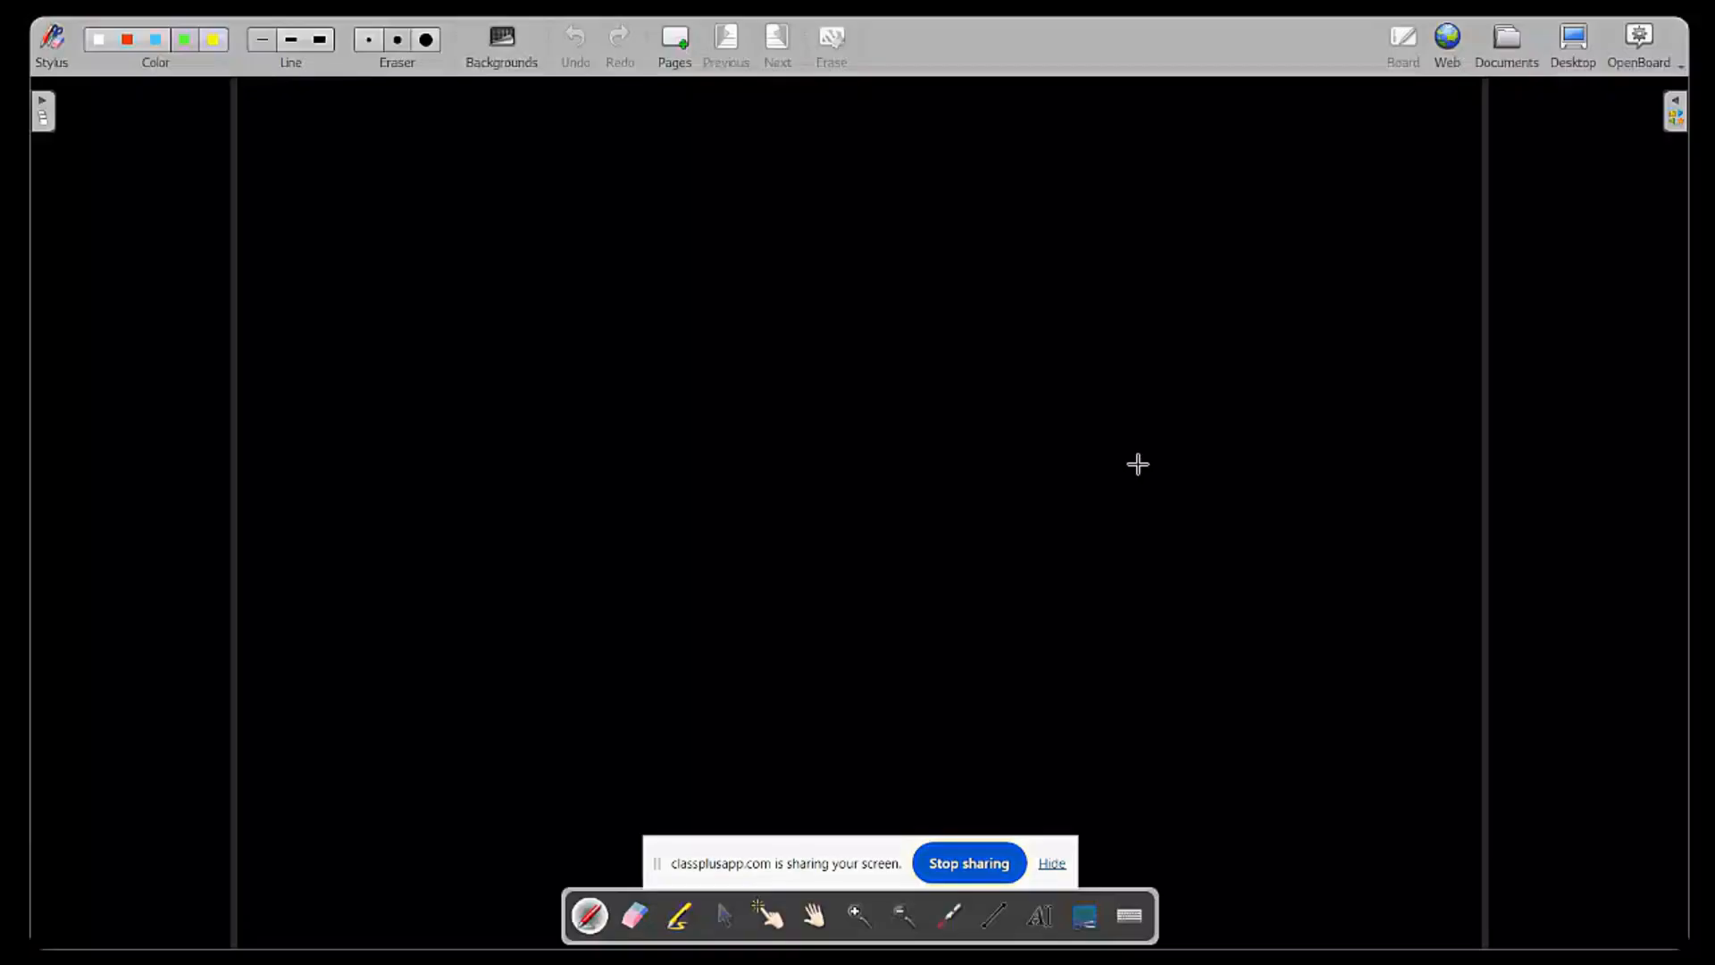
Add the text title OSPF, position it centrally near the page's upper edge, and move the screen-sharing notice clear of the drawing tools.
left_click_drag(884, 127, 988, 125)
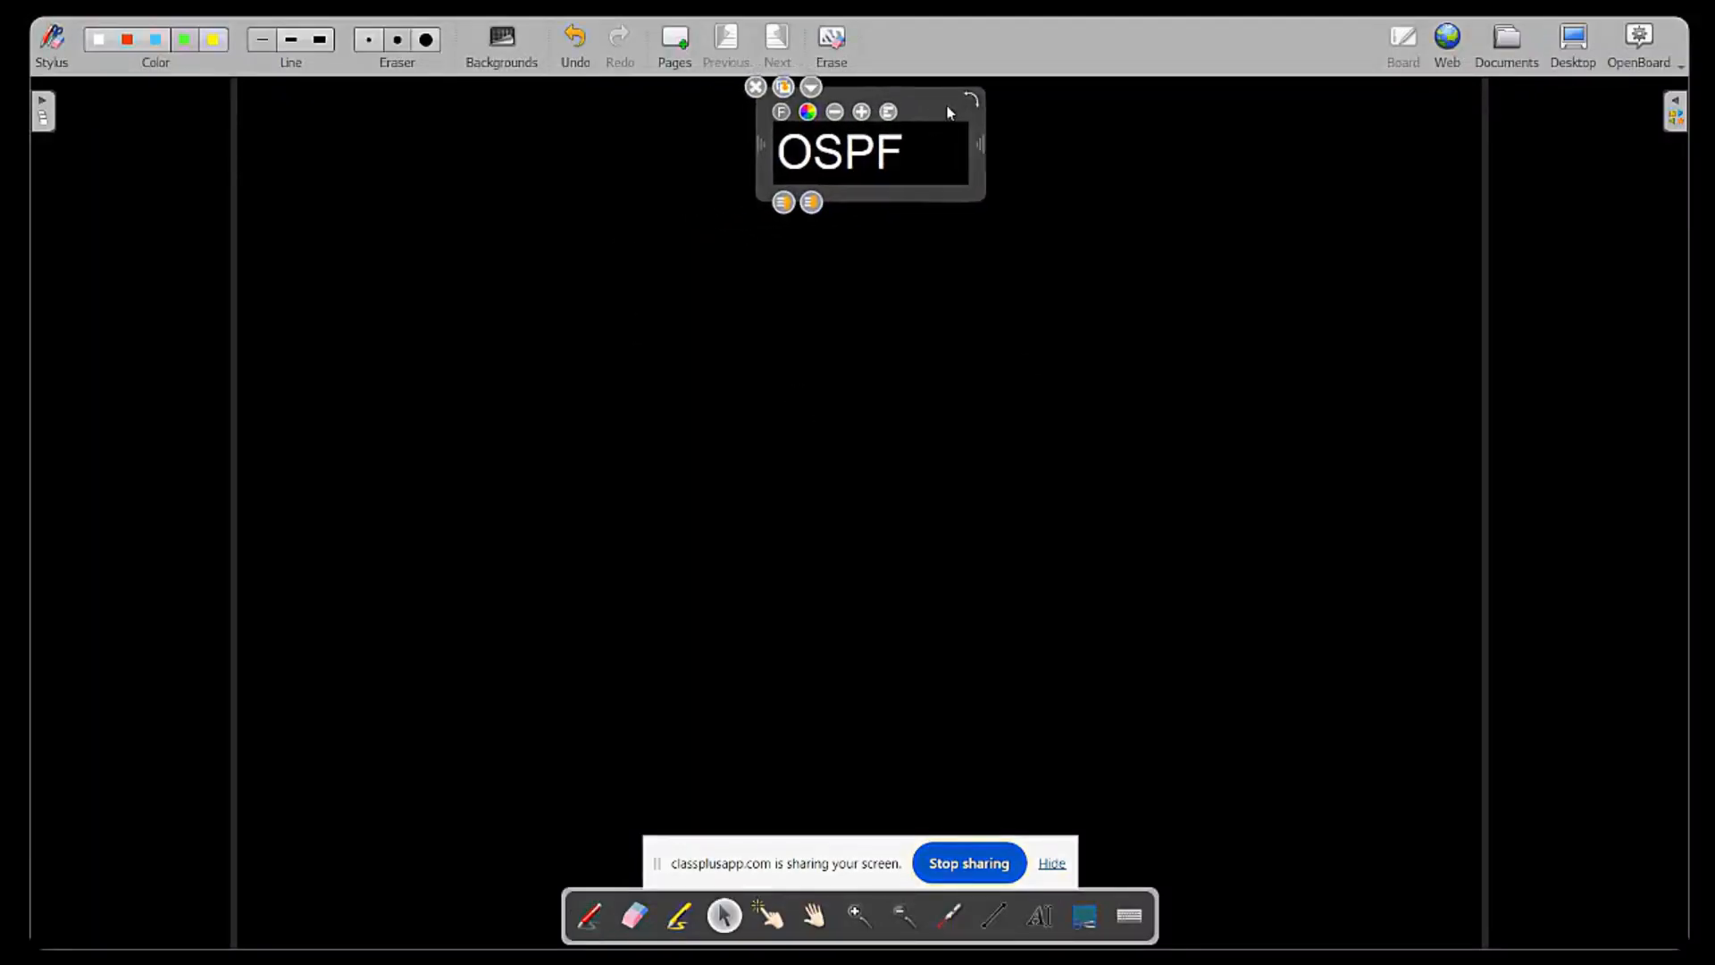
left_click(1040, 330)
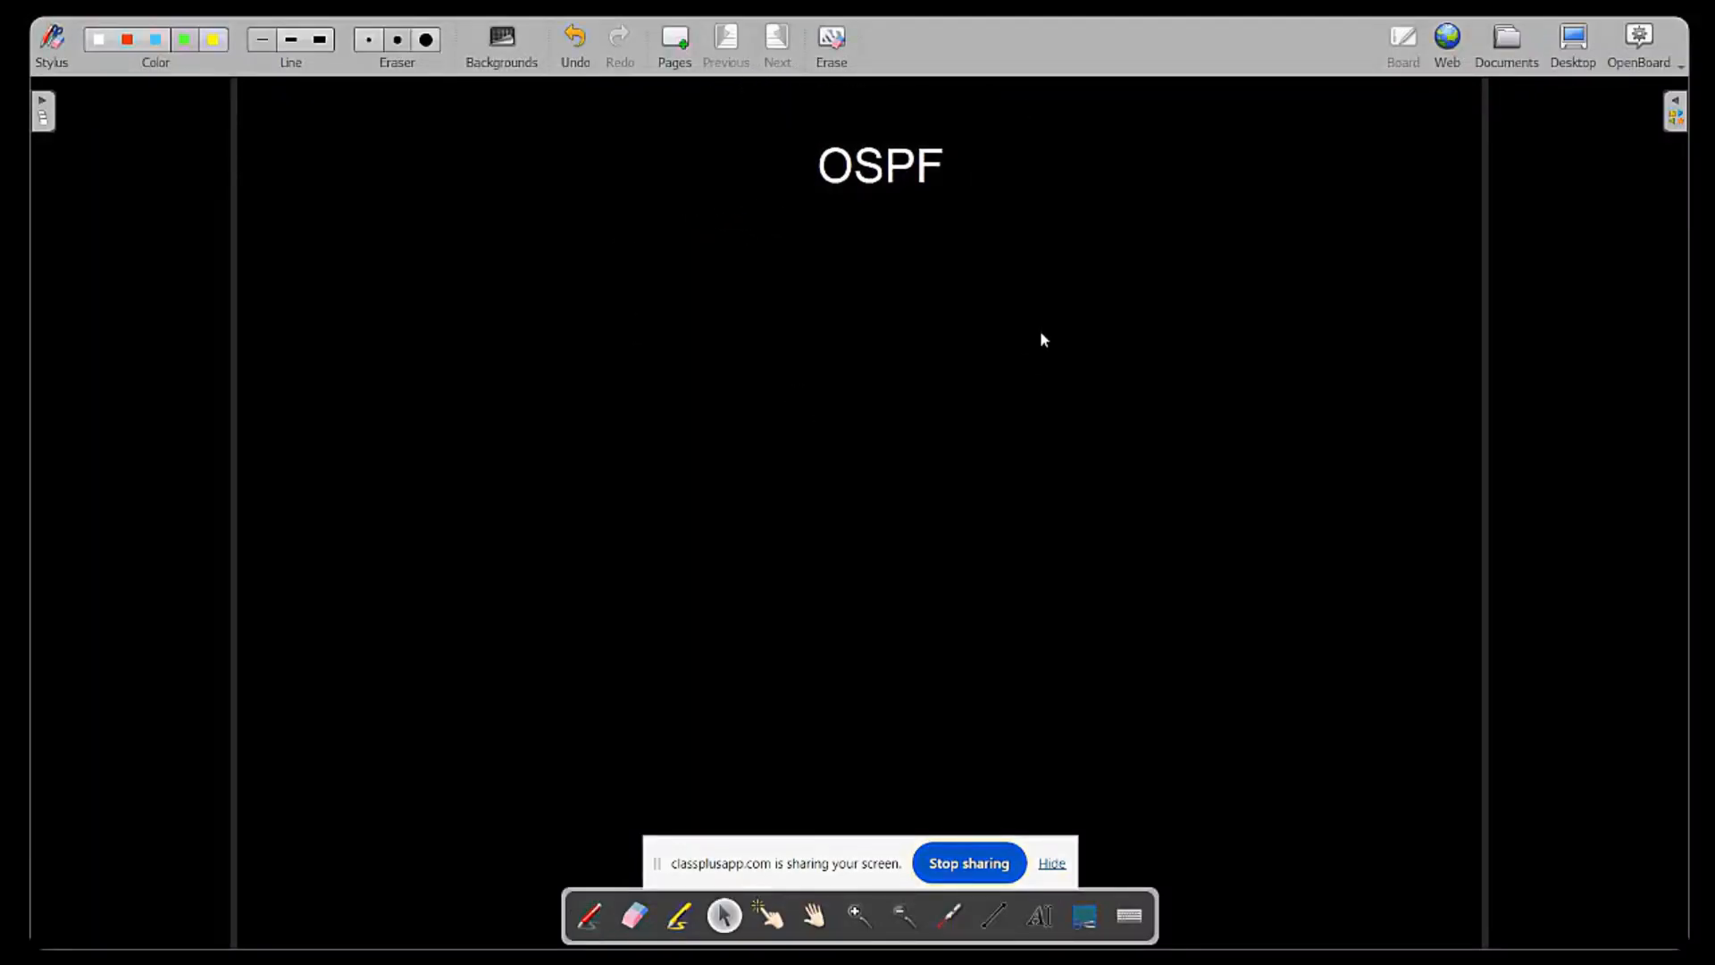
left_click(934, 160)
left_click_drag(1025, 164, 912, 143)
left_click(1002, 187)
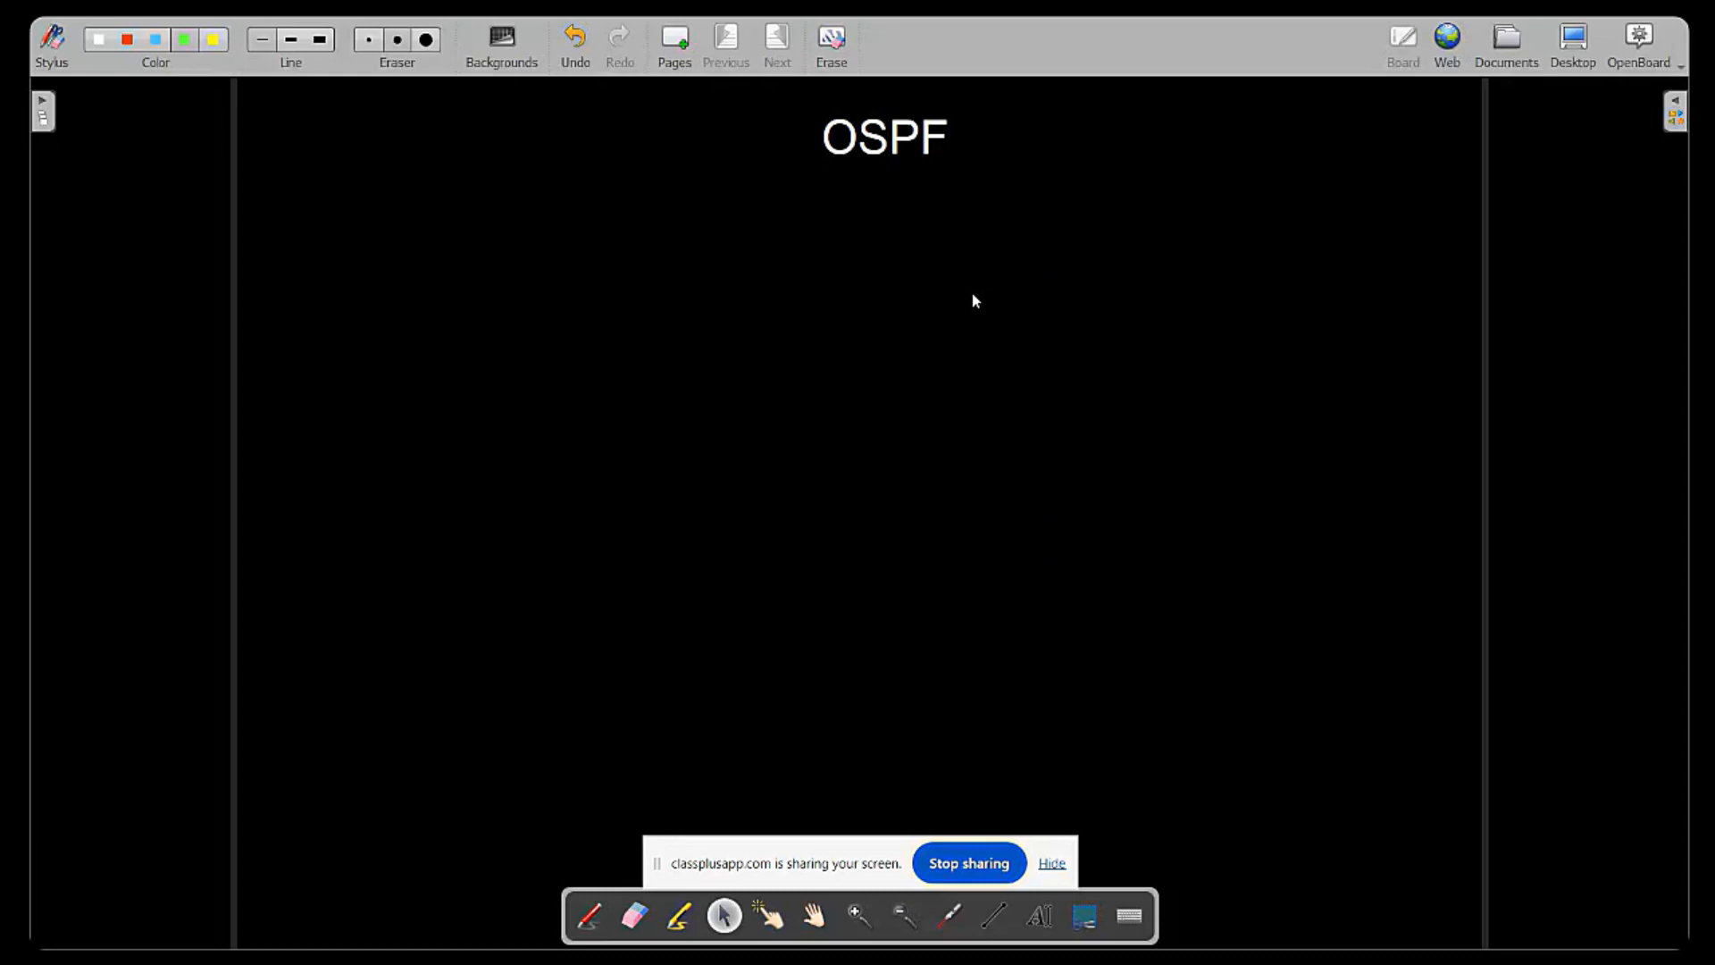
mouse_move(904, 161)
left_mouse_down()
mouse_move(873, 154)
mouse_move(894, 168)
left_mouse_up()
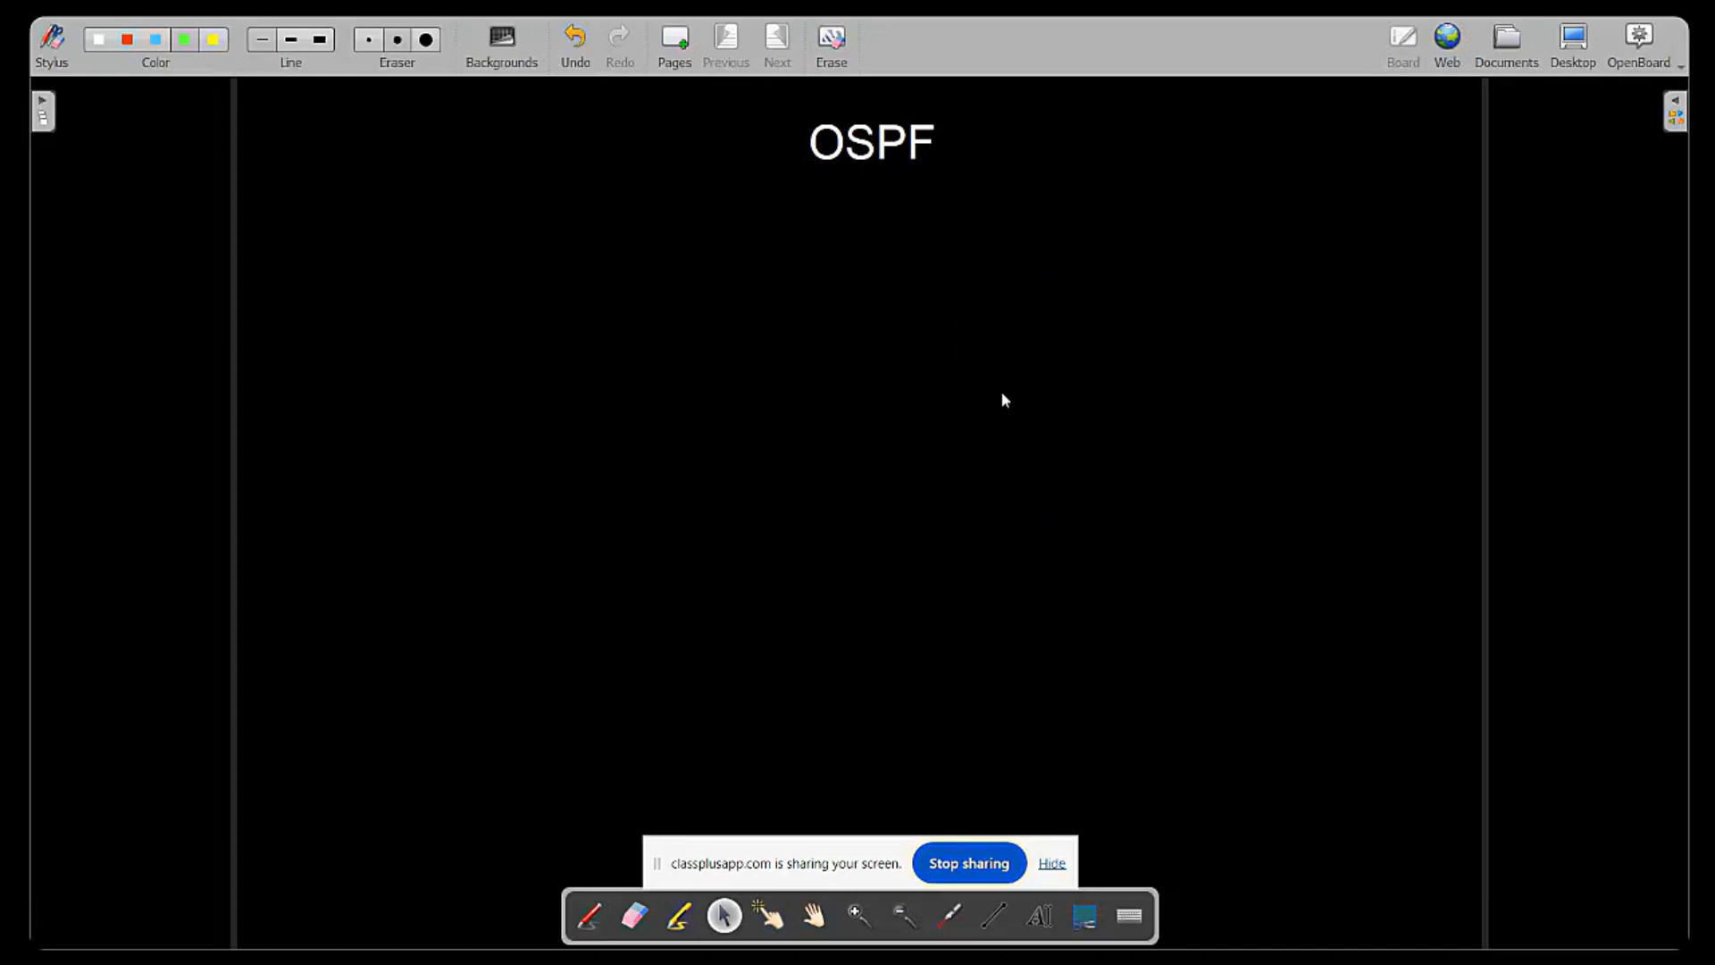
left_click_drag(832, 864, 1417, 913)
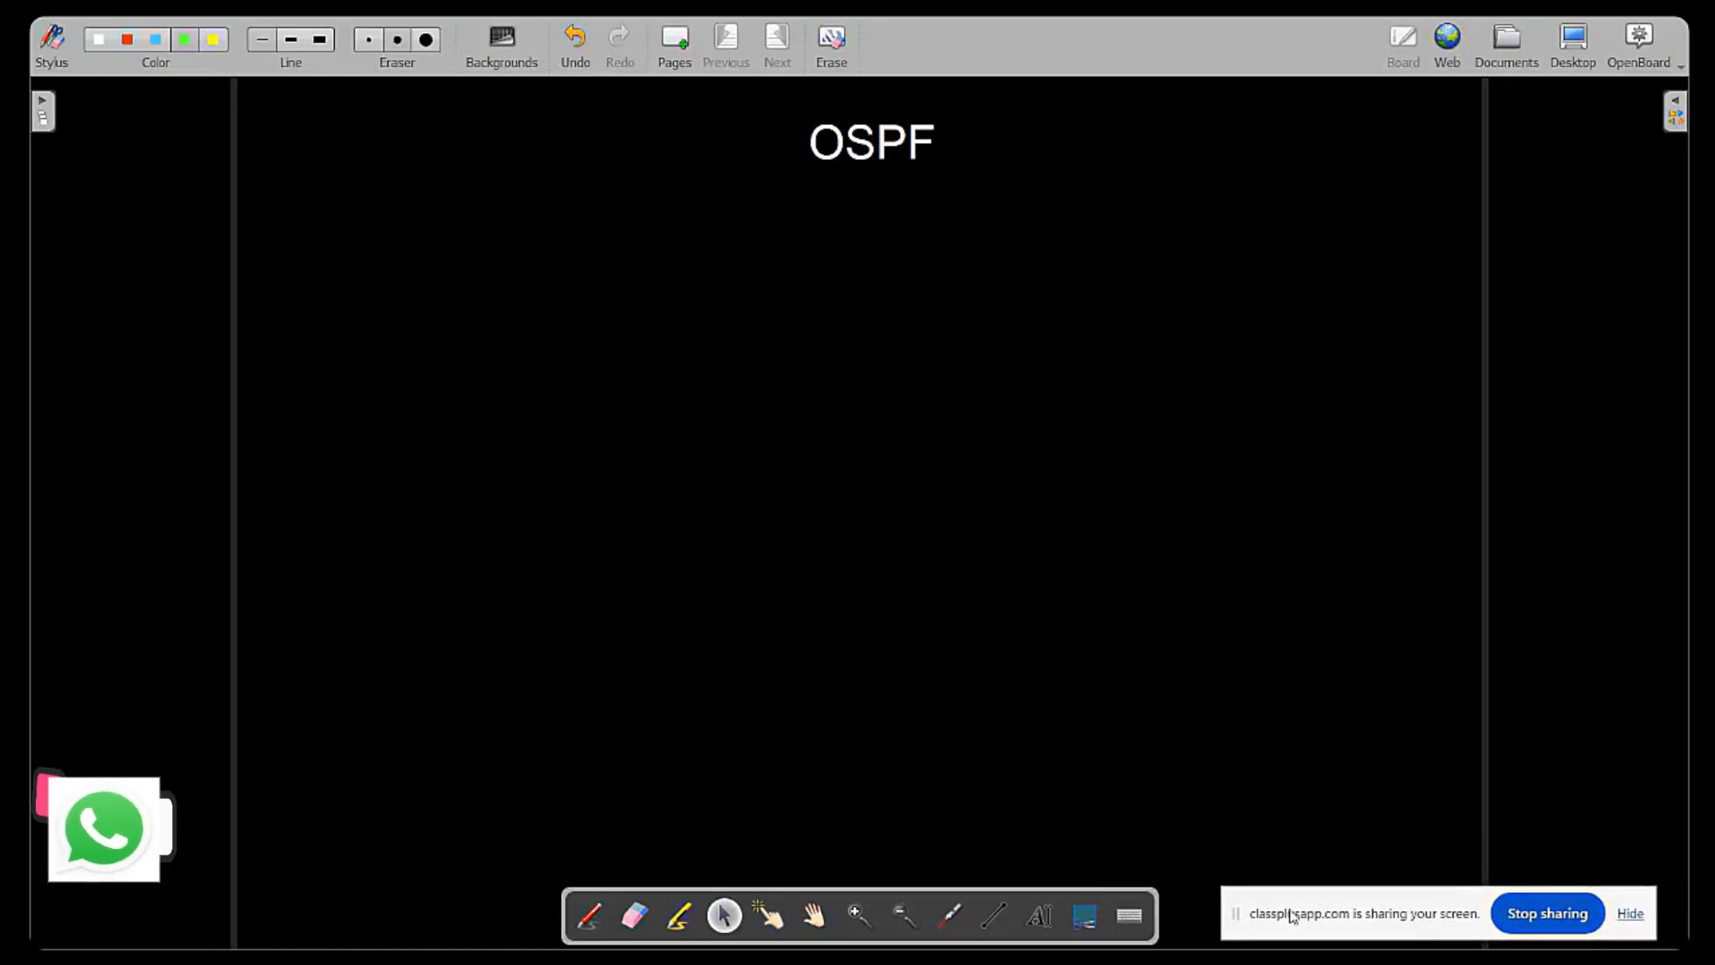
Sketch three red crossed-circle routers in a triangle below the title and join them with yellow zigzag highlighter links.
left_click(679, 914)
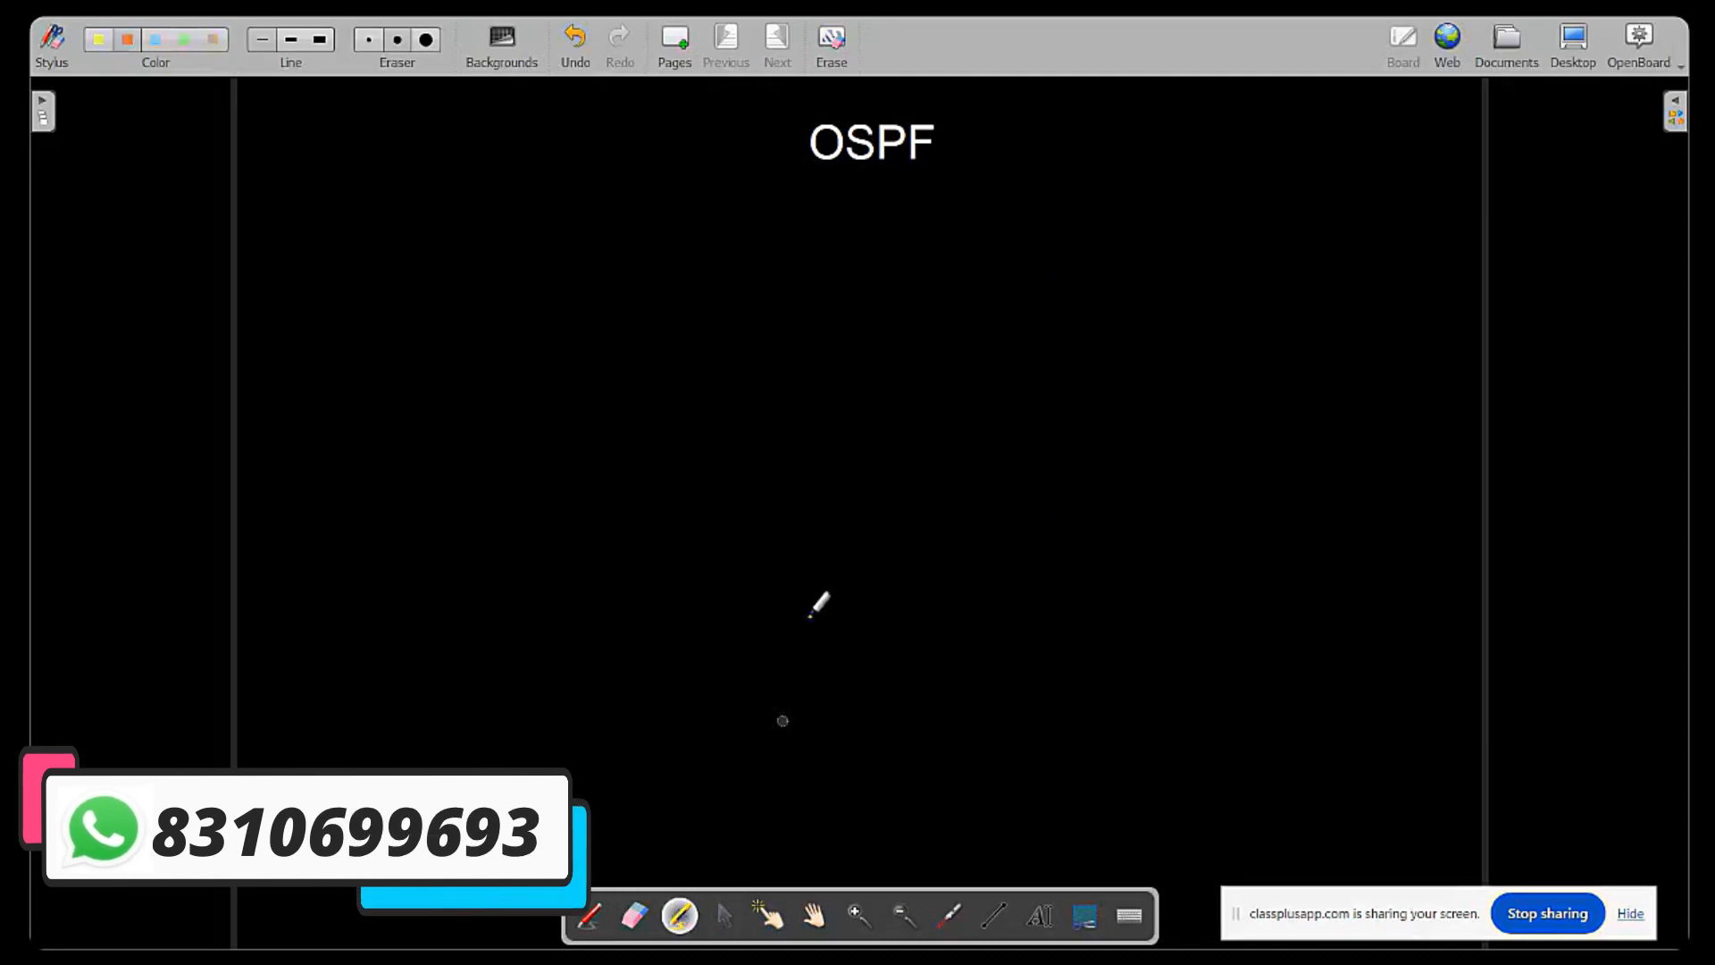
mouse_move(879, 289)
left_mouse_down()
mouse_move(823, 339)
mouse_move(886, 287)
mouse_move(848, 349)
mouse_move(906, 371)
left_mouse_up()
mouse_move(786, 490)
left_mouse_down()
mouse_move(760, 581)
mouse_move(836, 509)
mouse_move(806, 541)
mouse_move(815, 564)
left_mouse_up()
mouse_move(1107, 427)
left_mouse_down()
mouse_move(1136, 566)
mouse_move(1110, 425)
left_mouse_up()
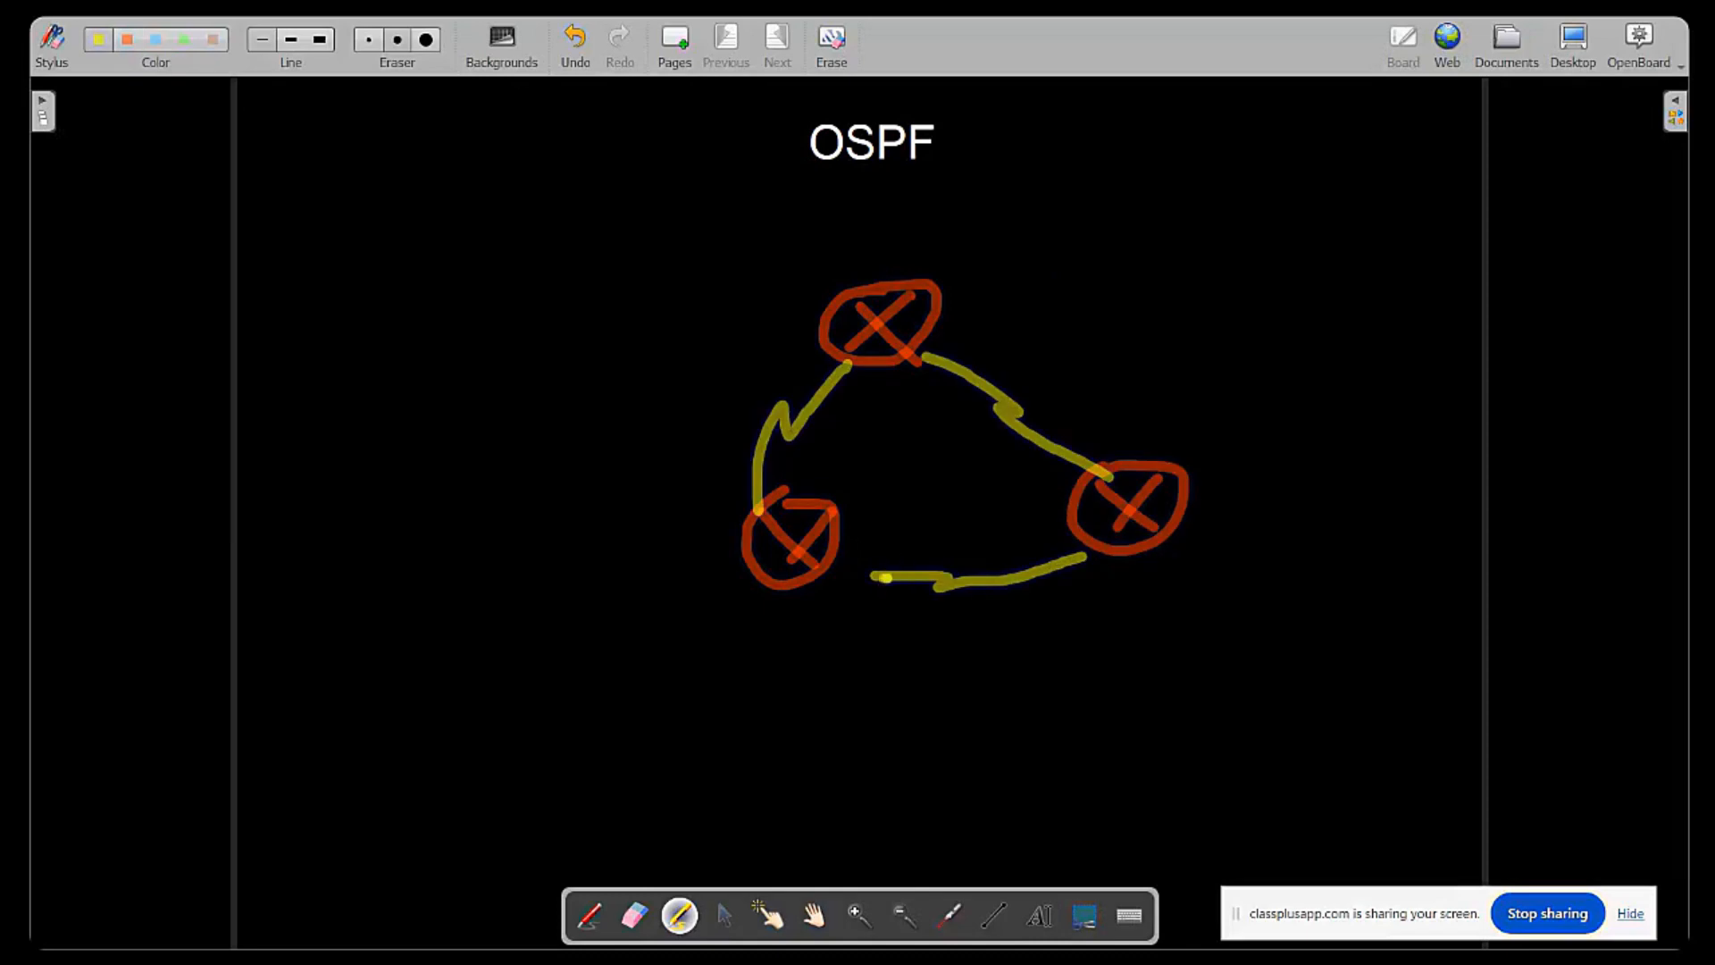
left_click_drag(872, 574, 801, 567)
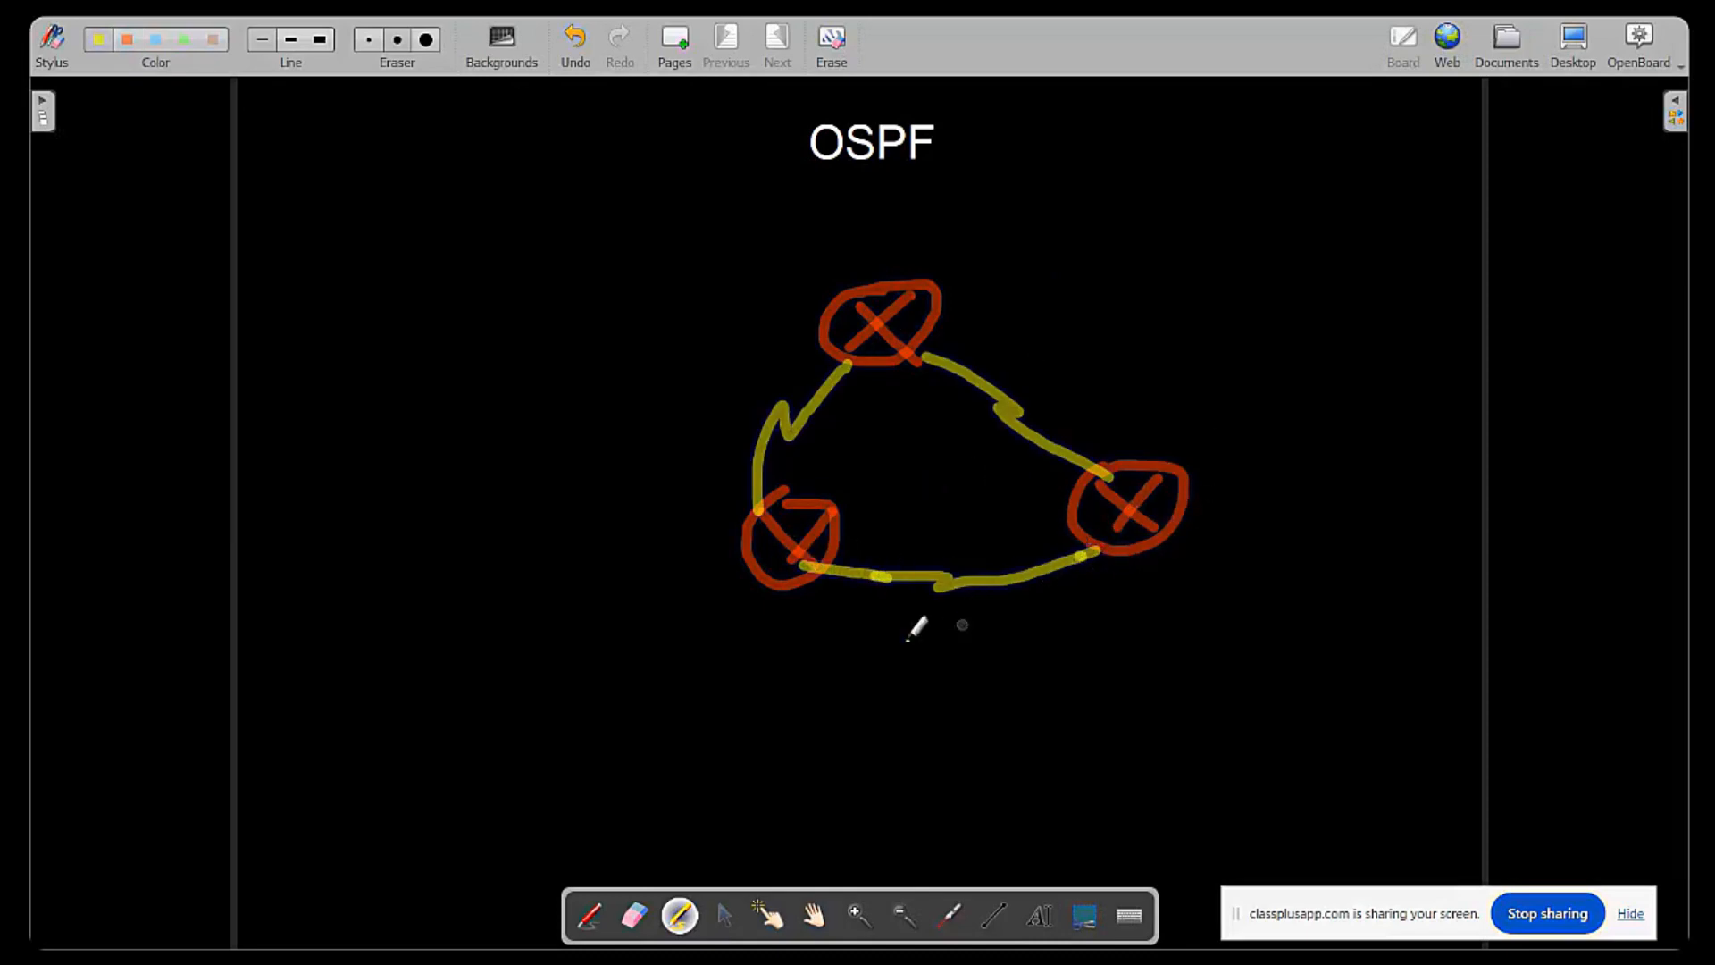
Draw a yellow zigzag link going outward and down from each of the triangle's two lower routers.
left_click_drag(761, 572, 684, 678)
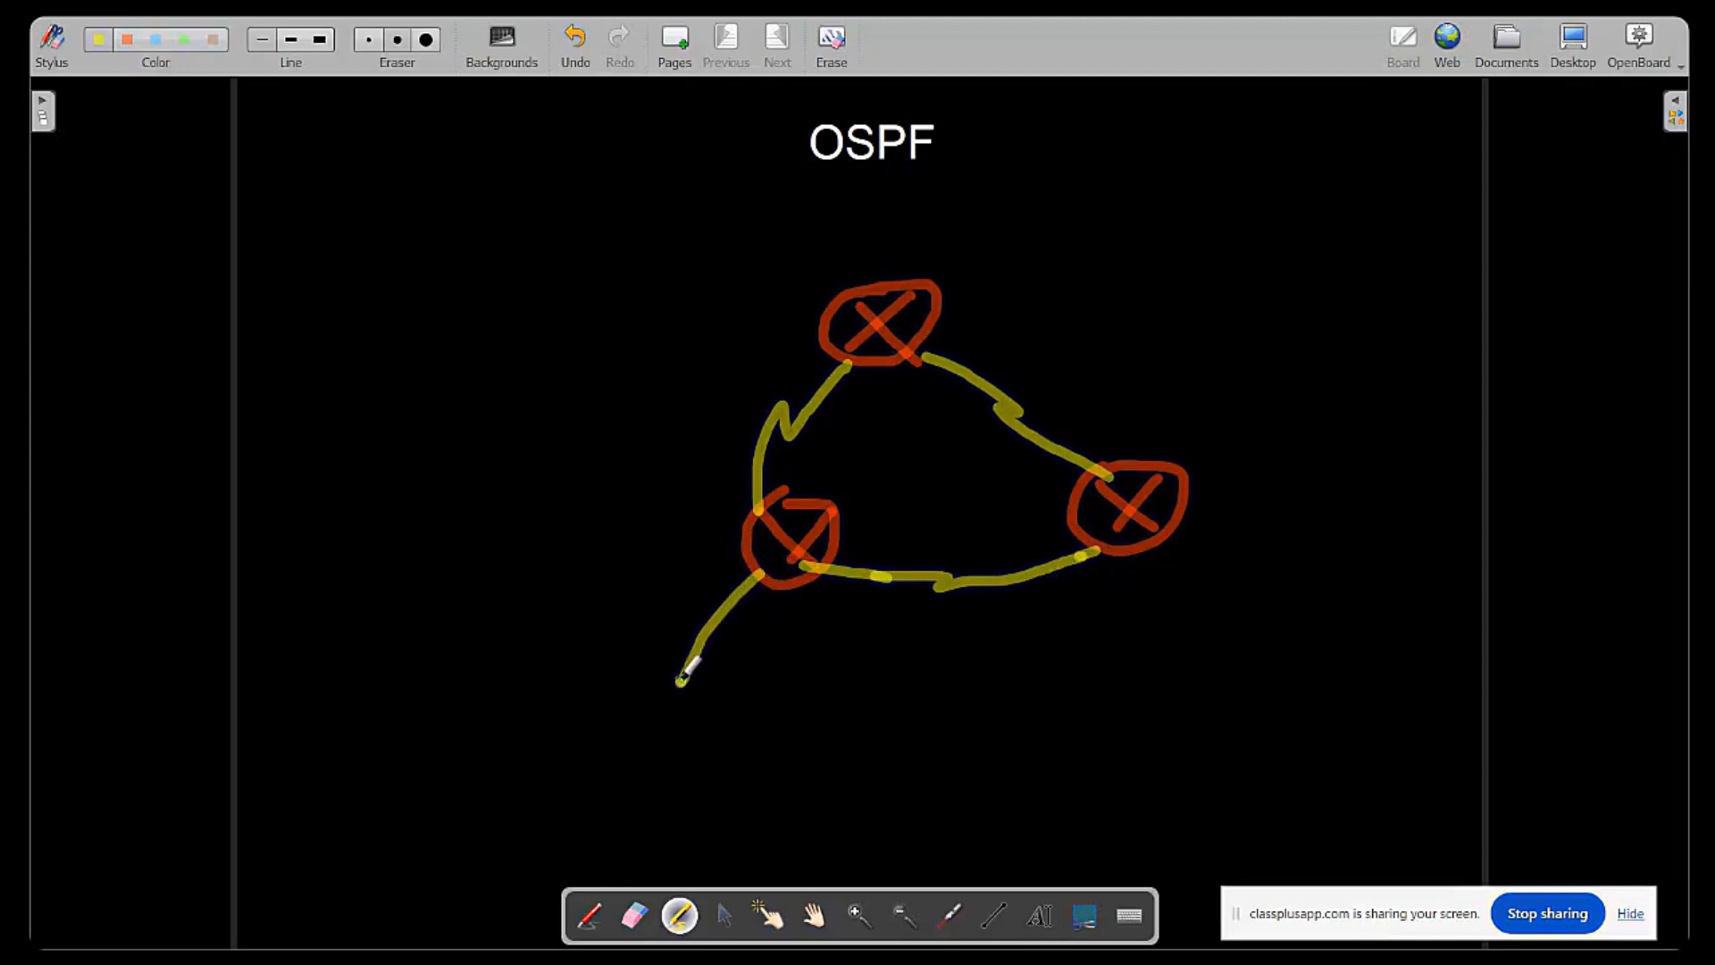
key("ctrl+z")
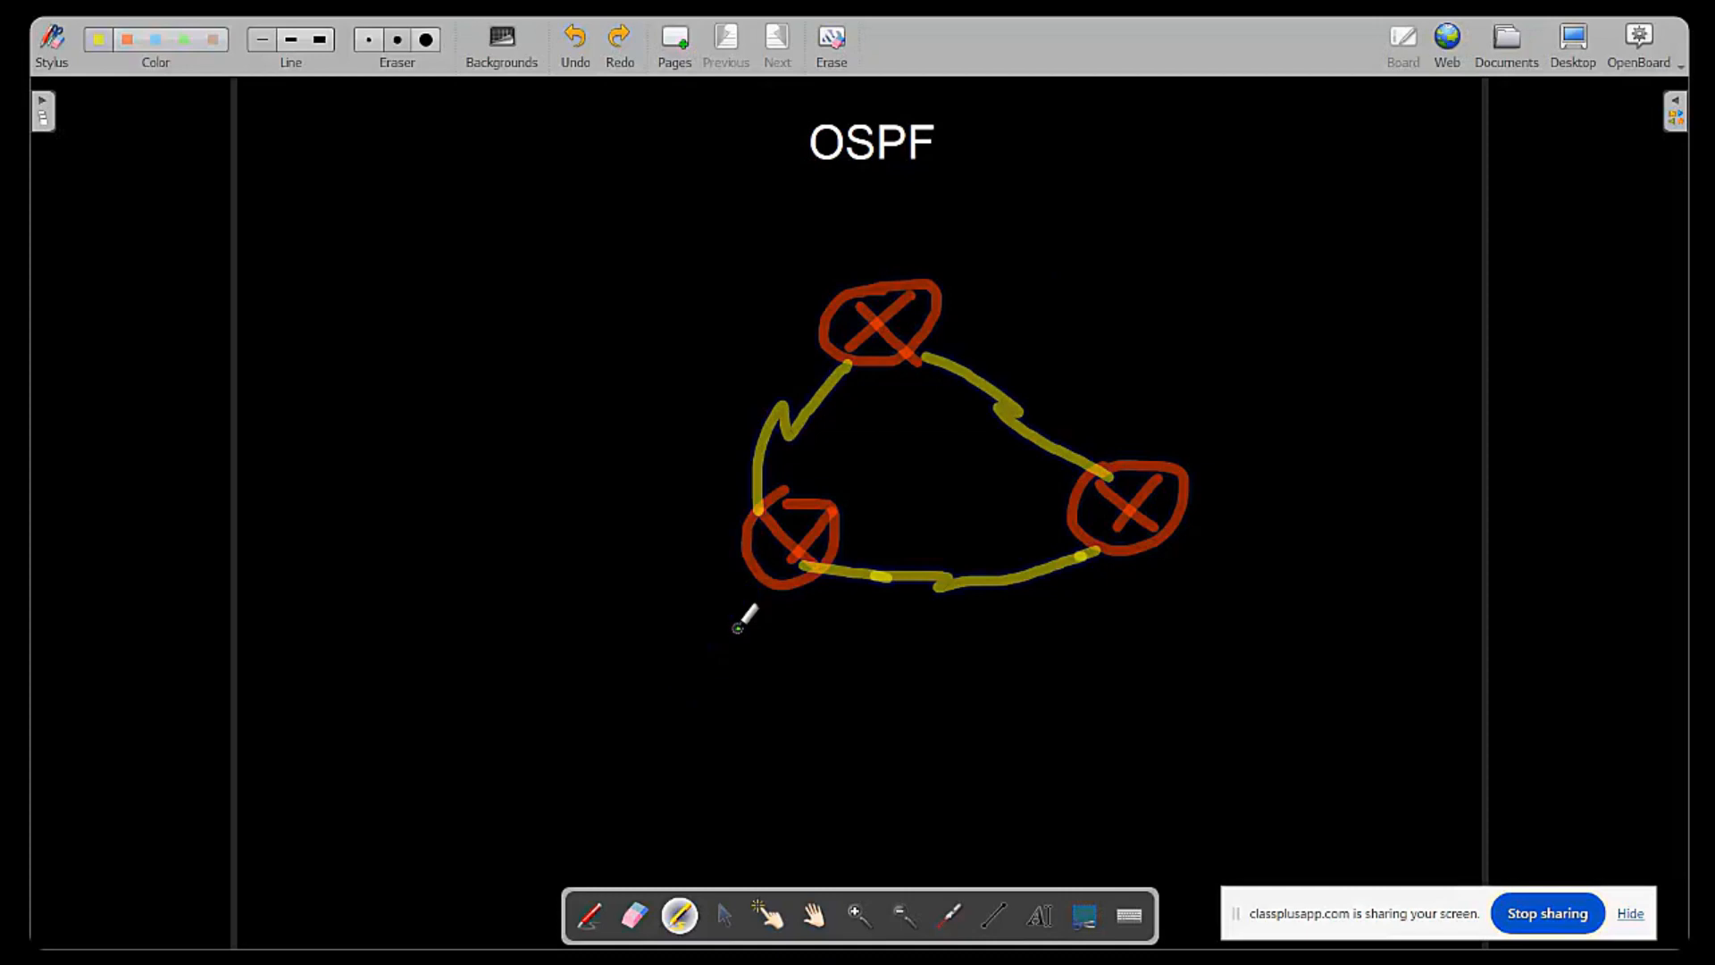
mouse_move(761, 573)
left_mouse_down()
mouse_move(715, 652)
mouse_move(718, 681)
left_mouse_up()
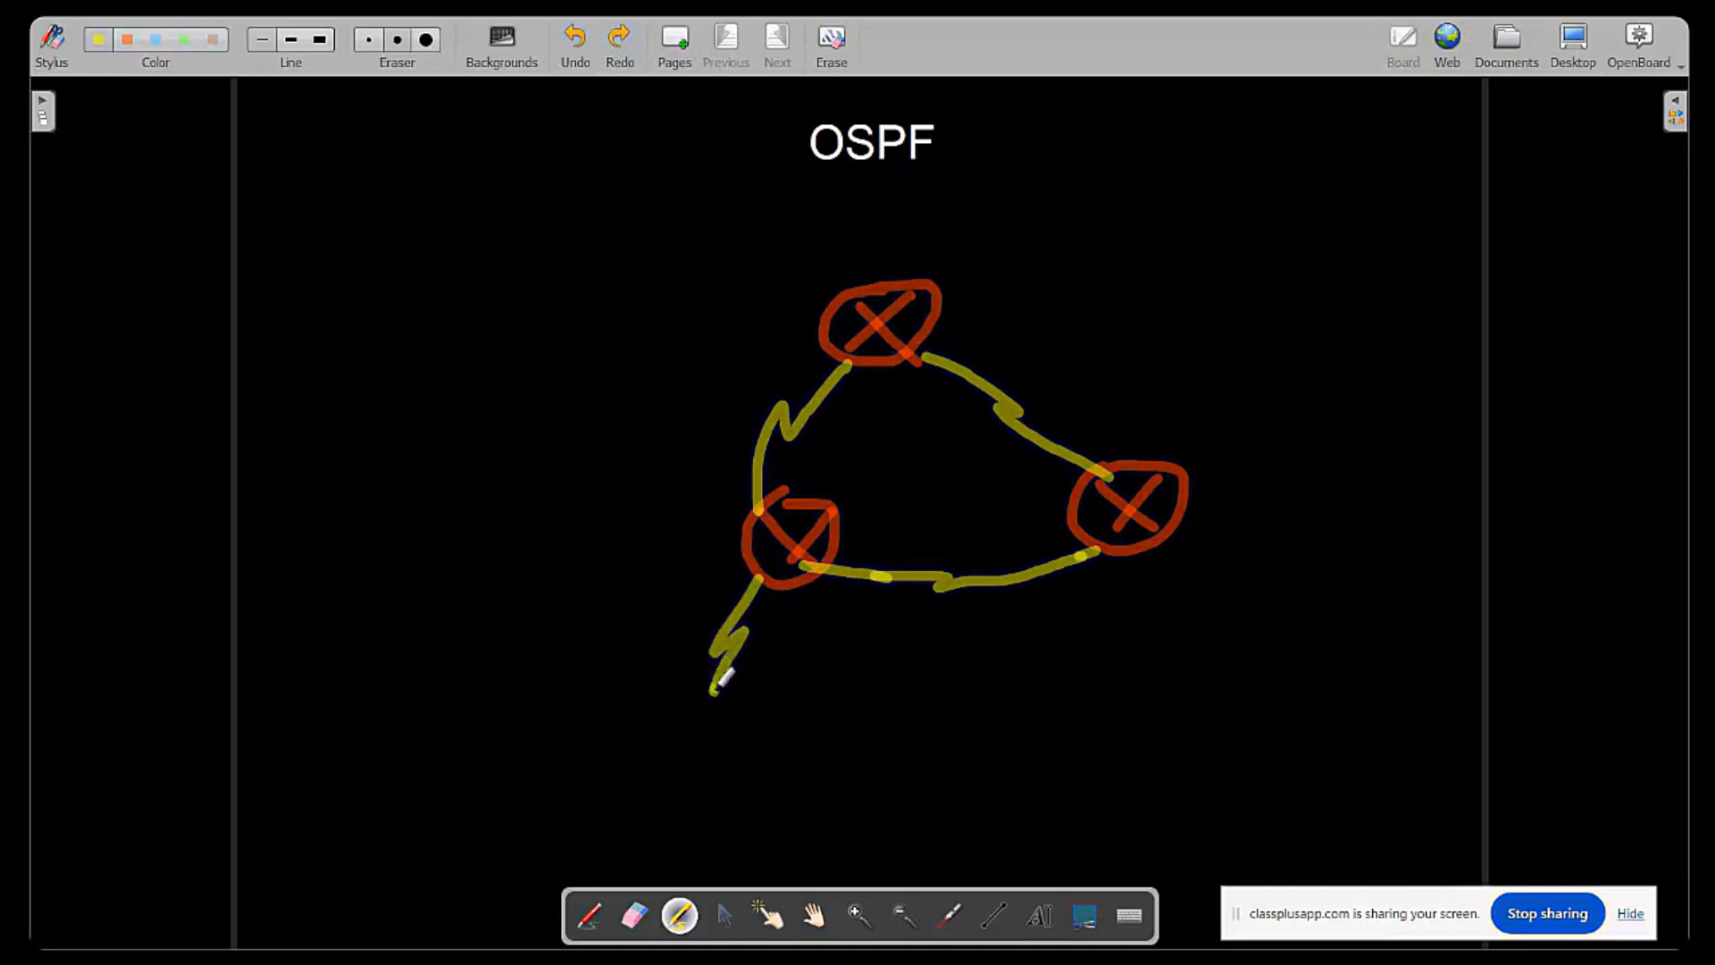
mouse_move(1152, 534)
left_mouse_down()
mouse_move(1260, 594)
mouse_move(1251, 613)
mouse_move(1268, 621)
left_mouse_up()
Draw a red crossed-circle router at the end of each outward link, with a yellow-linked triangle of three routers below each.
left_click(127, 40)
mouse_move(668, 676)
left_mouse_down()
mouse_move(655, 749)
mouse_move(732, 676)
mouse_move(652, 677)
mouse_move(692, 742)
left_mouse_up()
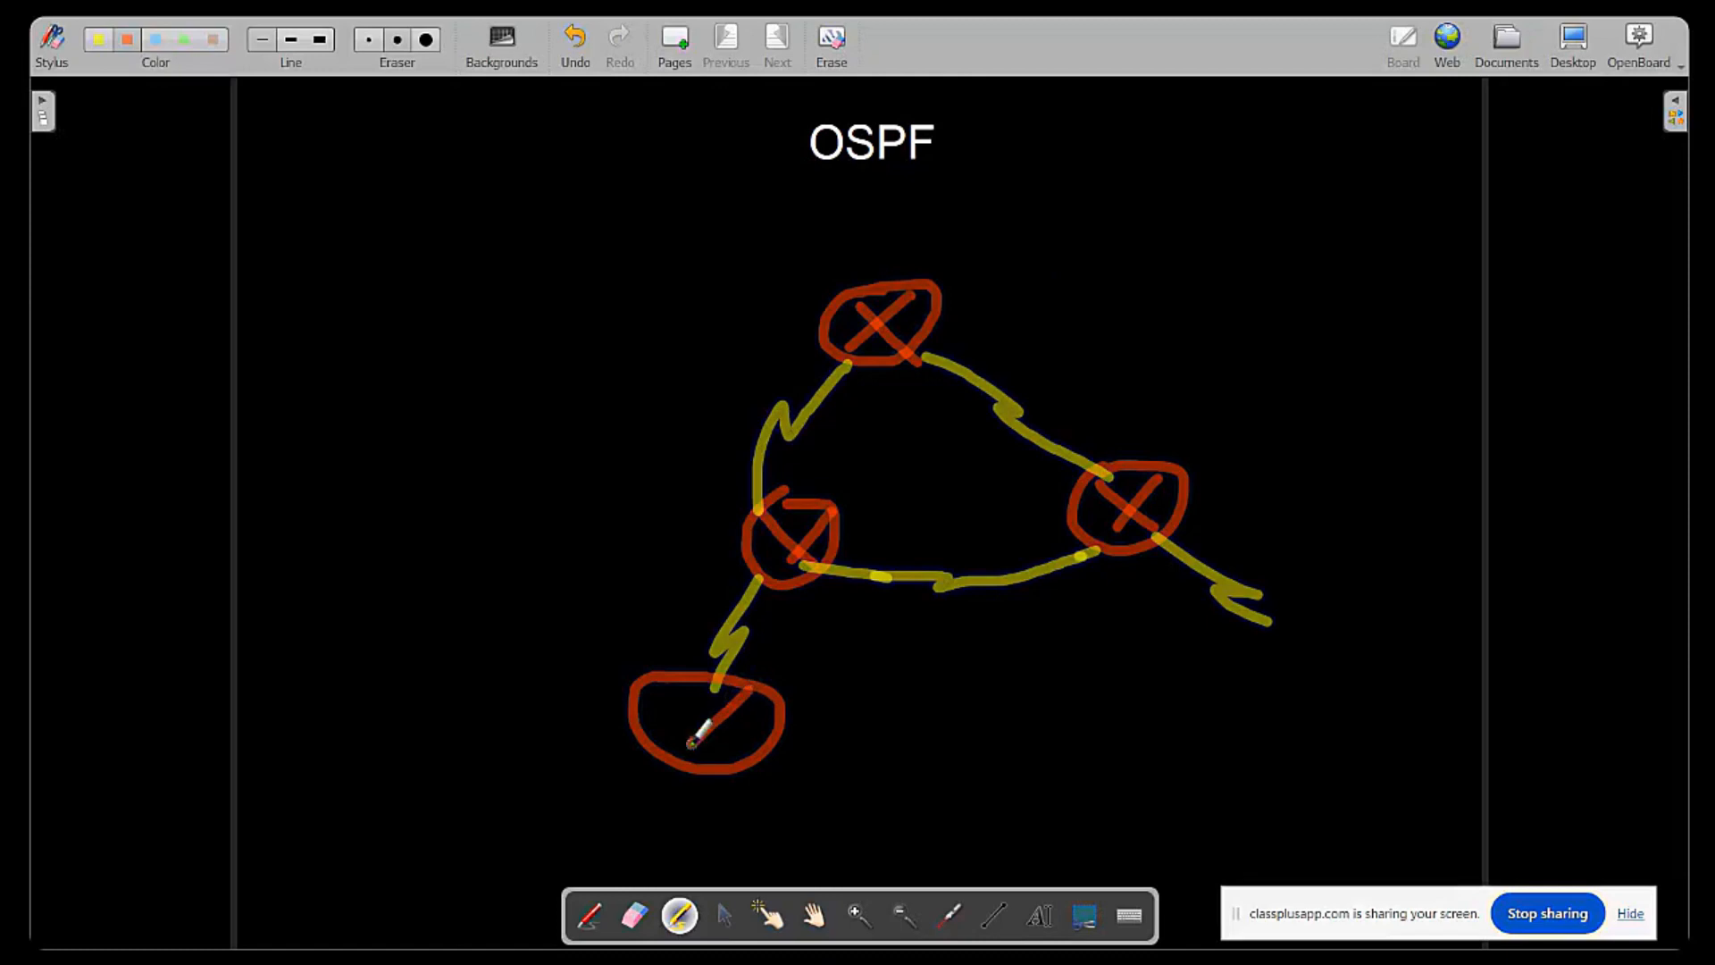
left_click_drag(672, 684, 752, 753)
left_click(1293, 628)
mouse_move(1291, 626)
left_mouse_down()
mouse_move(1336, 702)
mouse_move(1344, 621)
mouse_move(1273, 618)
mouse_move(1320, 695)
left_mouse_up()
left_click_drag(1345, 626, 1286, 690)
scroll(1299, 678, "down", 3)
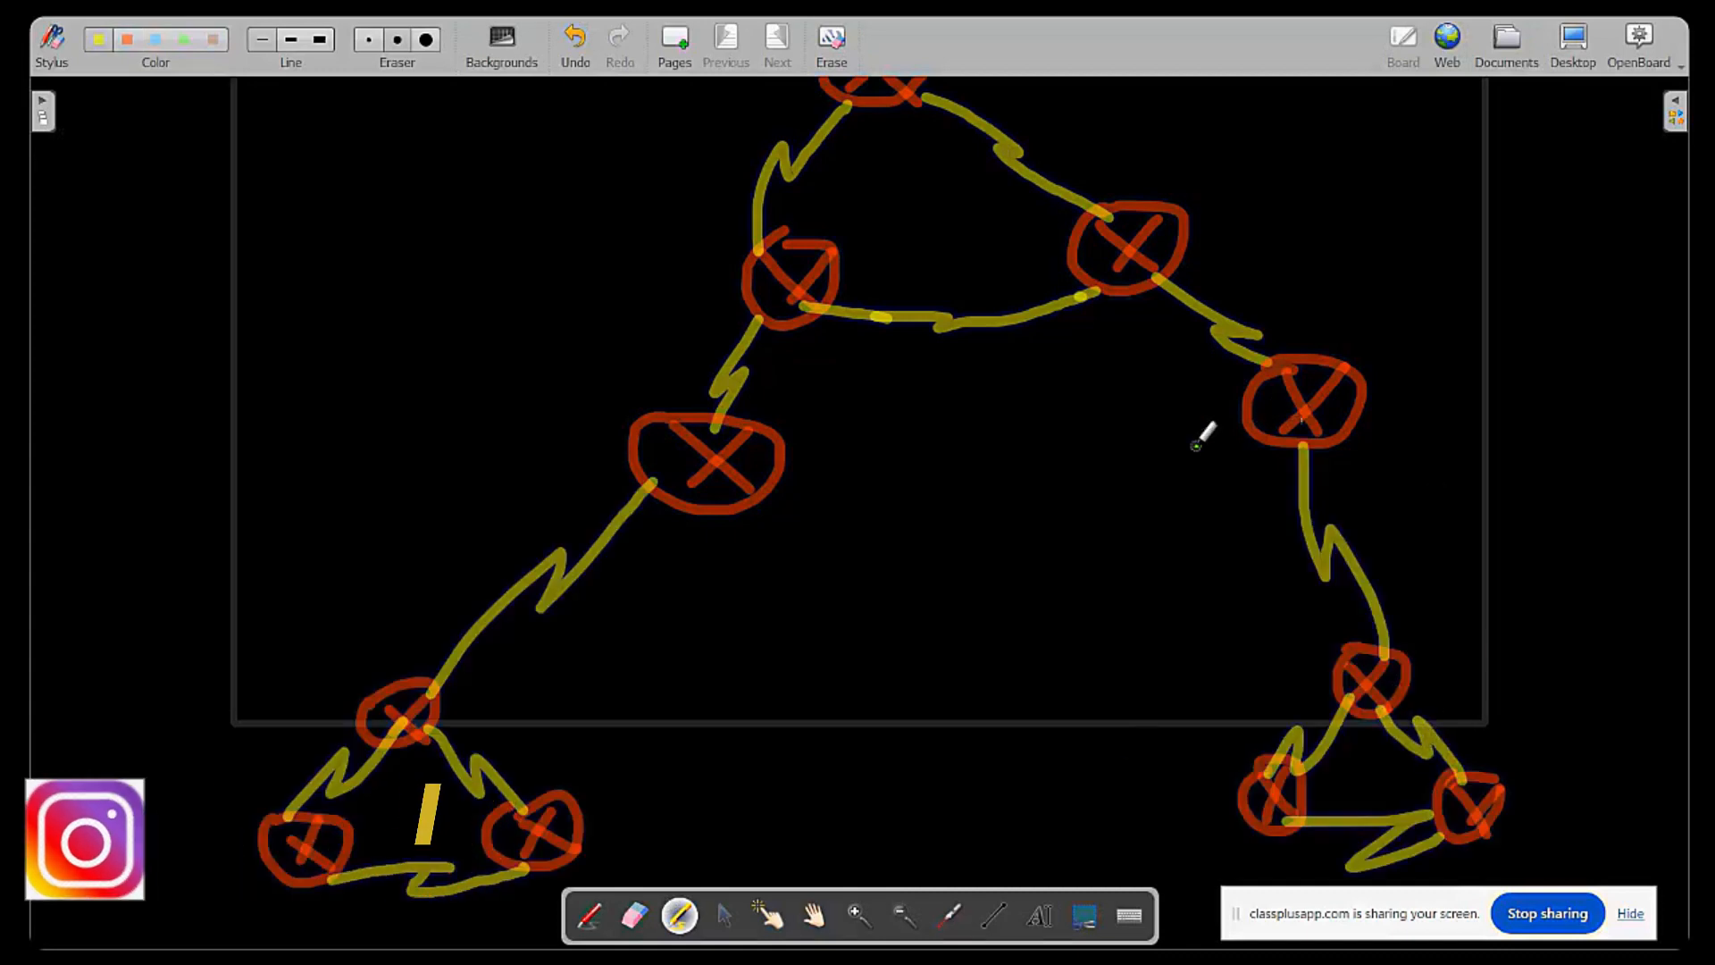
Draw a yellow switch box linked to the topmost router, with three lines fanning out of it.
scroll(1196, 445, "up", 3)
mouse_move(925, 312)
left_mouse_down()
mouse_move(1065, 259)
mouse_move(1202, 236)
mouse_move(1072, 215)
mouse_move(1461, 141)
left_mouse_up()
left_click_drag(1175, 250, 1374, 327)
left_click_drag(1181, 282, 1238, 374)
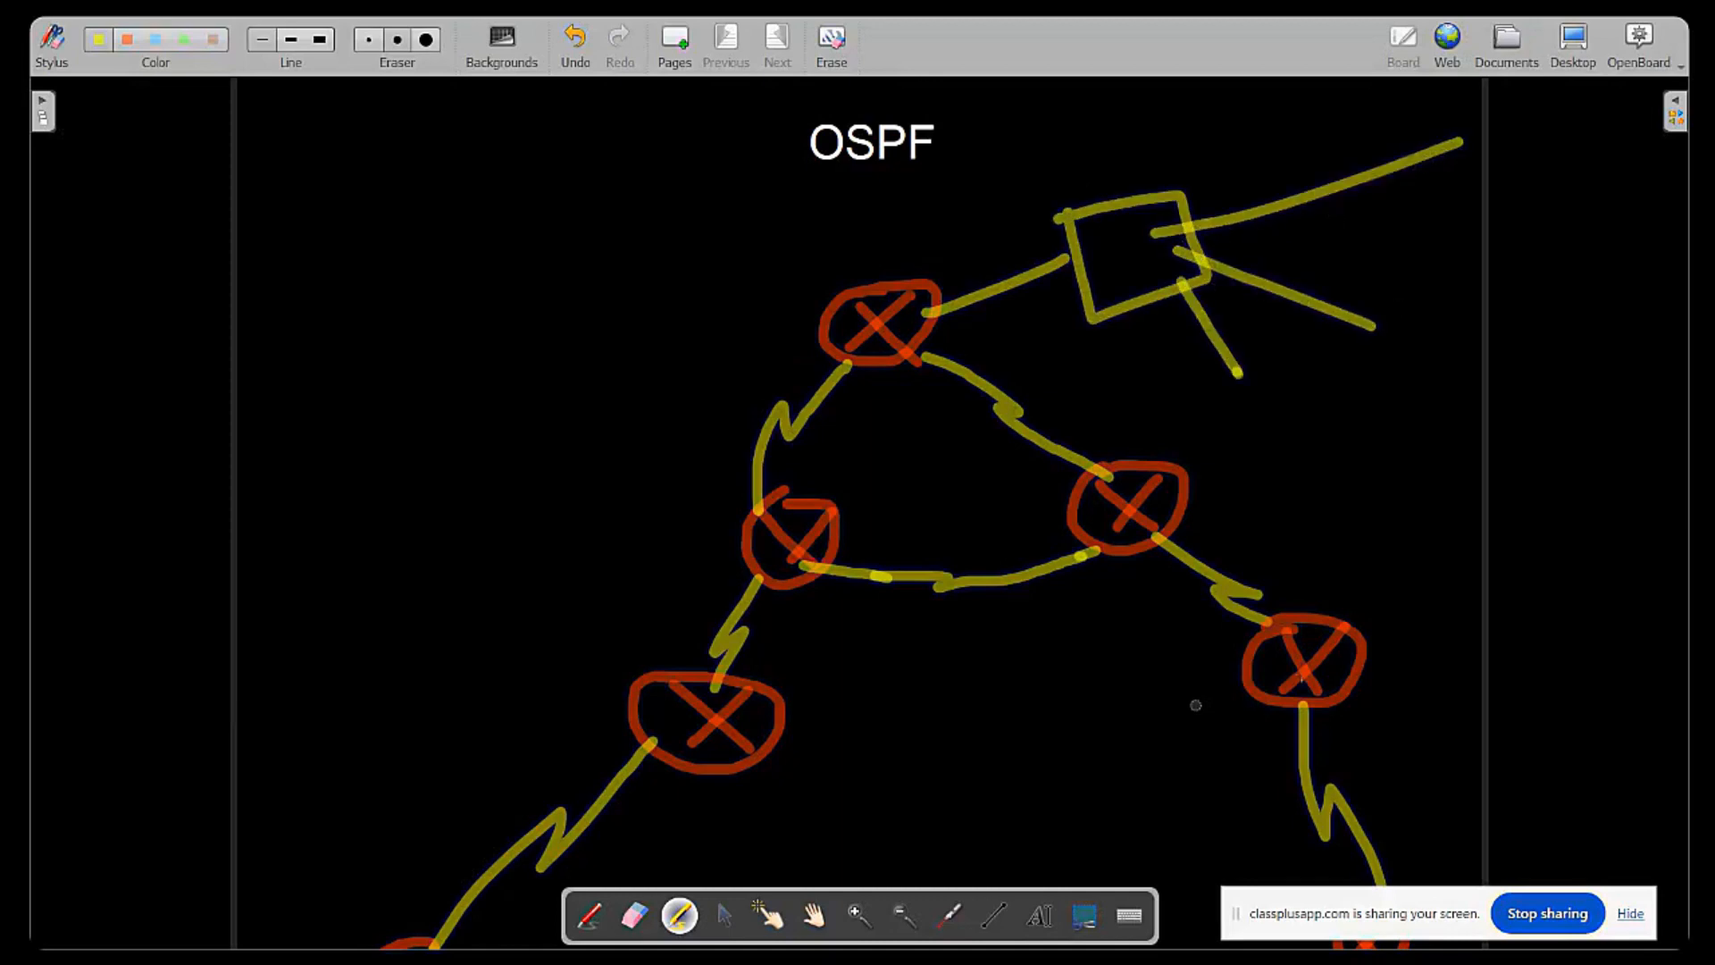
Draw a yellow switch box with three outgoing lines linked to each of the two bottom routers of the lower-left triangle.
scroll(1251, 373, "down", 3)
scroll(500, 741, "down", 3)
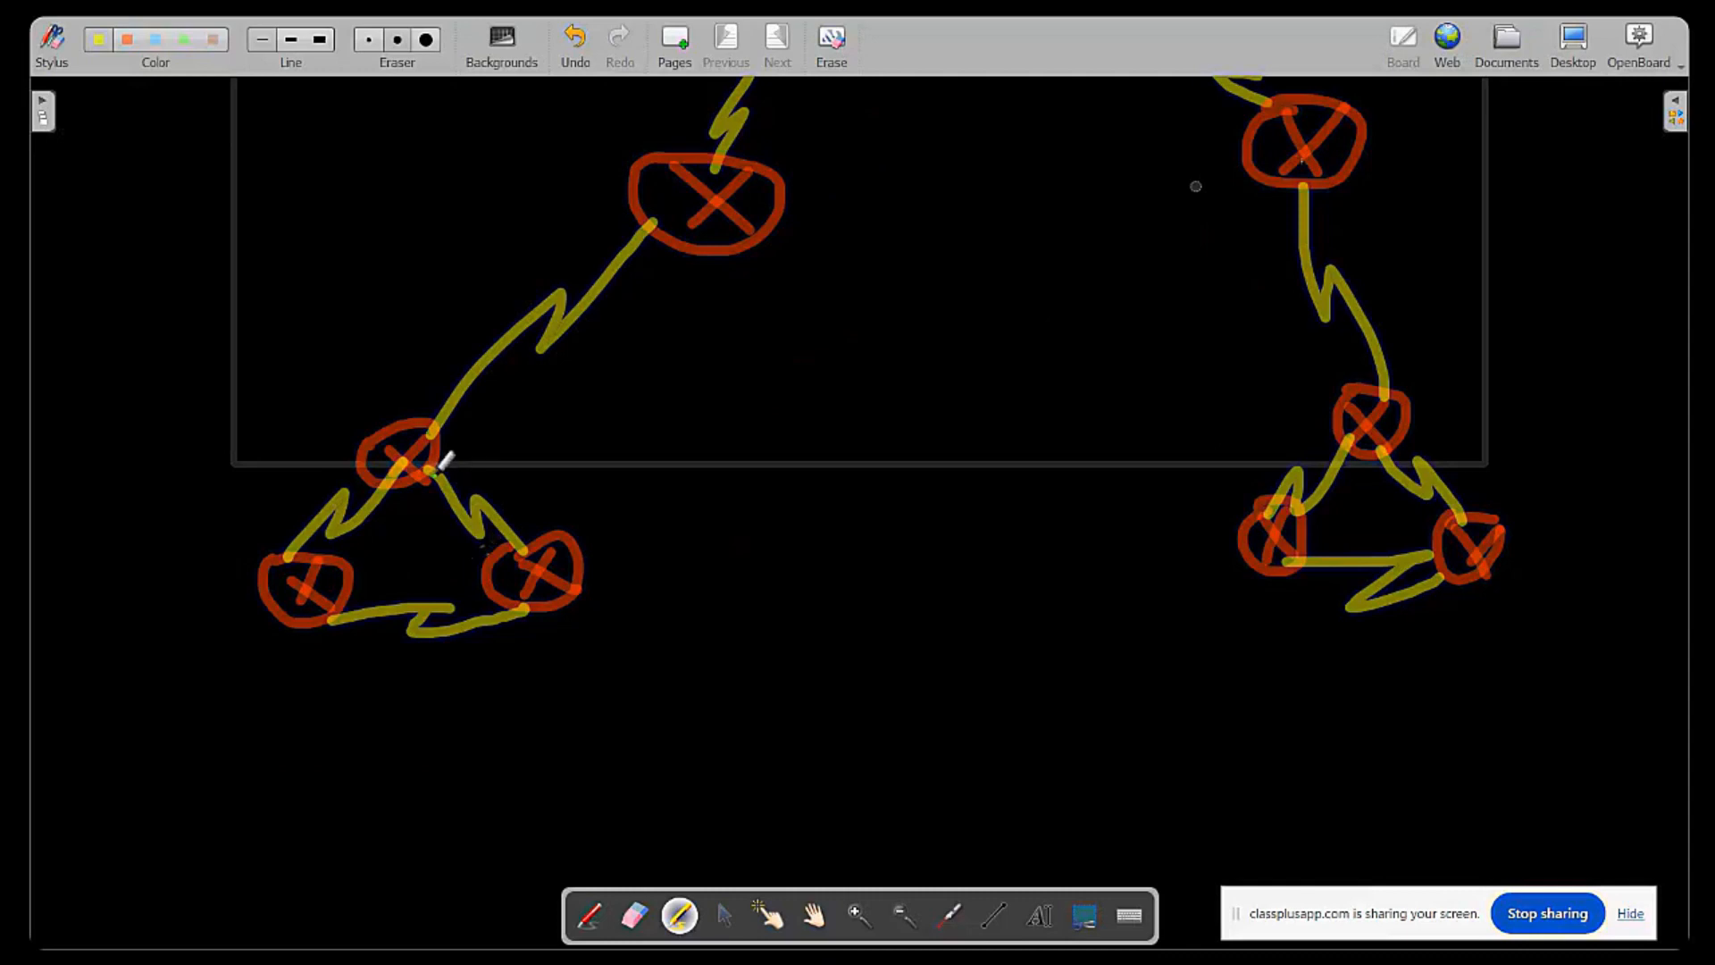
mouse_move(279, 603)
left_mouse_down()
mouse_move(166, 738)
mouse_move(228, 777)
mouse_move(115, 750)
left_mouse_up()
mouse_move(143, 766)
left_mouse_down()
mouse_move(107, 821)
mouse_move(201, 817)
mouse_move(214, 855)
left_mouse_up()
left_click_drag(219, 795, 293, 864)
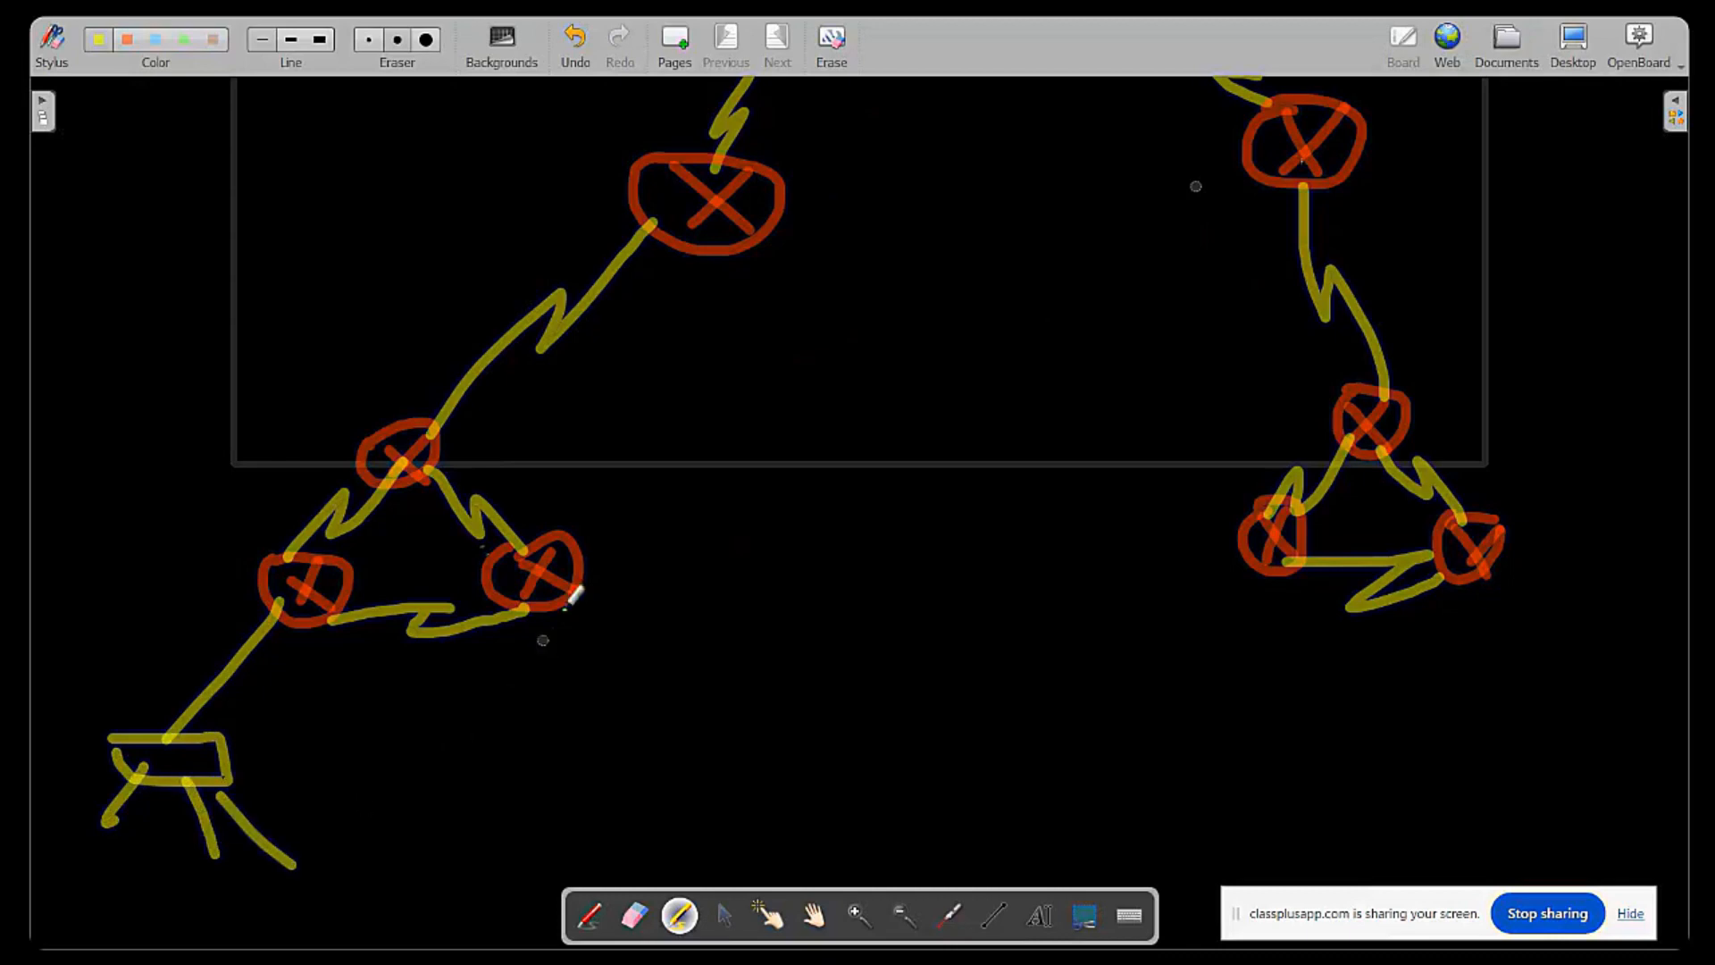
left_click_drag(572, 591, 758, 681)
mouse_move(693, 690)
left_mouse_down()
mouse_move(695, 706)
mouse_move(829, 706)
mouse_move(697, 686)
mouse_move(684, 807)
left_mouse_up()
left_click_drag(758, 715, 813, 804)
left_click_drag(815, 719, 936, 783)
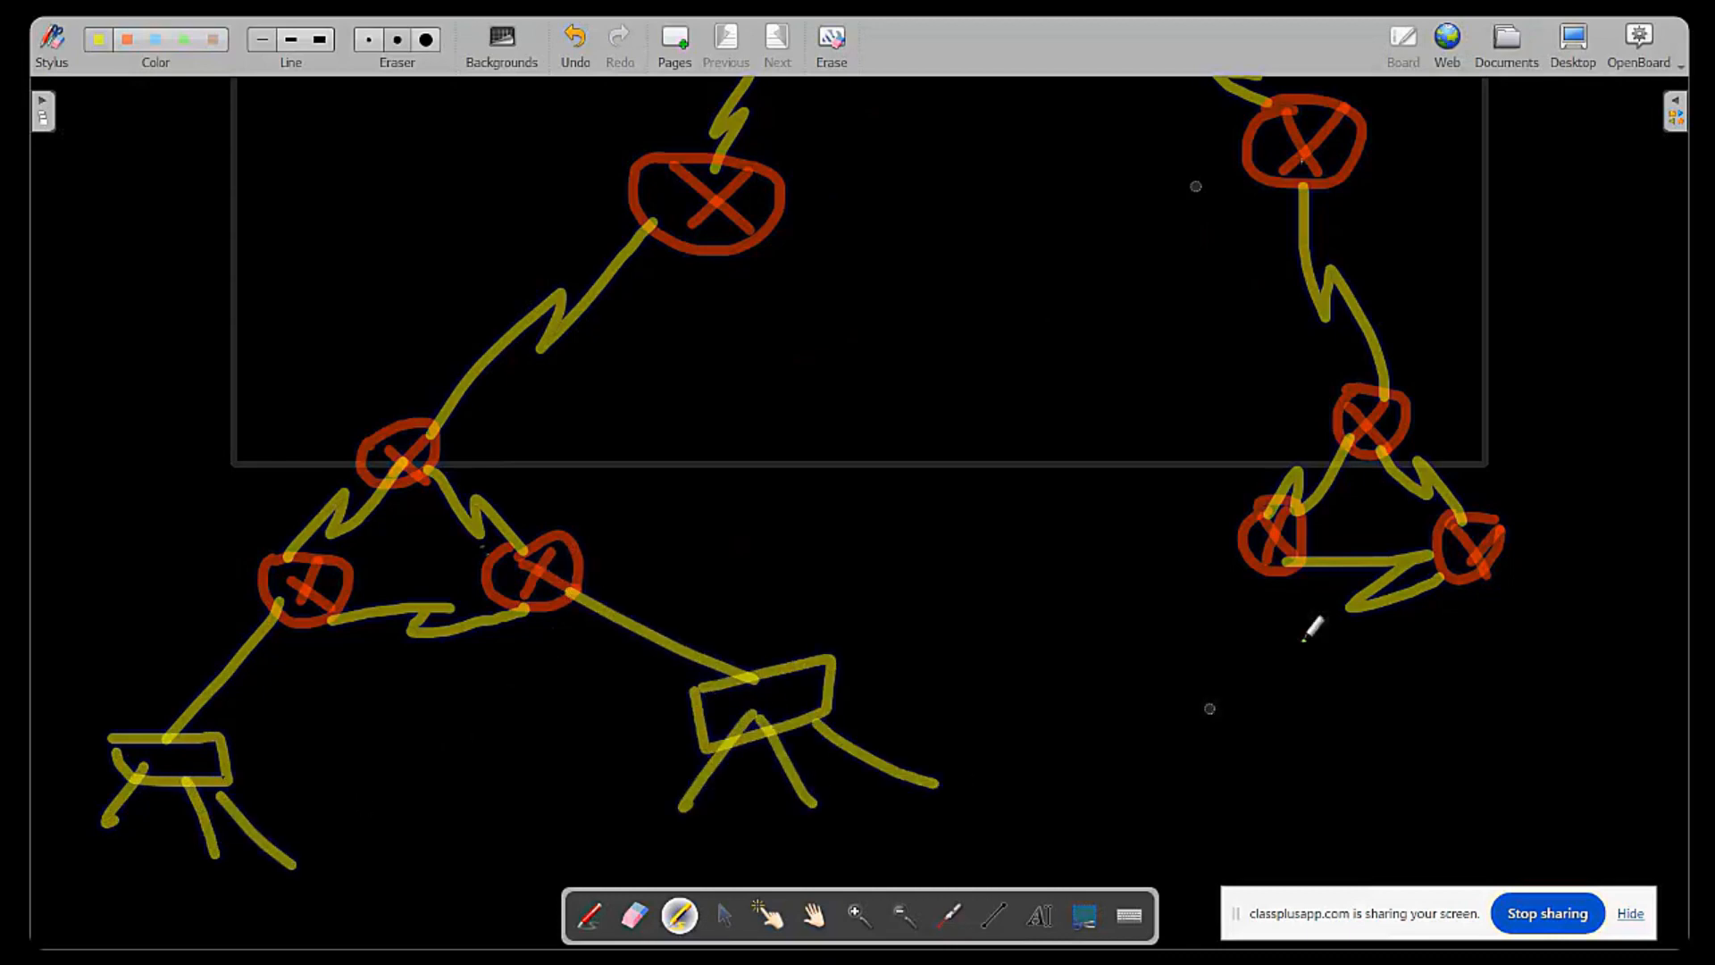
Draw a yellow switch box with outgoing lines linked to each of the two bottom routers of the lower-right triangle.
mouse_move(1266, 559)
left_mouse_down()
mouse_move(1208, 684)
mouse_move(1273, 662)
mouse_move(1273, 740)
left_mouse_up()
mouse_move(1273, 740)
left_mouse_down()
mouse_move(1143, 734)
mouse_move(1144, 655)
left_mouse_up()
left_click_drag(1164, 713, 1110, 808)
mouse_move(1207, 715)
left_mouse_down()
mouse_move(1195, 817)
mouse_move(1279, 782)
left_mouse_up()
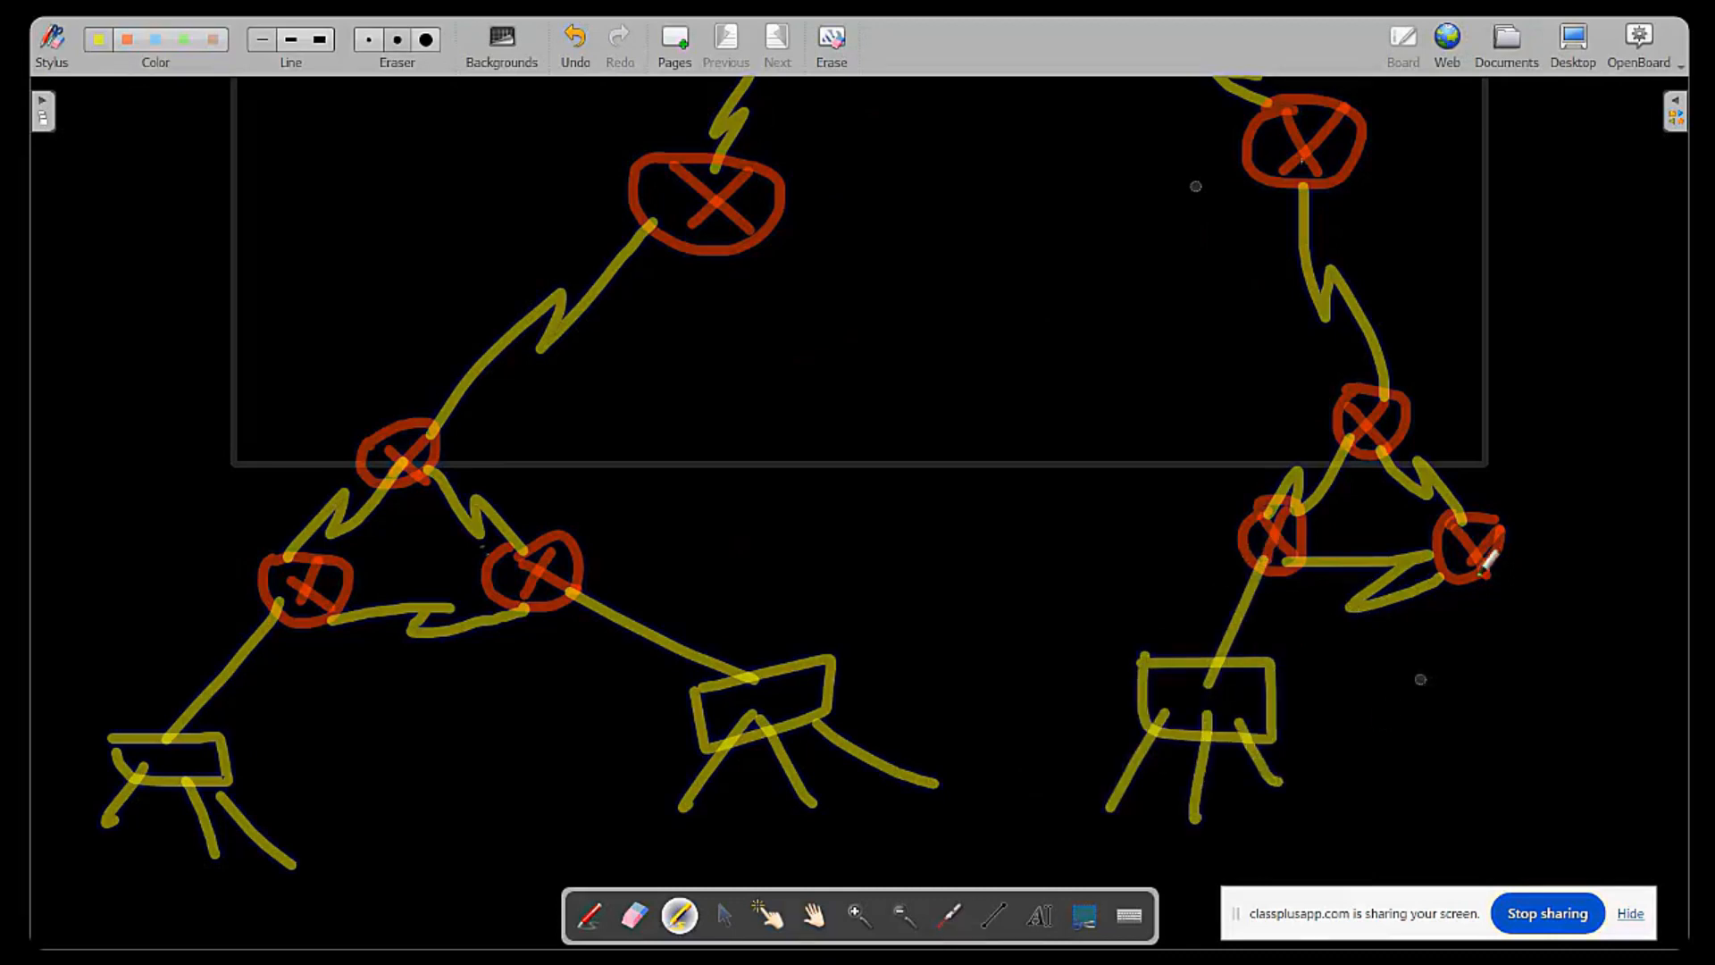
mouse_move(1478, 572)
left_mouse_down()
mouse_move(1550, 630)
mouse_move(1621, 618)
mouse_move(1508, 704)
left_mouse_up()
mouse_move(1544, 699)
left_mouse_down()
mouse_move(1532, 755)
mouse_move(1607, 755)
left_mouse_up()
left_click_drag(1621, 677, 1660, 726)
Label the topmost router IR, the left connecting router ABR with an underline, and the lower-left triangle's right router IR.
scroll(1050, 692, "up", 1)
scroll(1049, 693, "up", 2)
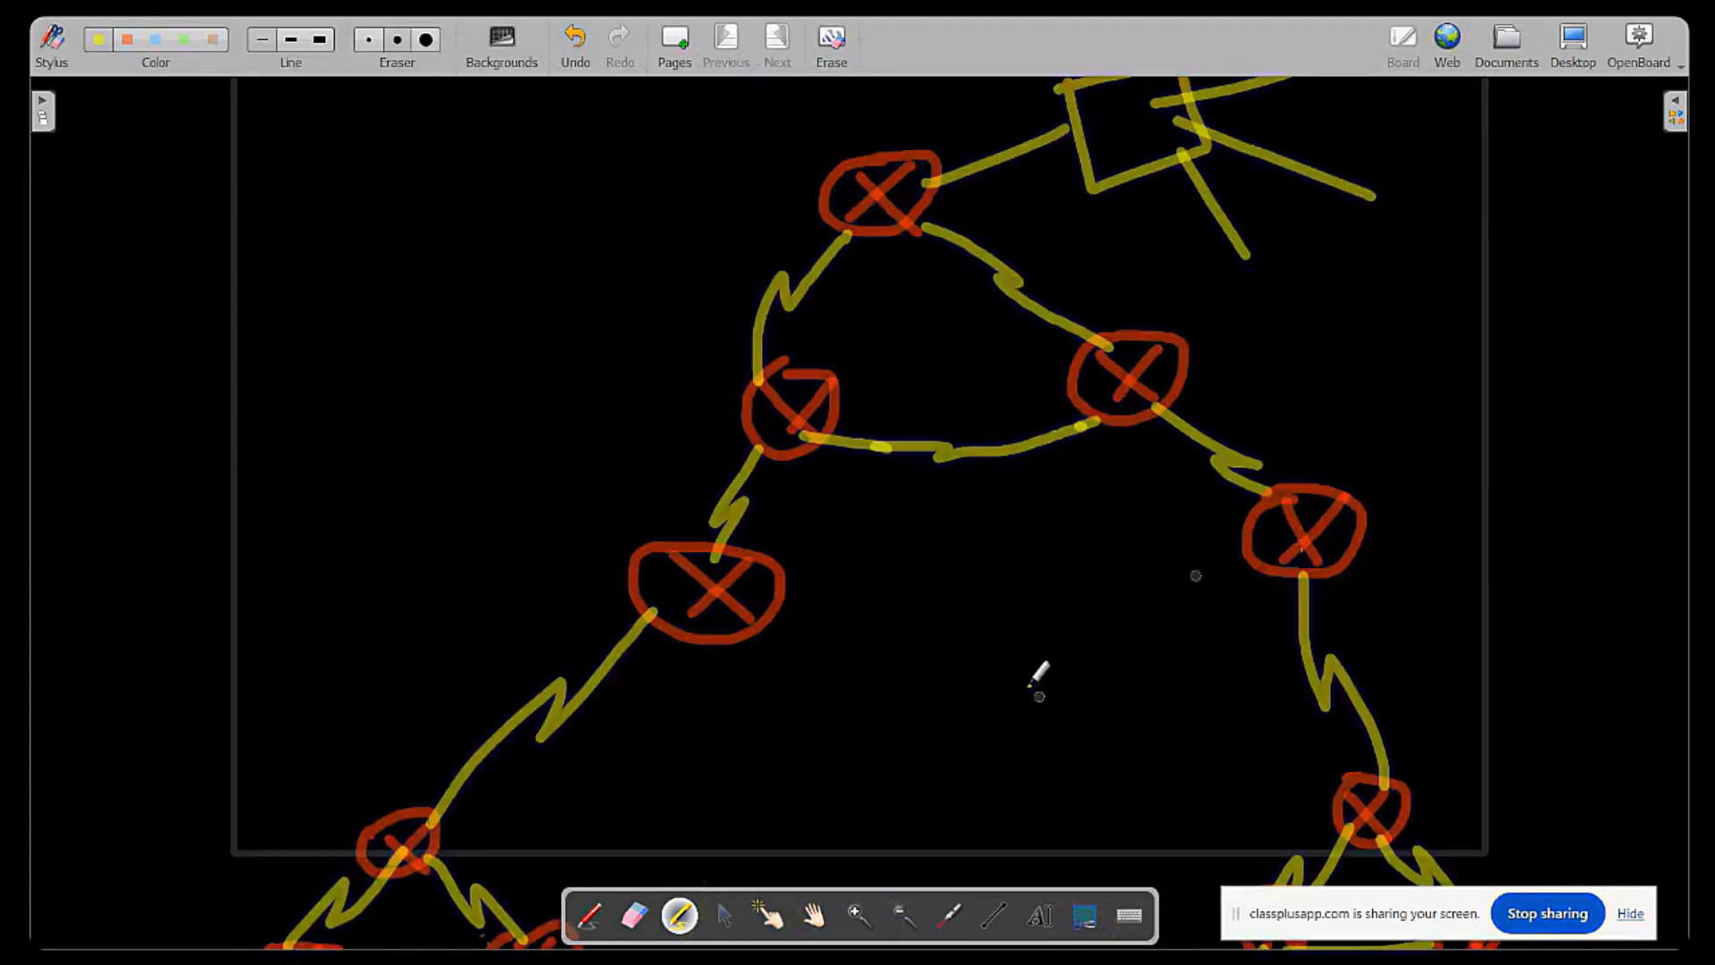
mouse_move(859, 225)
left_mouse_down()
mouse_move(661, 185)
mouse_move(600, 273)
mouse_move(625, 259)
left_mouse_up()
mouse_move(594, 176)
left_mouse_down()
mouse_move(551, 204)
mouse_move(614, 231)
mouse_move(636, 175)
mouse_move(668, 240)
left_mouse_up()
mouse_move(750, 616)
left_mouse_down()
mouse_move(871, 628)
mouse_move(920, 567)
mouse_move(950, 641)
mouse_move(960, 611)
left_mouse_up()
mouse_move(974, 536)
left_mouse_down()
mouse_move(972, 647)
mouse_move(974, 594)
mouse_move(997, 639)
left_mouse_up()
left_click_drag(1002, 540, 1063, 630)
left_click_drag(893, 686, 1043, 662)
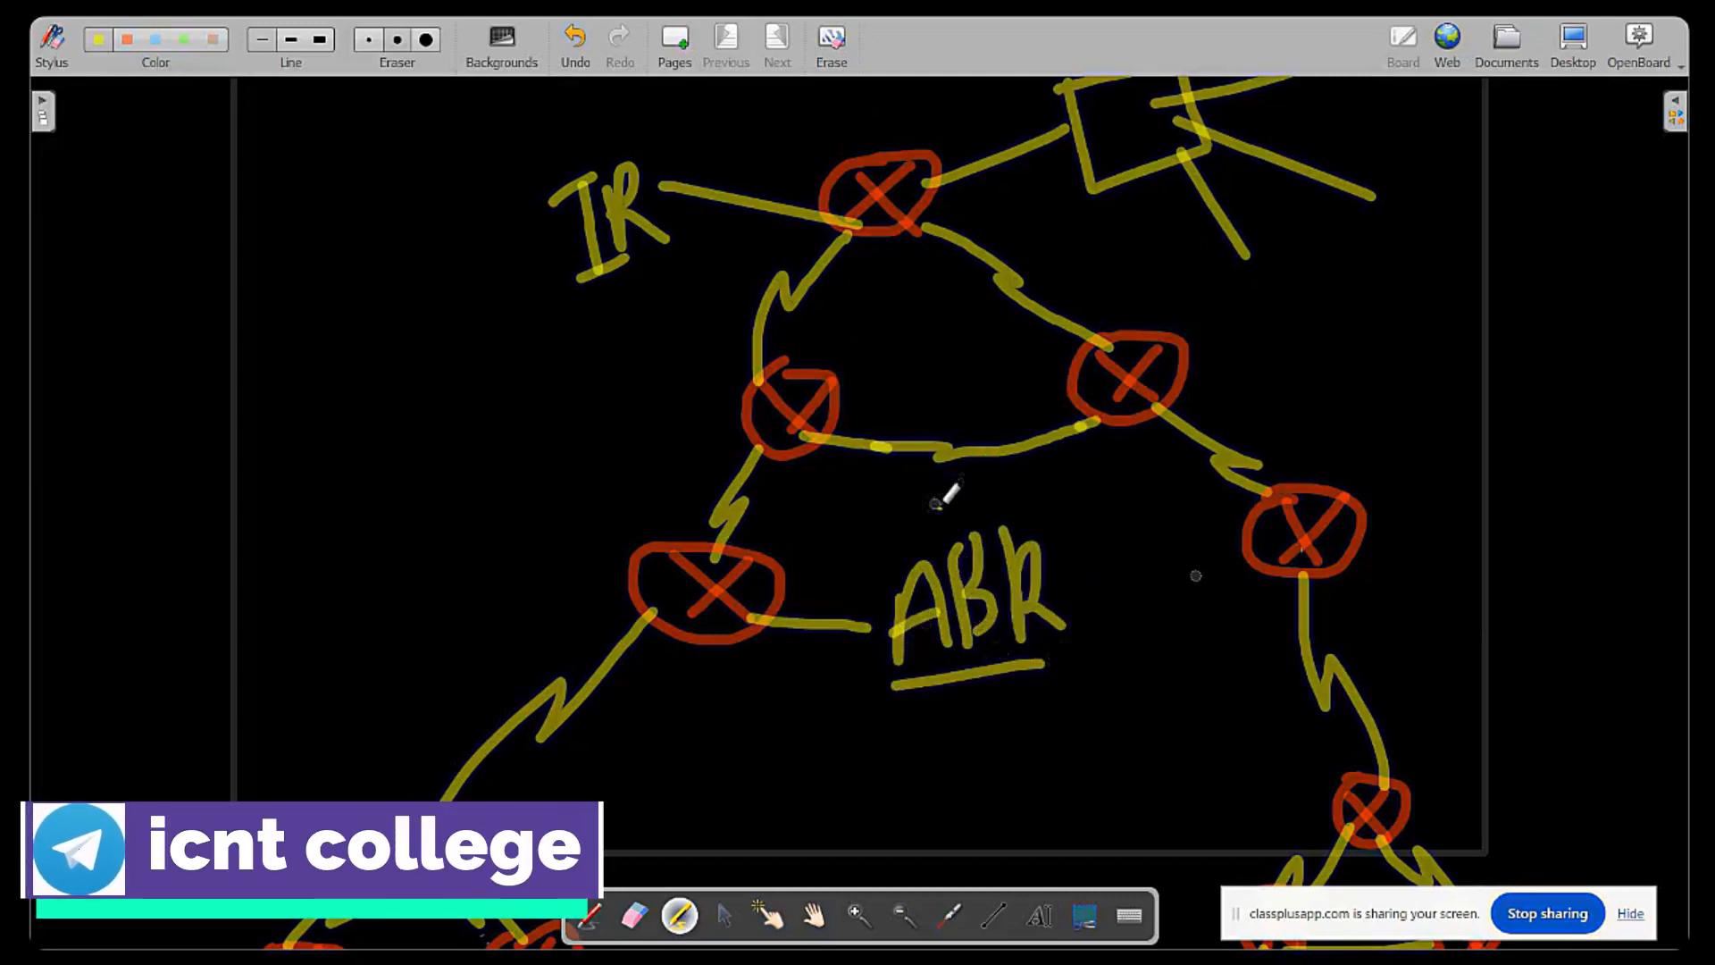
mouse_move(1007, 543)
left_mouse_down()
mouse_move(1027, 531)
mouse_move(1060, 636)
left_mouse_up()
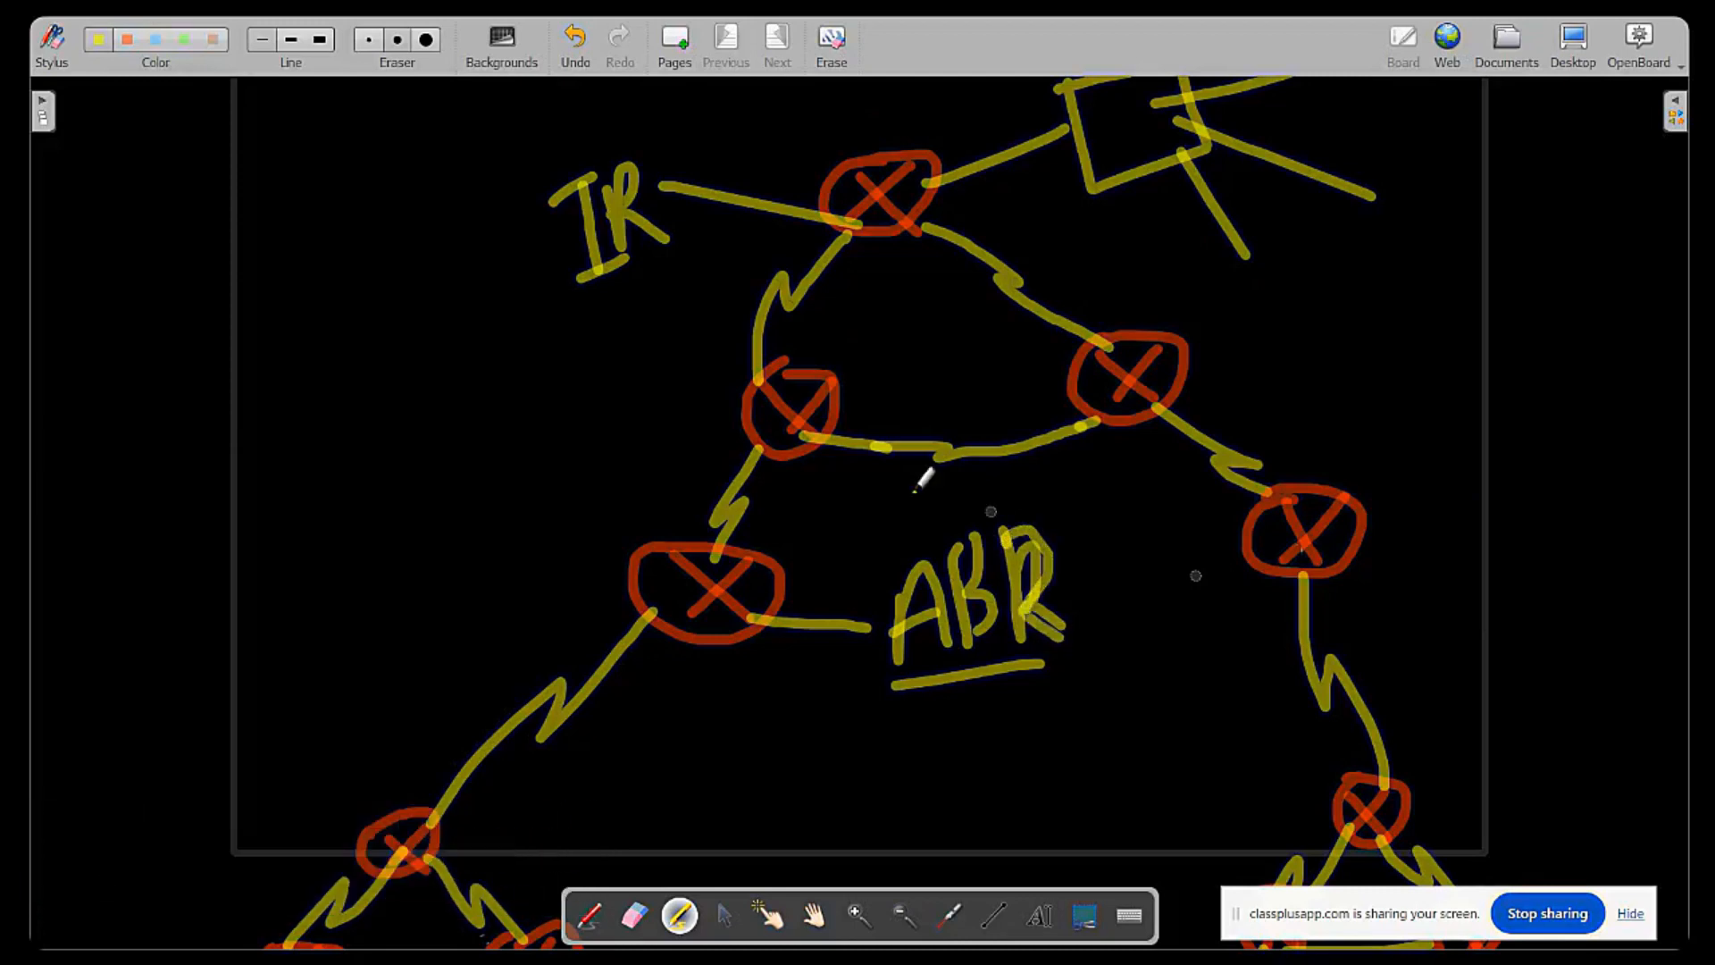
scroll(1081, 590, "down", 5)
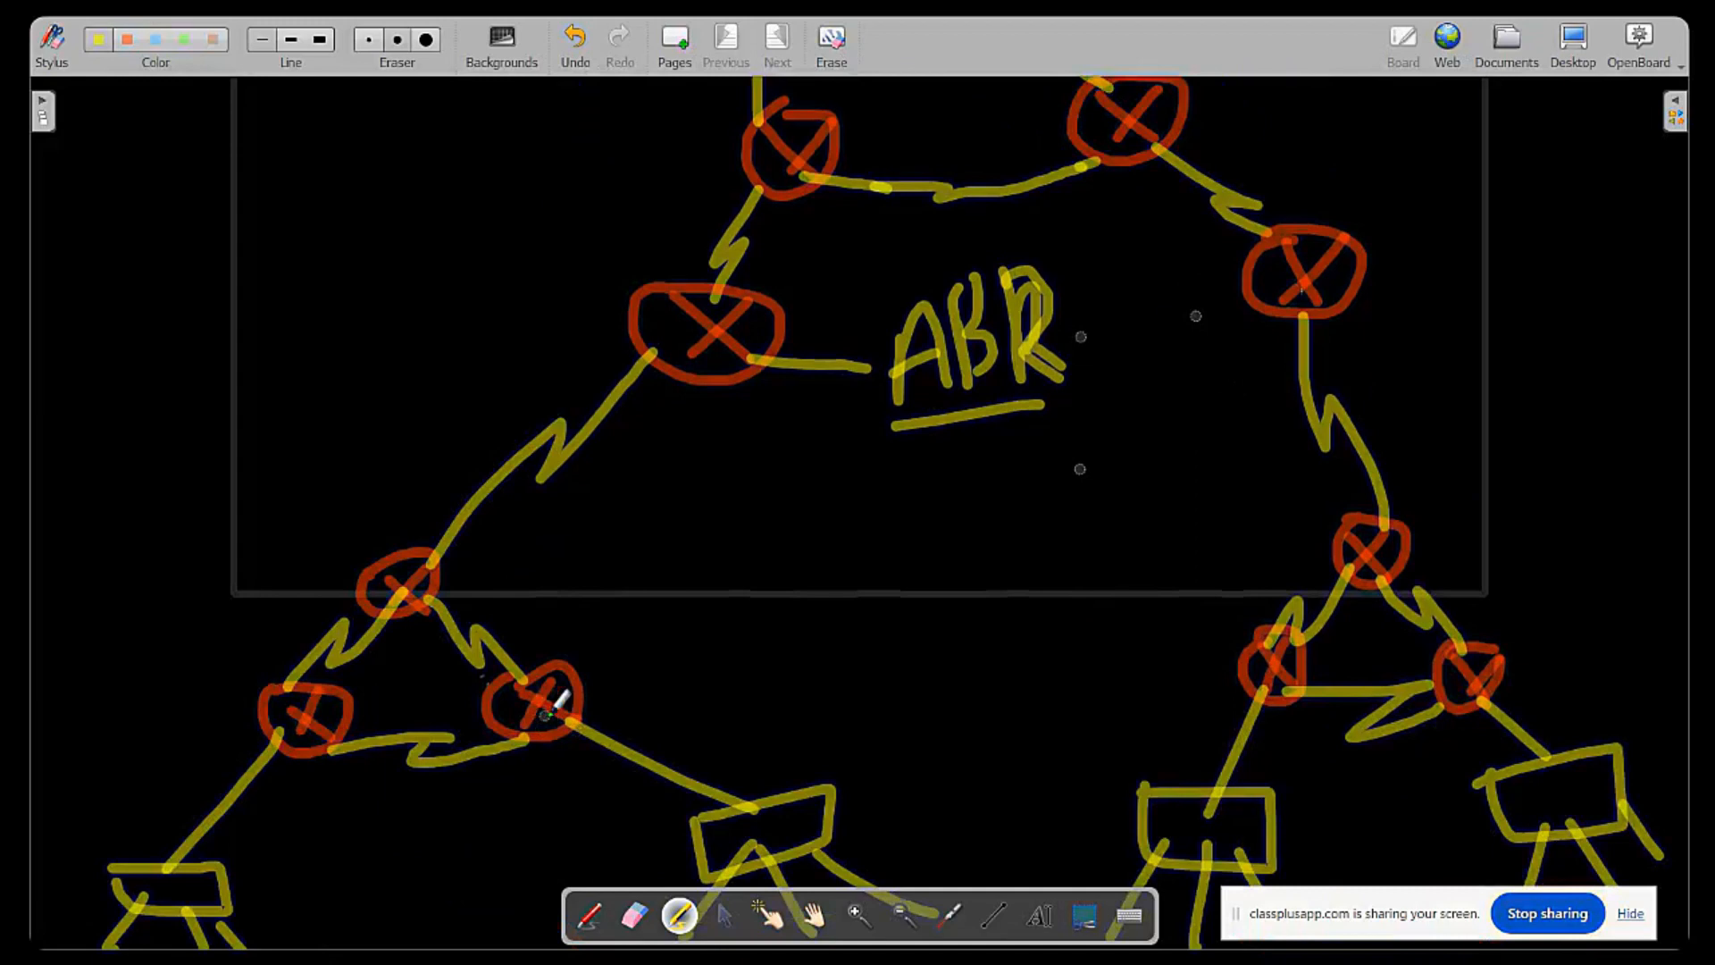
mouse_move(574, 704)
left_mouse_down()
mouse_move(667, 684)
mouse_move(675, 704)
mouse_move(688, 643)
mouse_move(707, 688)
mouse_move(734, 666)
mouse_move(777, 686)
left_mouse_up()
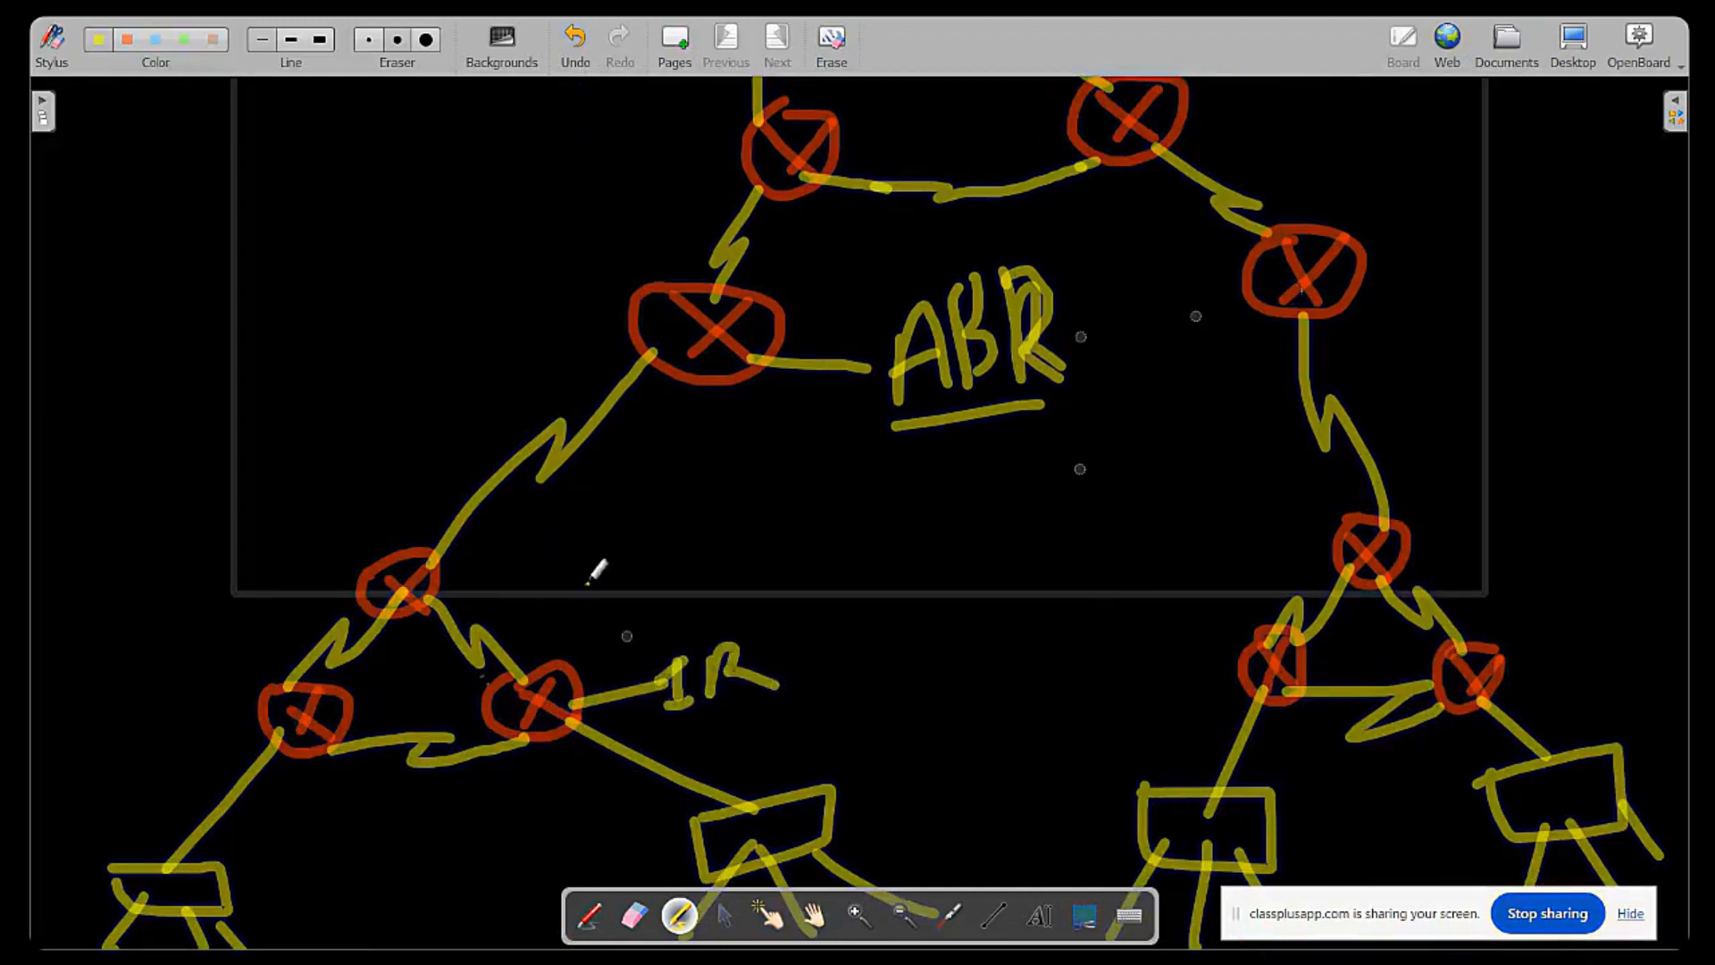
Circle the two lower router triangles in blue and number the left area 1 and the right area 2.
left_click(156, 39)
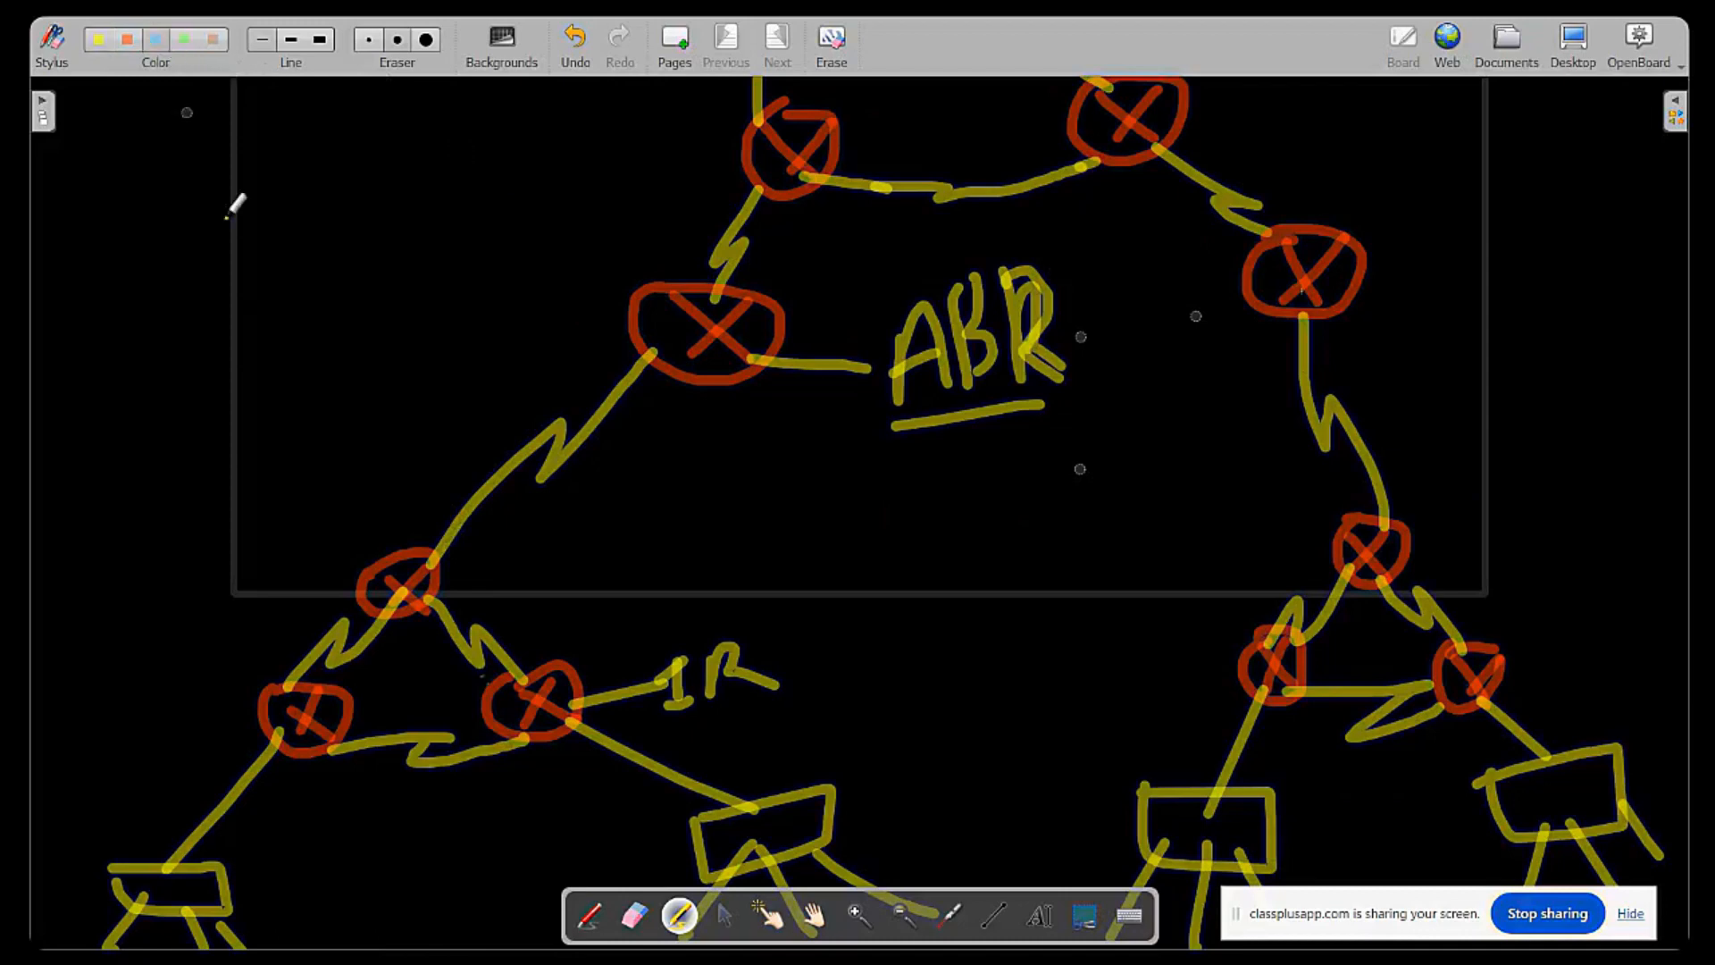
mouse_move(358, 490)
left_mouse_down()
mouse_move(260, 499)
mouse_move(199, 710)
mouse_move(406, 827)
mouse_move(853, 650)
mouse_move(393, 444)
mouse_move(308, 490)
left_mouse_up()
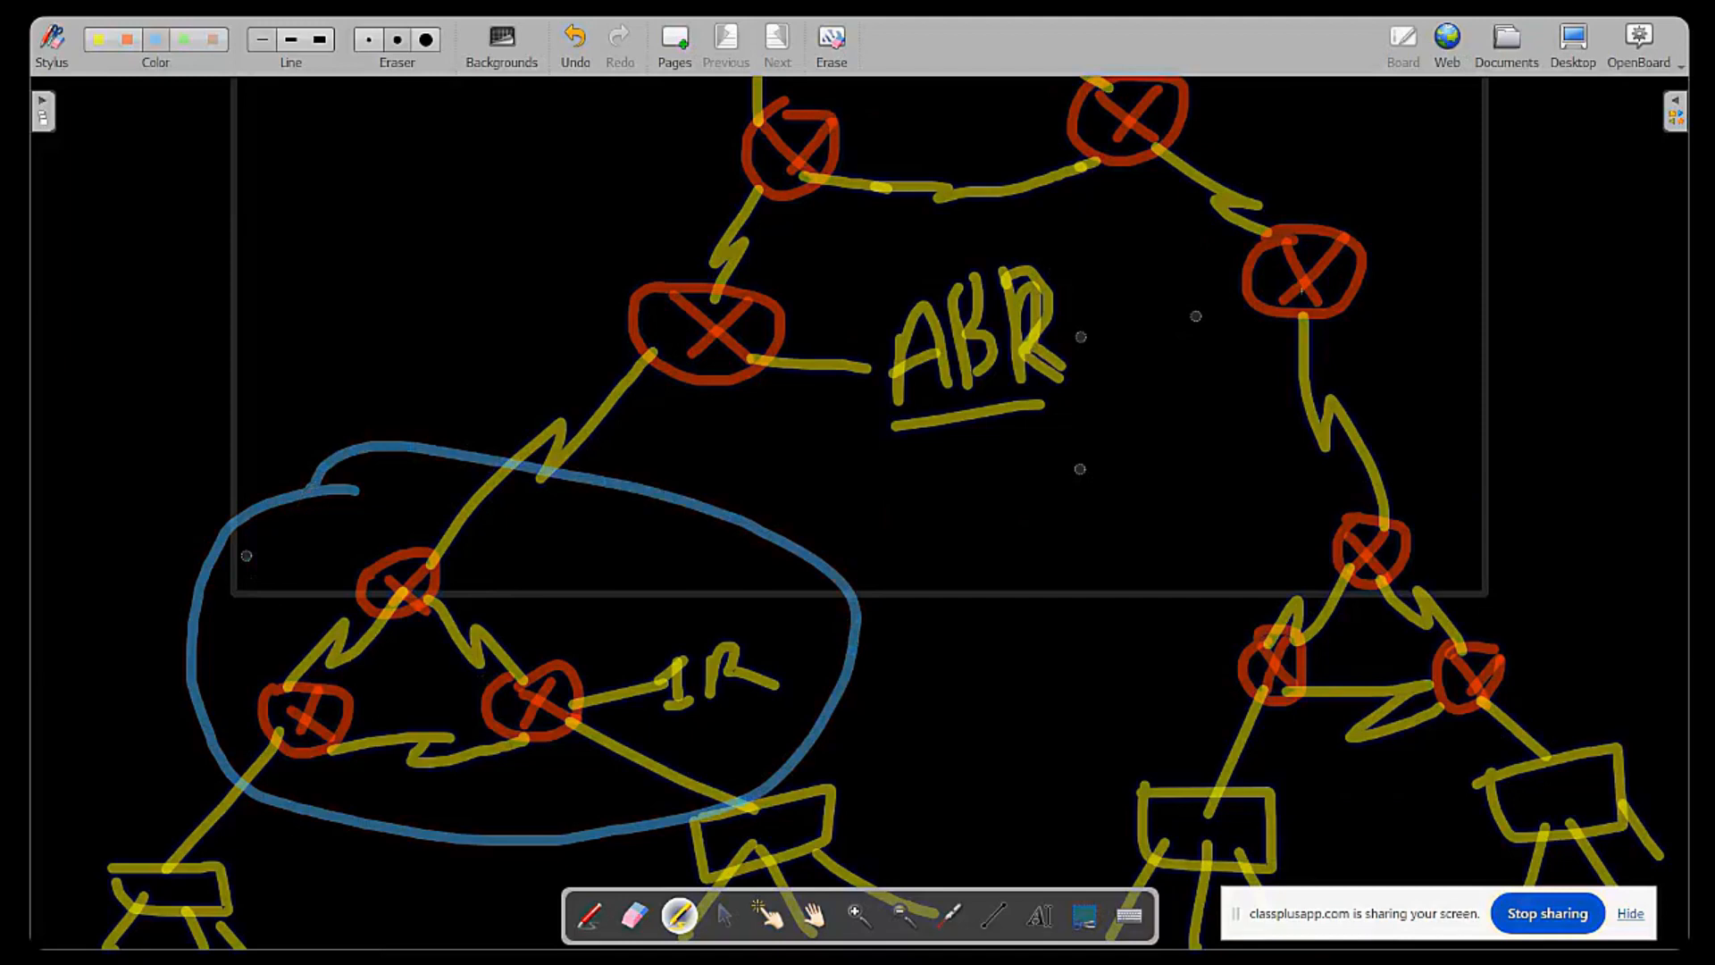
left_click_drag(231, 605, 281, 612)
mouse_move(1383, 462)
left_mouse_down()
mouse_move(1223, 474)
mouse_move(1353, 762)
mouse_move(1608, 606)
mouse_move(1366, 451)
left_mouse_up()
mouse_move(1227, 518)
left_mouse_down()
mouse_move(1250, 505)
mouse_move(1242, 538)
left_mouse_up()
Circle the upper router triangle in blue and number that area 0.
scroll(1099, 567, "up", 5)
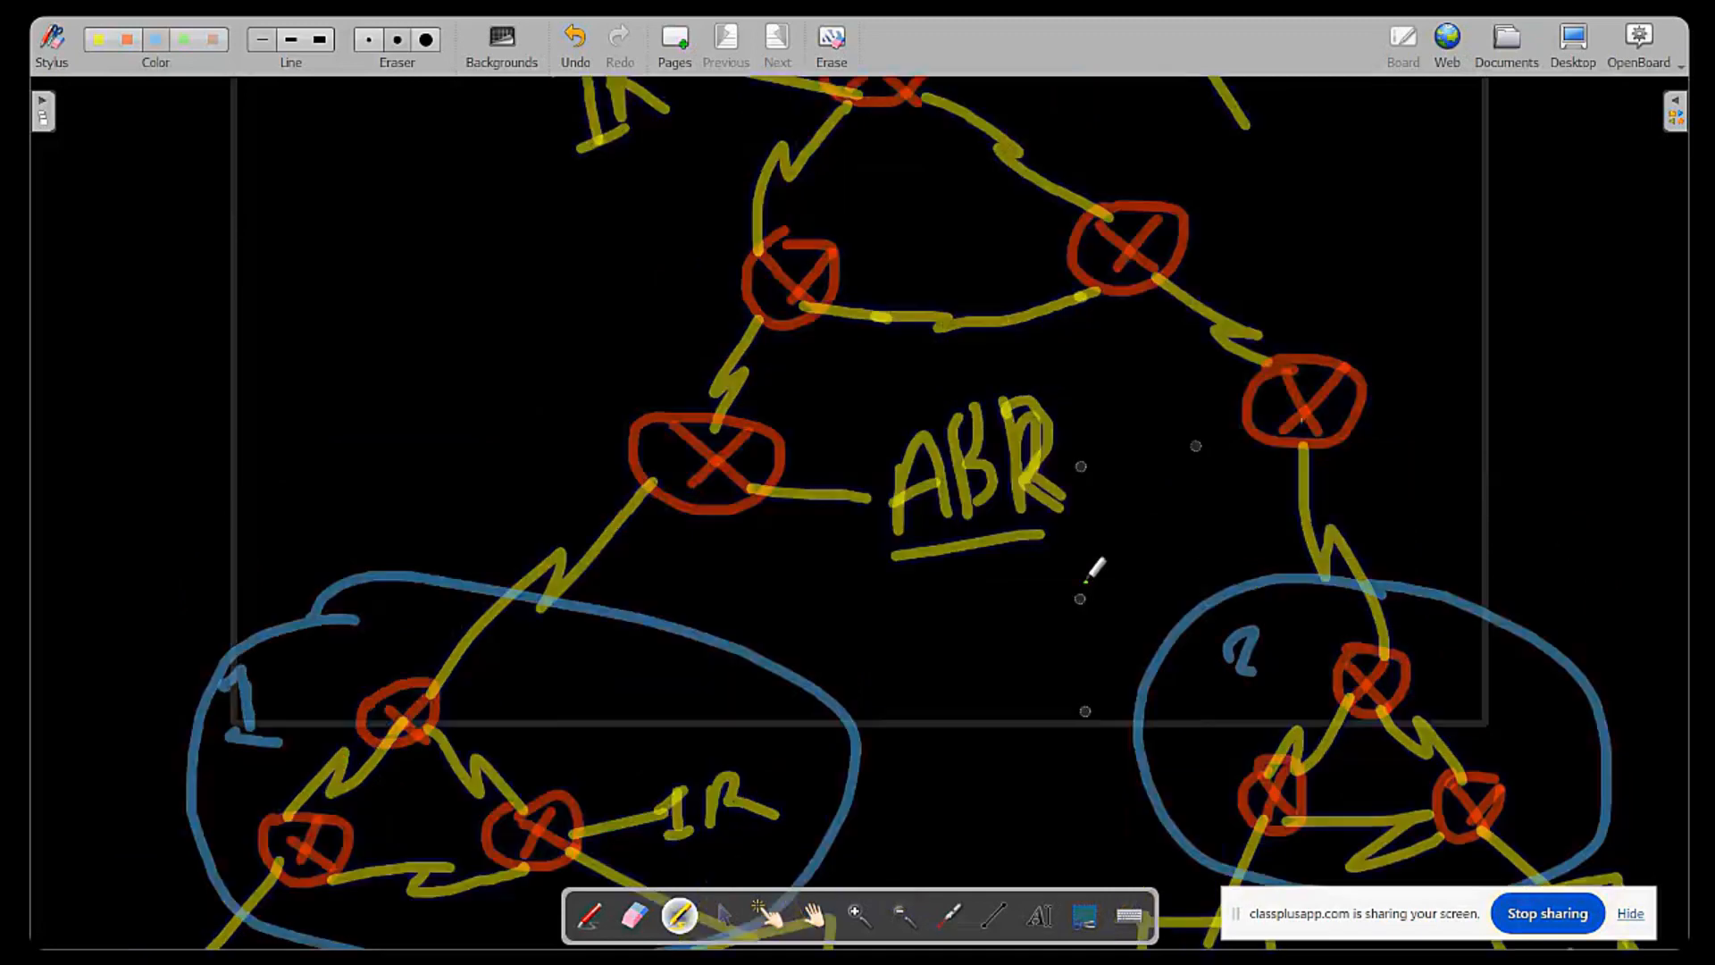
mouse_move(889, 232)
left_mouse_down()
mouse_move(817, 243)
mouse_move(728, 482)
mouse_move(769, 599)
mouse_move(1103, 621)
mouse_move(1278, 312)
mouse_move(974, 207)
mouse_move(889, 234)
left_mouse_up()
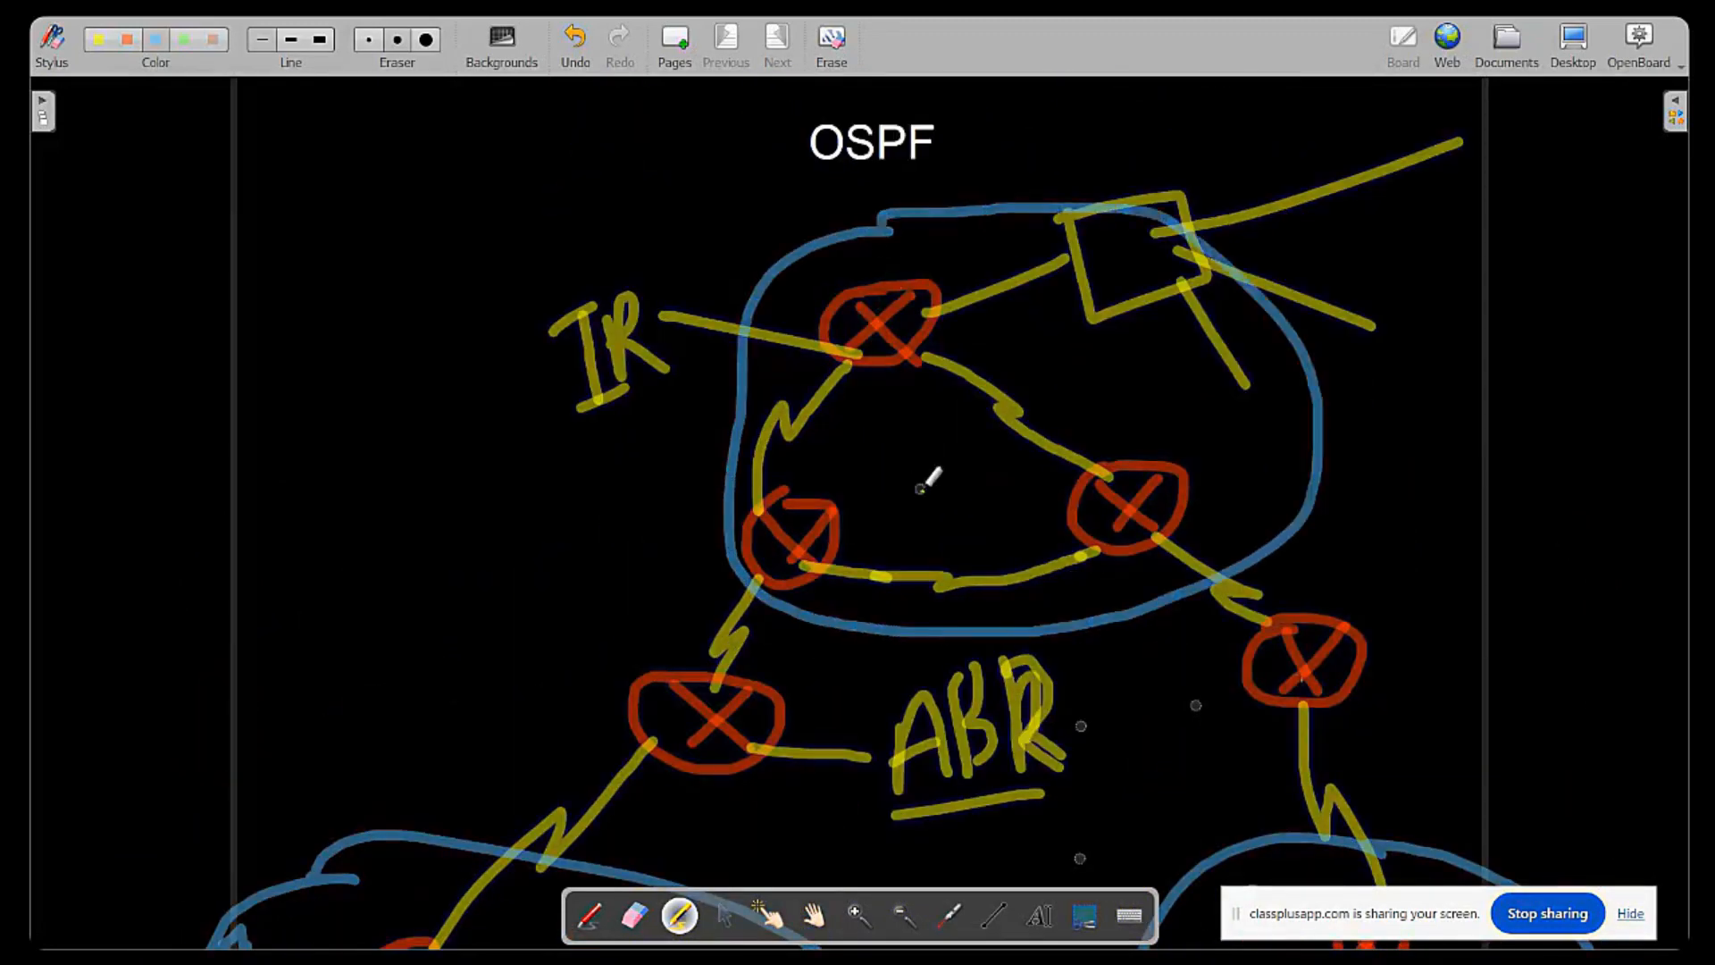
mouse_move(922, 444)
left_mouse_down()
mouse_move(958, 435)
mouse_move(906, 460)
left_mouse_up()
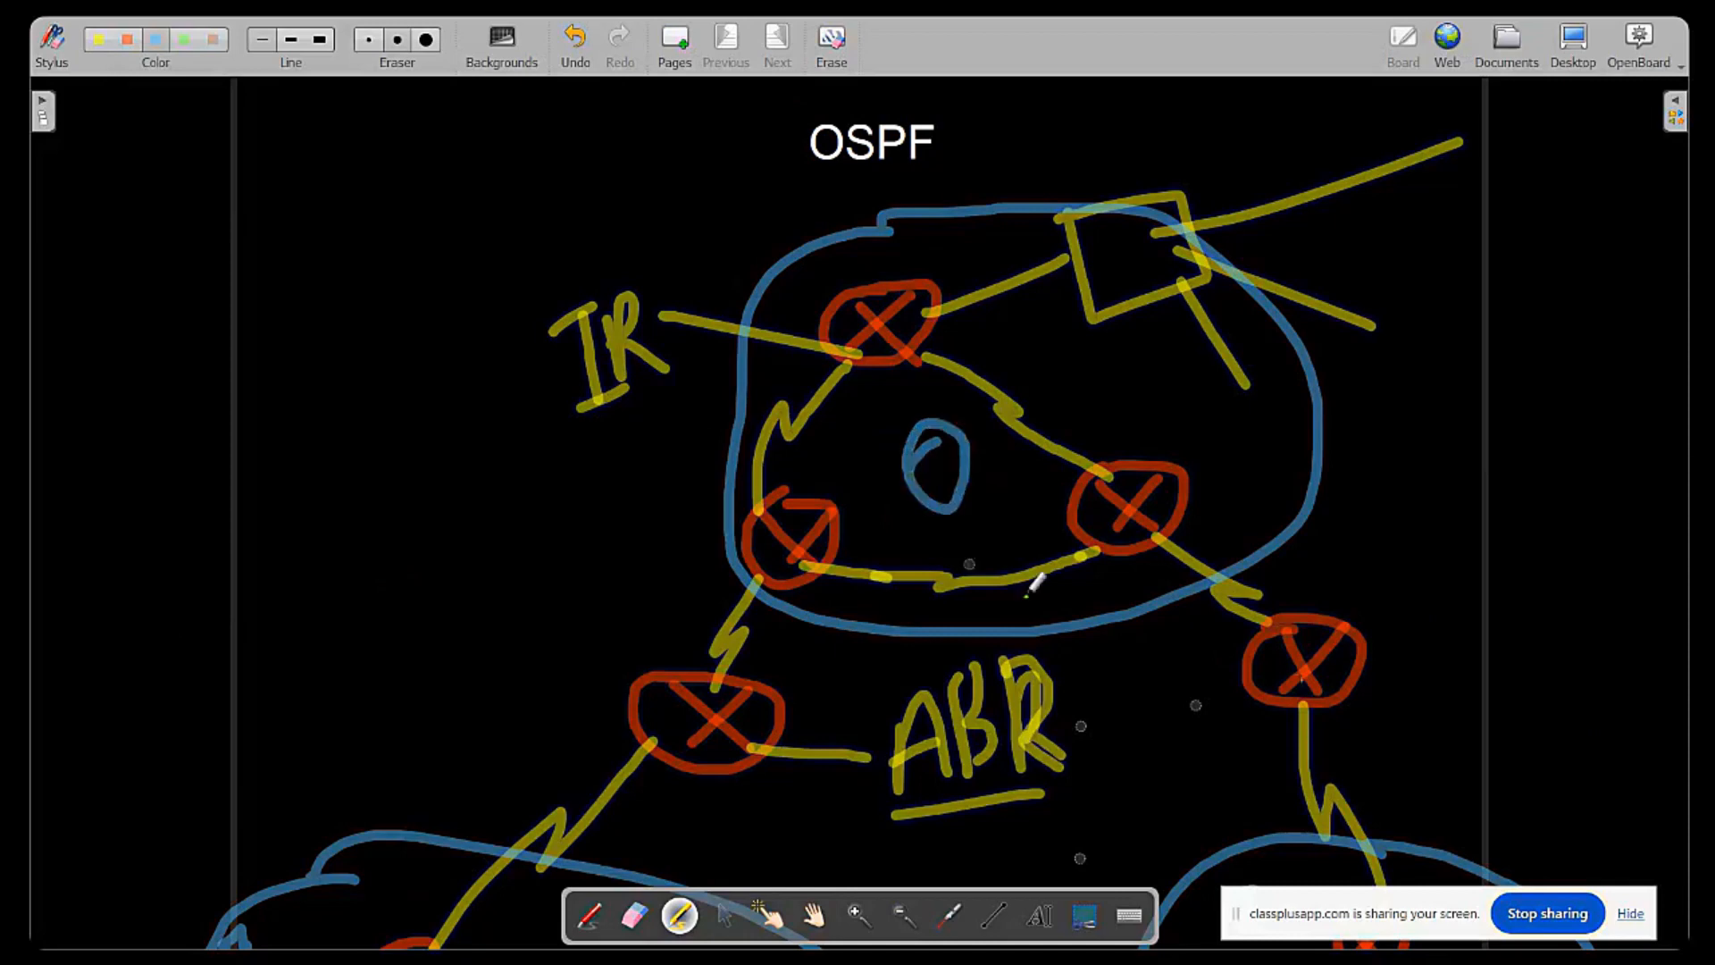
scroll(767, 668, "down", 5)
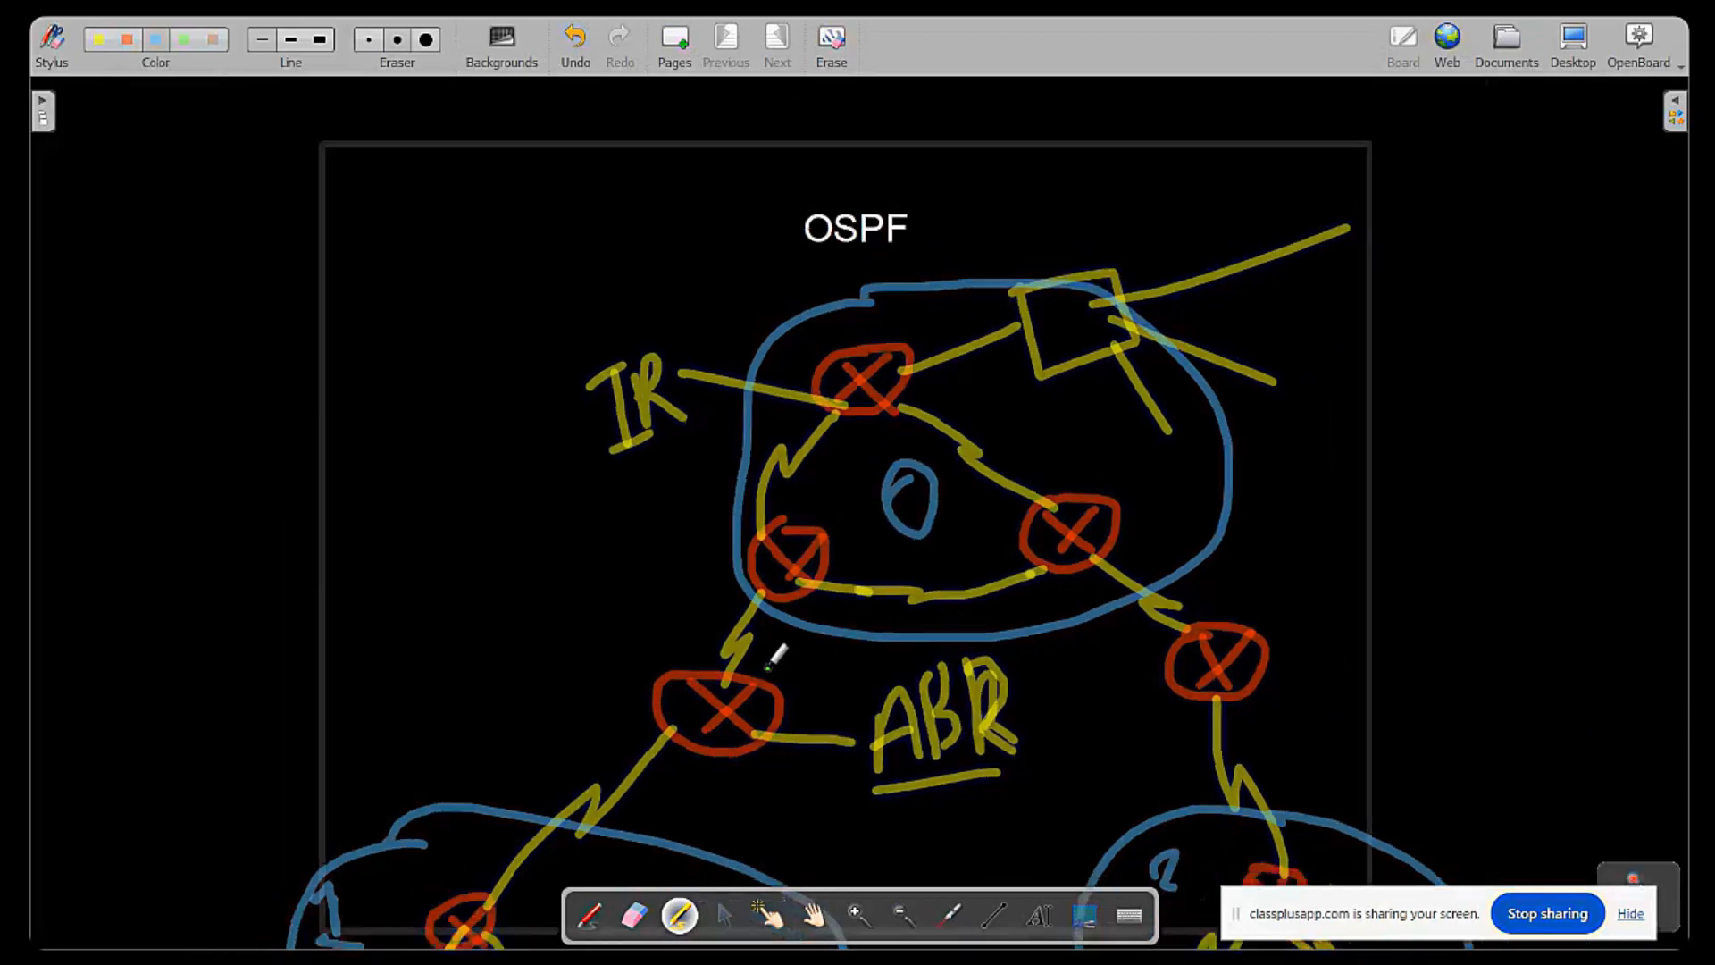
scroll(999, 673, "down", 3)
scroll(1008, 661, "down", 3)
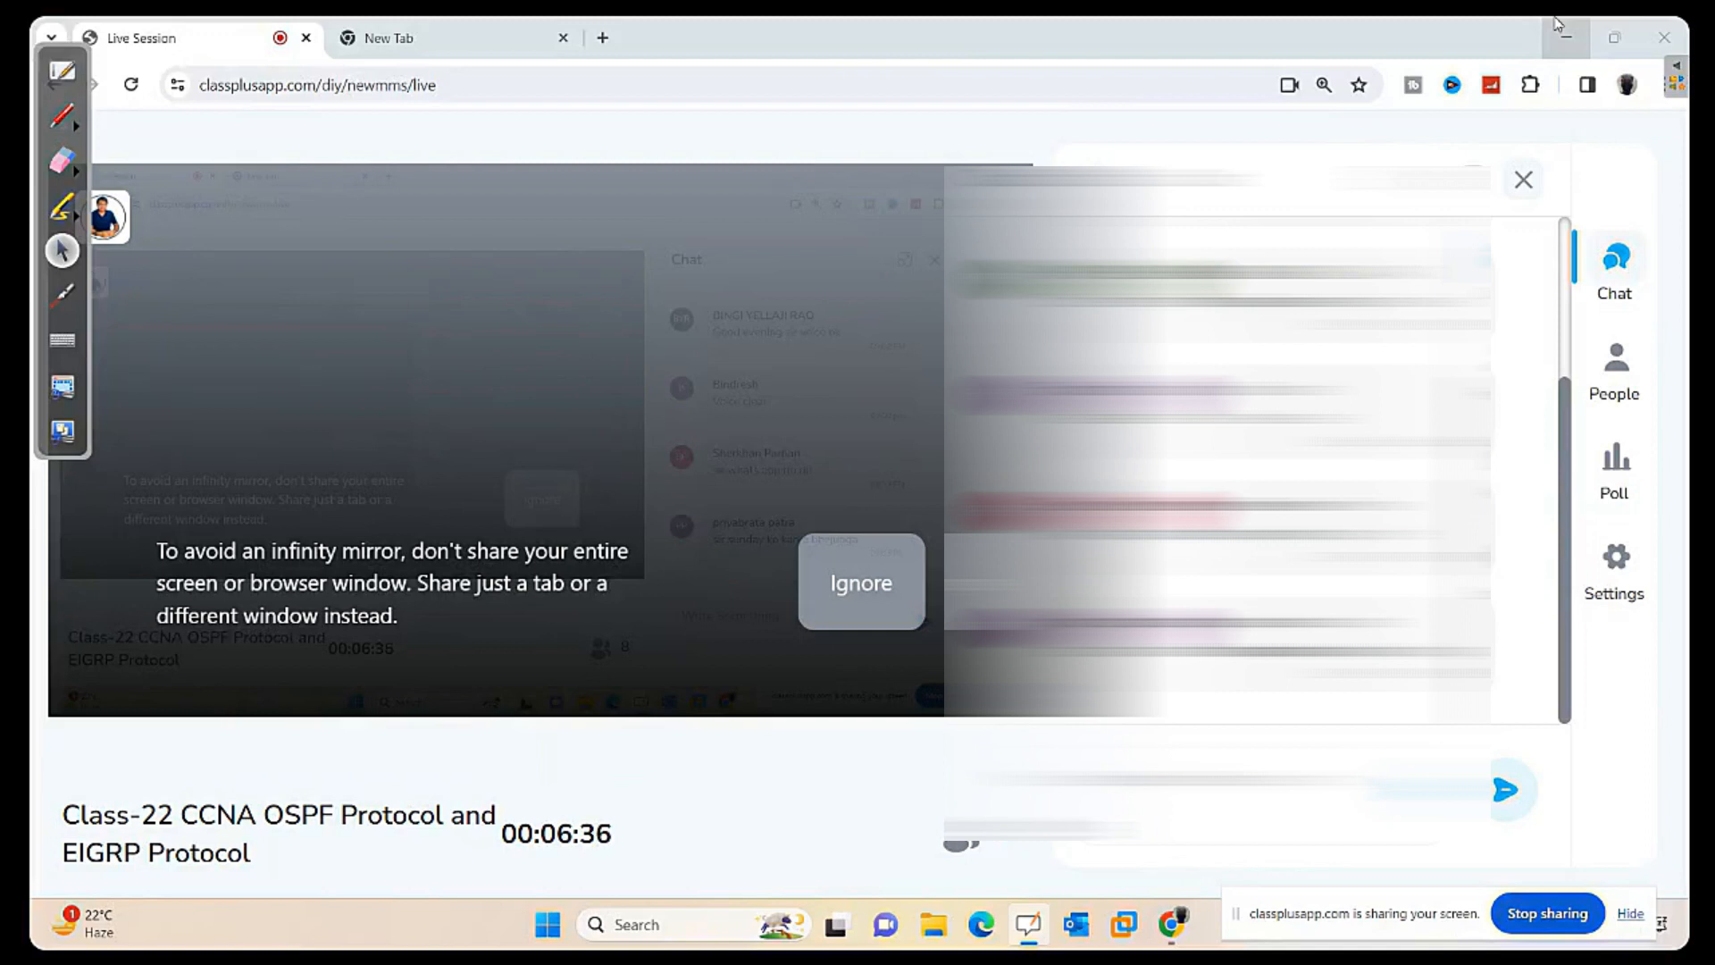
Switch to a maximized Cisco Packet Tracer and place eleven 1841 routers: an upper triangle, two connecting routers and two lower triangles.
left_click(1557, 22)
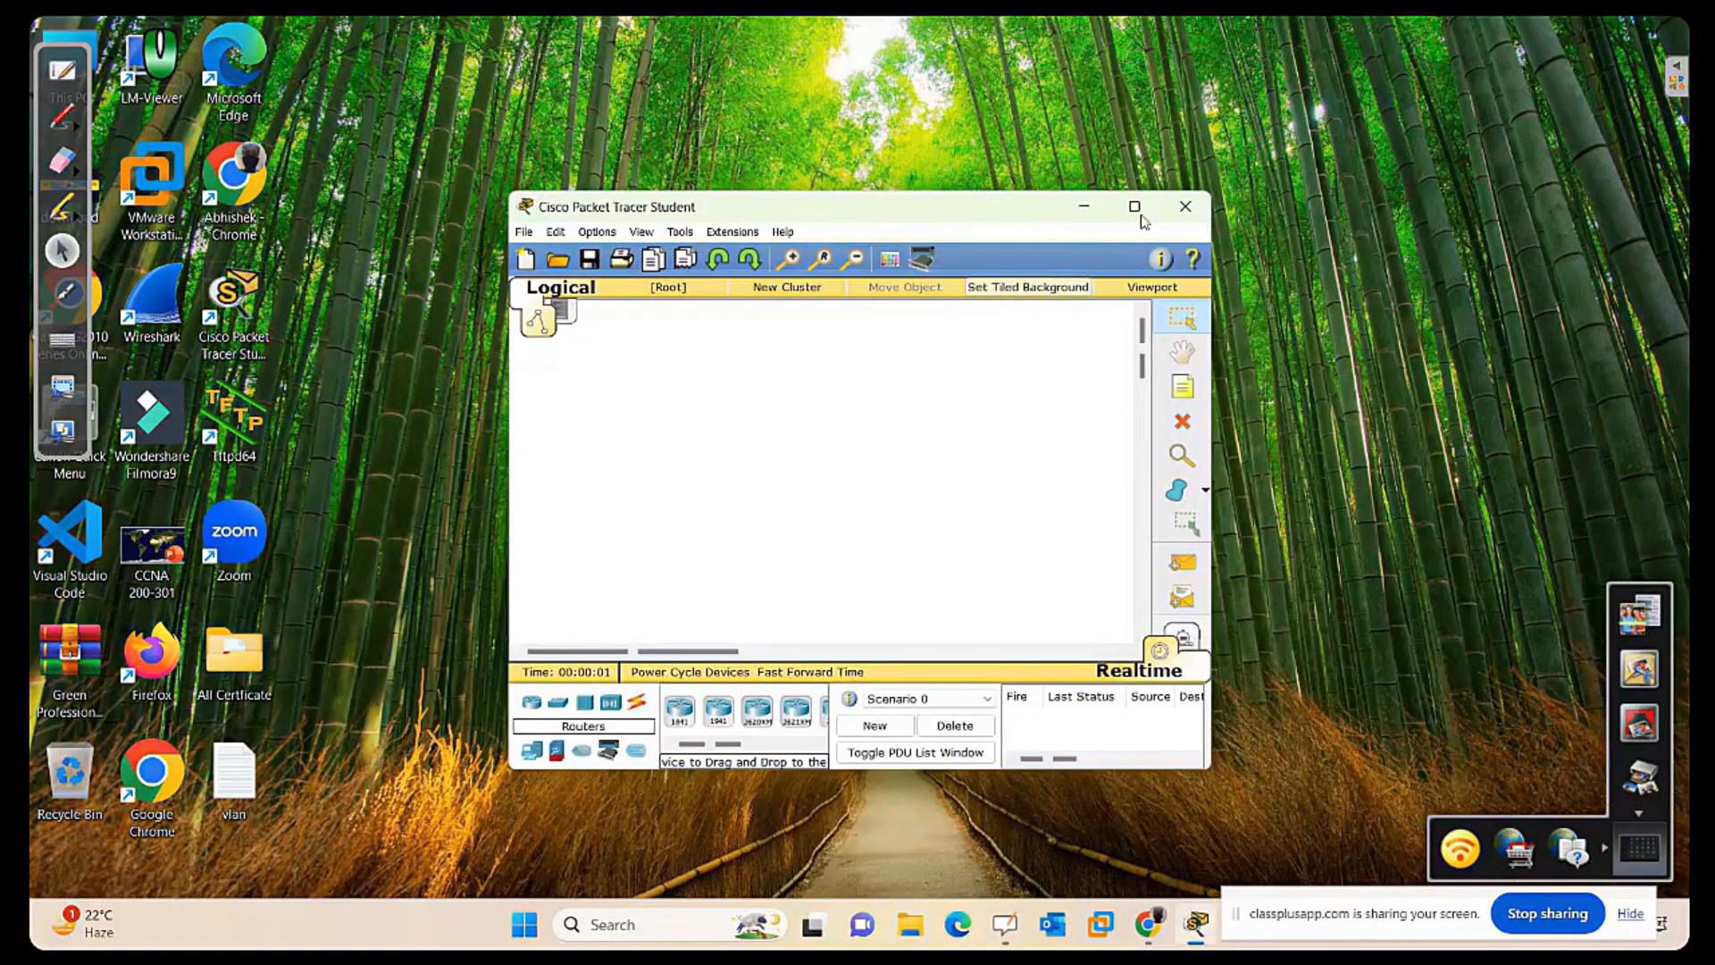
left_click(1150, 207)
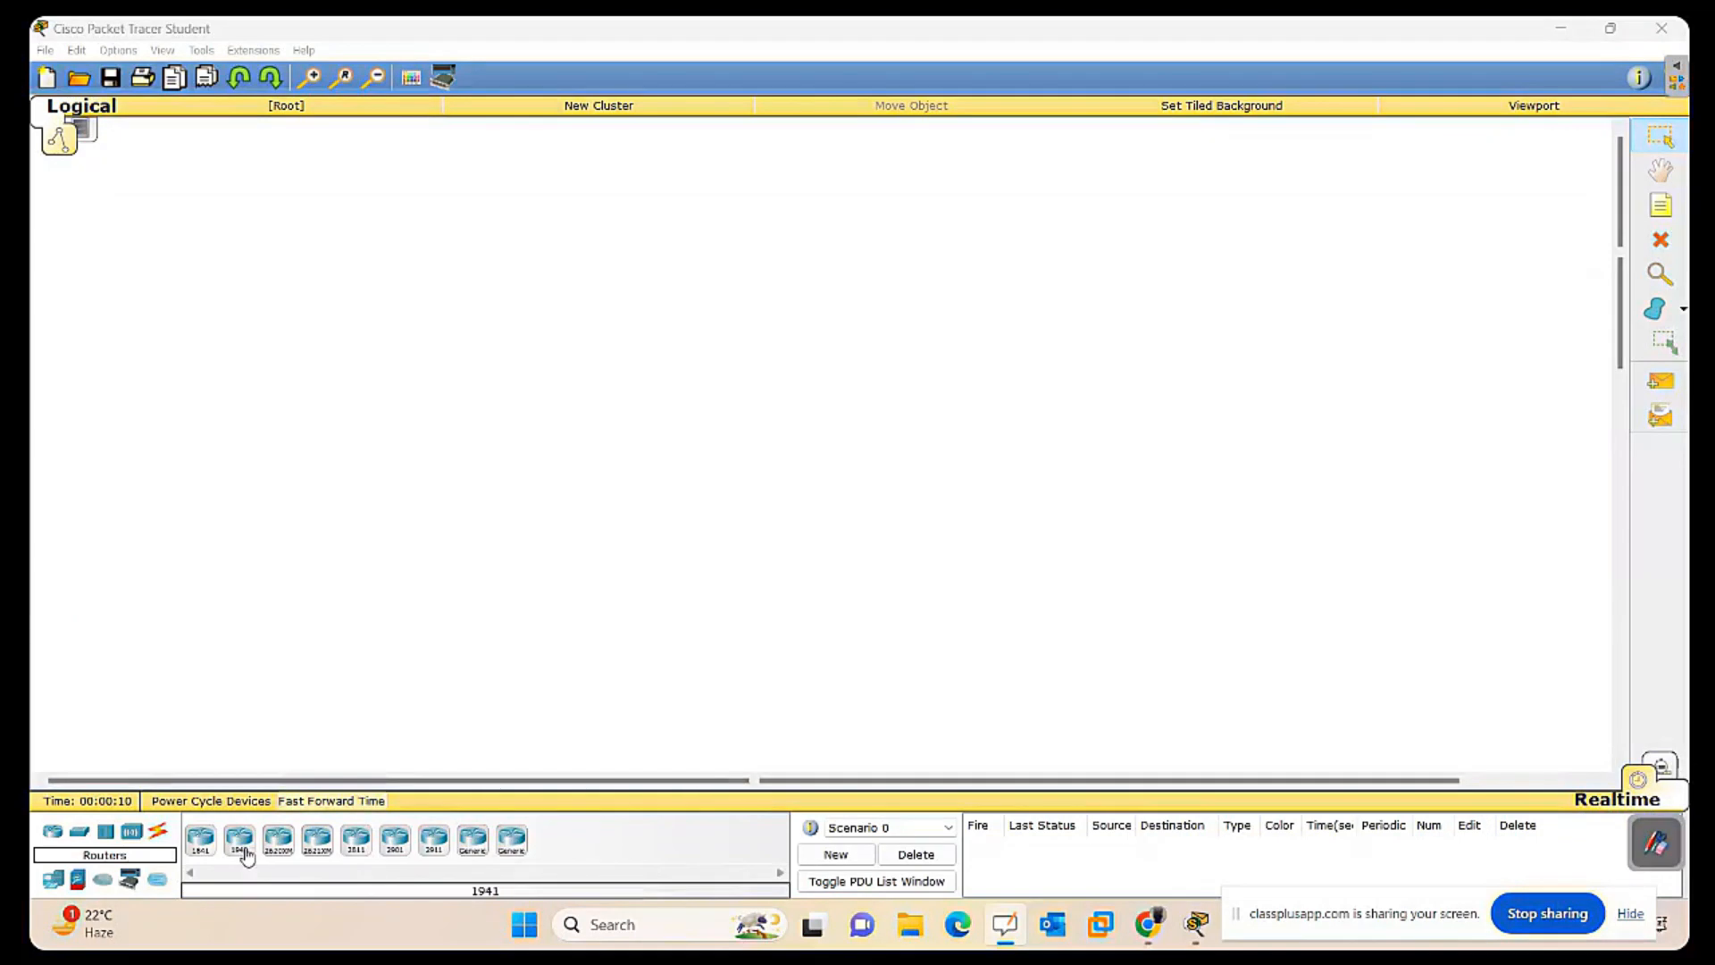
left_click(205, 841)
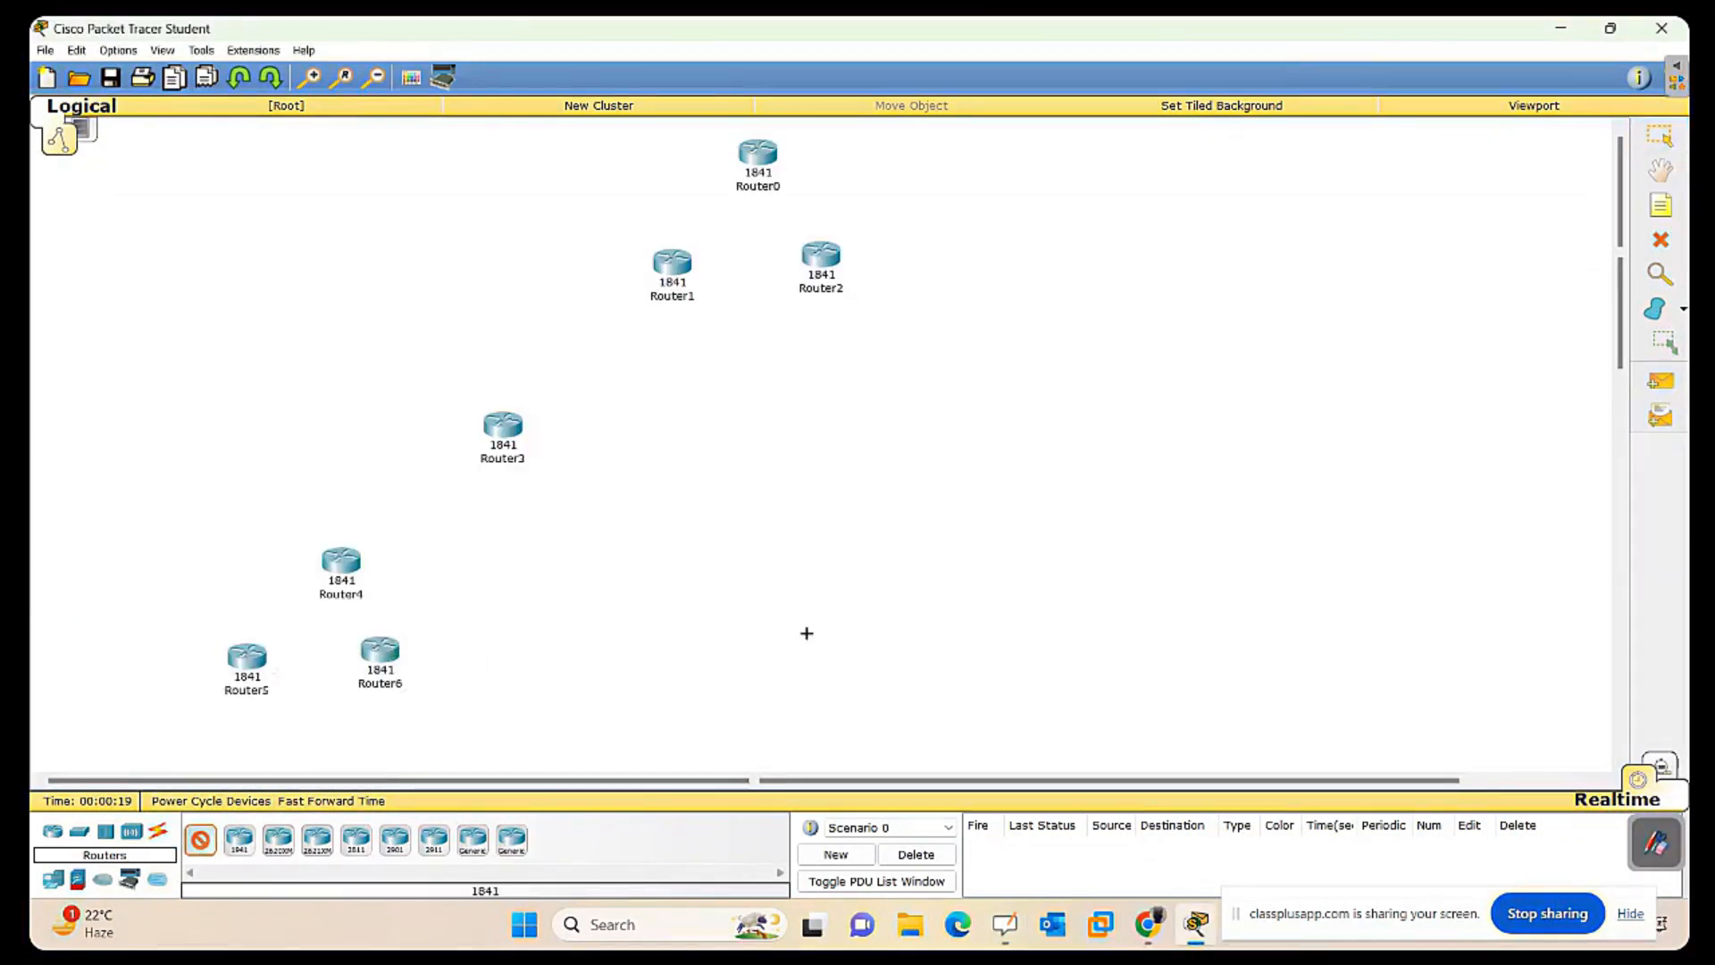
left_click(939, 438)
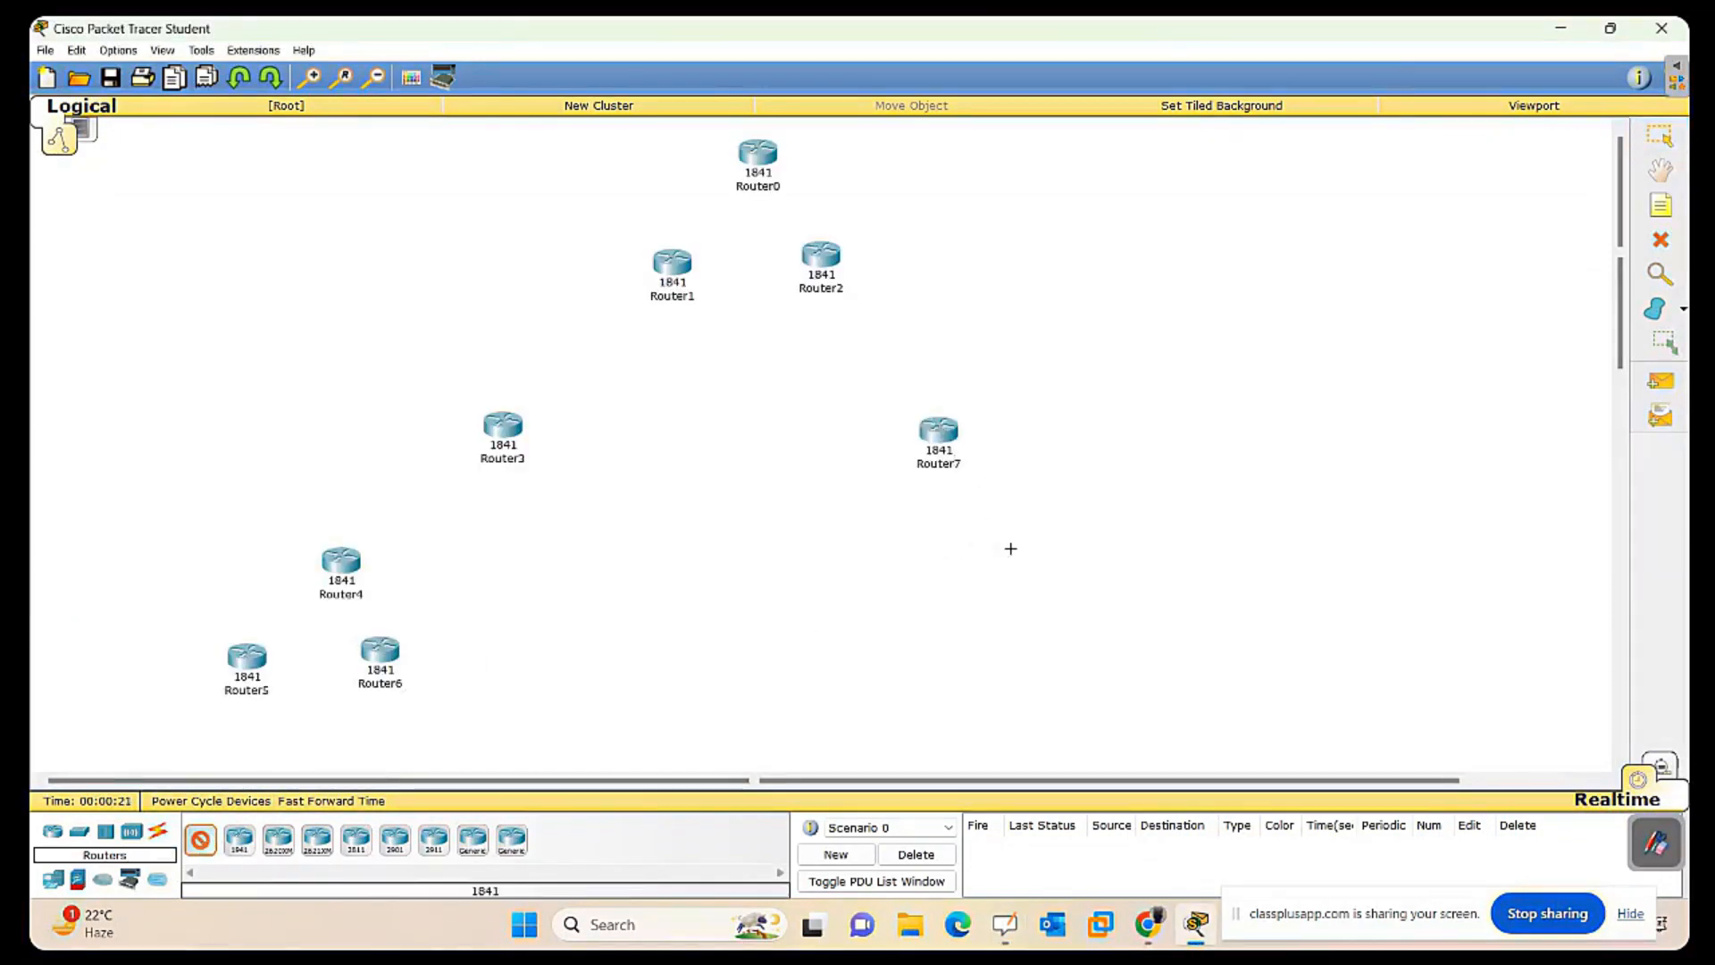
left_click(1066, 554)
left_click(970, 646)
left_click(1115, 648)
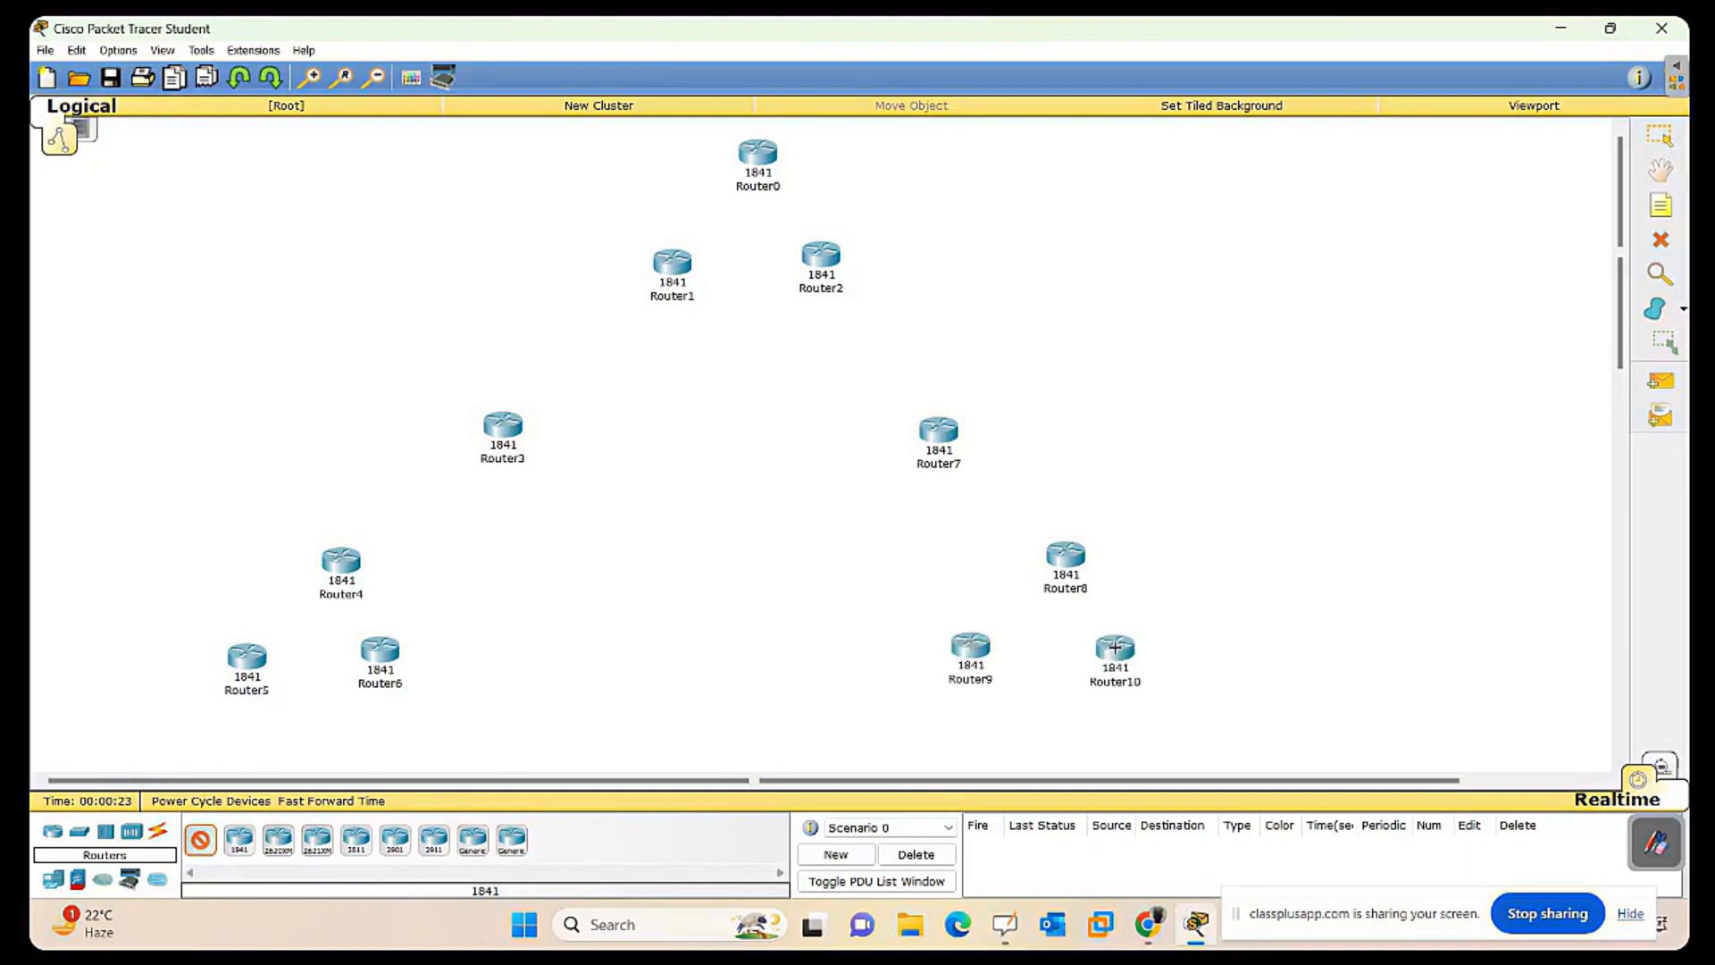
Examine the WIC-2T and WIC-1T module descriptions in Router0's physical device view.
key("Escape")
left_click_drag(754, 174, 744, 172)
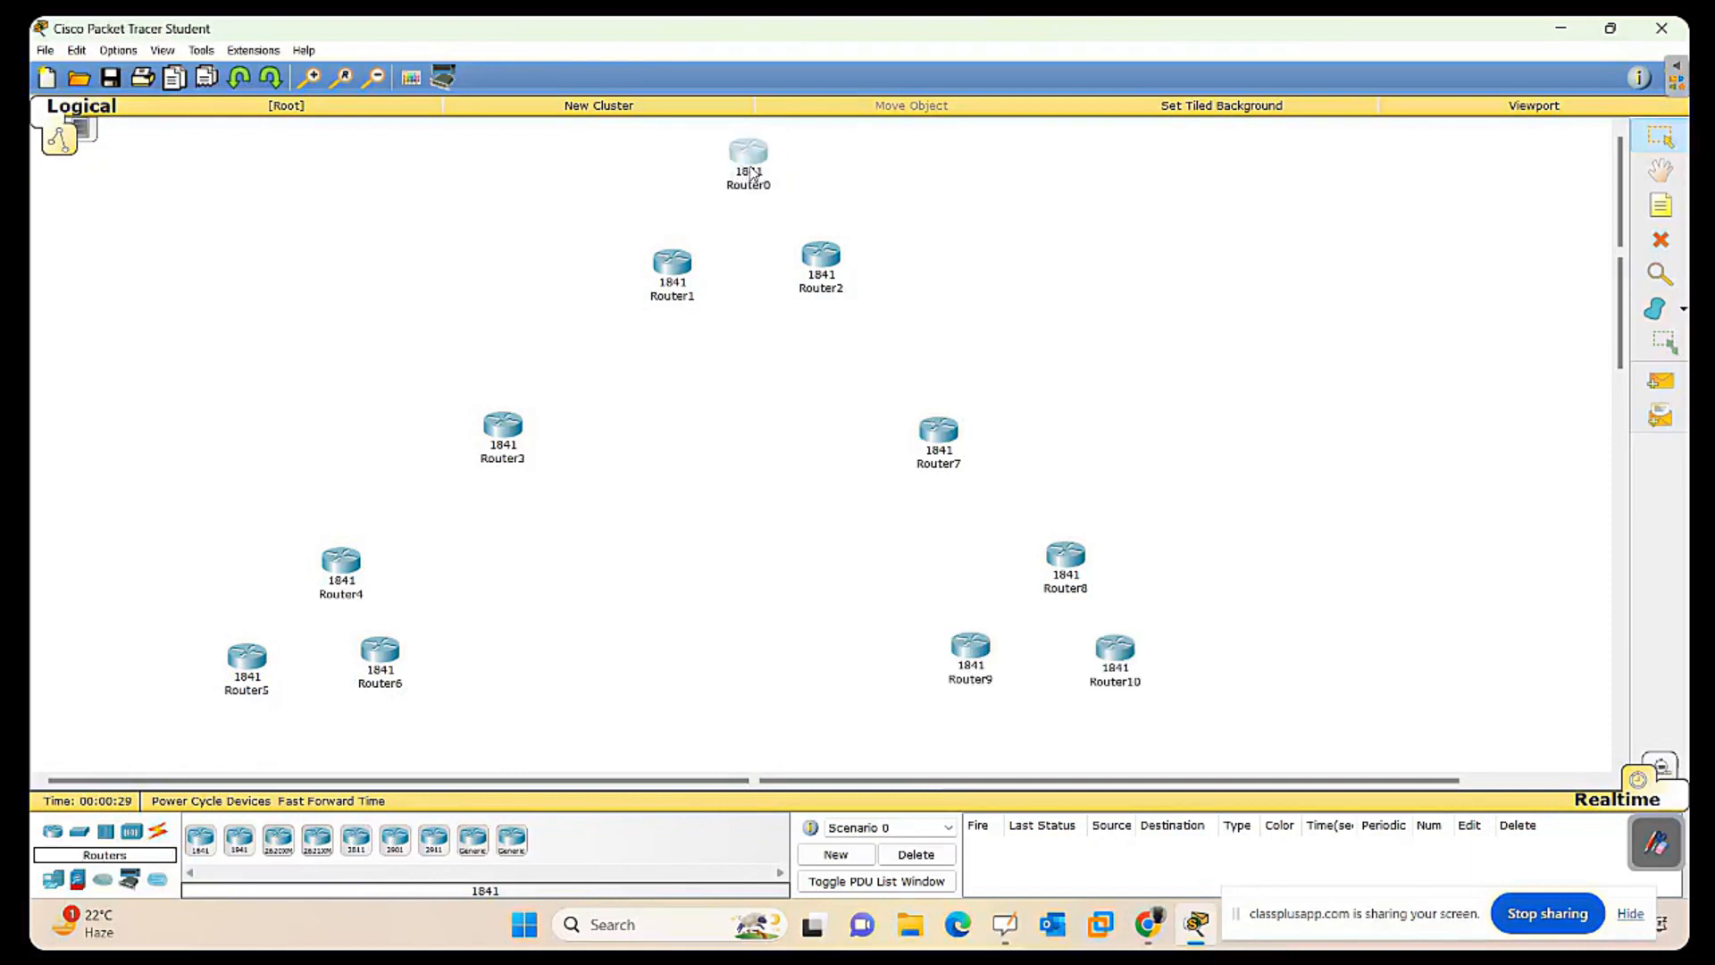
left_click(753, 174)
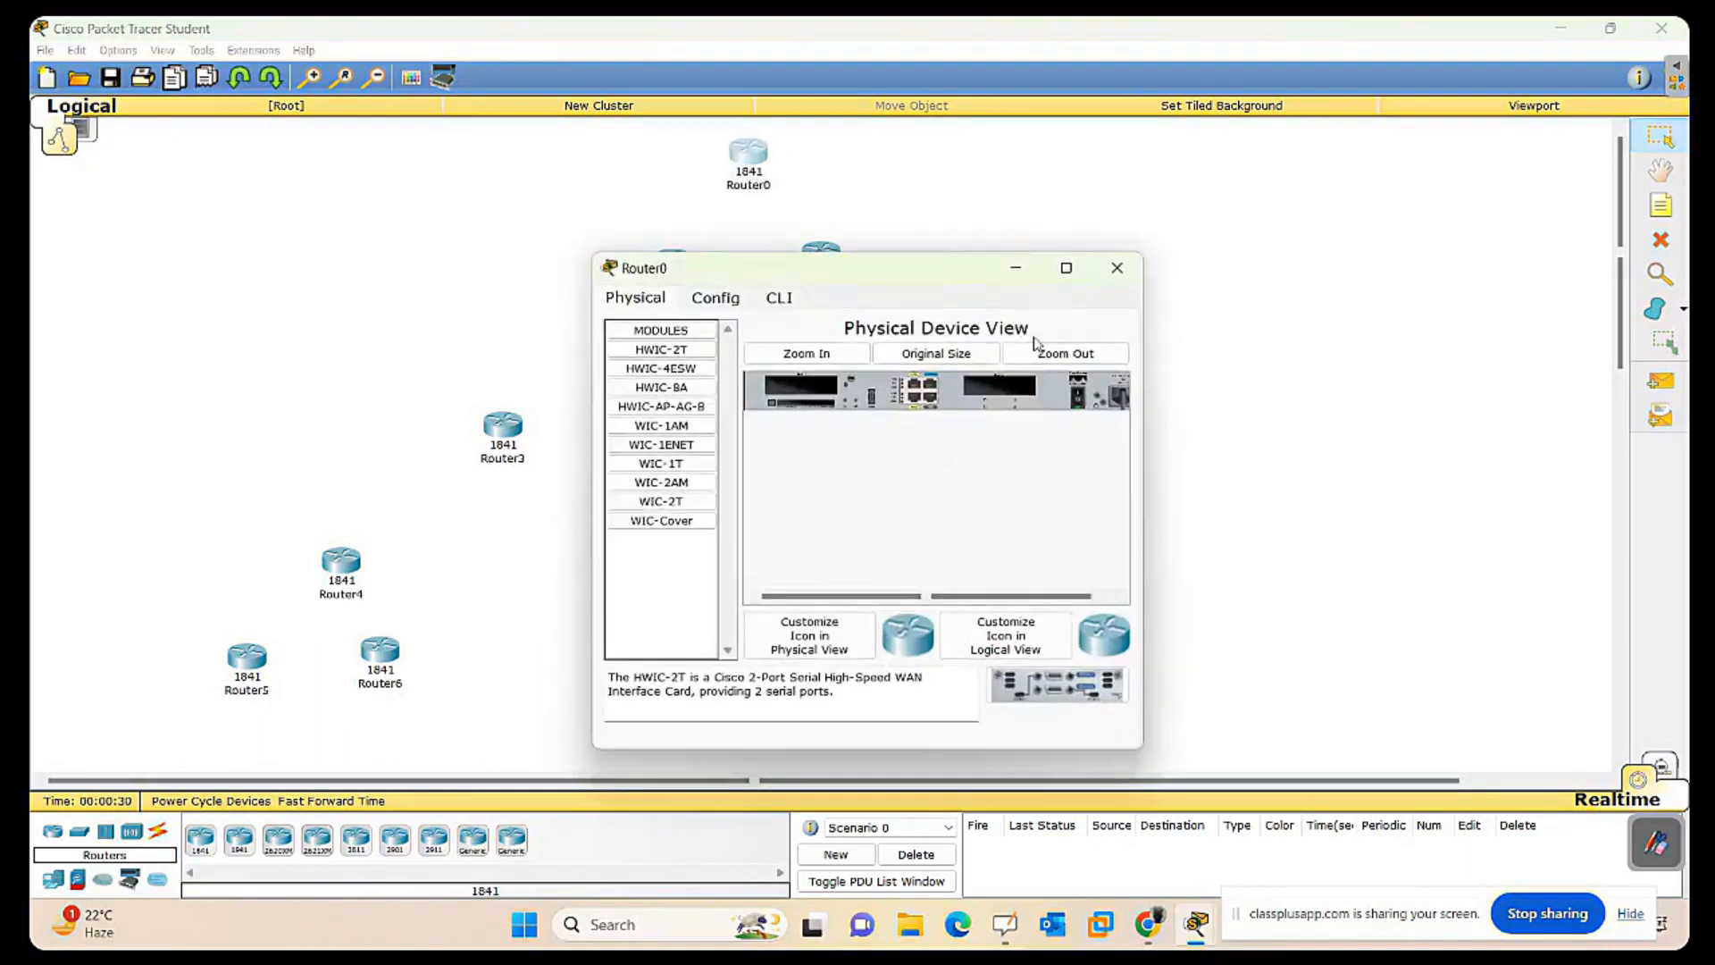
left_click_drag(950, 279, 1229, 214)
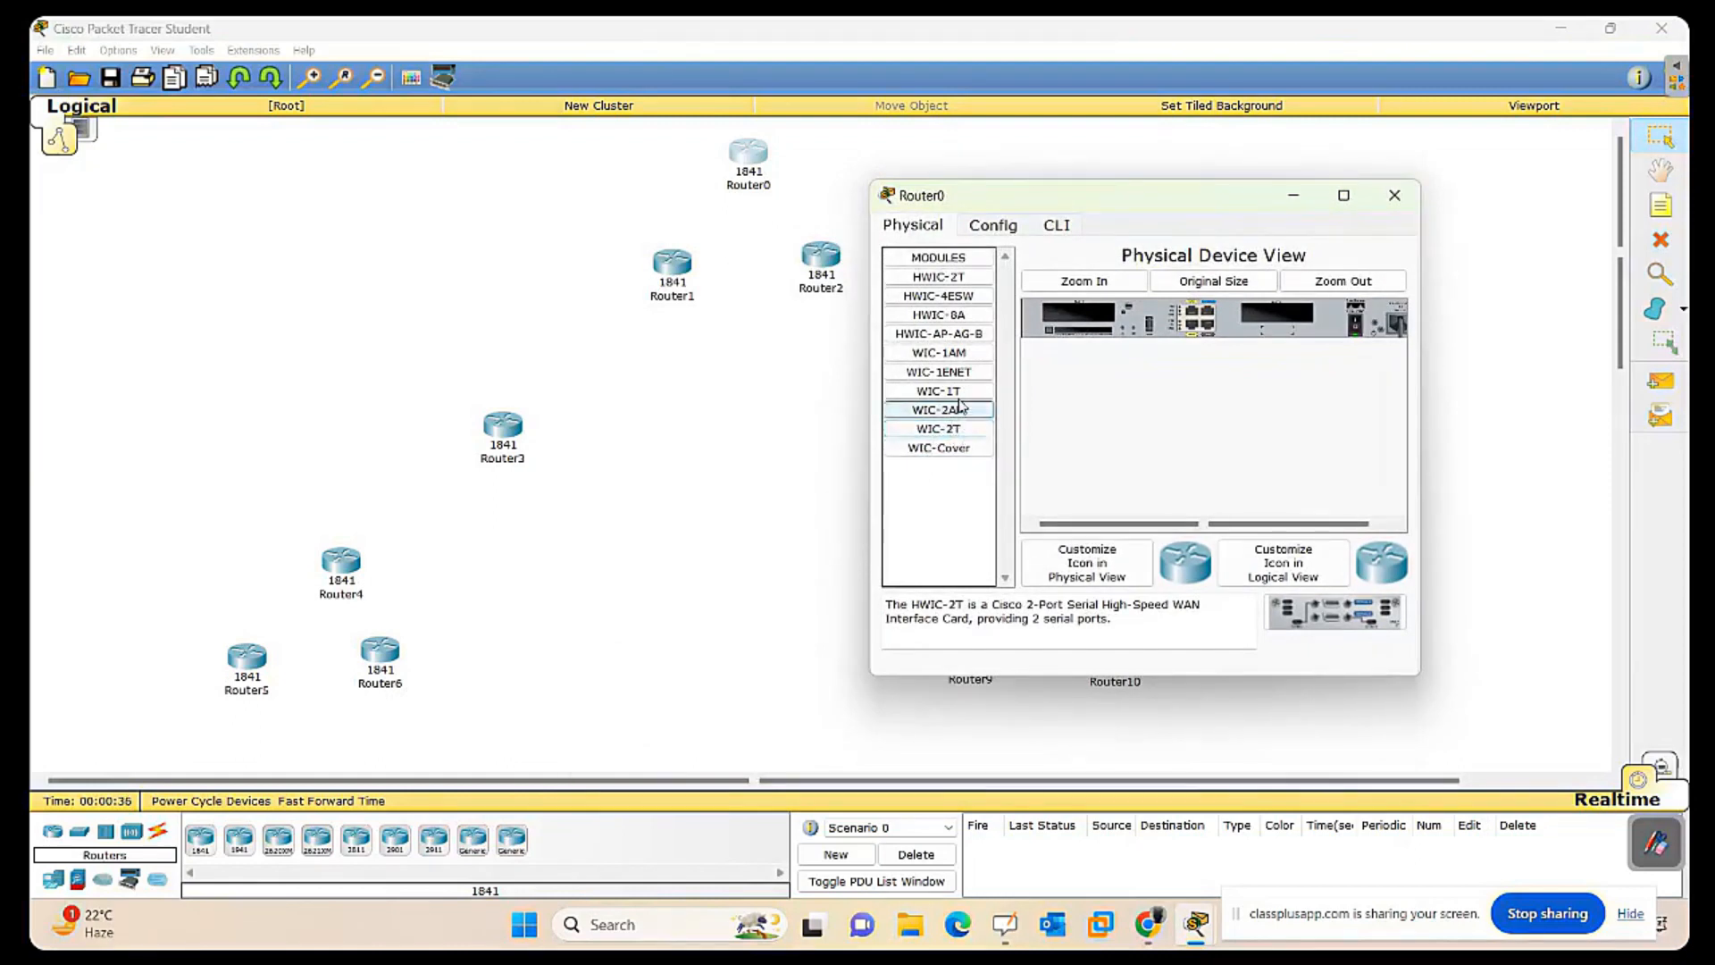
left_click(1344, 195)
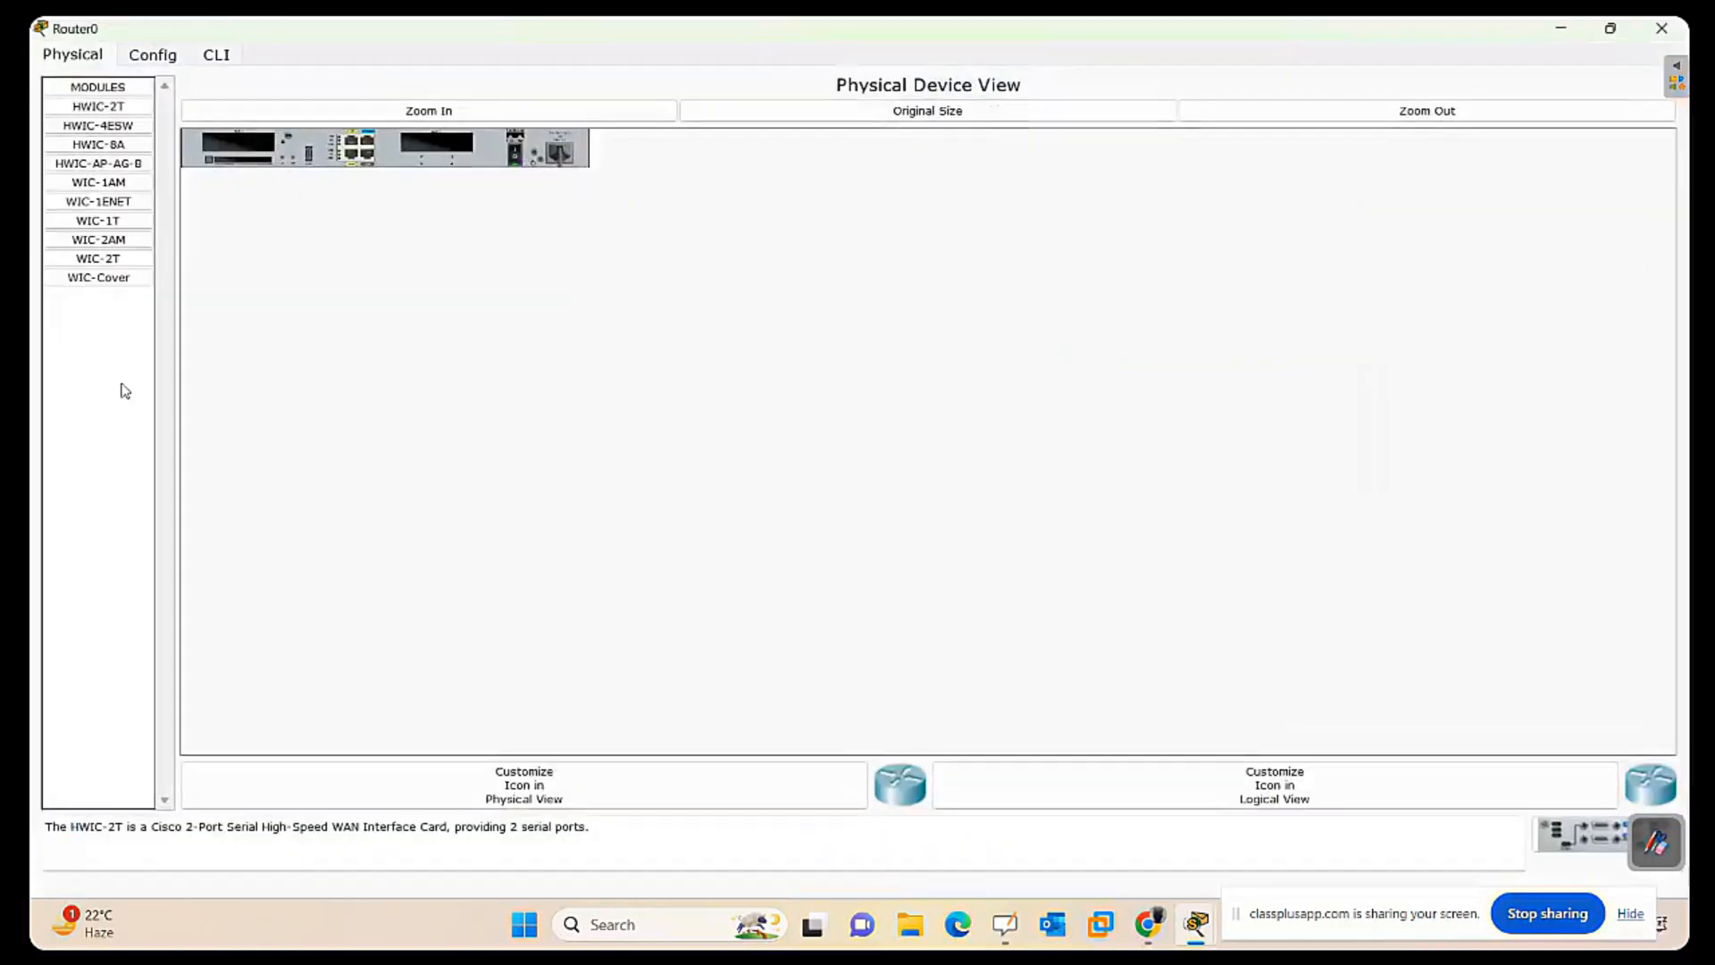
left_click(120, 266)
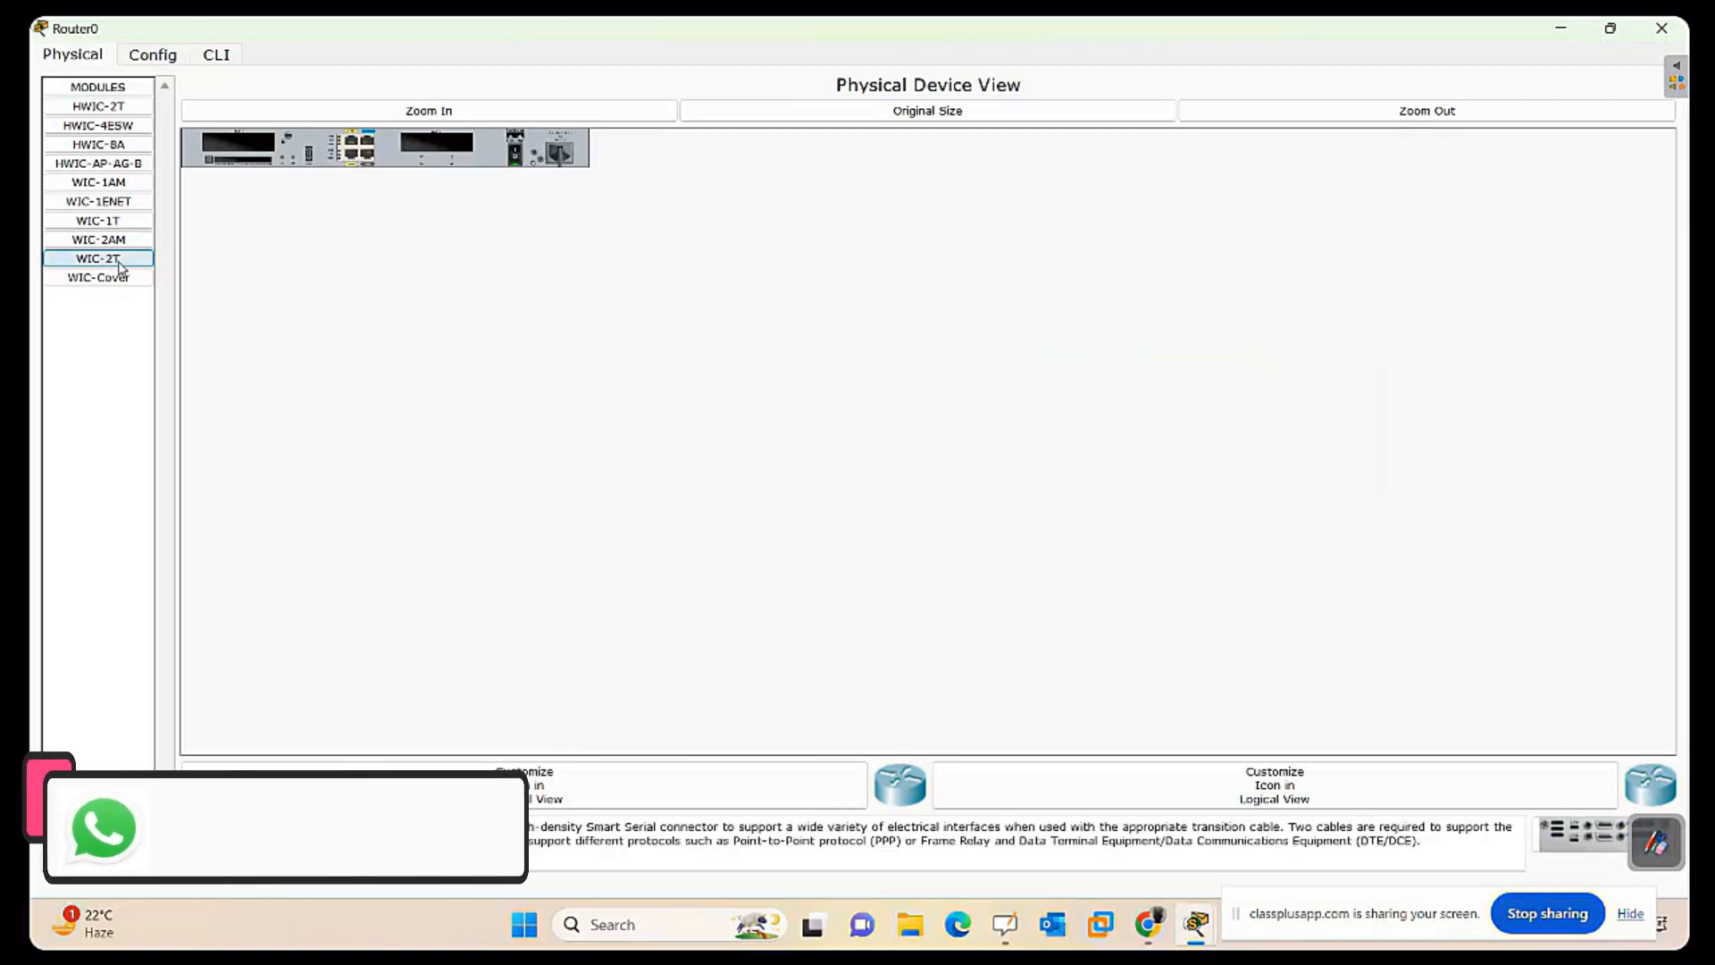
left_click(121, 228)
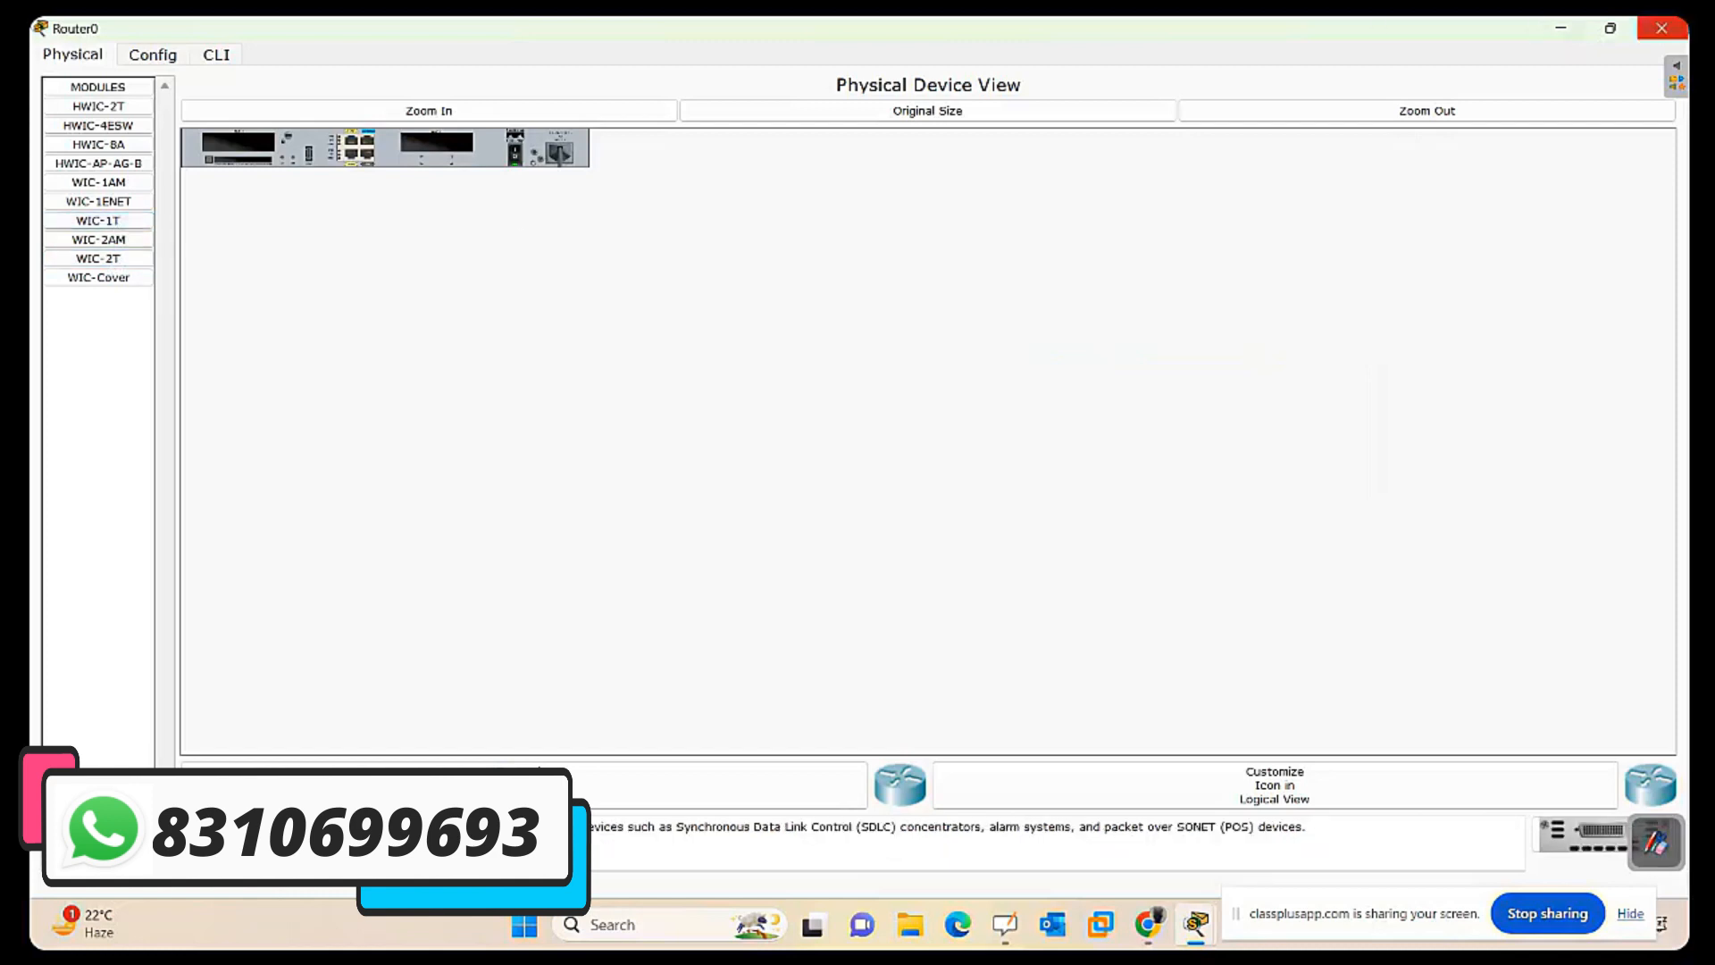
left_click(1662, 28)
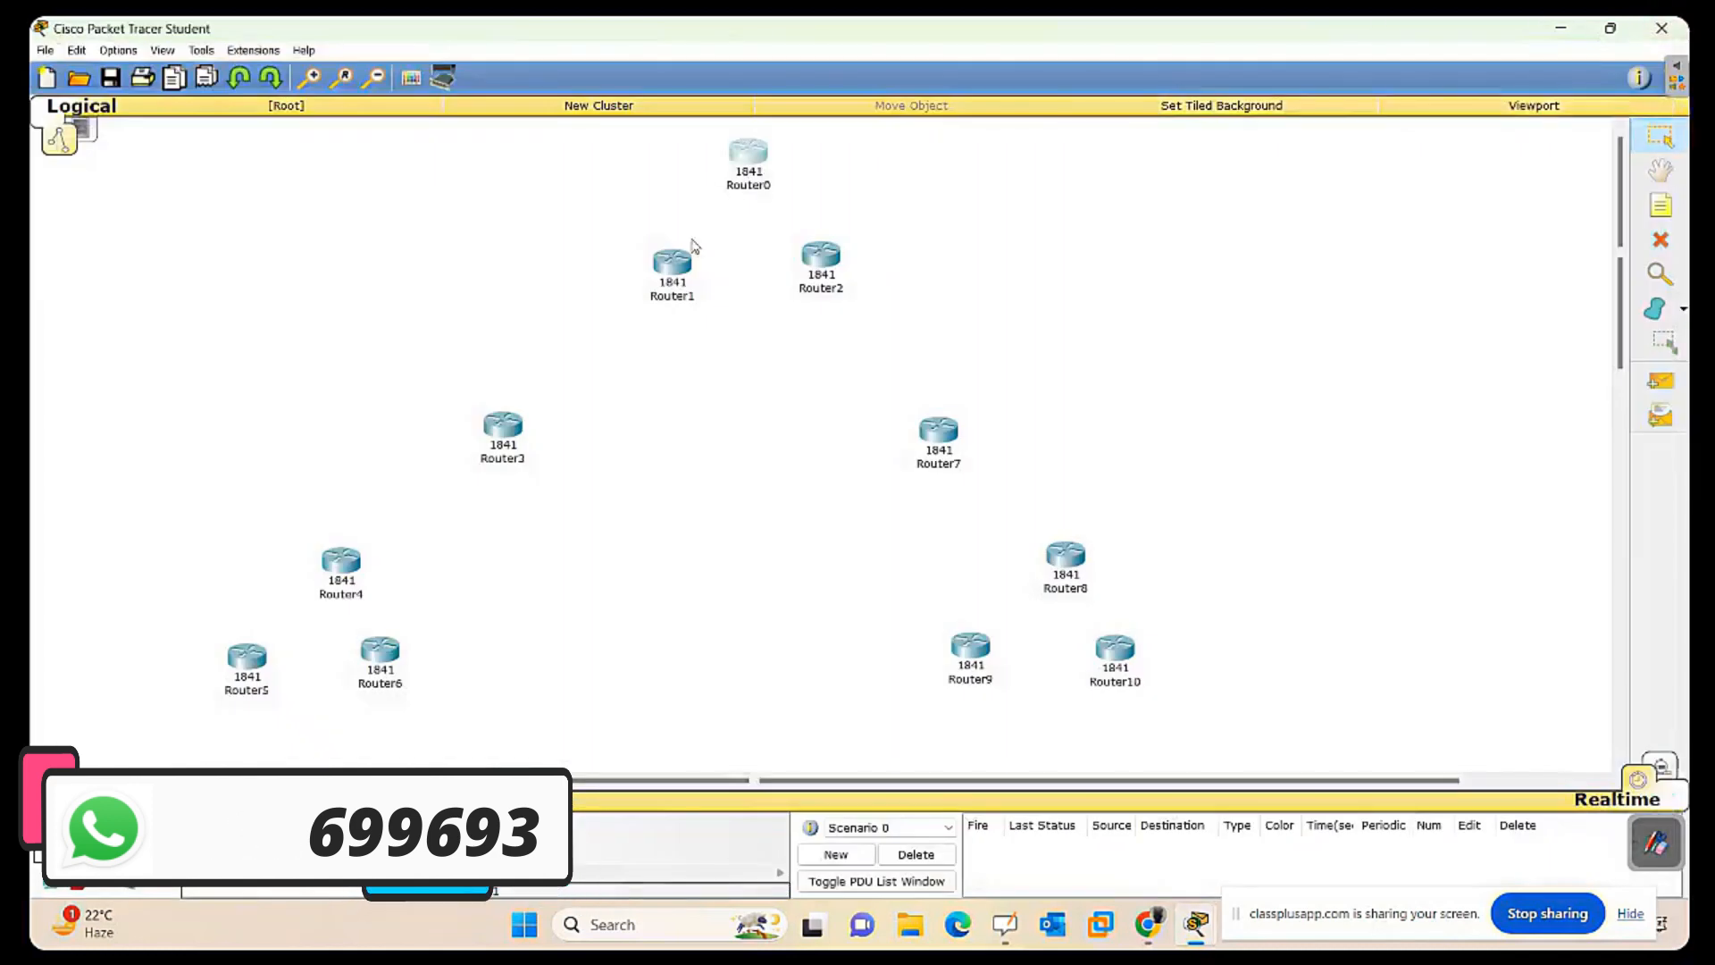
Install a WIC-2T module in each upper-triangle router, Router0, Router1 and Router2, with the power off, and restore the power.
left_click(747, 157)
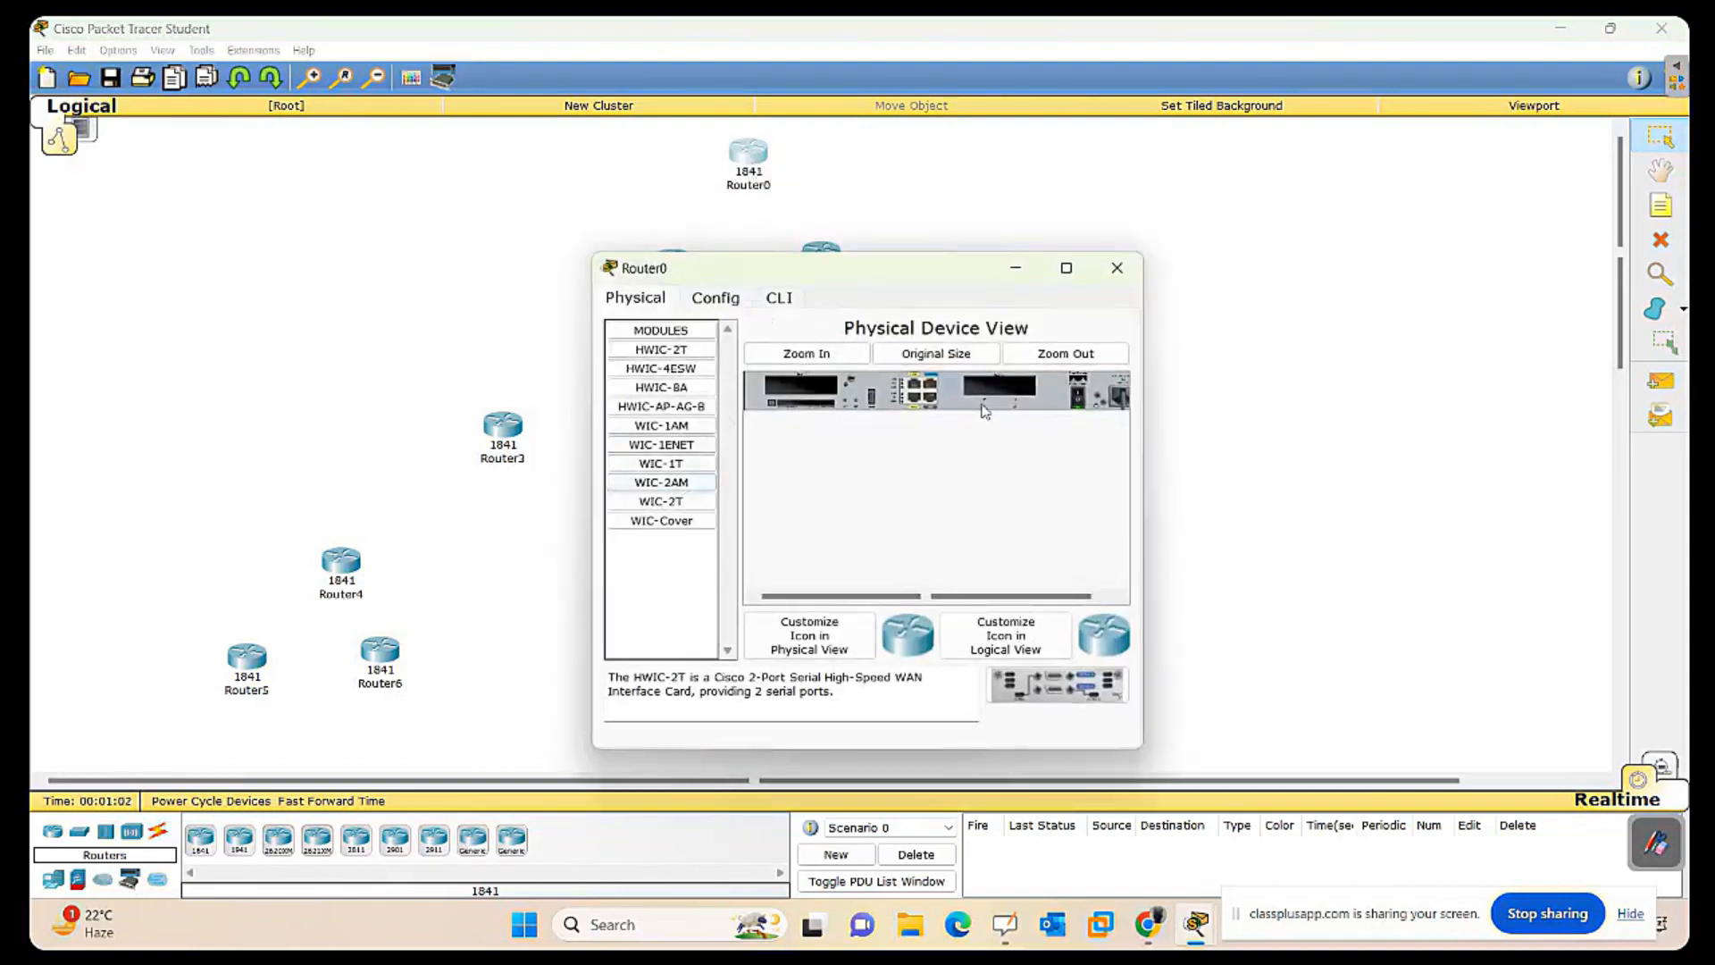
left_click_drag(660, 503, 999, 388)
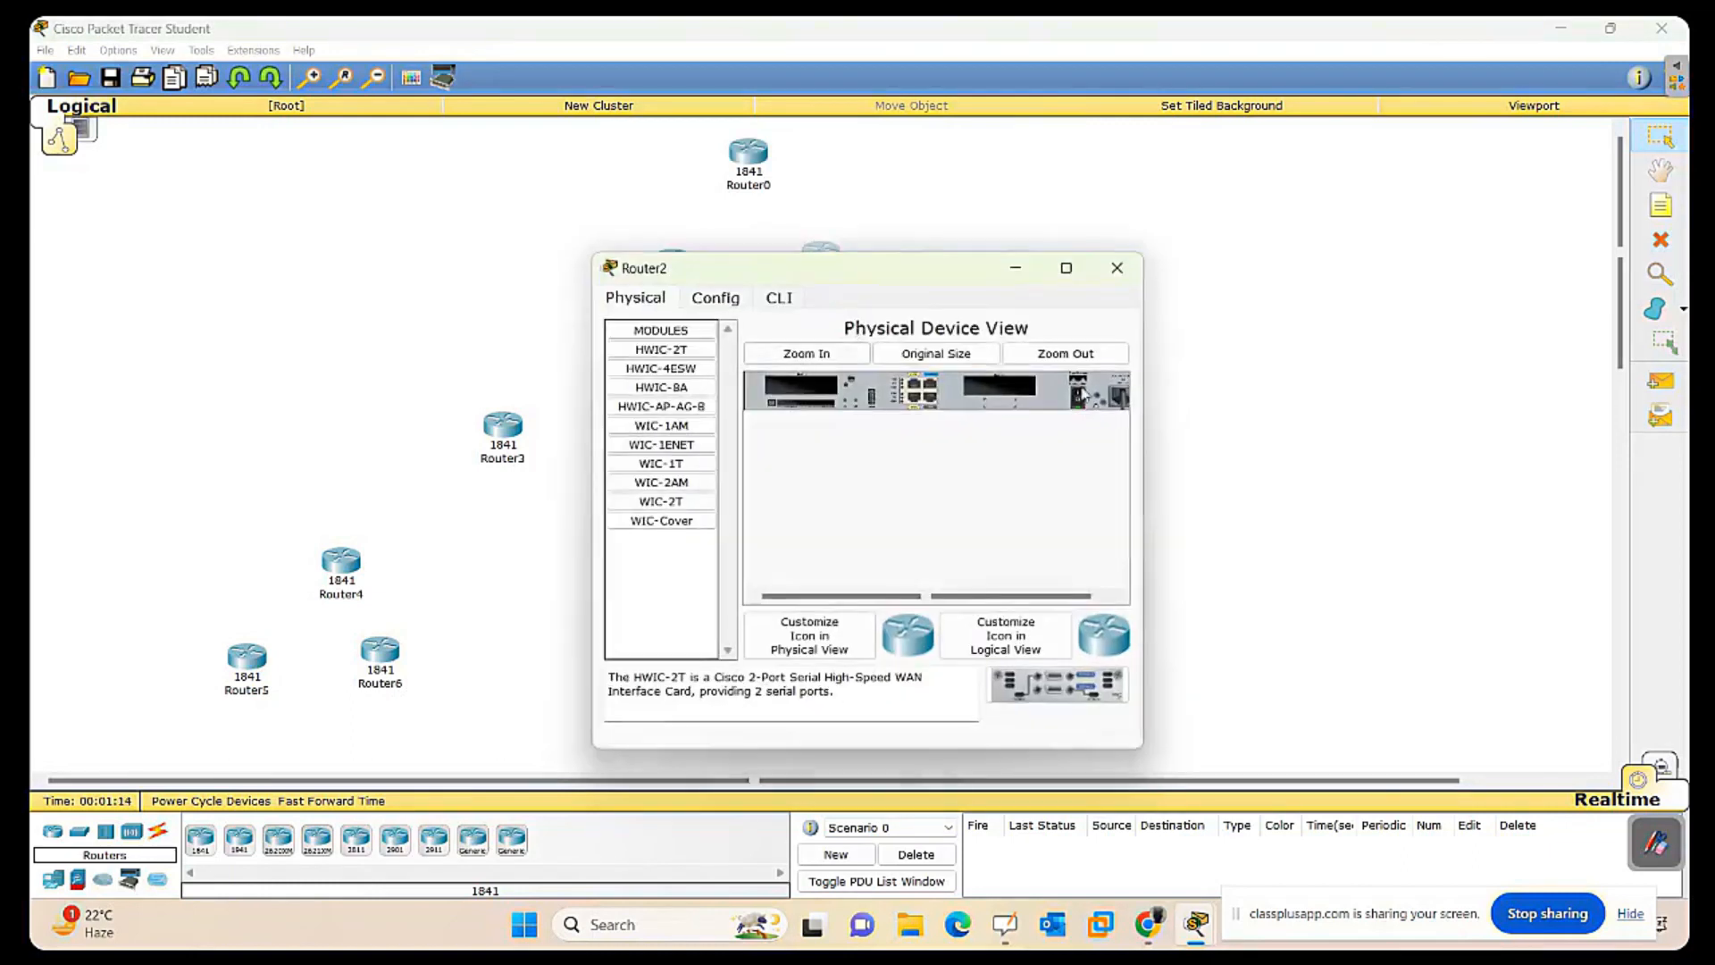
left_click(1076, 400)
left_click_drag(661, 501, 999, 390)
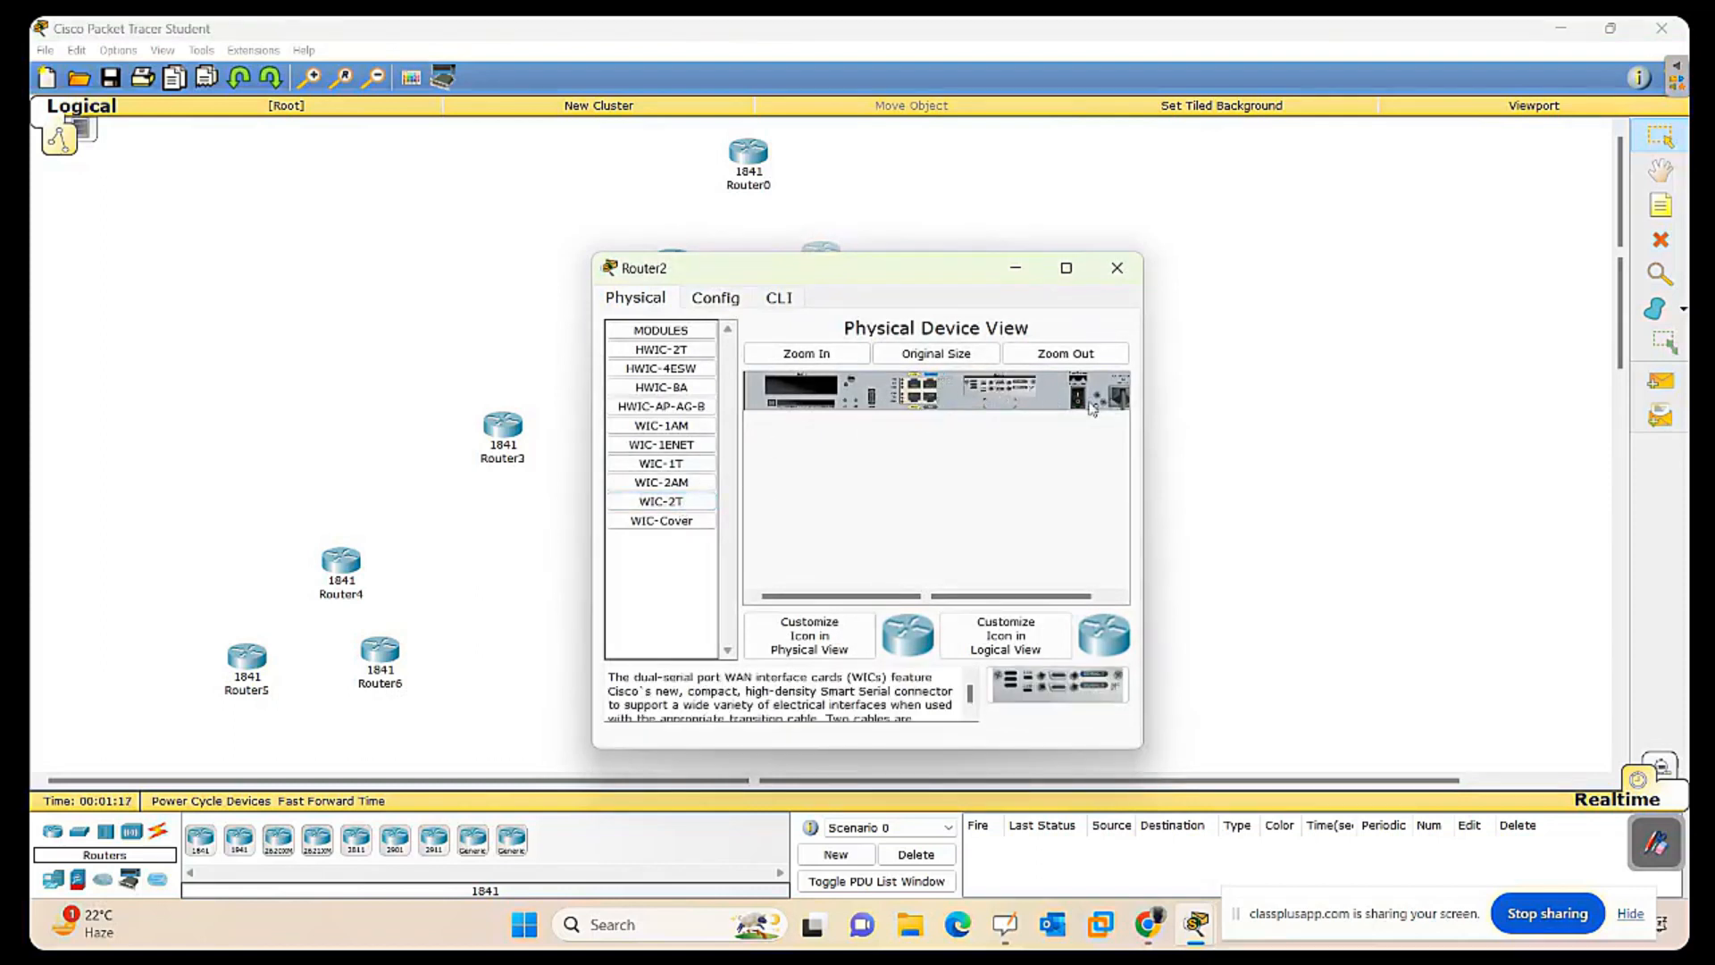
left_click(1116, 268)
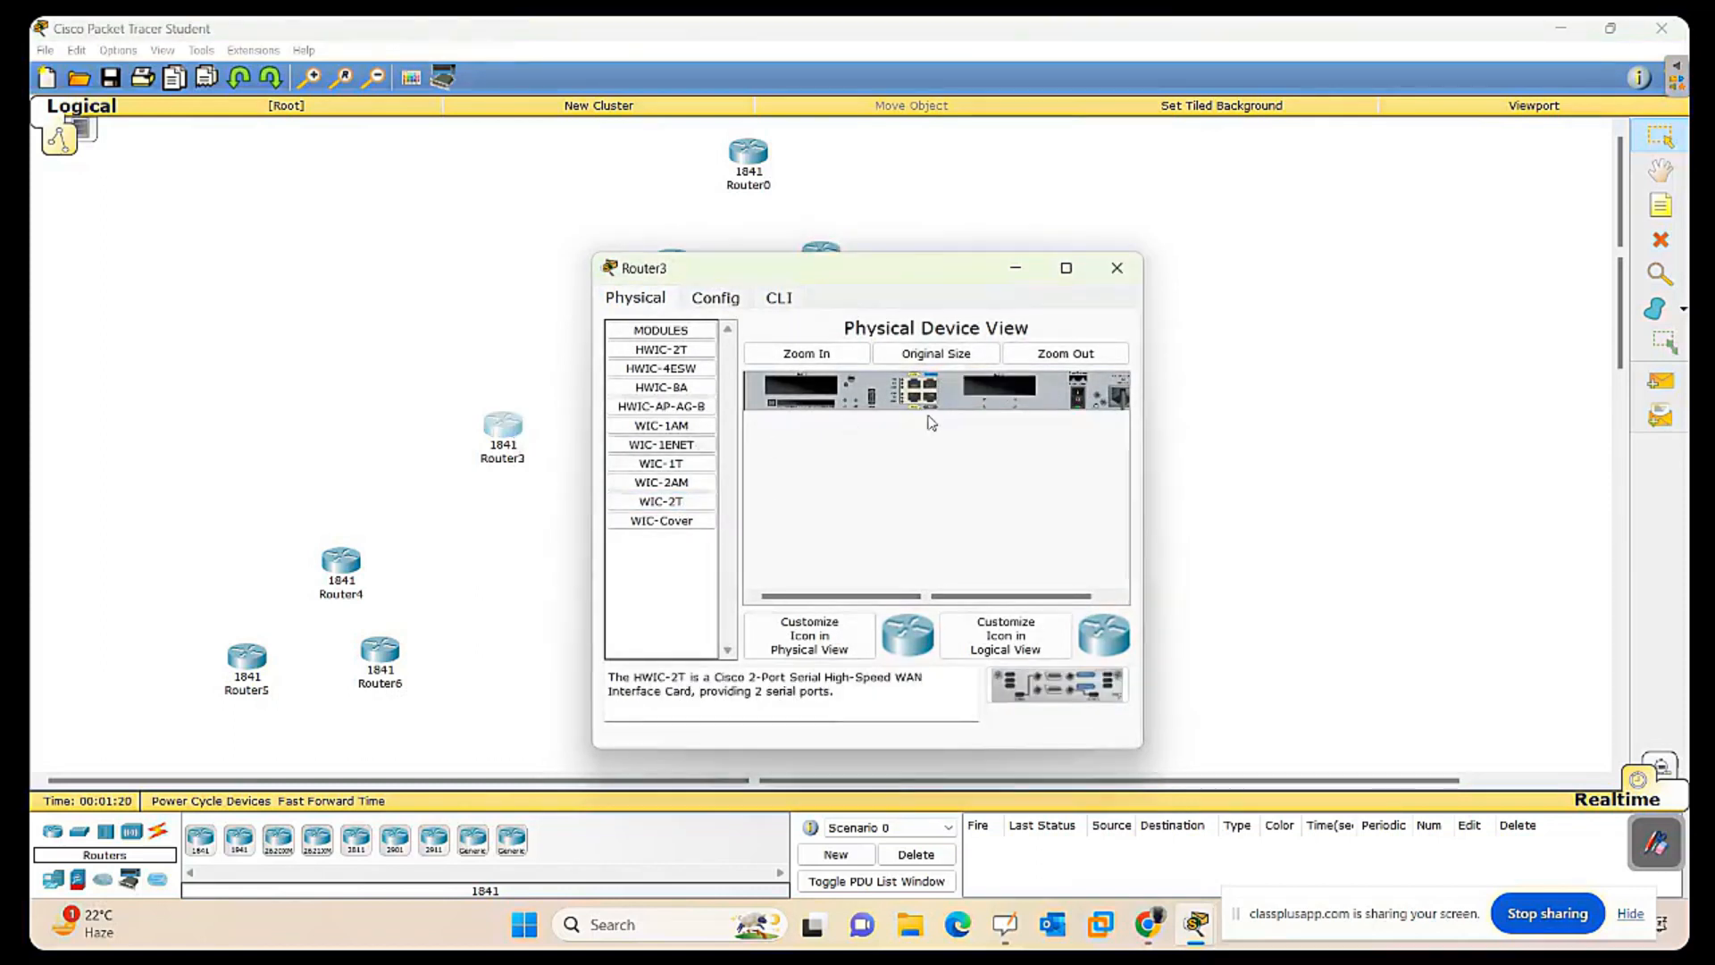
Install a WIC-2T module in connecting routers Router3 and Router7 and in lower-left triangle routers Router4, Router5 and Router6, power-cycling each.
left_click_drag(661, 501, 1068, 402)
left_click(1076, 404)
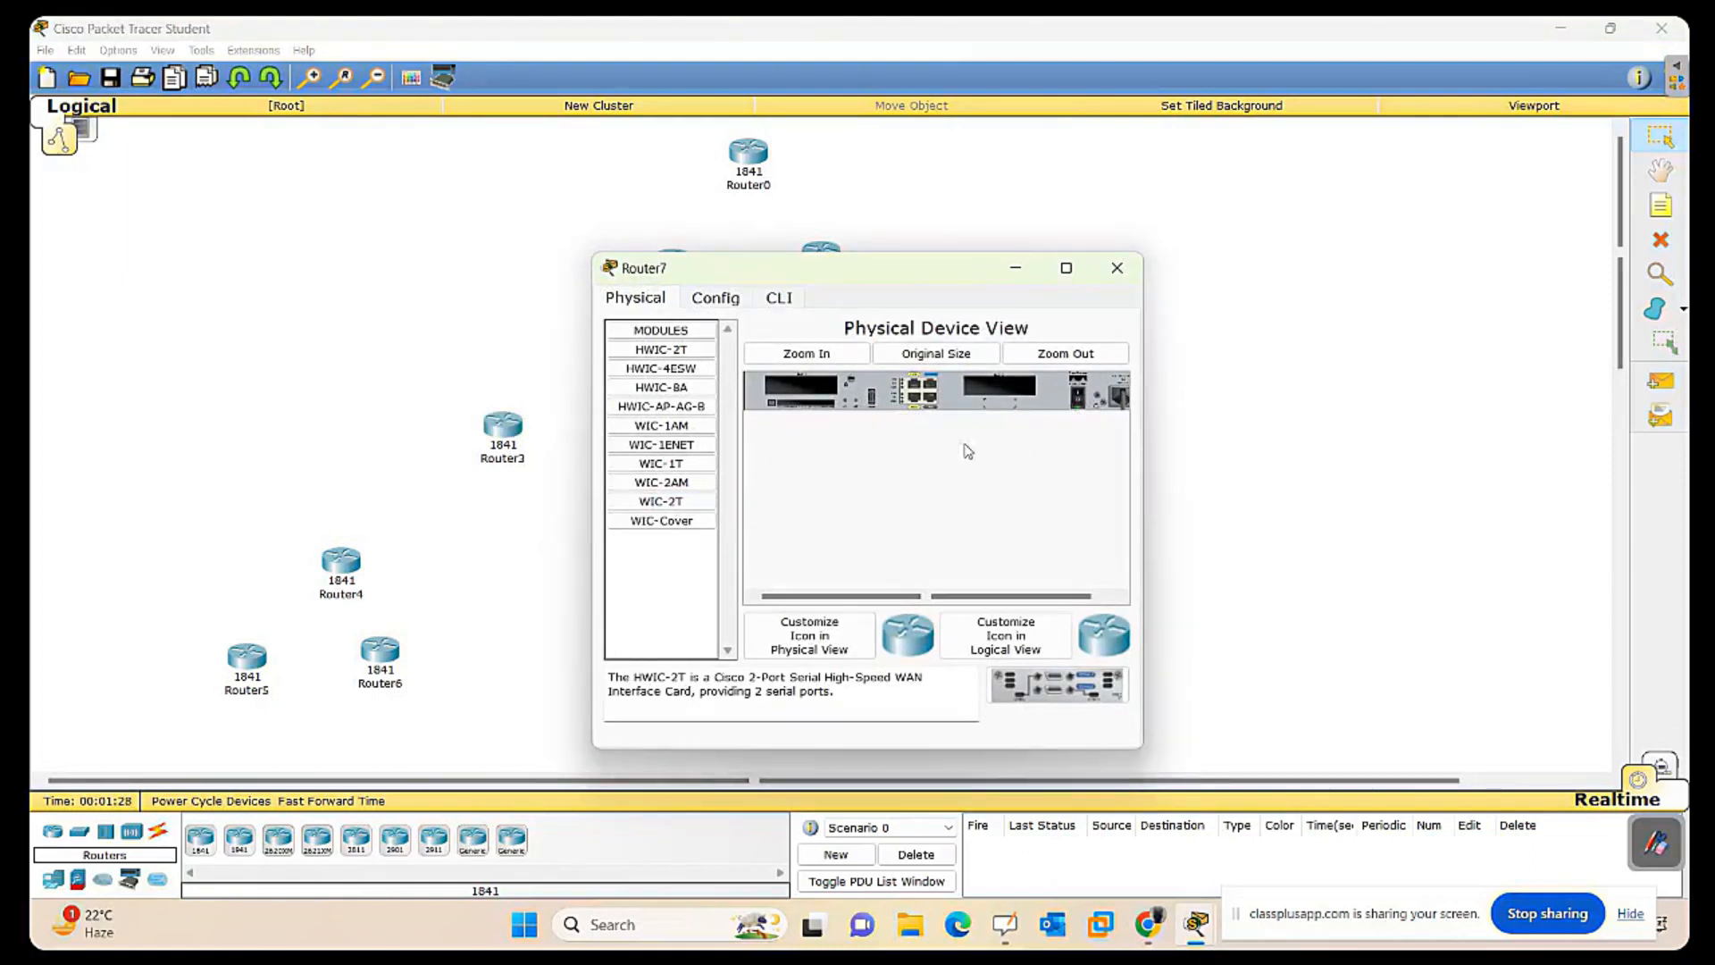
left_click_drag(683, 501, 998, 393)
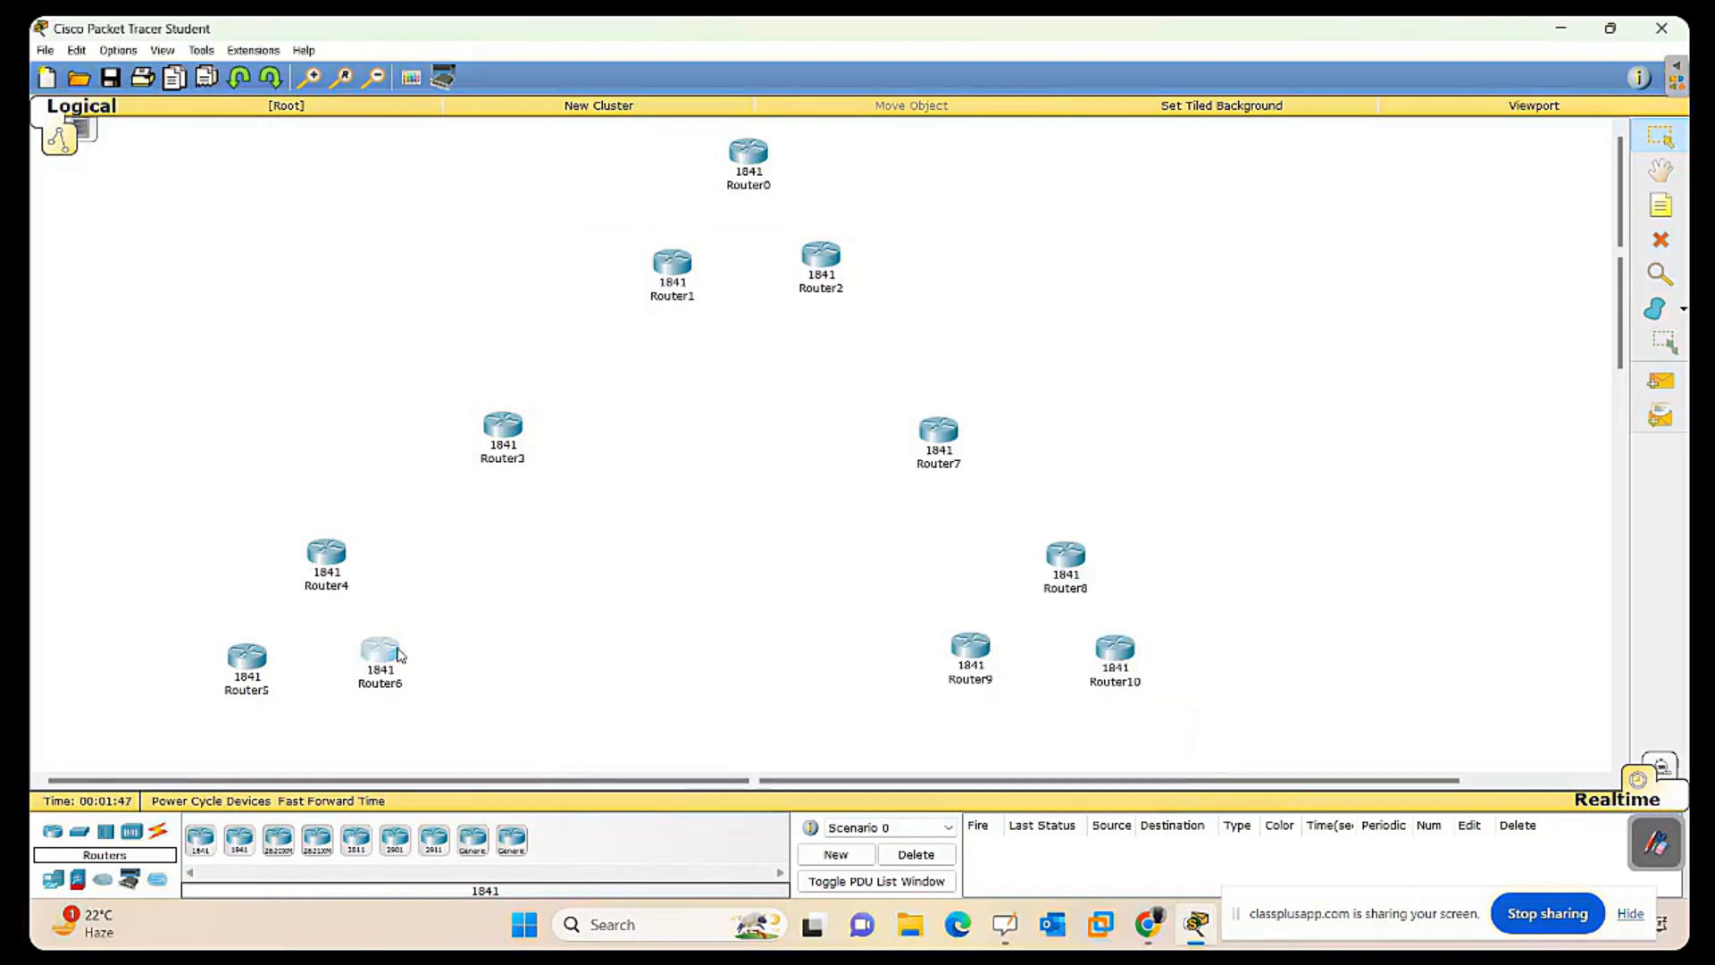
left_click(379, 650)
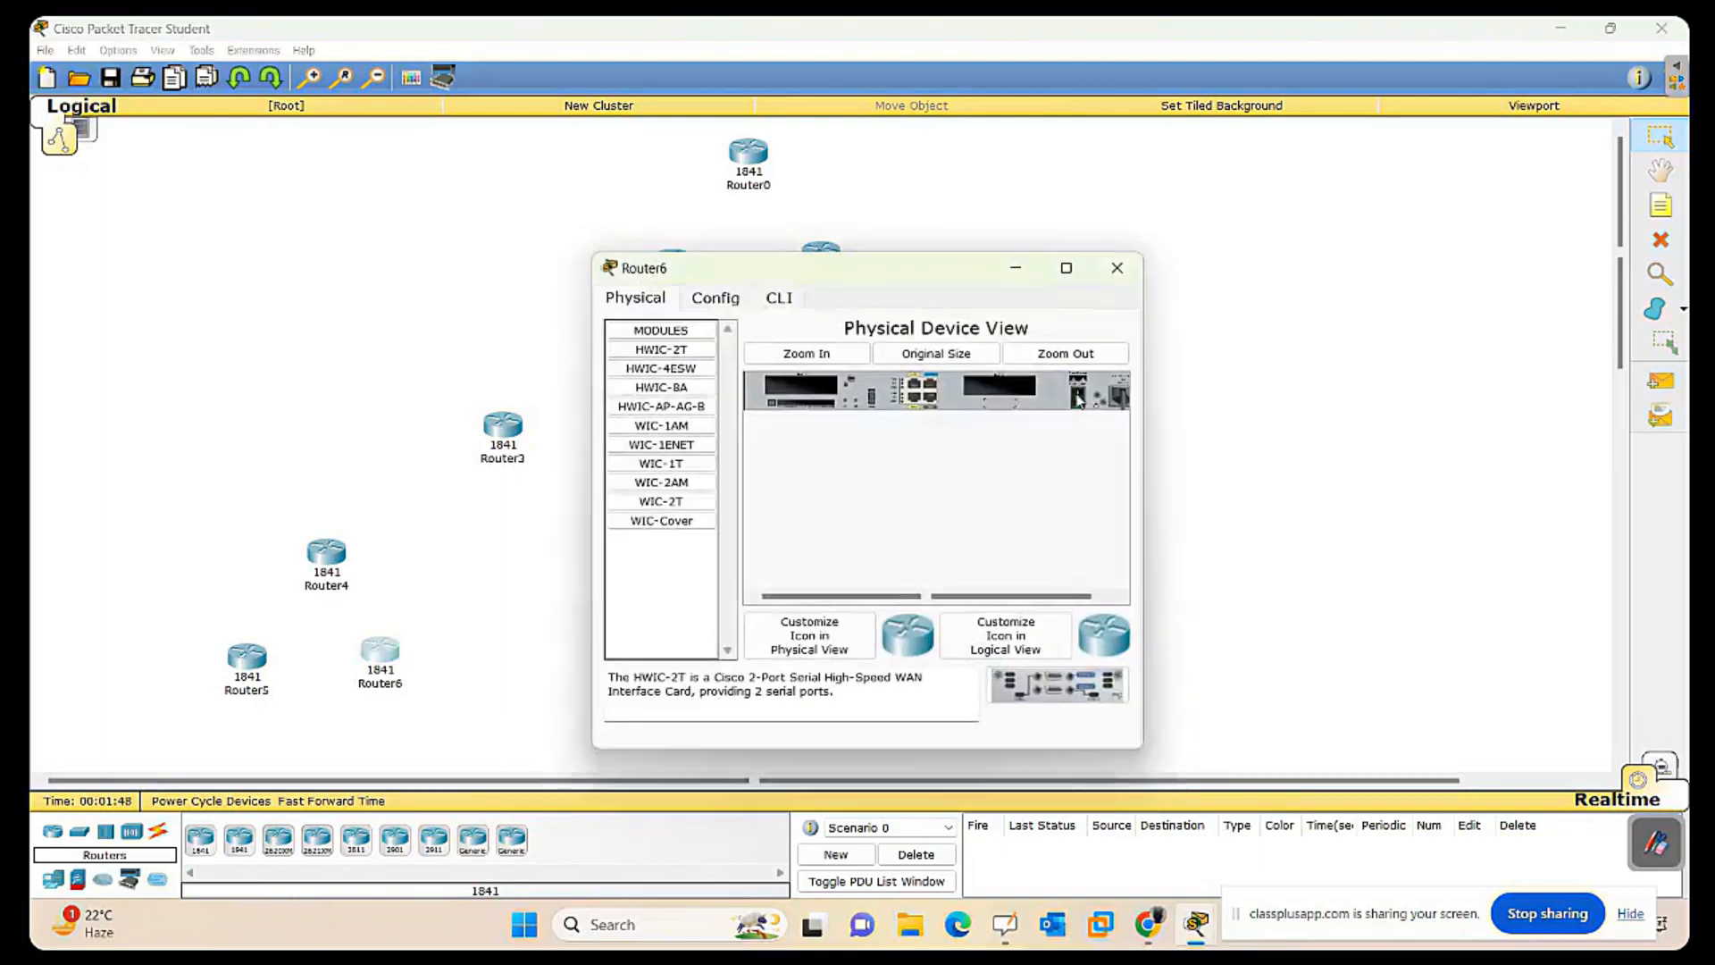
left_click_drag(661, 501, 998, 393)
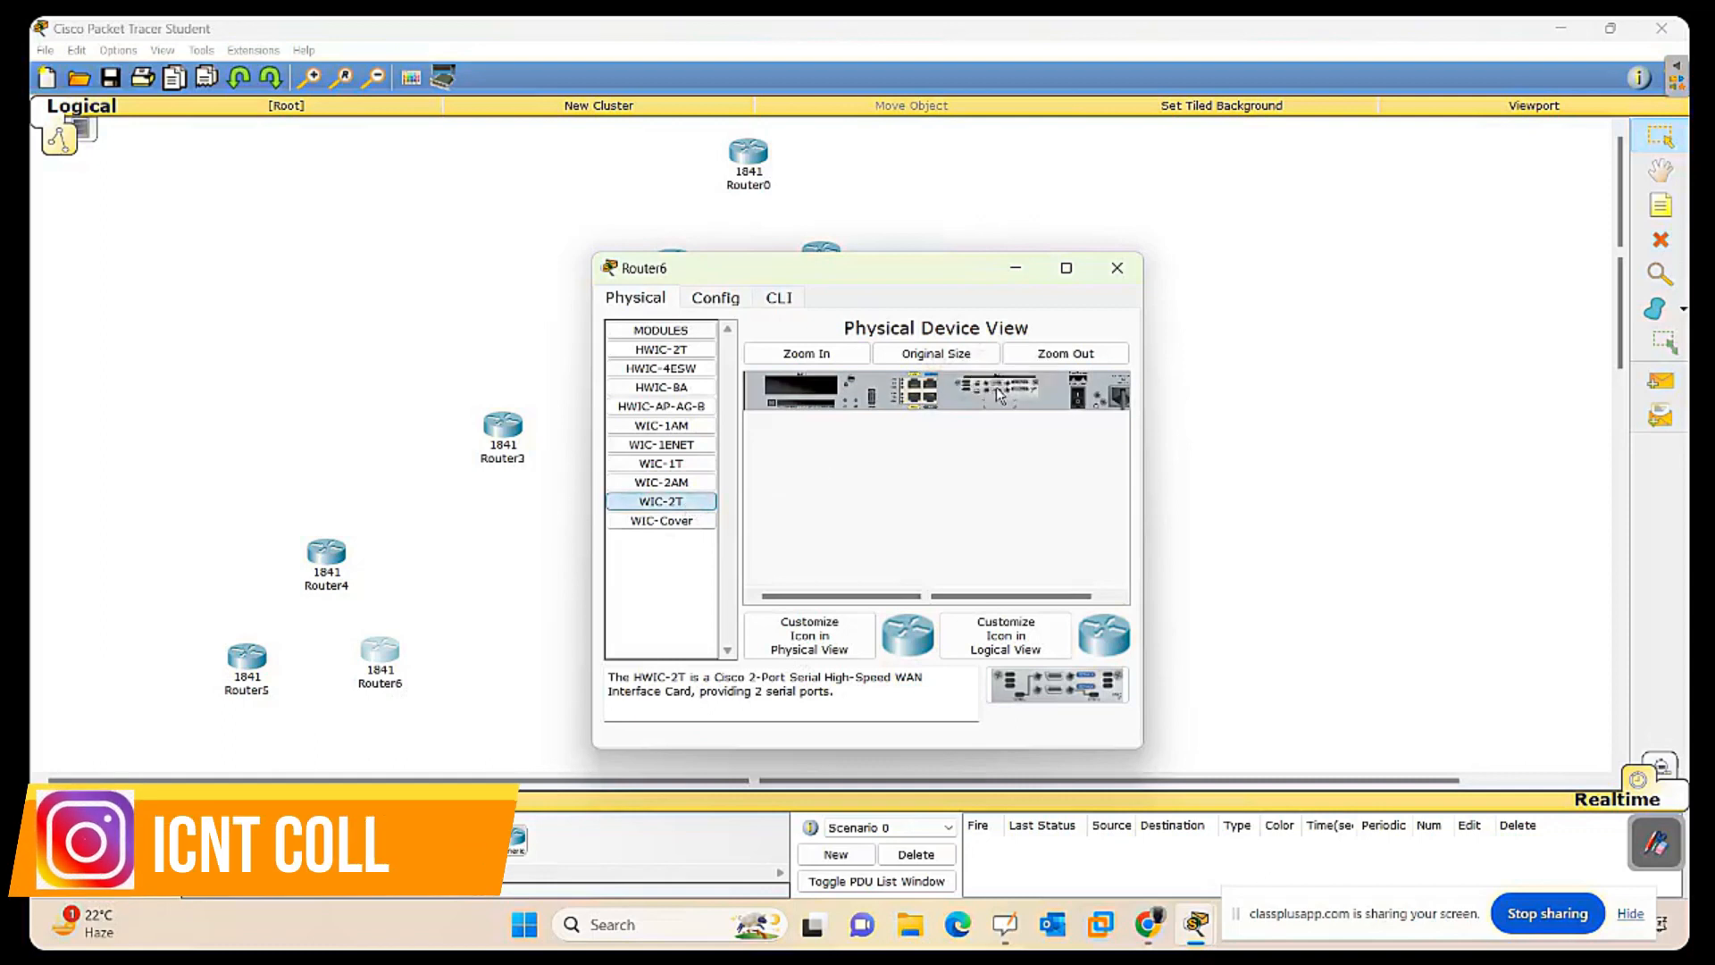
left_click(1117, 269)
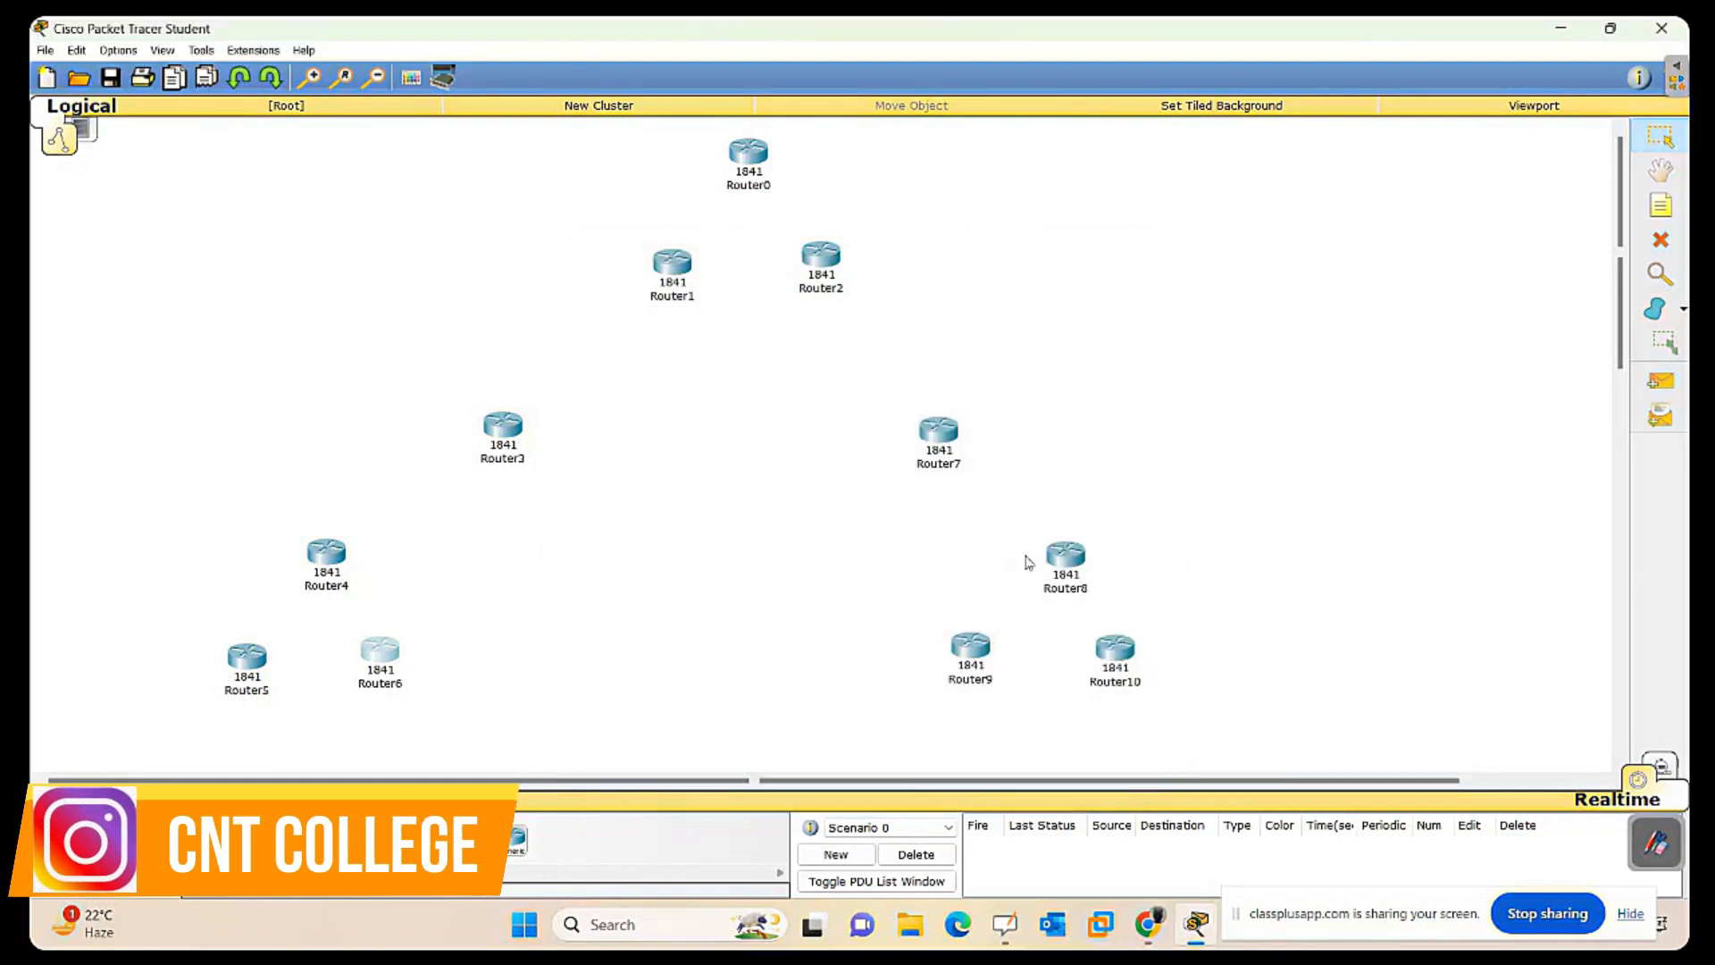
Install a WIC-2T module in each lower-right triangle router, Router8, Router9 and Router10, with the power off, and restore the power.
left_click(1065, 555)
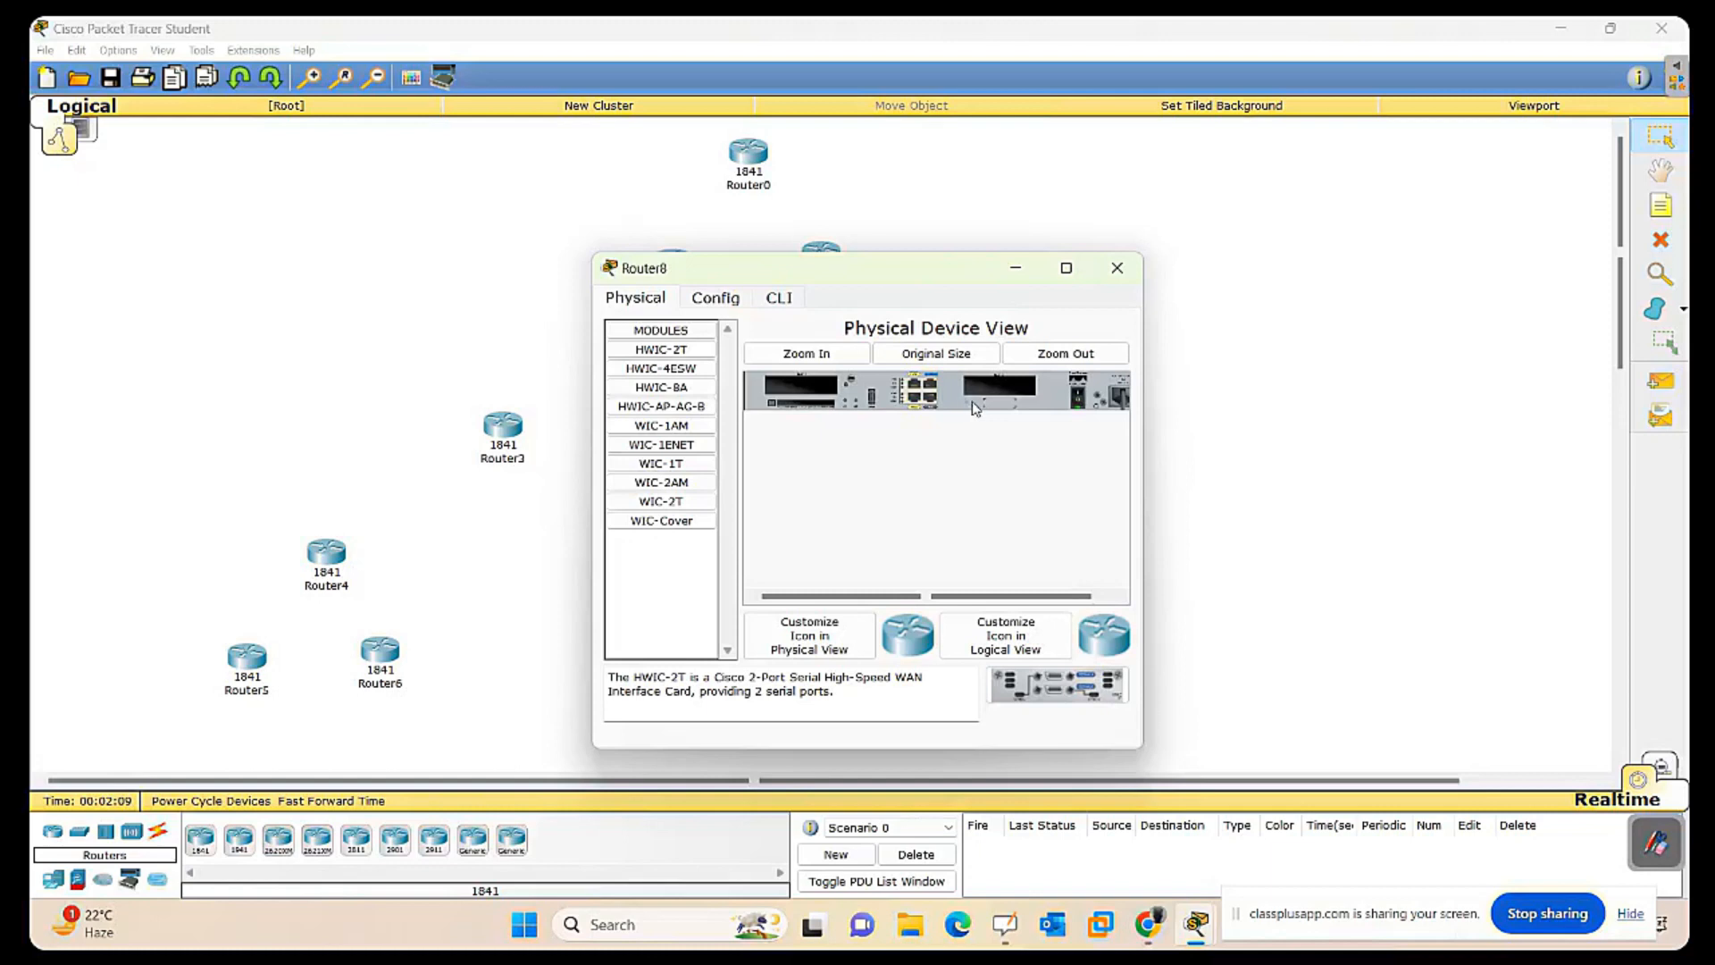
left_click_drag(661, 501, 1008, 394)
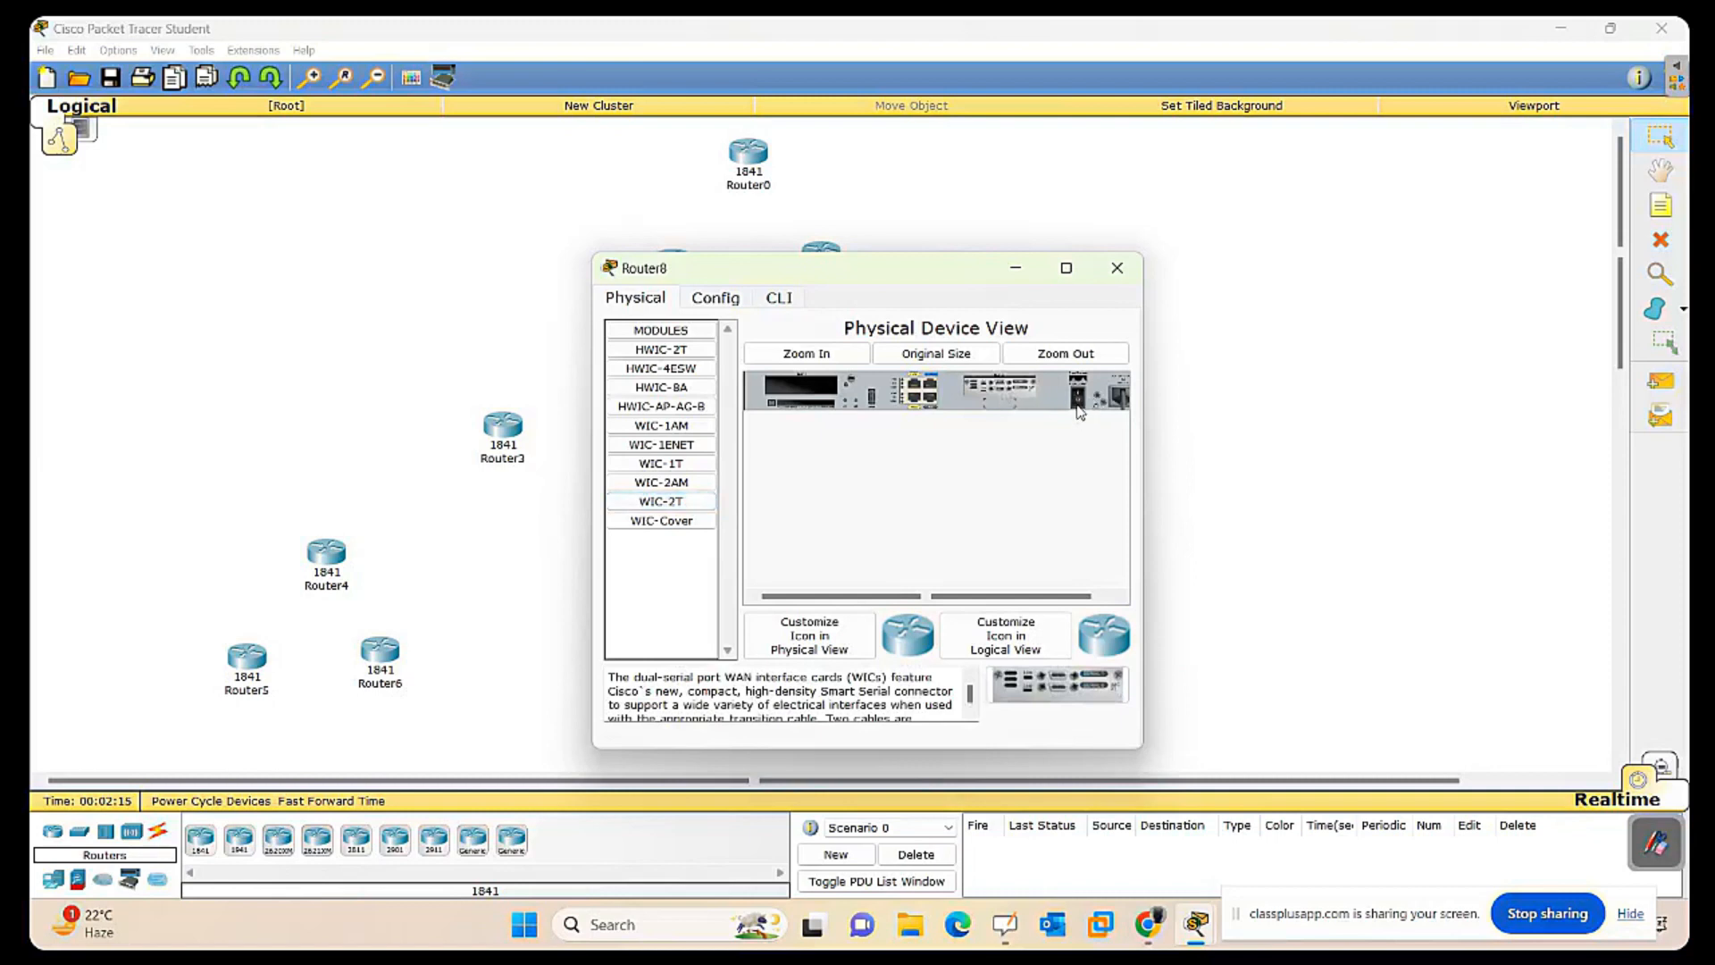
left_click(1117, 268)
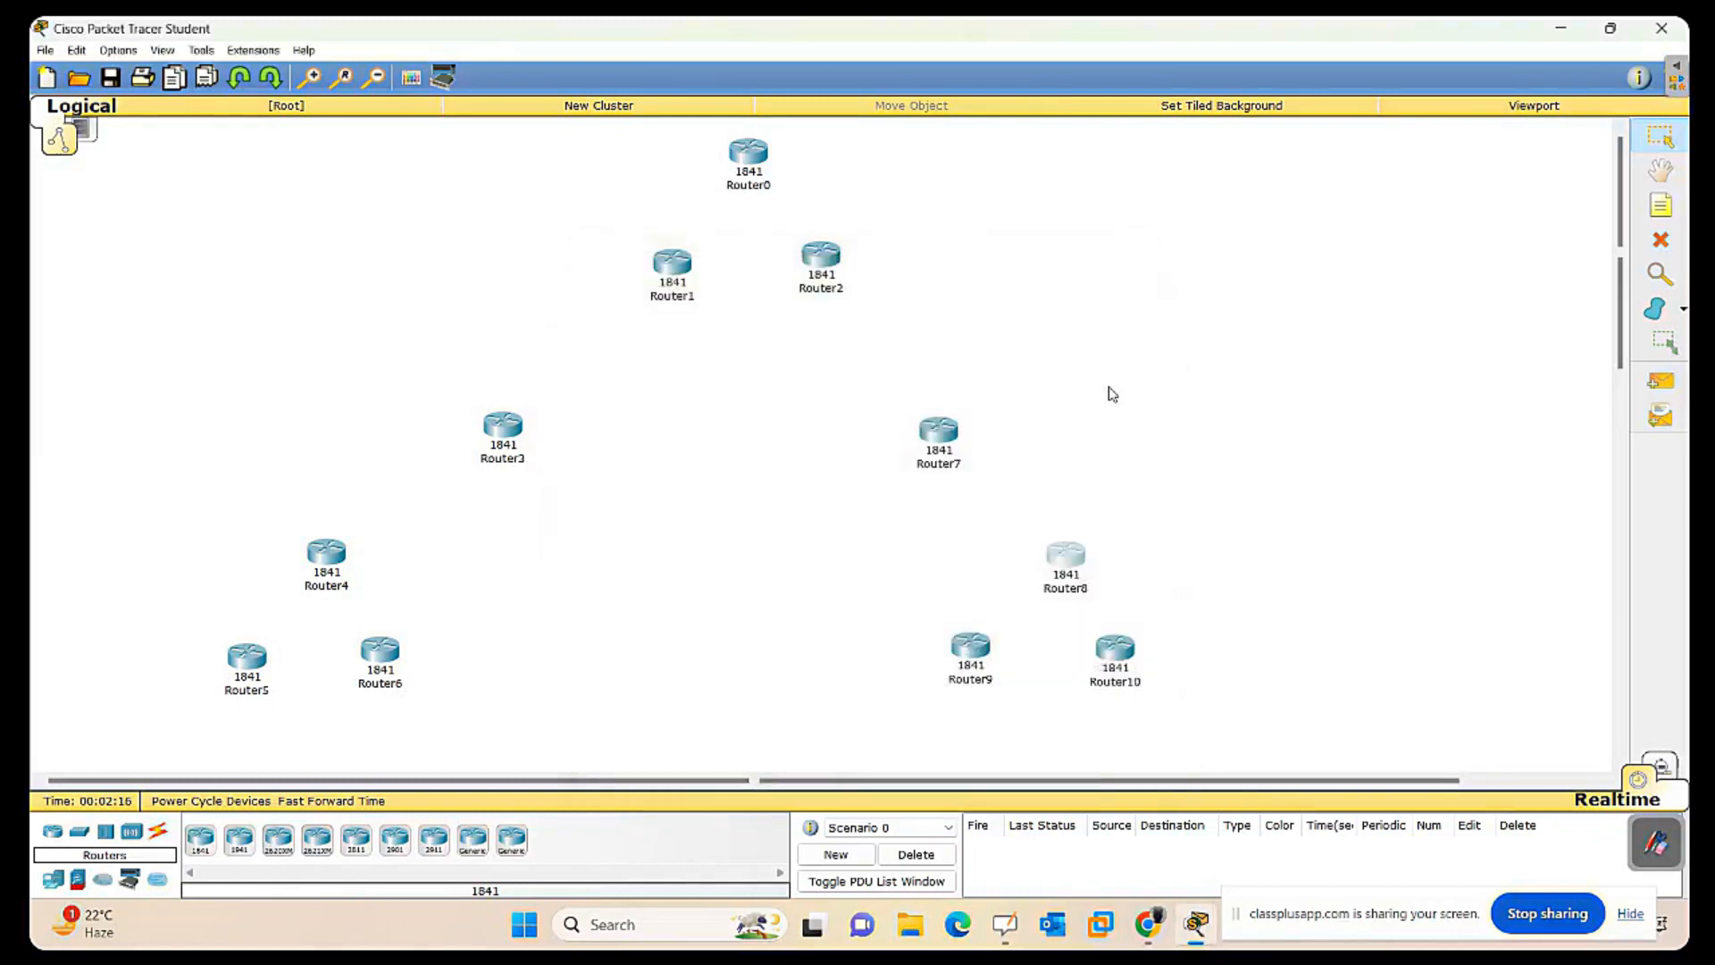
left_click(984, 654)
left_click_drag(665, 501, 1007, 394)
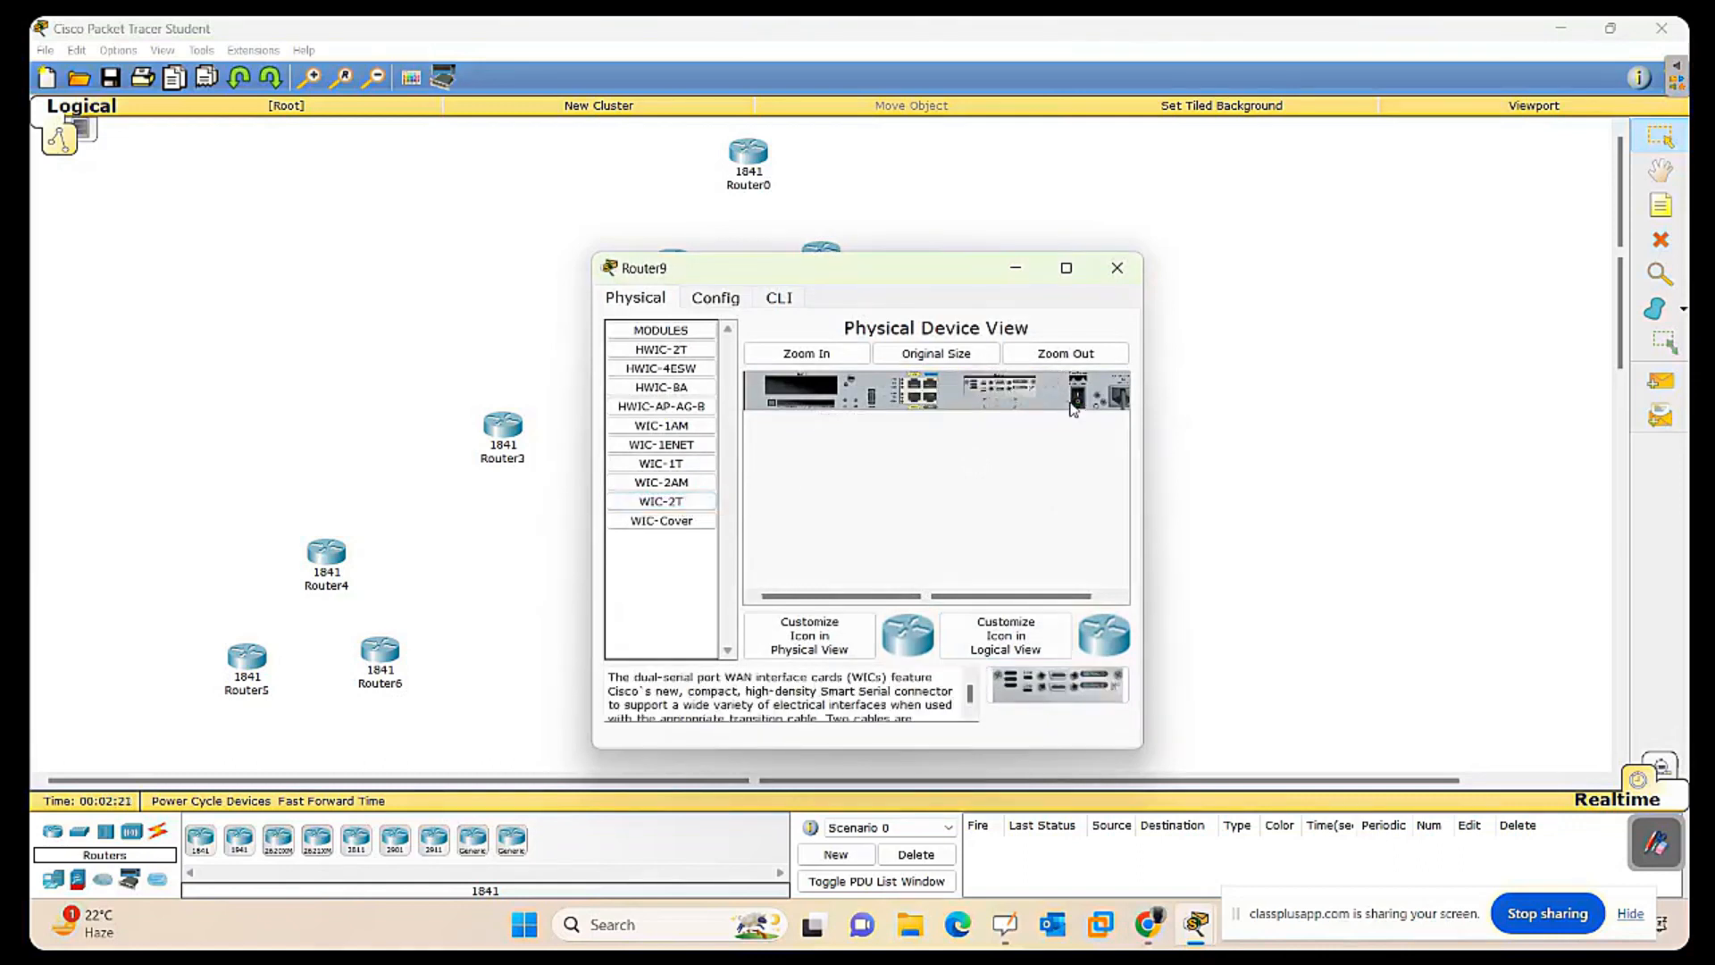
left_click(1117, 268)
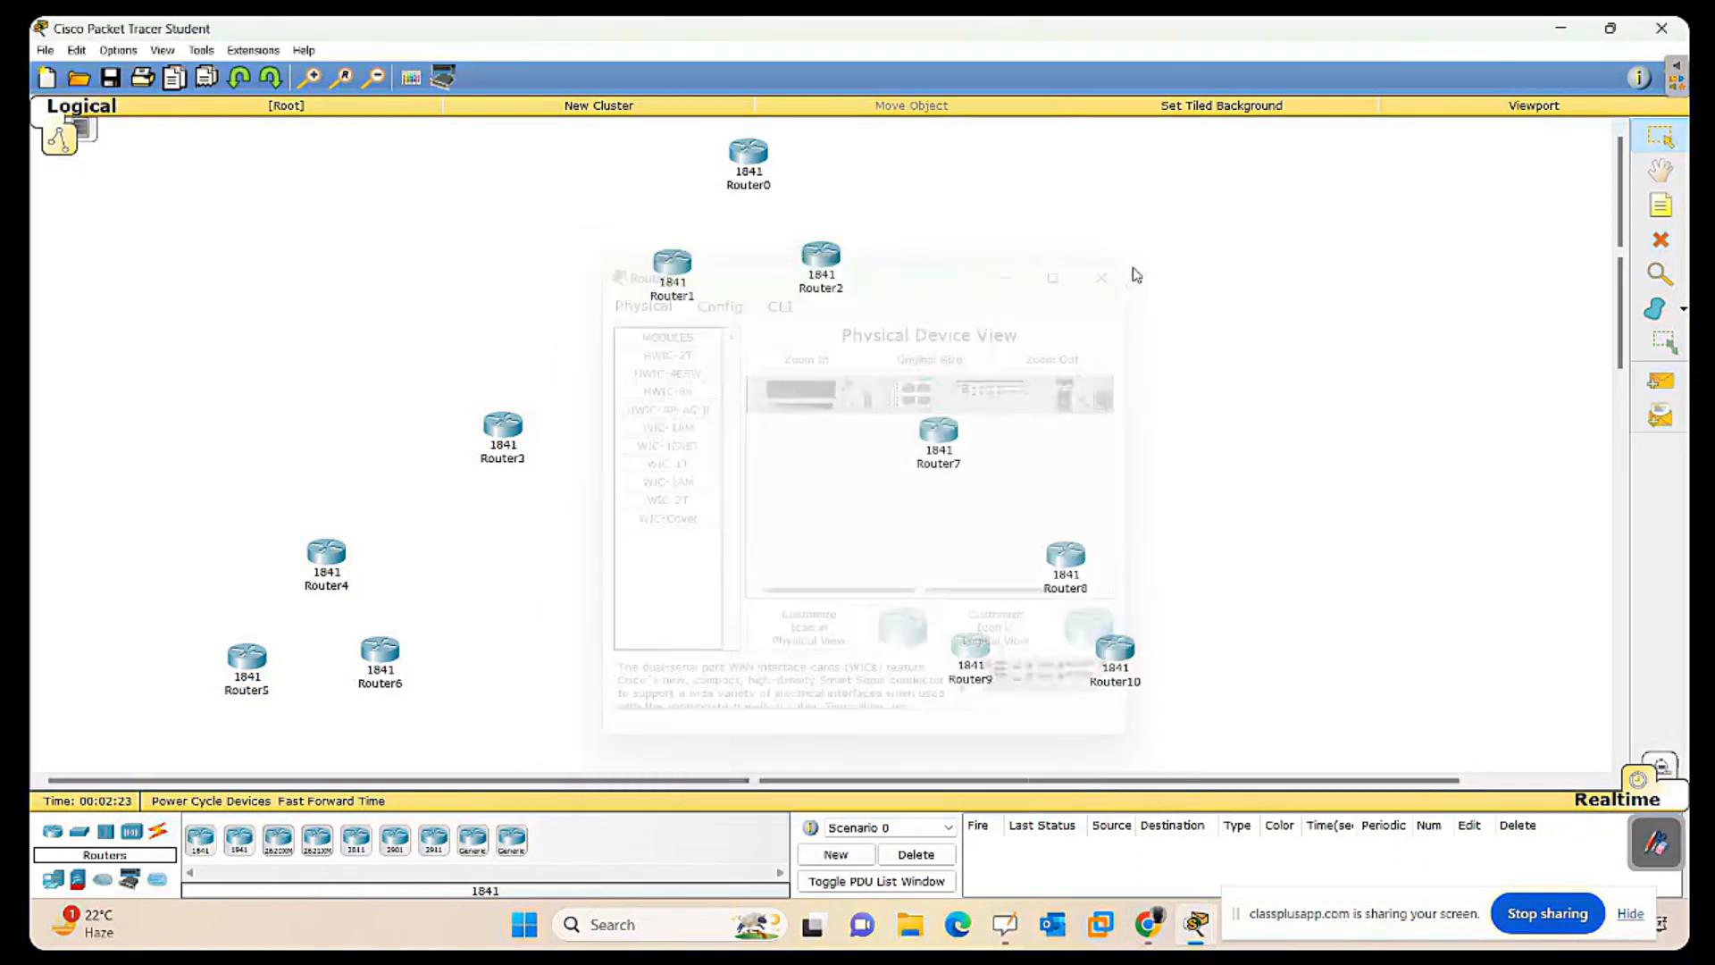
left_click(1107, 657)
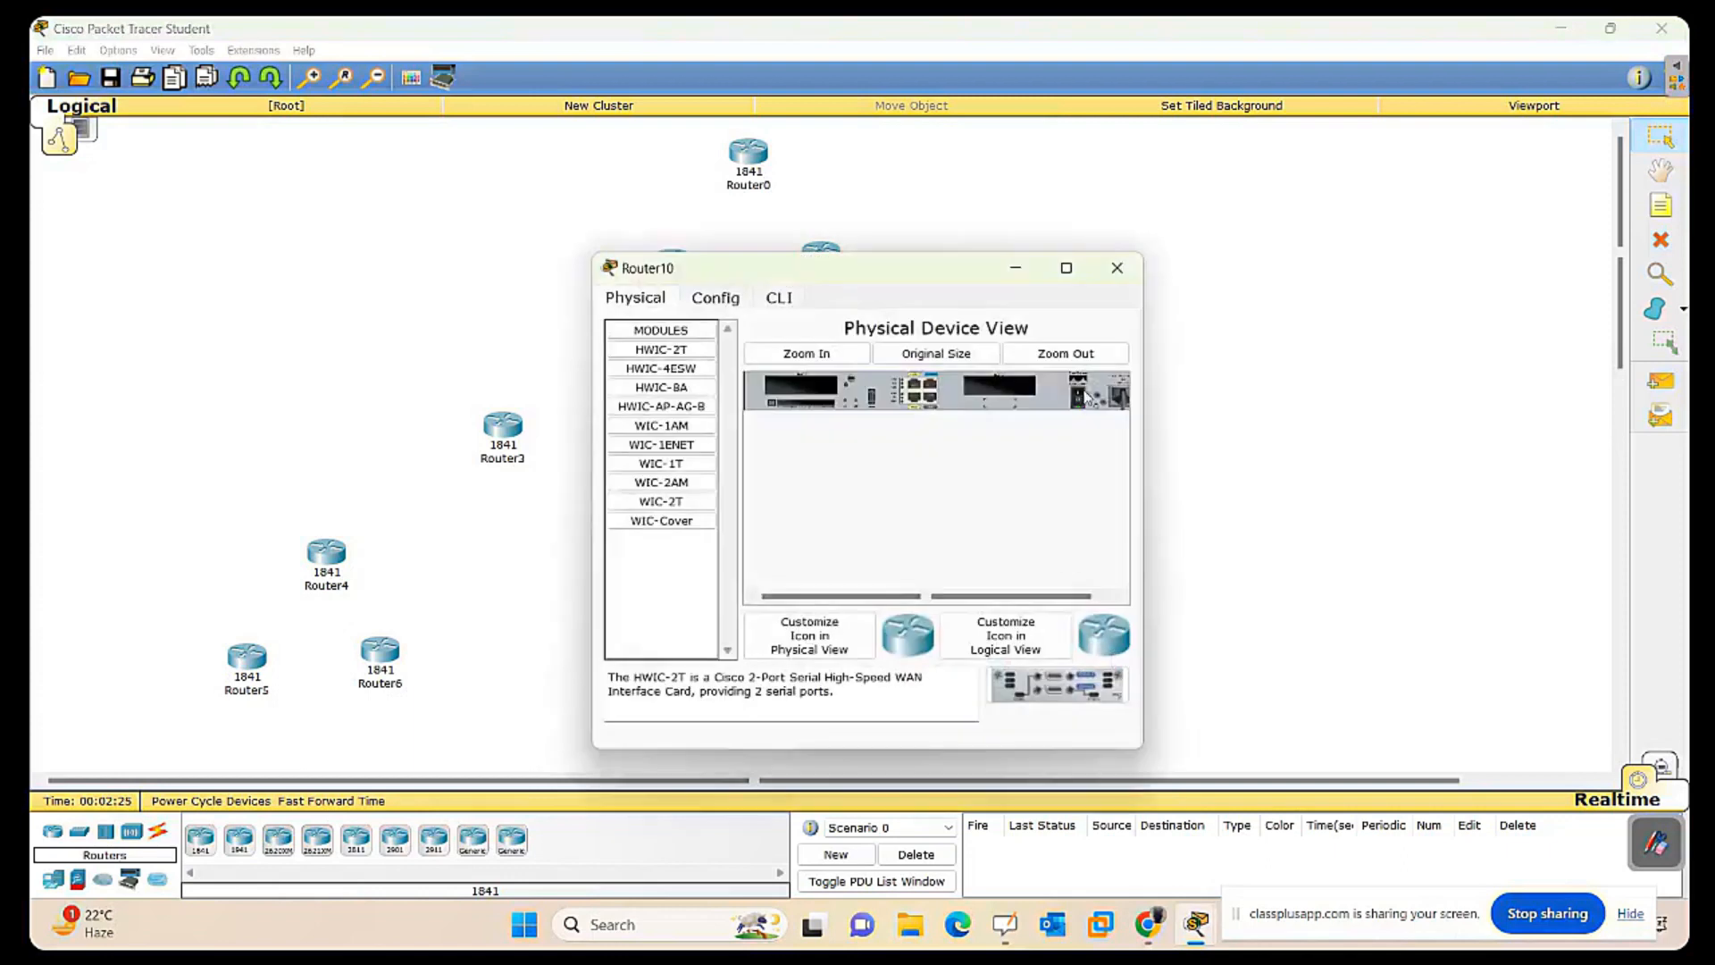
left_click_drag(661, 501, 994, 400)
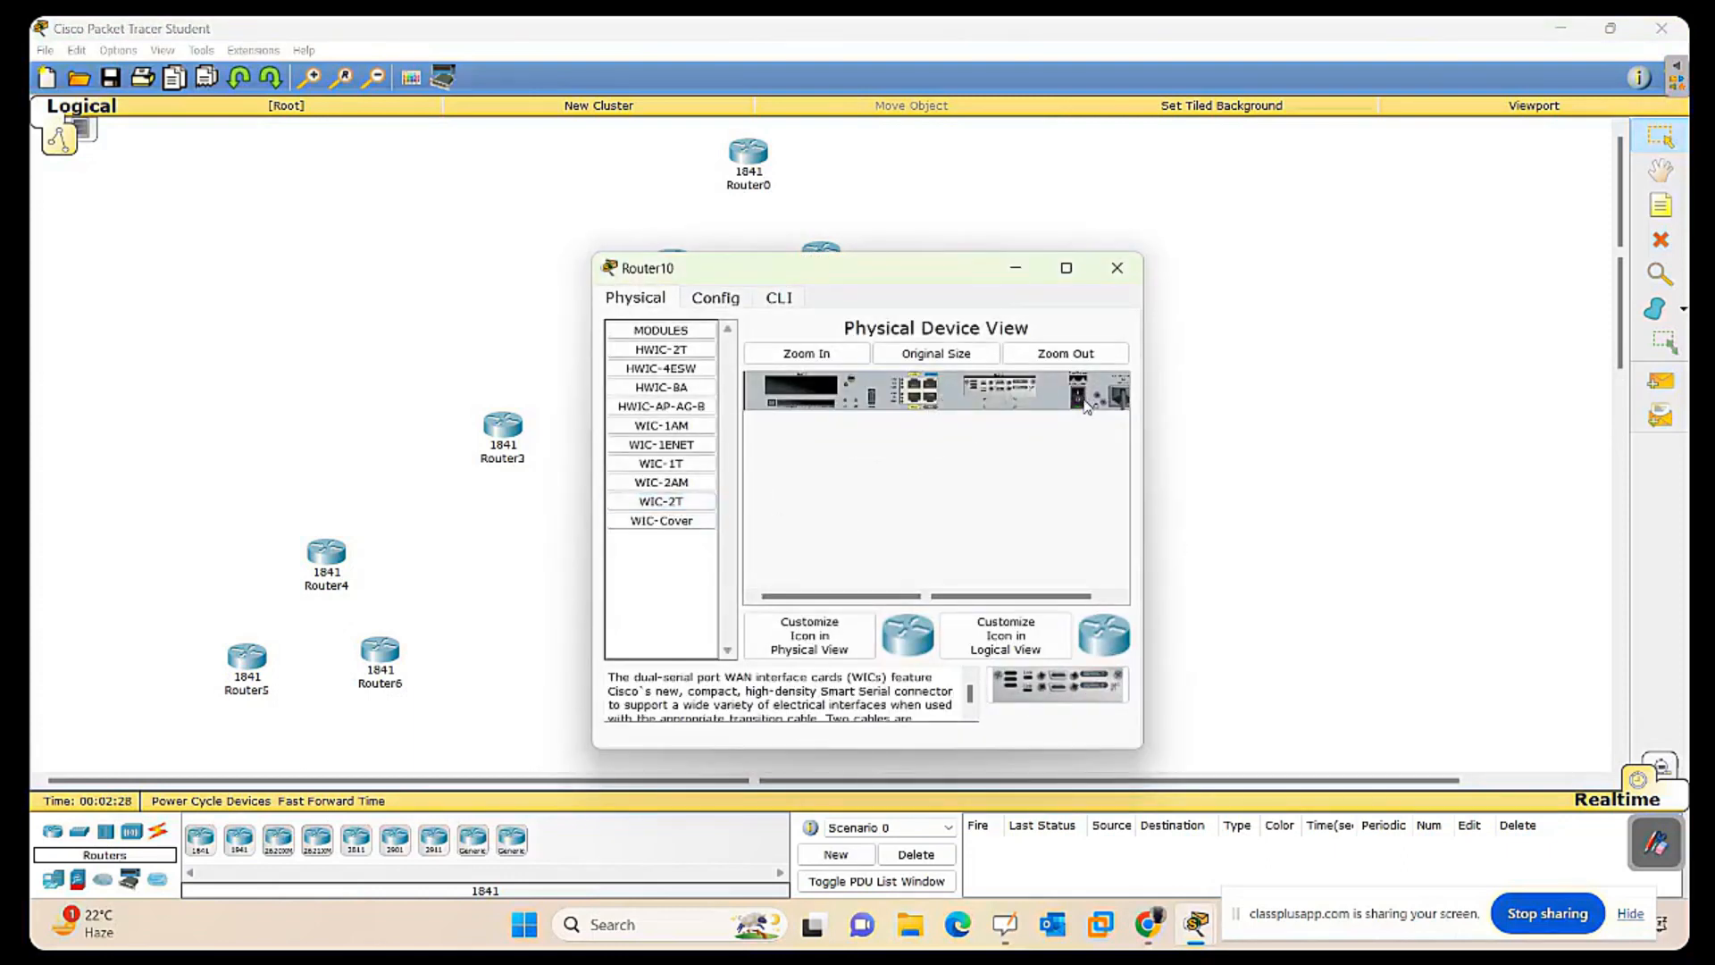
left_click(1117, 268)
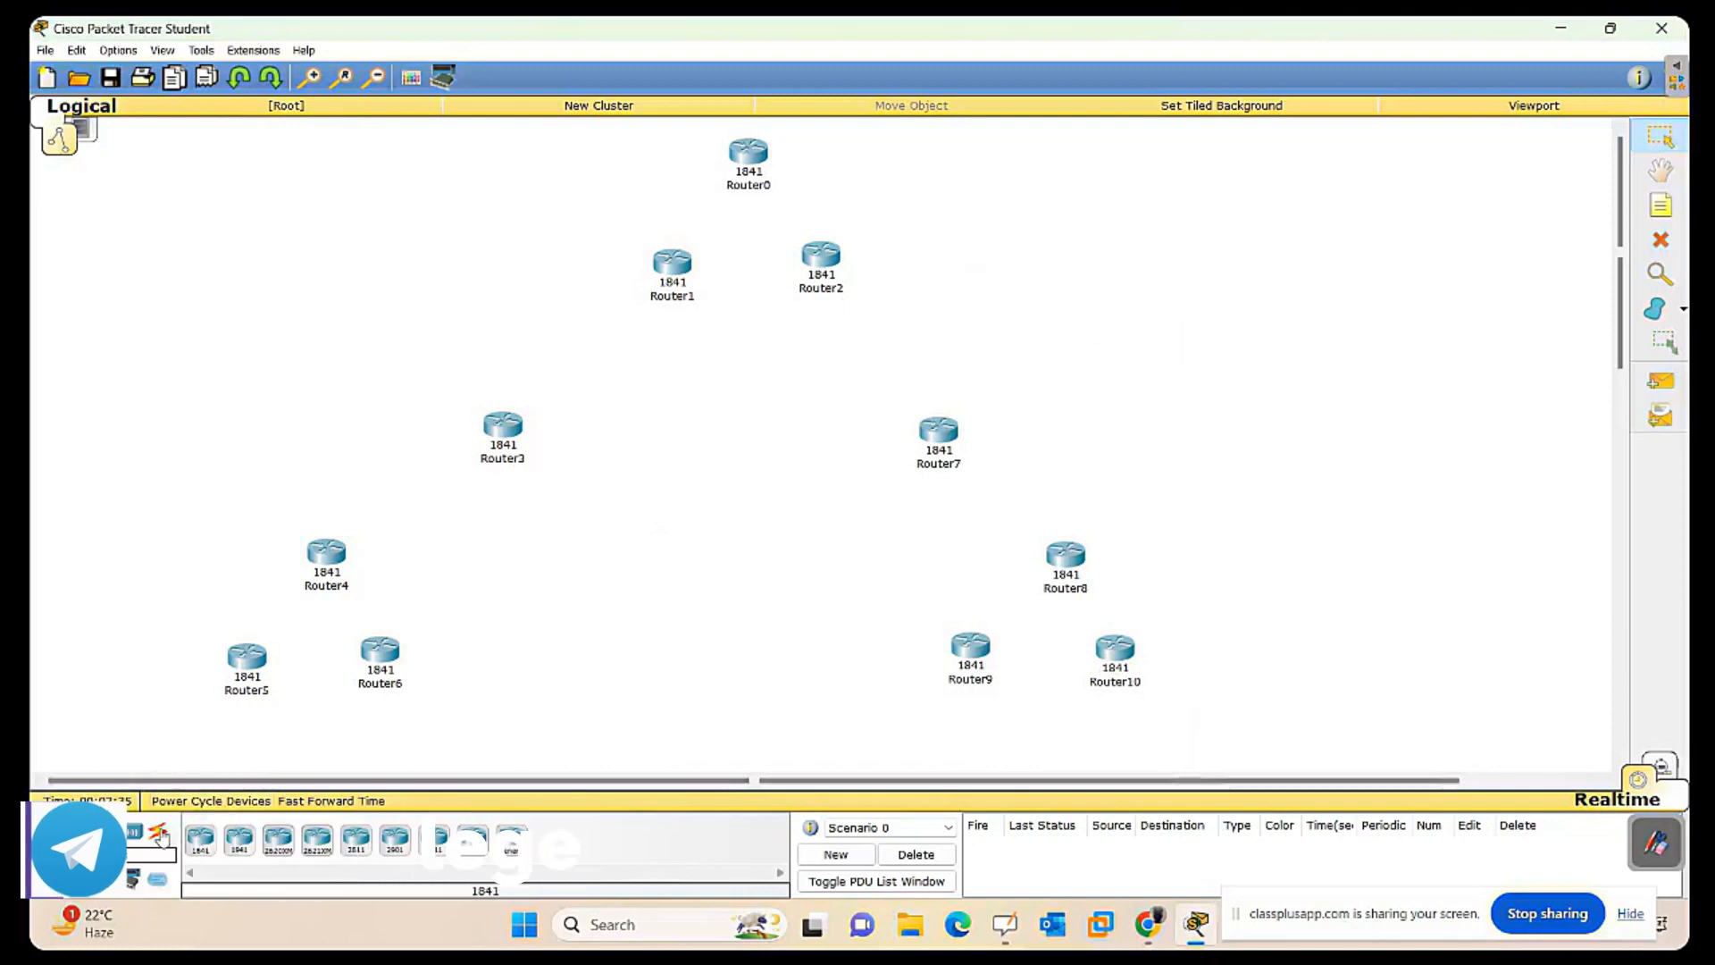
Cable the three routers of each triangle to one another using the automatically chosen connection type.
left_click(200, 845)
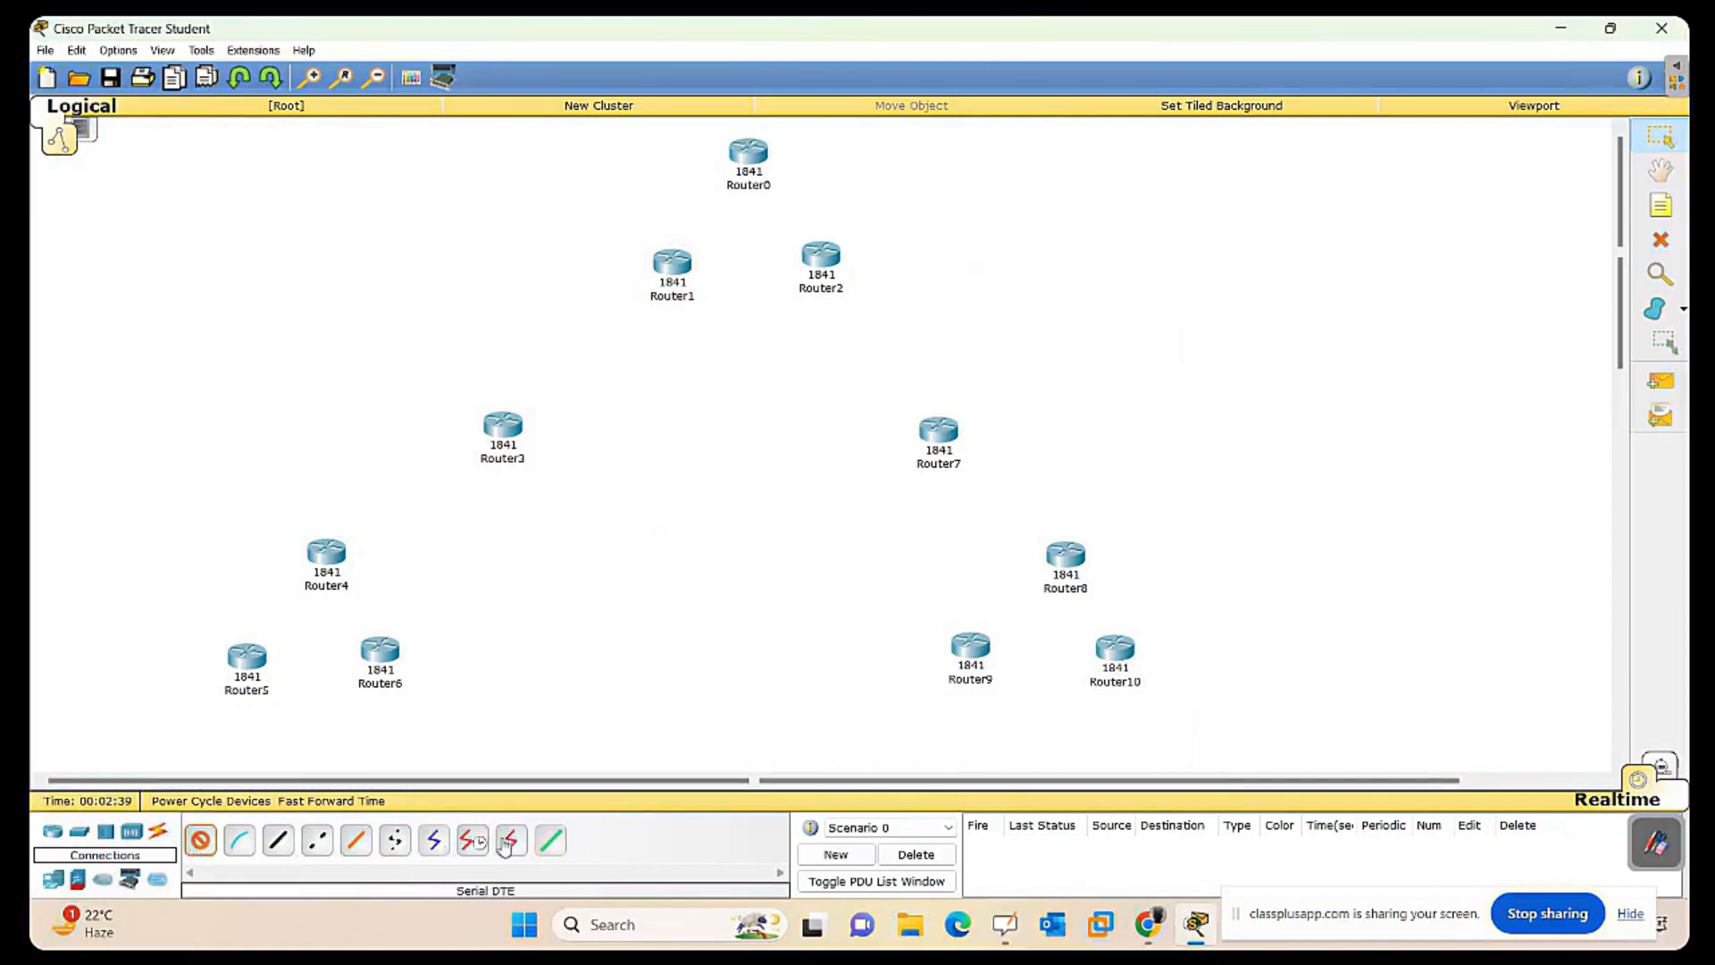
left_click(200, 843)
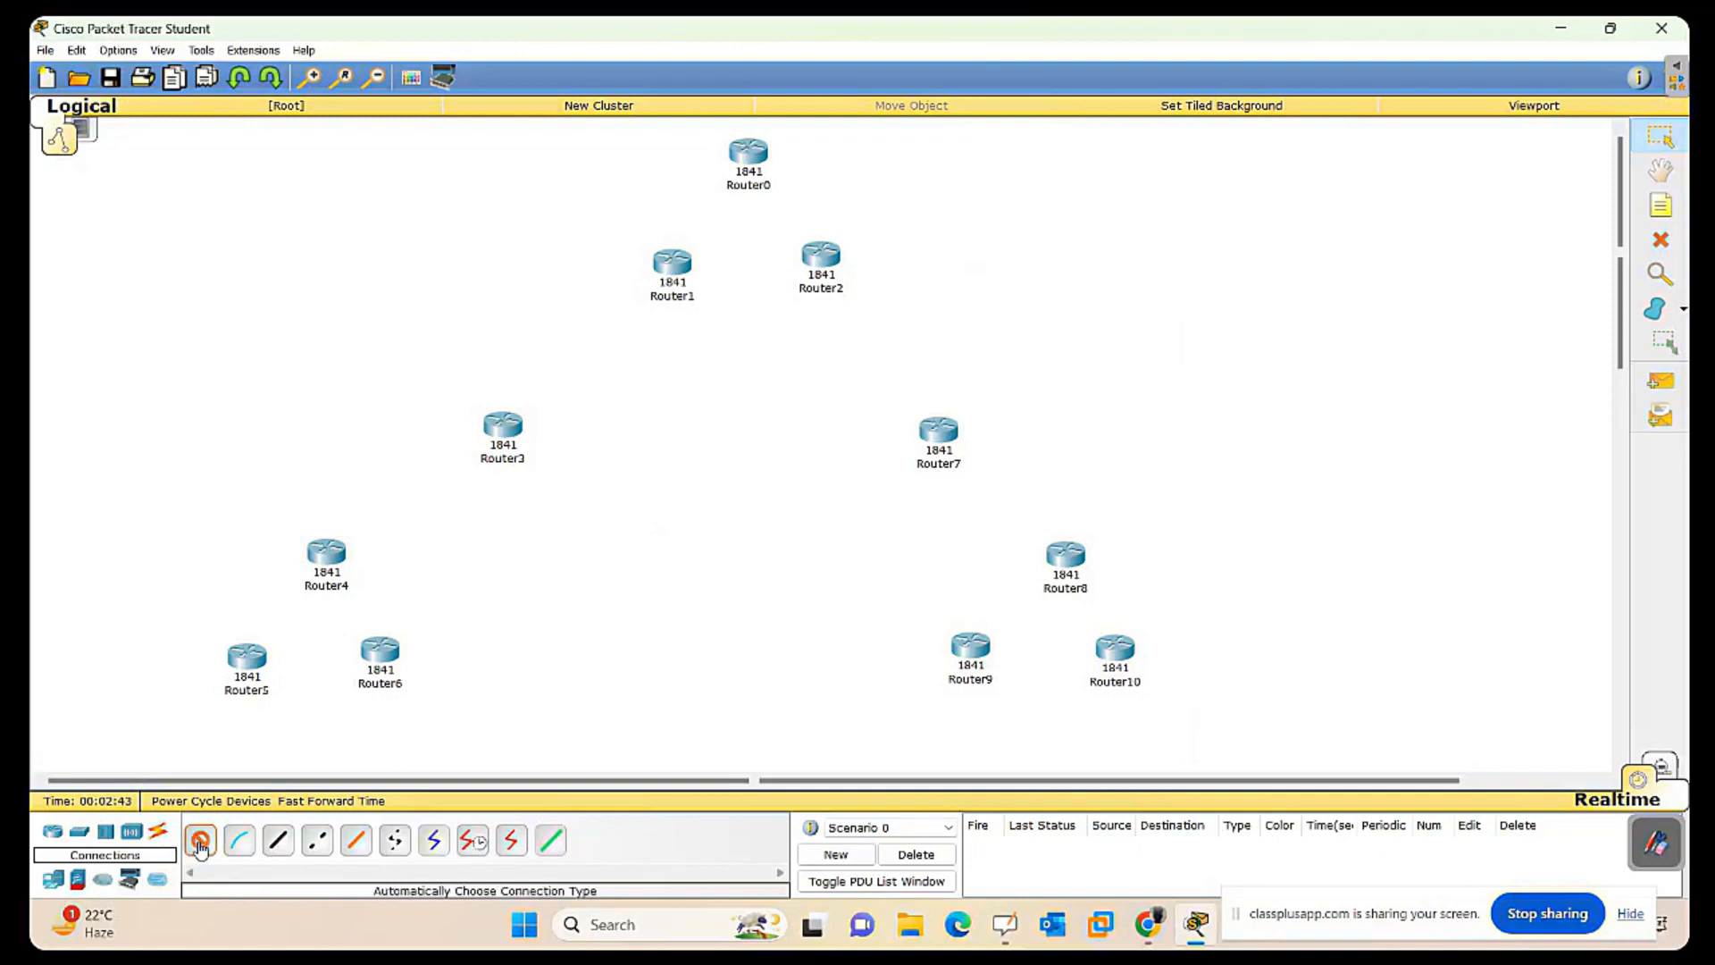
left_click(672, 264)
left_click(746, 154)
left_click(759, 158)
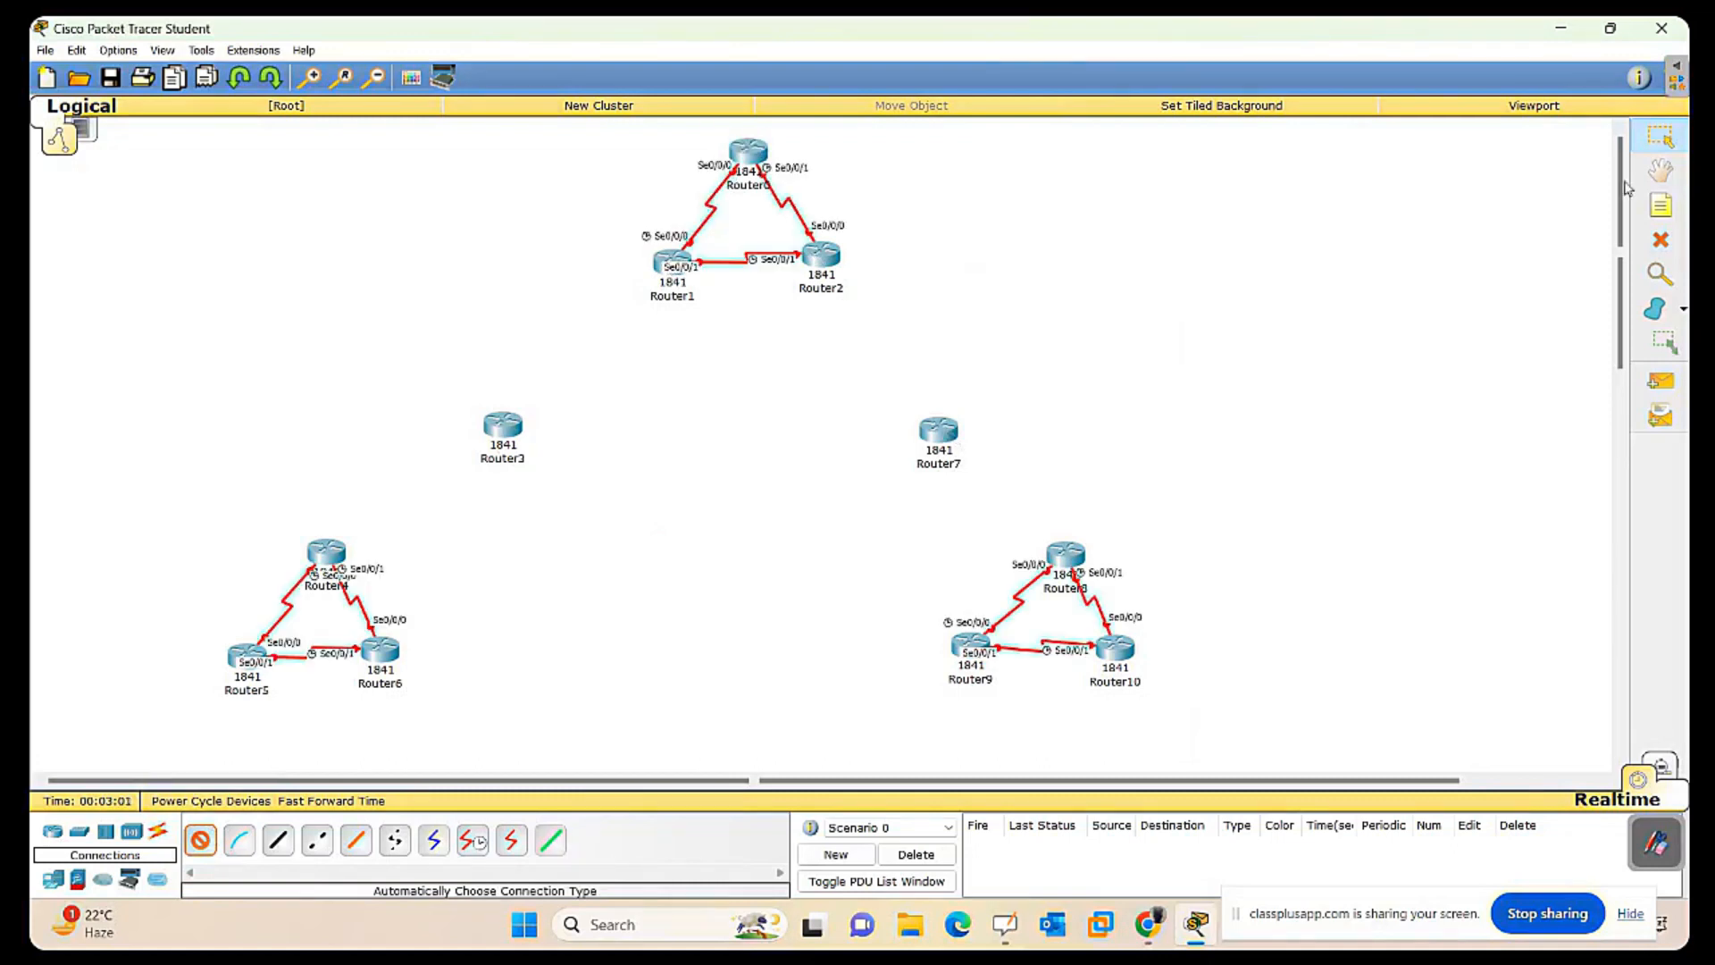
left_click(1663, 147)
Add a second WIC-2T module to Router1 and Router2 in the empty slot, power-cycling each router.
left_click(673, 262)
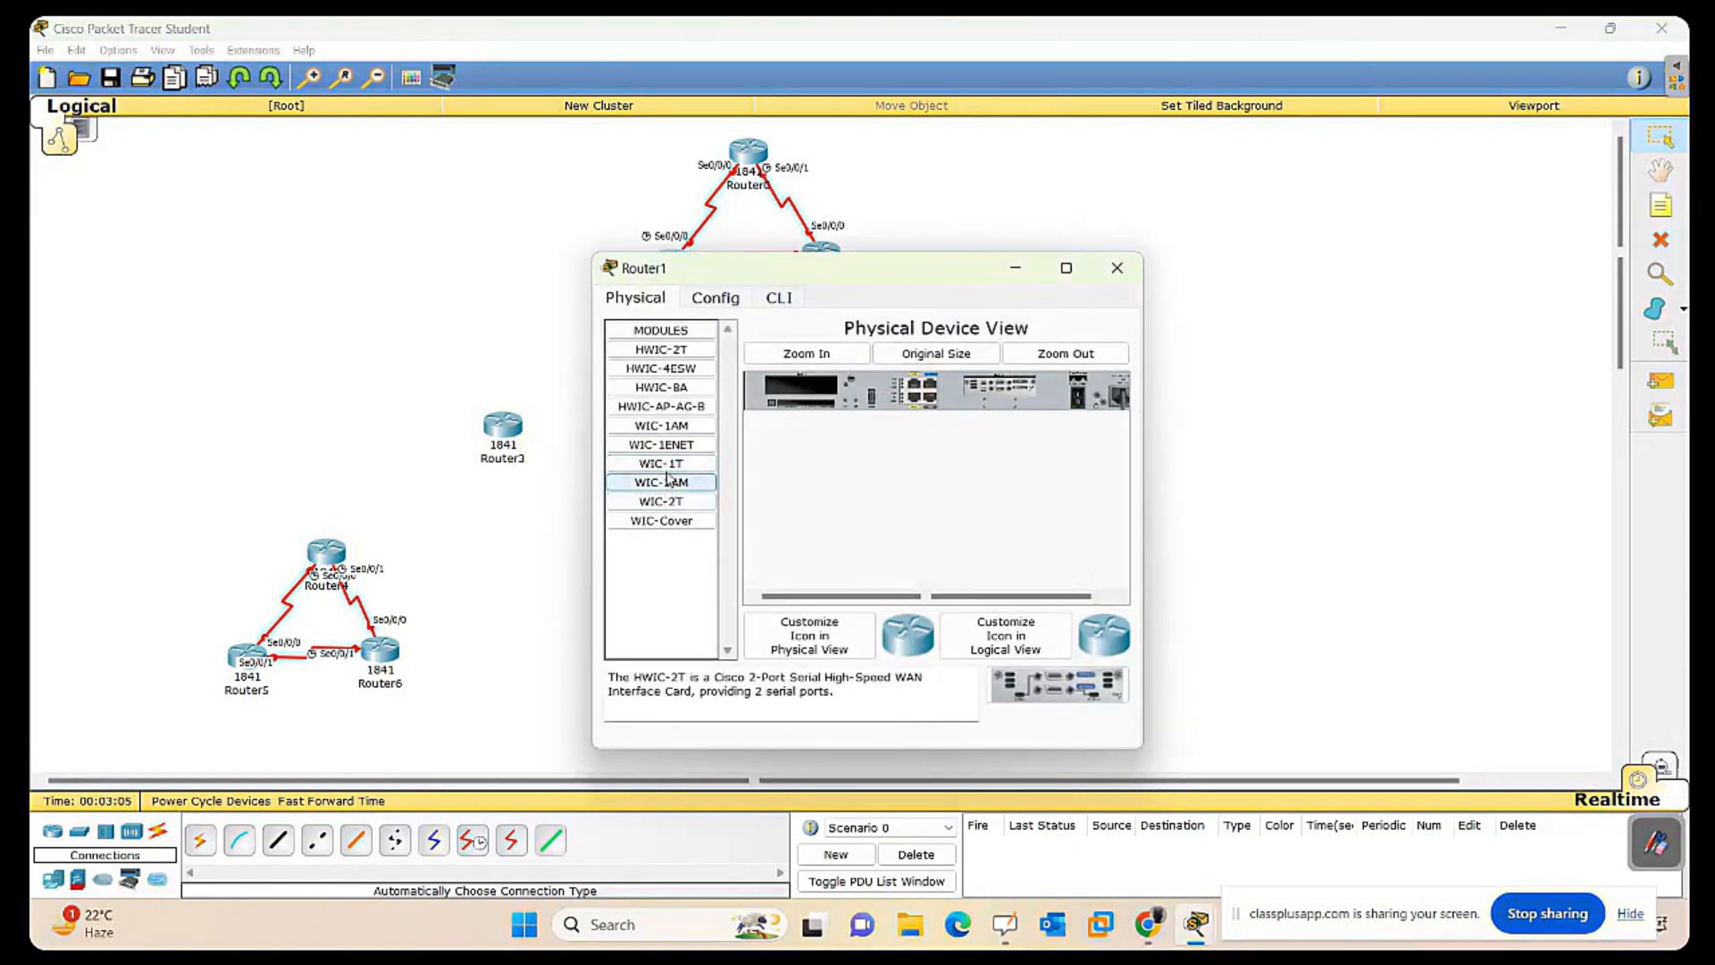
left_click_drag(662, 502, 801, 387)
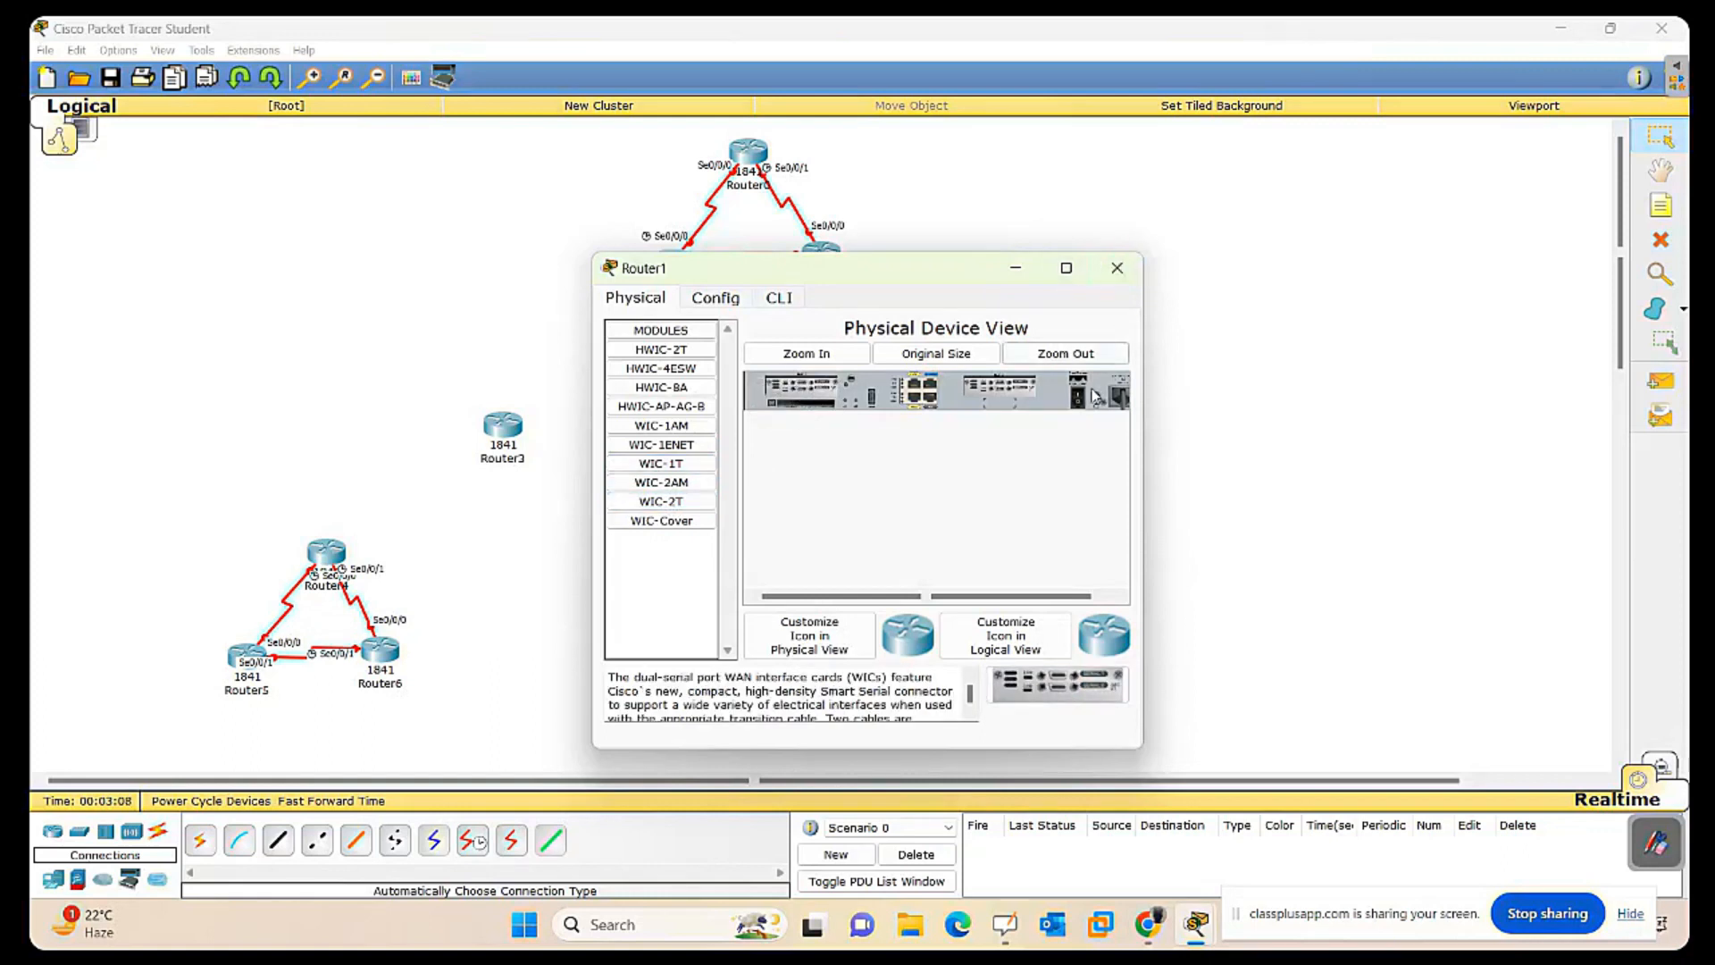
left_click(1117, 268)
left_click(824, 259)
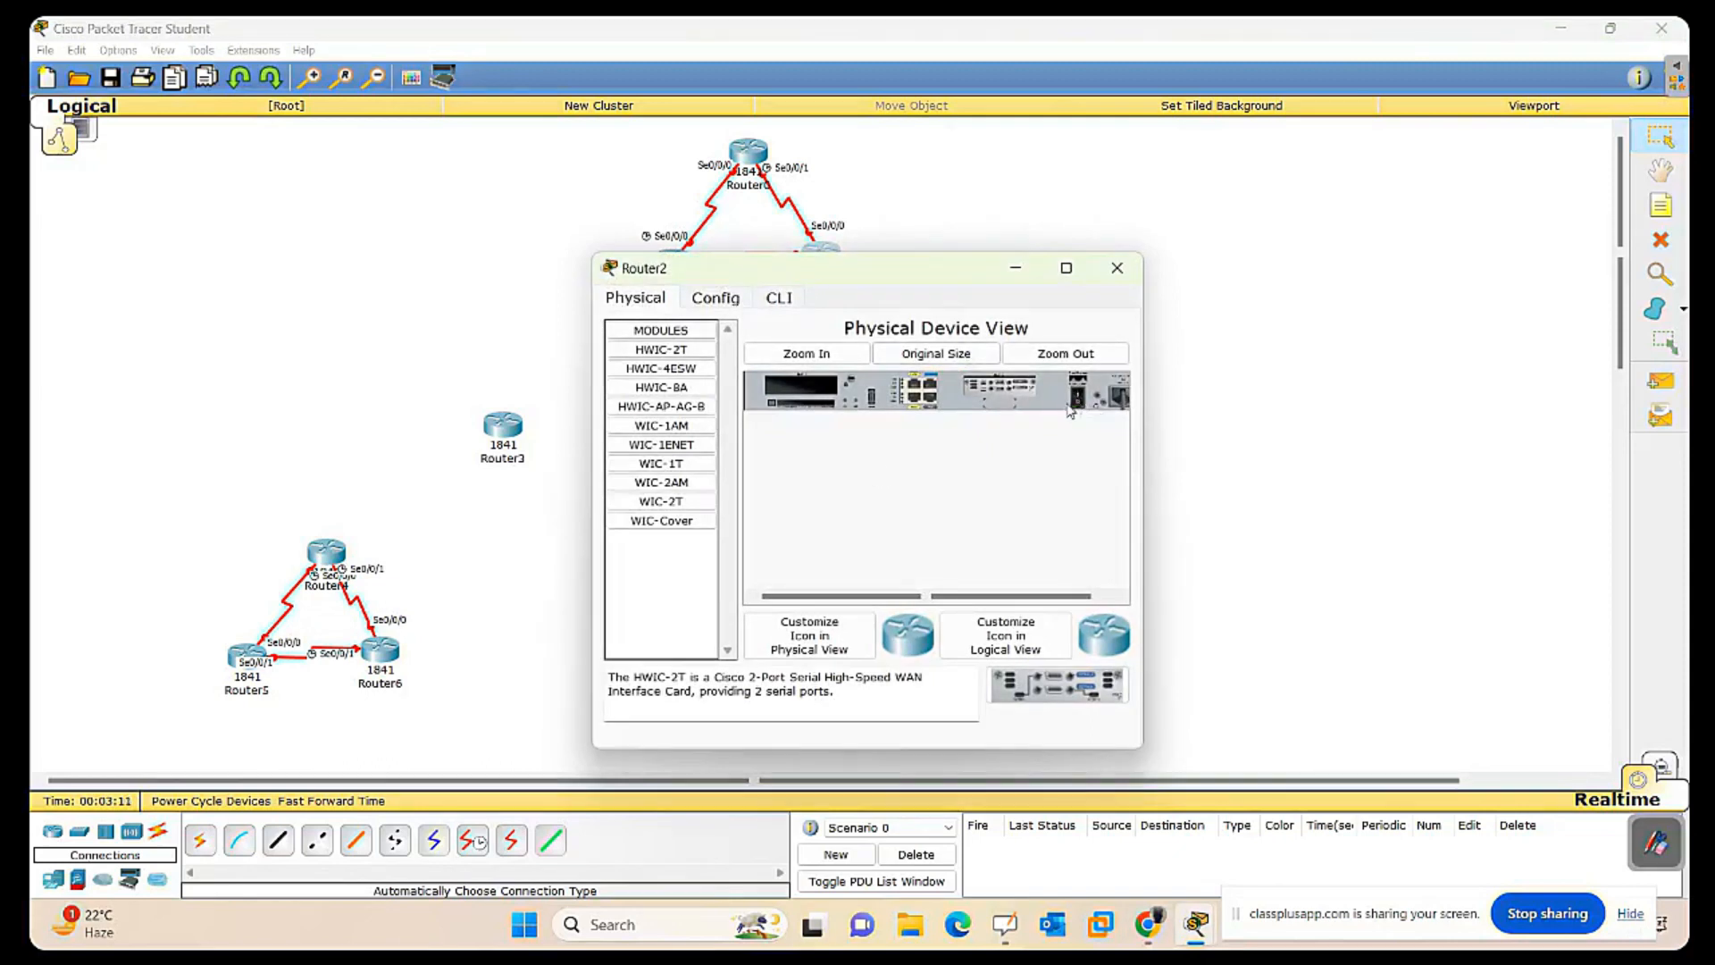
Add a second WIC-2T module to Router4 and Router8, the top routers of the lower triangles, power-cycling each.
left_click(326, 554)
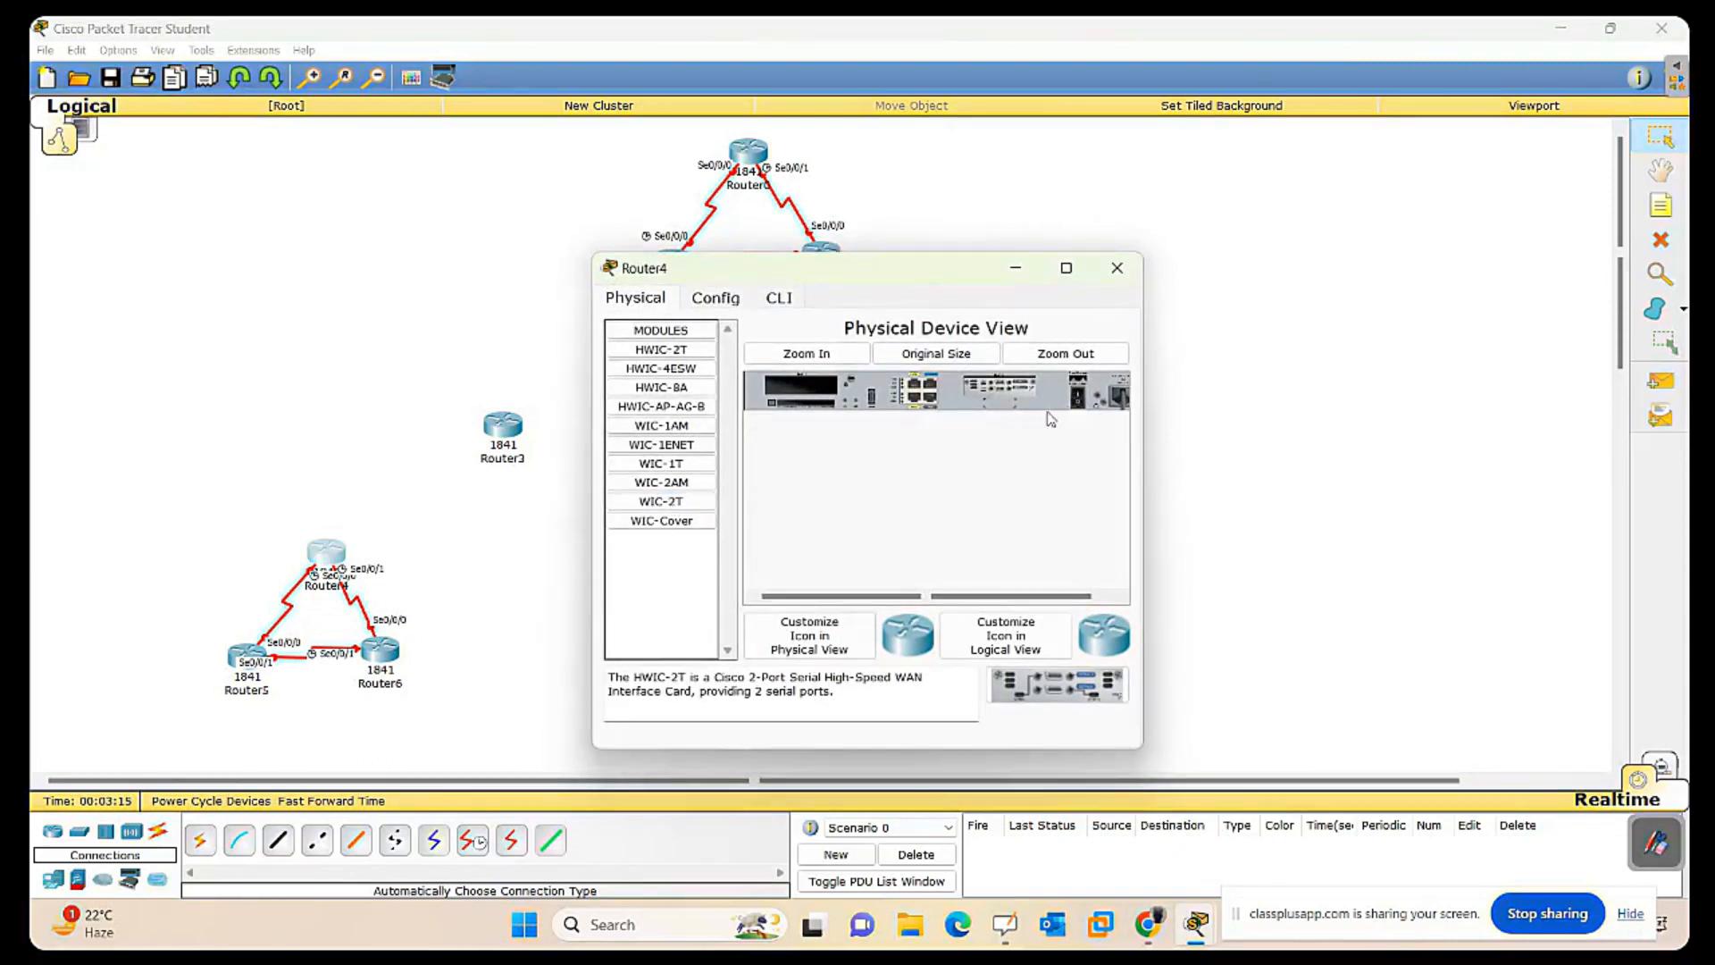
left_click_drag(661, 501, 804, 396)
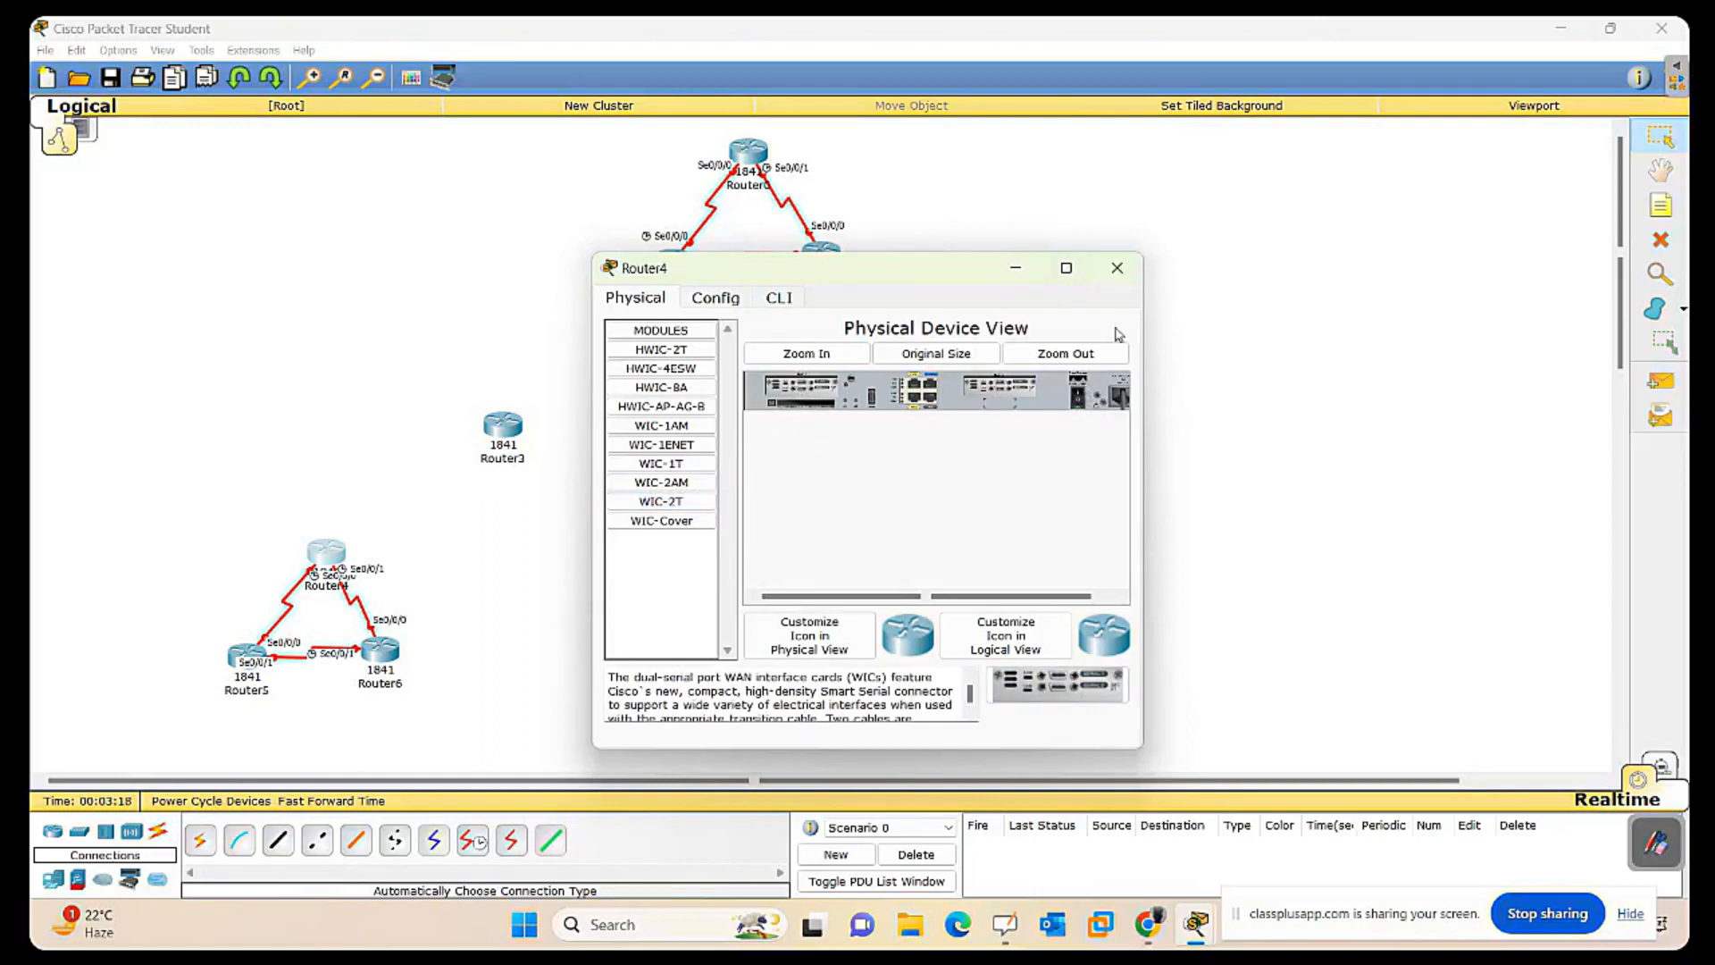
left_click(1117, 270)
left_click(1065, 556)
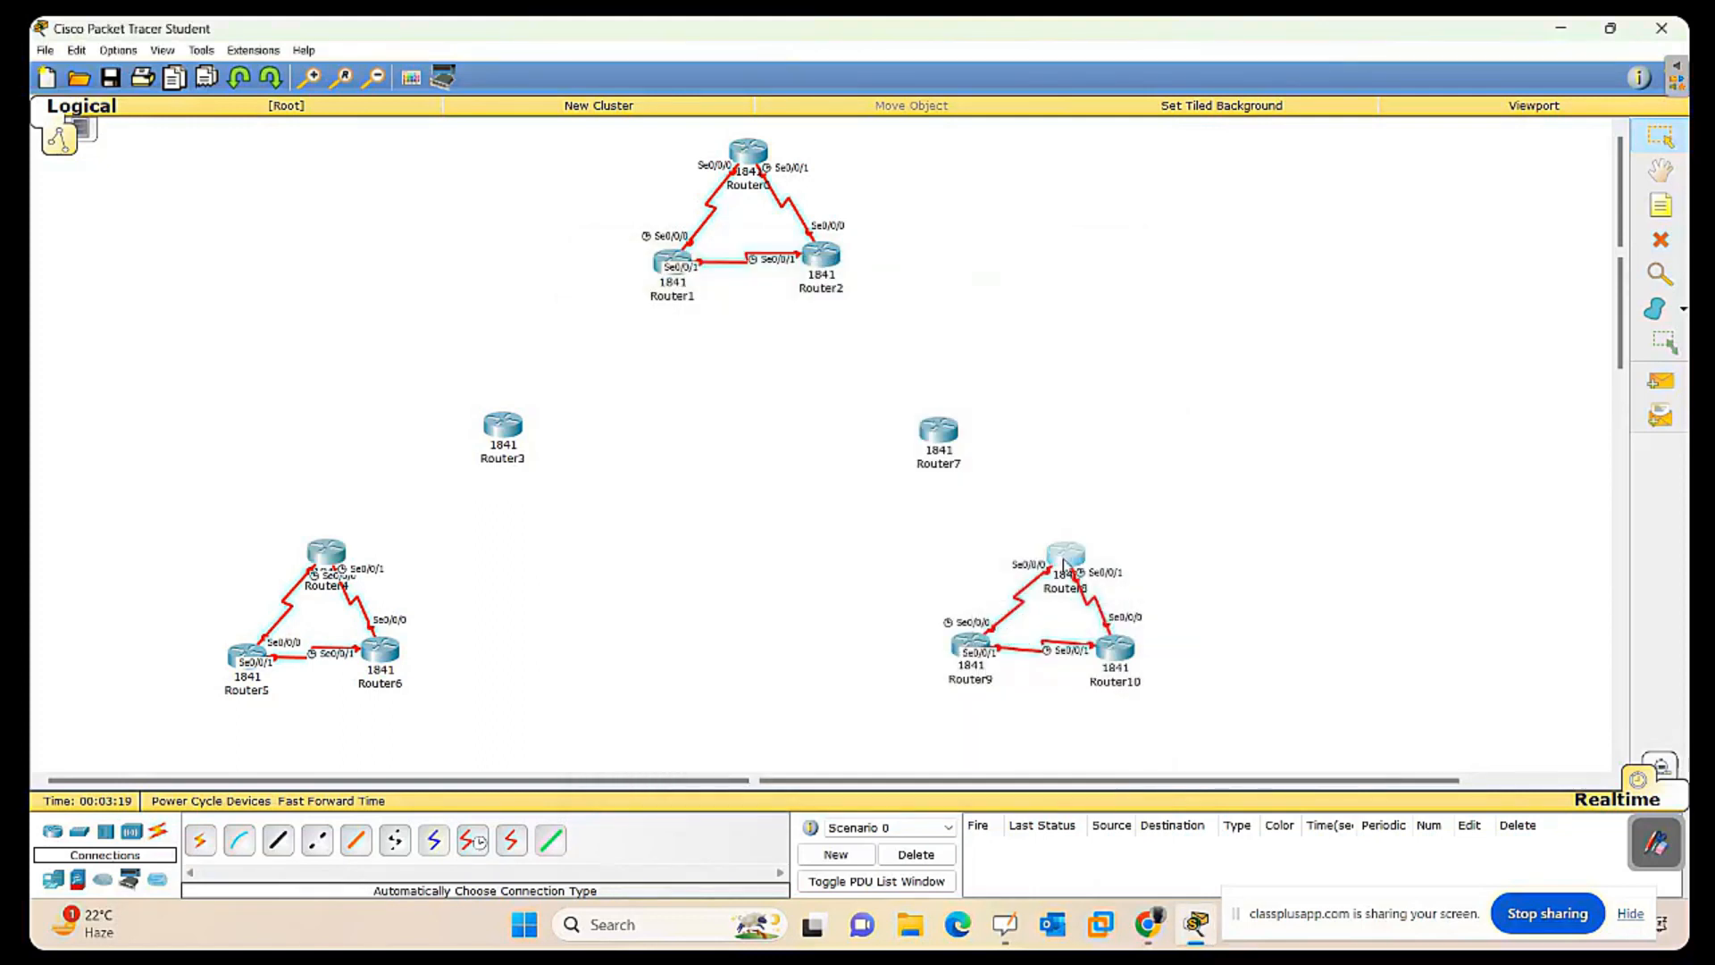
left_click(1116, 269)
Link Router3 to Router1 and Router4, and Router7 to Router2 and Router8, with automatic connections, and spread the routers farther apart.
left_click(200, 840)
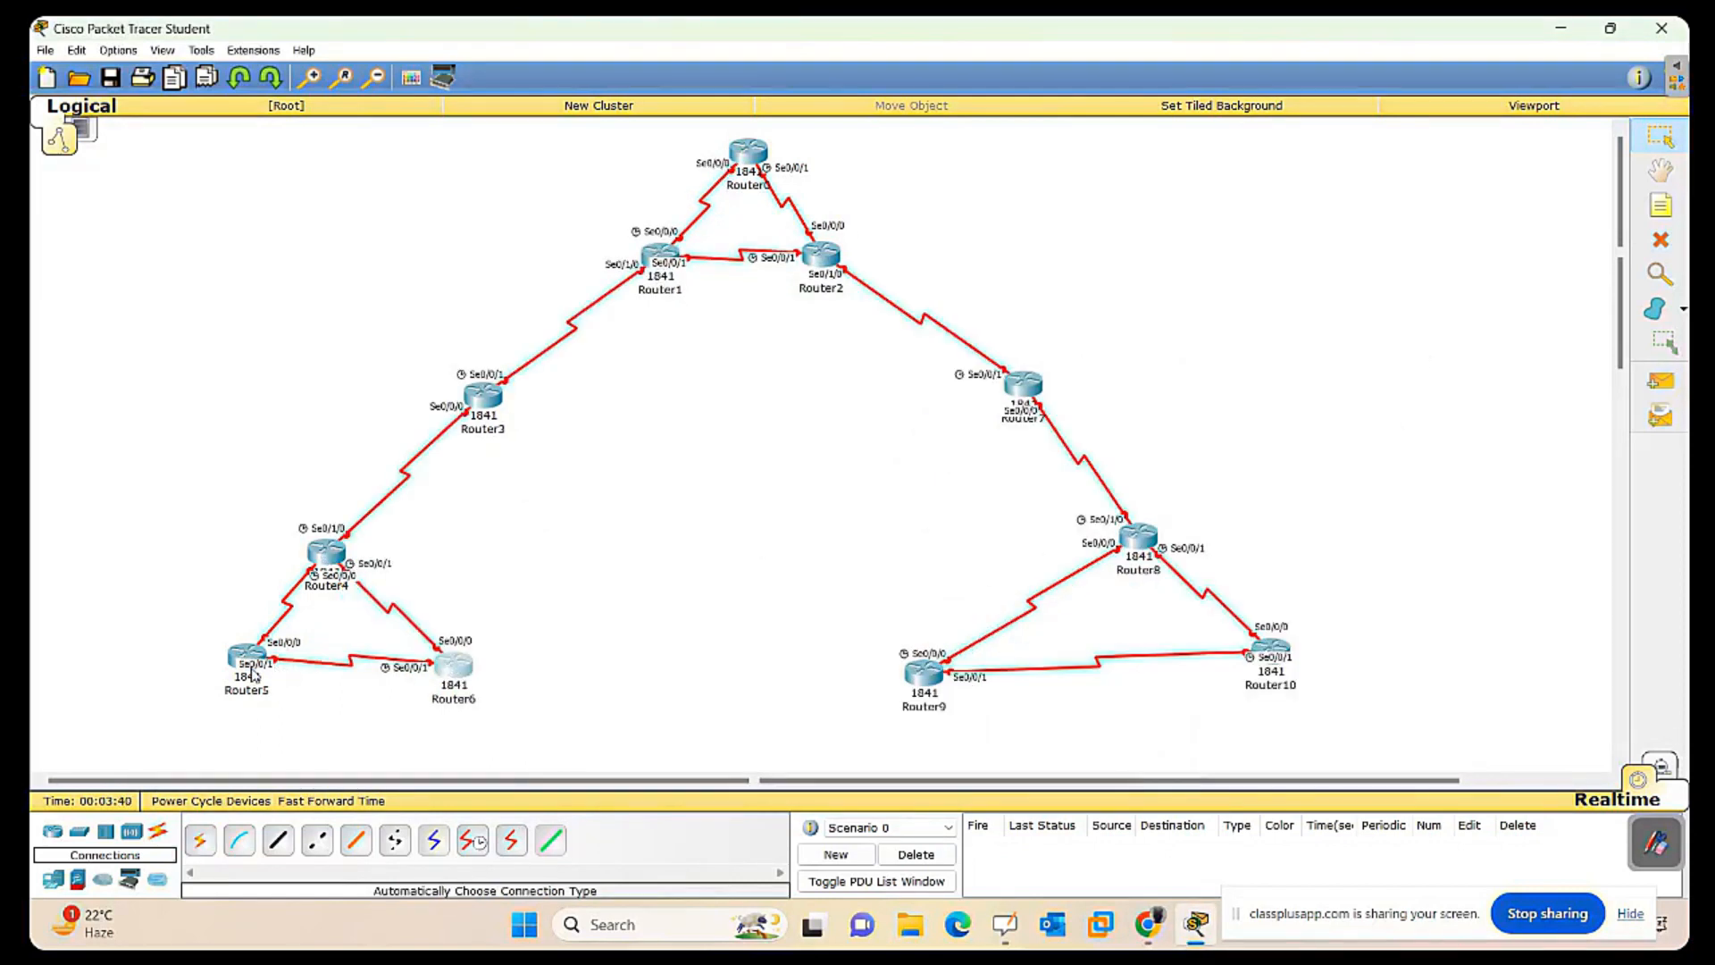
left_click_drag(231, 663, 157, 680)
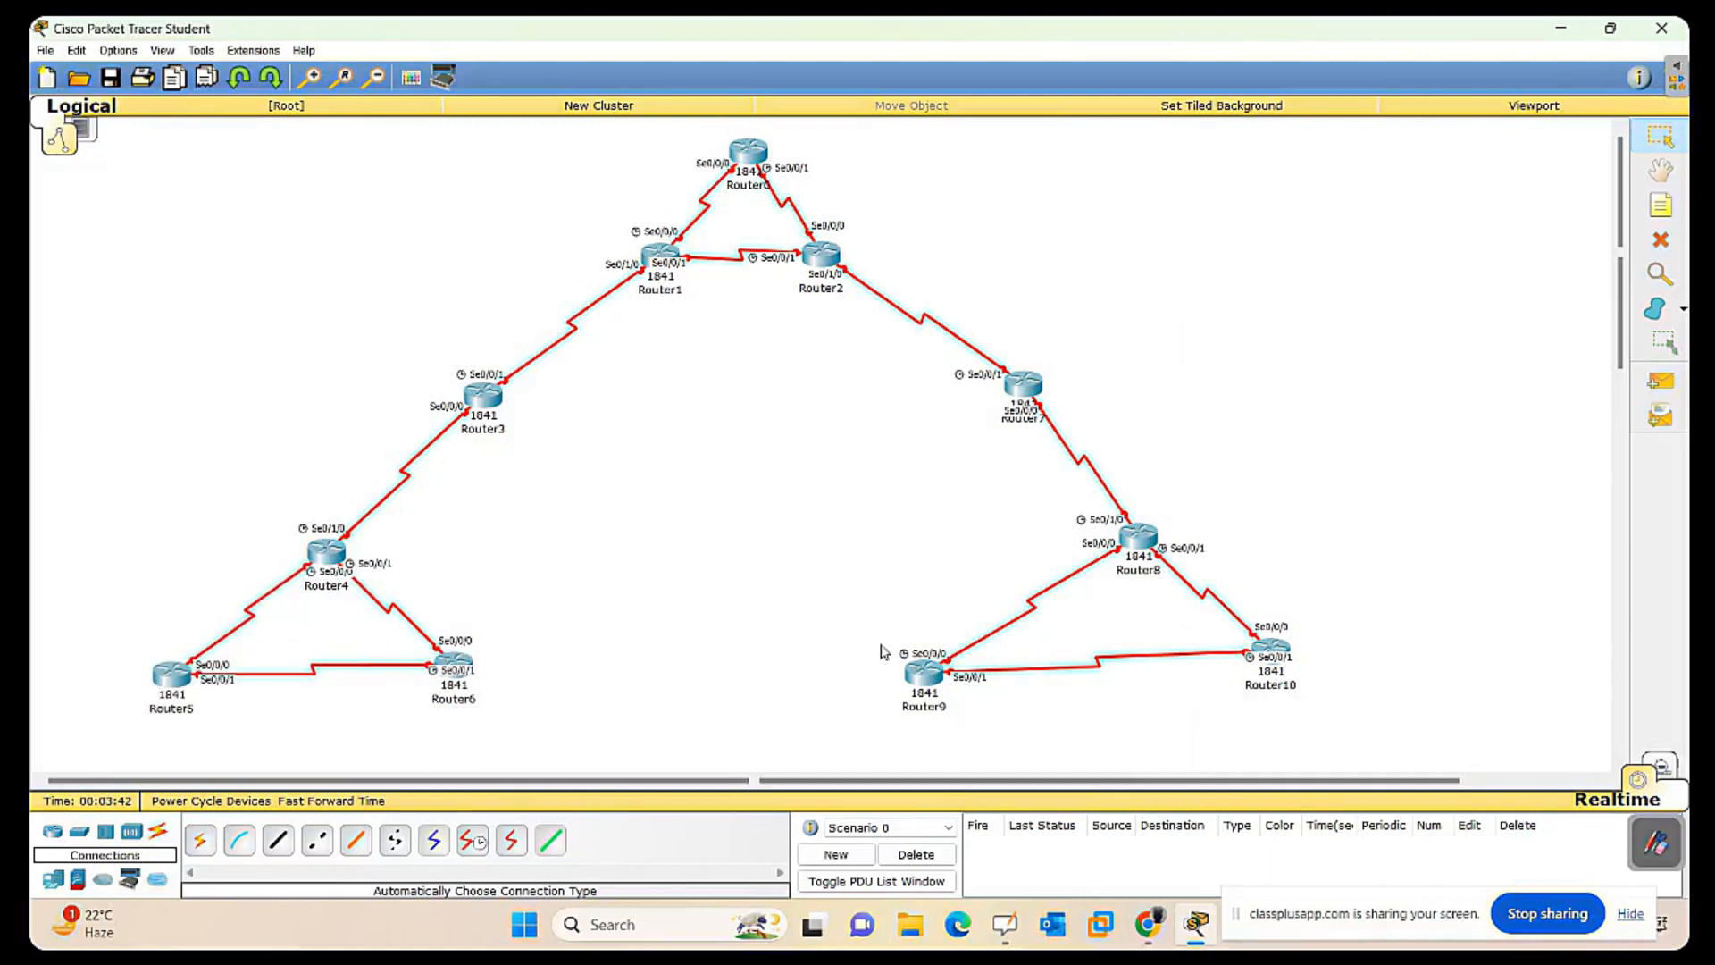
Move Router10 outward, then draw filled ellipses around the triangles: blue for the top one and green for the two lower ones.
left_click_drag(1251, 641, 1337, 675)
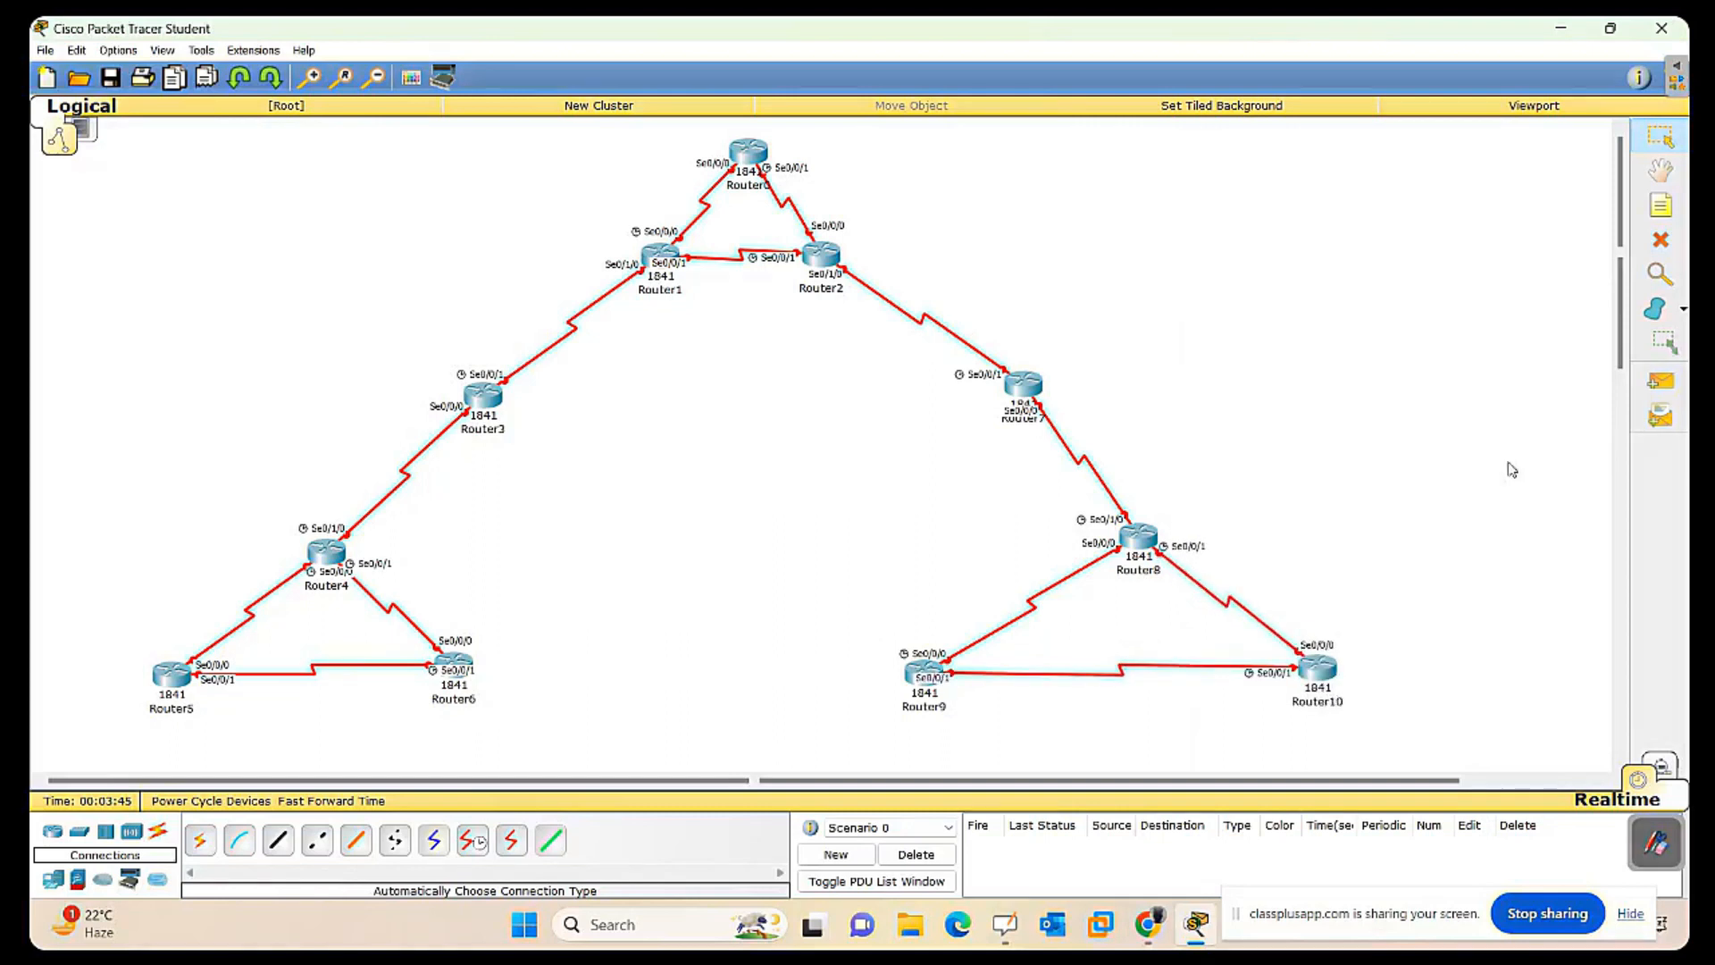
left_click(1682, 308)
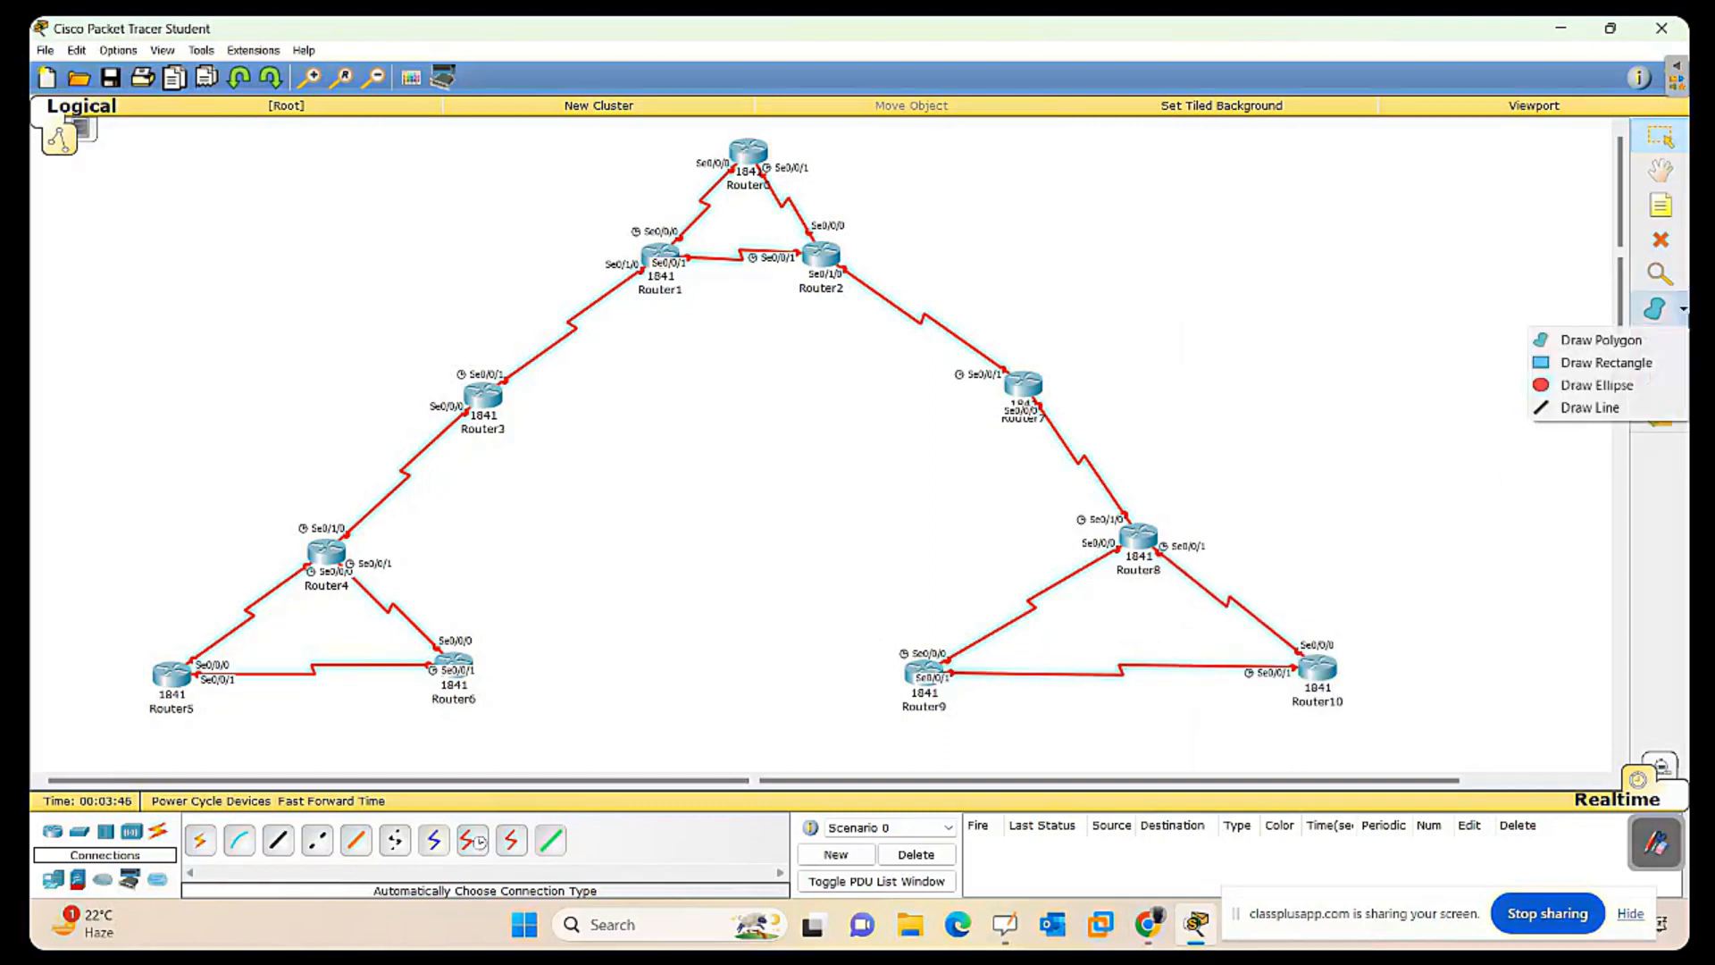
left_click(1584, 387)
left_click(801, 148)
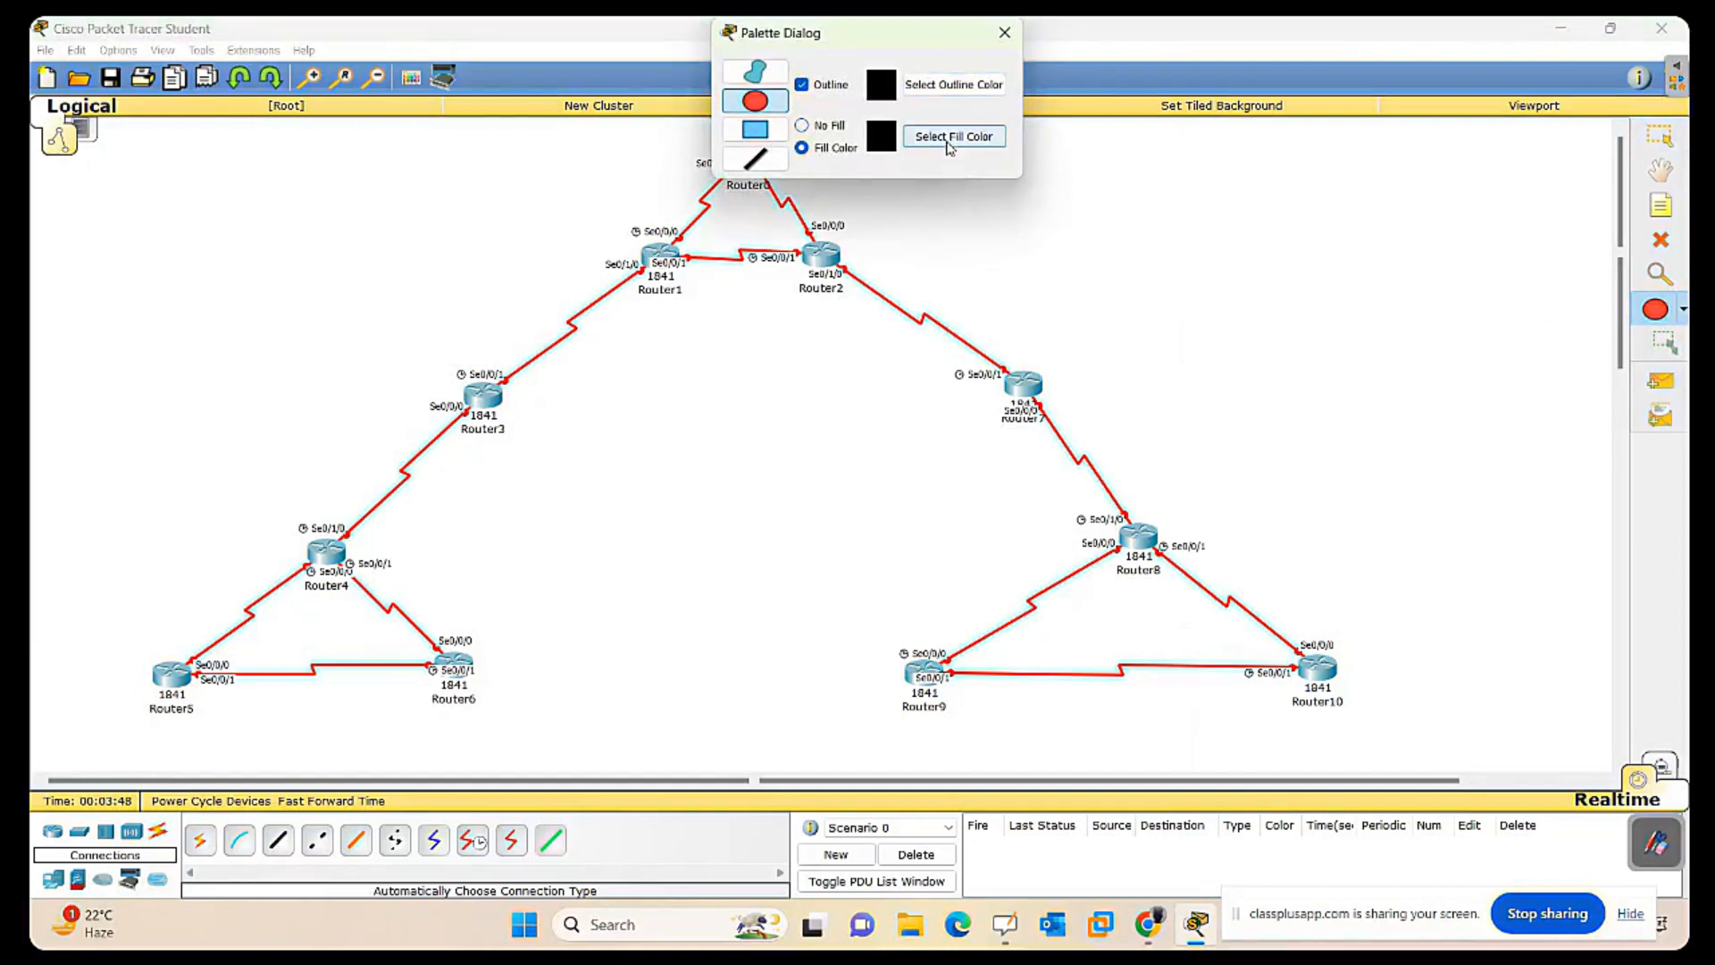
left_click(953, 136)
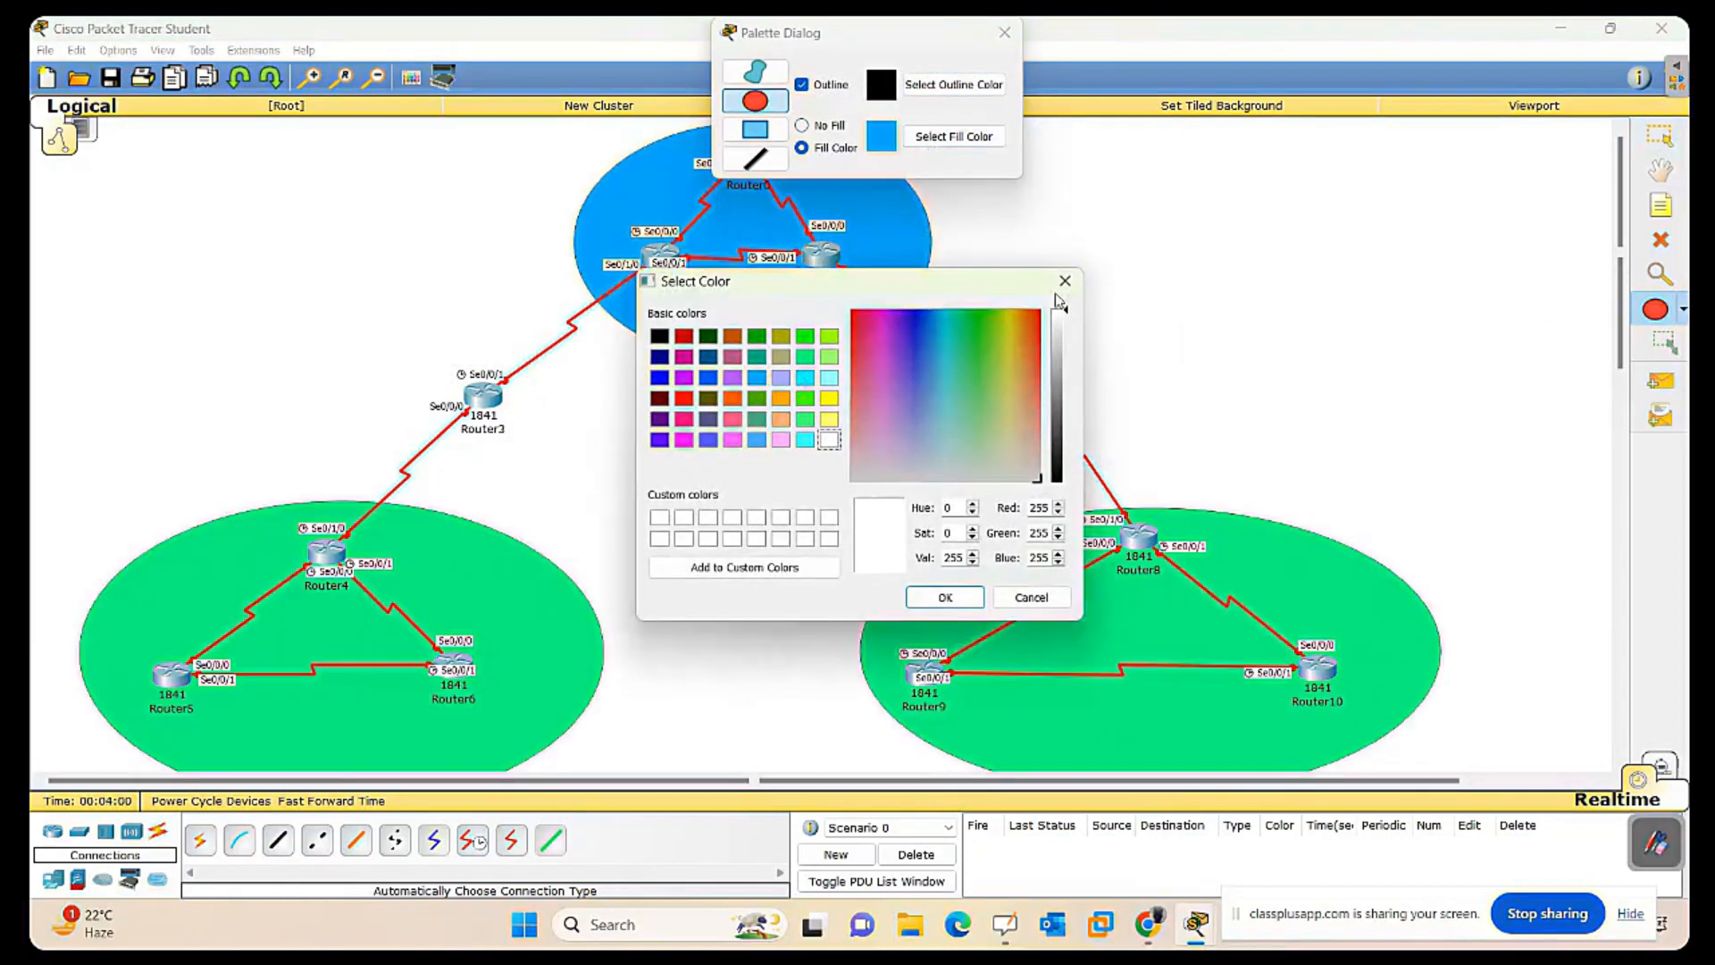
left_click(1065, 281)
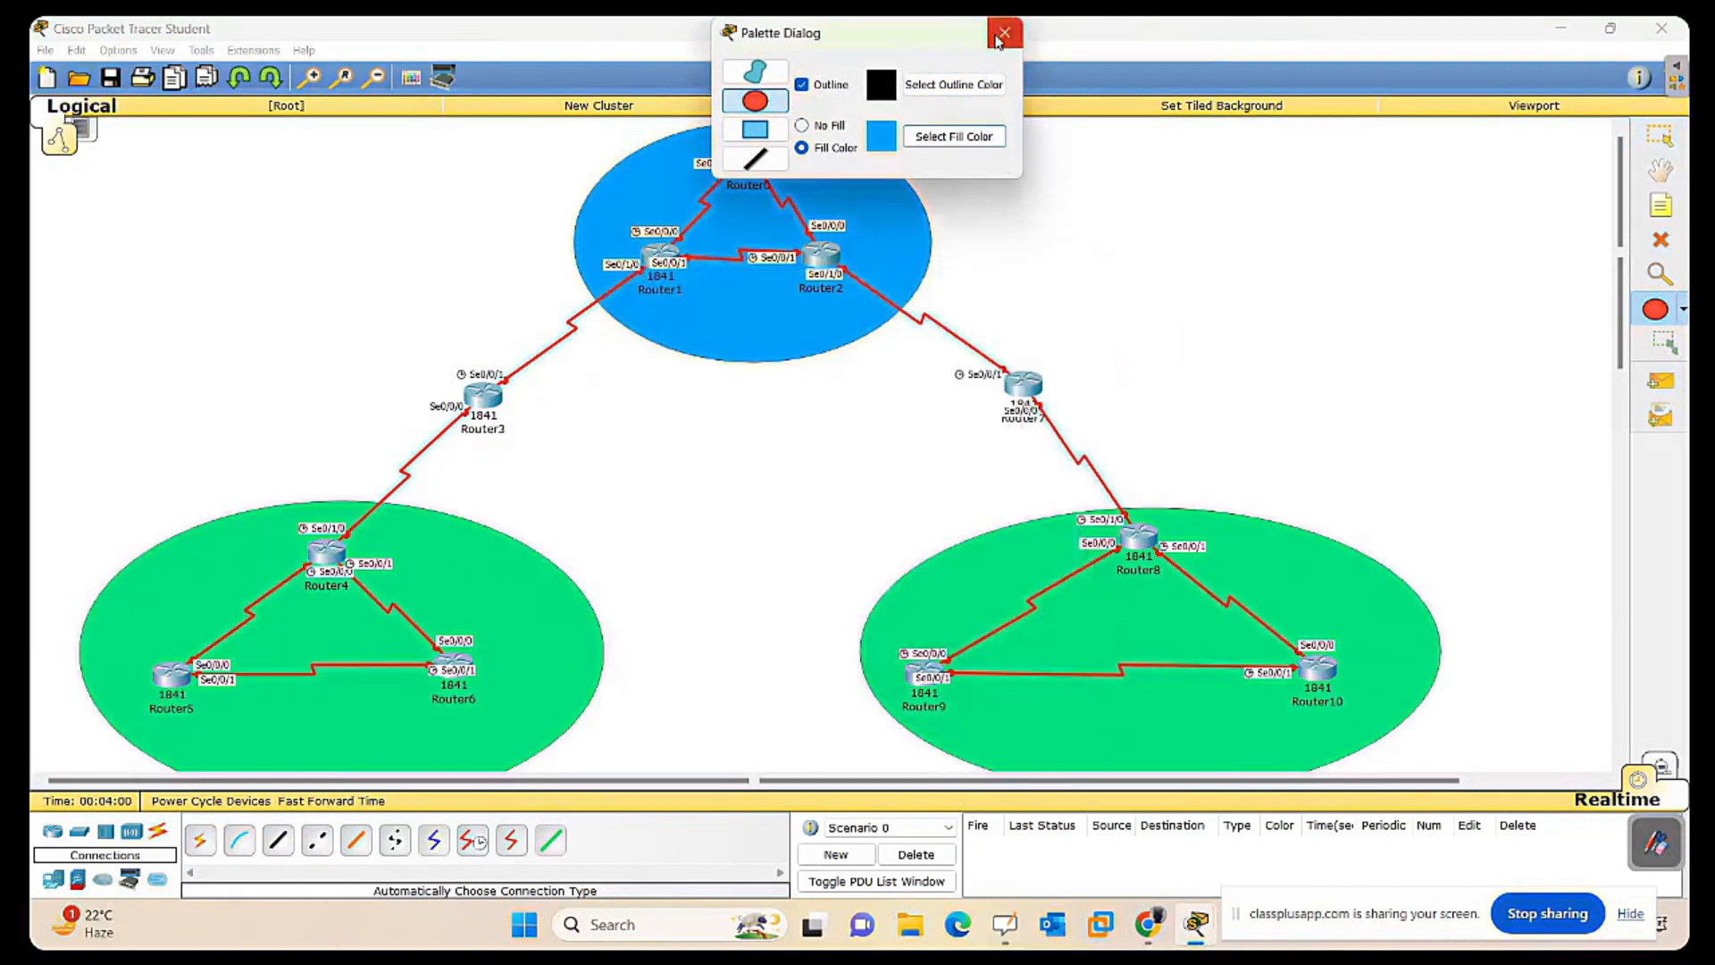
left_click(1004, 32)
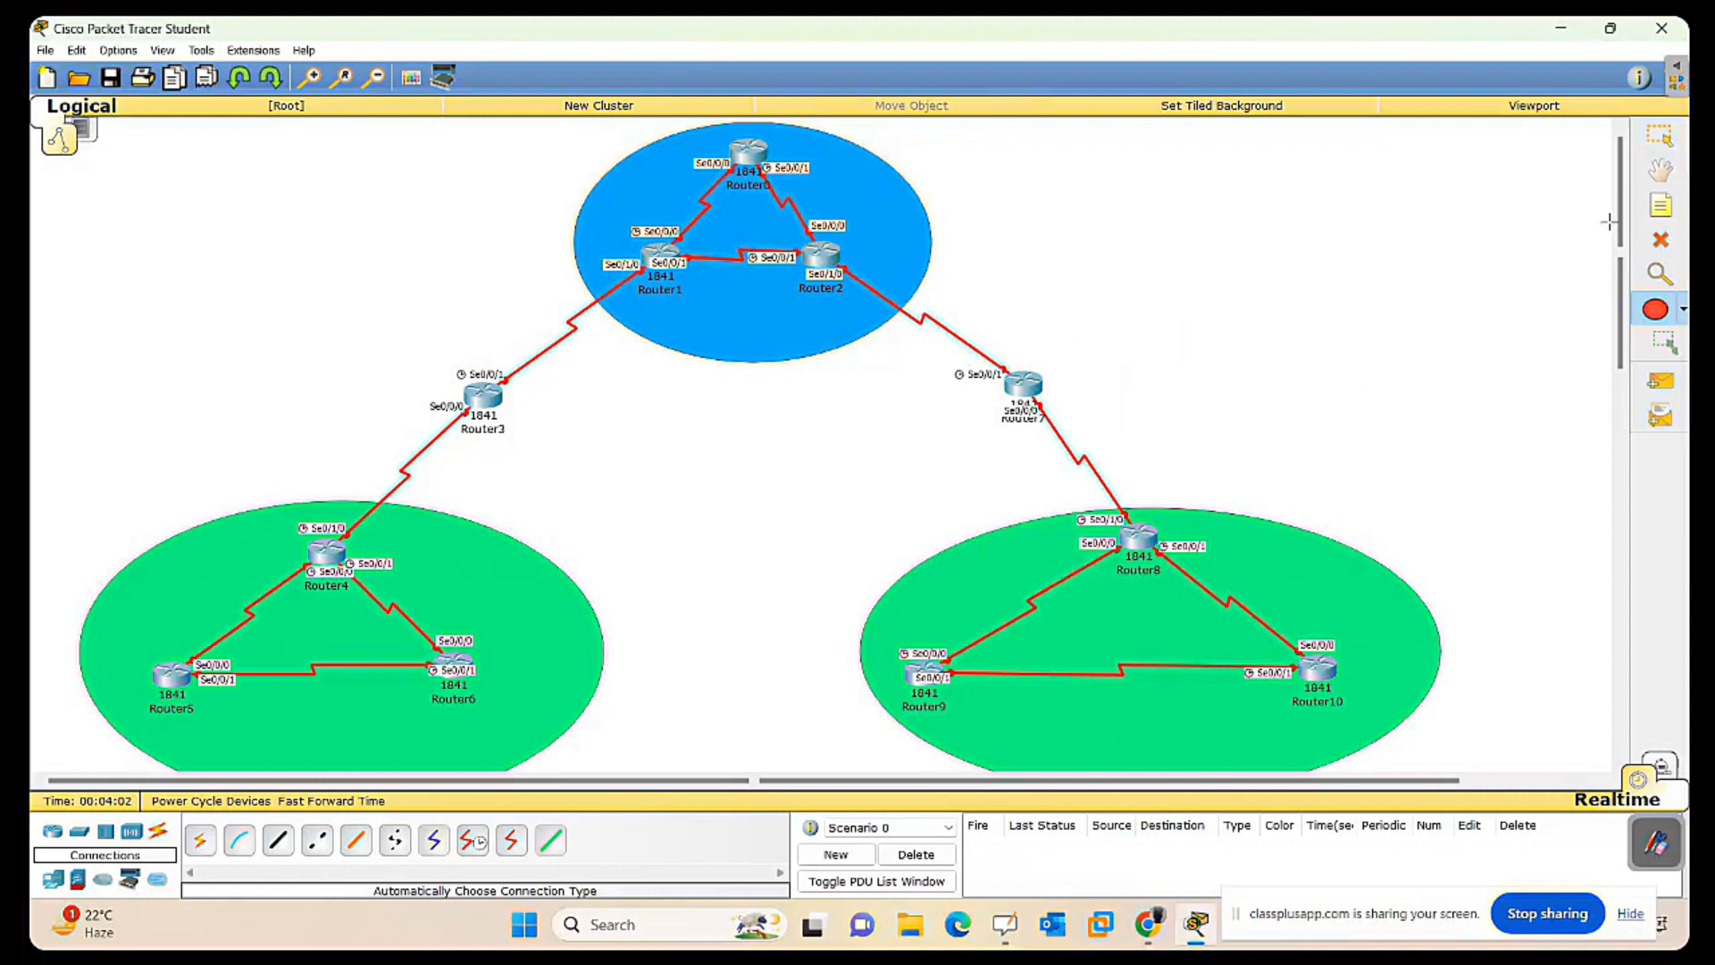
Add text notes labelling the blue ellipse Area0, the green ellipse around Router4 Area1 and the one around Router8 Area2.
left_click(1660, 206)
left_click(704, 313)
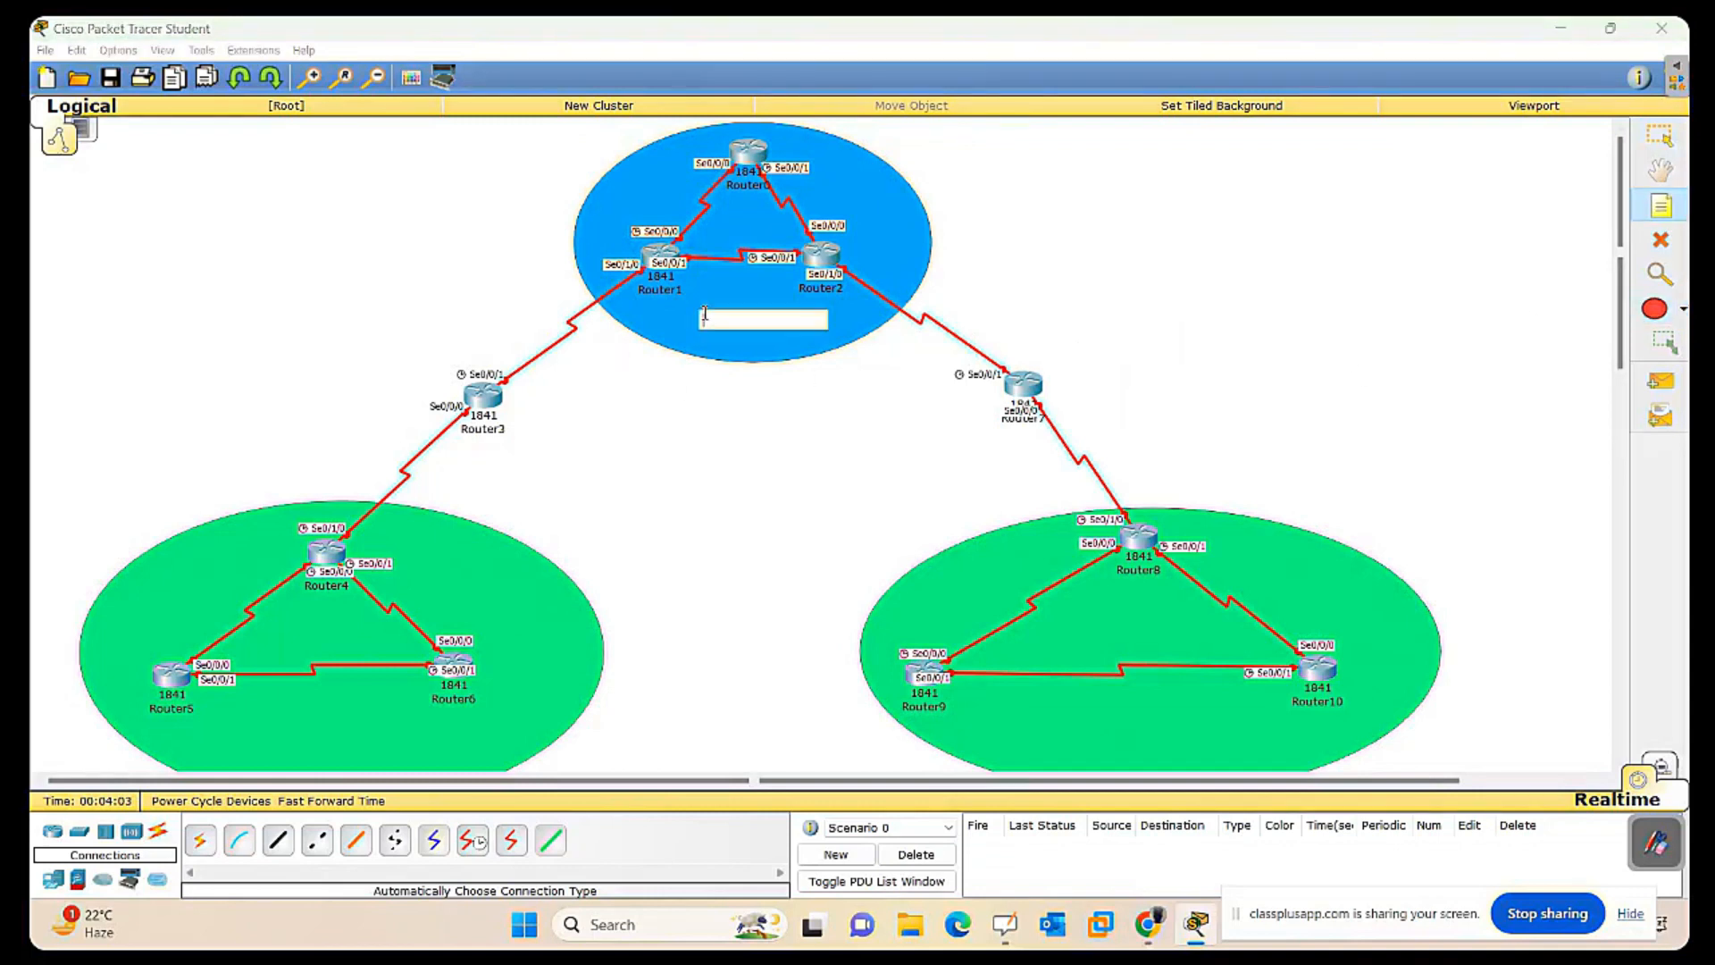
type("Area0")
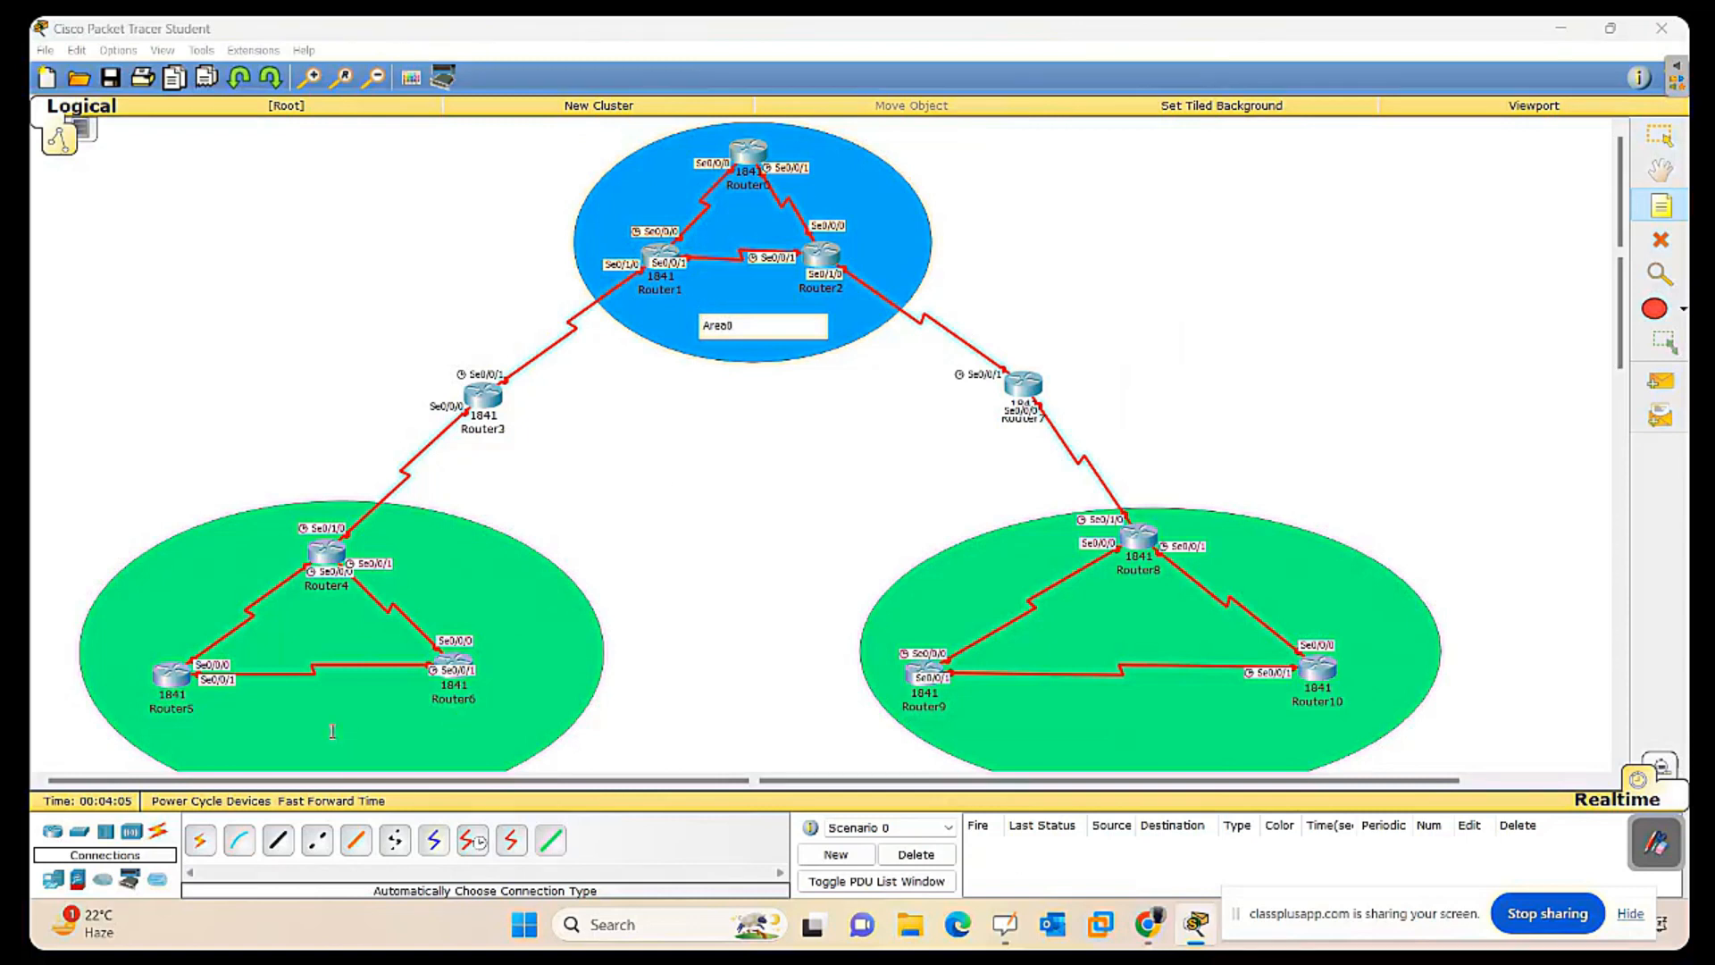
left_click(309, 731)
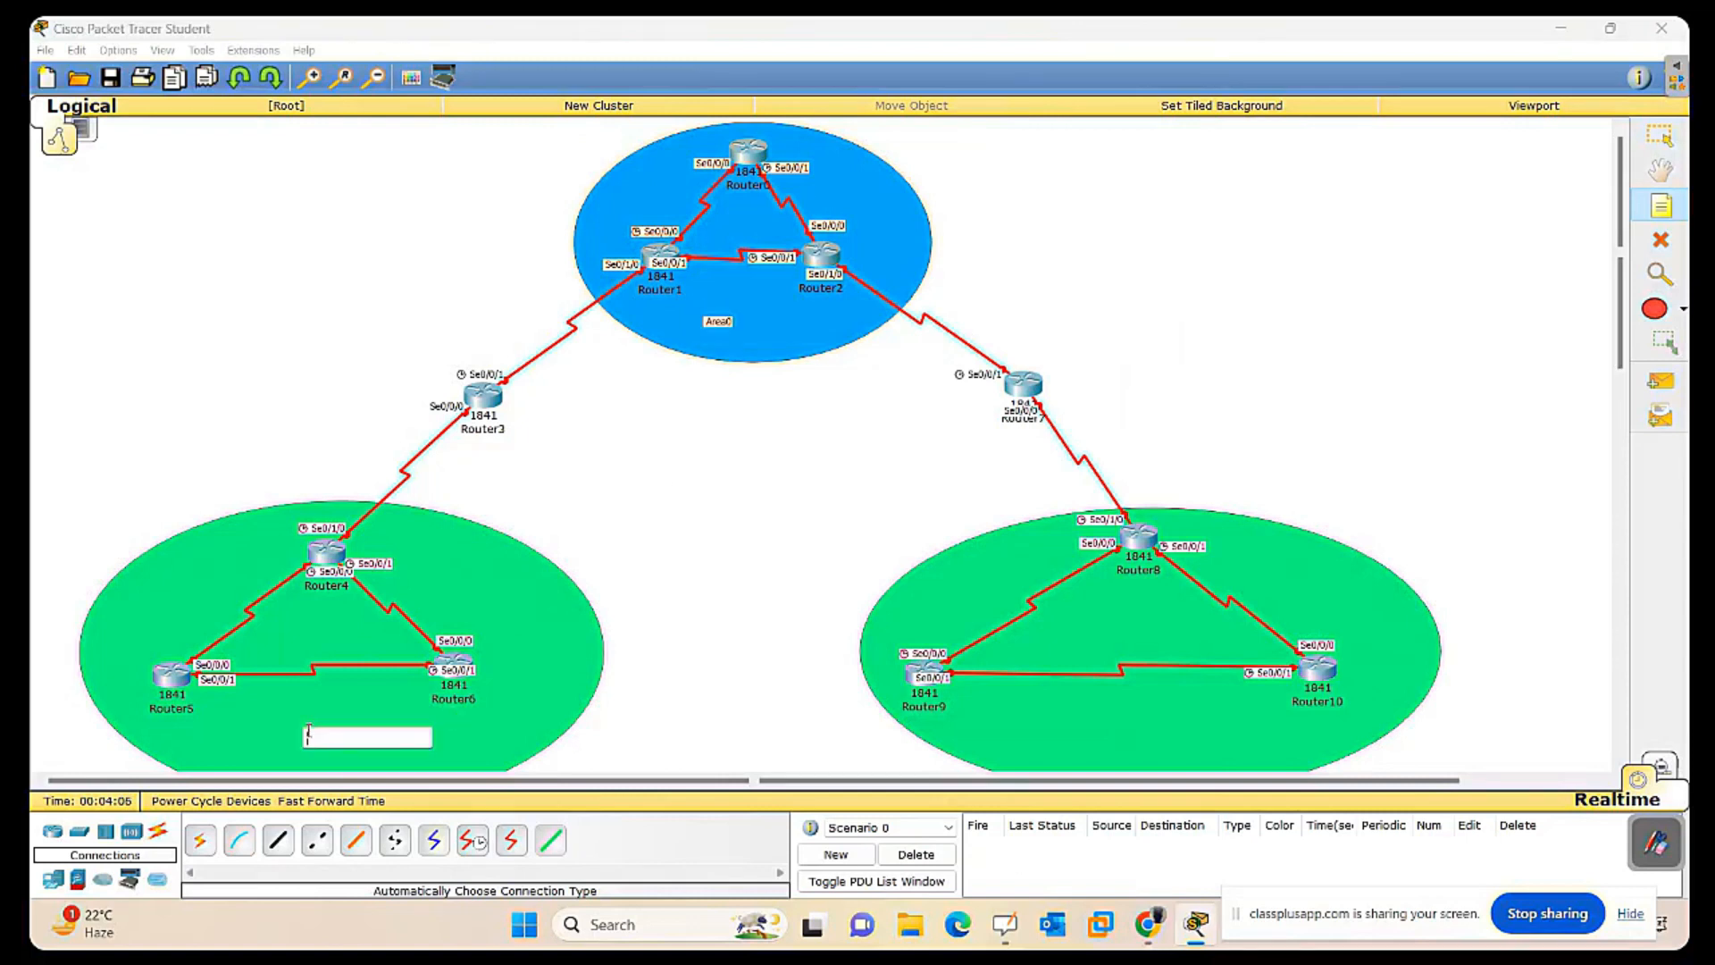
type("Area1")
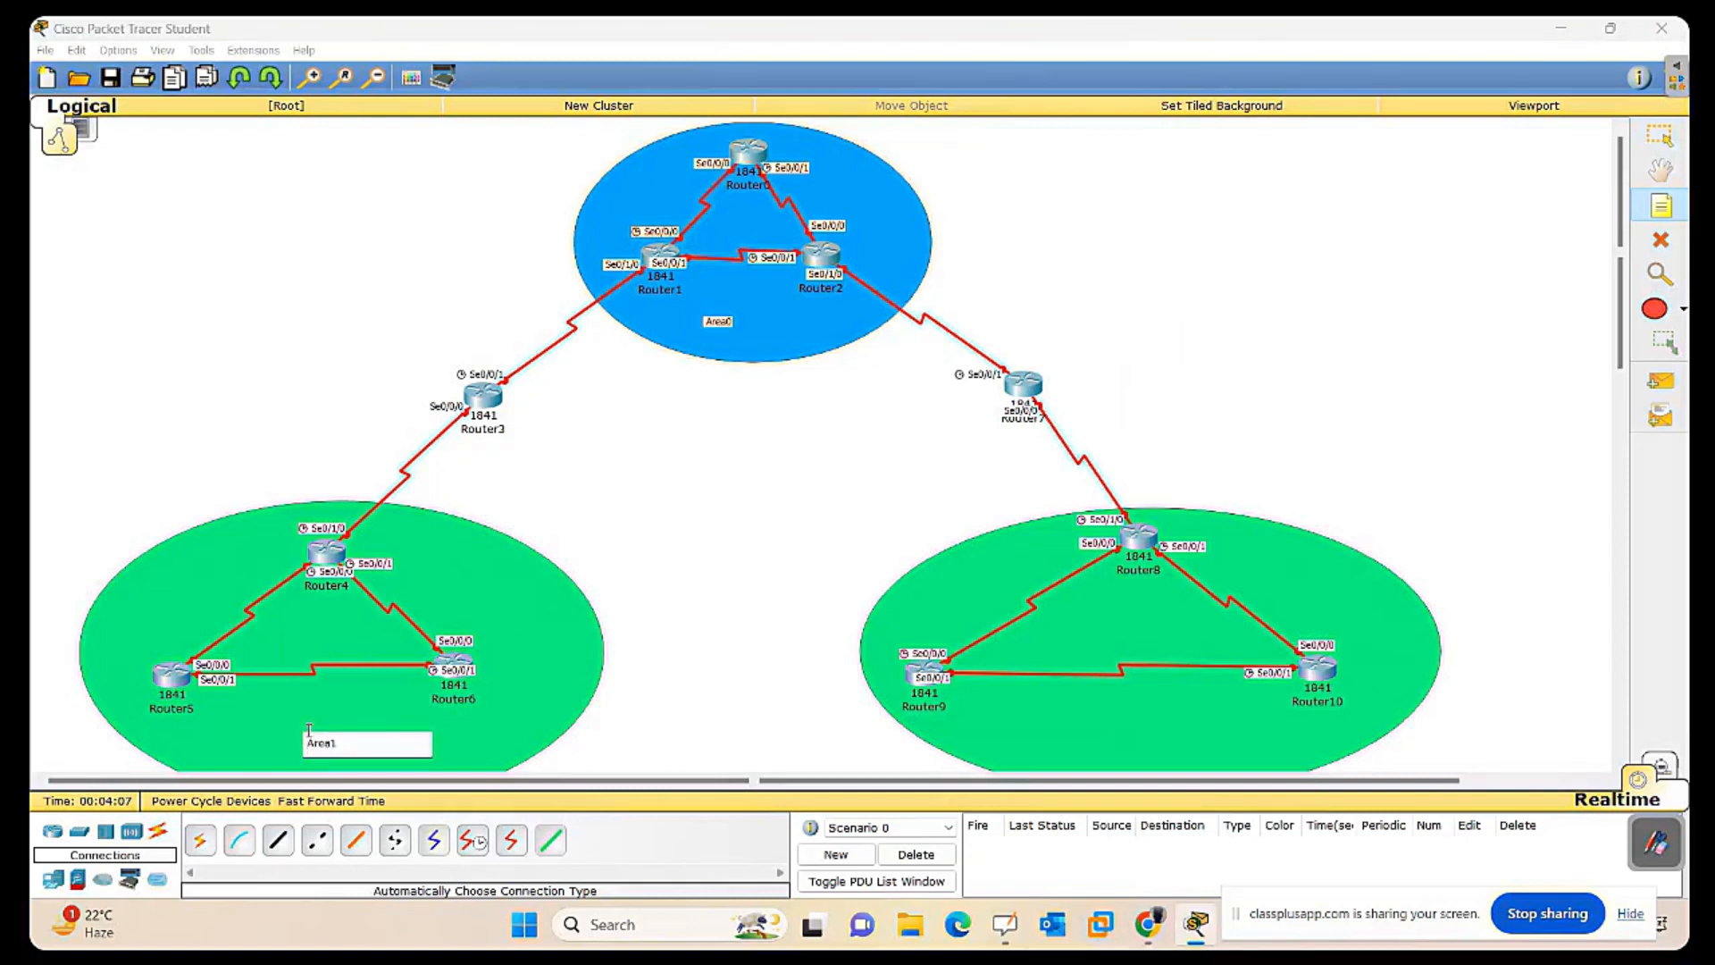
left_click(1098, 735)
type("Area2")
key("Escape")
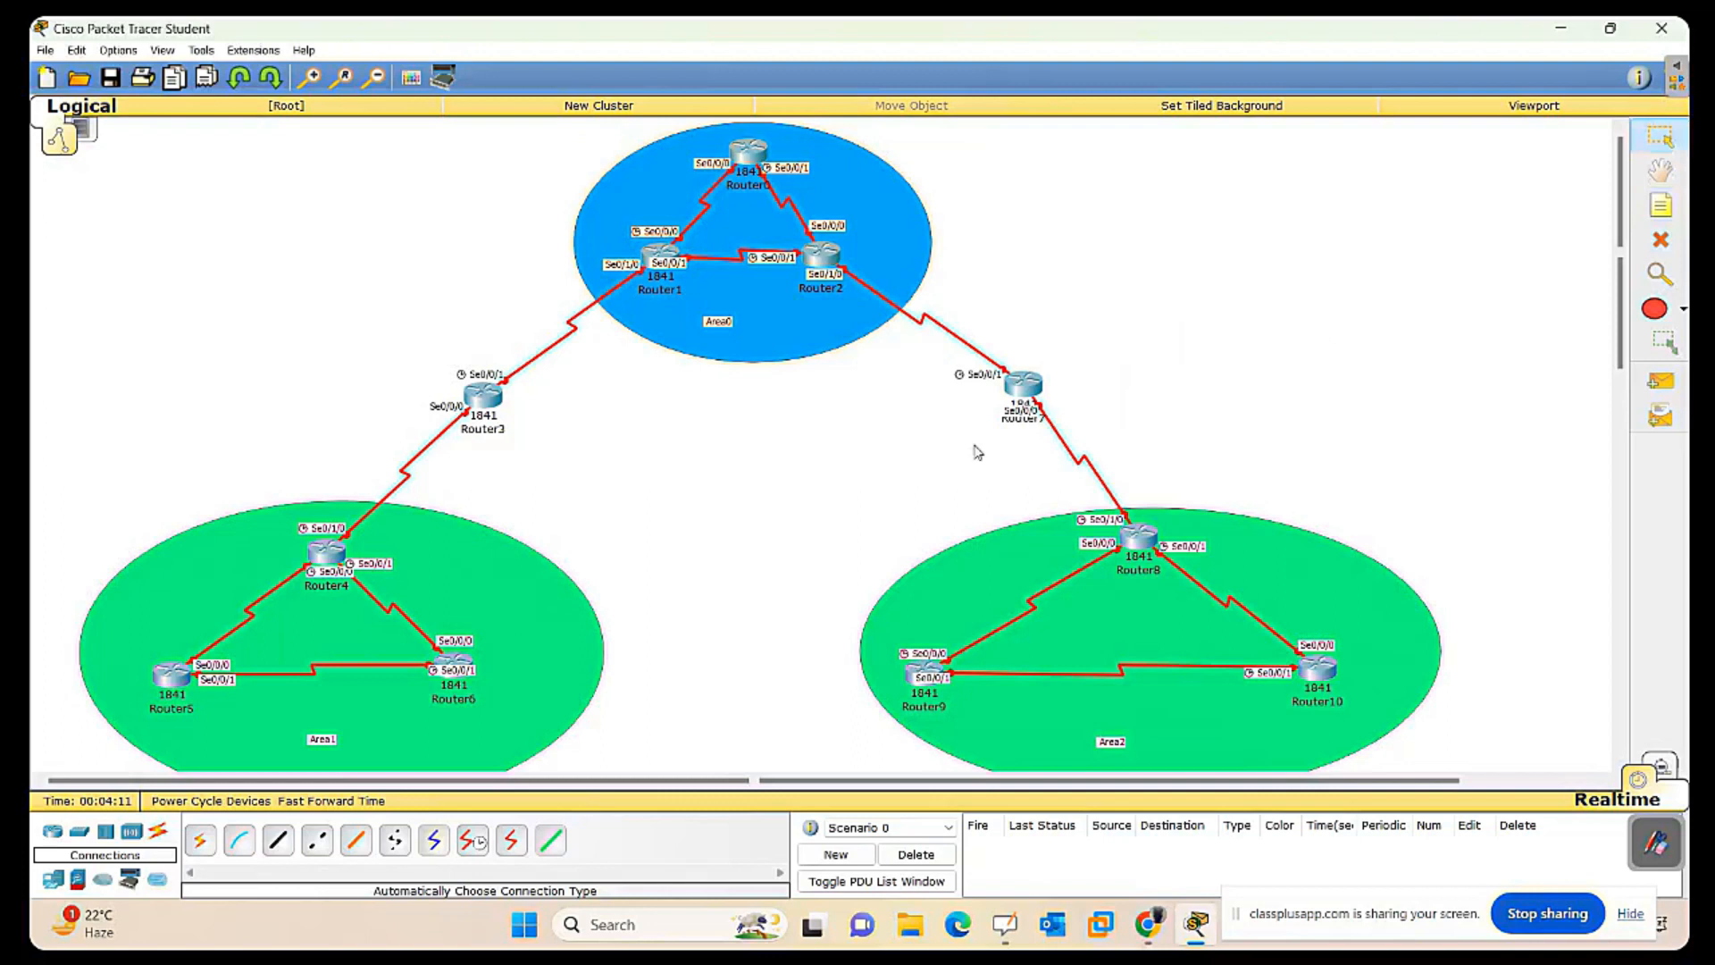
Move Router3 and Router7 farther outward and place an "ABR Router" note beside each of them.
left_click_drag(500, 388, 453, 378)
left_click_drag(1020, 393, 1069, 384)
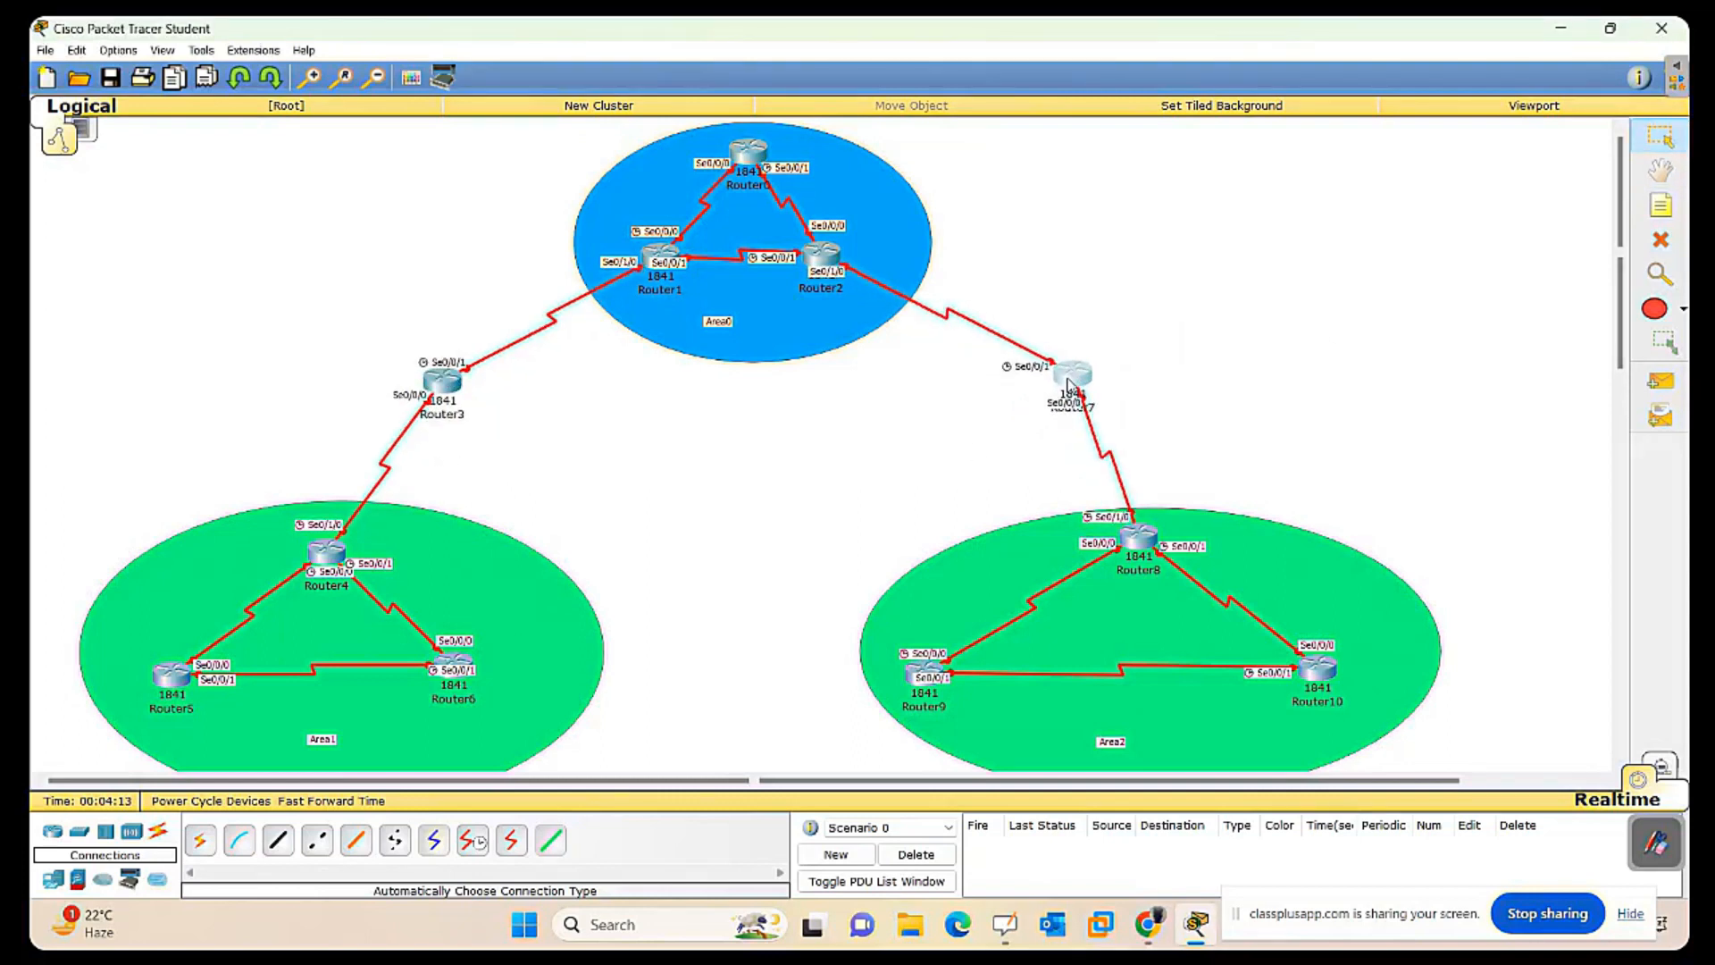
left_click(1115, 362)
type("ABR Router")
left_click(477, 393)
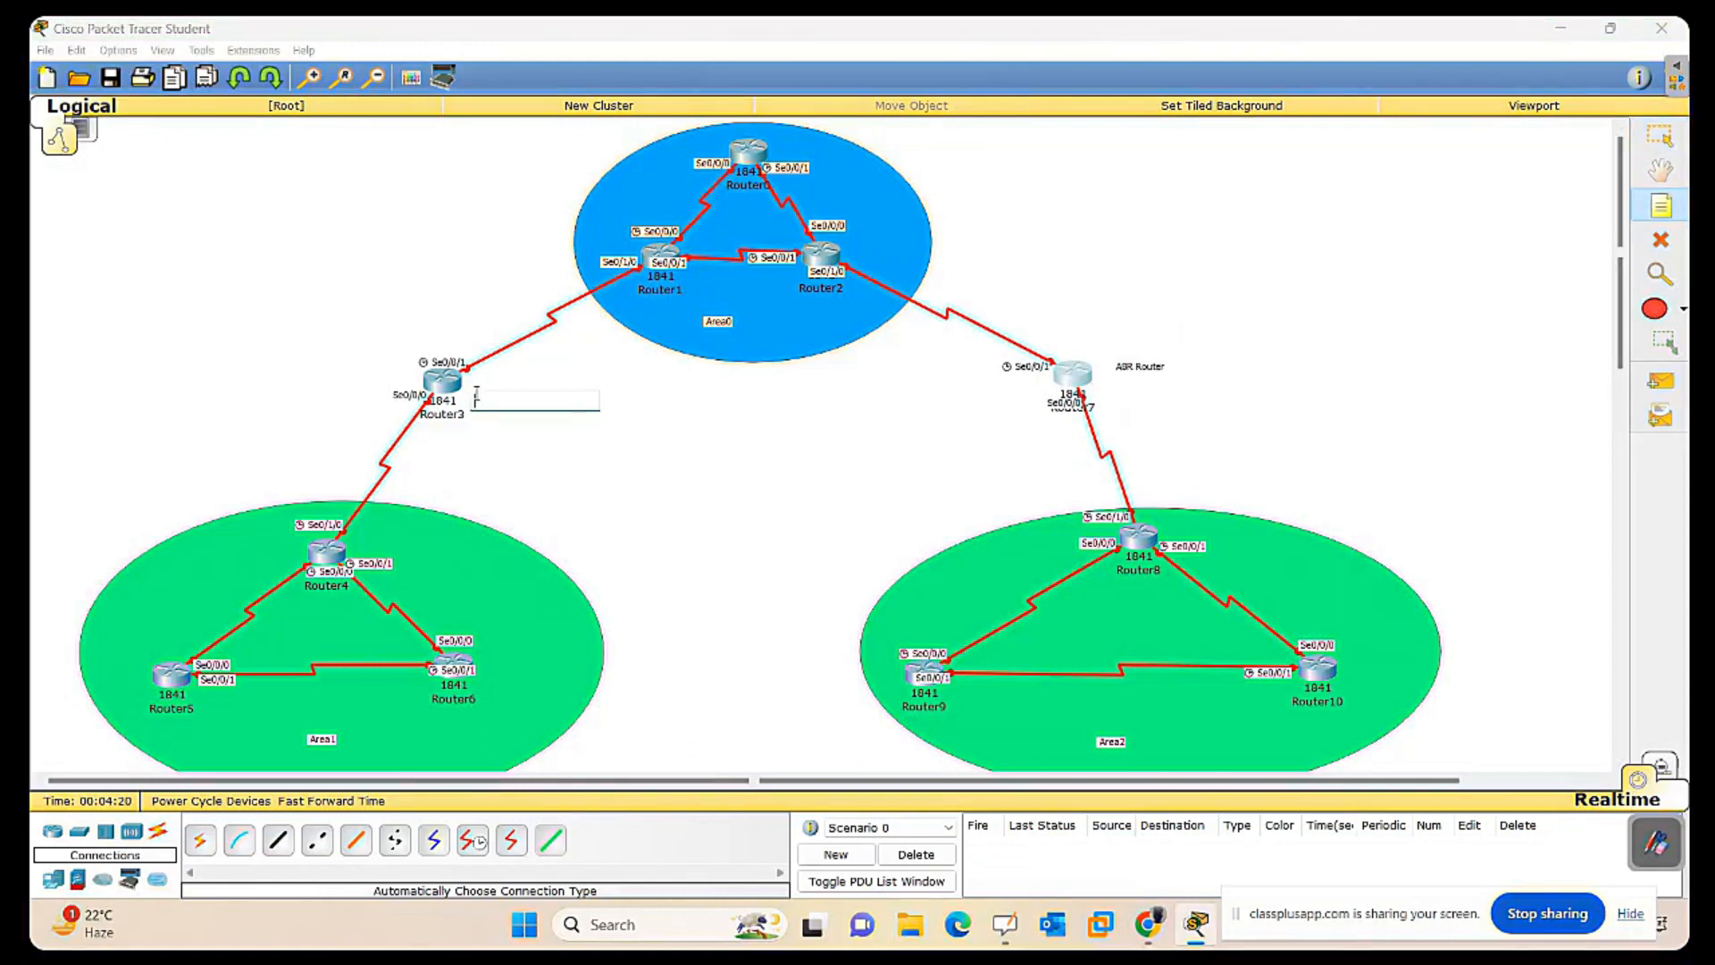
type("ABR Router")
key("Escape")
left_click_drag(446, 389, 431, 388)
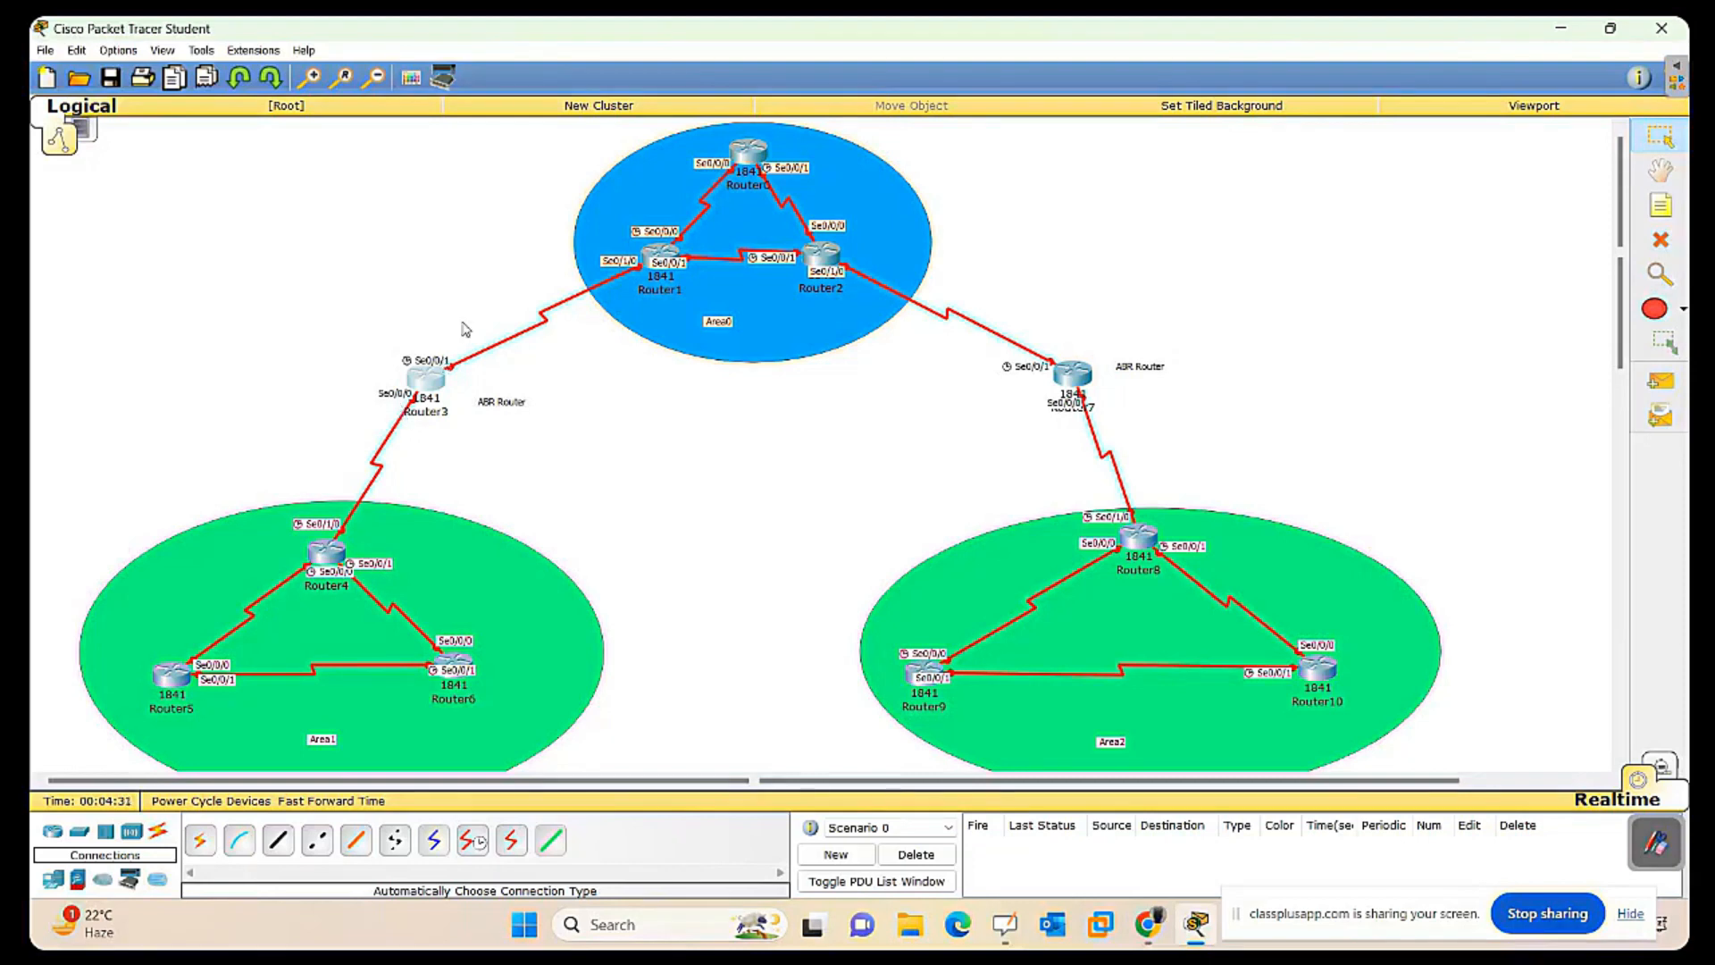
left_click_drag(489, 121, 973, 375)
left_click_drag(39, 452, 579, 788)
left_click_drag(767, 523, 1358, 770)
left_click_drag(339, 327, 670, 520)
left_click_drag(969, 359, 1170, 453)
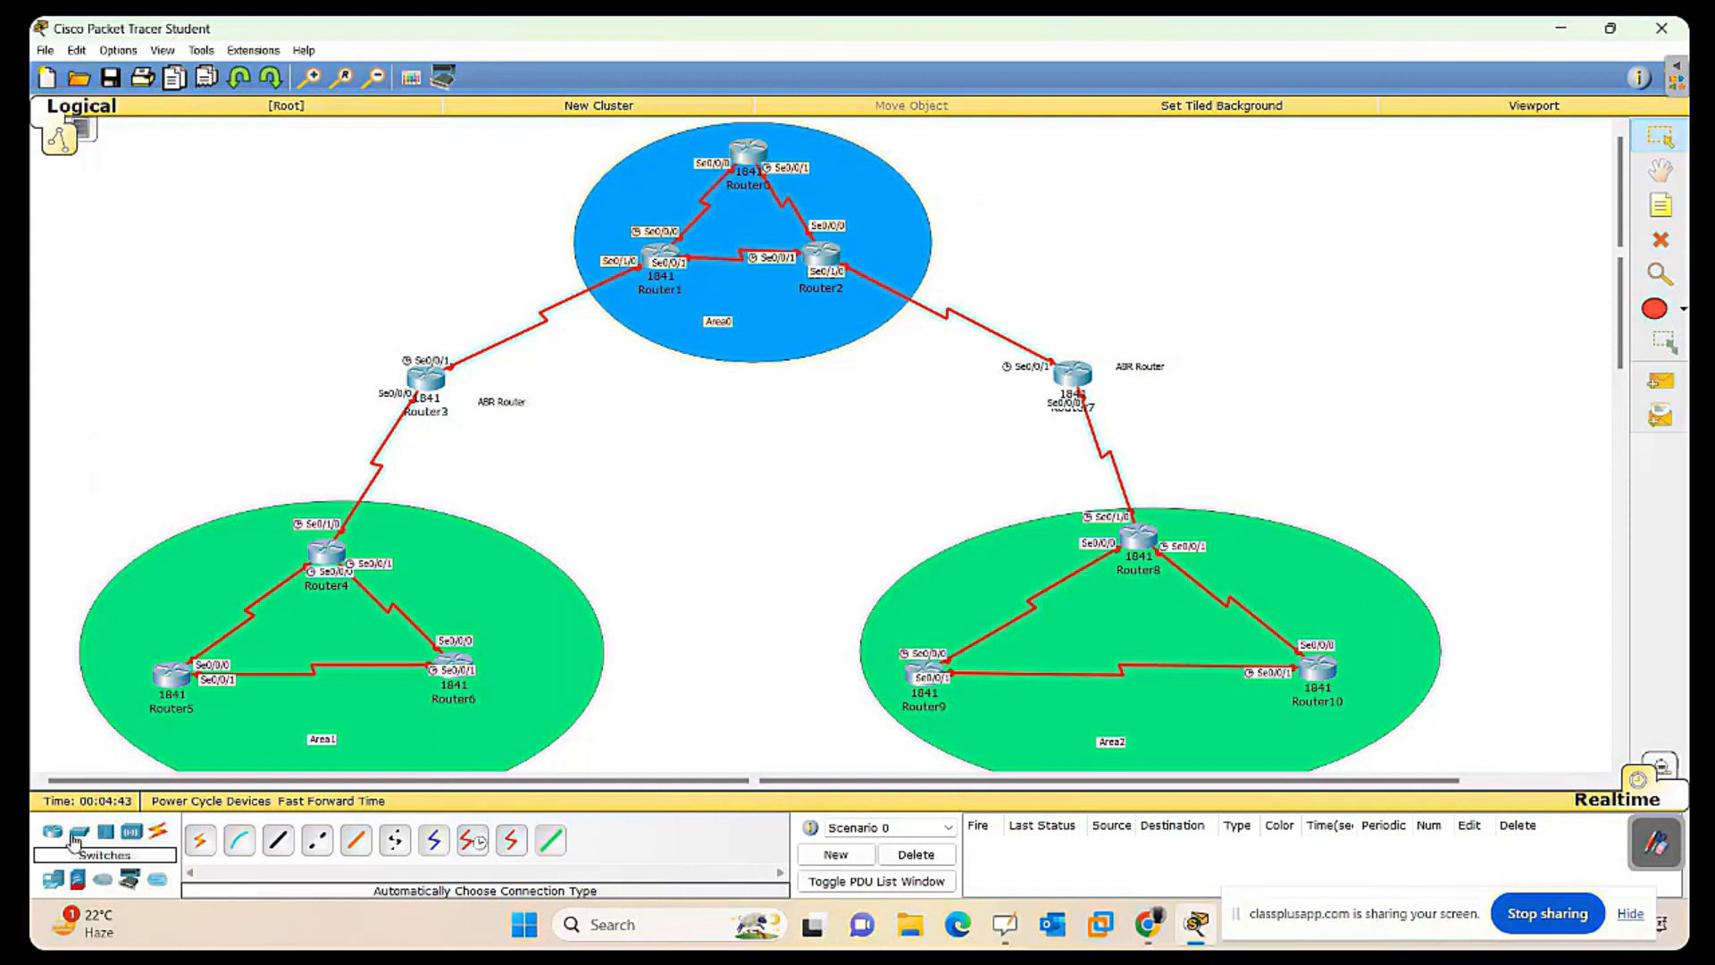
Place three 2950-24 switches, one each near Router0, Router6 and Router10.
left_click(79, 832)
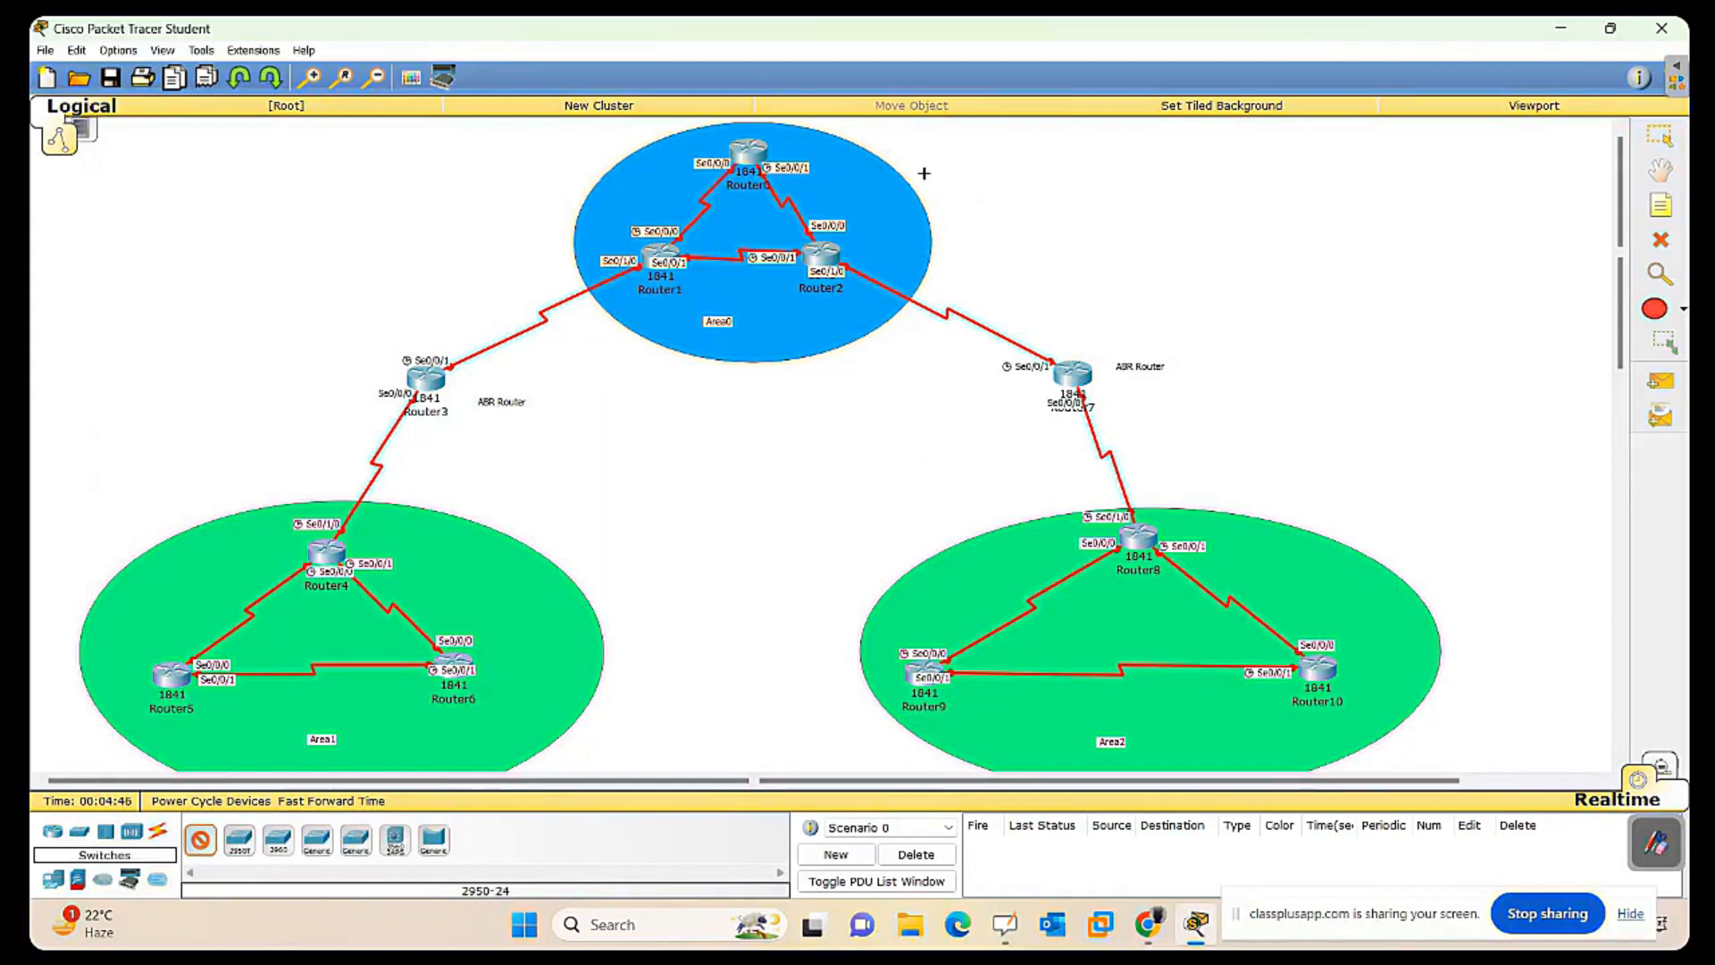
left_click(952, 157)
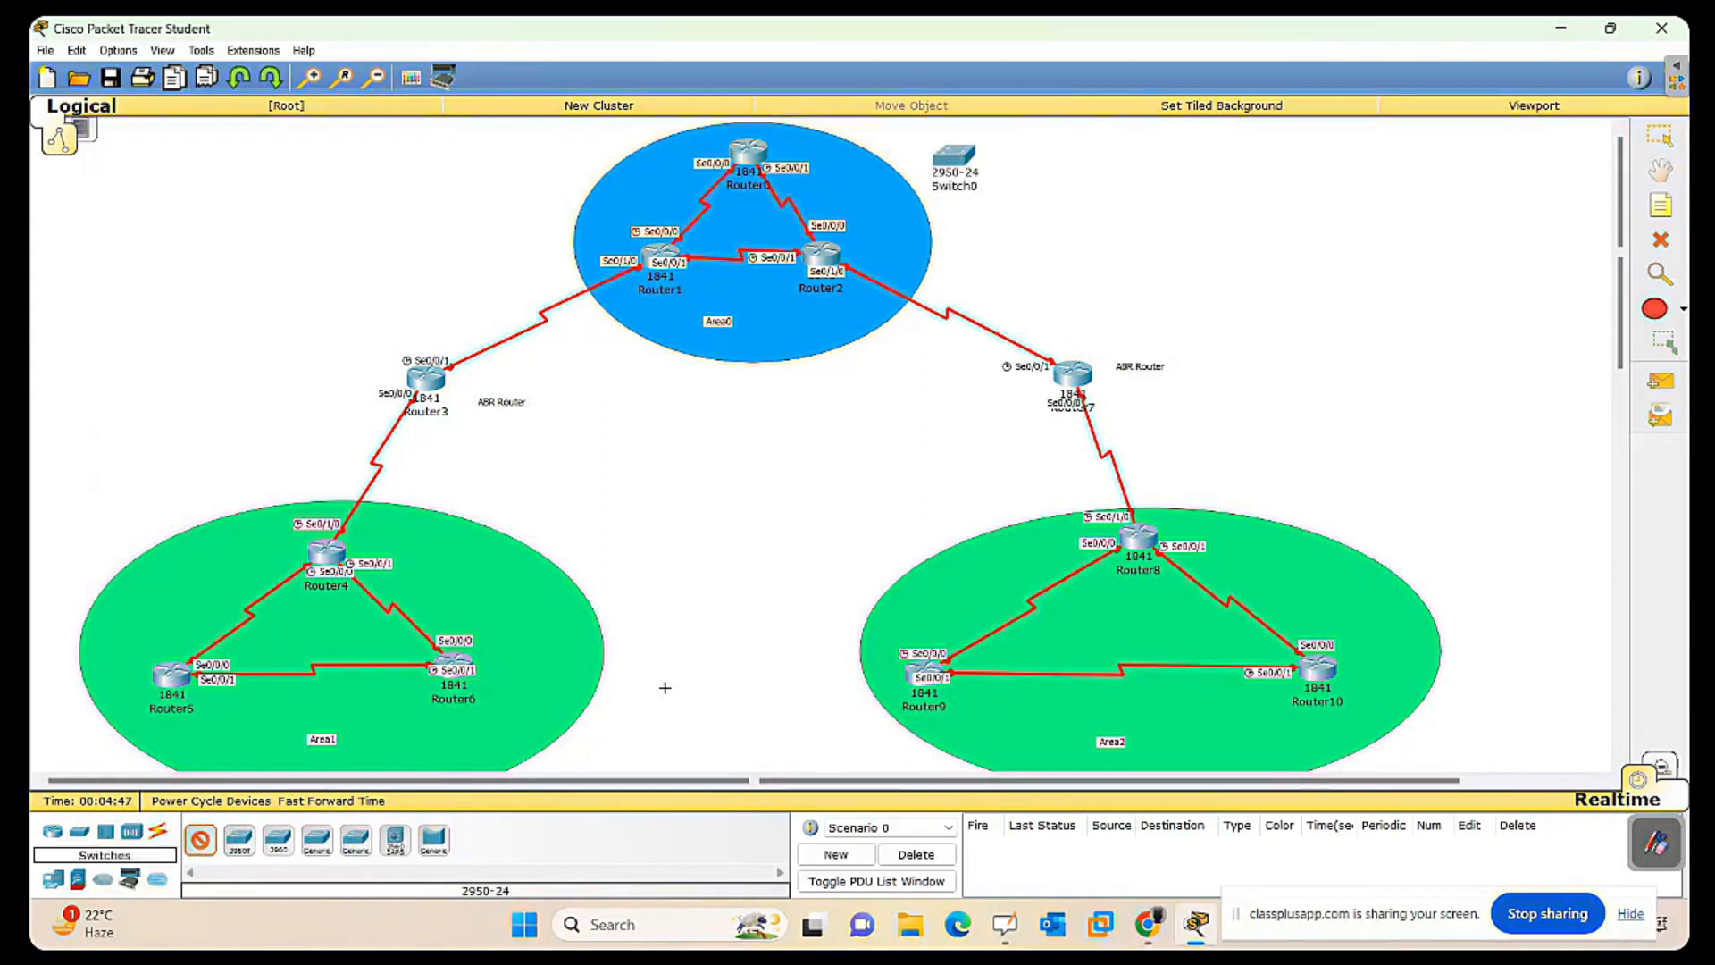
left_click(521, 731)
left_click(1415, 697)
Connect Router6 to Switch1, Router10 to Switch2 and Router0 to Switch0 using the automatically chosen connection type.
left_click(1660, 136)
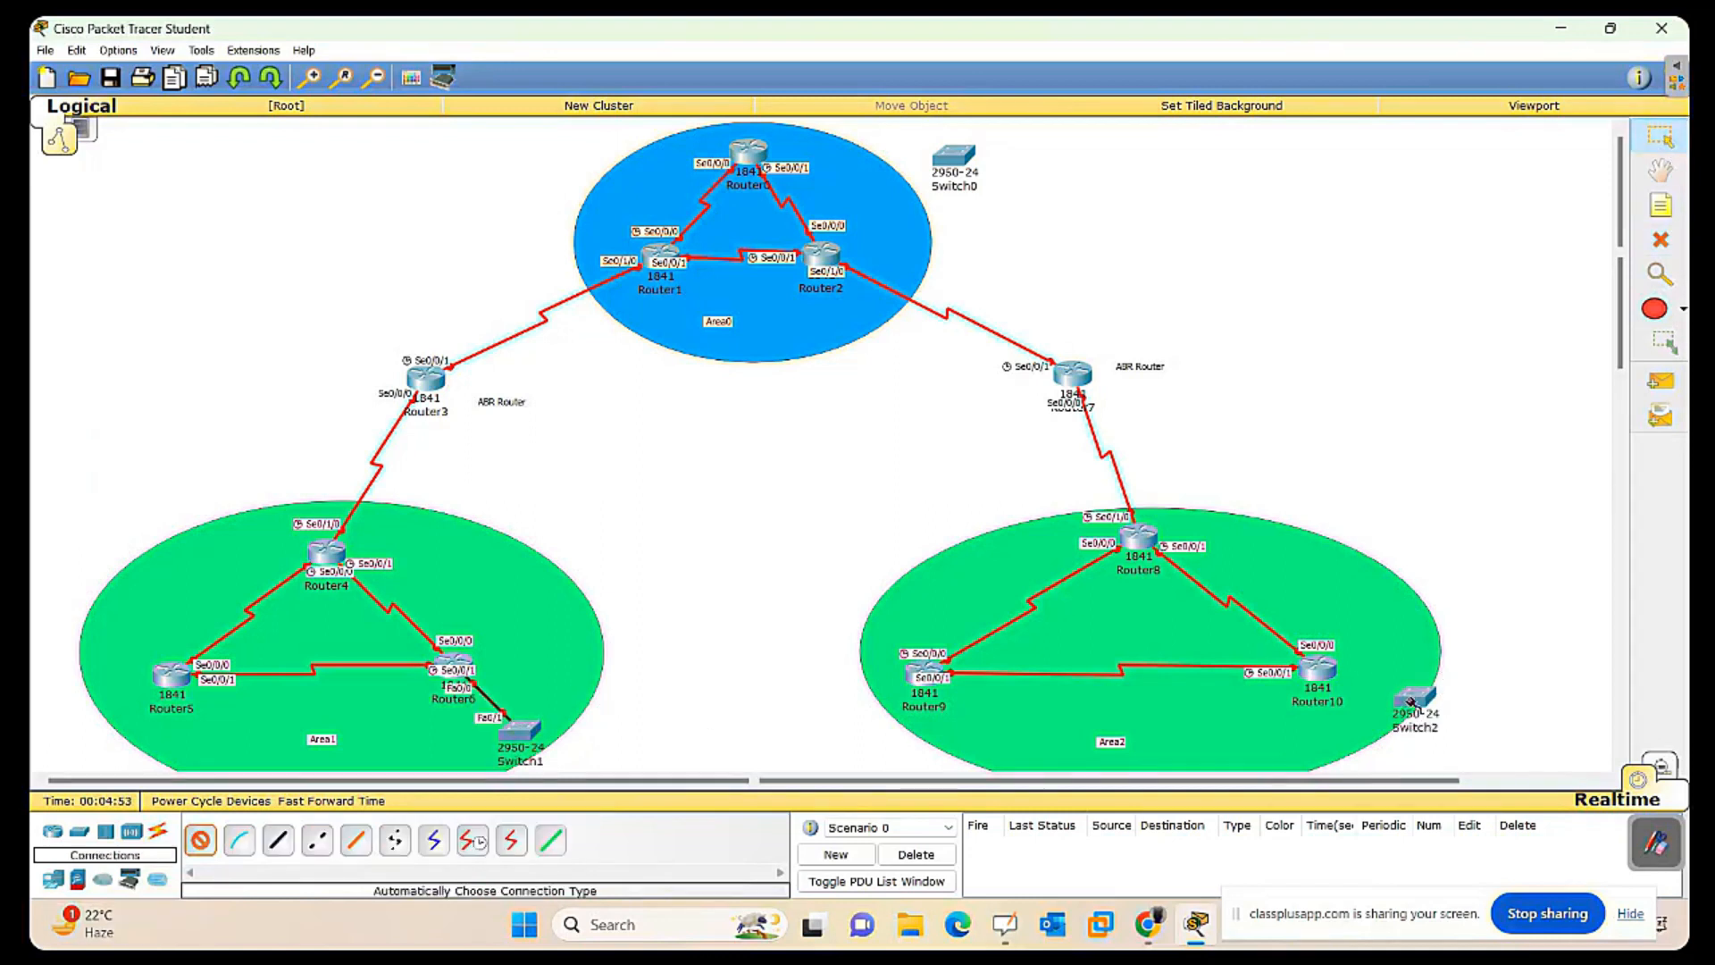
left_click(1412, 701)
left_click(1319, 670)
left_click(954, 156)
left_click(749, 152)
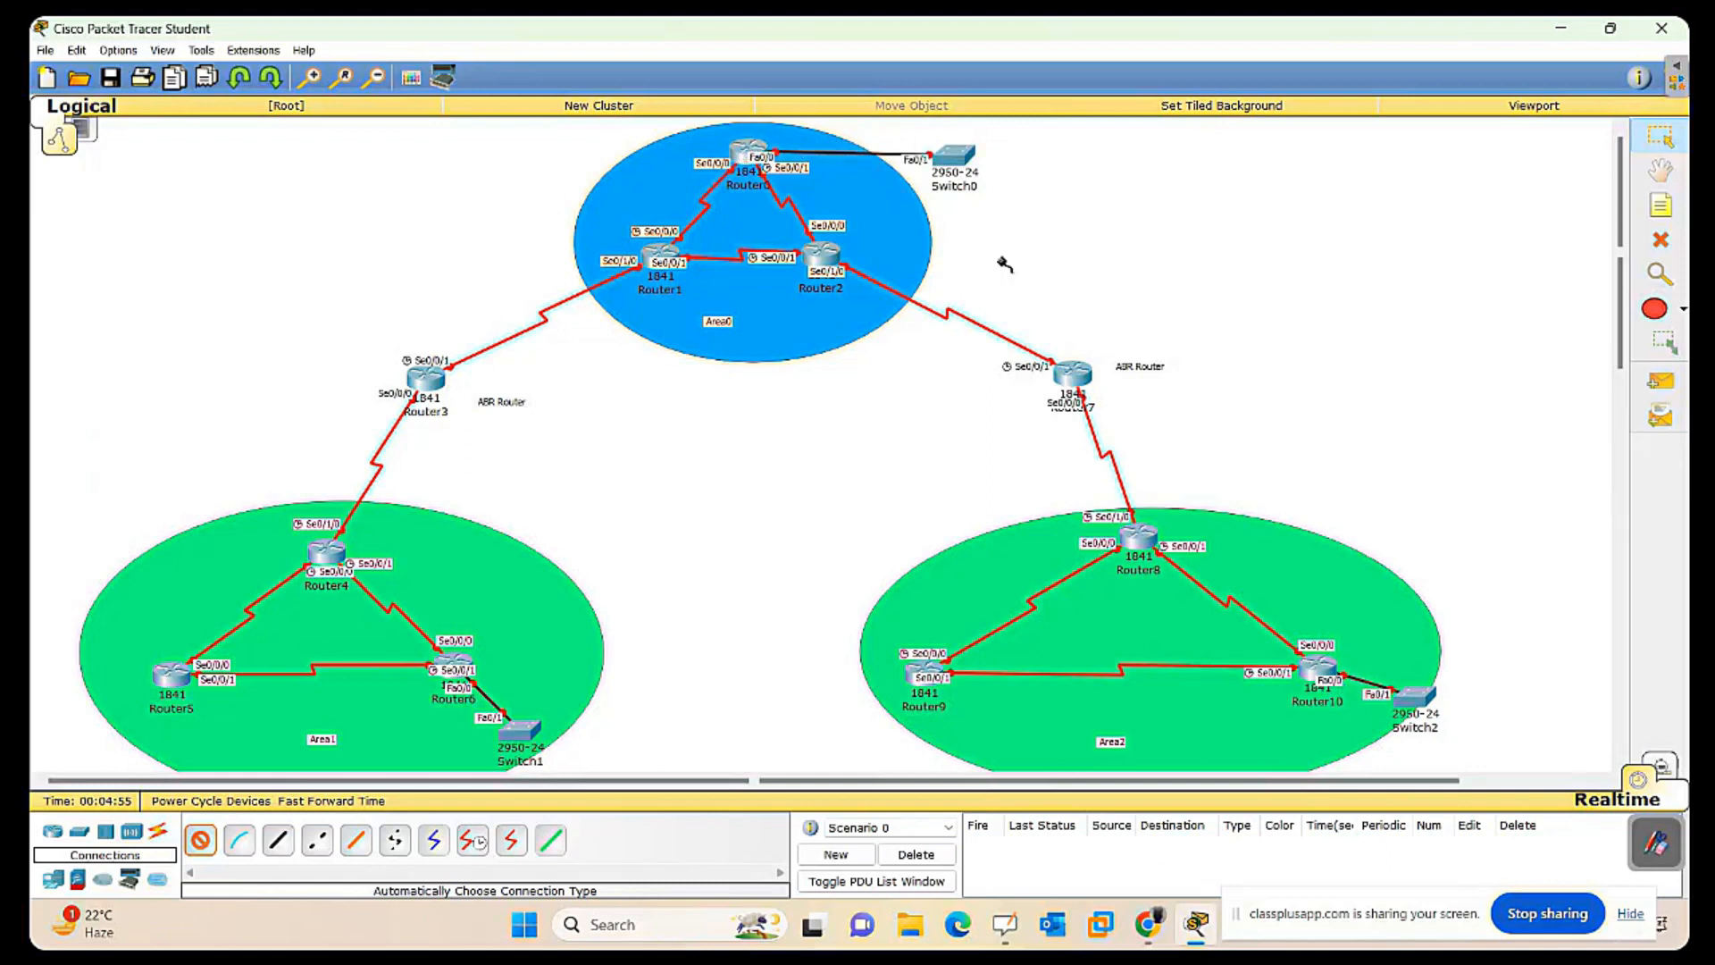
left_click(200, 839)
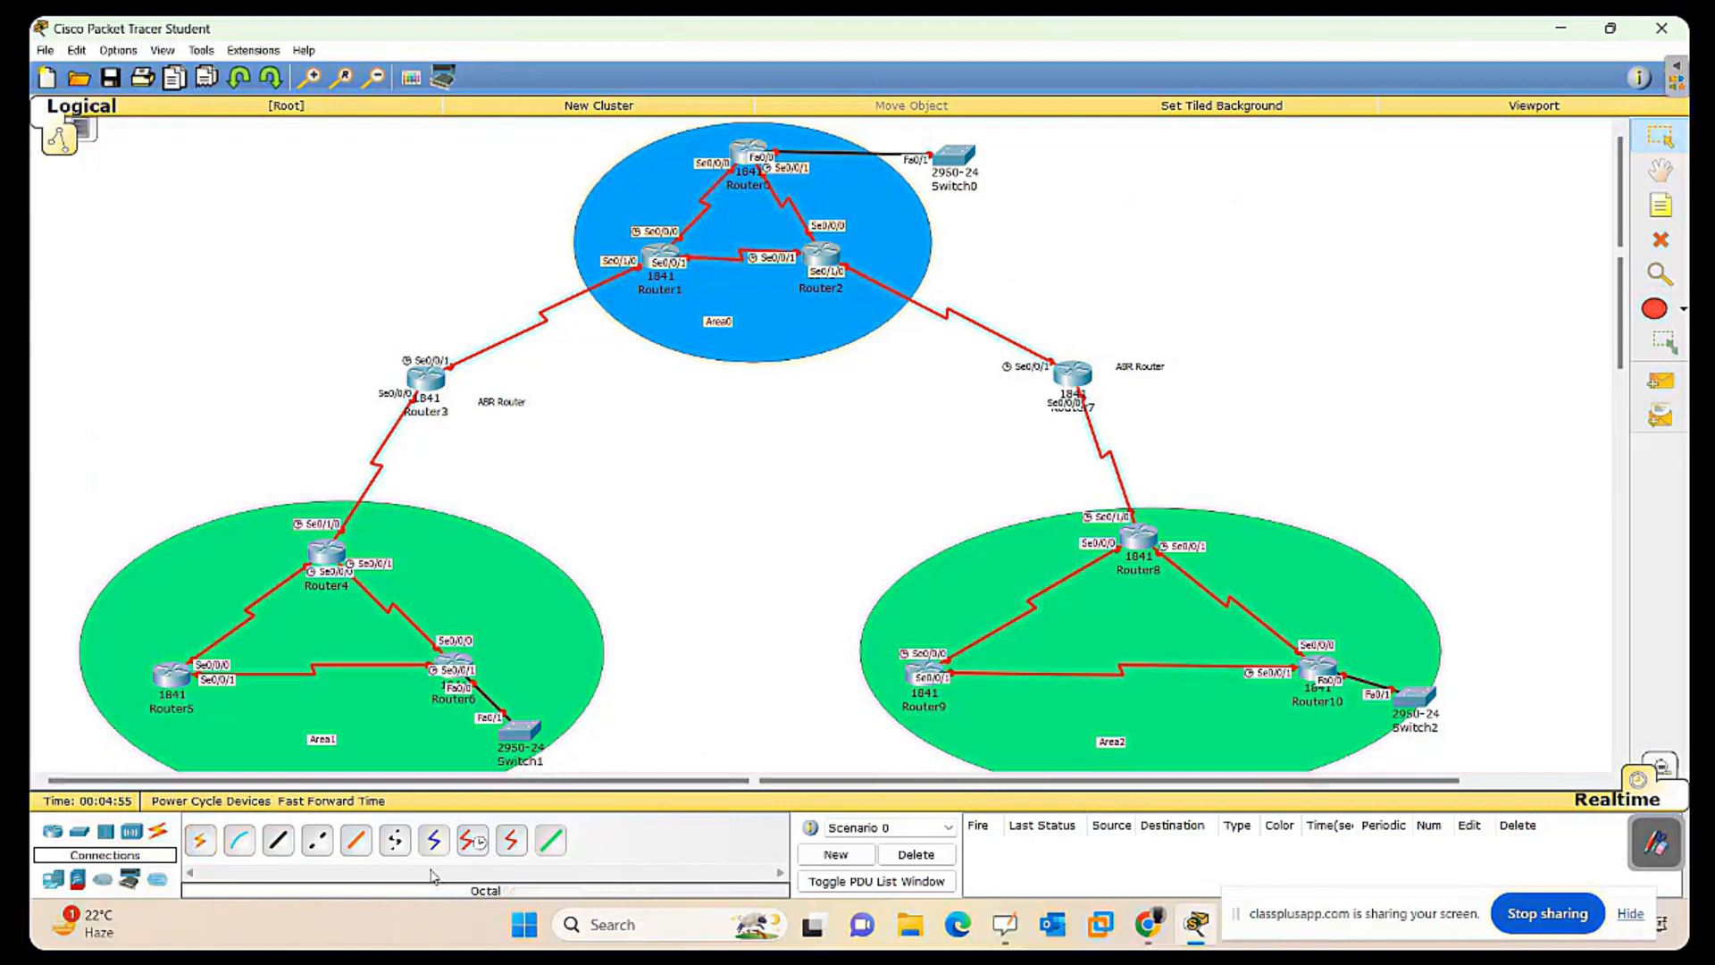
Place two PC-PT end devices beside each of the three switches and space out the pair near Switch1.
left_click(52, 879)
left_click(200, 840, "ctrl")
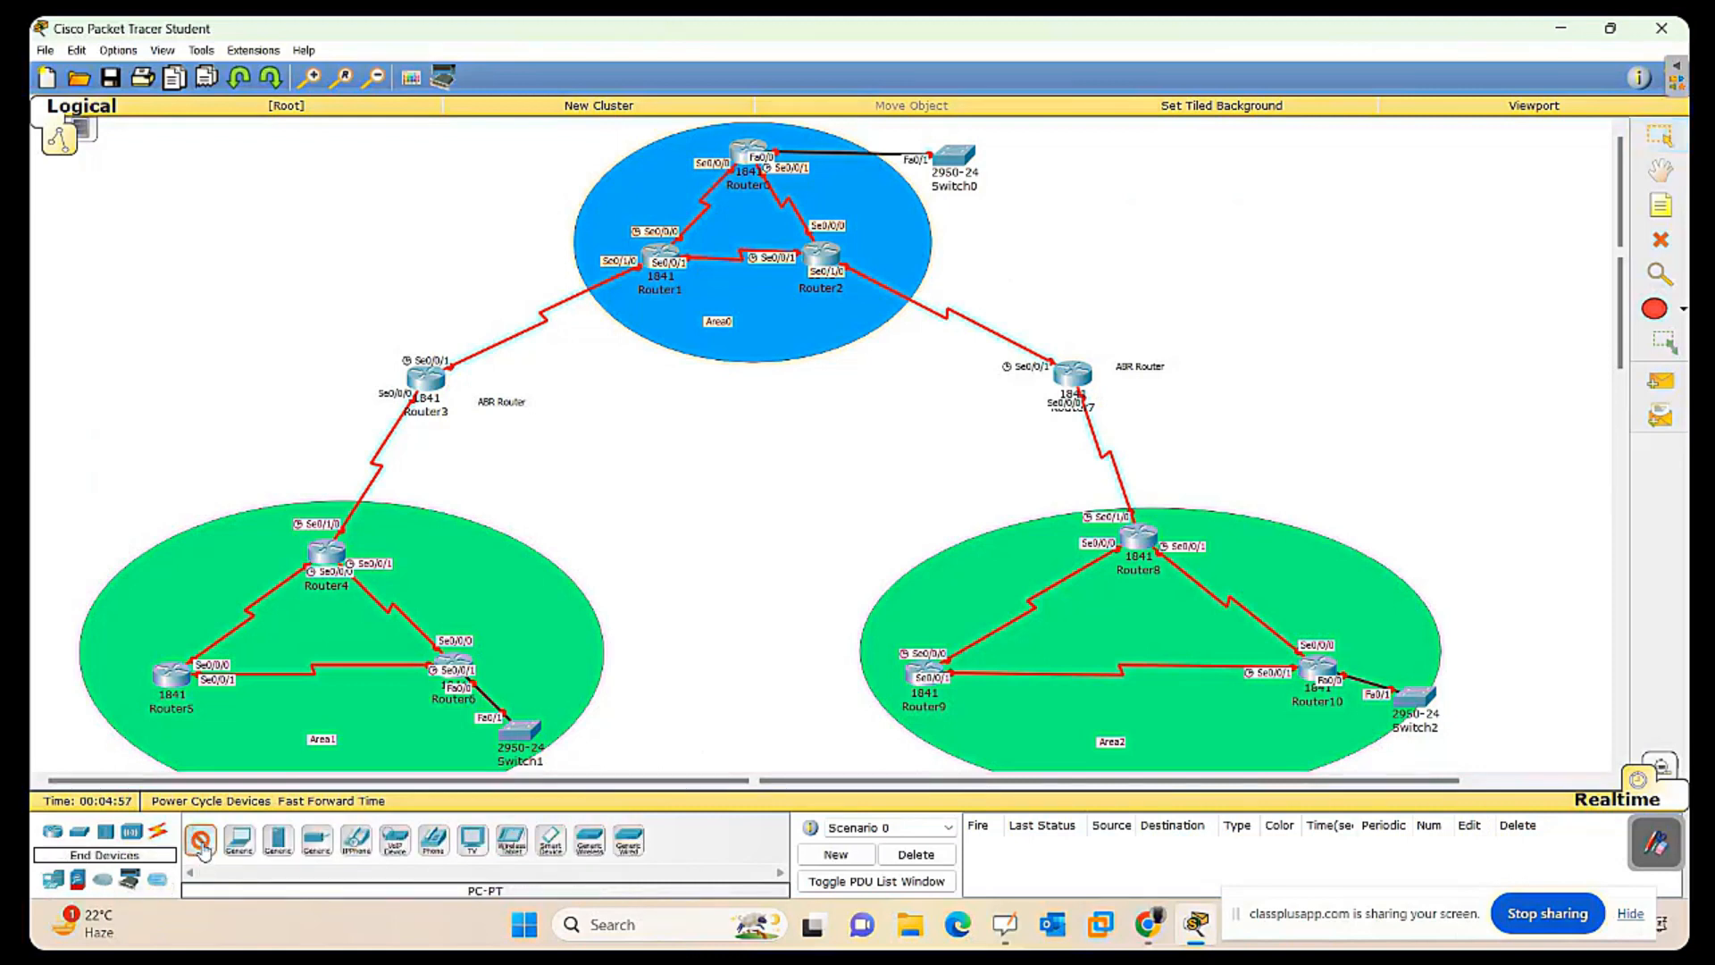
left_click(601, 749)
left_click(647, 749)
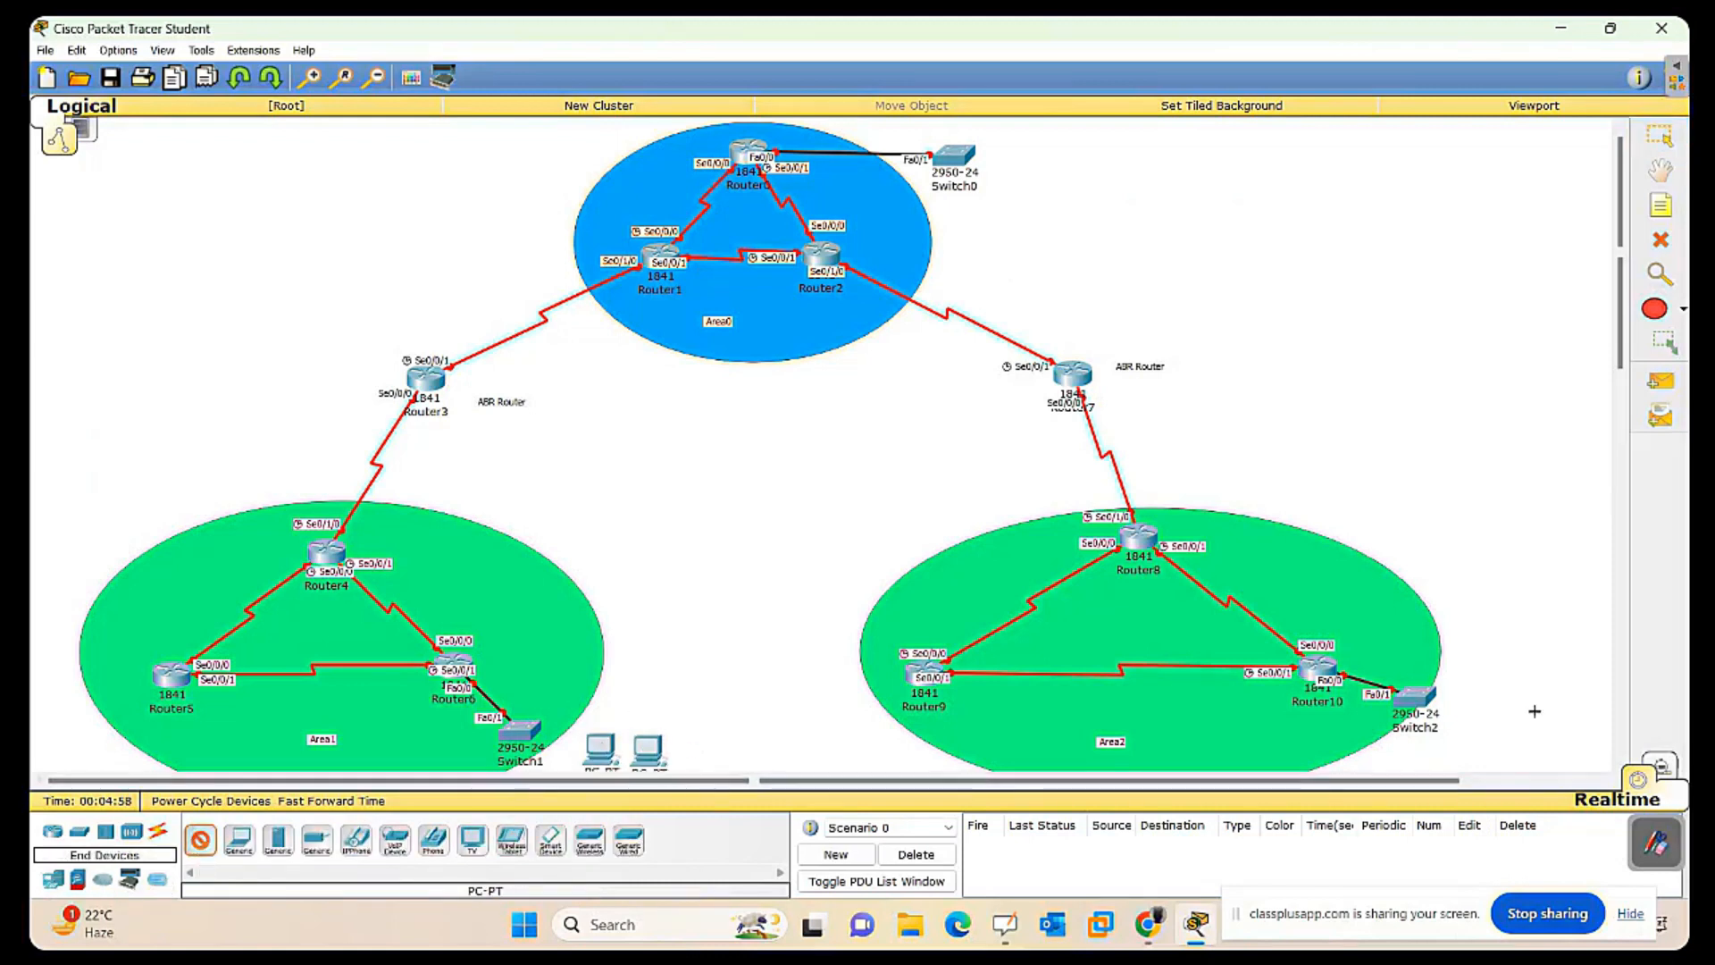
left_click(1499, 738)
left_click(1537, 723)
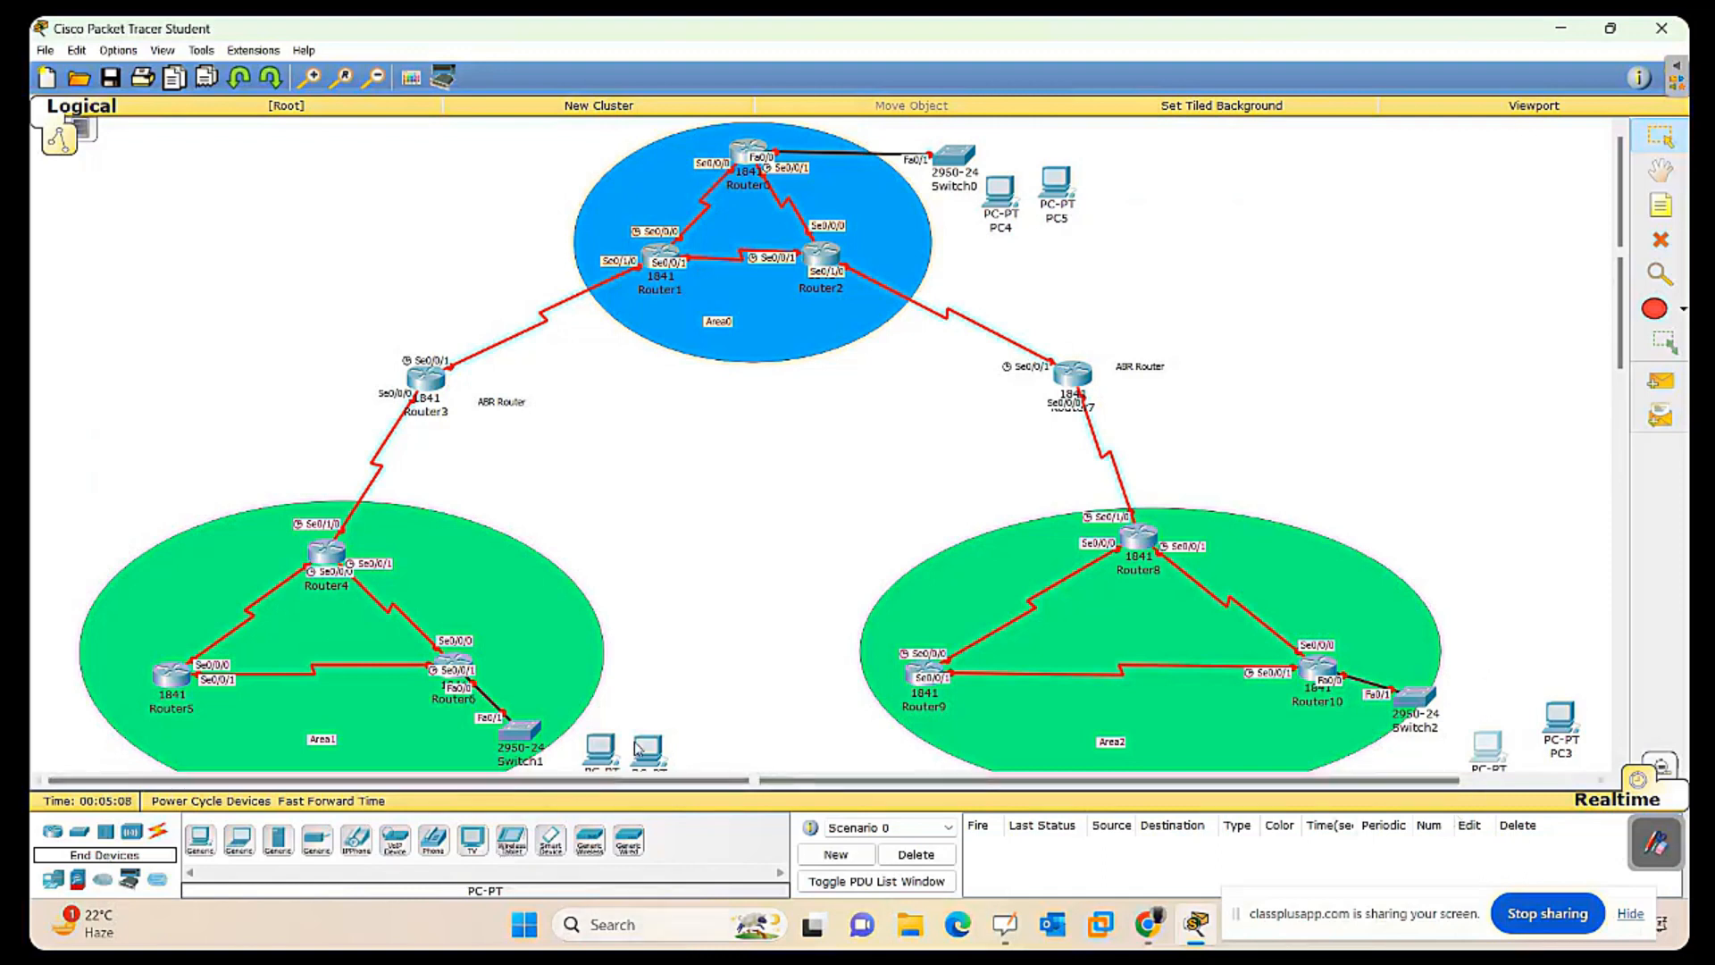
left_click_drag(637, 747, 592, 766)
Cable each pair of PCs to its nearby switch with automatic connections, and move Router1 and Router2 farther apart.
left_click(159, 833)
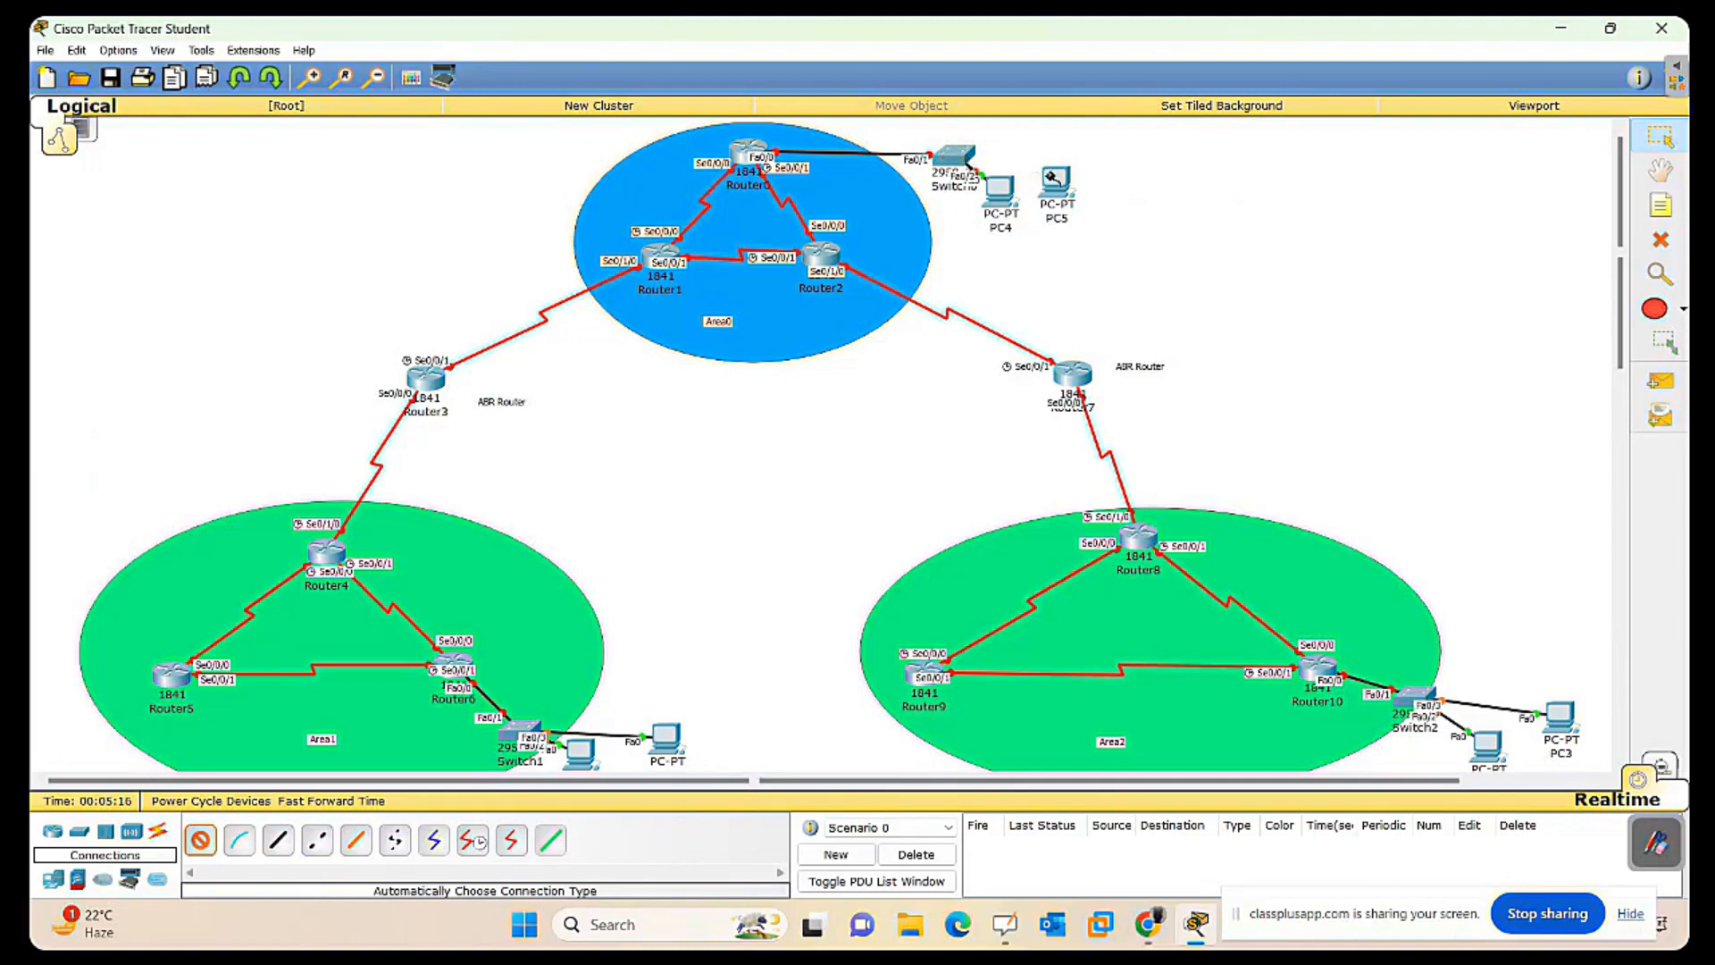
left_click(1054, 179)
left_click(963, 155)
left_click(1660, 135)
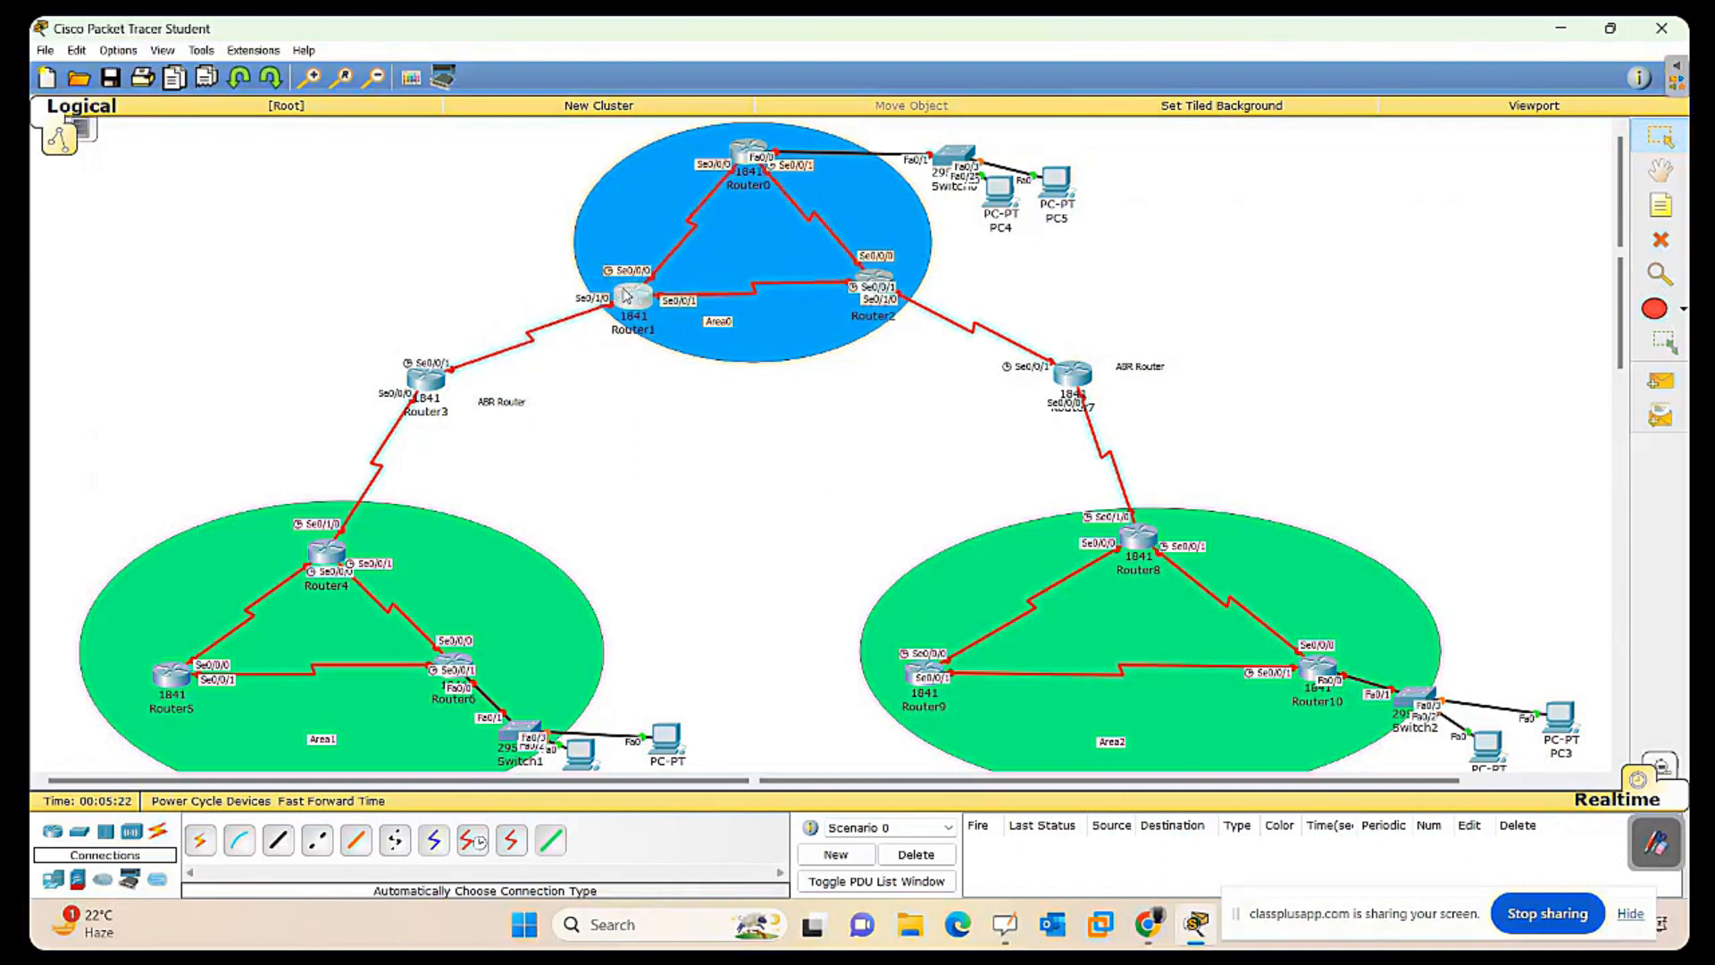
Label the Area0 links with address notes: 10.0.0.1 for Router0–Router1, 11.0.0.2 for Router0–Router2 and 13.0.0.1 for Router1–Router2.
left_click(1660, 205)
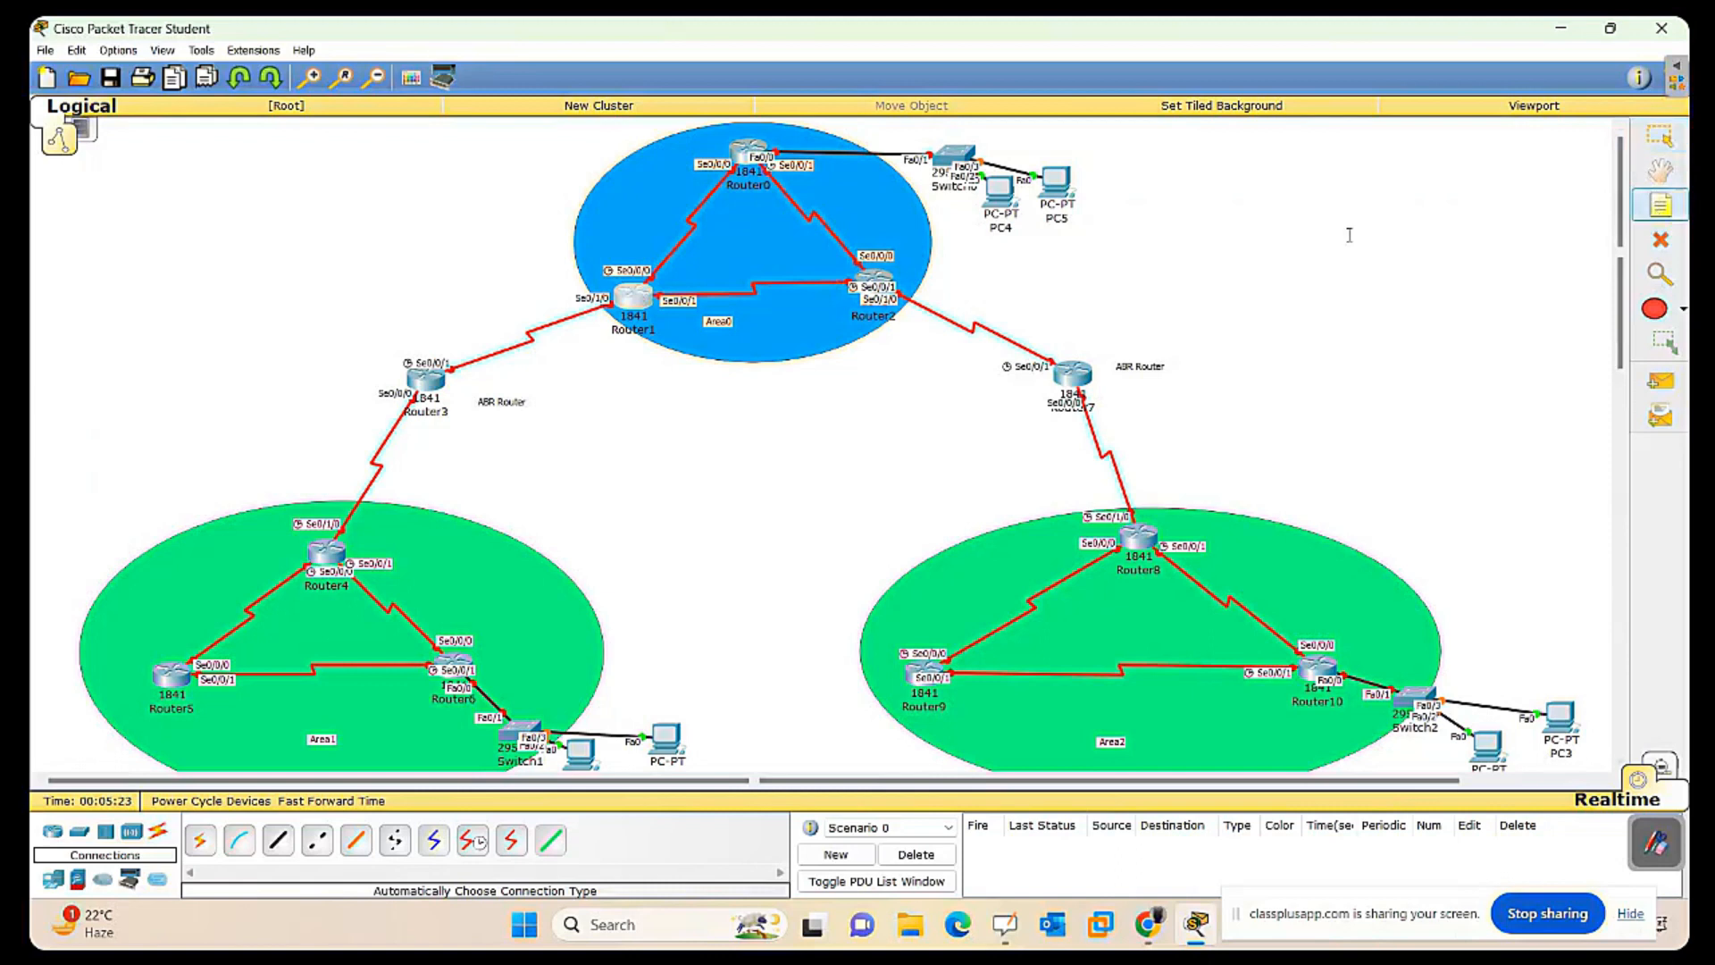
left_click(658, 227)
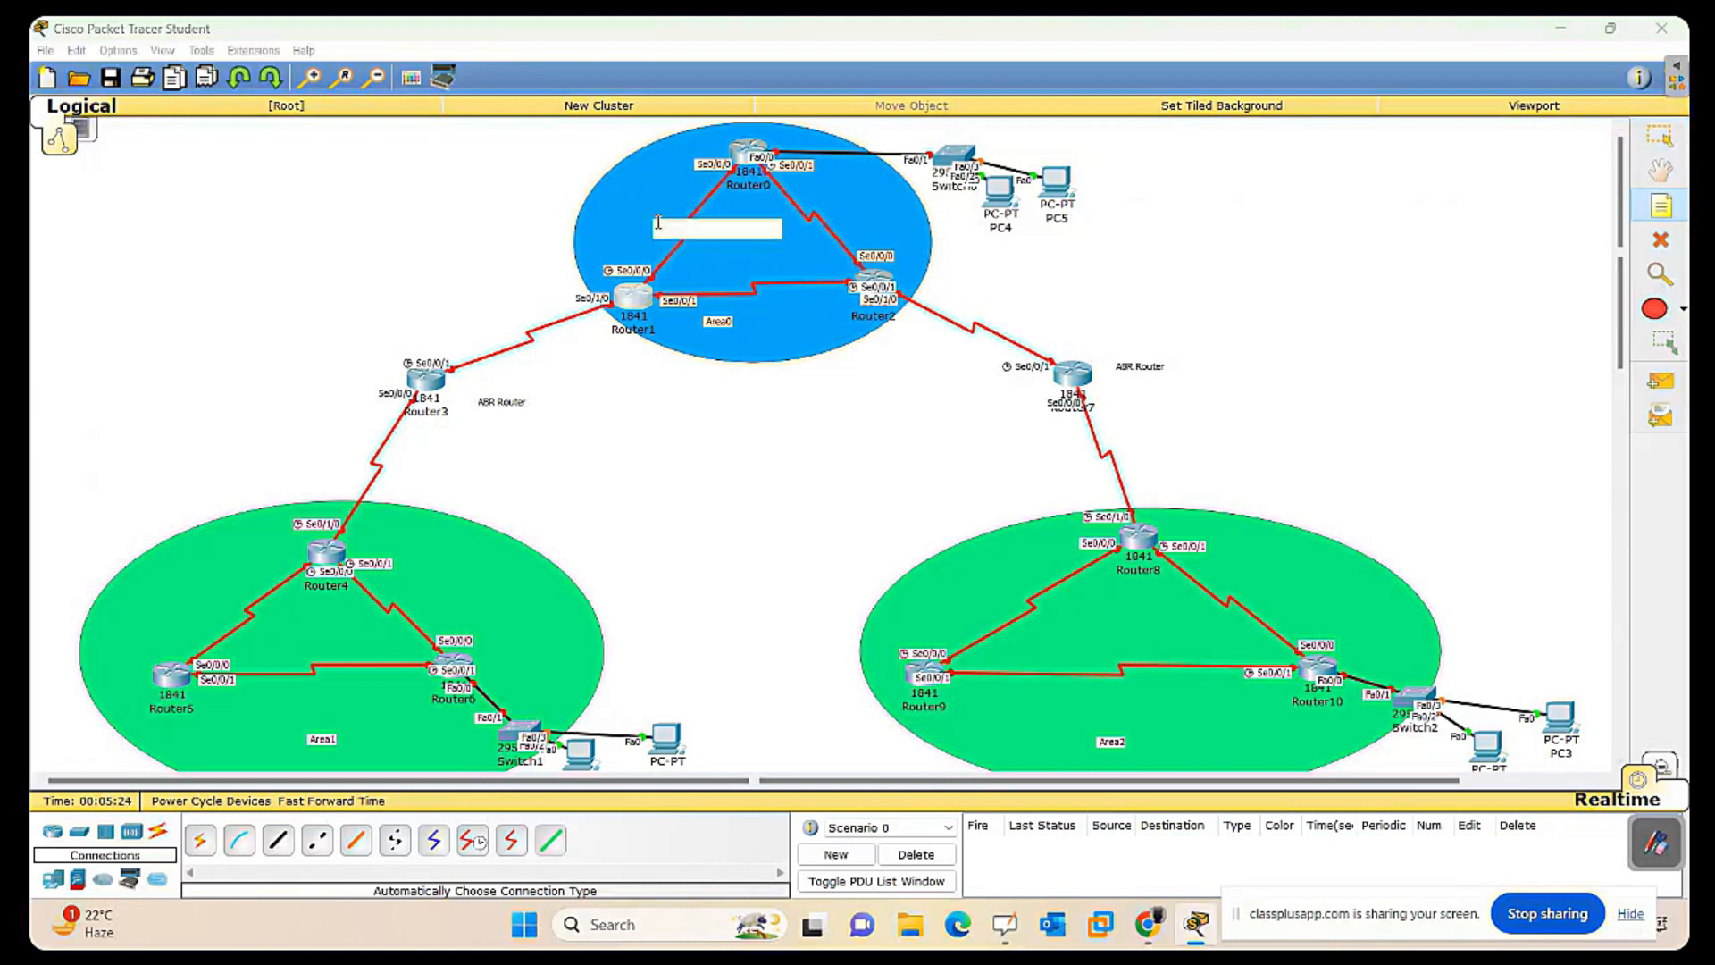
type("1")
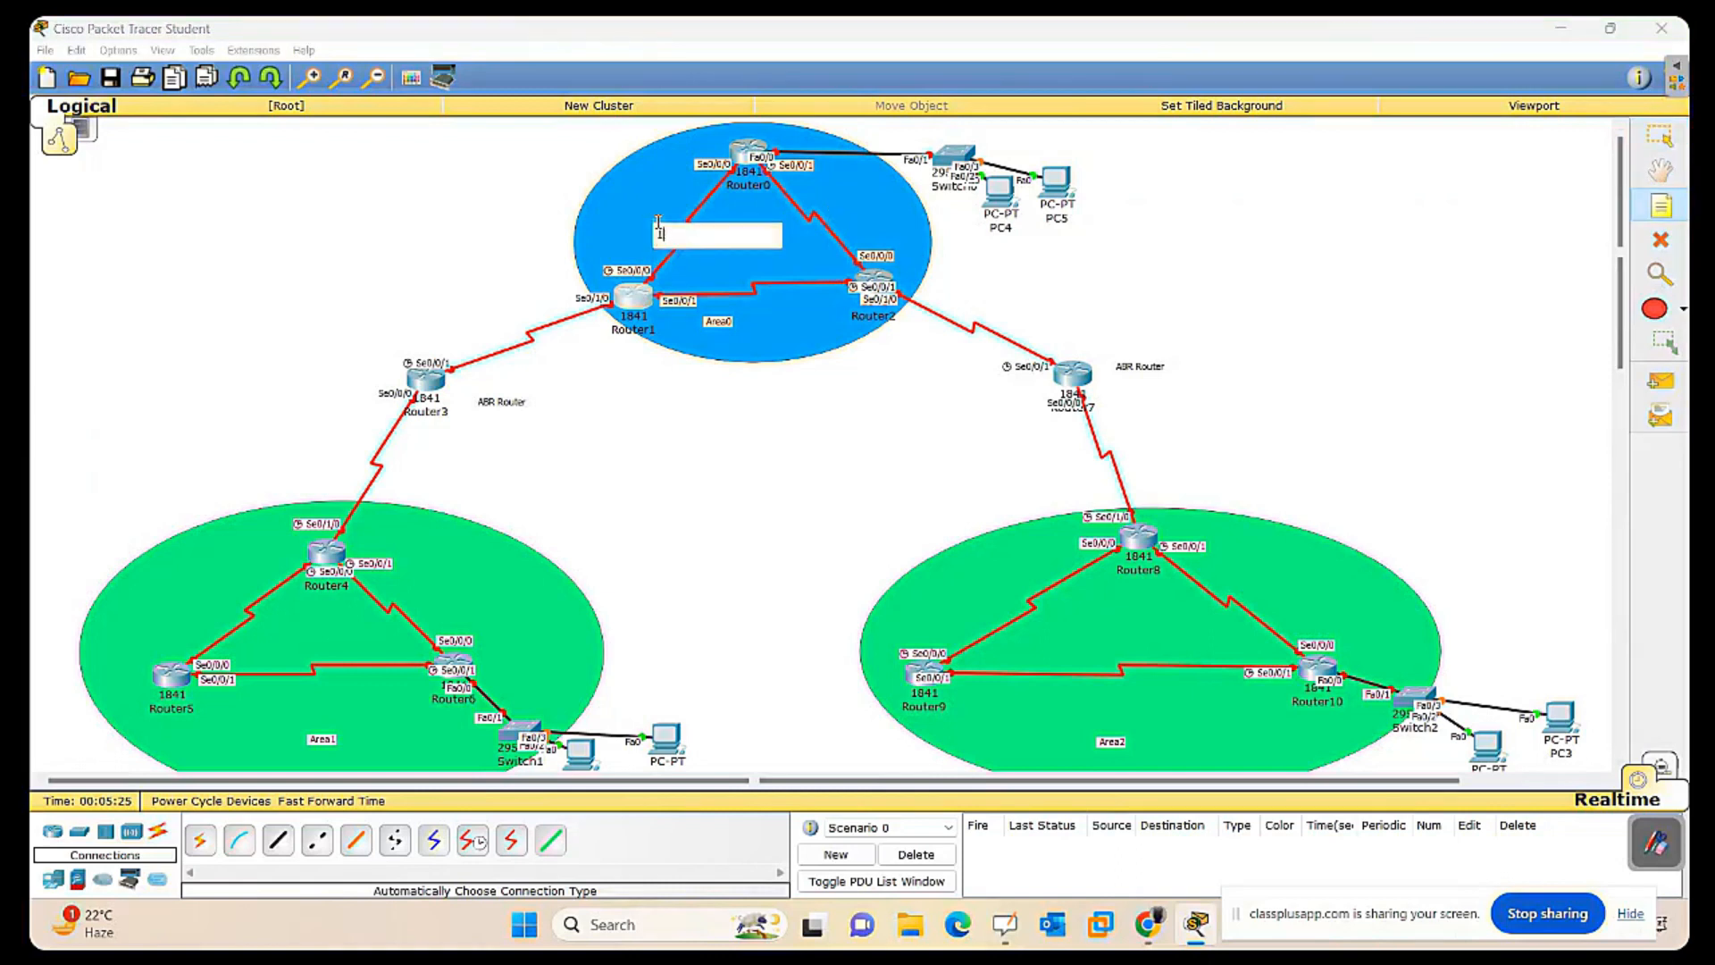
type("1.0.0.1")
left_click(830, 202)
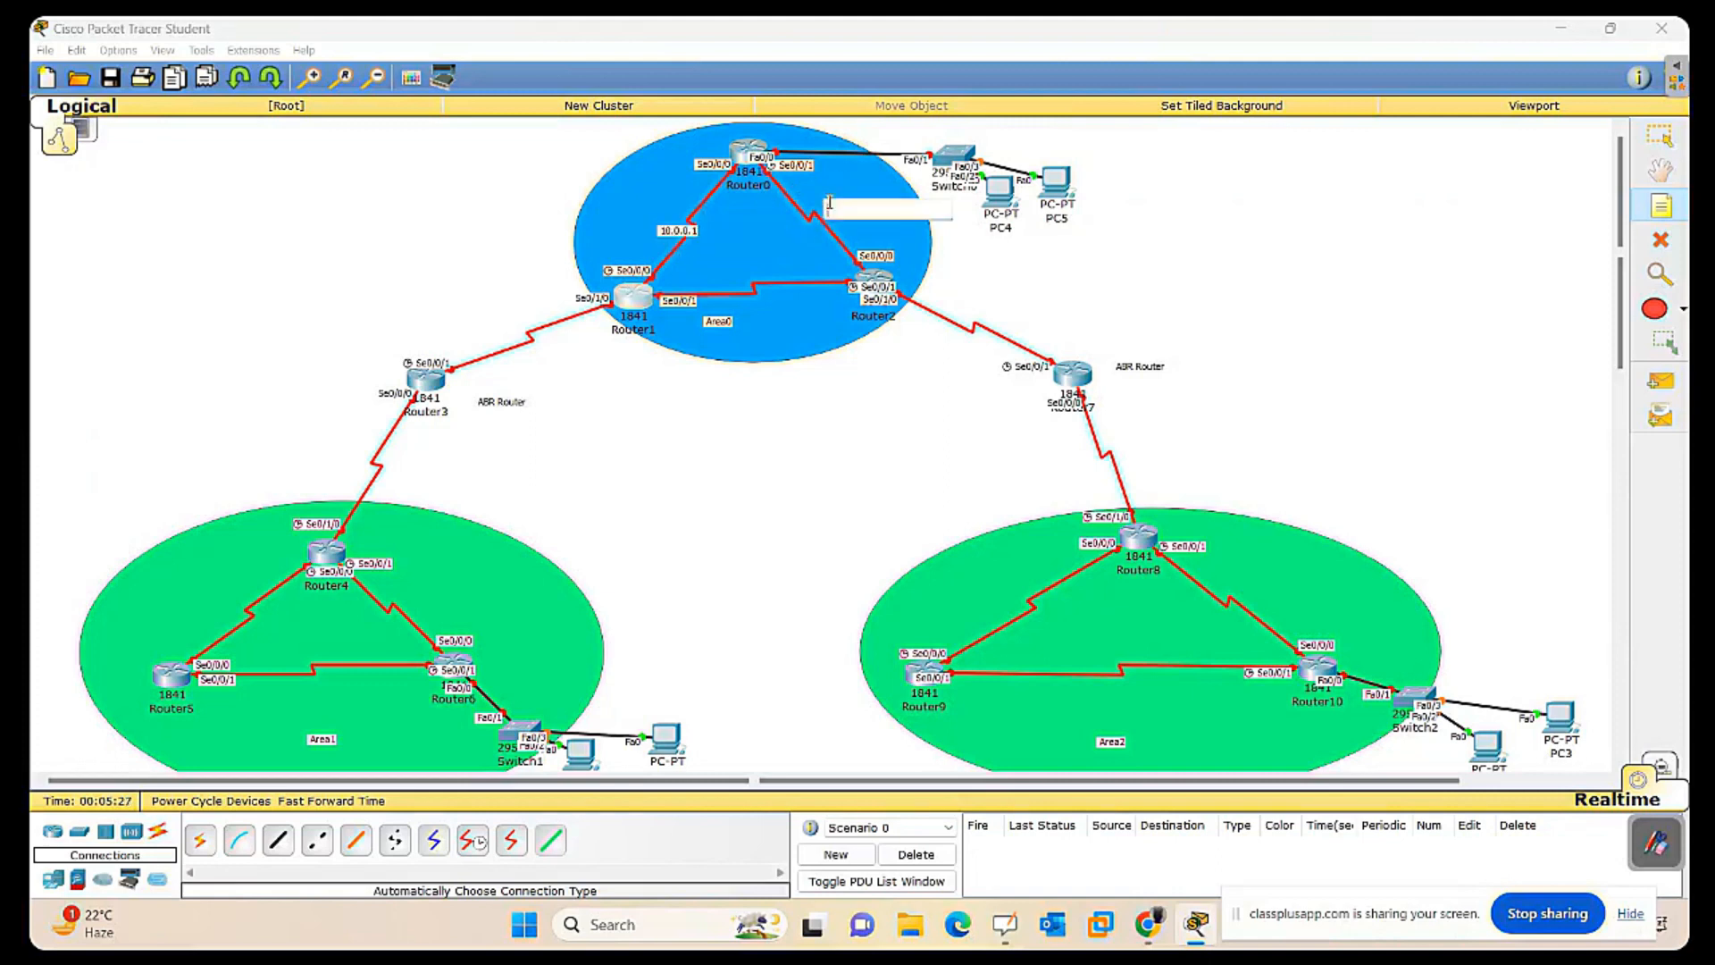
type("11.0.0.2")
left_click(741, 310)
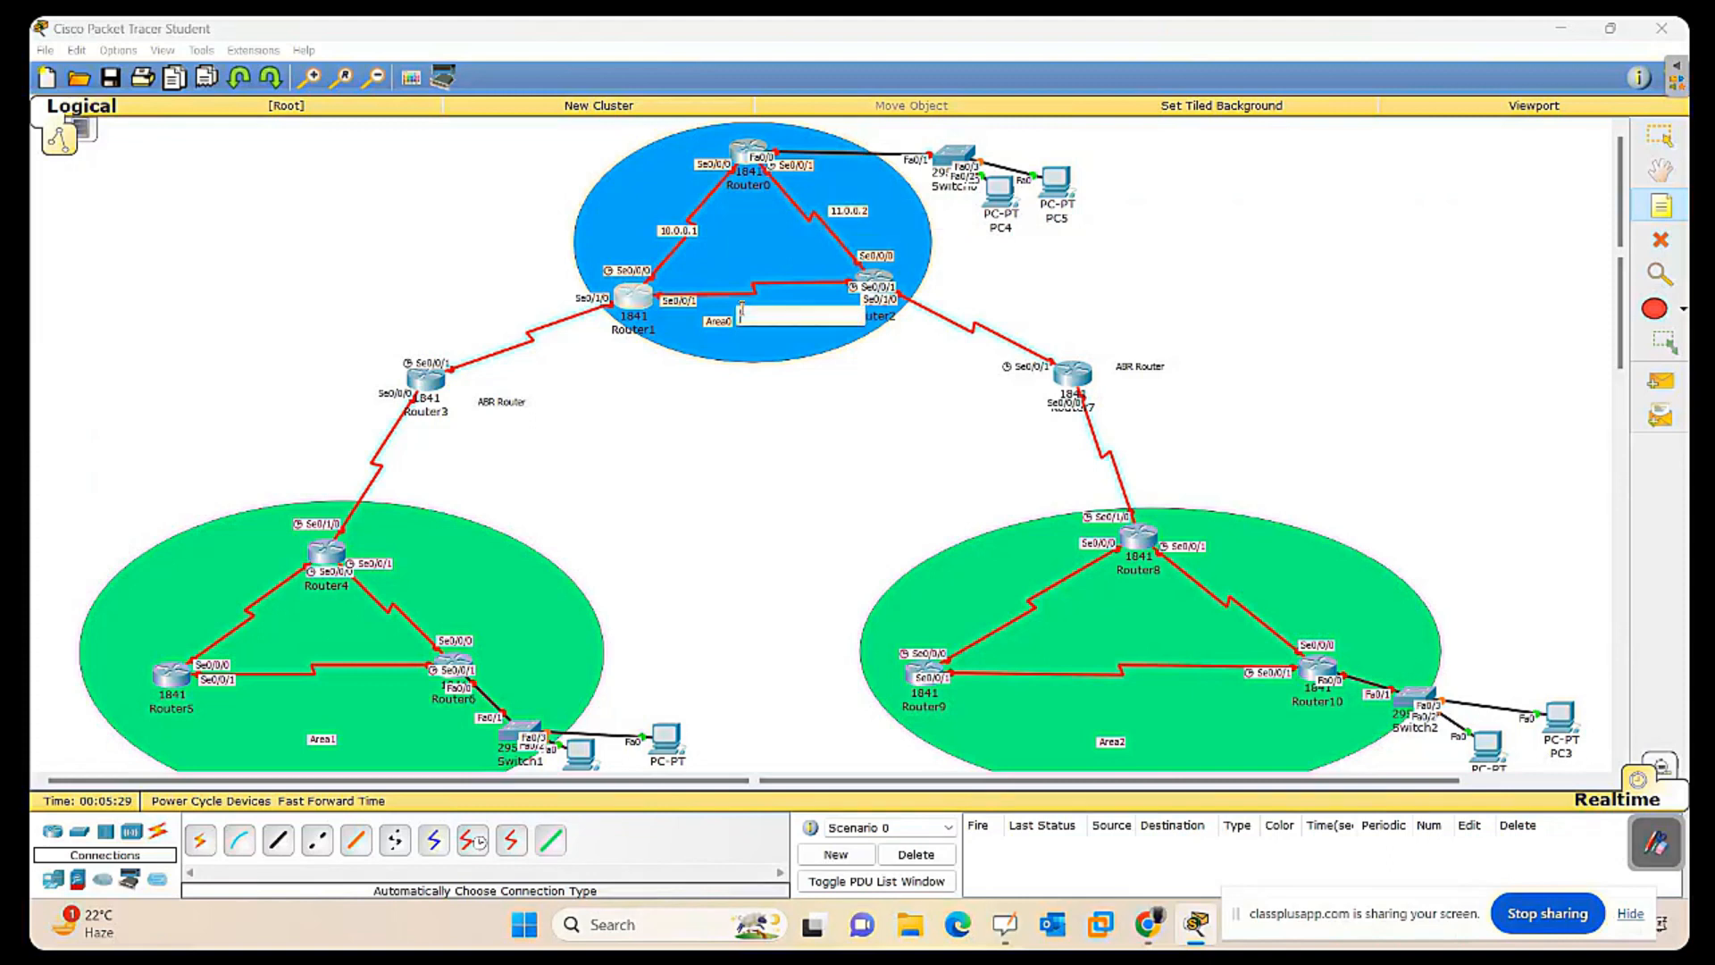
type("13.0.0.1")
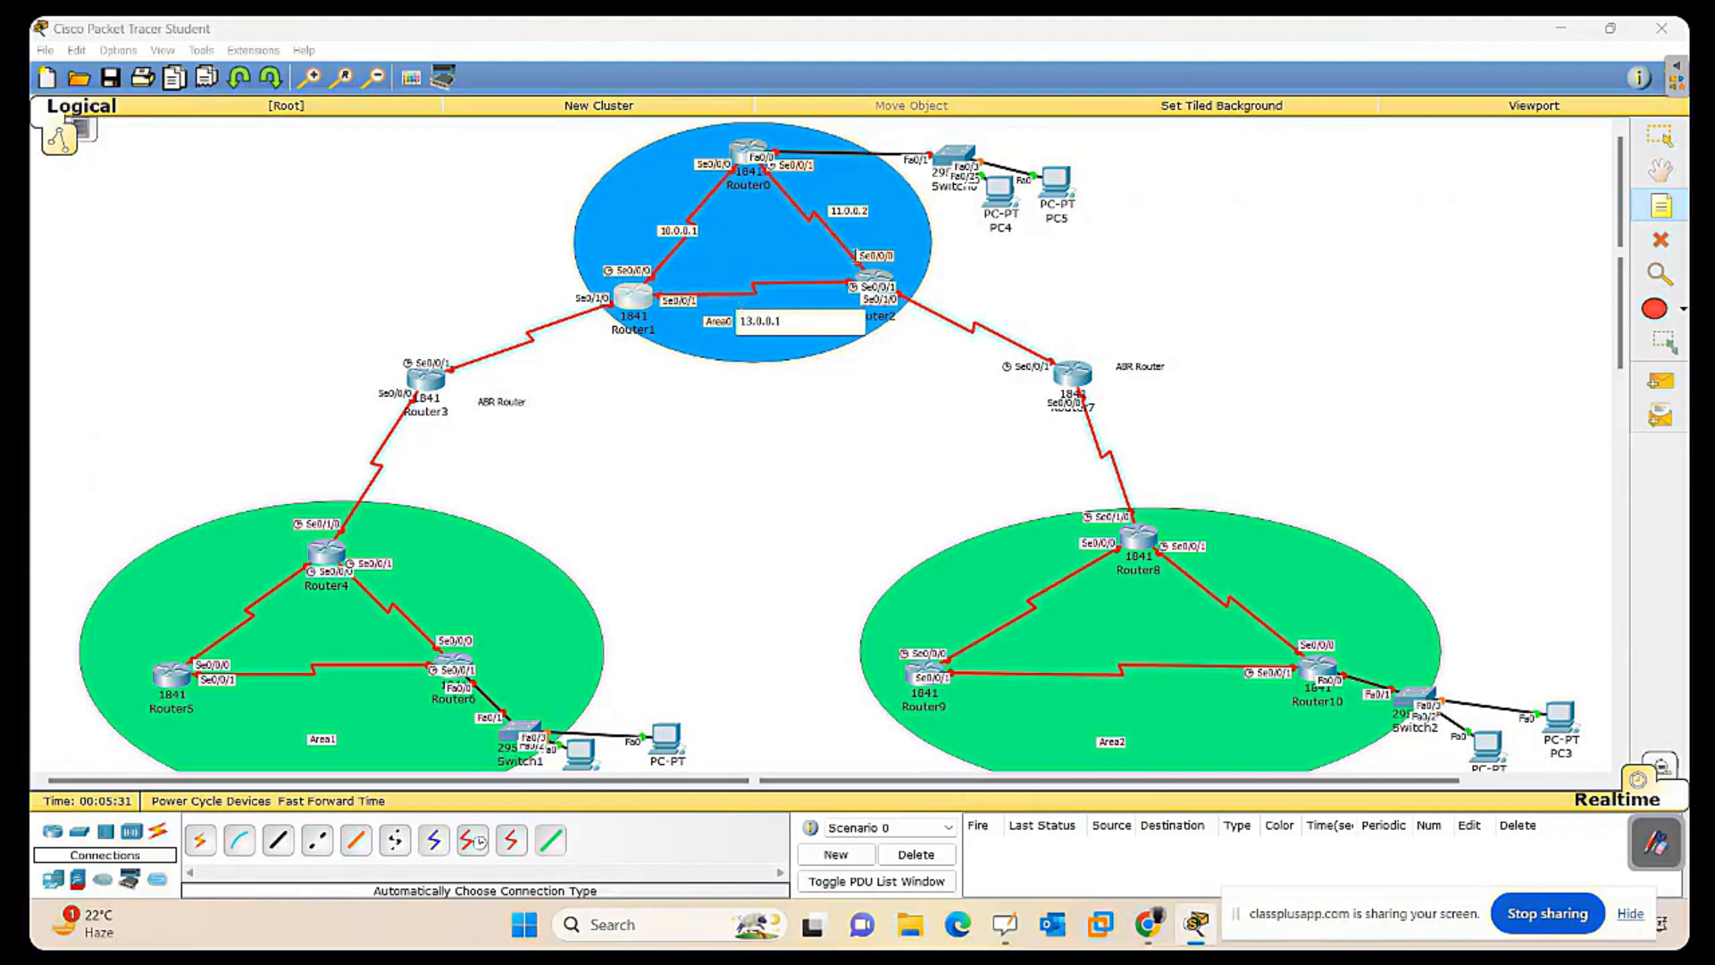
Change the address note beside the Router0–Router2 link to 11.0.0.1.
left_click(865, 215)
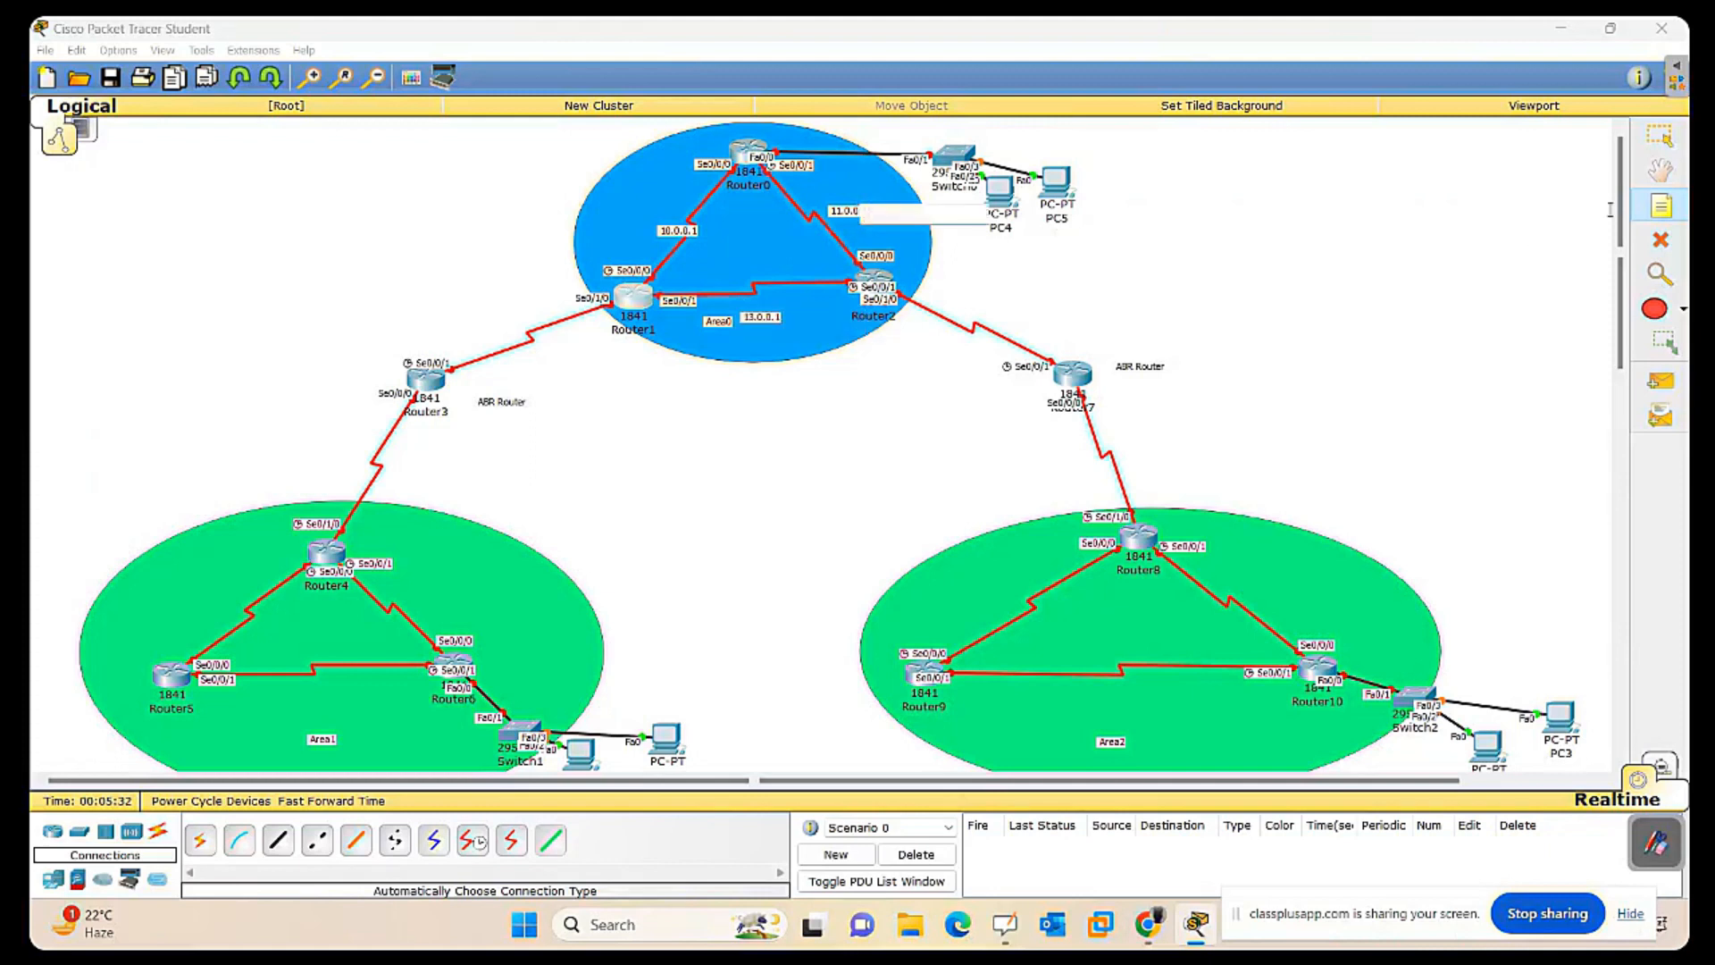
left_click(1663, 138)
left_click(867, 218)
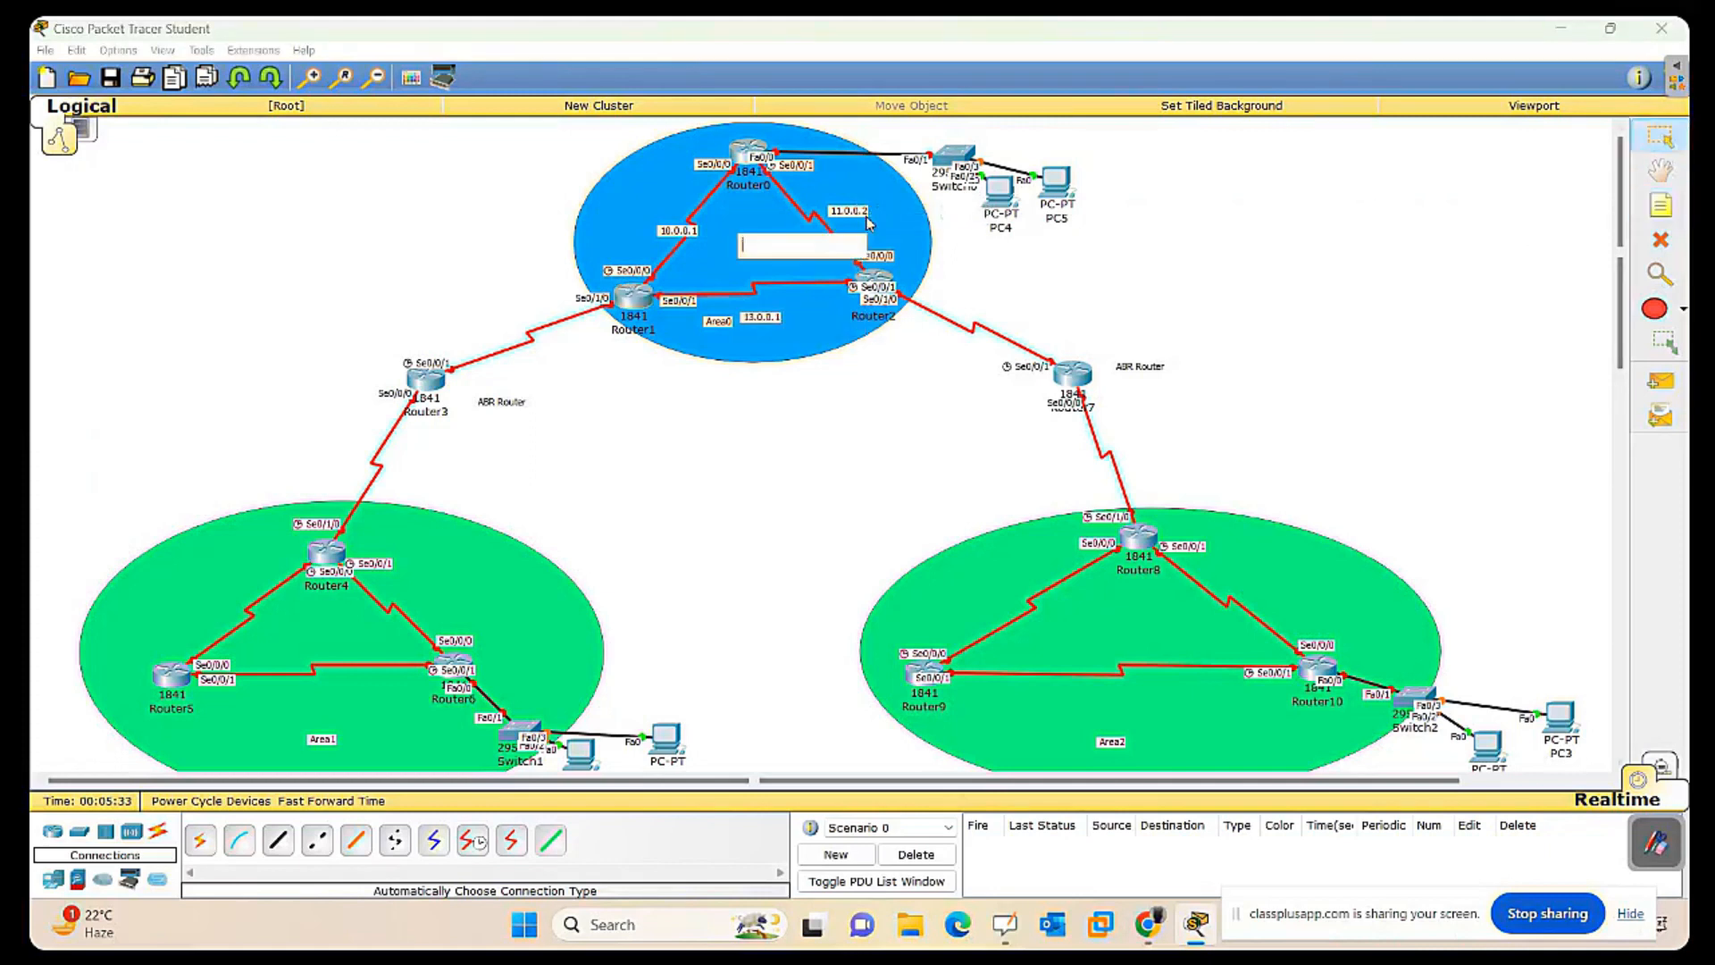
double_click(868, 214)
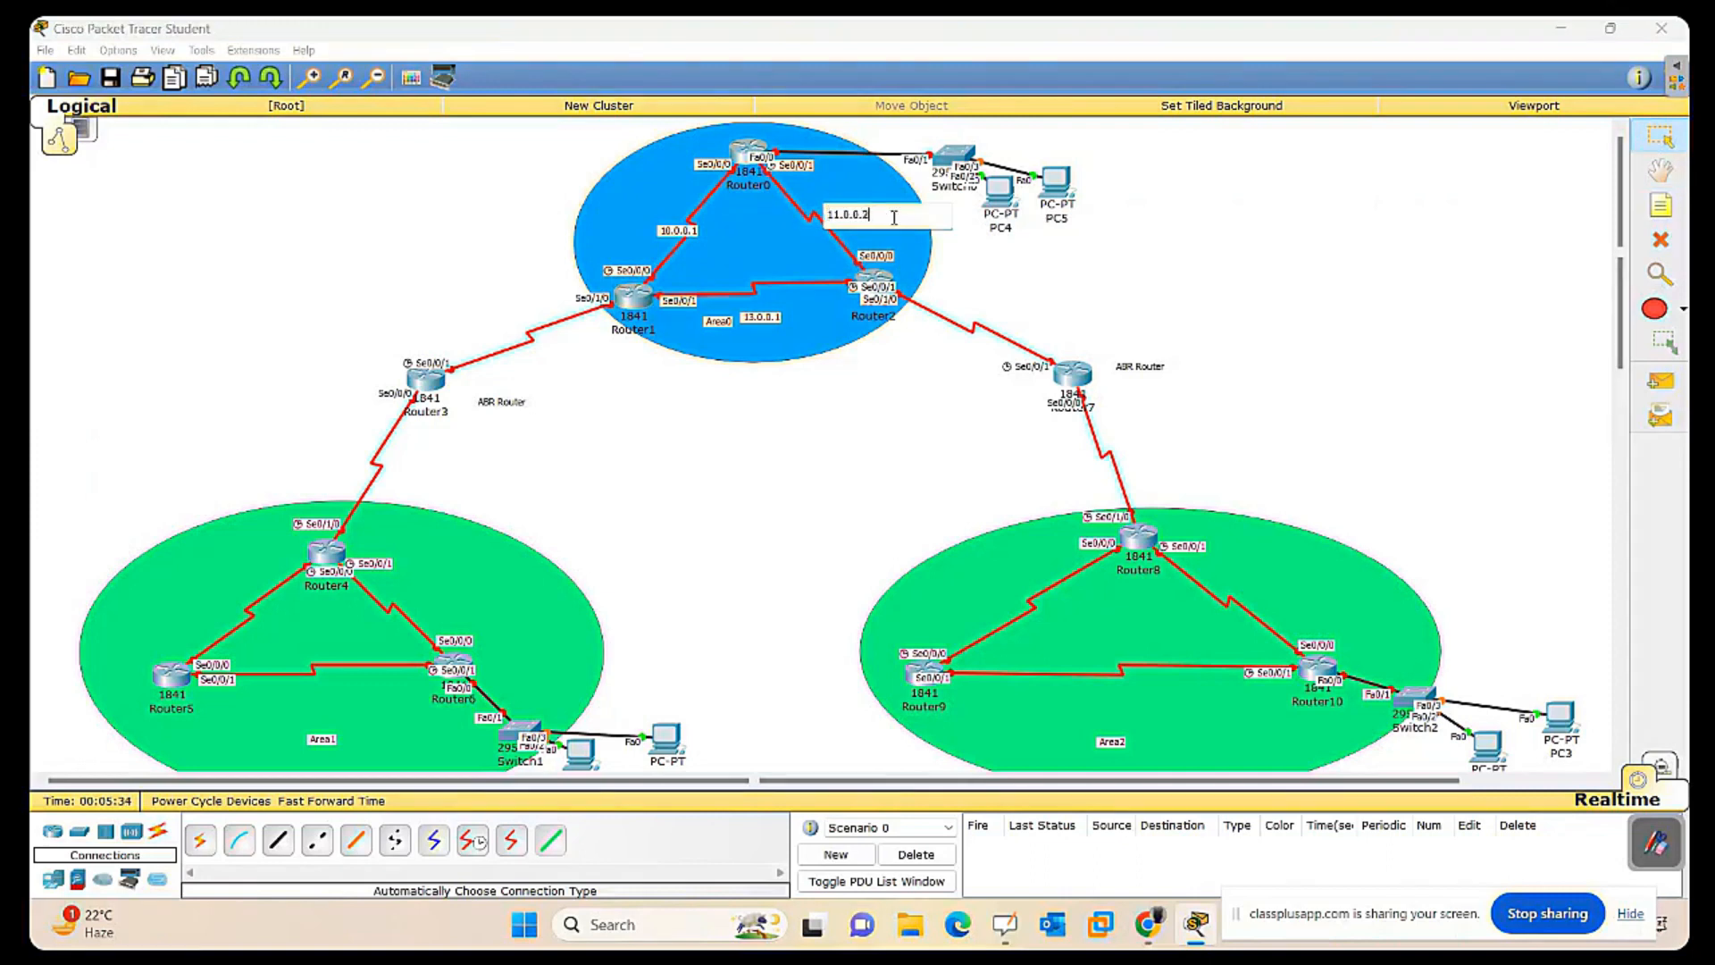
type("1")
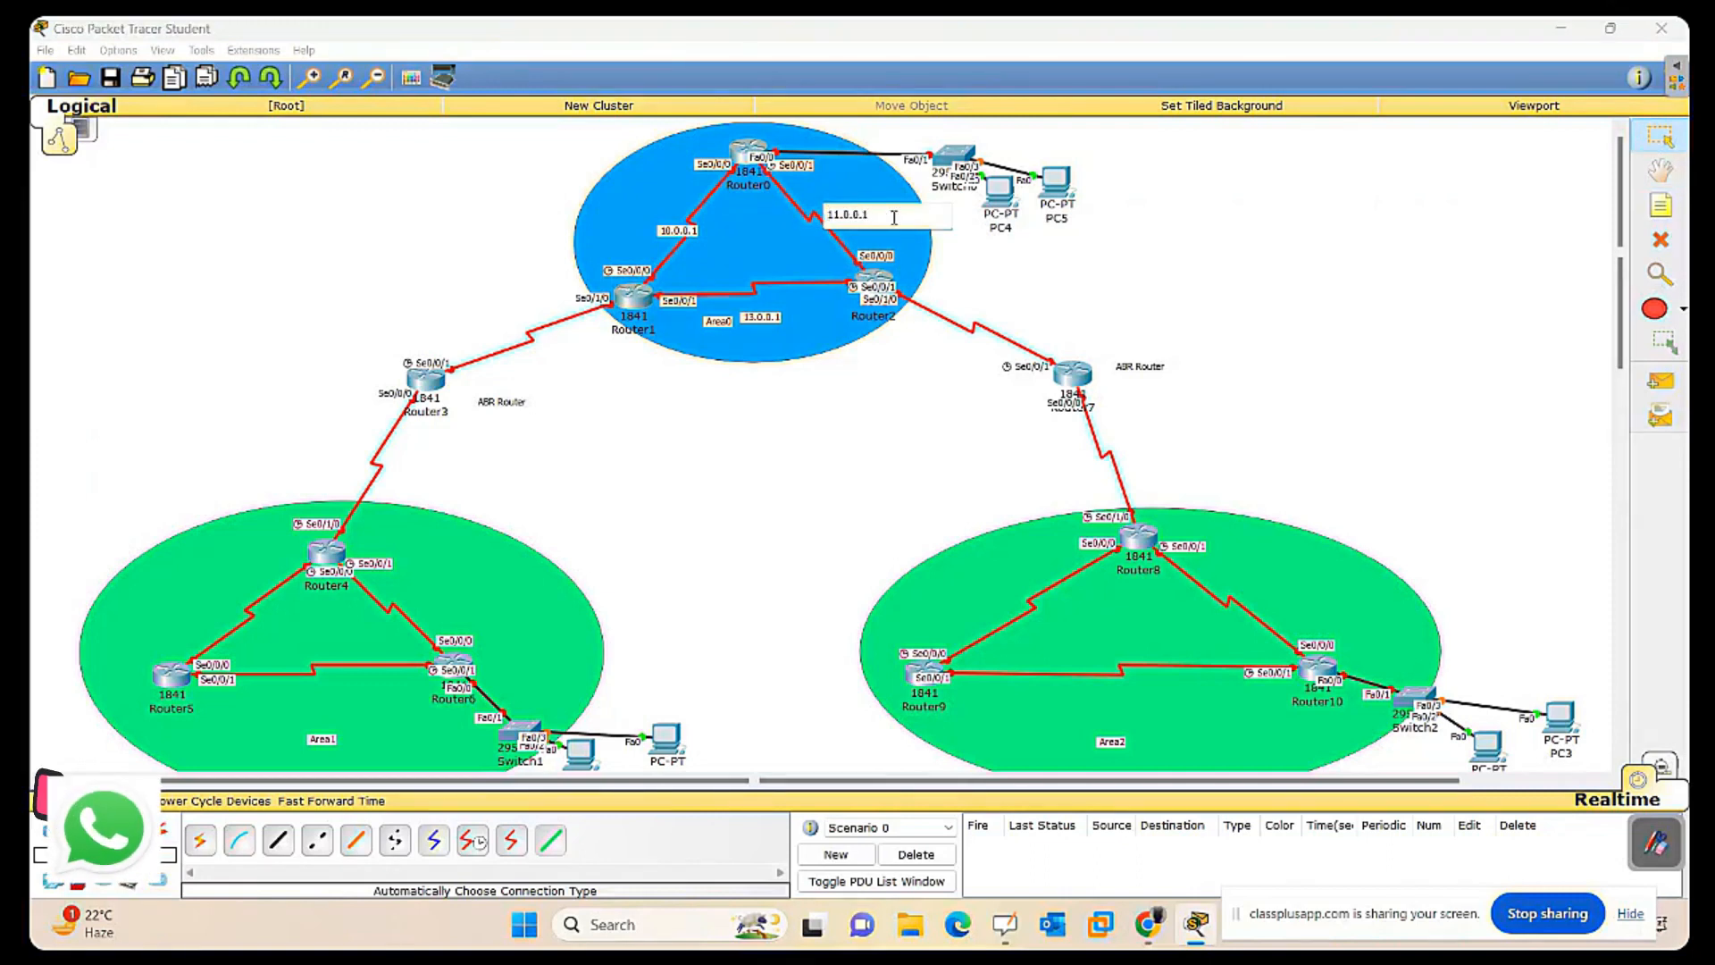
Label the ABR uplinks with address notes: 14.0.0.1 for Router1–Router3 and 15.0.0.1 for Router2–Router7.
left_click(1208, 241)
left_click(1676, 210)
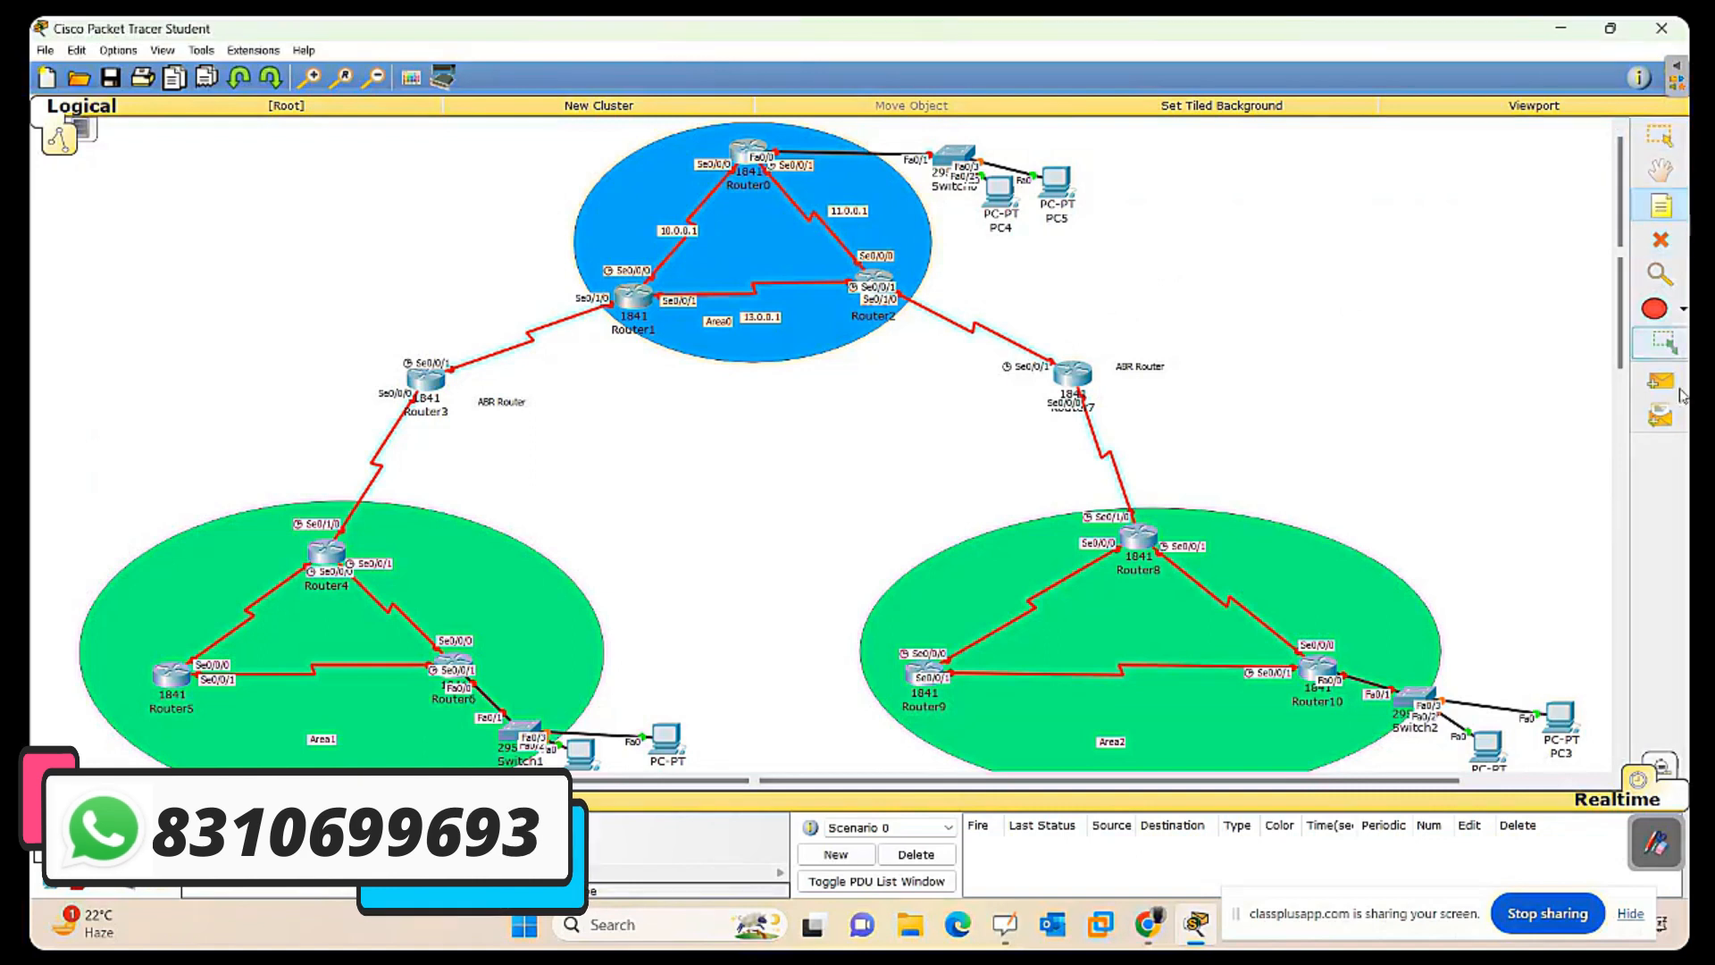
left_click(501, 348)
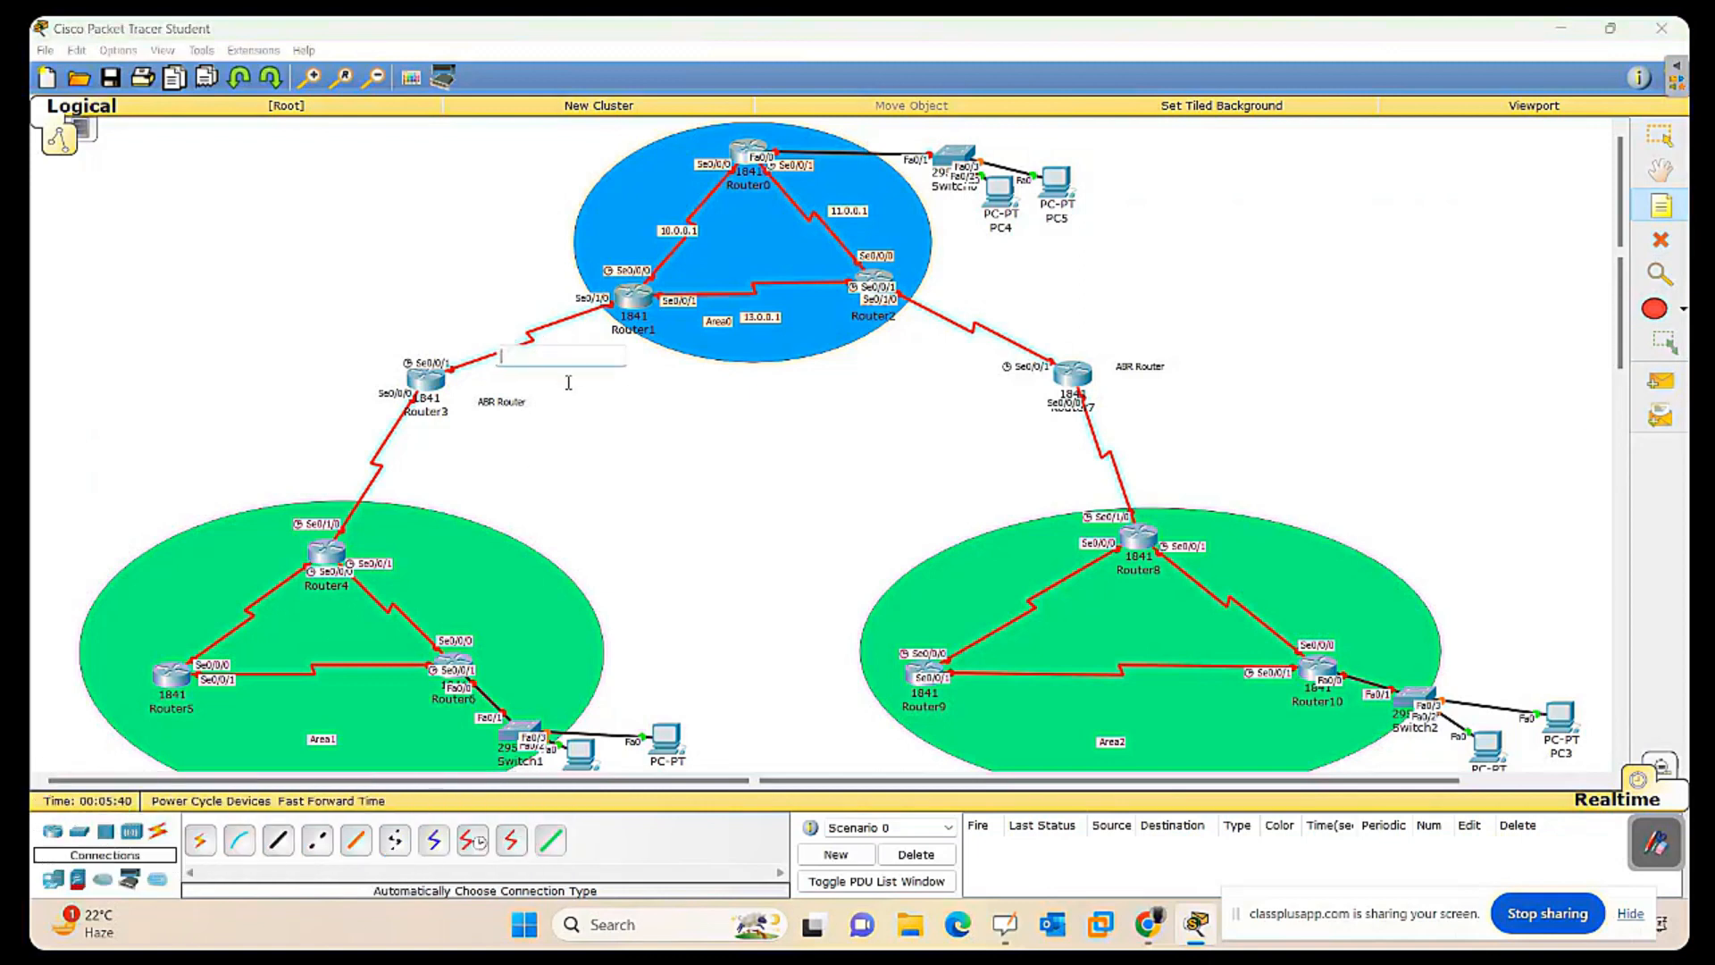
type("1")
left_click(970, 308)
type("15.0.0.1")
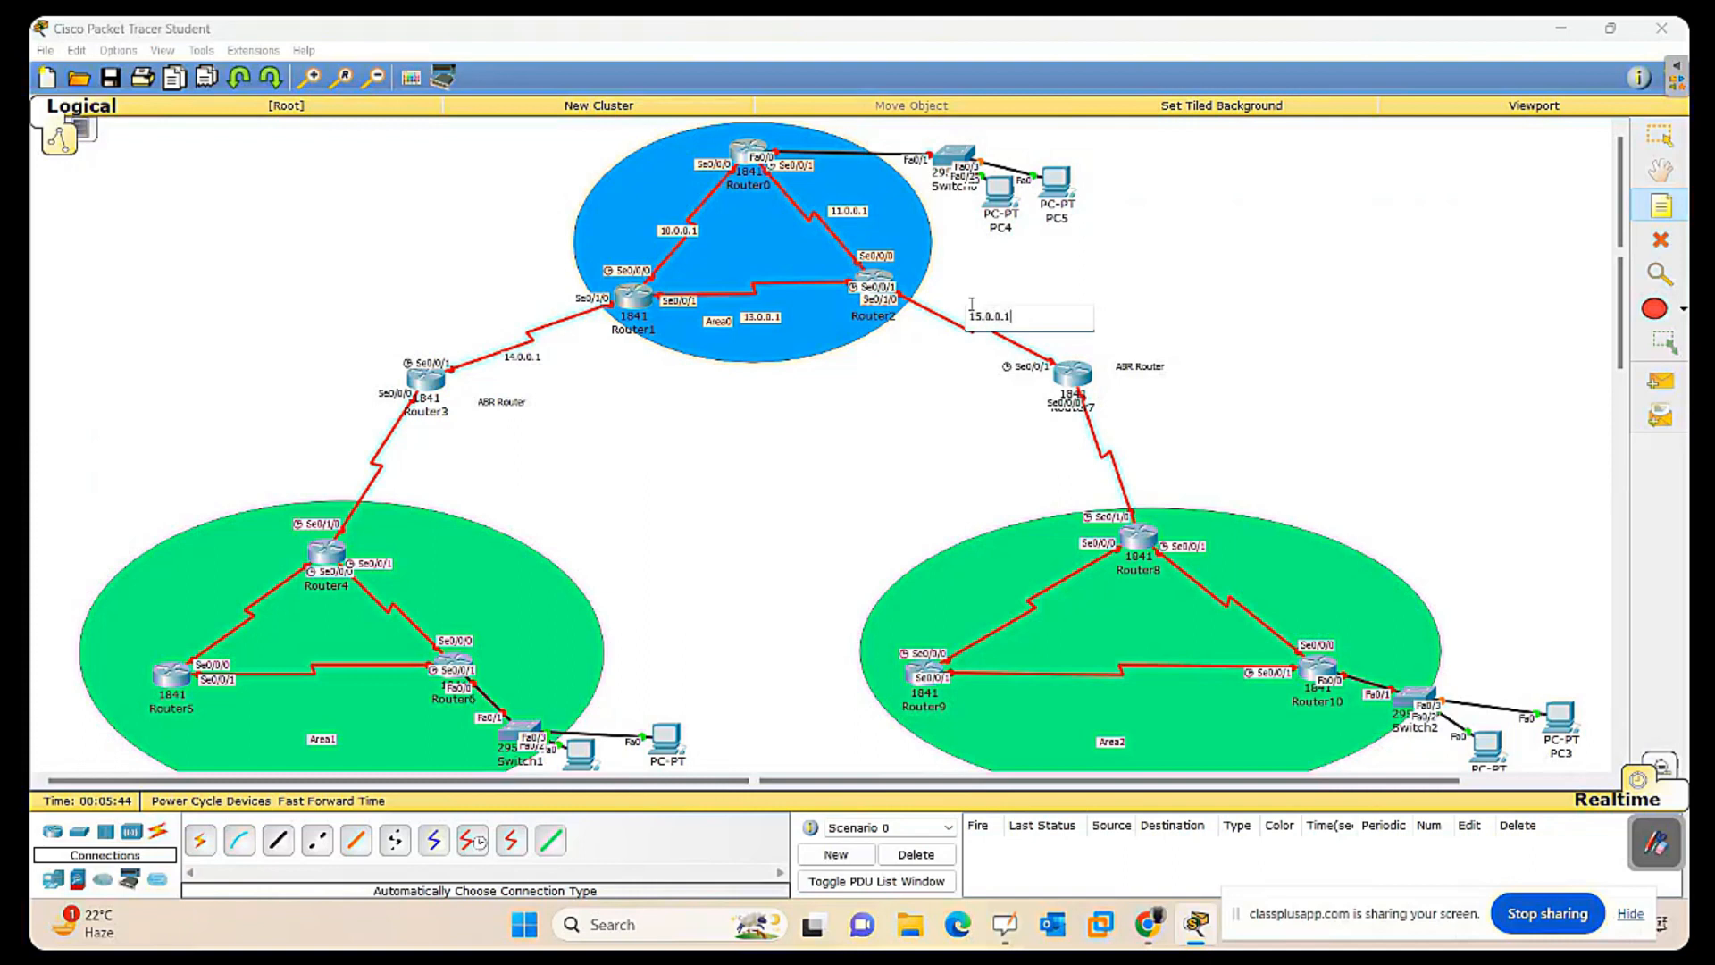
Add address notes 16.0.0.1 beside the Router3–Router4 link and 17.0.0.1 beside the Router7–Router8 link.
left_click(344, 474)
type("16.0.0.1")
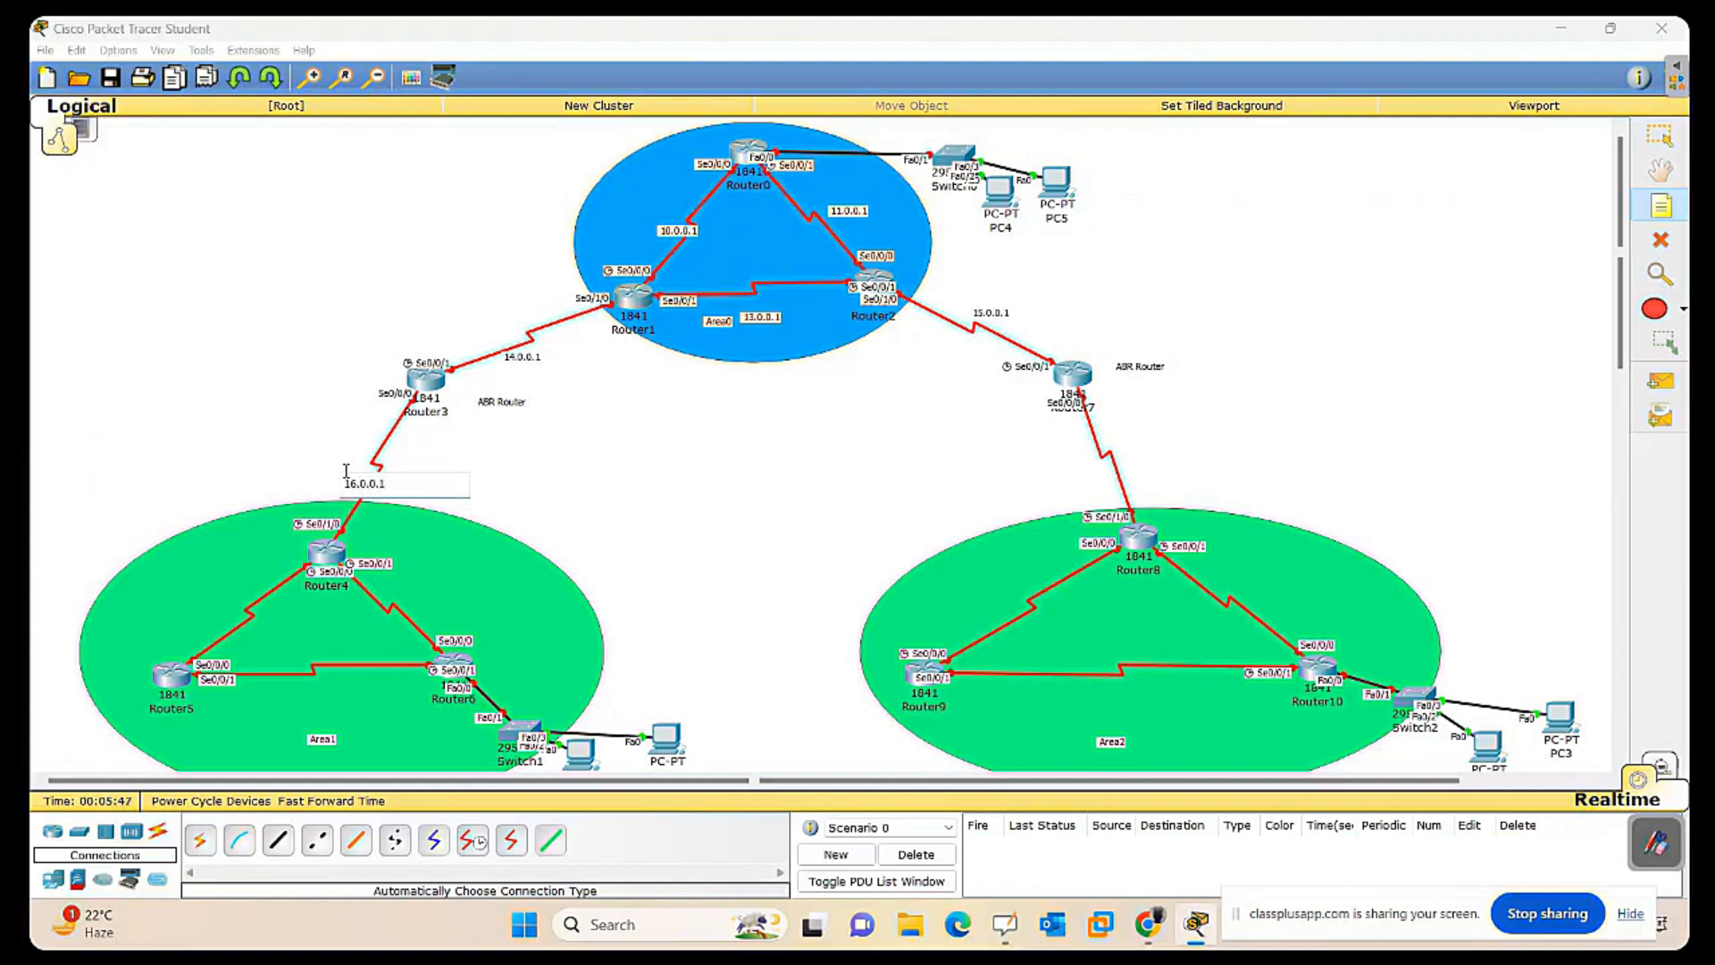
left_click(1083, 462)
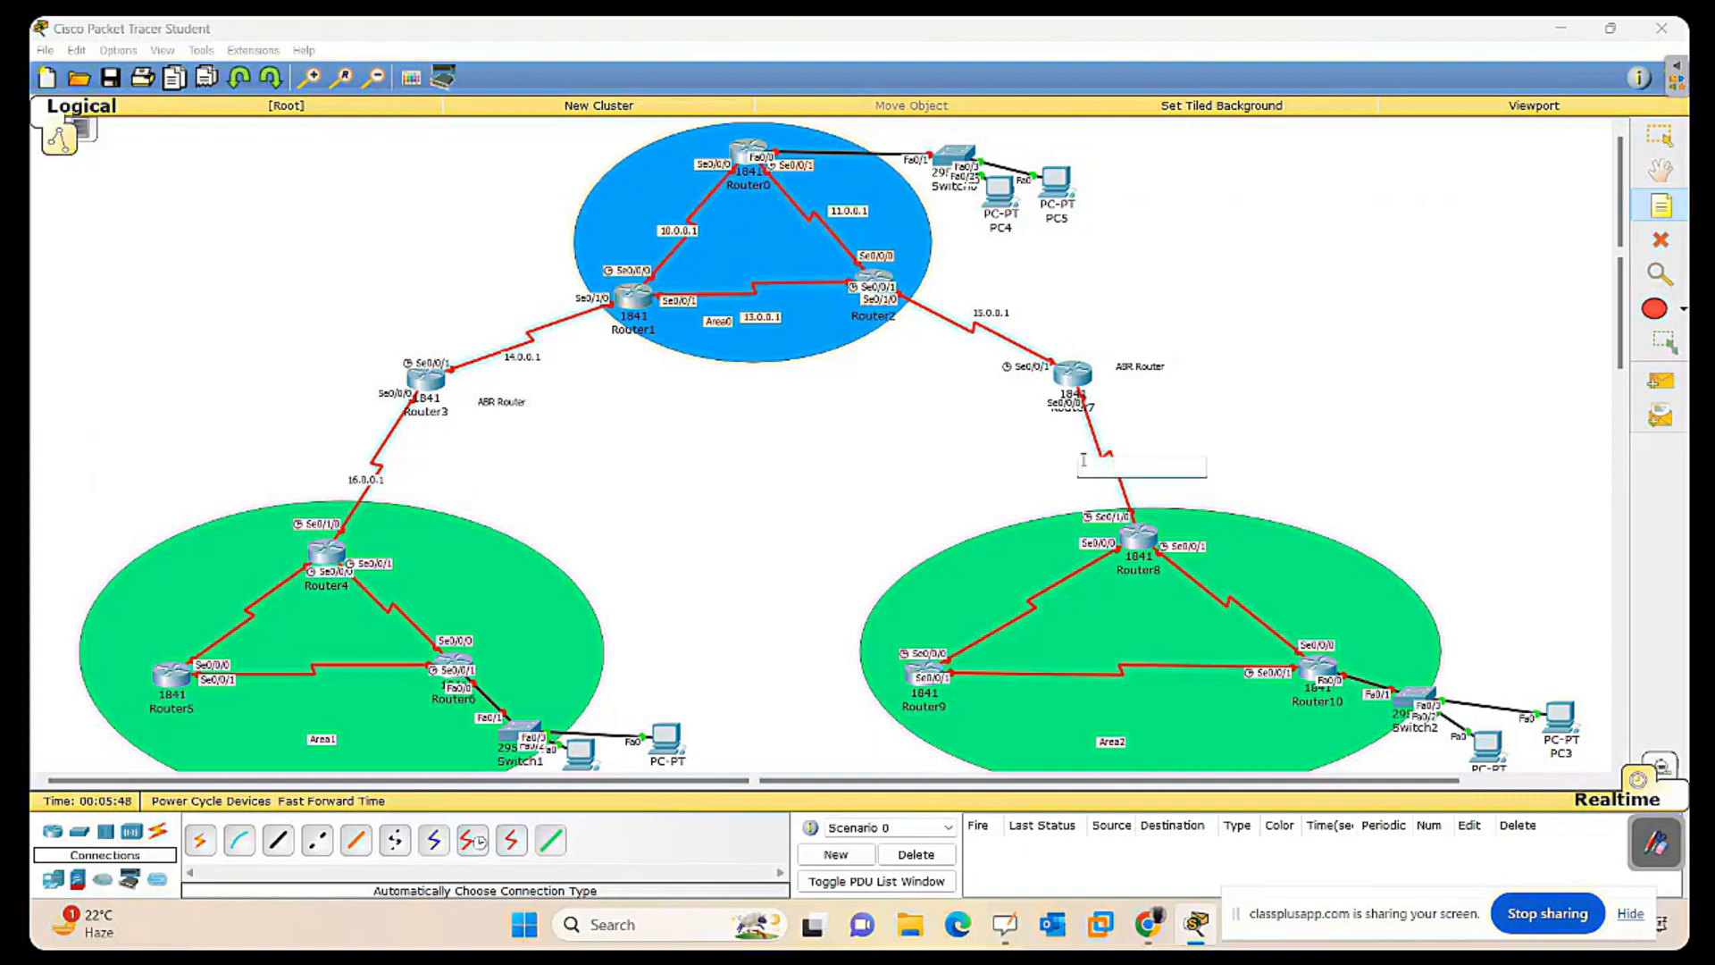
type("17.0.0.1")
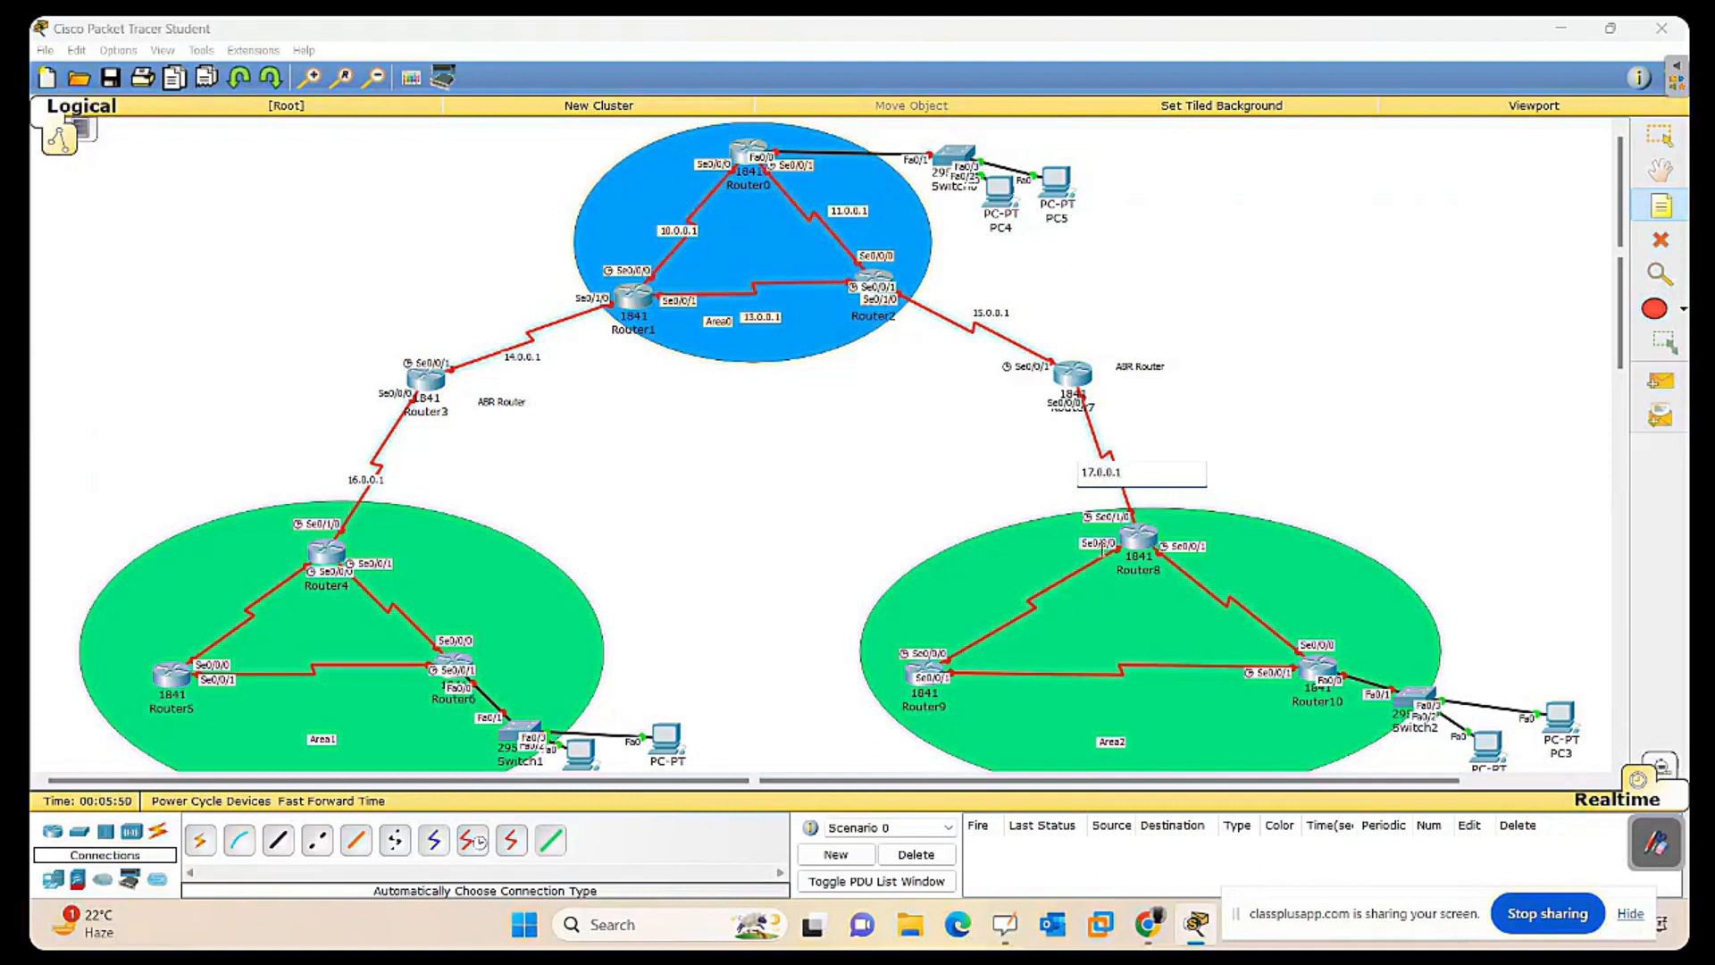
Label the Area1 links with address notes: 18.0.0.1 for Router4–Router5, 19.0.0.1 for Router5–Router6 and 20.0.0.1 for Router4–Router6.
left_click(215, 610)
type("18.0.0.1")
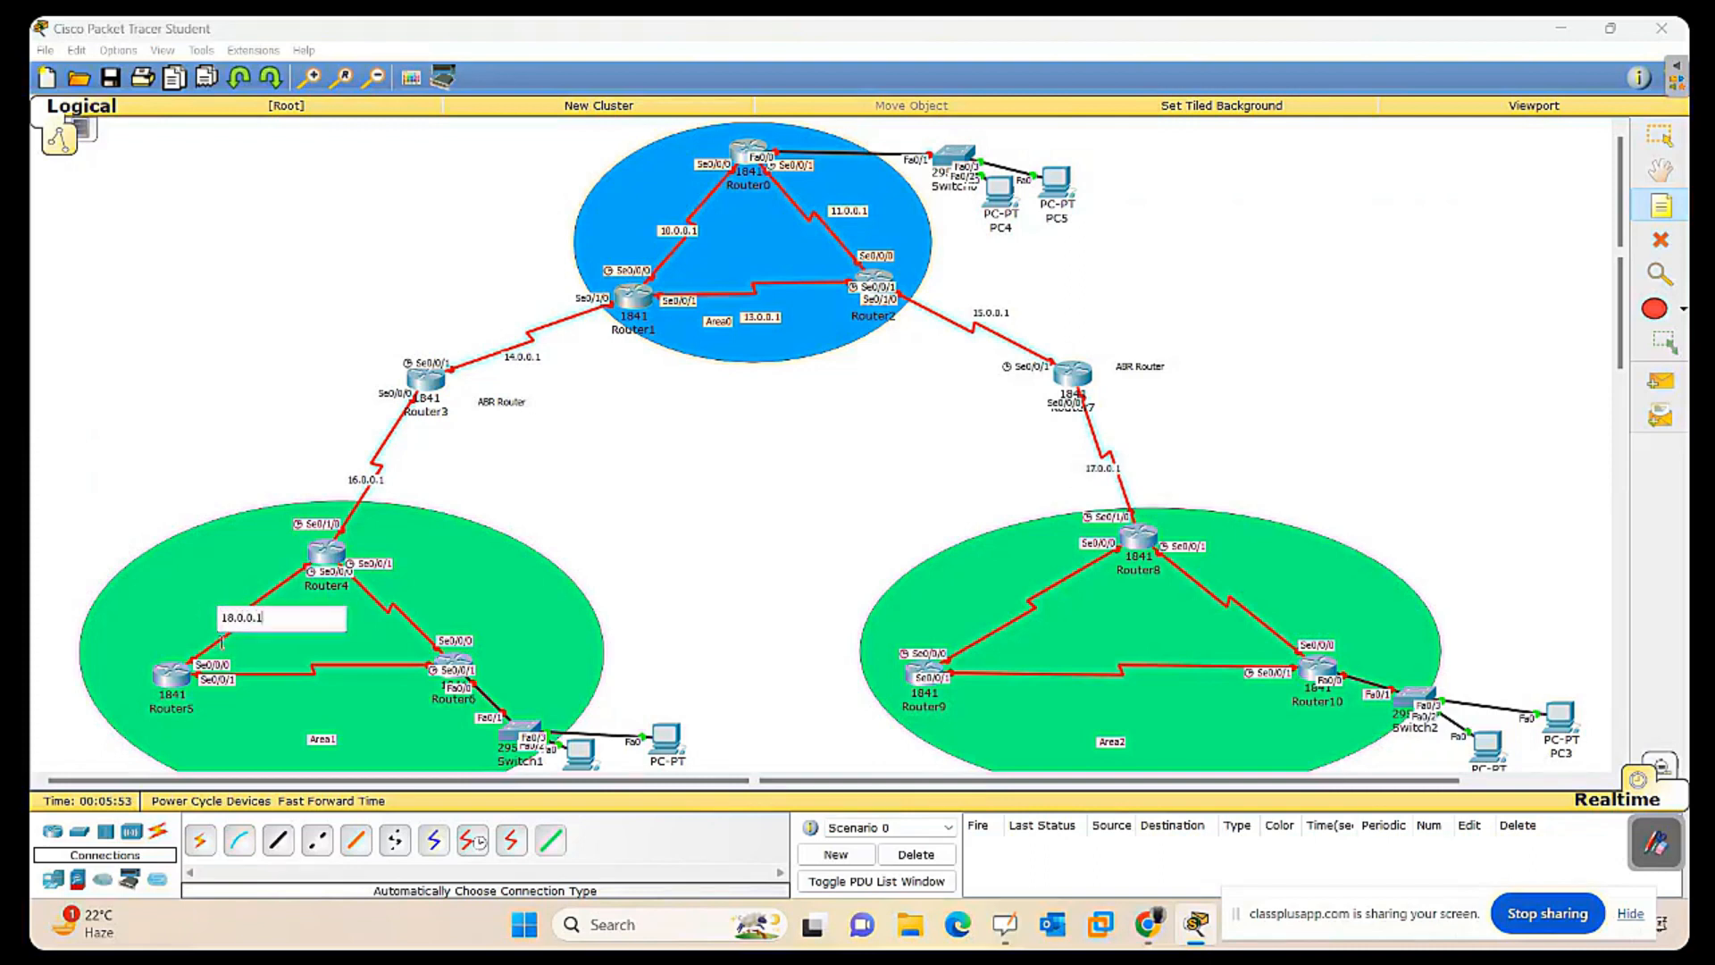
left_click(287, 693)
type("19")
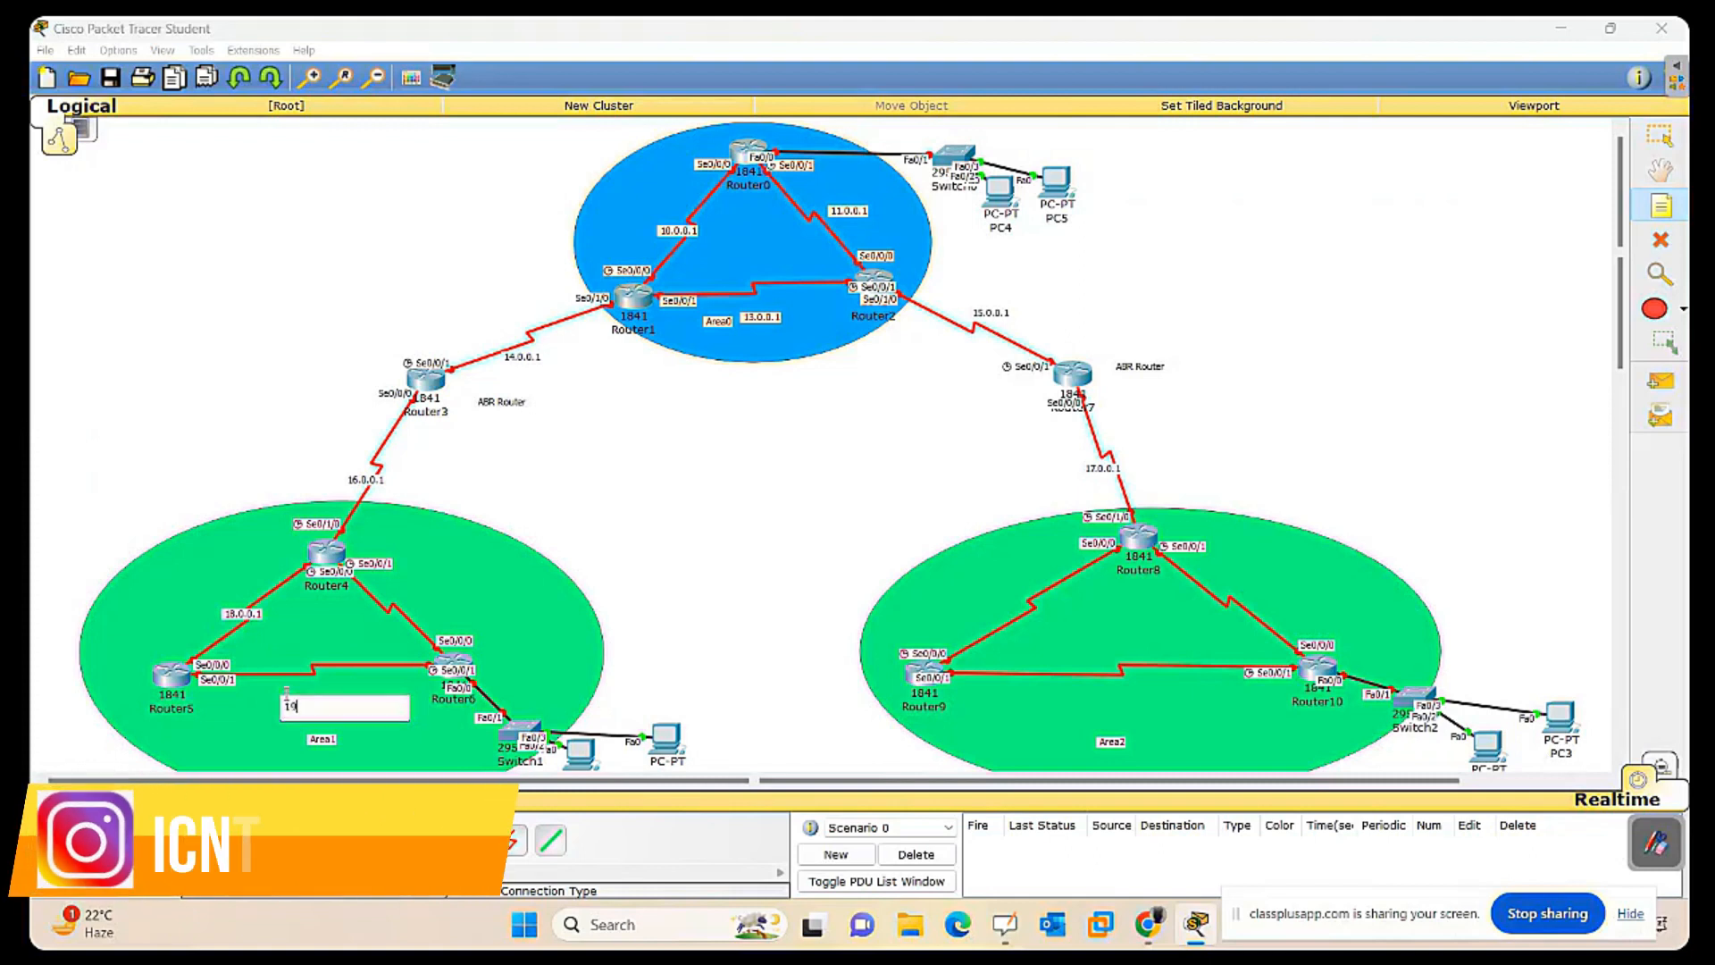
type(".0.0.1")
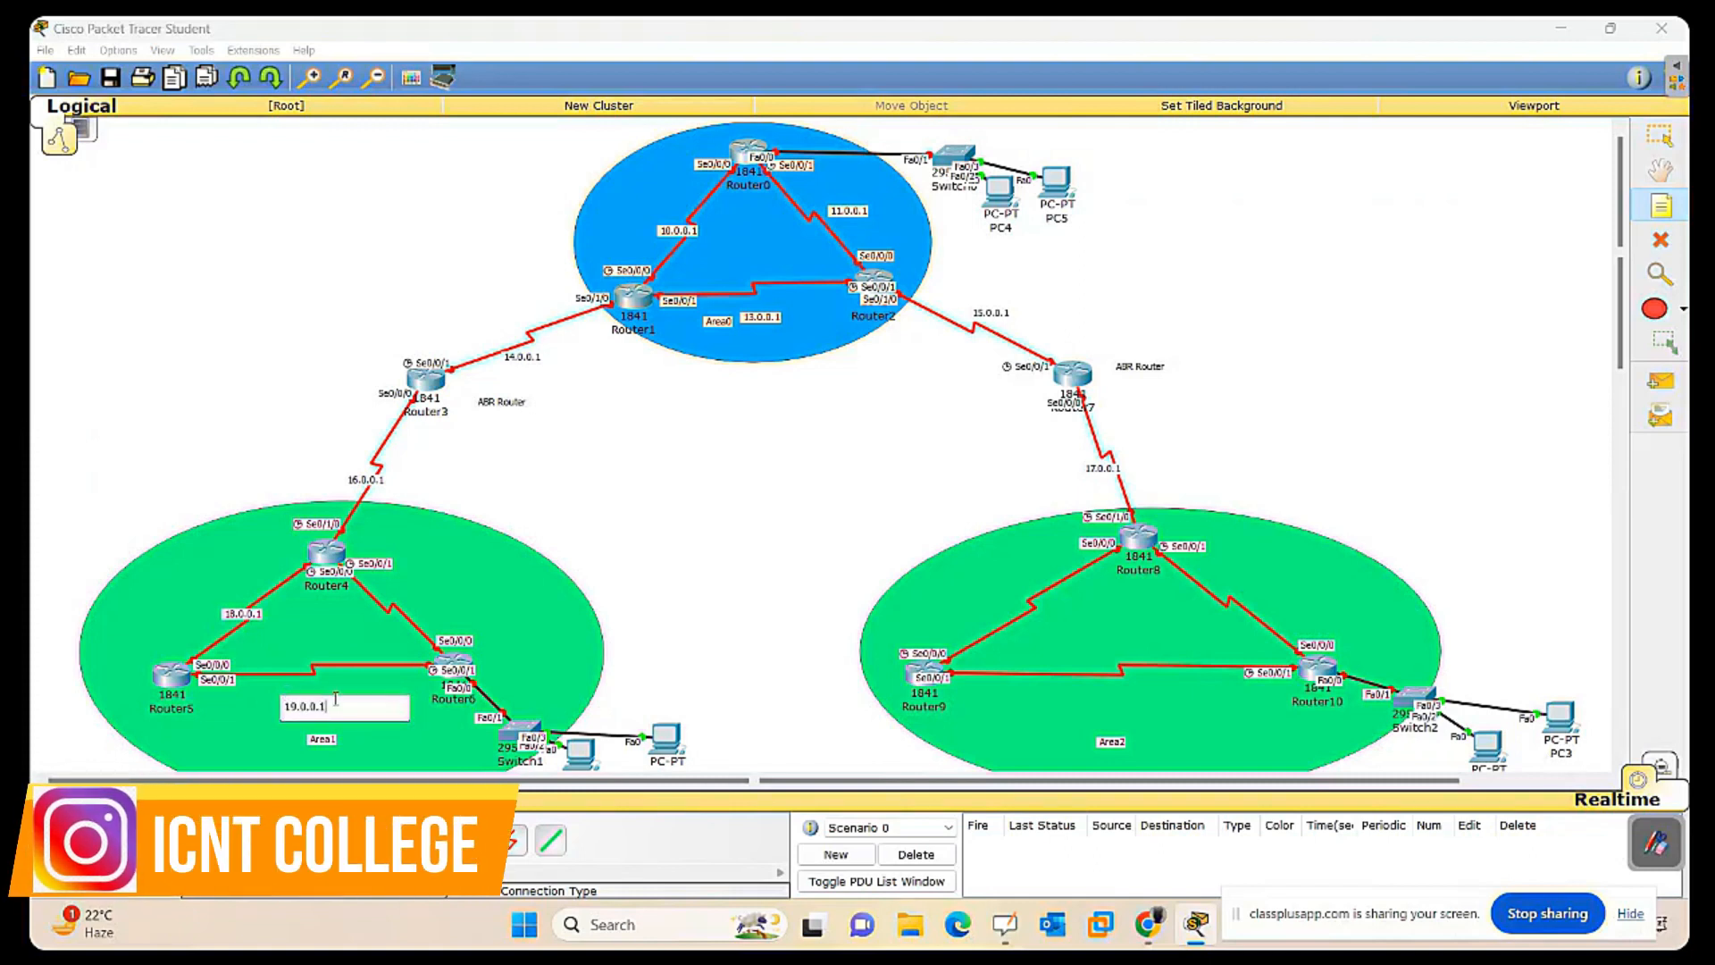
left_click(415, 597)
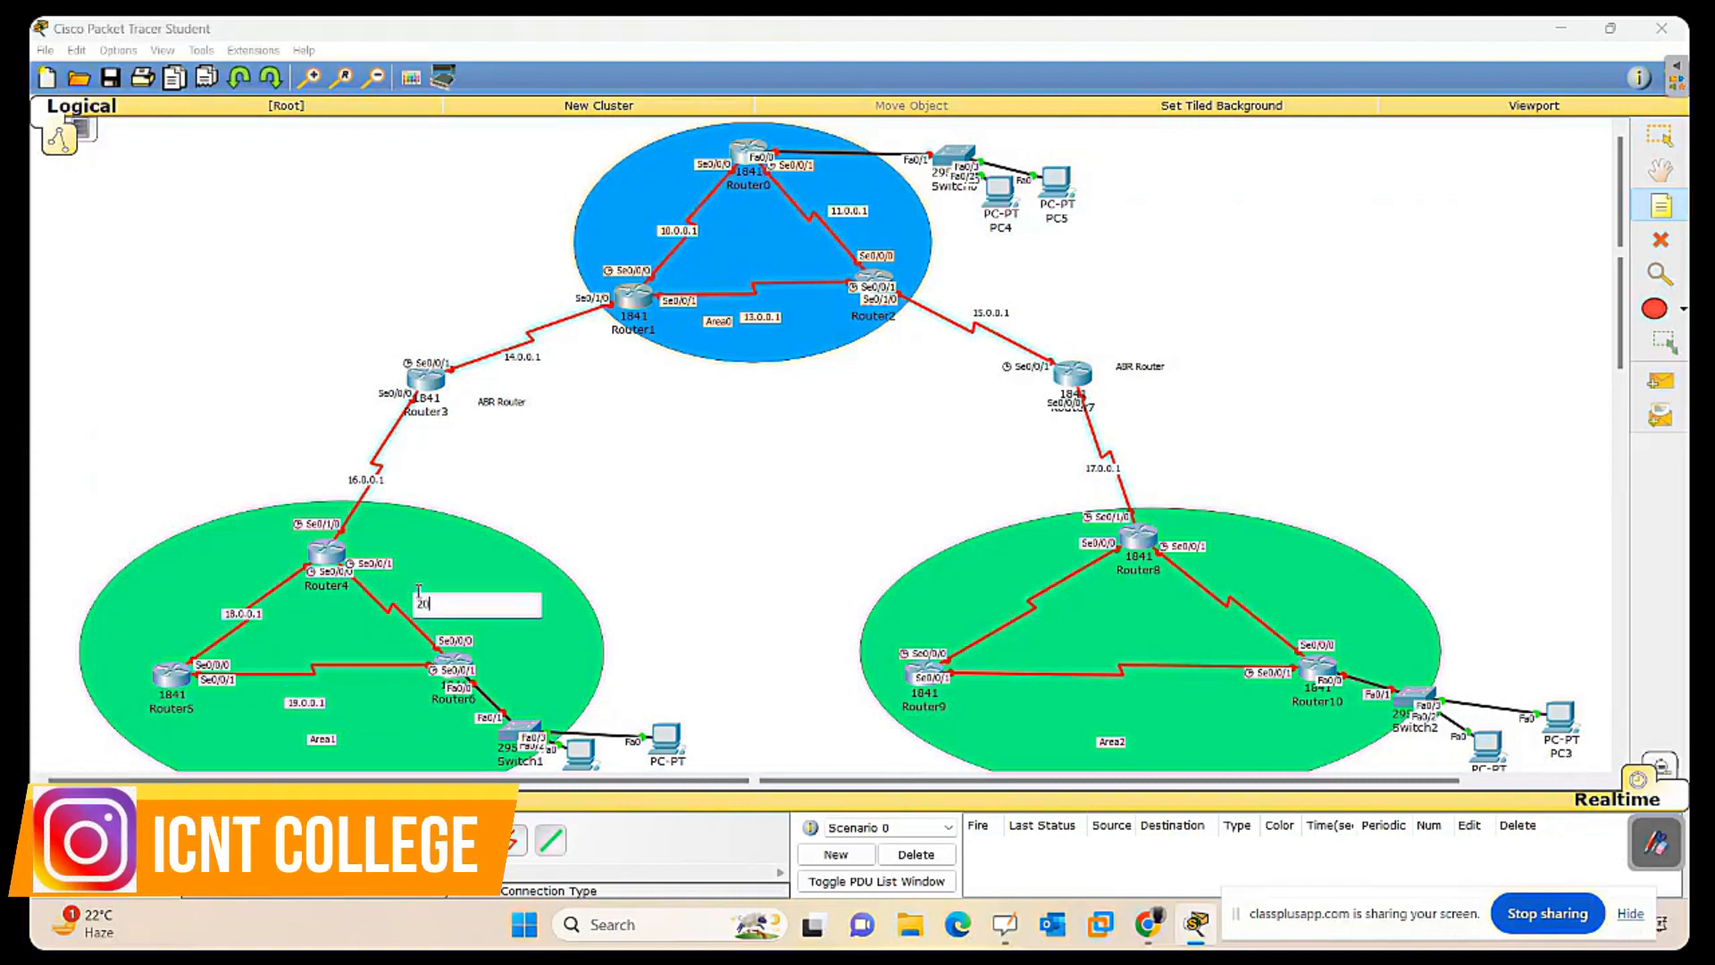
type("20.0.0.1")
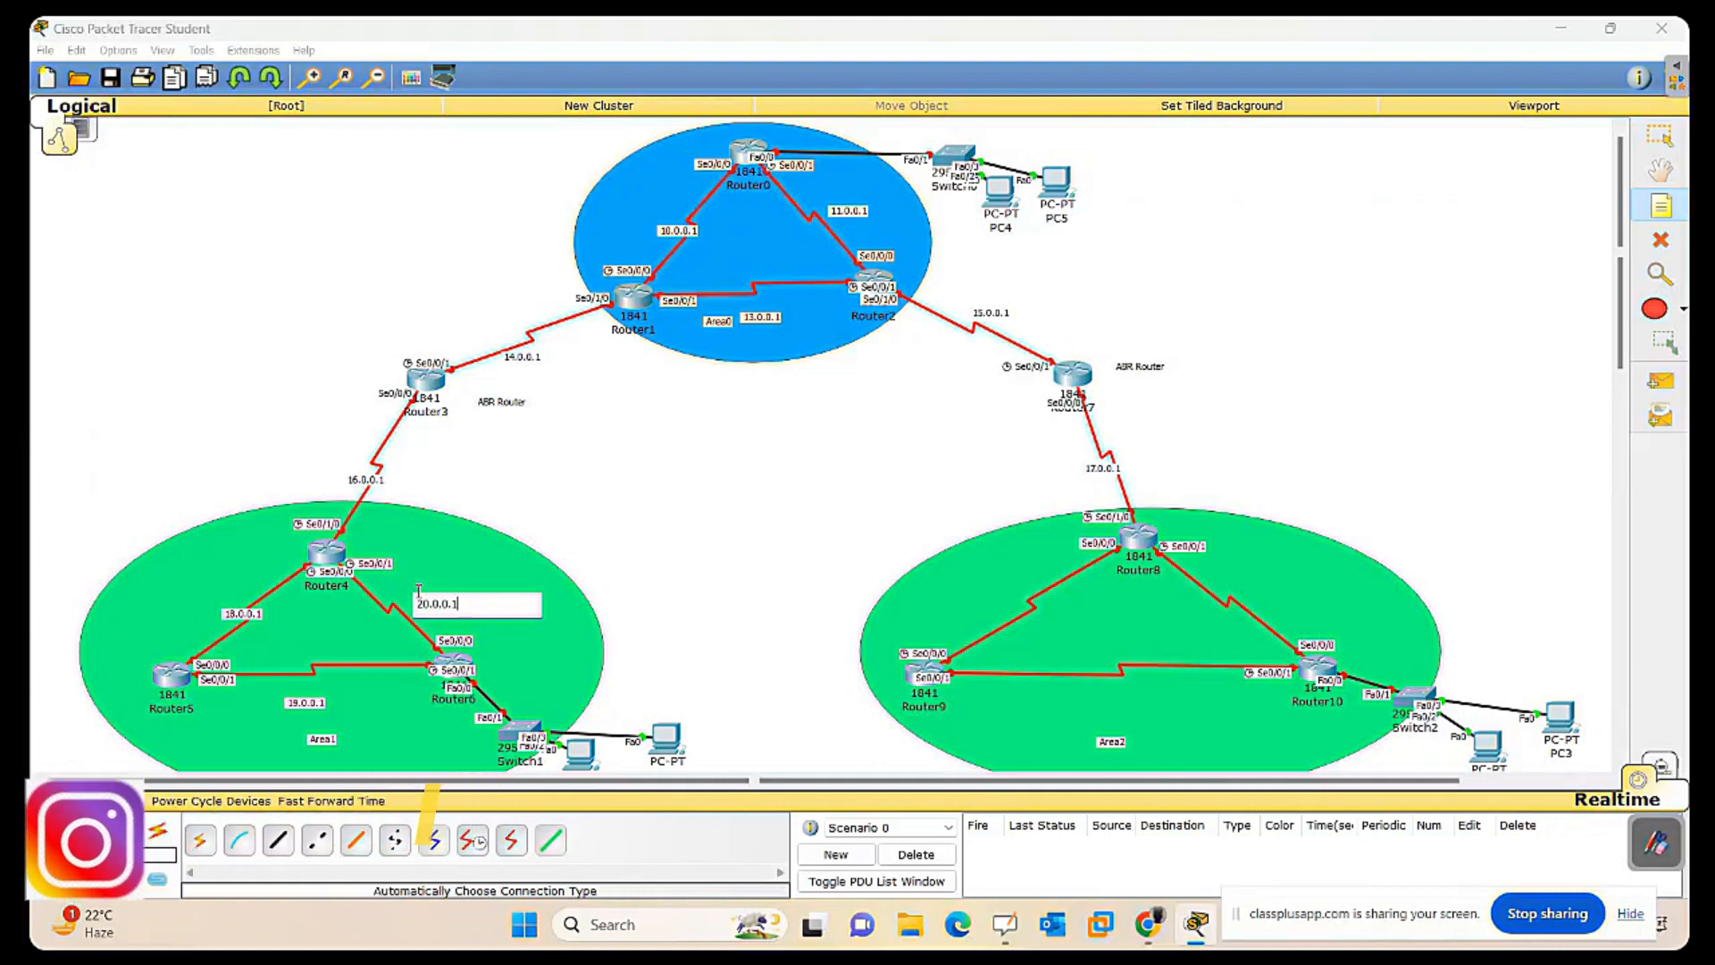
Label the Area2 links with address notes: 21.0.0.1 for Router8–Router9, 22.0.0.1 for Router9–Router10 and 23.0.0.1 for Router8–Router10.
left_click(983, 610)
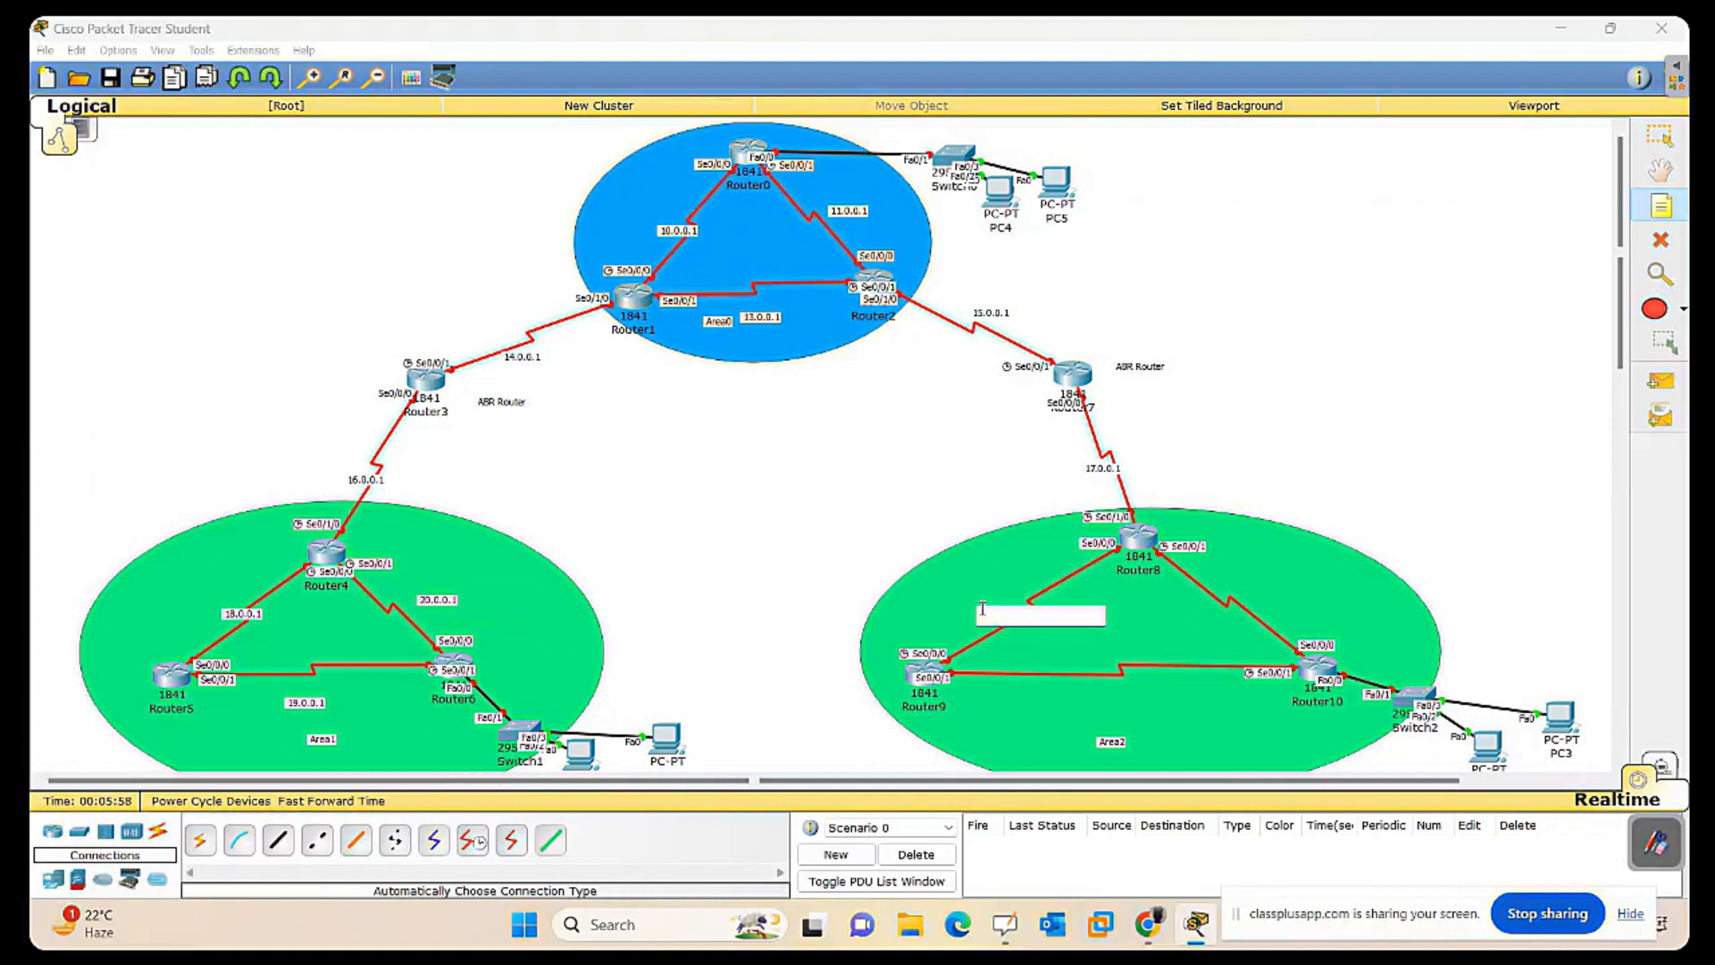
type("21.0.0.1")
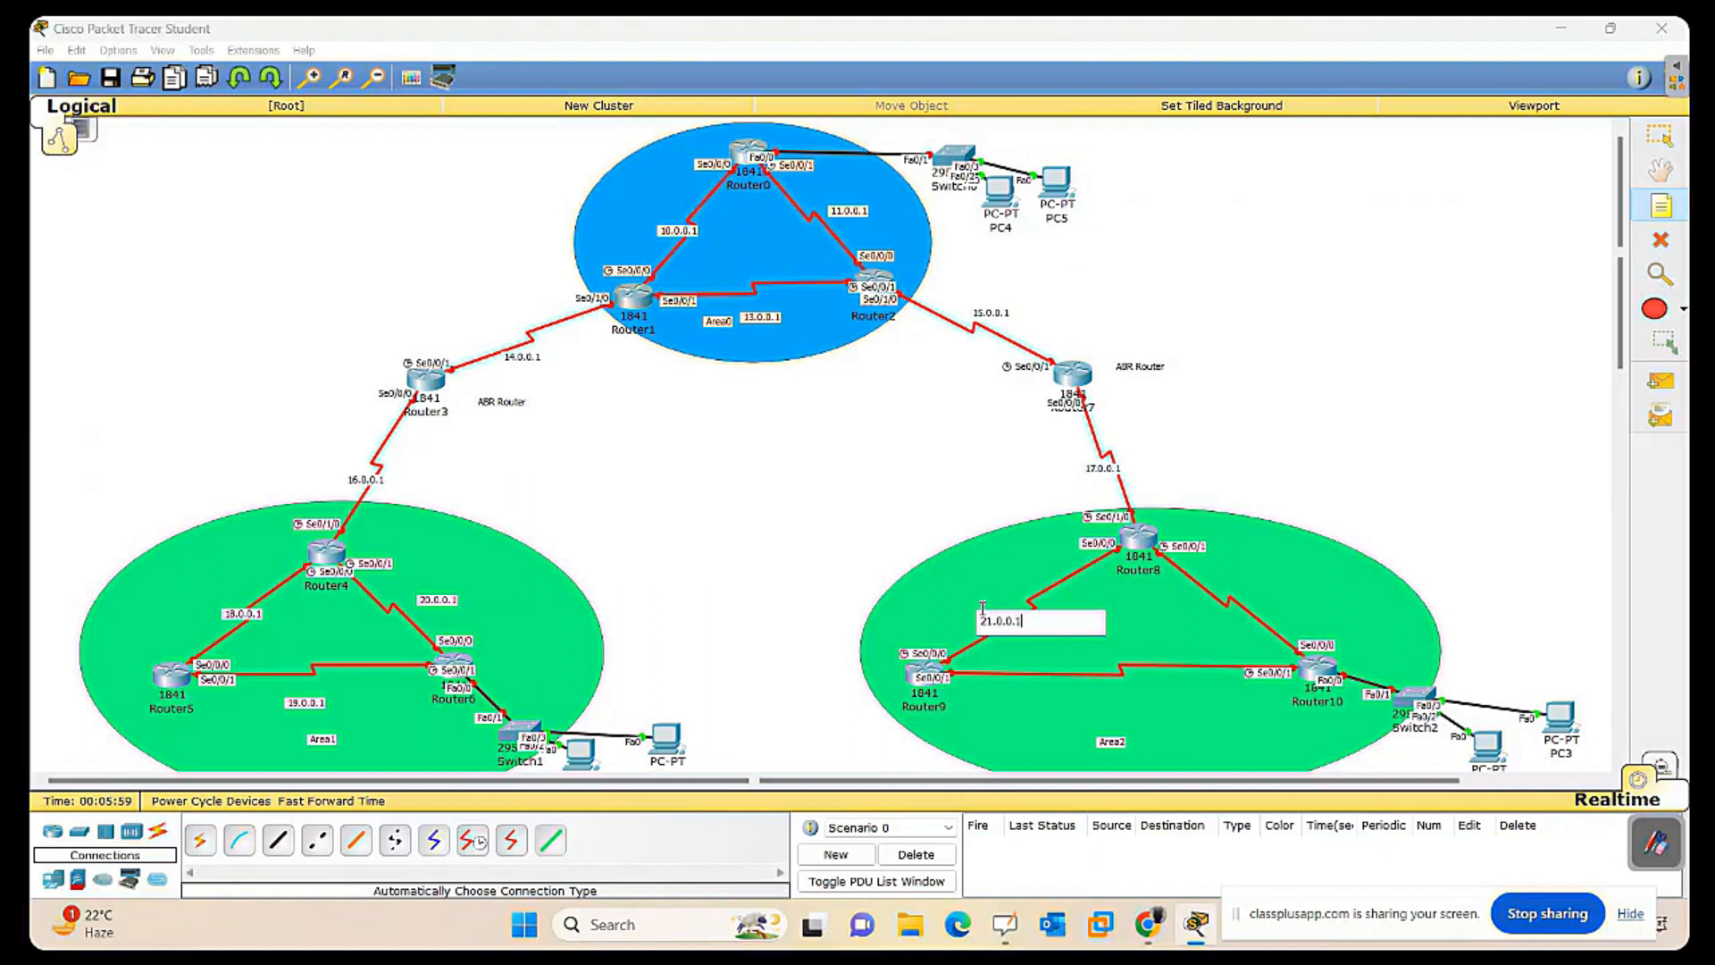
left_click(1092, 710)
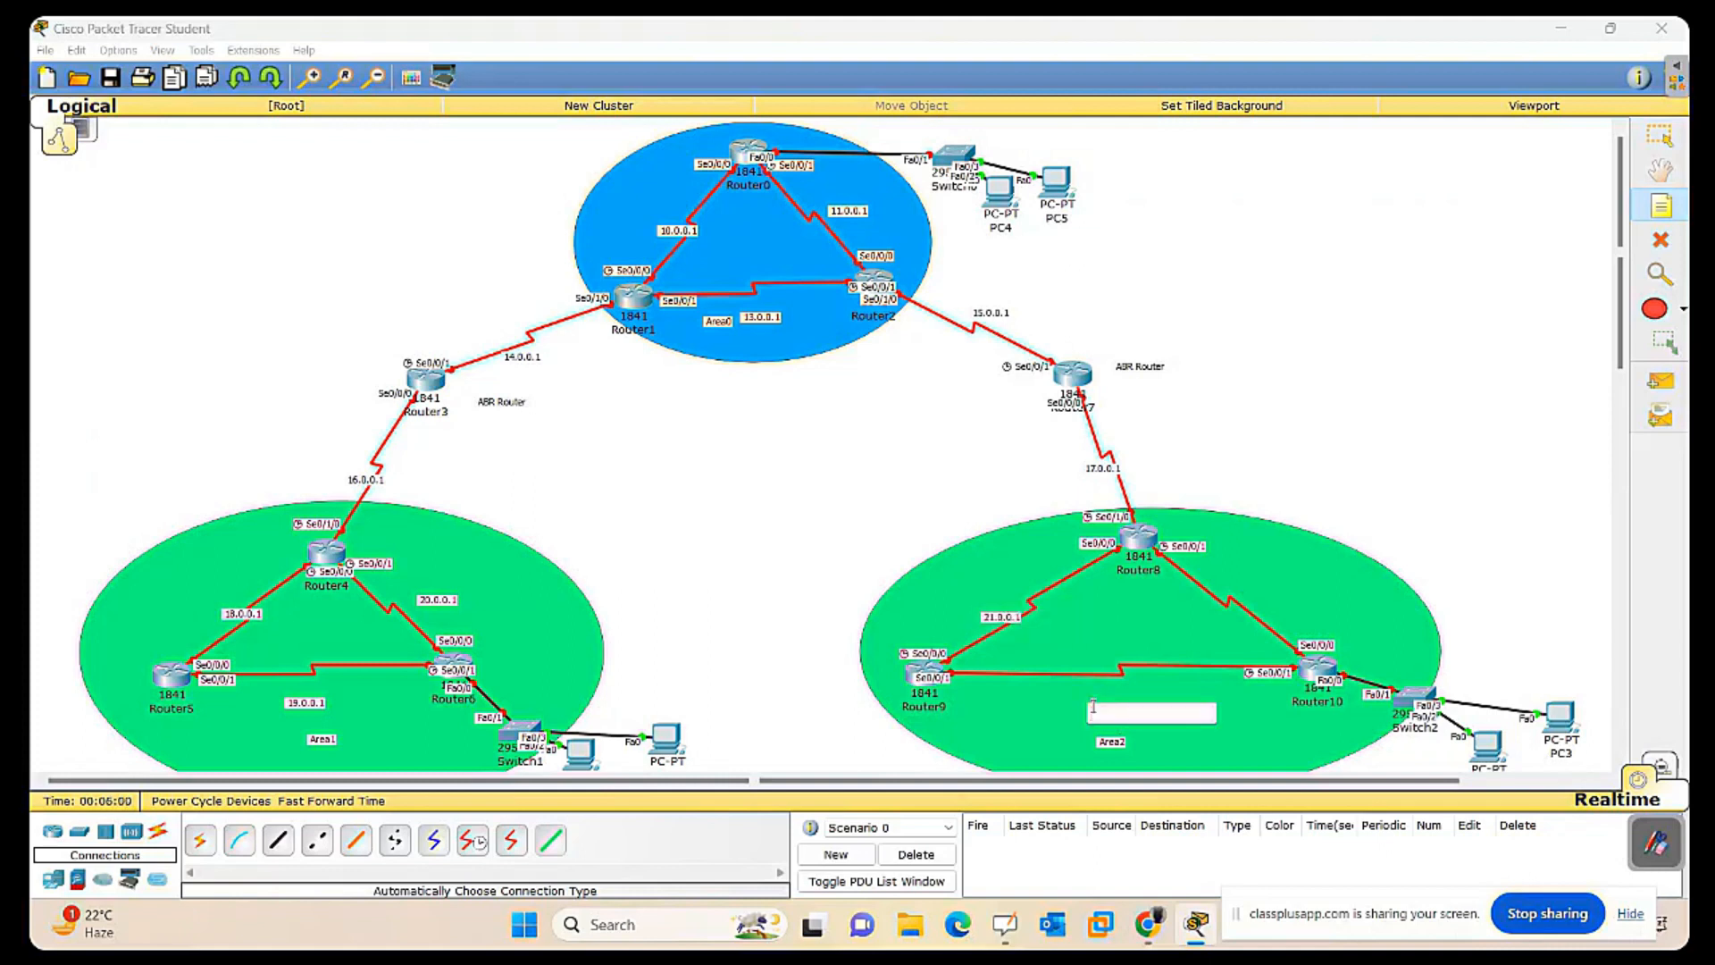
type("222")
key("BackSpace")
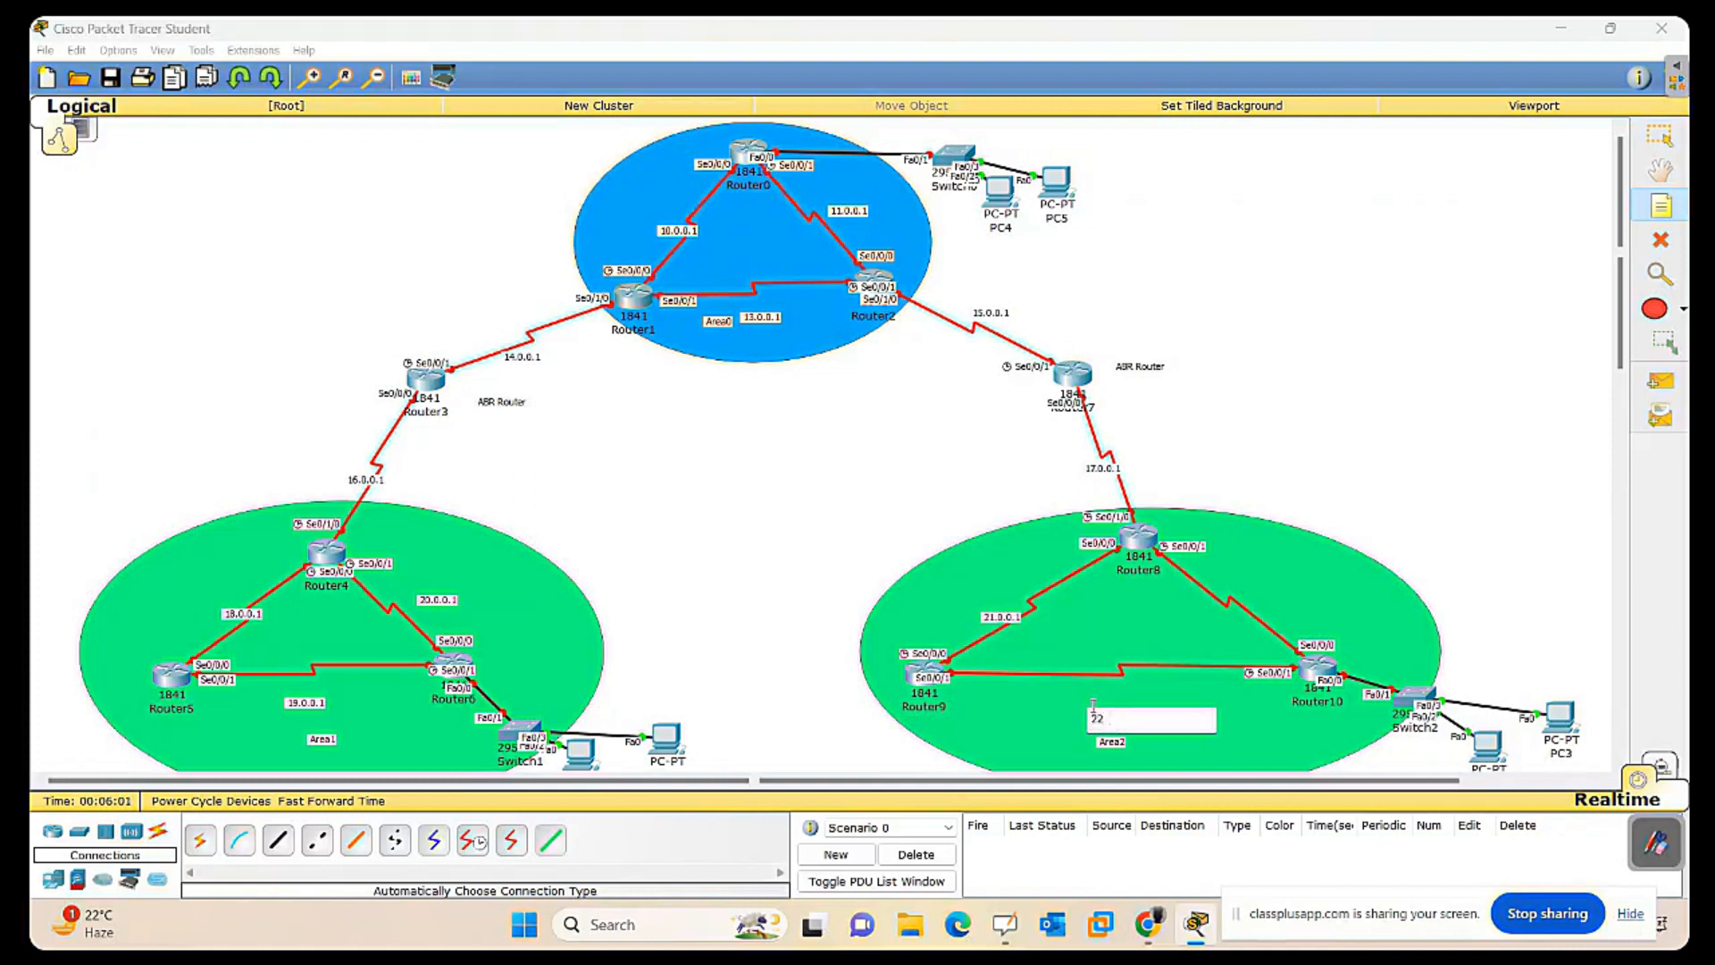
type(".0.0.1")
left_click(1230, 576)
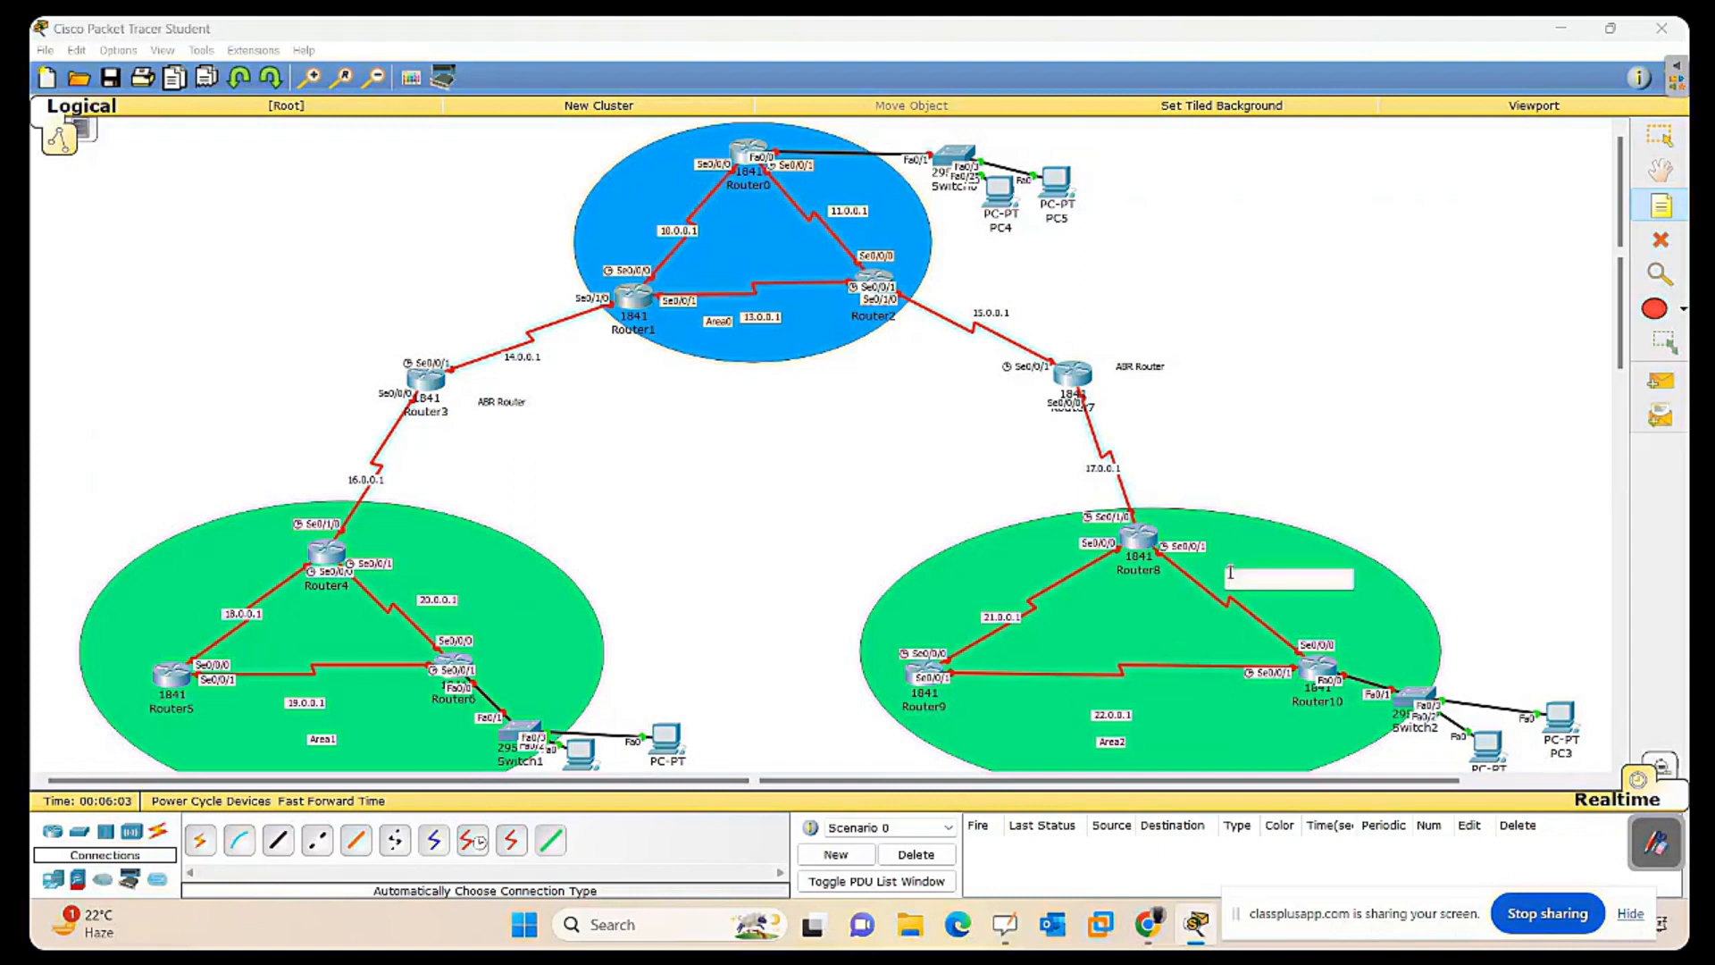
type("1")
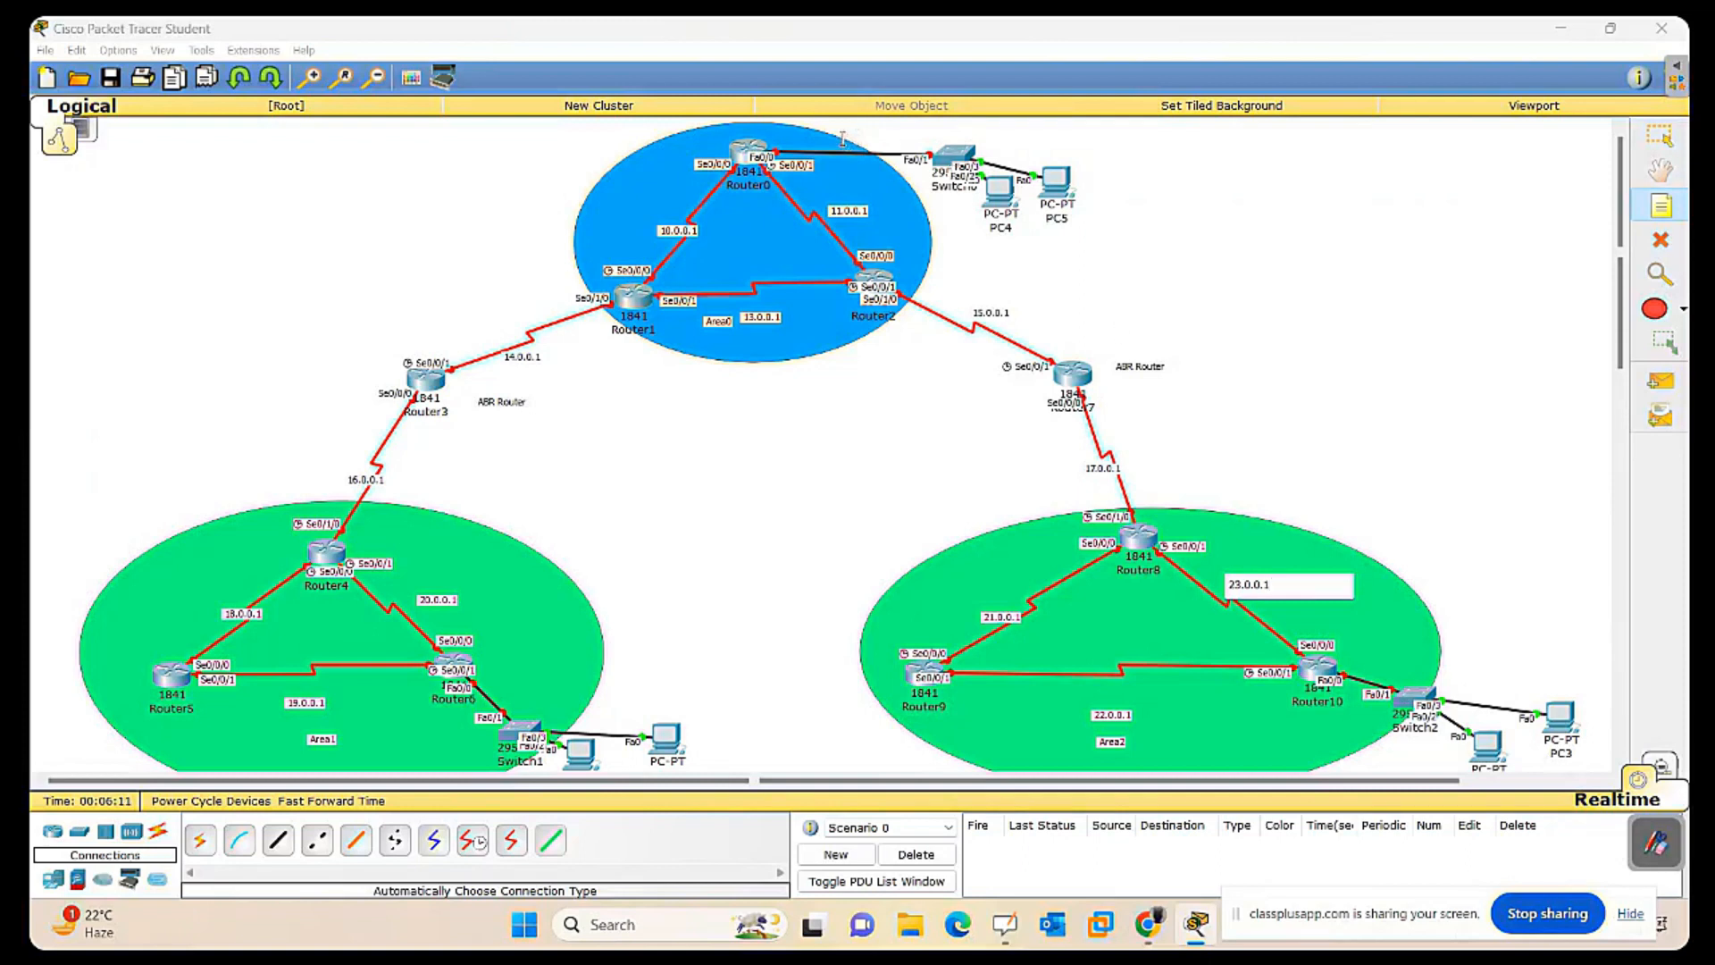
Label the LAN links with notes: 192.168.1.1 for Router0–Switch0, 192.168.2.1 for Router10–Switch2 and 192.168.3.1 for Router6–Switch1.
left_click(841, 141)
type("19")
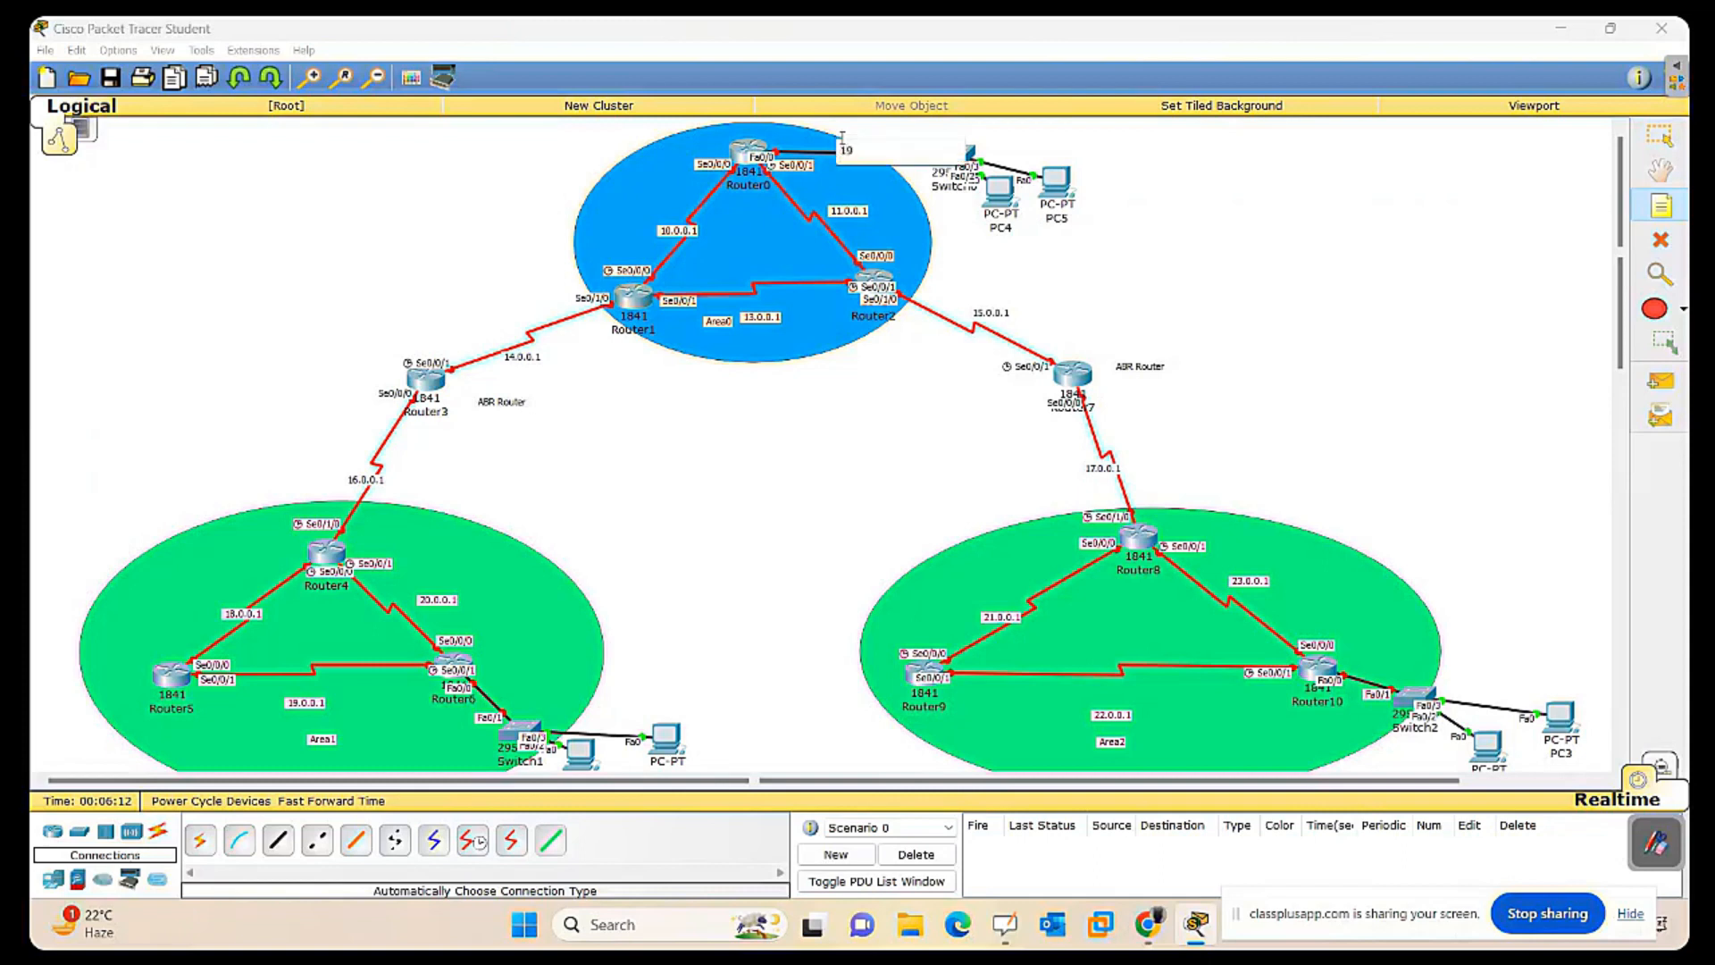
type("2.168.1.1")
left_click(1369, 666)
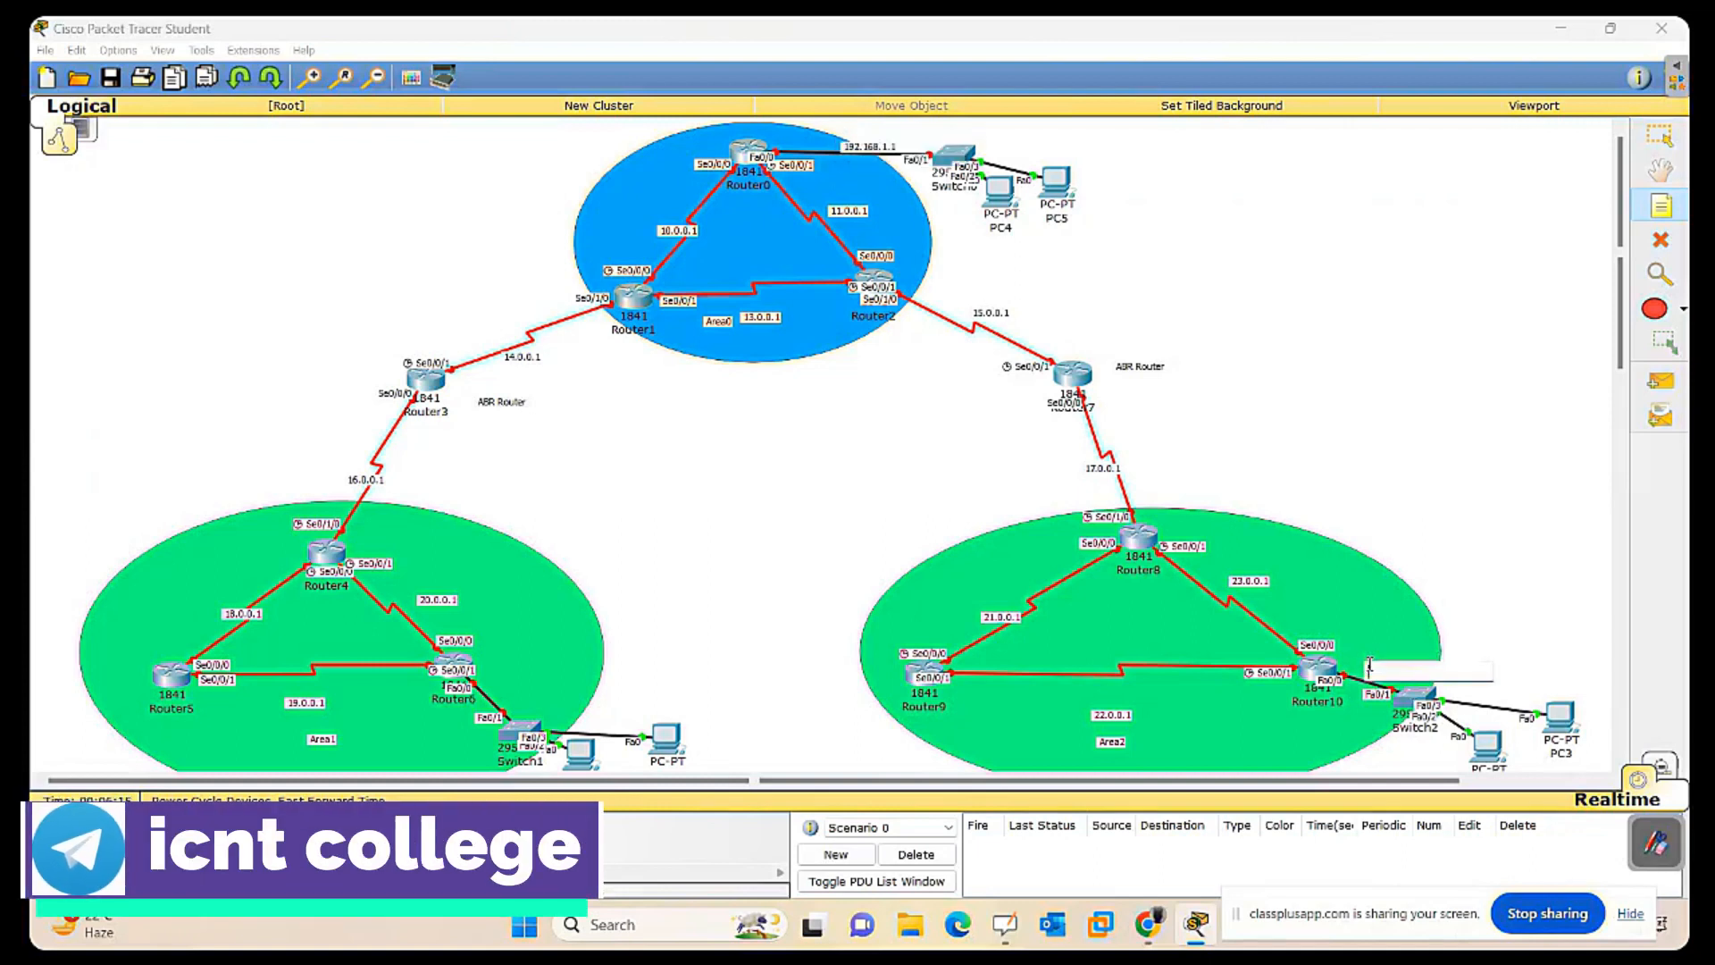
type("192.168.2.1")
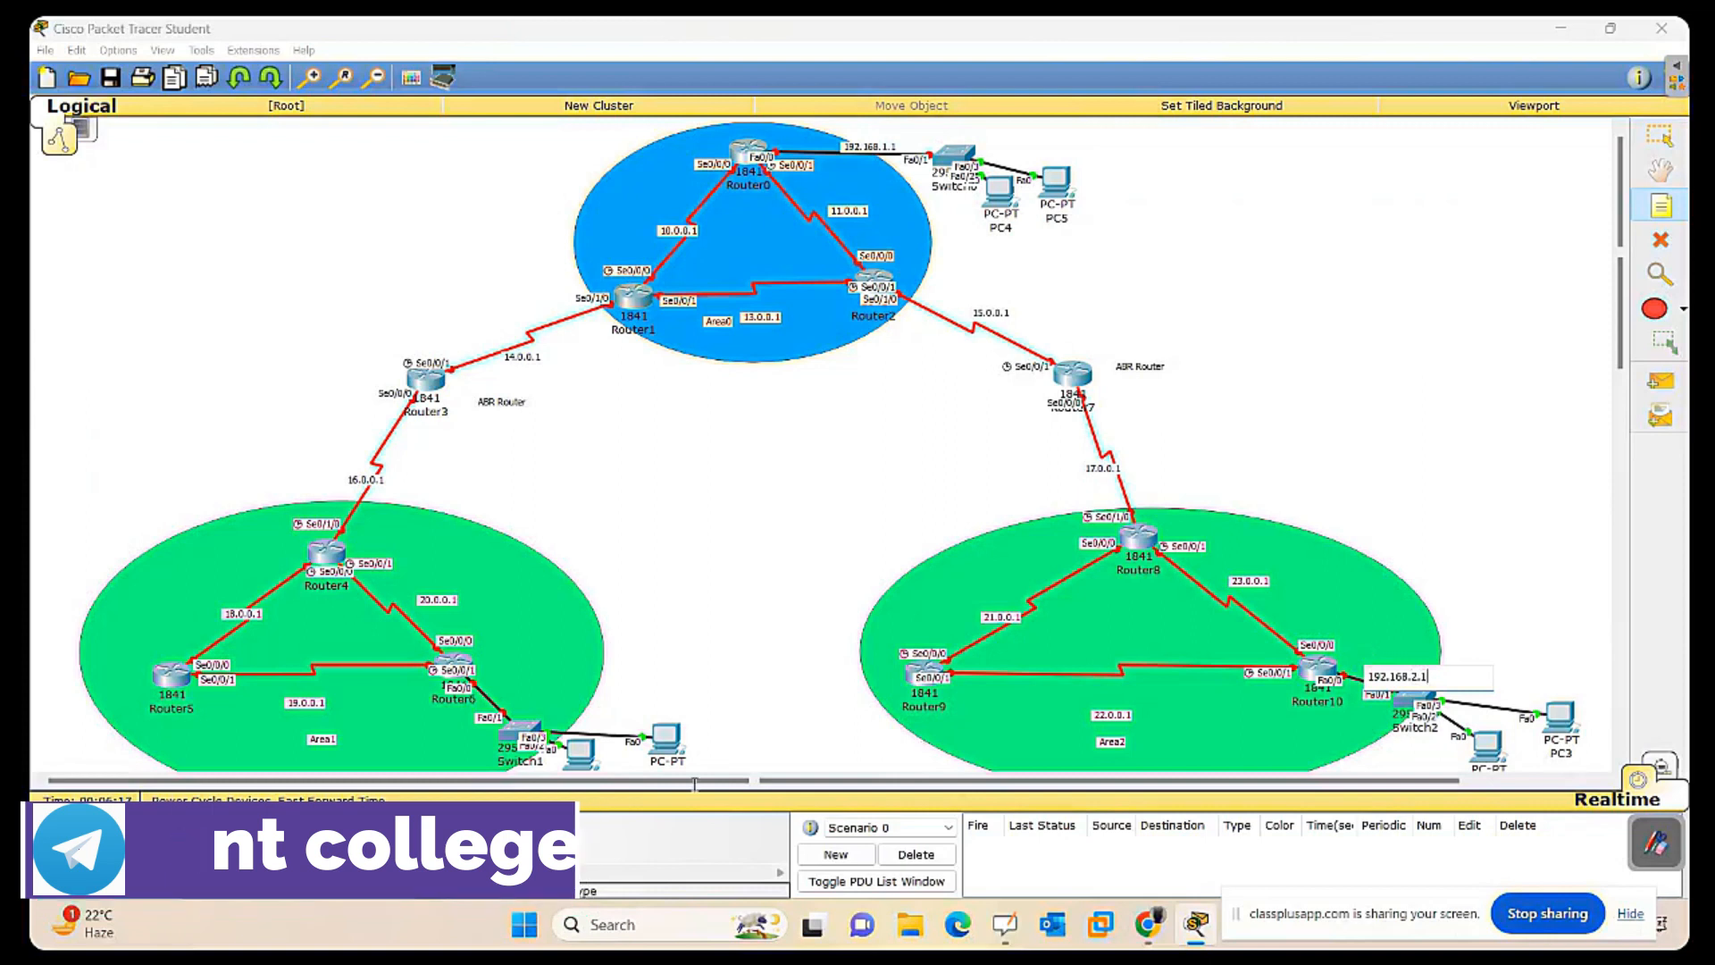
left_click(528, 679)
type("192.168.3.1")
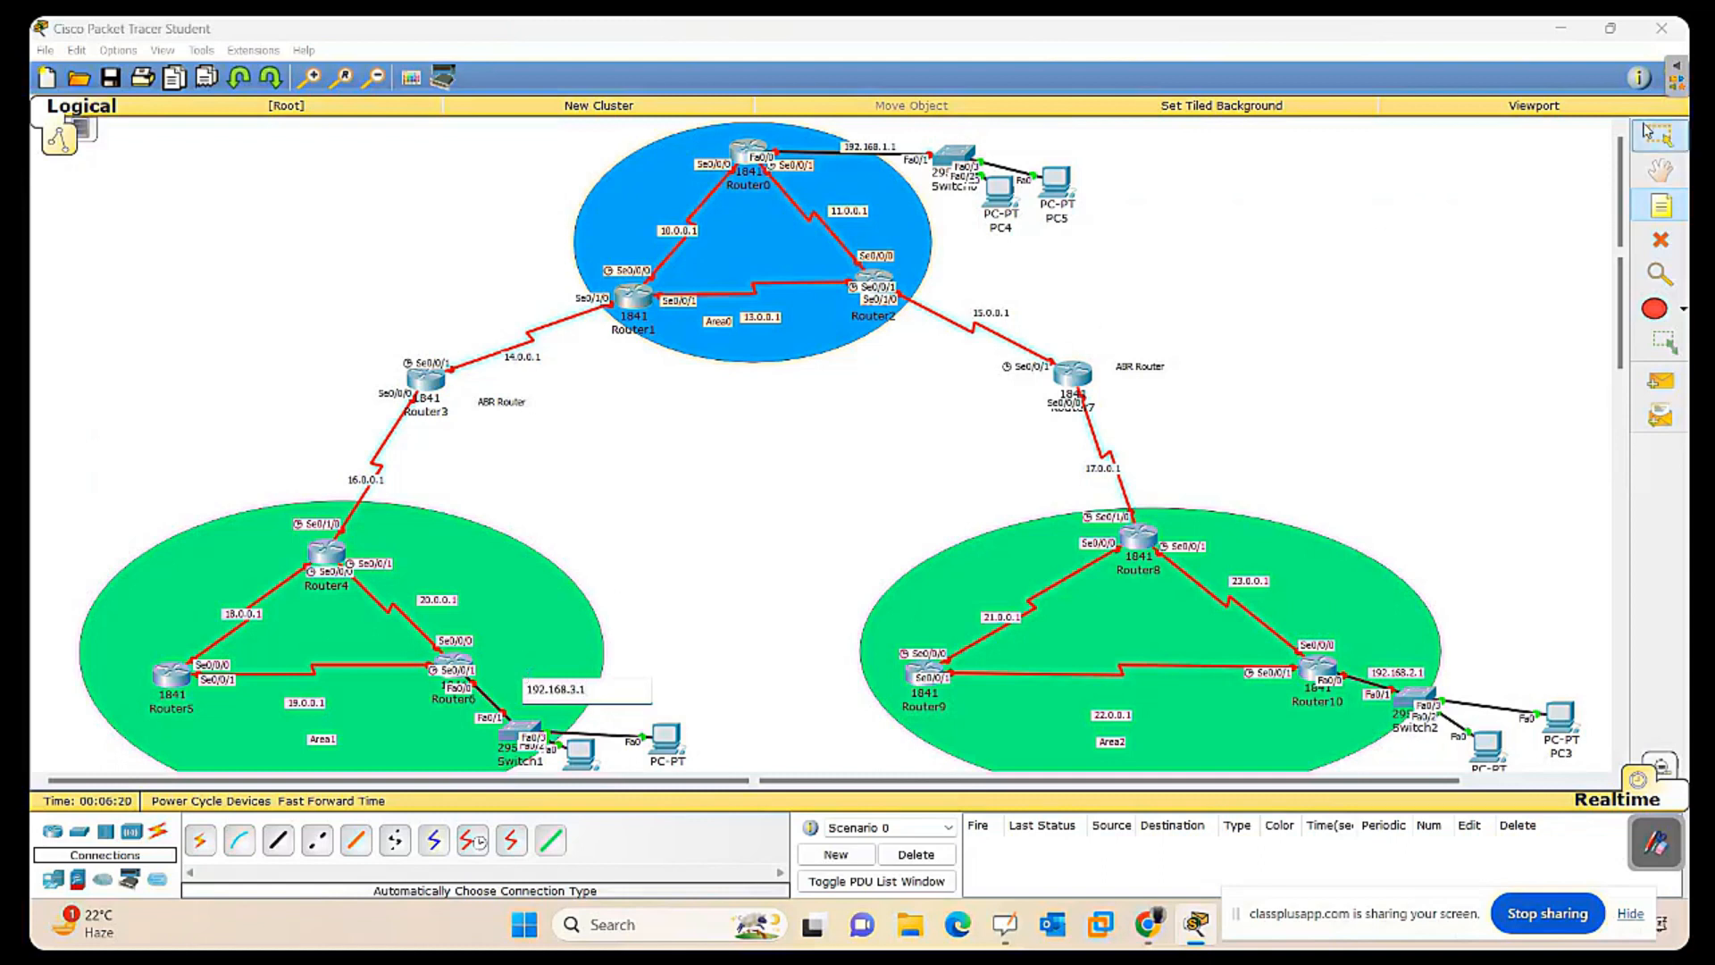
left_click(1660, 136)
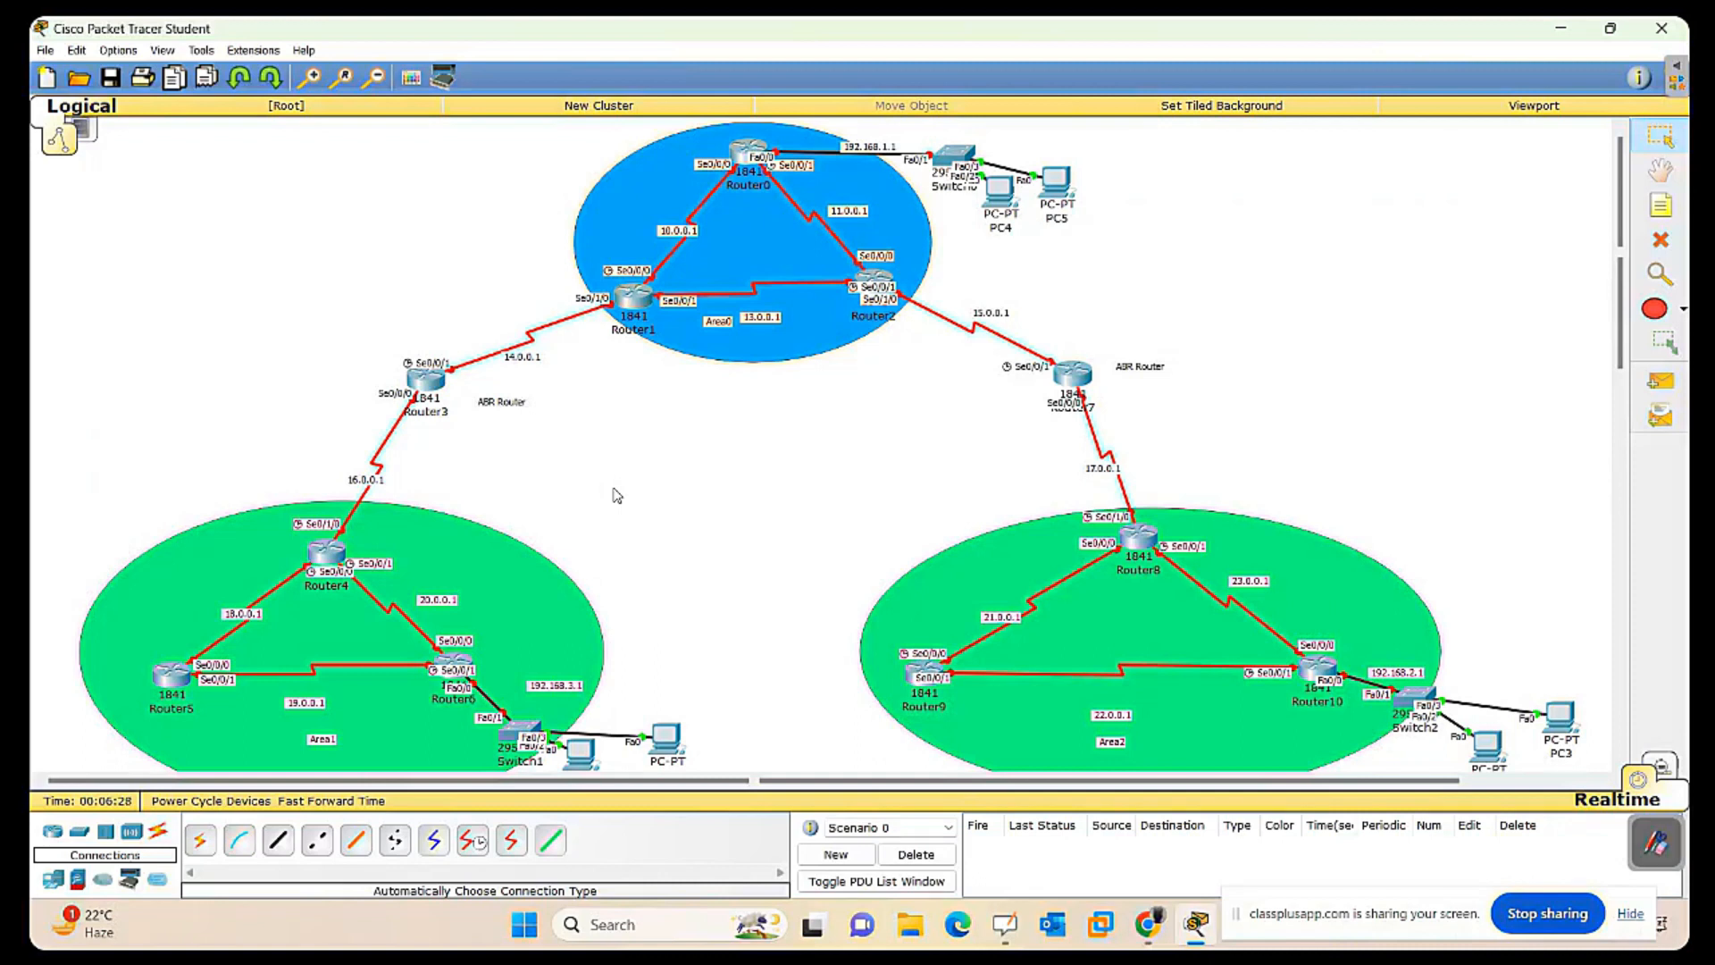
Open Router0's command line and answer no to the initial configuration dialog to reach the user prompt.
left_click(749, 154)
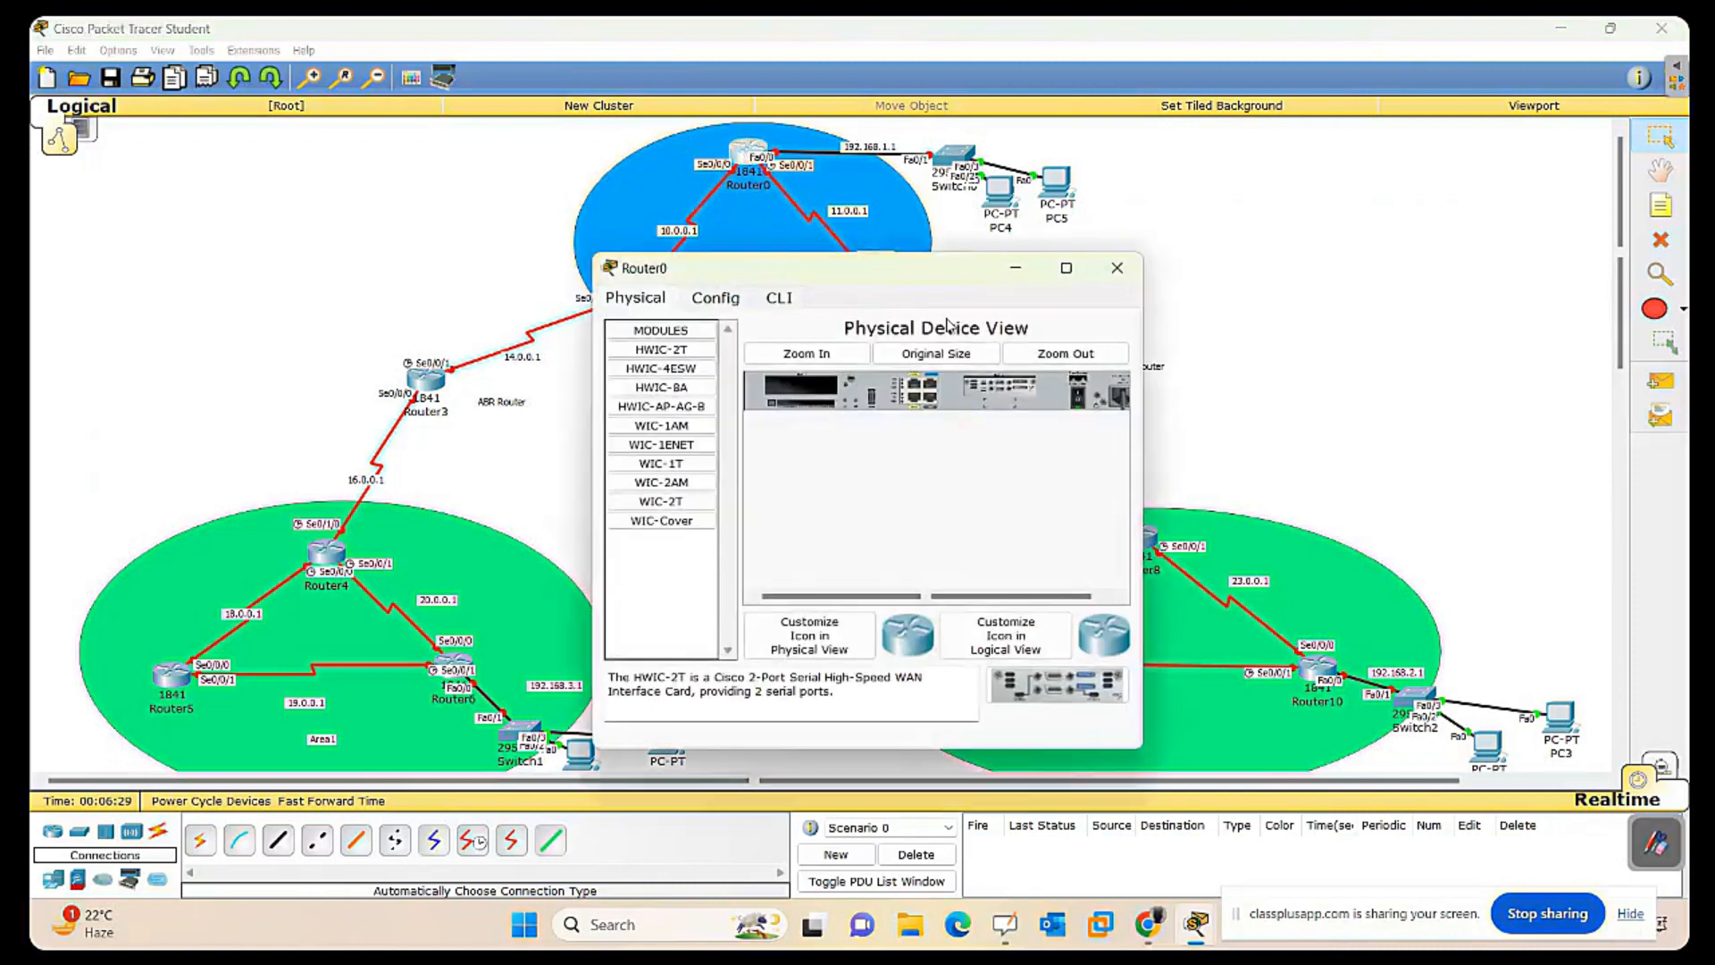
left_click_drag(893, 270, 1078, 222)
left_click(981, 253)
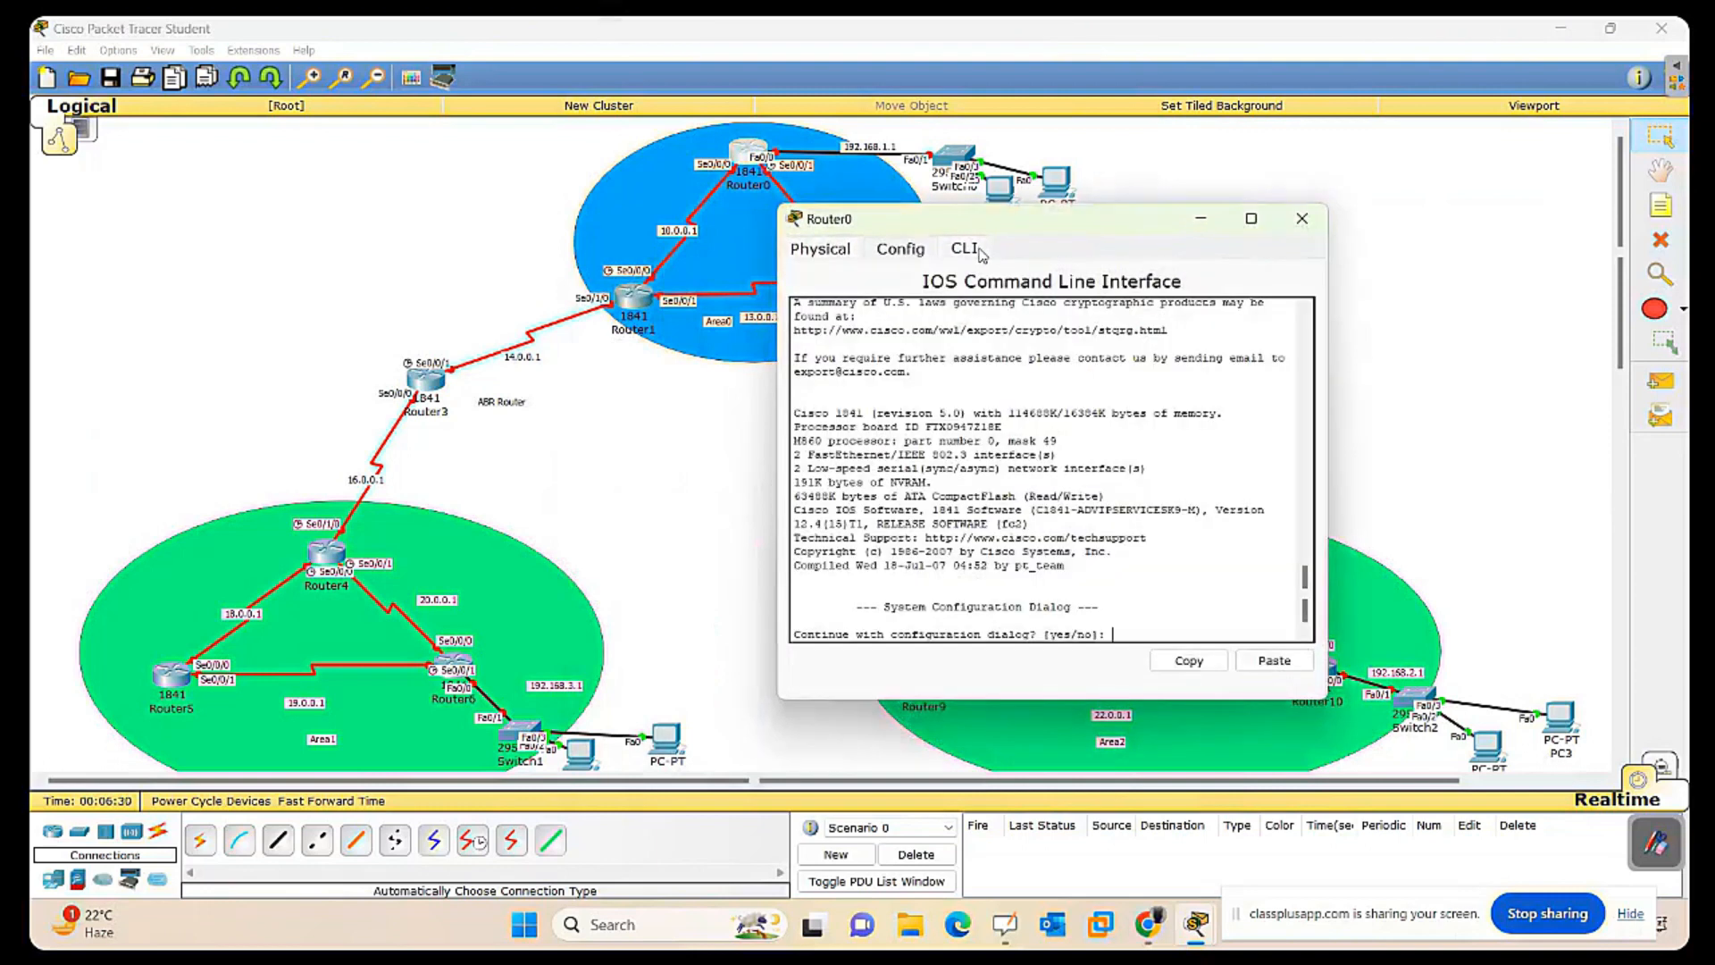
type("no")
key("Return")
key("Return")
key("Return")
key("Return")
key("Return")
key("Return")
key("Return")
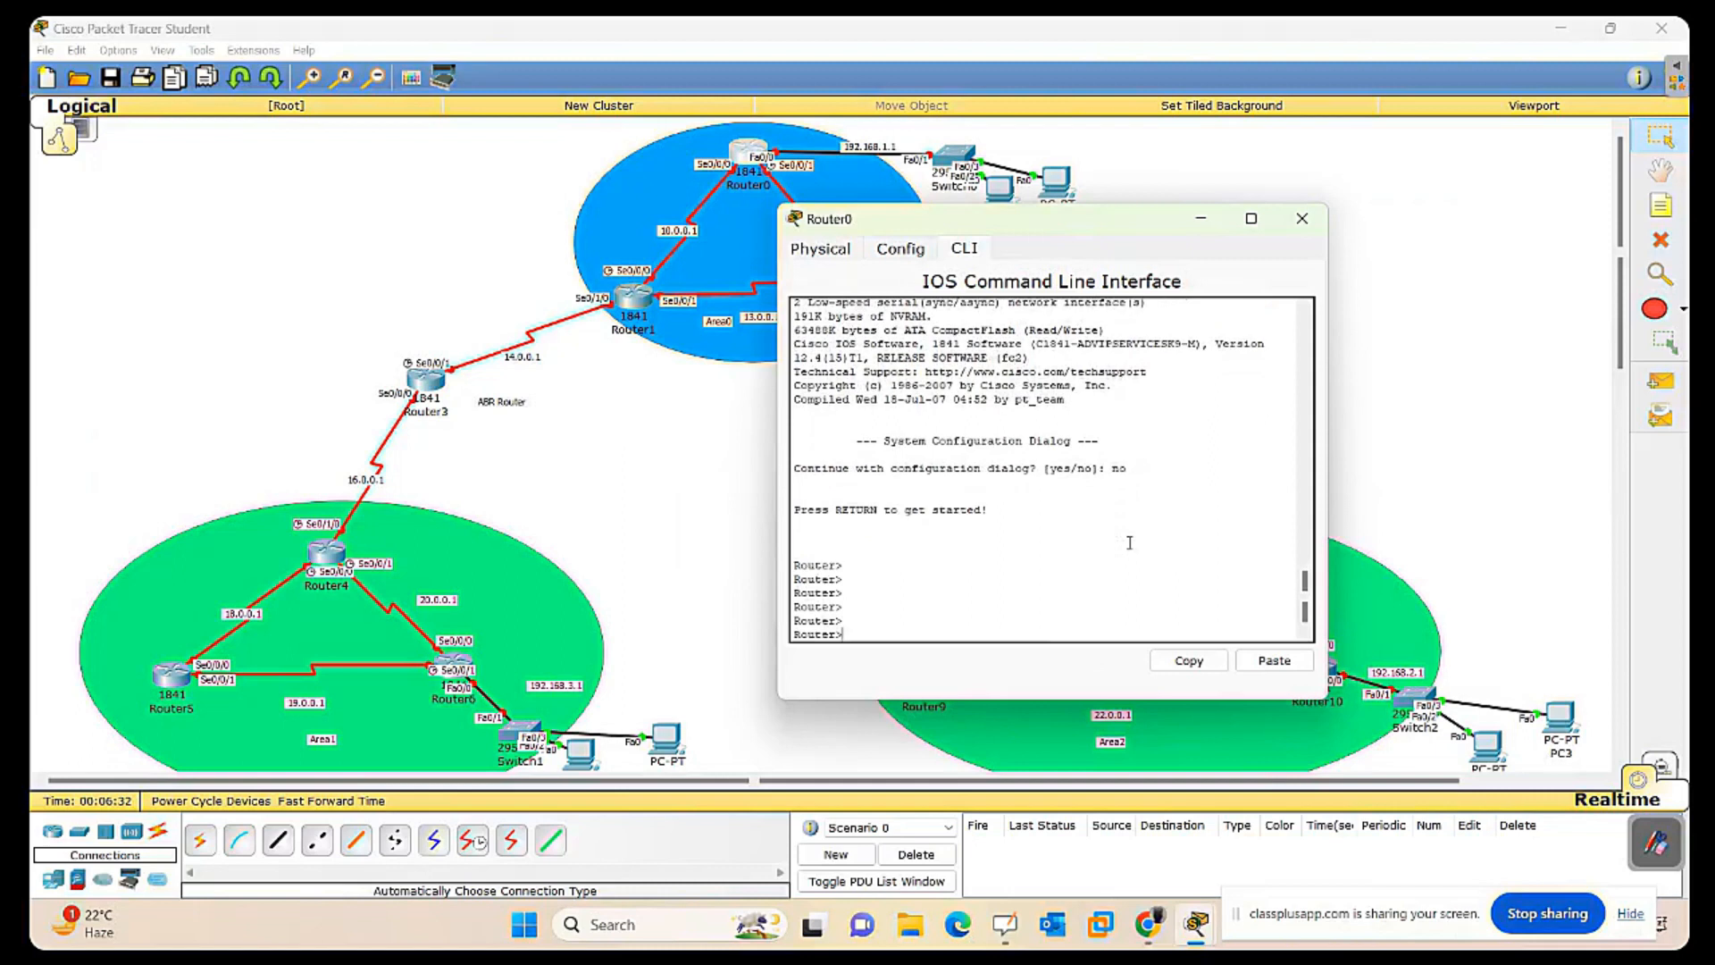
Enter privileged mode on Router0 with the en command.
type("en")
key("Return")
key("Return")
key("Return")
key("Return")
key("Return")
key("Return")
key("Return")
key("Return")
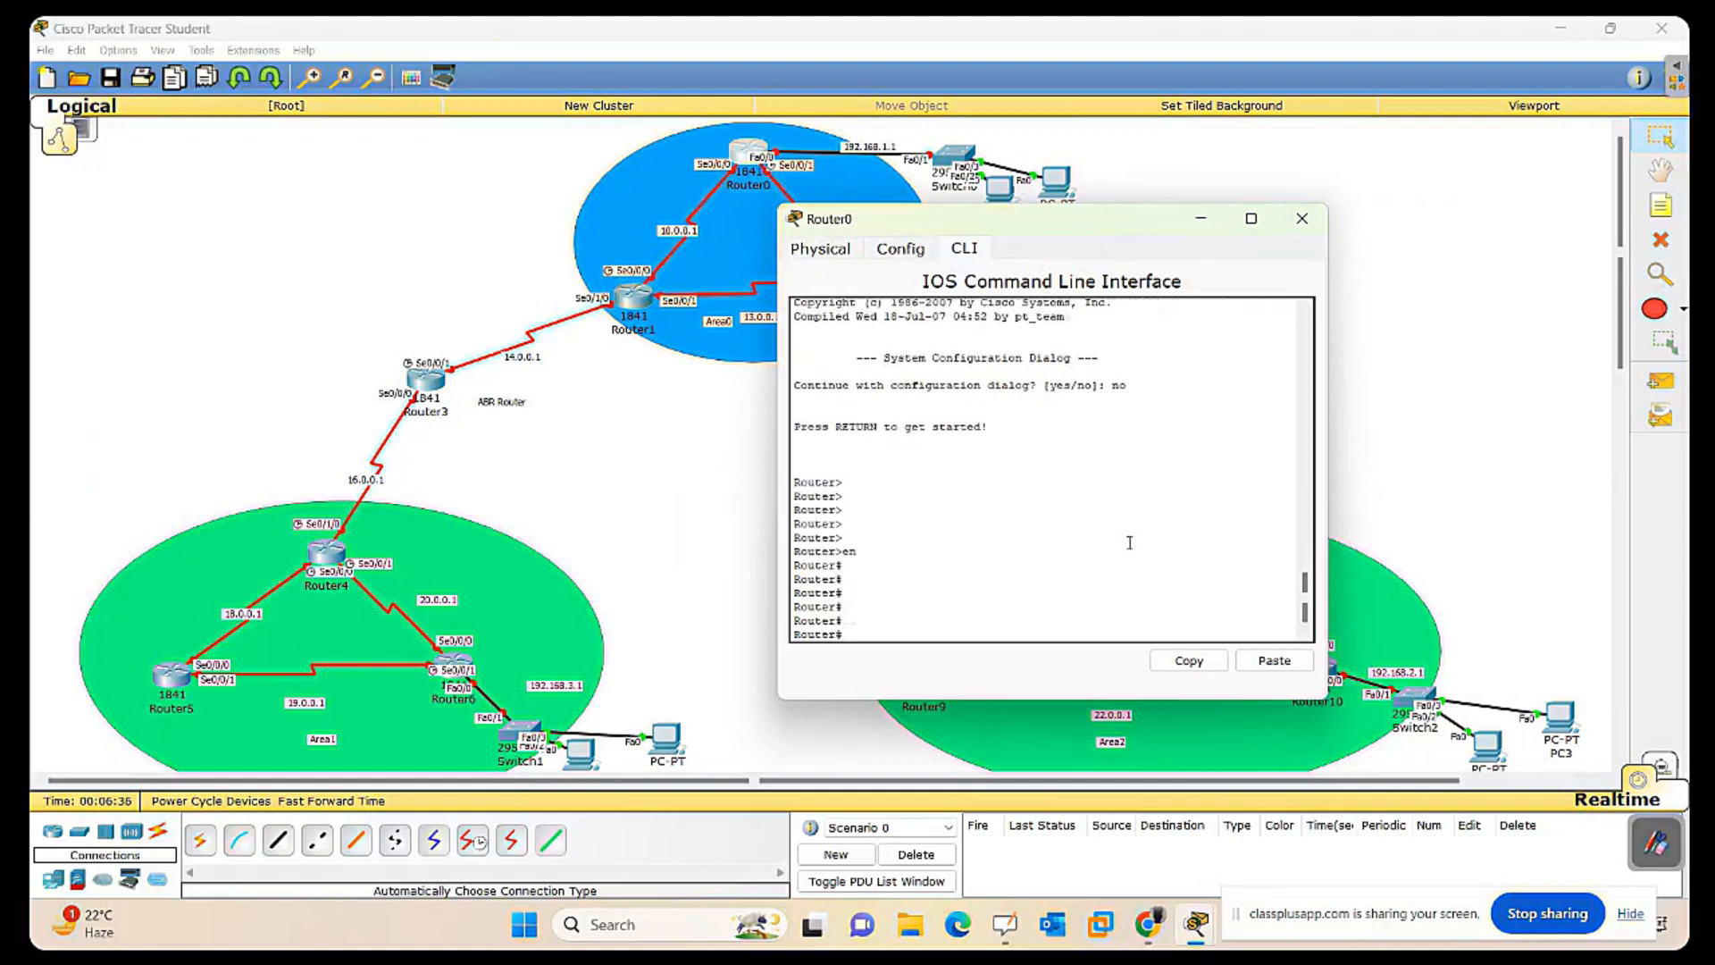
Move the Router0 window clear of Area0 and enter global configuration mode with conf t.
left_click_drag(1096, 227, 1353, 236)
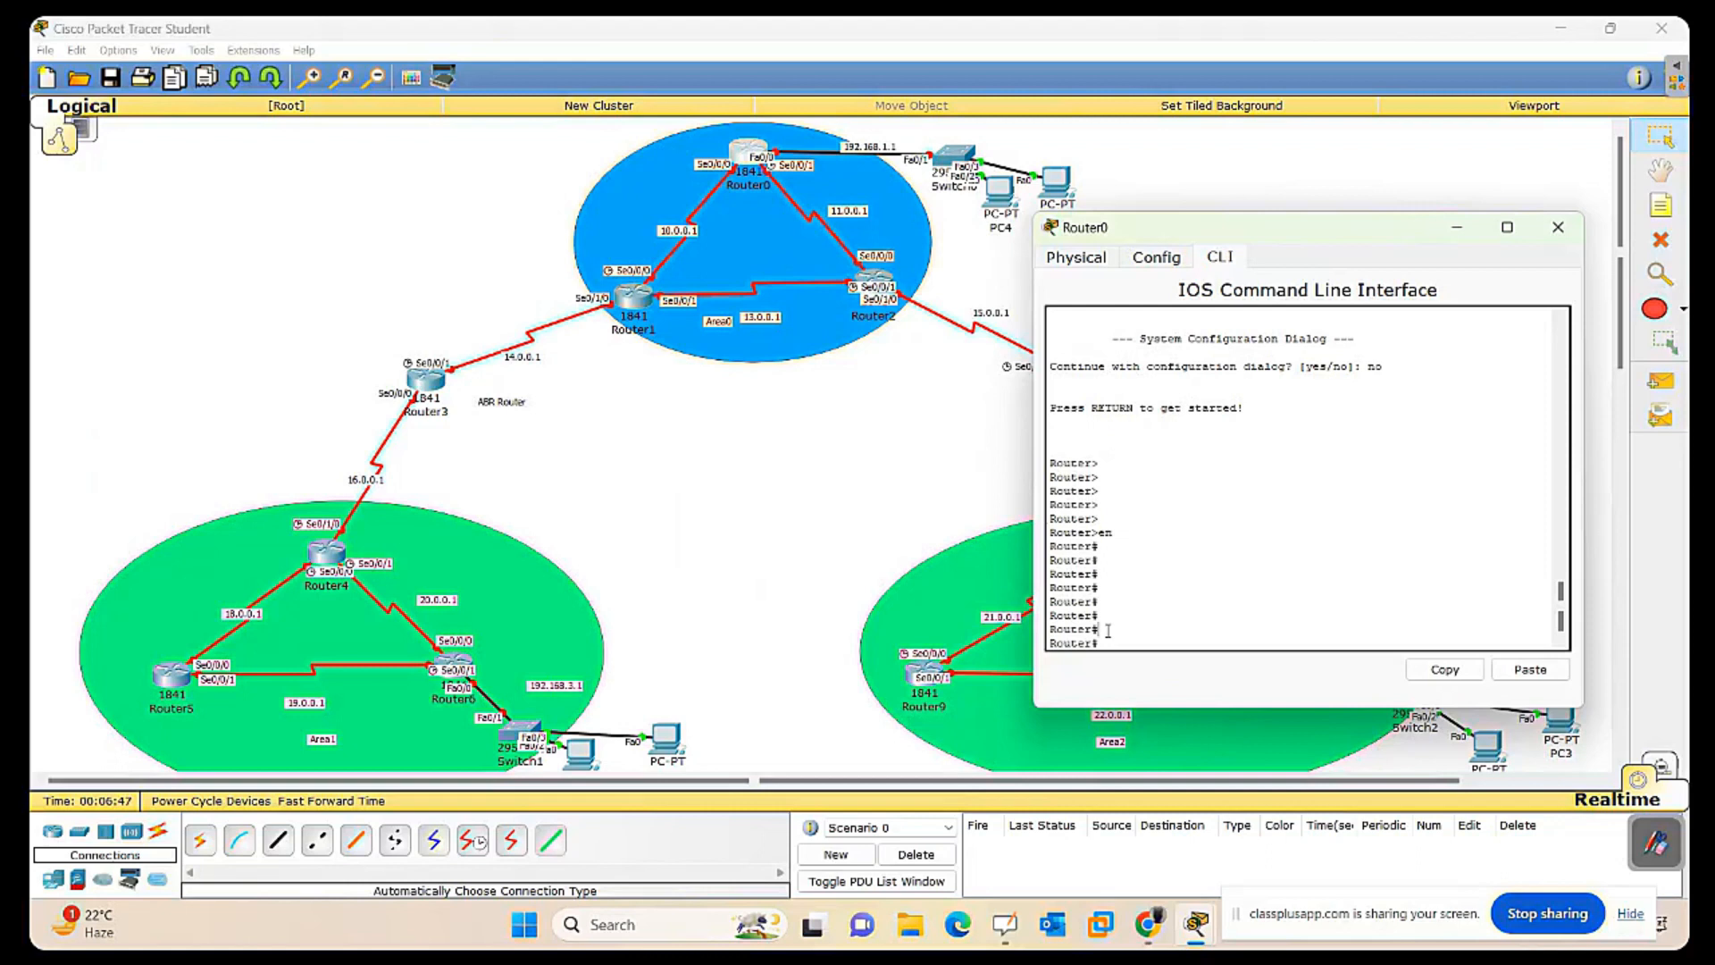
type("conf t")
key("Return")
key("Return")
key("Return")
key("Return")
key("Return")
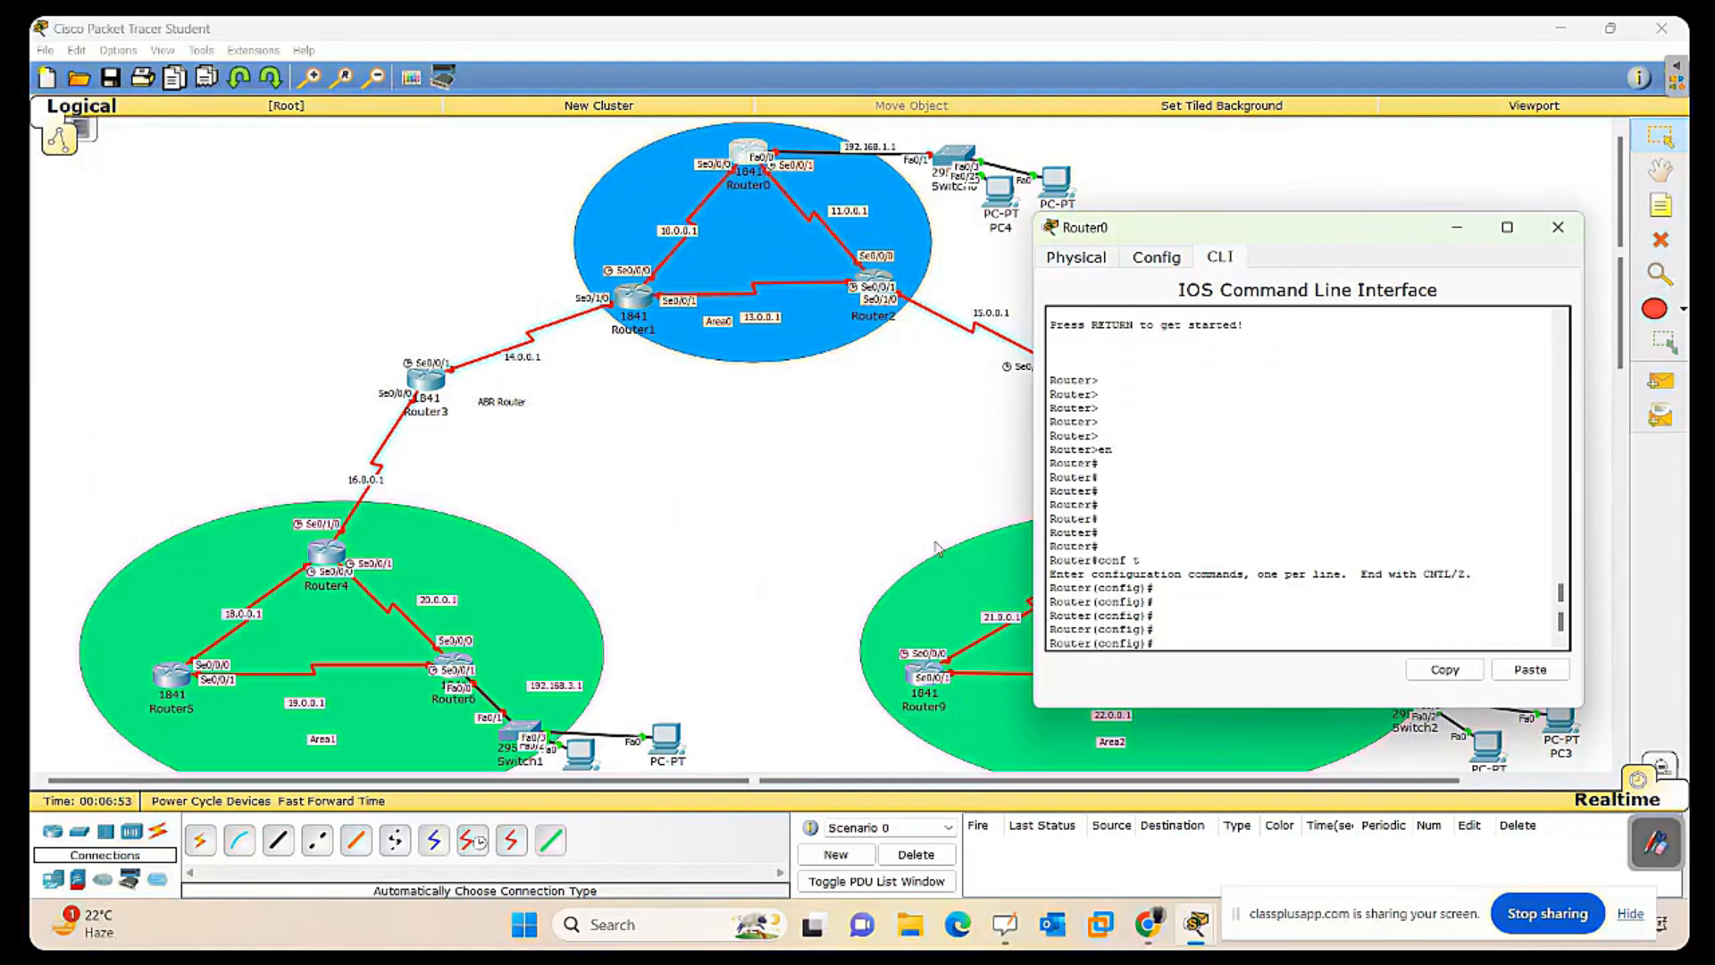
Mark Router0, its links, and the neighbouring Router1 and Router2 with the screen annotation pen, and erase all the marks.
left_click(1654, 844)
left_click(1655, 527)
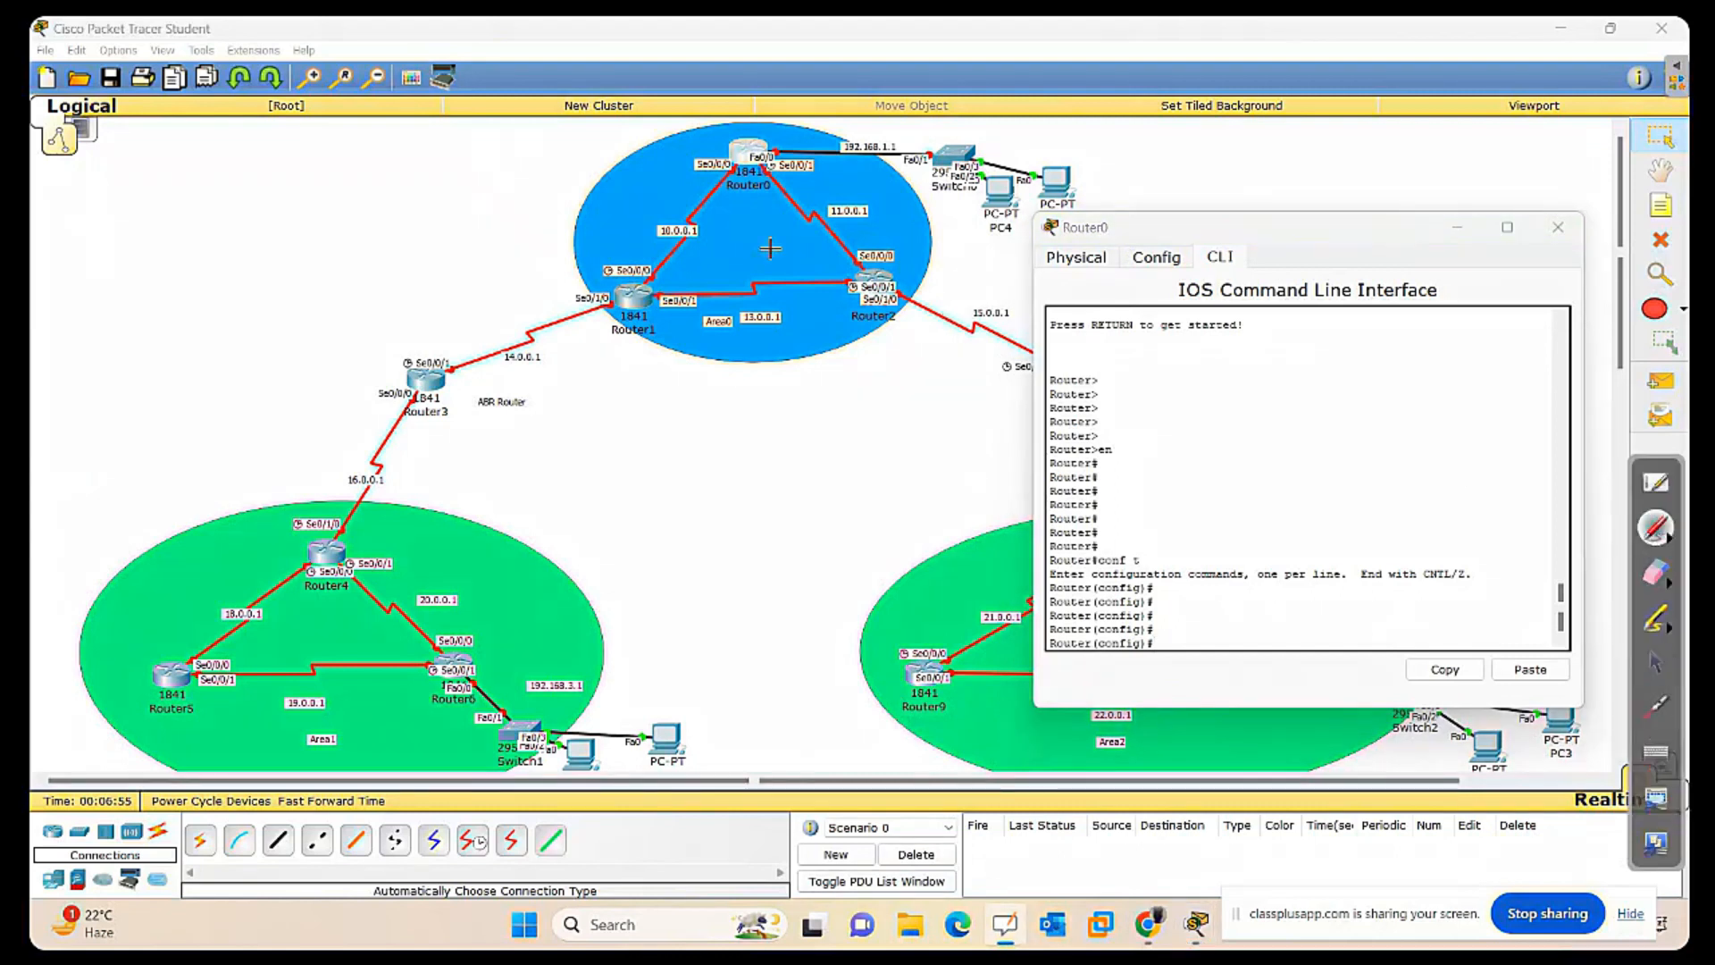
mouse_move(750, 126)
left_mouse_down()
mouse_move(694, 143)
mouse_move(746, 191)
mouse_move(800, 154)
mouse_move(739, 130)
left_mouse_up()
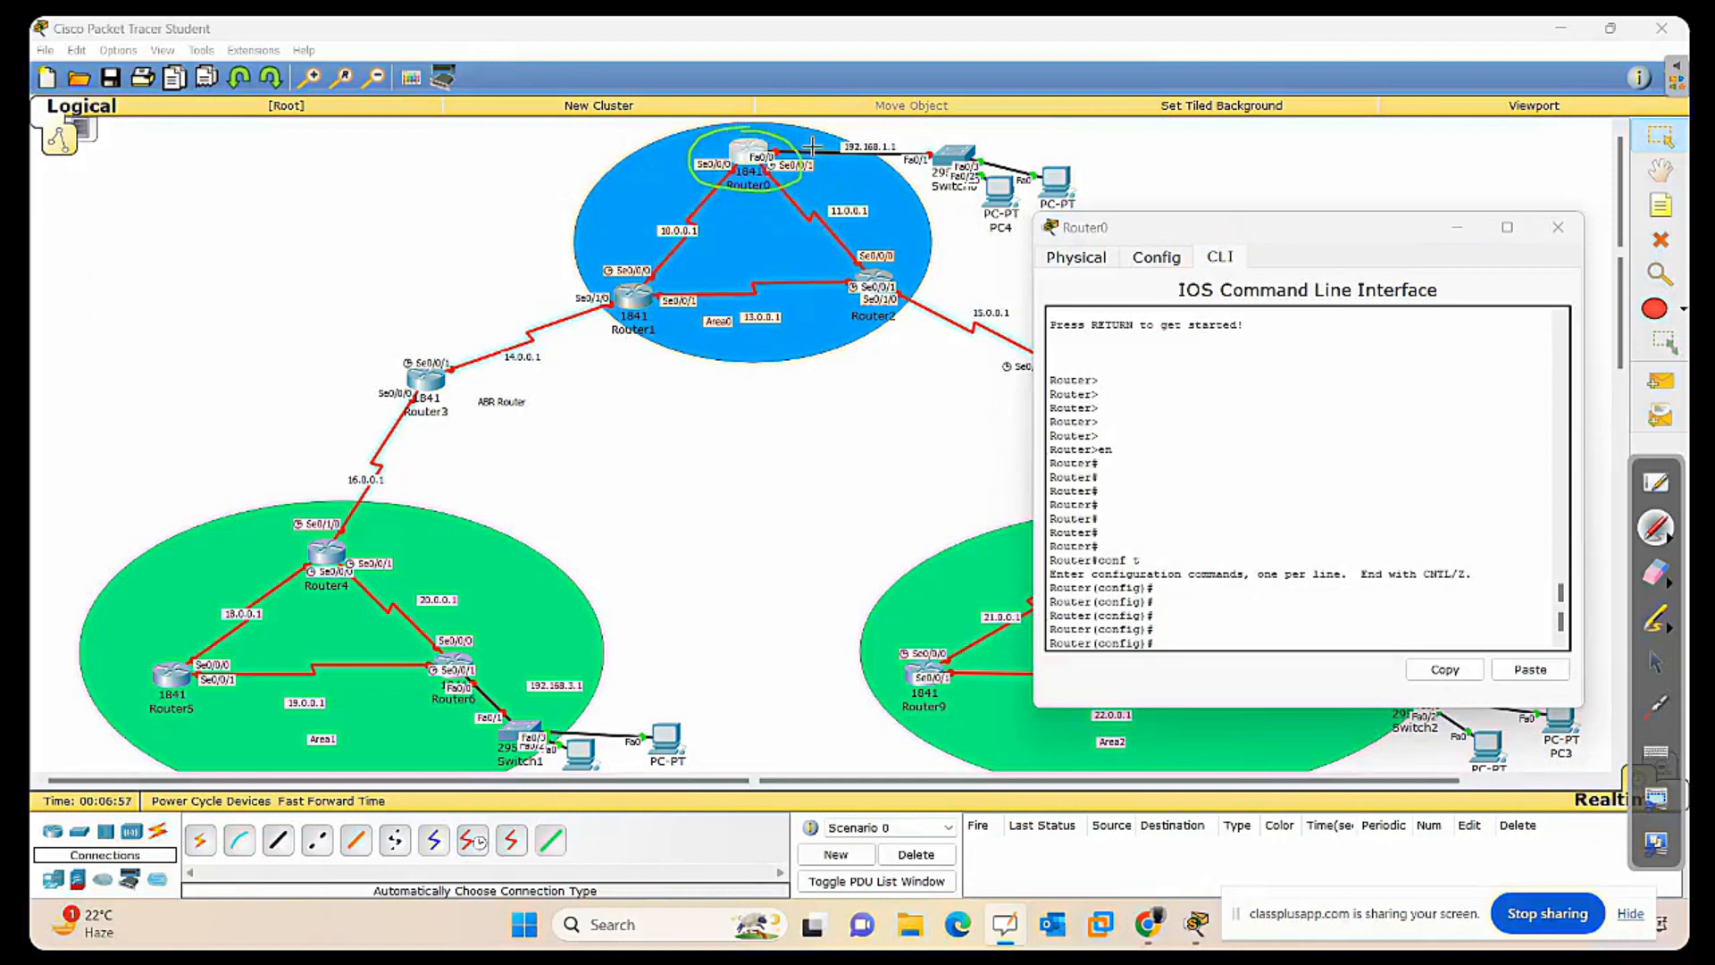
left_click_drag(728, 183, 686, 220)
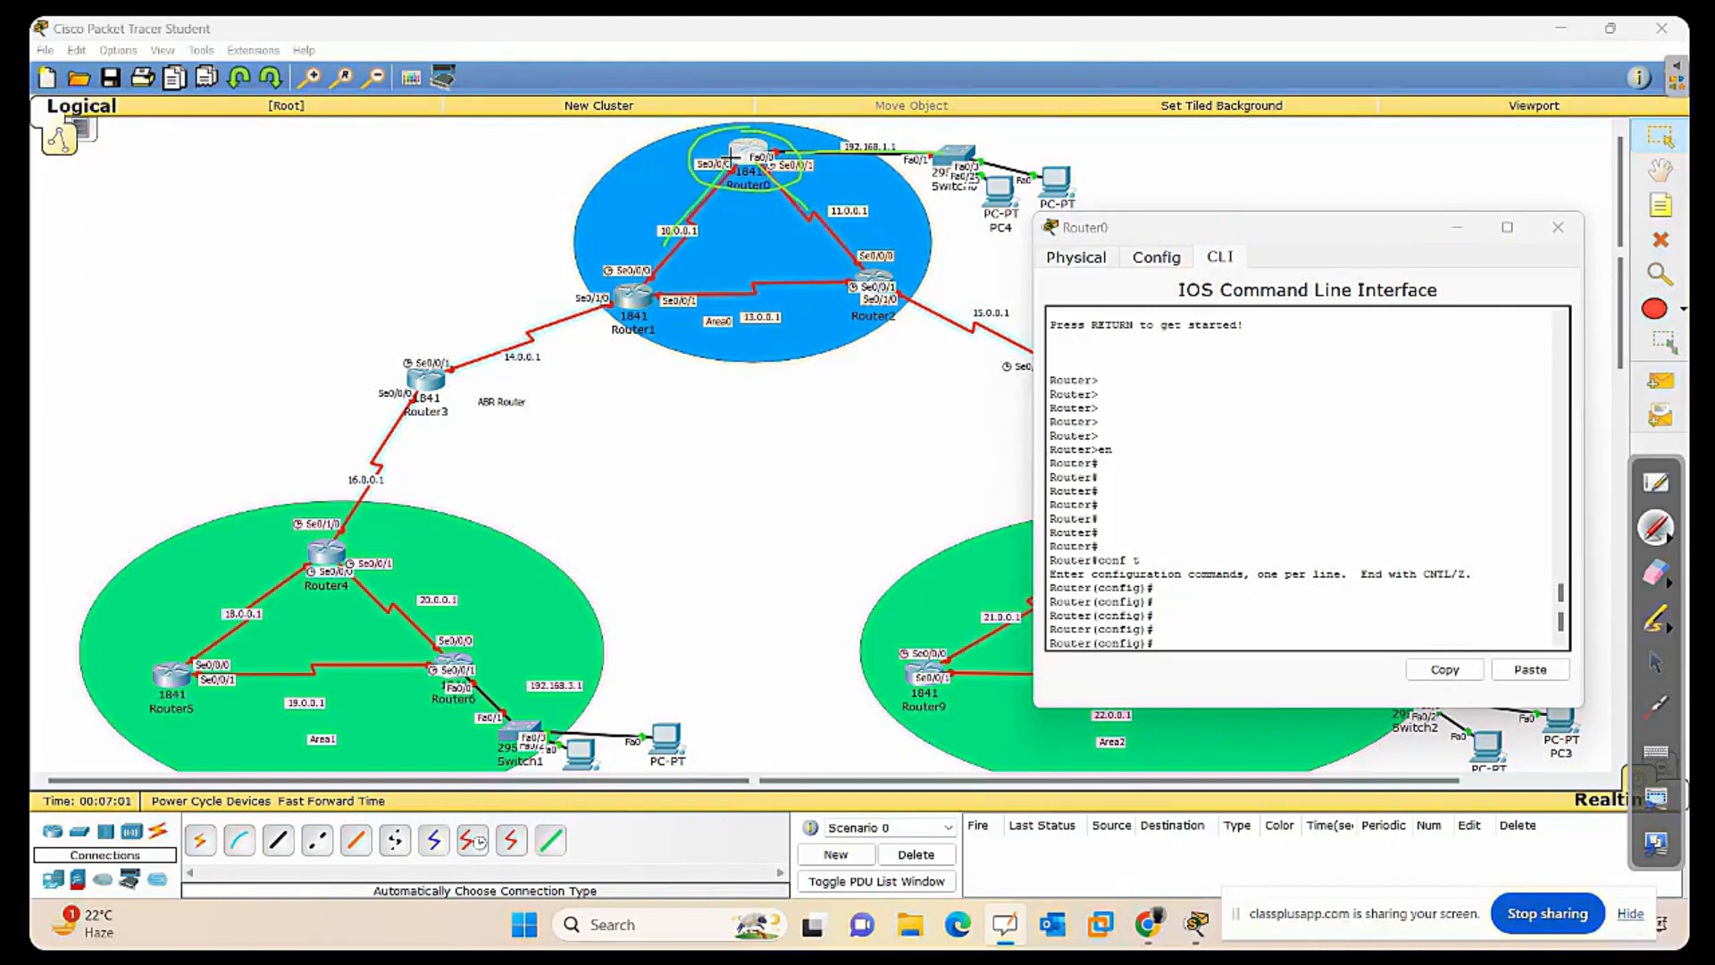
mouse_move(637, 256)
left_mouse_down()
mouse_move(589, 284)
mouse_move(668, 327)
mouse_move(658, 266)
mouse_move(627, 253)
left_mouse_up()
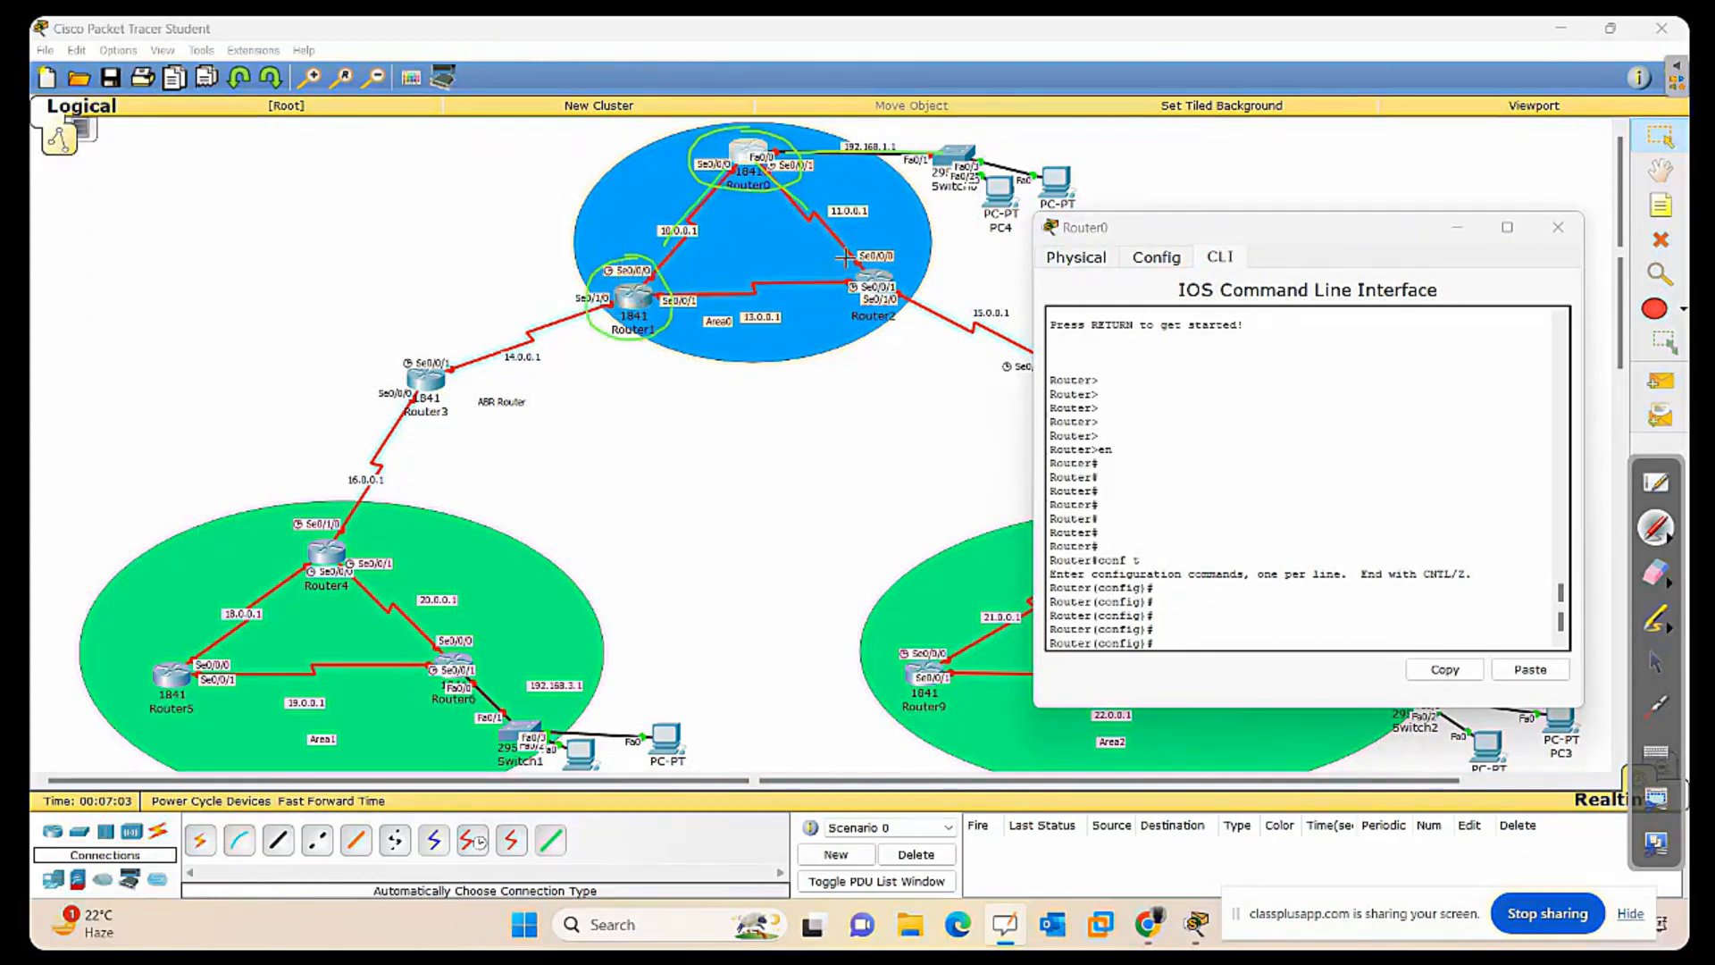
mouse_move(876, 254)
left_mouse_down()
mouse_move(823, 284)
mouse_move(877, 335)
mouse_move(918, 306)
left_mouse_up()
left_click(1653, 574)
mouse_move(869, 428)
left_mouse_down()
mouse_move(893, 277)
mouse_move(599, 379)
mouse_move(593, 318)
mouse_move(699, 176)
left_mouse_up()
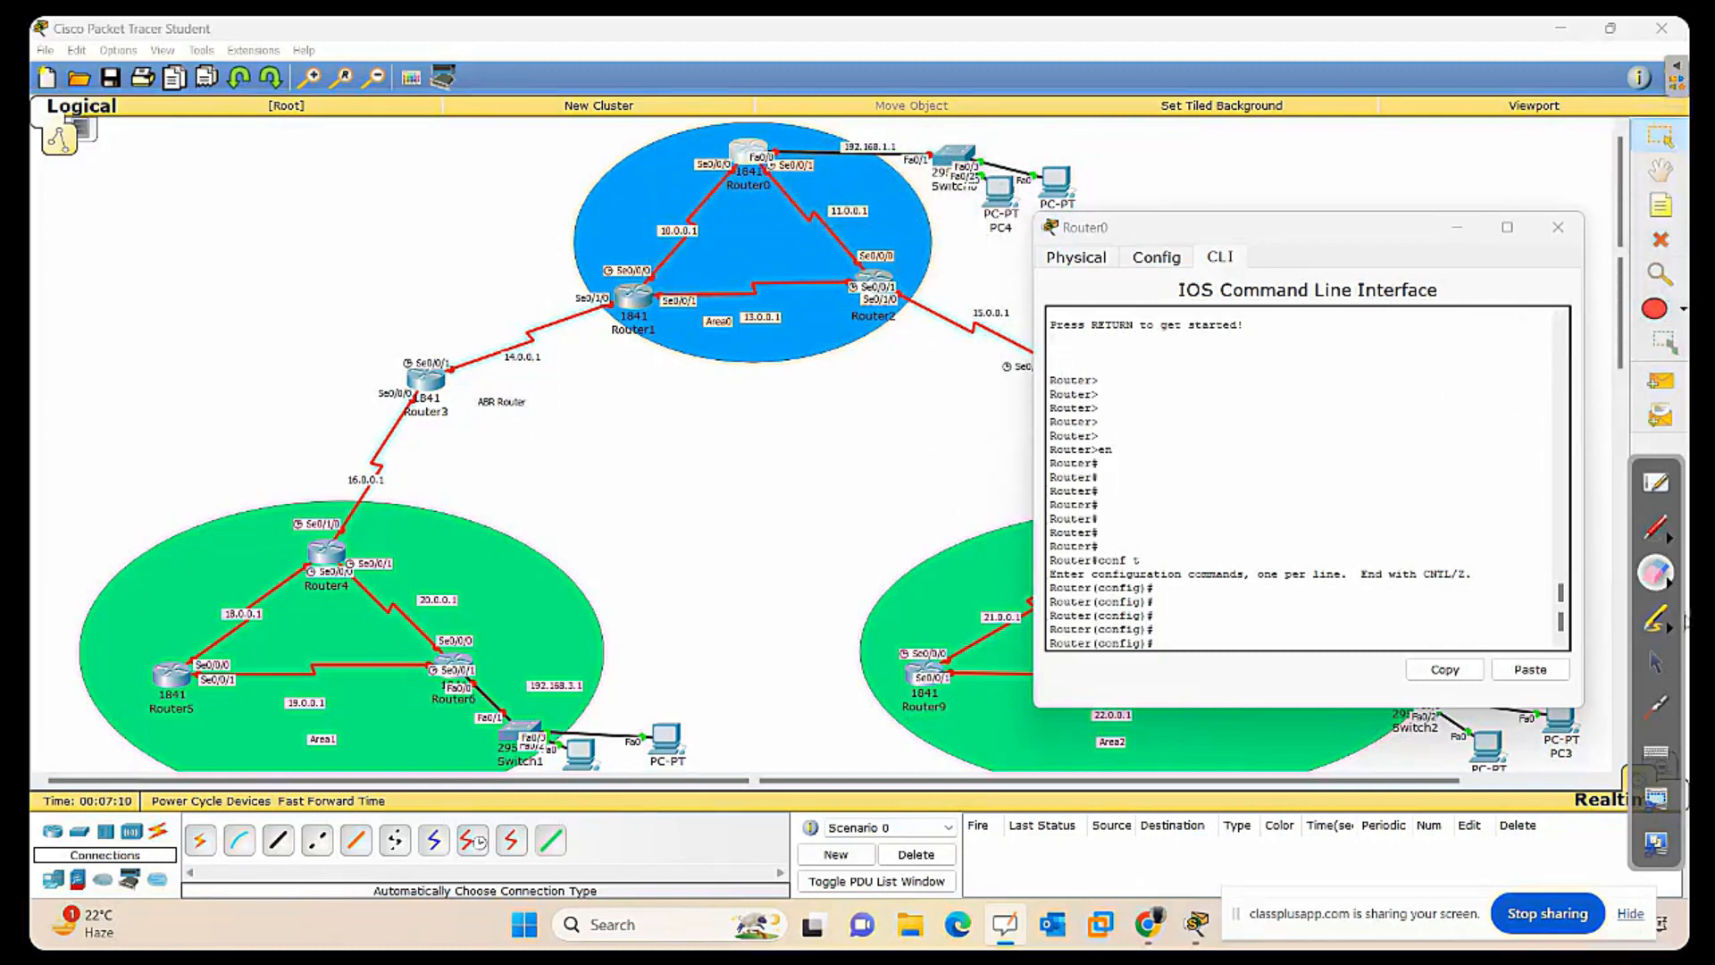
left_click(1655, 662)
Enter interface configuration for fa0/0 on Router0 and begin the ip address command.
left_click(1170, 638)
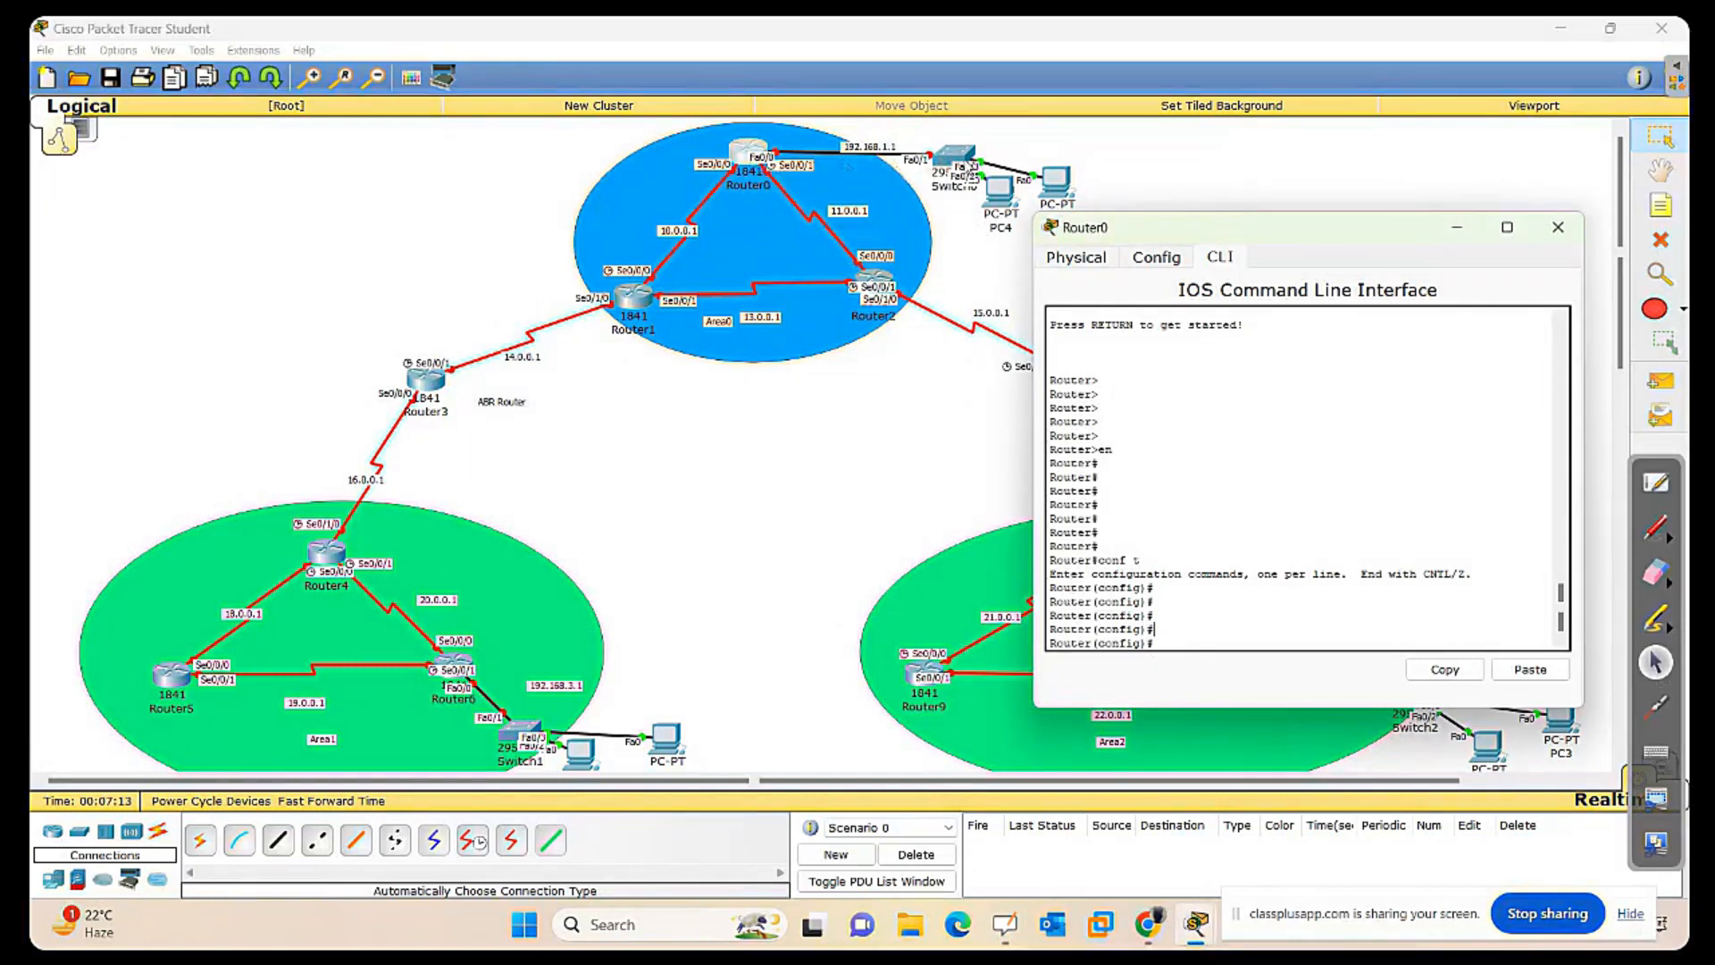
type("int fa0")
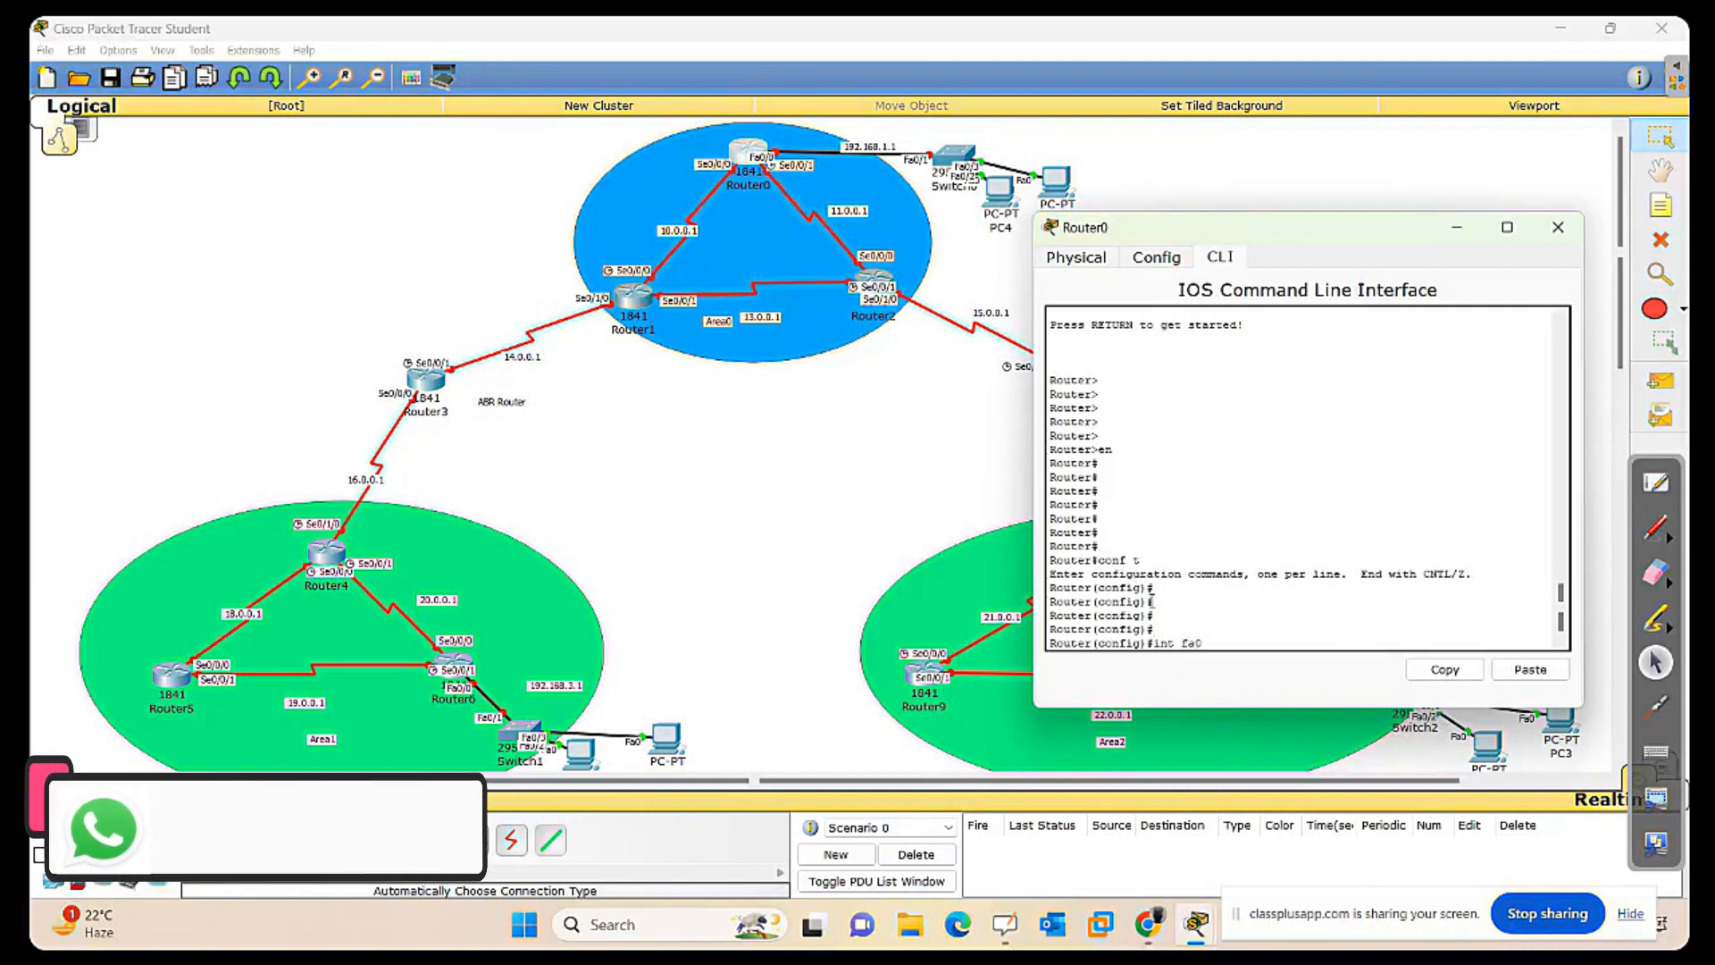
type("/0")
key("Return")
key("Return")
key("Return")
key("Return")
key("Return")
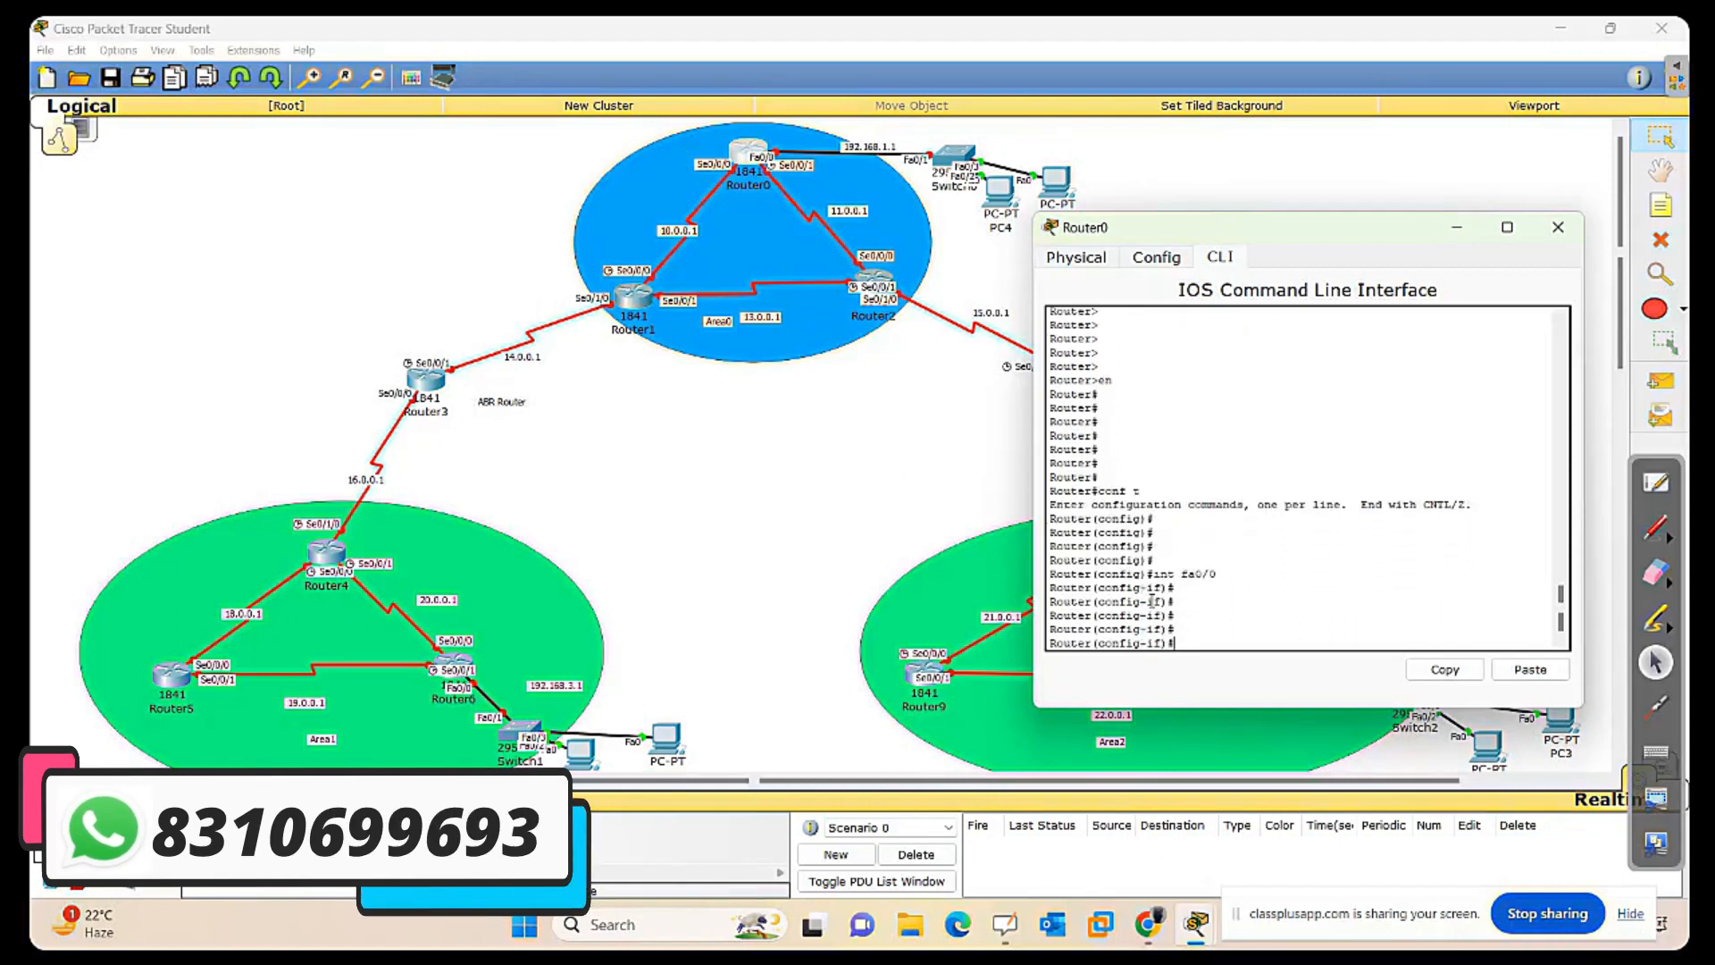
double_click(1153, 601)
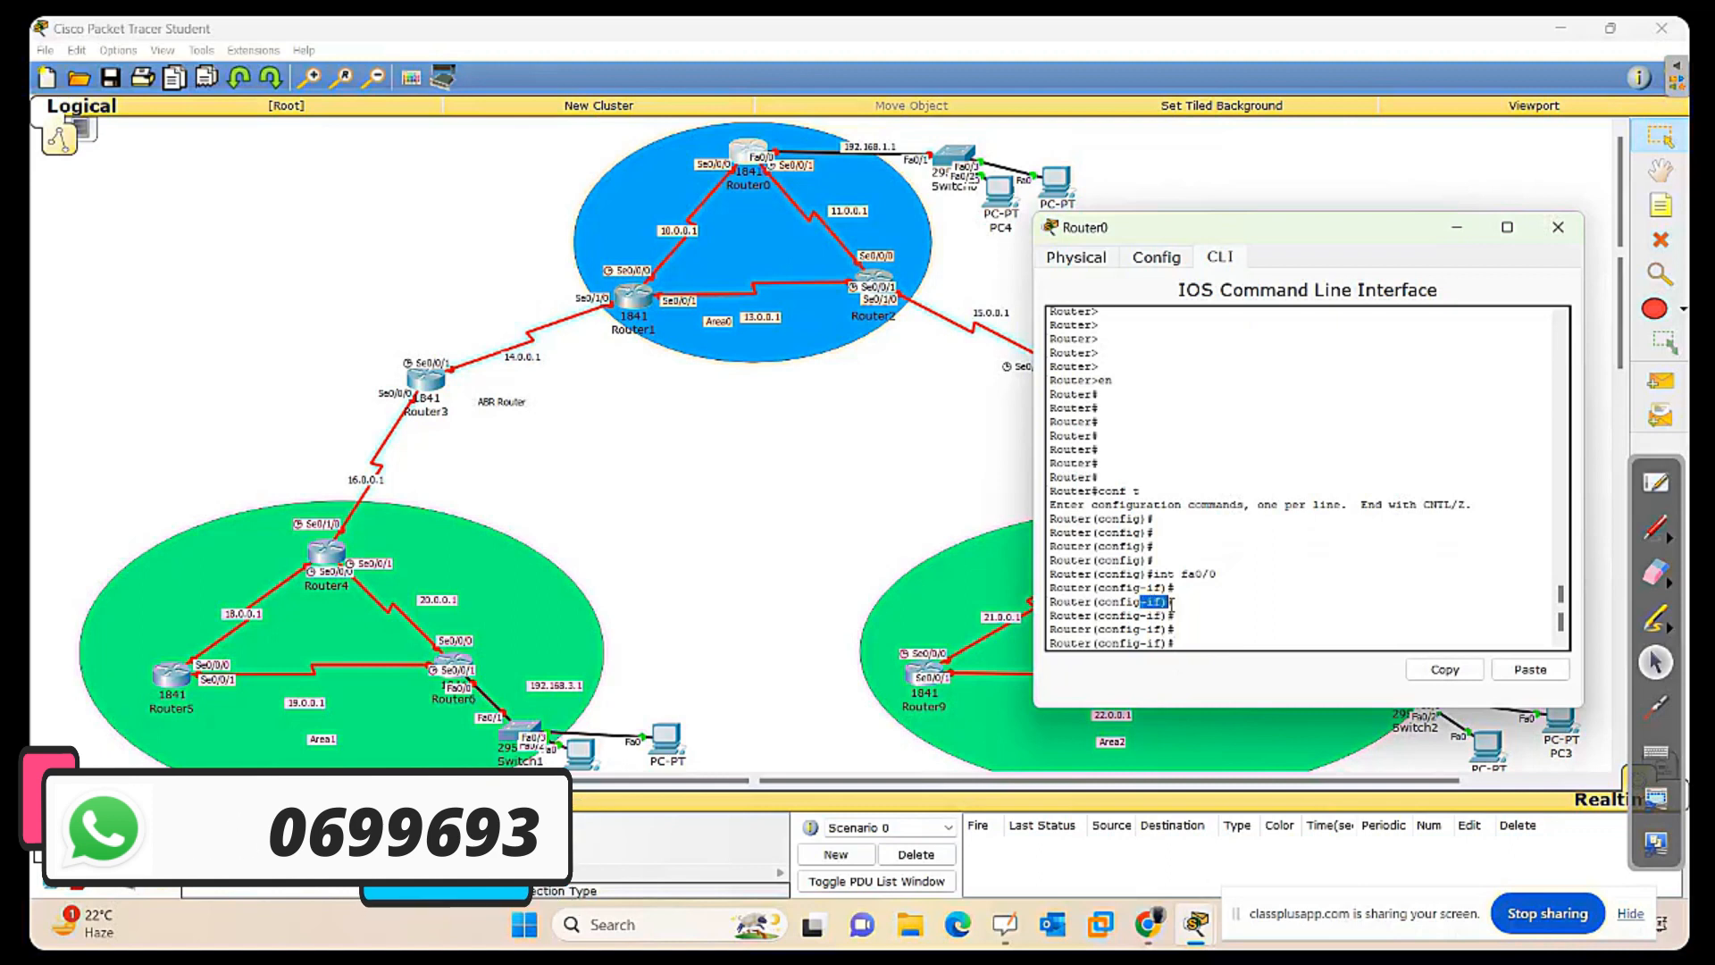
left_click(1197, 627)
type("ip add")
key("Tab")
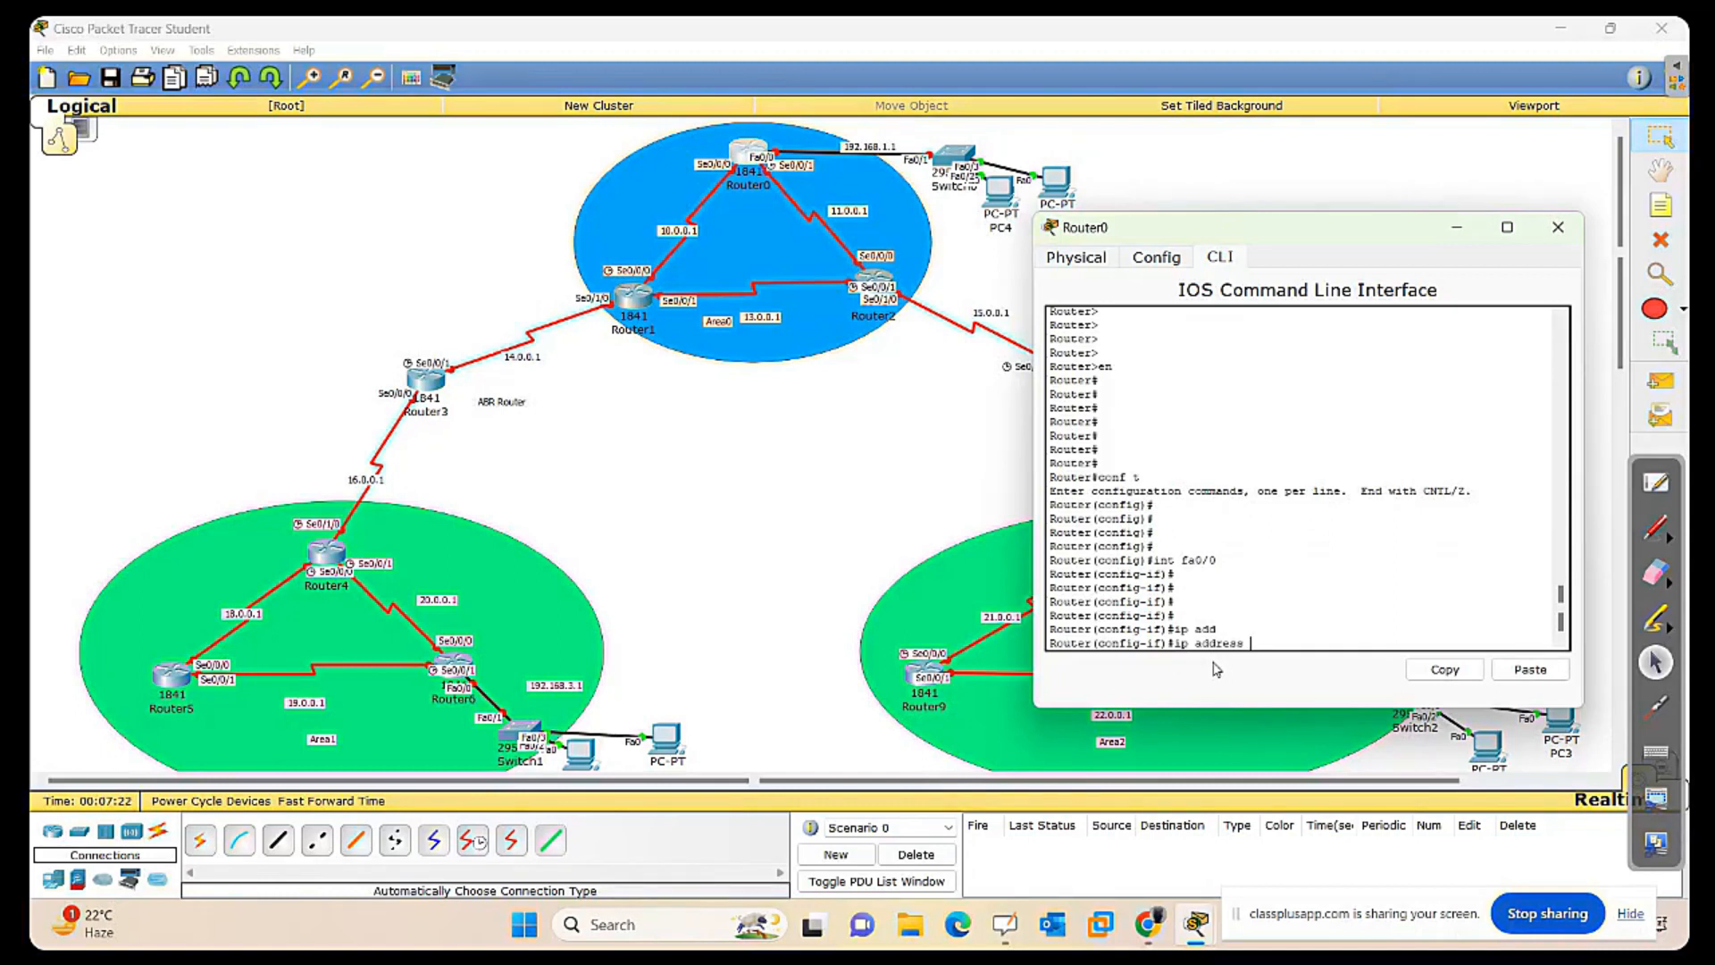
left_click_drag(1215, 577, 1214, 632)
left_click(1260, 645)
type("68.1.1")
type("255.255.255")
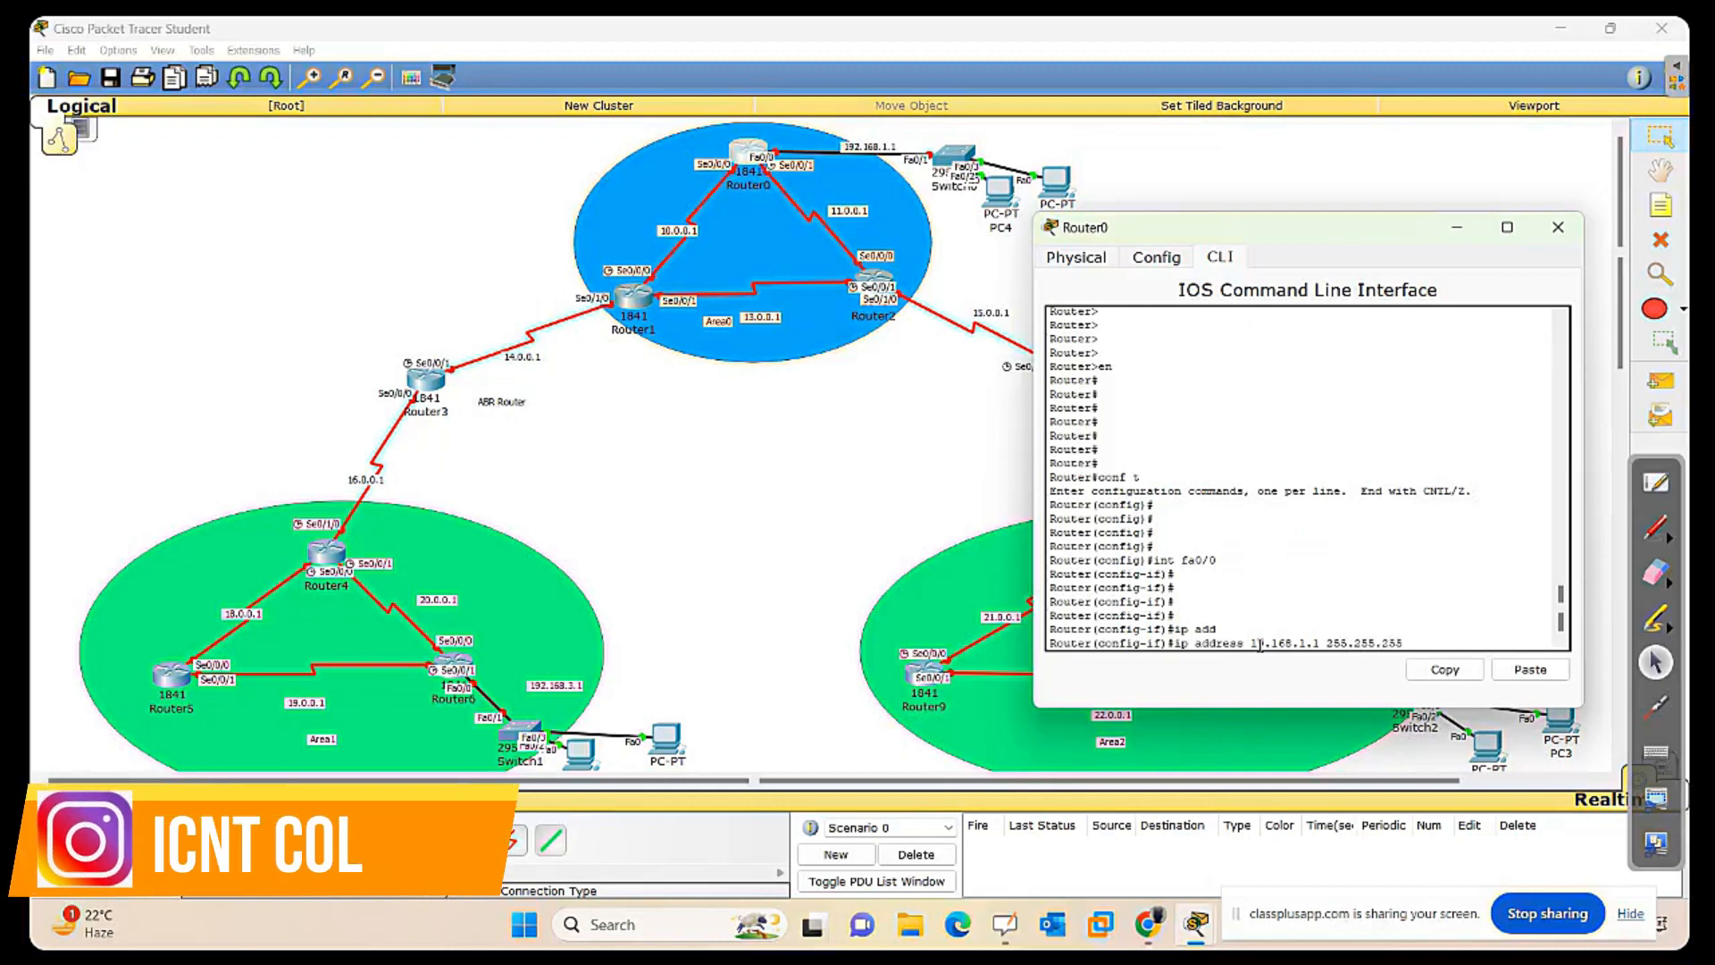
type(".0")
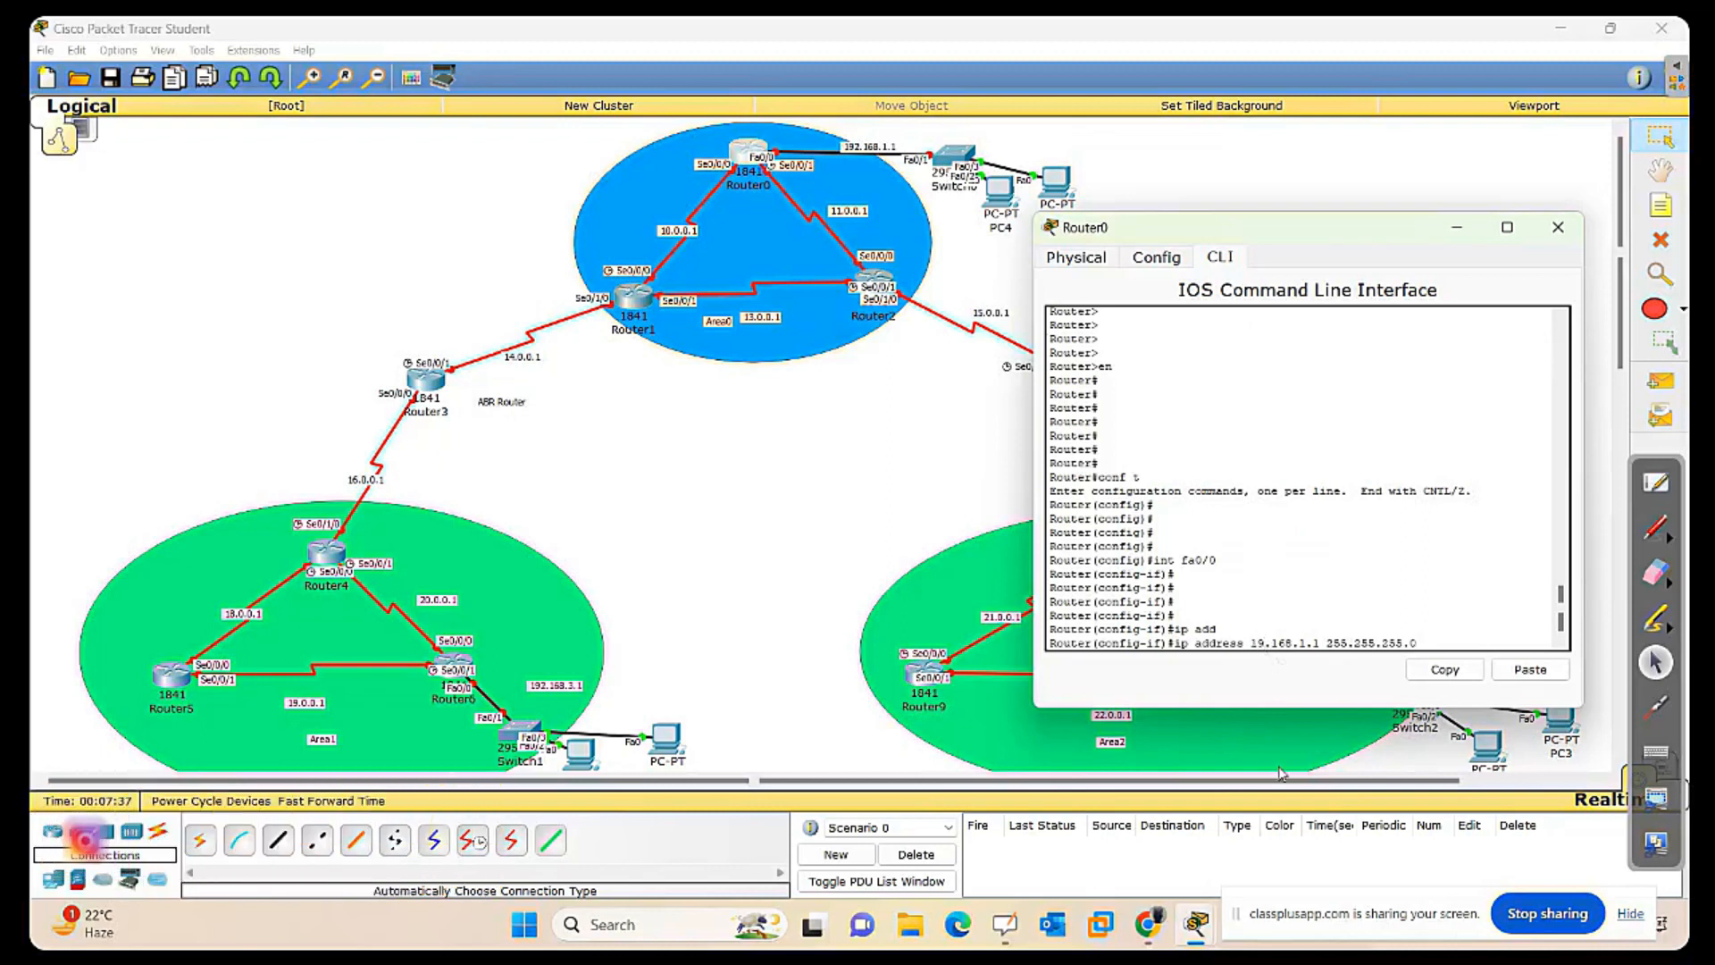
type("2")
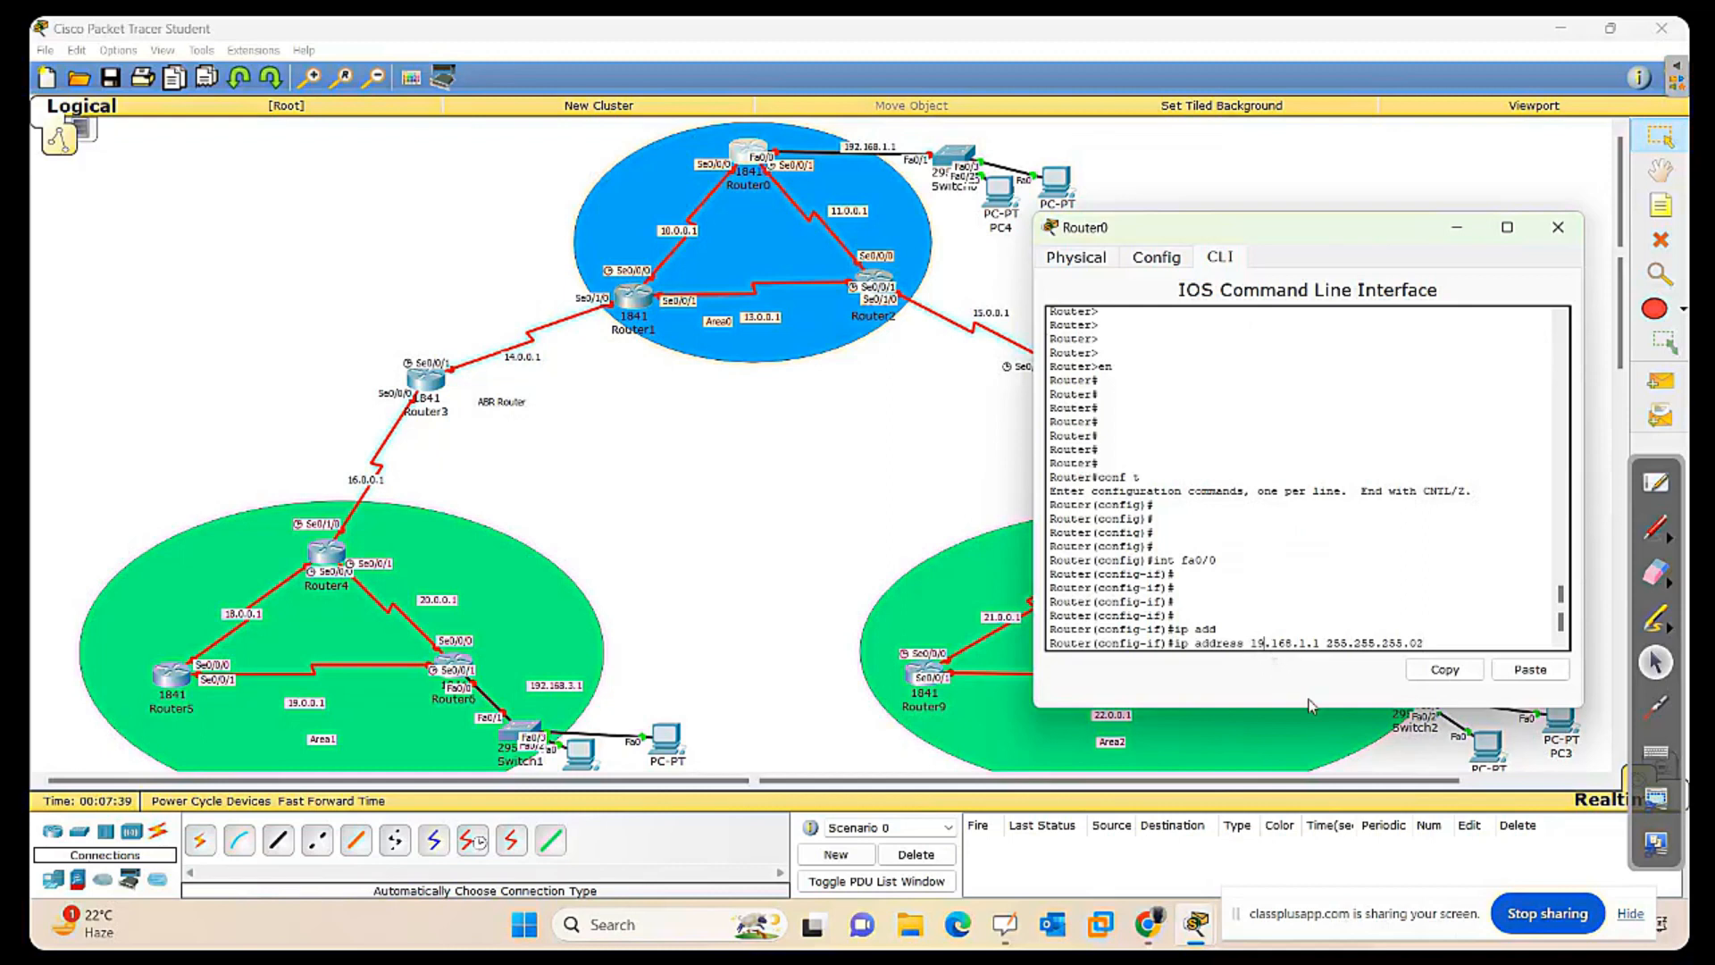
type("2")
left_click_drag(1447, 641, 1253, 649)
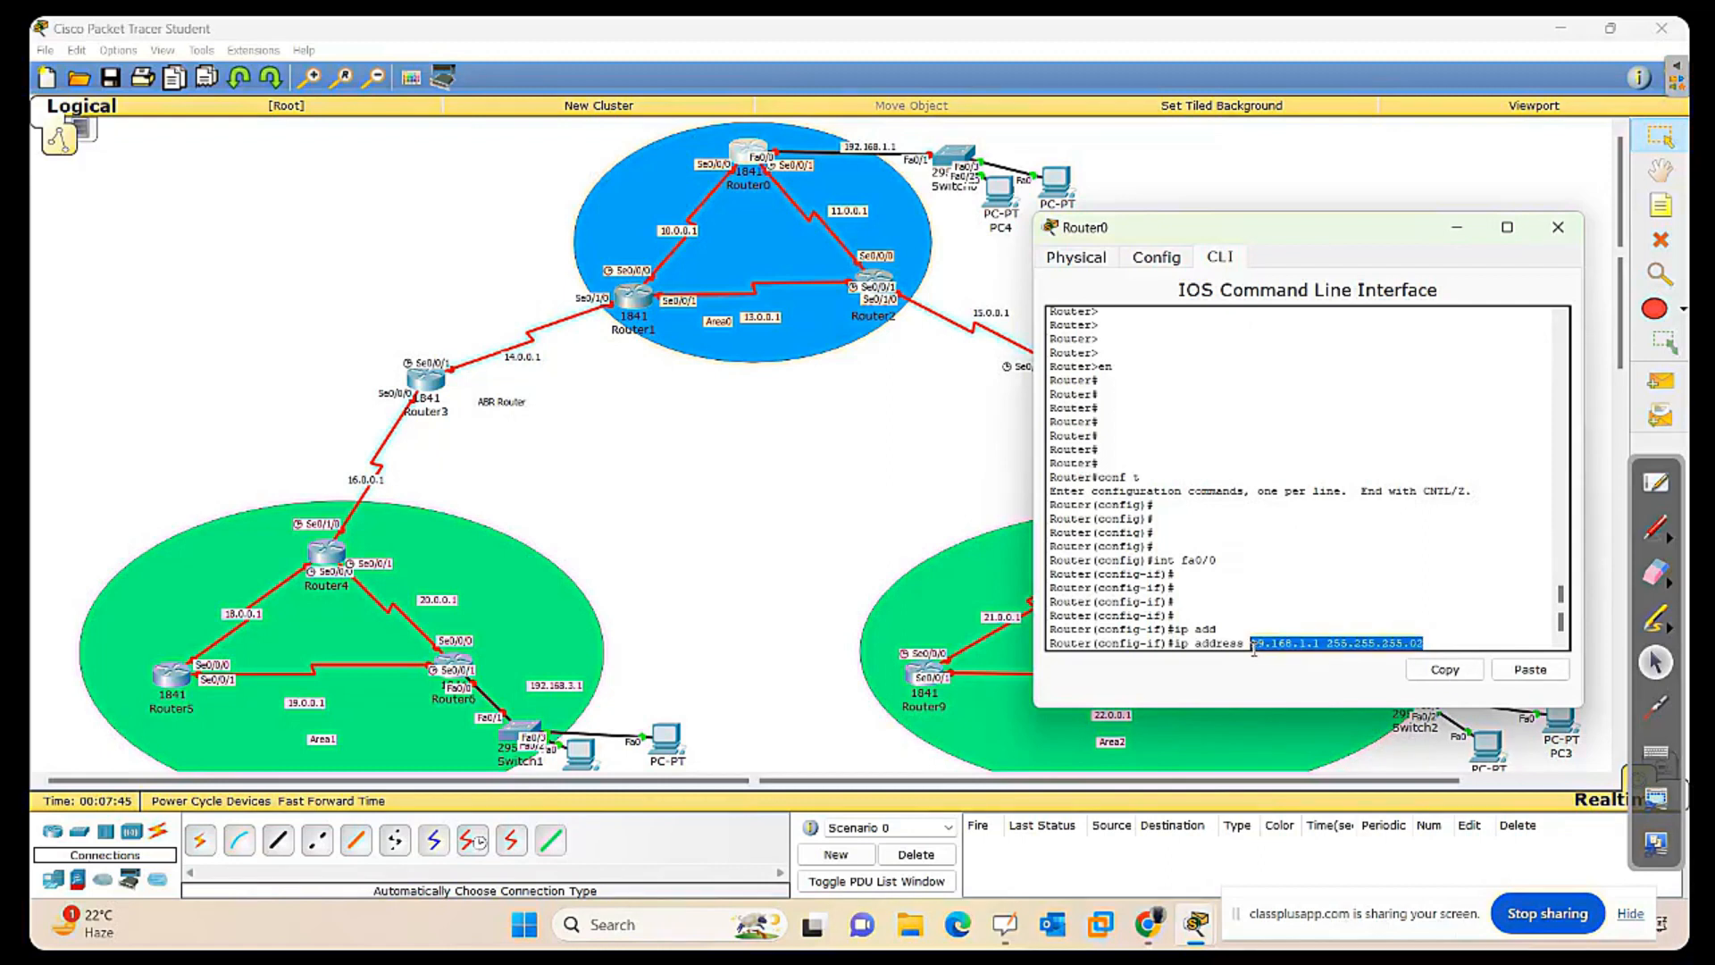
type("1")
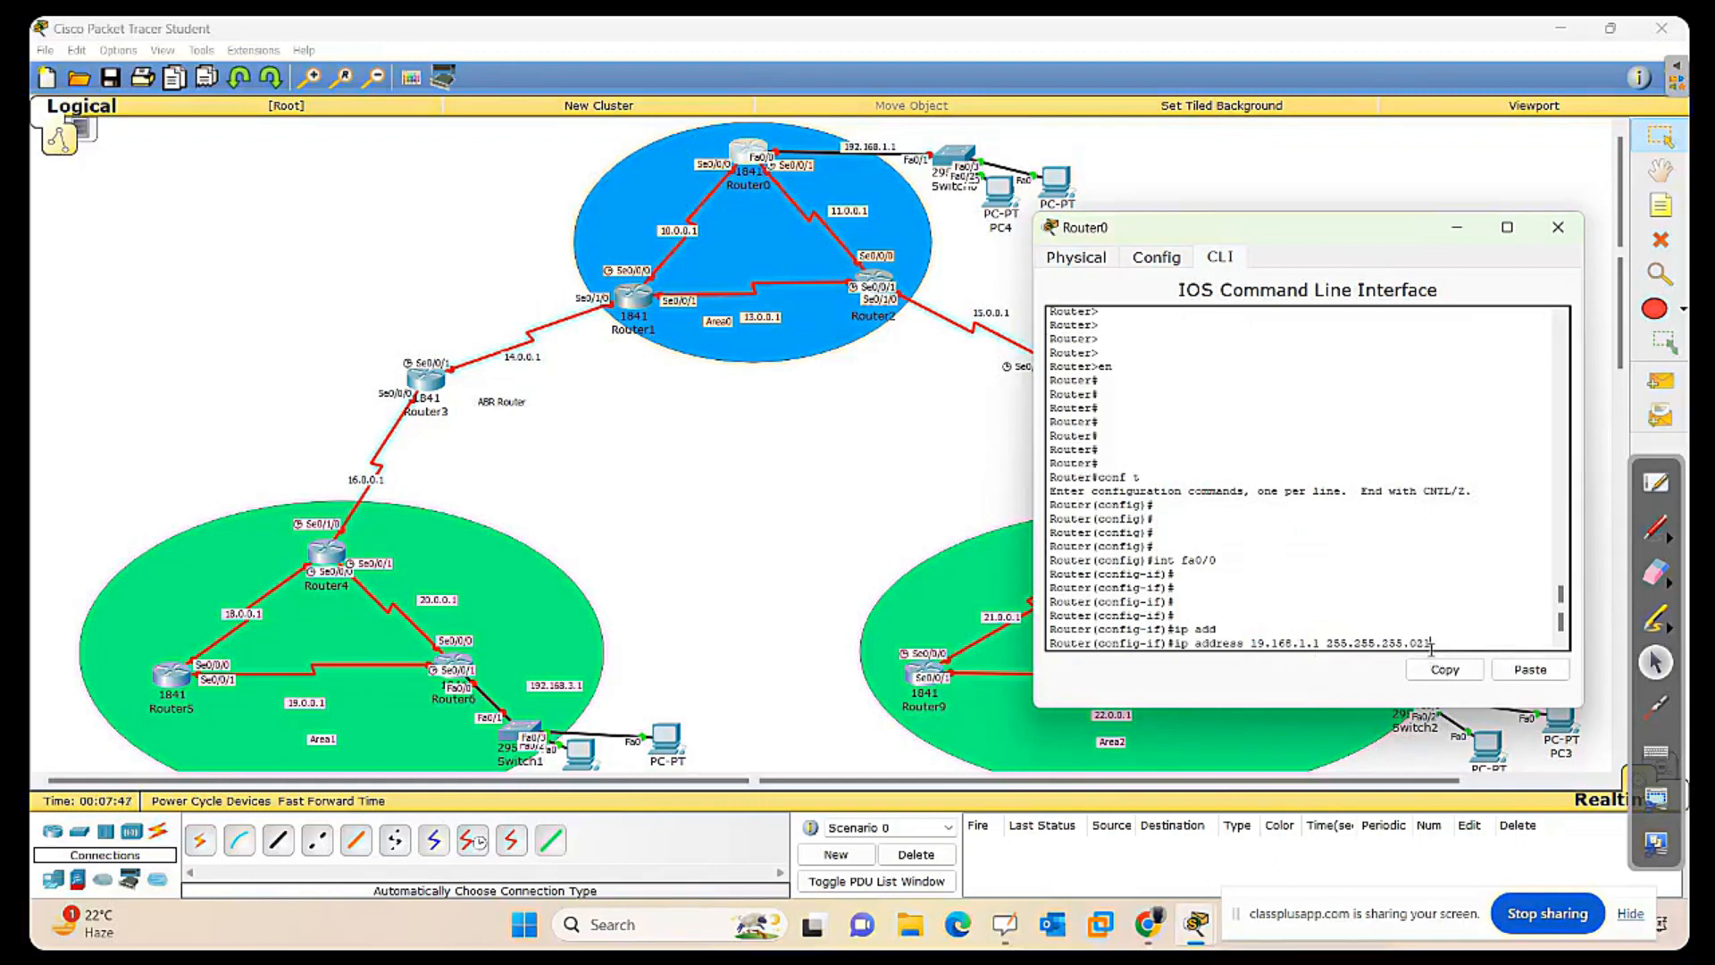
key("BackSpace")
key("BackSpace")
key("BackSpace")
key("BackSpace")
key("BackSpace")
key("BackSpace")
key("BackSpace")
key("BackSpace")
key("BackSpace")
key("BackSpace")
key("BackSpace")
key("BackSpace")
key("BackSpace")
key("BackSpace")
key("BackSpace")
key("BackSpace")
key("BackSpace")
key("BackSpace")
key("BackSpace")
key("BackSpace")
key("BackSpace")
key("BackSpace")
key("BackSpace")
key("BackSpace")
key("BackSpace")
key("BackSpace")
Assign IP address 192.168.1.1 with mask 255.255.255.0 to Router0's FastEthernet0/0 interface.
type("192.168.1.1 ")
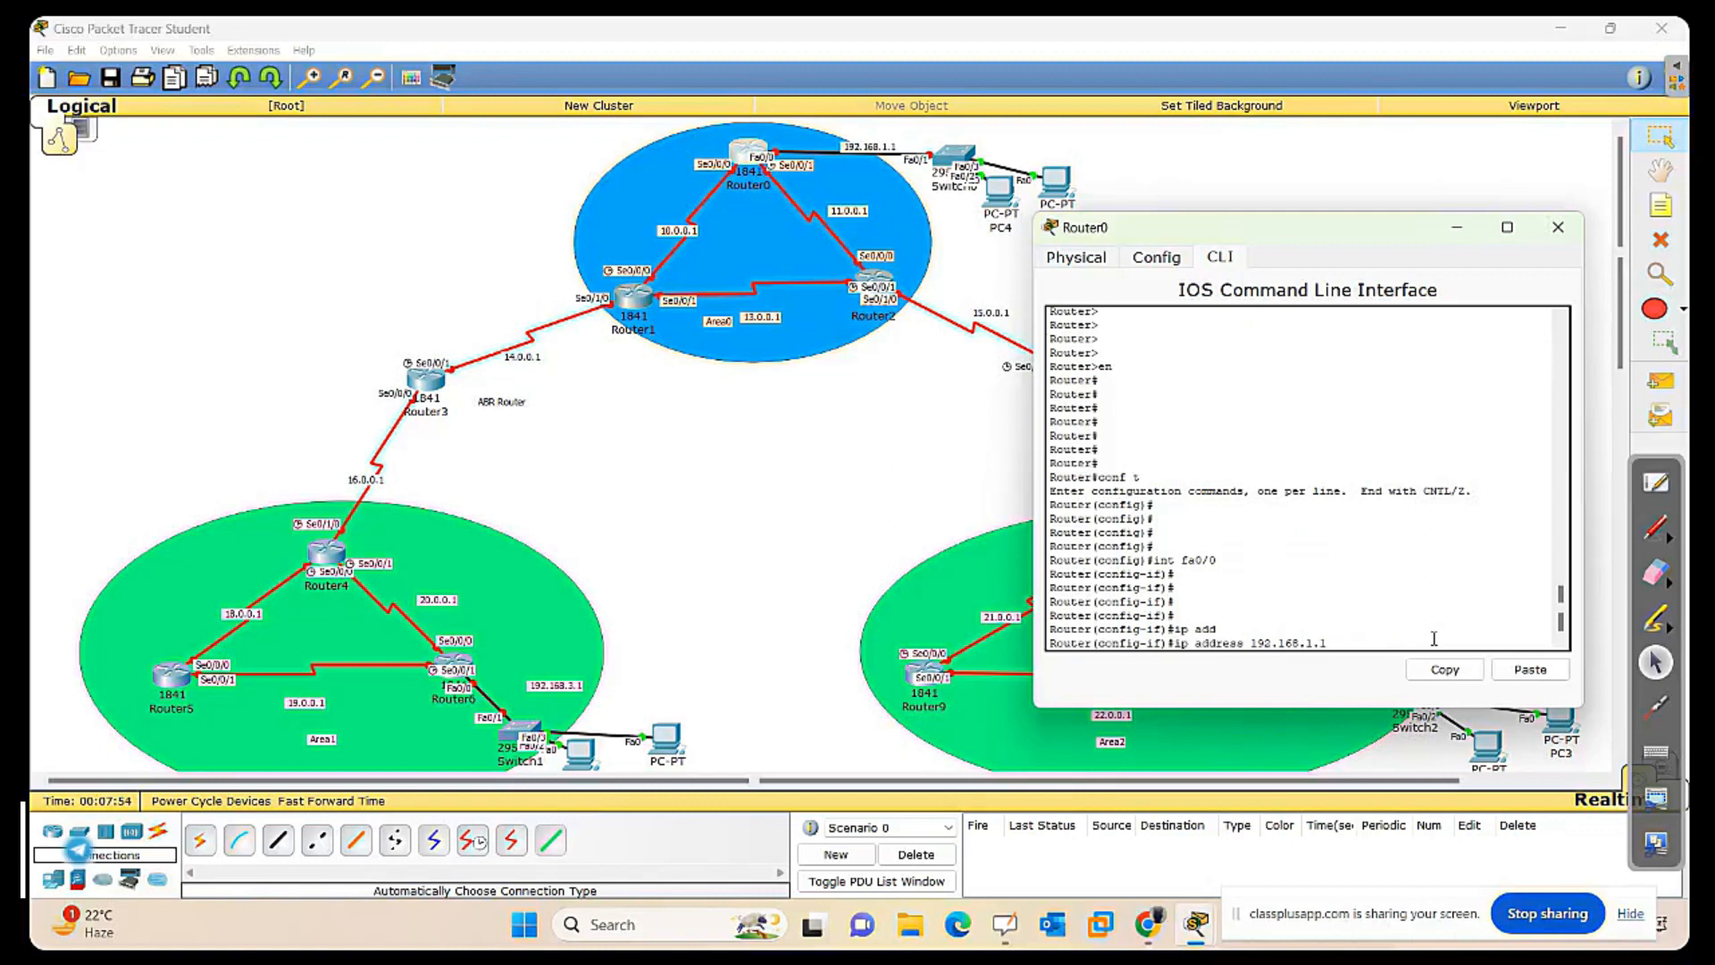
type("255")
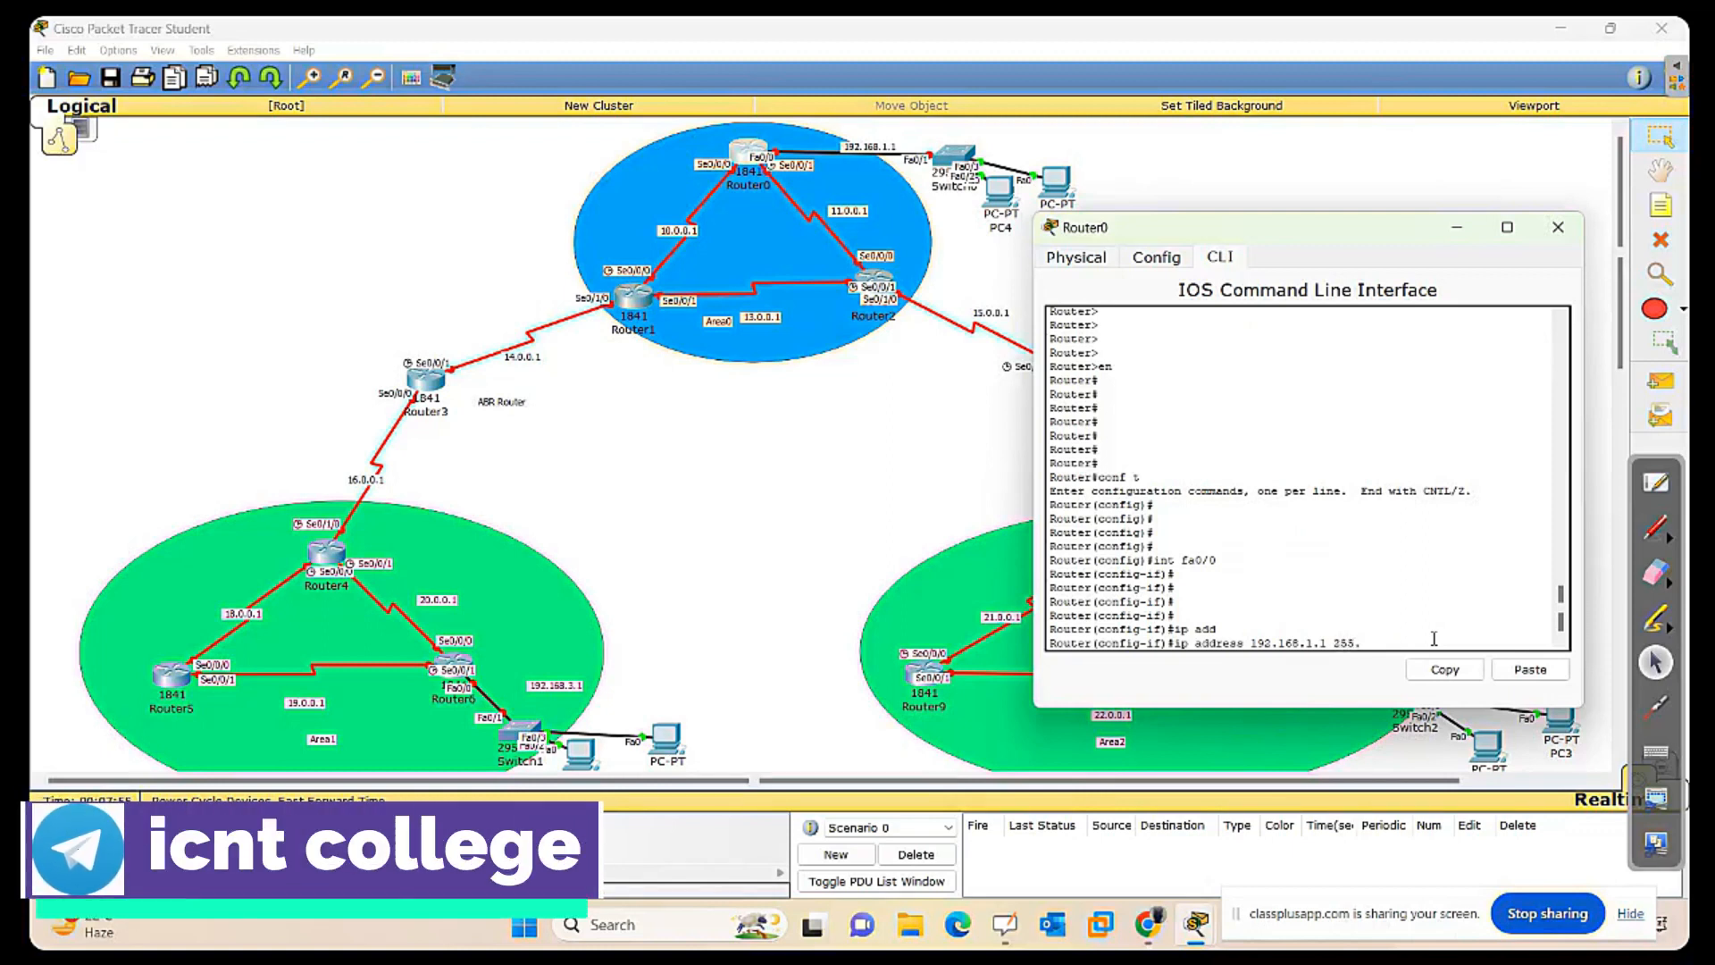
type(".255.255.0")
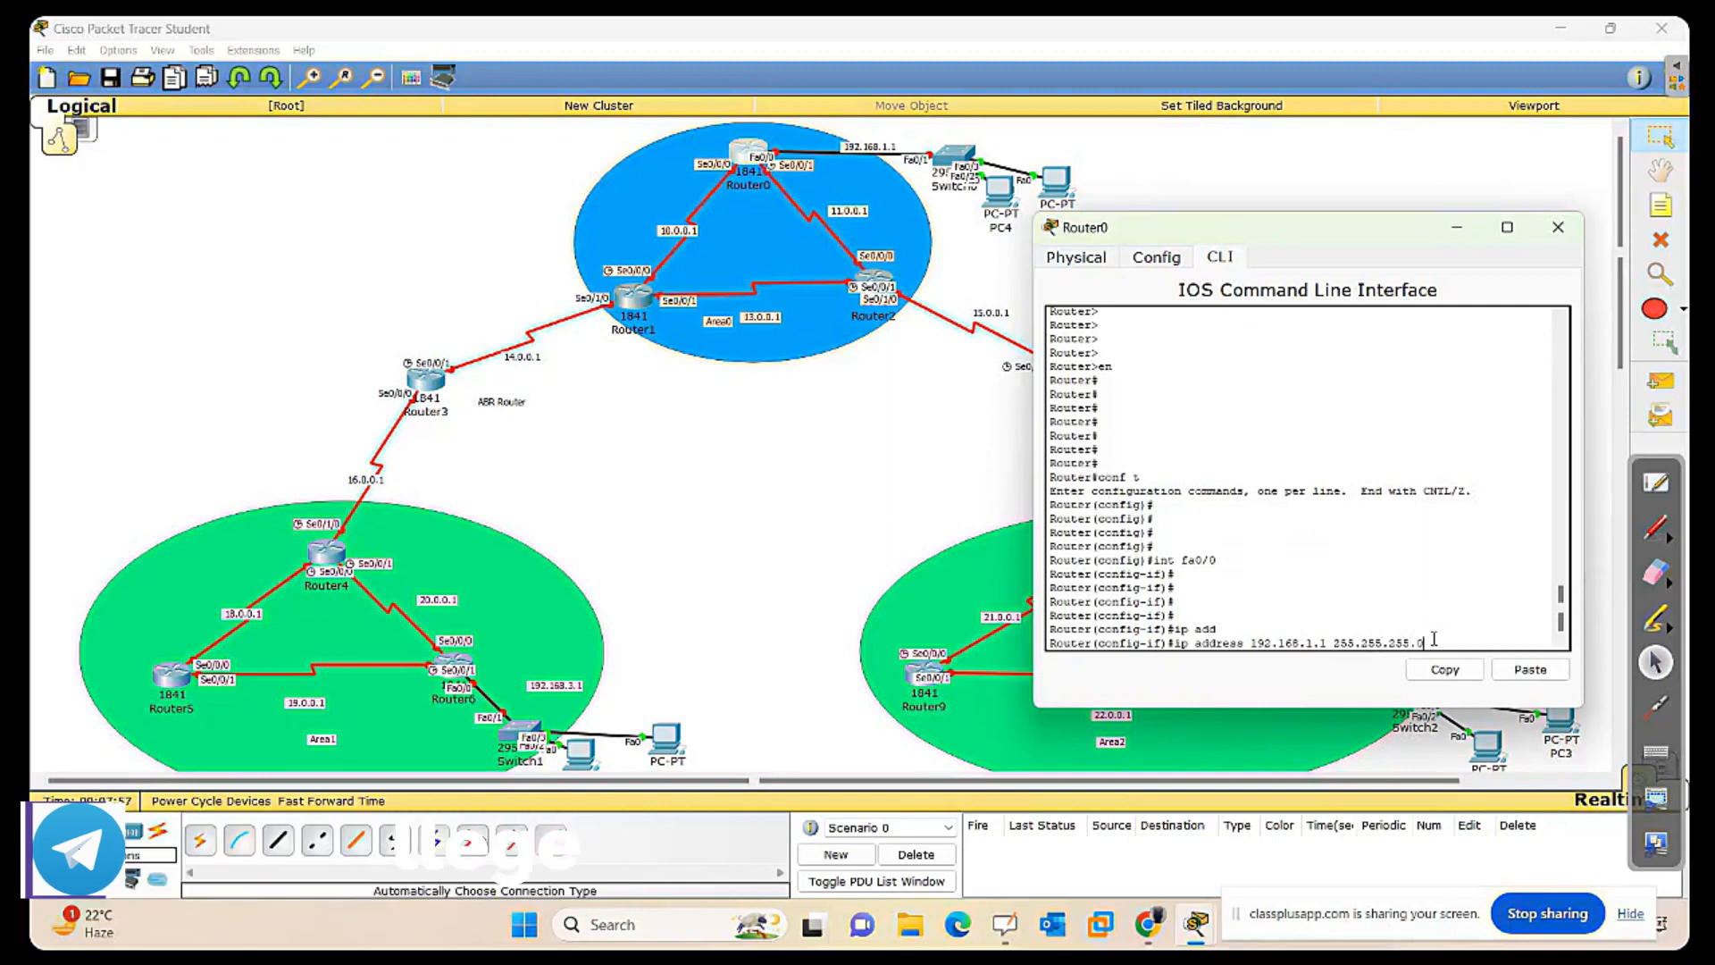
key("Return")
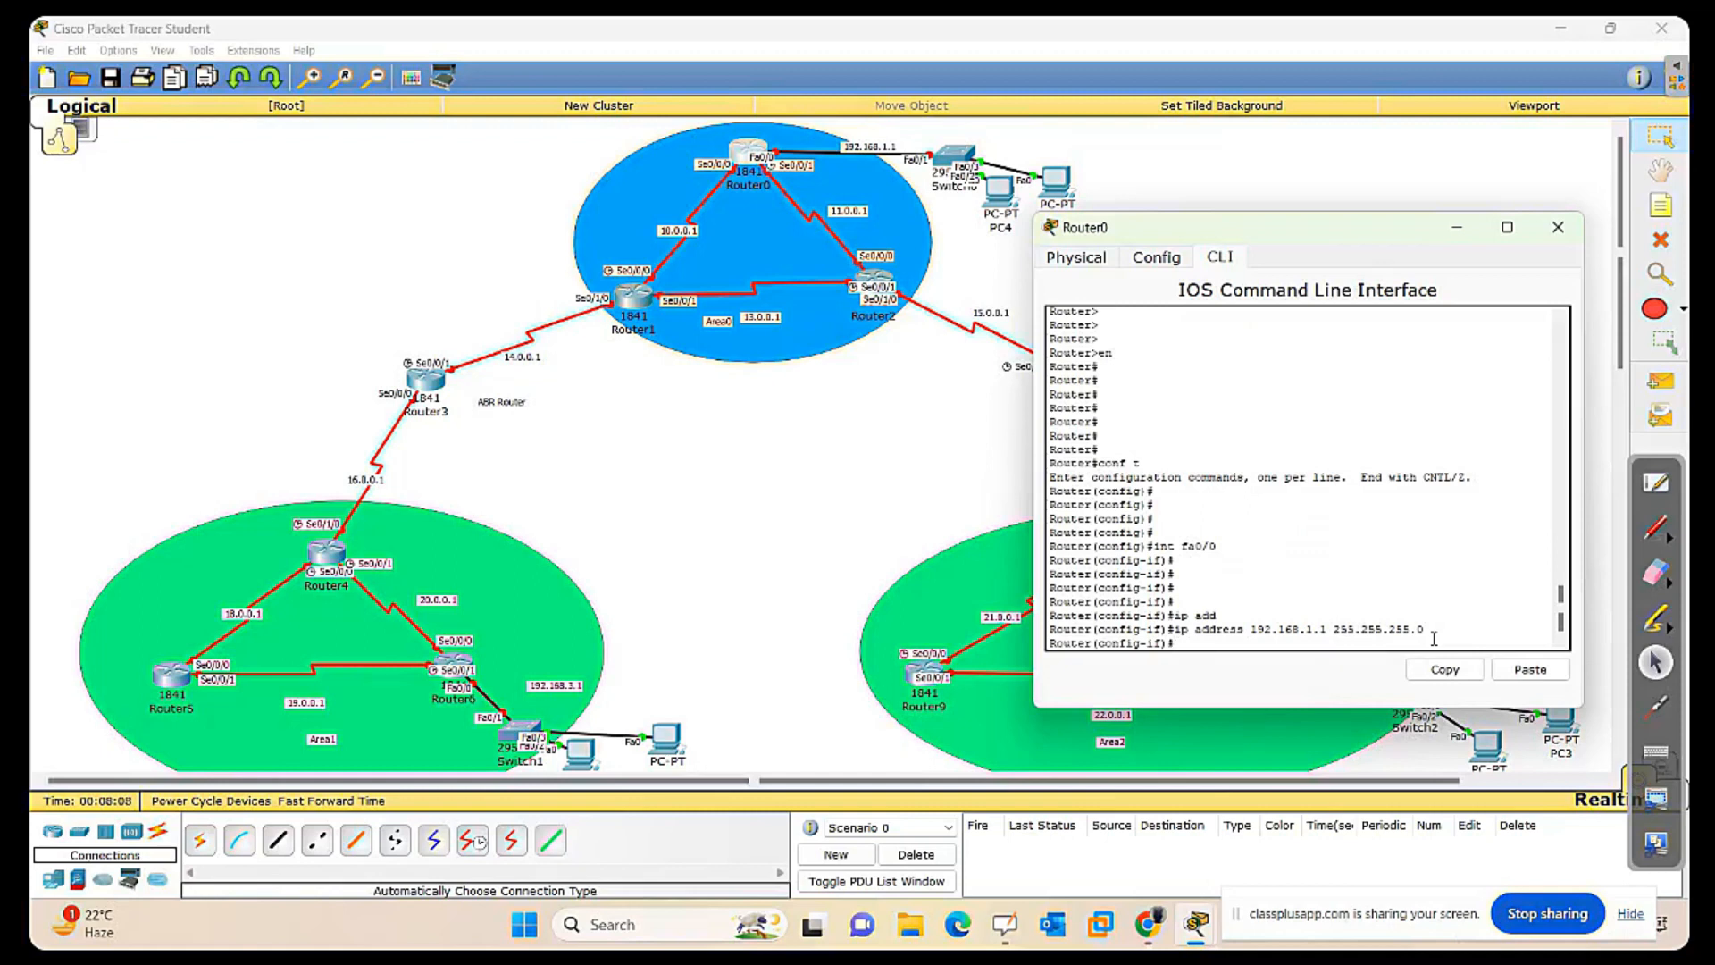
Enable Router0's FastEthernet0/0 interface with no sh.
type("no sh")
key("Return")
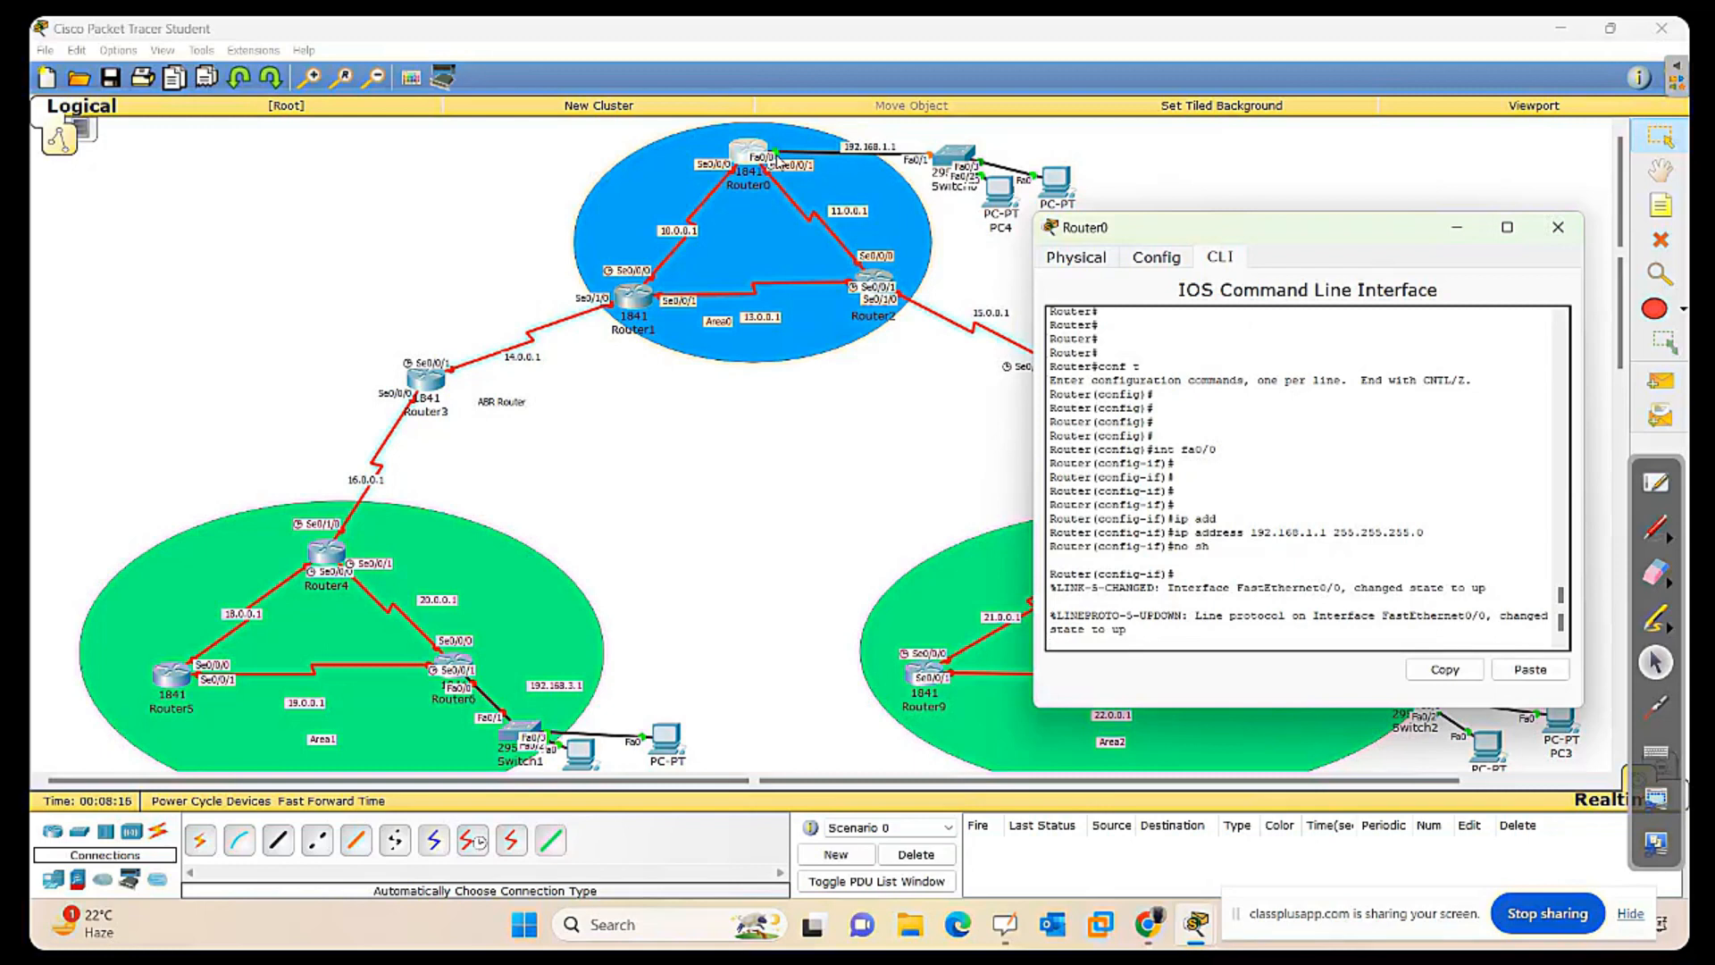
key("Return")
key("Return")
key("Return")
key("Return")
key("Return")
key("Return")
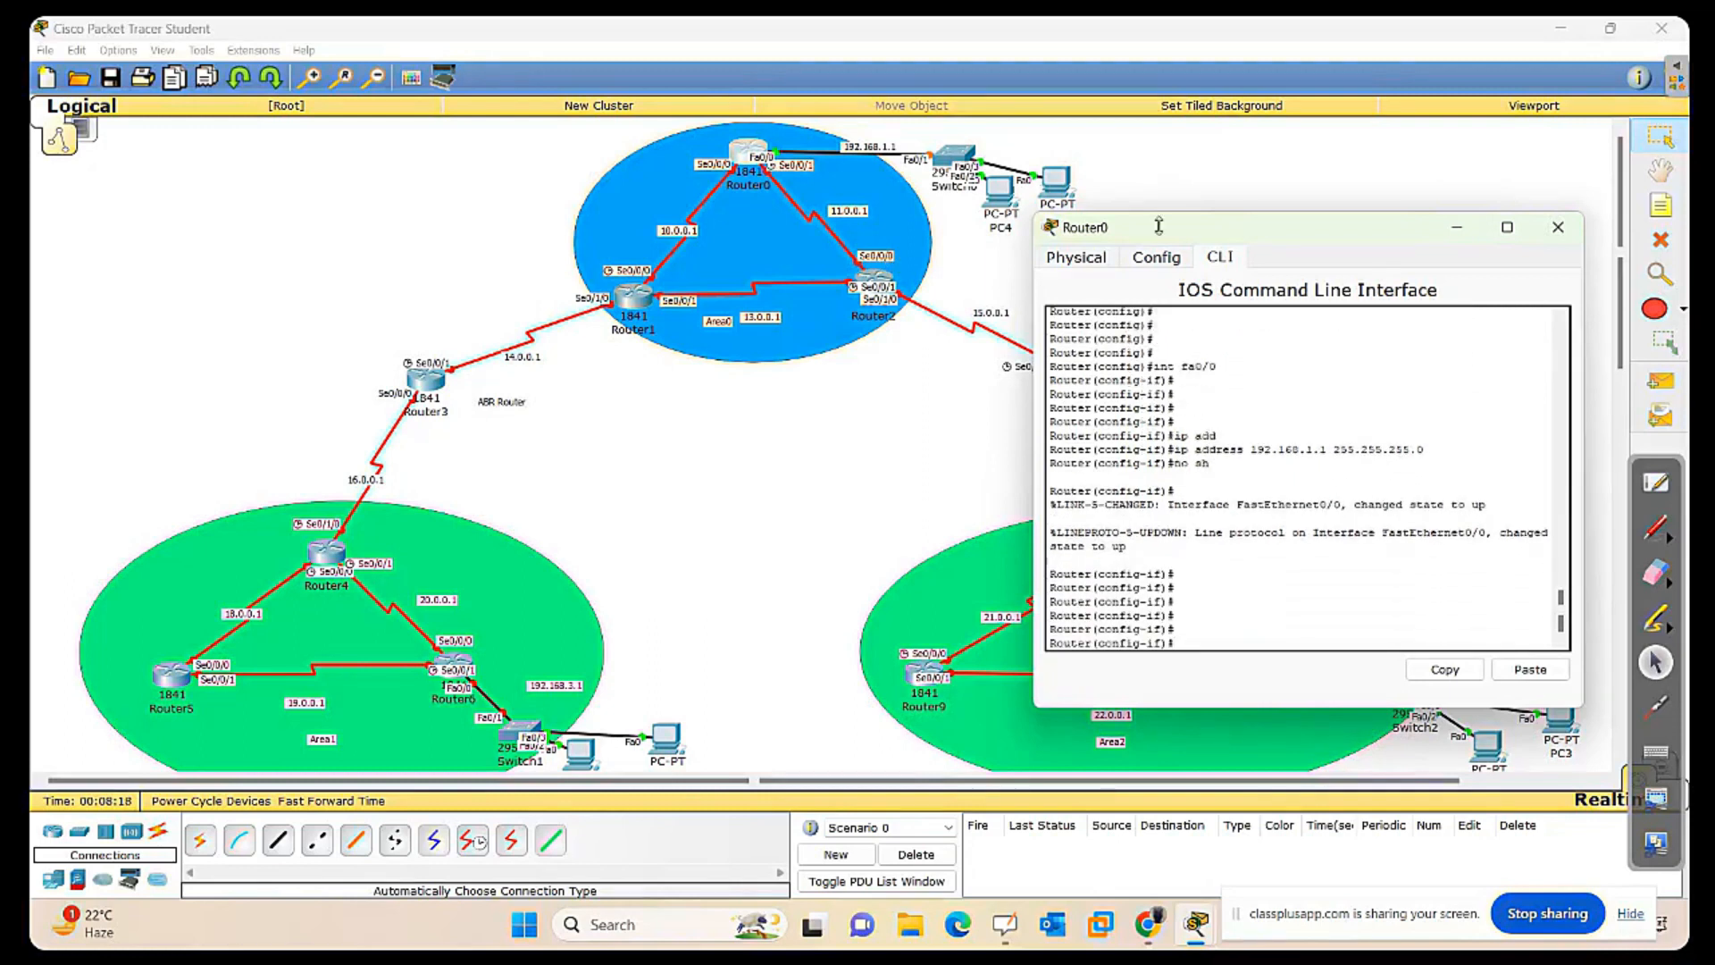
Check the FastEthernet0/0 address settings in Router0's graphical configuration and return to the command line.
left_click(1163, 259)
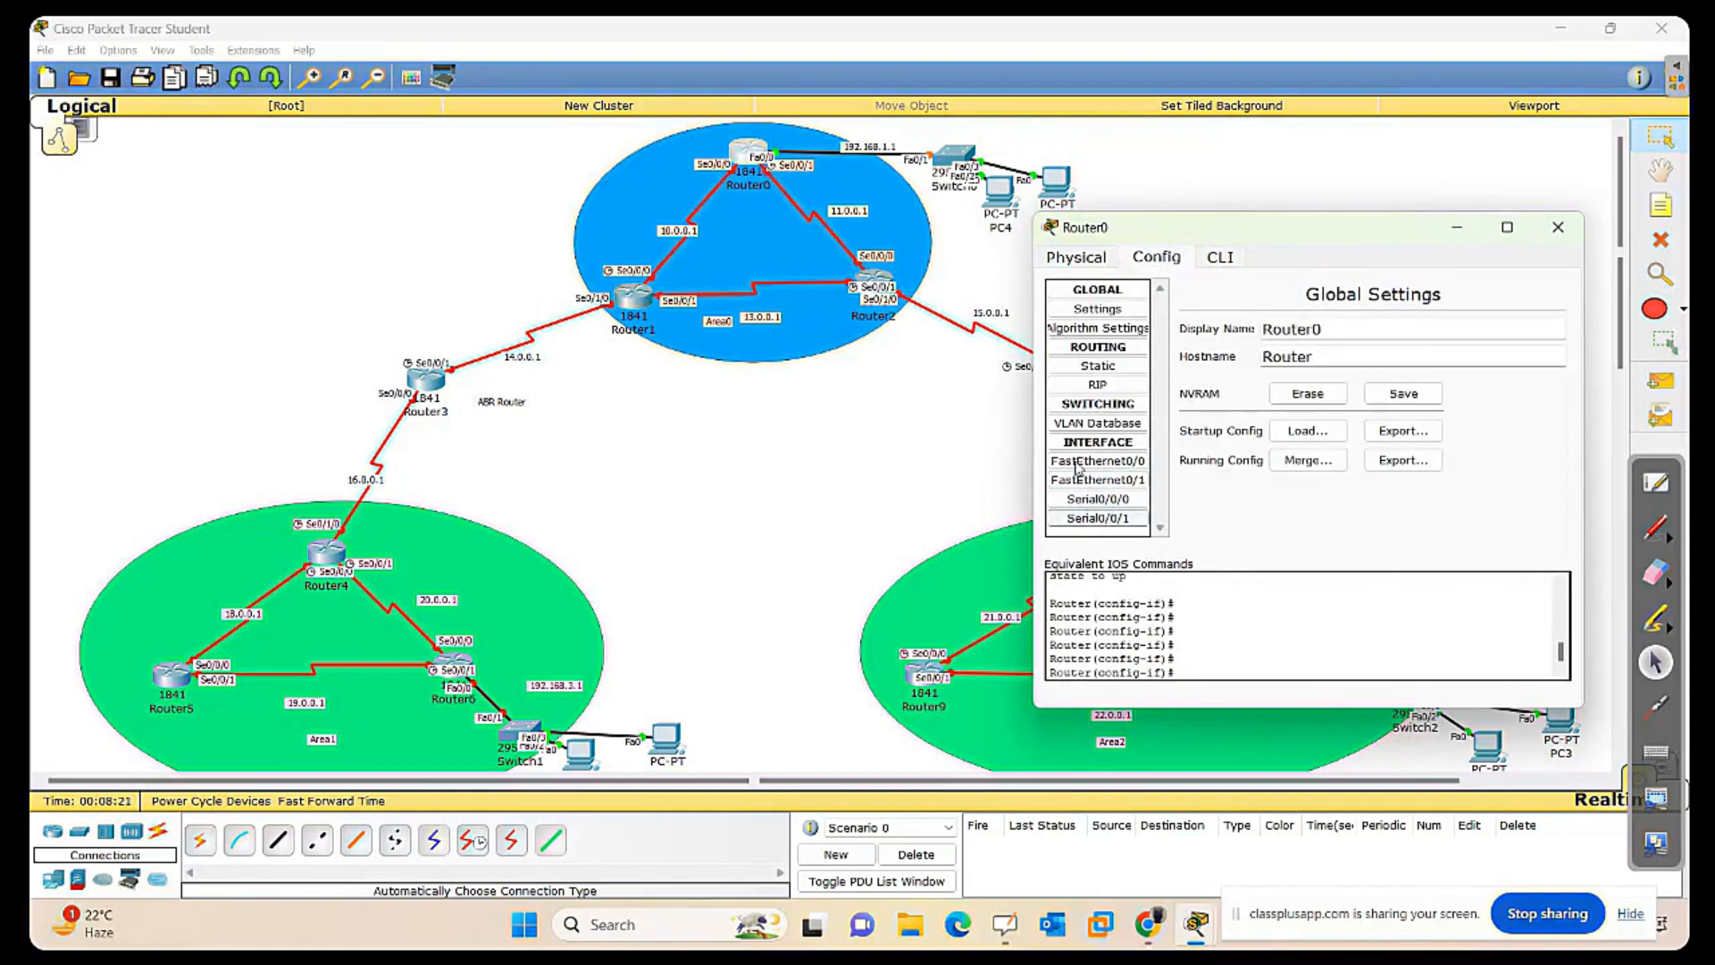
left_click(1128, 467)
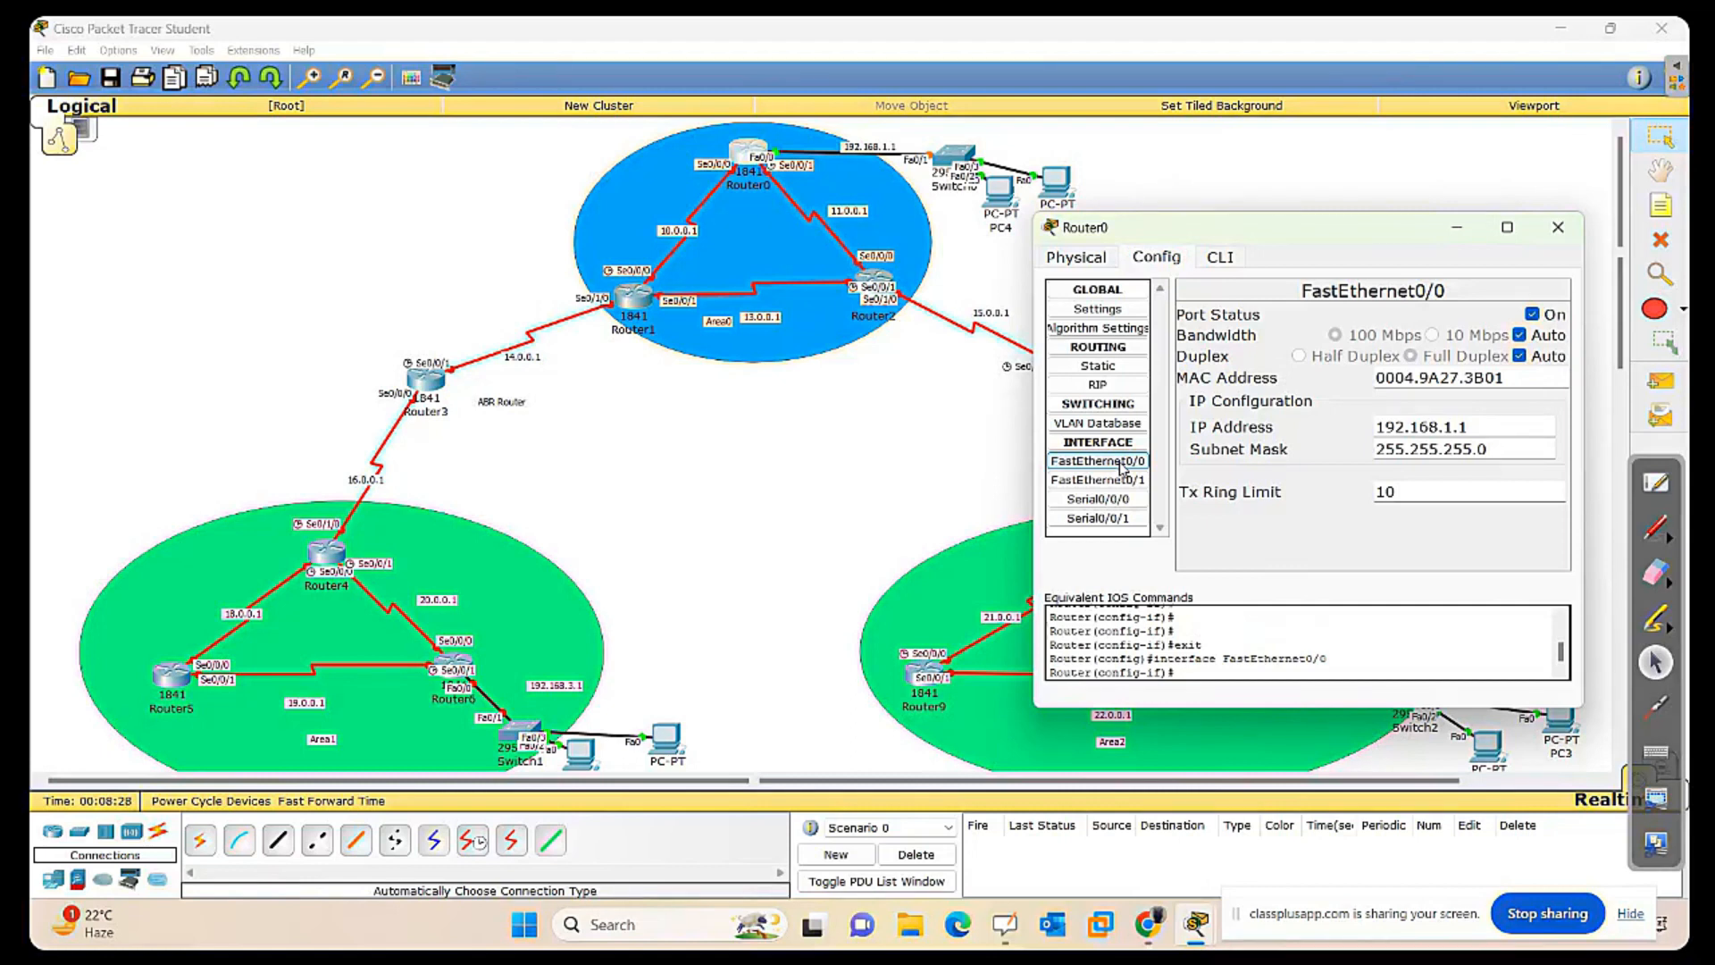
left_click(1222, 258)
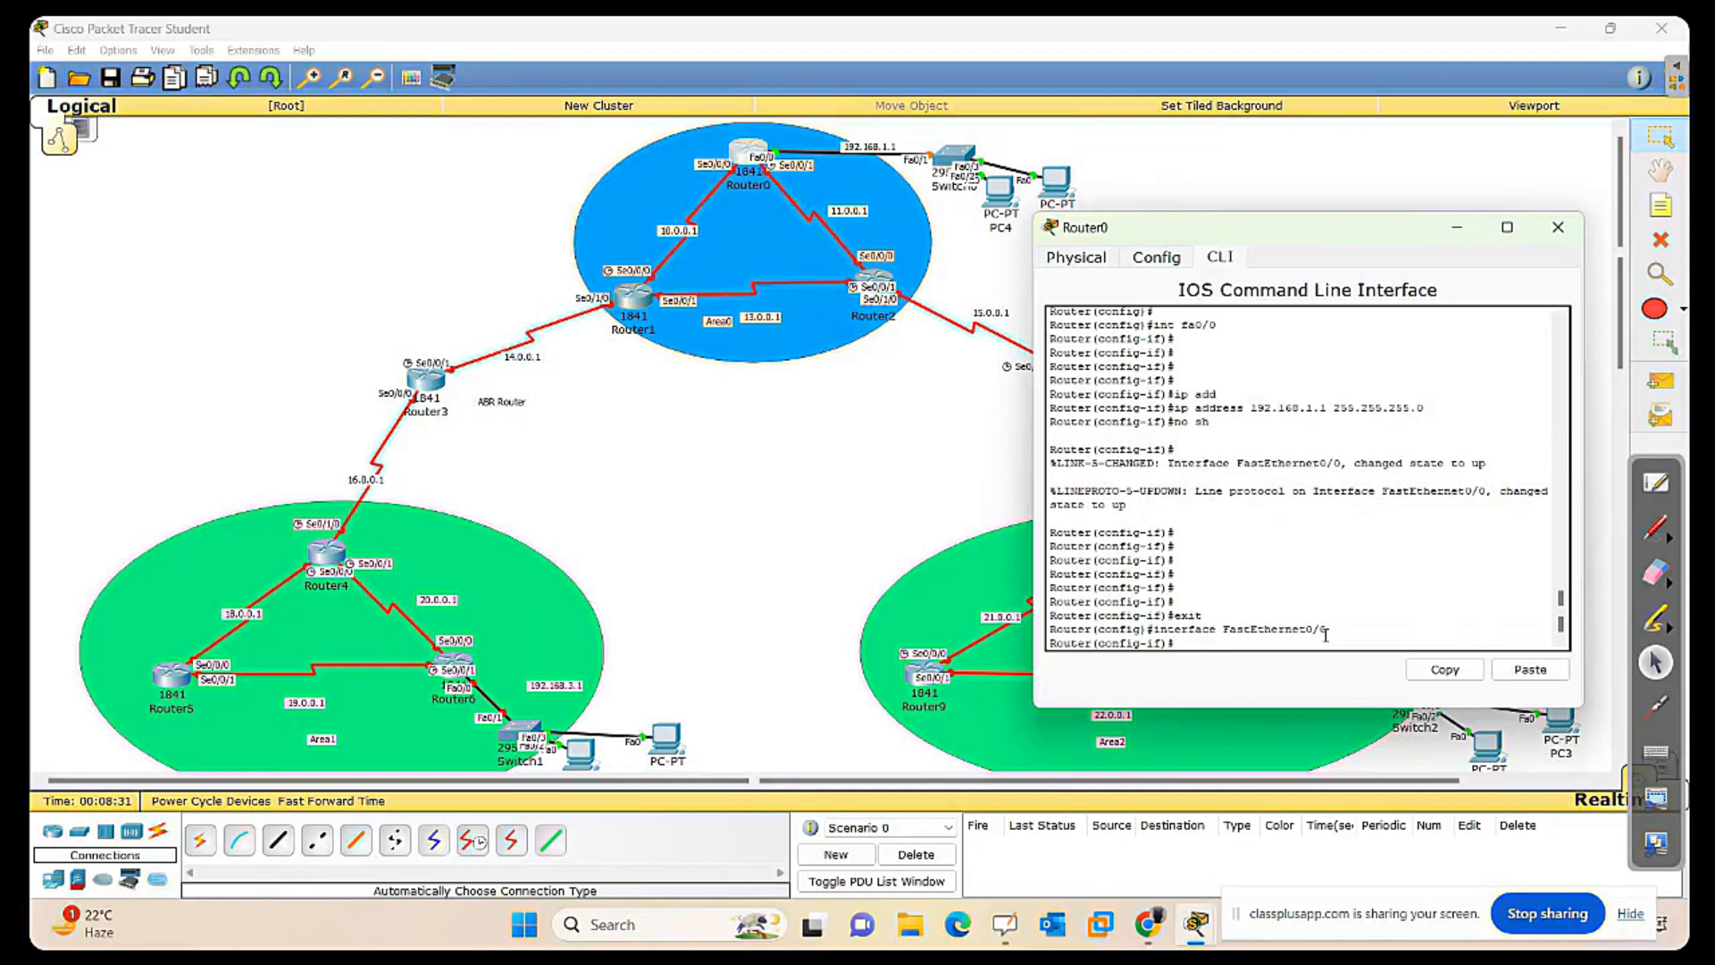
Leave Router0's FastEthernet0/0 interface mode with ex to return to global configuration mode.
key("Return")
key("Return")
key("Return")
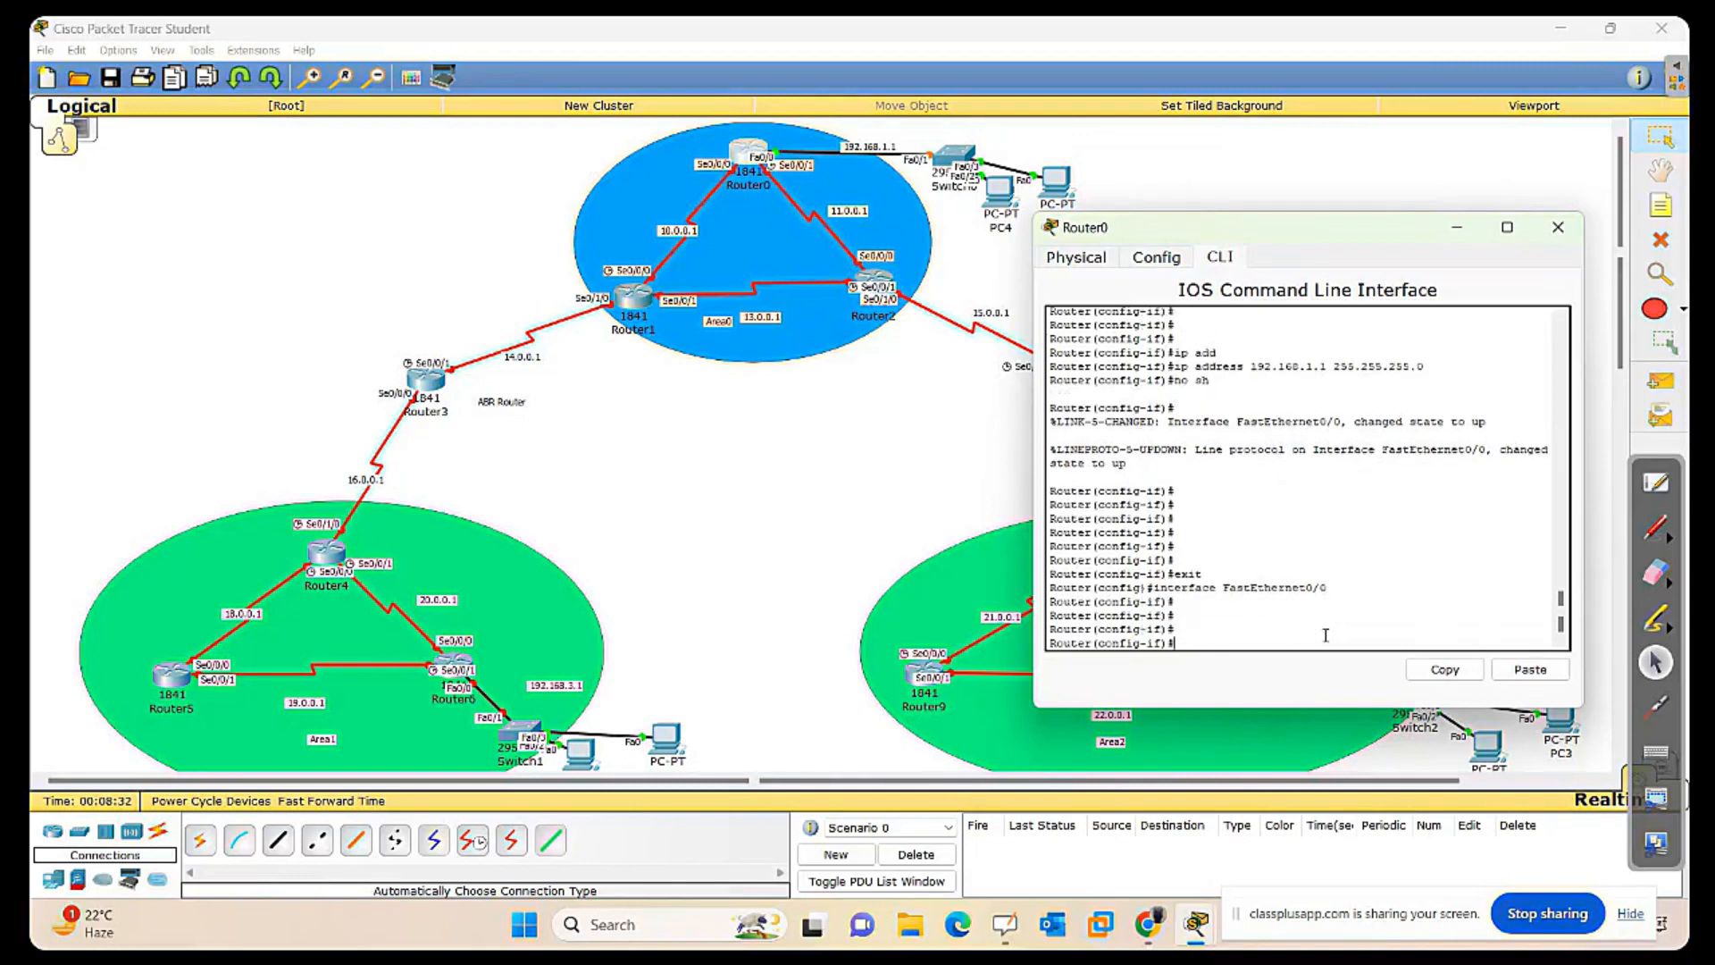
type("ex")
key("Return")
key("Return")
key("Return")
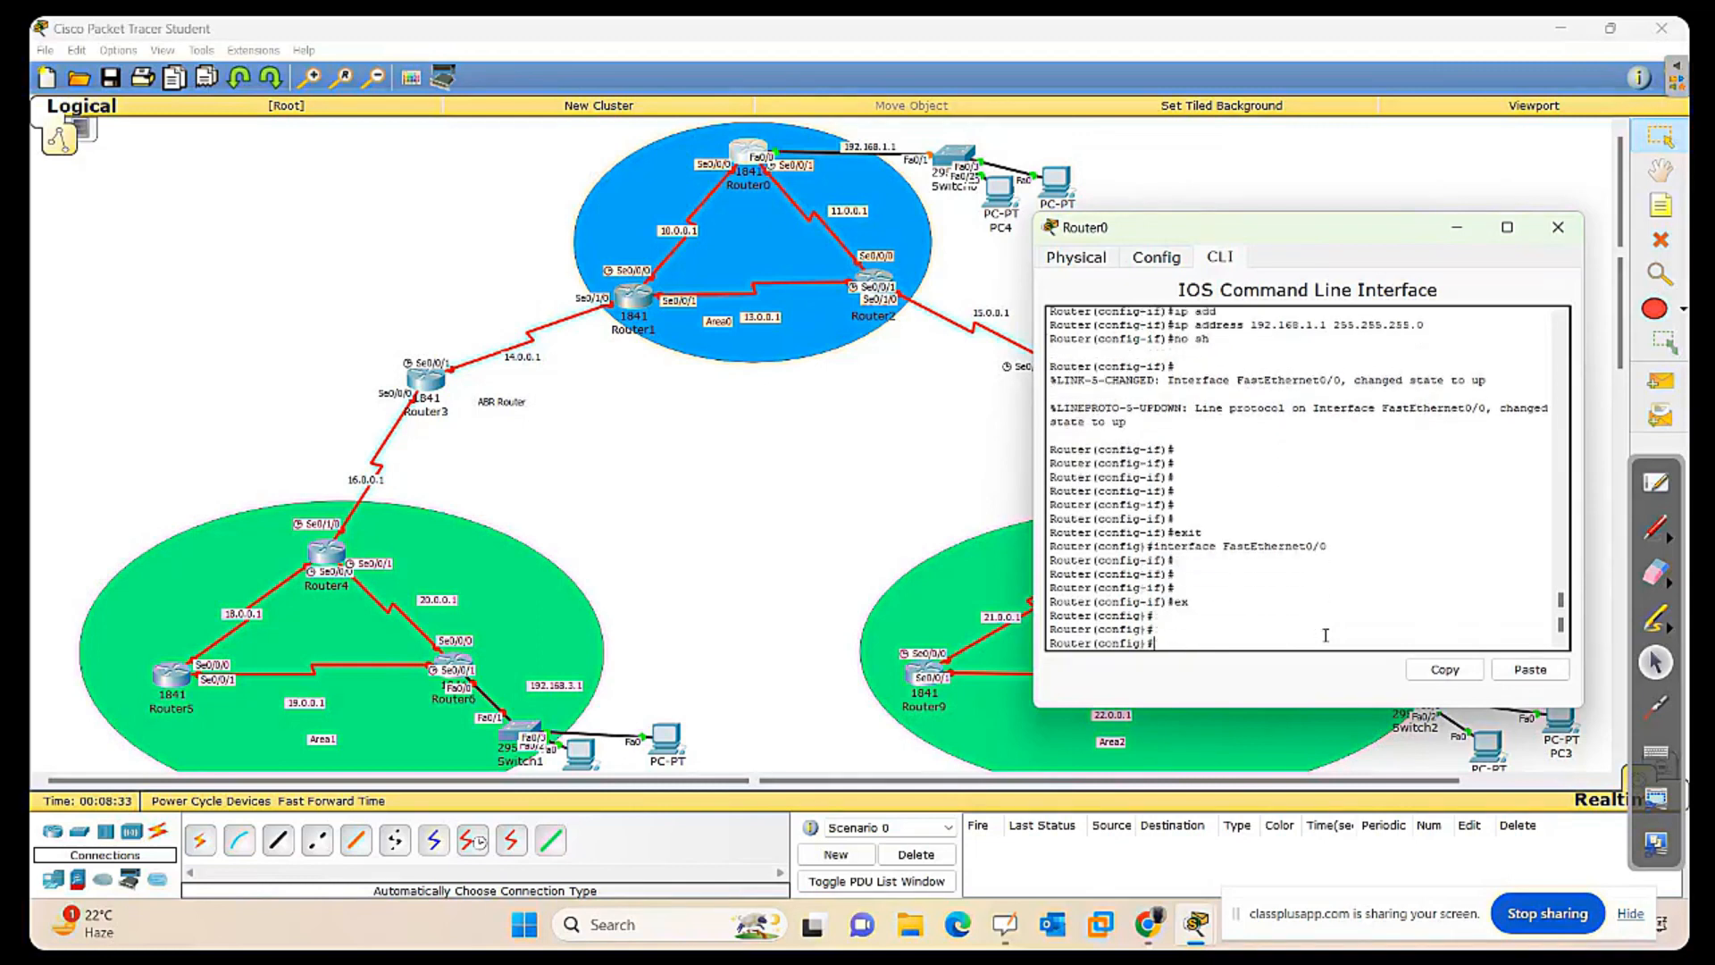
Enter interface configuration for se0/0/0 on Router0.
type("int")
type("se")
type("0/0/0")
key("Return")
key("Return")
key("Return")
key("Return")
key("Return")
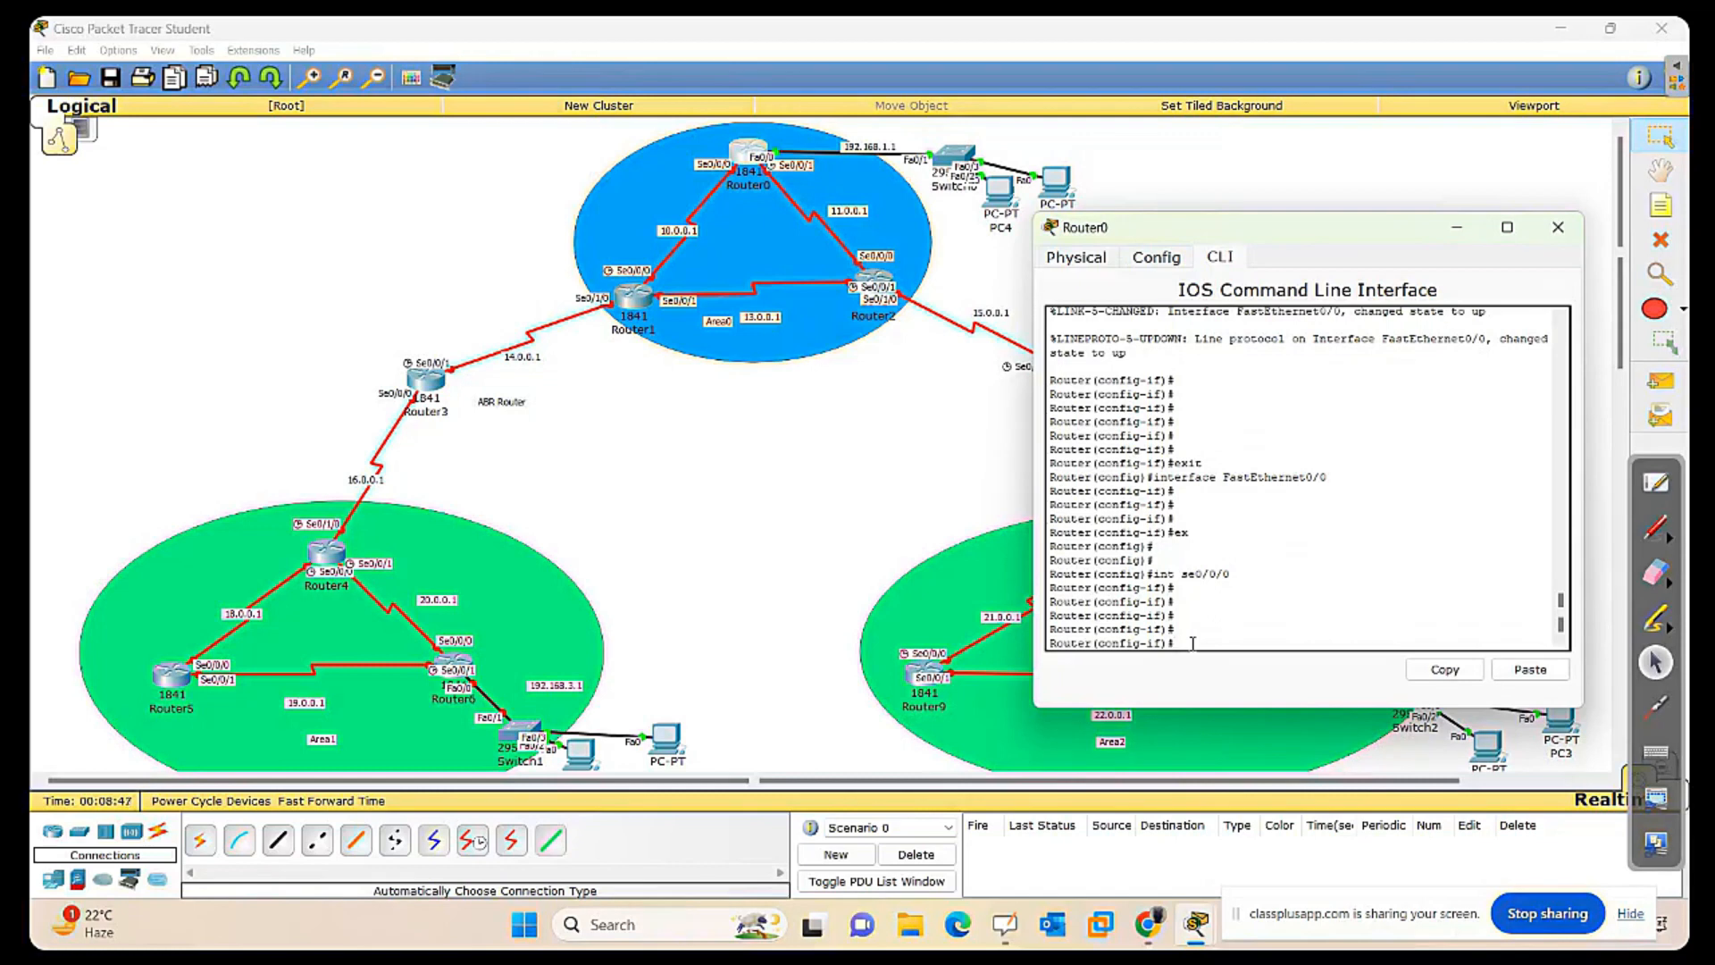
Assign IP address 10.0.0.1 with mask 255.0.0.0 to Router0's Serial0/0/0 interface.
type("ip add")
key("Tab")
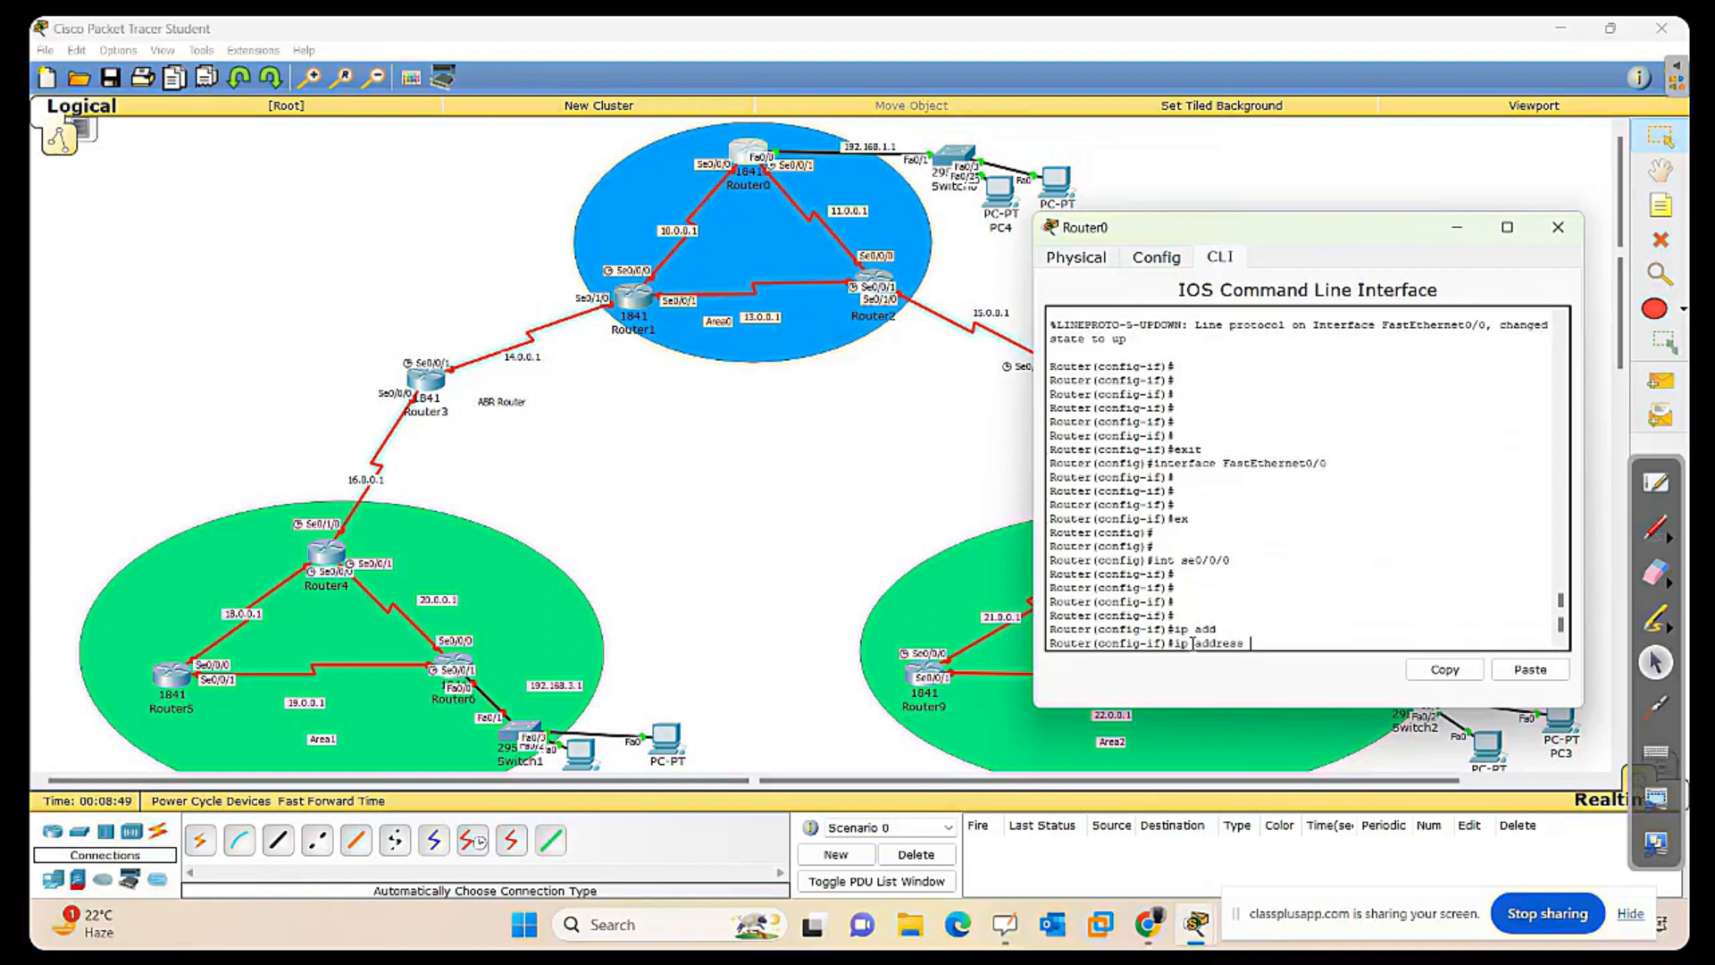
type("10.0.0.1")
type("255.0.0.0")
key("Return")
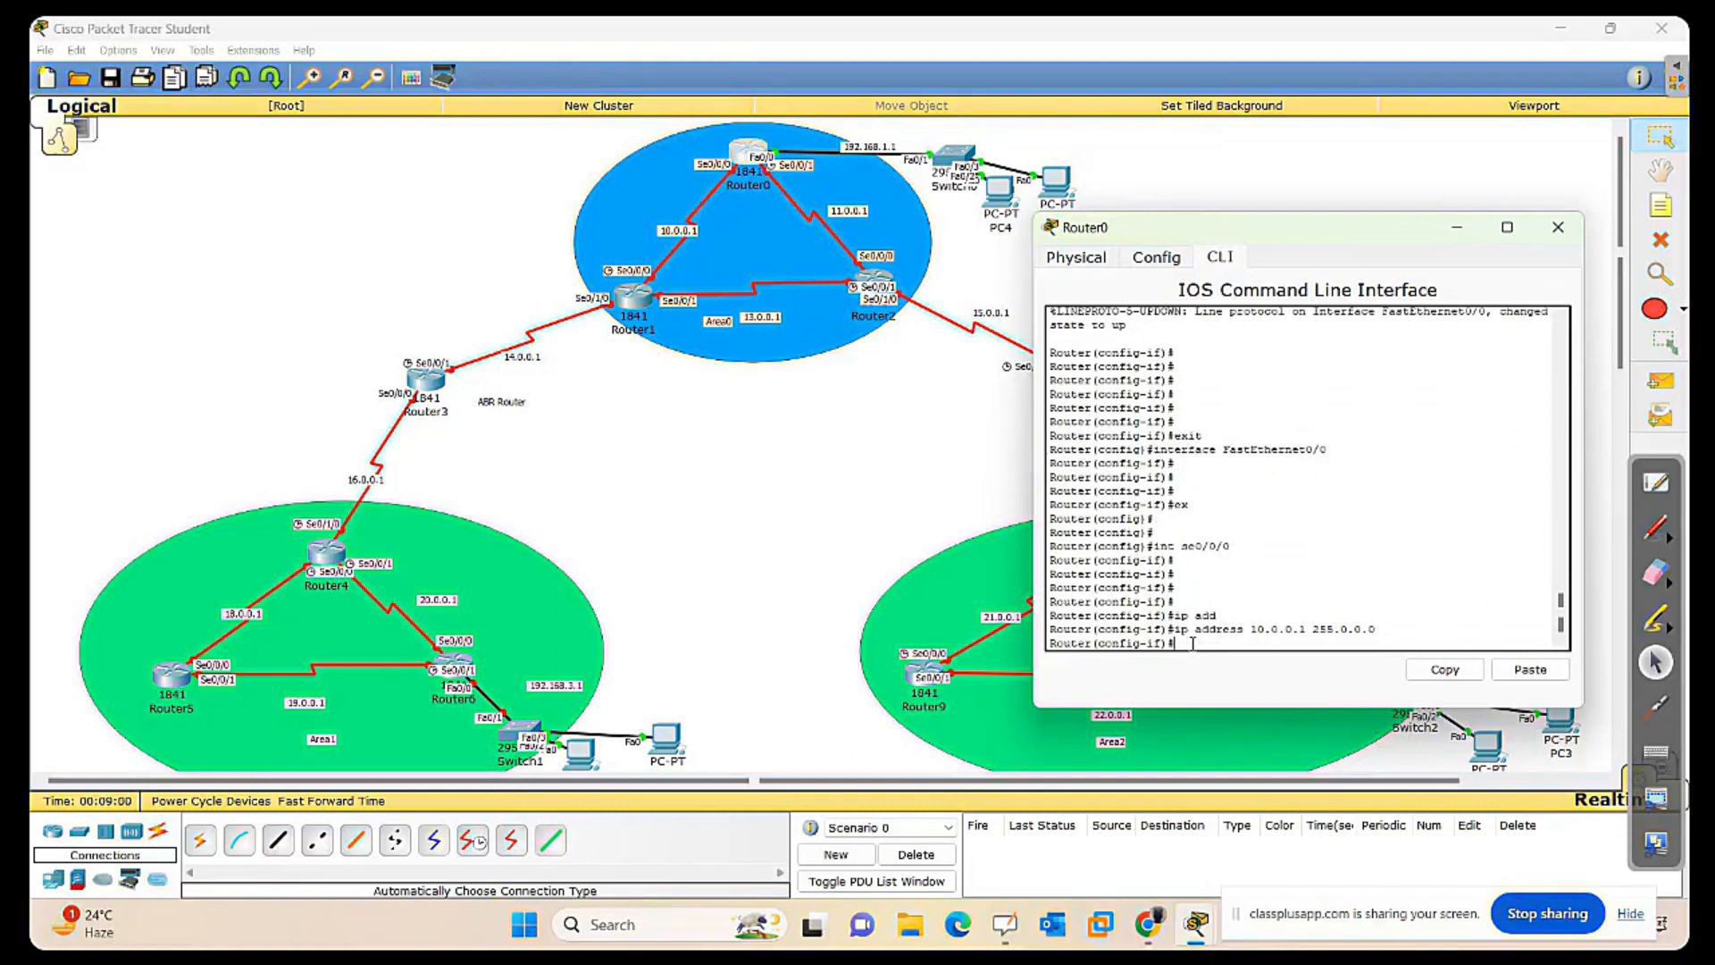
Enable Router0's Serial0/0/0 interface with no sh.
type("no sh")
key("Return")
key("Return")
key("Return")
key("Return")
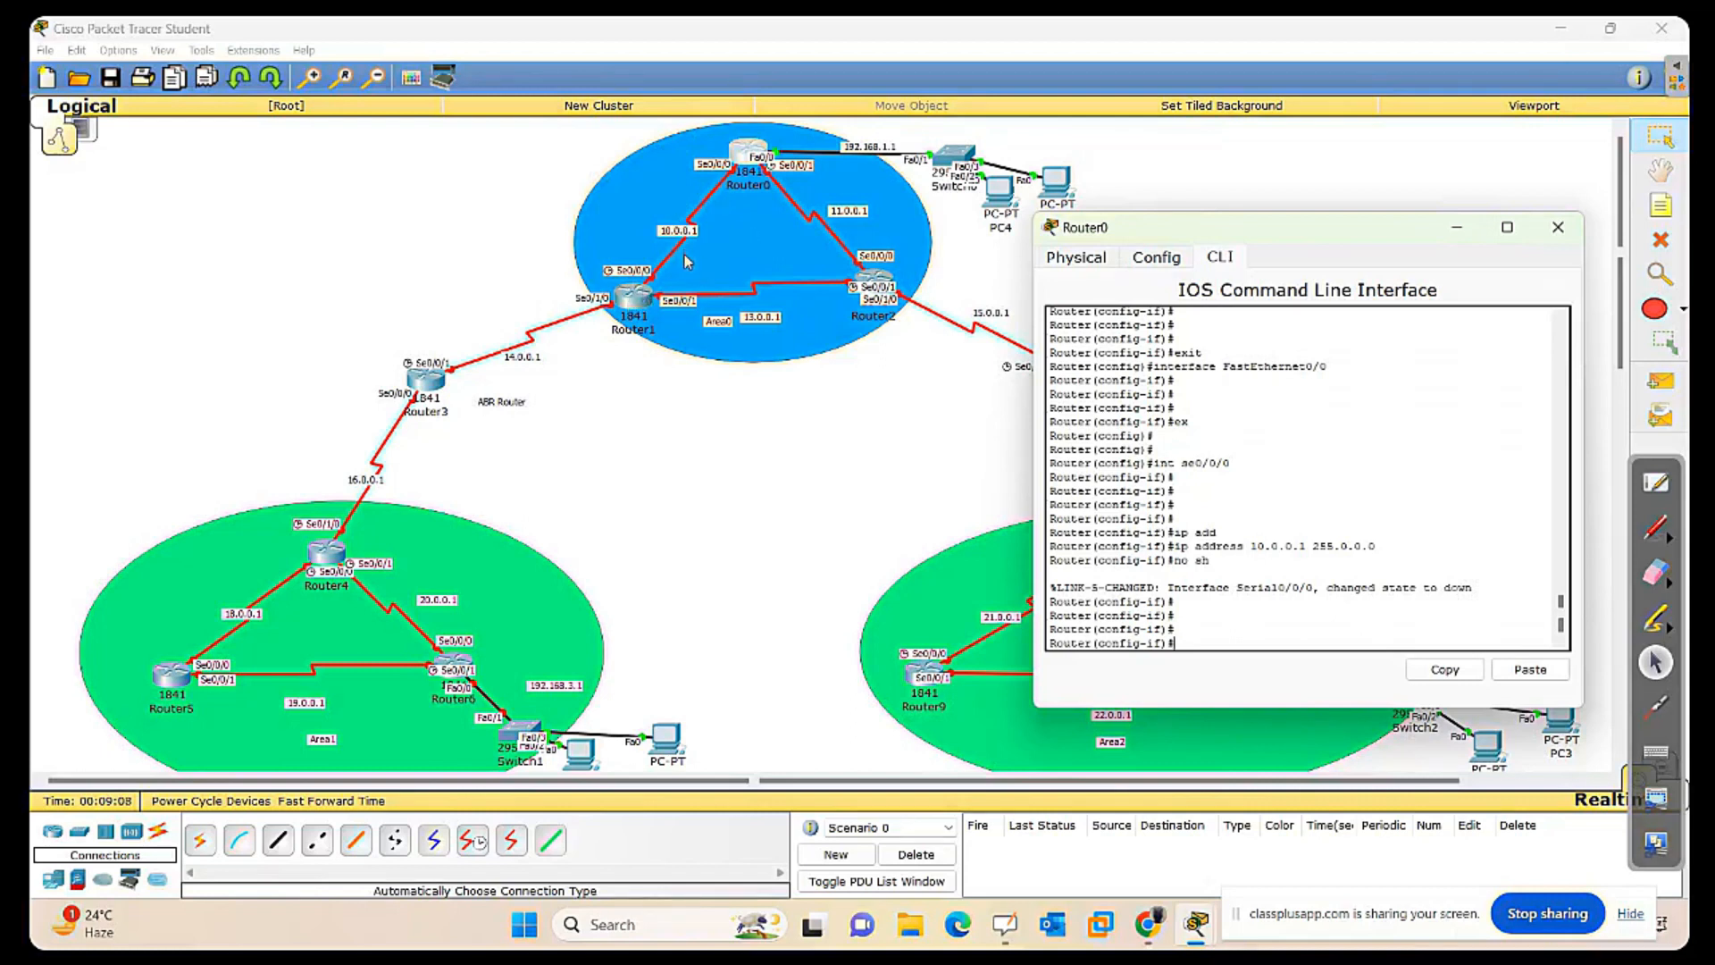
key("Return")
key("Return")
key("Return")
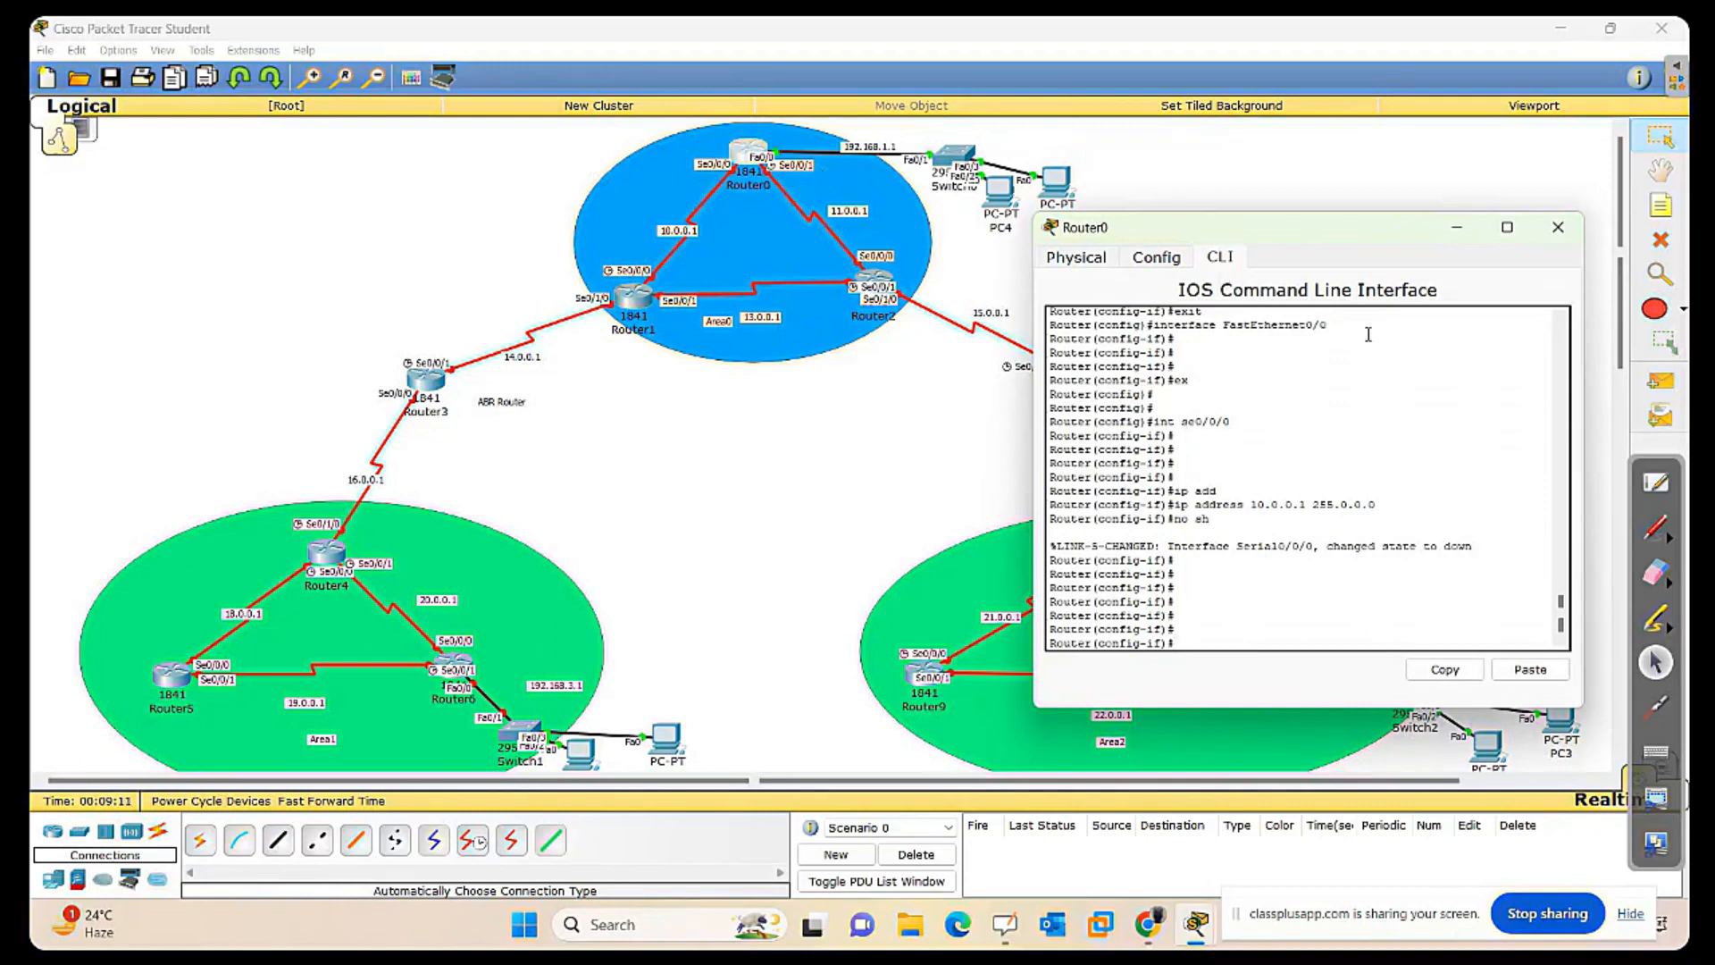
Leave Router0's Serial0/0/0 interface mode with ex to return to global configuration mode.
type("ex")
key("Return")
key("Return")
key("Return")
key("Return")
key("Return")
Enter interface configuration for se0/0/1 on Router0.
type("int")
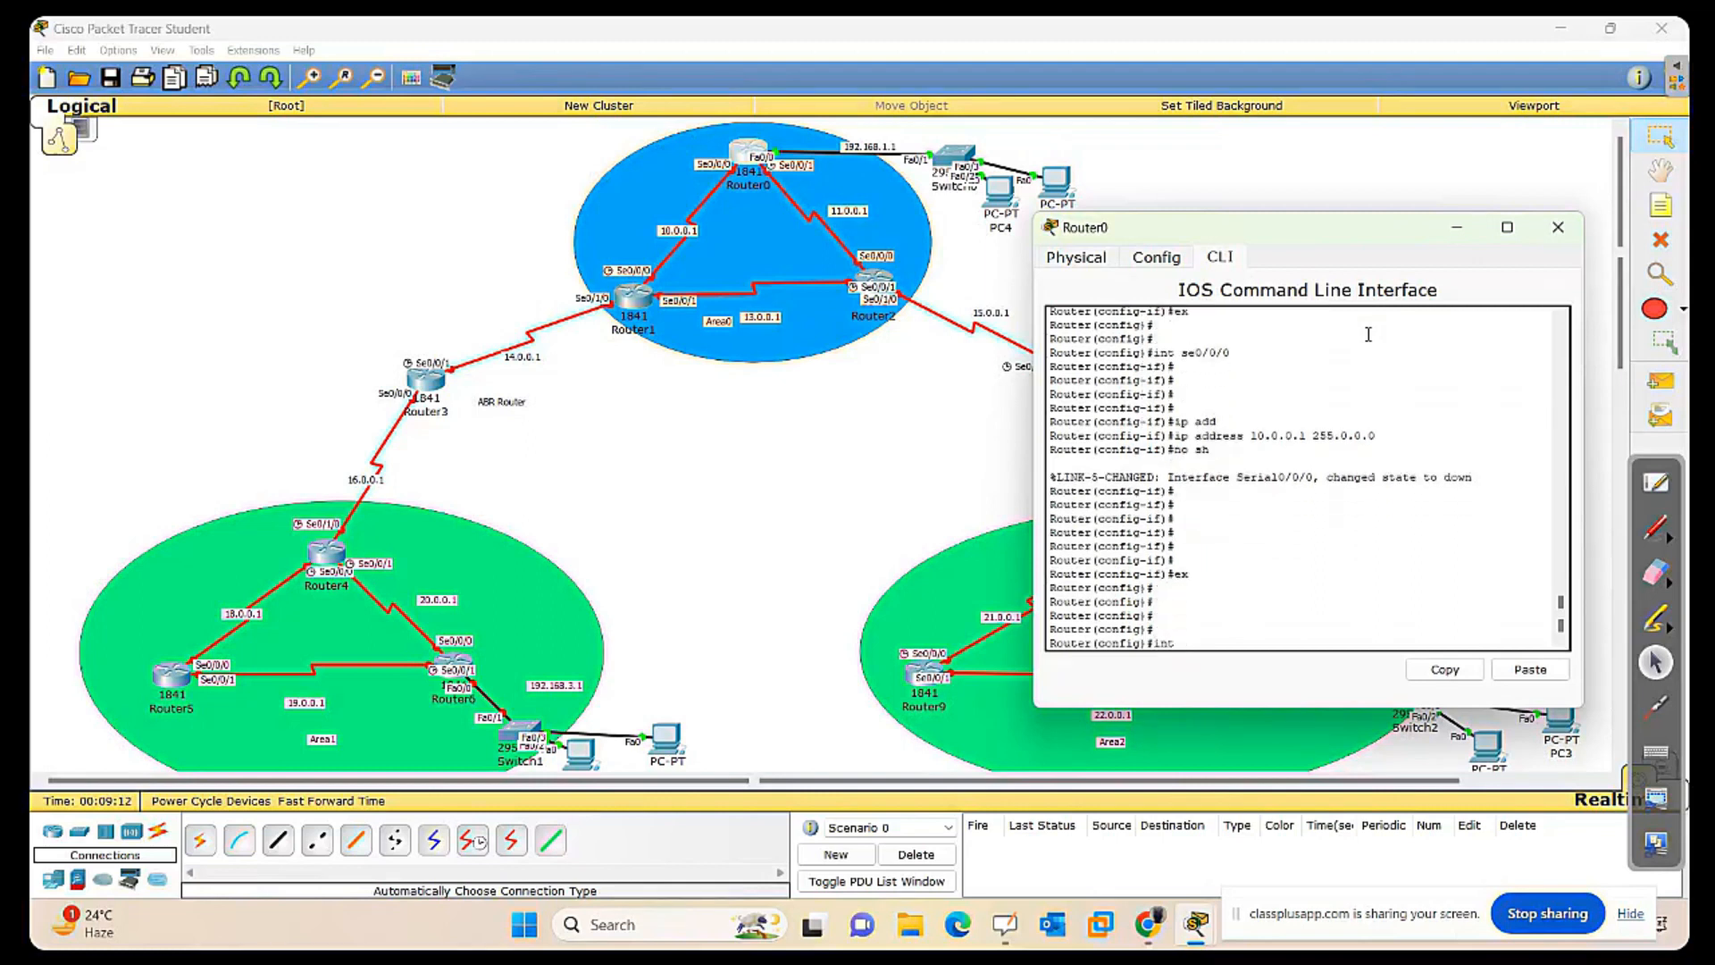
type(" se0/0/1")
key("Return")
key("Return")
key("Return")
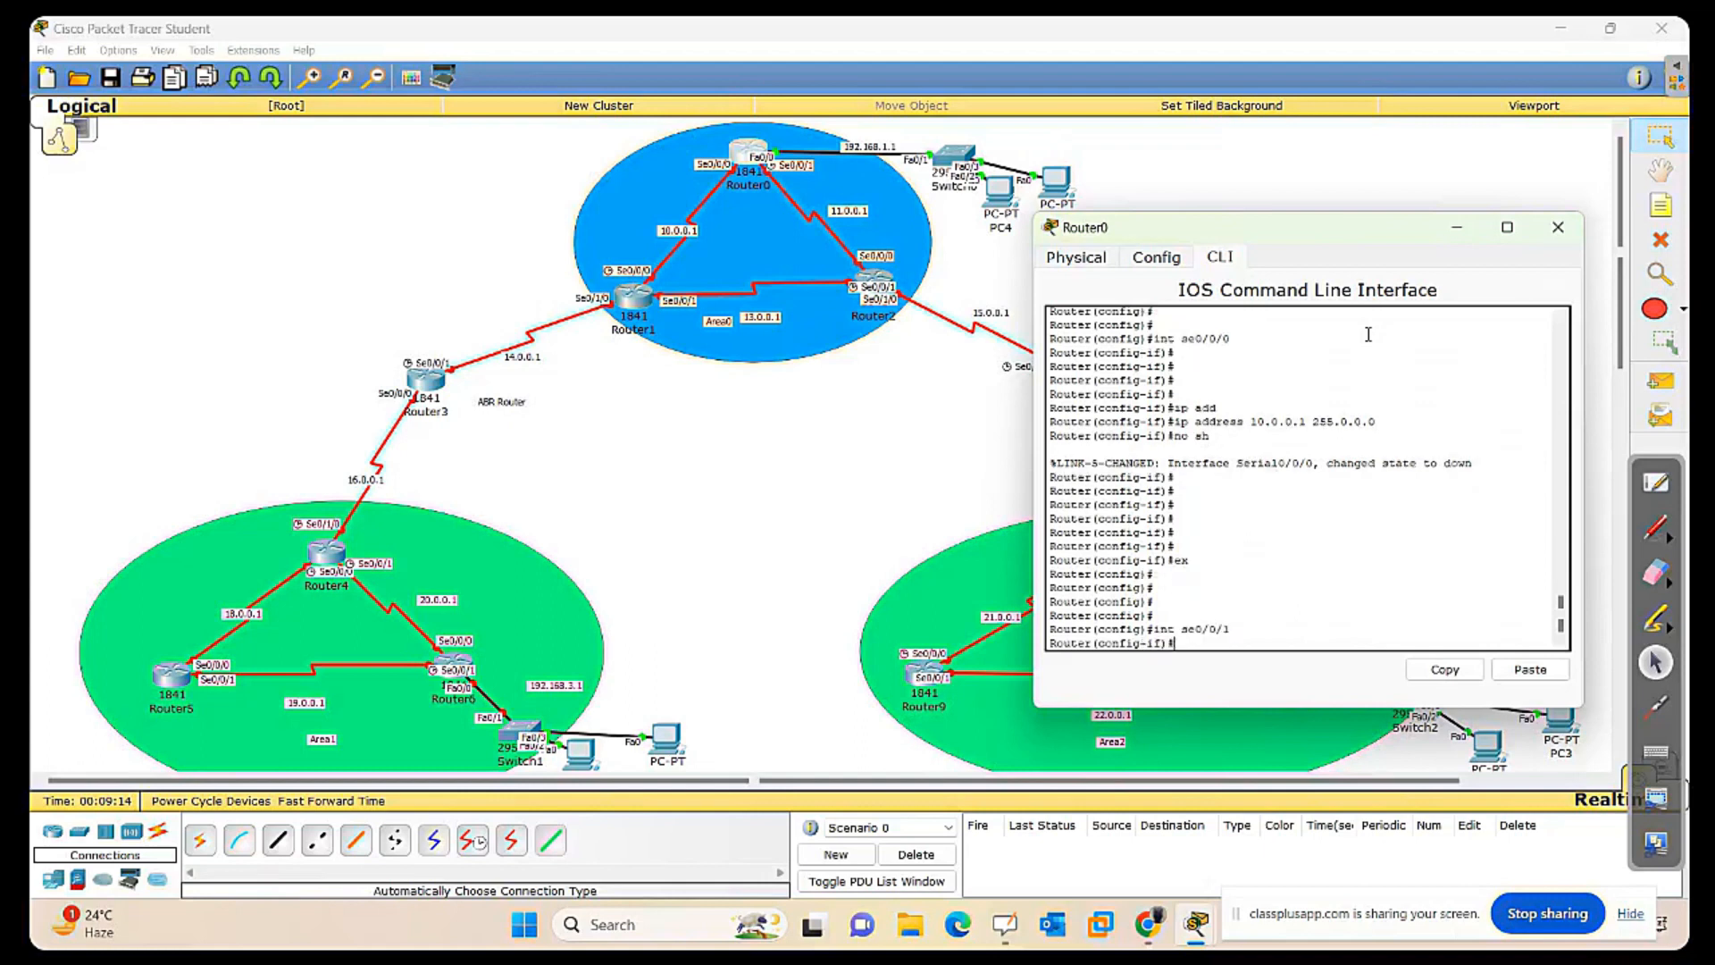
key("Return")
key("Return")
key("Return")
key("Return")
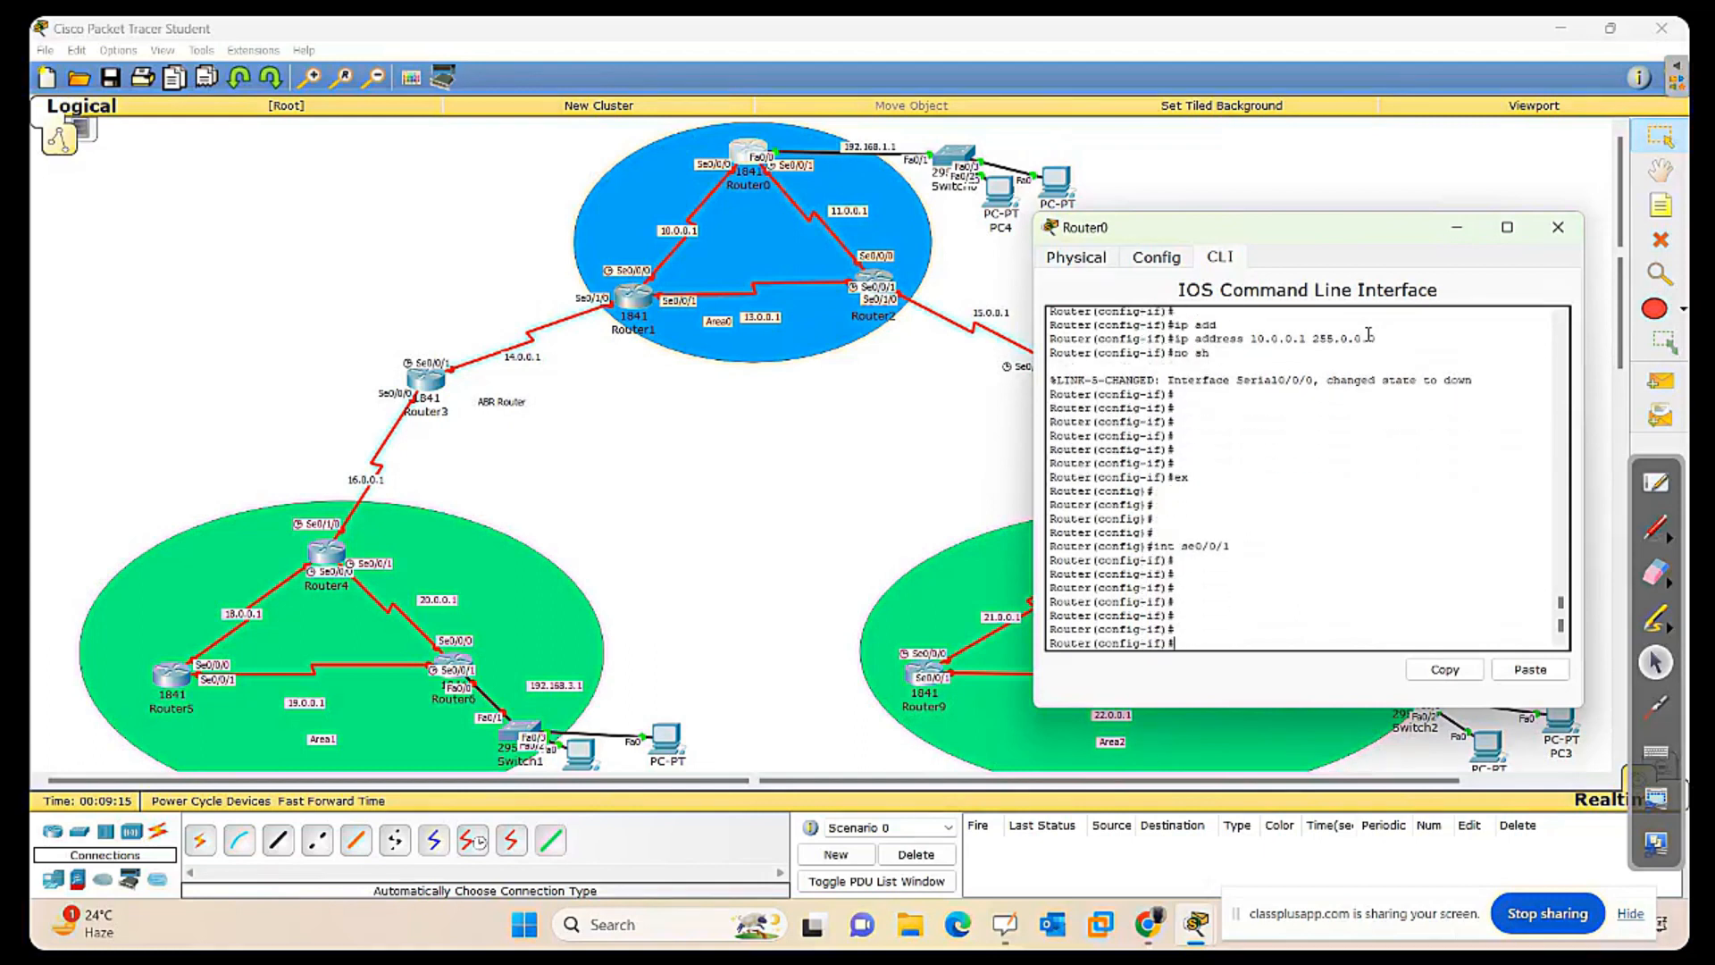
Assign IP address 11.0.0.1 with mask 255.0.0.0 to Router0's Serial0/0/1 interface.
type("ip add")
key("Tab")
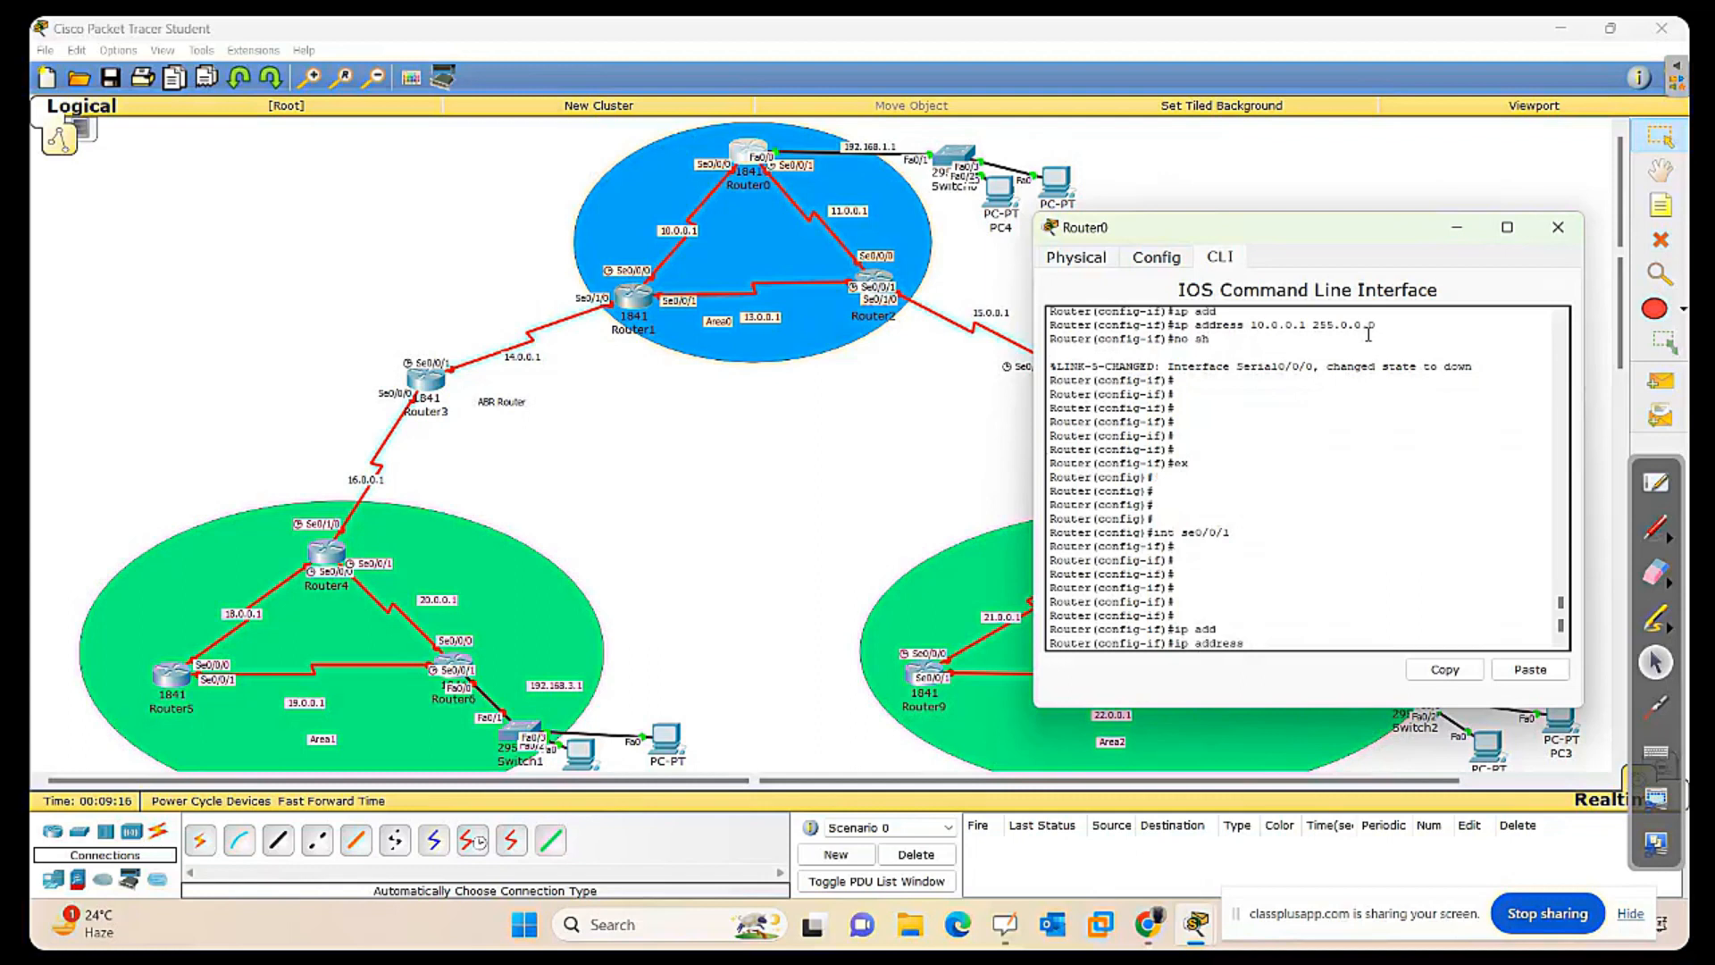
type("11.0.0.1")
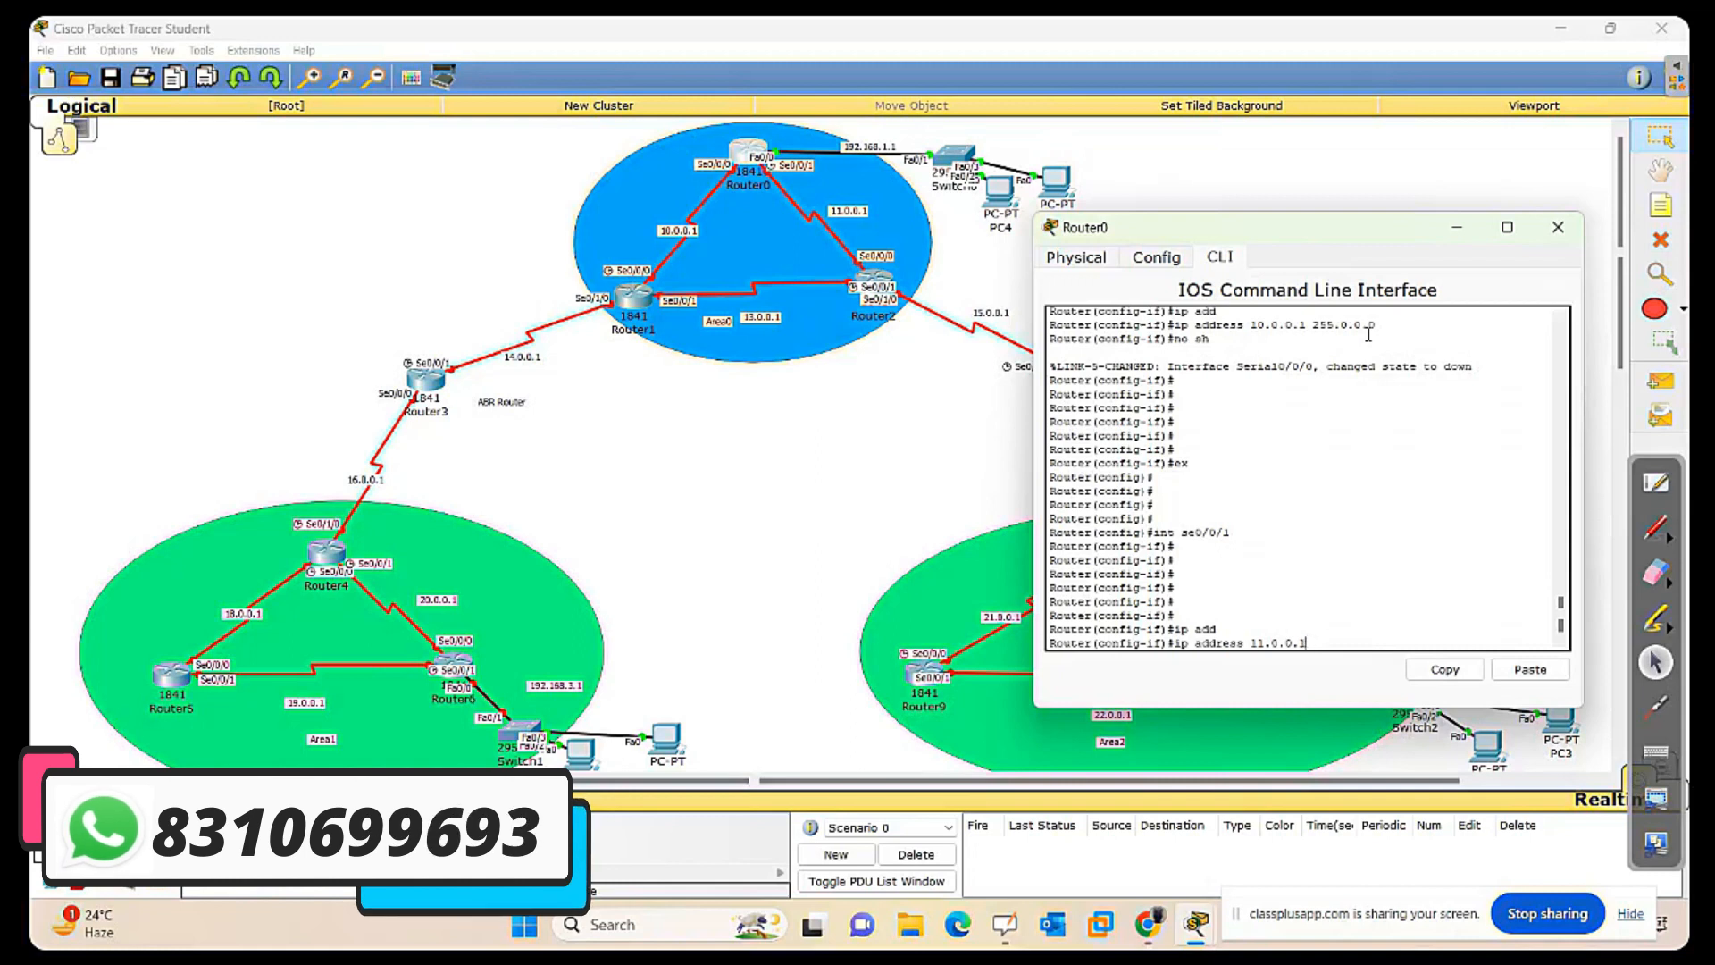
type(" 255.0.0.0")
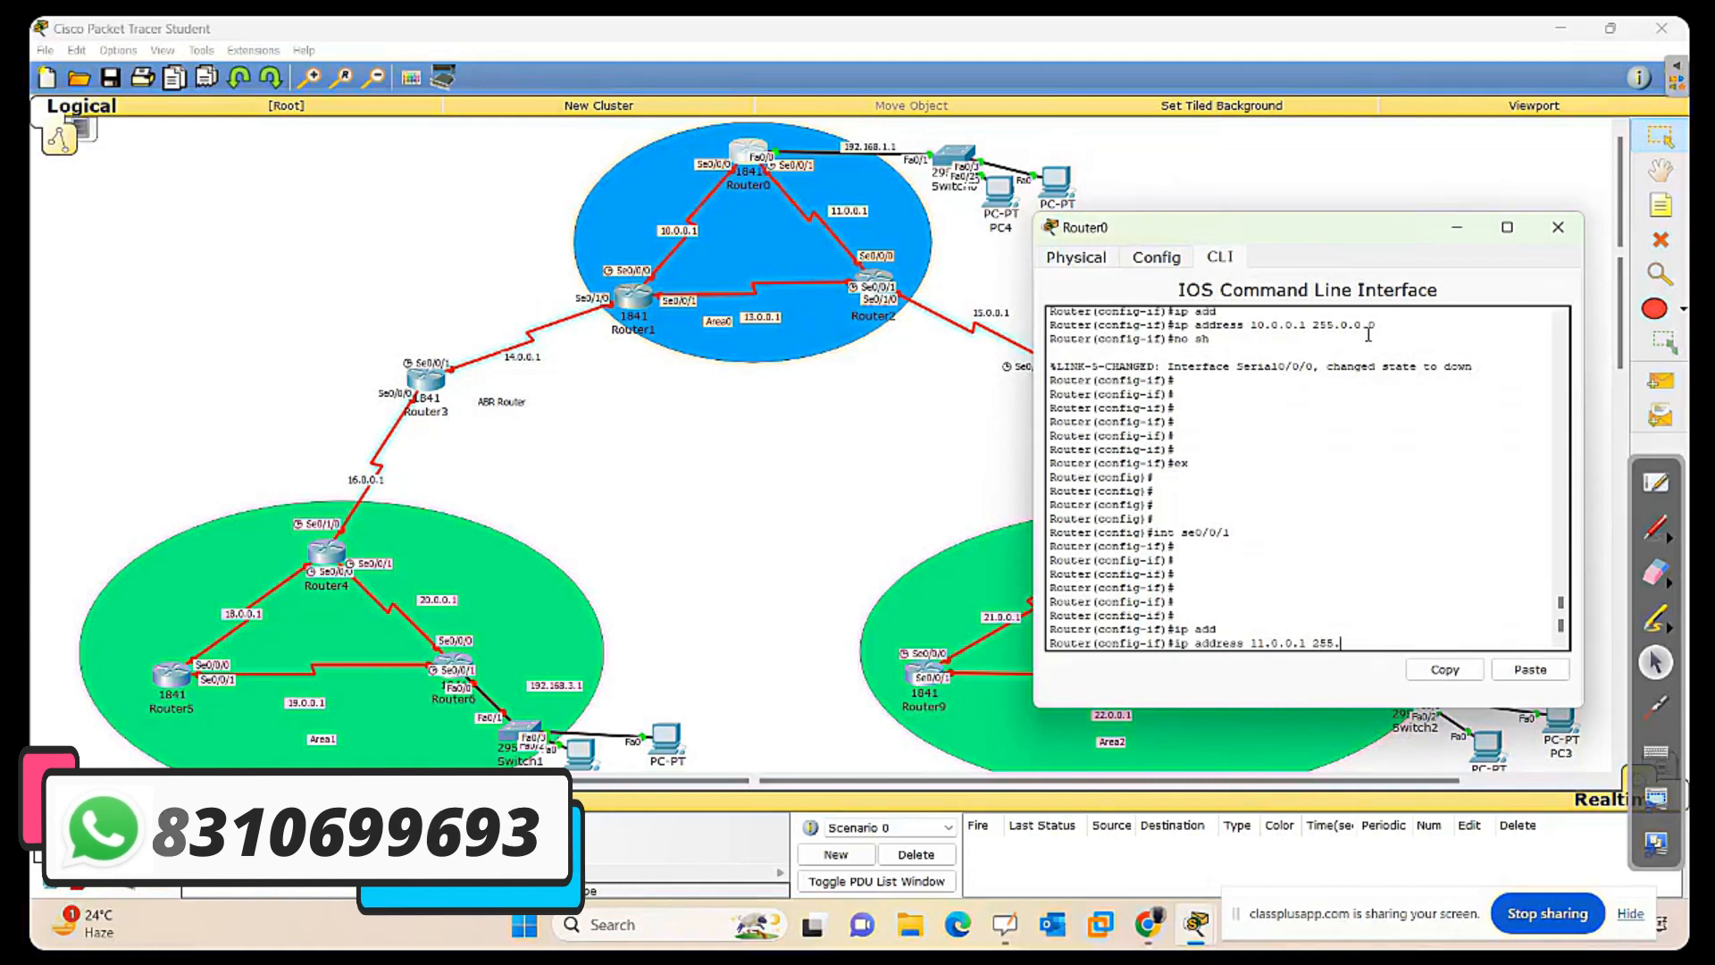
key("Return")
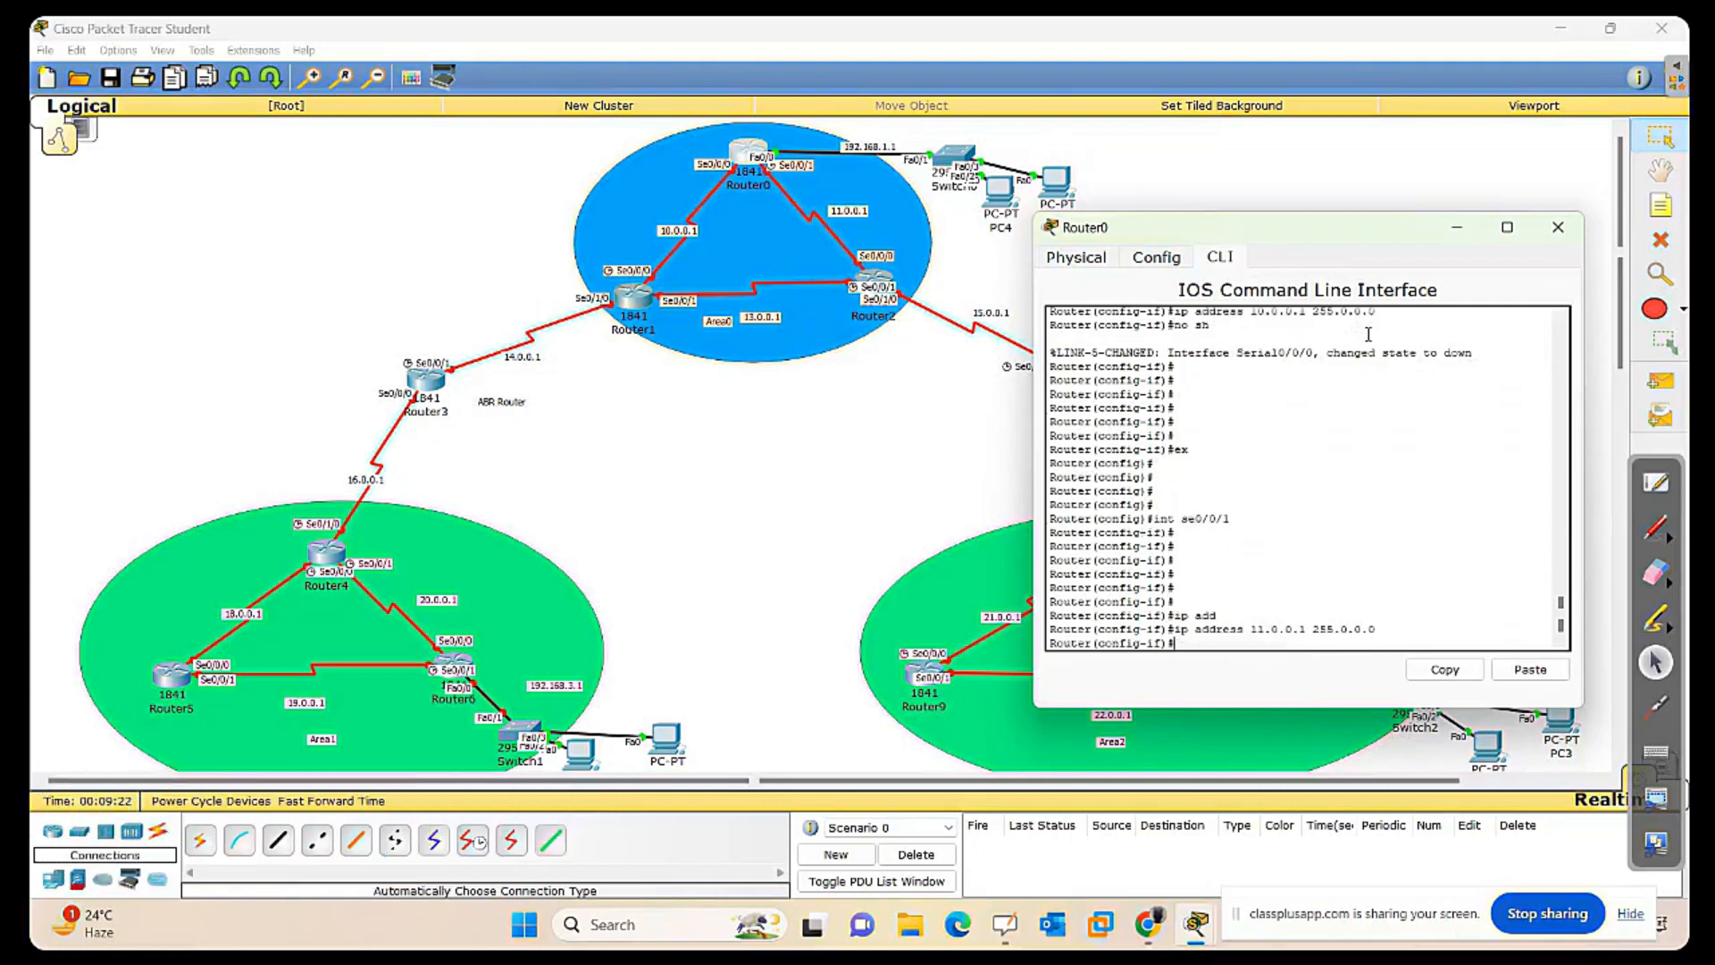
Enable Router0's Serial0/0/1 interface with no sh and close the Router0 window.
type("no sh")
key("Return")
key("Return")
key("Return")
key("Return")
key("Return")
key("Return")
key("Return")
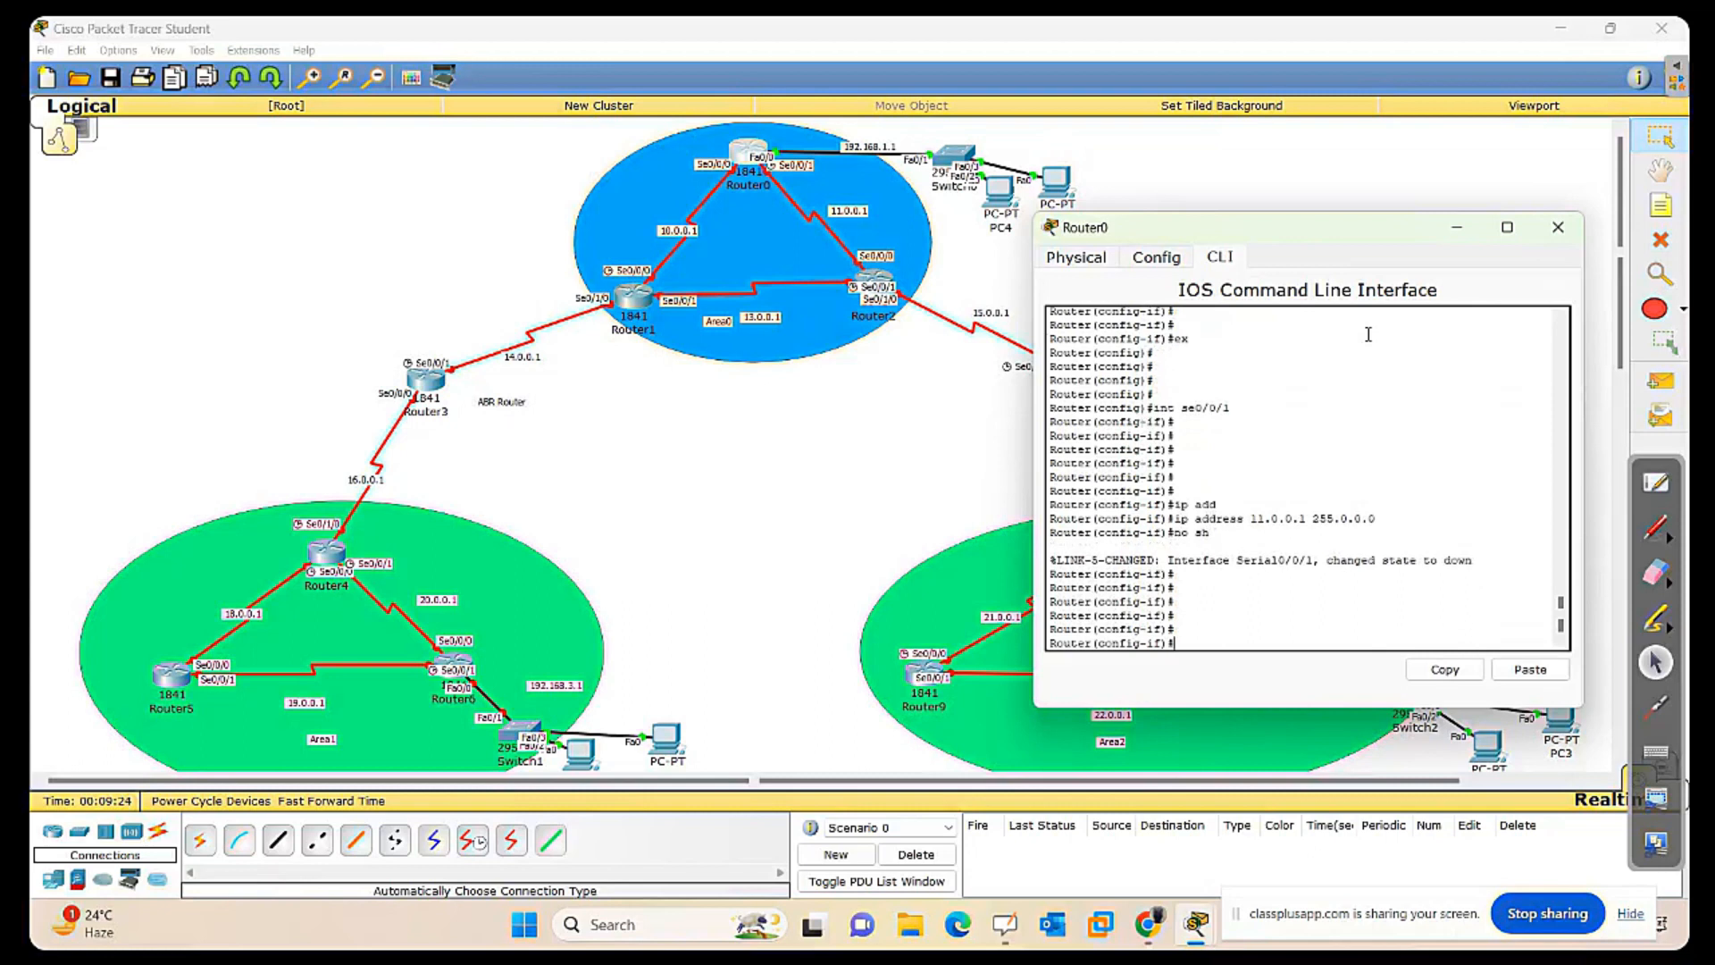
left_click(1558, 227)
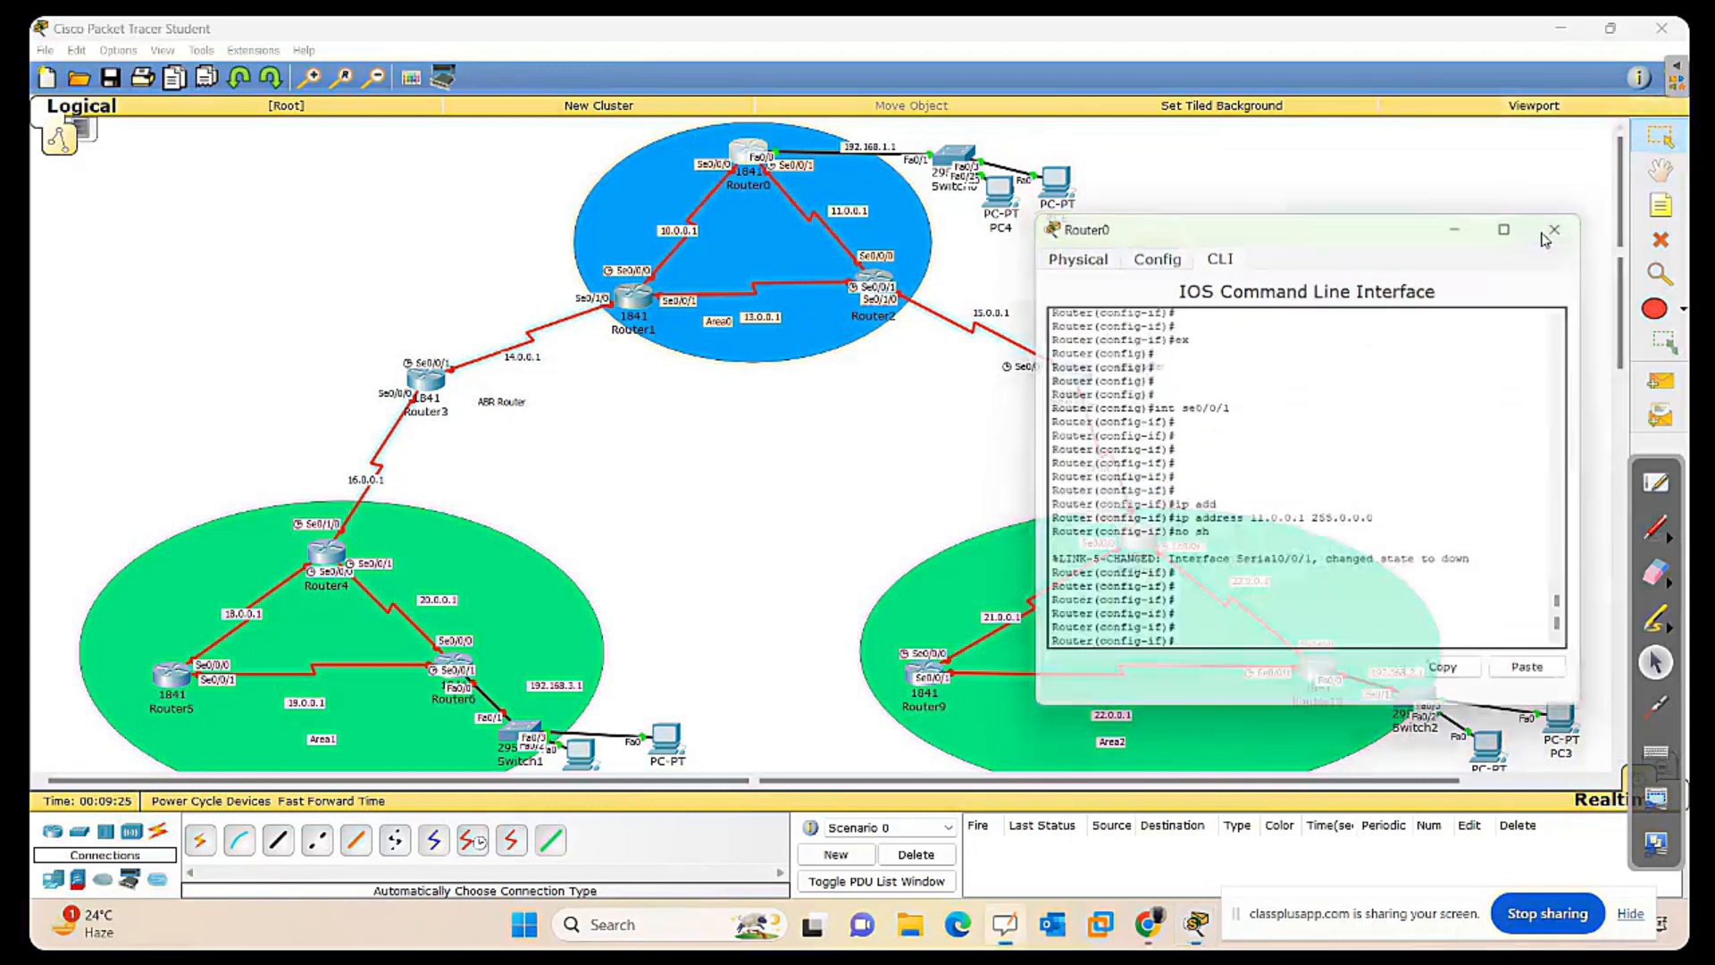
Open Router1's command line interface and decline the initial configuration dialog with no.
left_click(623, 304)
left_click_drag(794, 279, 1127, 241)
left_click(1117, 265)
type("no")
key("Return")
key("Return")
key("Return")
key("Return")
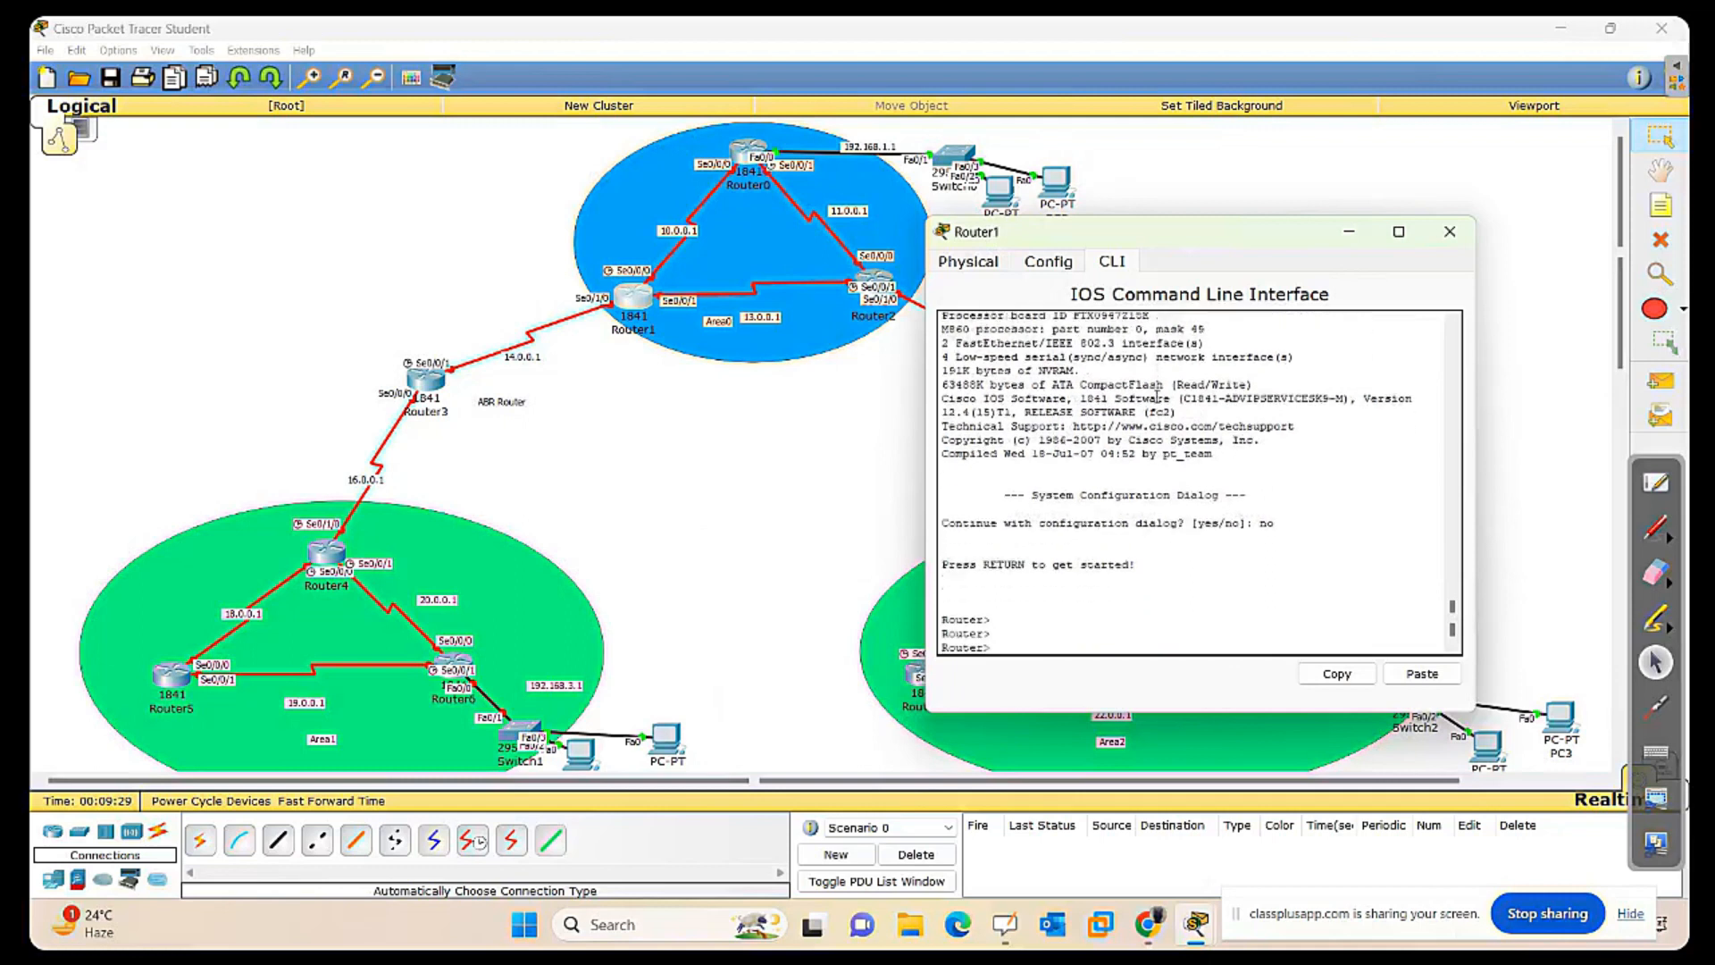
key("Return")
key("Return")
key("Return")
key("Return")
Enter privileged mode with en and global configuration mode with conf t on Router1.
type("en")
key("Return")
key("Return")
key("Return")
key("Return")
key("Return")
key("Return")
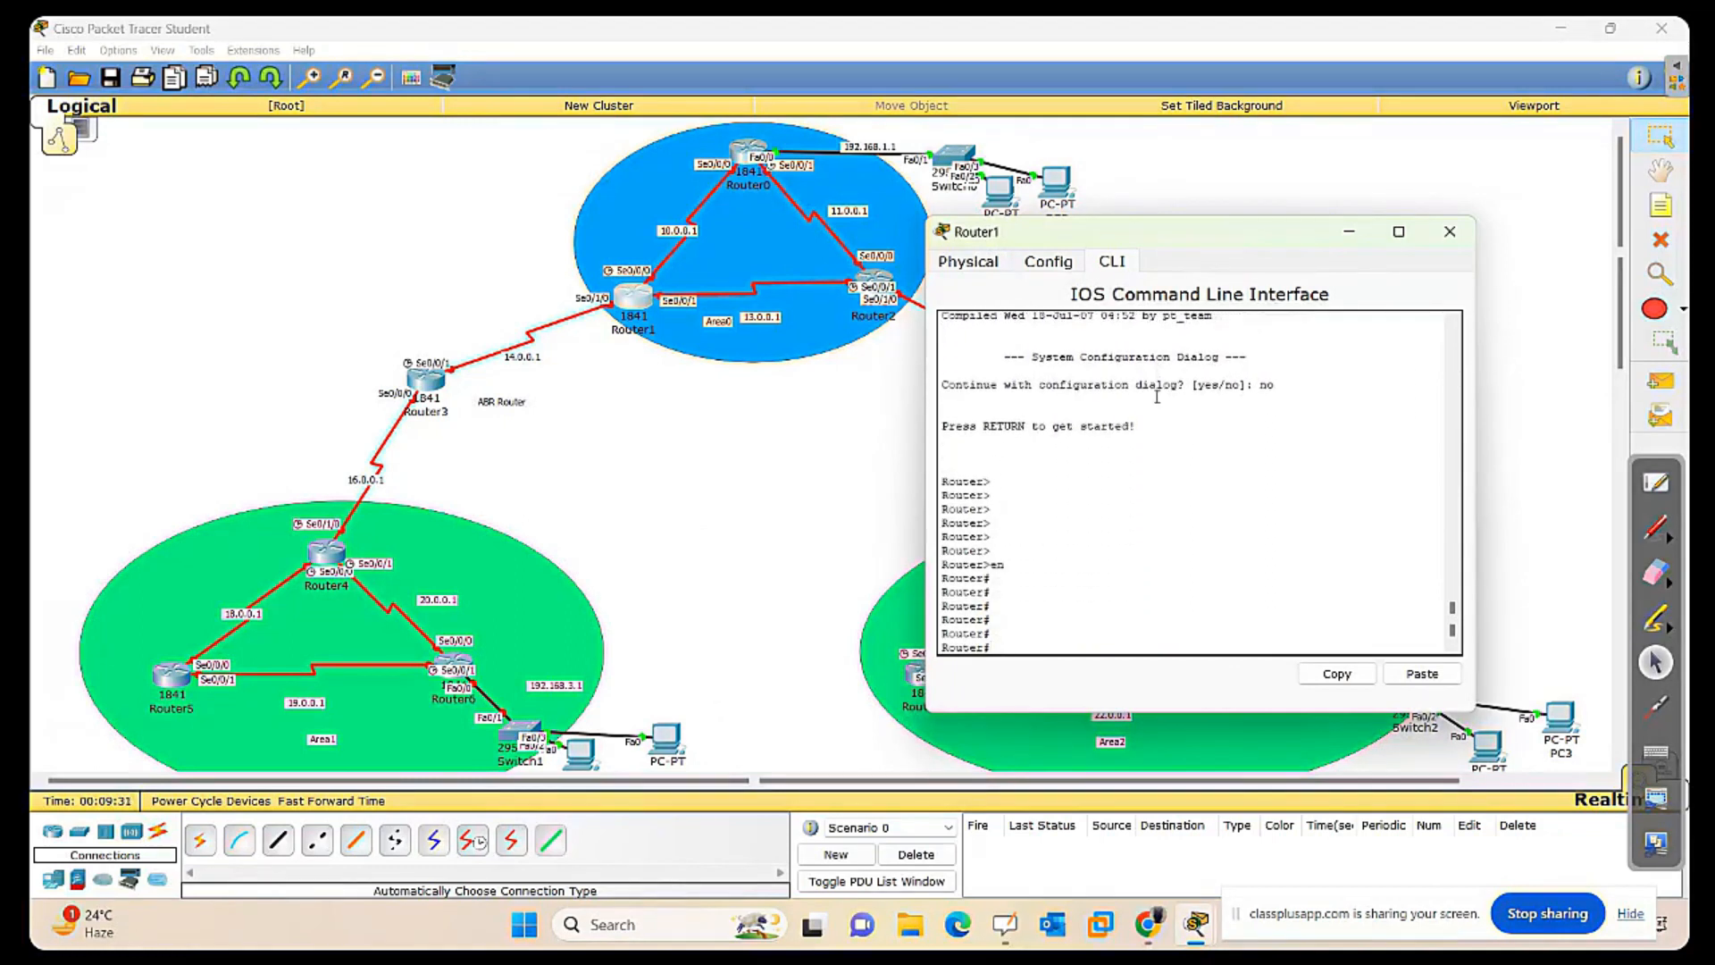
type("conf t")
key("Return")
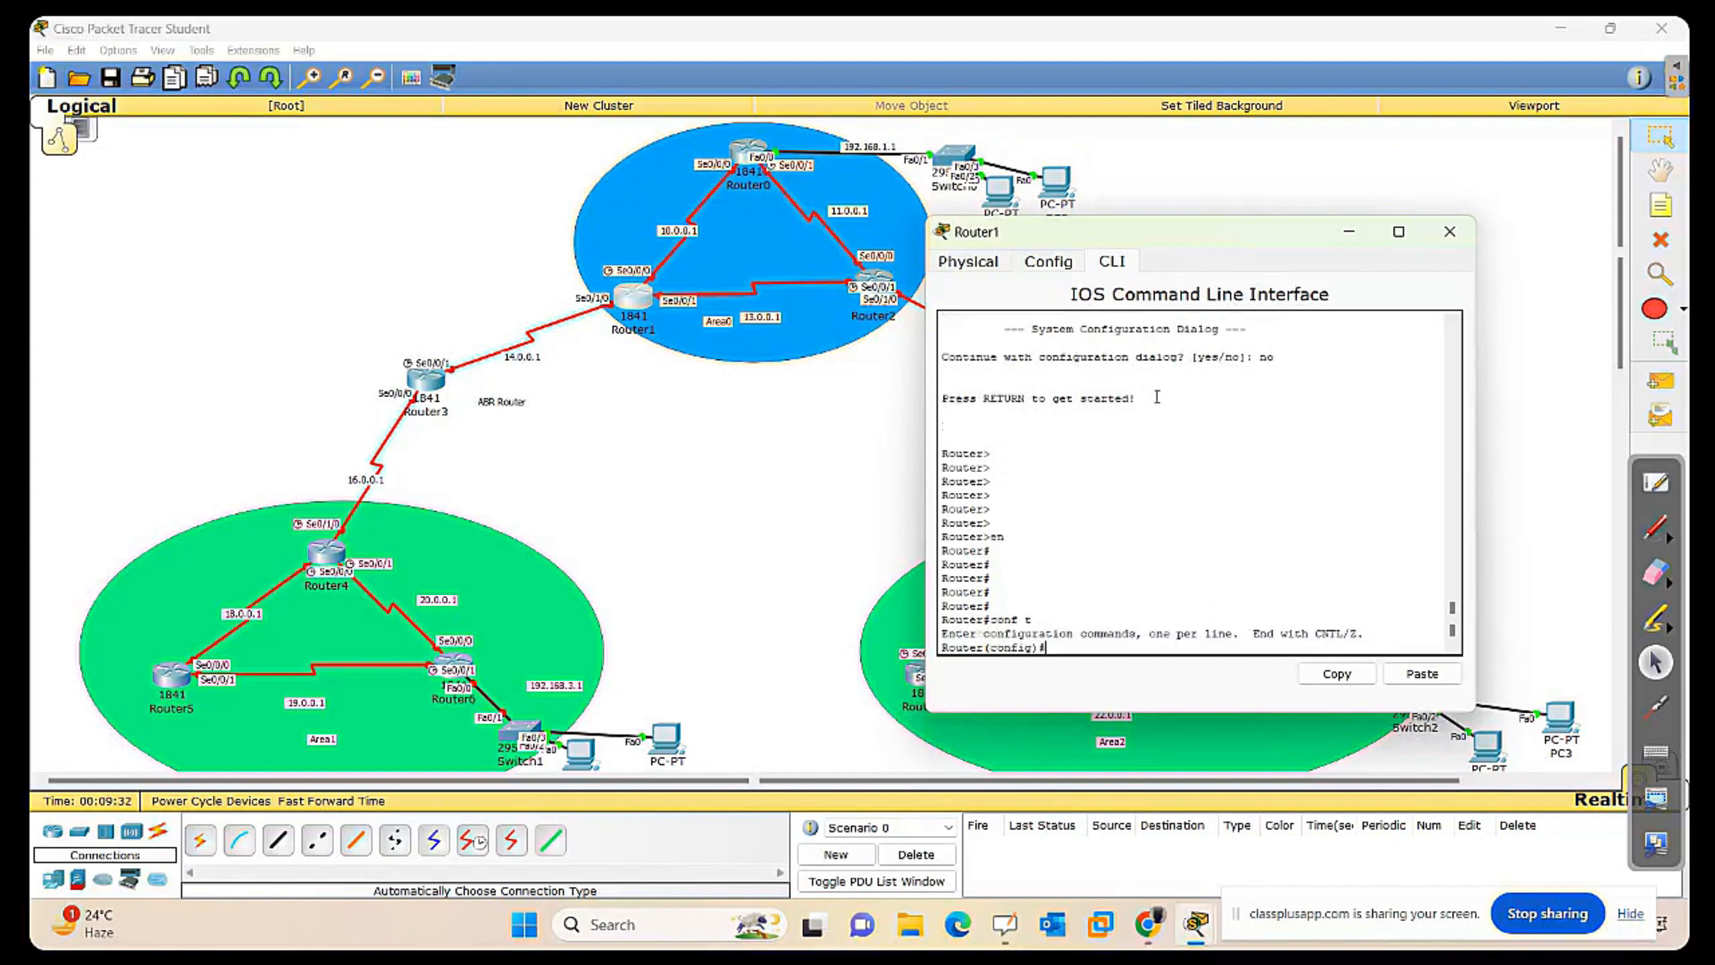
key("Return")
key("Return")
key("Return")
key("Return")
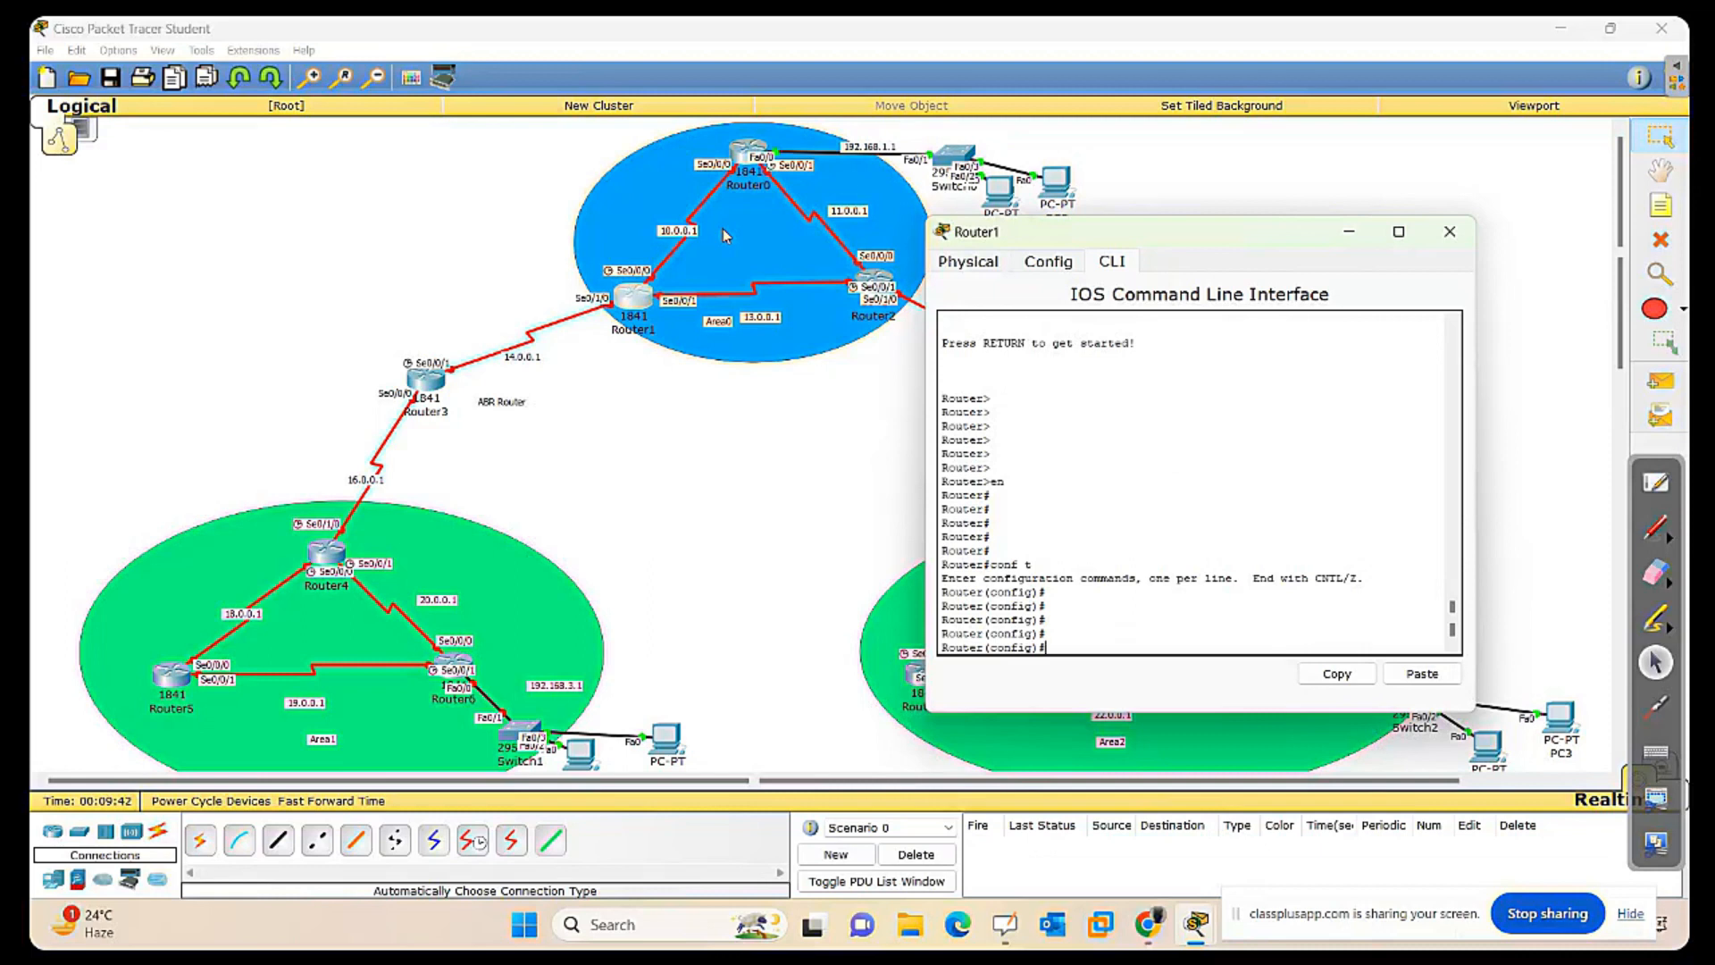
Select interface se0/0/0 on Router1 and assign it IP address 10.0.0.2 with mask 255.0.0.0.
type("int se0/0/0")
key("Return")
key("Return")
key("Return")
key("Return")
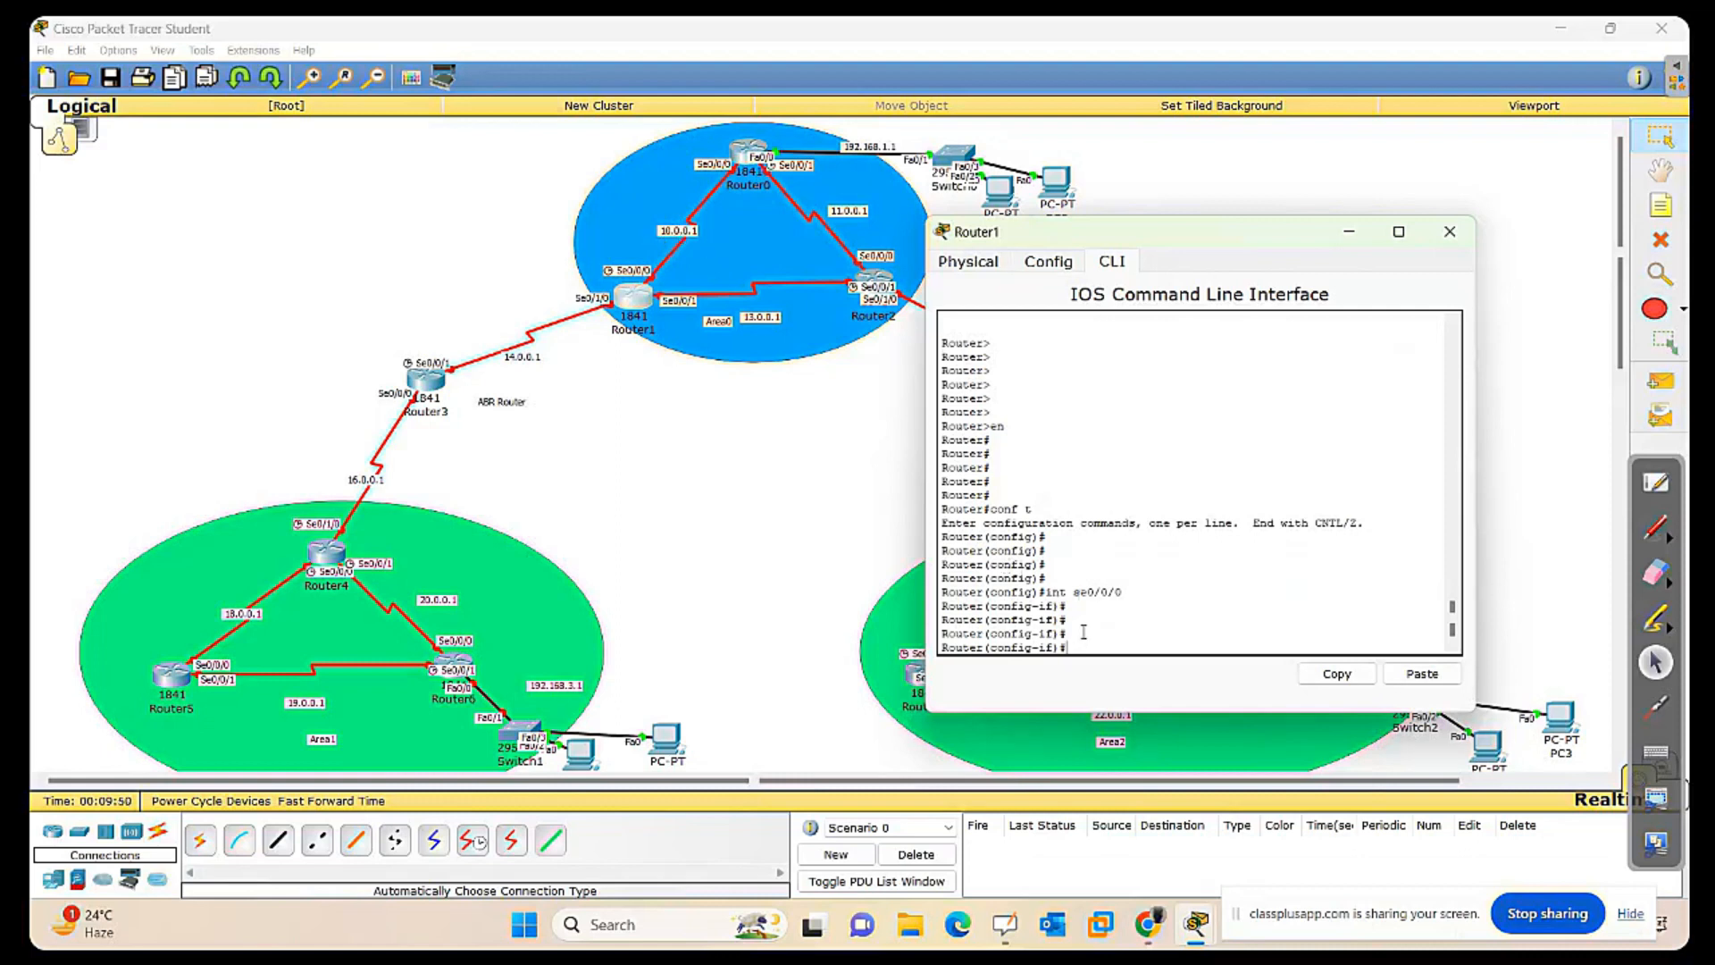
type("add")
key("Tab")
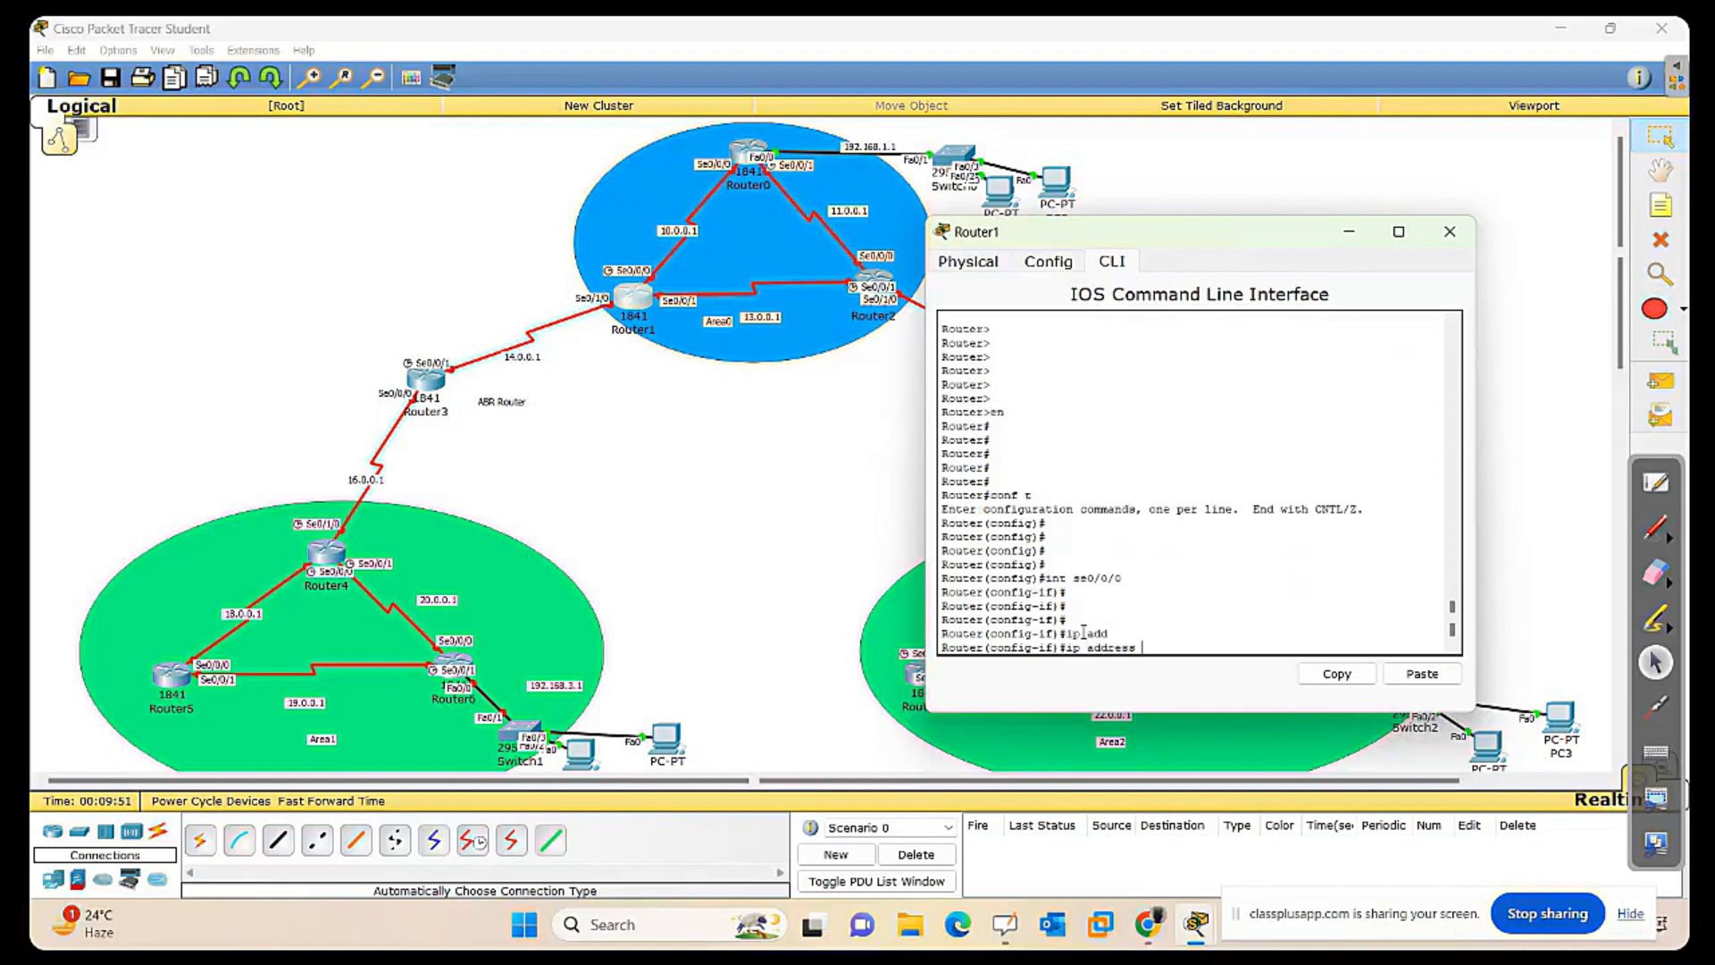
type("100.0.2")
key("BackSpace")
key("BackSpace")
key("BackSpace")
type(".0.0.2 ")
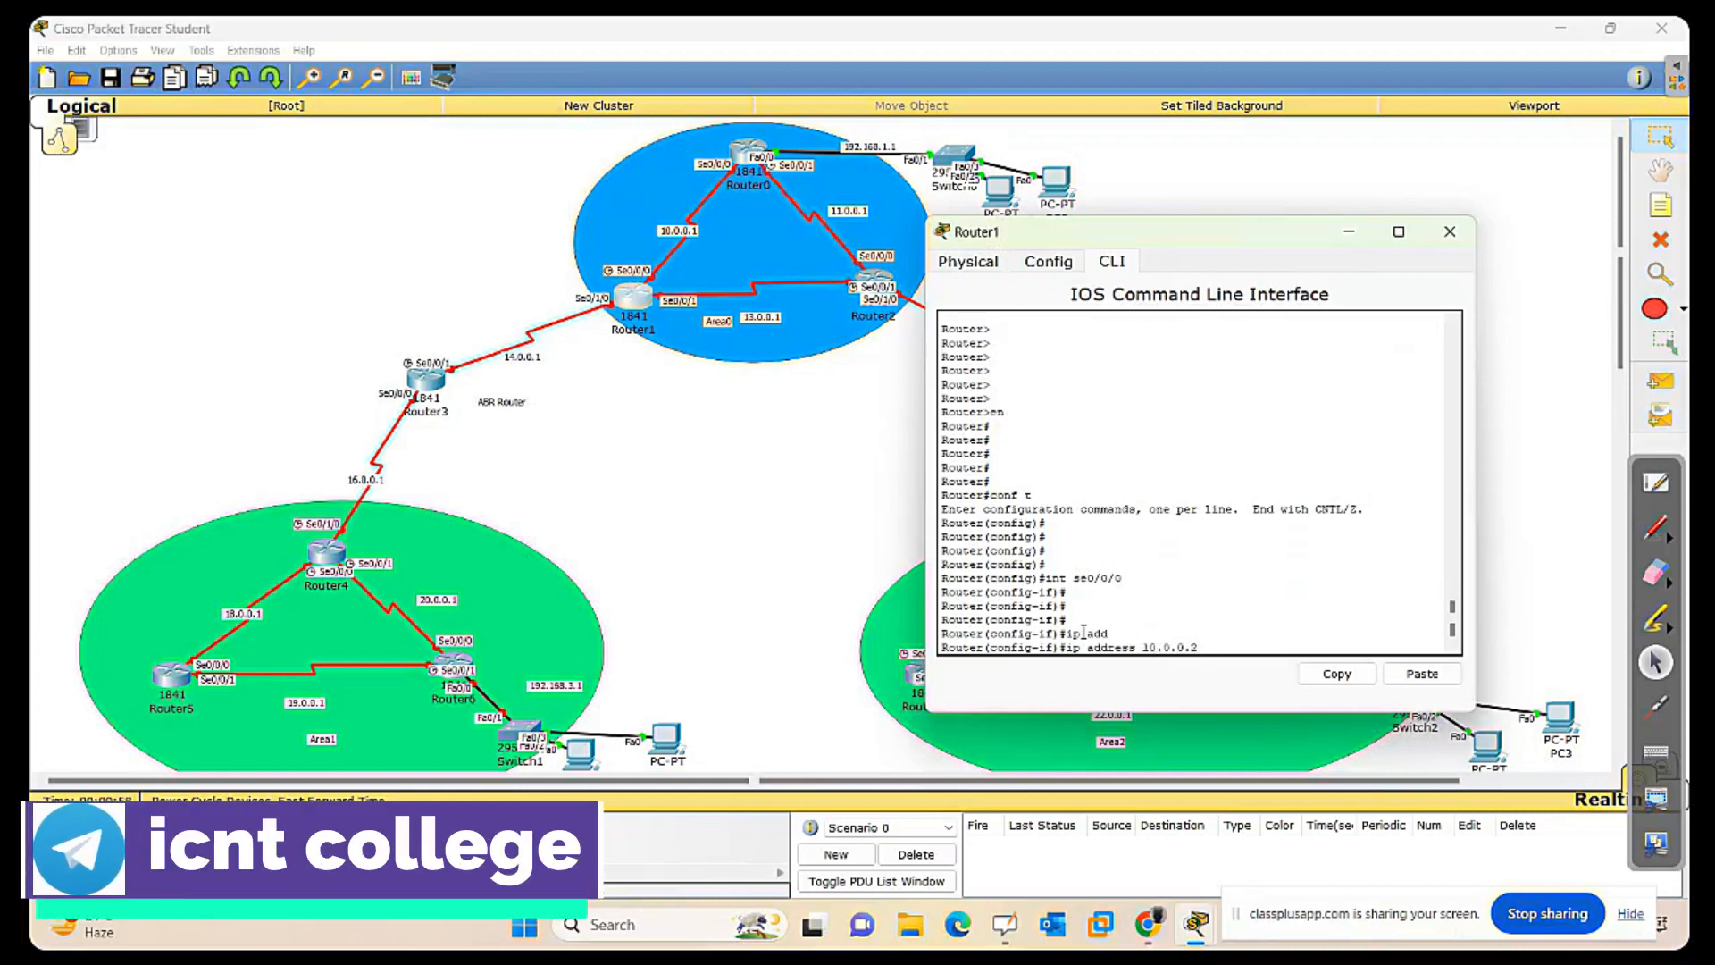
type("255.0.")
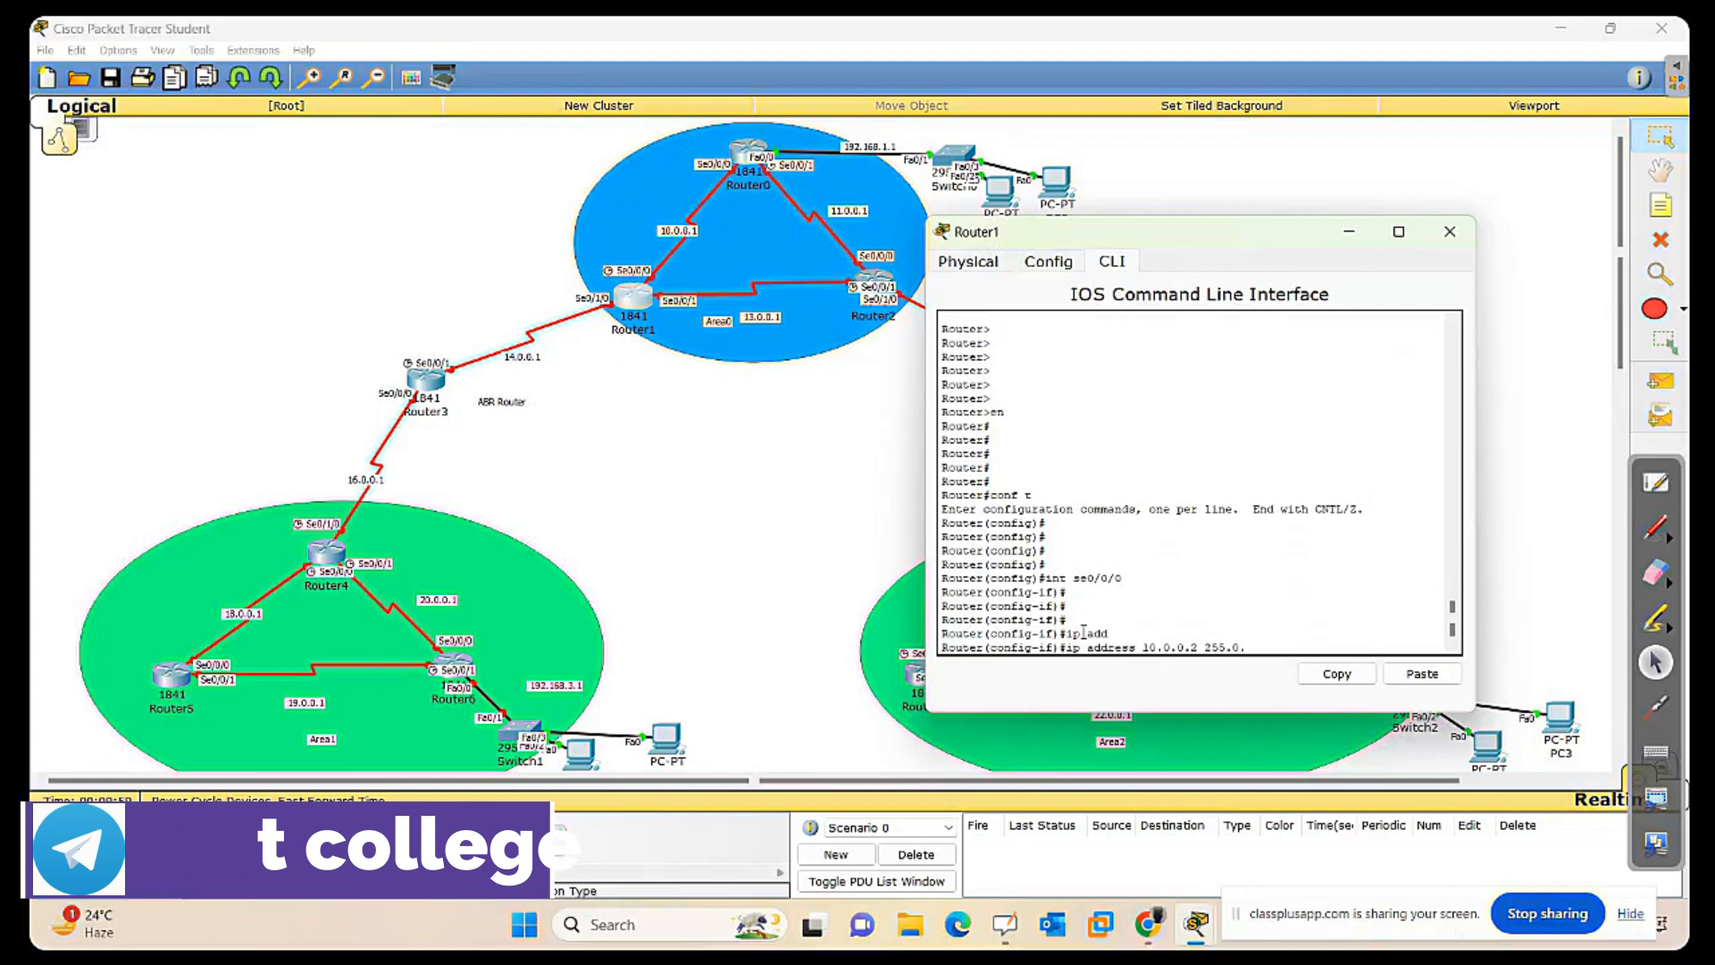
type("0.0")
key("Return")
Enable Router1's Serial0/0/0 interface with no sh.
type("no sh")
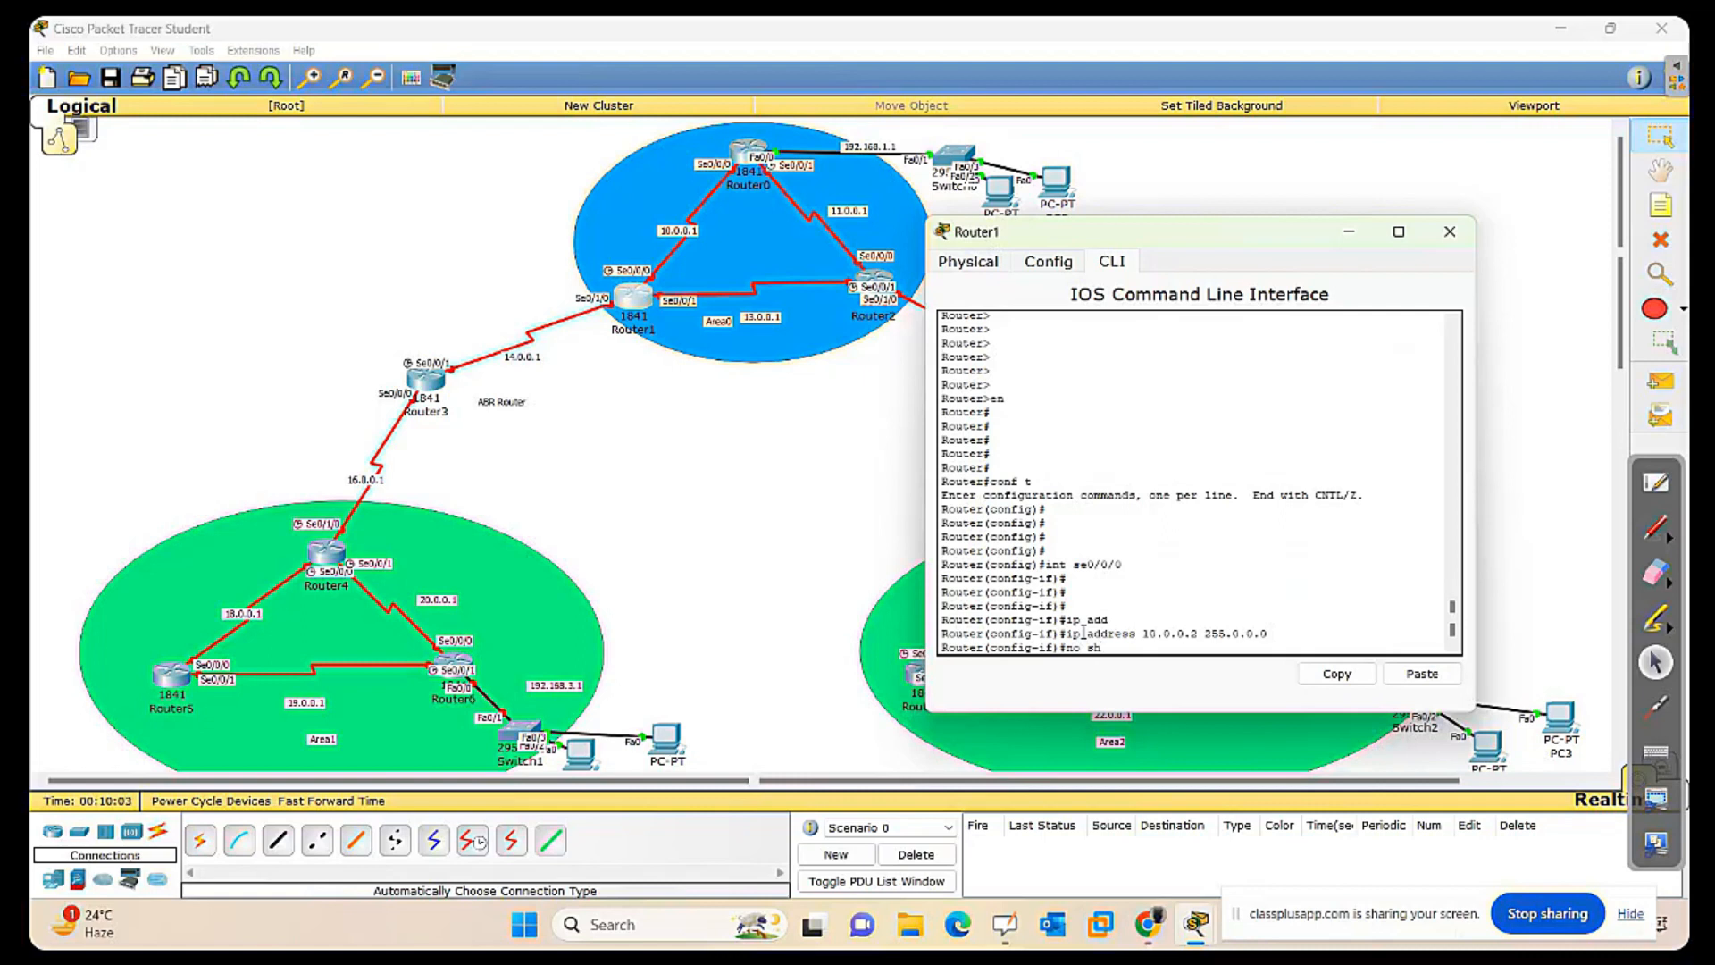
key("Return")
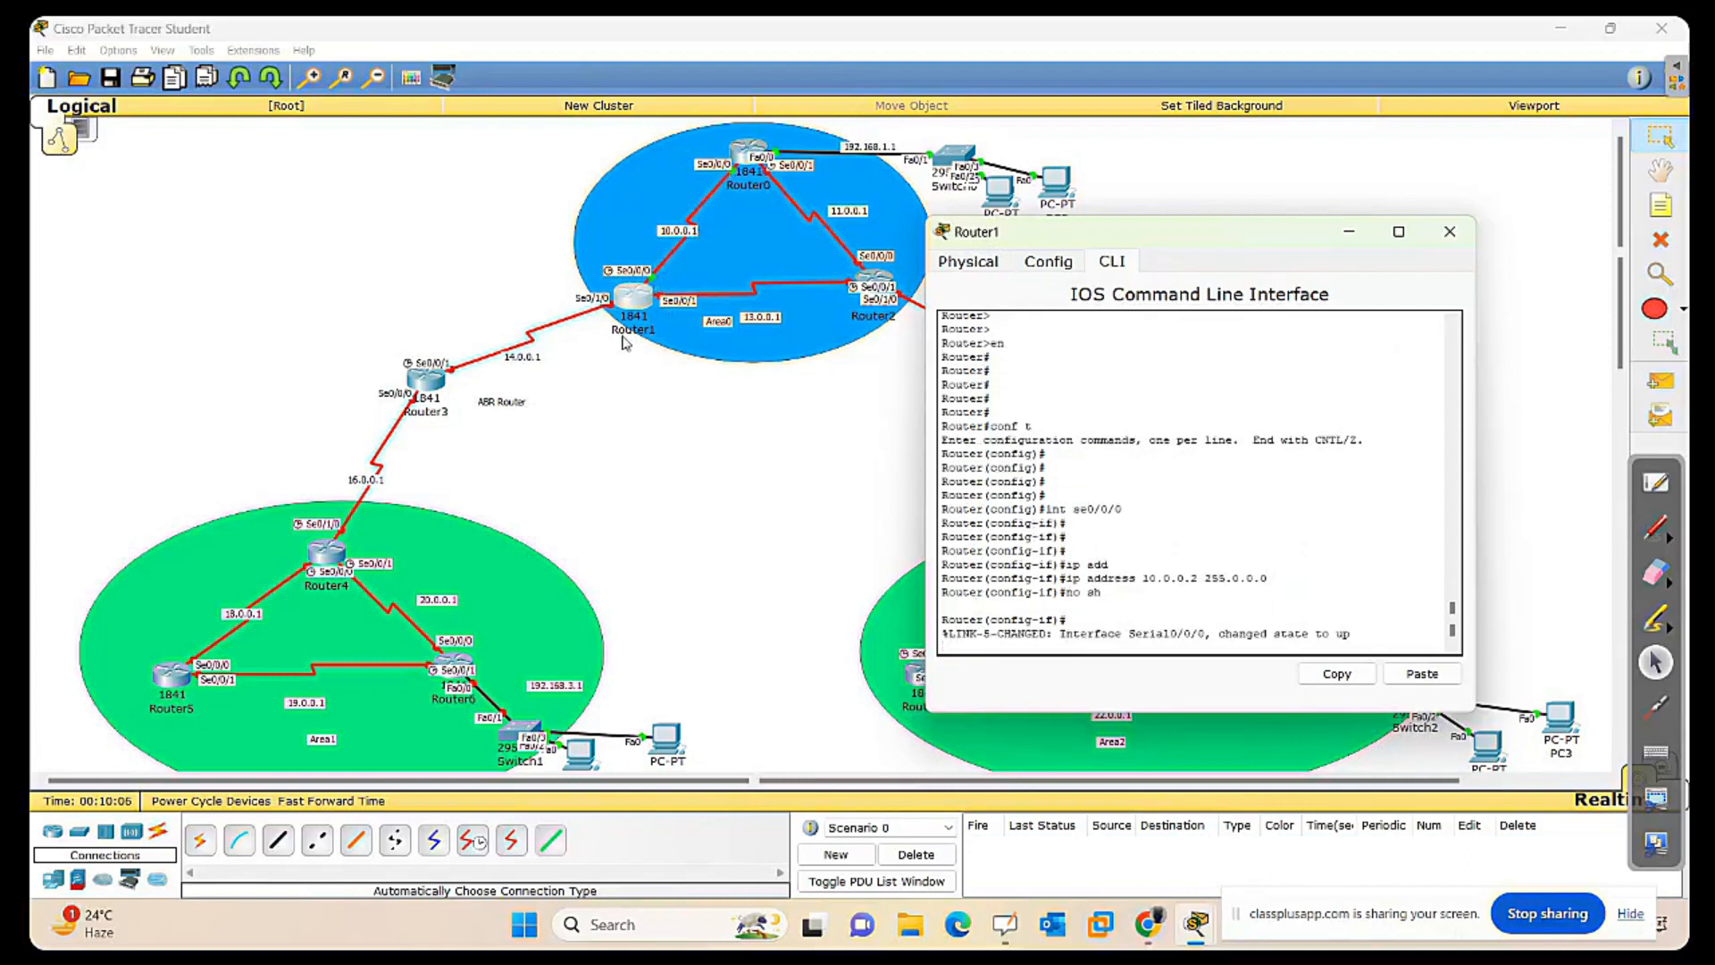
key("Return")
key("Return")
key("Return")
key("Return")
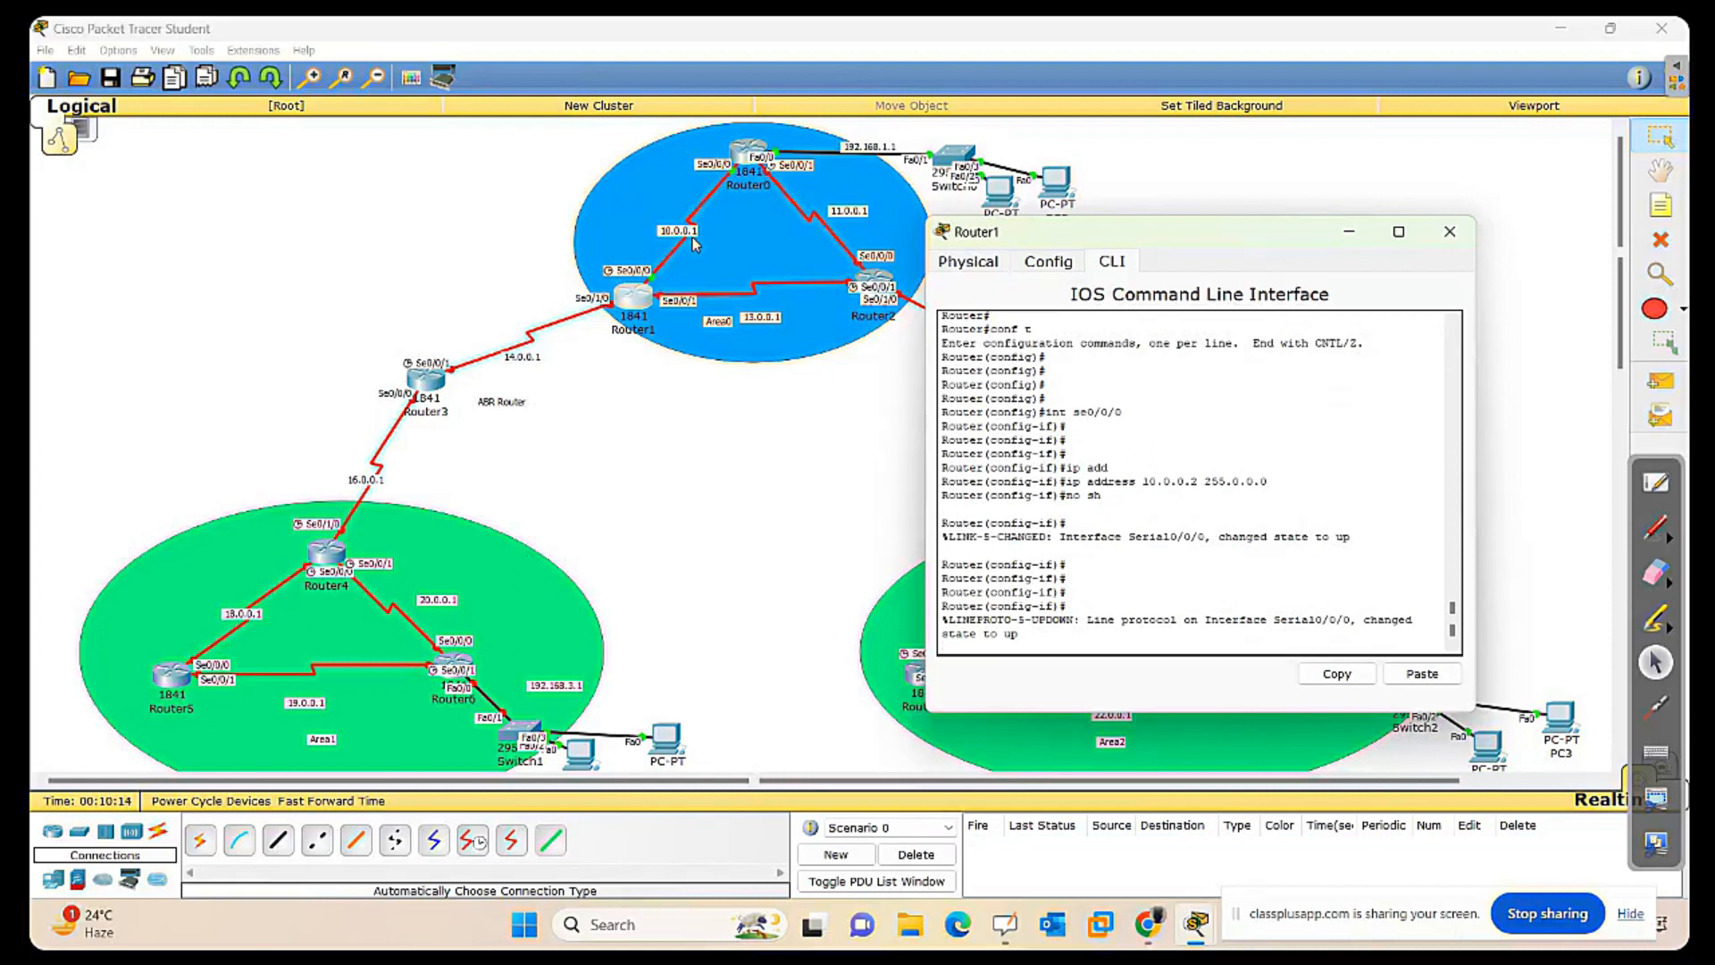
key("Return")
key("Return")
key("Return")
key("Return")
key("Return")
key("Return")
key("Return")
key("Return")
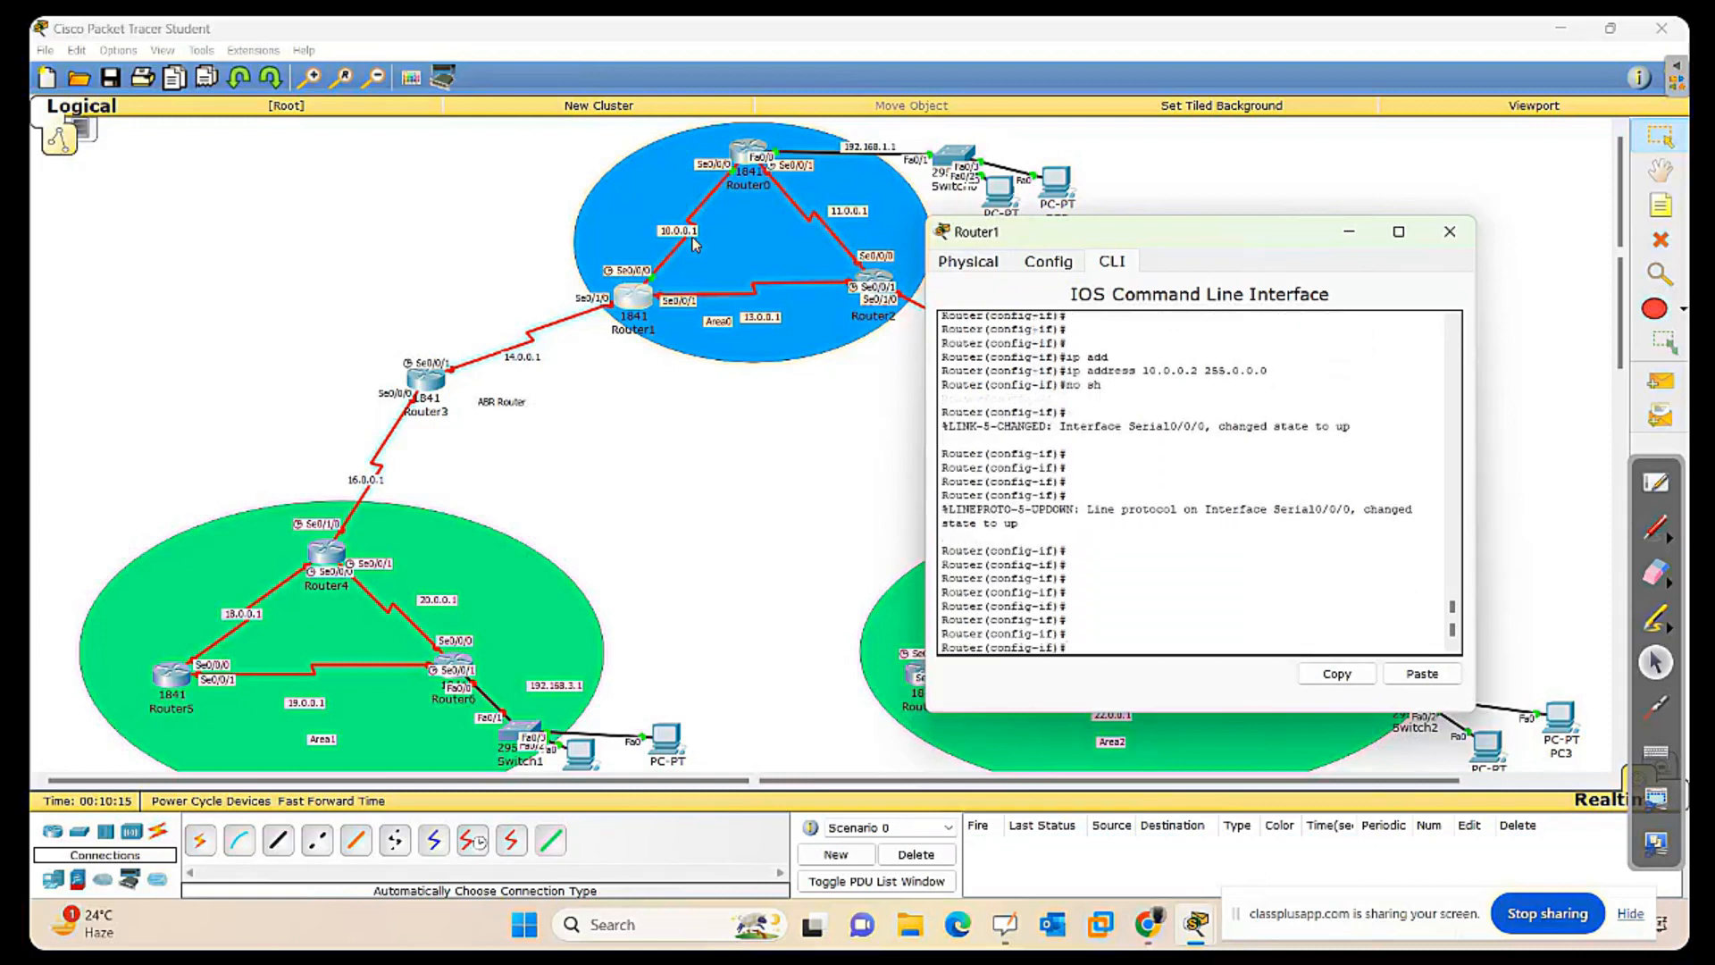
Leave Router1's Serial0/0/0 interface mode with ex to return to global configuration mode.
type("ex")
key("Return")
key("Return")
key("Return")
key("Return")
key("Return")
key("Return")
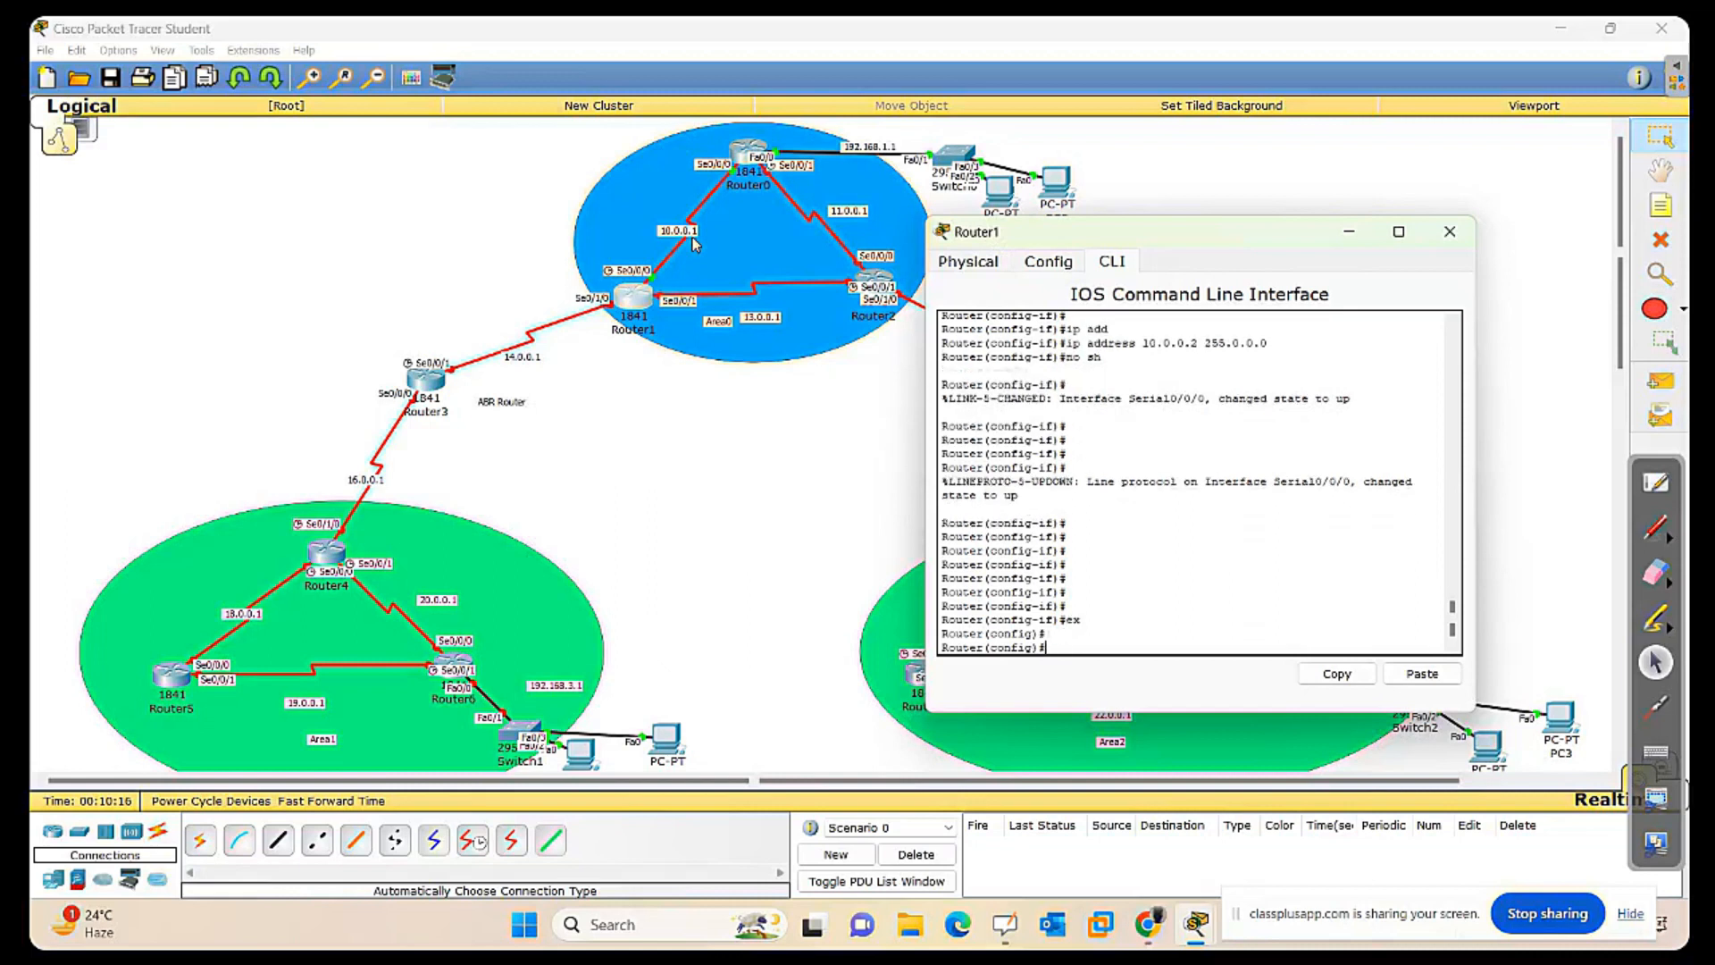
Select interface se0/0/1 on Router1 and assign it IP address 13.0.0.1 with mask 255.0.0.0.
type("int se")
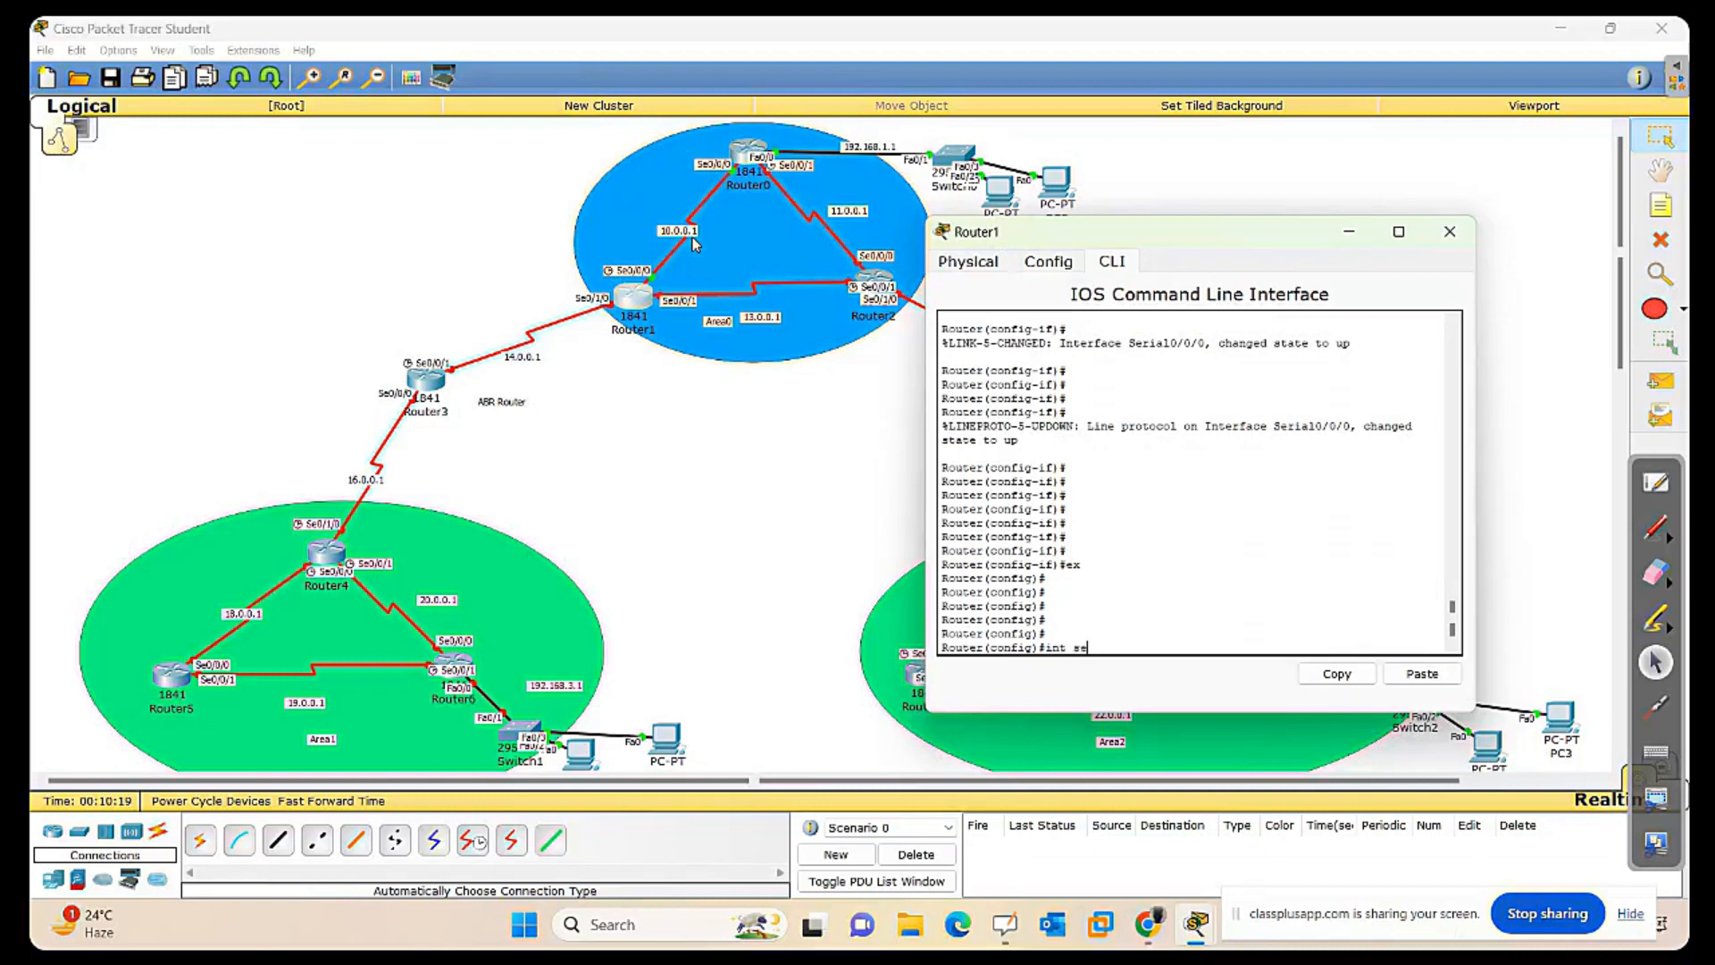
type("0/0/1")
key("Return")
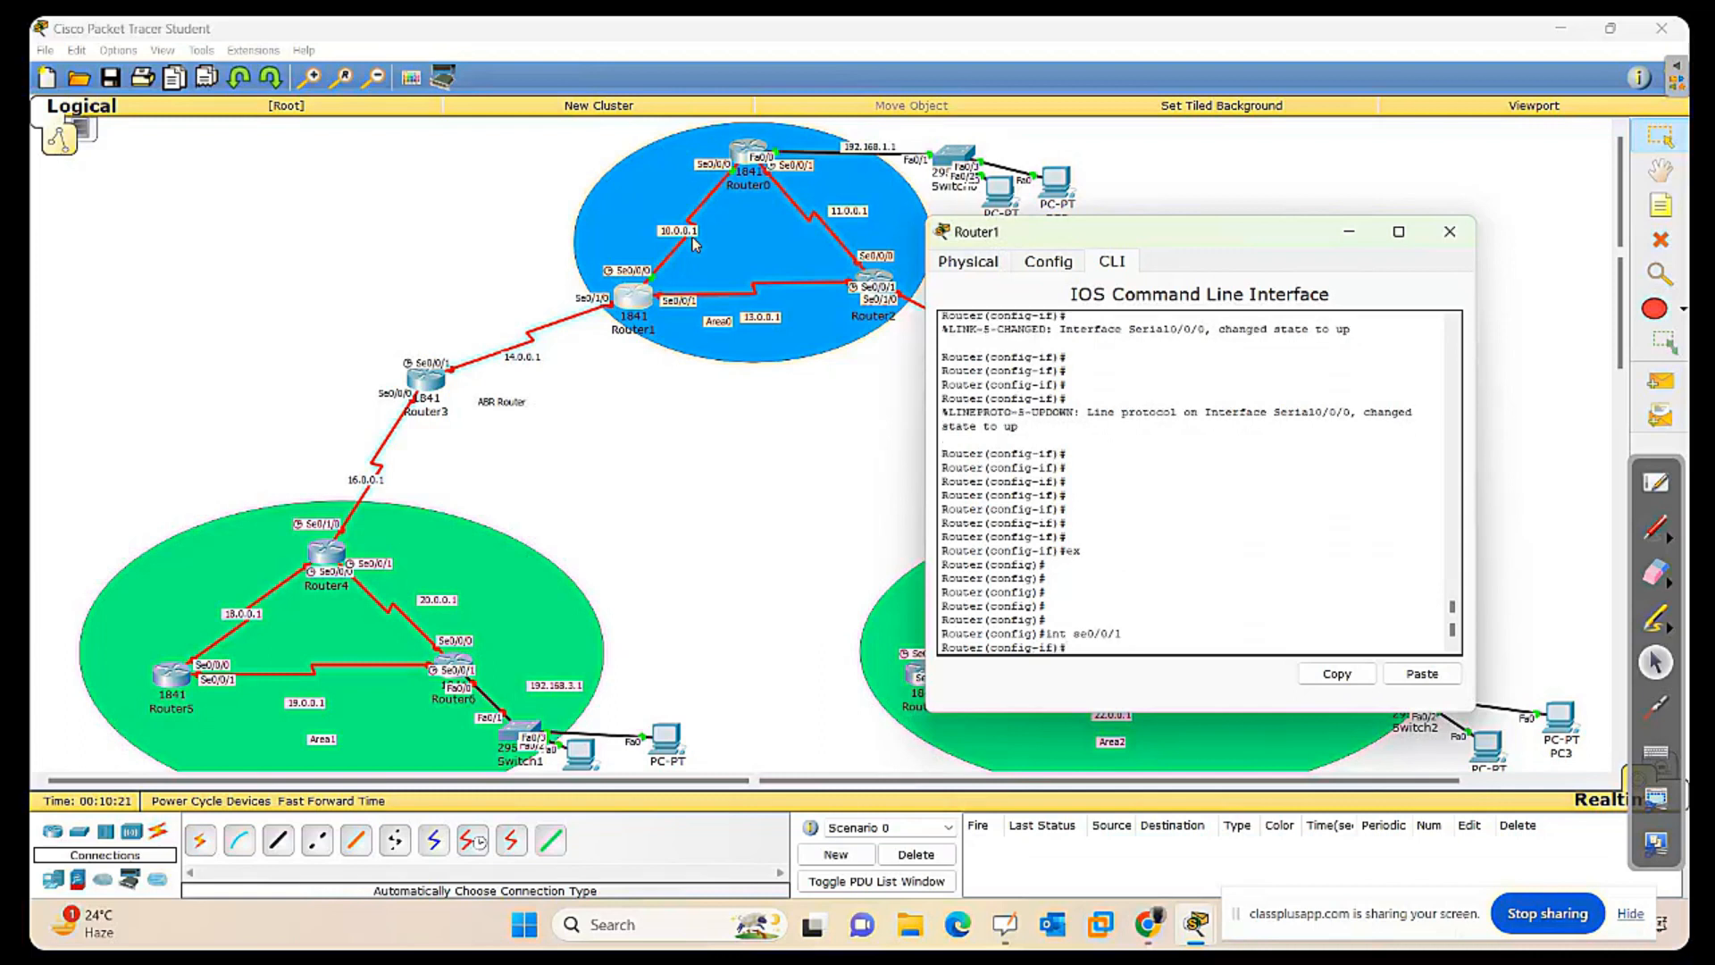
key("Return")
key("Return")
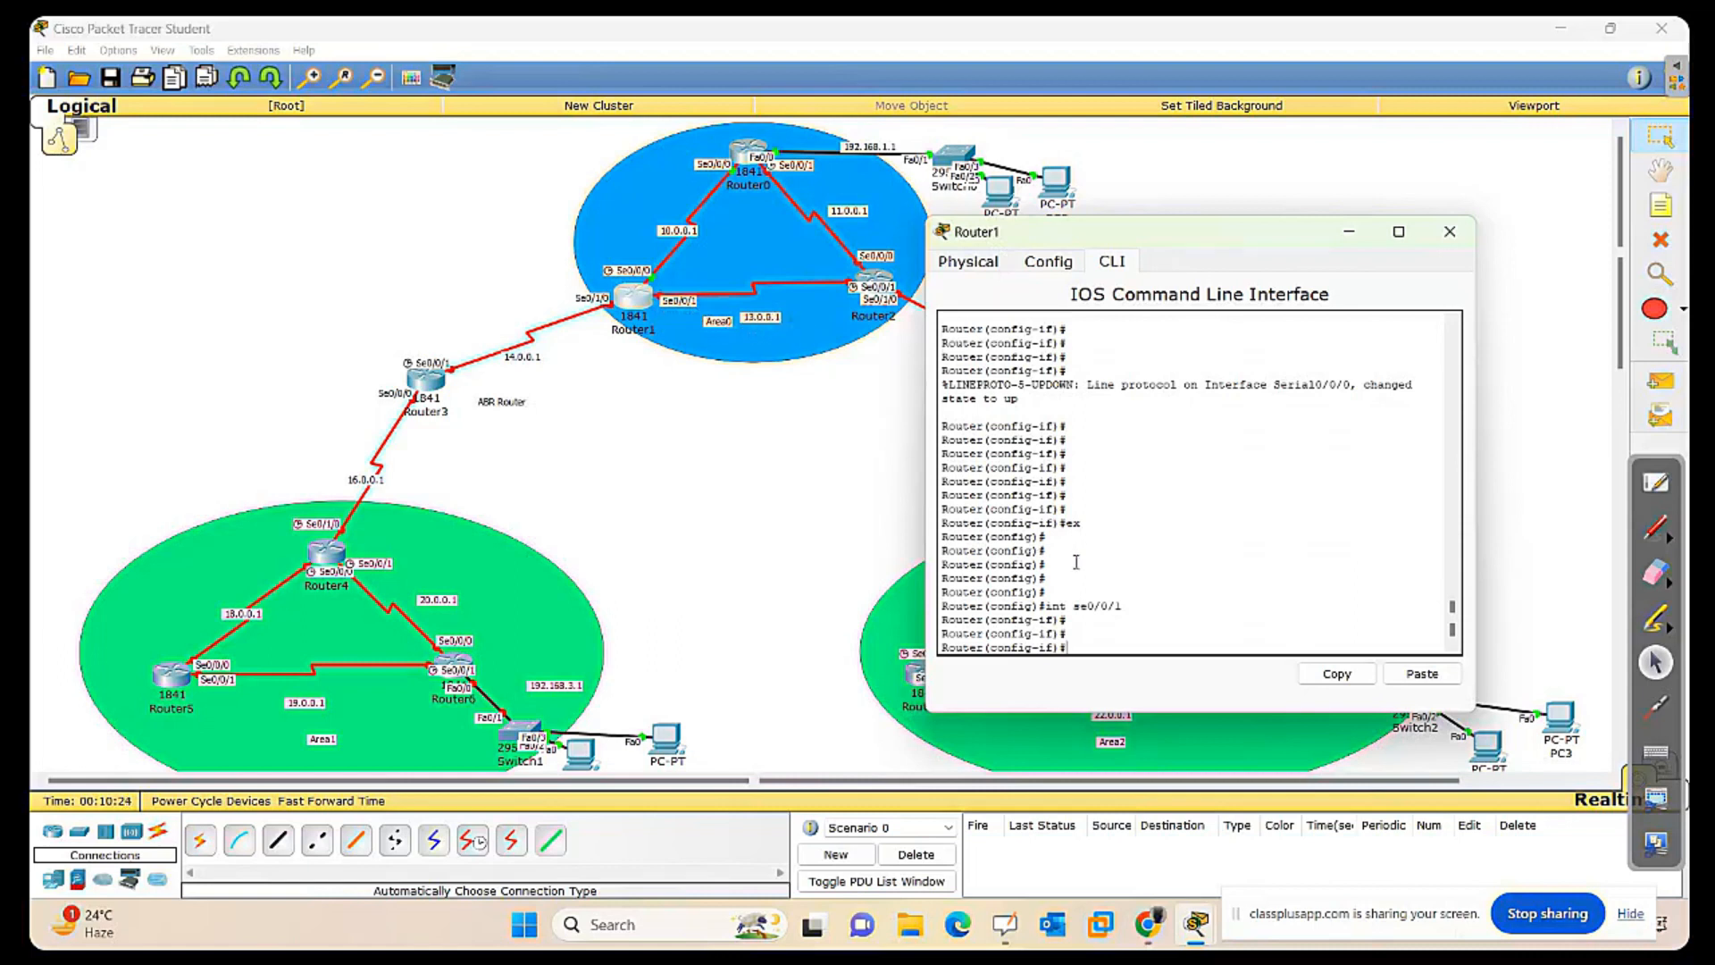
type("ip add")
key("Tab")
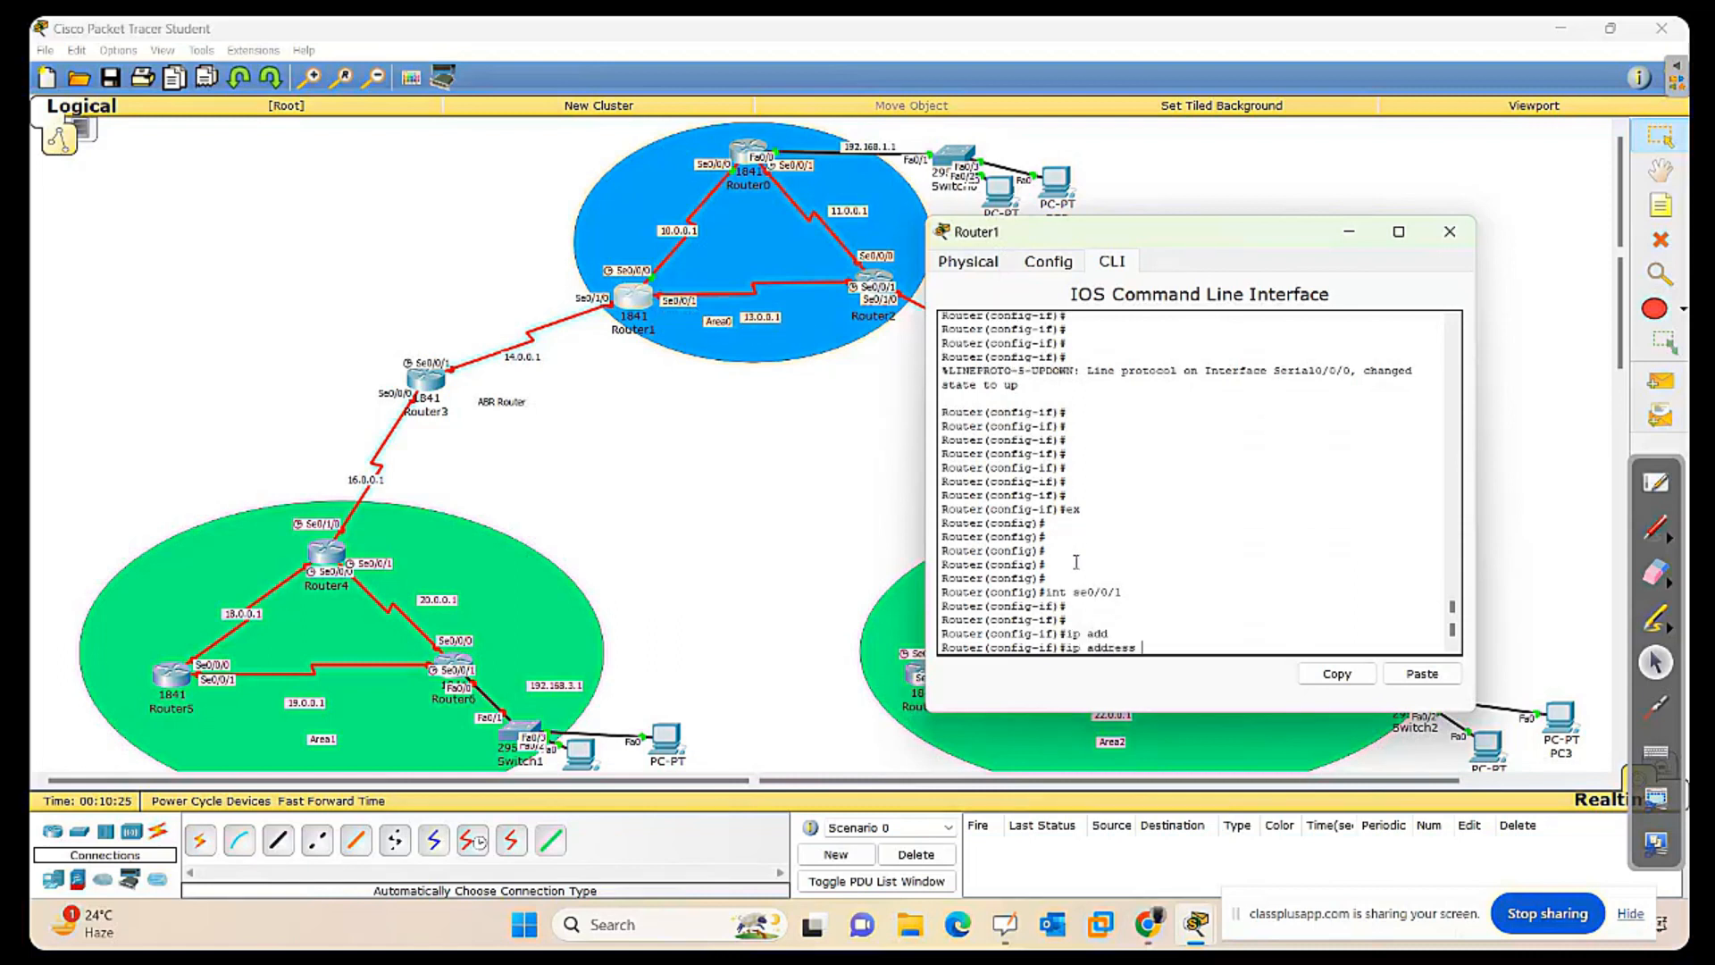
type("13.0.0.1 255.0.0.0")
key("Return")
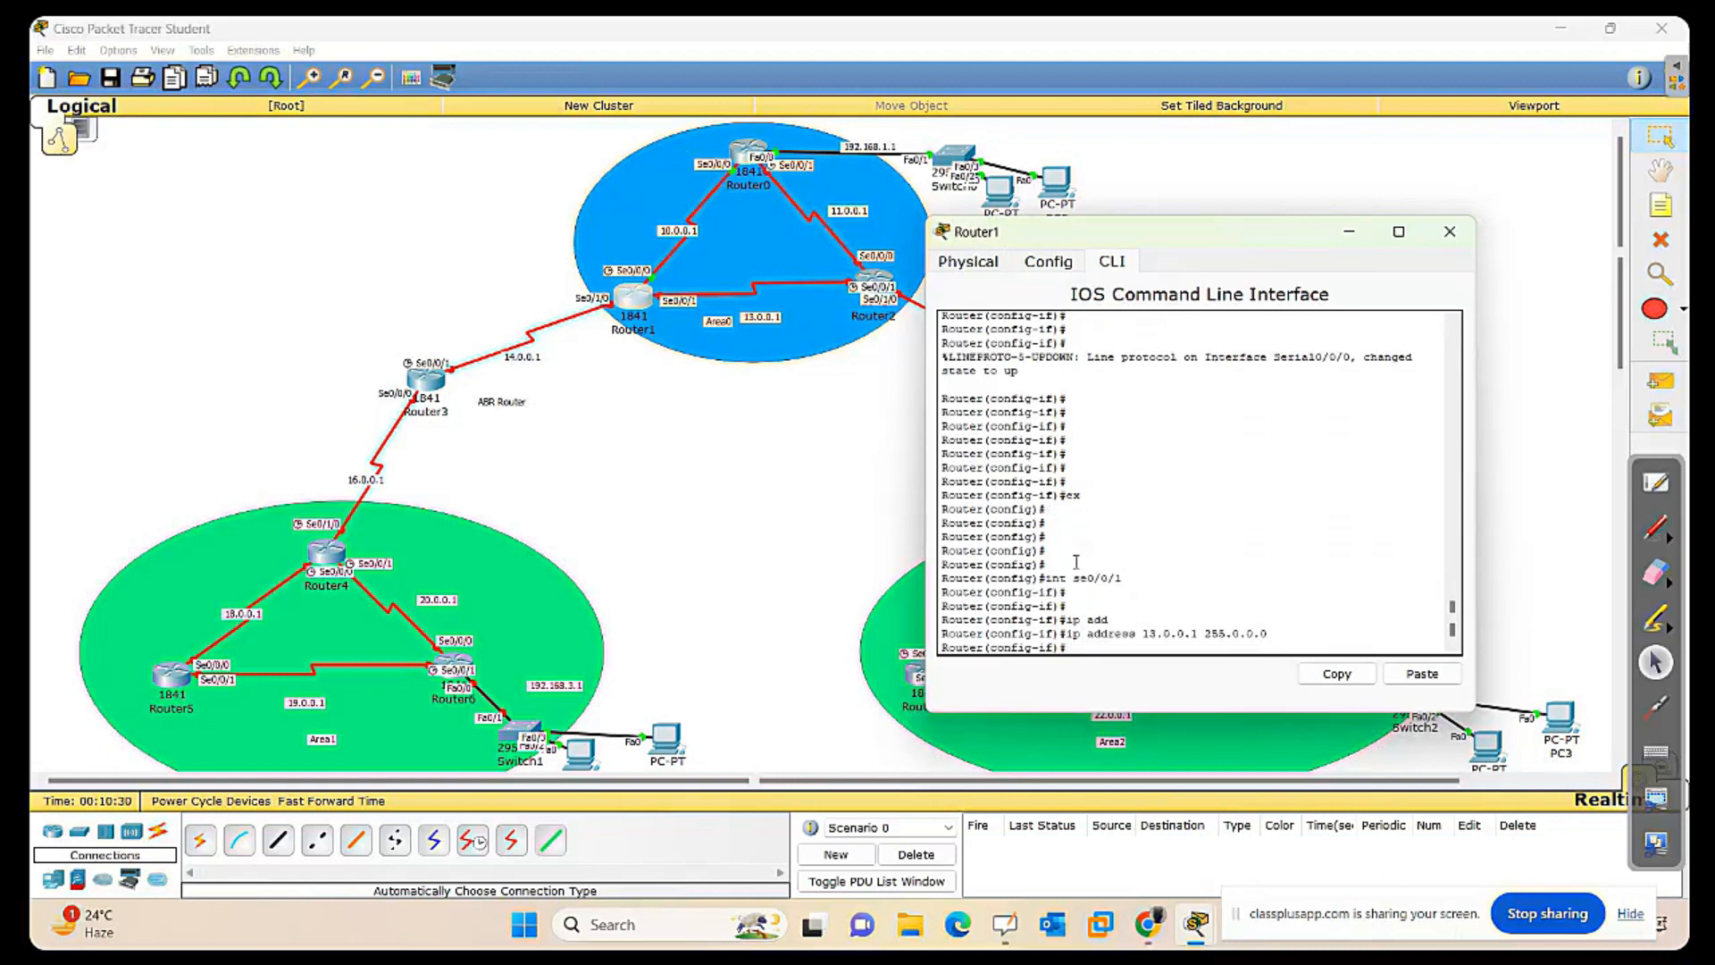
Enable Router1's Serial0/0/1 interface with no sh.
type("no sh")
key("Return")
key("Return")
key("Return")
key("Return")
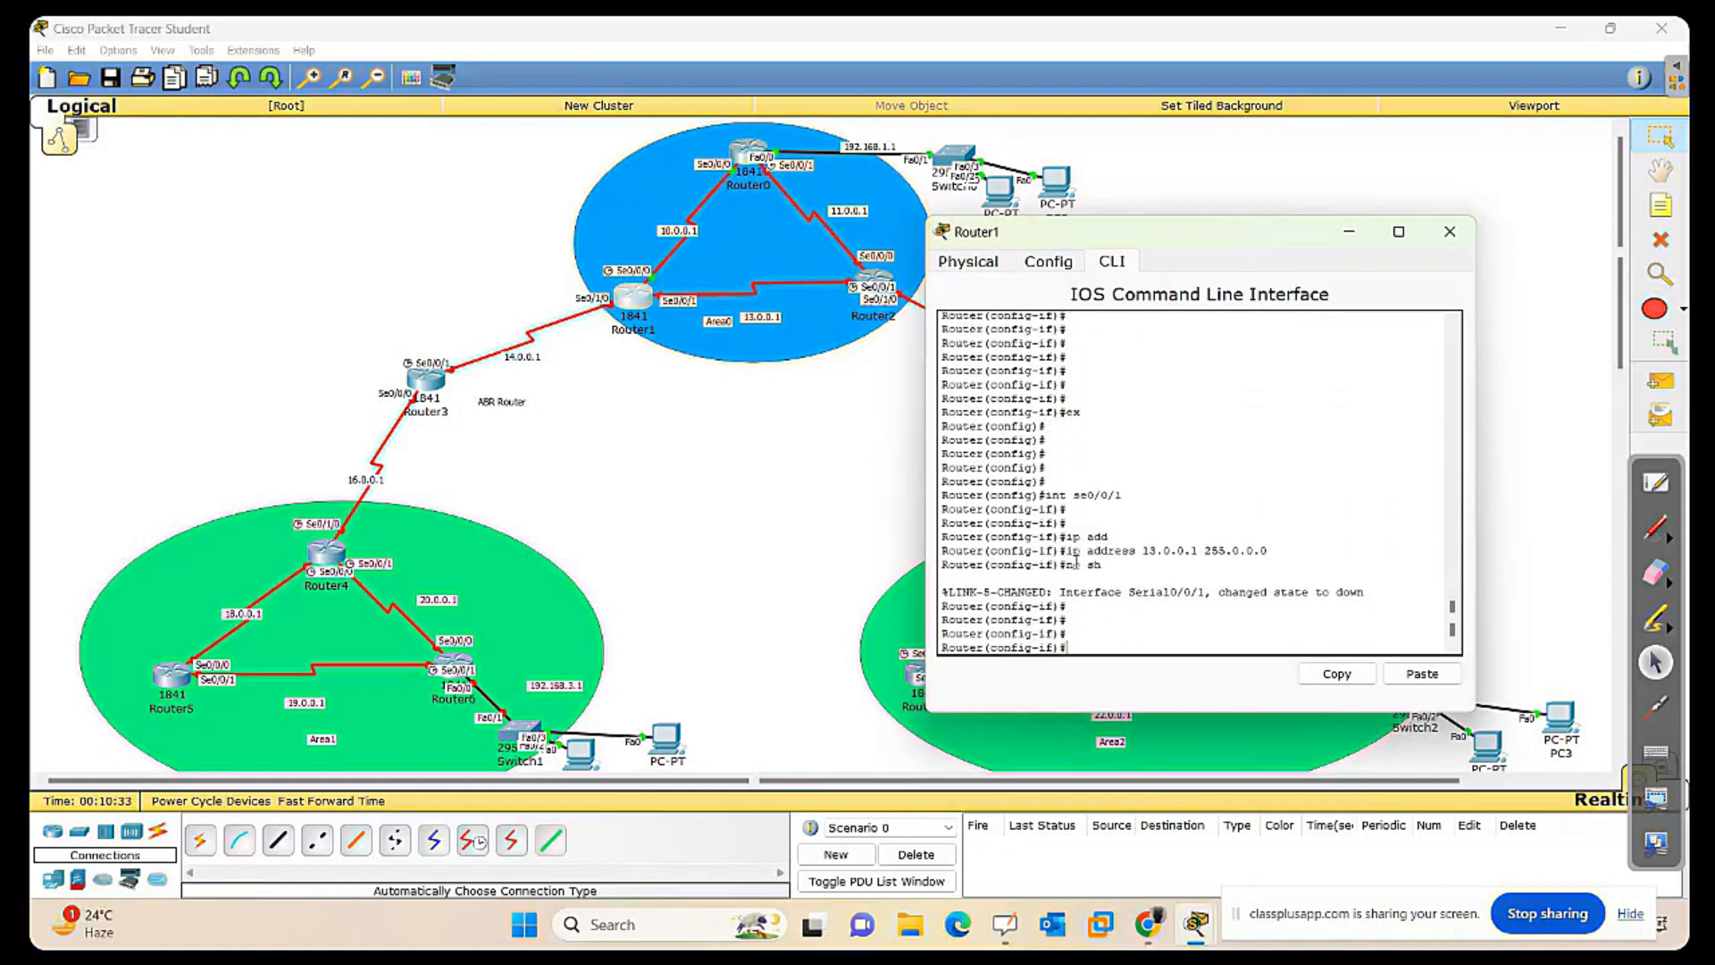
Reopen the Router1 window and leave the Serial0/0/1 interface mode with ex.
left_click_drag(292, 302, 545, 471)
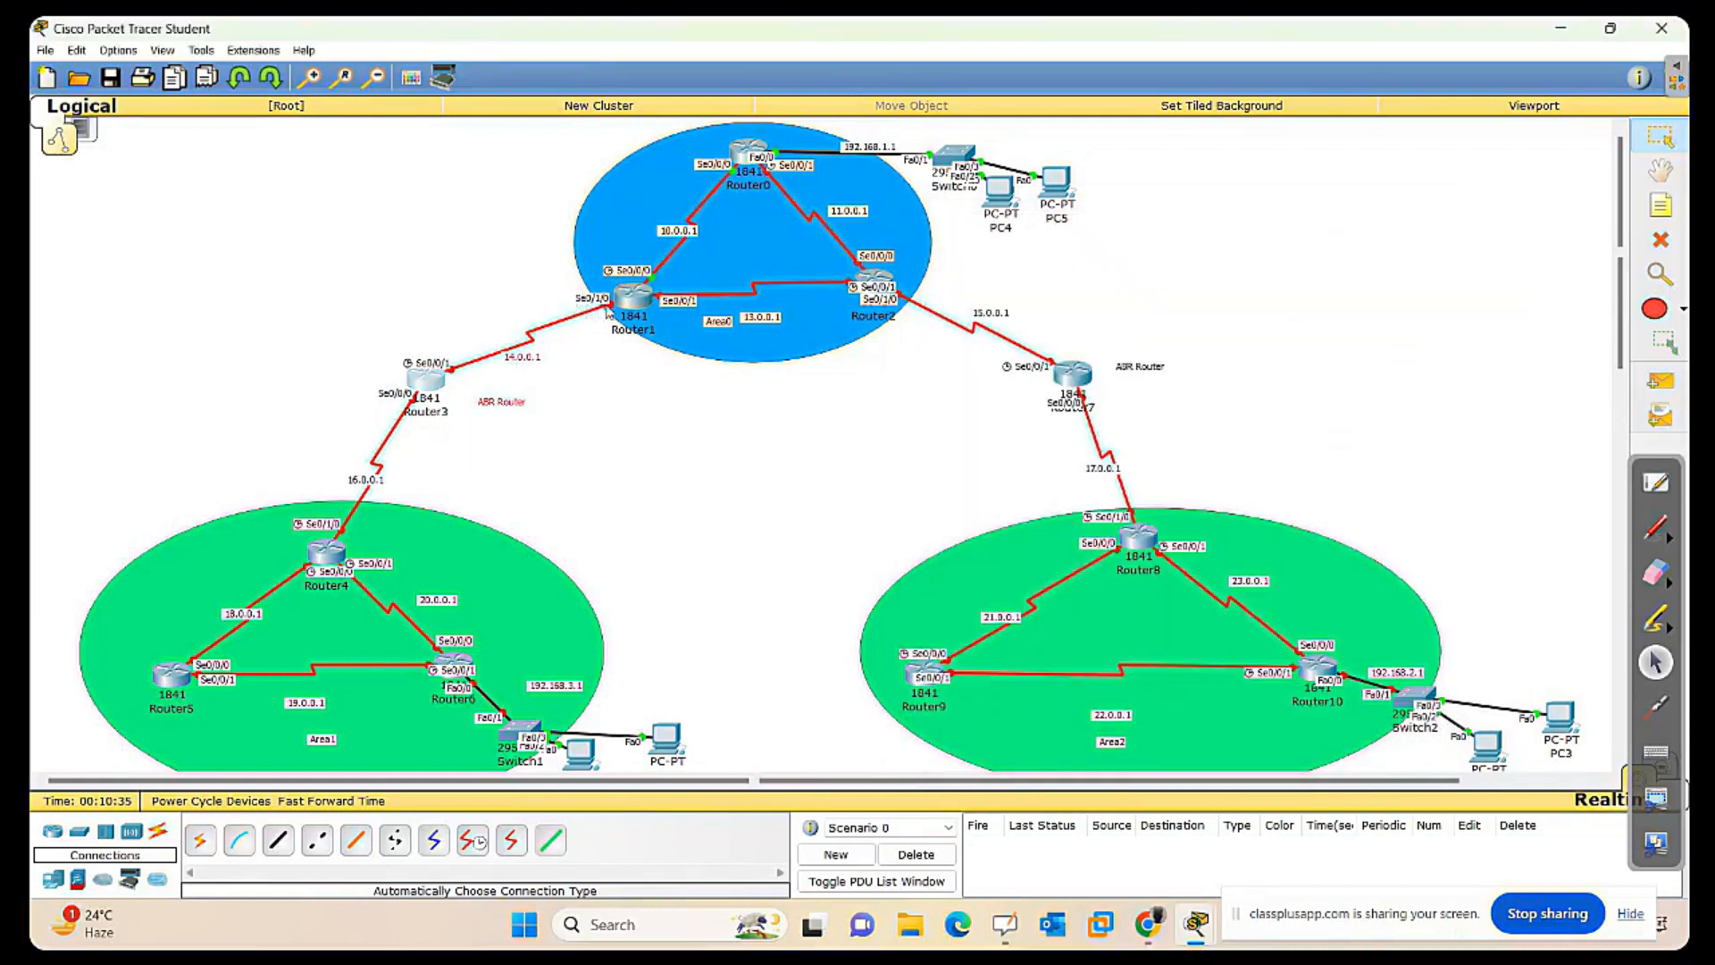
left_click(633, 302)
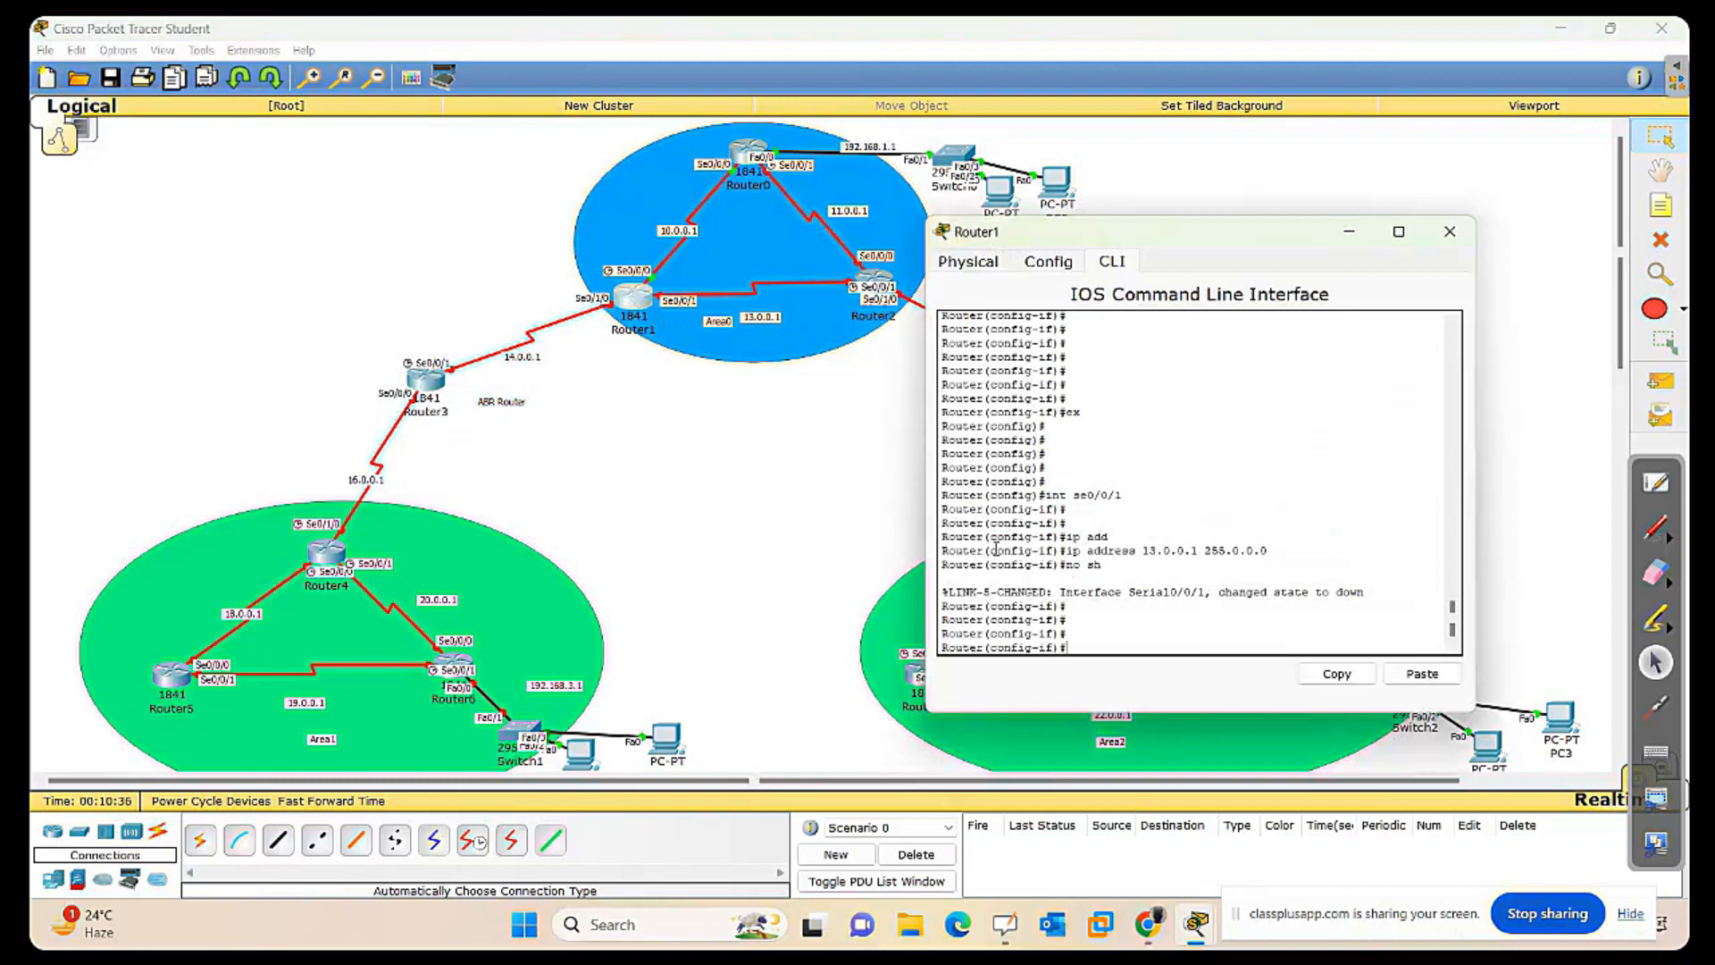
key("Return")
key("Return")
type("ex")
key("Return")
key("Return")
key("Return")
key("Return")
key("Return")
key("Return")
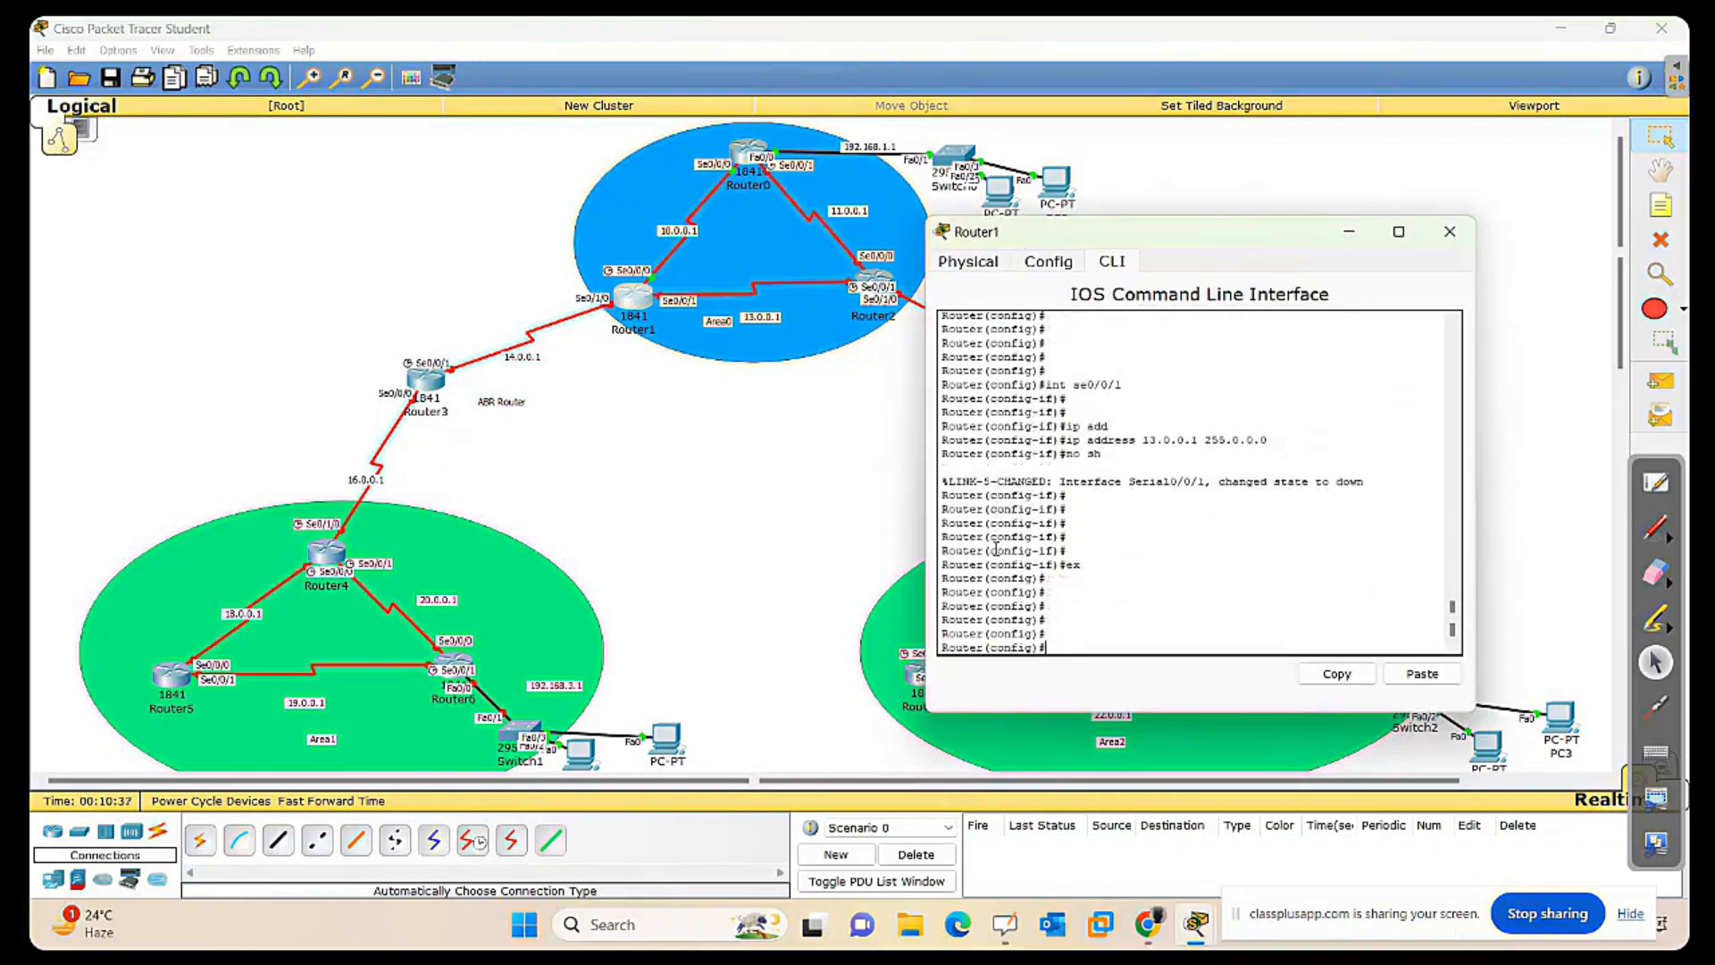
key("Return")
Select interface se0/1/0 on Router1 and assign it IP address 14.0.0.1 with mask 255.0.0.0.
type("int ")
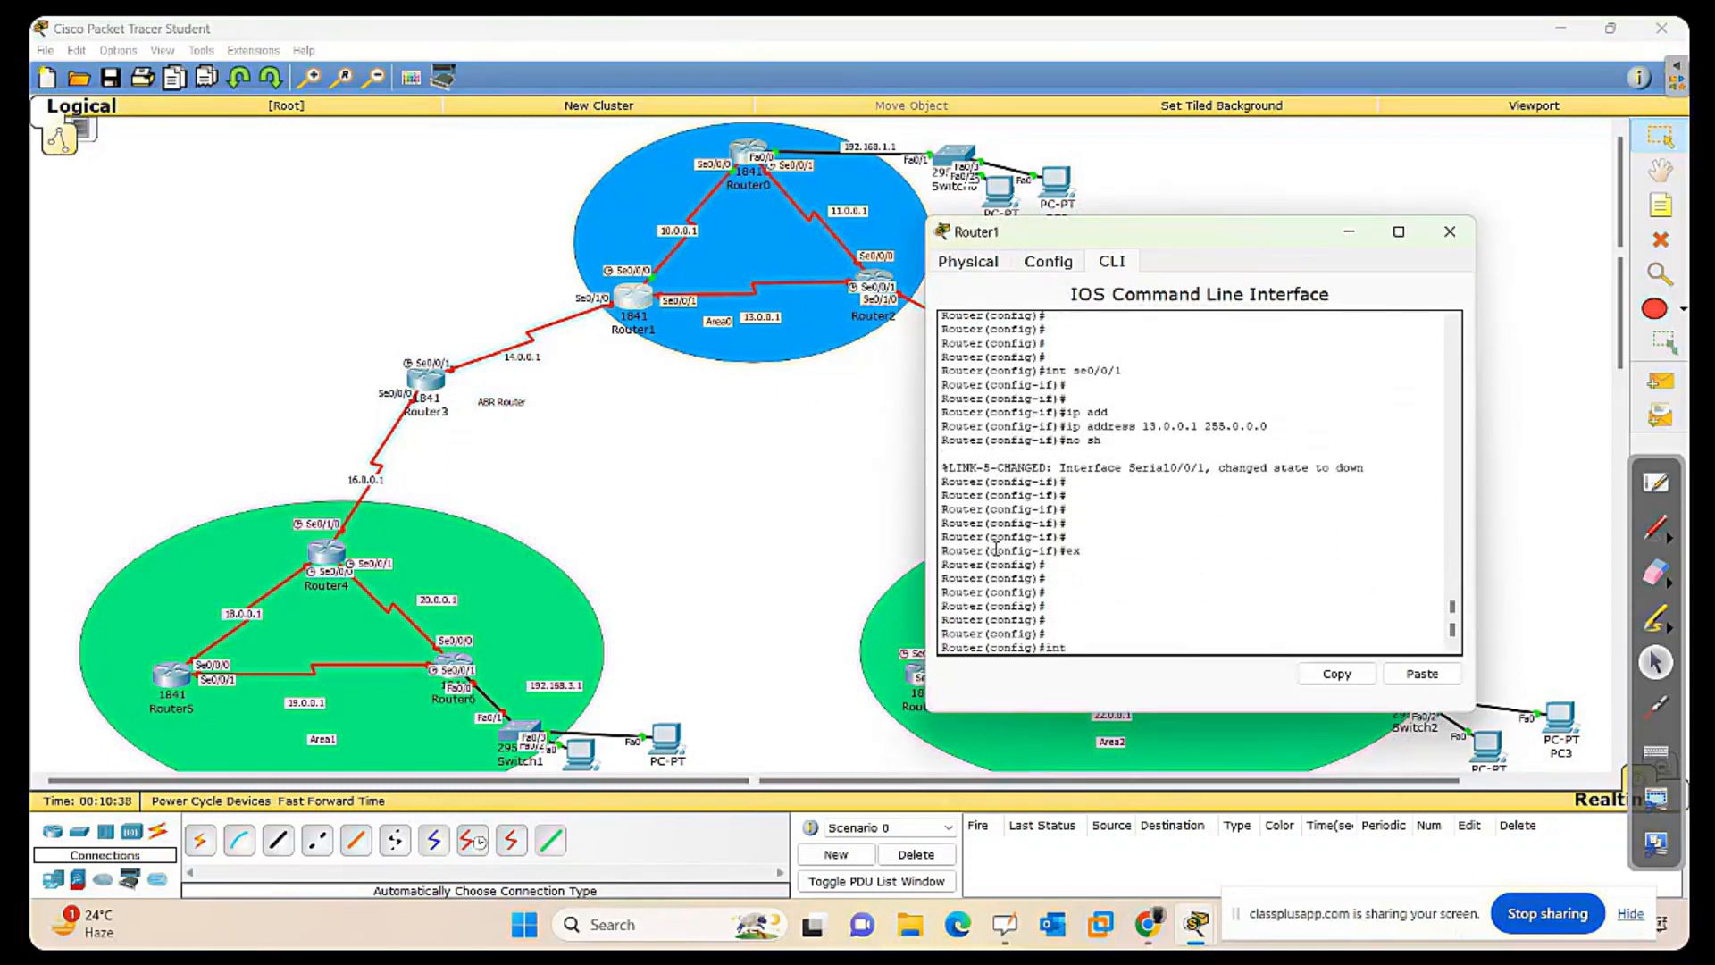
type("se0/1/0")
key("Return")
key("Return")
key("Return")
key("Return")
key("Return")
key("Return")
type("ip add")
key("Tab")
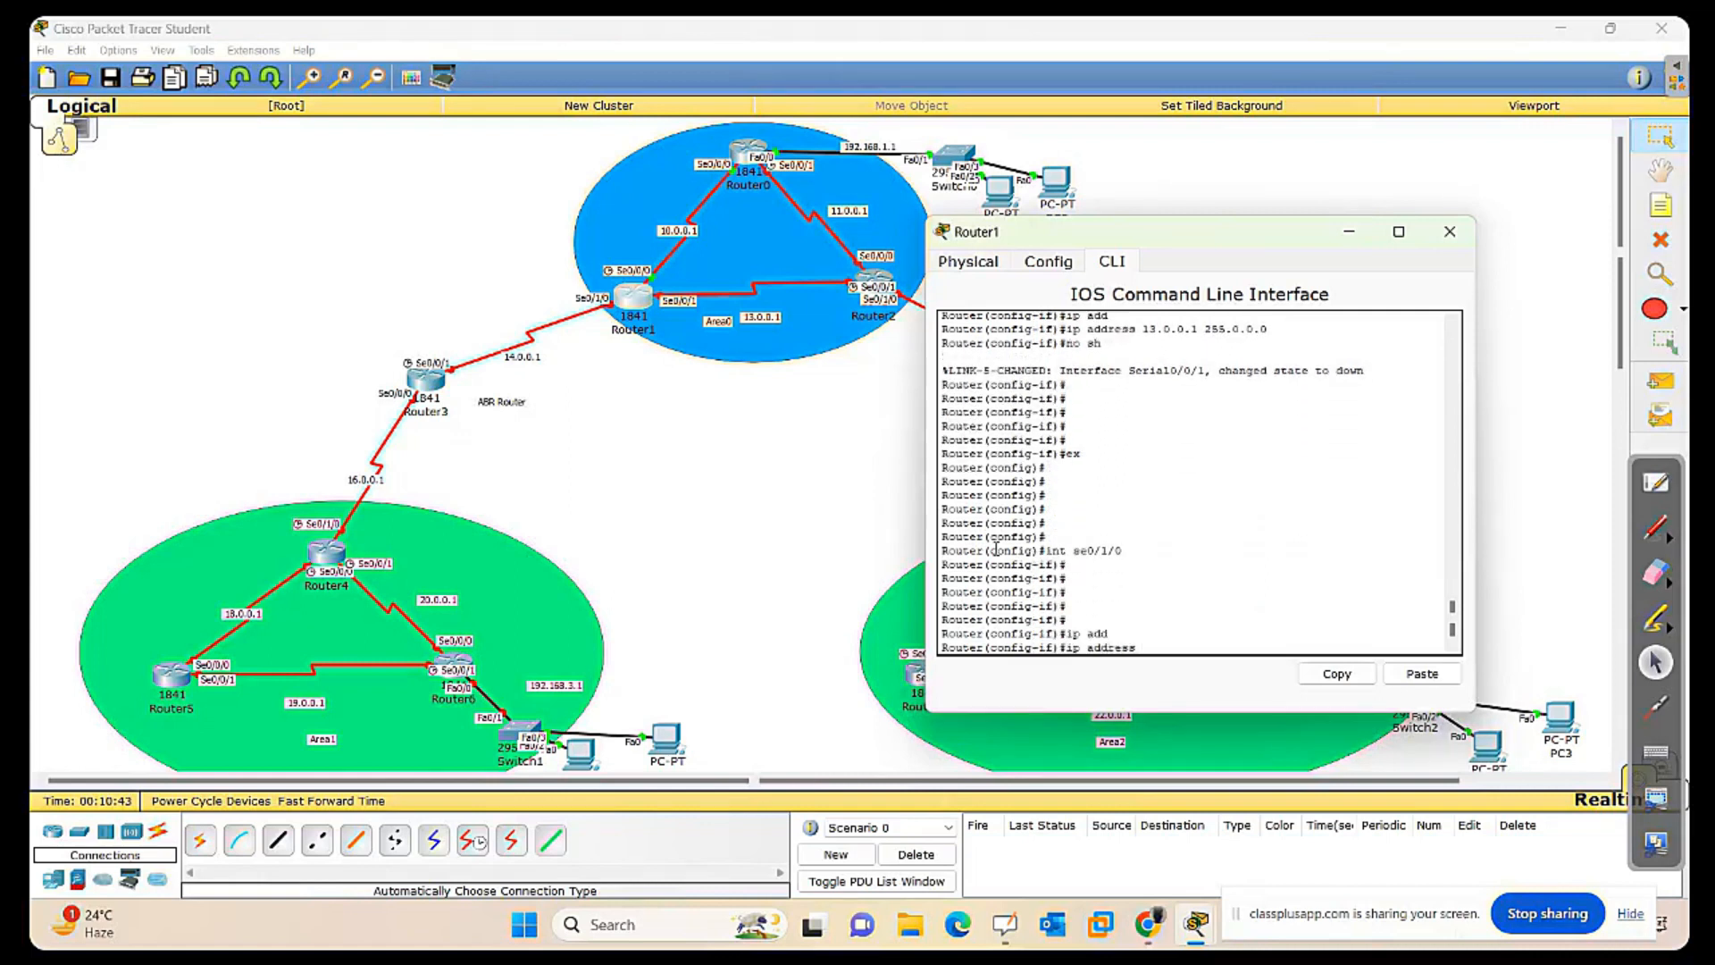
type("14.0.0.1 255.0.0.0")
key("Return")
Enable Router1's Serial0/1/0 interface with no sh and close the Router1 window.
type("no sh")
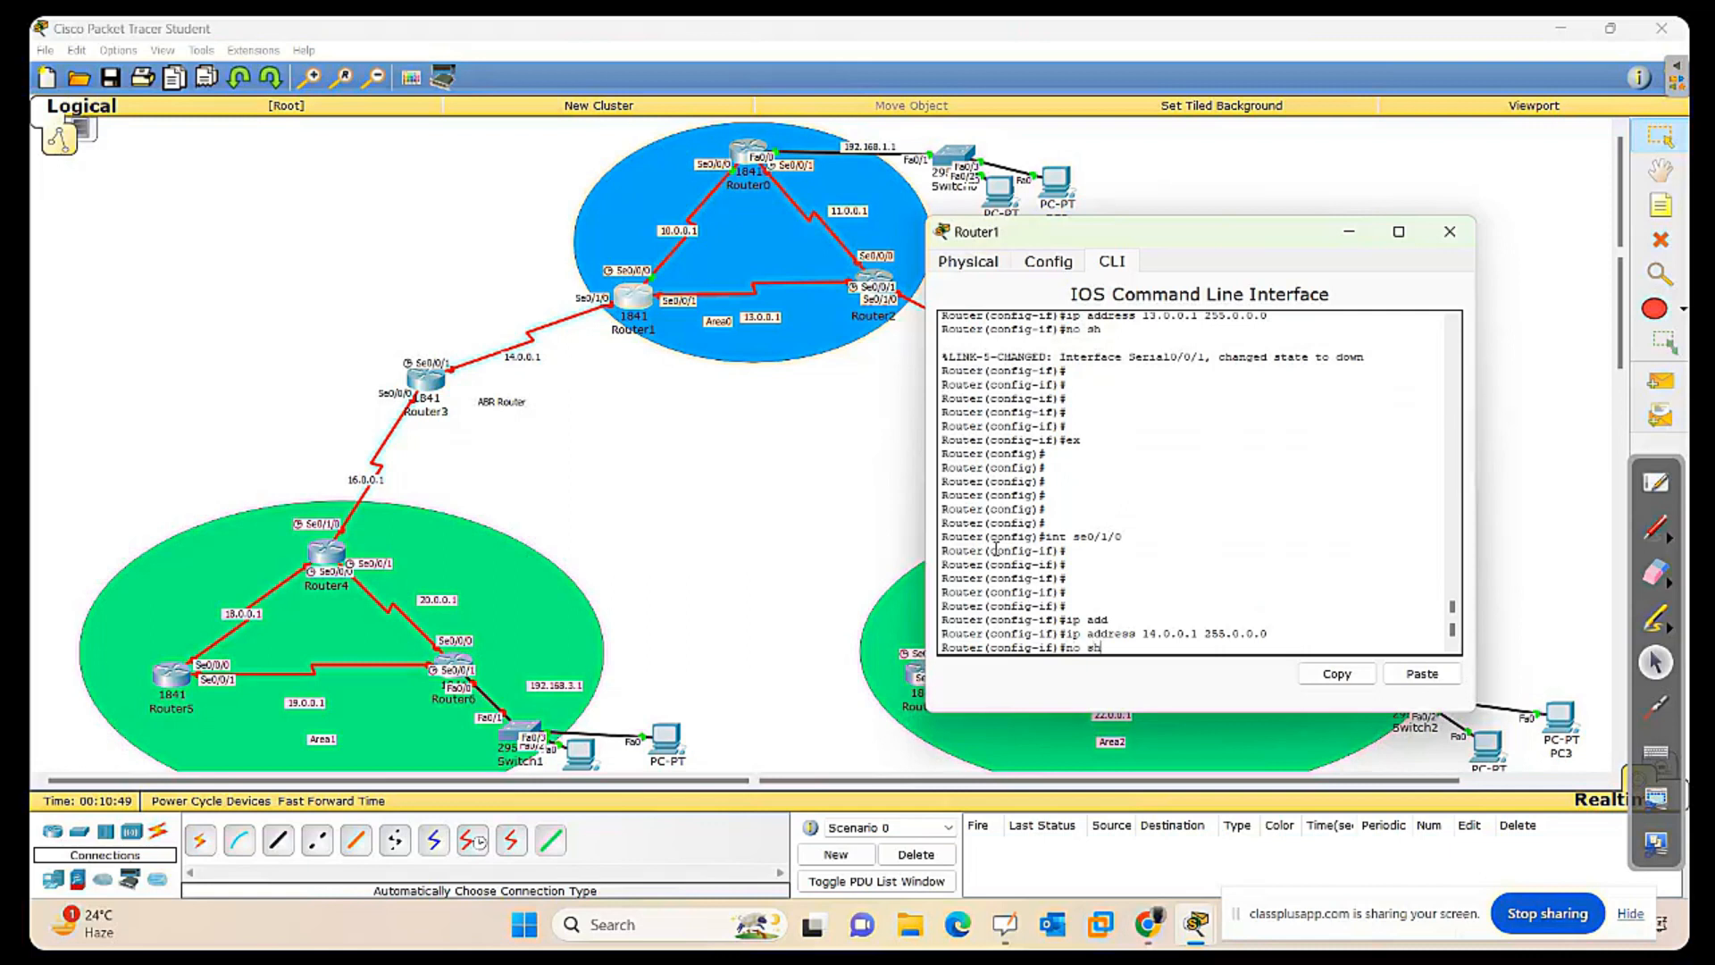
key("Return")
key("Return")
key("Return")
key("Return")
key("Return")
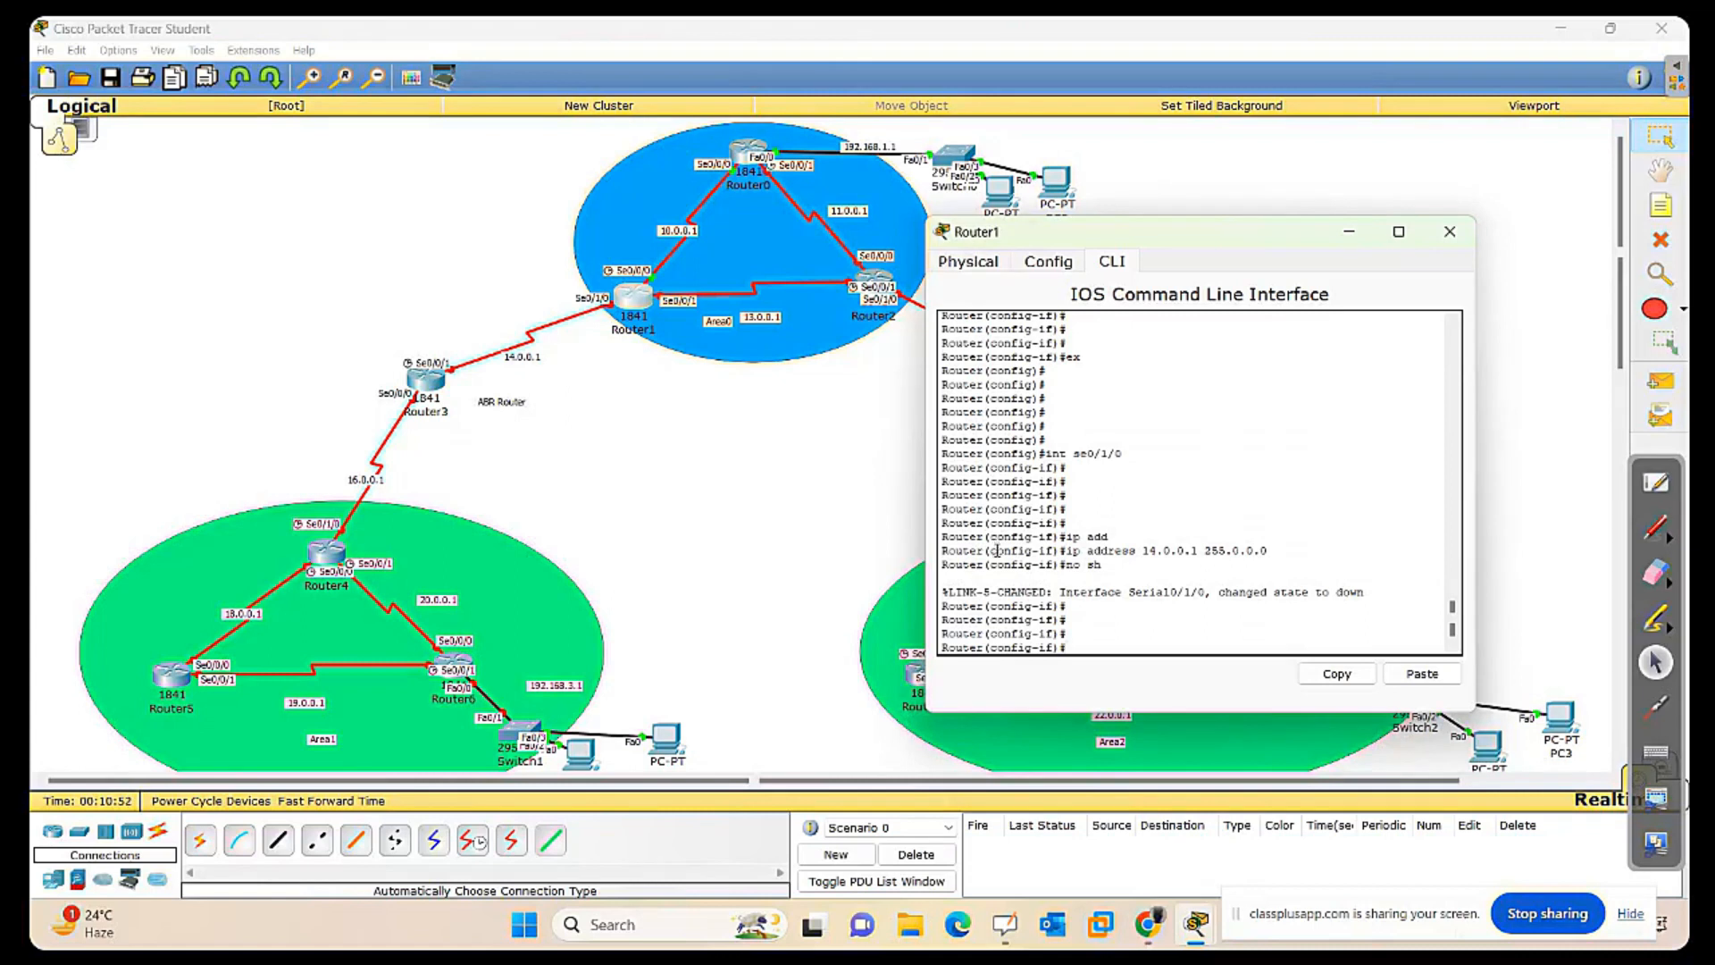
left_click(1450, 231)
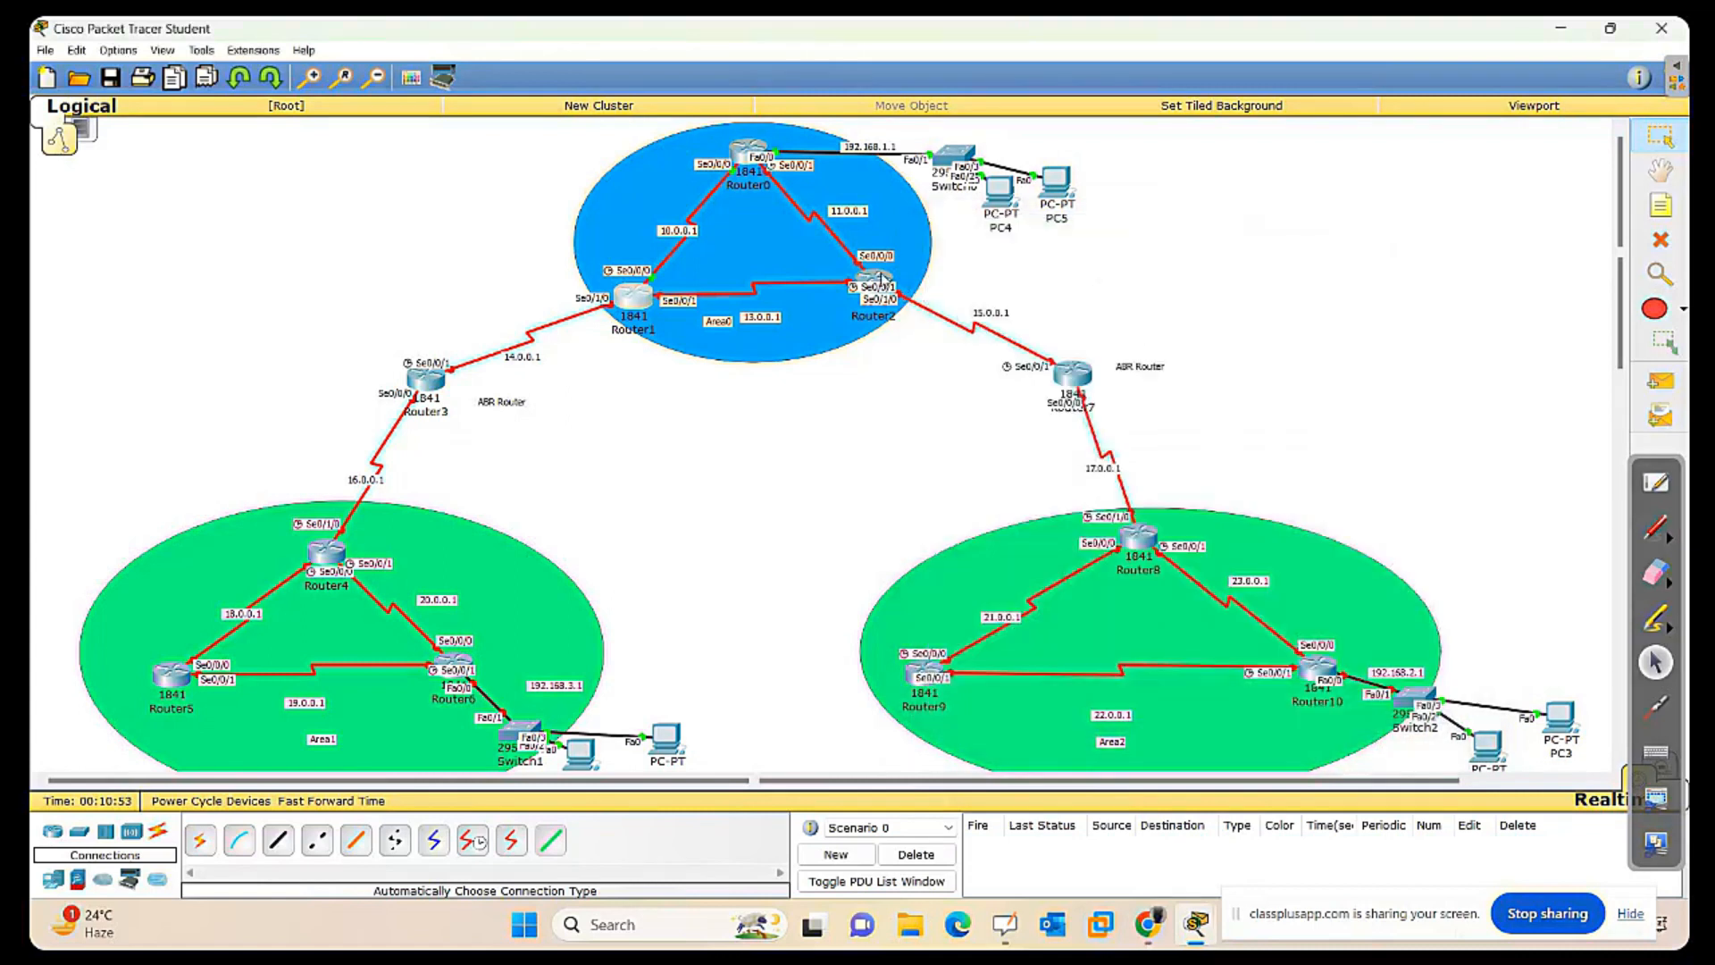
Power on Router2 in its physical device view and open its command line interface.
left_click(880, 279)
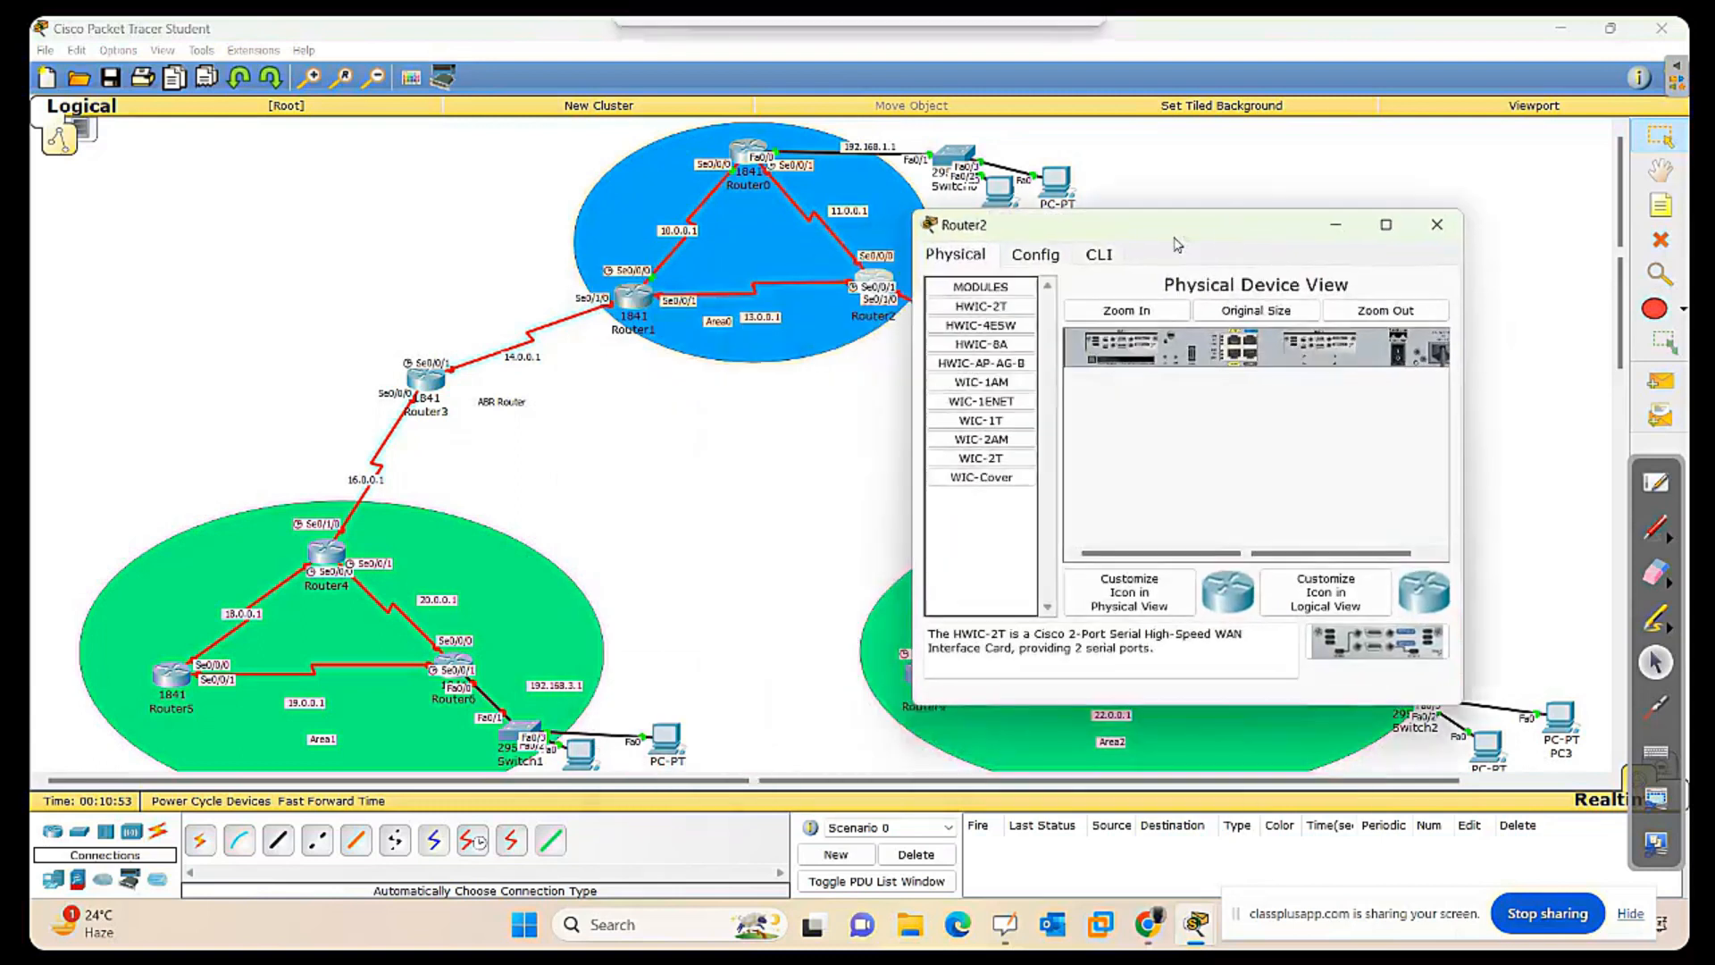
left_click(1100, 257)
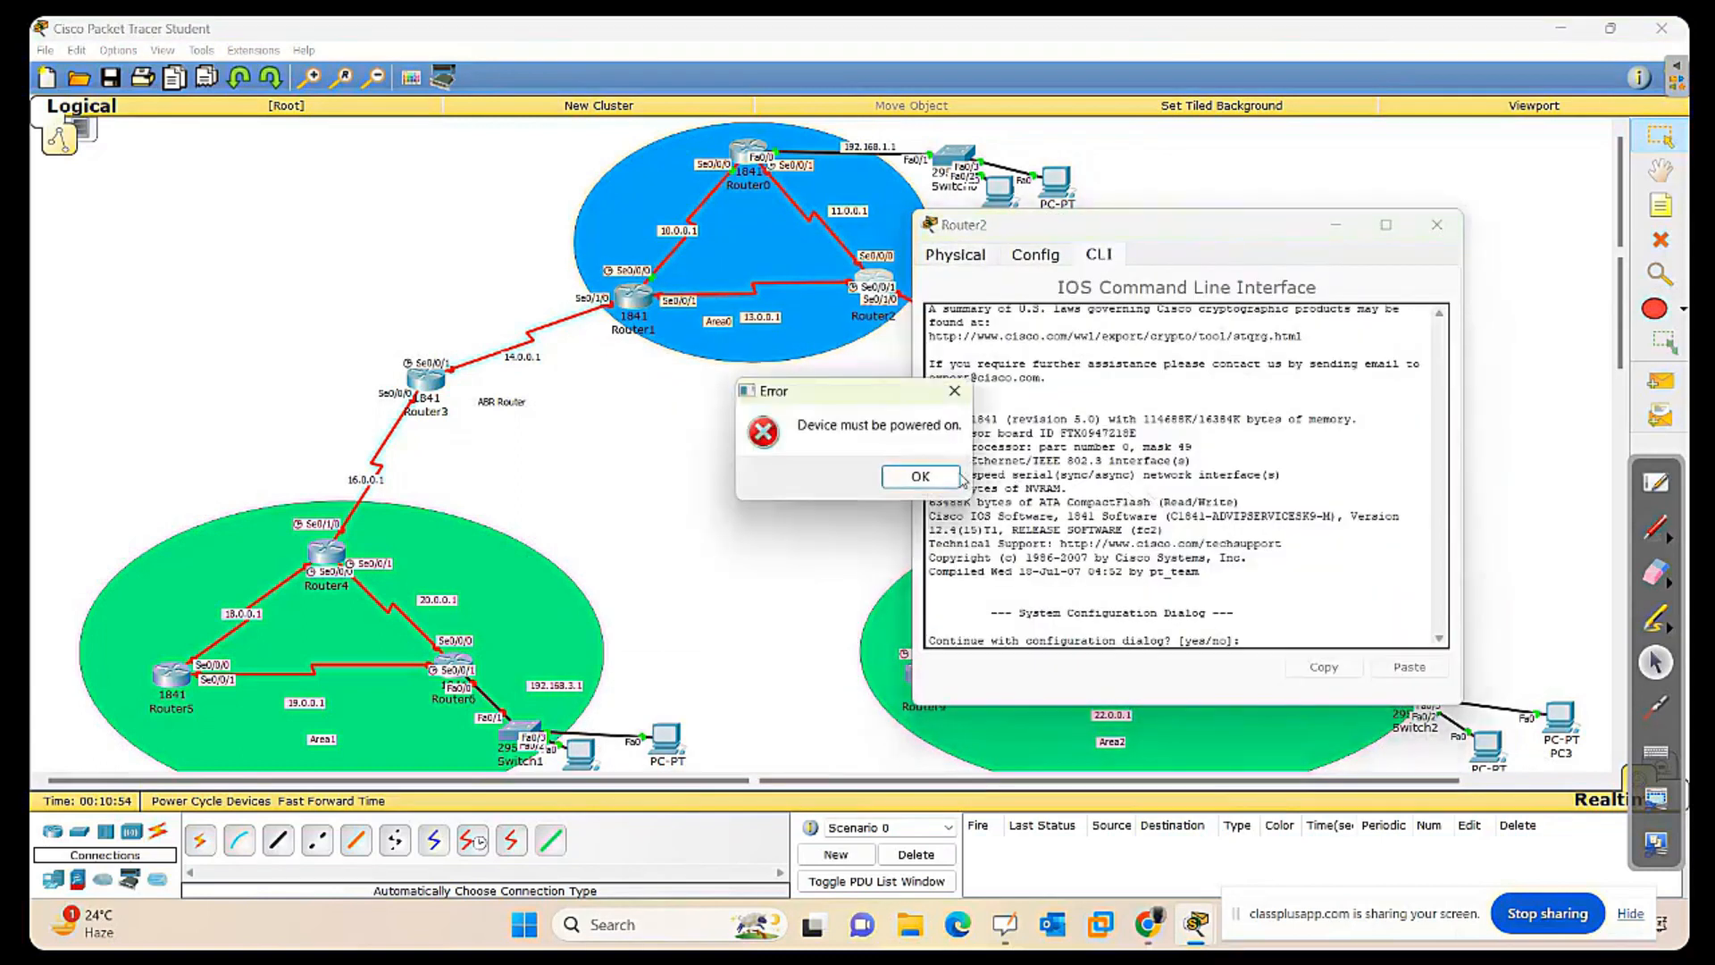
left_click(925, 480)
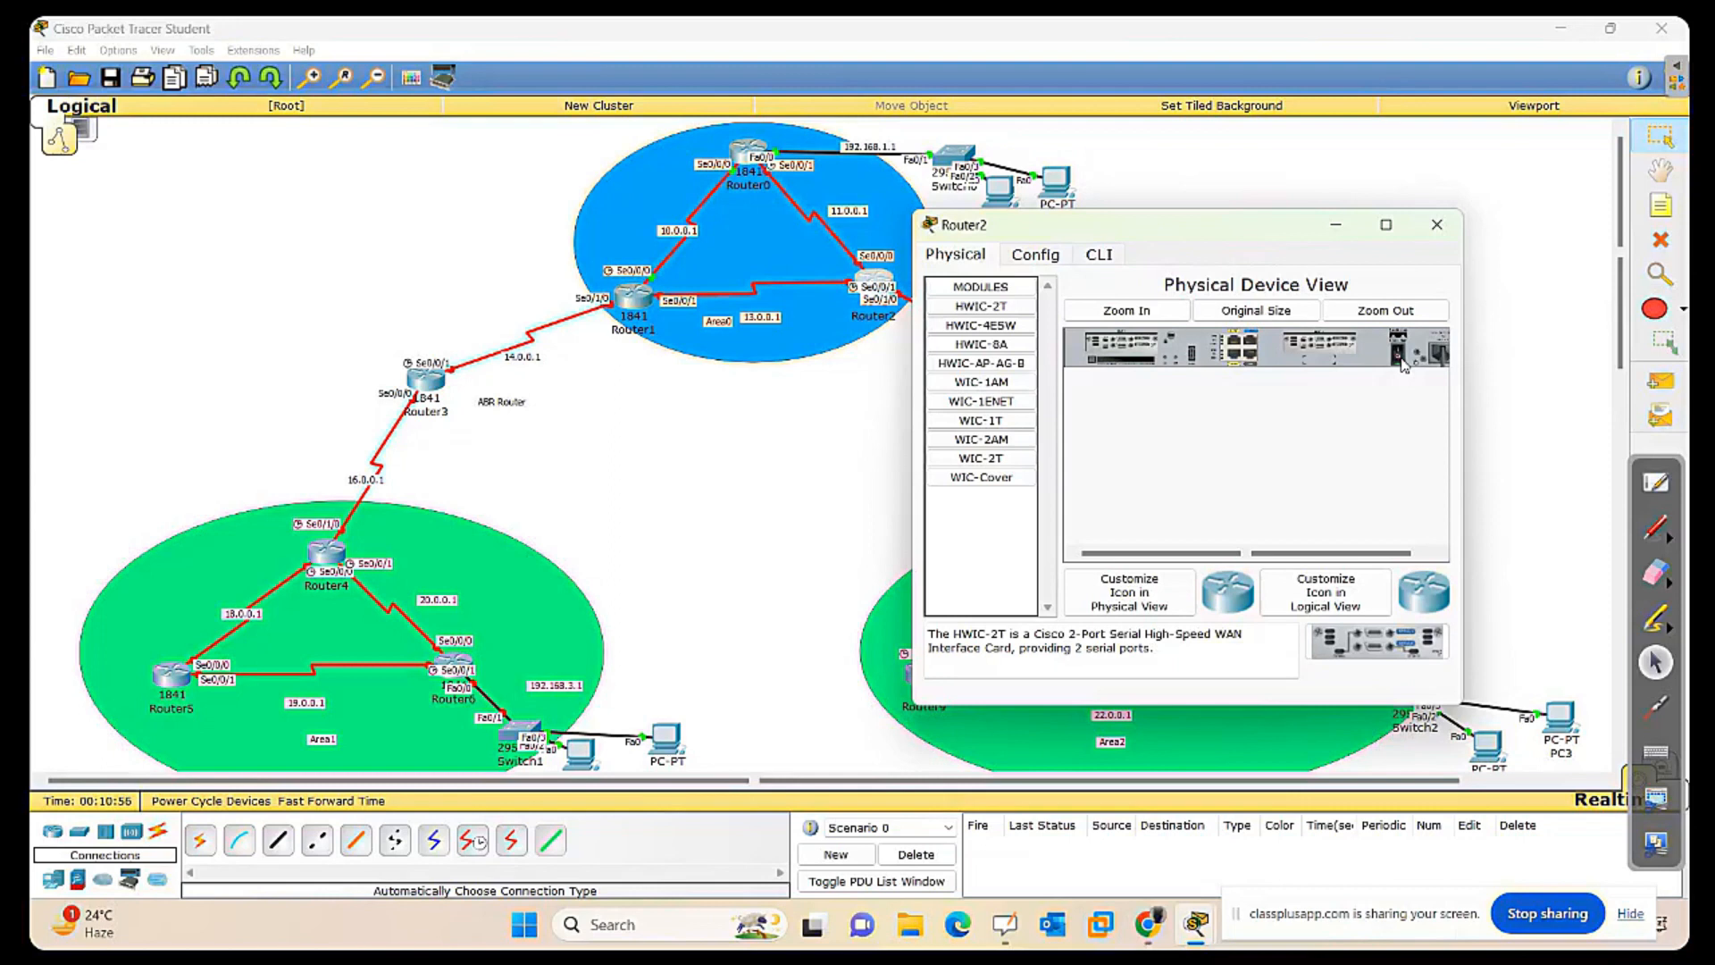
left_click(1101, 255)
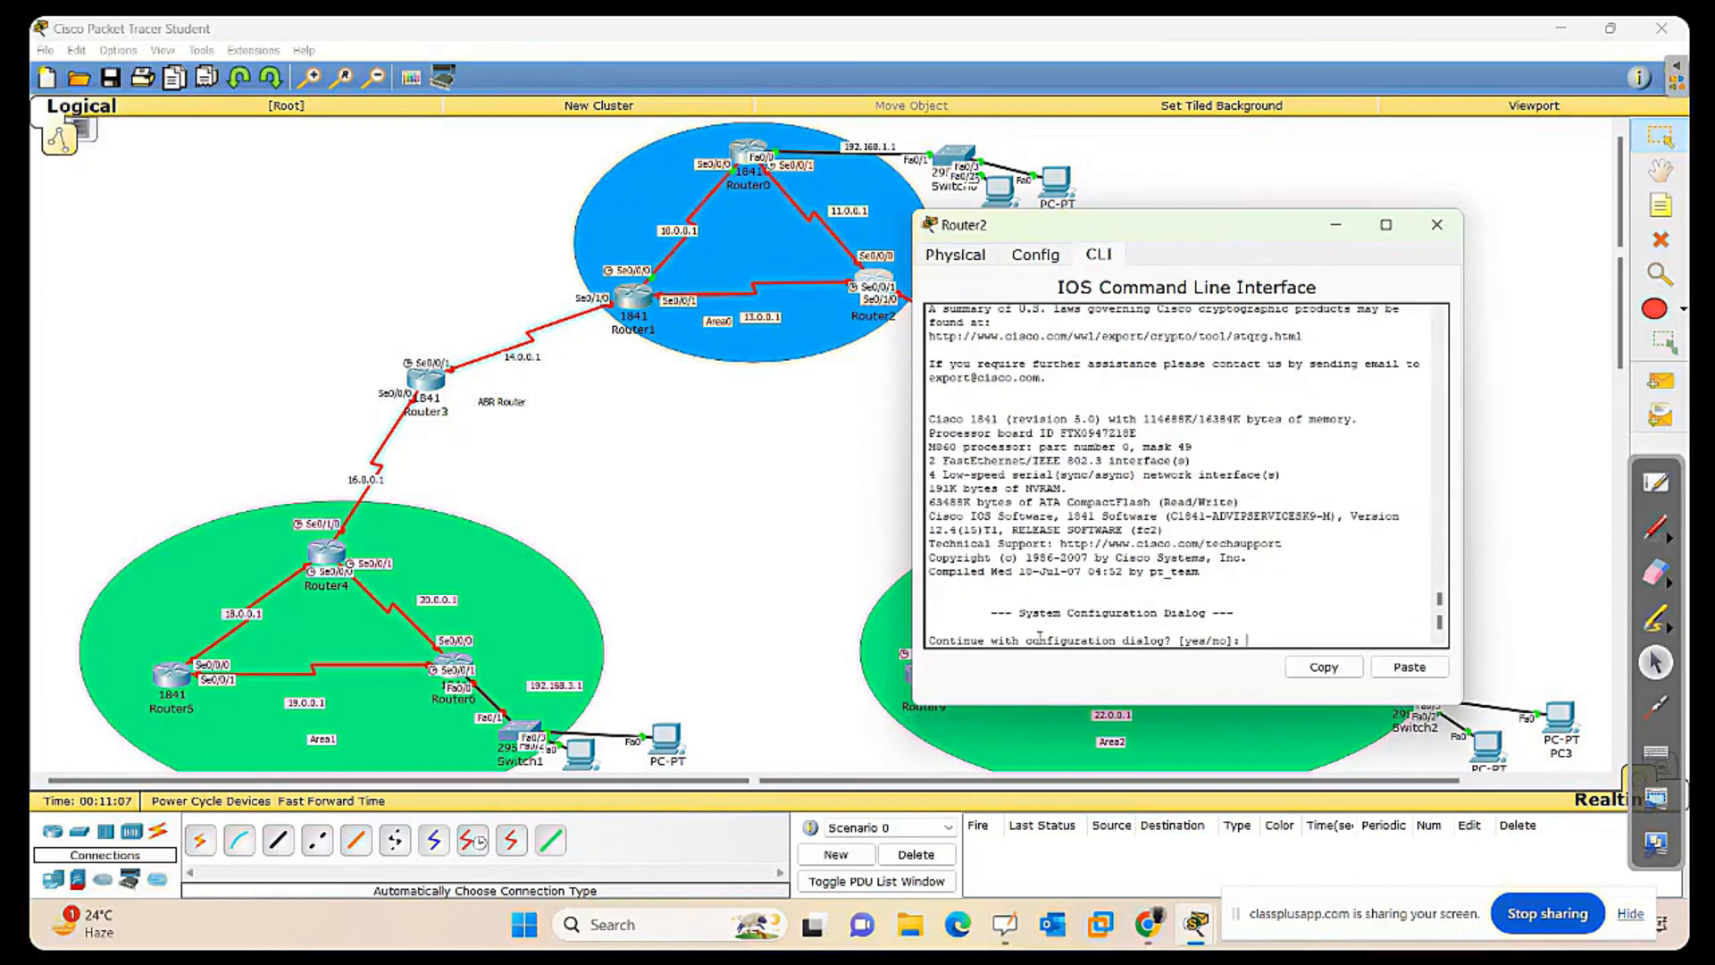
Decline Router2's initial configuration dialog with no and bring up its command prompt.
type("no")
key("Return")
key("Return")
key("Return")
key("Return")
key("Return")
key("Return")
key("Return")
key("Return")
Enter privileged mode with en and global configuration mode with conf t on Router2.
type("en")
key("Return")
key("Return")
key("Return")
key("Return")
key("Return")
key("Return")
key("Return")
type("conf t")
key("Return")
key("Return")
key("Return")
key("Return")
key("Return")
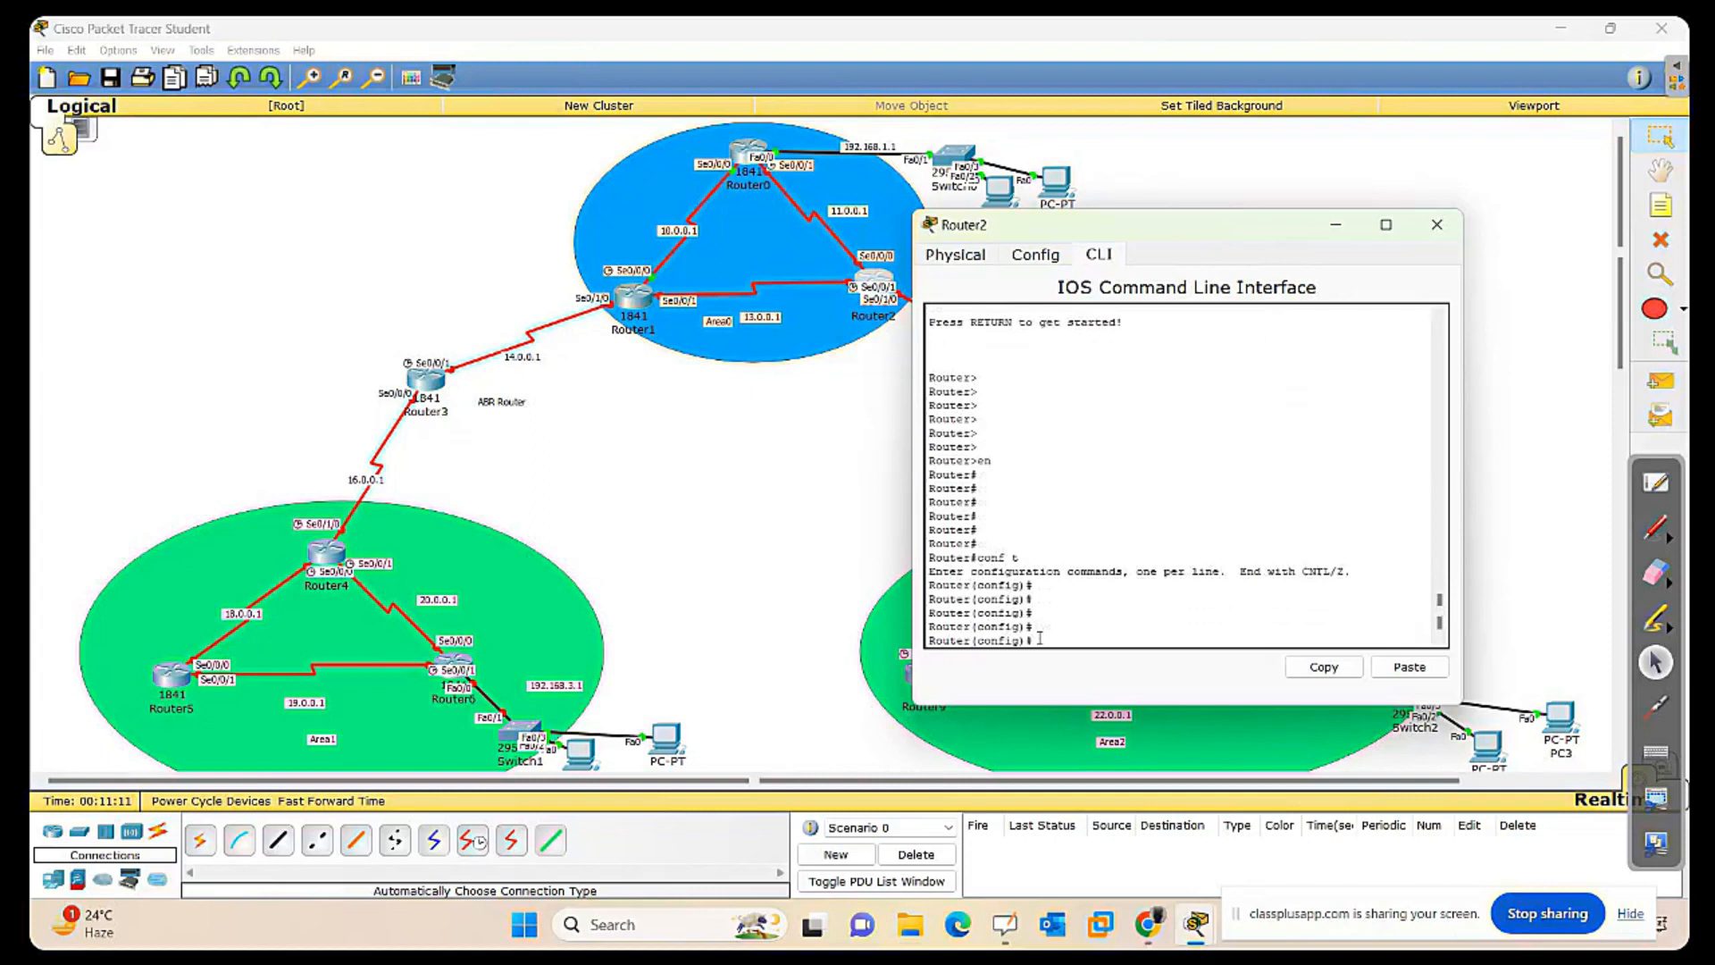
key("Return")
key("Return")
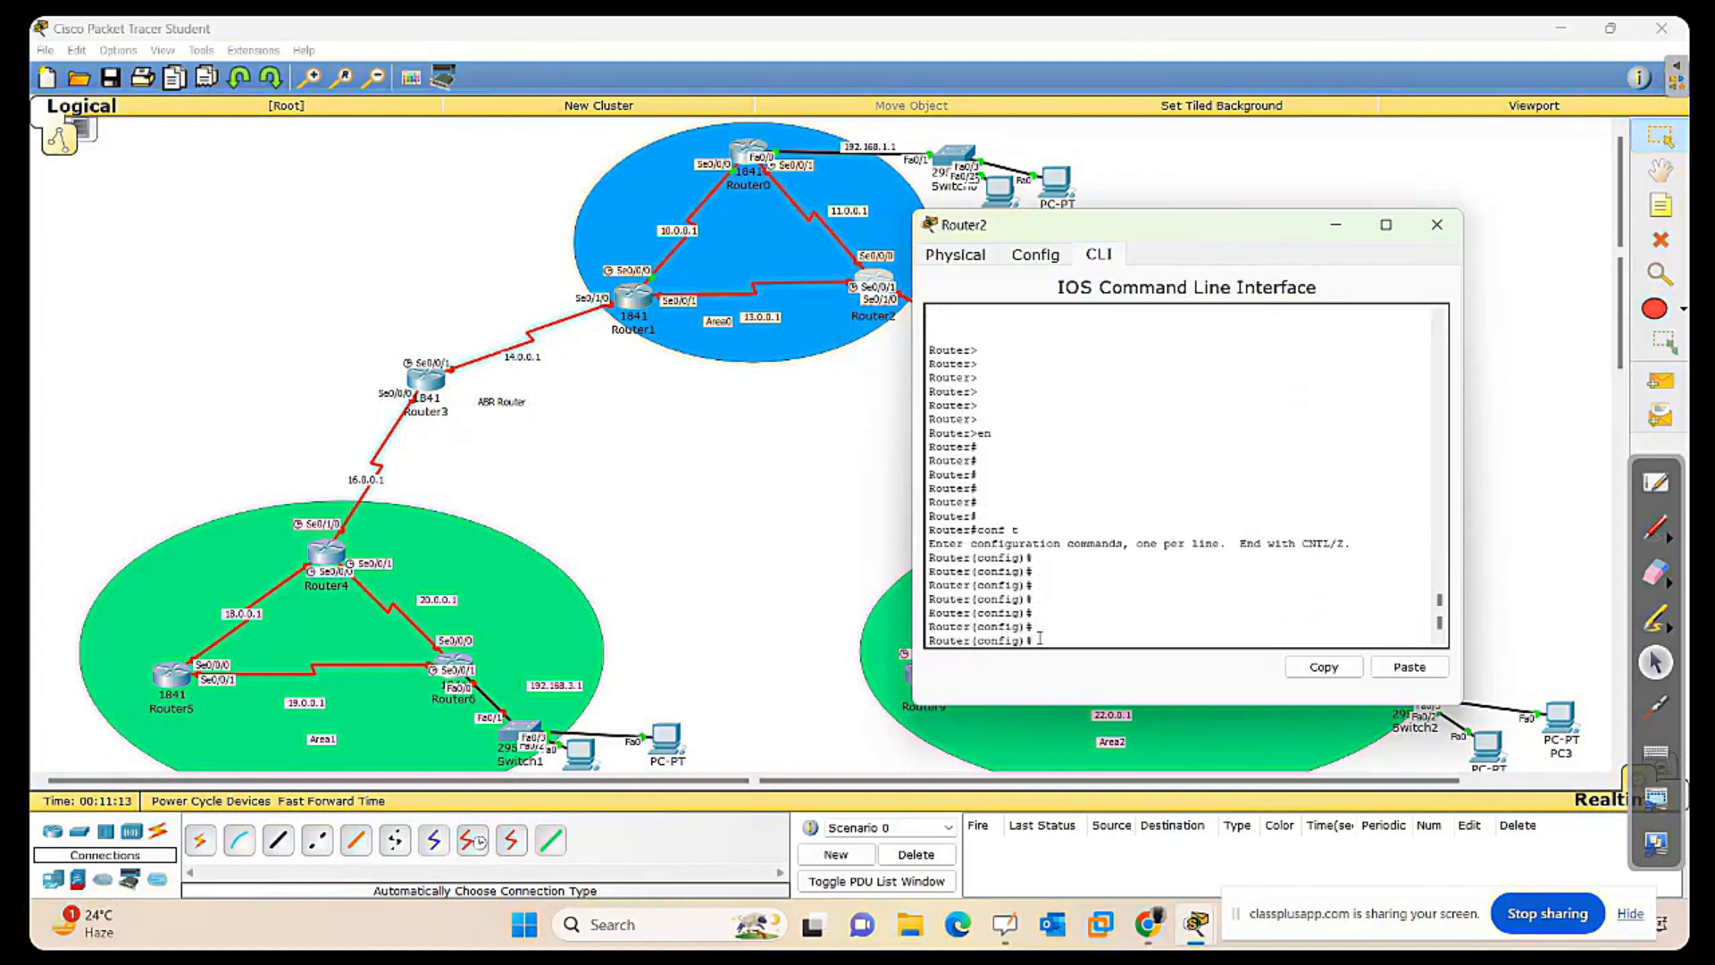
Enter Router2's Serial0/0/0 interface with int se0/0/0 and assign it IP address 11.0.0.2 with mask 255.0.0.0.
type("int se0/0/0")
key("Return")
key("Return")
key("Return")
key("Return")
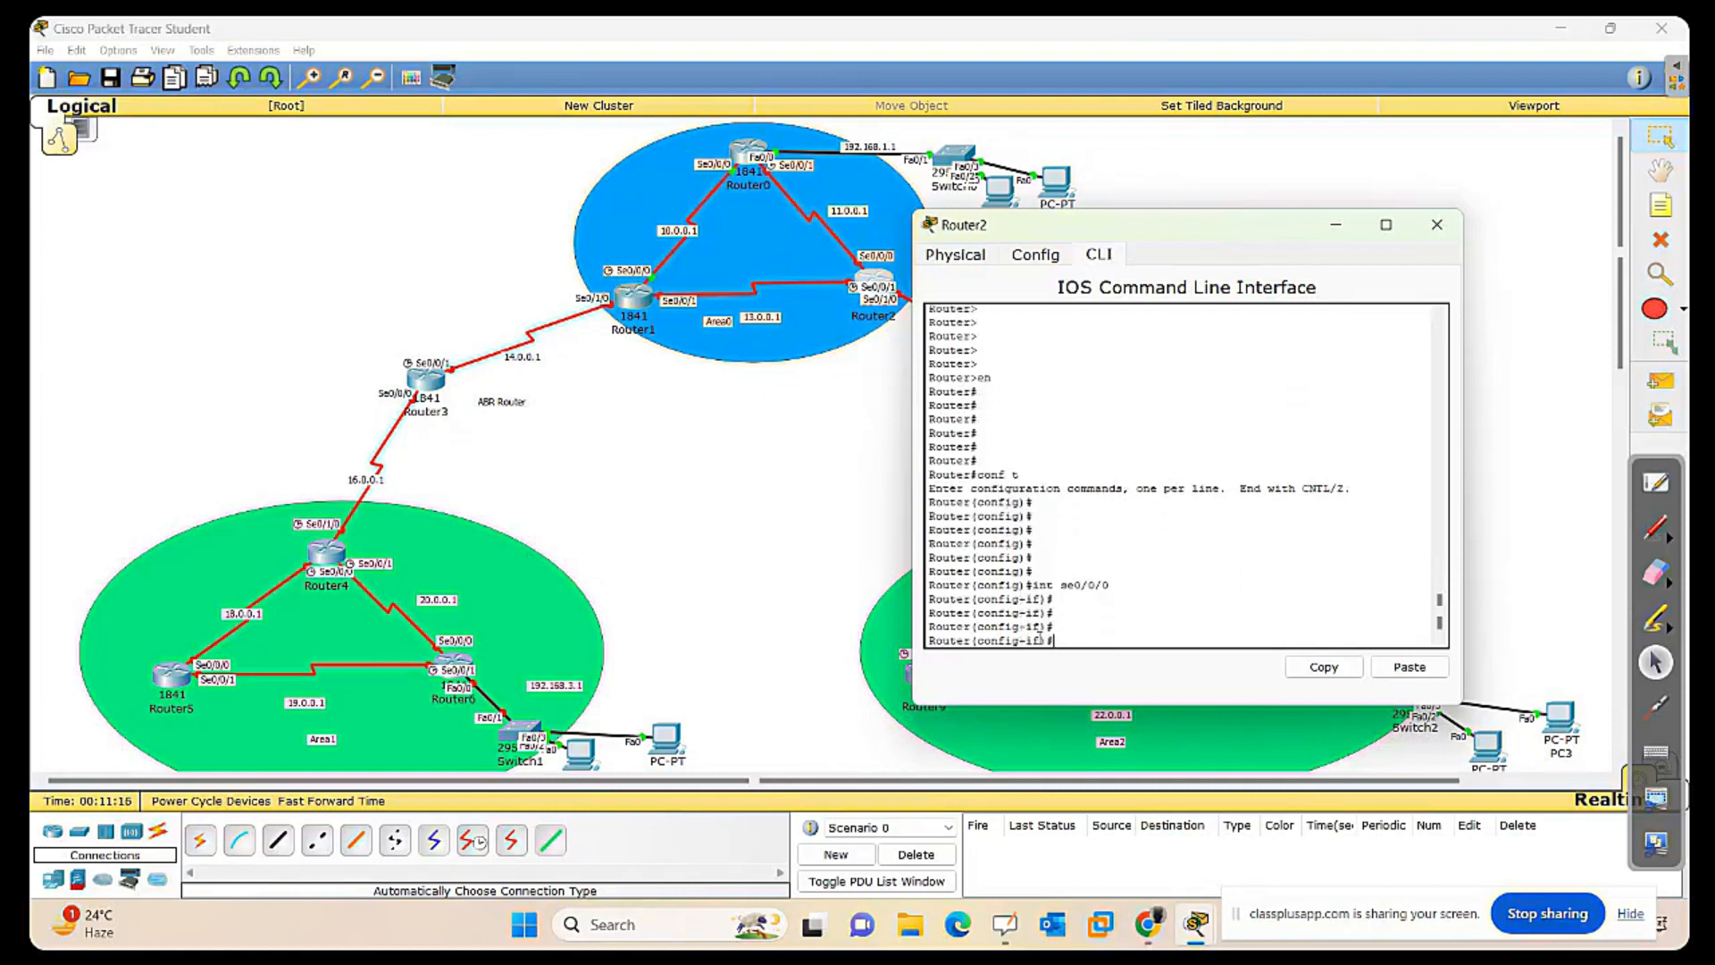
type("ip add")
key("Tab")
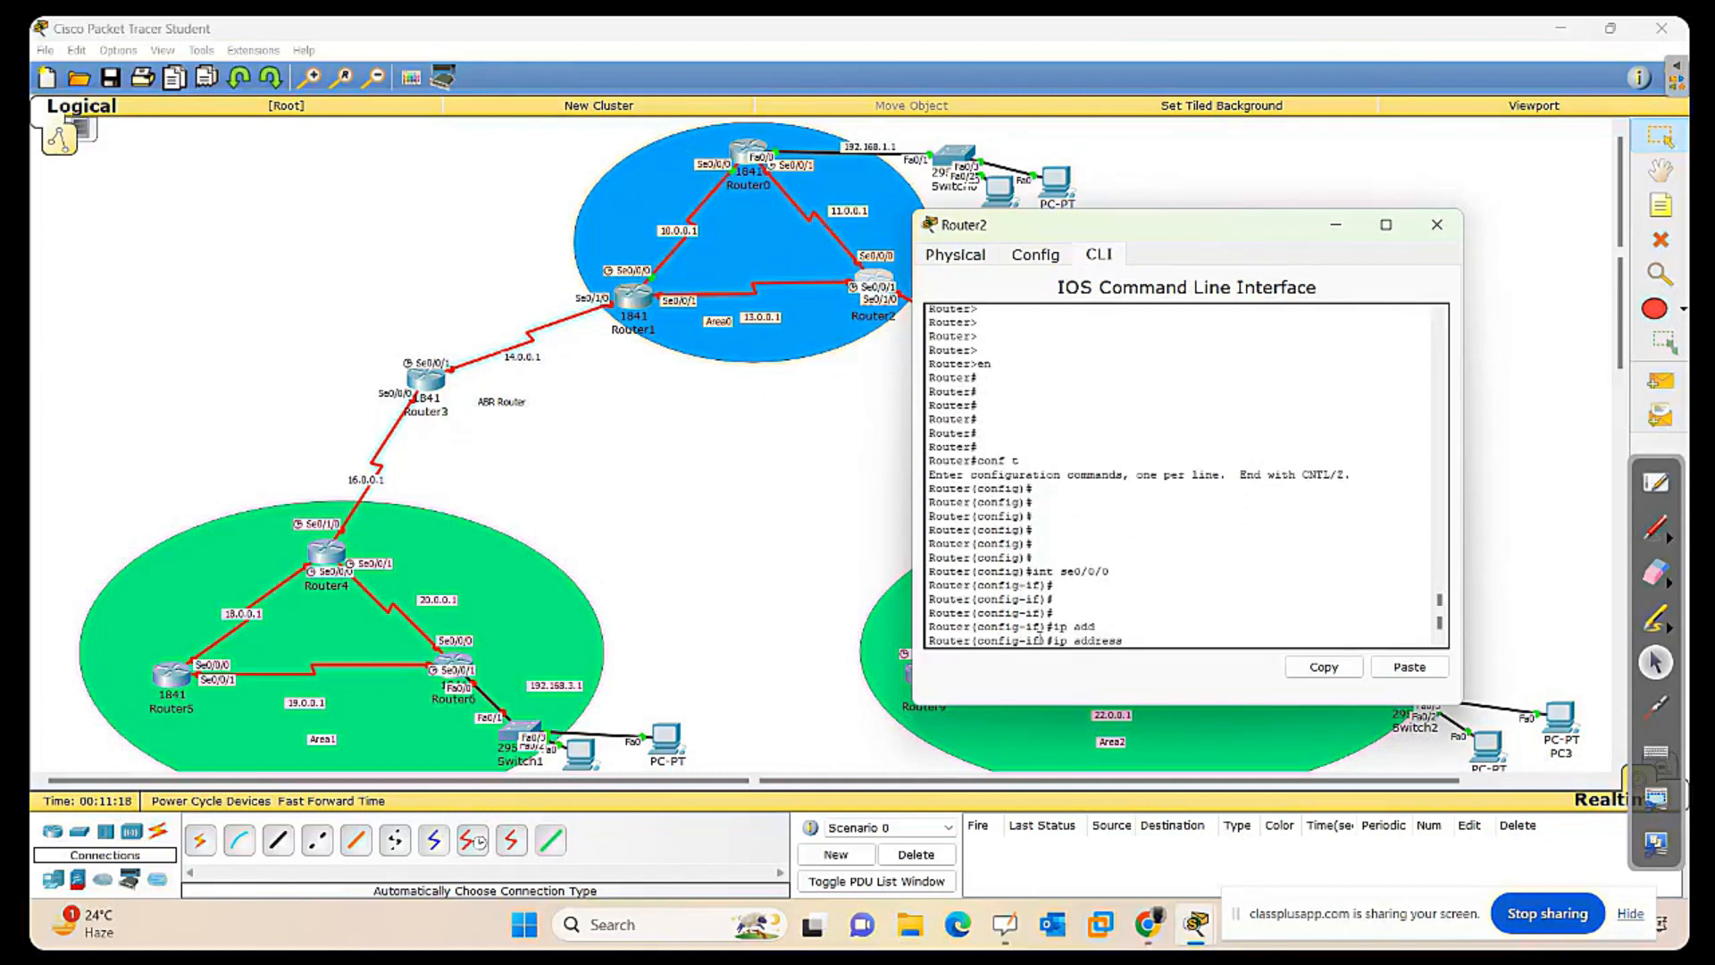
type("11.0.0.2")
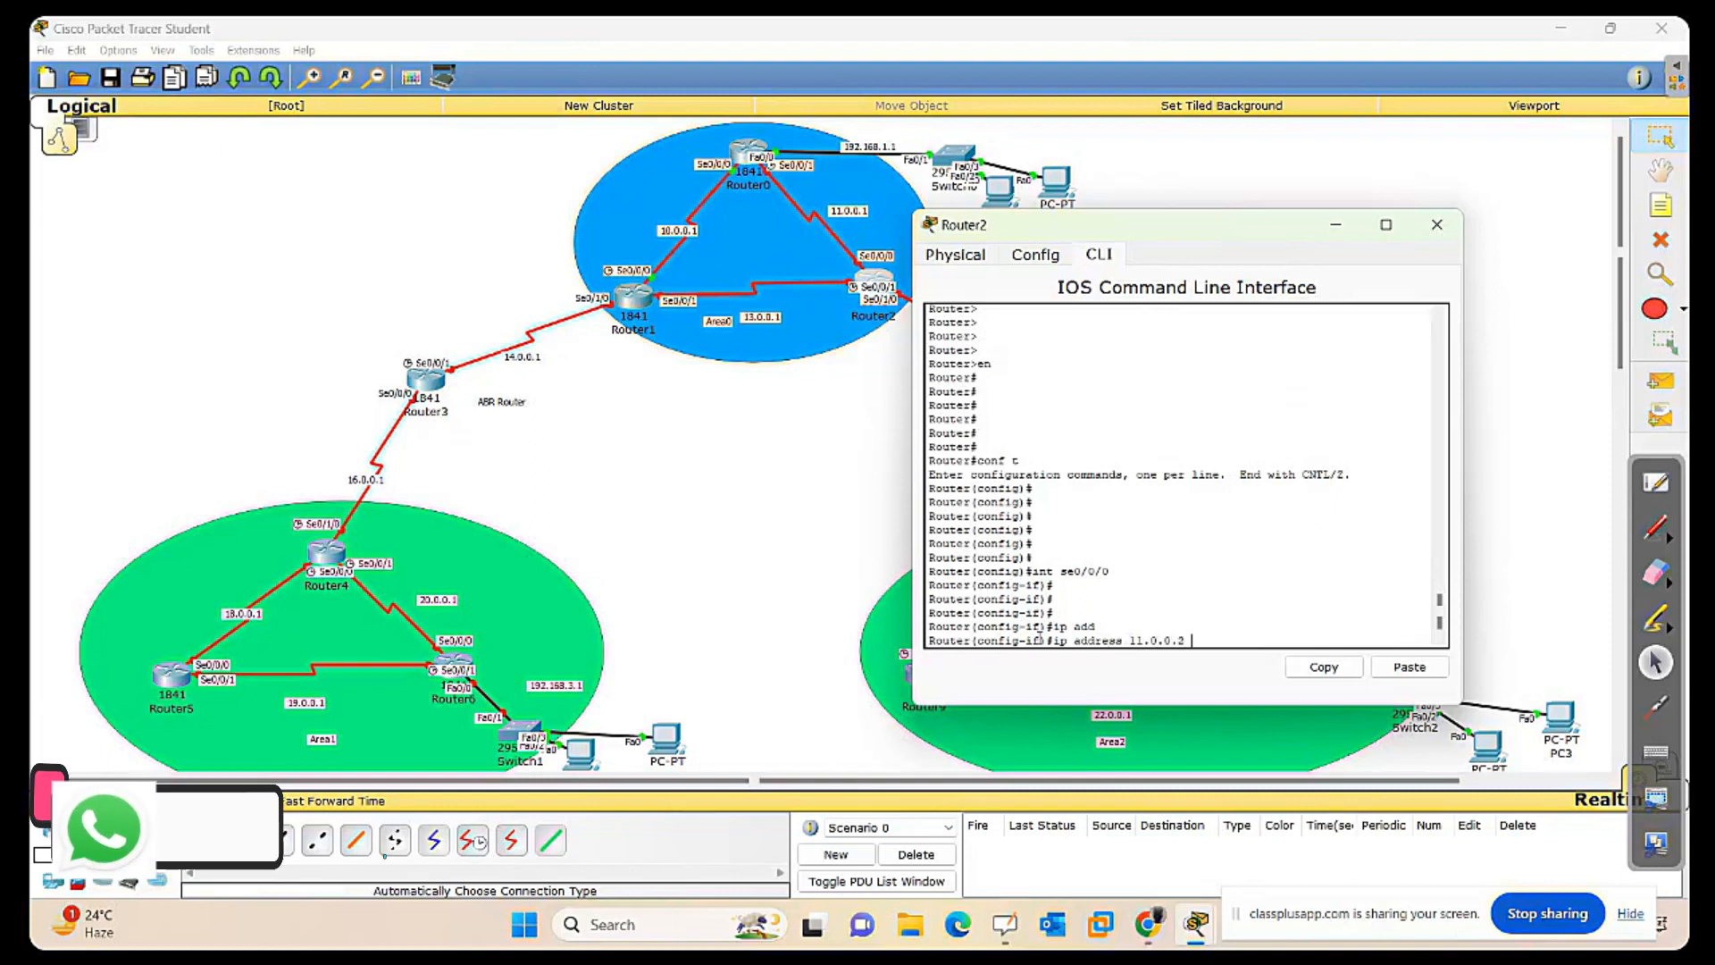
type(" 255.0.0.0")
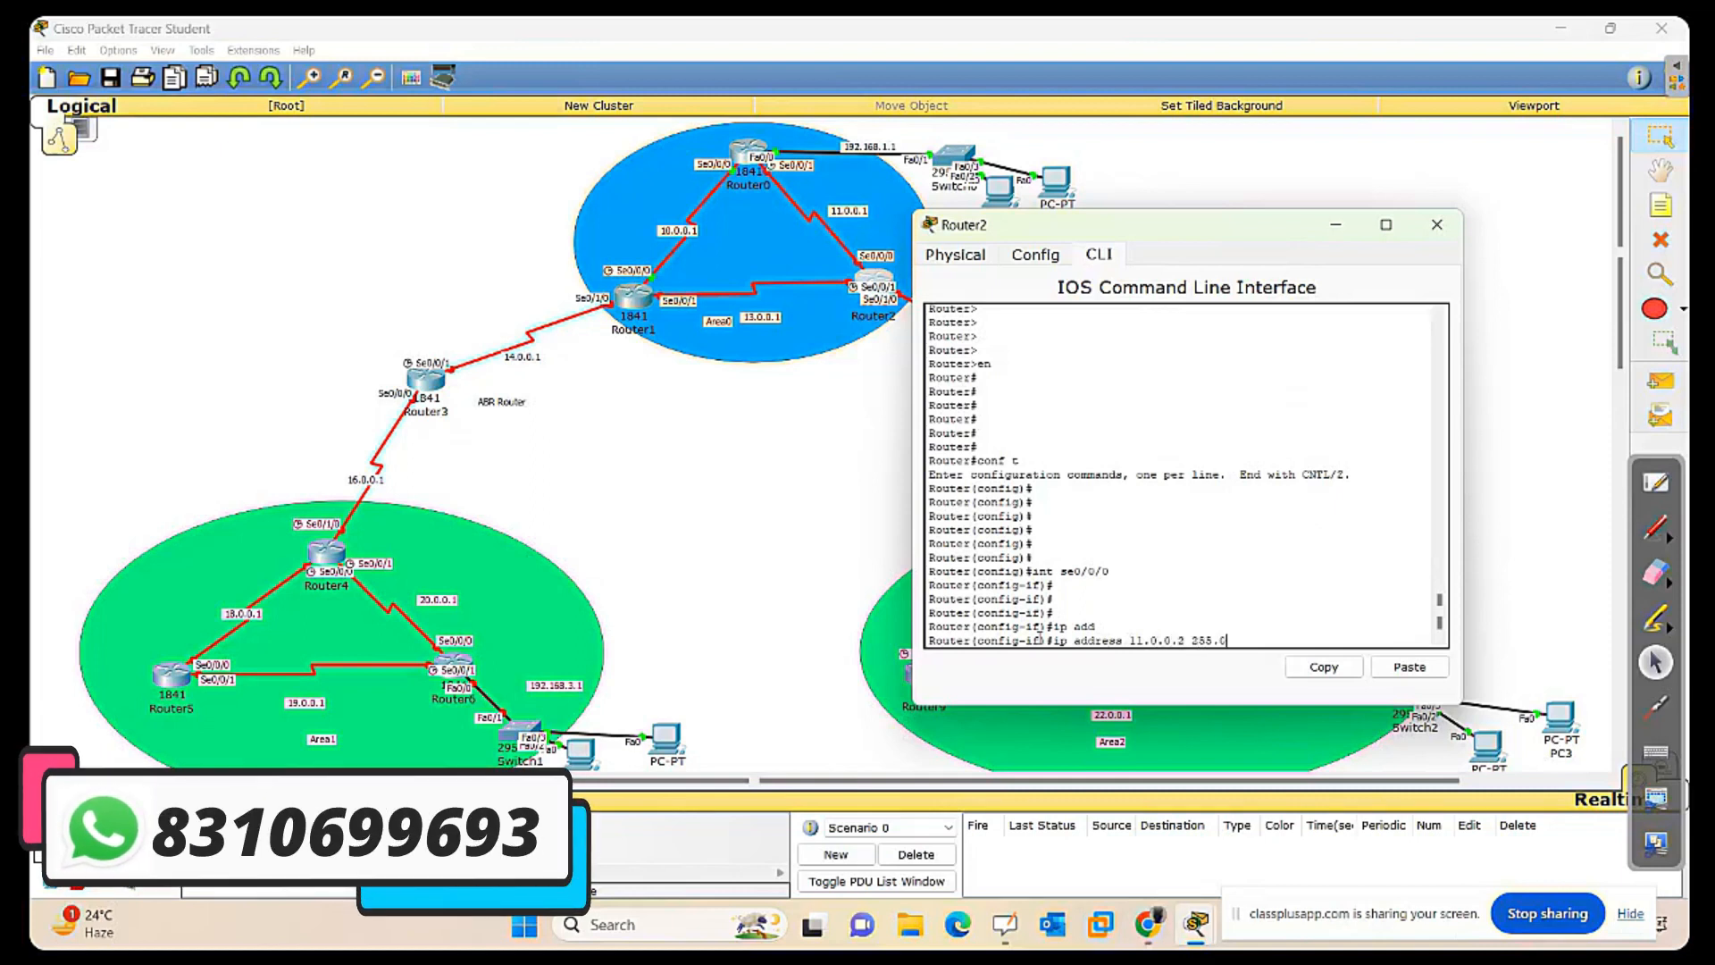
key("Return")
Enable Router2's Serial0/0/0 interface with no sh.
type("no sh")
key("Return")
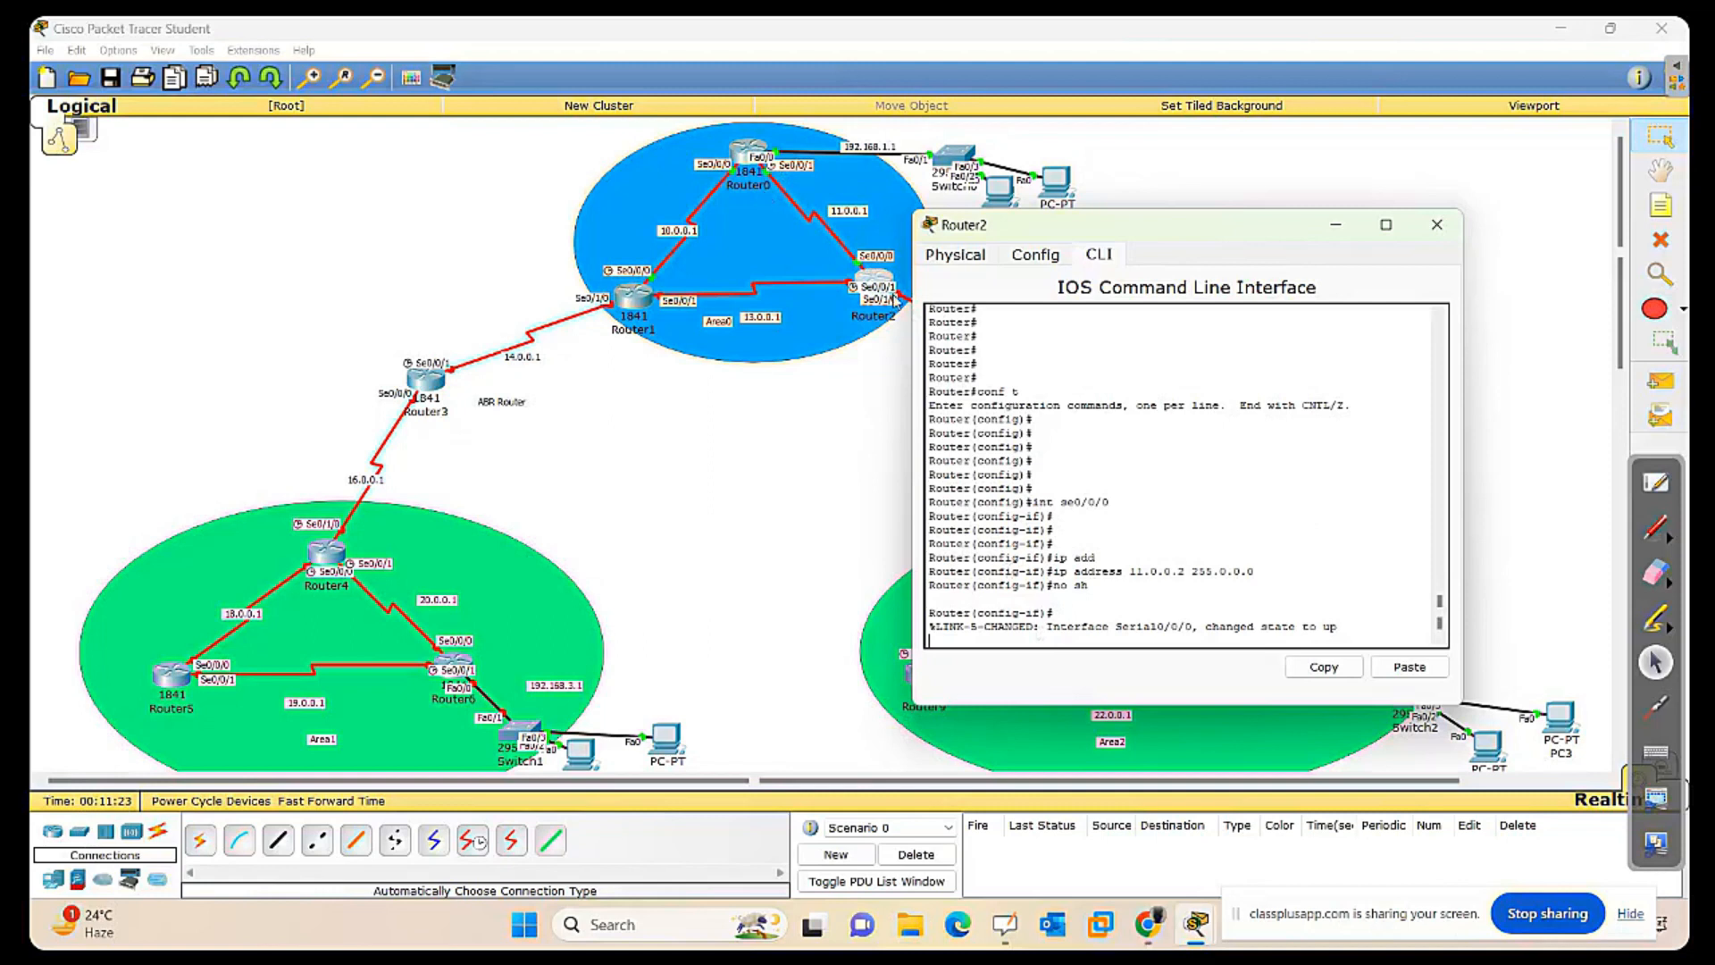
key("Return")
key("Return")
key("Return")
key("Return")
key("Return")
key("Return")
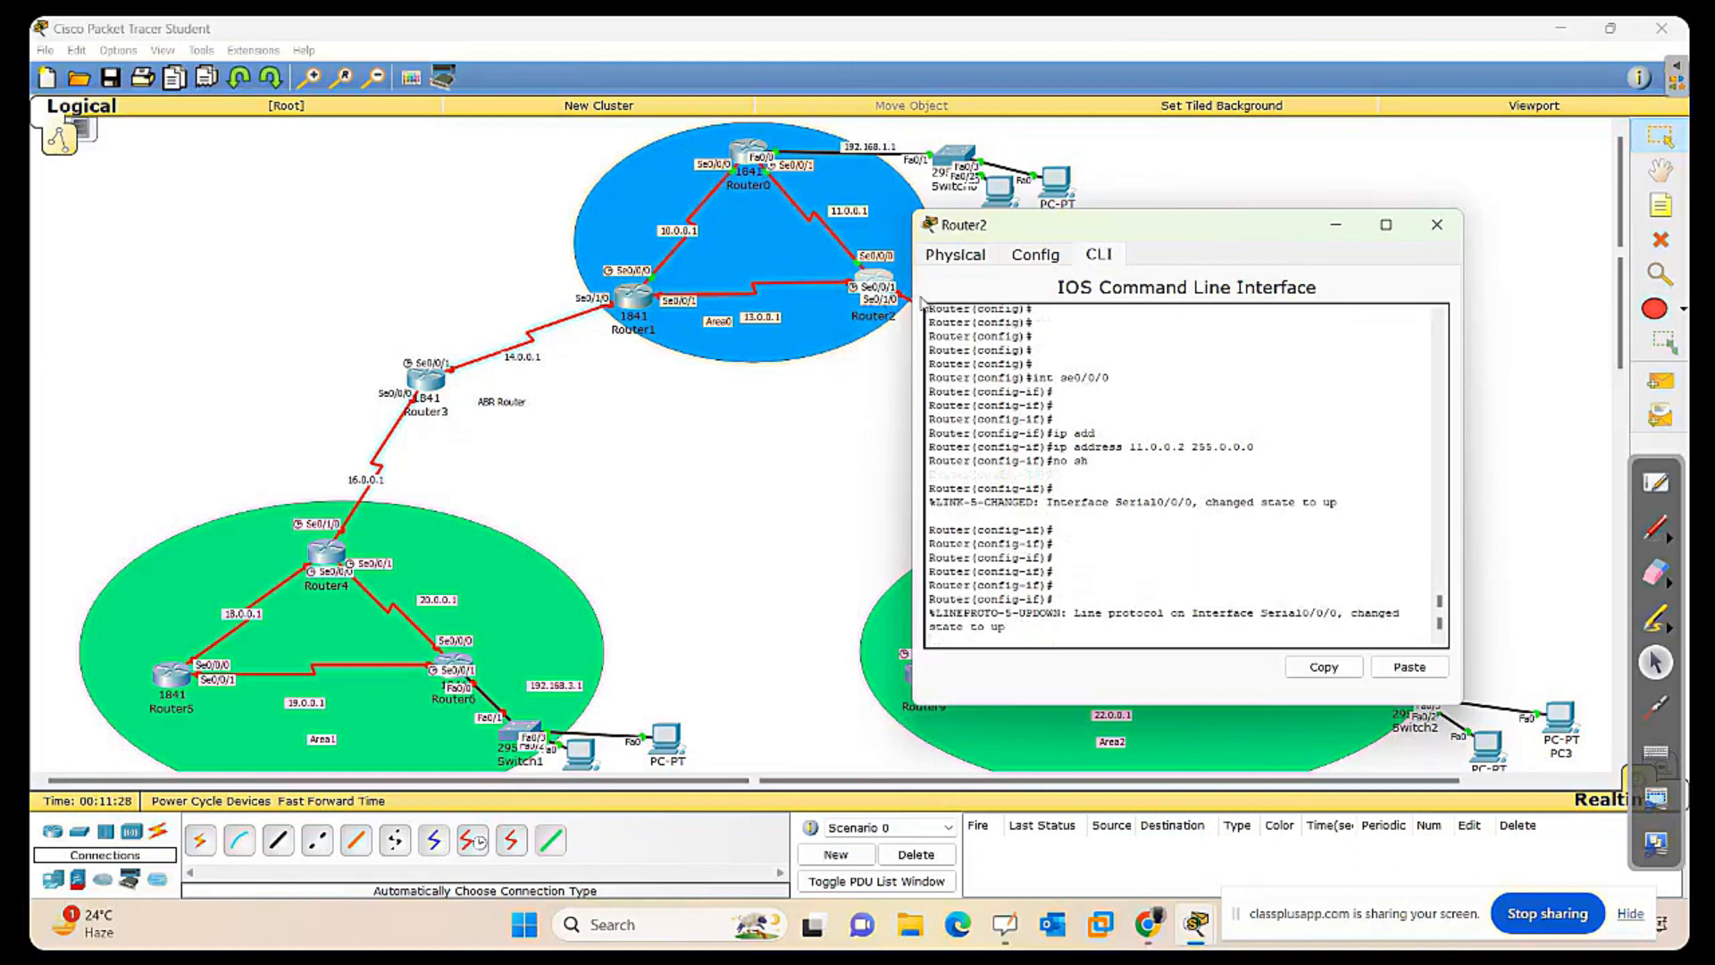
key("Return")
key("Return")
key("Return")
key("Return")
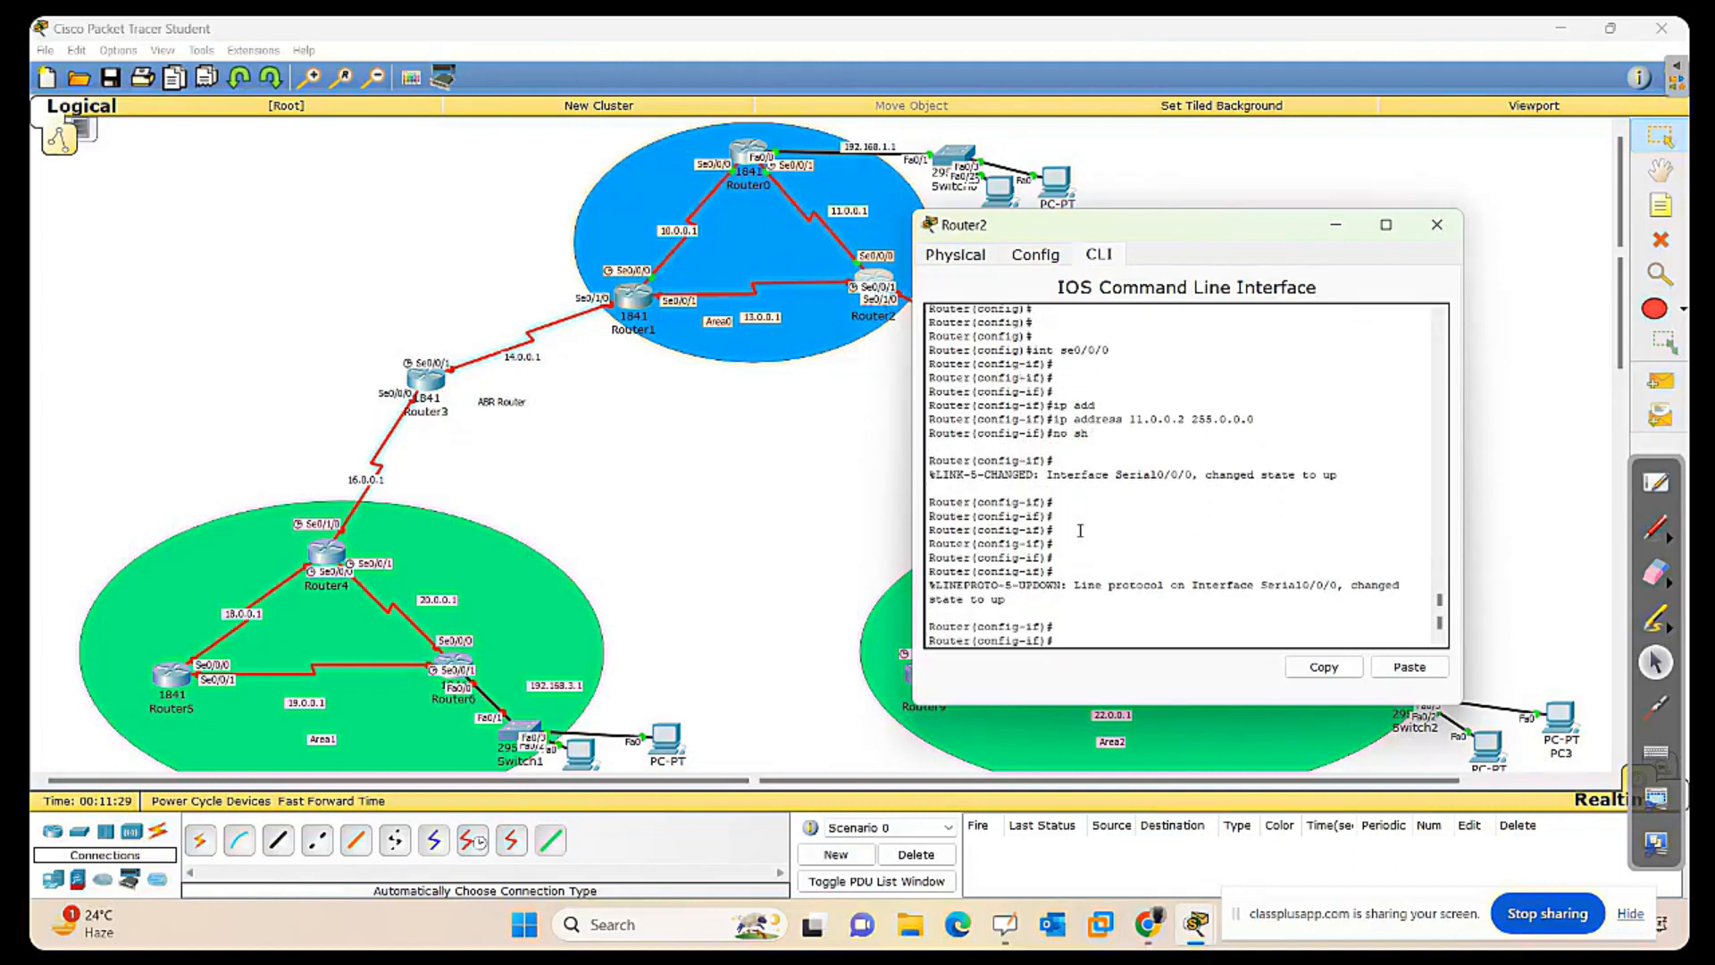
Leave the Serial0/0/0 configuration with ex and enter Router2's Serial0/0/1 interface with int se0/0/1.
type("ex")
key("Return")
key("Return")
key("Return")
key("Return")
type("int se")
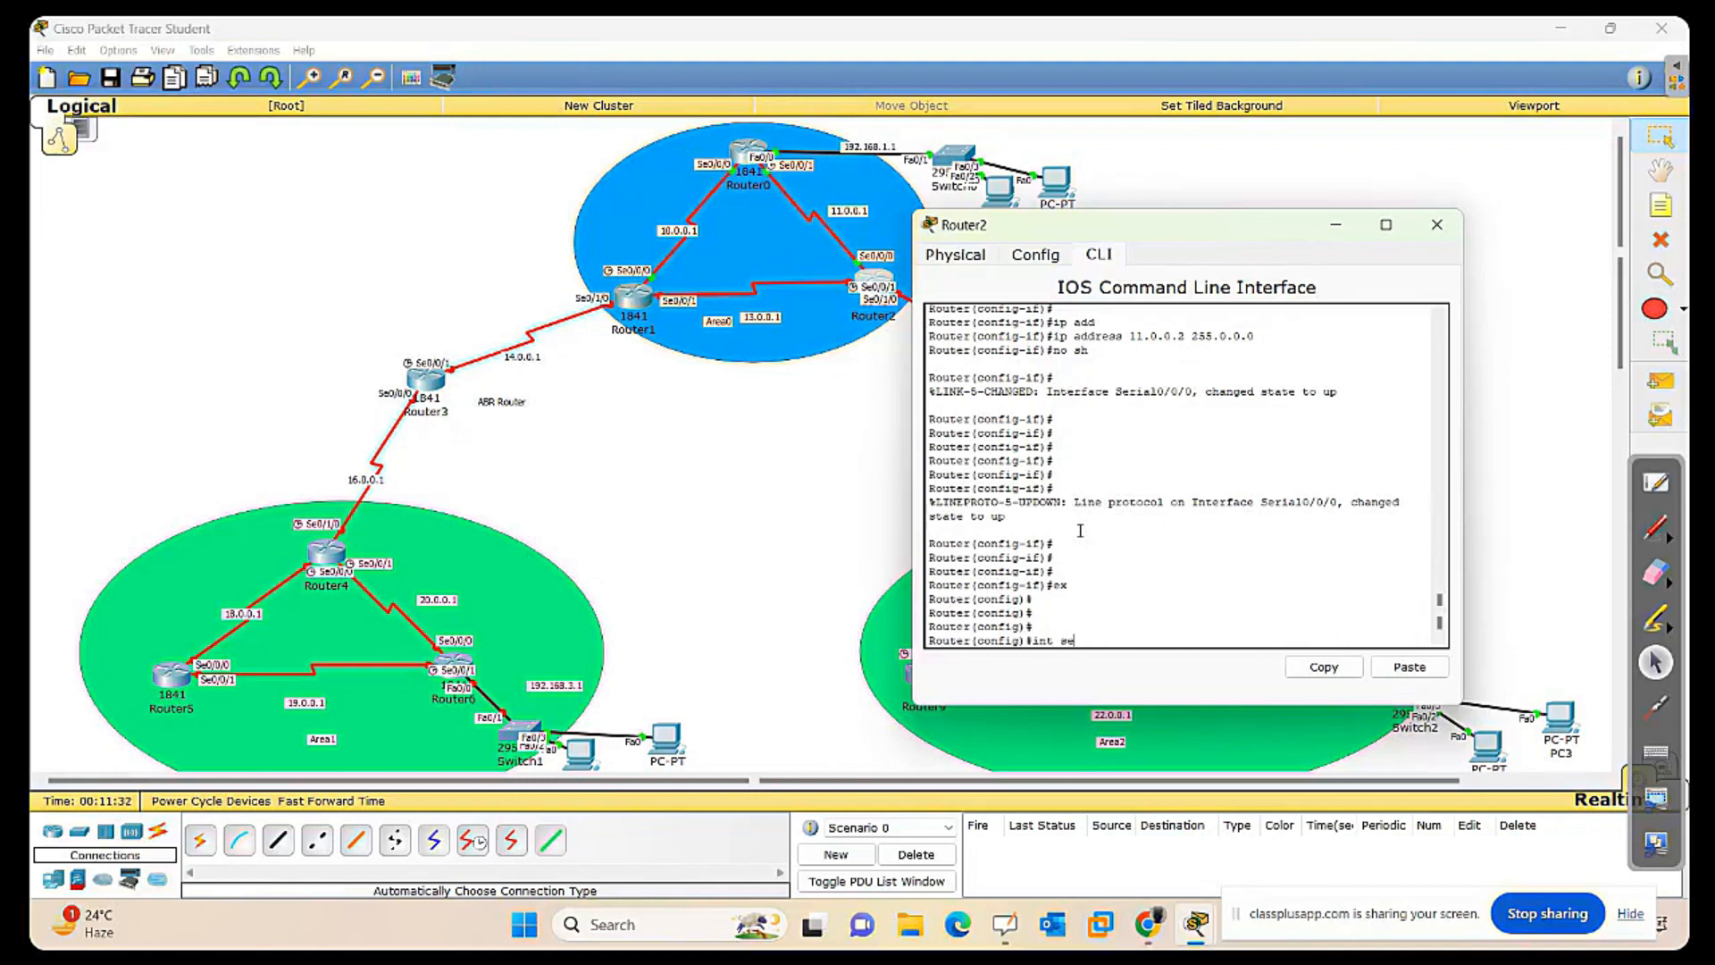
type("0/0/1")
key("Return")
key("Return")
key("Return")
key("Return")
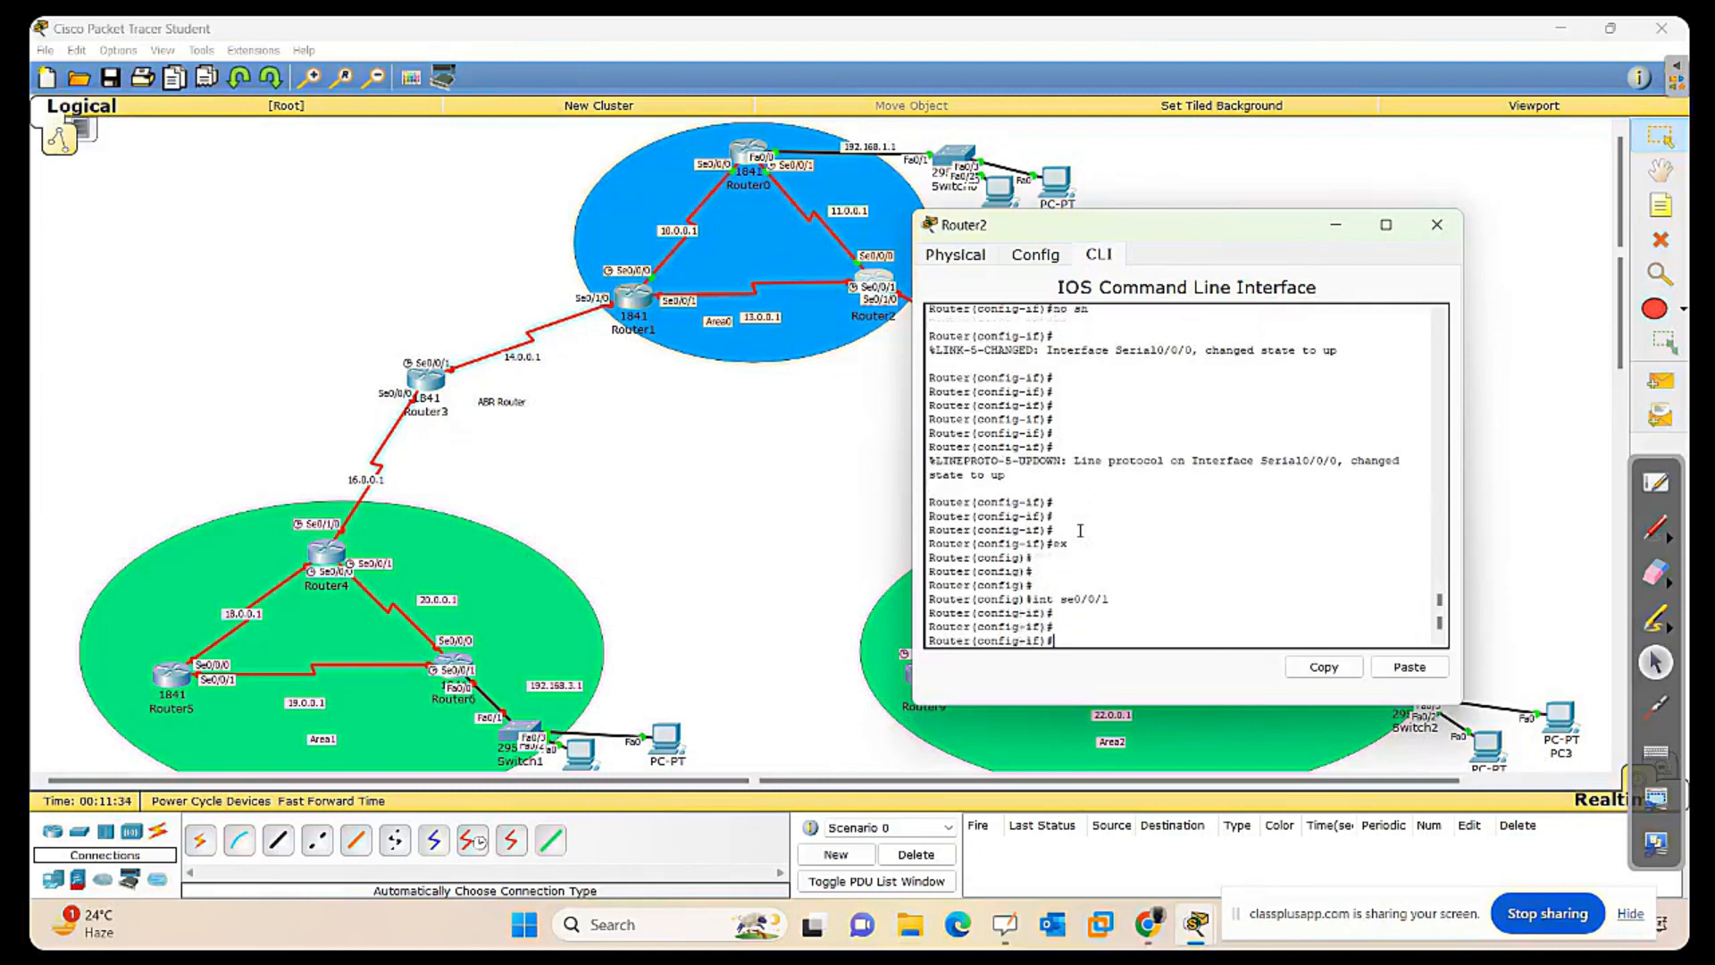
Move the command line window aside, reposition Router2 slightly inside area 0 and bring its command line back up.
left_click_drag(1251, 237, 1429, 231)
mouse_move(873, 284)
left_mouse_down()
mouse_move(833, 382)
mouse_move(865, 288)
left_mouse_up()
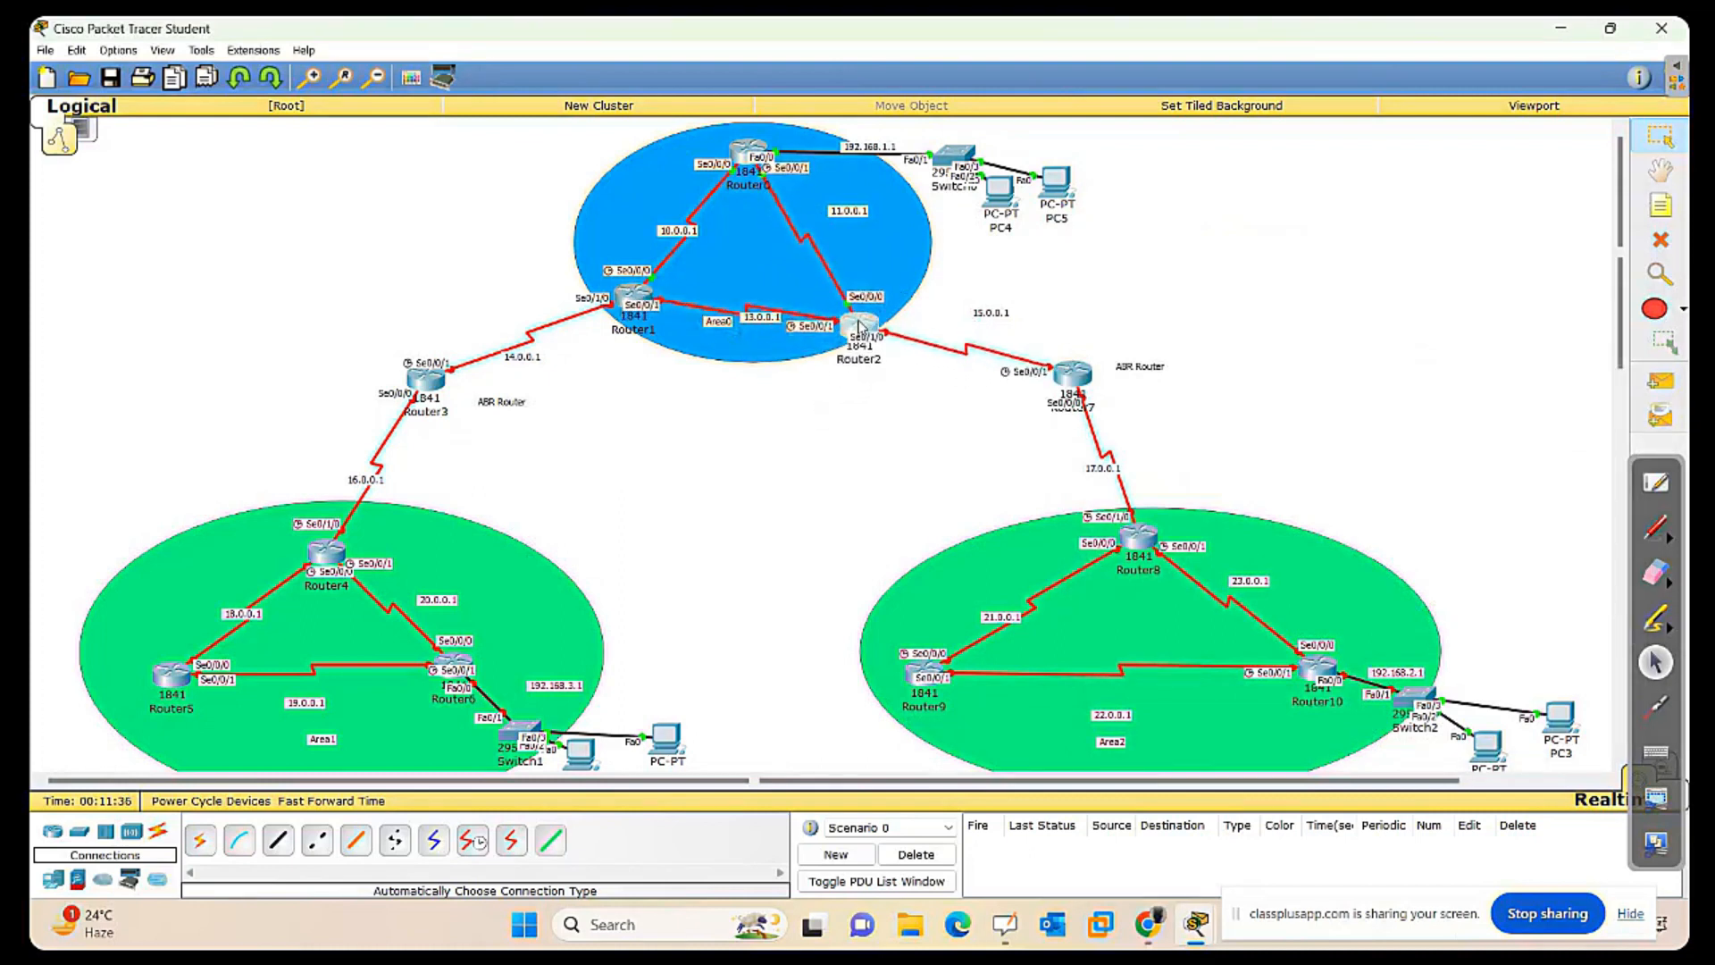
left_click(865, 288)
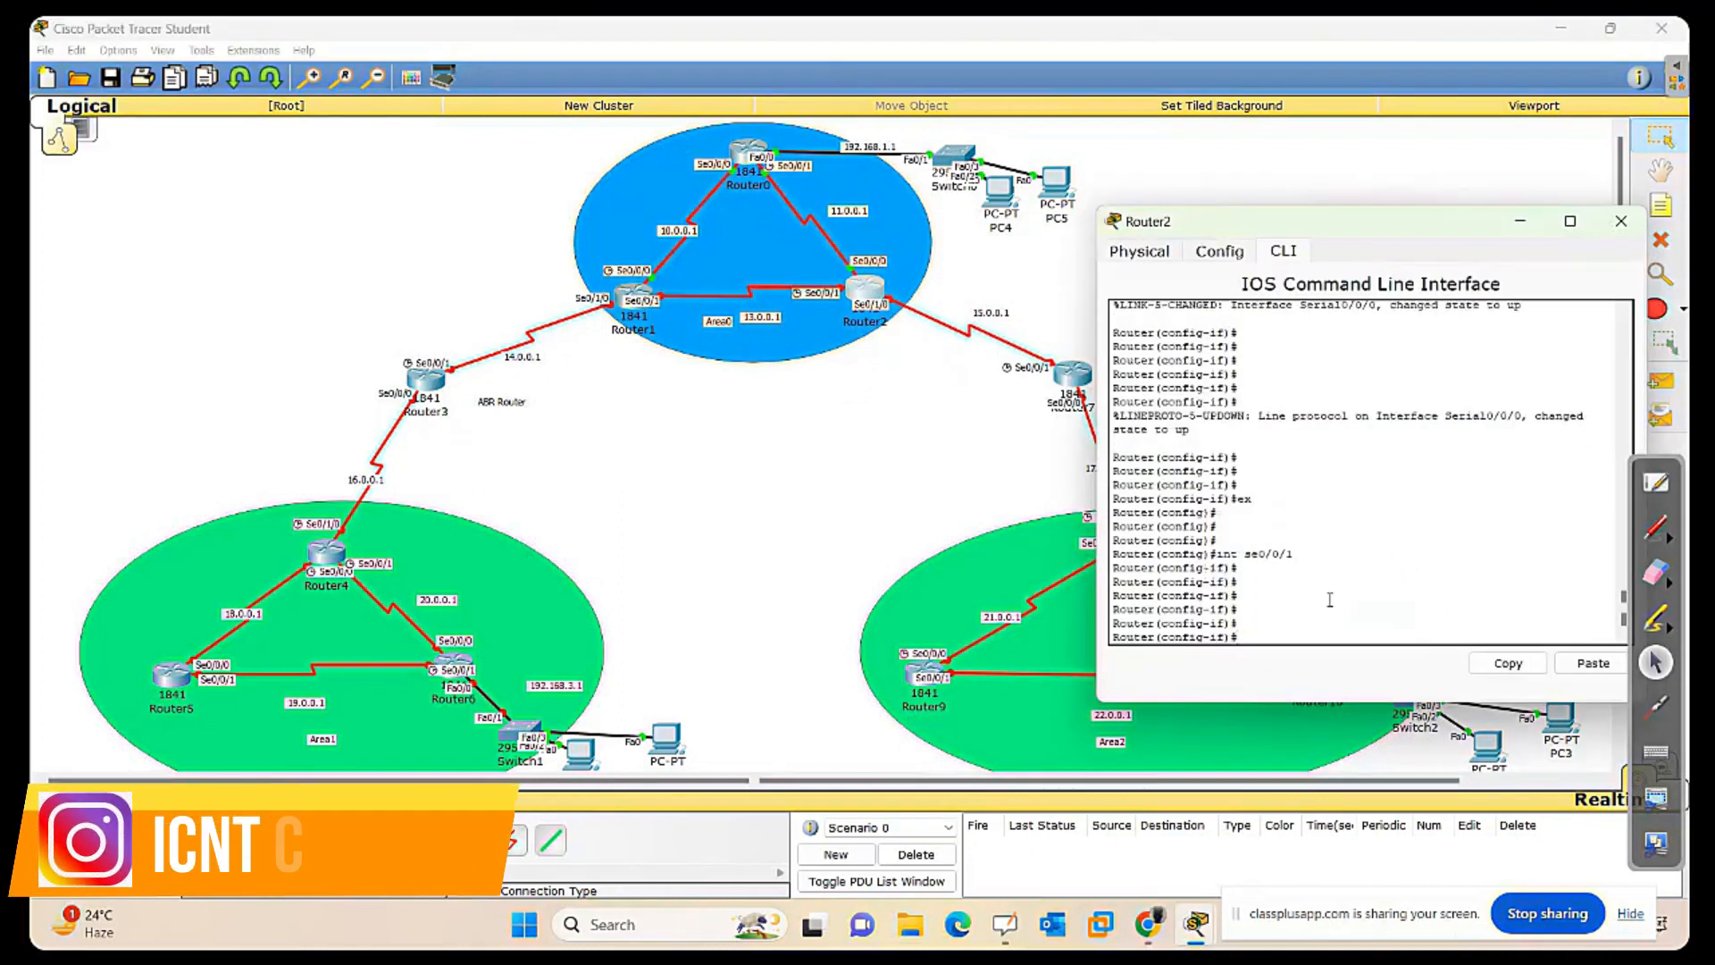
Assign IP address 13.0.0.2 with mask 255.0.0.0 to Router2's Serial0/0/1 interface.
type("ip add")
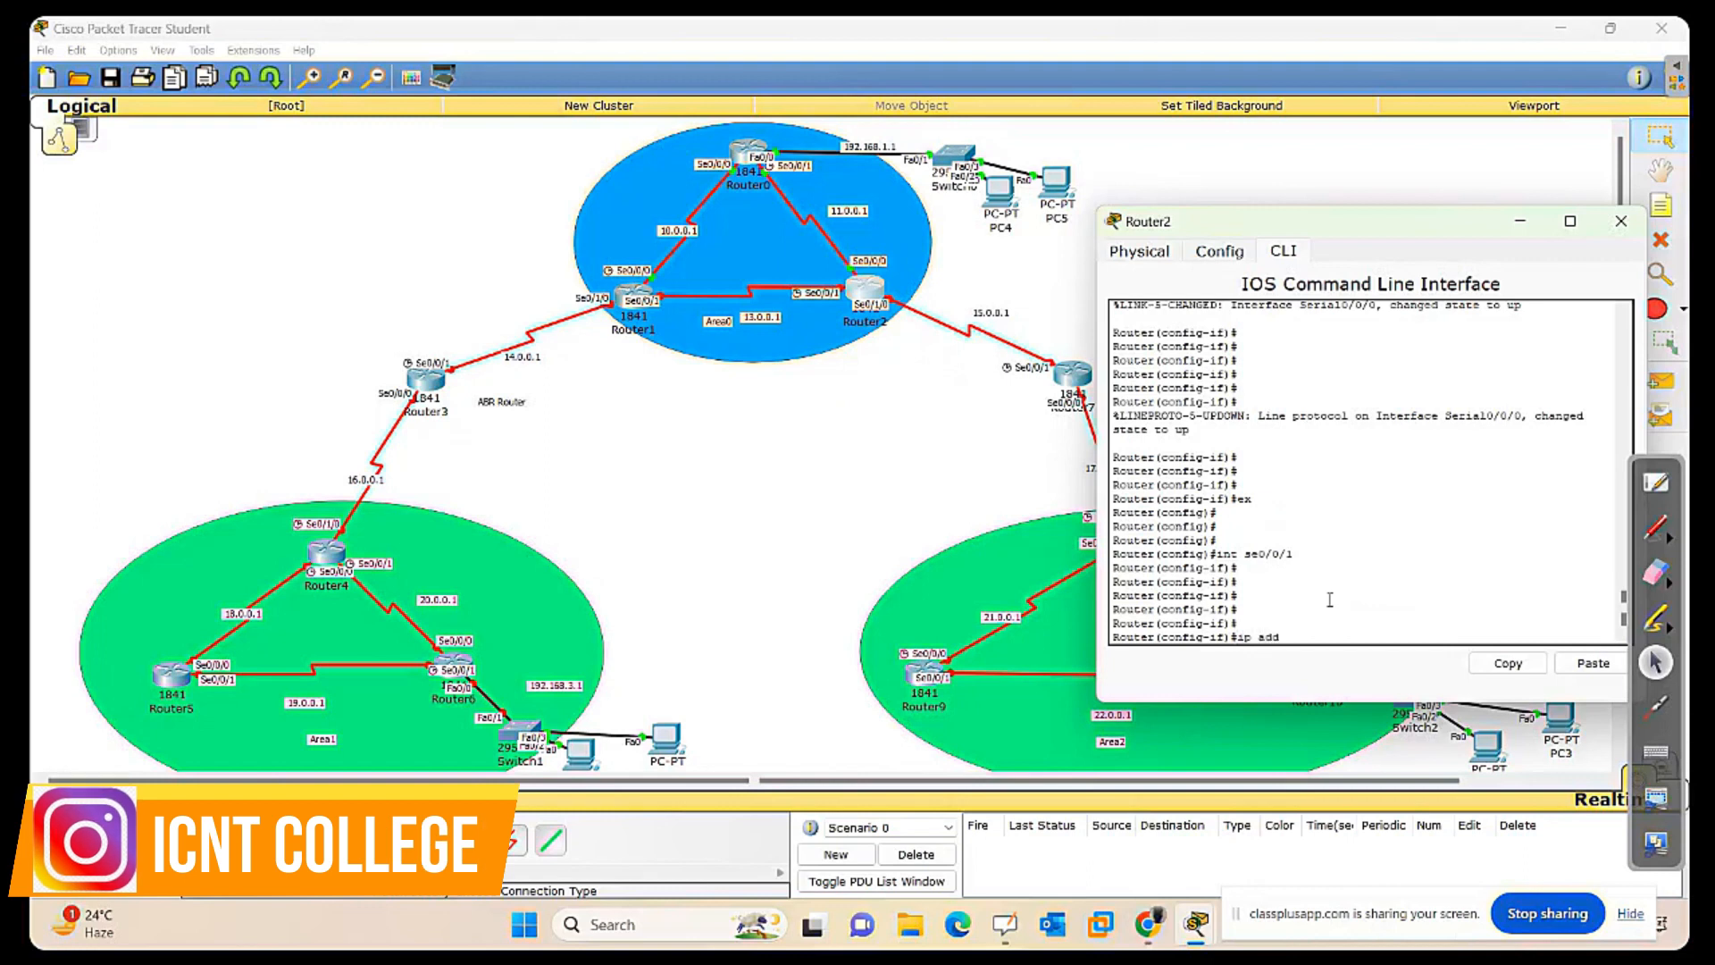
key("Tab")
type("1")
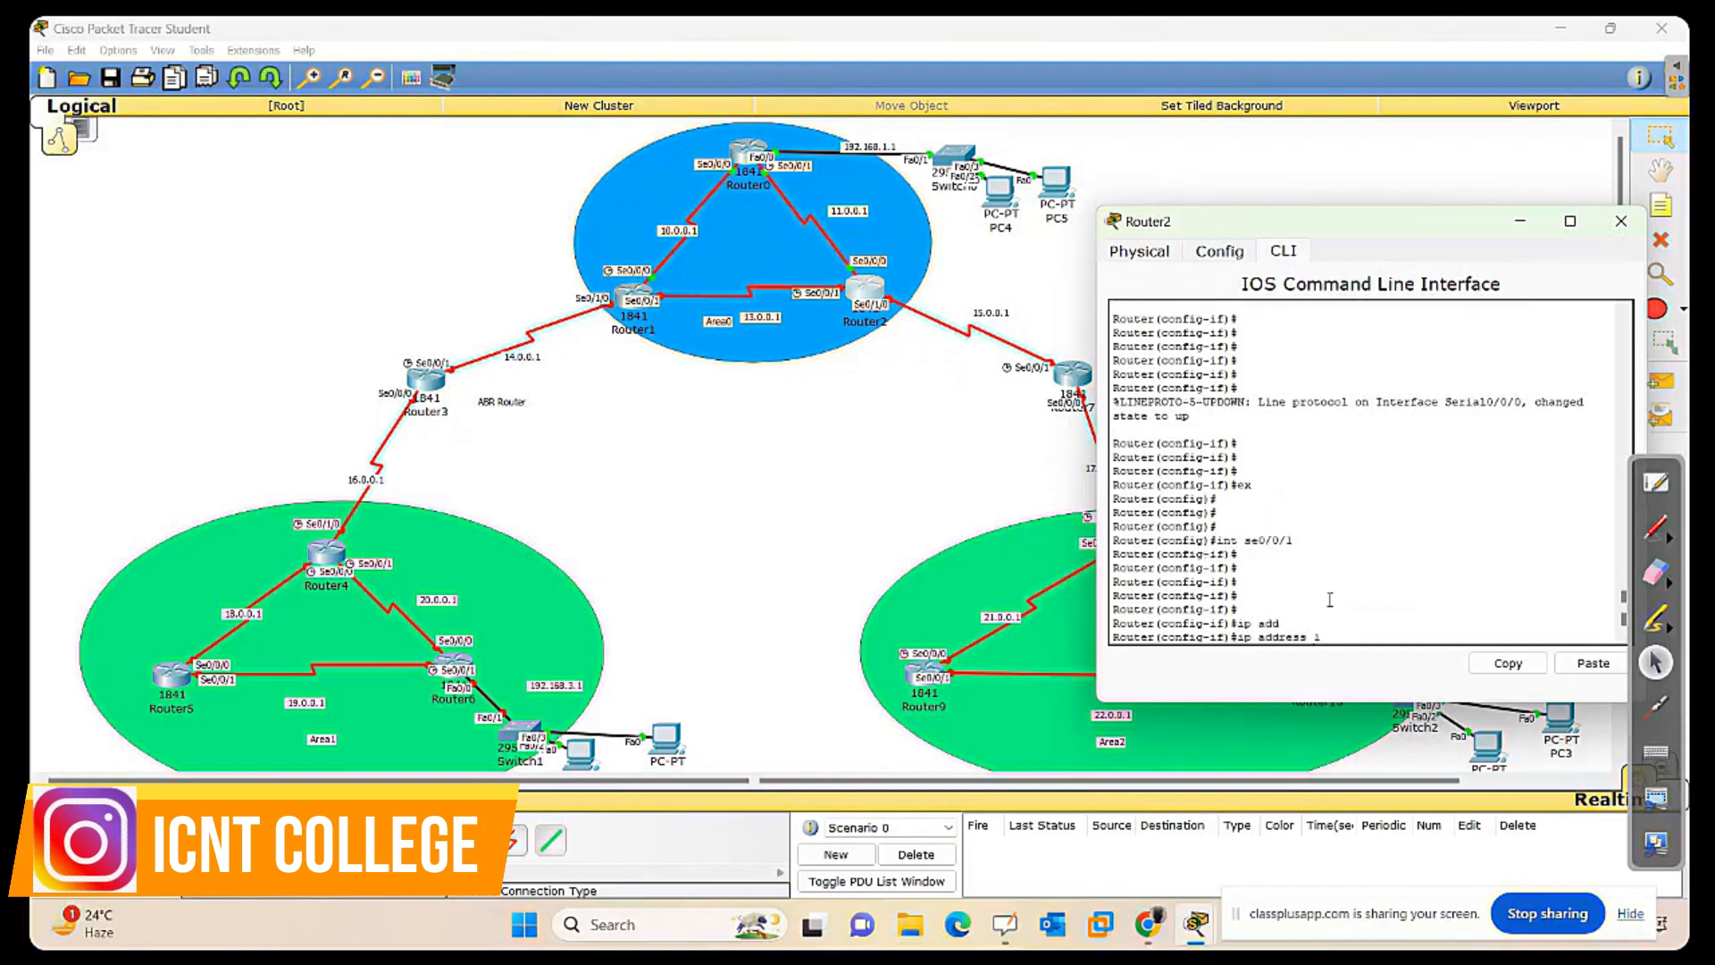
type("3.0.0.")
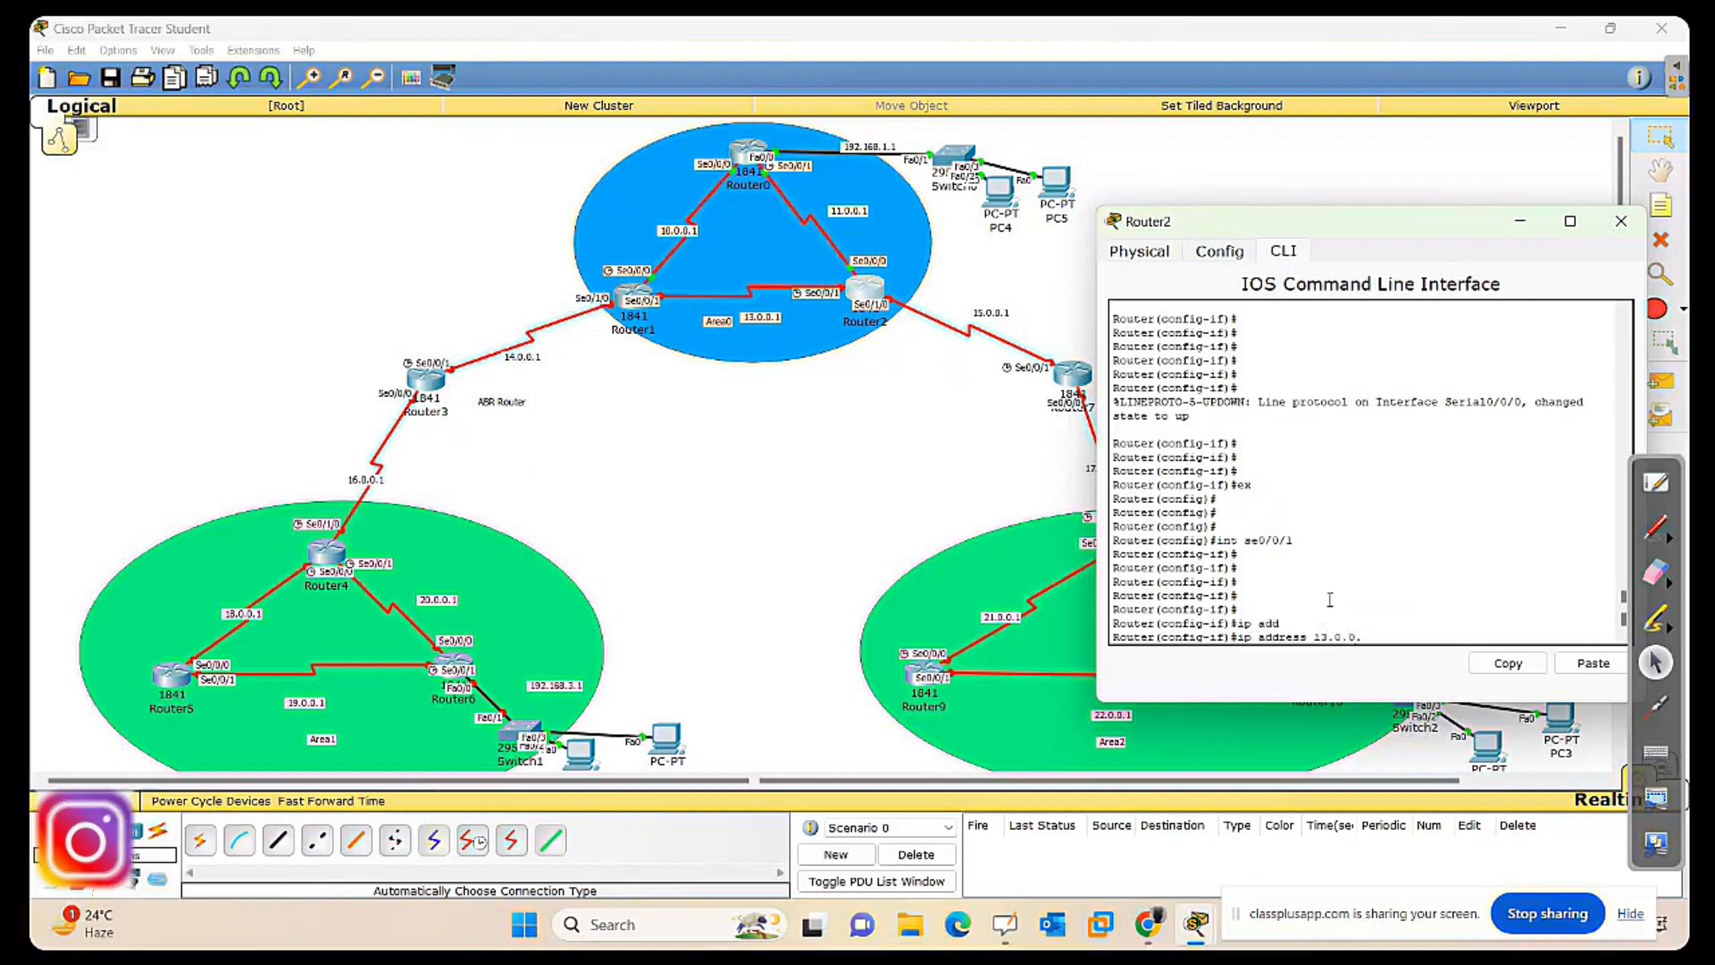
type("2 2")
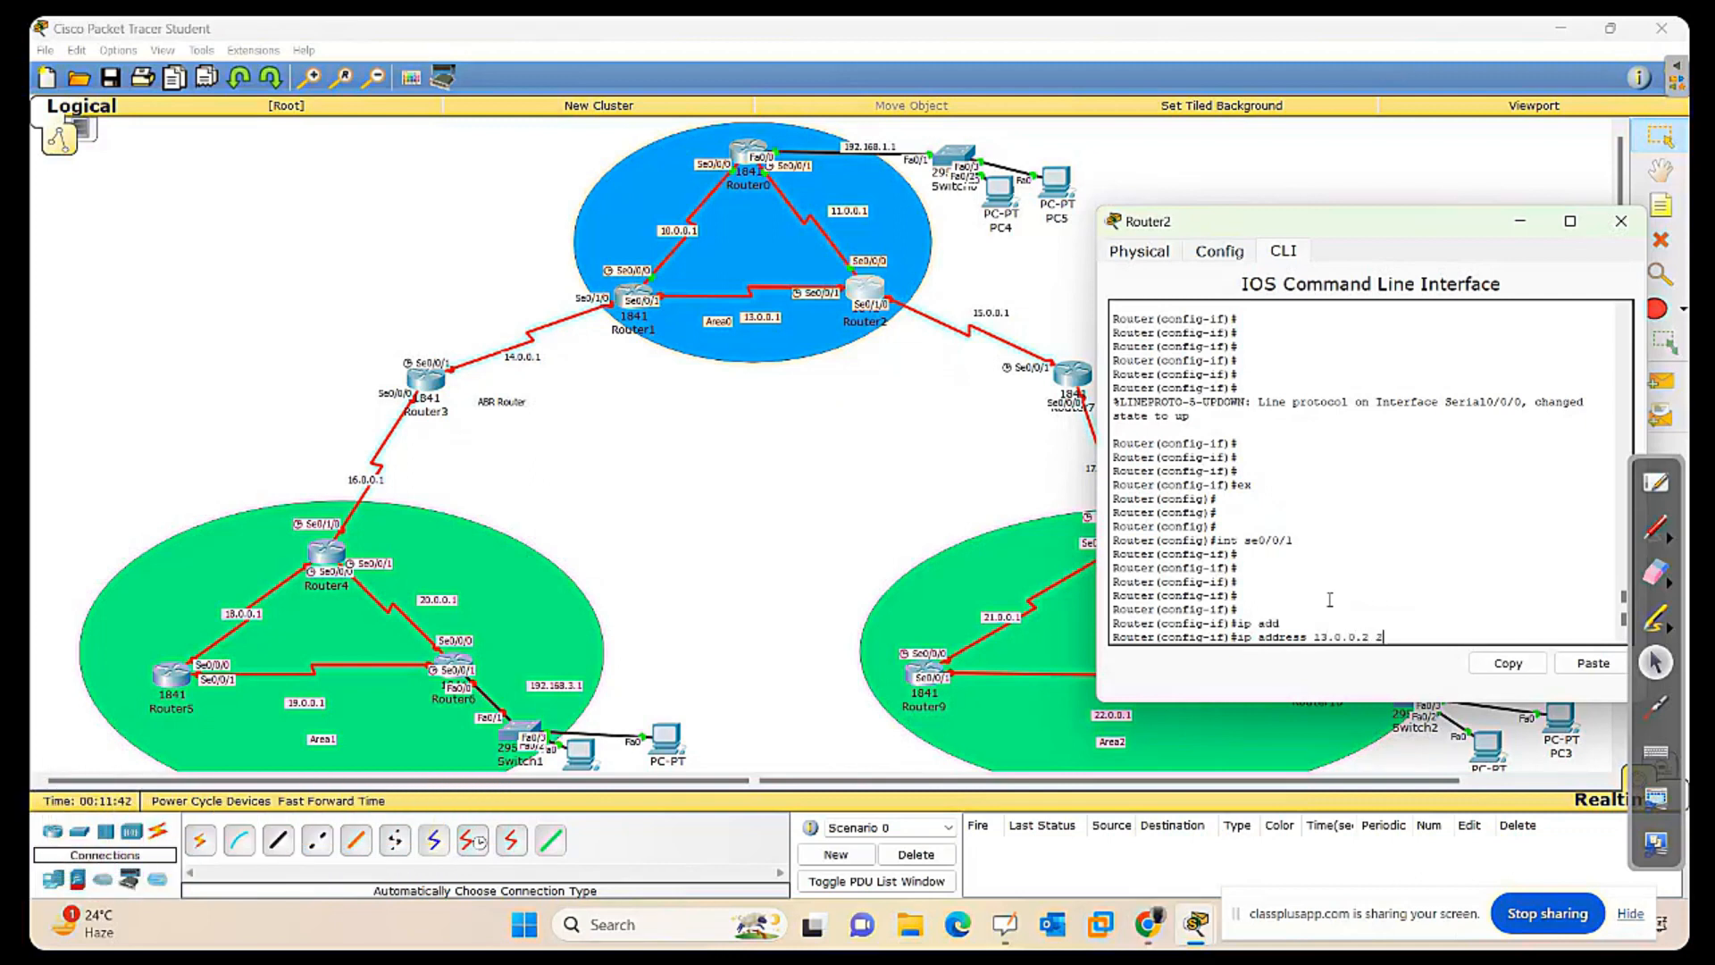
type("55.0.0.0")
key("Return")
Enable Router2's Serial0/0/1 interface with no sh.
type("no s")
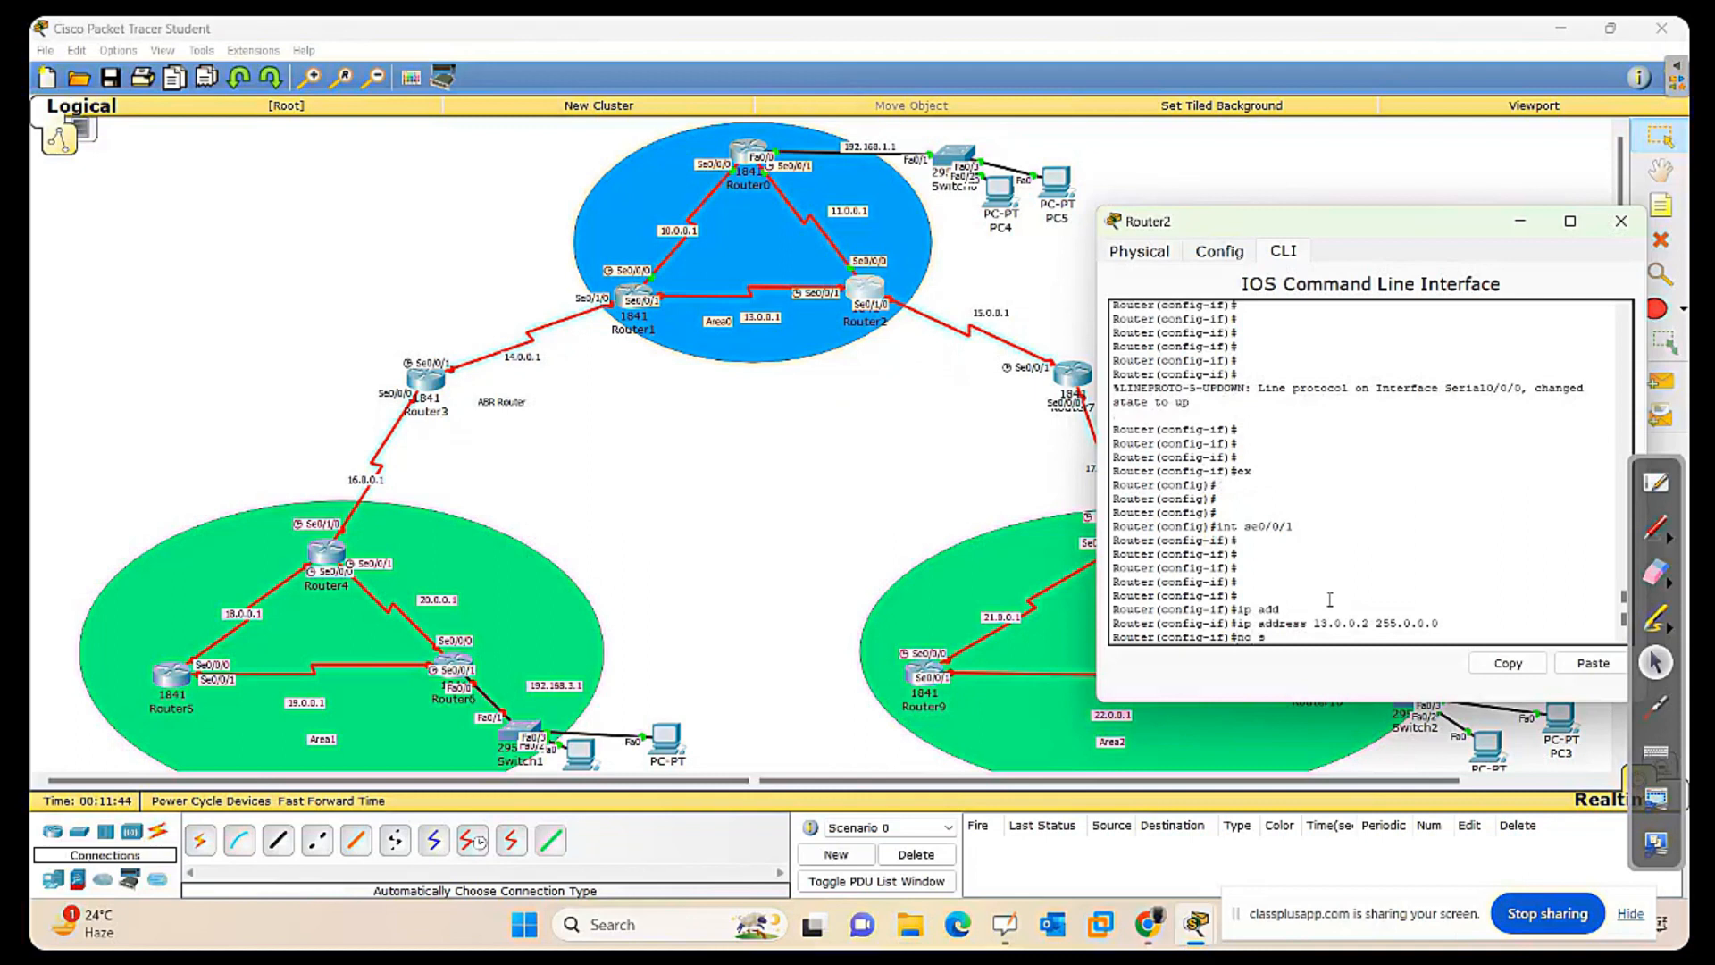
type("h")
key("Return")
key("Return")
key("Return")
key("Return")
key("Return")
key("Return")
key("Return")
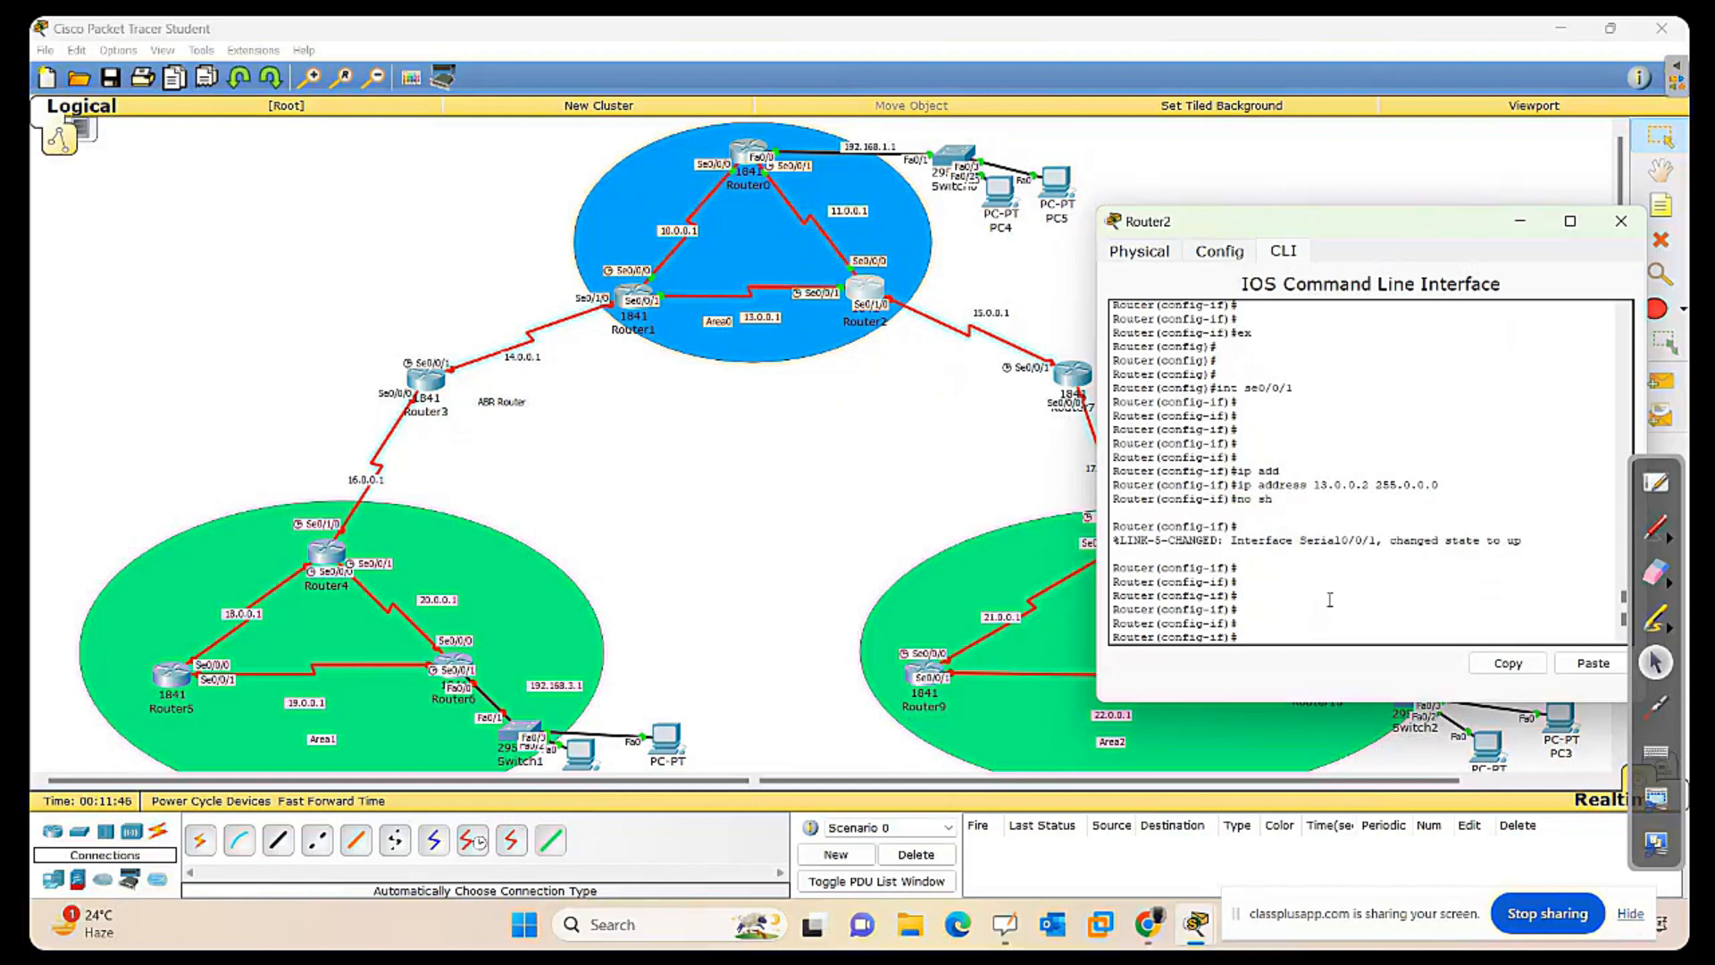
Leave Router2's Serial0/0/1 configuration with ex to return to global configuration mode.
type("ex")
key("Return")
key("Return")
key("Return")
key("Return")
key("Return")
key("Return")
key("Return")
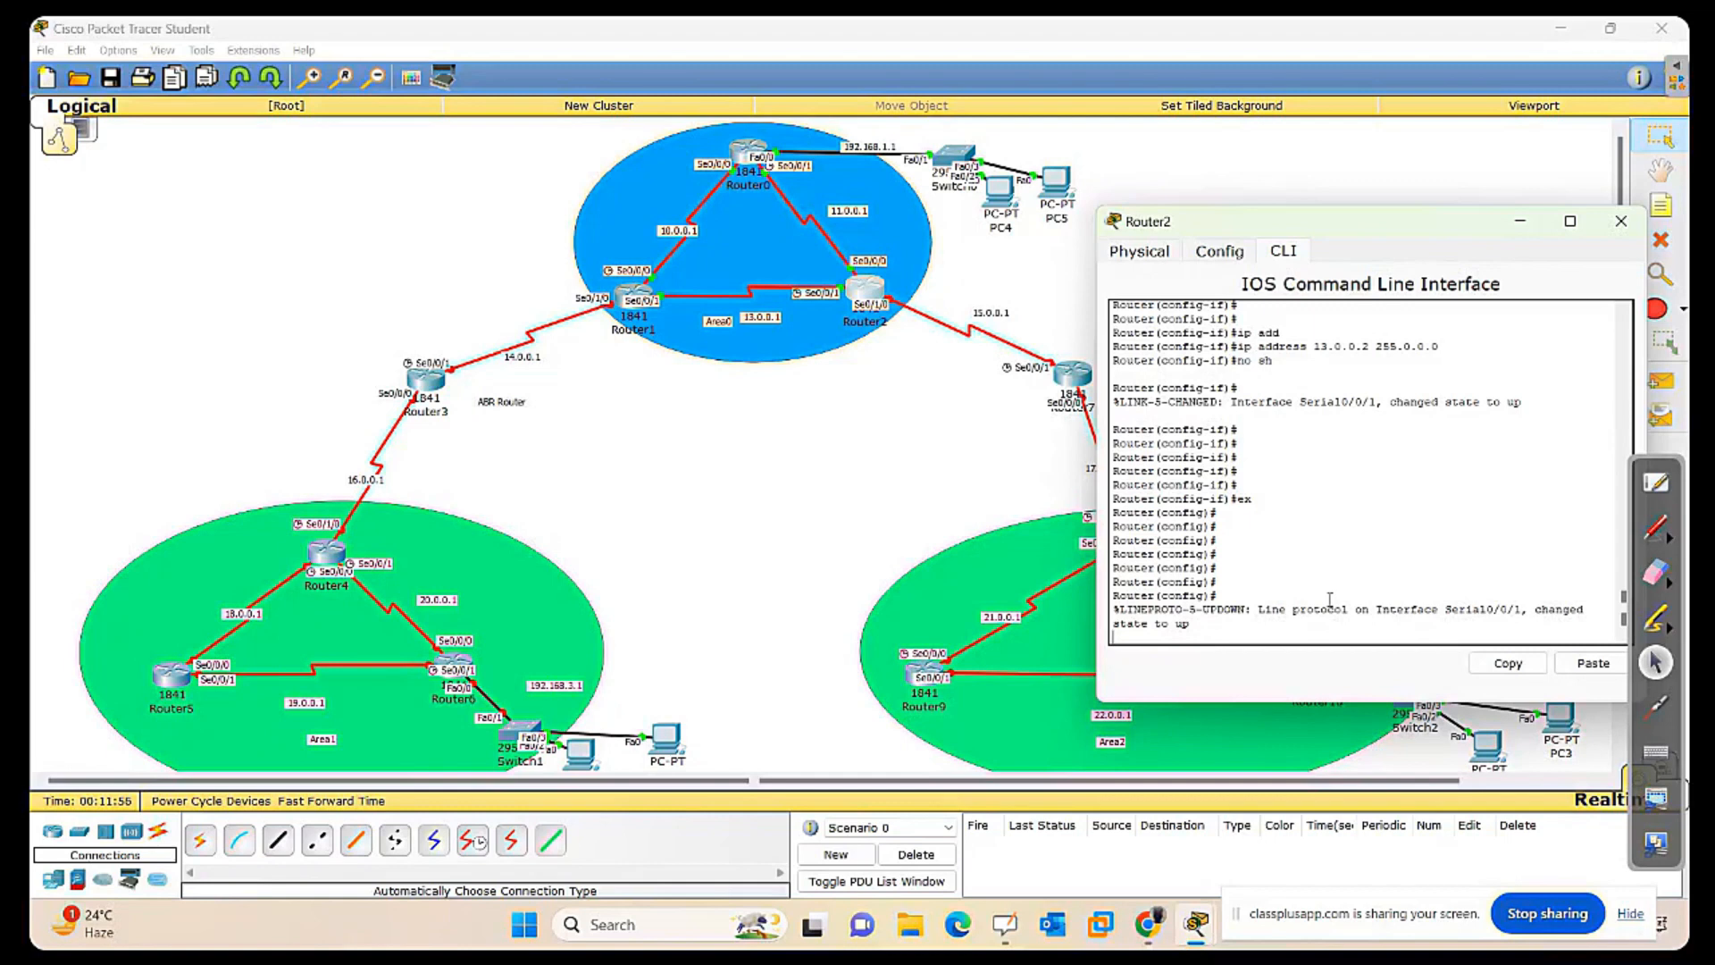
key("Return")
key("Return")
key("Return")
key("Return")
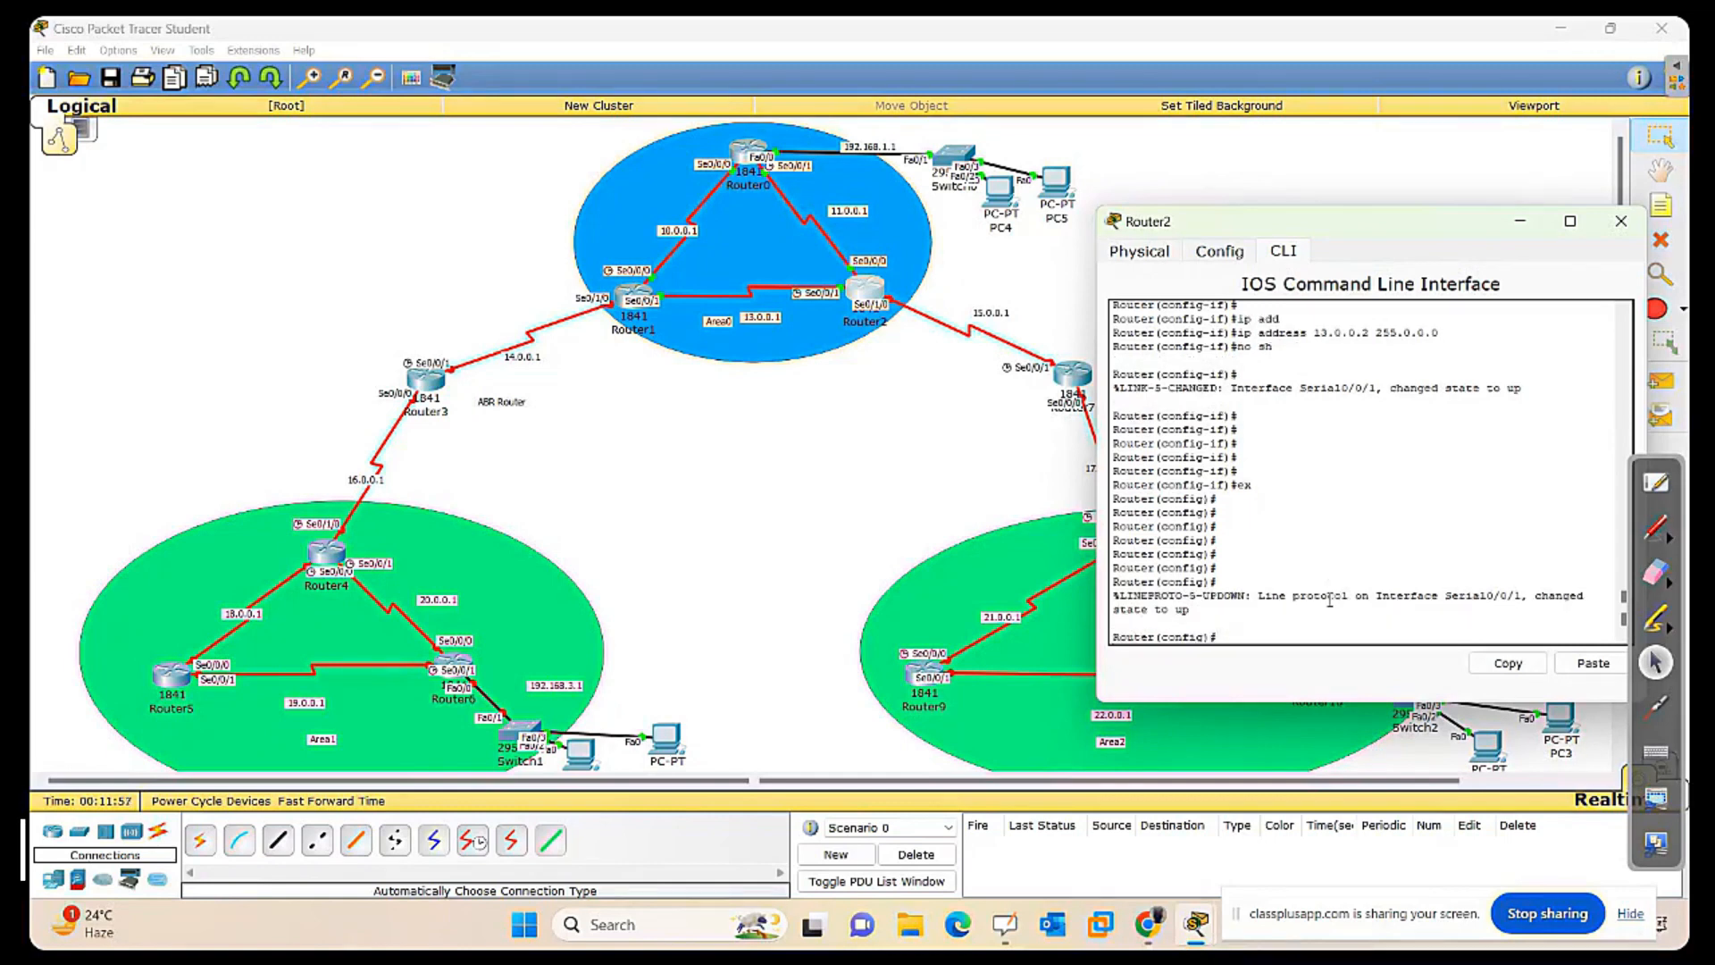
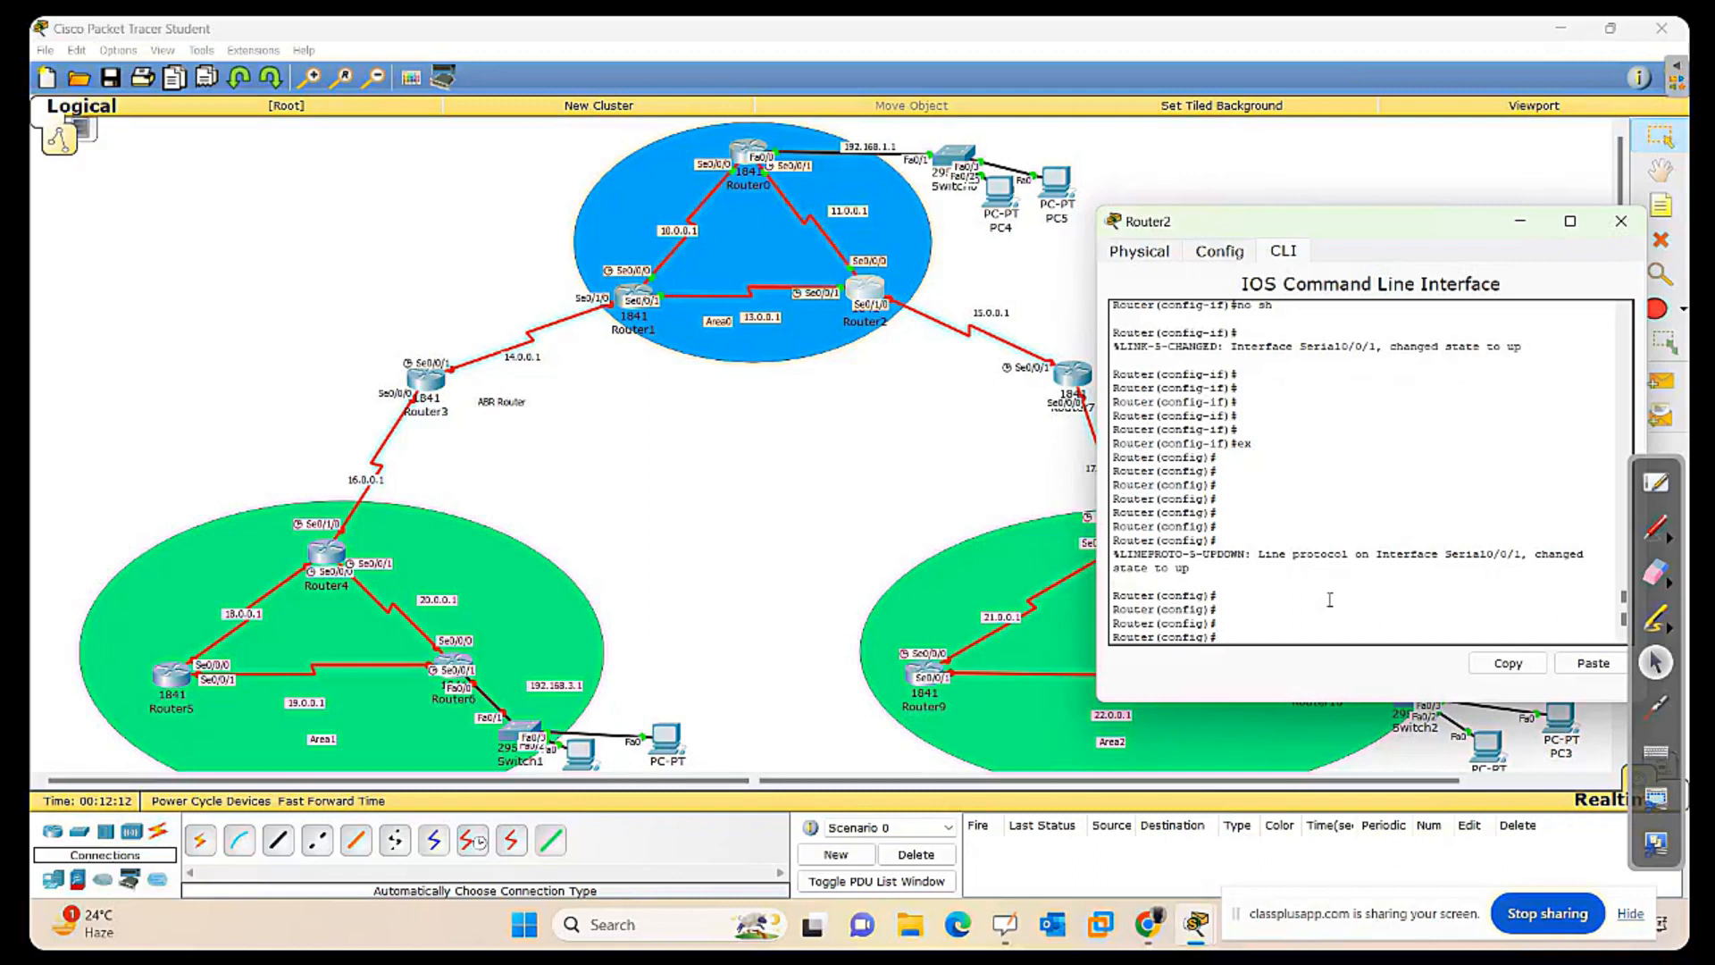
Enter Router2's Serial0/1/0 interface with int s0/1/0 and assign it IP address 15.0.0.1 with mask 255.0.0.0.
type("int s0/1/0")
key("Return")
key("Return")
key("Return")
key("Return")
key("Return")
key("Return")
type("ip add")
key("Tab")
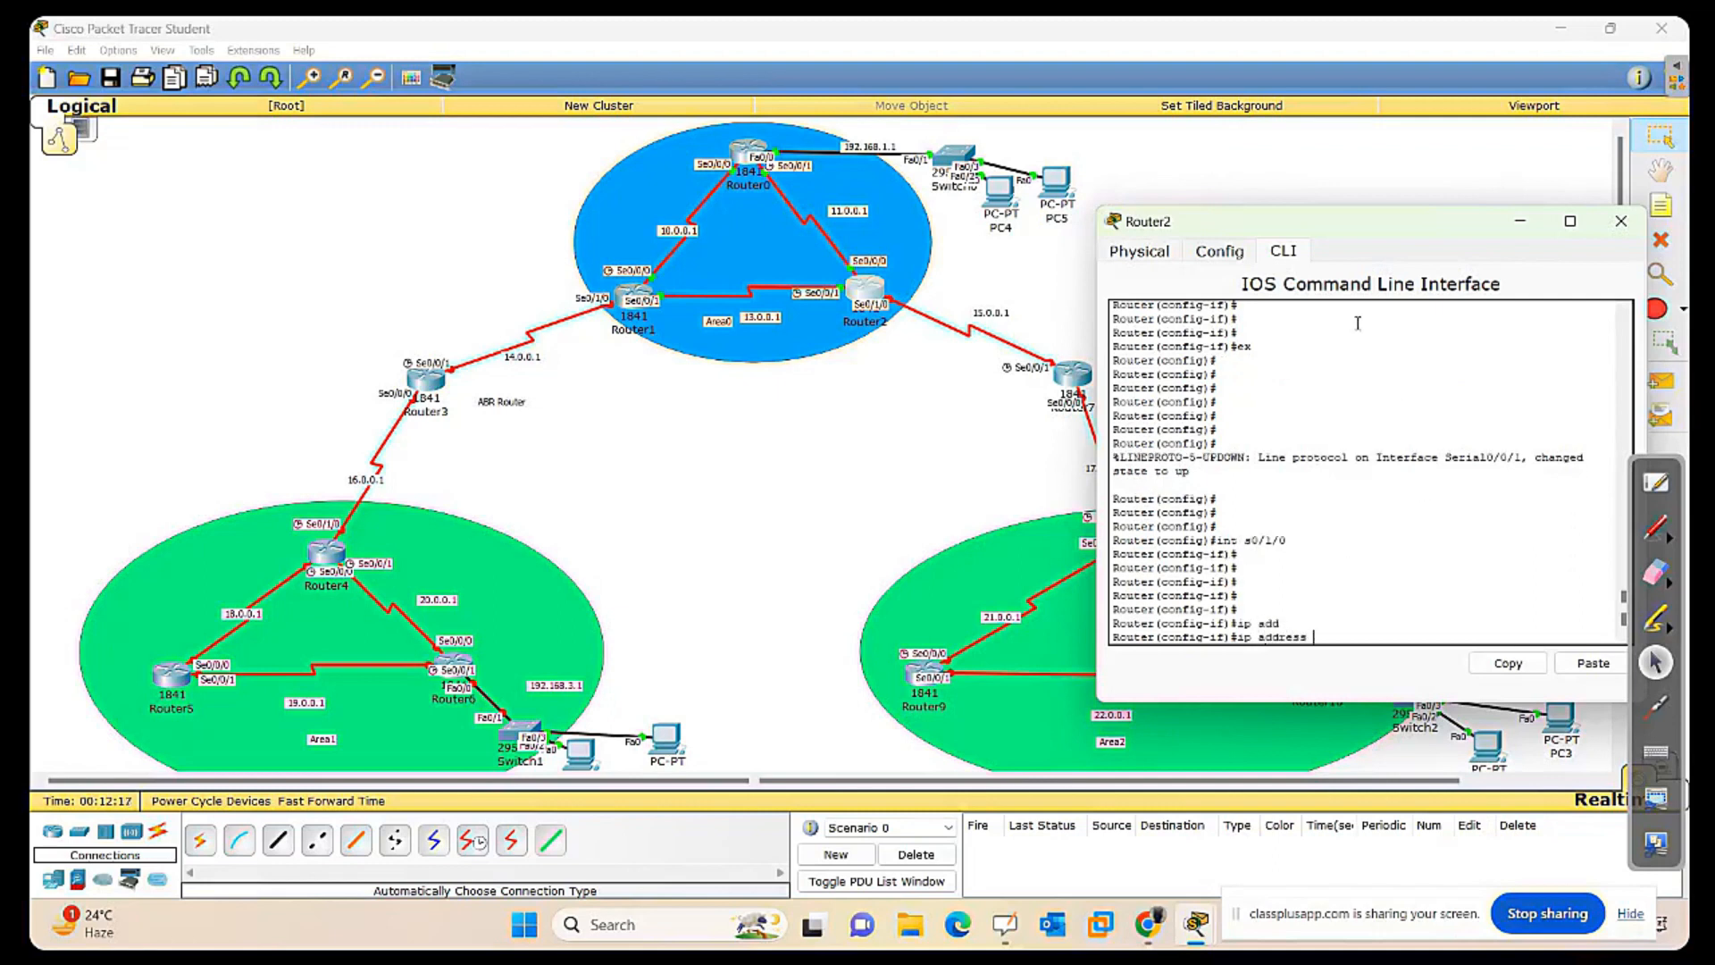
left_click_drag(1400, 223, 1416, 299)
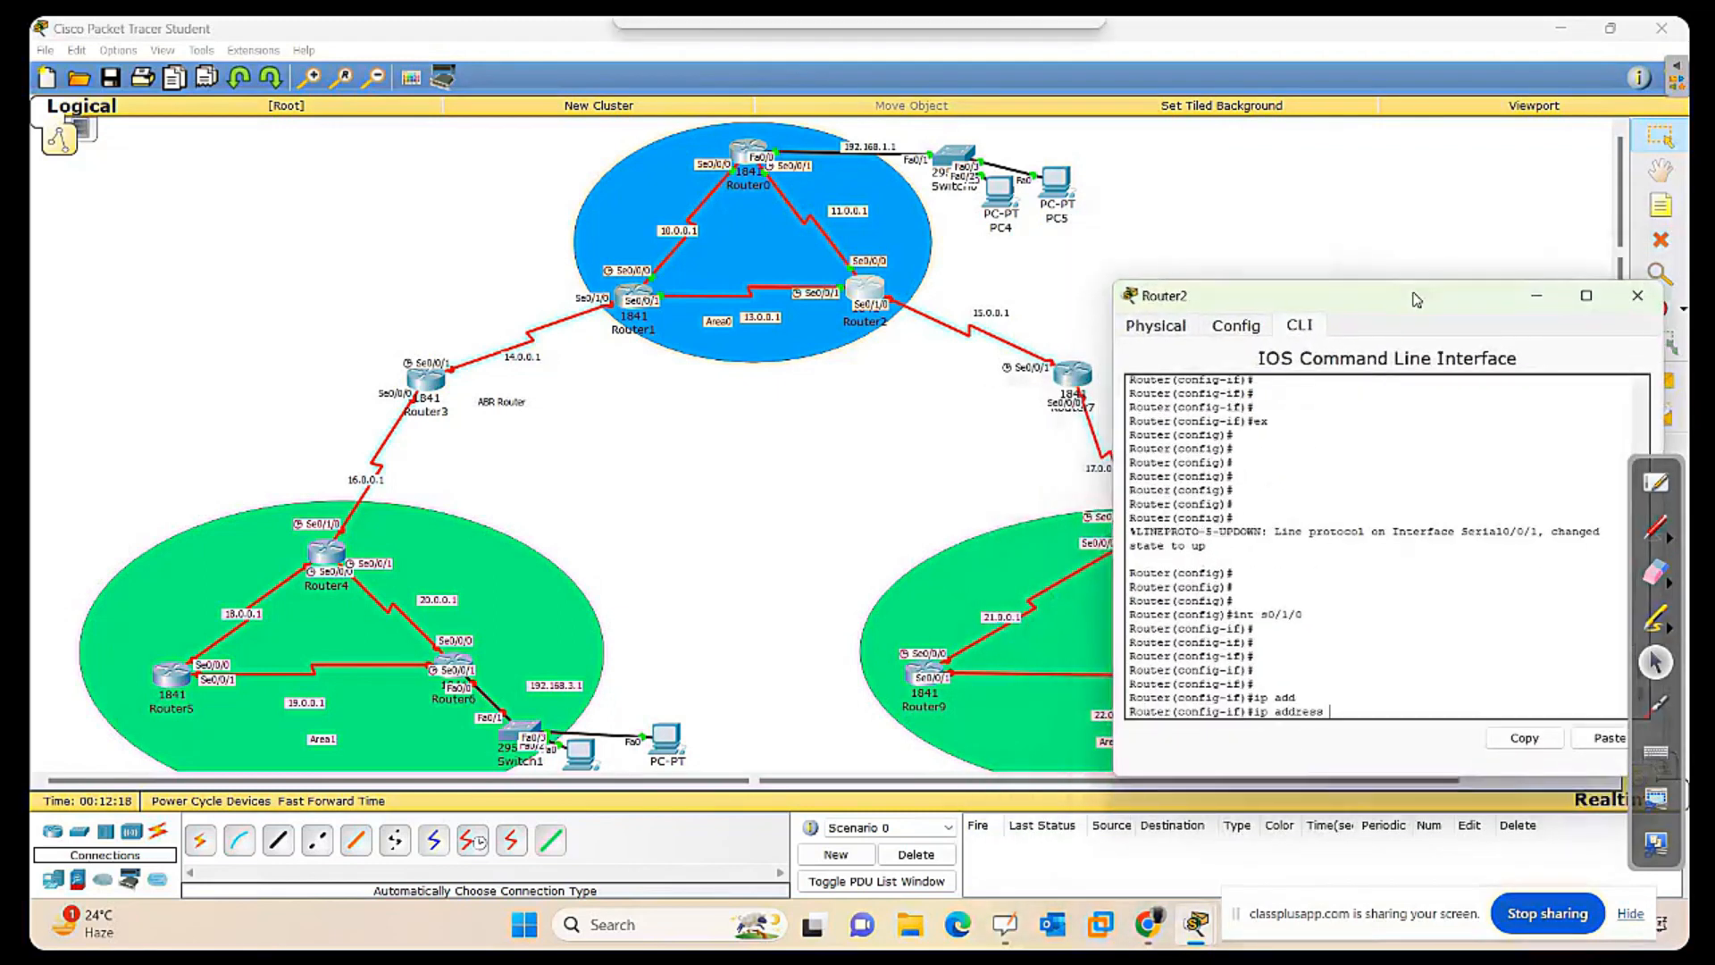
type("15.0")
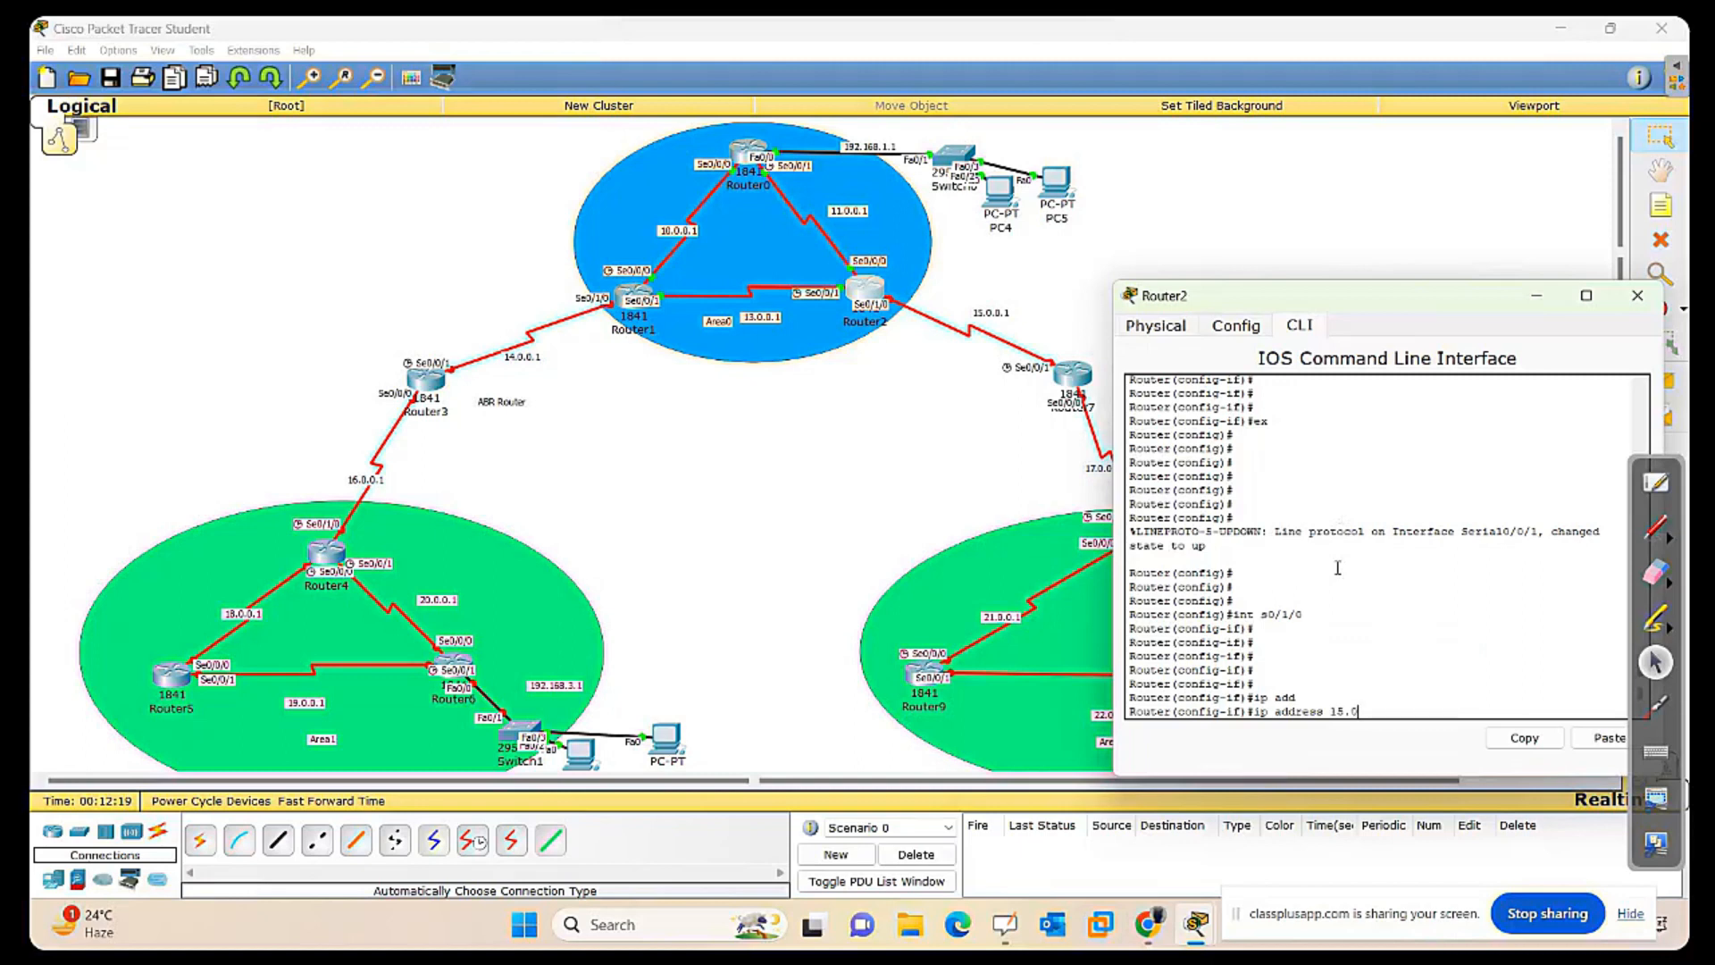
type(".0.1 255.0.0.0")
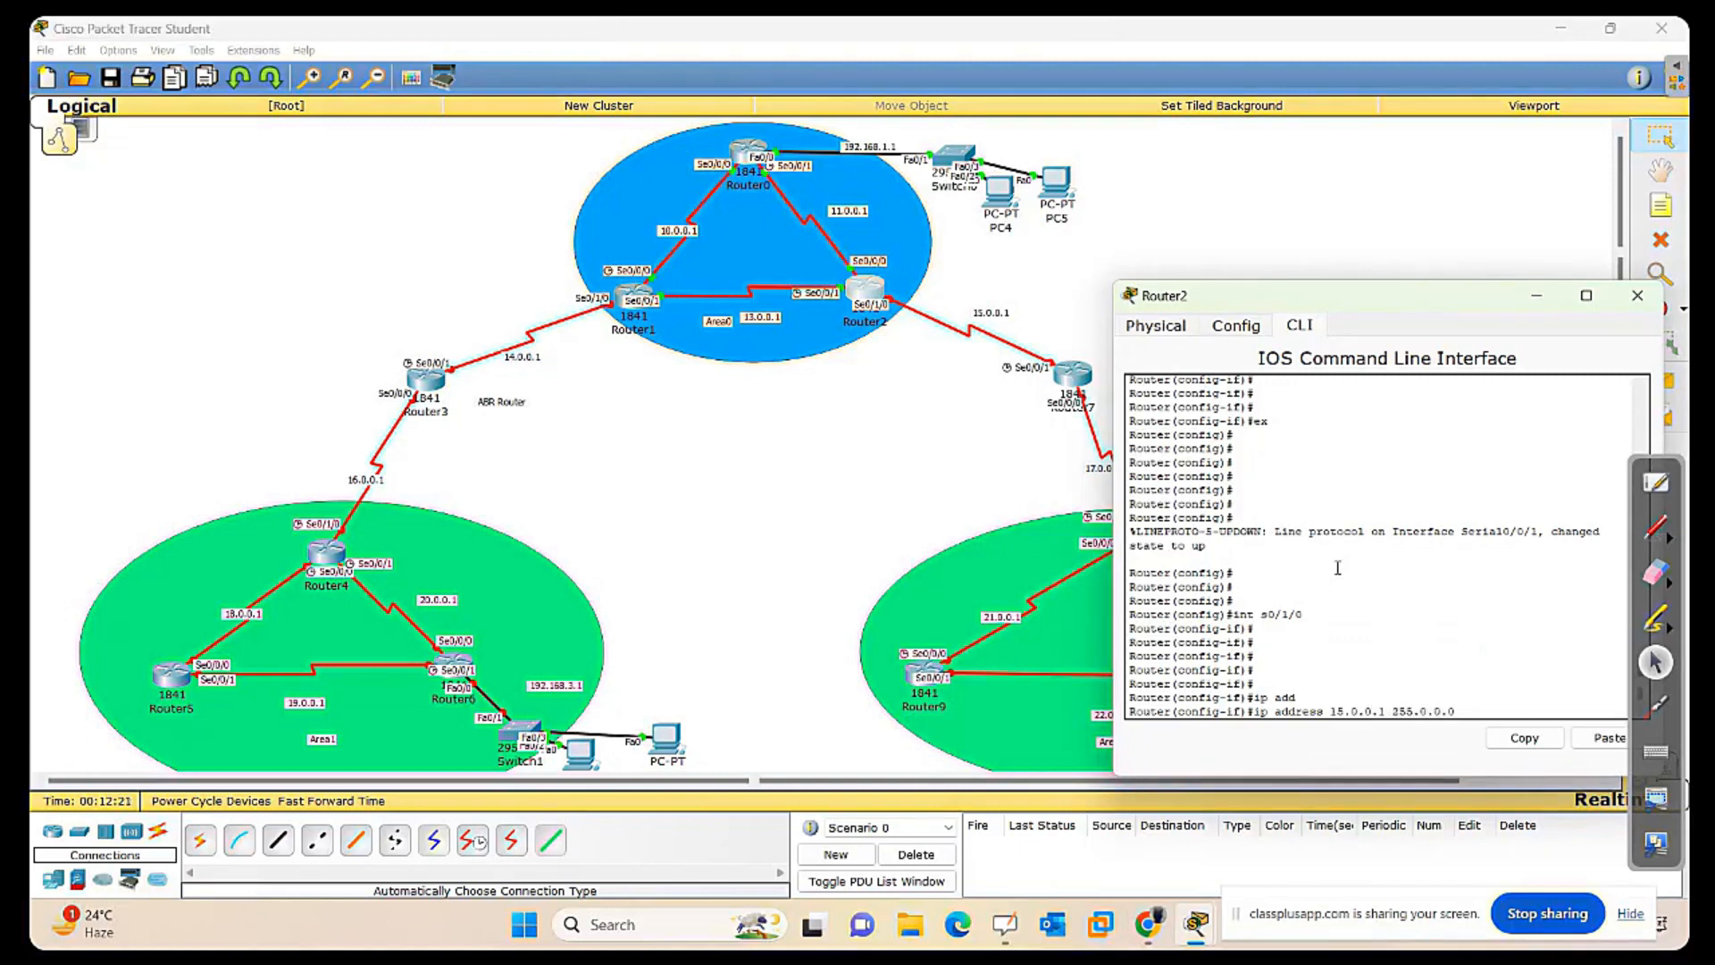
key("Return")
Enable Router2's Serial0/1/0 interface with no sh and close the Router2 window.
type("no sh")
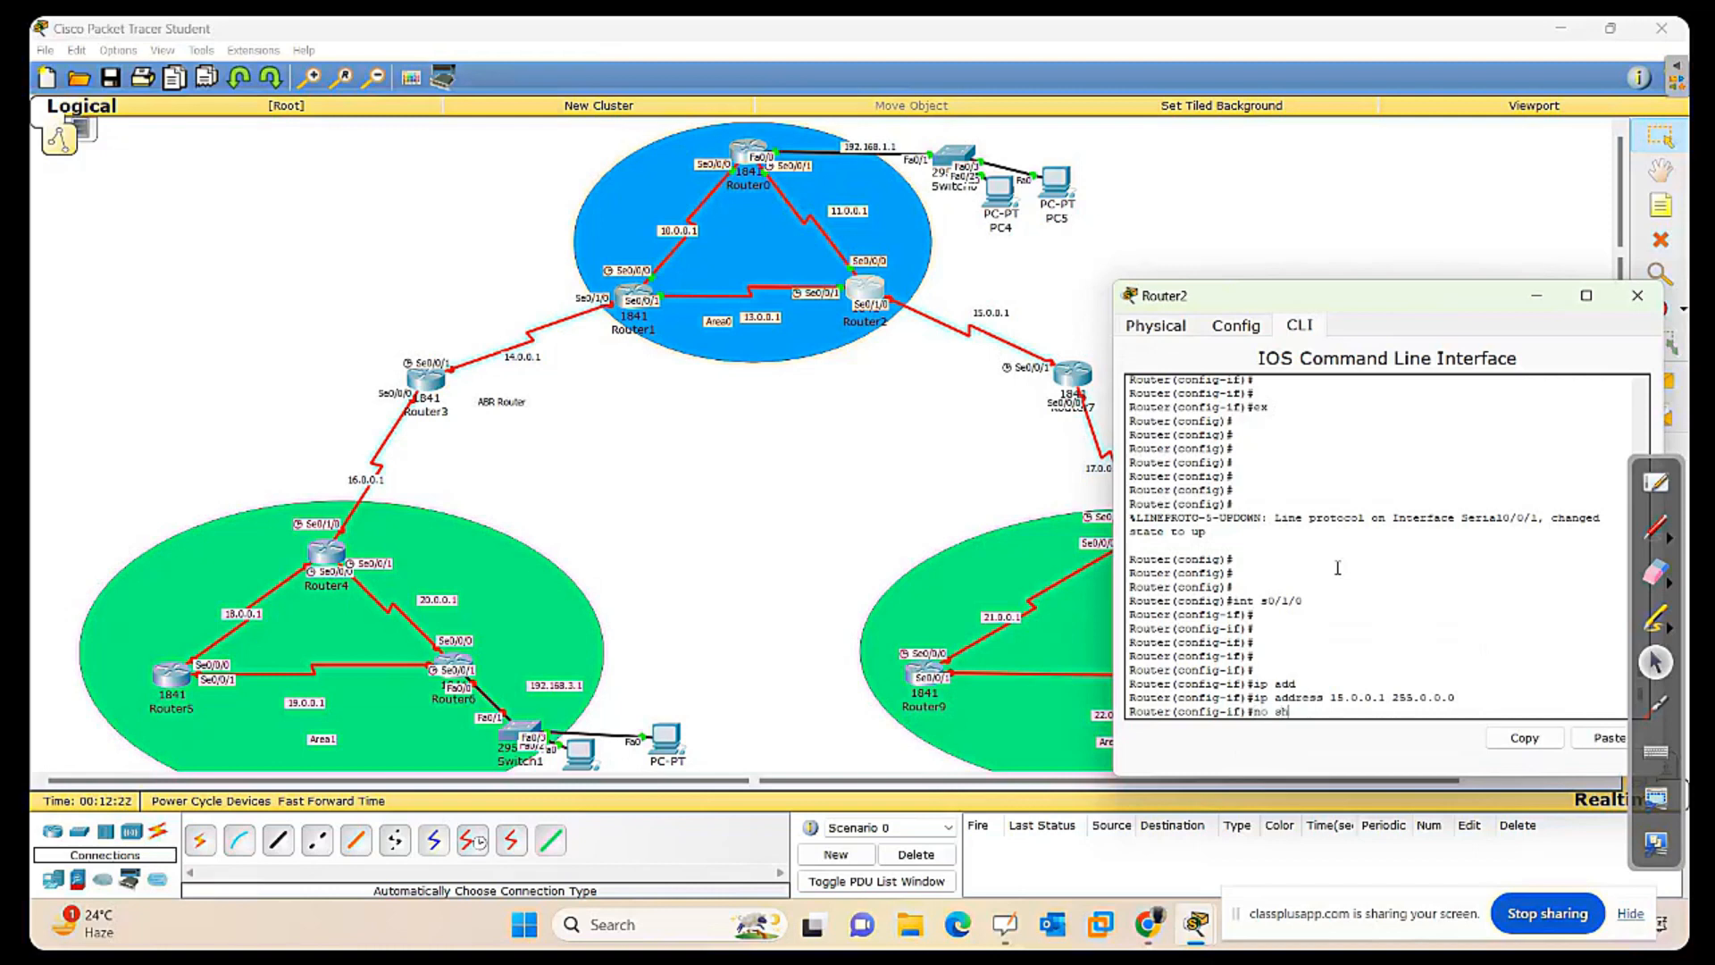
key("Return")
key("Return")
key("Return")
key("Return")
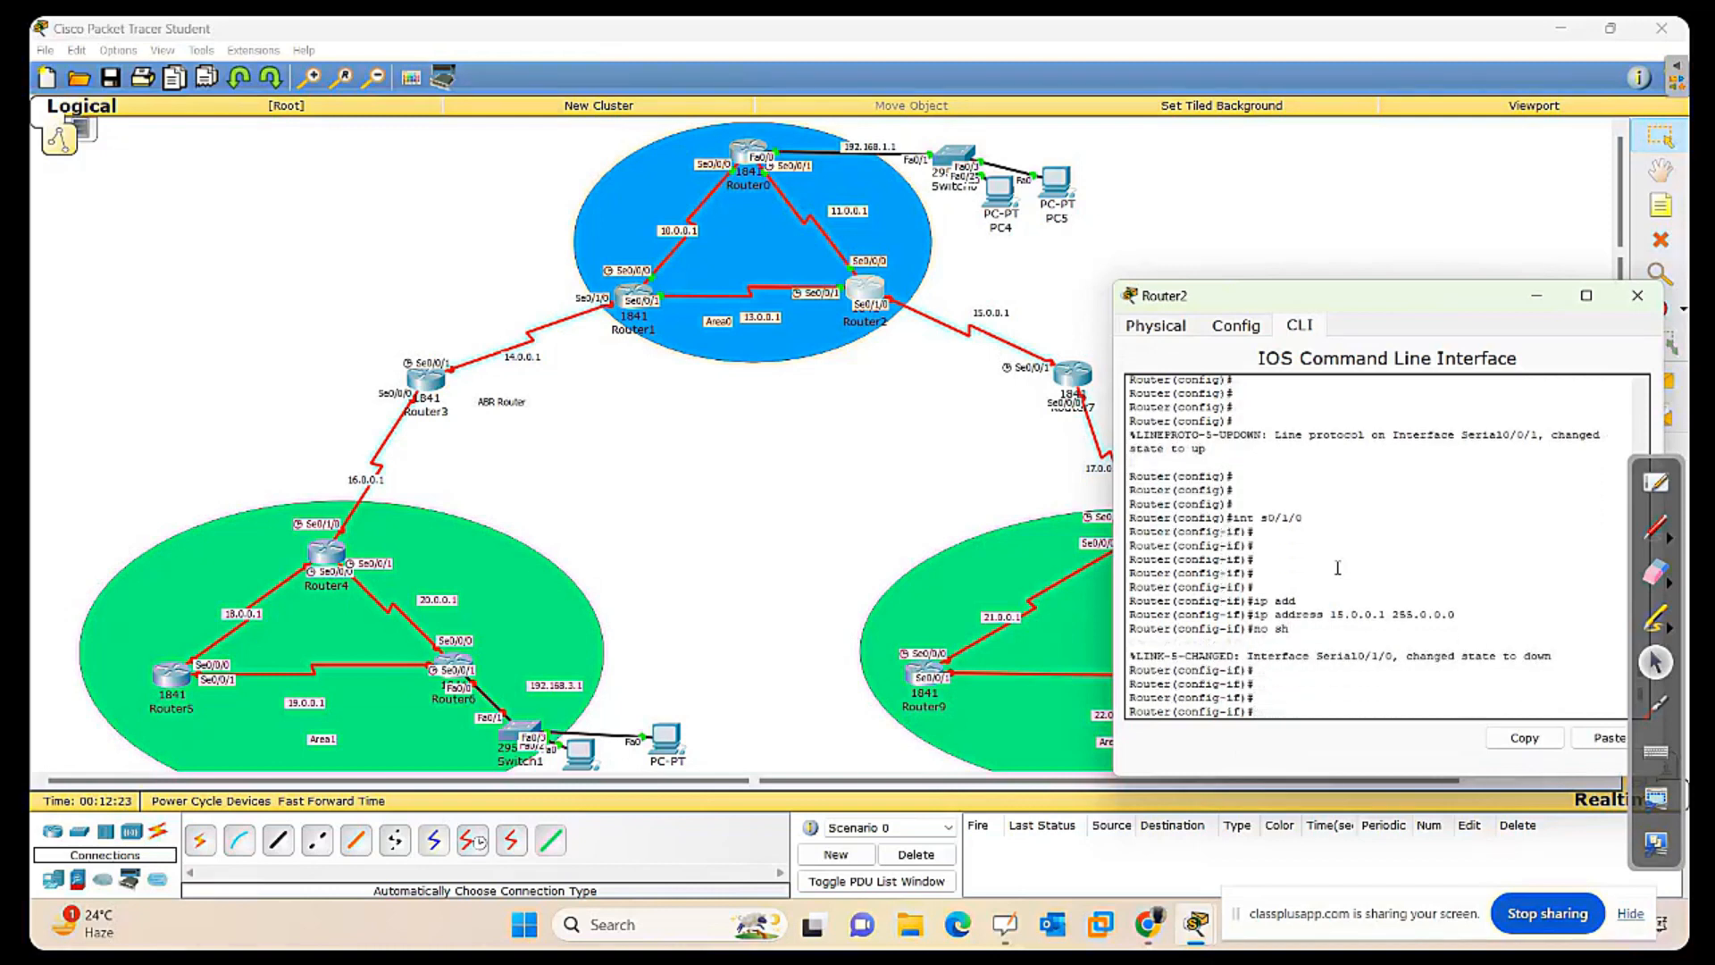
left_click(1638, 296)
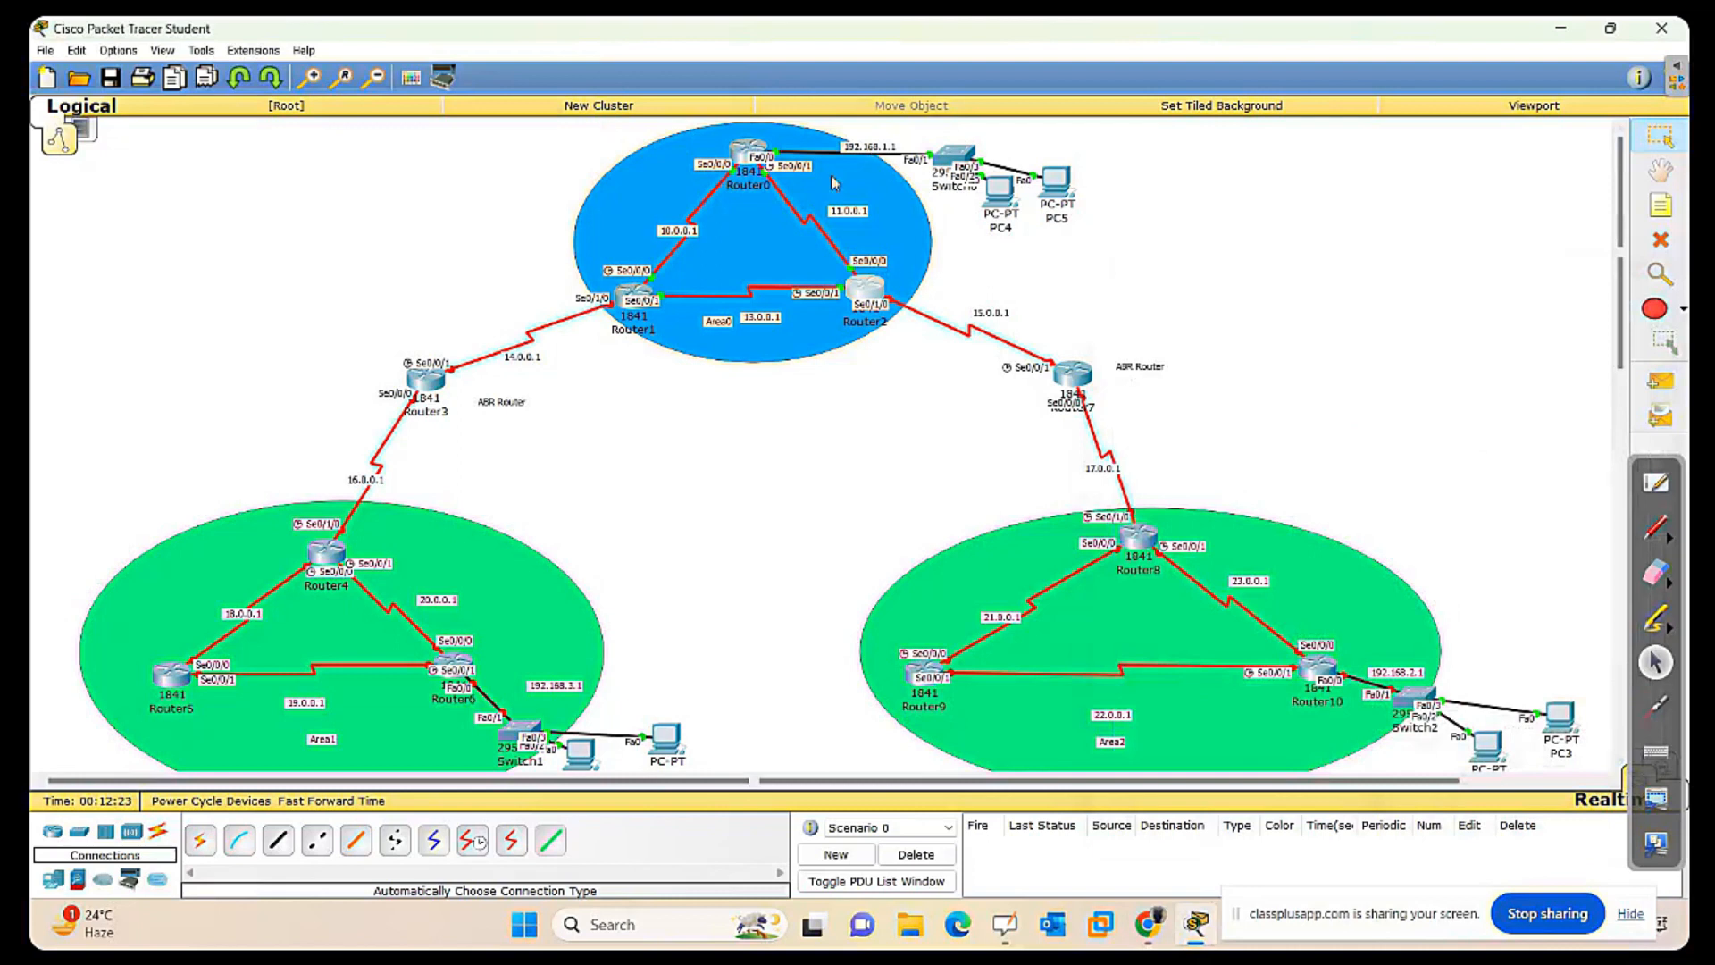
Move PC4 and PC5 farther out from Switch0 and space them apart from each other.
left_click_drag(994, 196, 1199, 164)
left_click_drag(1077, 198, 1391, 226)
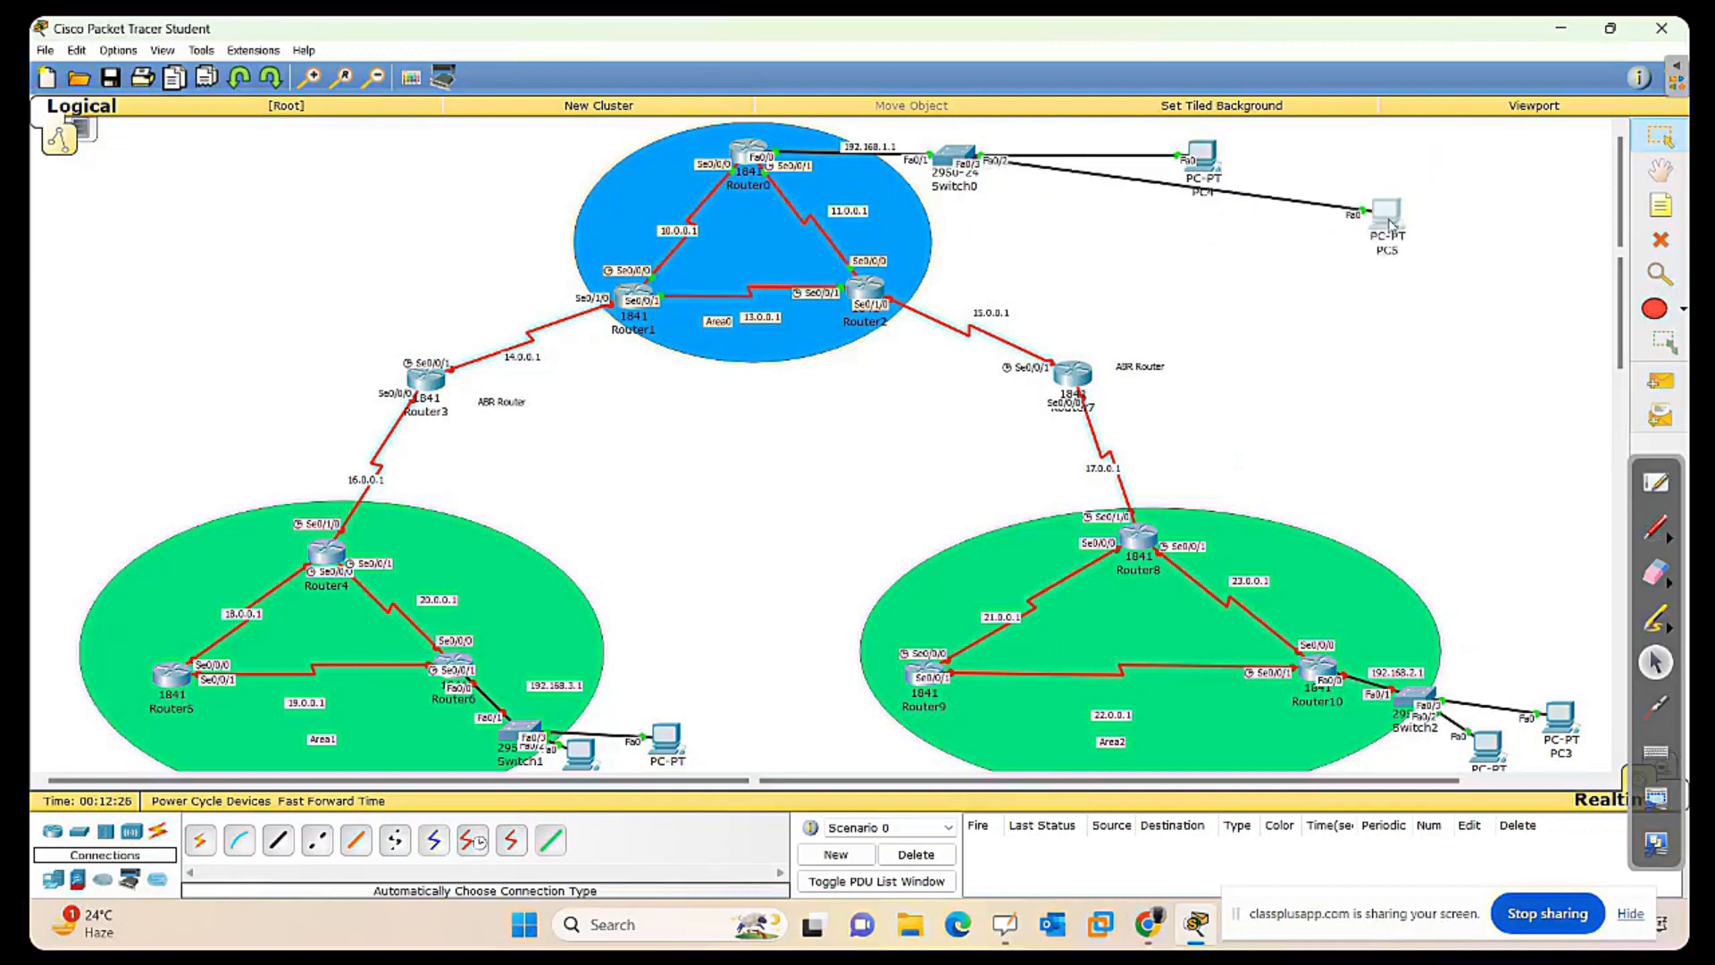
left_click_drag(1208, 165, 1215, 212)
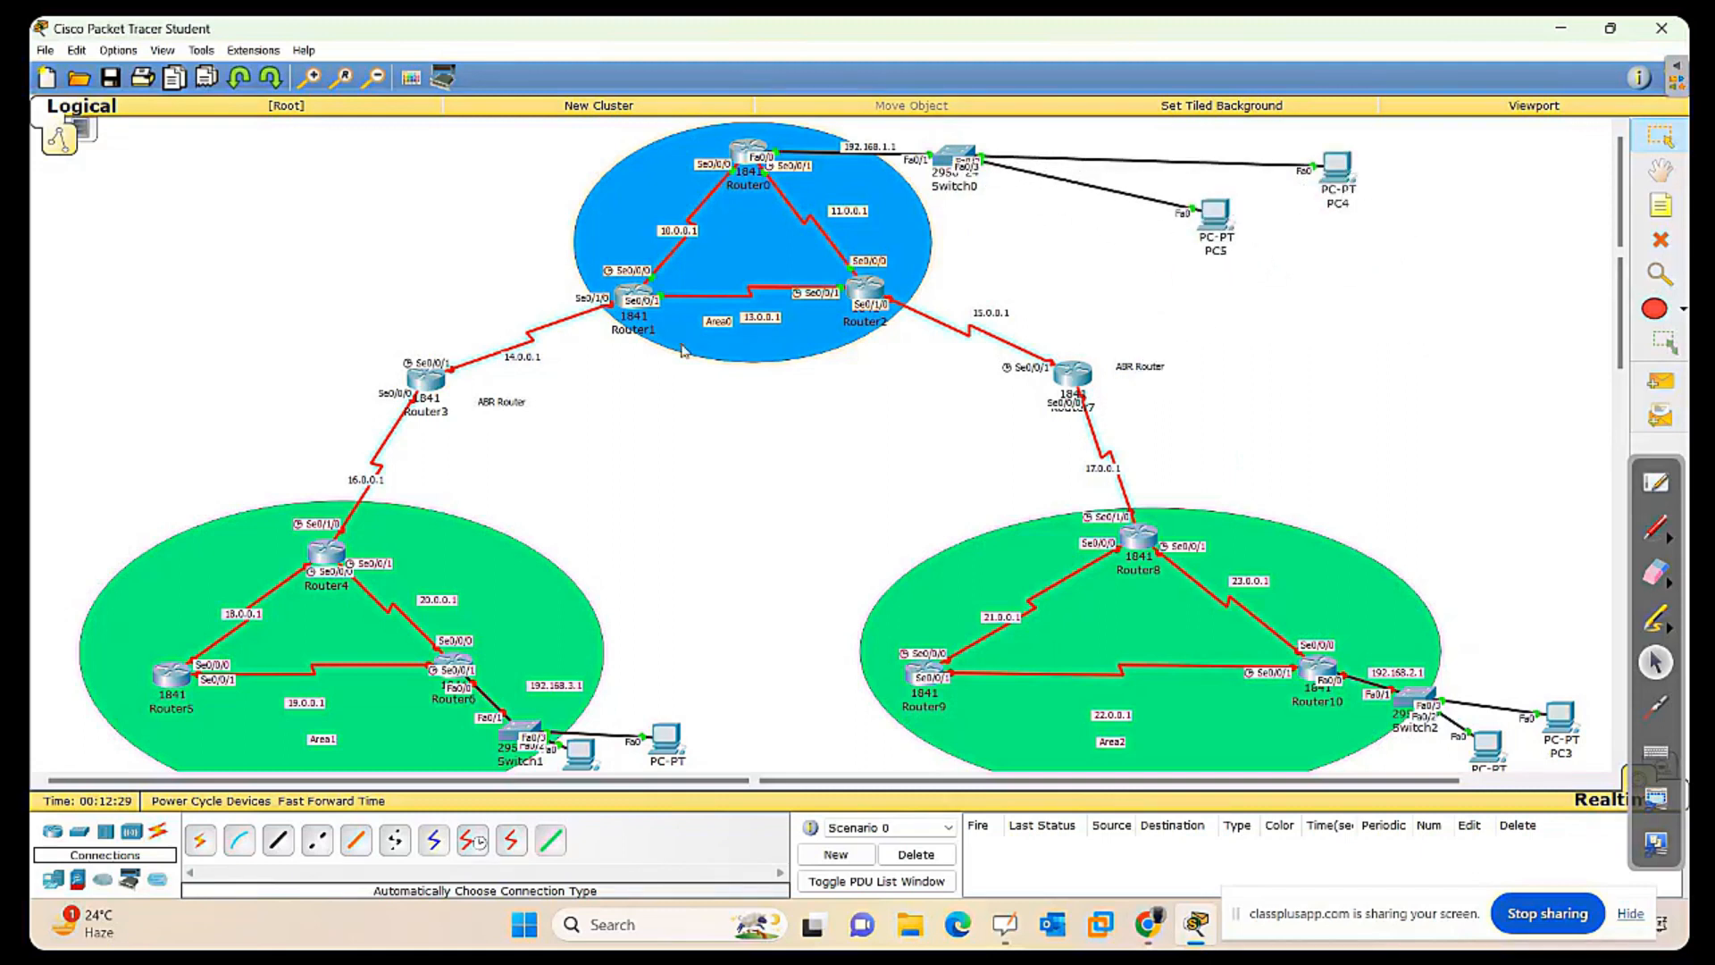
Open Router3's command line interface, decline the initial configuration dialog with no and bring up its prompt.
left_click(437, 390)
left_click_drag(829, 280, 1102, 293)
left_click(1063, 312)
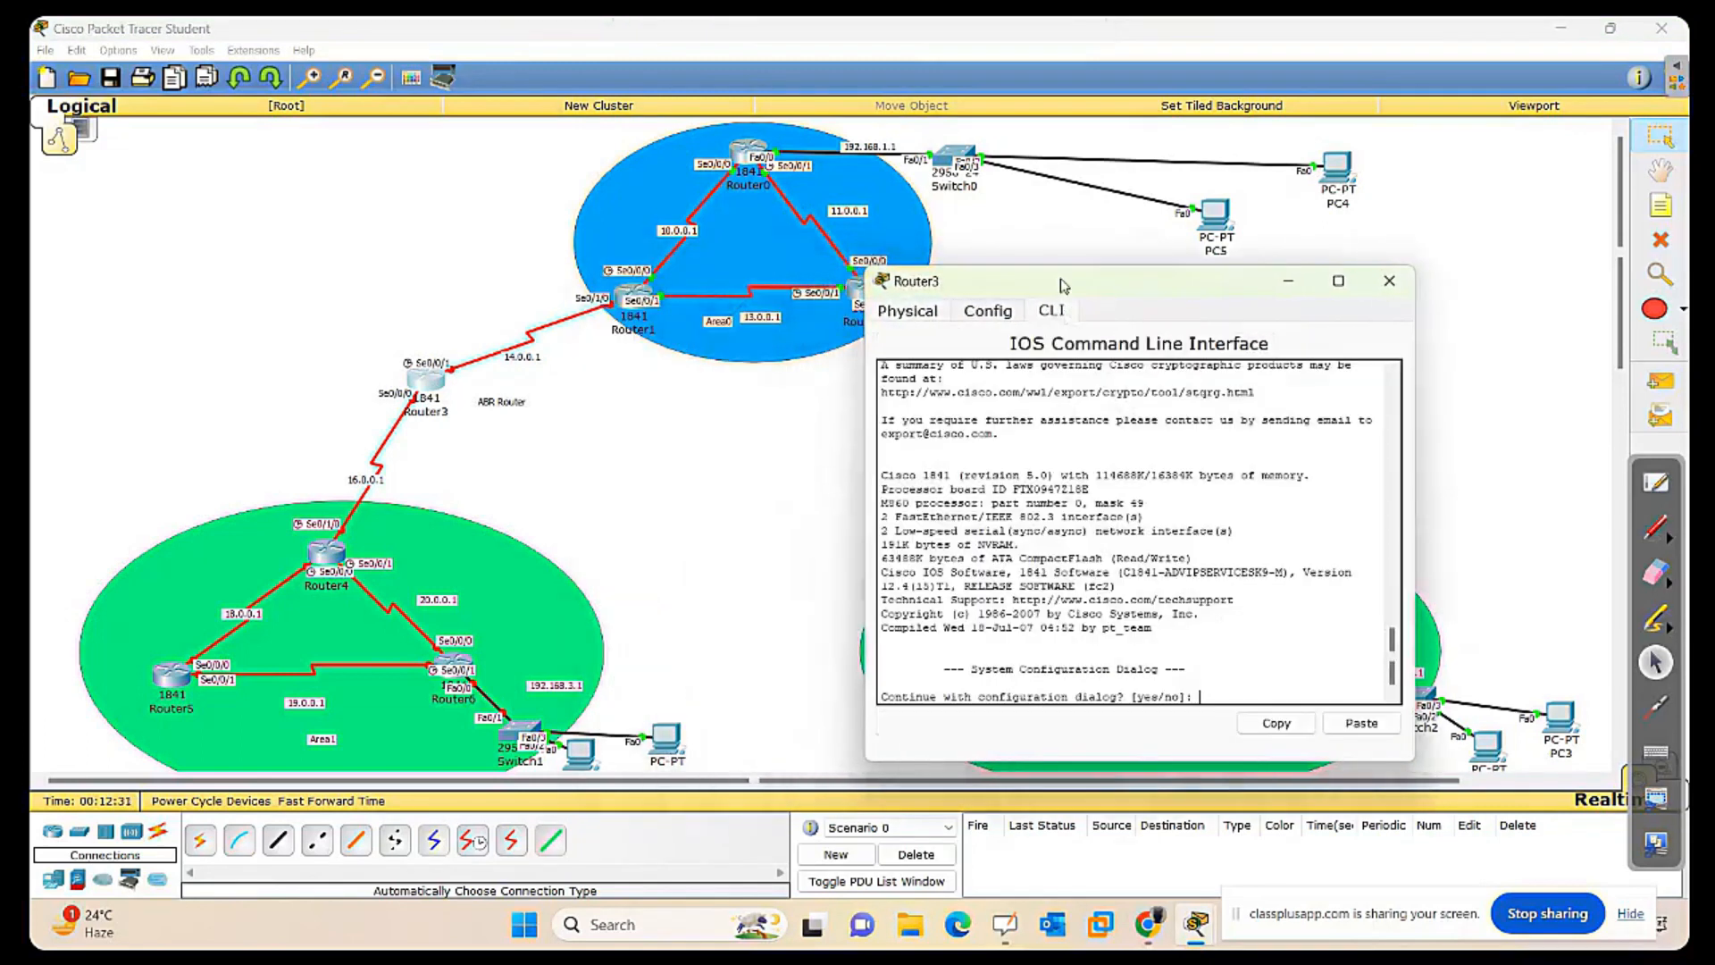
type("no")
key("Return")
key("Return")
key("Return")
key("Return")
key("Return")
key("Return")
key("Return")
Enter privileged mode with en and global configuration mode with conf t on Router3.
type("en")
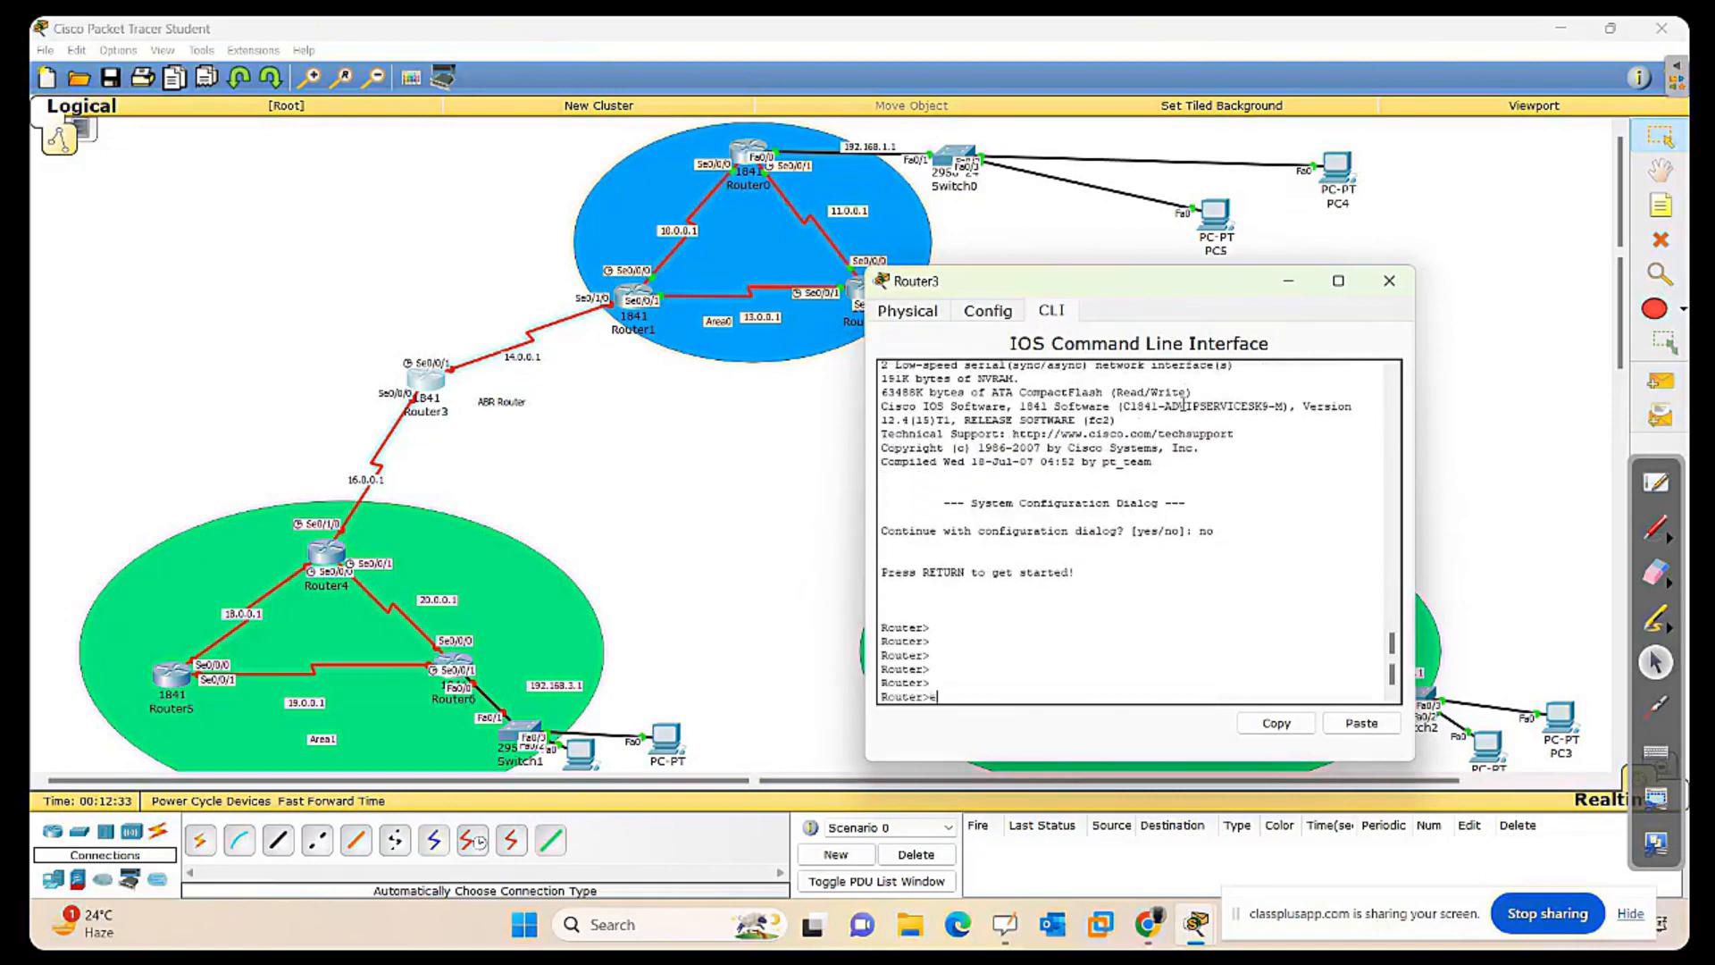
key("Return")
key("Return")
key("Return")
key("Return")
key("Return")
key("Return")
type("conf t")
key("Return")
key("Return")
key("Return")
key("Return")
key("Return")
key("Return")
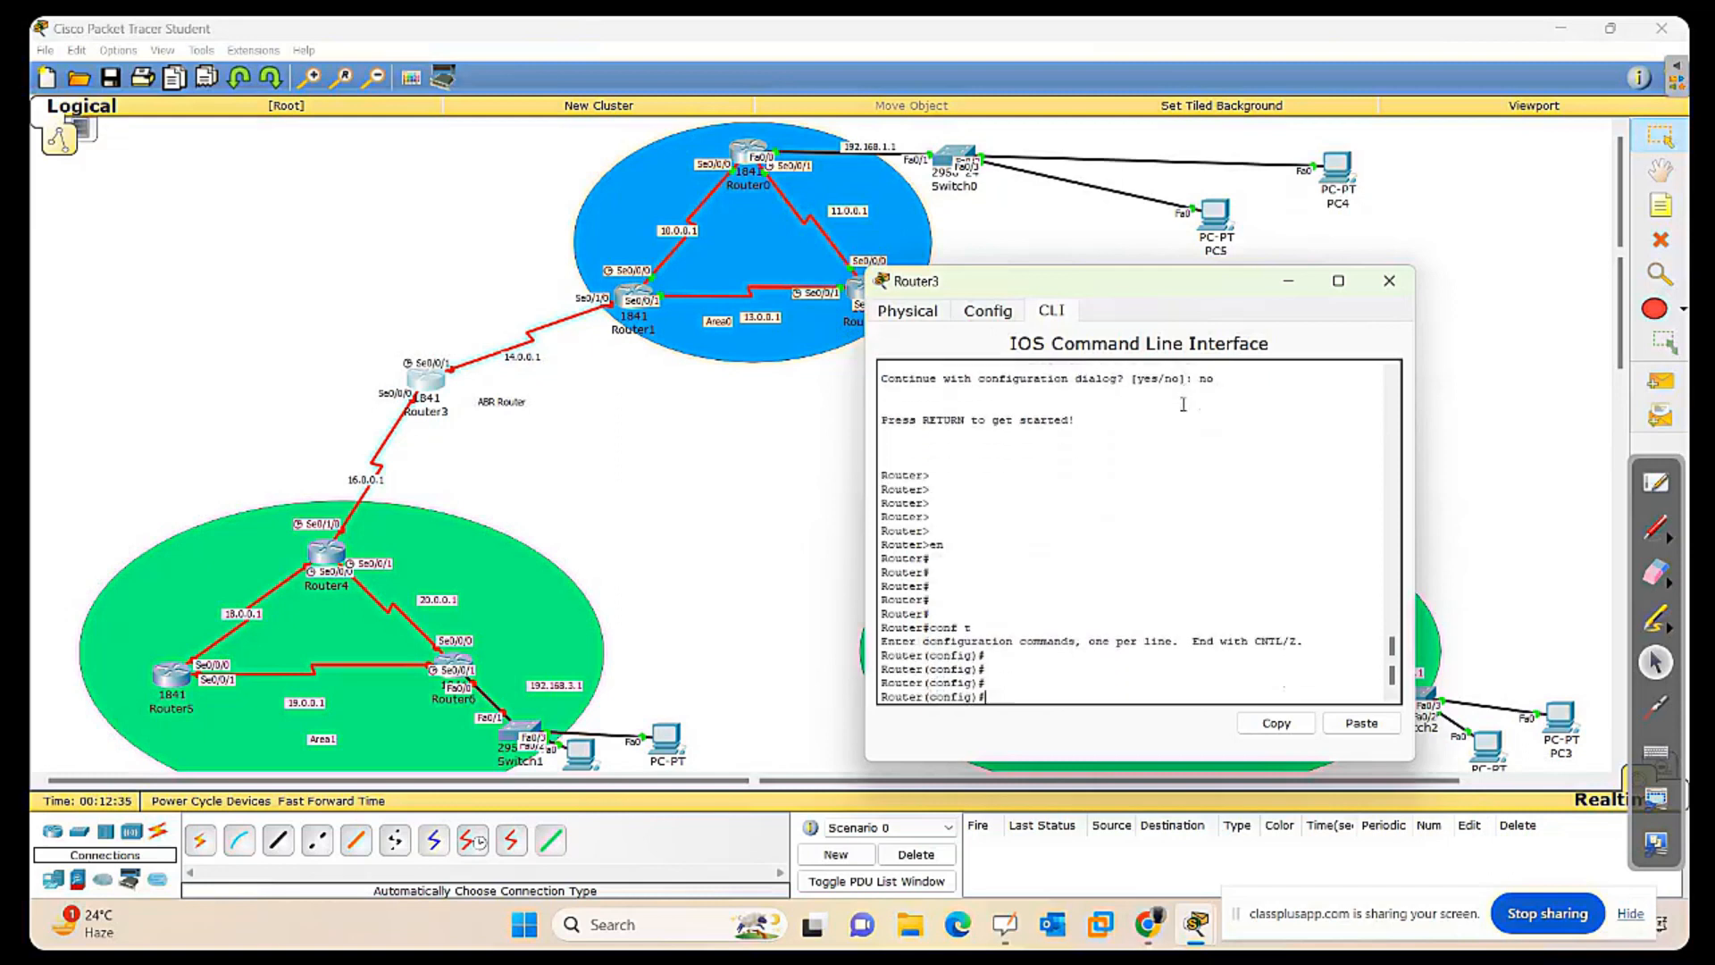
Enter interface configuration mode for Router3's Serial0/0/1 with int se0/0/1.
type("int se0/")
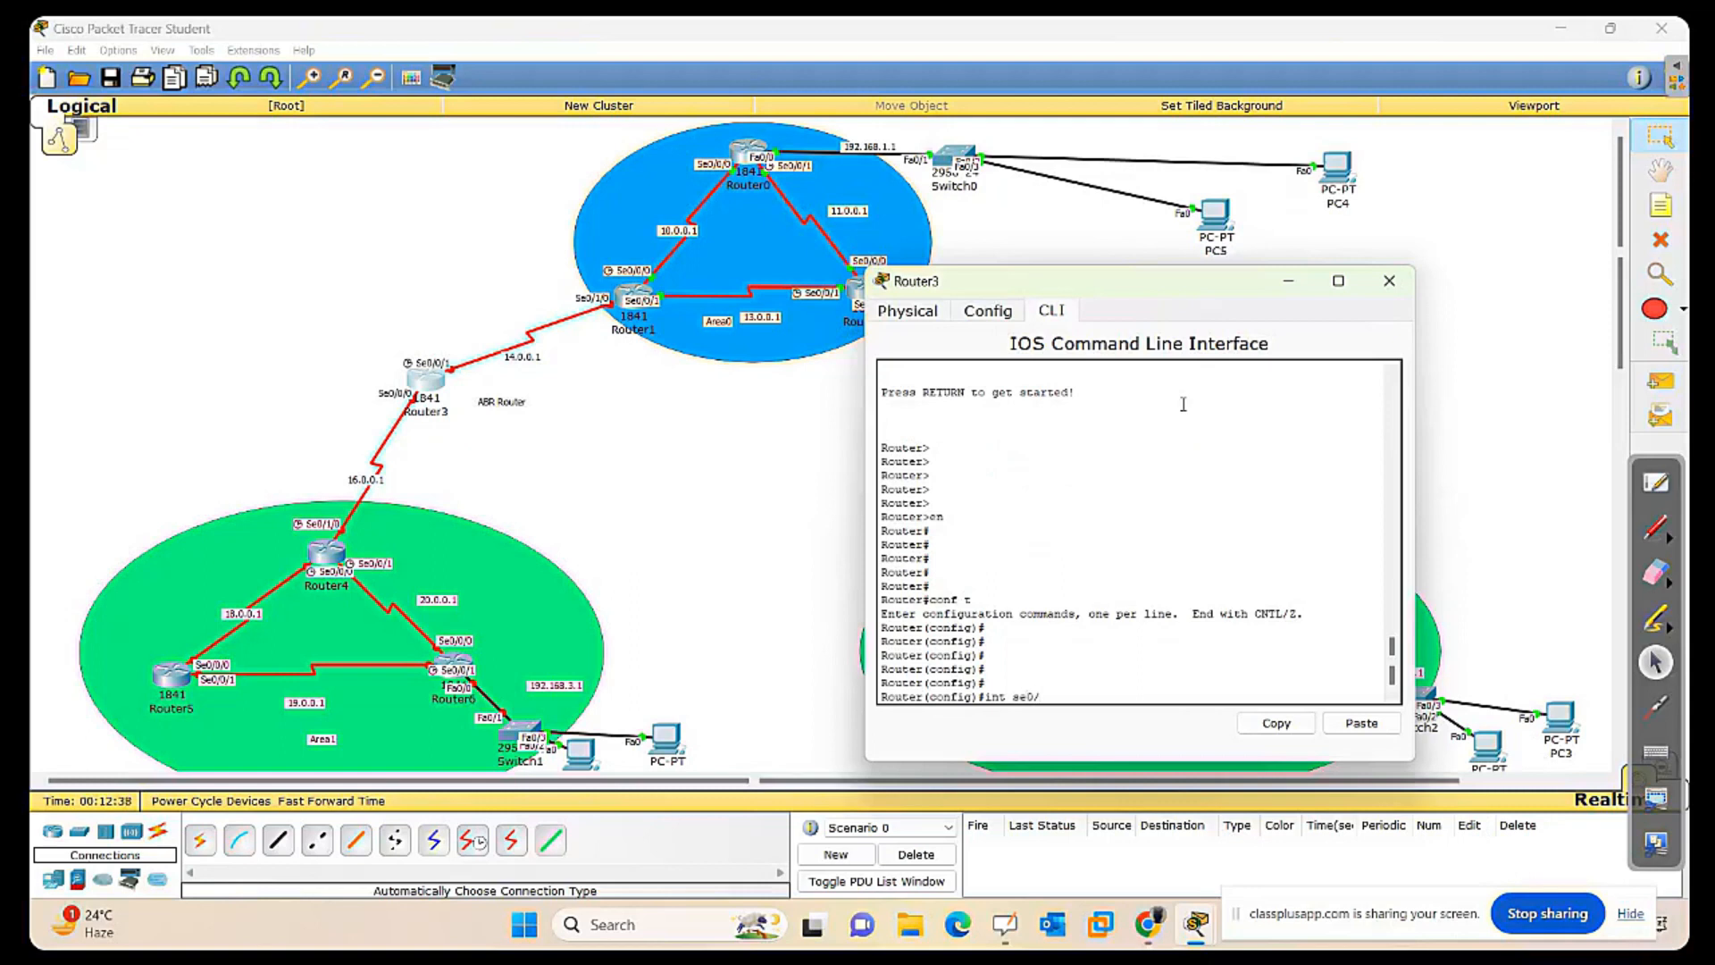
type("0/1")
key("Return")
key("Return")
key("Return")
key("Return")
key("Return")
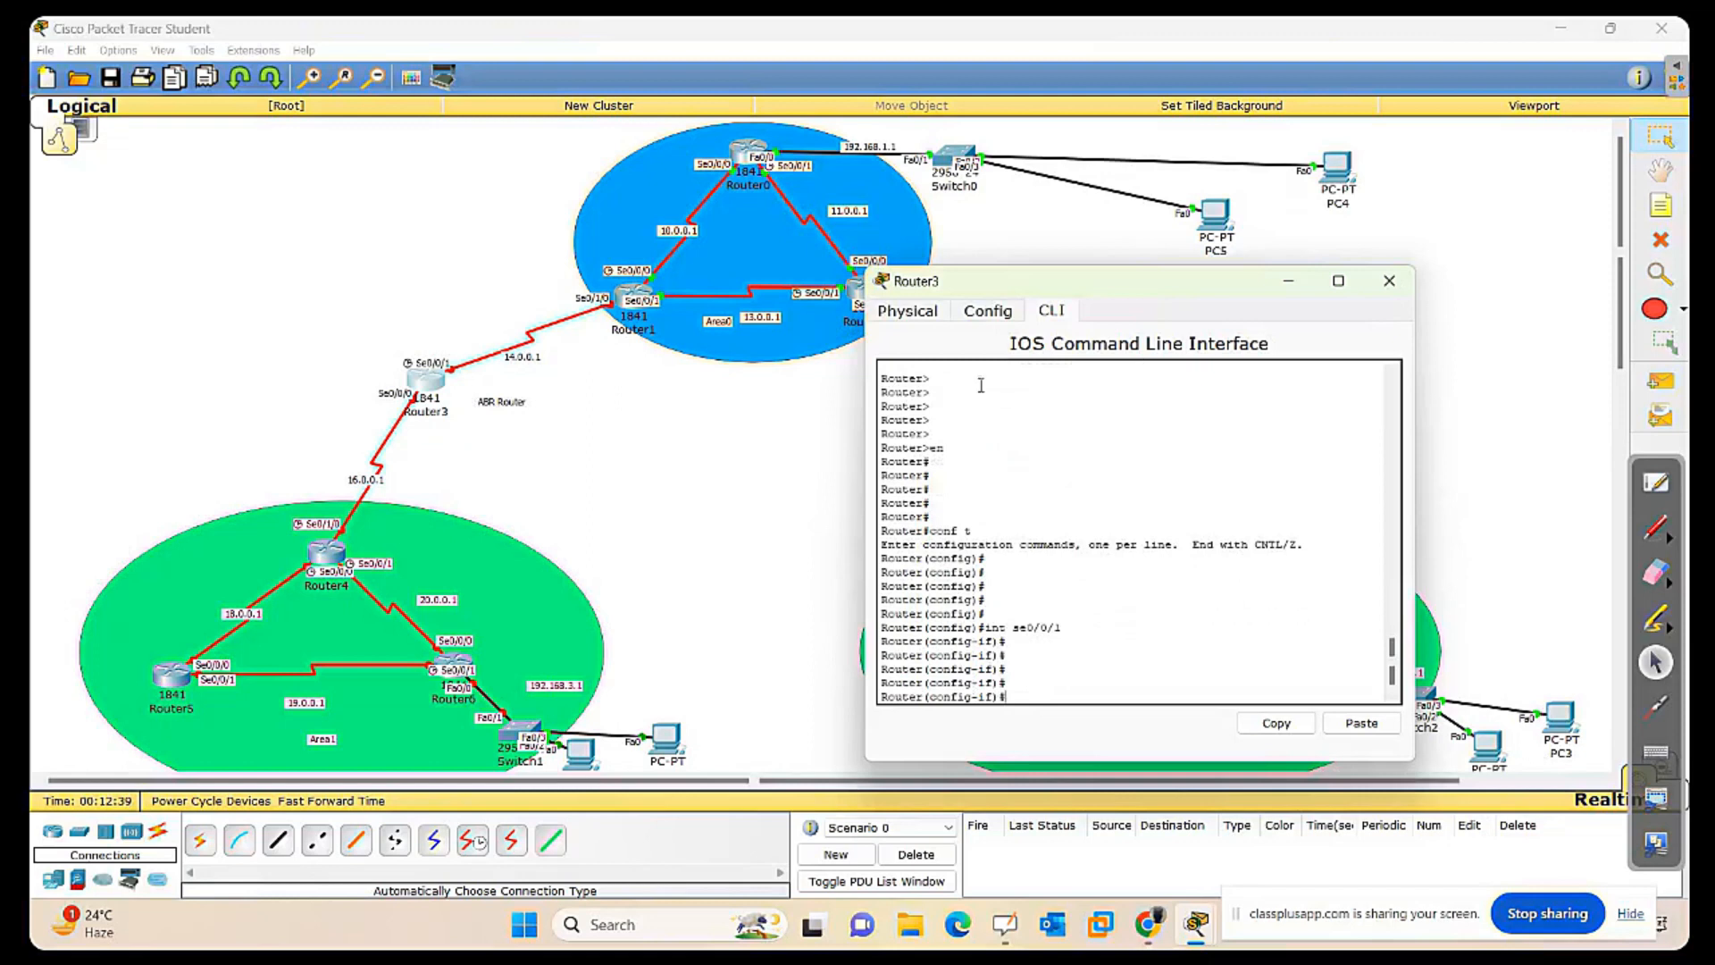
Assign IP address 14.0.0.2 with mask 255.0.0.0 to Router3's Serial0/0/1 and enable the interface with no sh.
type("ip add")
key("Tab")
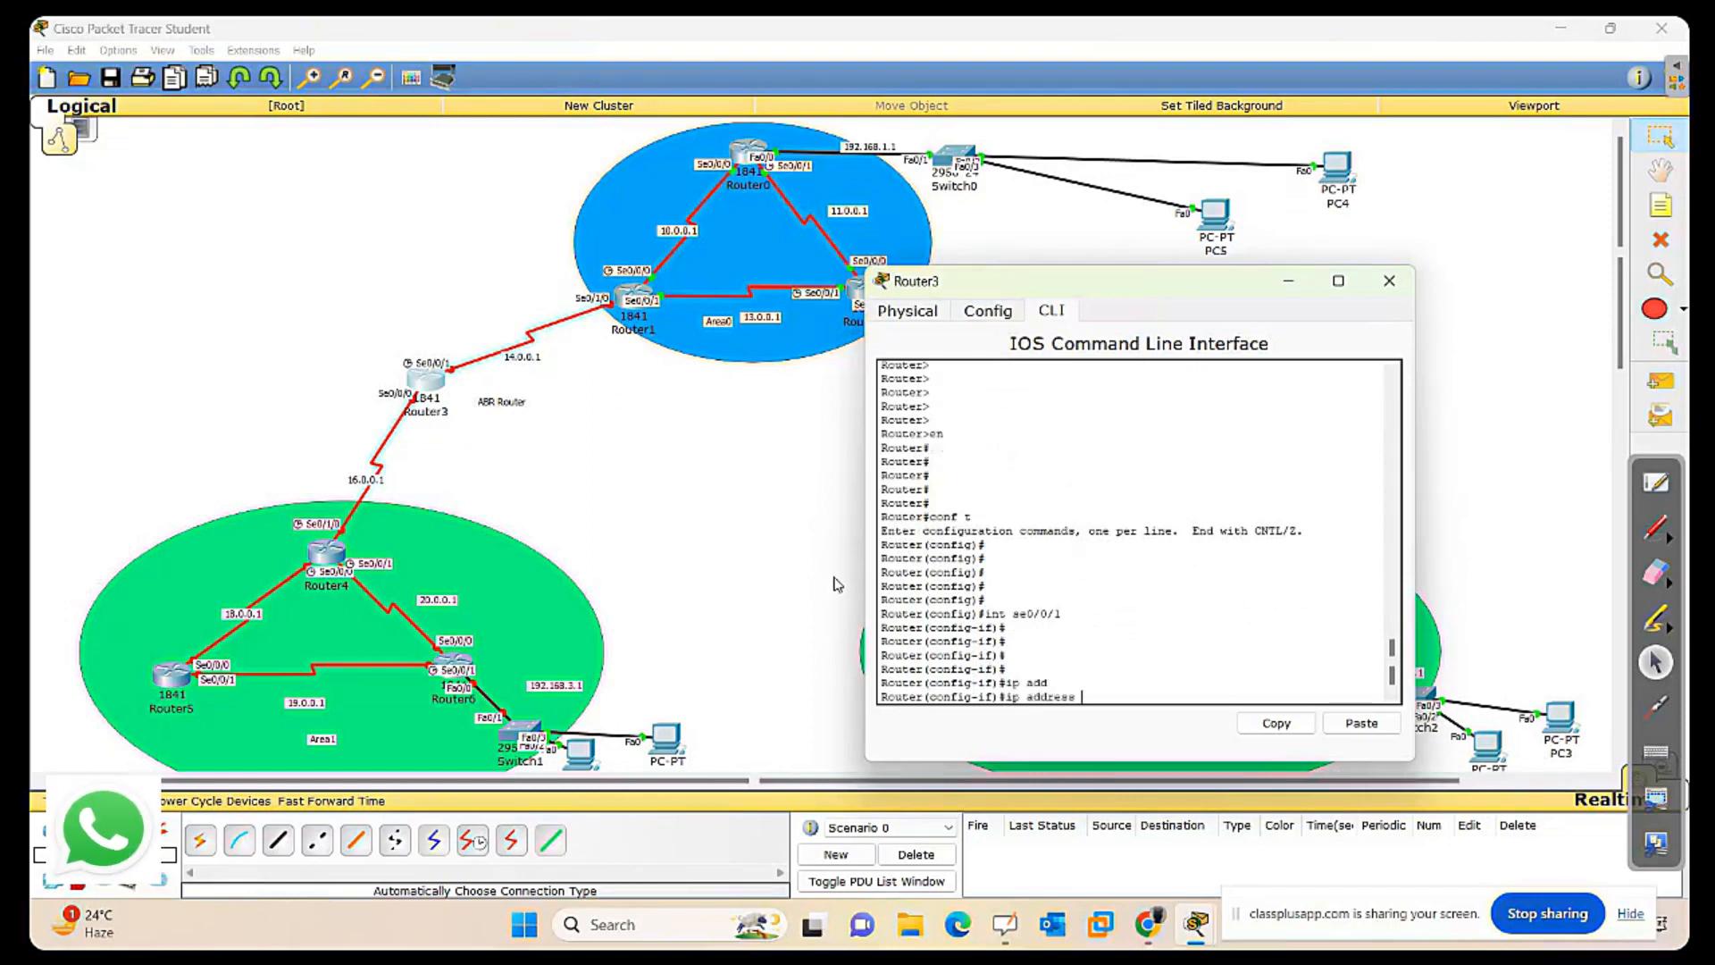
type("14.0.0.2 255.0.0.")
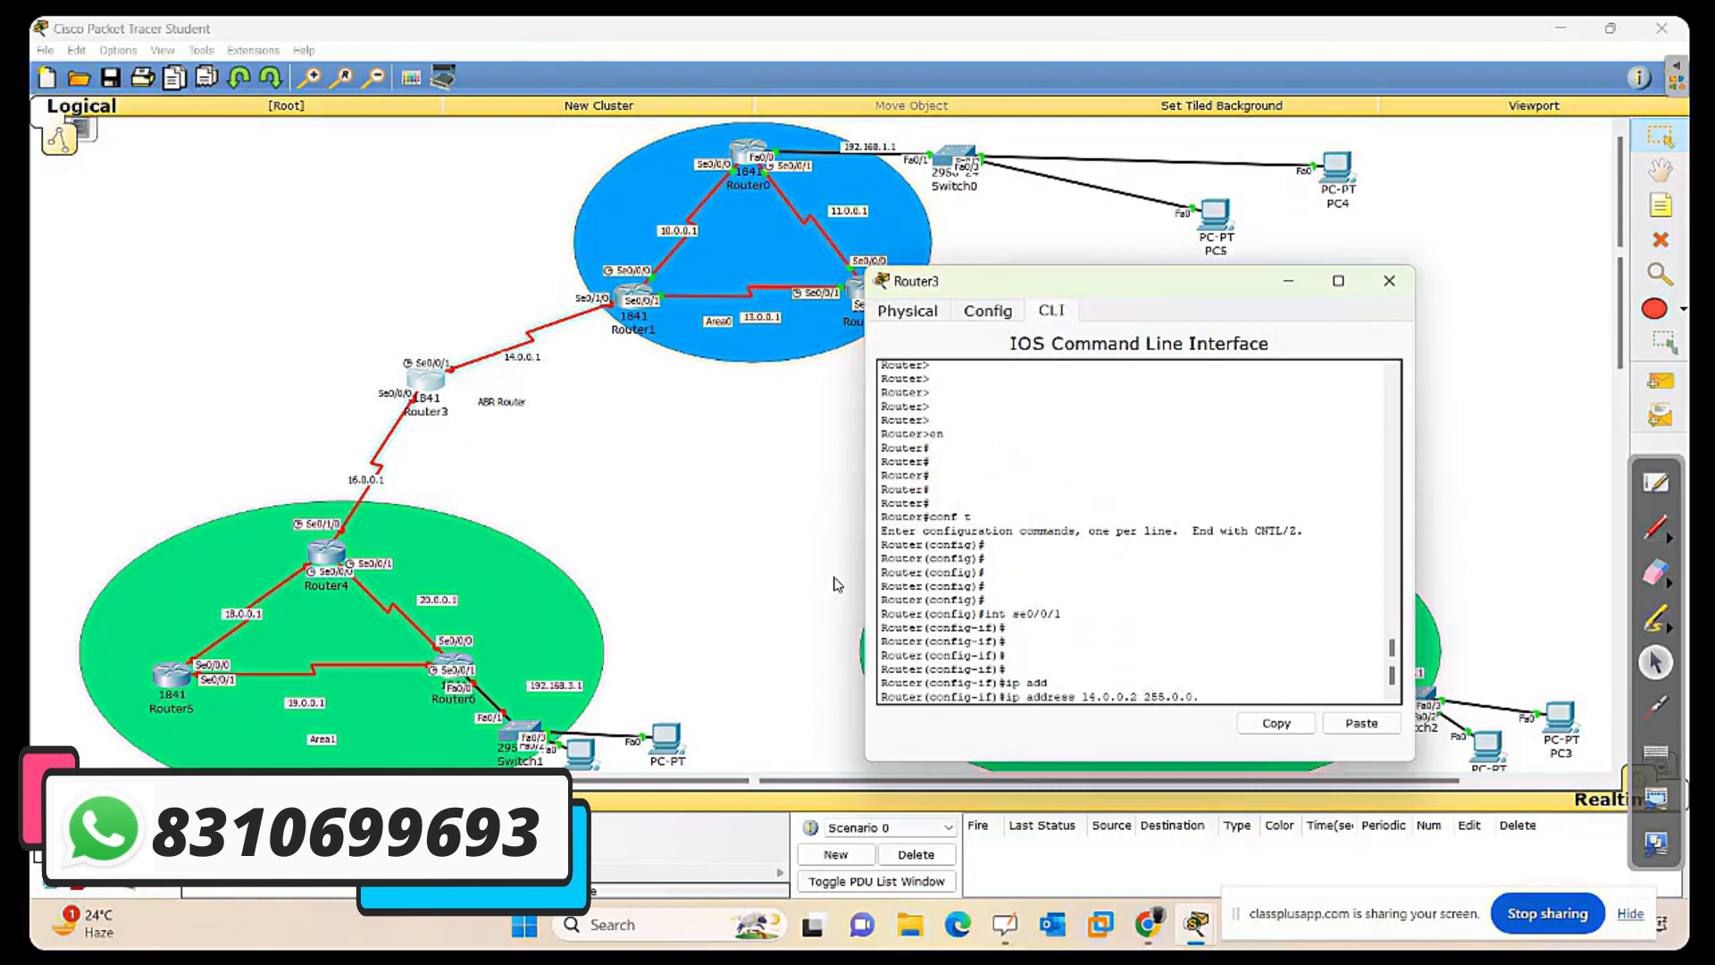
type("0")
key("Return")
type("no sh")
key("Return")
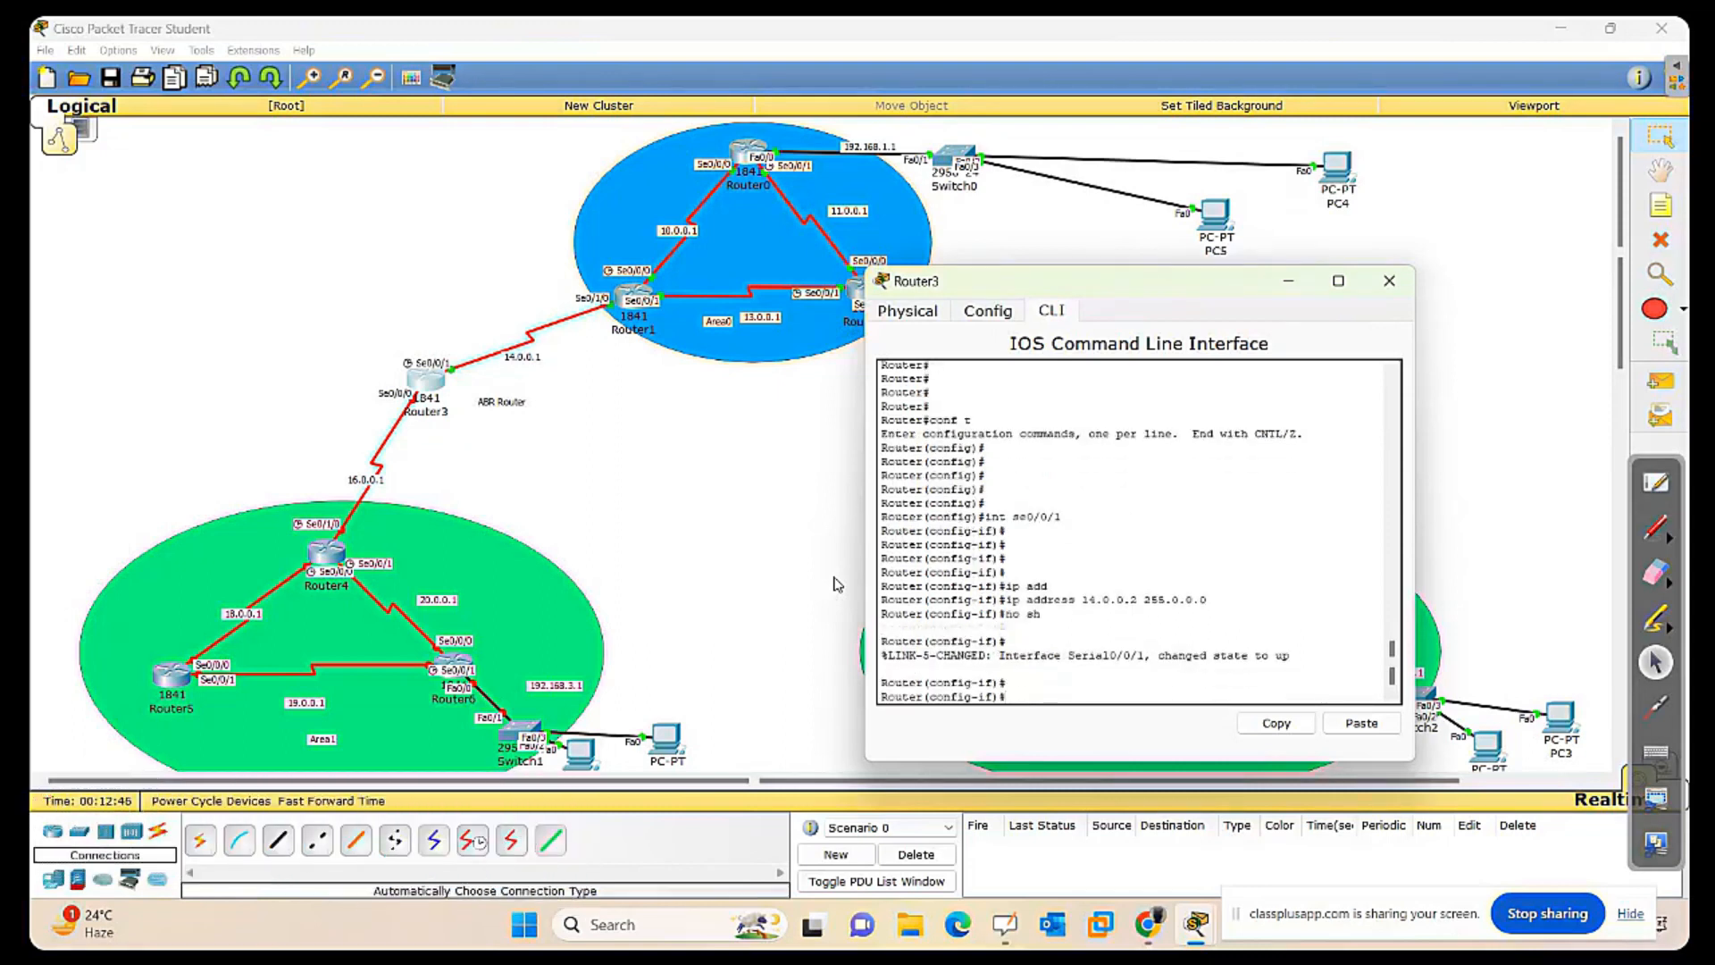
key("Return")
key("Return")
key("Return")
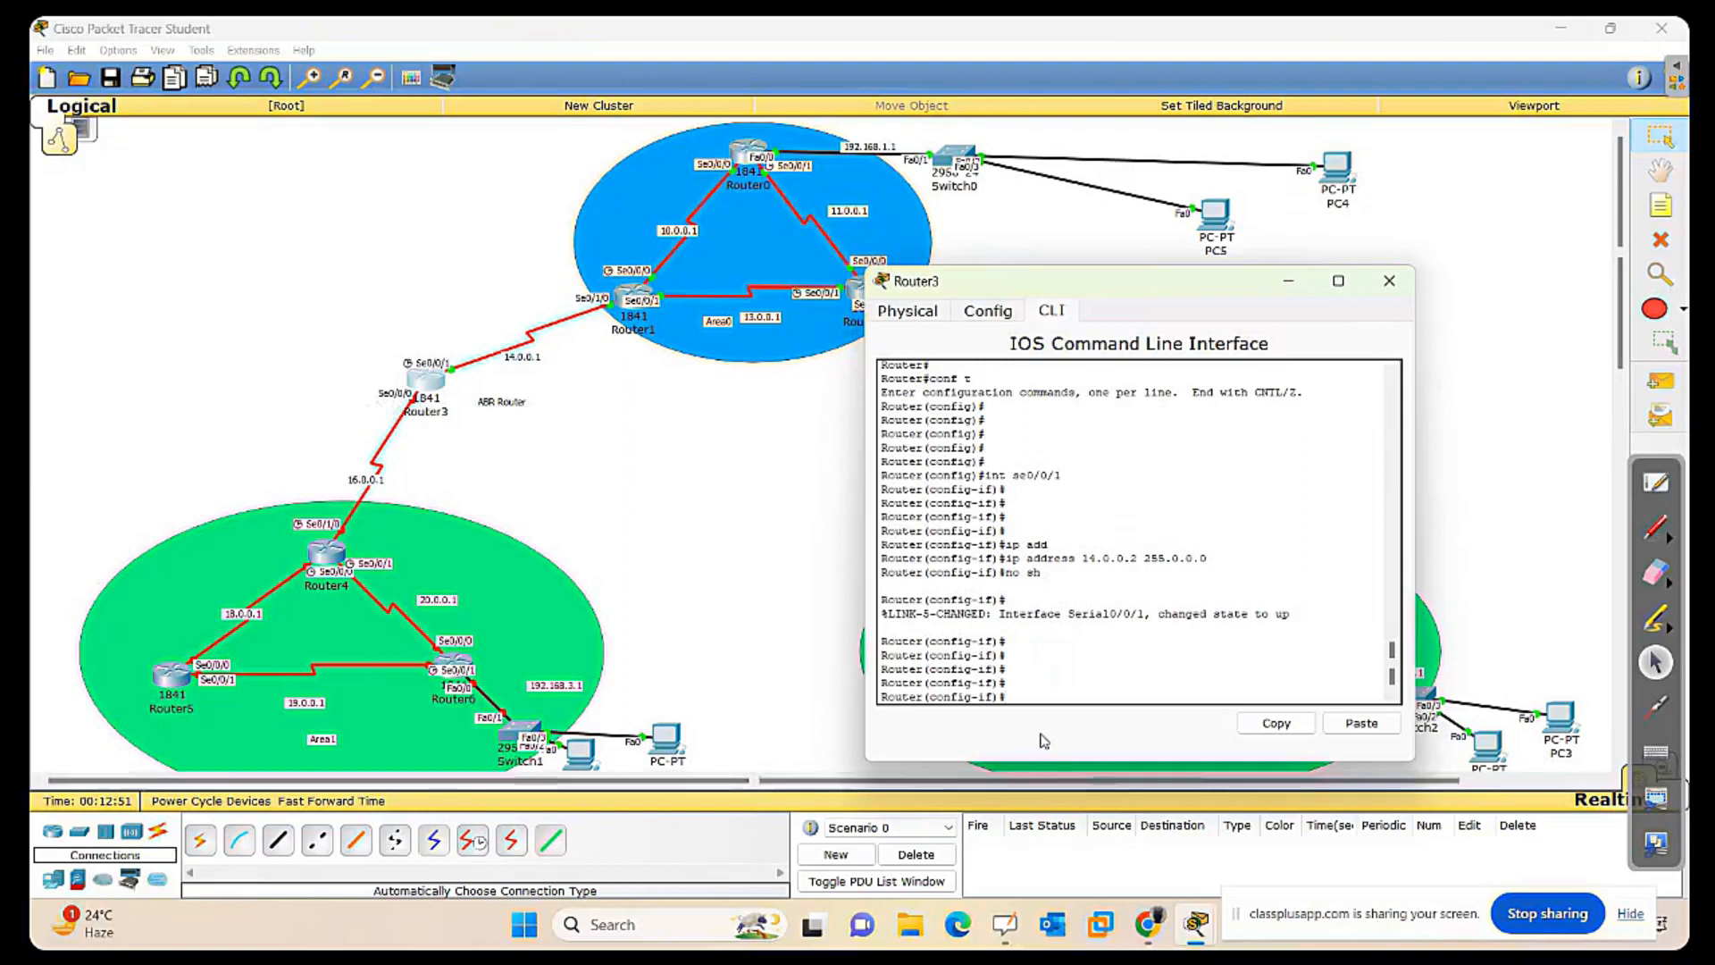
key("Return")
key("Return")
key("Return")
key("Return")
type("e")
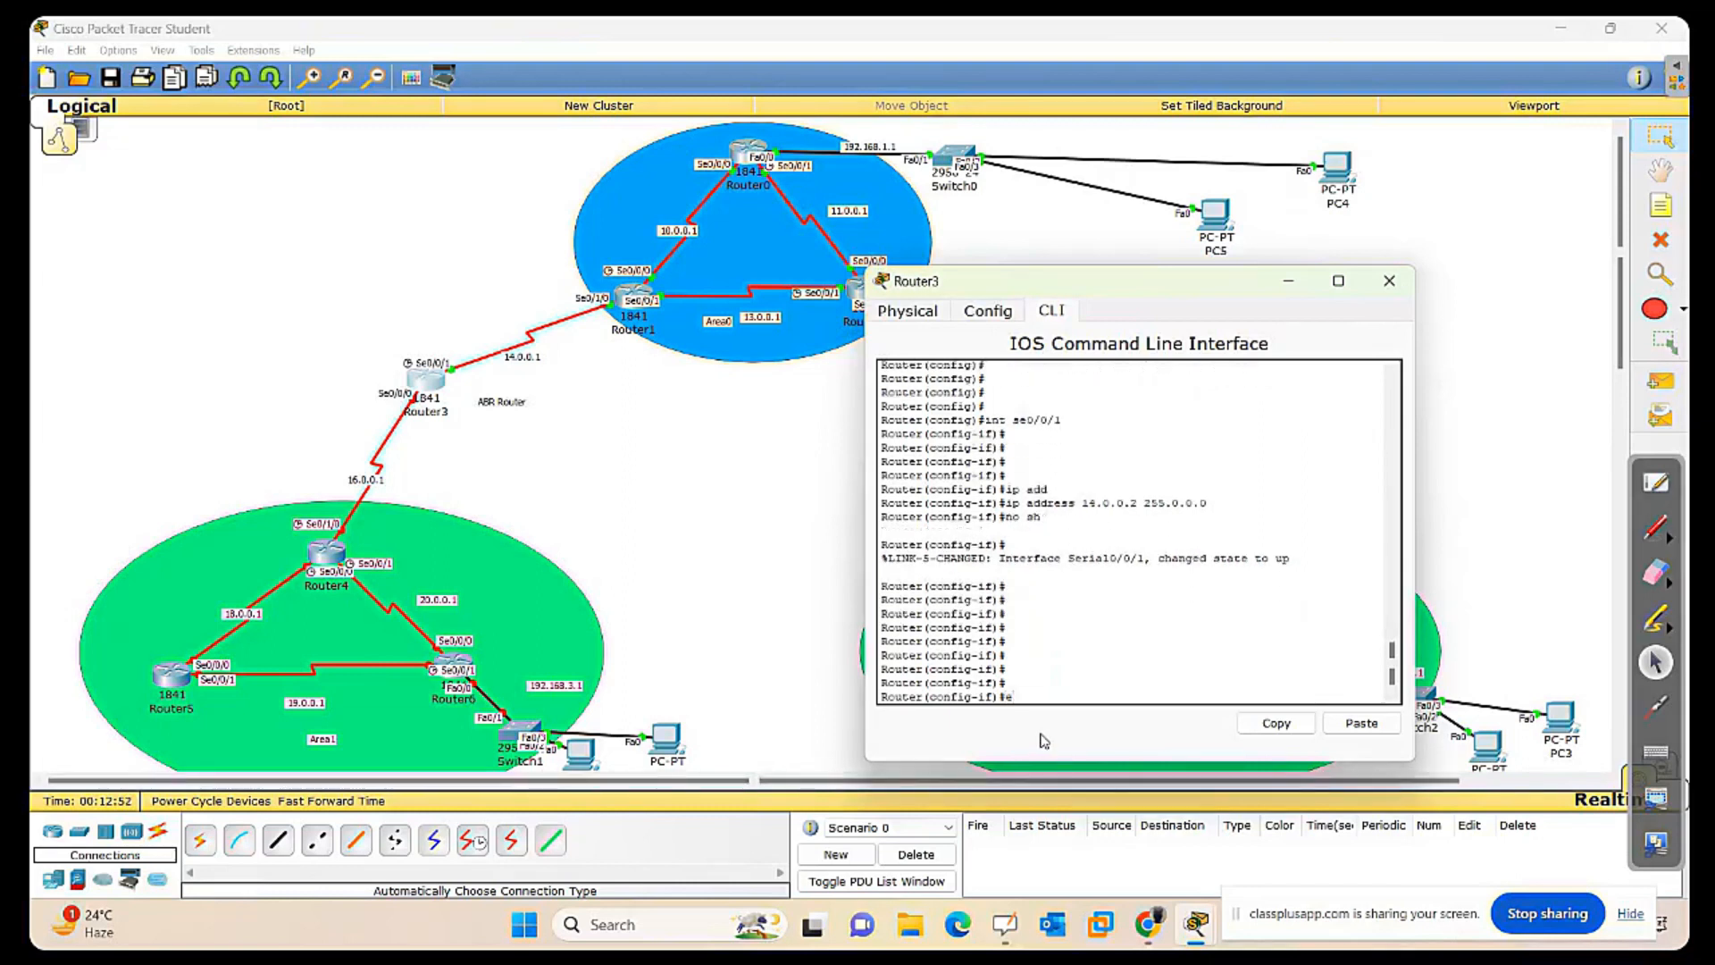
key("Return")
key("Return")
key("Return")
key("Return")
key("Return")
key("Return")
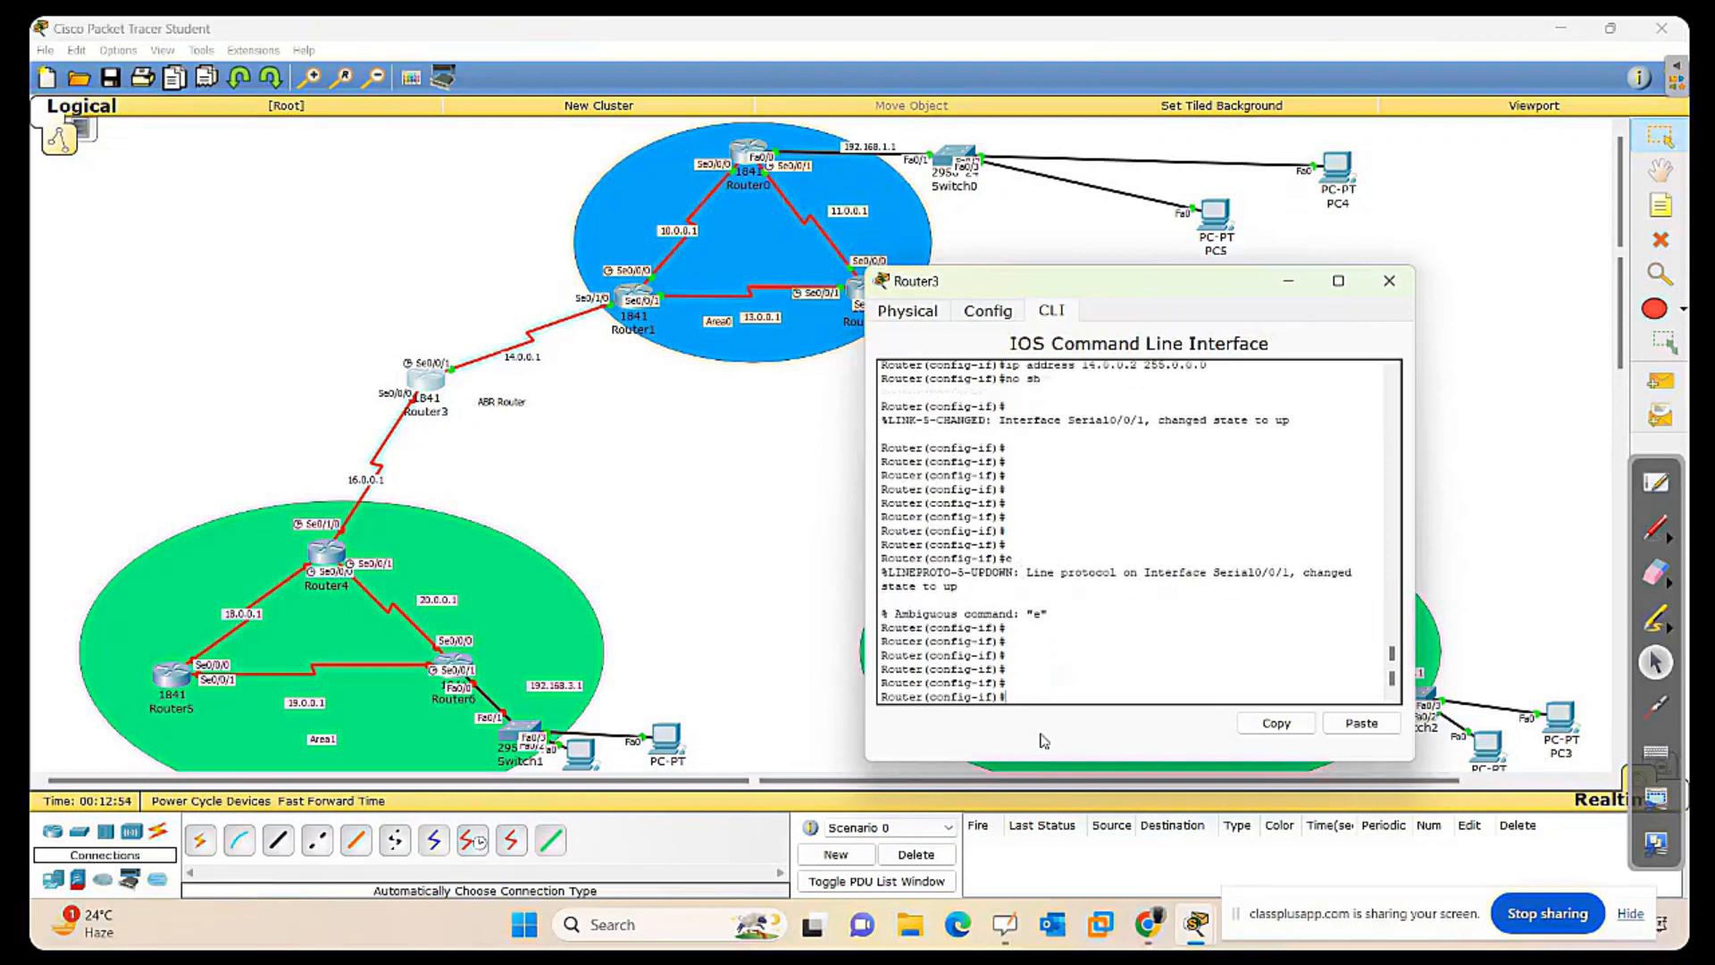
Switch to configuring Router3's Serial0/0/0 interface with int se0/0/0.
type("int se")
type("/0/0")
key("Return")
key("Return")
key("Return")
key("Return")
key("Return")
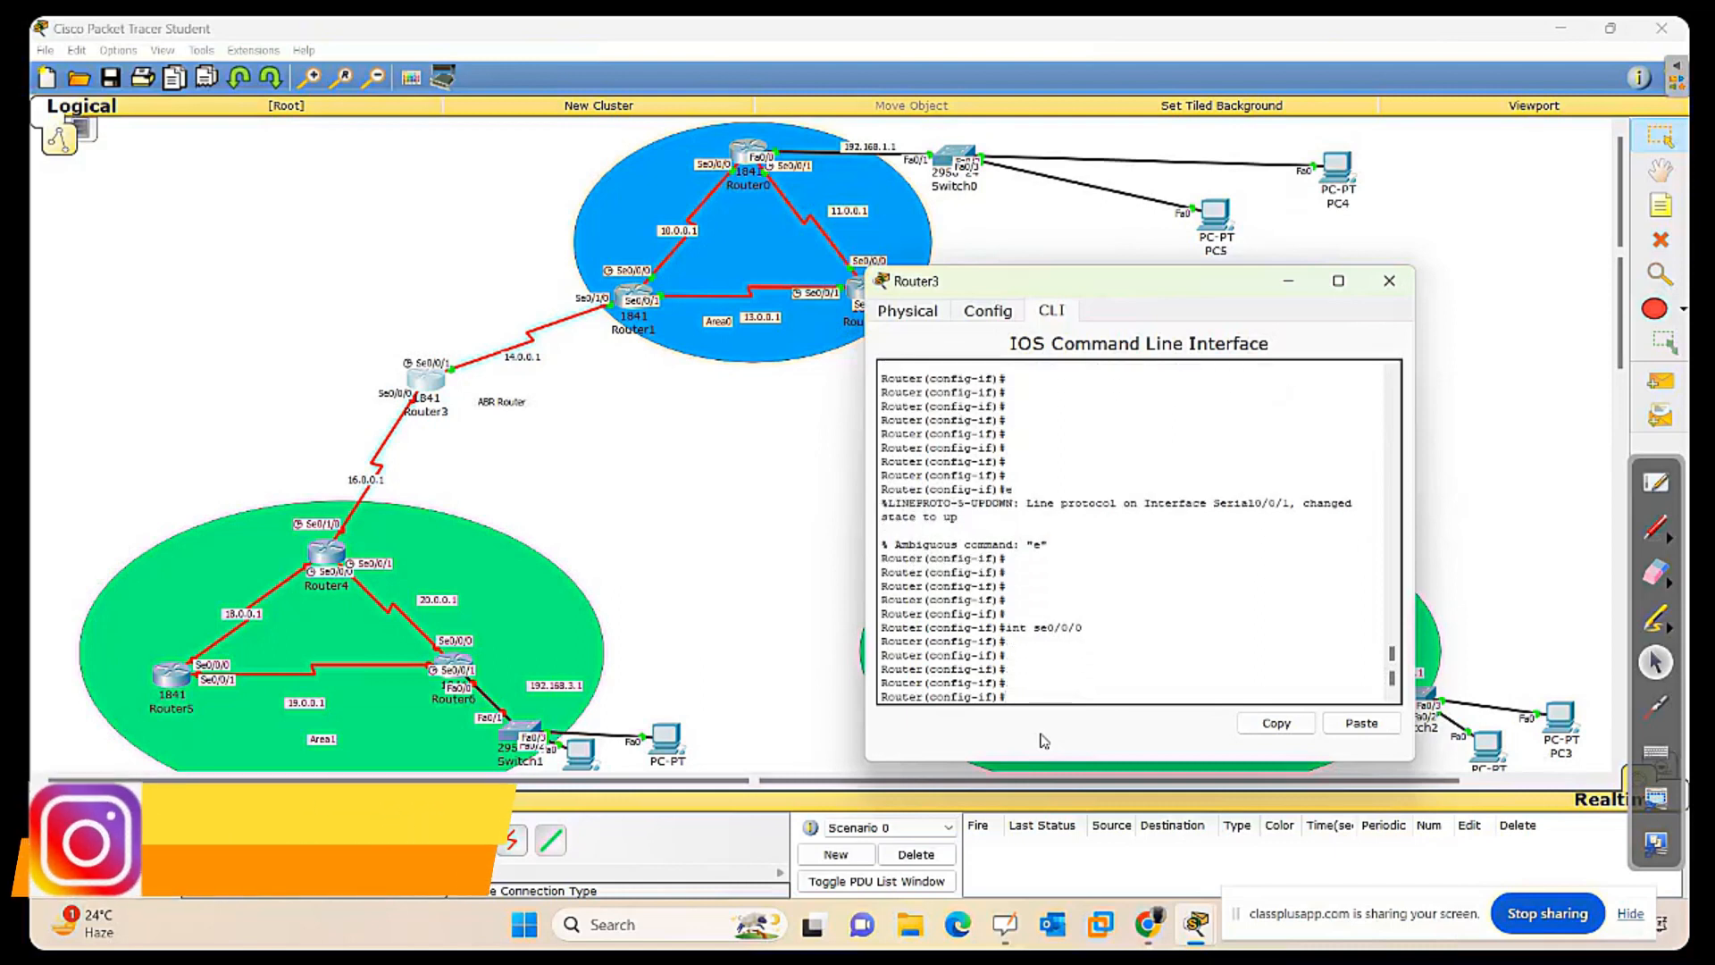
Assign IP address 16.0.0.1 with mask 255.0.0.0 to Router3's Serial0/0/0 interface.
type("ip add")
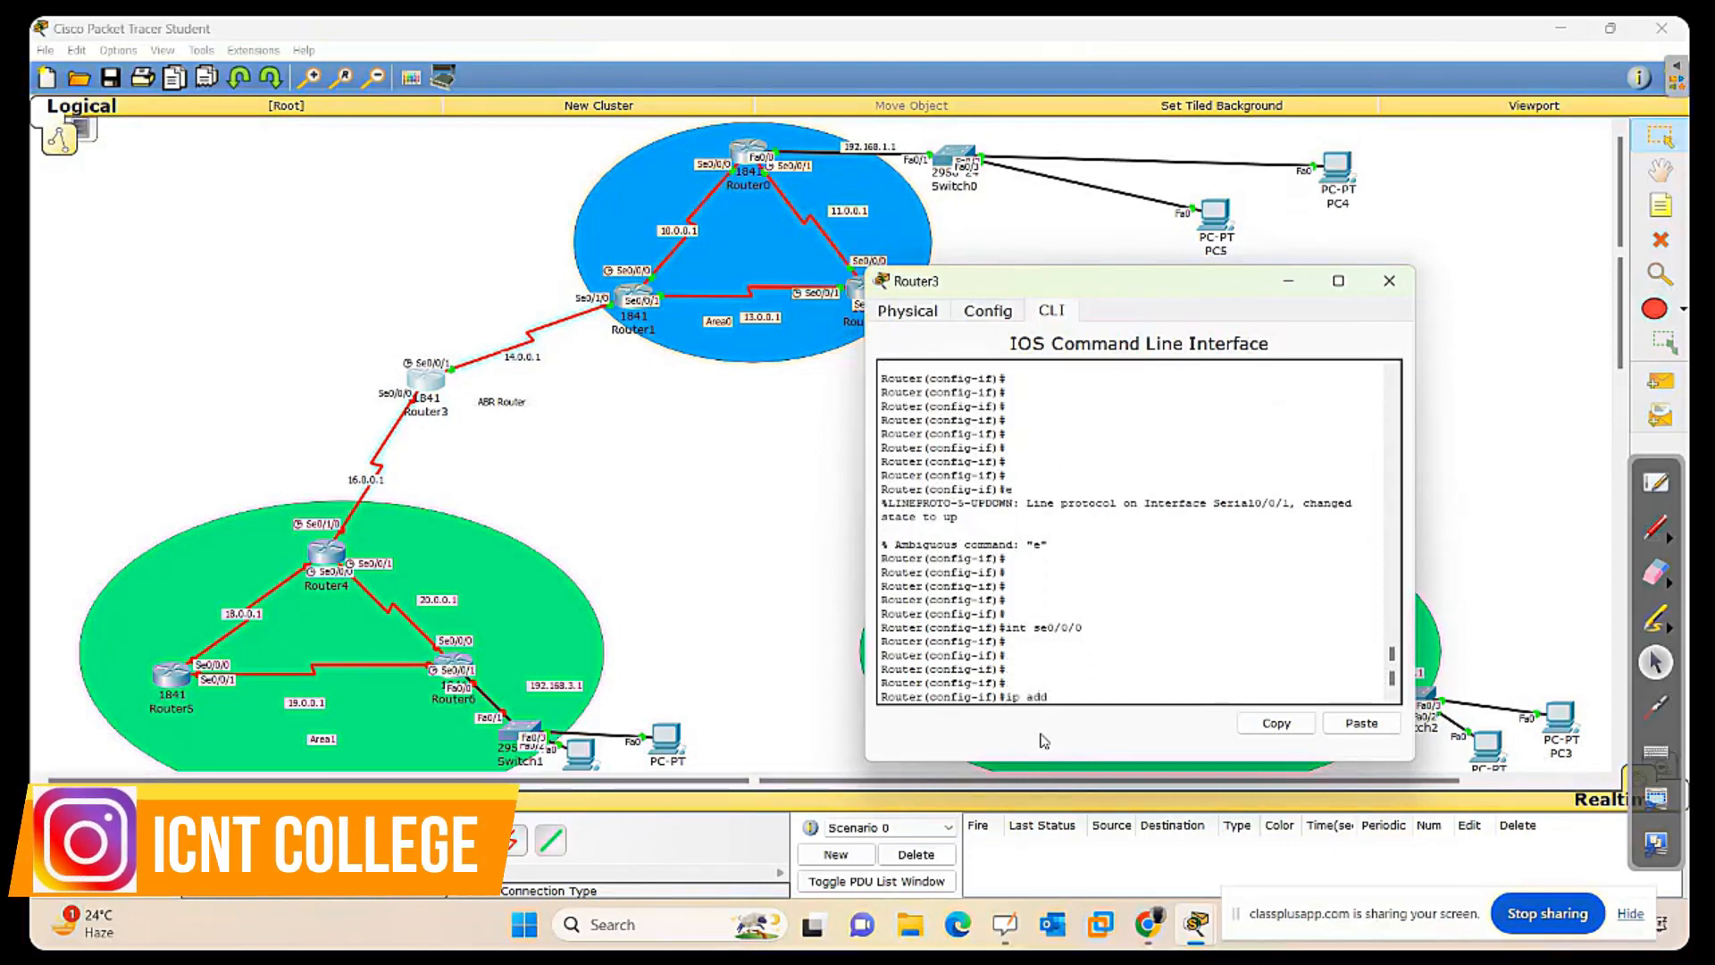
key("Tab")
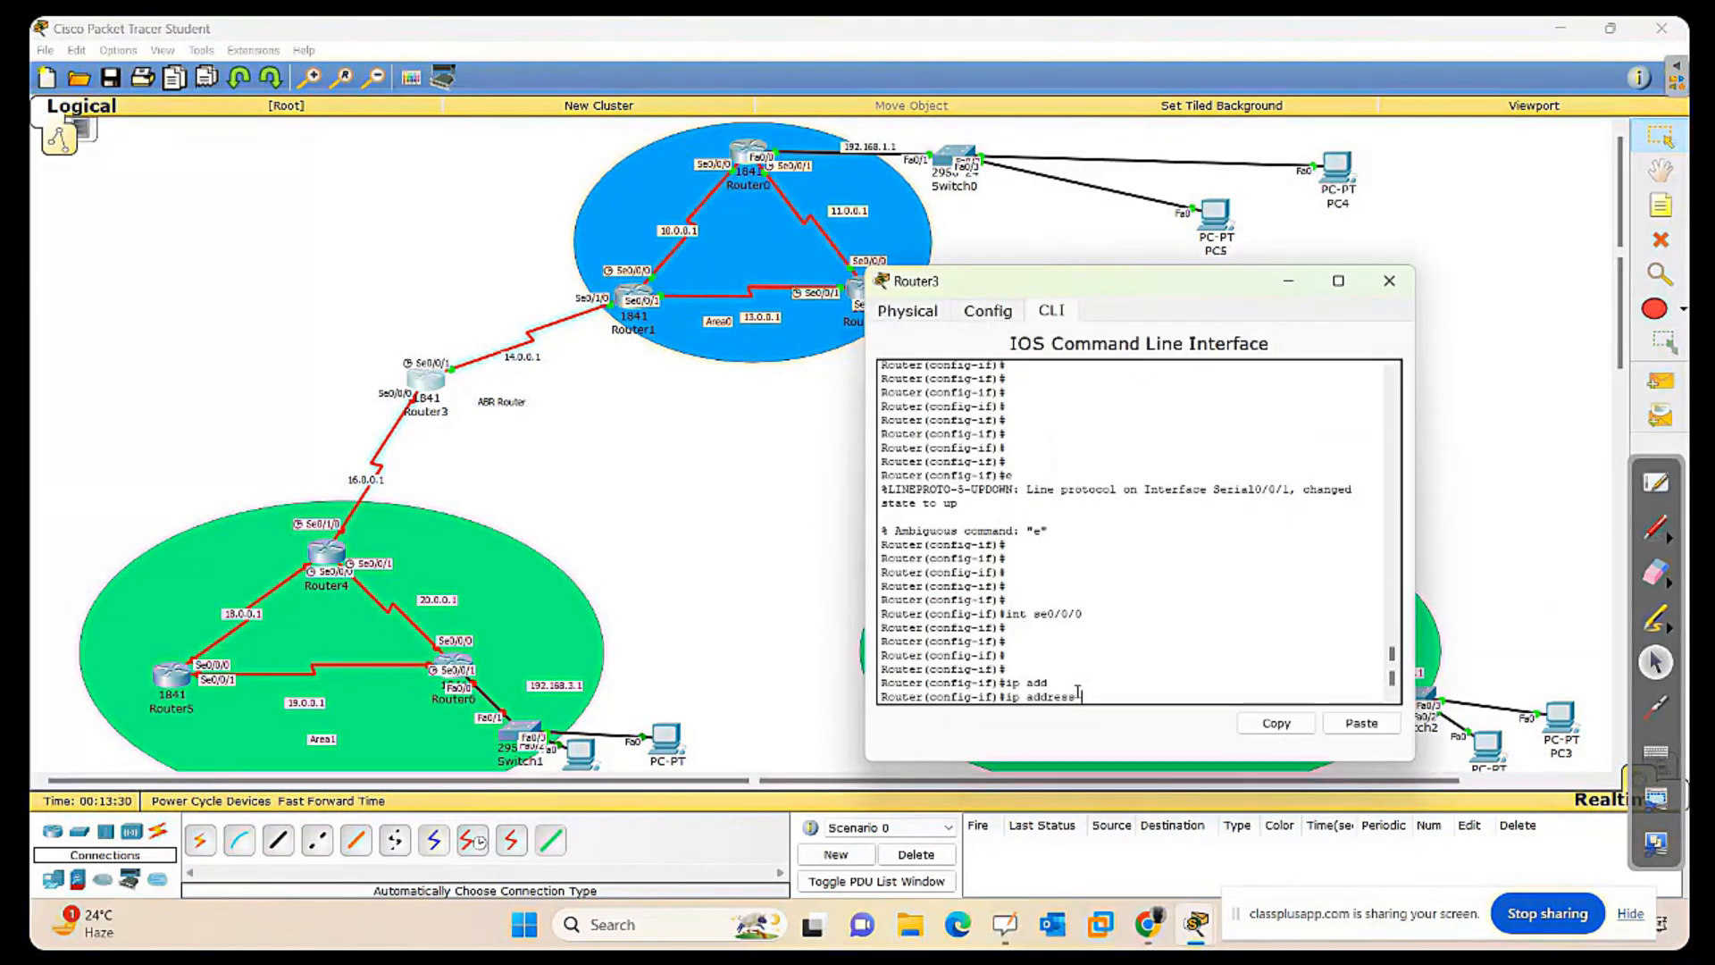
type("16.0.0.1 255.0.0.0")
key("Return")
Enable Router3's Serial0/0/0 interface with no sh and close the Router3 window.
type("no sh")
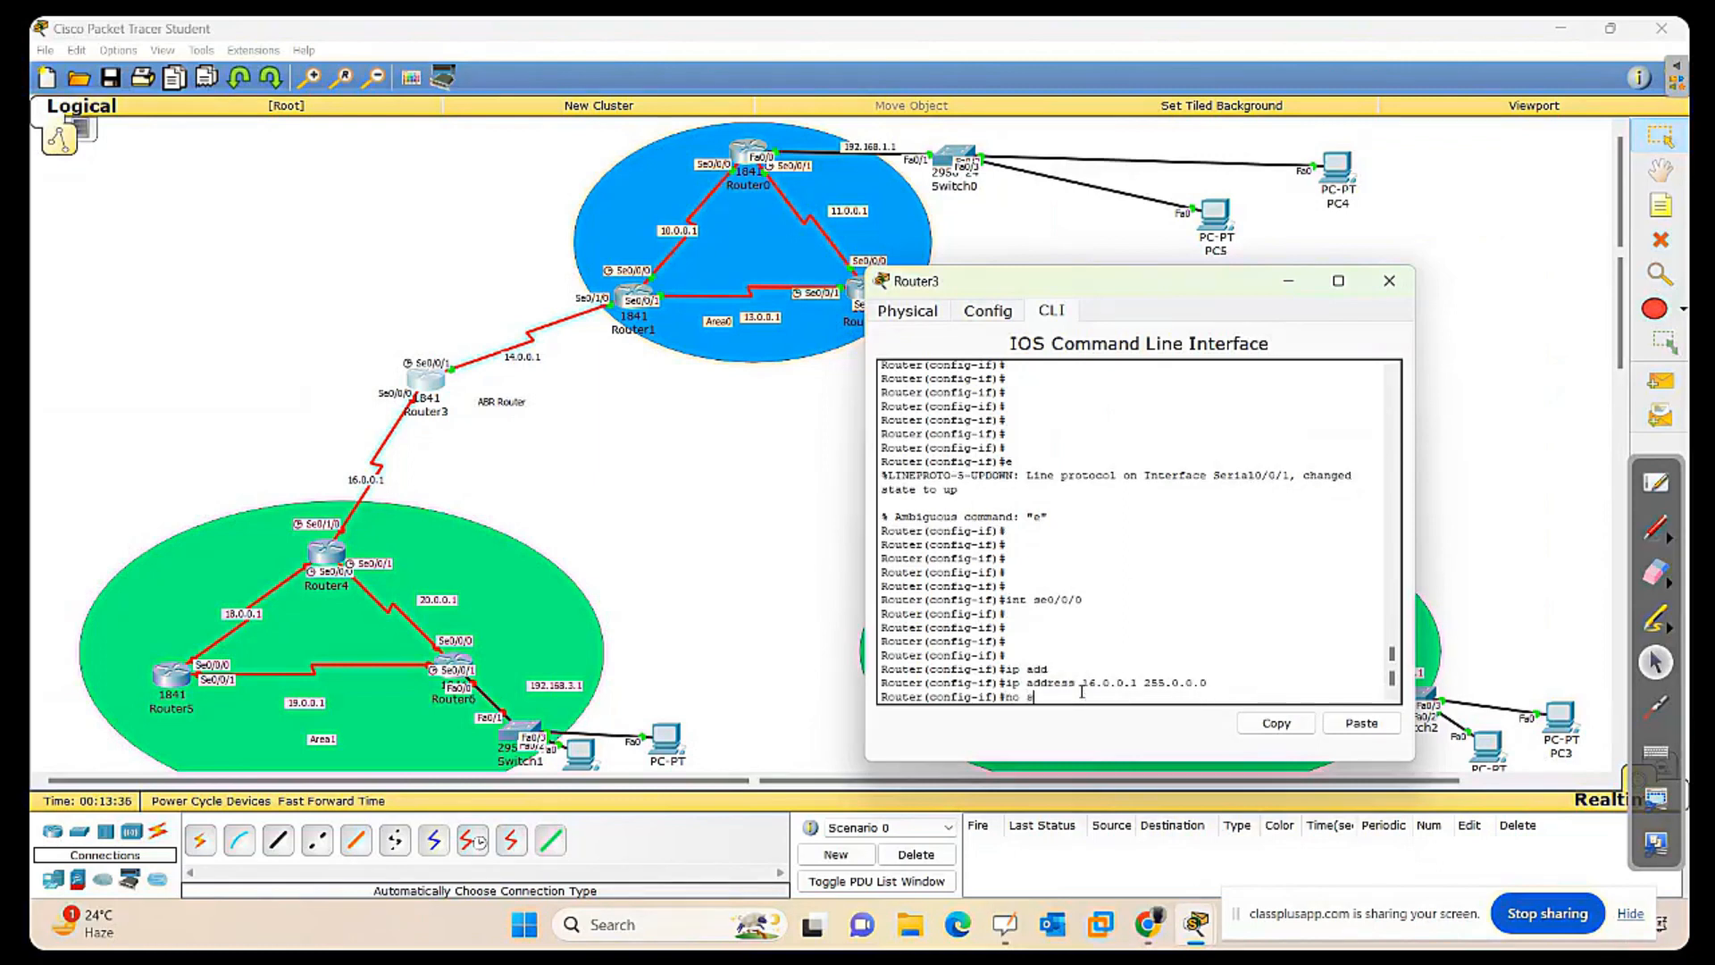
key("Return")
key("Return")
key("Return")
key("Return")
key("Return")
key("Return")
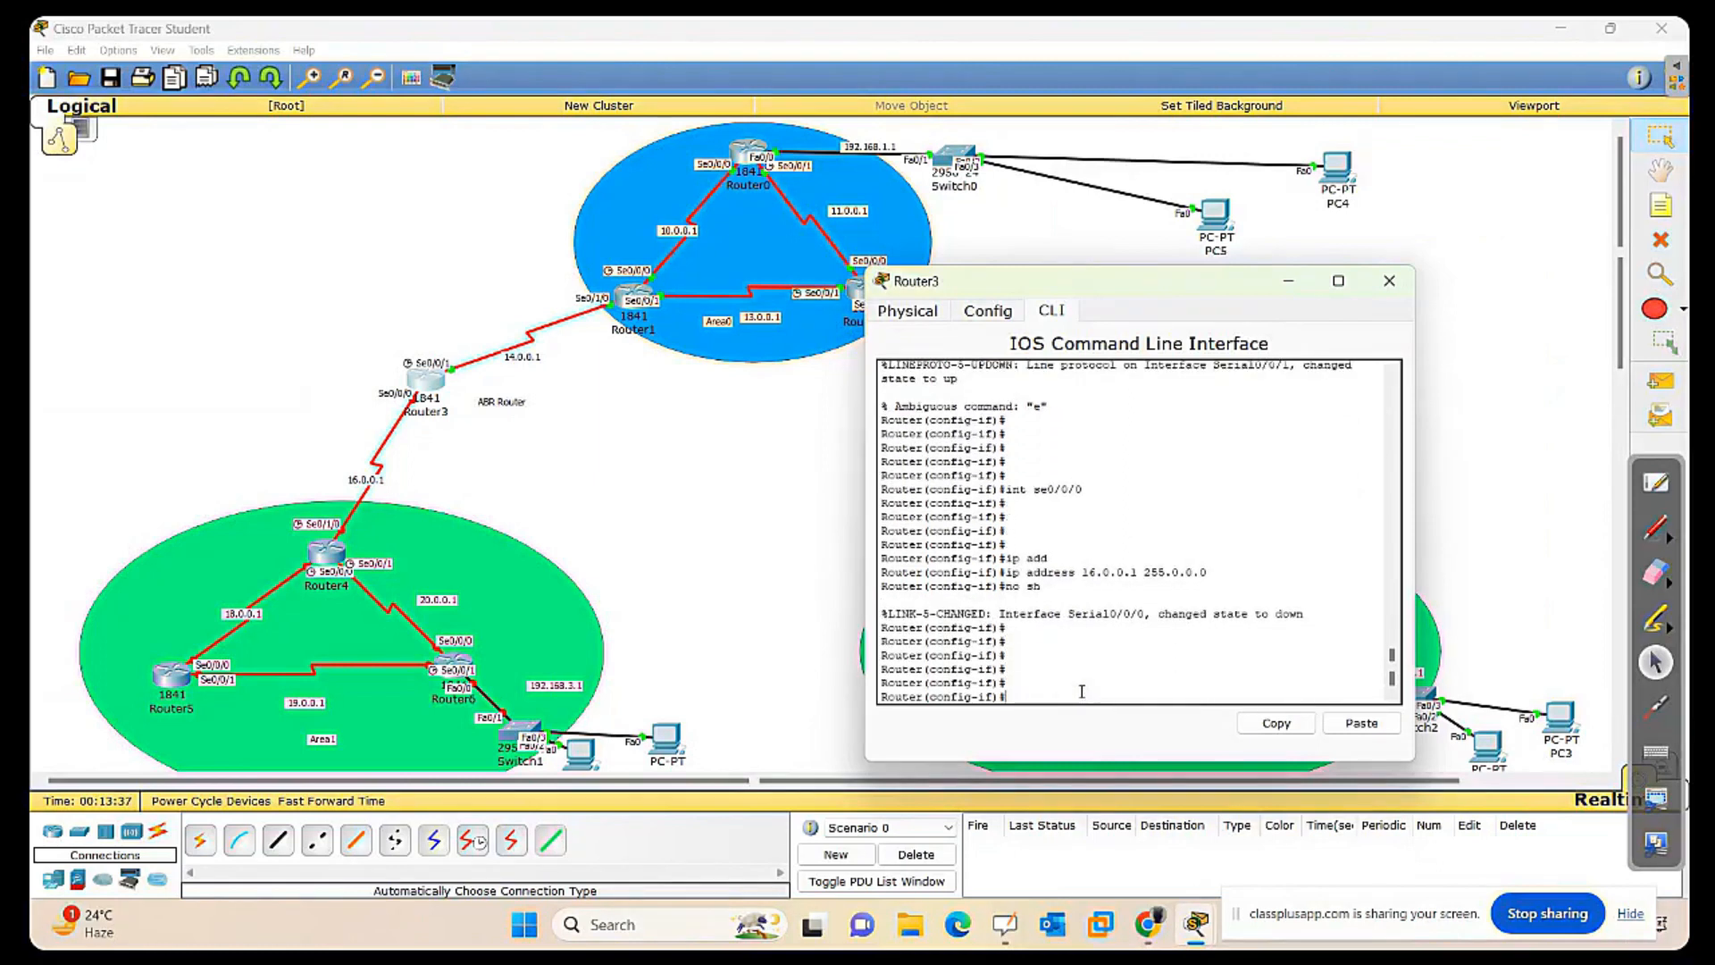
left_click(1389, 280)
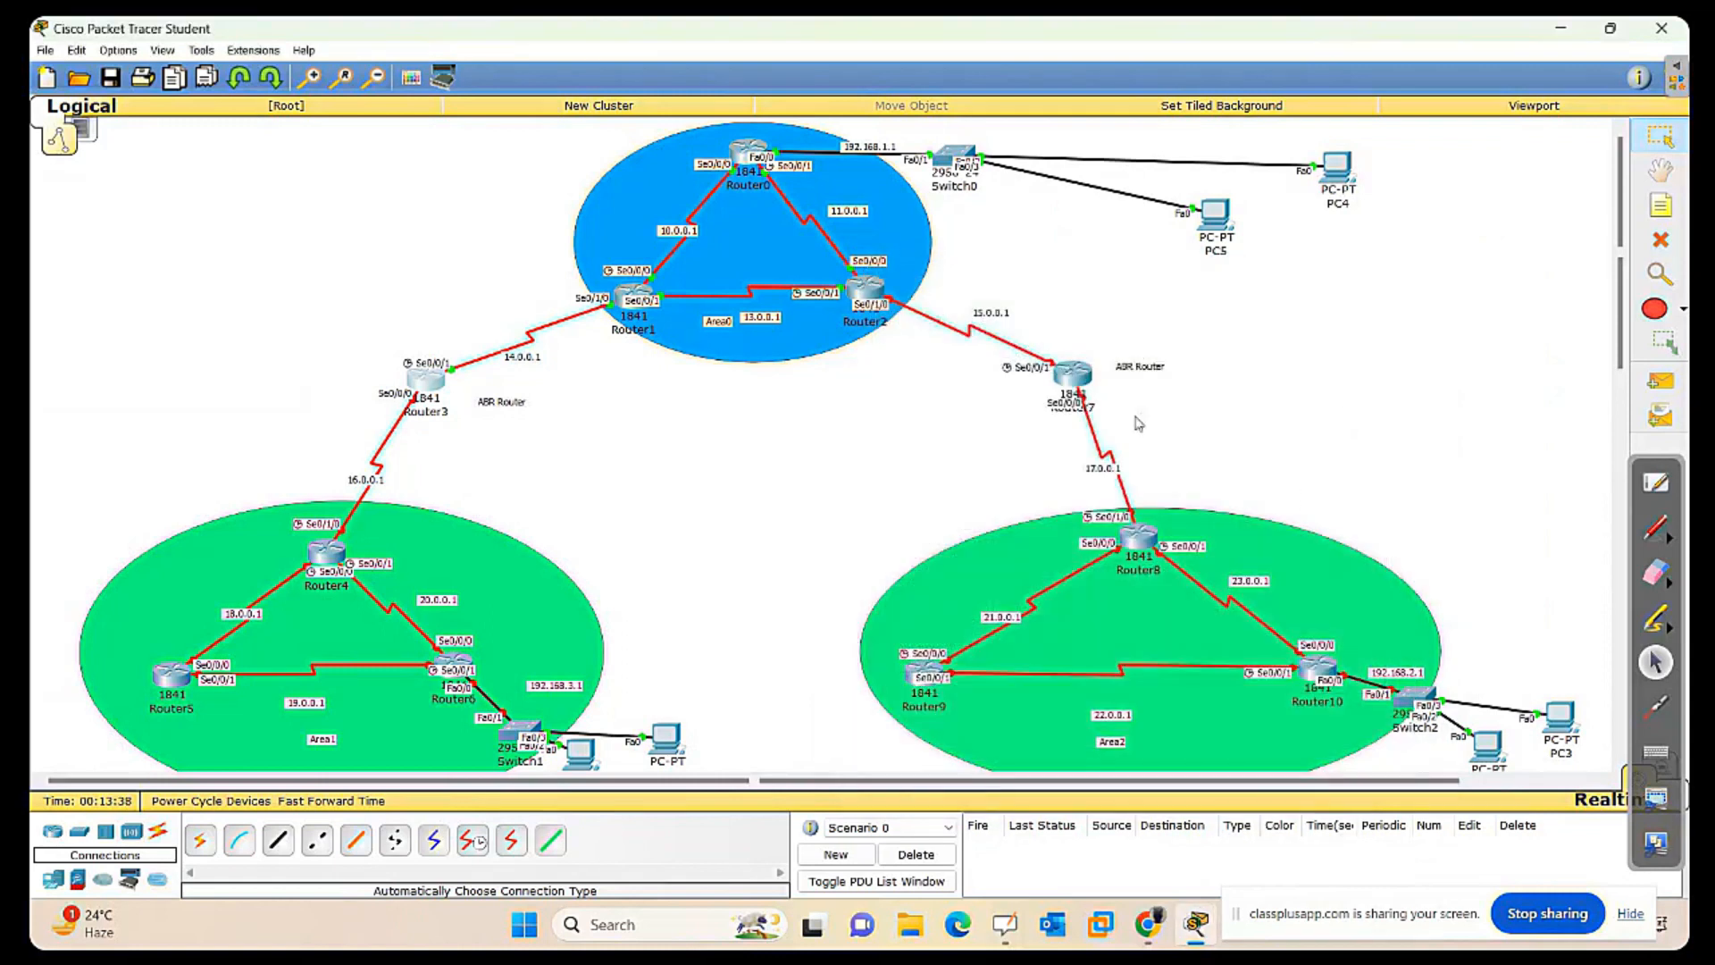
Open Router7's command line interface, decline the initial configuration dialog with no and bring up its prompt.
left_click(1081, 379)
left_click_drag(906, 273, 619, 312)
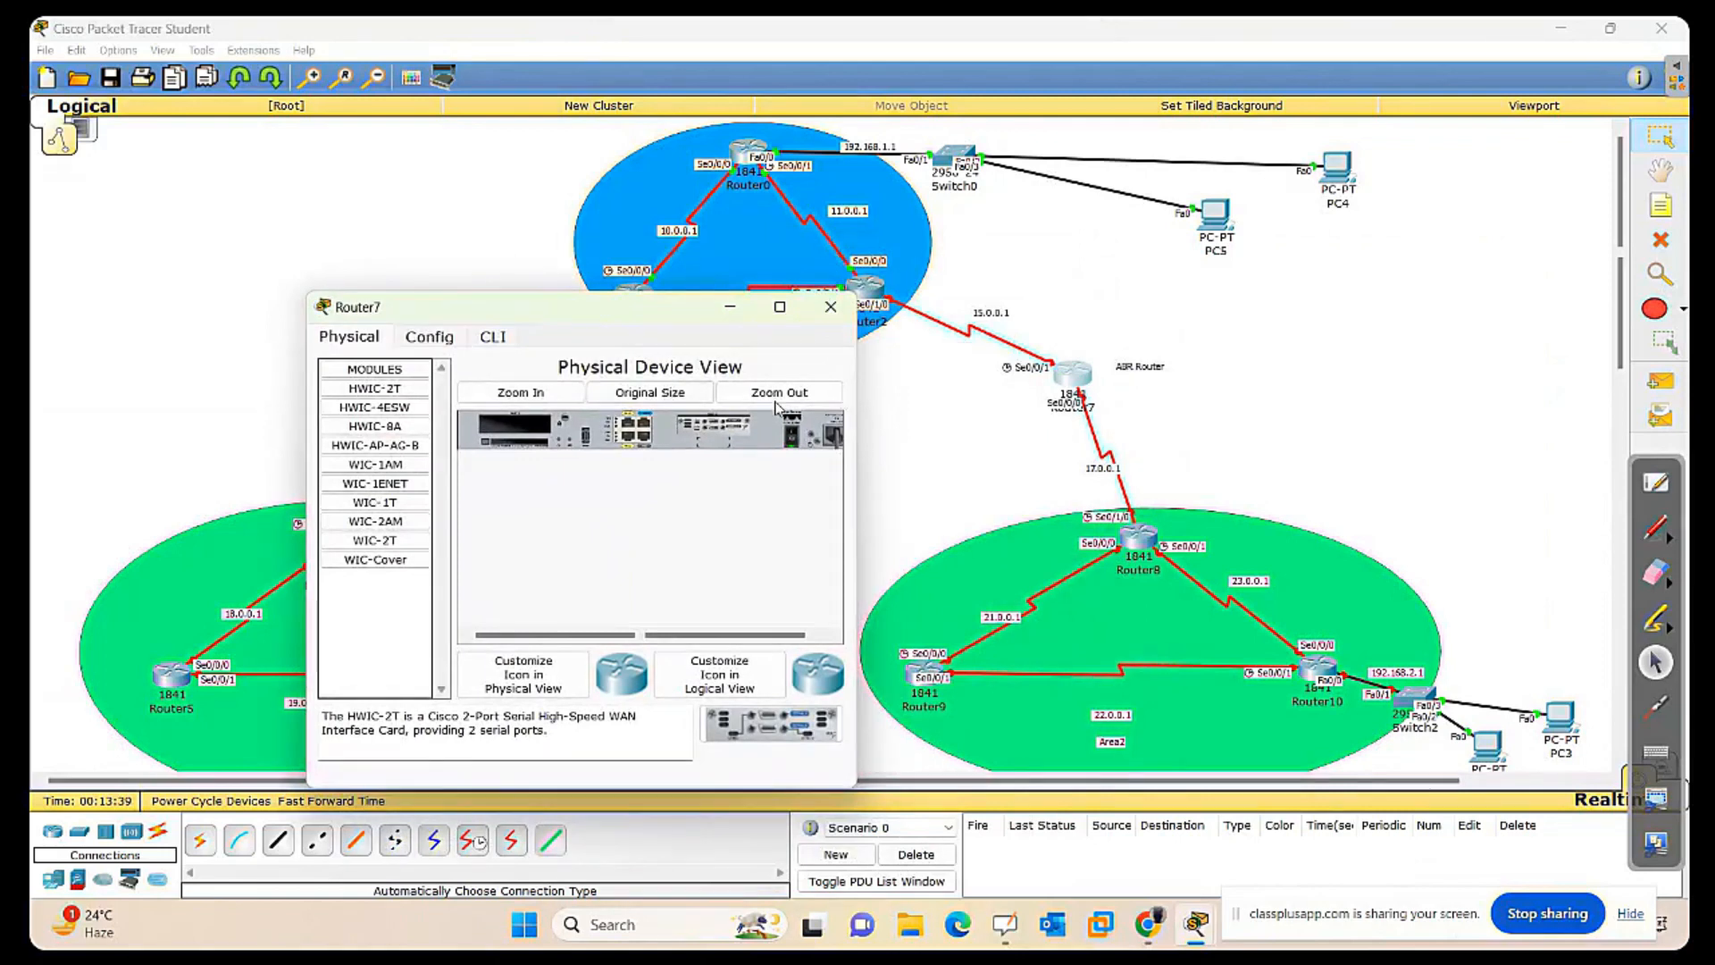
left_click_drag(610, 312, 485, 241)
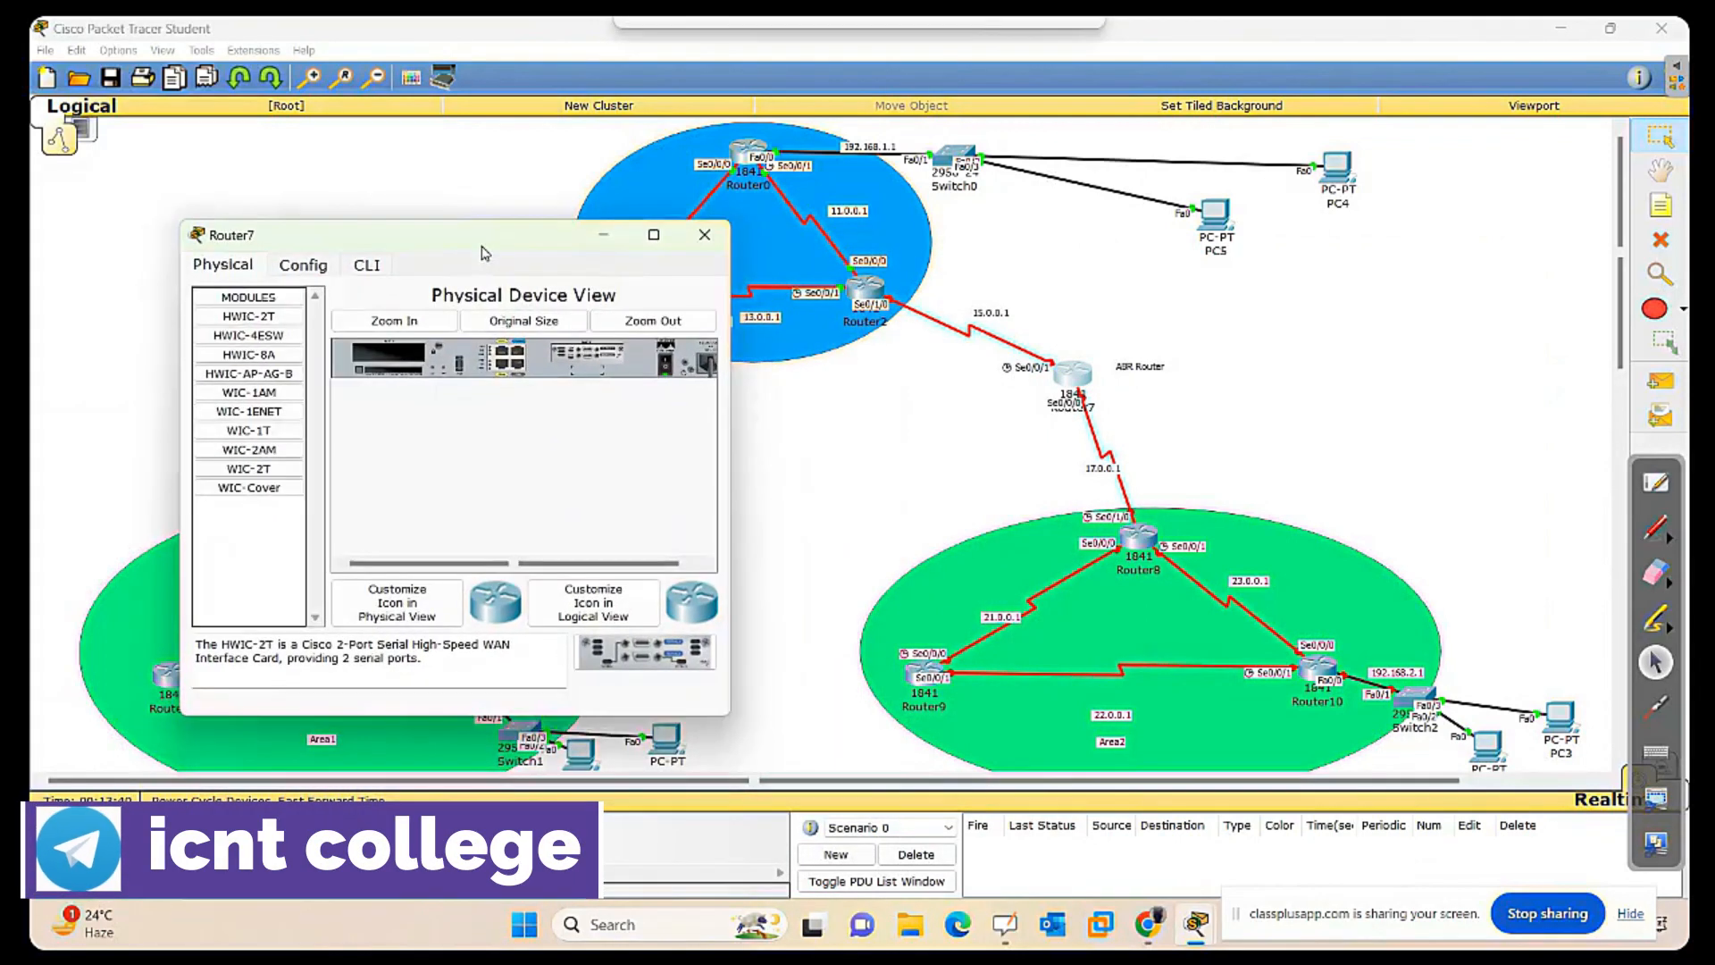
left_click(367, 268)
type("no")
key("Return")
key("Return")
key("Return")
key("Return")
key("Return")
key("Return")
key("Return")
key("Return")
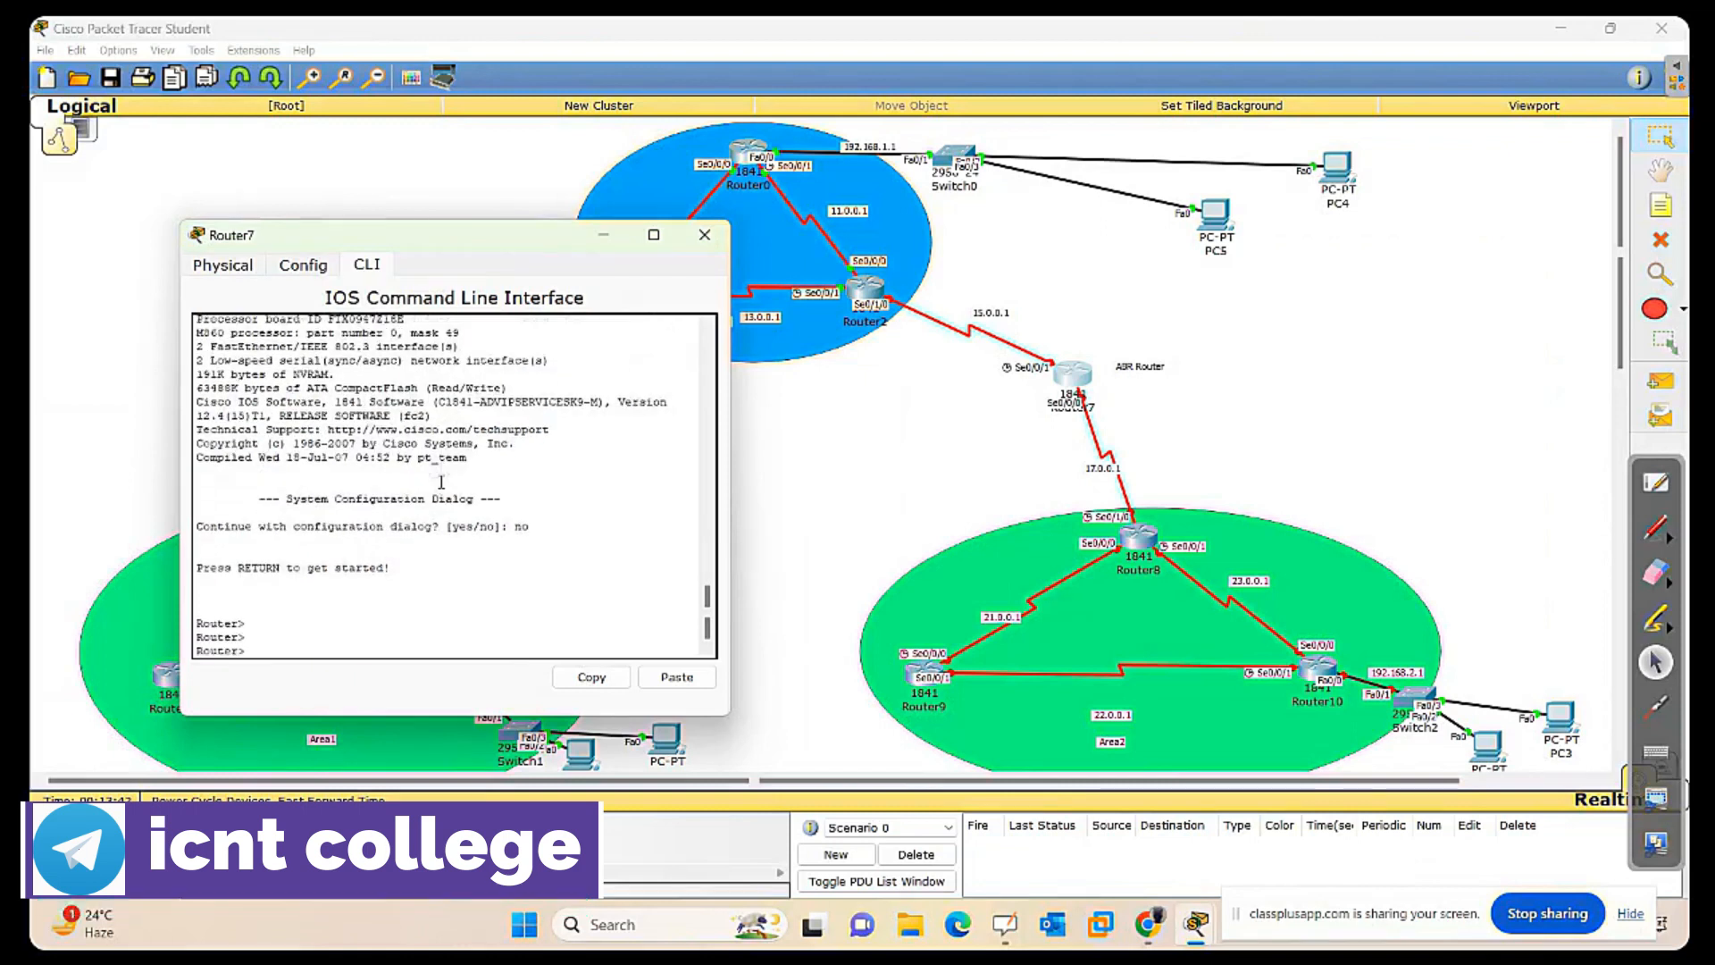
Enter privileged mode with en and global configuration mode with conf t on Router7.
type("en")
key("Return")
key("Return")
key("Return")
key("Return")
key("Return")
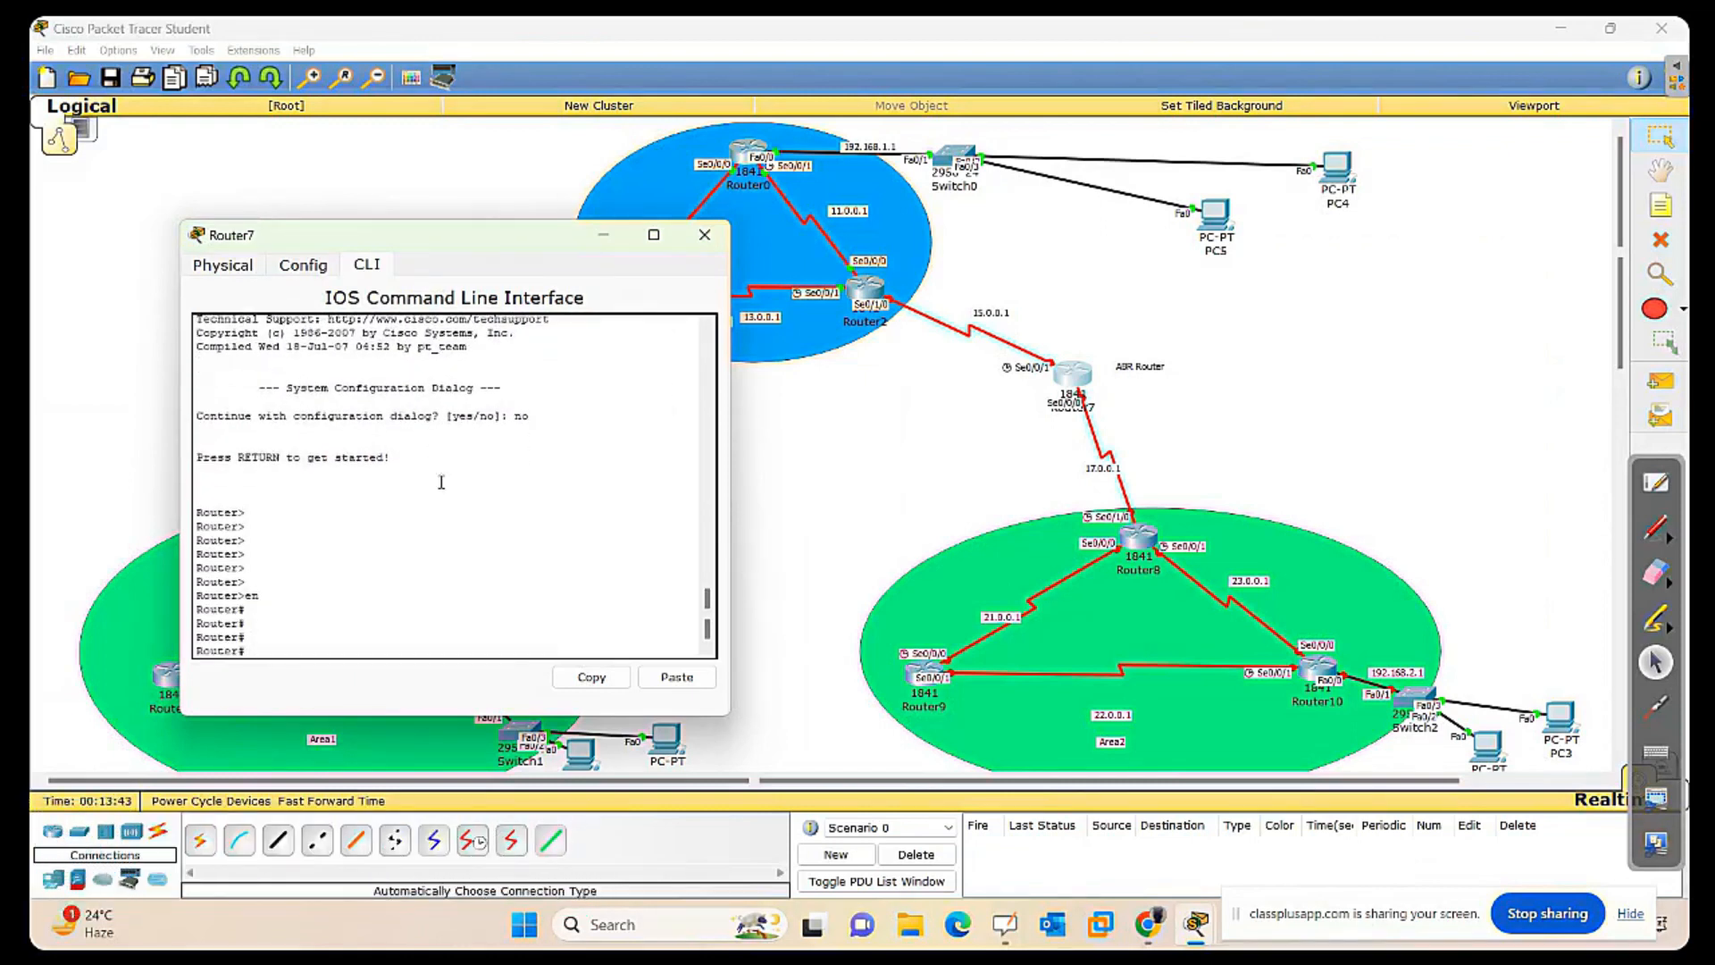
type("conf t")
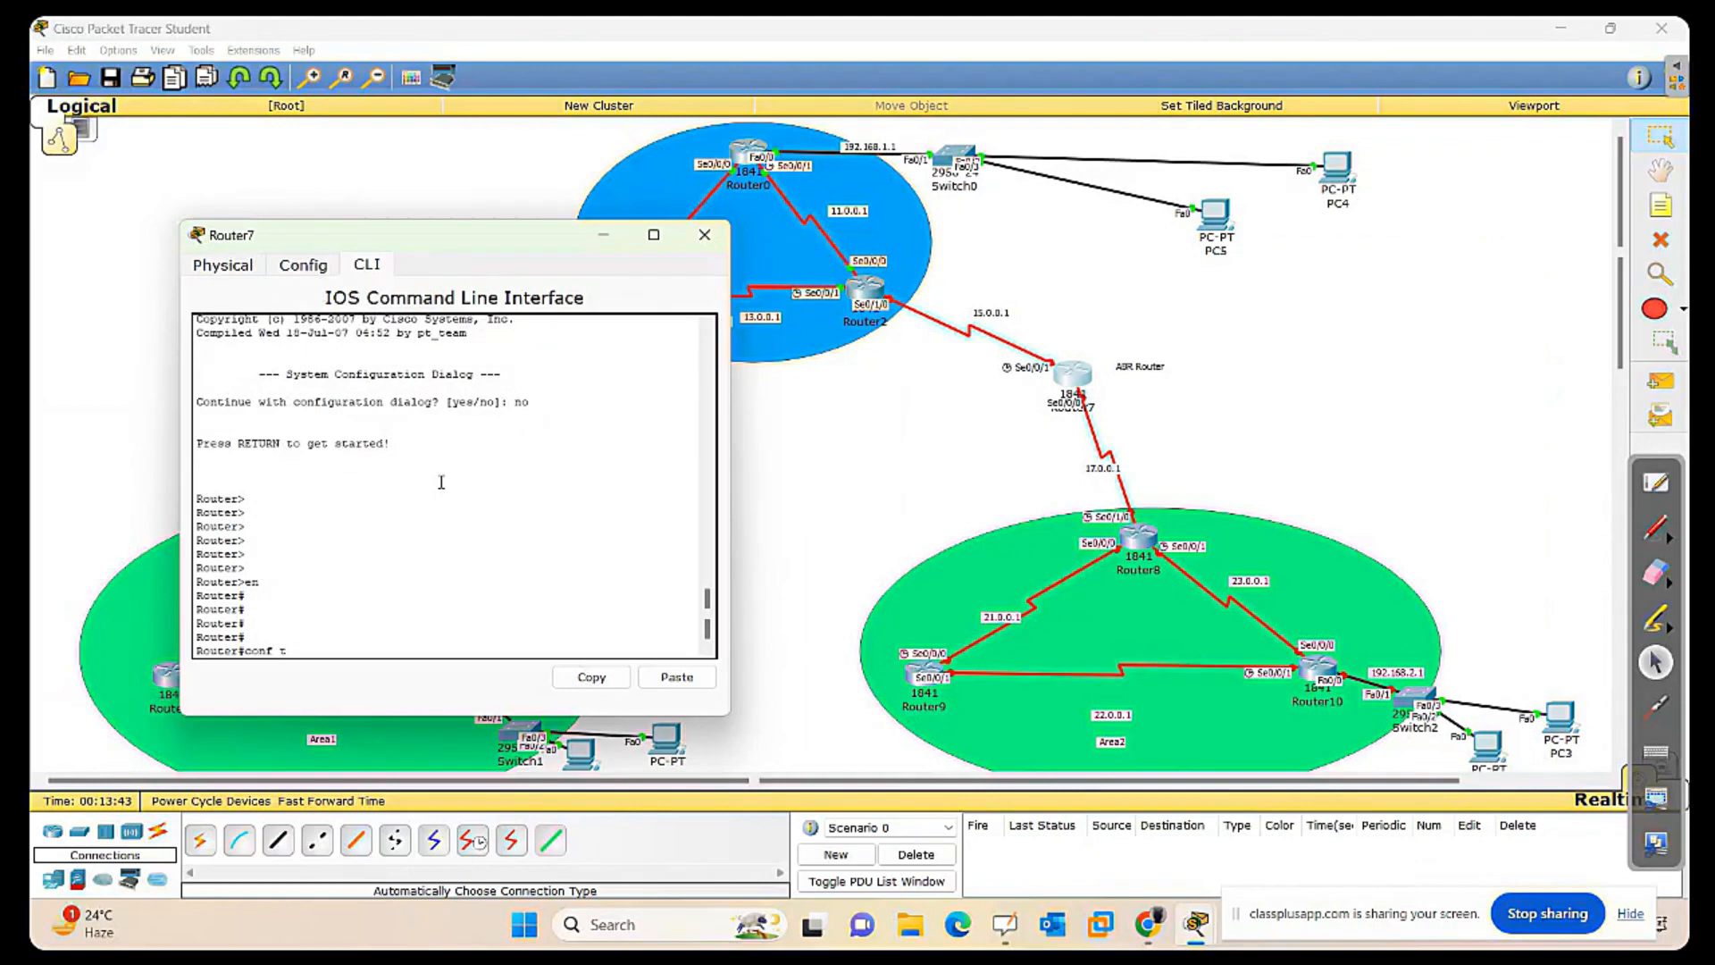
key("Return")
key("Return")
key("Return")
key("Return")
key("Return")
key("Return")
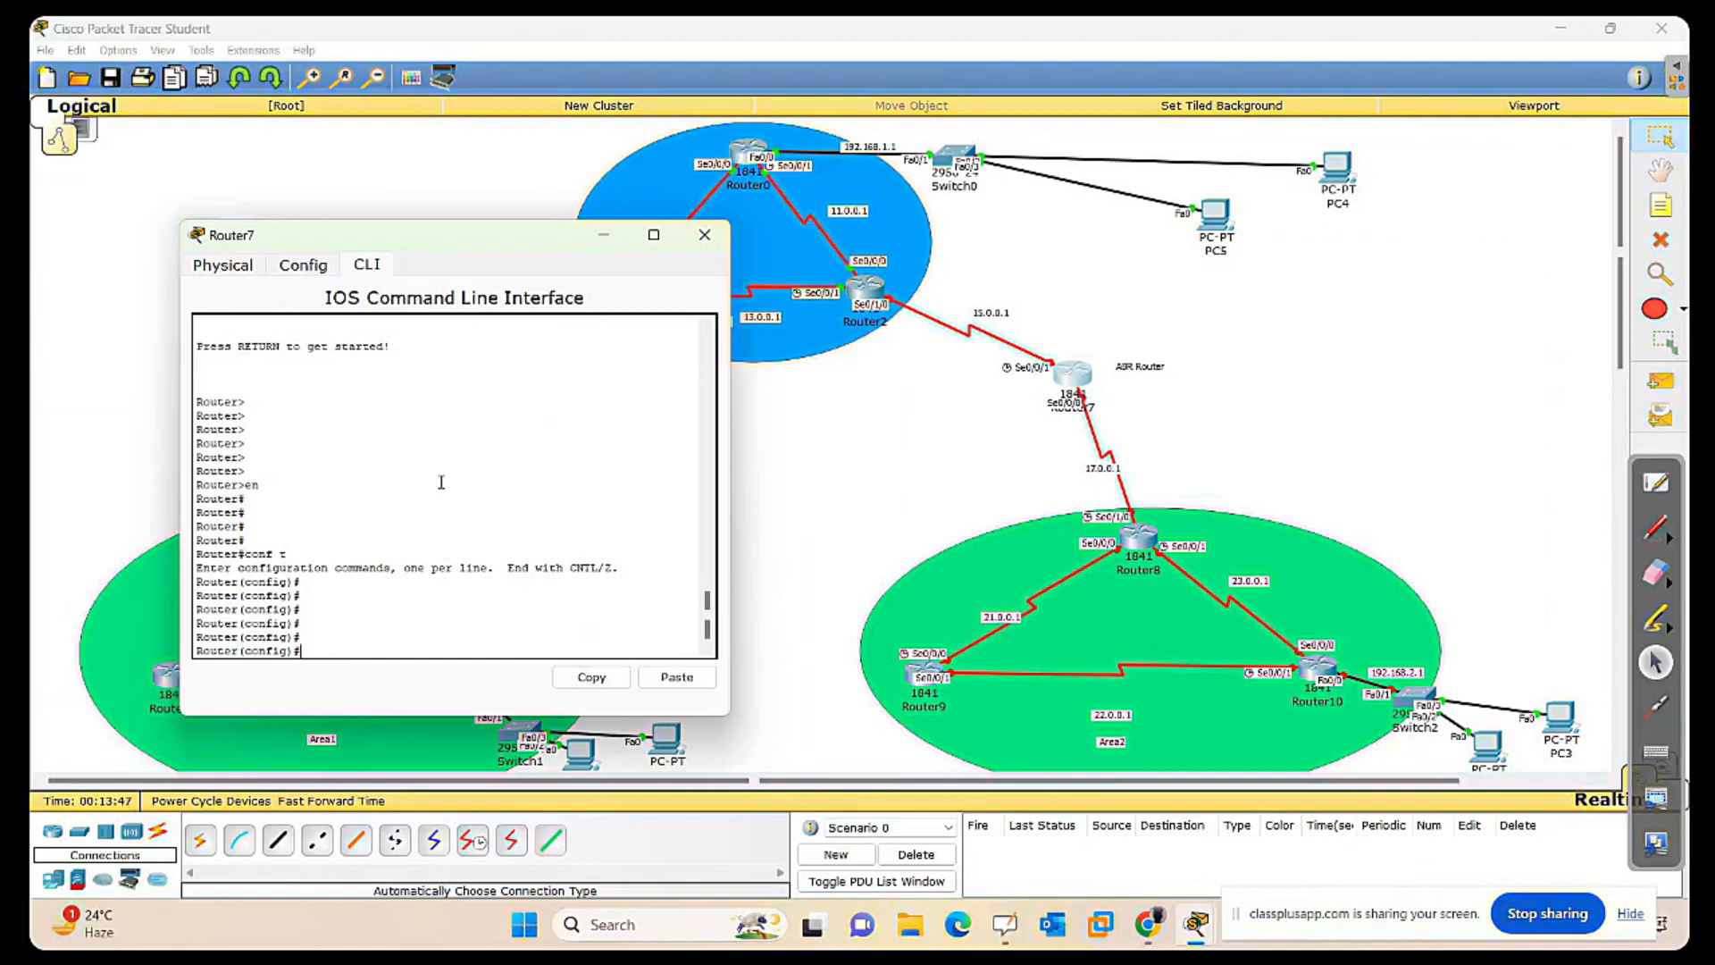
Enter interface configuration mode for Router7's Serial0/0/1 with int se0/0/1.
type("int se0/0/1")
key("Return")
key("Return")
key("Return")
key("Return")
key("Return")
Assign IP address 15.0.0.2 with mask 255.0.0.0 to Router7's Serial0/0/1 and enable the interface with no sh.
type("ip add")
key("Tab")
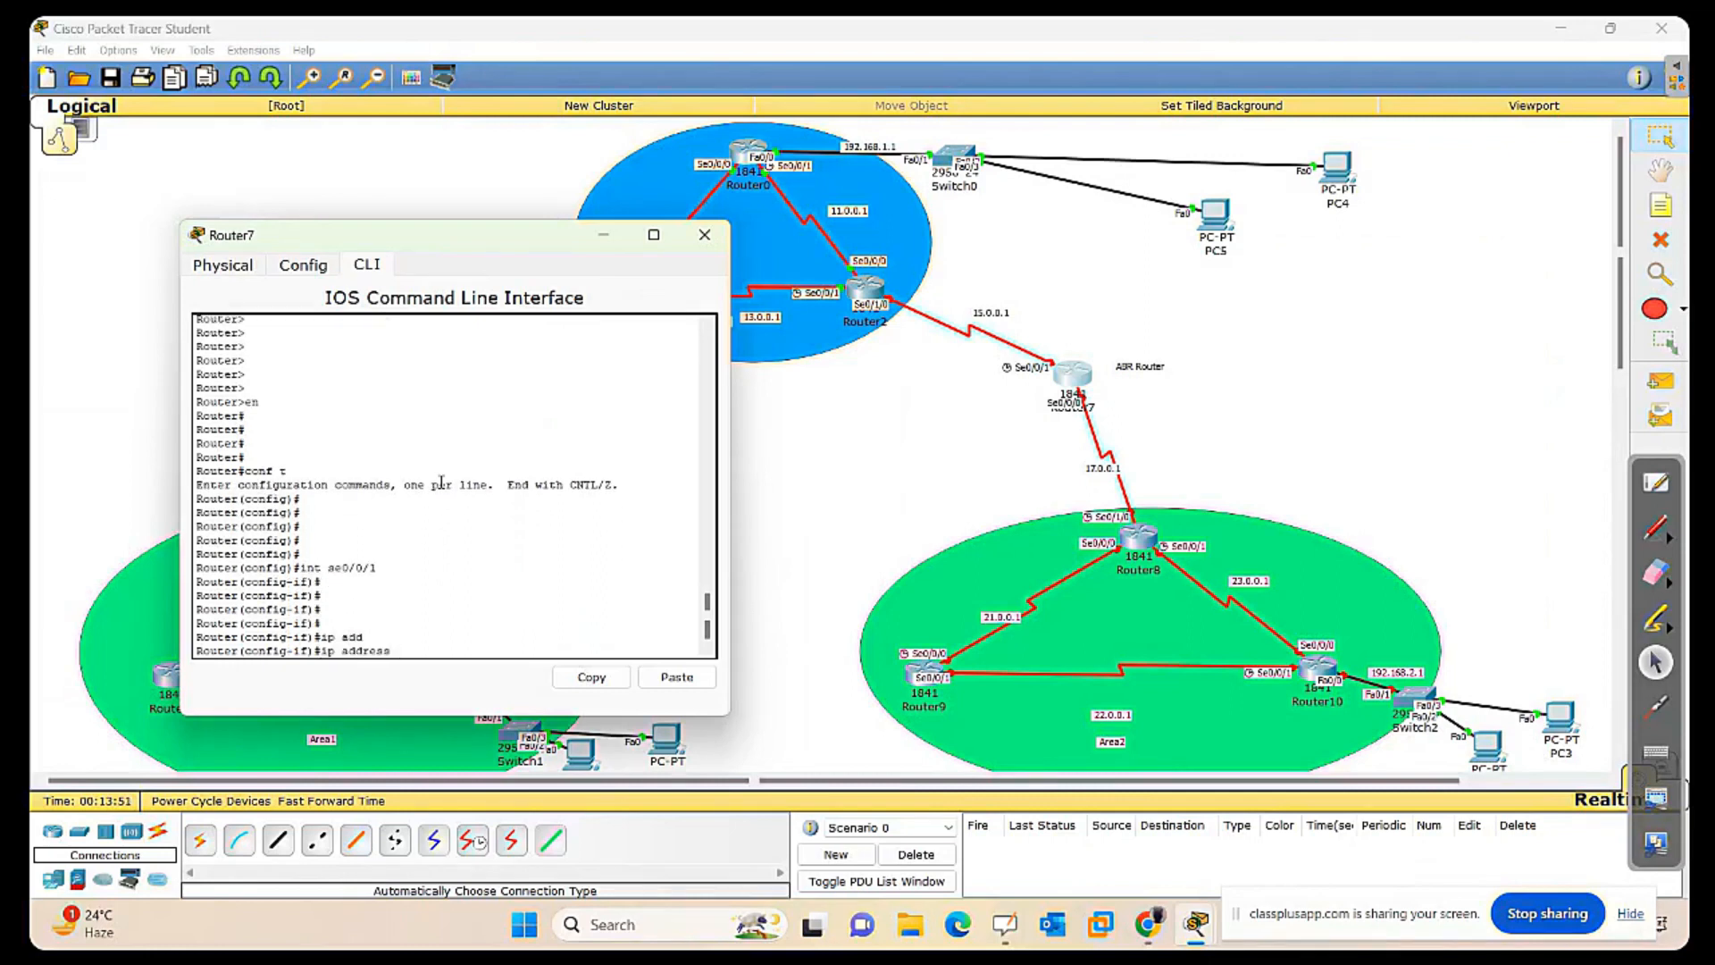
type("15.0.0.2 255.0.0.0")
key("Return")
type("no sh")
key("Return")
key("Return")
key("Return")
key("Return")
key("Return")
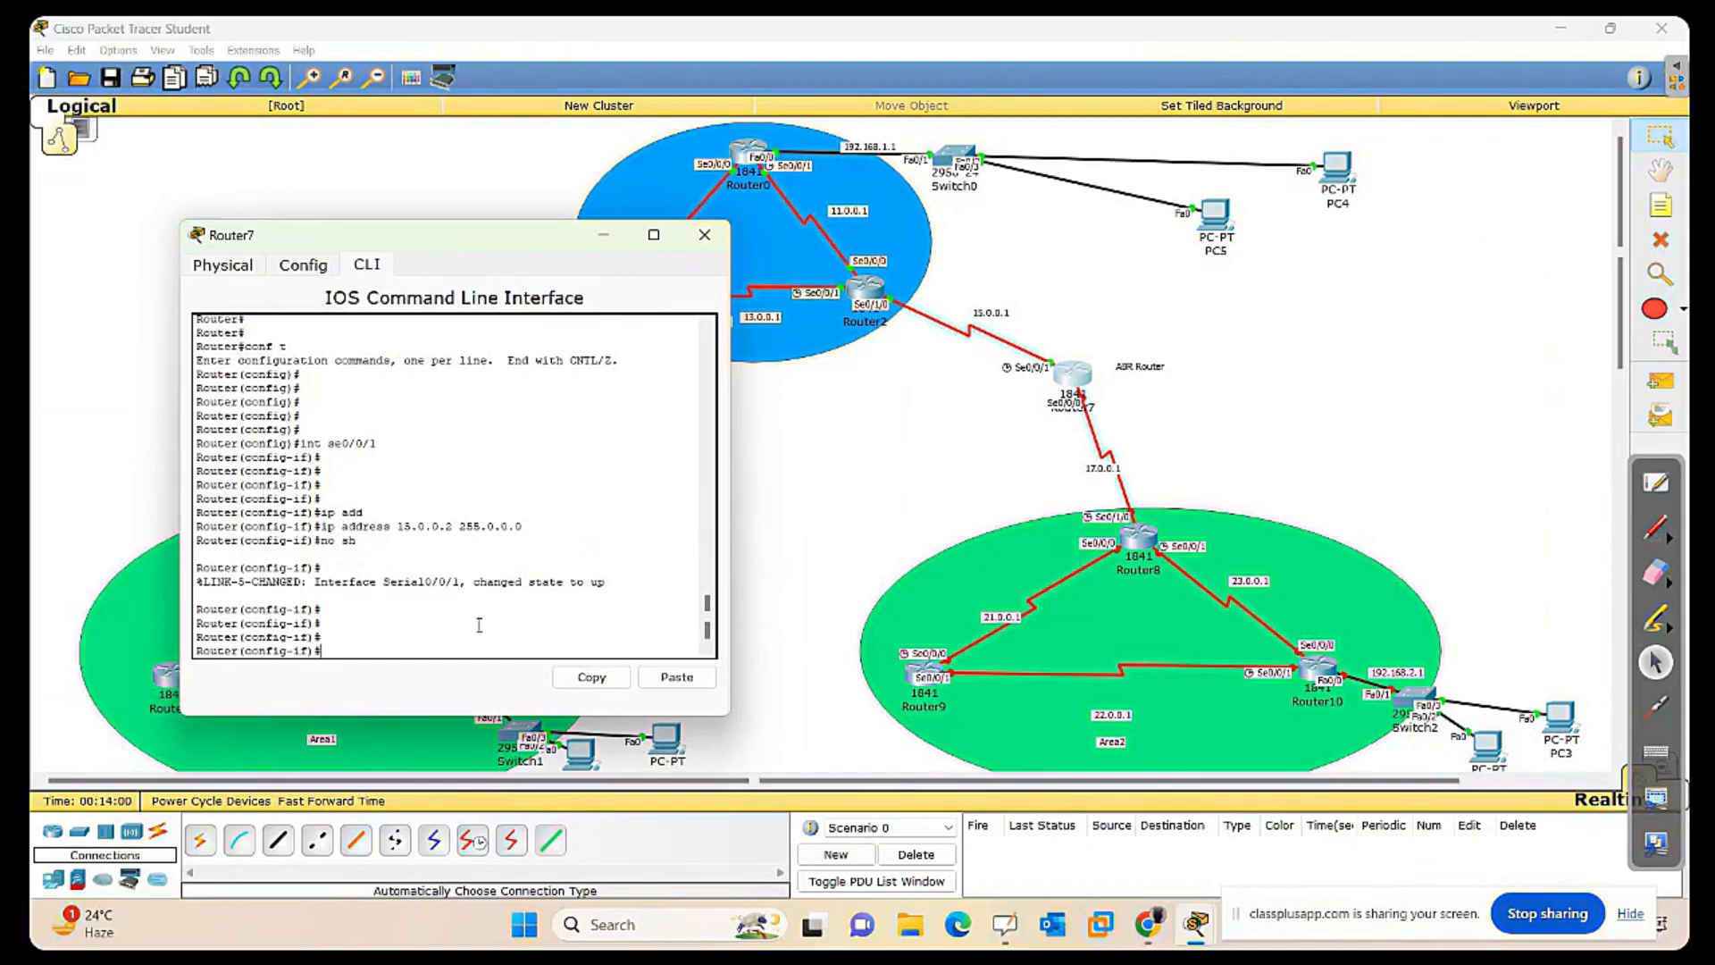
Switch to configuring Router7's Serial0/0/0 interface with int se0/0/0.
type("int se0/0/0")
key("Return")
key("Return")
key("Return")
key("Return")
Assign IP address 17.0.0.1 with mask 255.0.0.0 to Router7's Serial0/0/0 interface.
type("ip add")
key("Tab")
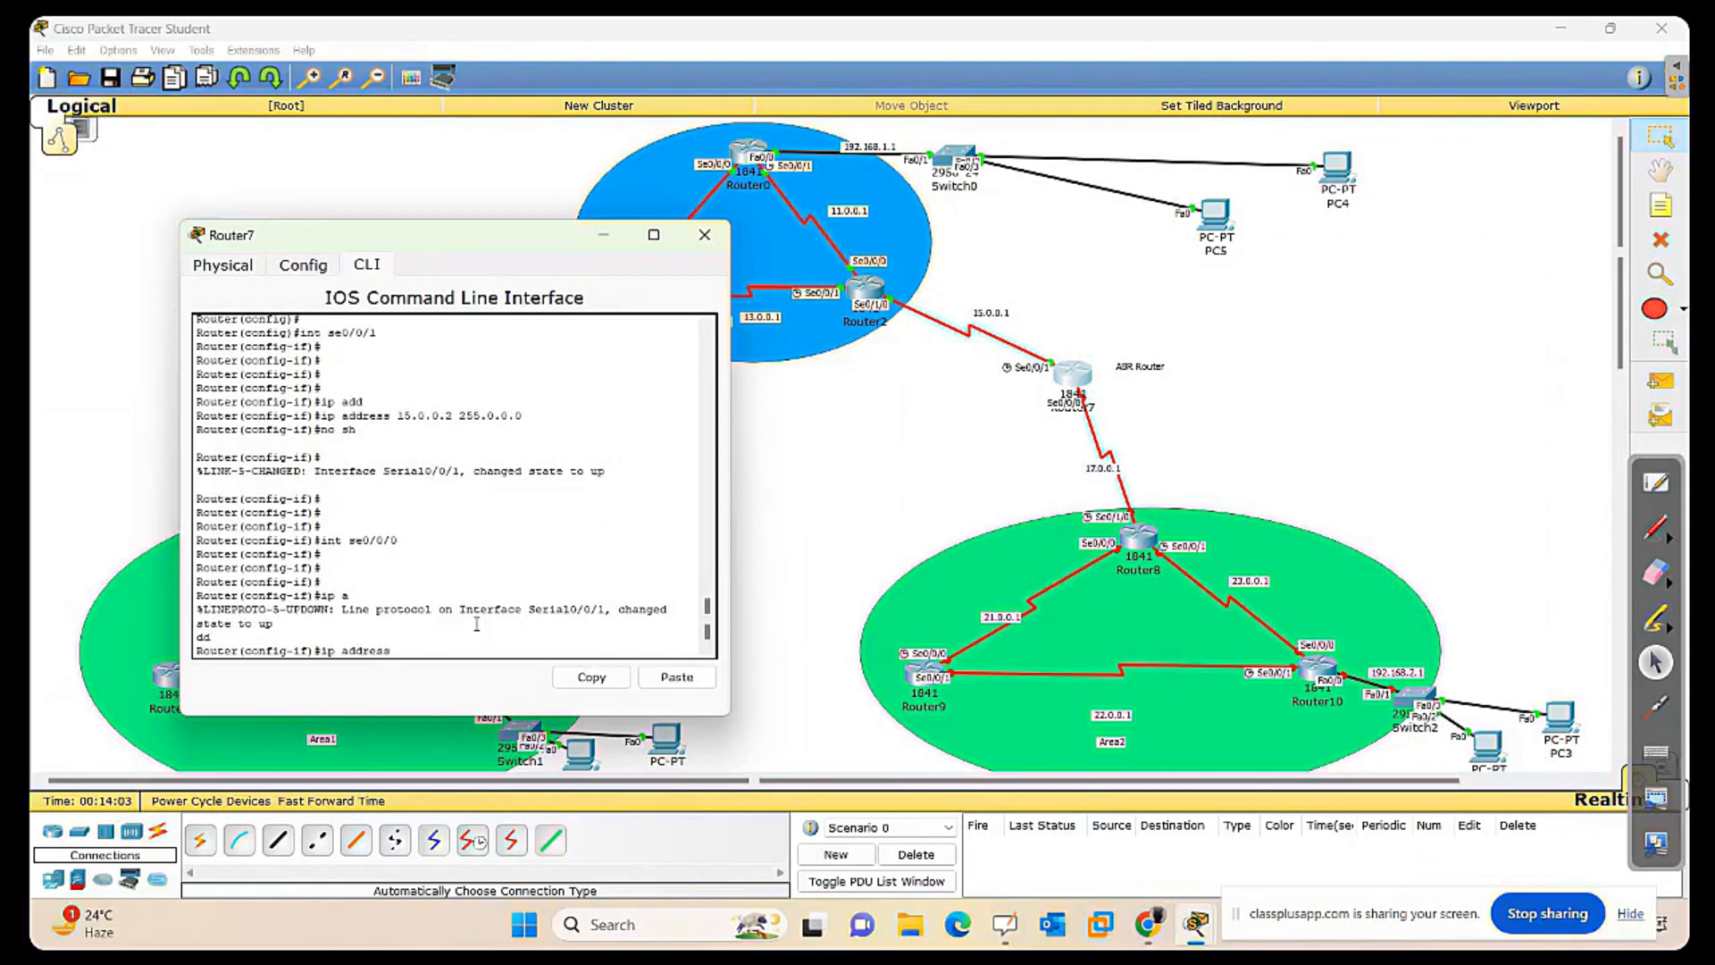
key("Return")
key("Up")
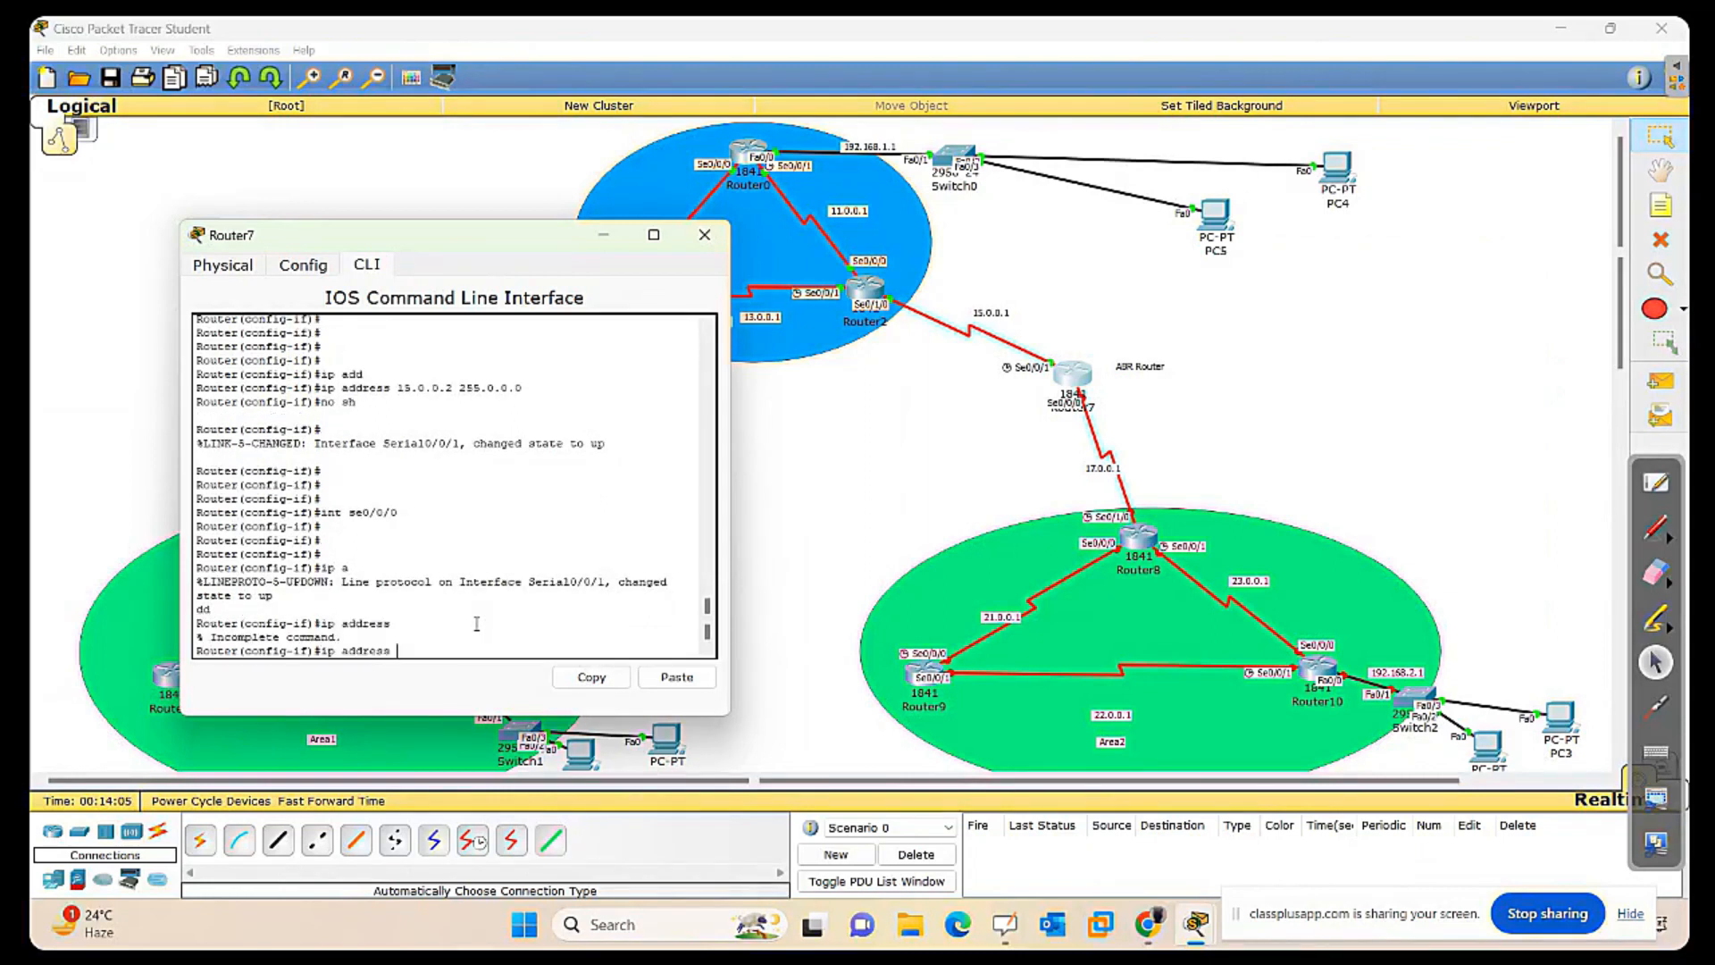
type("17.0.0.1 255.0.0.0")
key("Return")
key("Return")
Enable Router7's Serial0/0/0 interface with no sh and close the Router7 window.
type("no sh")
key("Return")
key("Return")
key("Return")
key("Return")
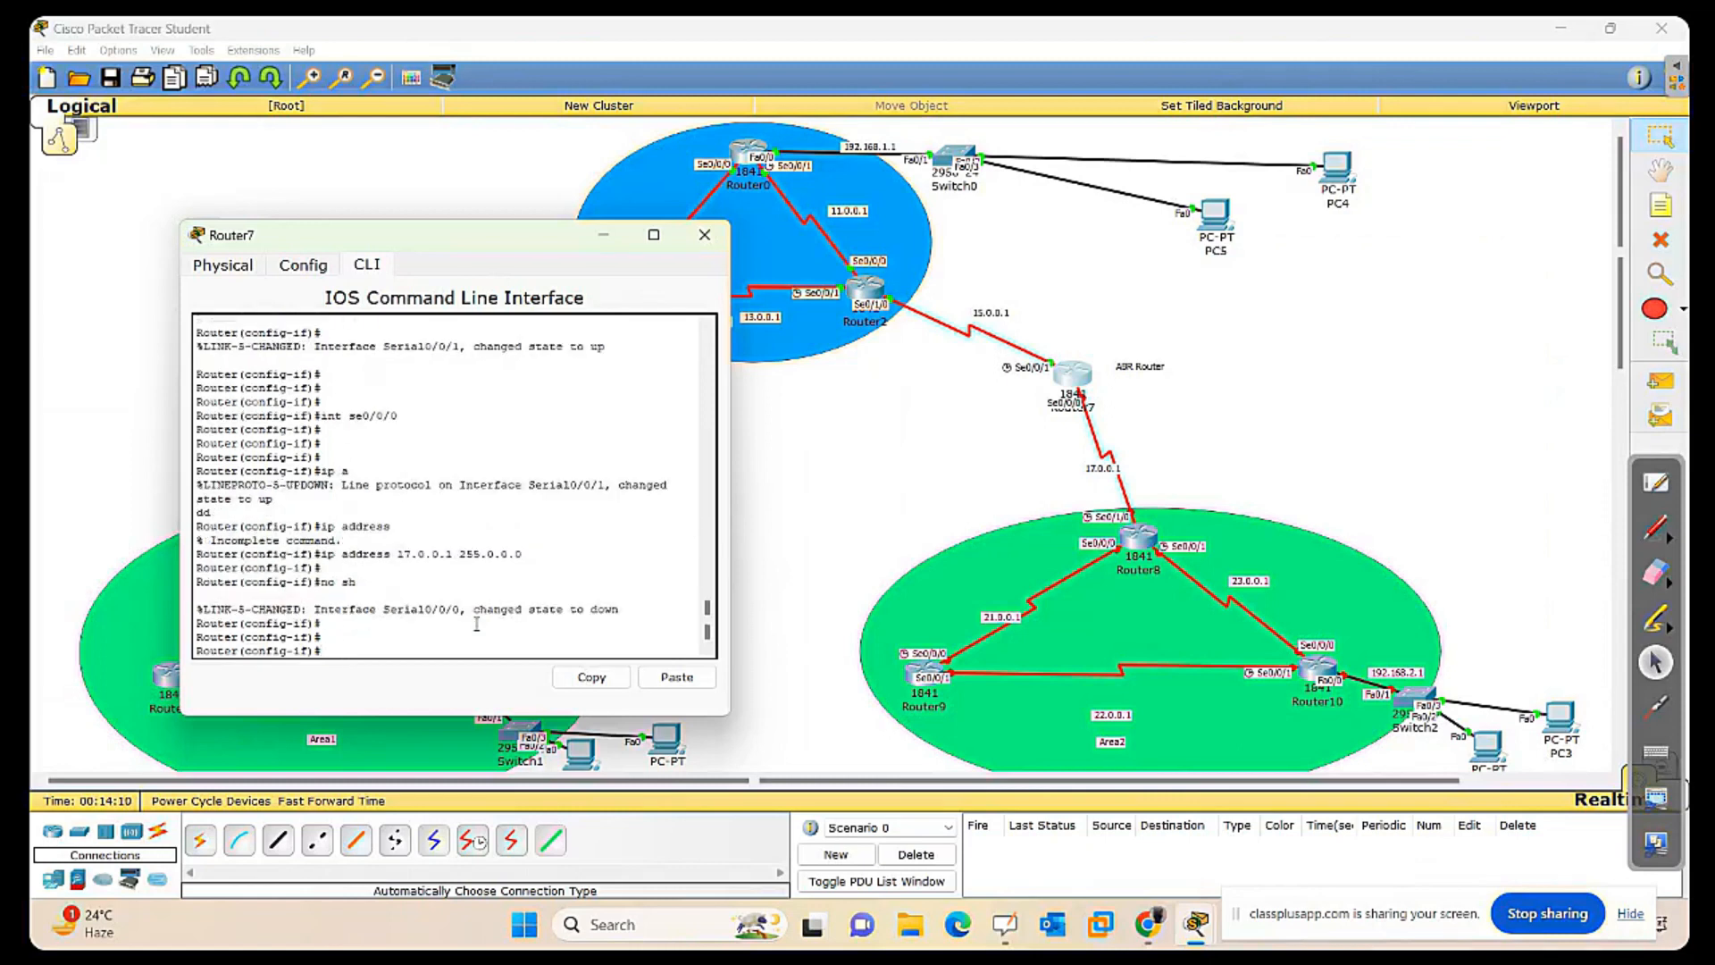
left_click(705, 238)
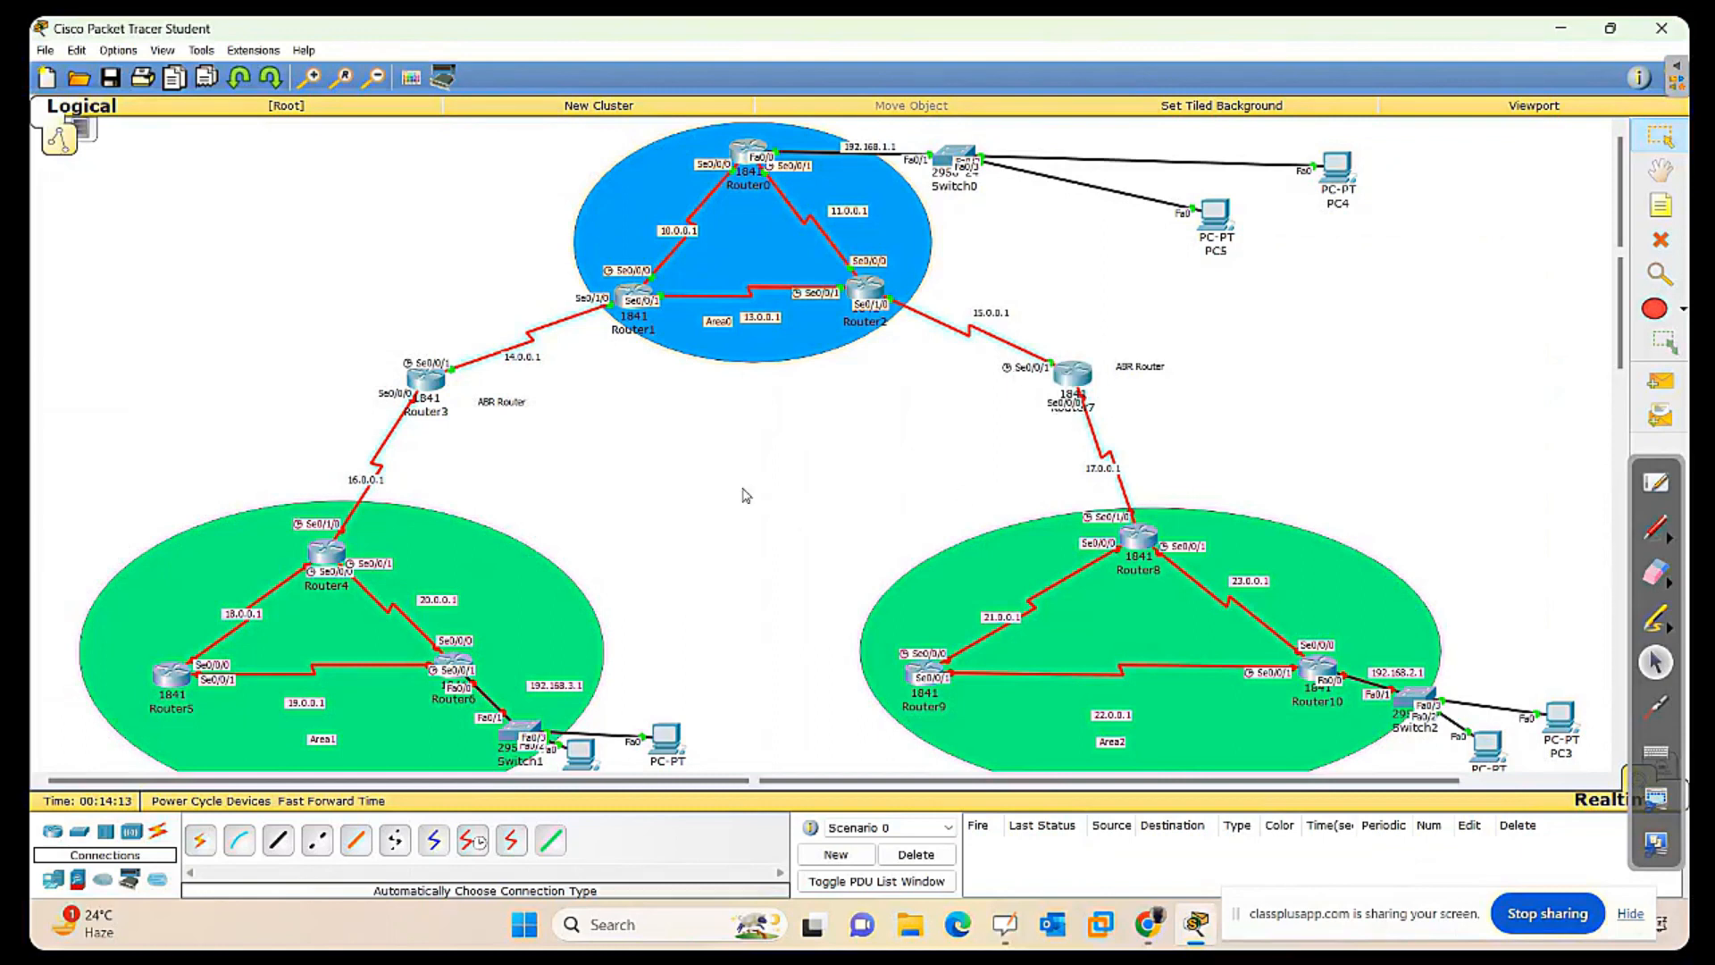
left_click_drag(122, 435, 781, 827)
left_click(736, 630)
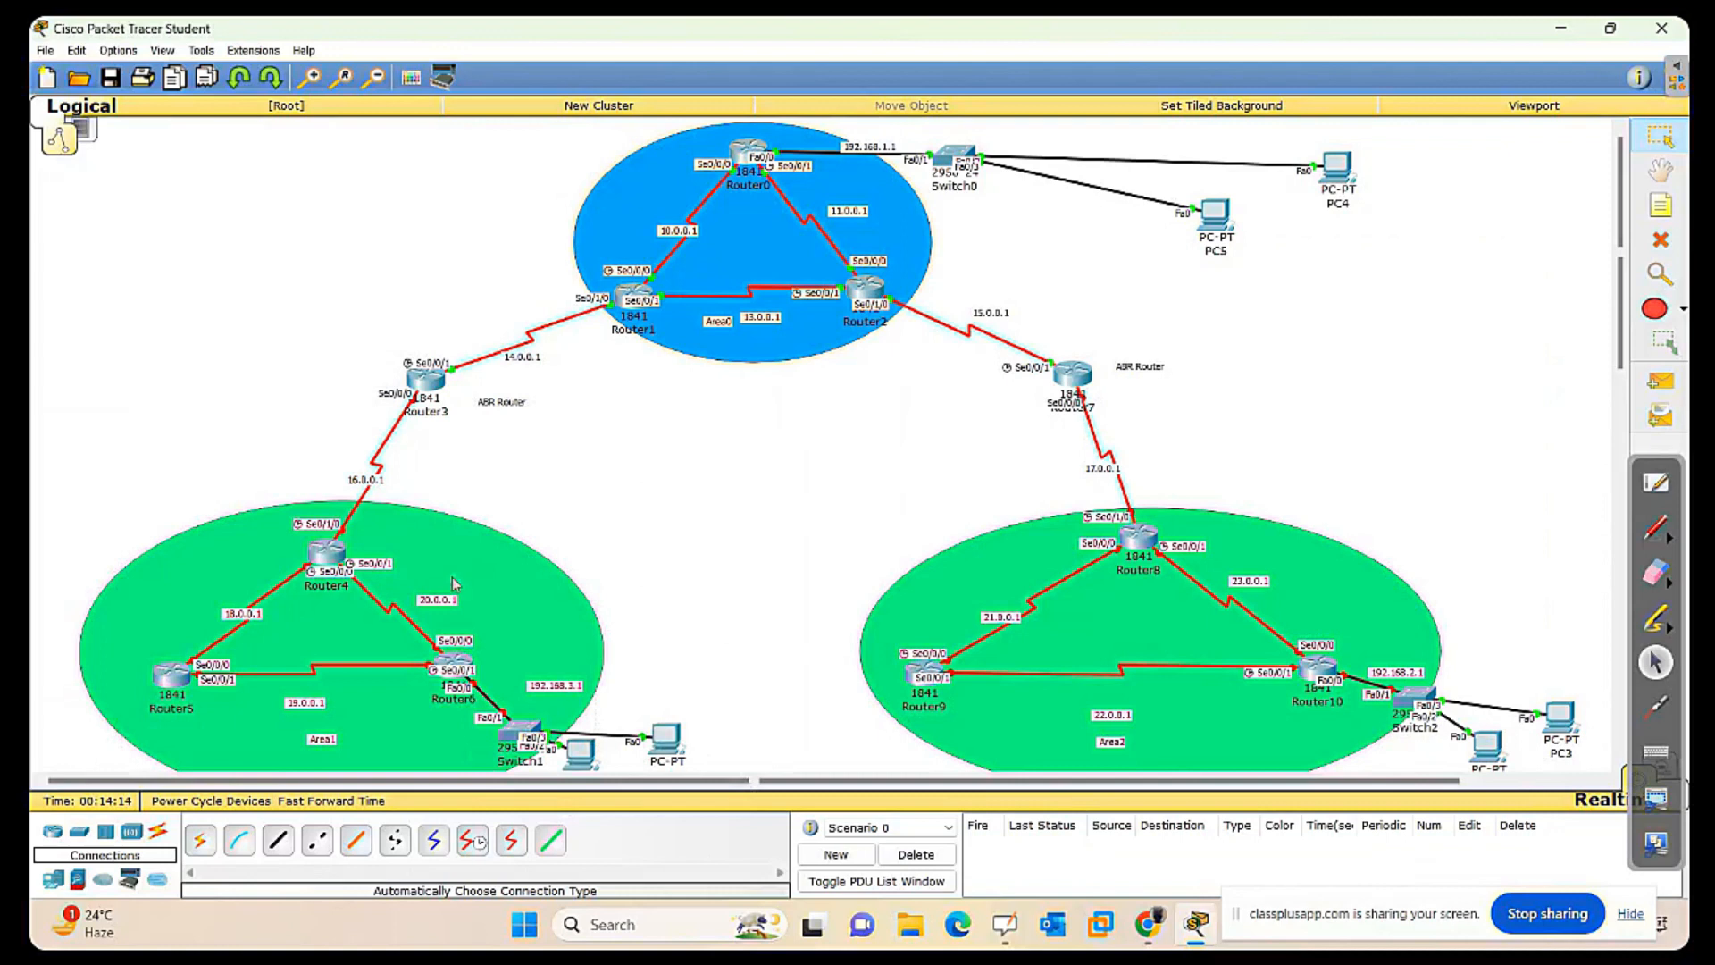
Open Router4's command line interface, decline the initial configuration dialog with no and bring up its prompt.
left_click(324, 554)
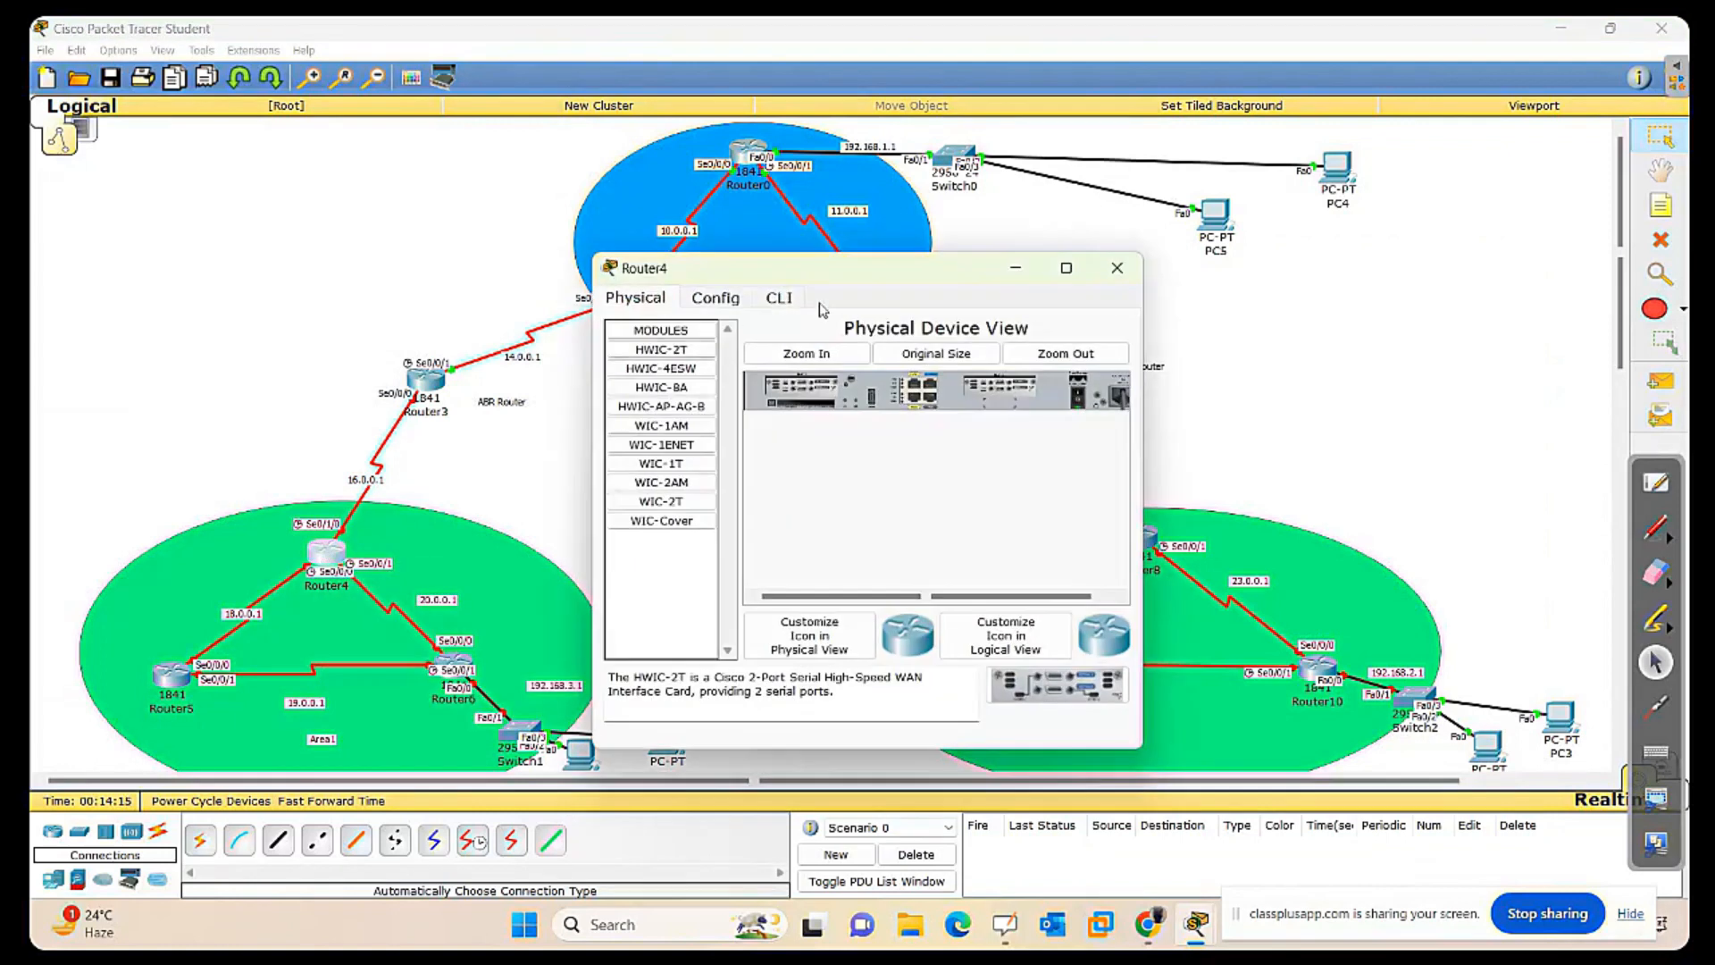
left_click_drag(887, 274, 1015, 227)
left_click(906, 251)
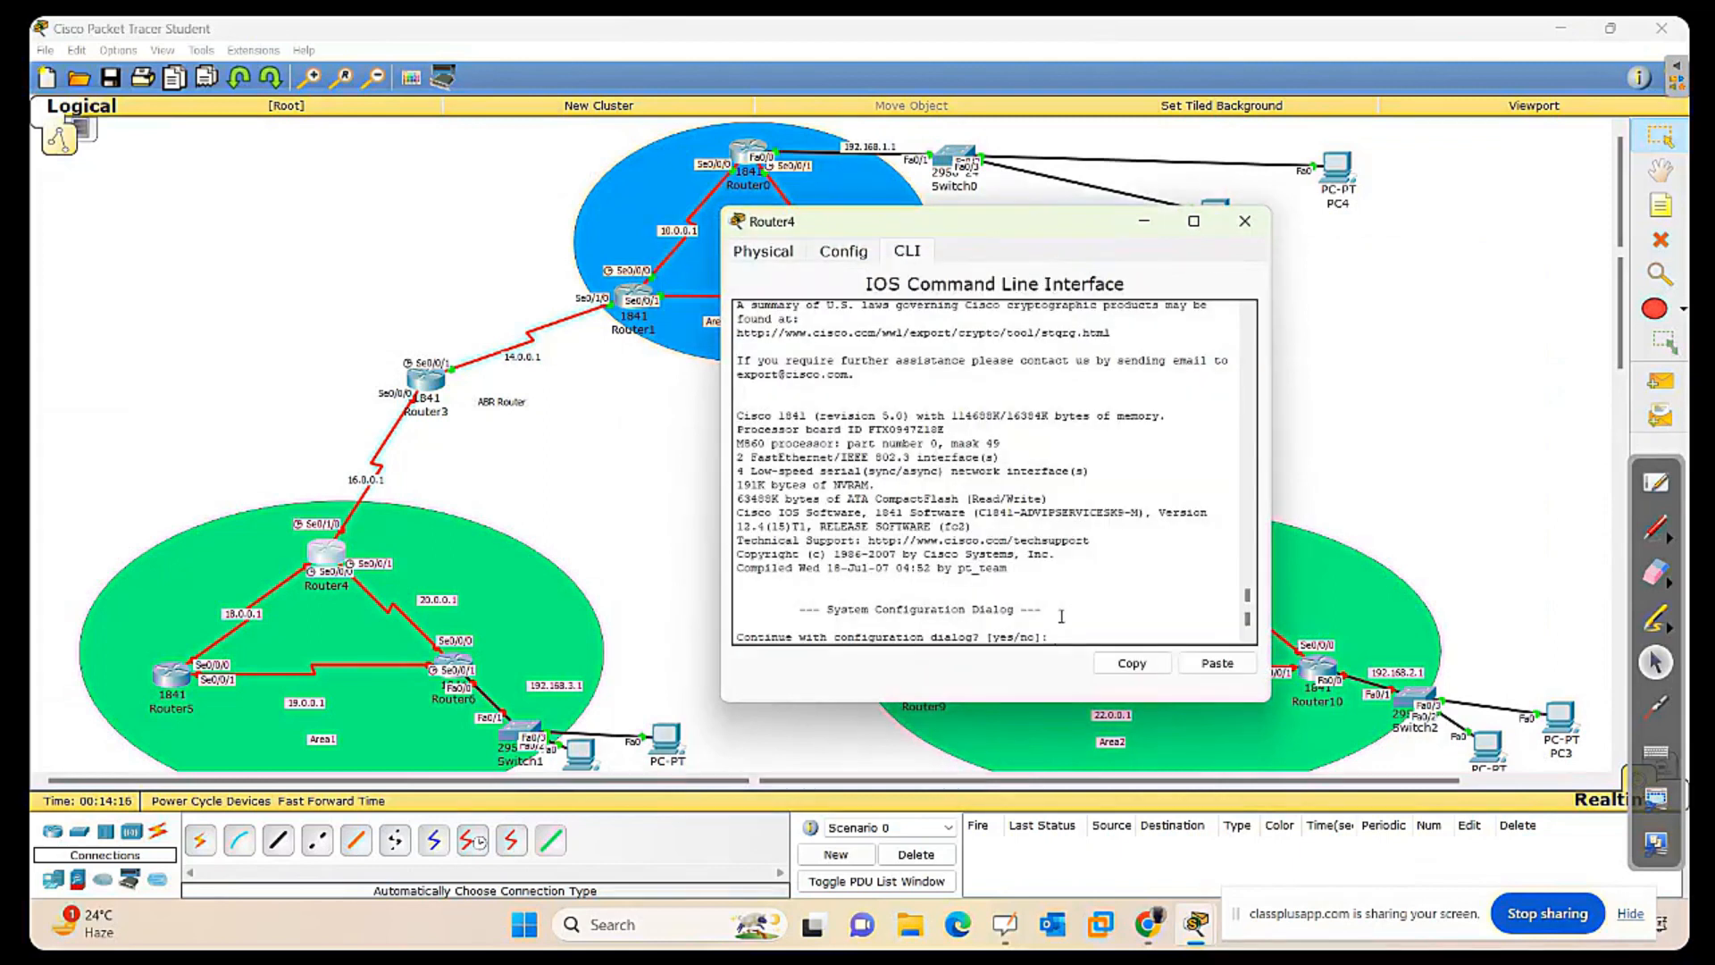
type("no")
key("Return")
key("Return")
key("Return")
key("Return")
key("Return")
key("Return")
key("Return")
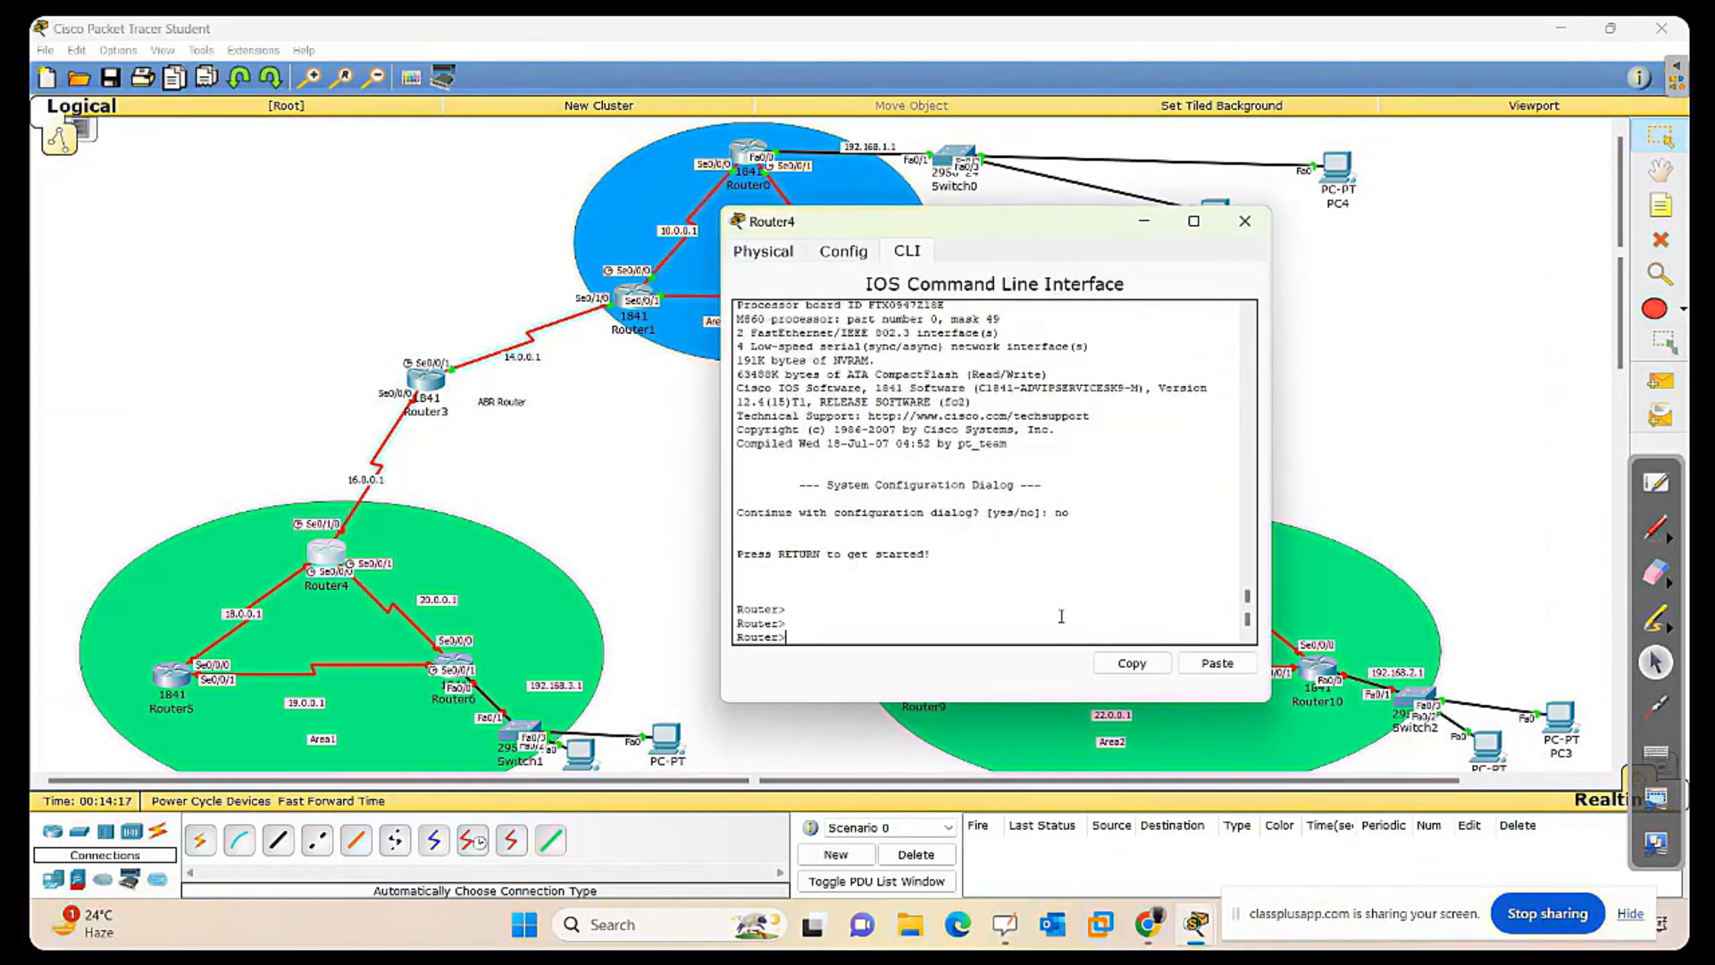
Enter privileged mode with en and global configuration mode with conf t on Router4.
type("en")
key("Return")
key("Return")
key("Return")
key("Return")
key("Return")
type("conf t")
key("Return")
key("Return")
key("Return")
key("Return")
key("Return")
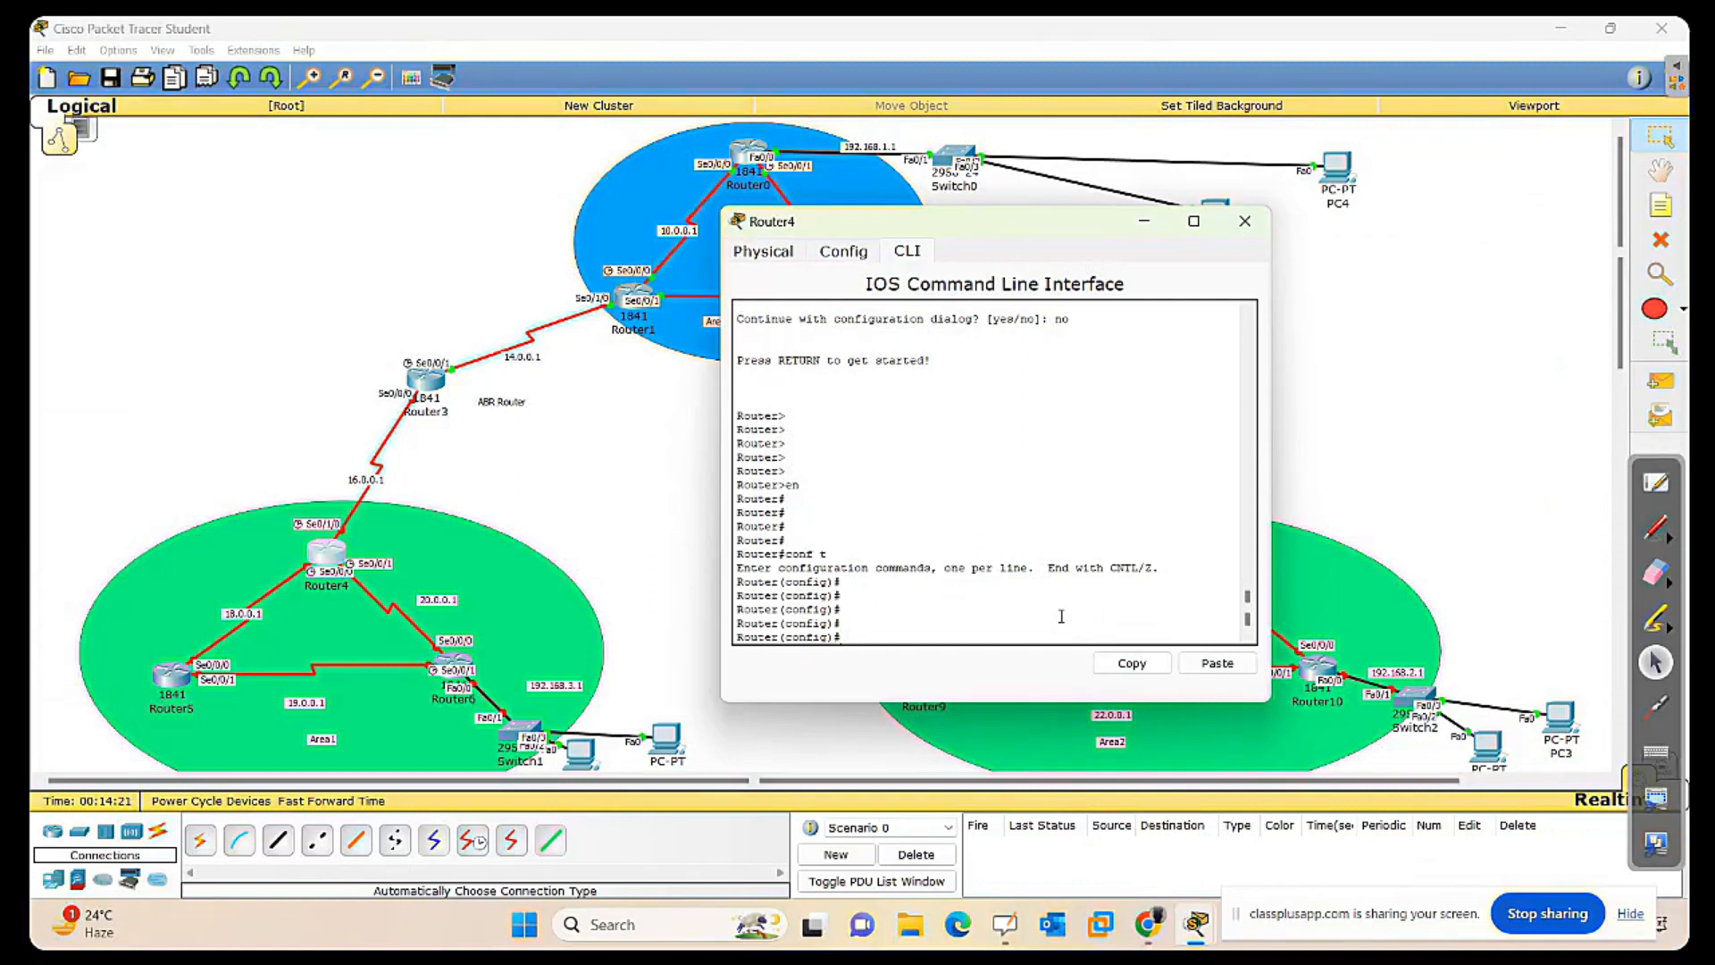
Enter interface configuration mode for Router4's Serial0/1/0 with int se0/1/0.
type("int se0/1/0")
key("Return")
key("Return")
key("Return")
key("Return")
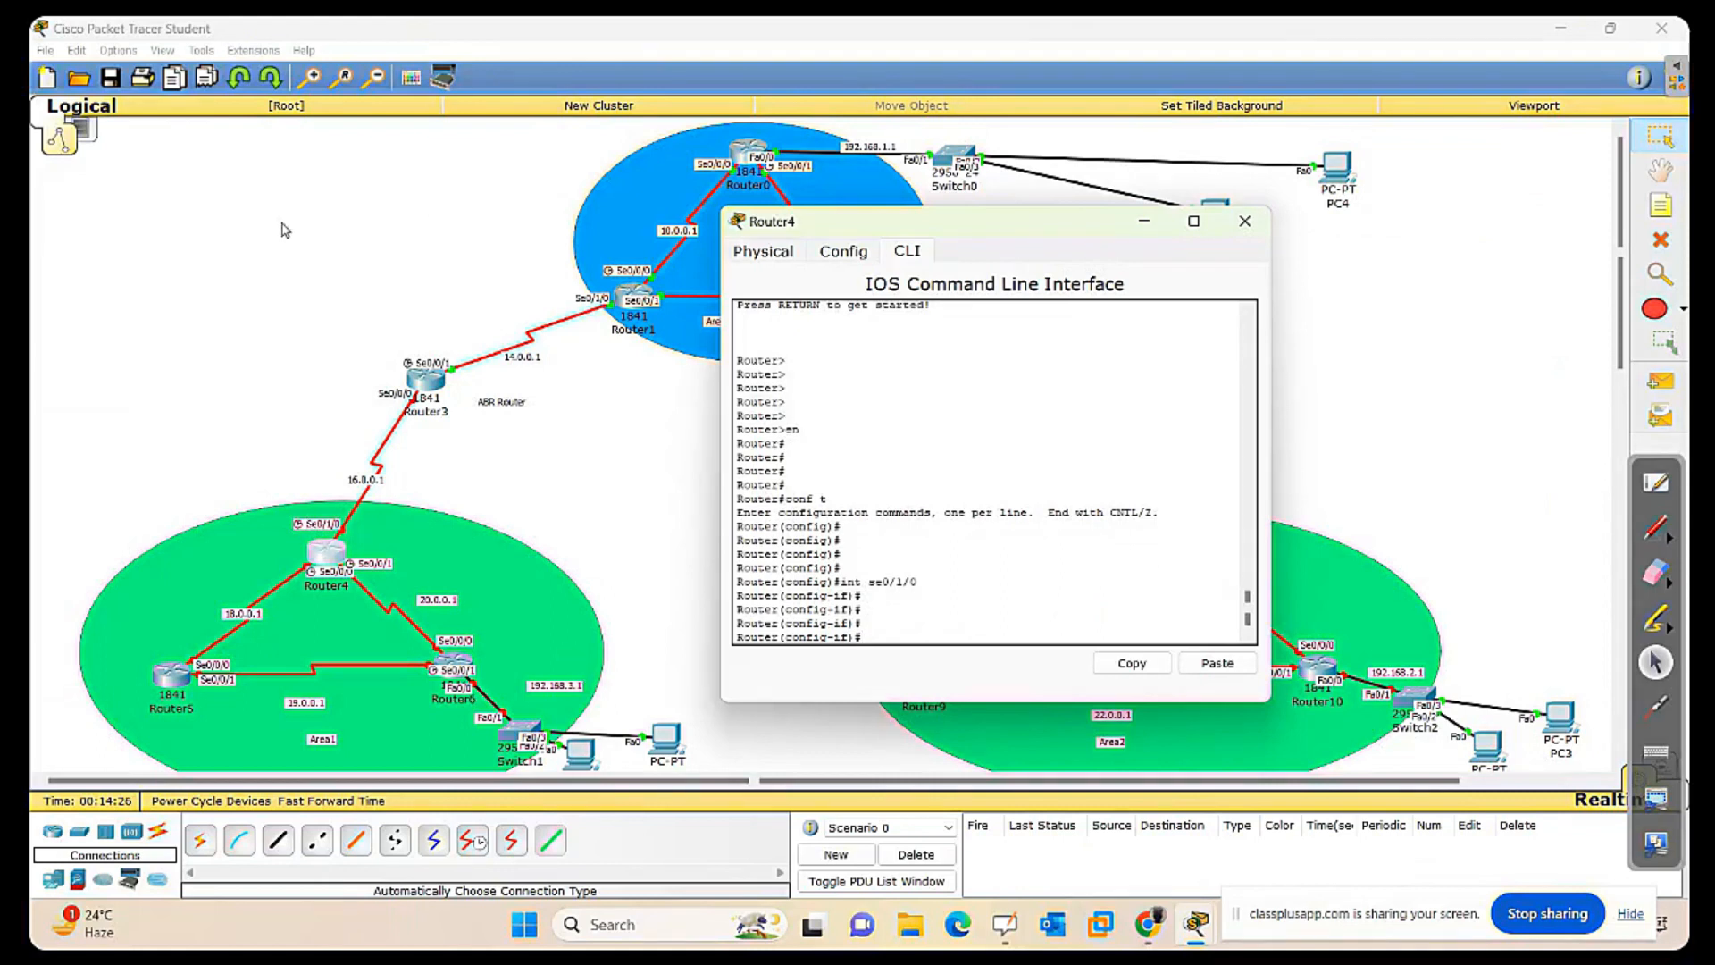
Open the program preferences to check the Always Show Port Labels option, and close them.
left_click(118, 50)
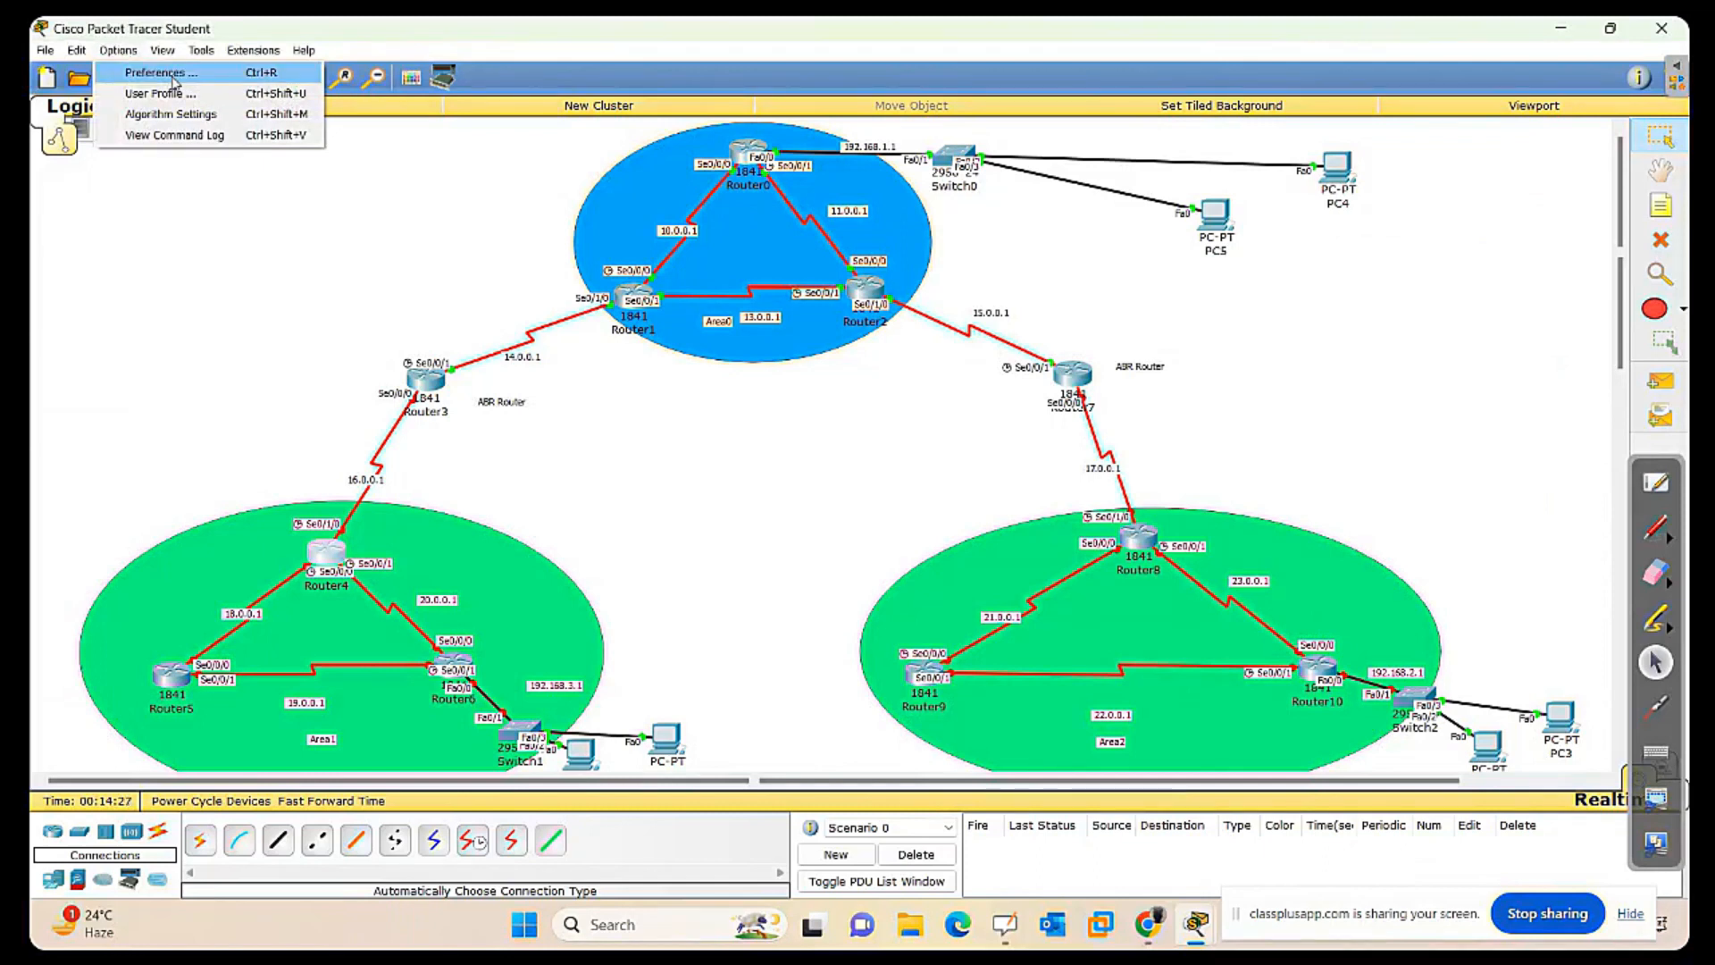
left_click(161, 72)
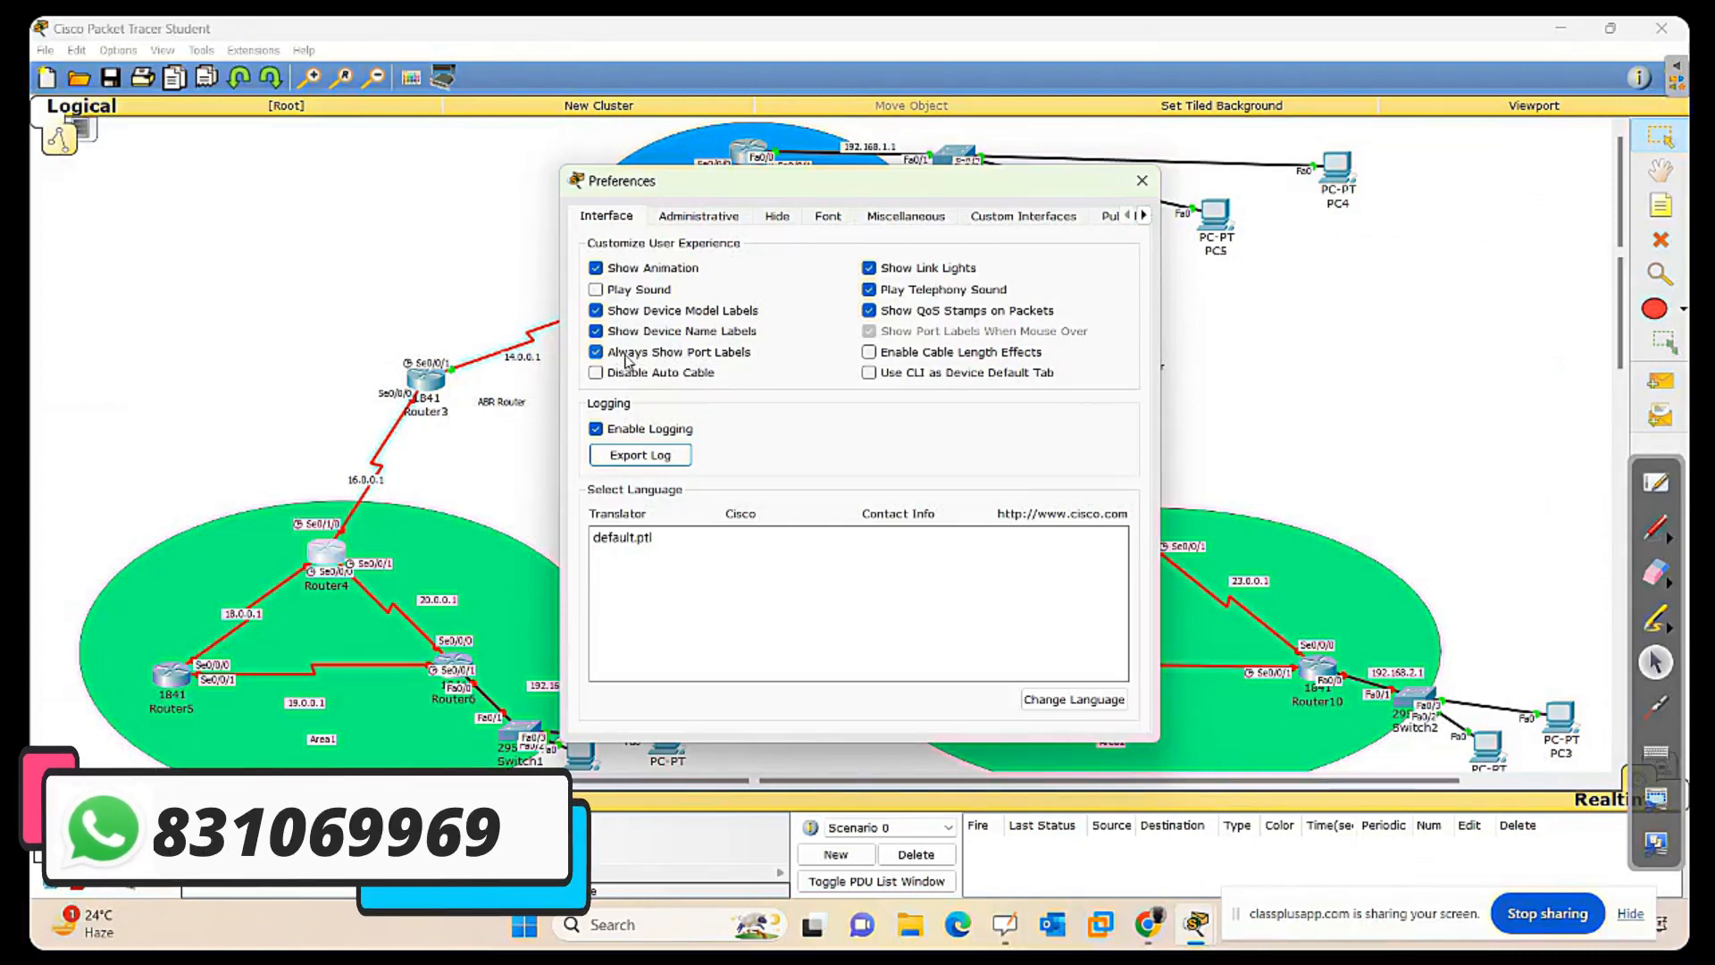
left_click(1142, 181)
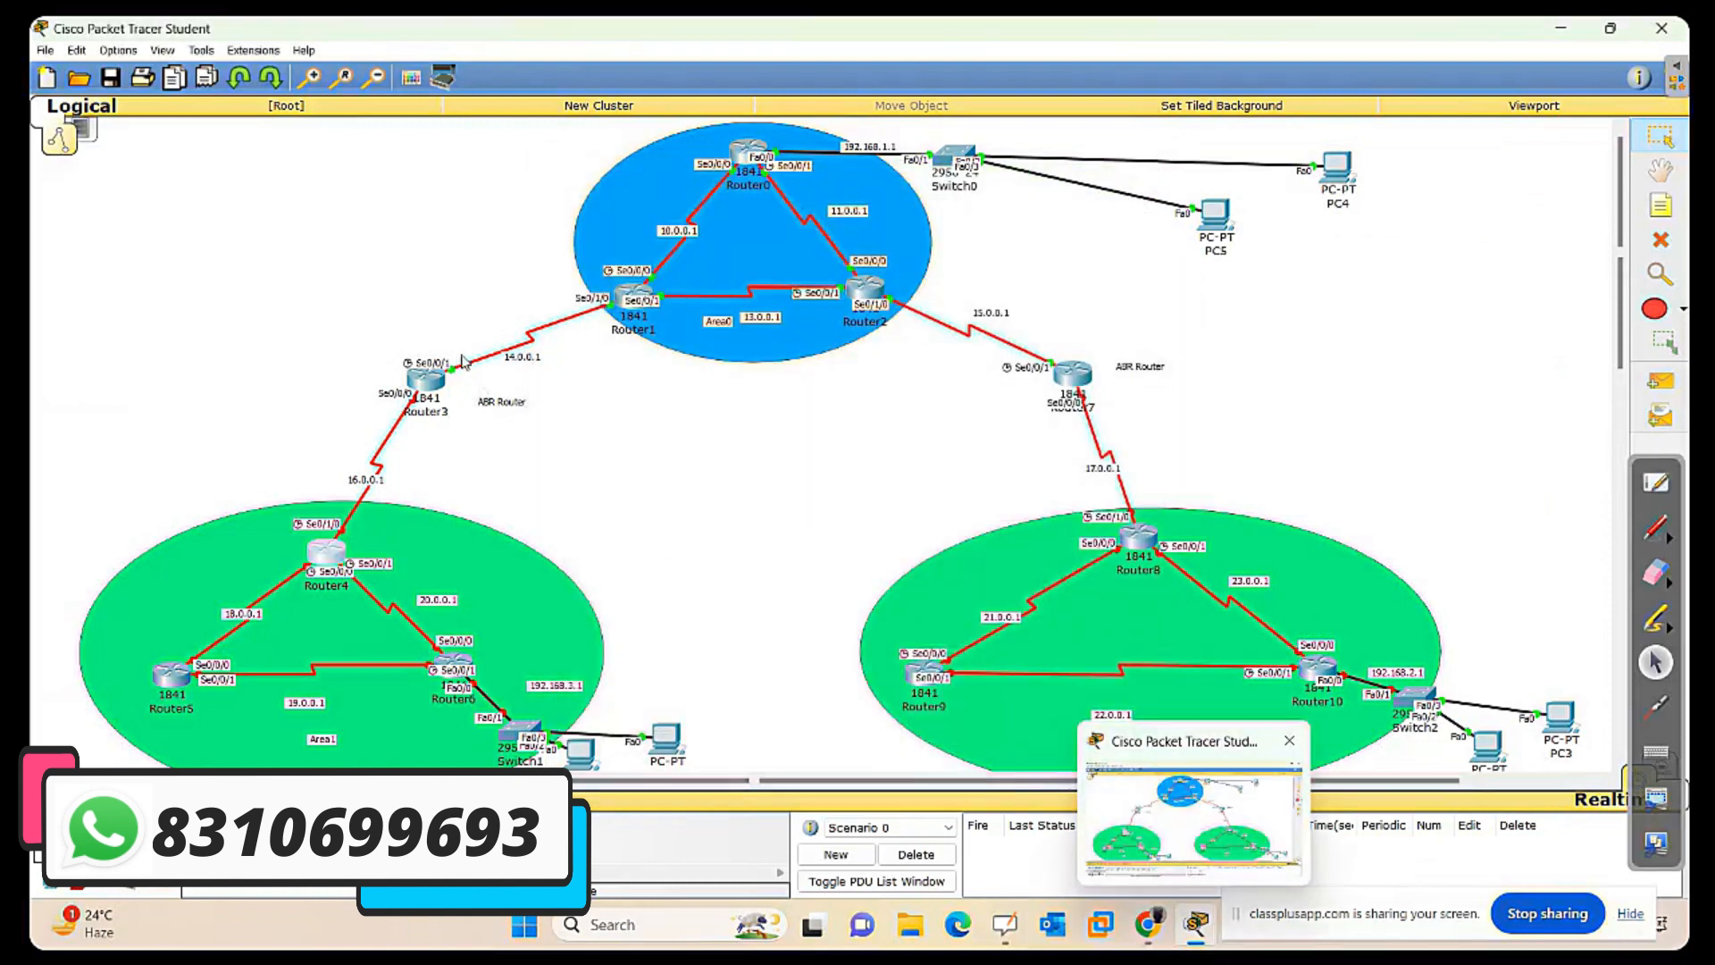
Reopen Router4's command line interface and assign IP address 16.0.0.2 with mask 255.0.0.0 to Serial0/1/0.
left_click(327, 552)
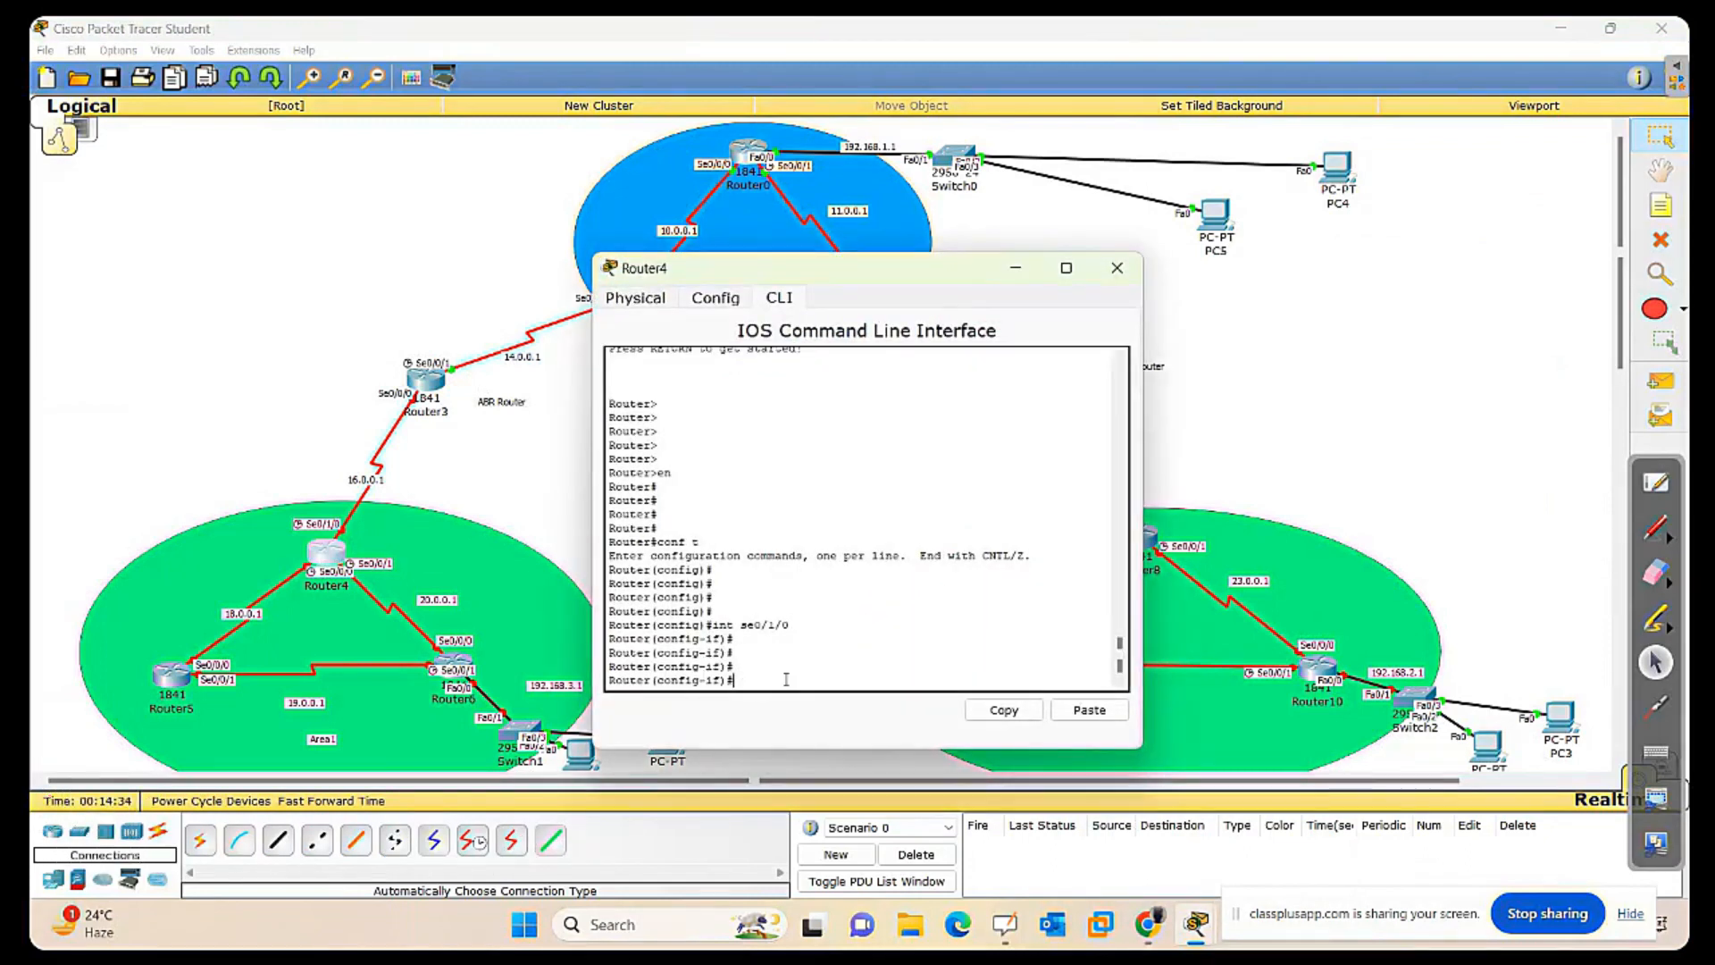
key("Return")
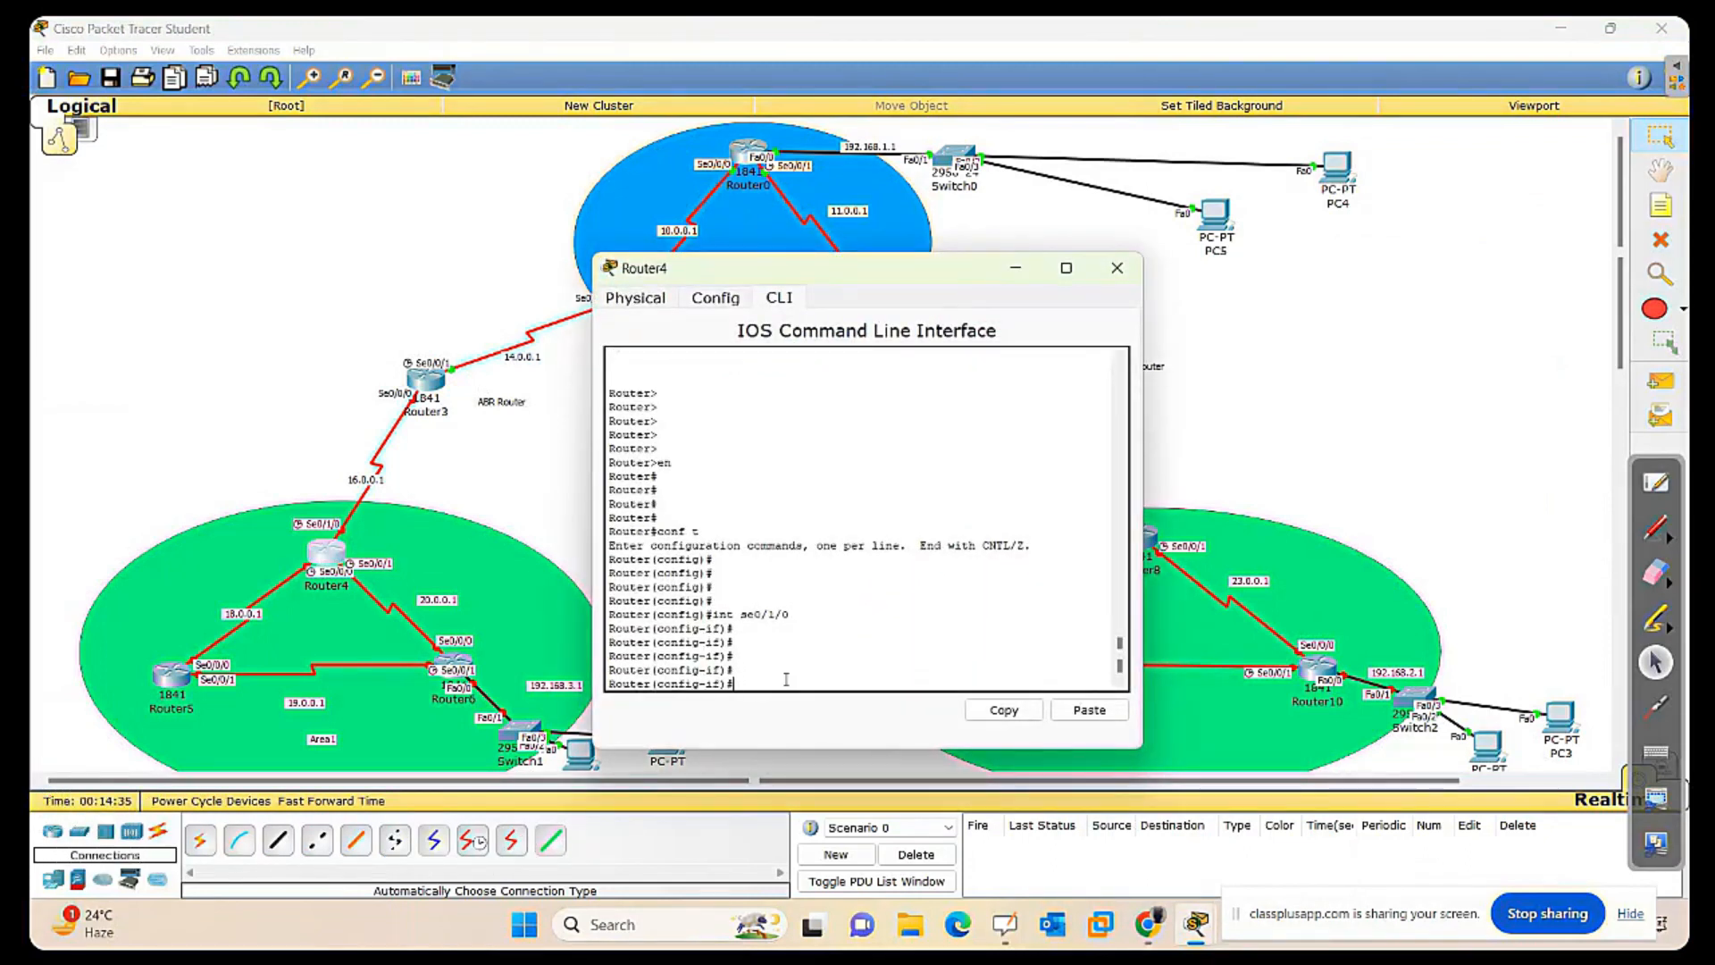
type("ip add")
key("Tab")
type("16.0.0.")
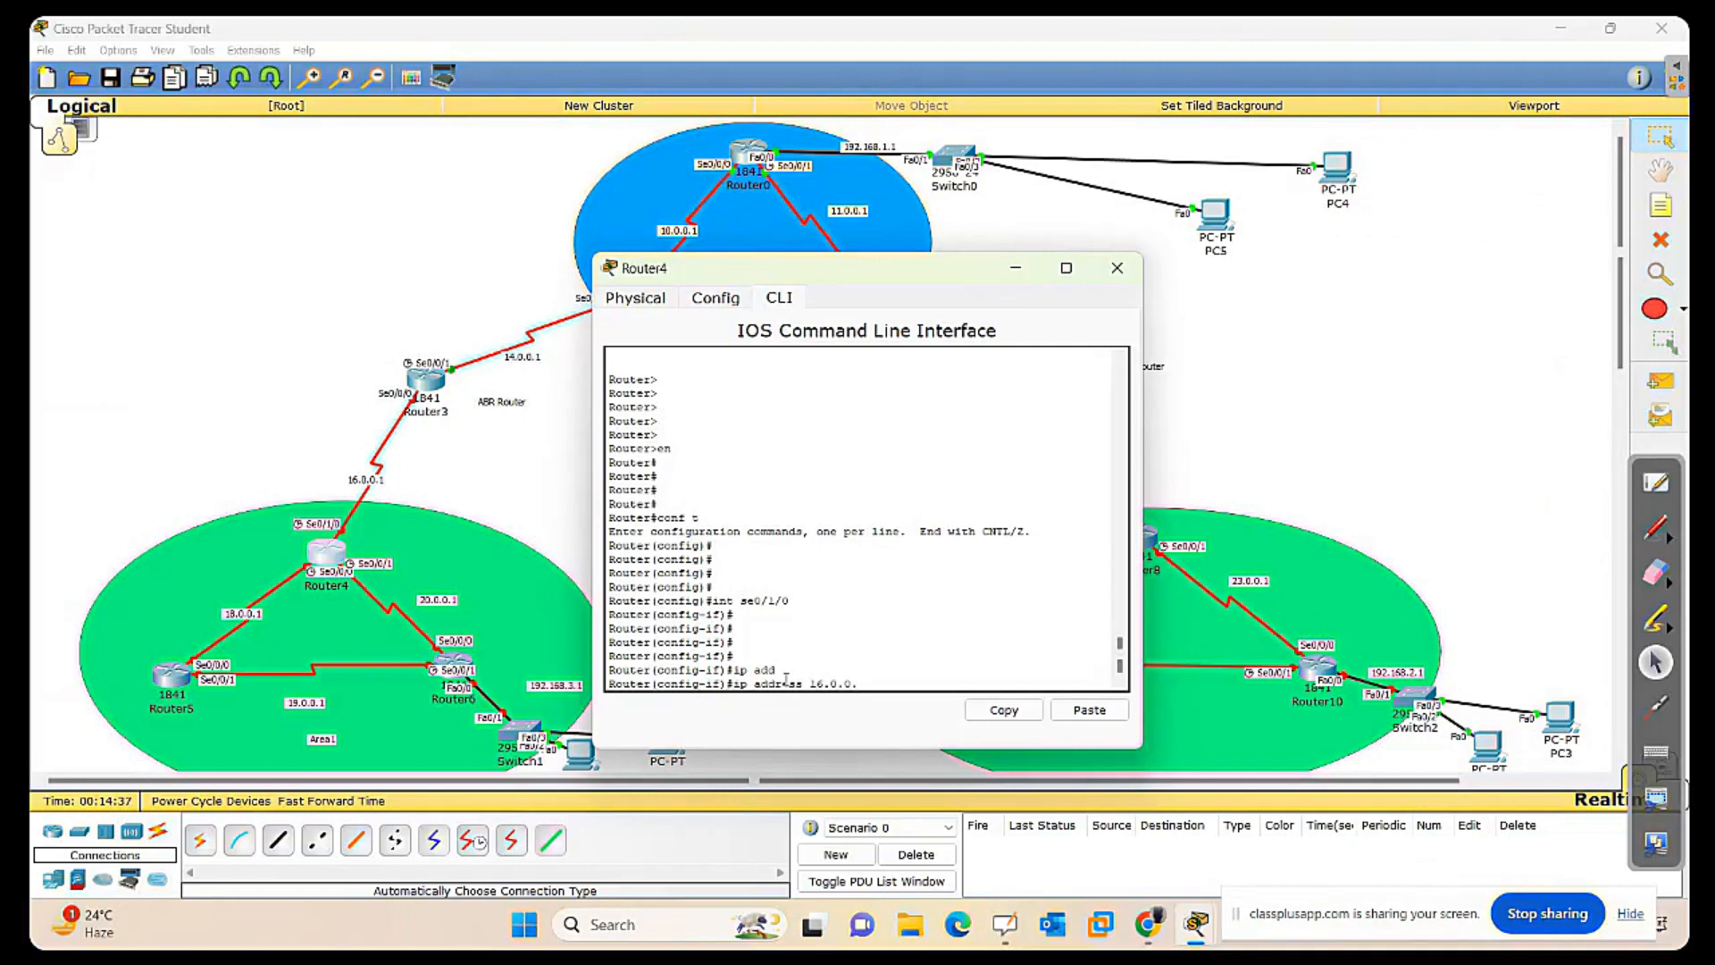
type("2 255.0.0.0")
key("Return")
Enable Router4's Serial0/1/0 interface with no sh.
type("no s")
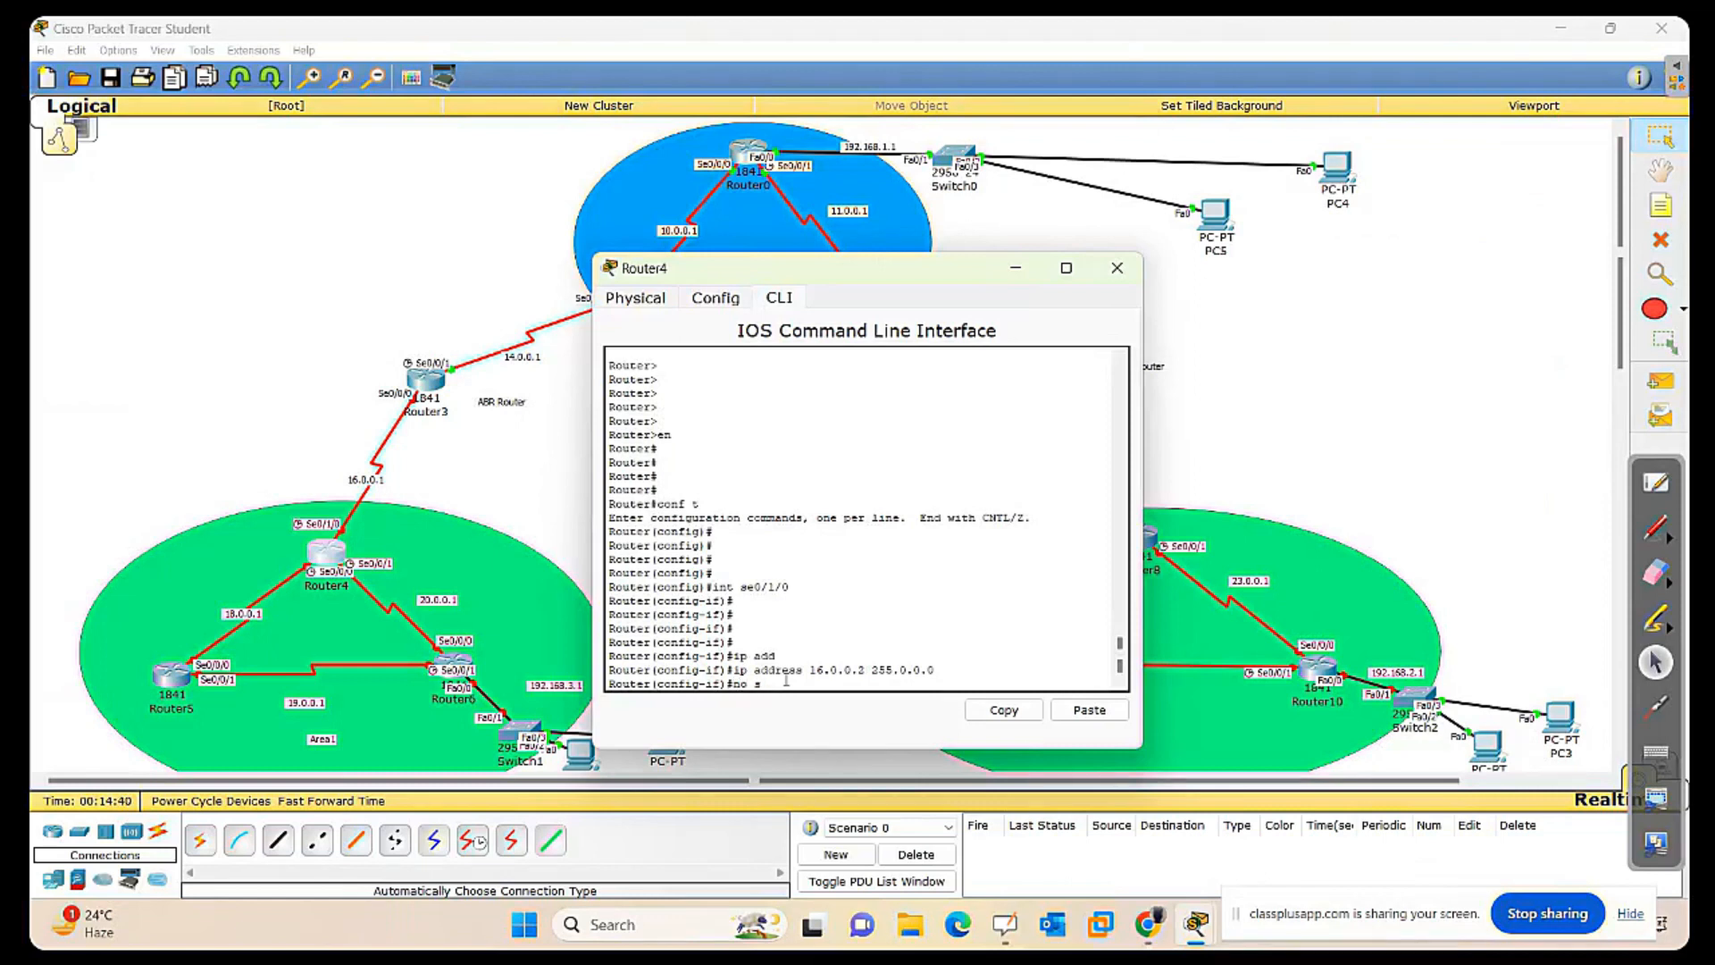
type("h")
key("Return")
key("Return")
key("Return")
key("Return")
key("Return")
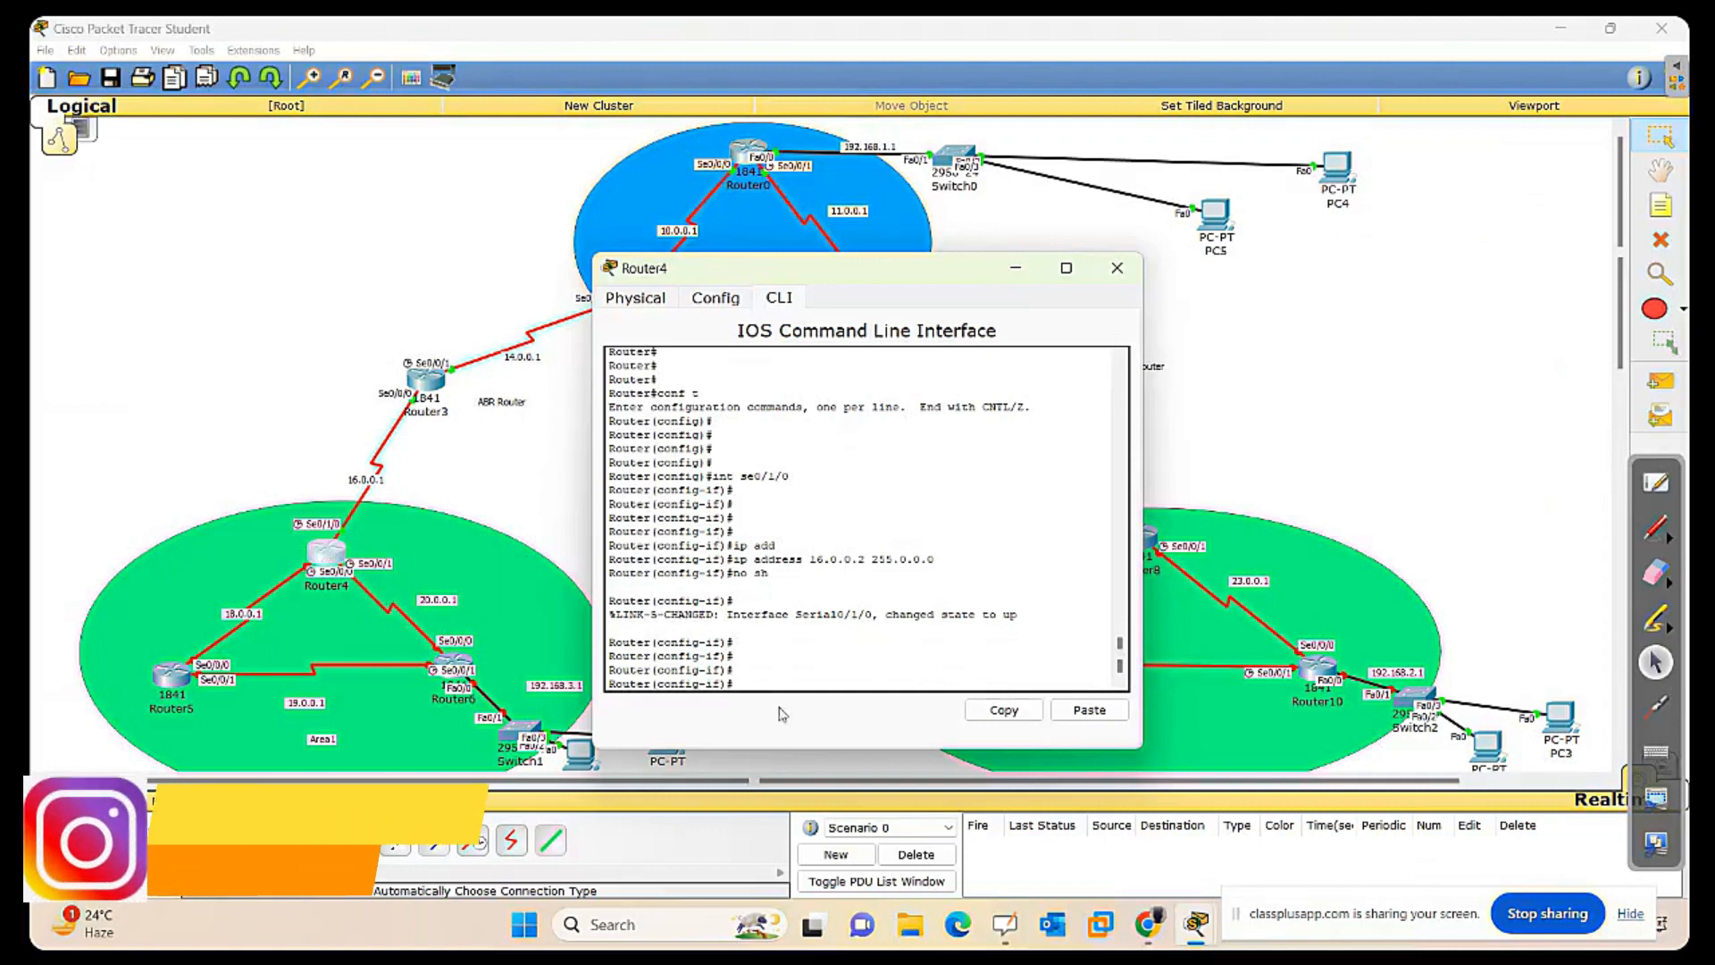
Enter interface configuration mode for Router4's Serial0/0/0 with int se0/0/0.
type("int se")
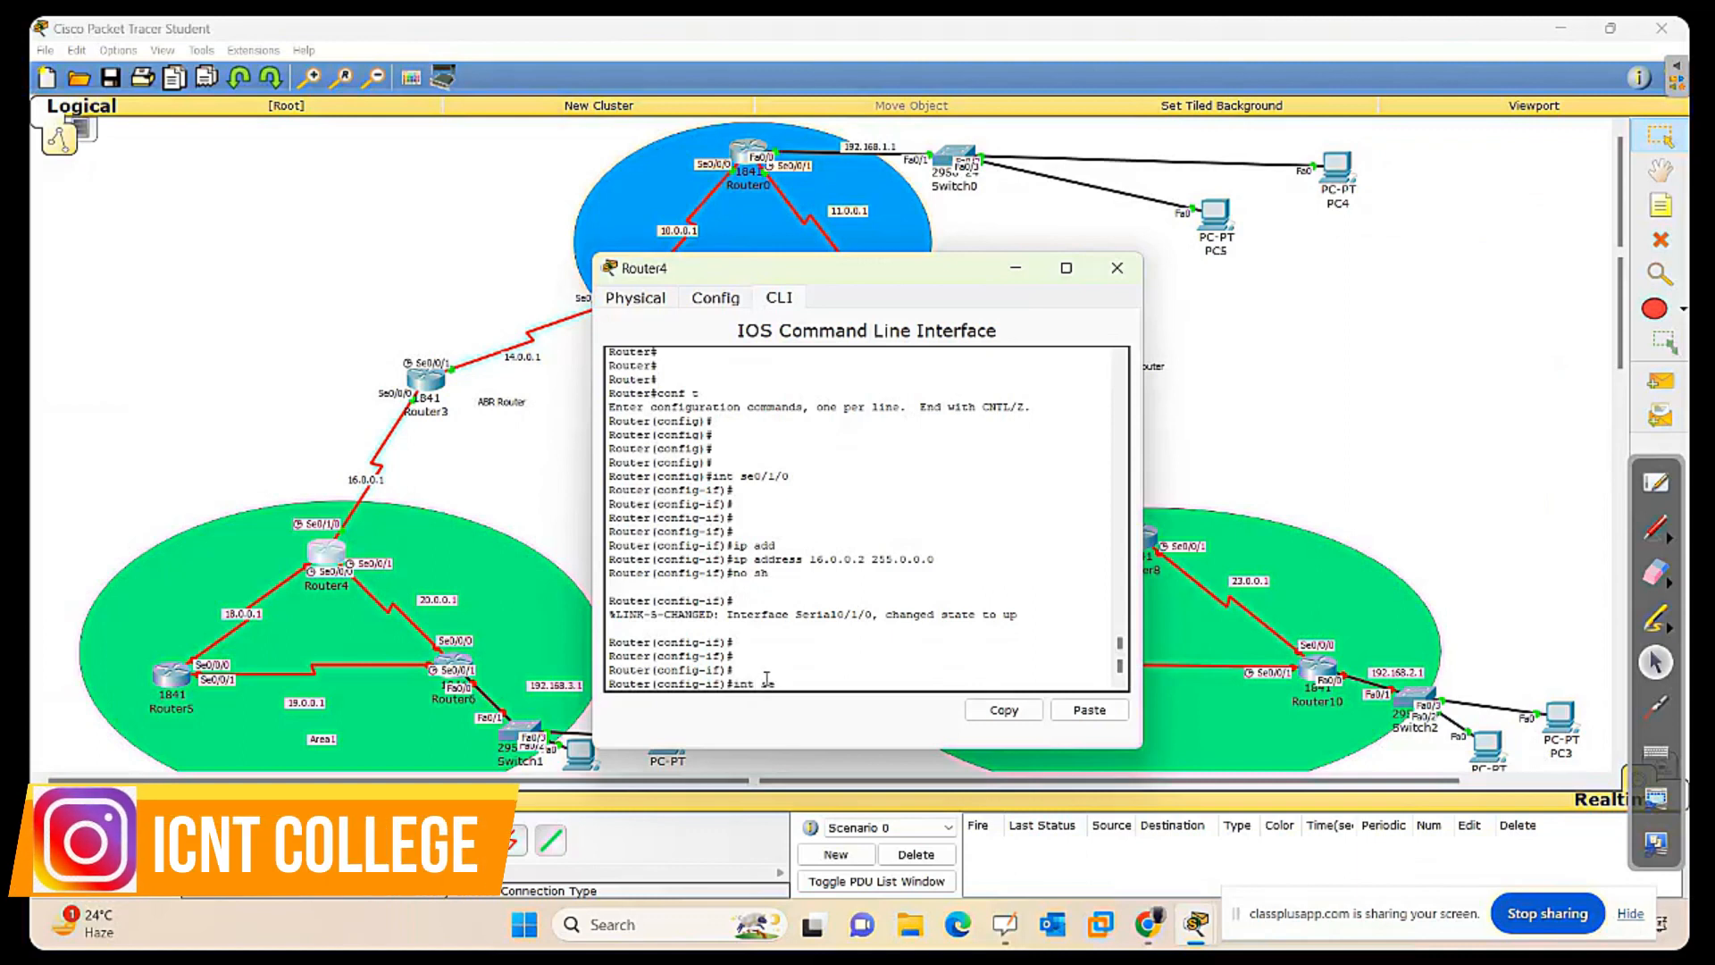
type("0")
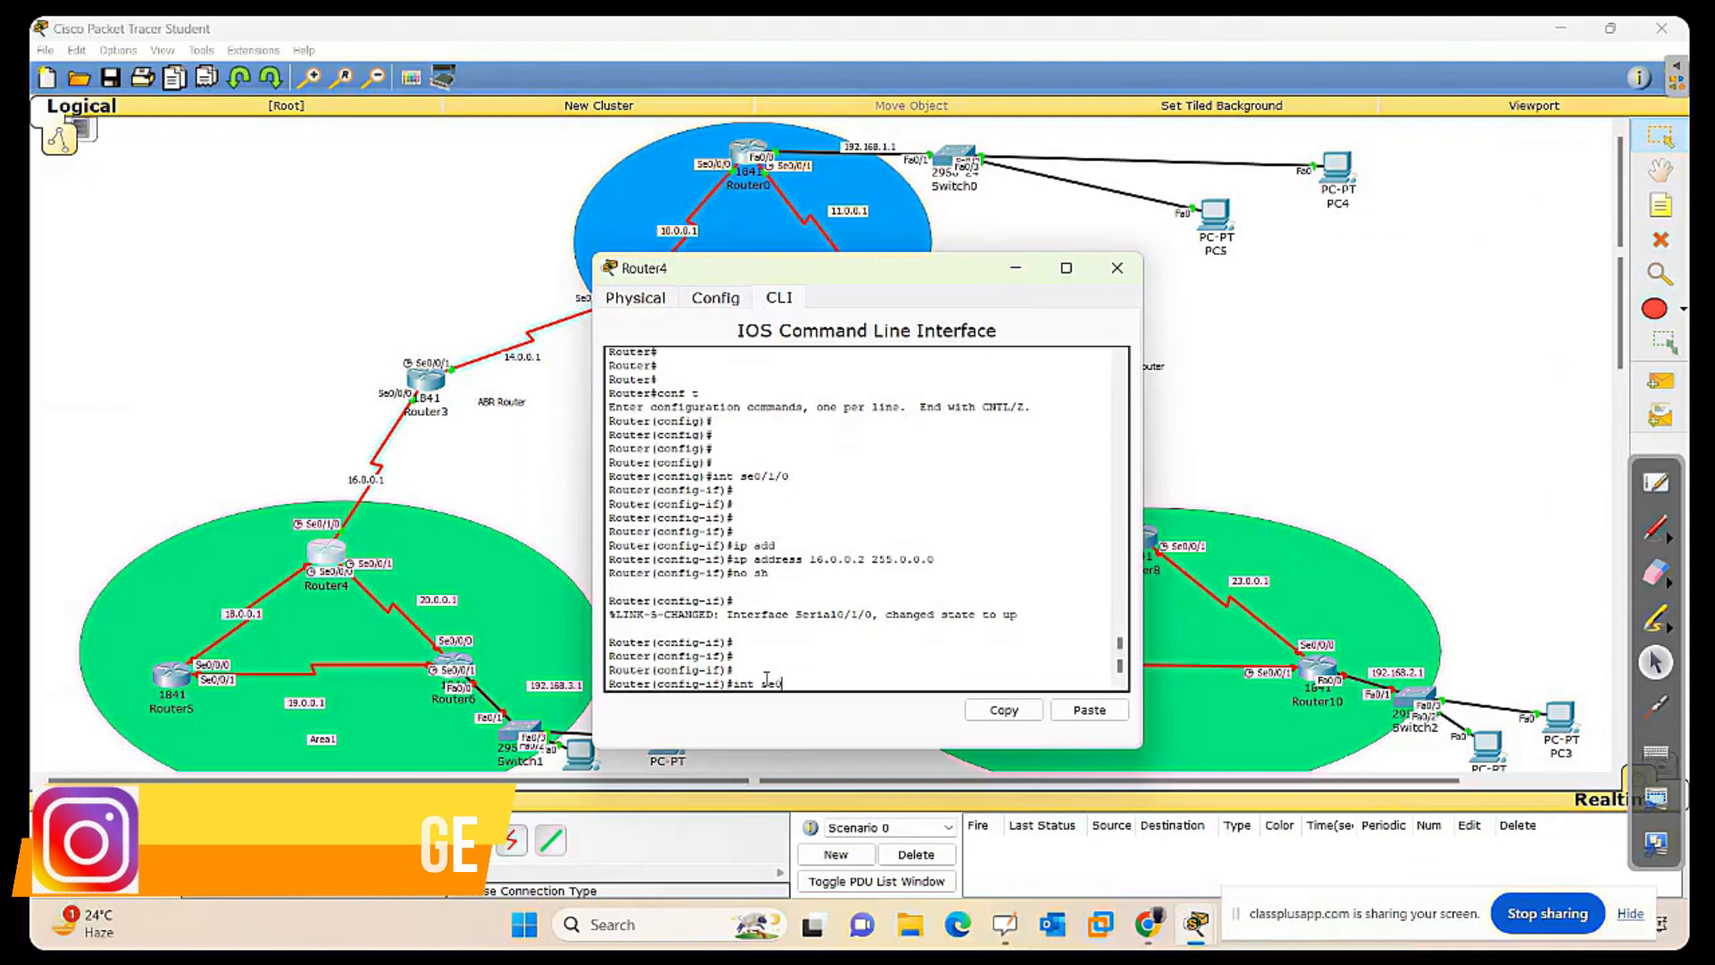
type("/0/0")
key("Return")
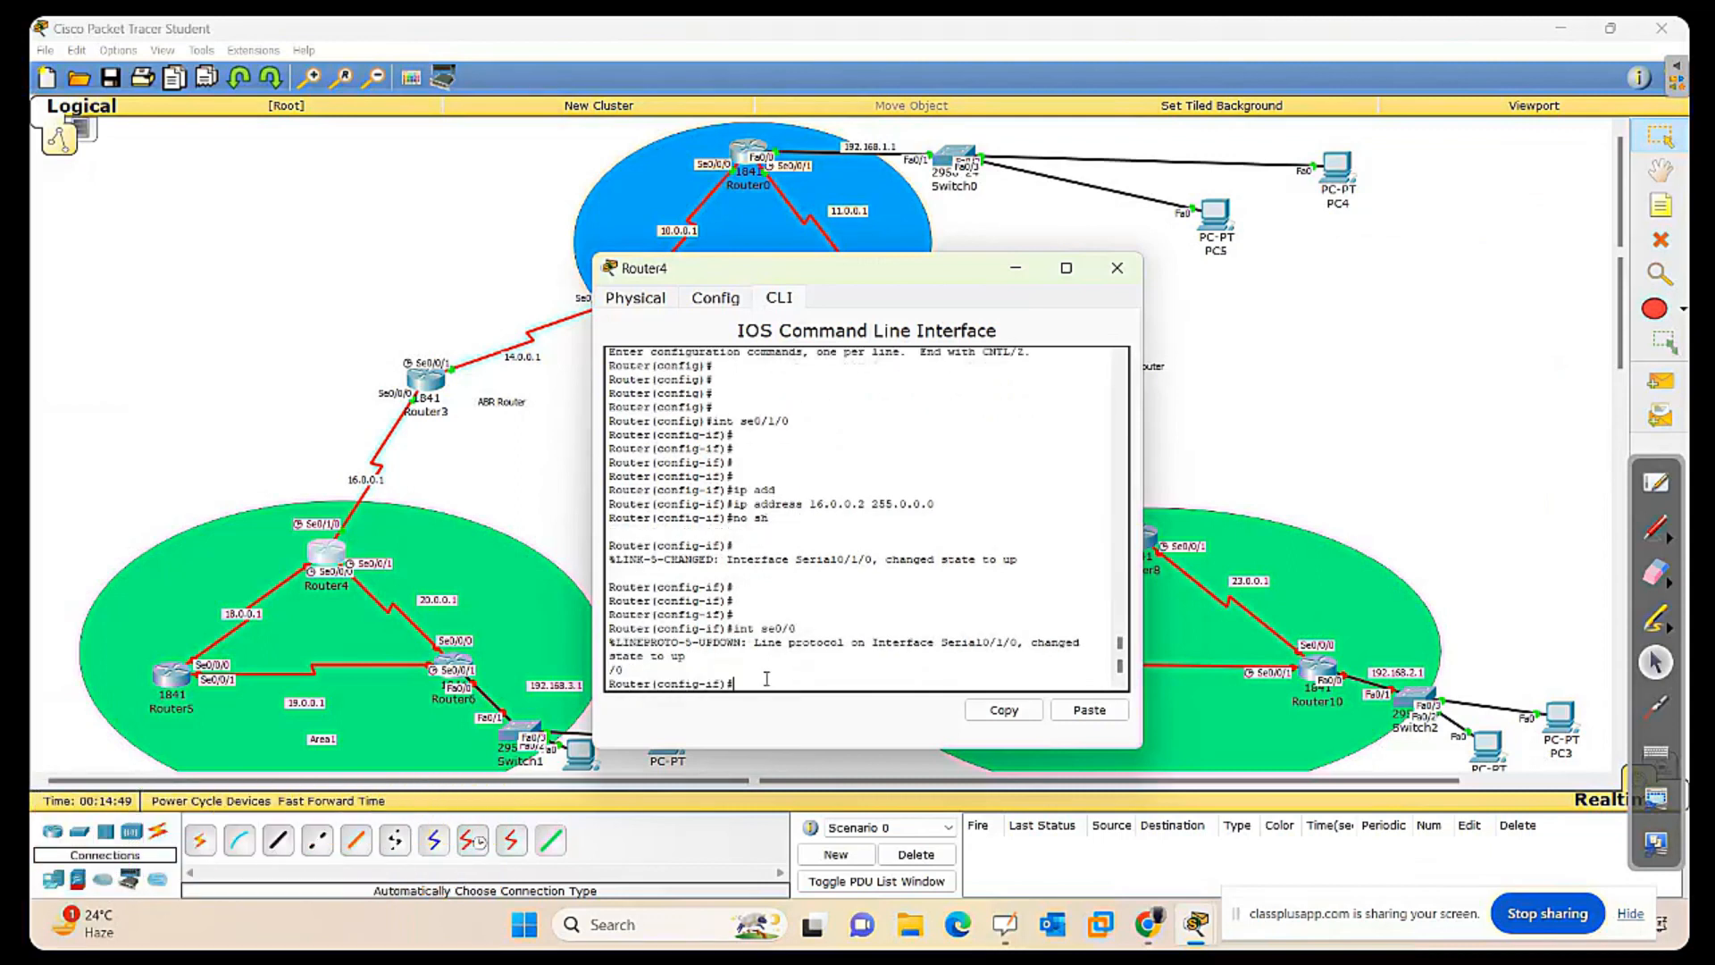
key("Up")
key("Return")
key("Return")
key("Return")
key("Return")
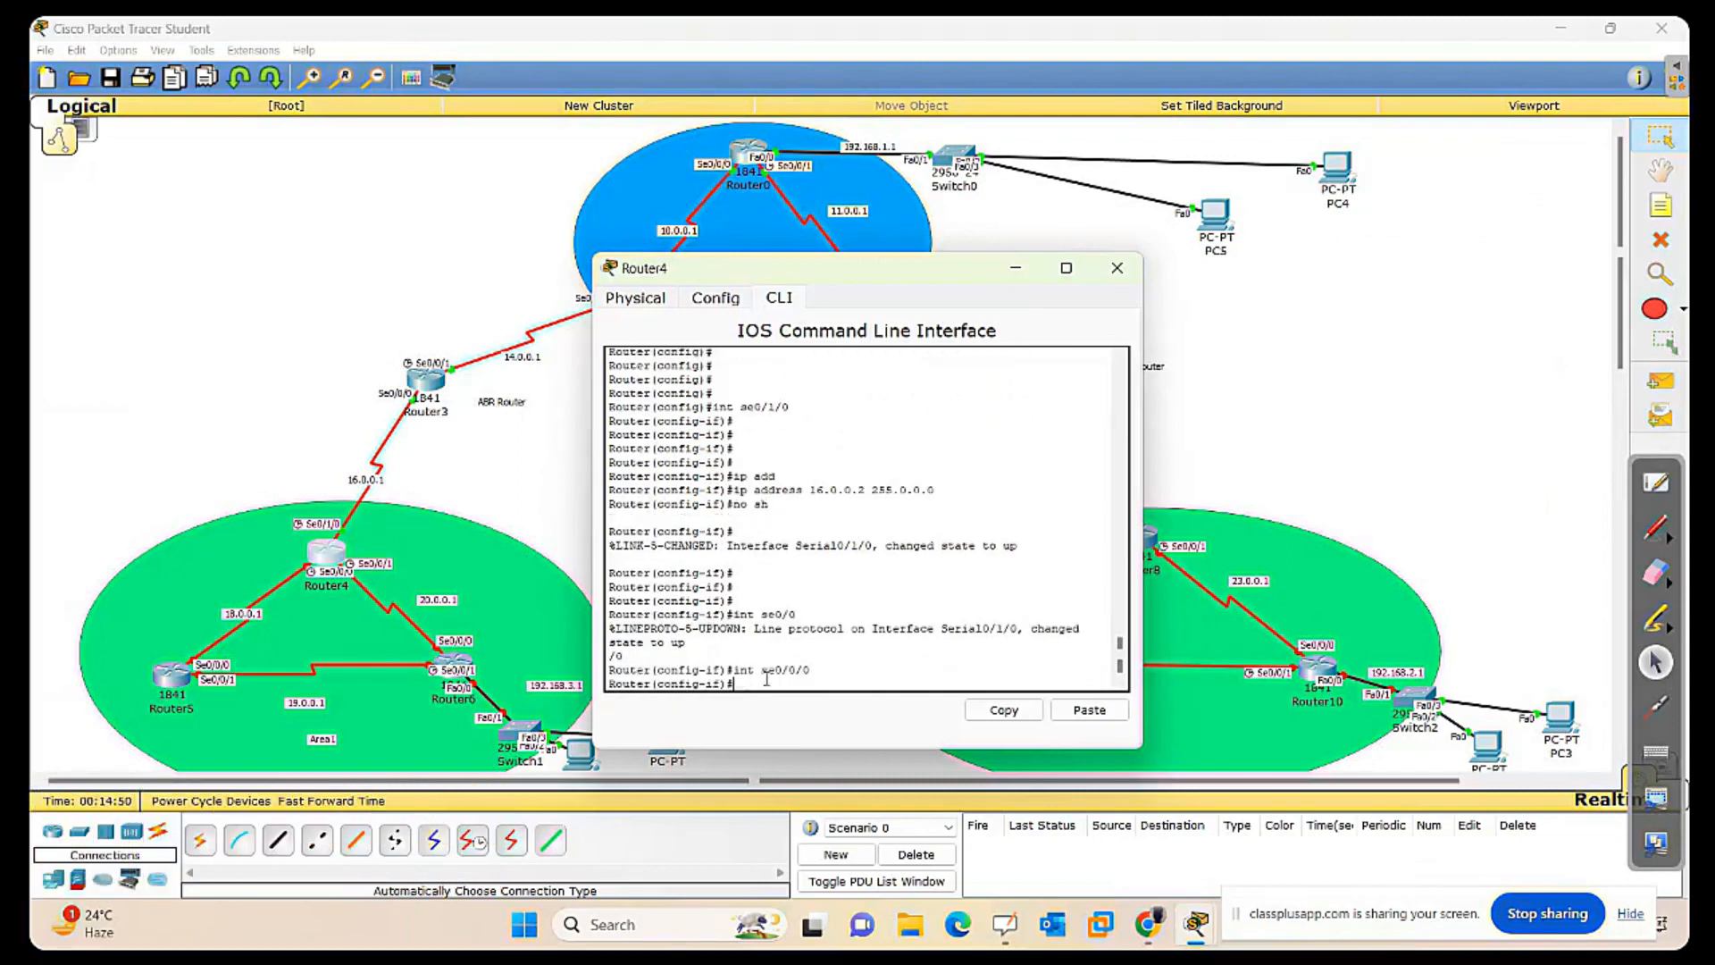
Assign IP address 18.0.0.1 with mask 255.0.0.0 to Router4's Serial0/0/0 and enable it with no sh.
type("ip add")
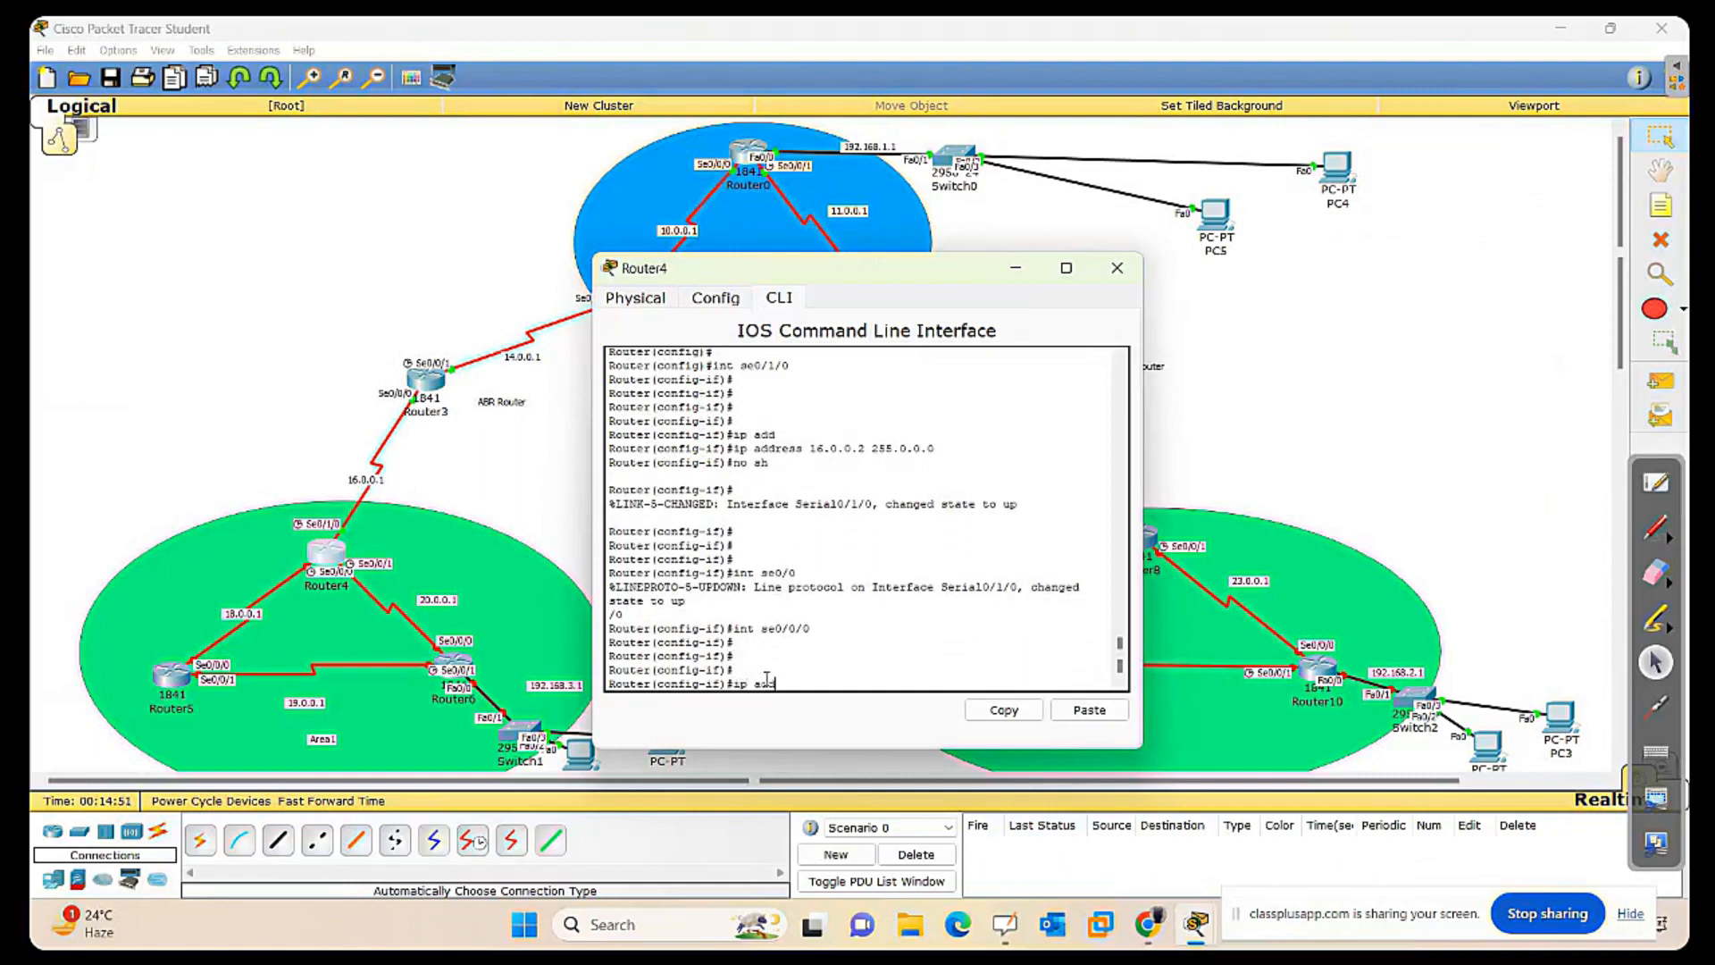
key("Tab")
type("18.0.0.1 255.0.0.0")
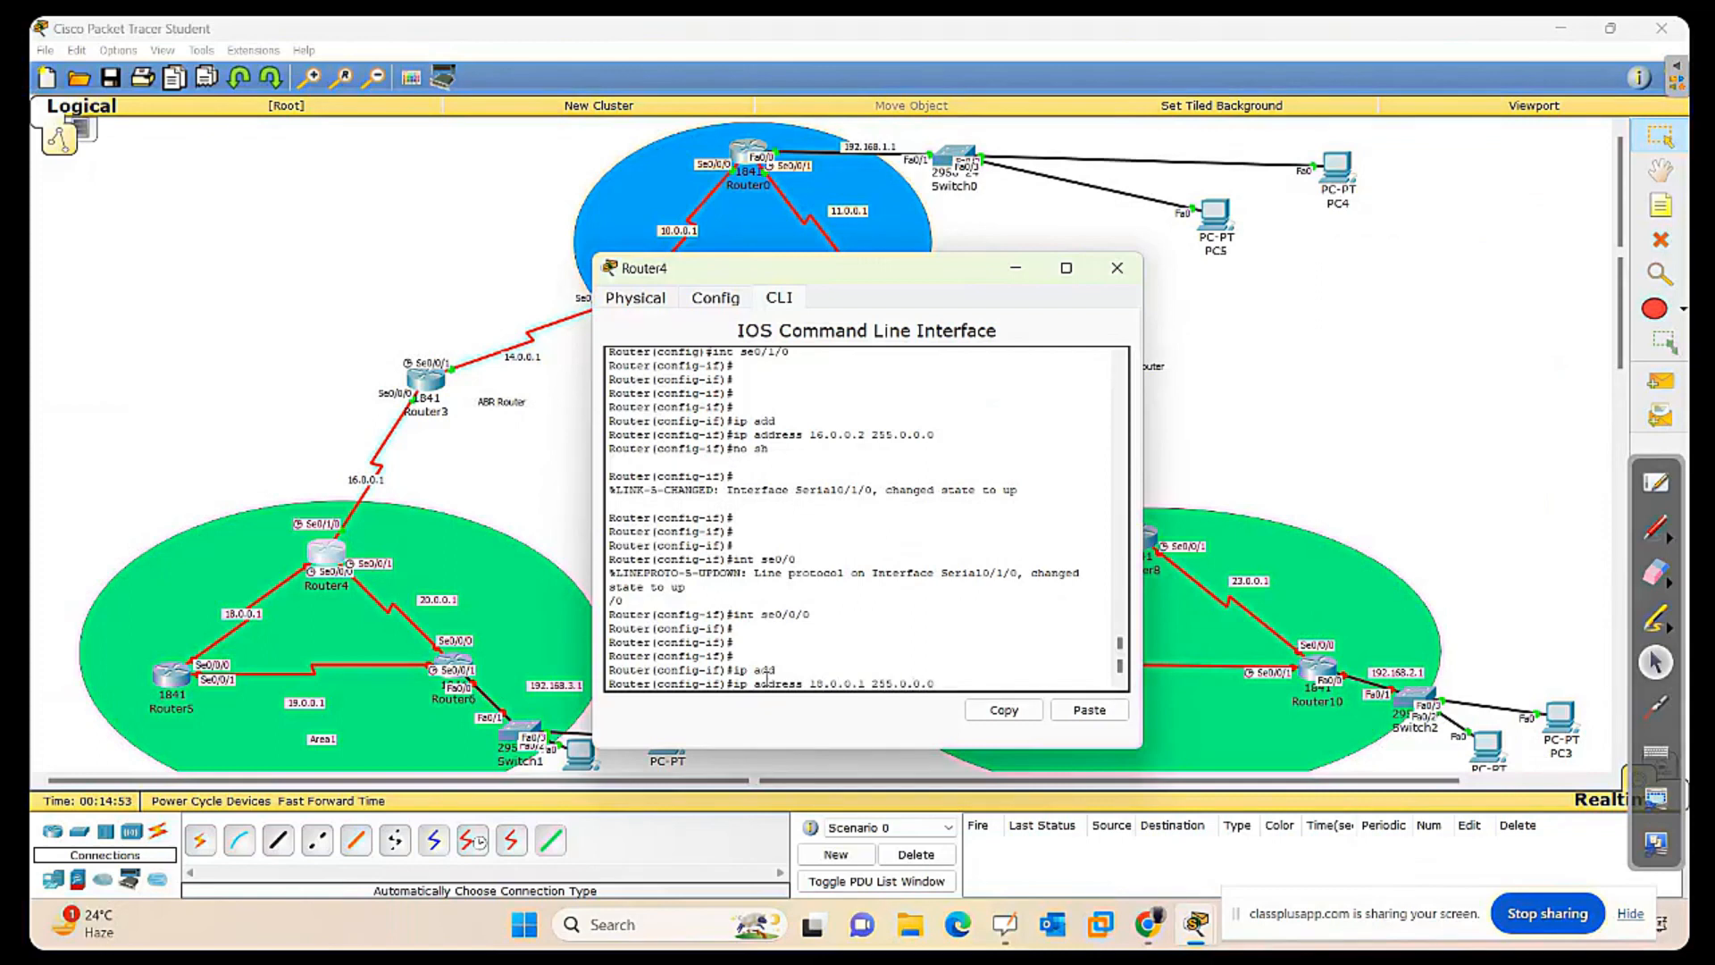
key("Return")
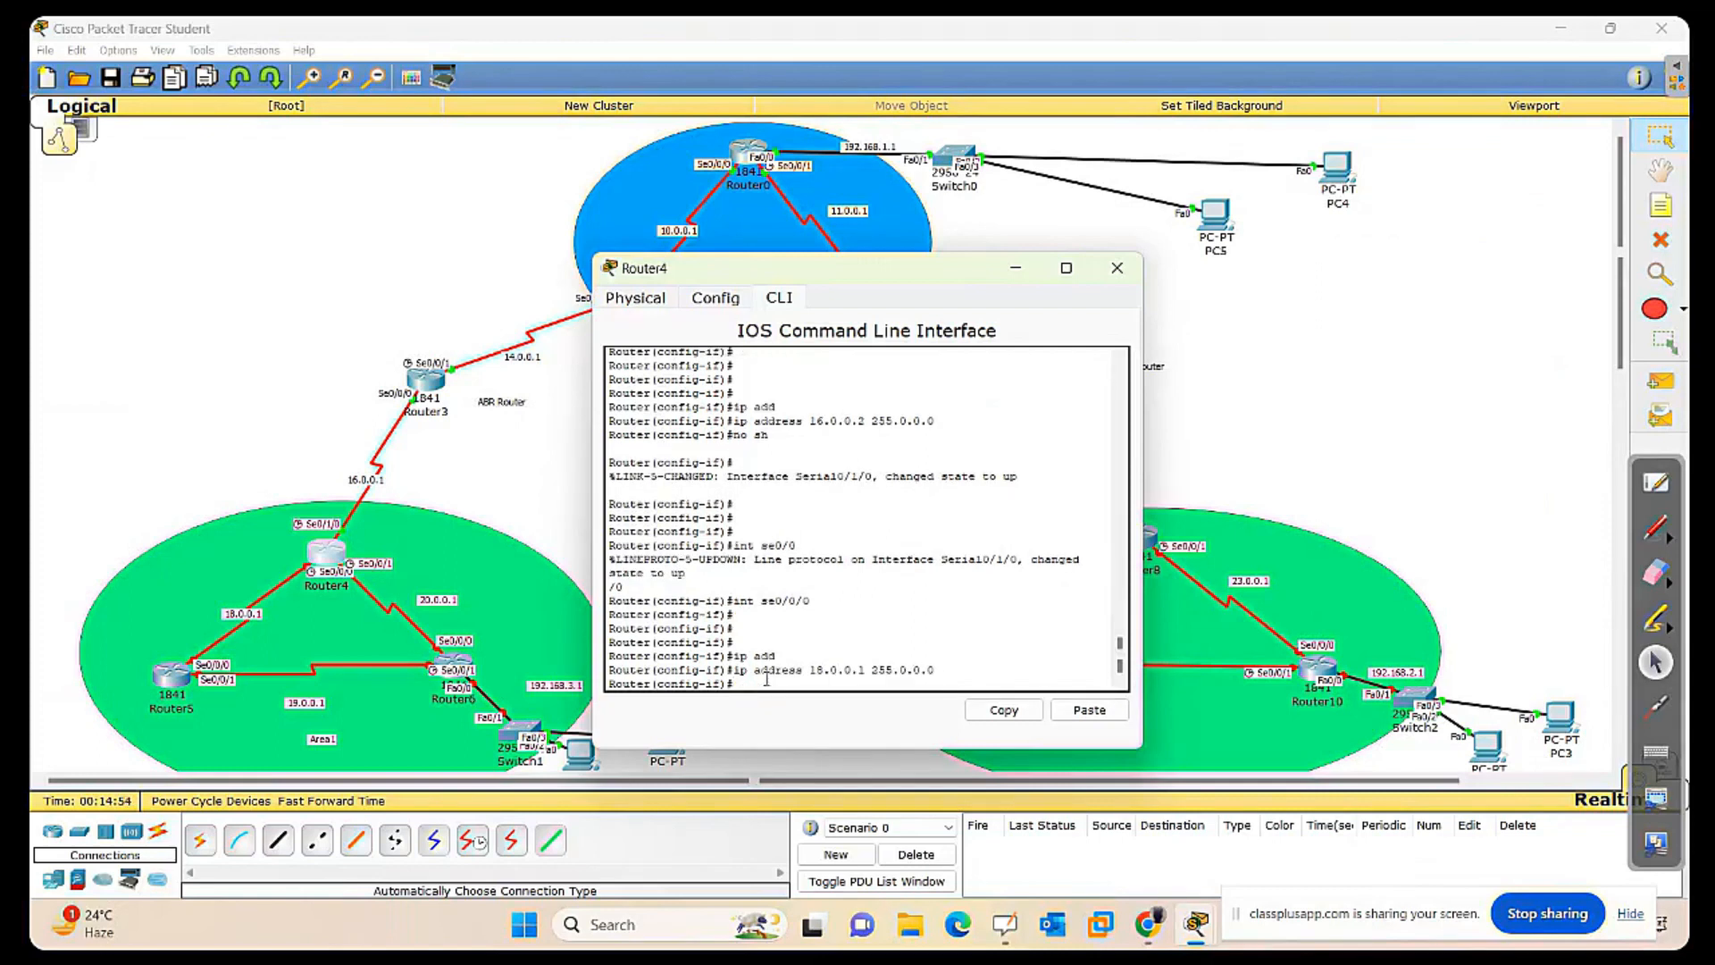
type("no sh")
key("Return")
key("Return")
key("Return")
key("Return")
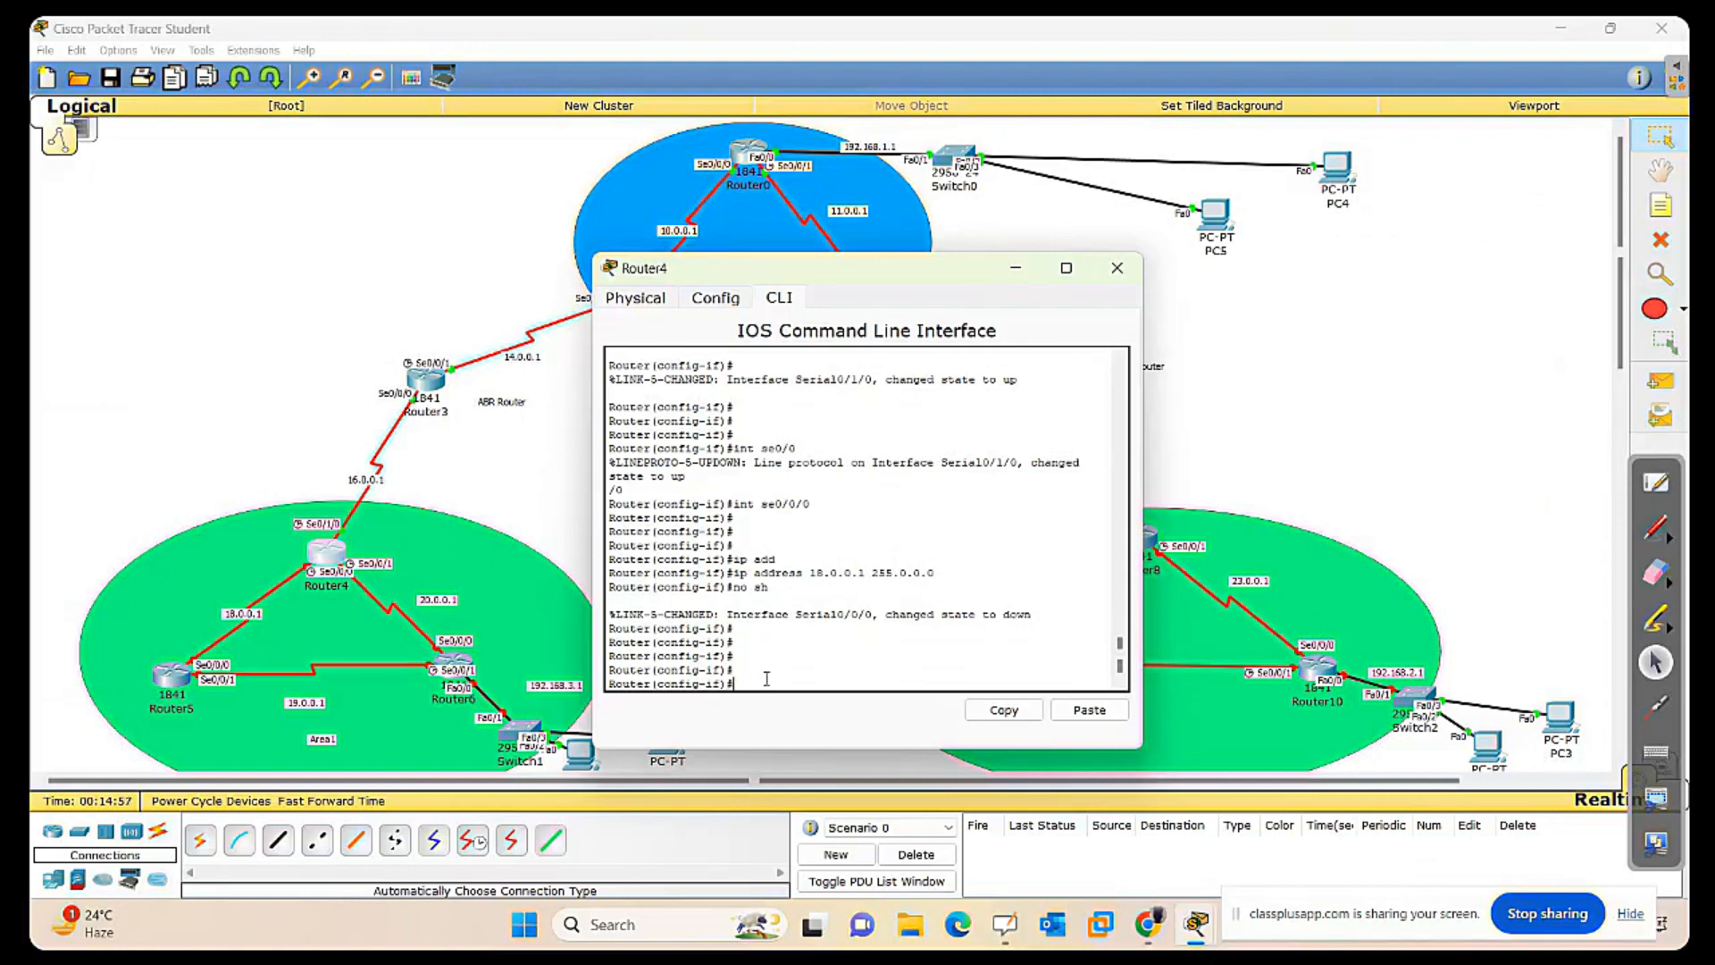
Select Router4's Serial0/0/1 with int se0/0/1 and assign it IP address 20.0.0.1 with mask 255.0.0.0.
type("int se0/0/1")
key("Return")
key("Return")
key("Return")
key("Return")
type("ip add")
key("Tab")
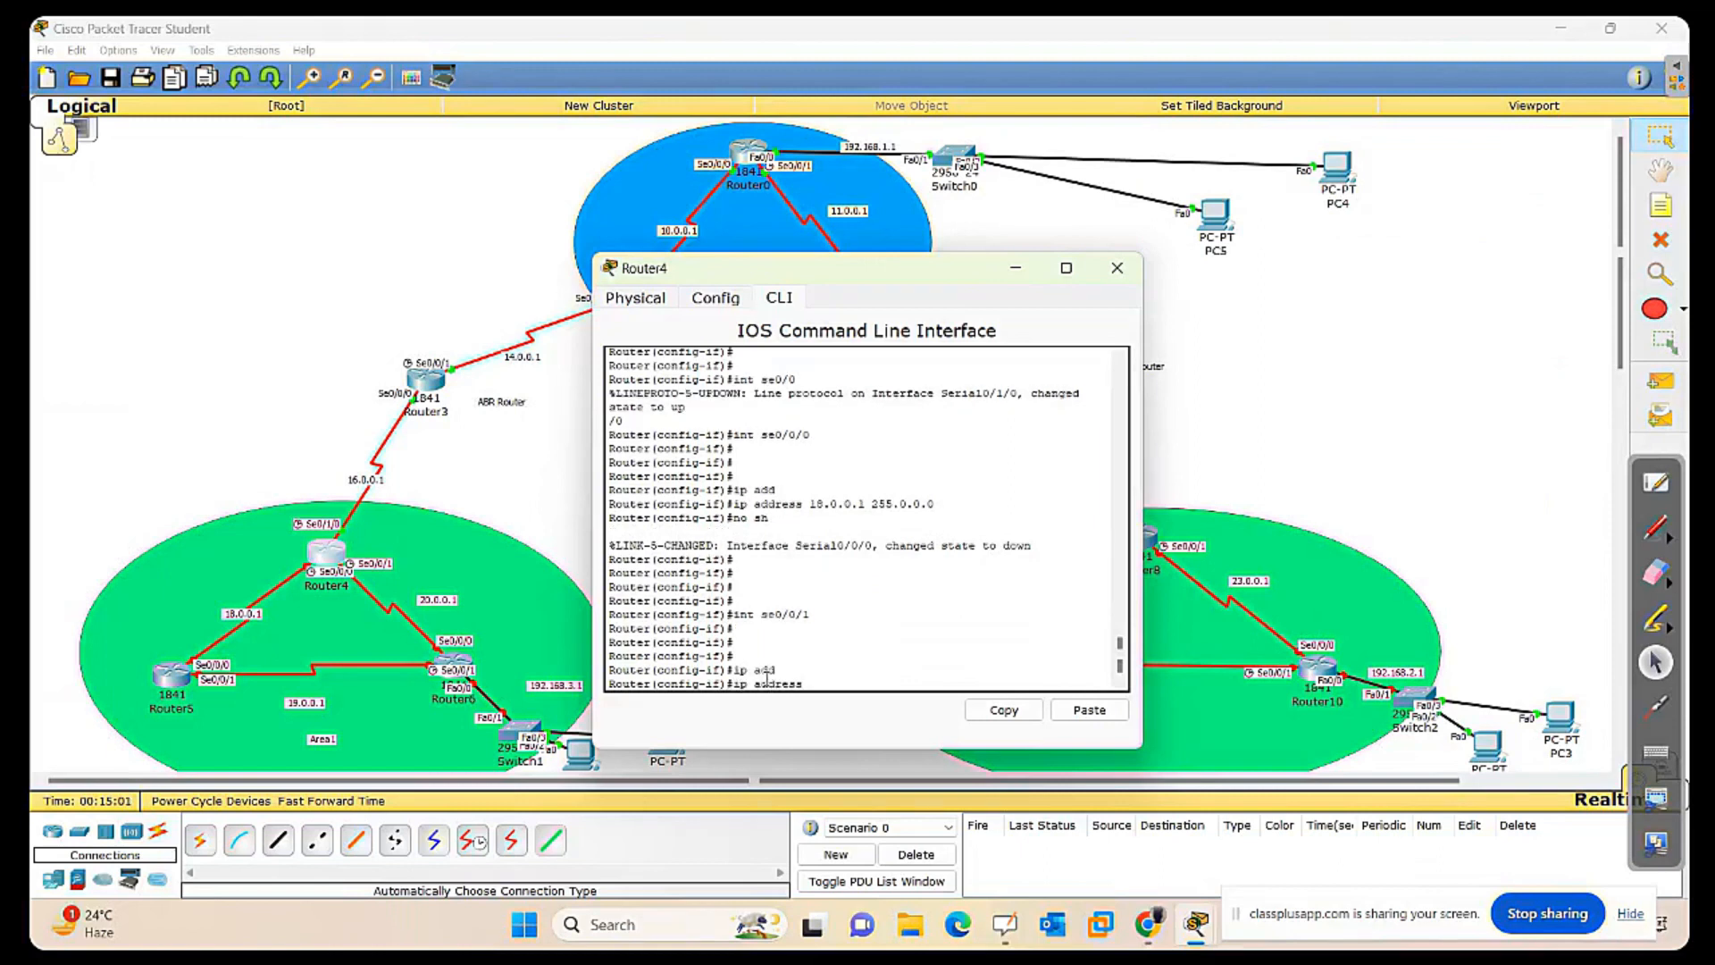
type("20.0.0.")
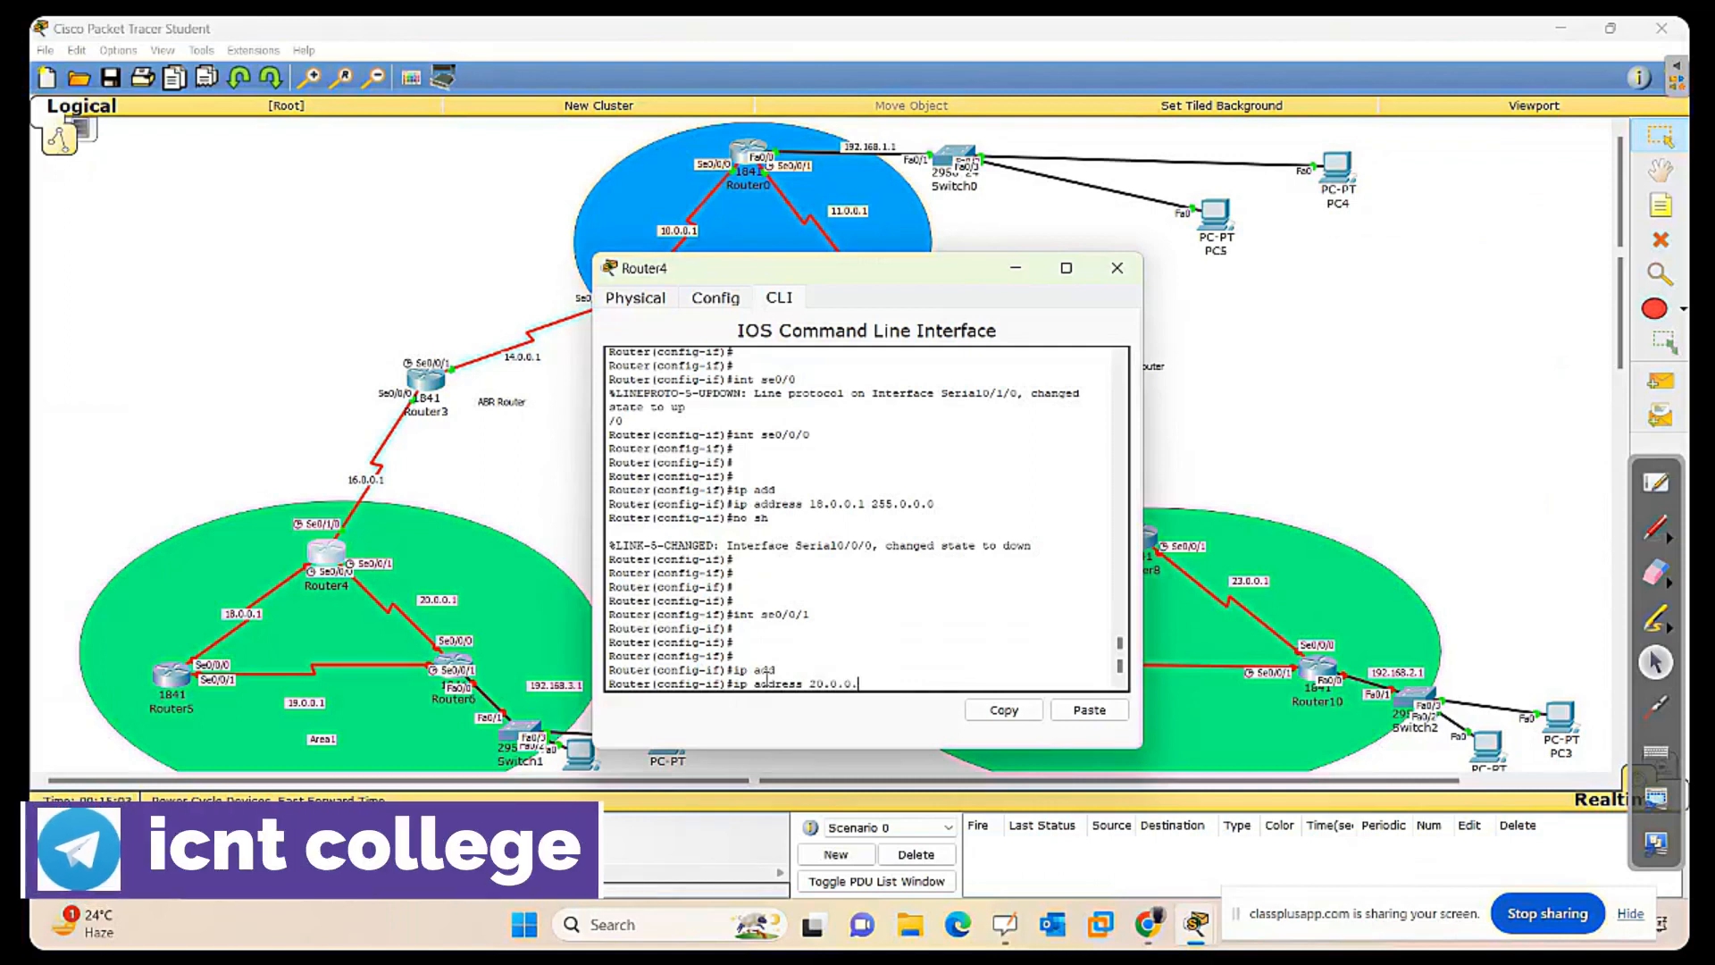
type("1 25")
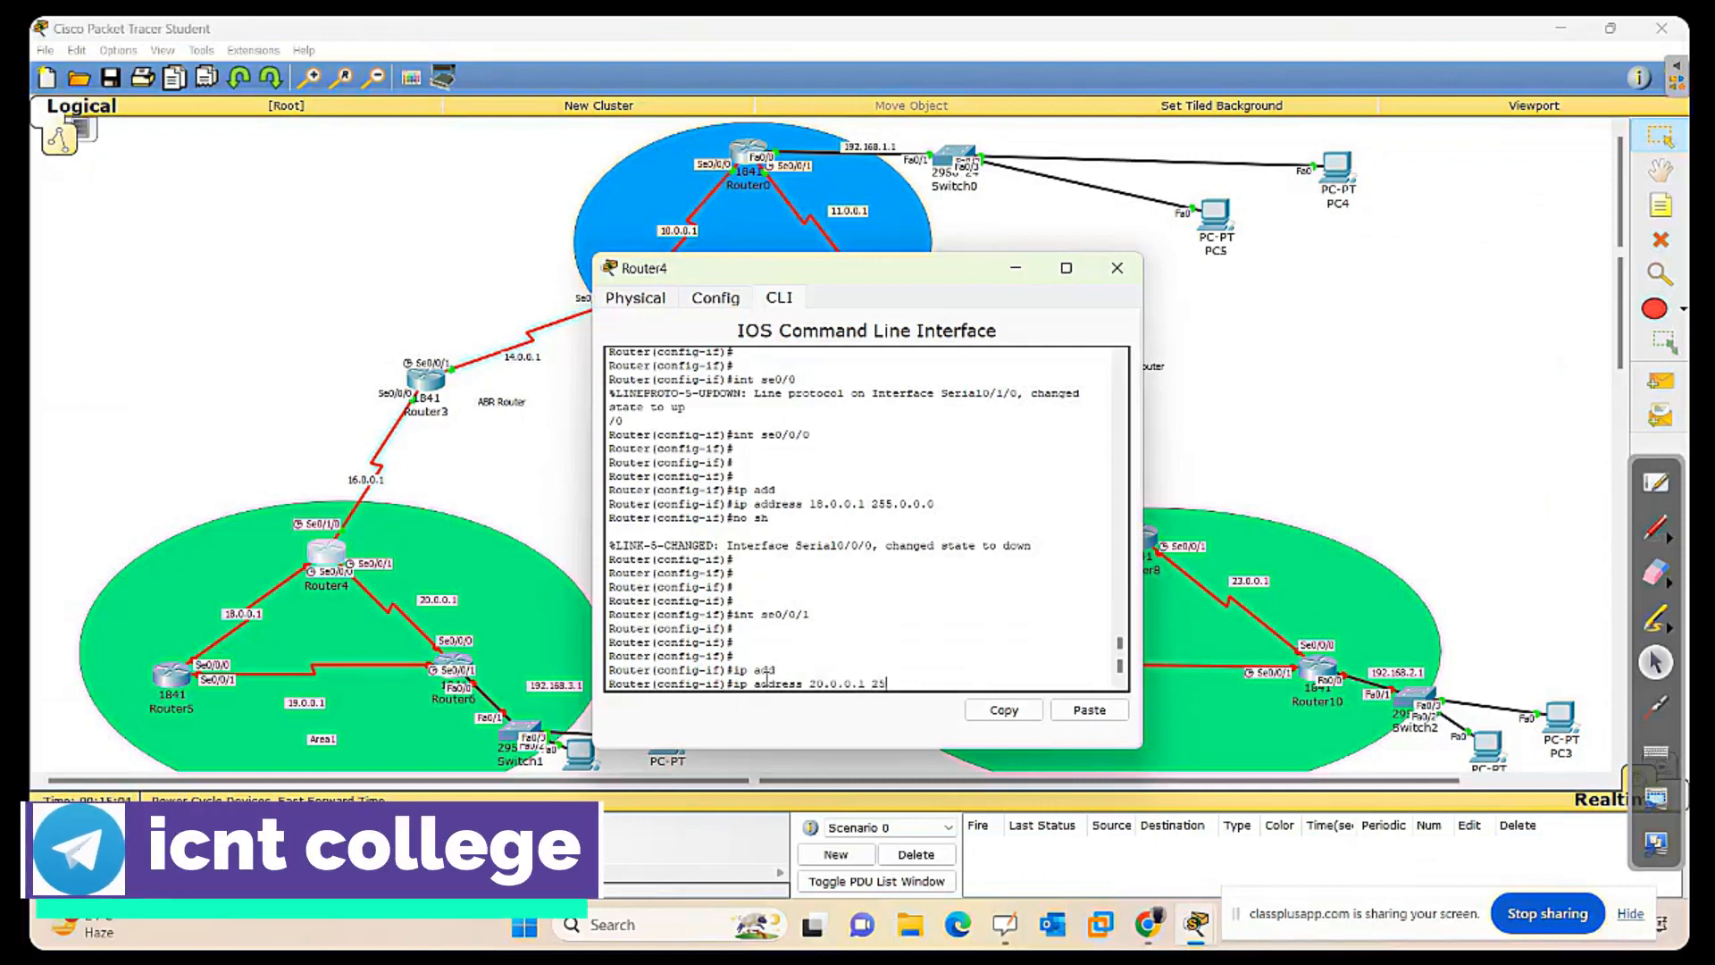
type("5.0.0.0")
key("Return")
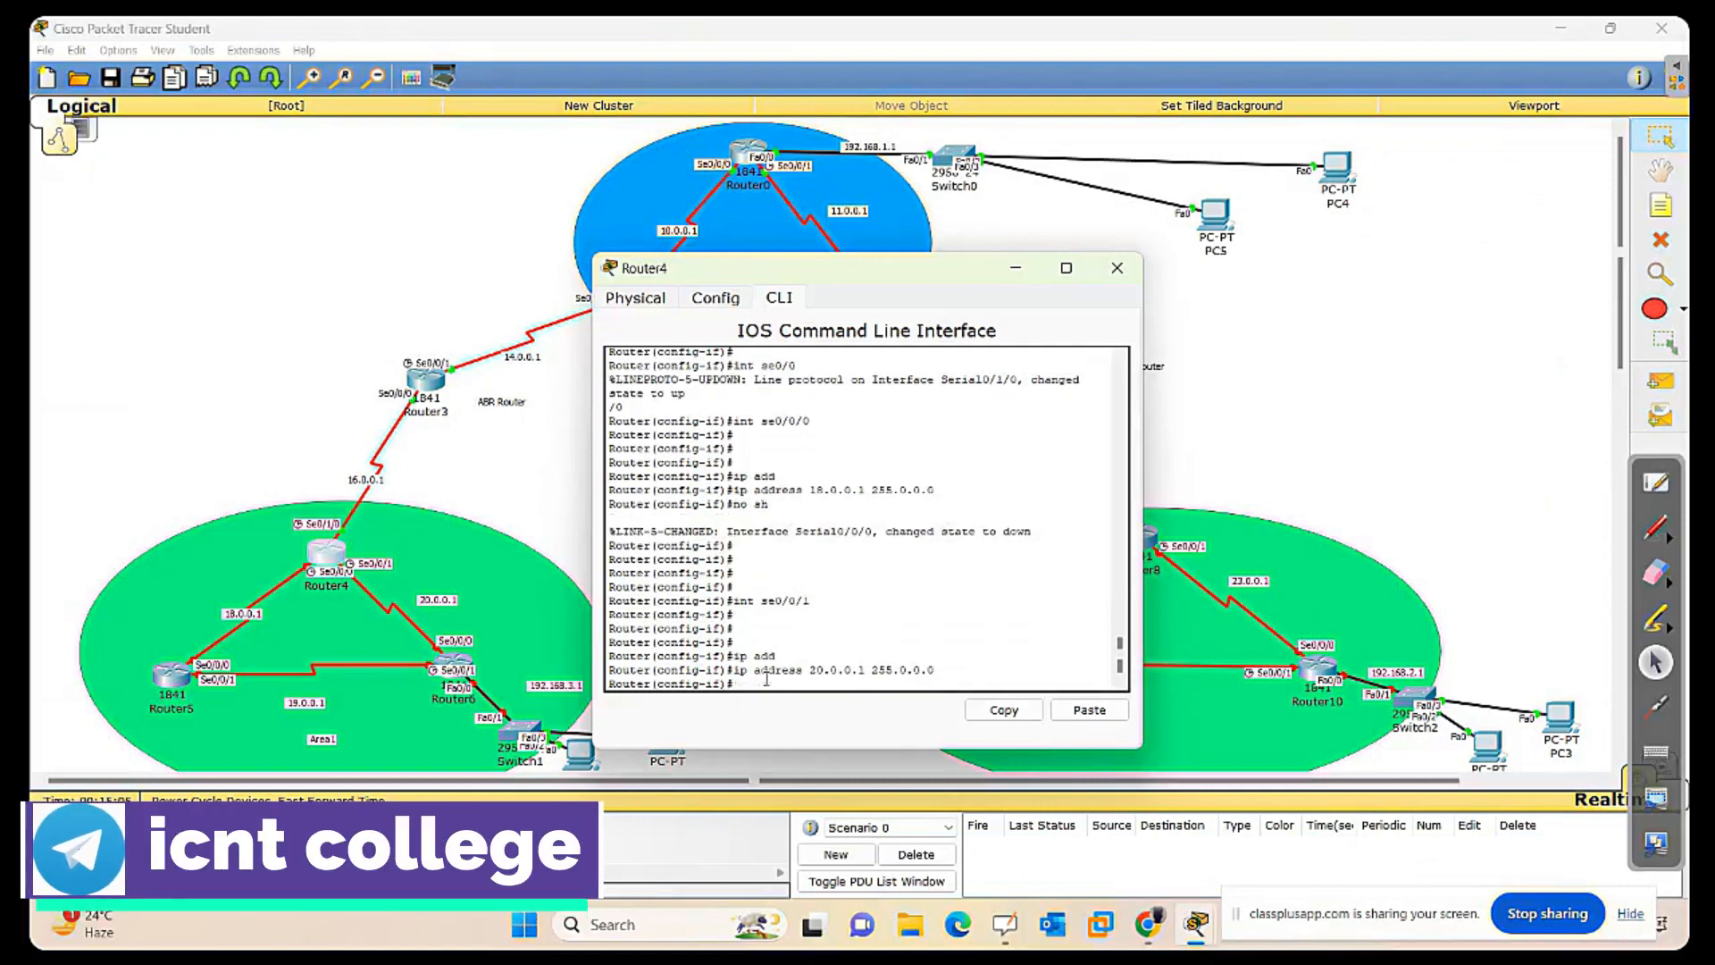
Enable Router4's Serial0/0/1 interface with no sh and close the router's window.
type("no sh")
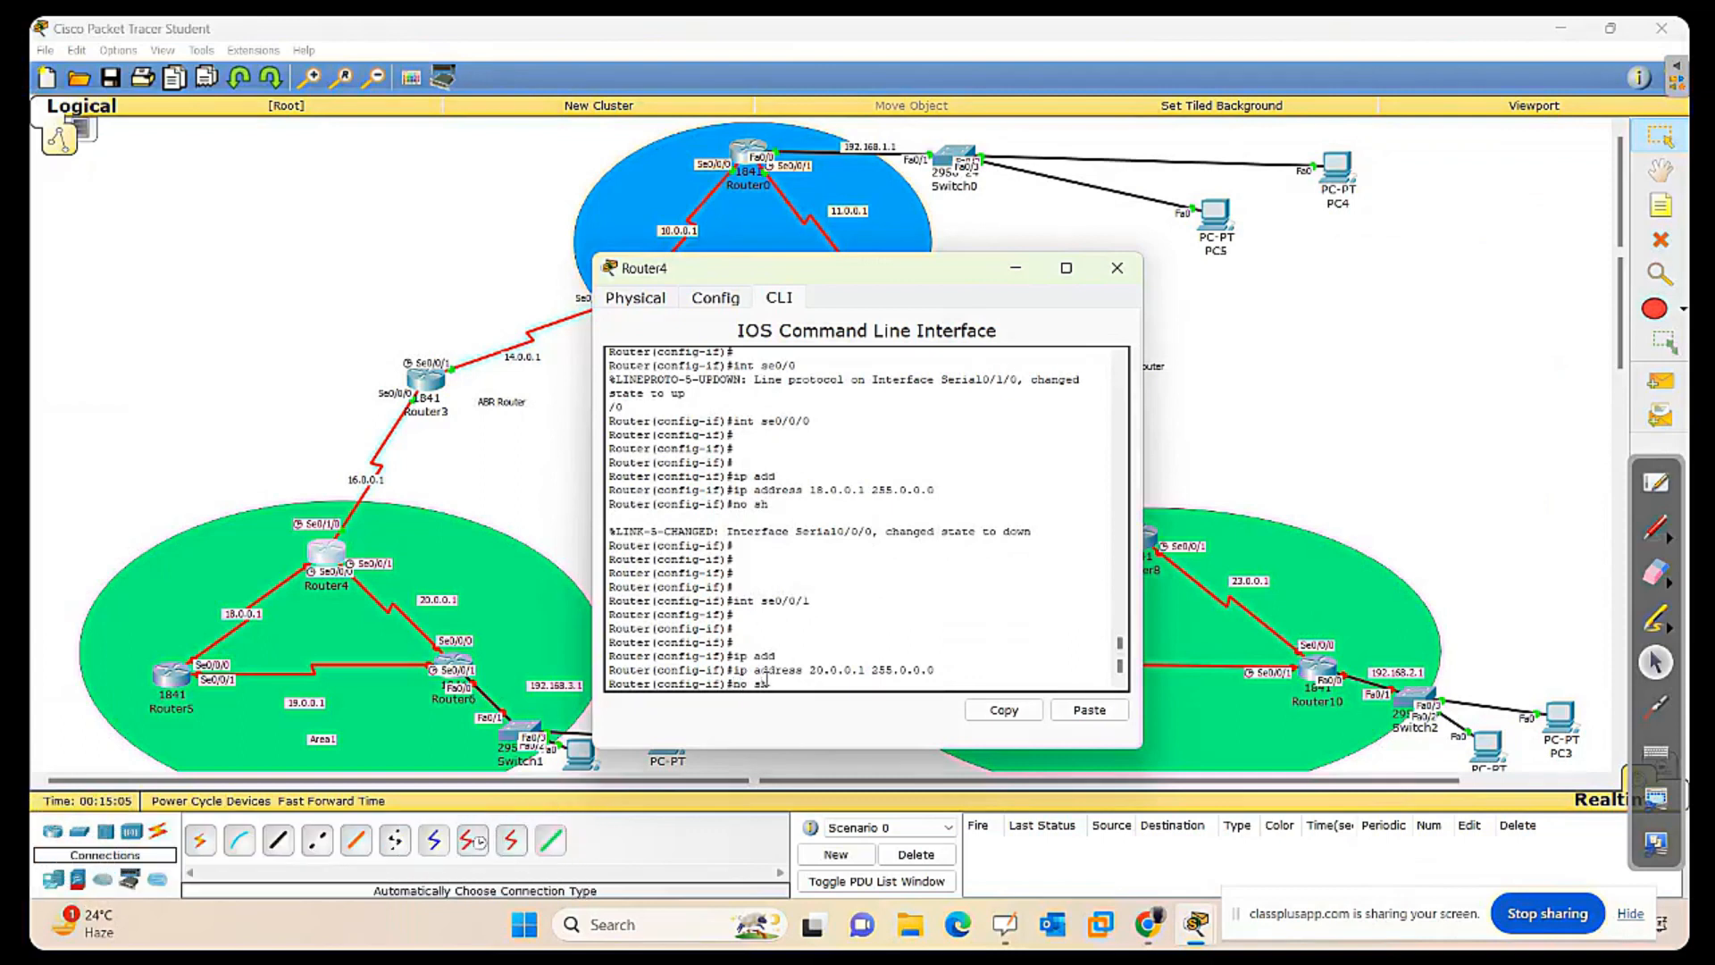
key("Return")
key("Return")
key("Return")
key("Return")
key("Return")
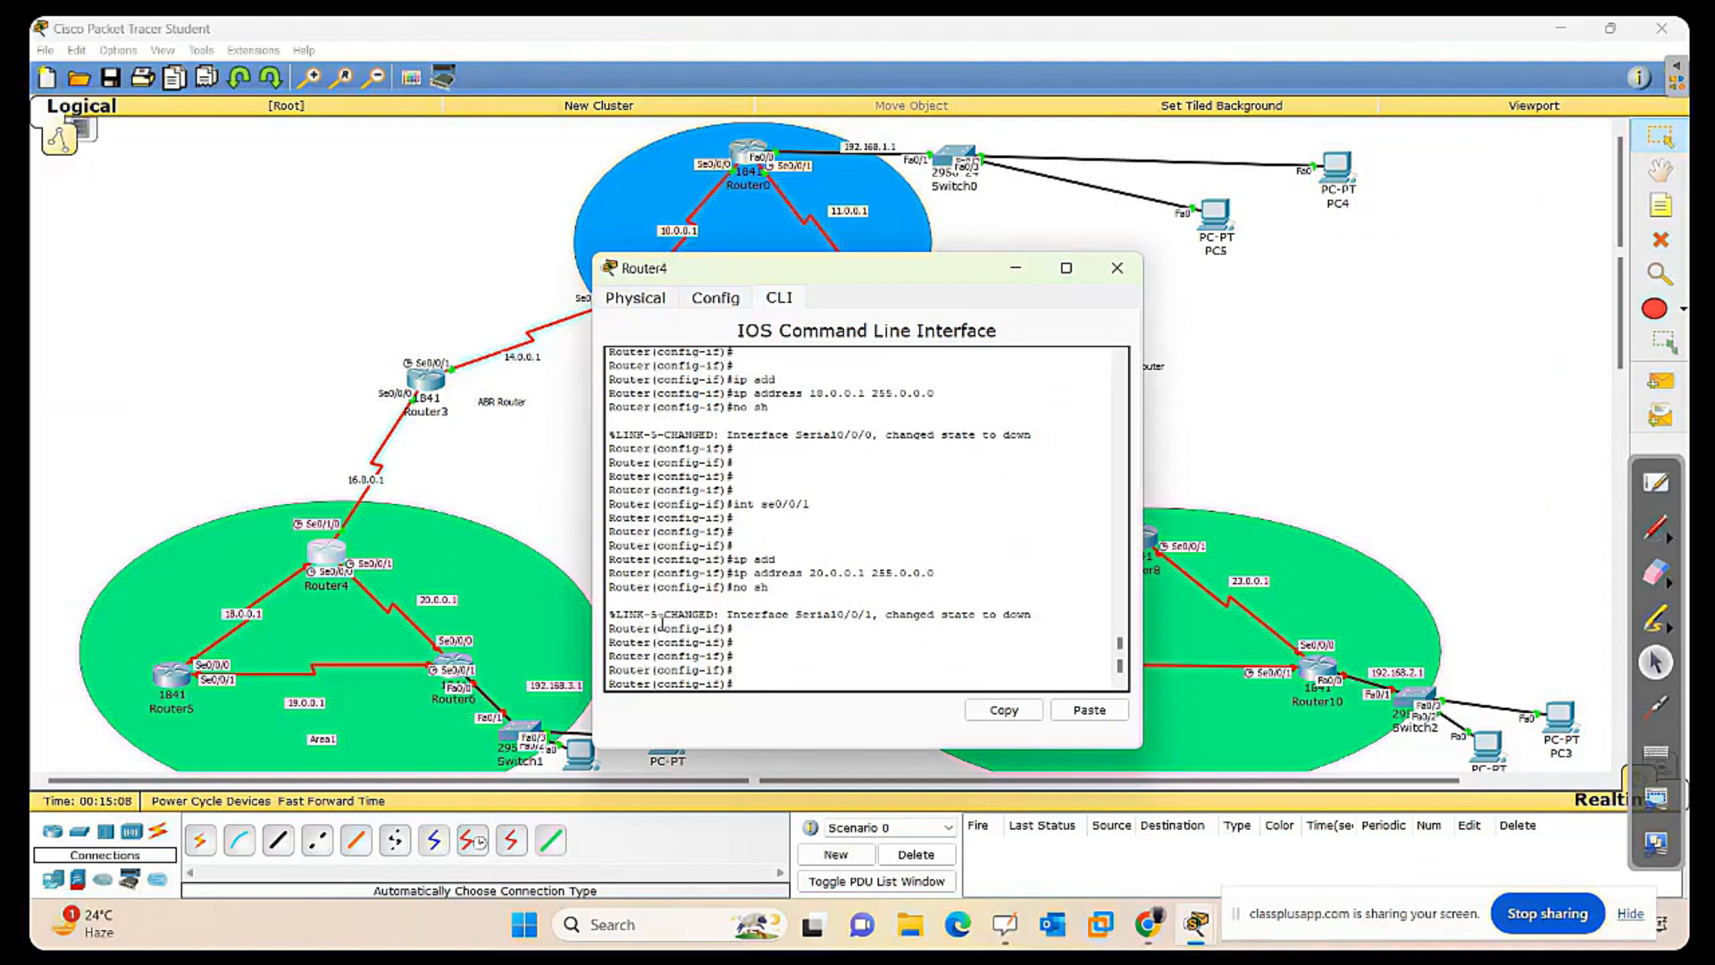
left_click(1117, 268)
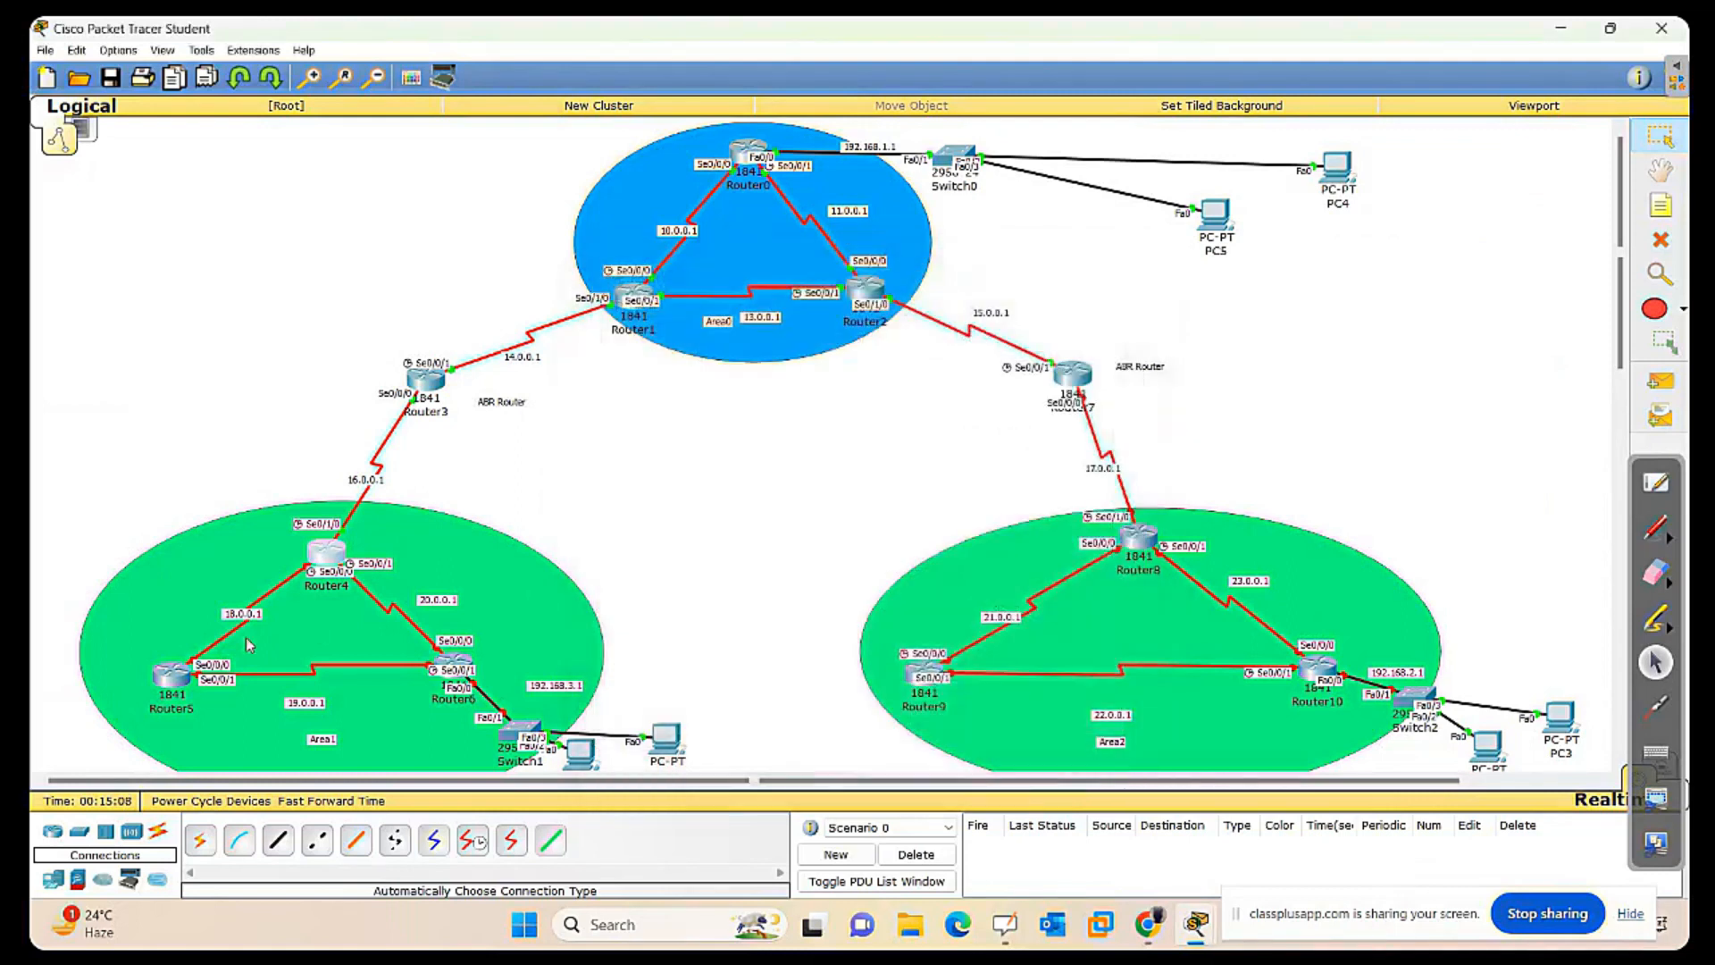
Open Router5's command line interface, decline the initial configuration dialog with no and bring up its prompt.
left_click(160, 680)
left_click(789, 299)
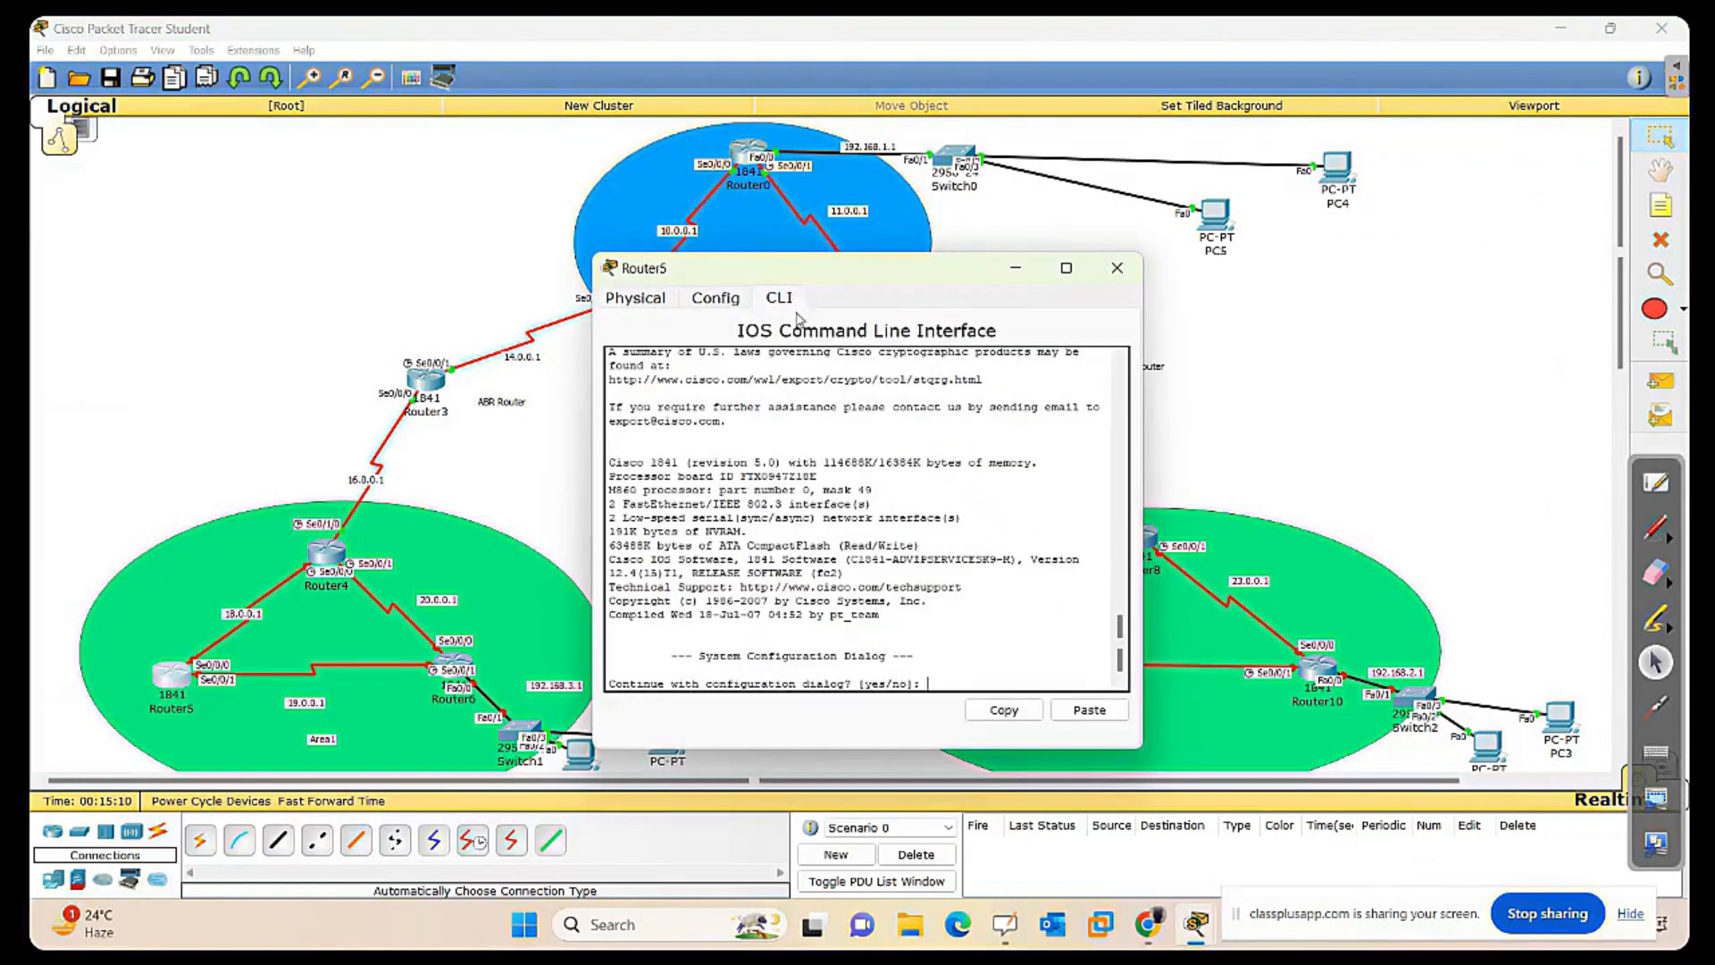
type("no")
key("Return")
key("Return")
key("Return")
key("Return")
key("Return")
key("Return")
key("Return")
key("Return")
Enter privileged mode with en and global configuration mode with conf t on Router5.
type("en")
key("Return")
key("Return")
key("Return")
key("Return")
key("Return")
key("Return")
type("conf")
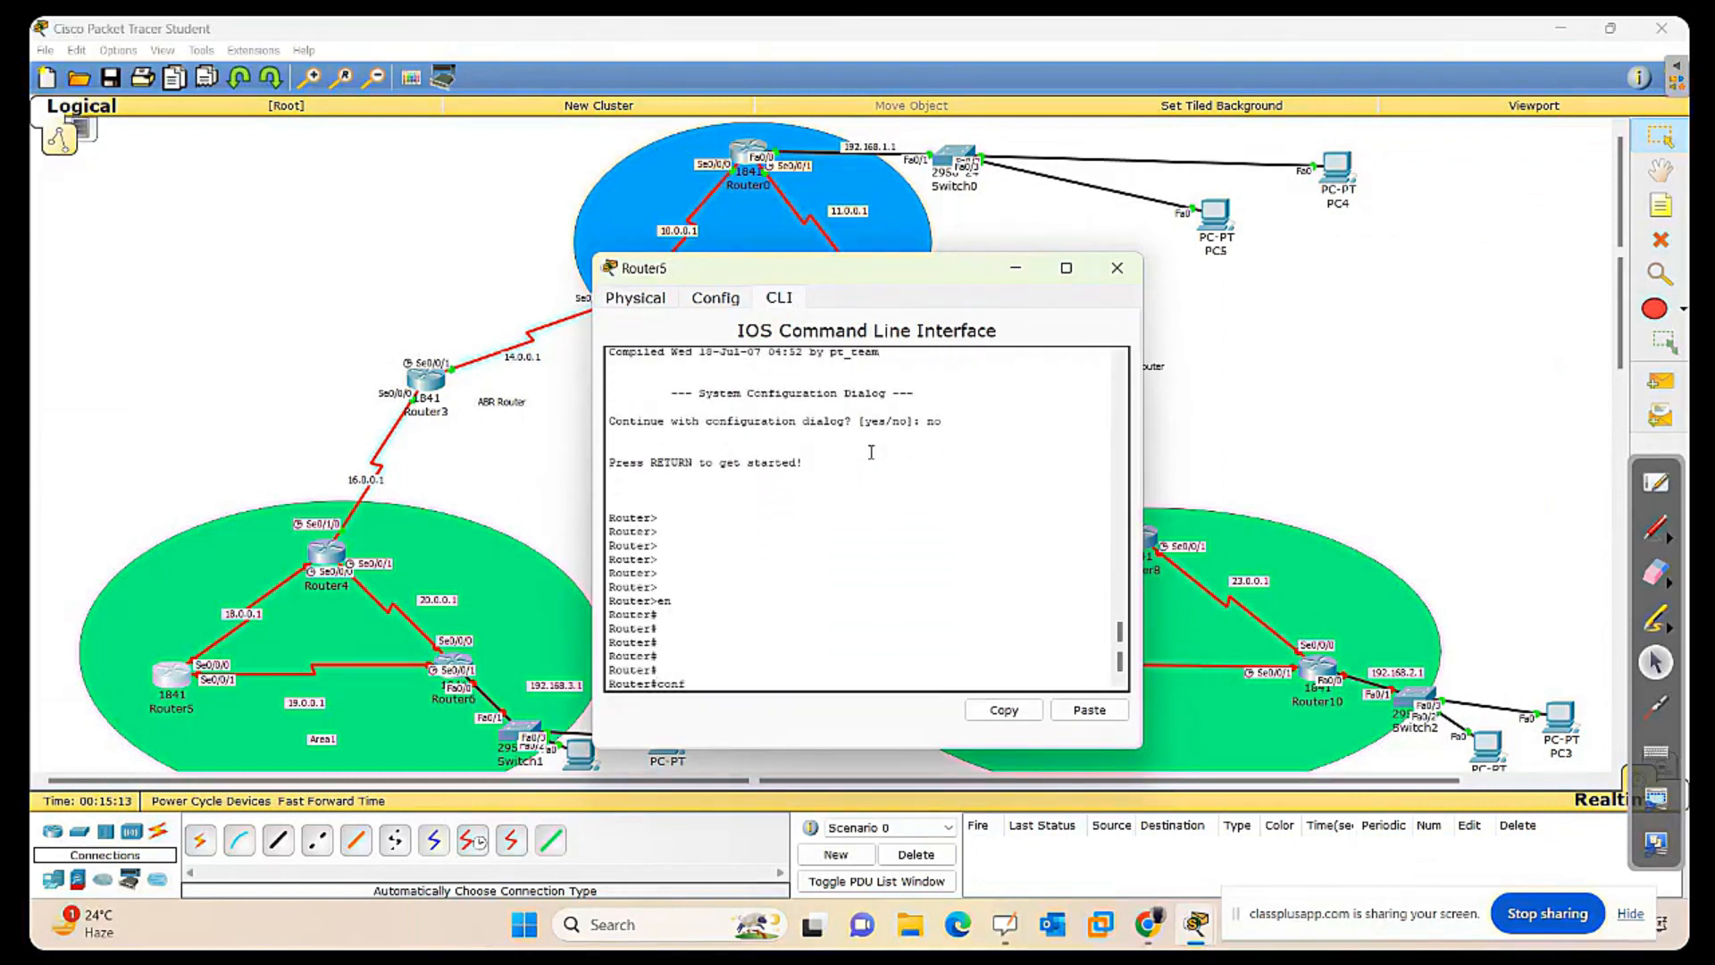
type(" t")
key("Return")
key("Return")
key("Return")
key("Return")
key("Return")
key("Return")
key("Return")
Enter interface configuration mode for Router5's Serial0/0/0 with int se0/0/0.
type("int se0/0/0")
key("Return")
key("Return")
key("Return")
key("Return")
Assign IP address 18.0.0.2 to Router5's Serial0/0/0, correcting the mistyped mask to 255.0.0.0.
type("ip add")
key("Tab")
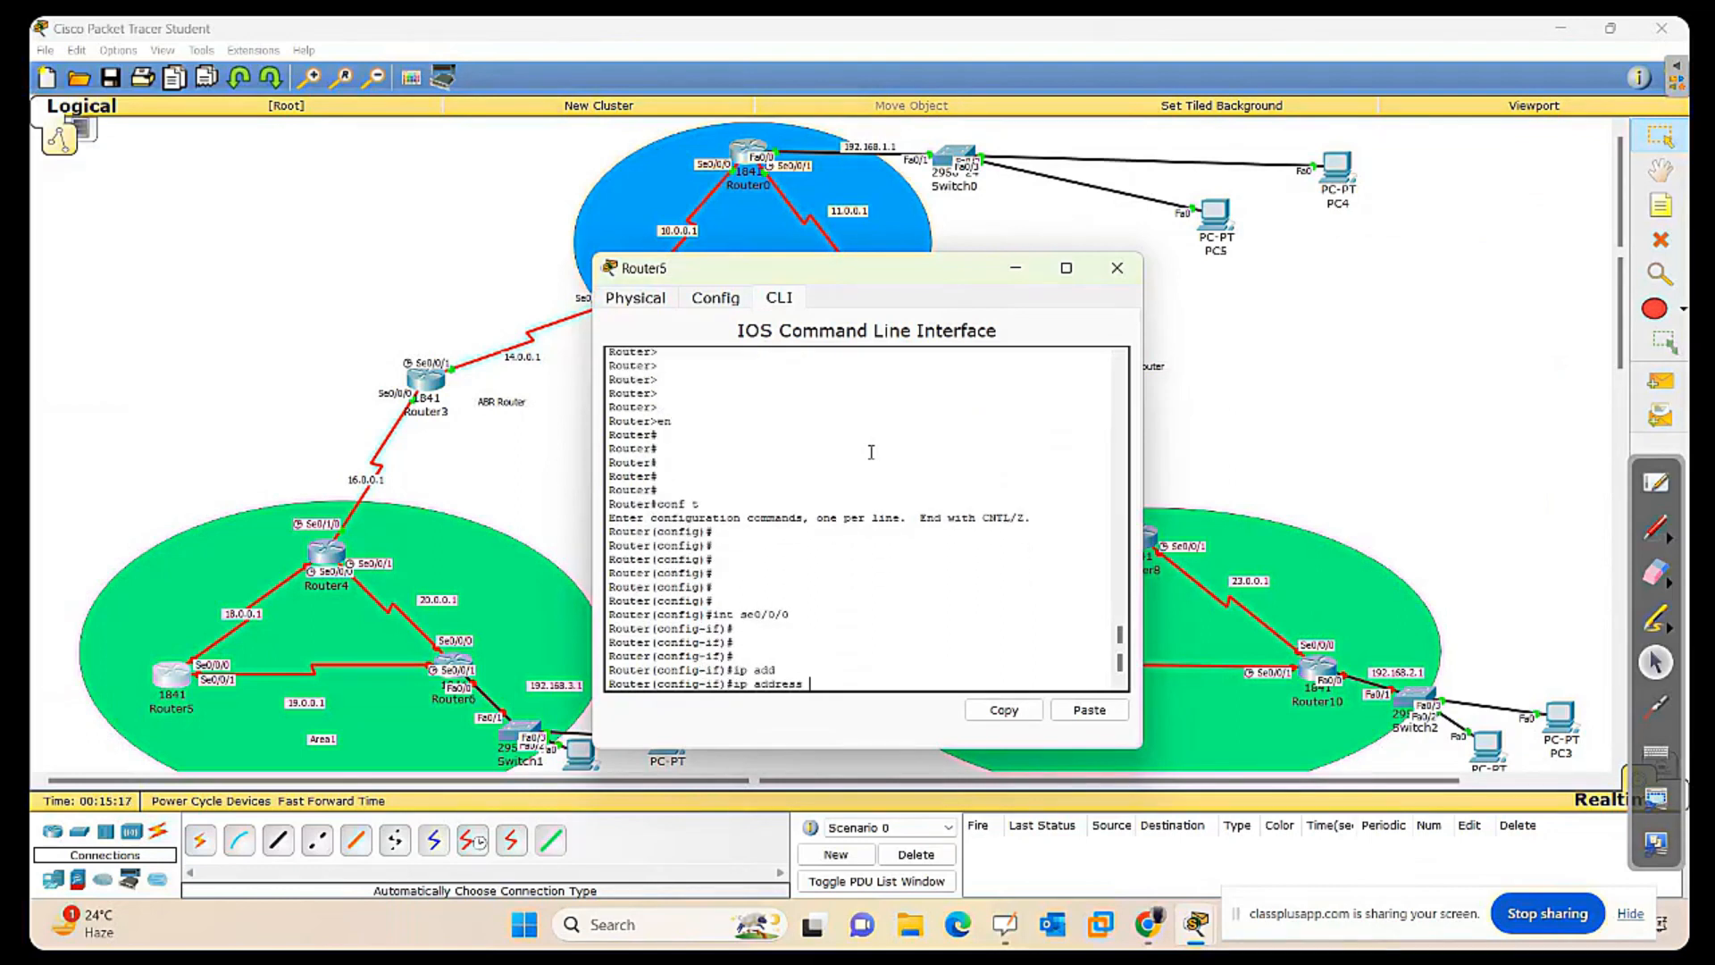
type("18.0.0.2 2550.0.0")
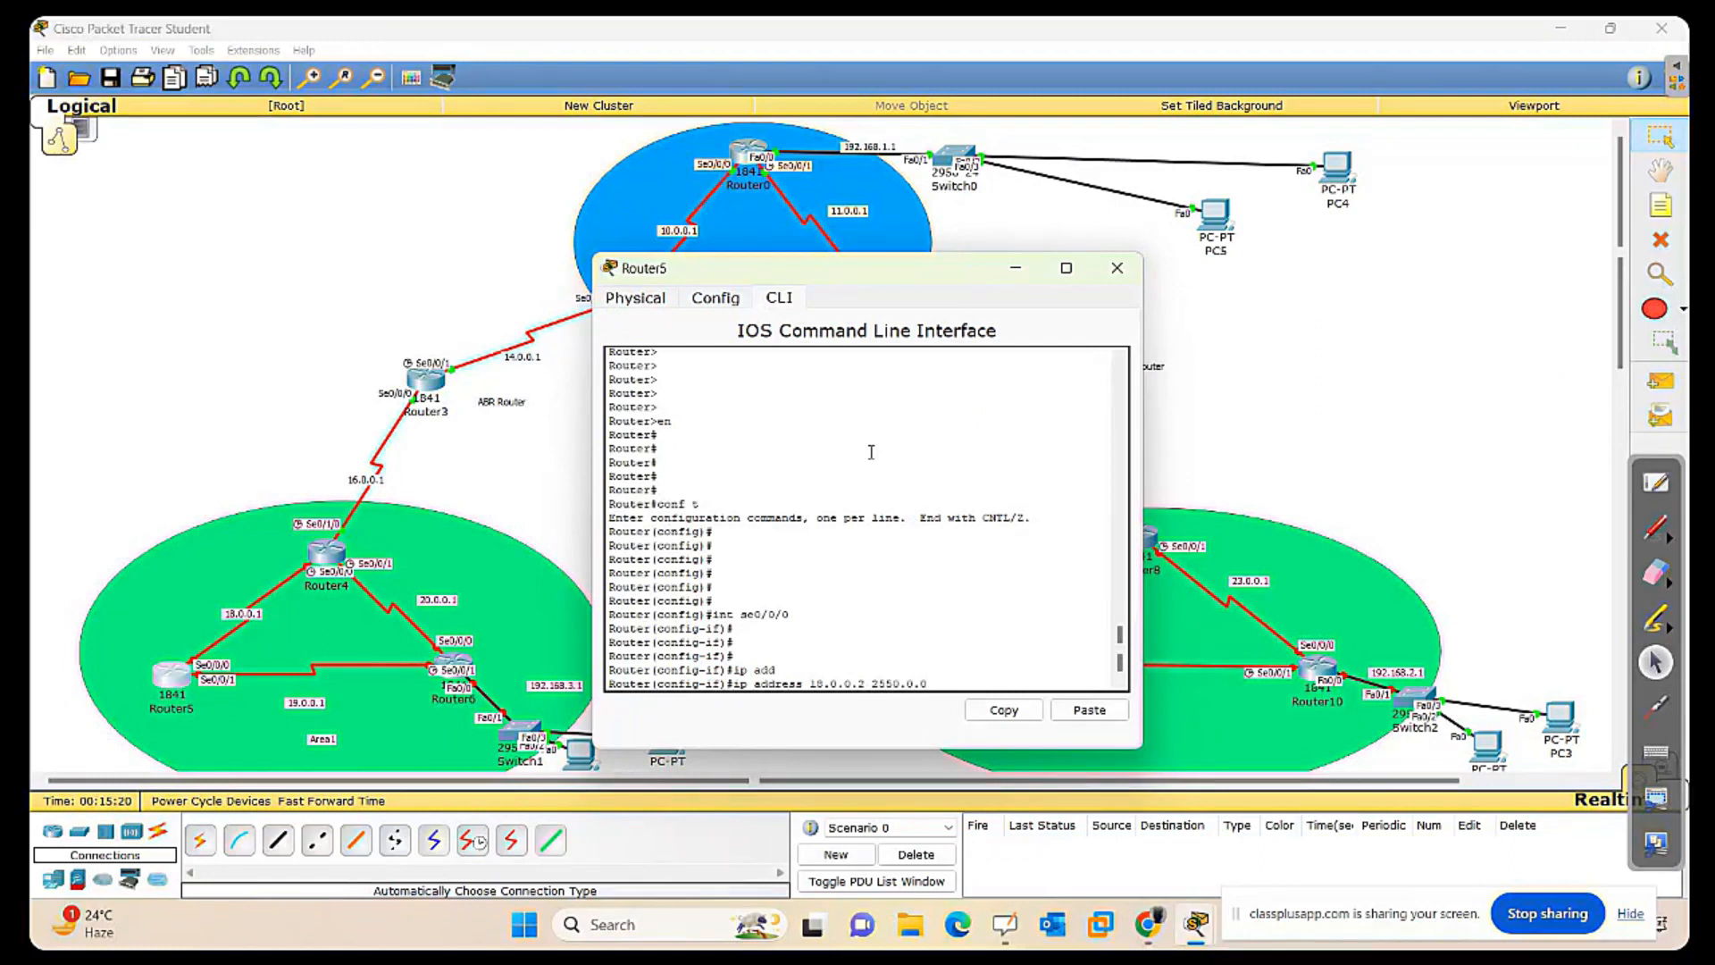
key("Return")
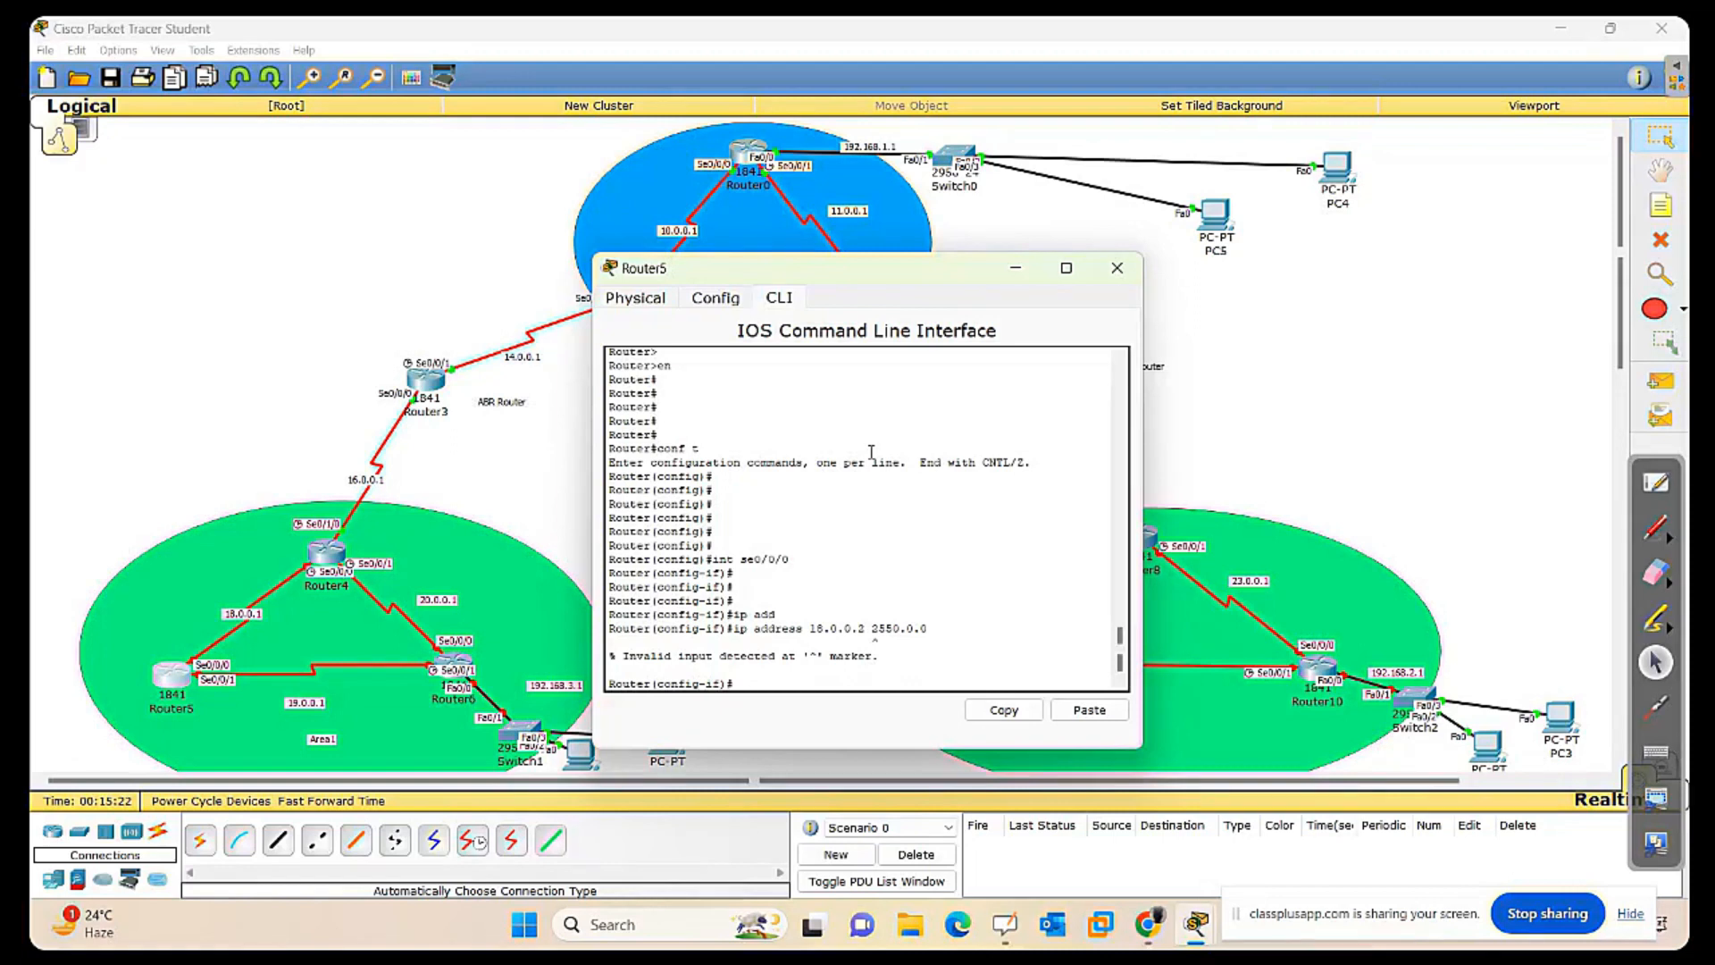
key("Up")
key("BackSpace")
key("BackSpace")
key("BackSpace")
key("BackSpace")
key("BackSpace")
type(".0.0.0")
key("Return")
Enable Router5's Serial0/0/0 interface with no sh.
type("no")
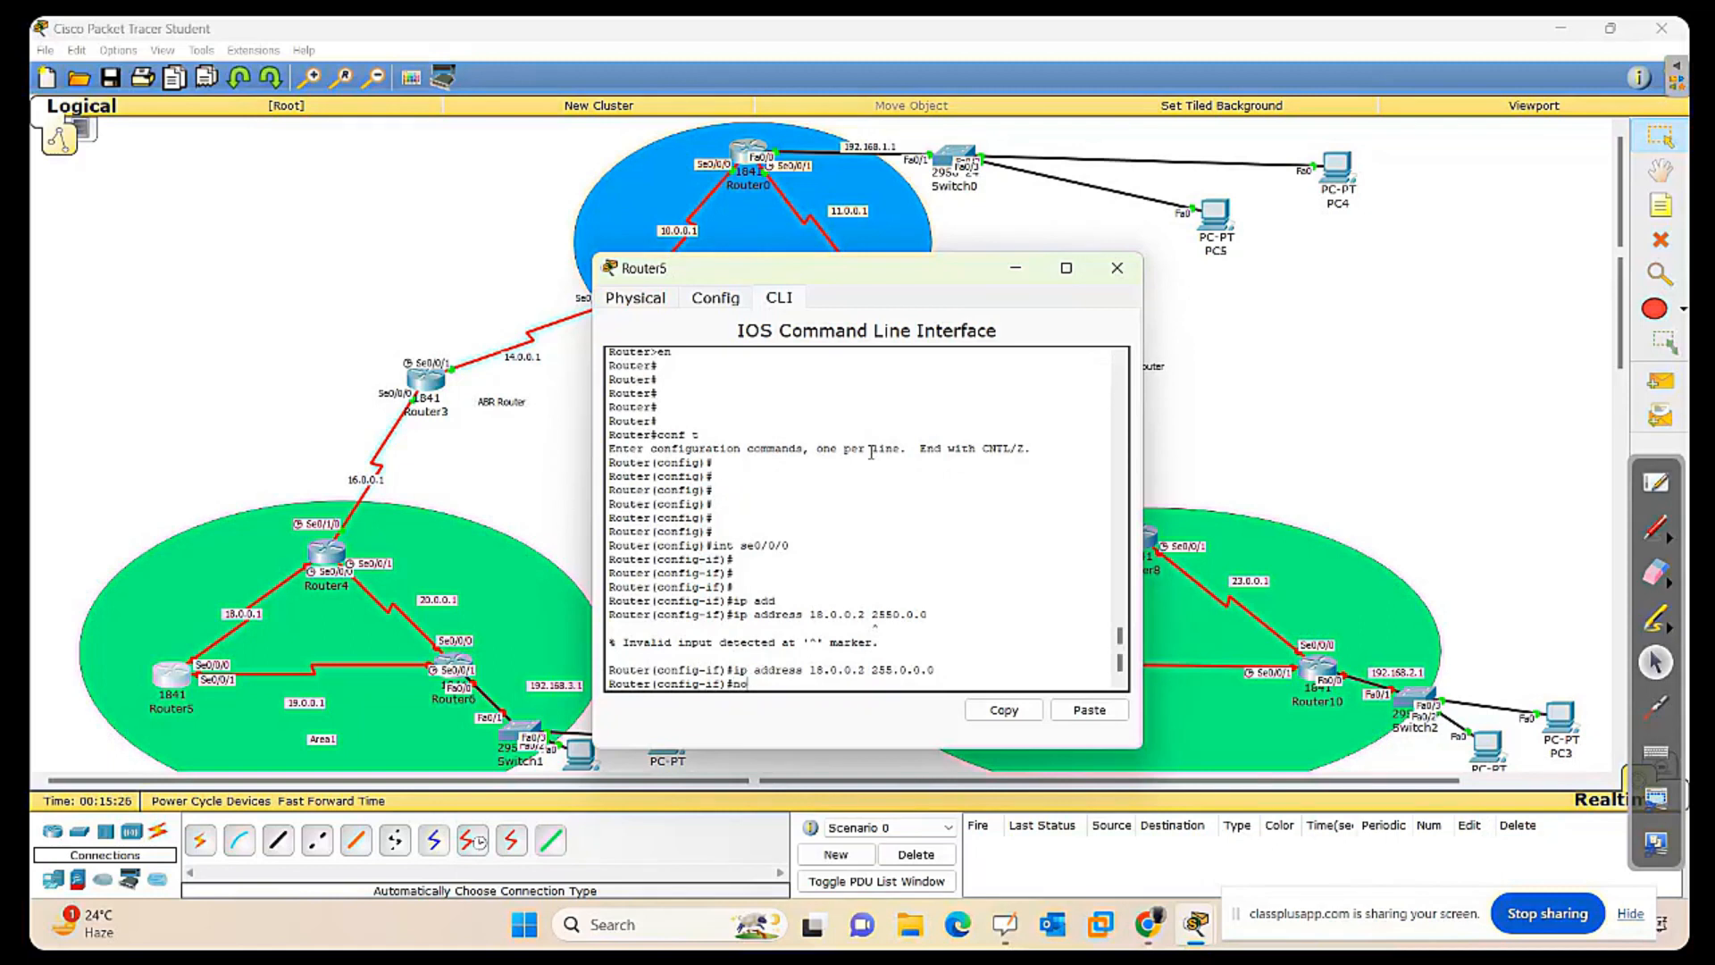
type(" sh")
key("Return")
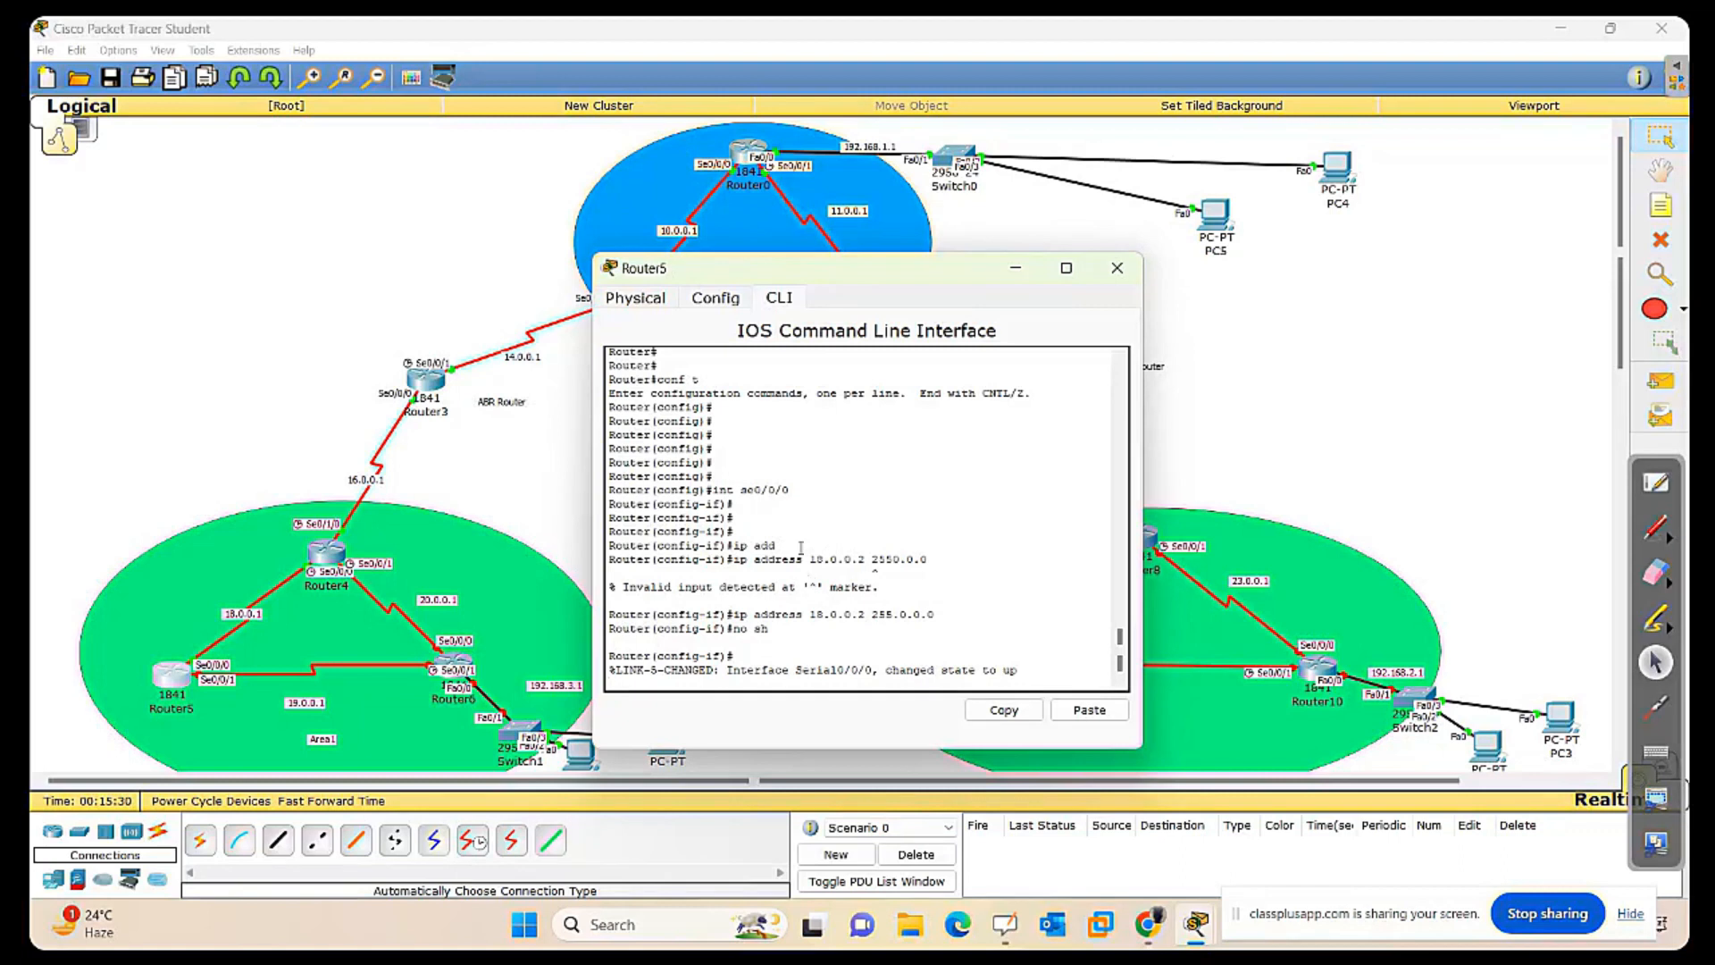
Check which interface was selected in Router5's earlier commands and return to a fresh prompt.
left_click_drag(793, 491, 742, 491)
left_click(882, 515)
scroll(809, 645, "up", 4)
scroll(808, 645, "down", 4)
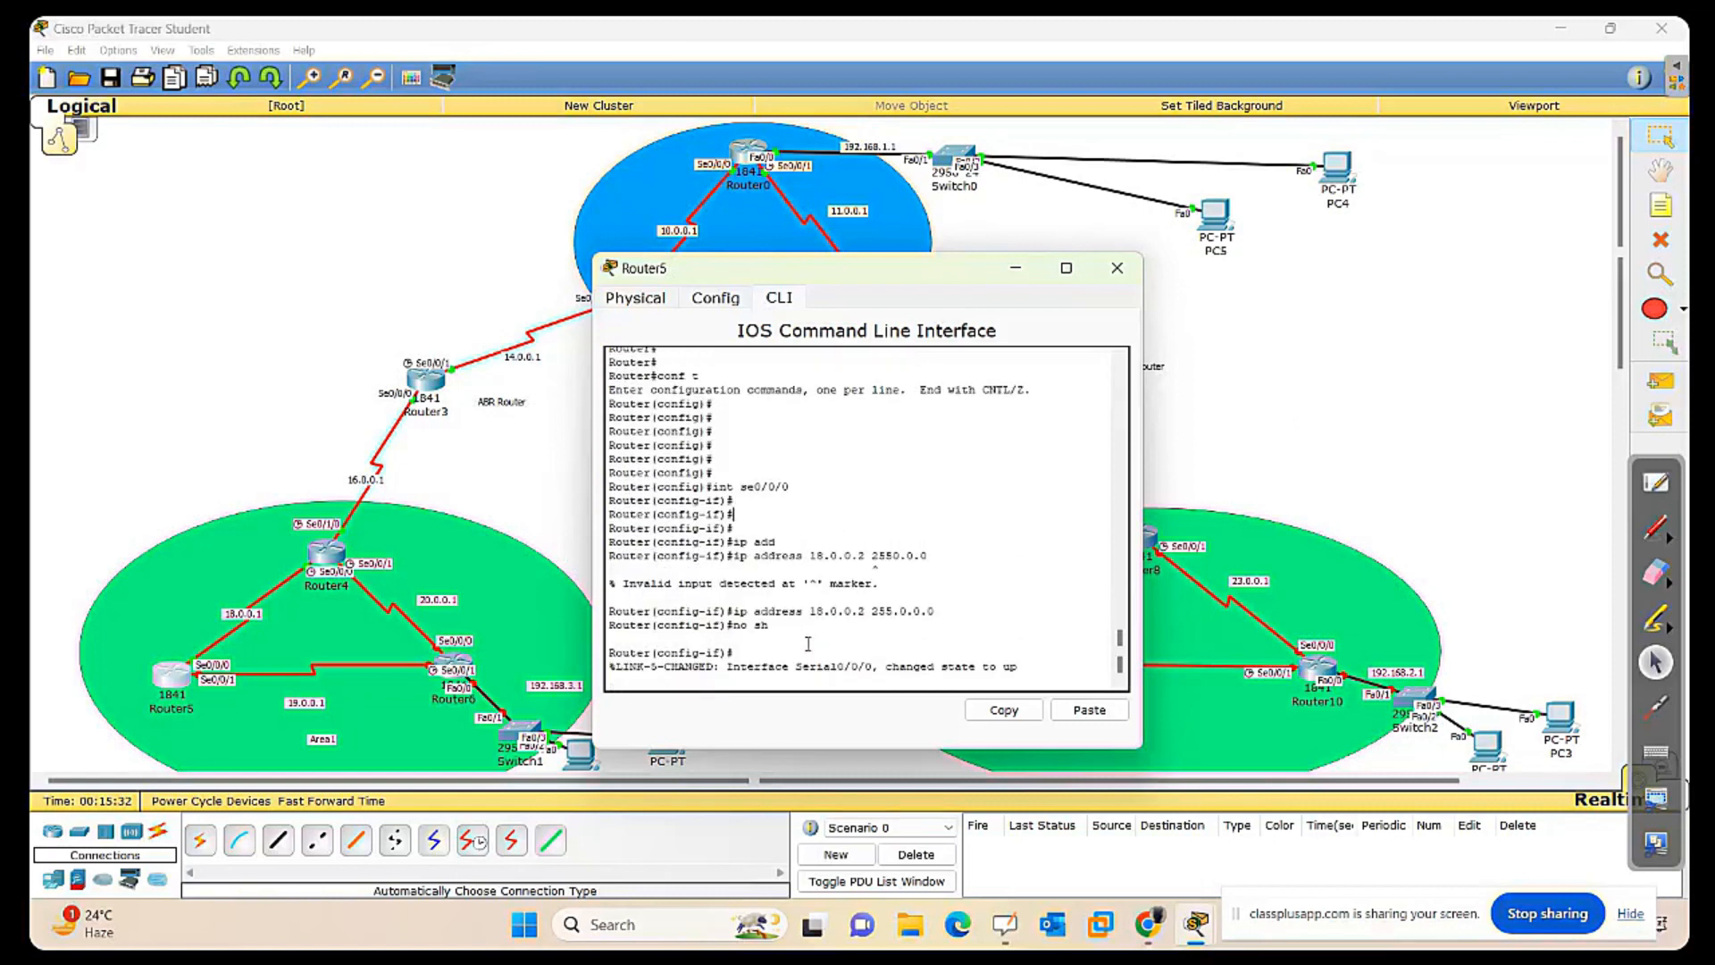
left_click_drag(791, 489, 744, 488)
left_click(1055, 663)
key("Return")
key("Return")
key("Return")
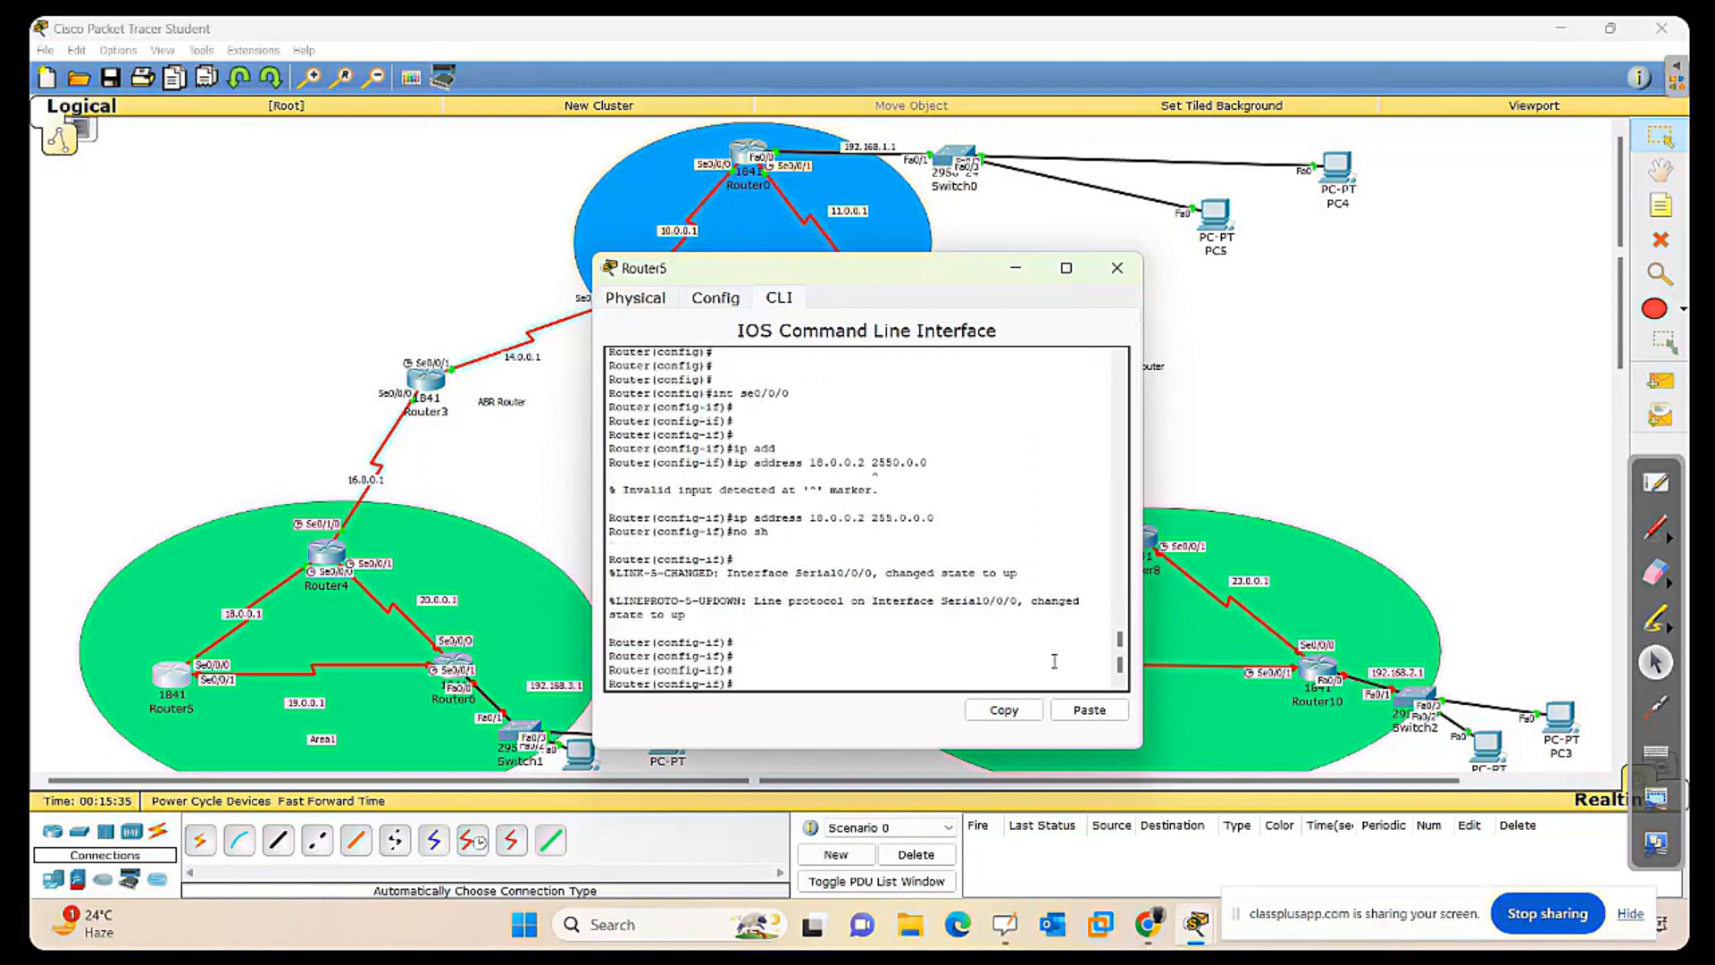
Select Router5's Serial0/0/1 with int se0/0/1 and assign it IP address 19.0.0.1 with mask 255.0.0.0.
type("int se0/0/1")
key("Return")
key("Return")
key("Return")
key("Return")
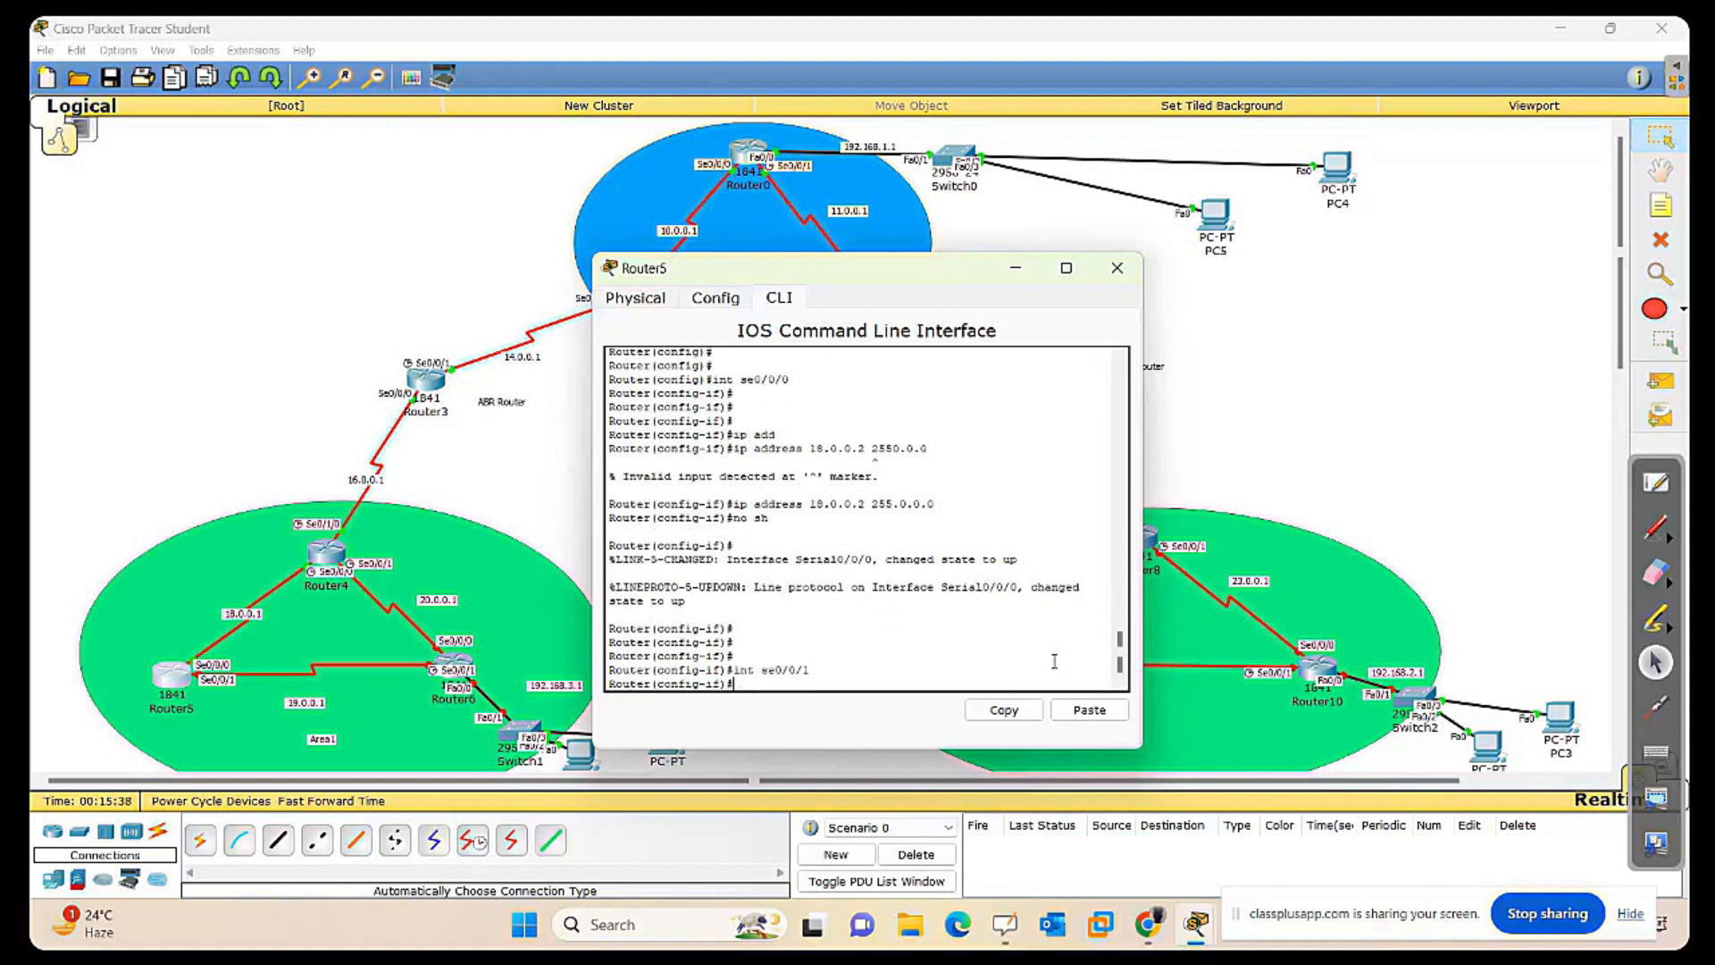
type("ip add")
key("Tab")
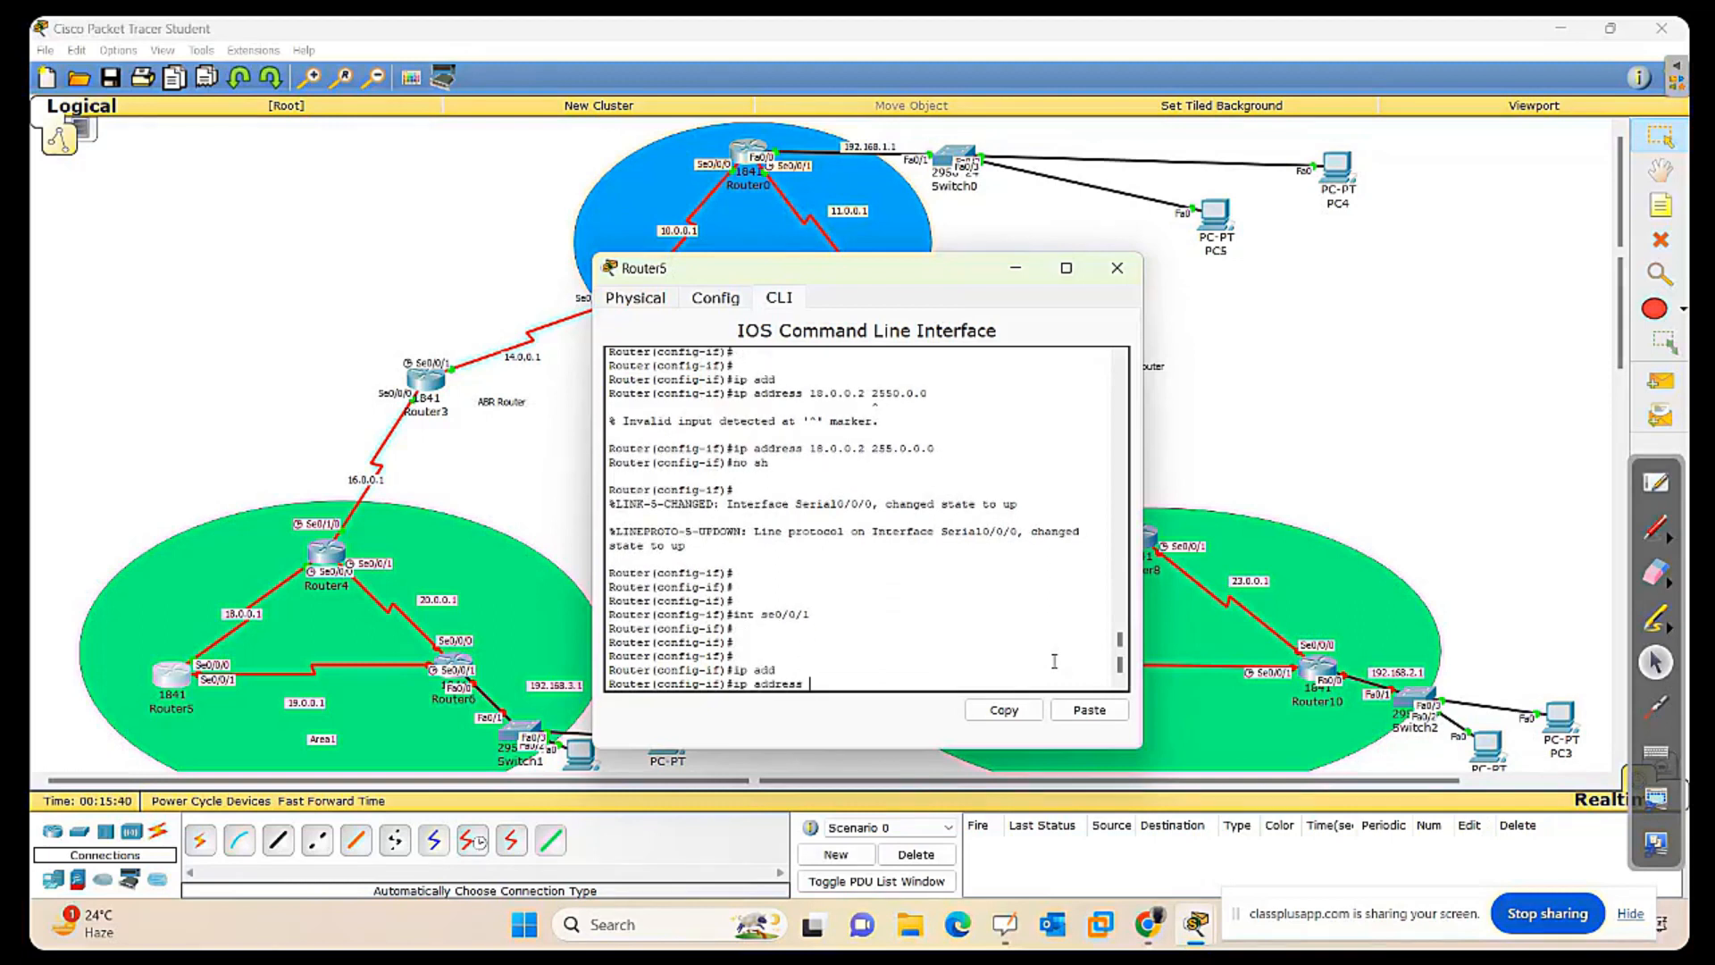
type("19.0.0.1 255.0.0.0")
key("Return")
Enable Router5's Serial0/0/1 interface with no sh and close the router's window to return to the topology.
type("nfig-if)#no s")
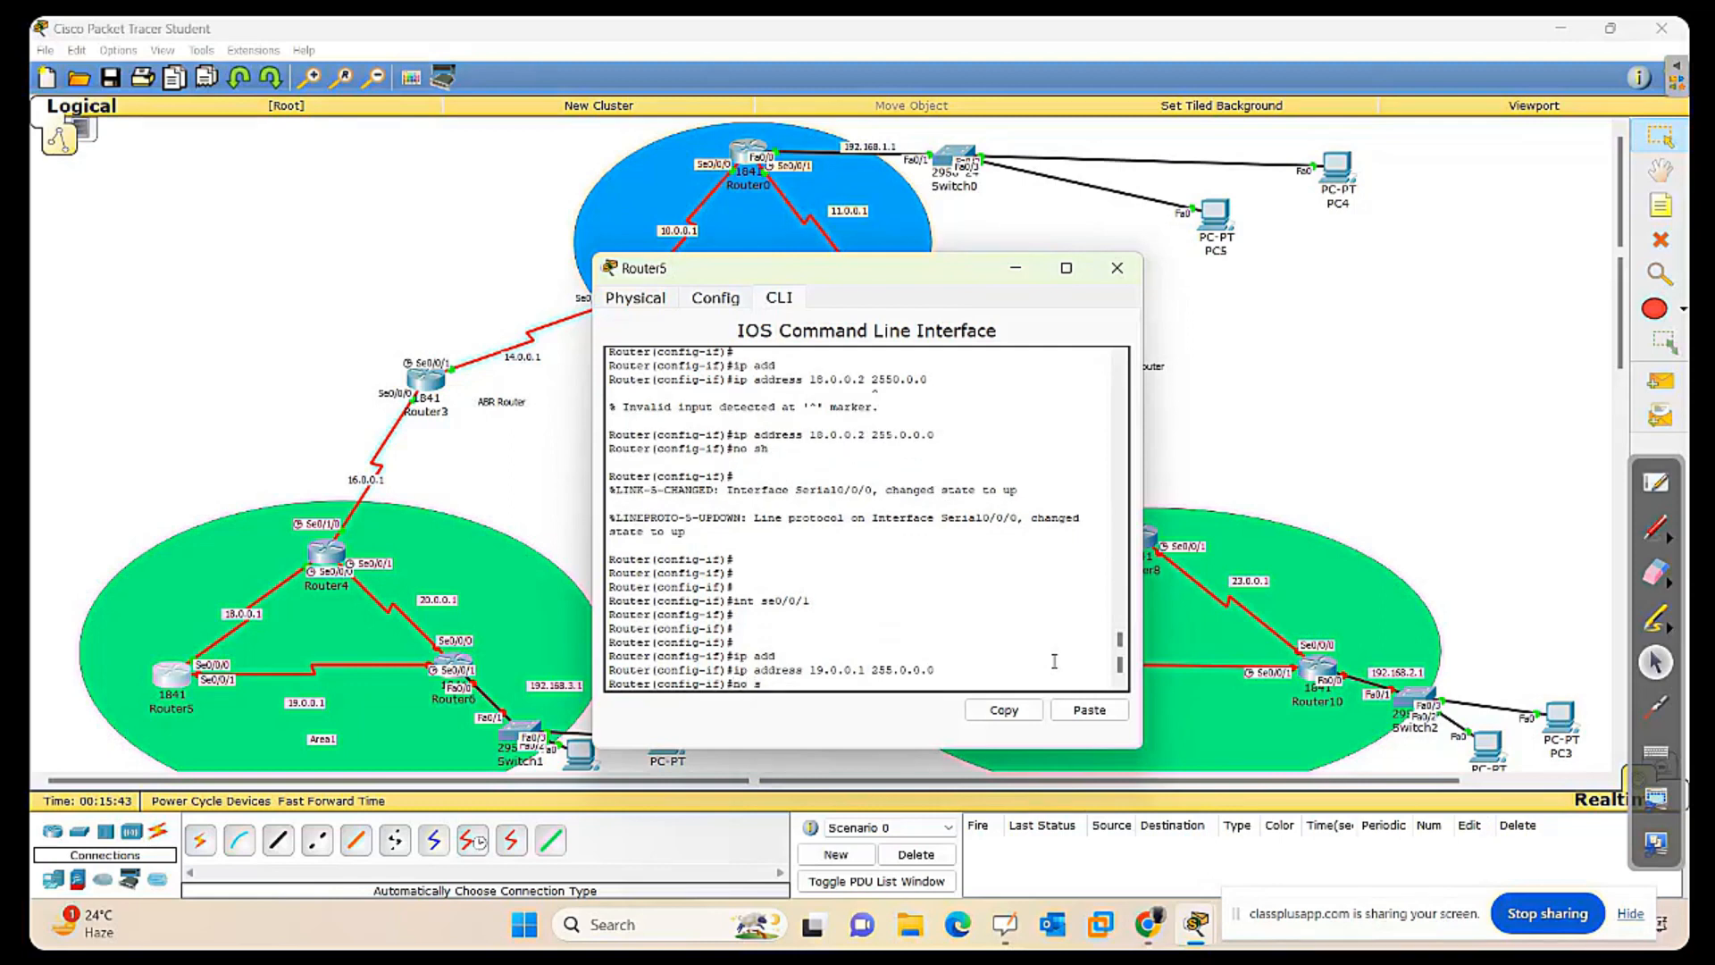
type("h")
key("Return")
key("Return")
key("Return")
key("Return")
key("Return")
key("Return")
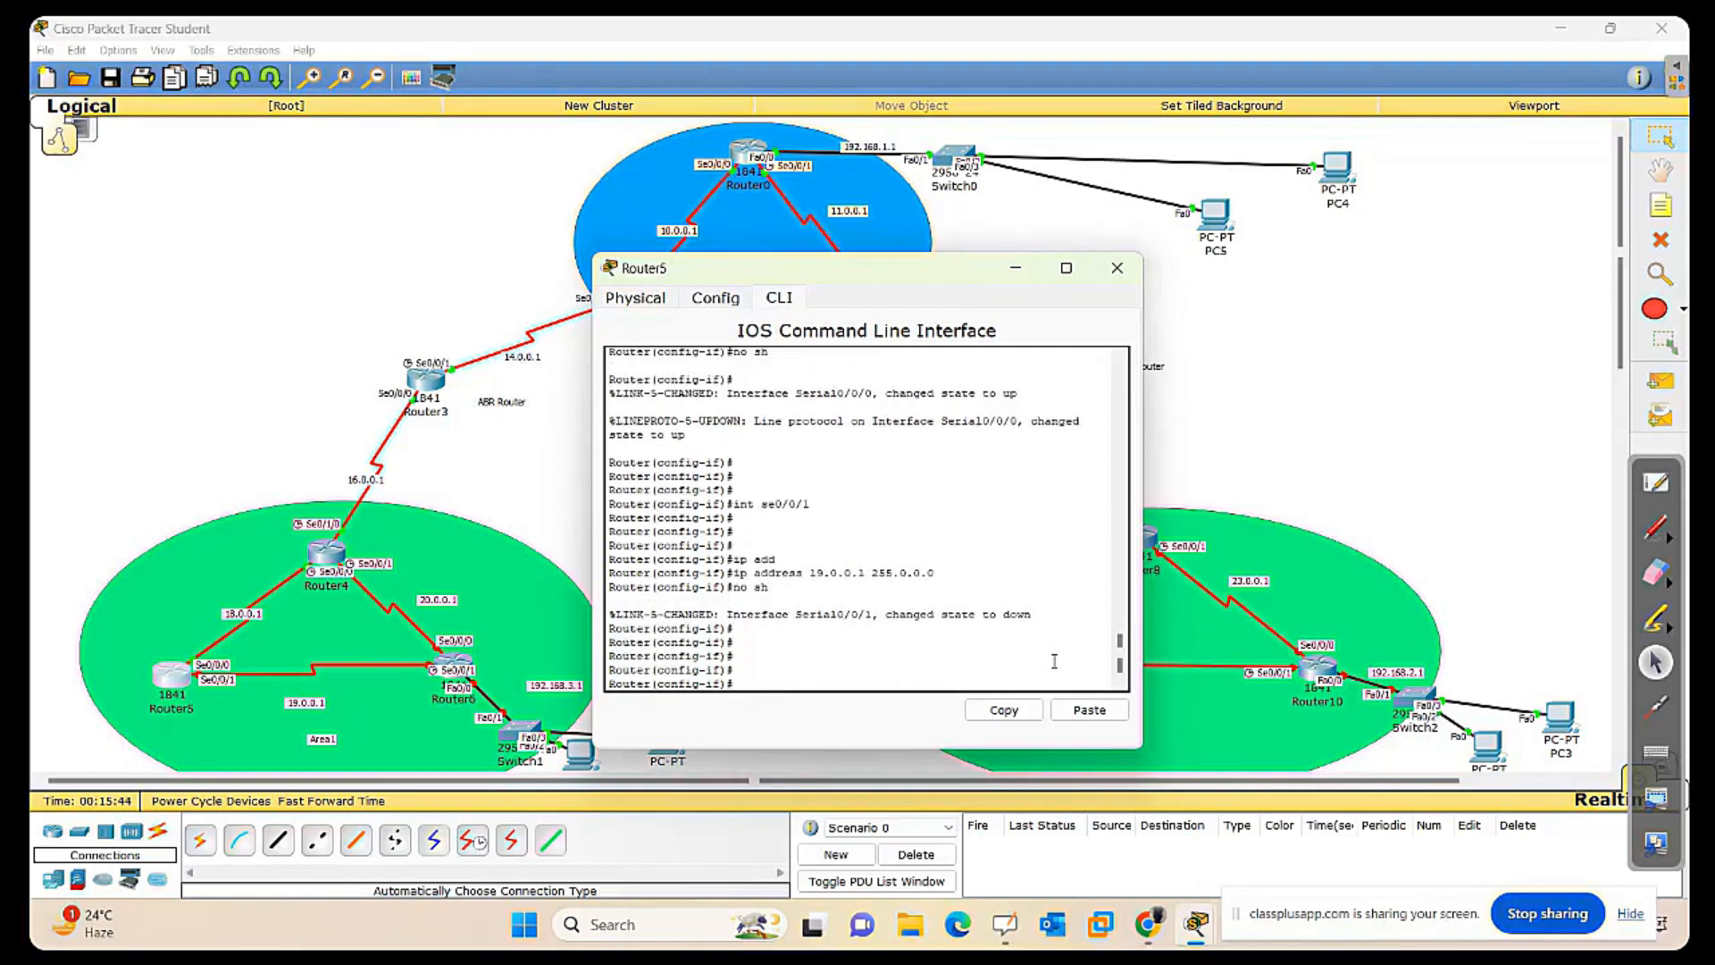
left_click_drag(40, 590, 242, 764)
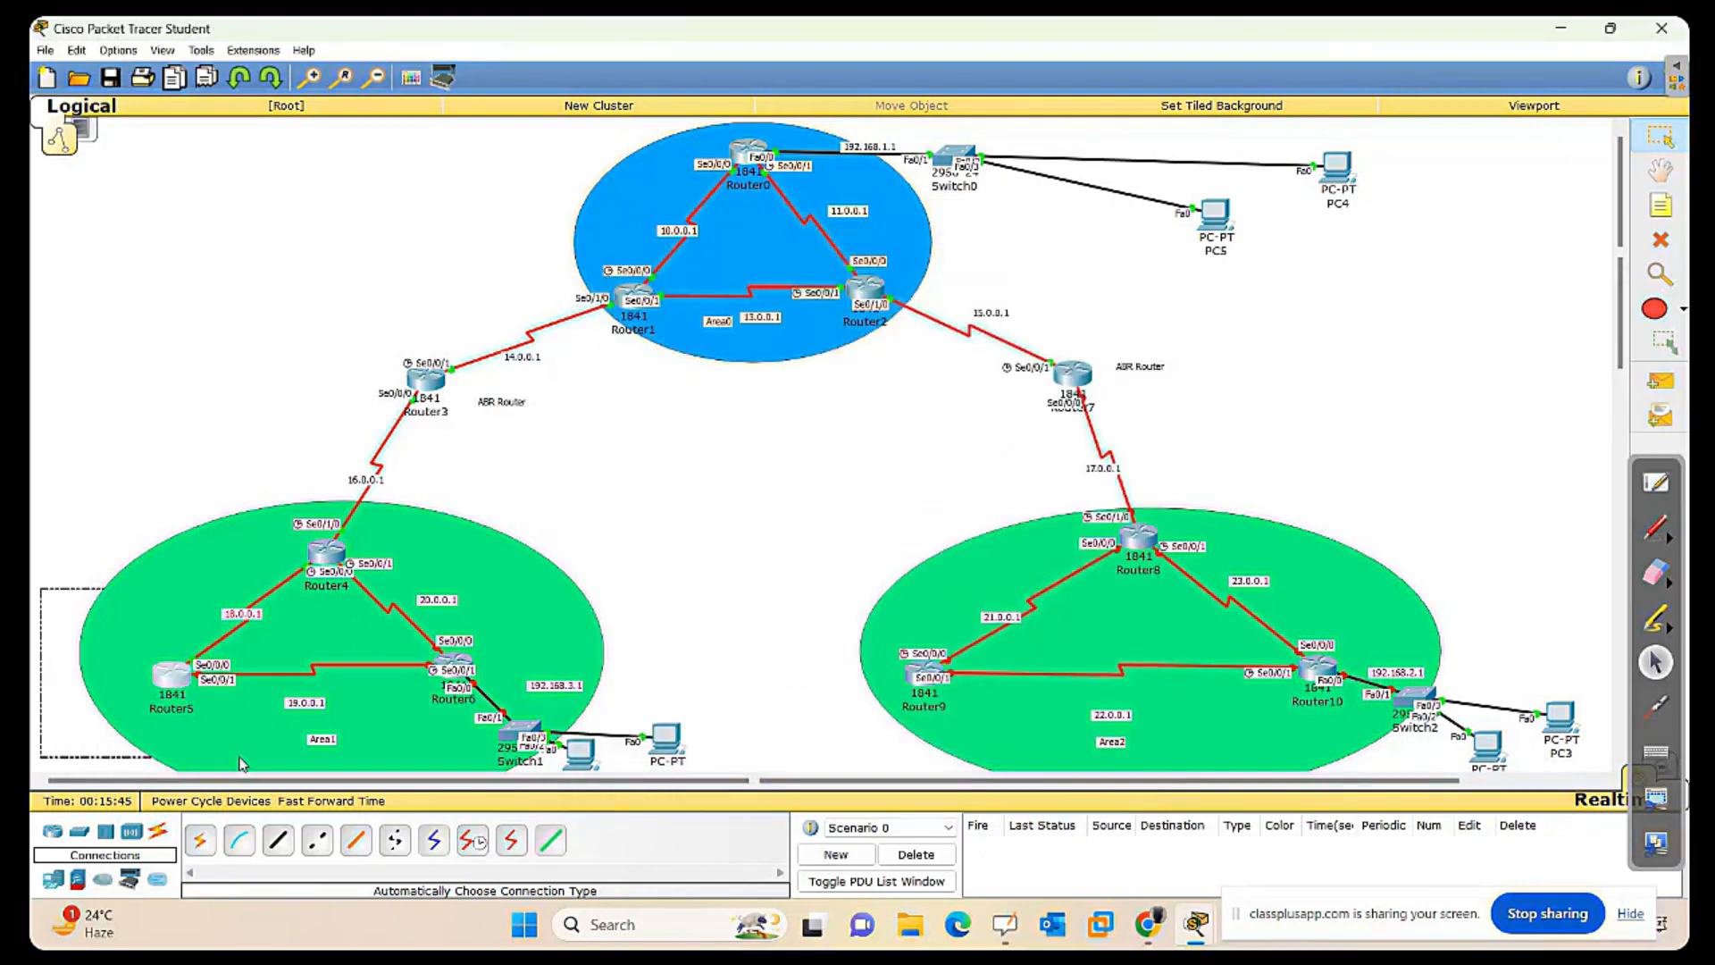
left_click_drag(240, 764, 236, 747)
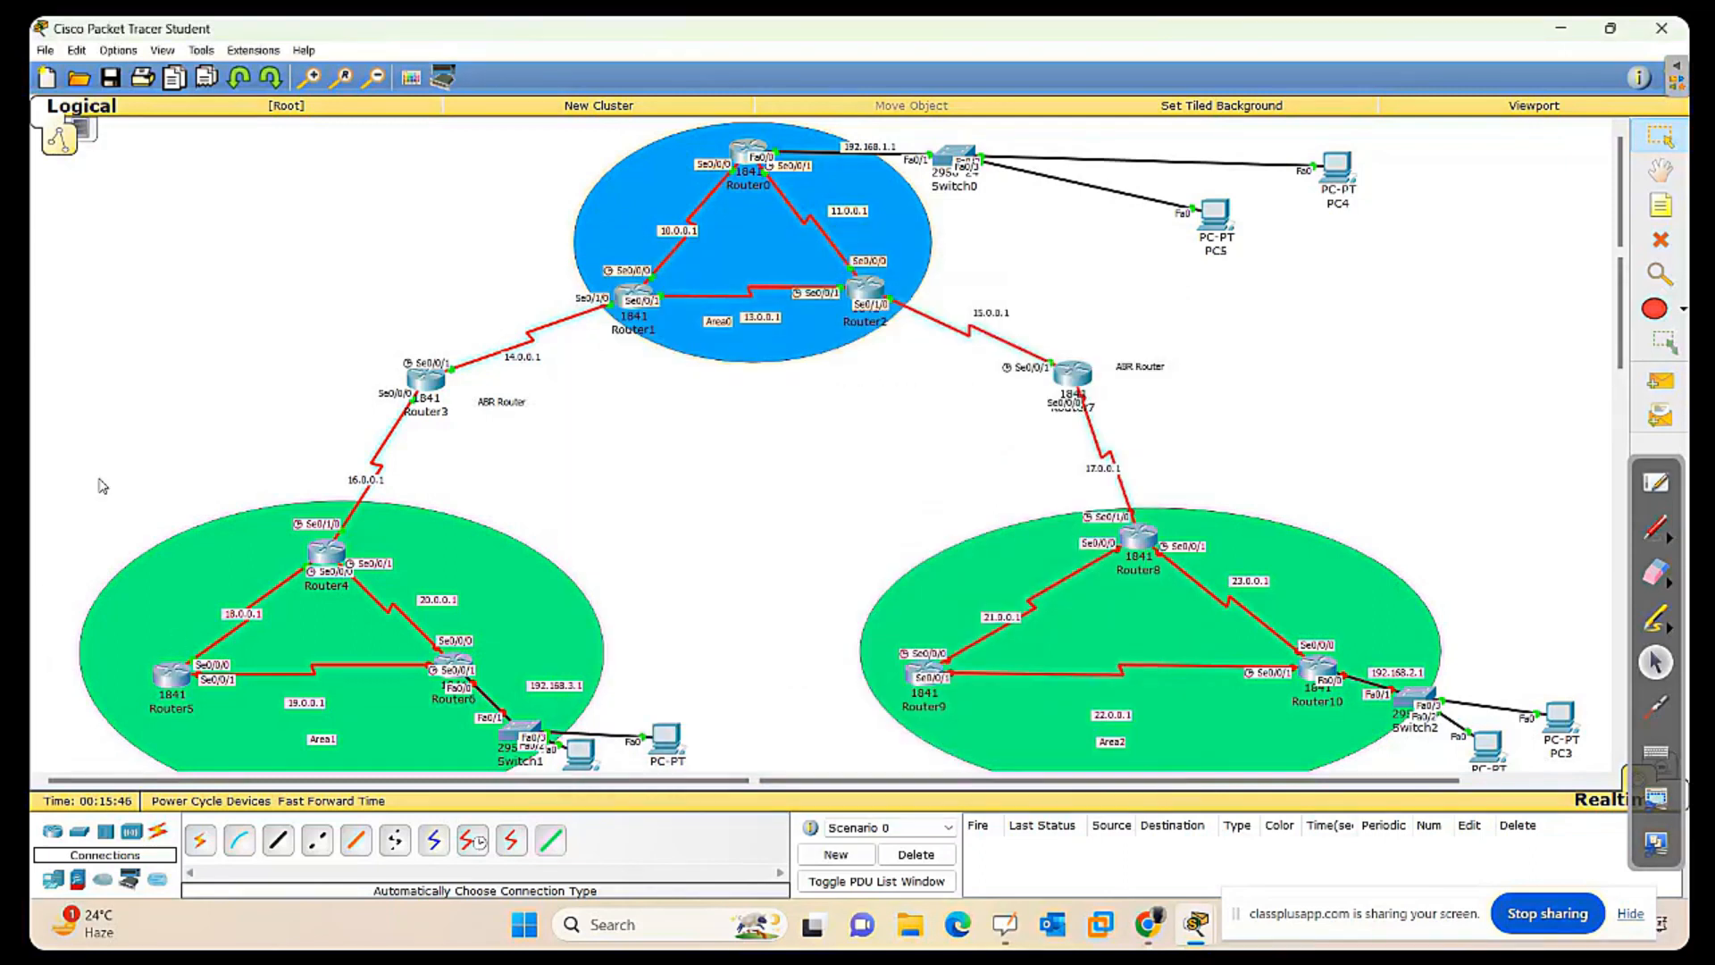
Open Router6's command line and answer no to the initial configuration dialog to reach the router prompt.
left_click(171, 675)
left_click(1117, 268)
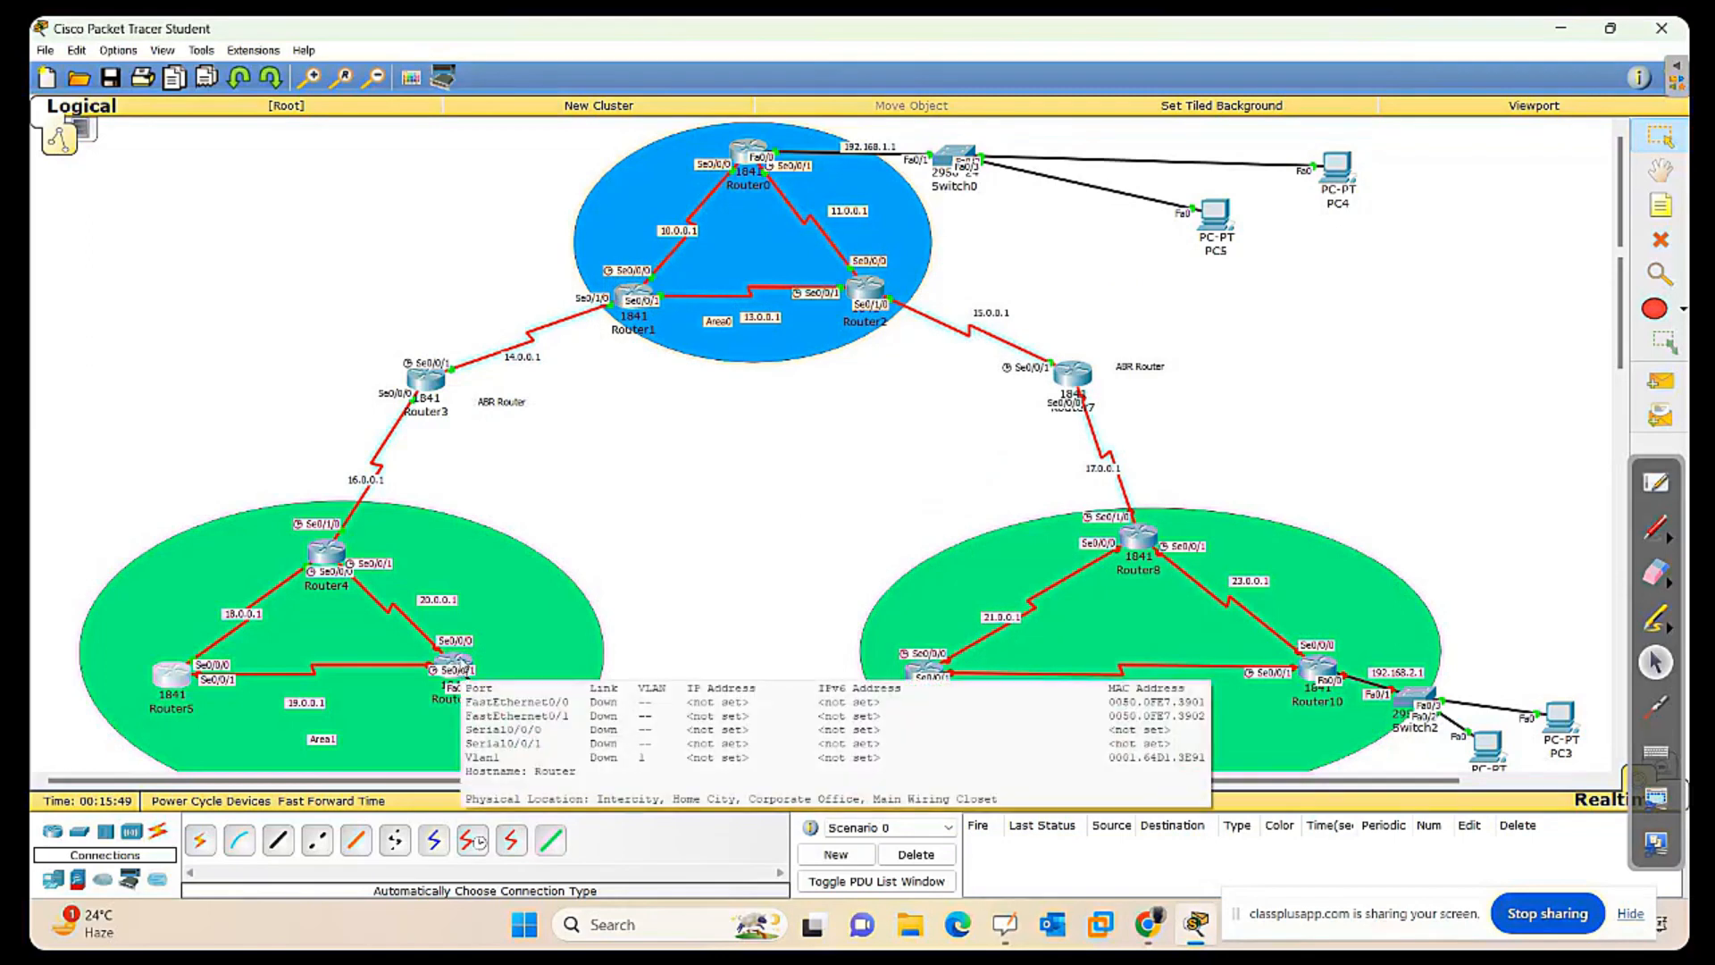
left_click(460, 668)
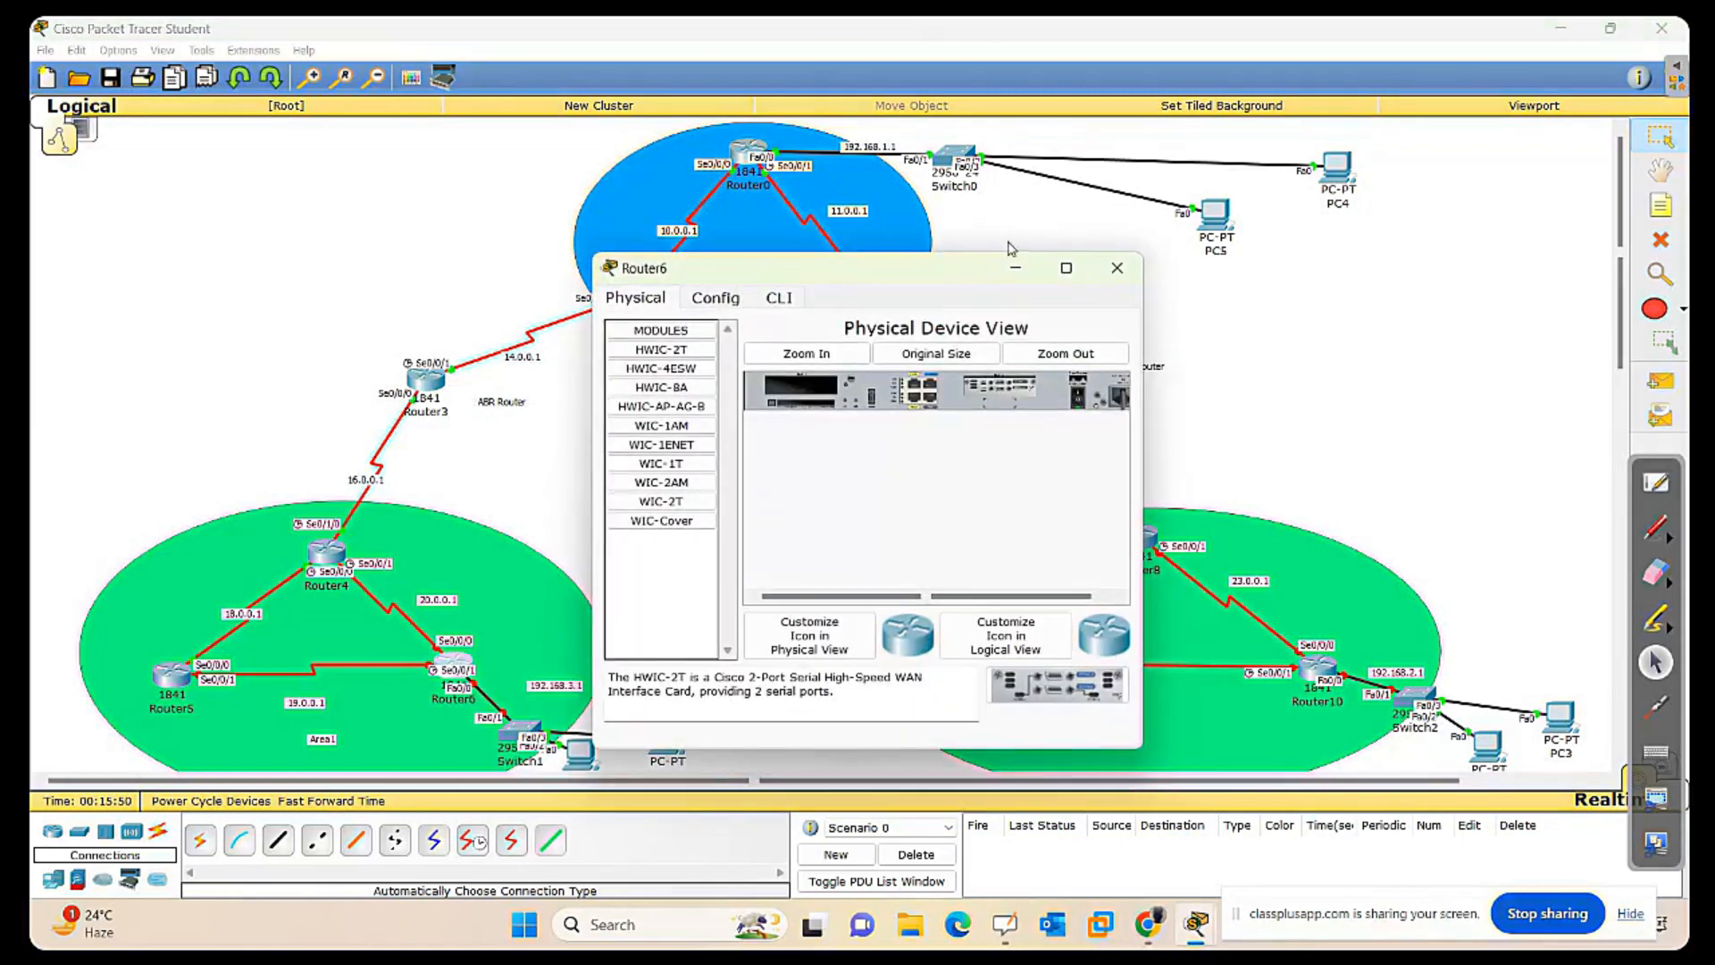
left_click_drag(884, 269, 1137, 212)
left_click(1043, 253)
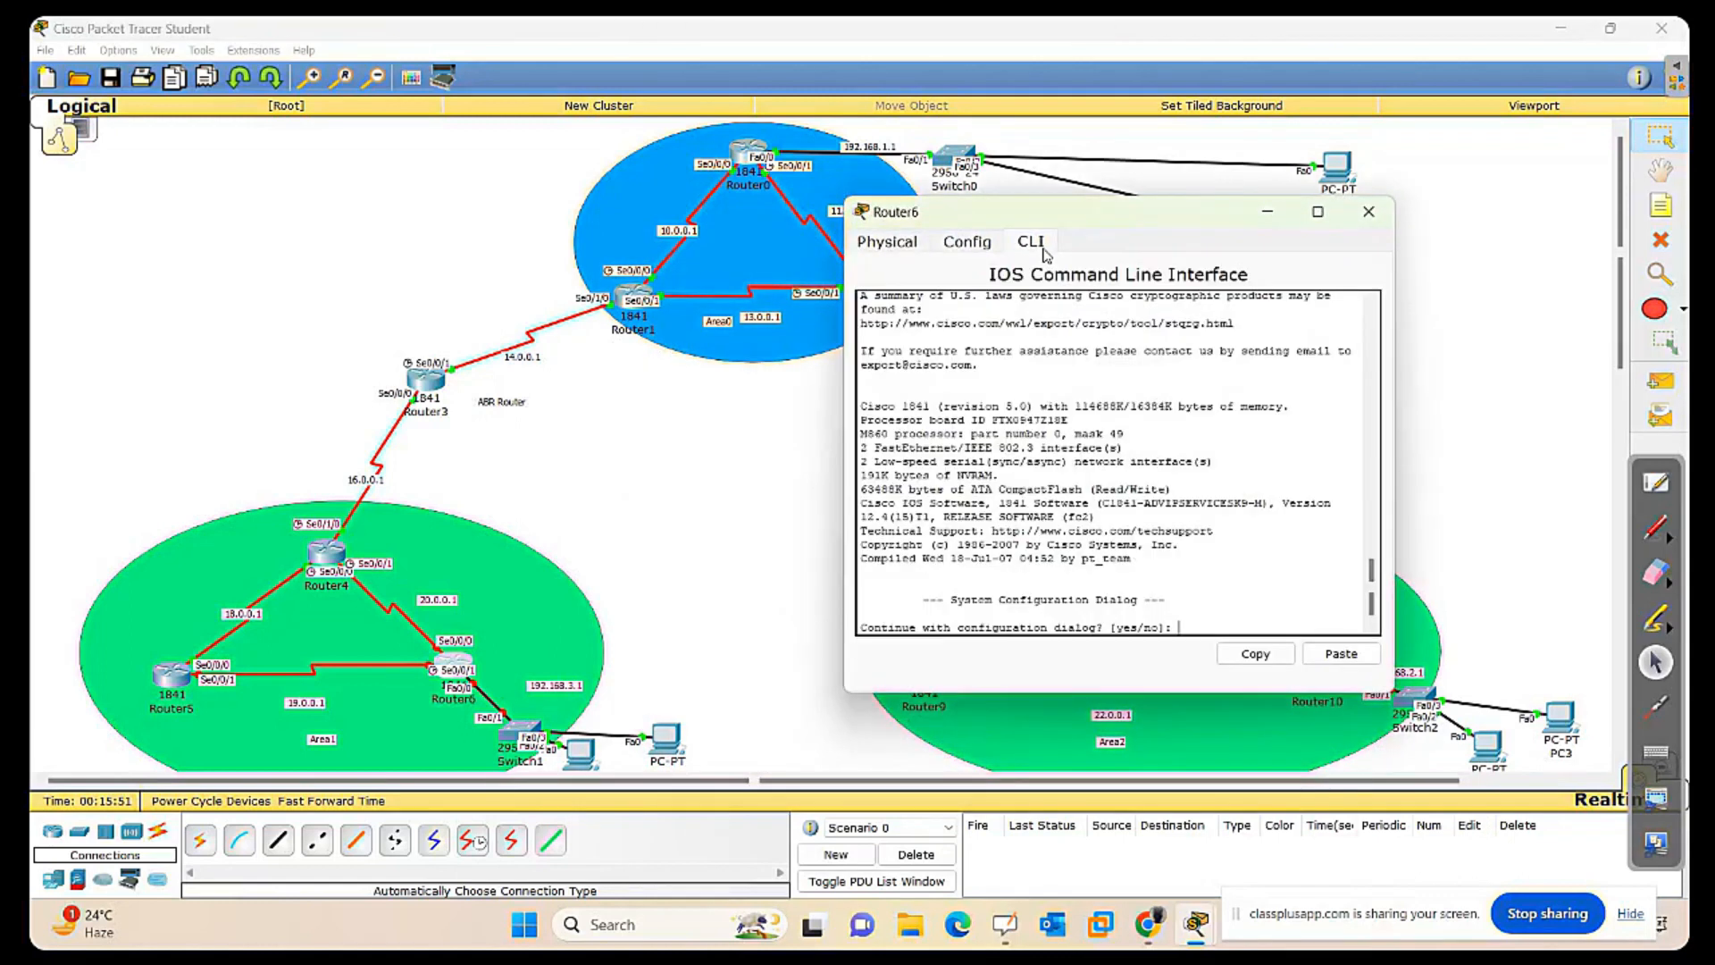
type("no")
key("Return")
key("Return")
key("Return")
key("Return")
key("Return")
key("Return")
key("Return")
key("Return")
key("Return")
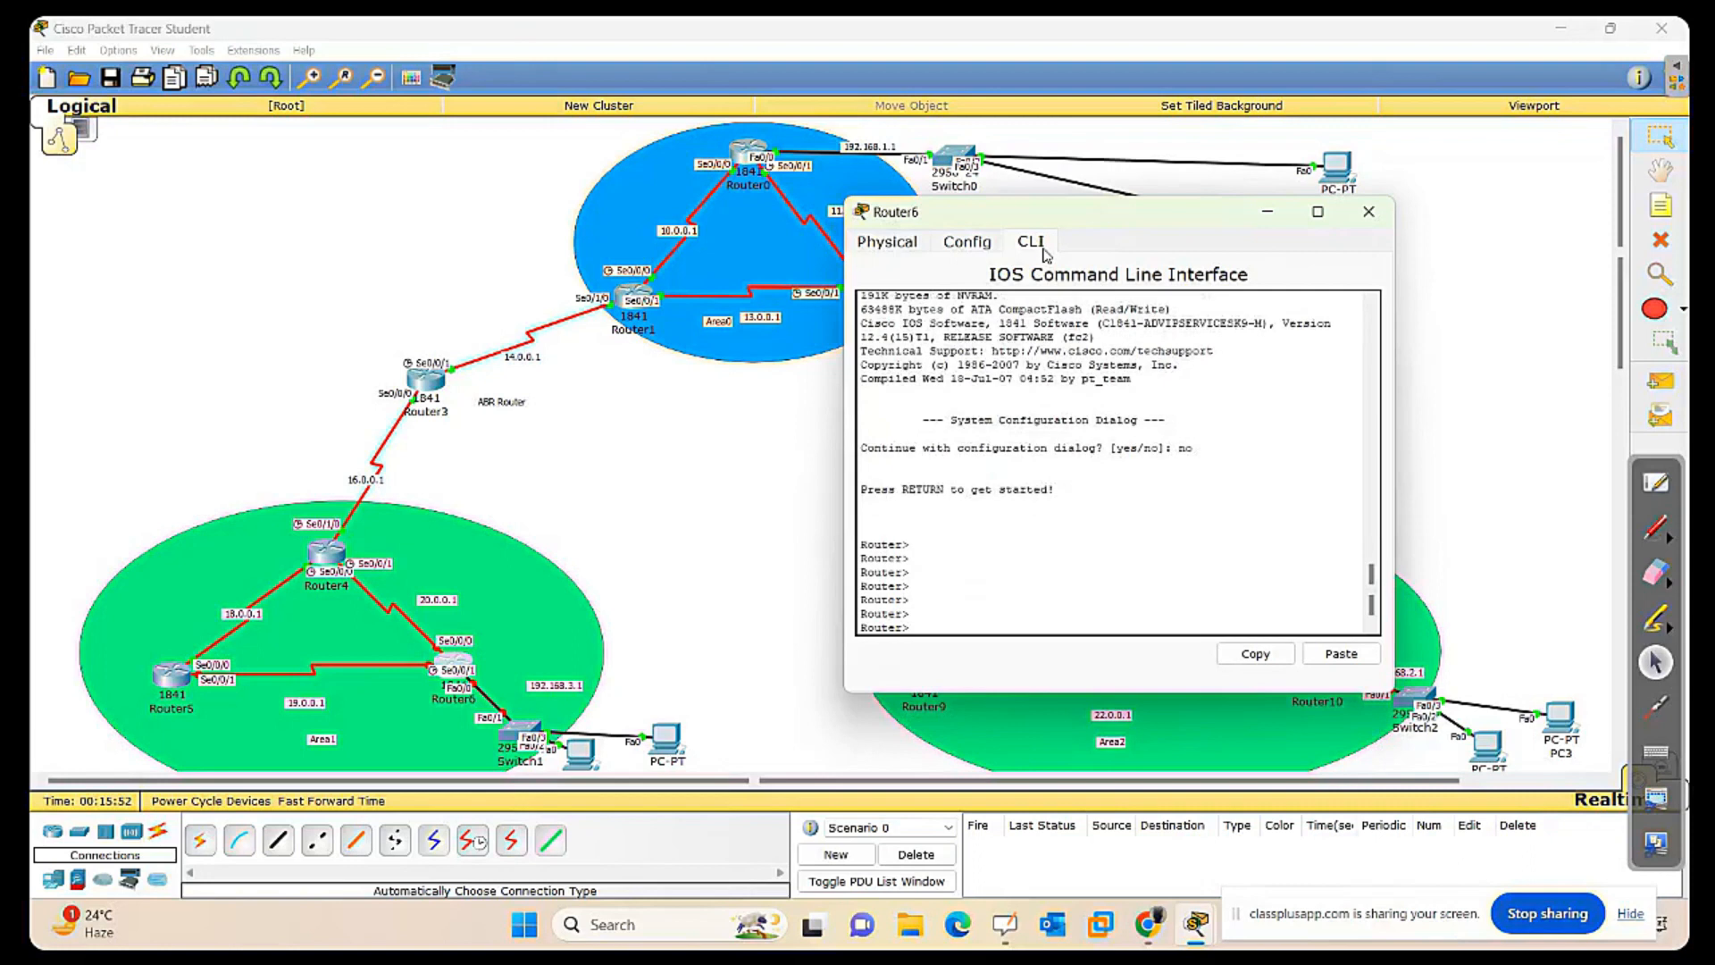
Enter privileged mode on Router6 with en and global configuration mode with conf t.
type("en")
key("Return")
key("Return")
key("Return")
key("Return")
key("Return")
key("Return")
type("conf t")
key("Return")
key("Return")
key("Return")
key("Return")
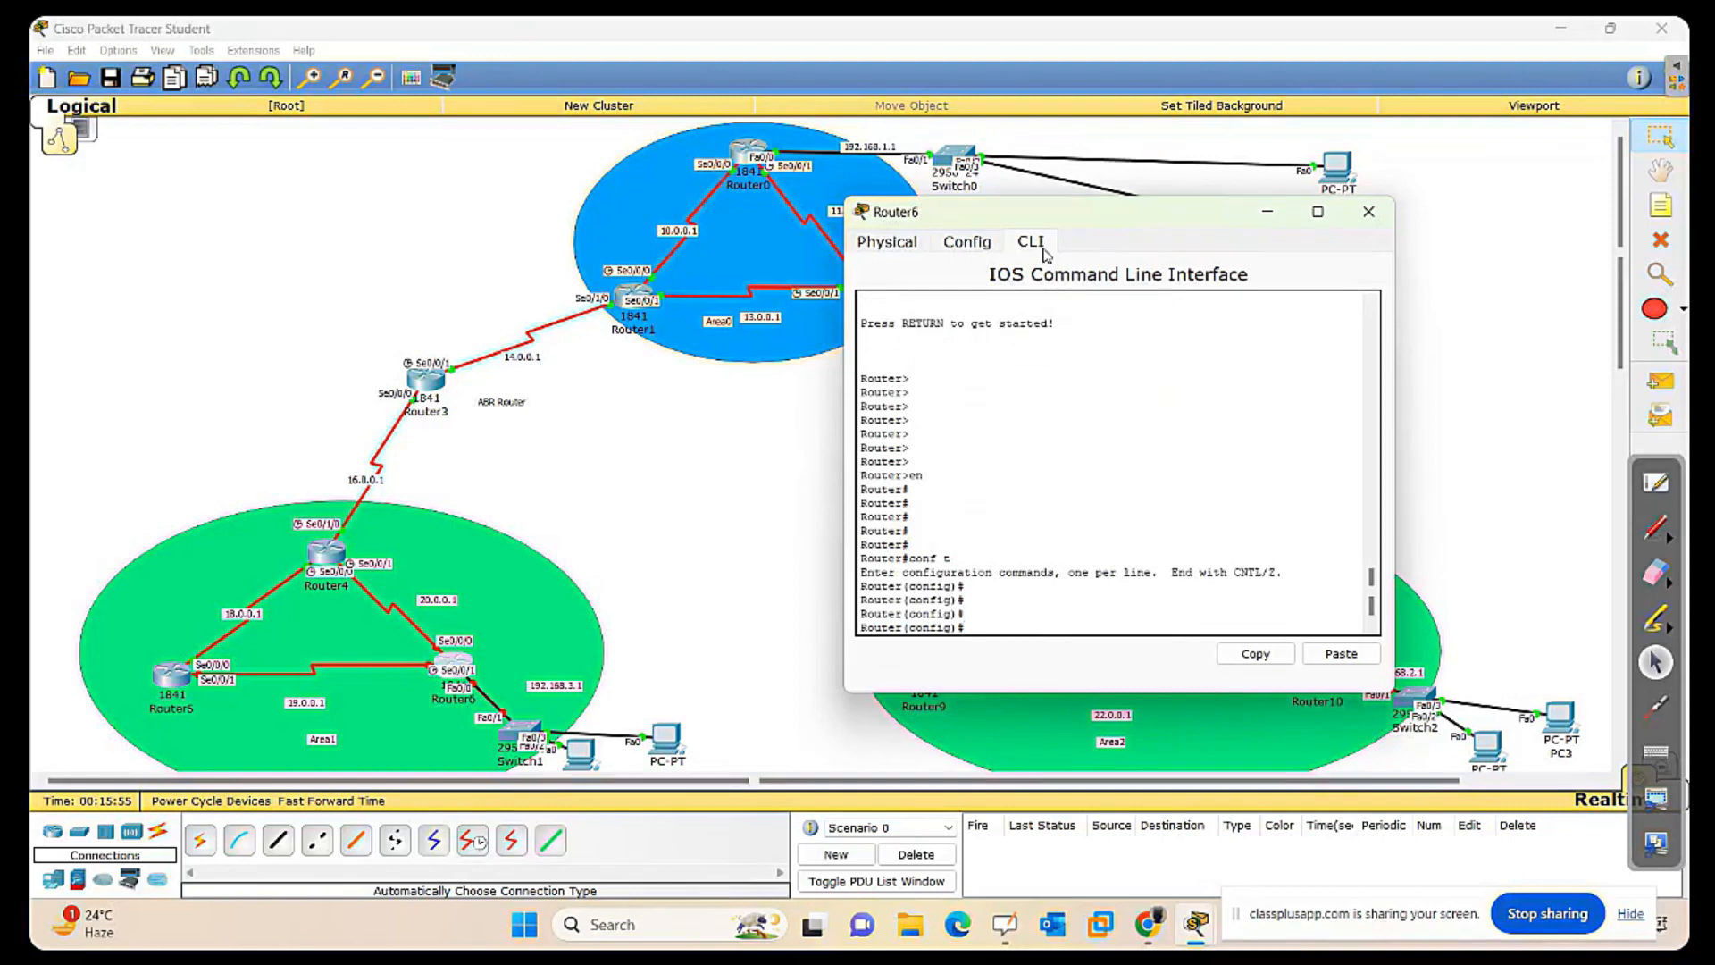
Select Router6's Serial0/0/0 with int se0/0/0 and assign it IP address 20.0.0.2 with mask 255.0.0.0.
type("int se0/0/0")
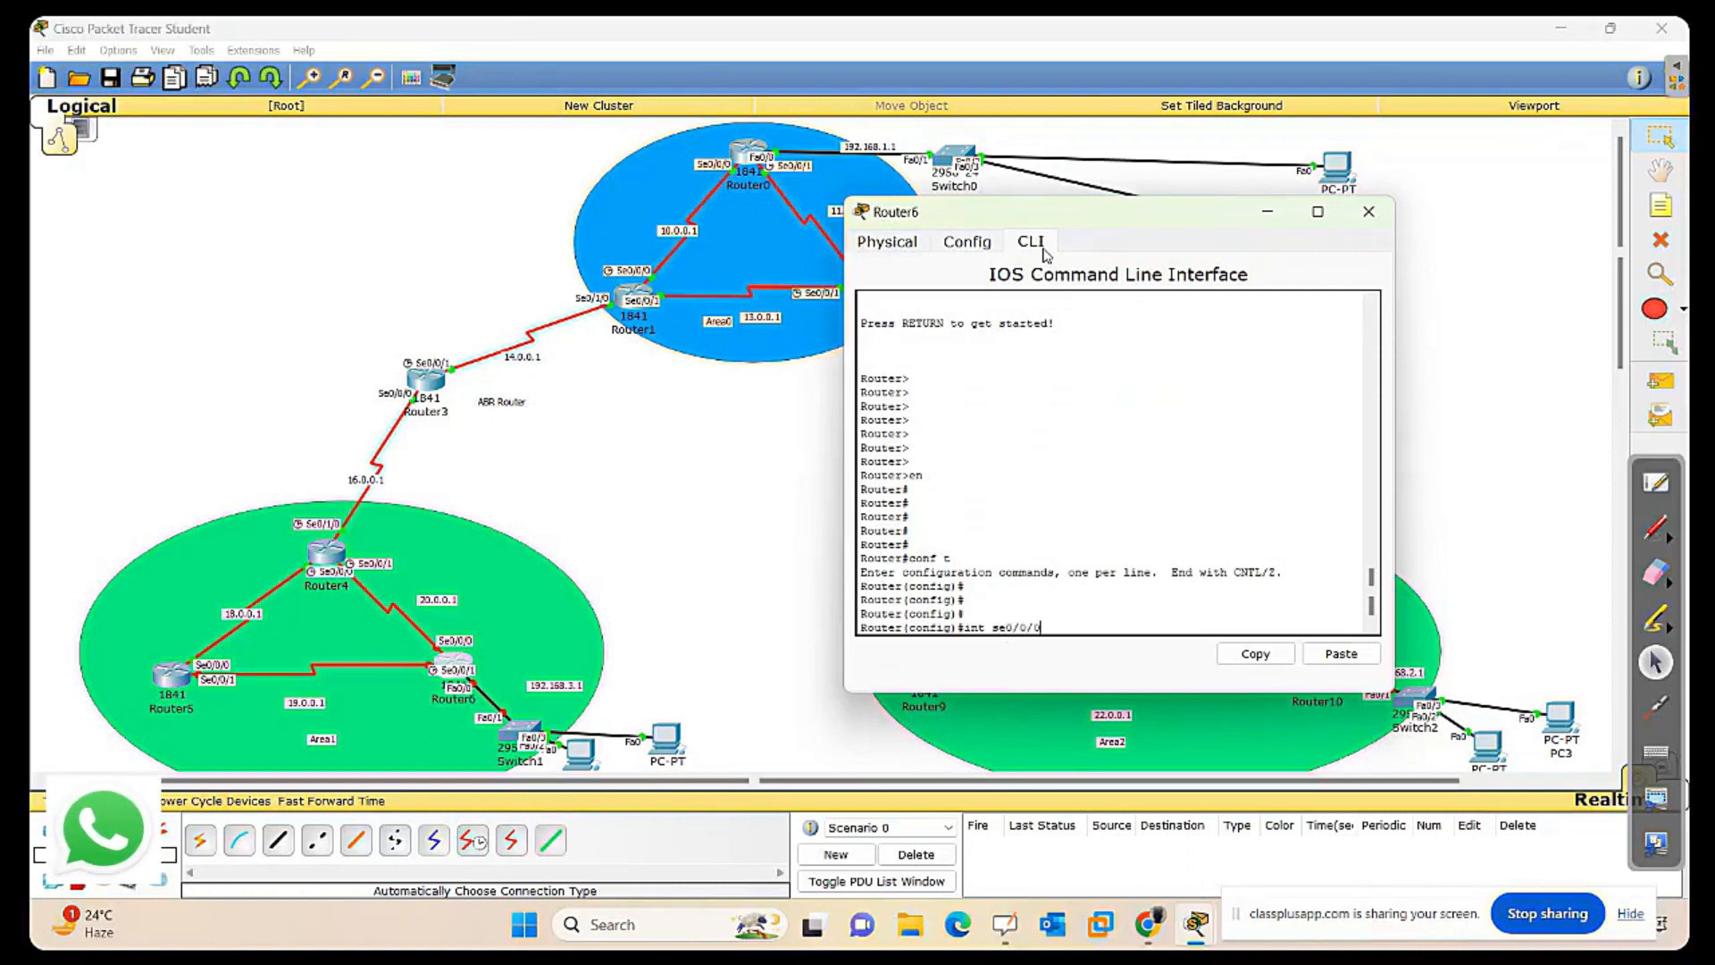
key("Return")
key("Return")
type("ip add")
key("Tab")
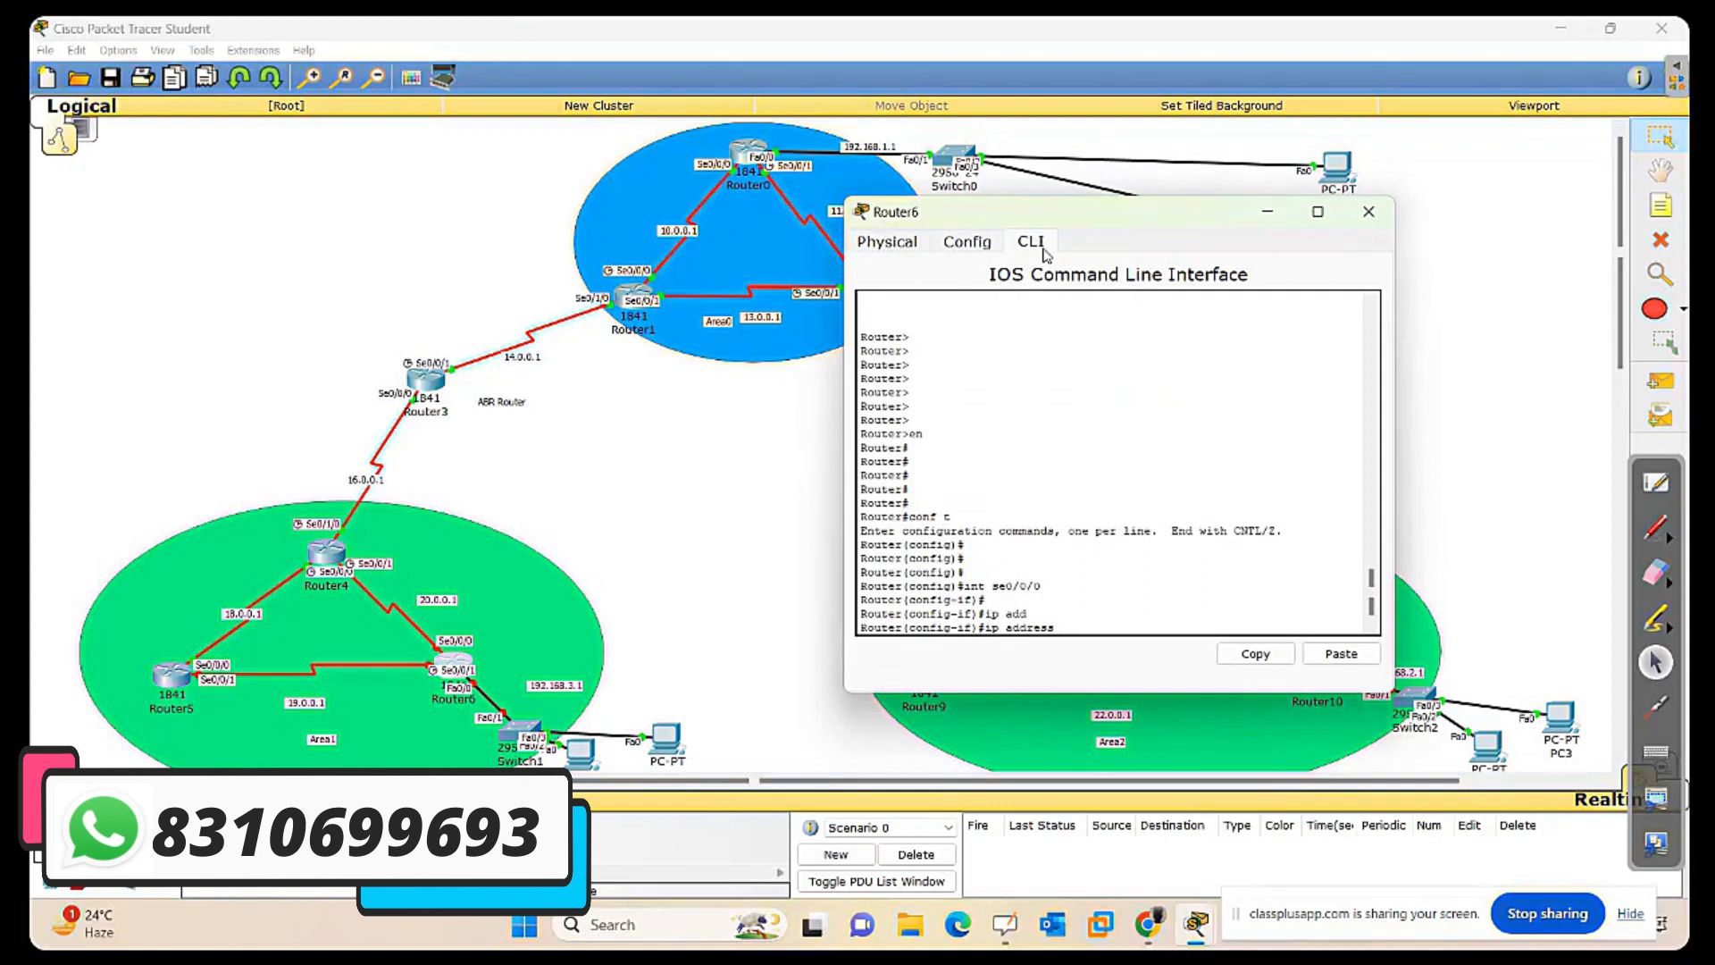
type("20.0.0.2 255.0.0.")
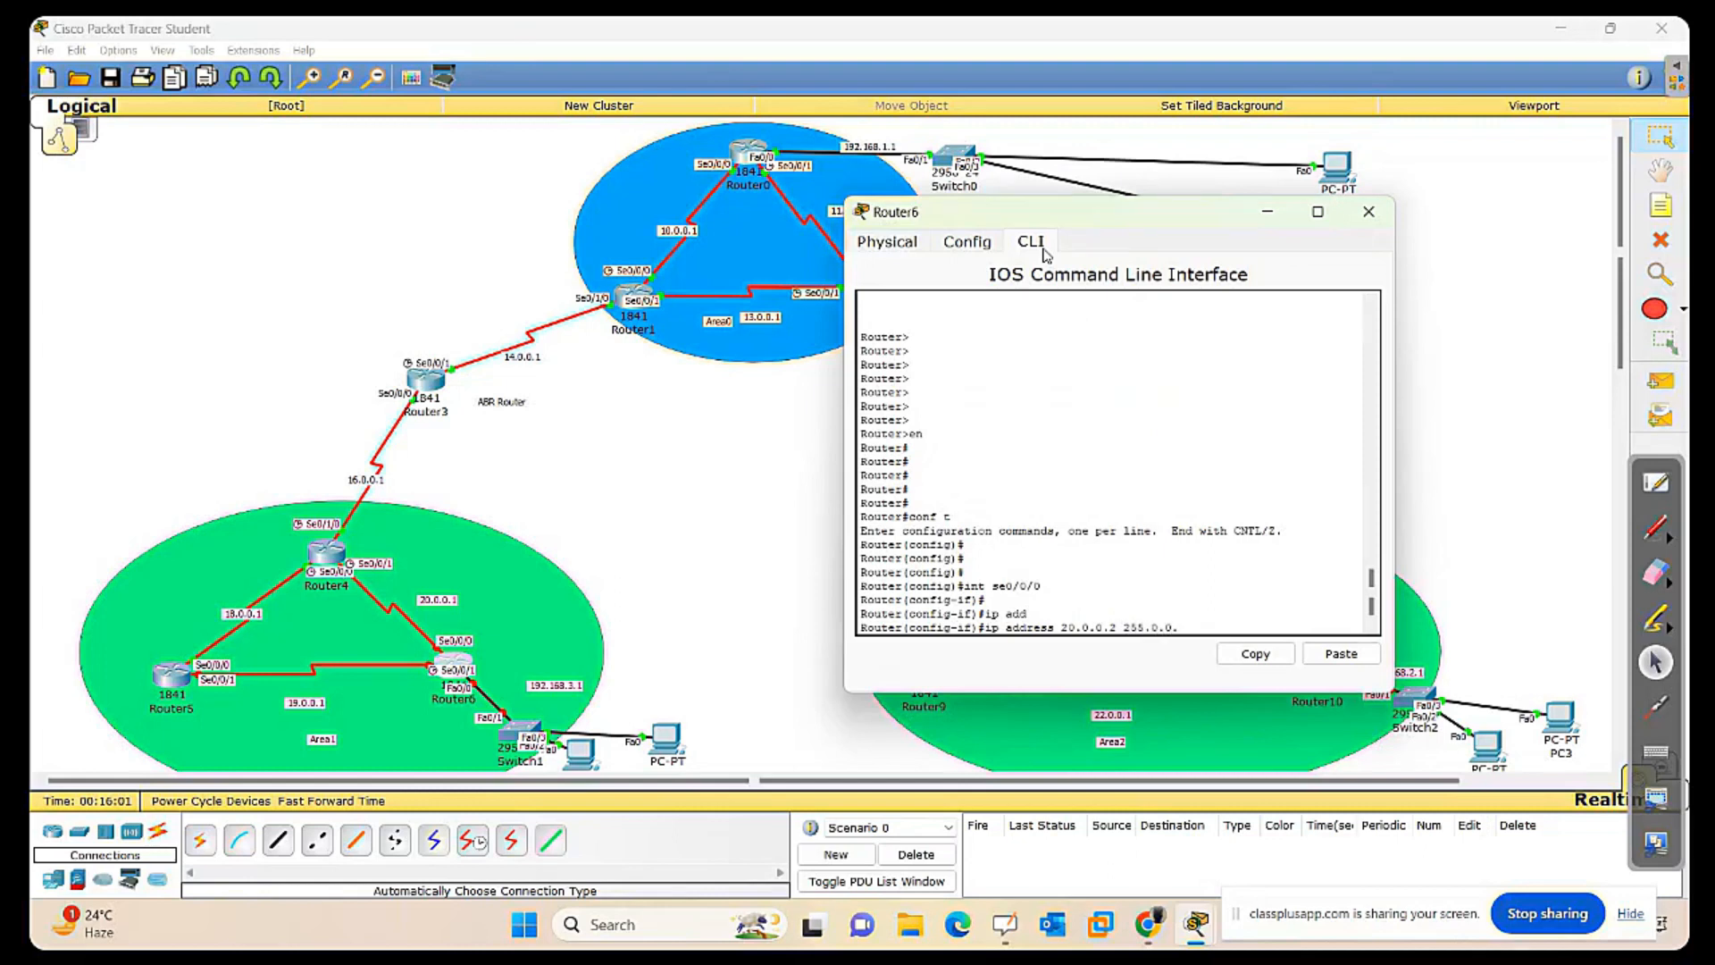
type("0")
key("Return")
Enable Router6's Serial0/0/0 interface with no sh and return to a fresh prompt.
type("no sh")
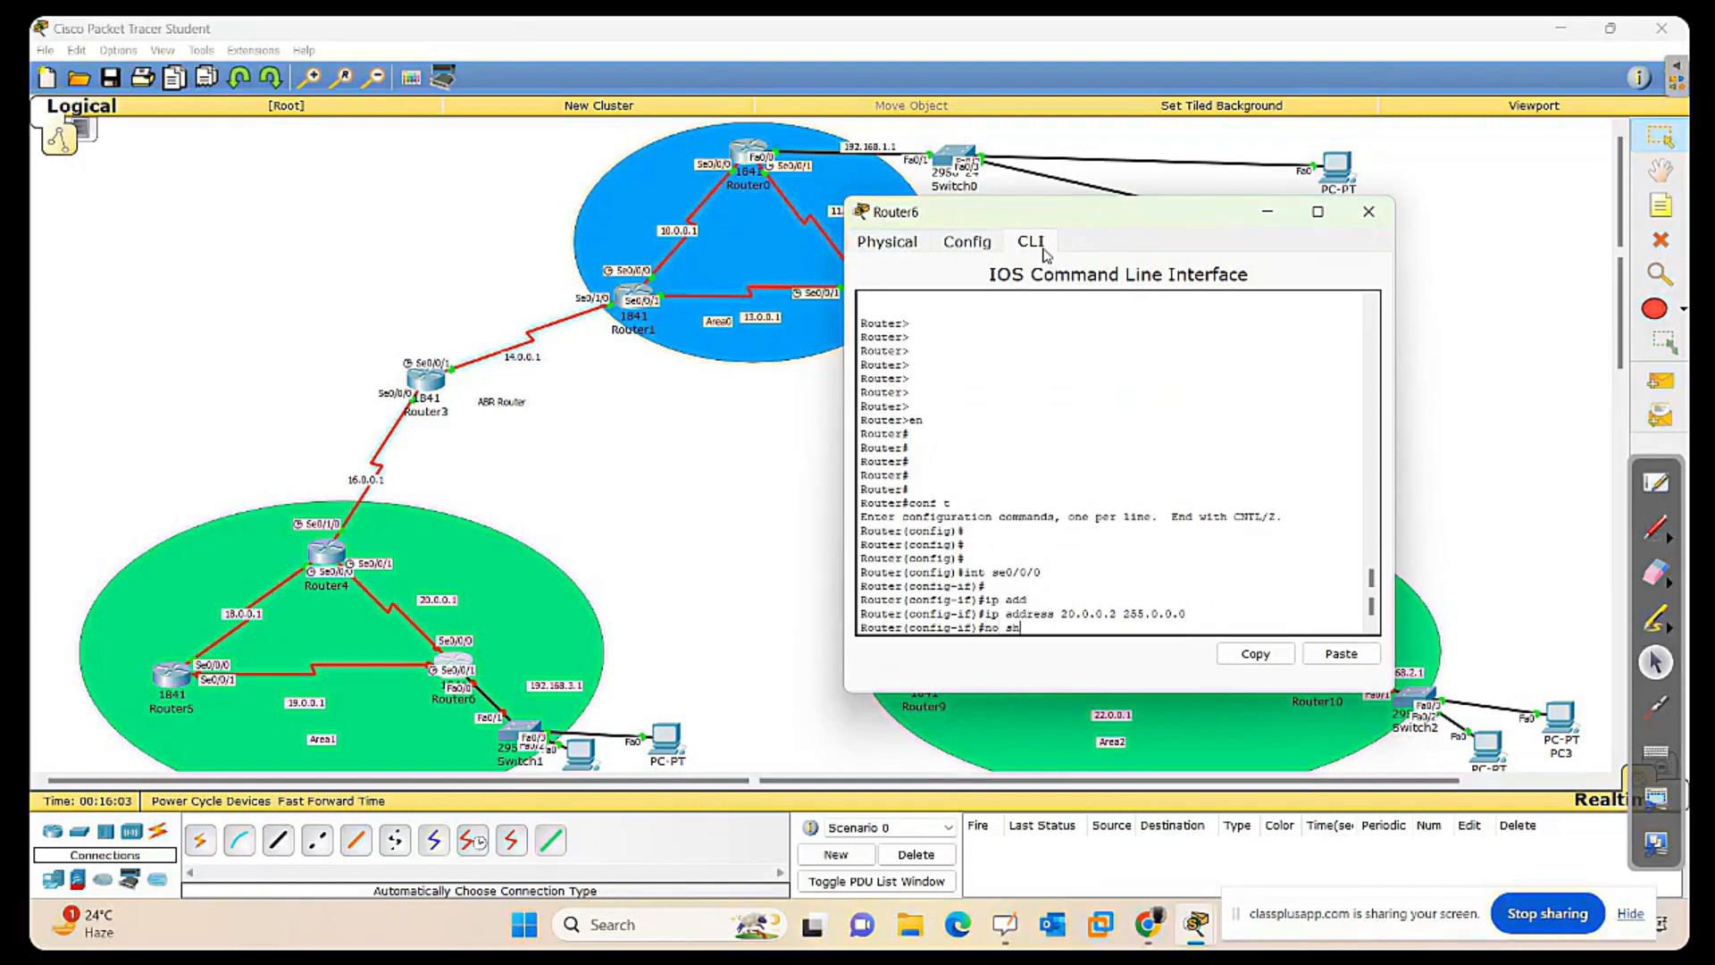
key("Return")
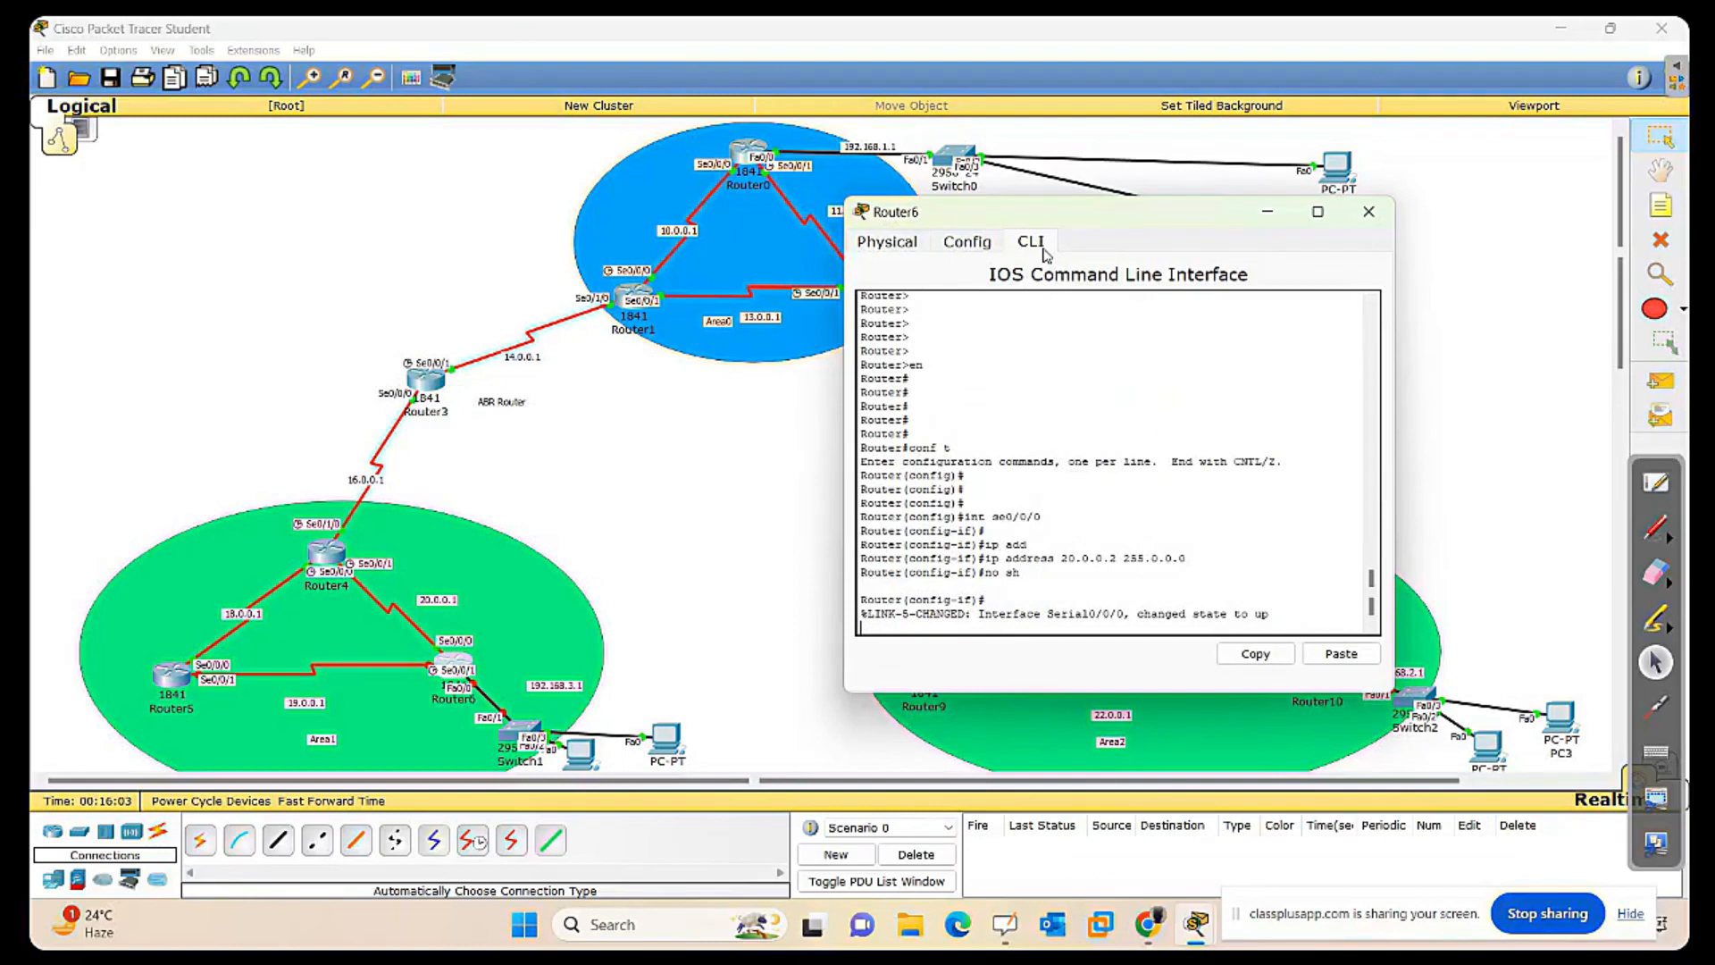
key("Return")
key("Return")
key("Return")
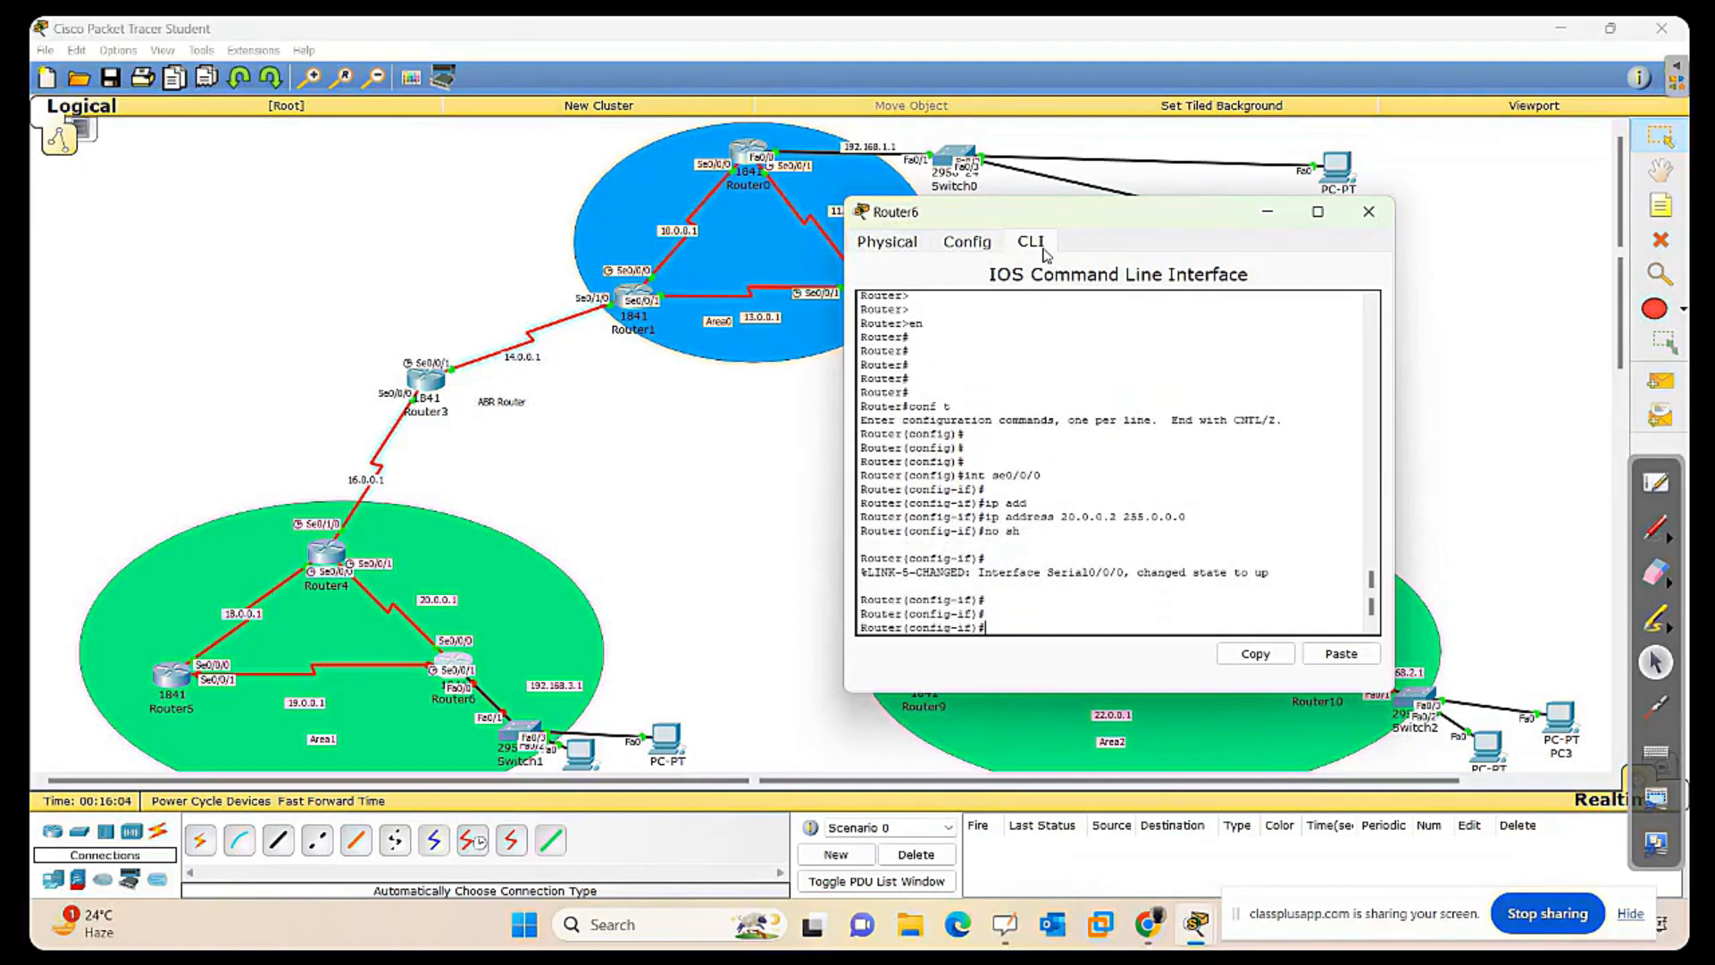
Select Router6's Serial0/0/1 with int se0/0/1 and assign it IP address 19.0.0.2 with mask 255.0.0.0.
type("int se")
type("/0/1")
key("Return")
key("Return")
key("Return")
key("Return")
type("ip add")
key("Tab")
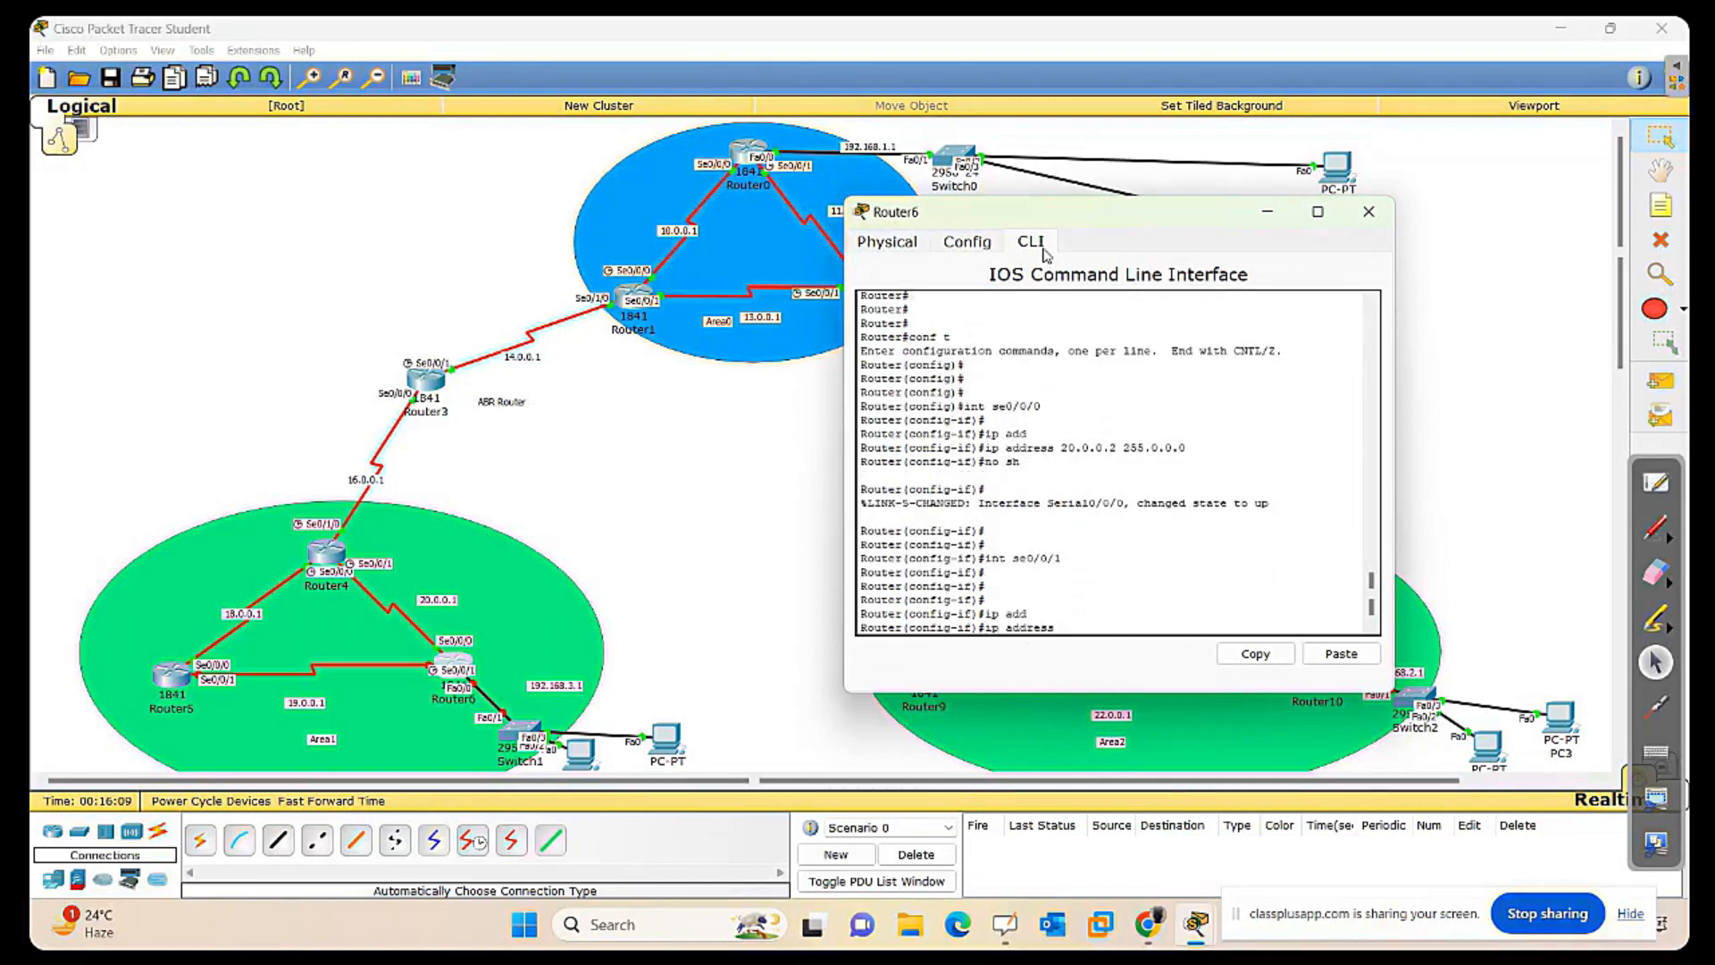
type("19.0.0.2 255.0.0.0")
key("Return")
Enable Router6's Serial0/0/1 interface with no sh and return to a fresh prompt.
type("no")
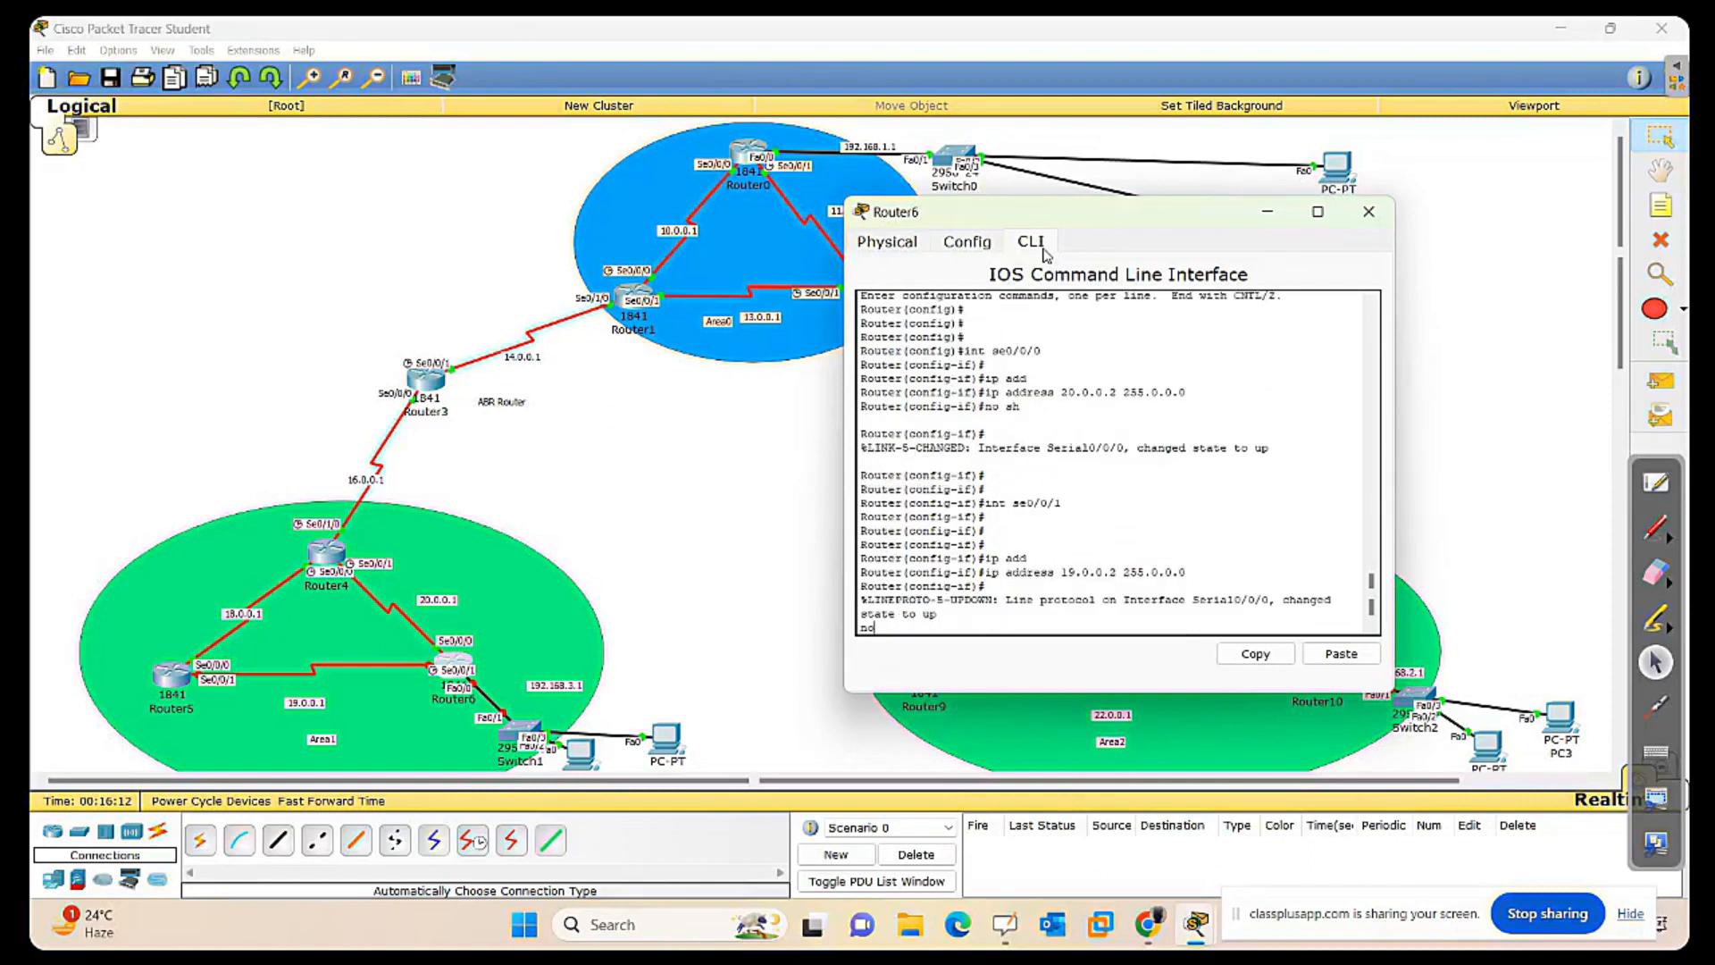
type(" sh")
key("Return")
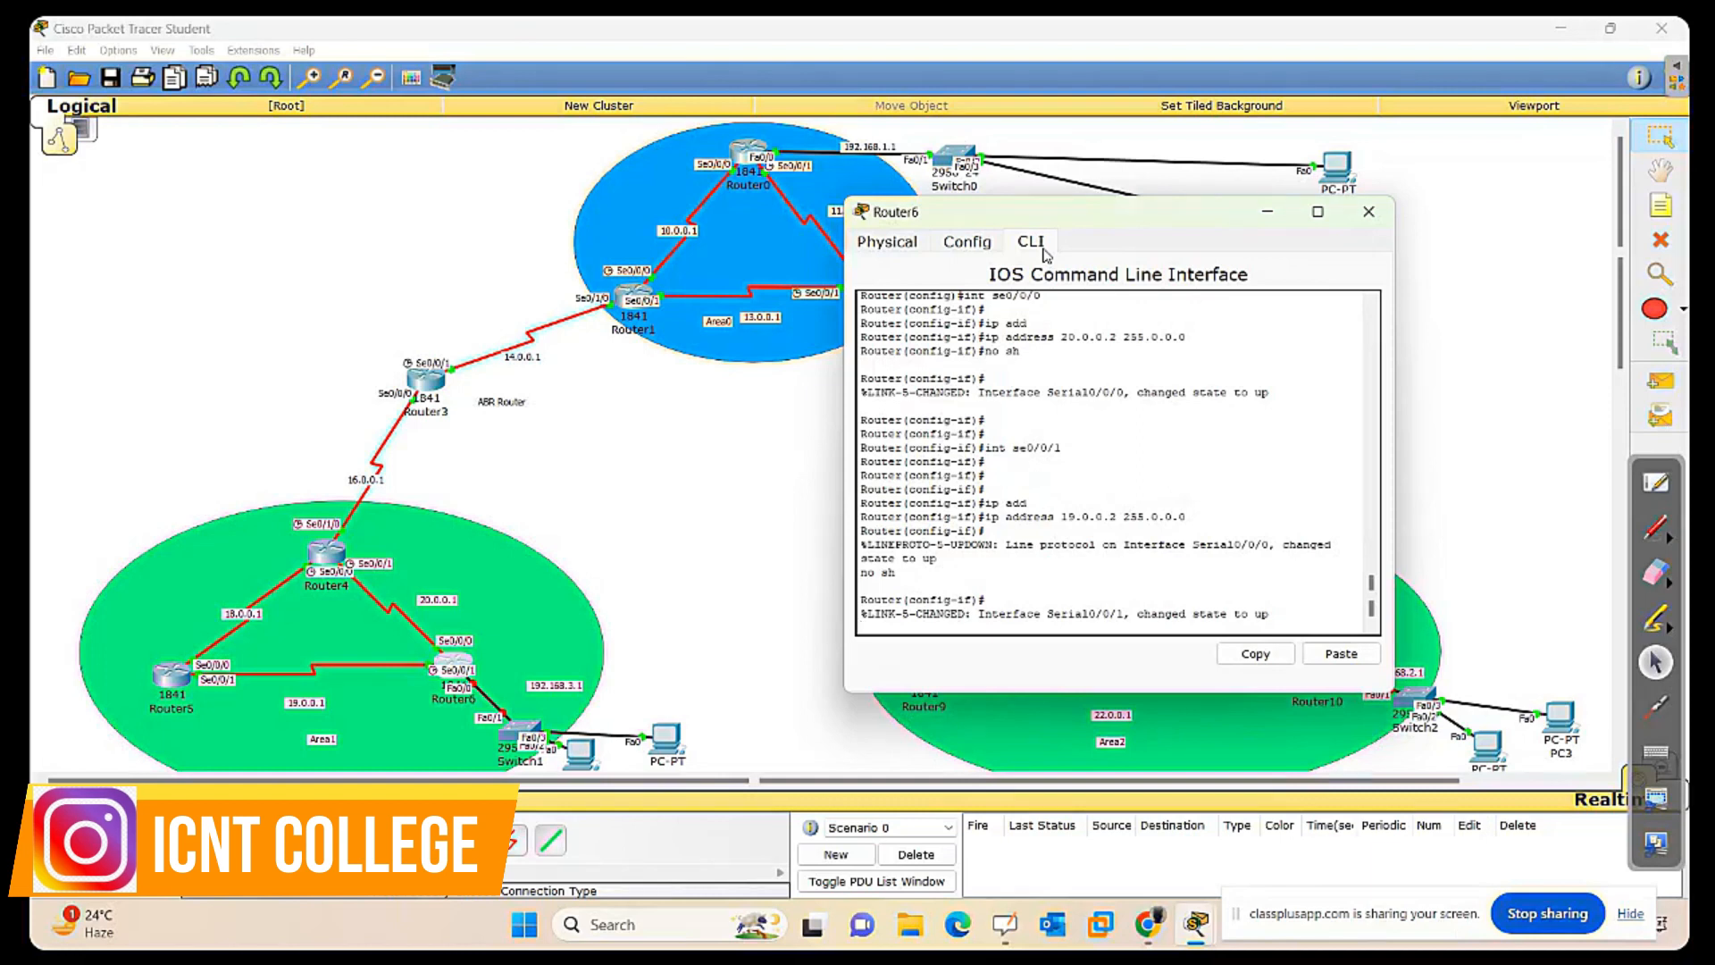
key("Return")
key("Return")
type("no sh")
key("Return")
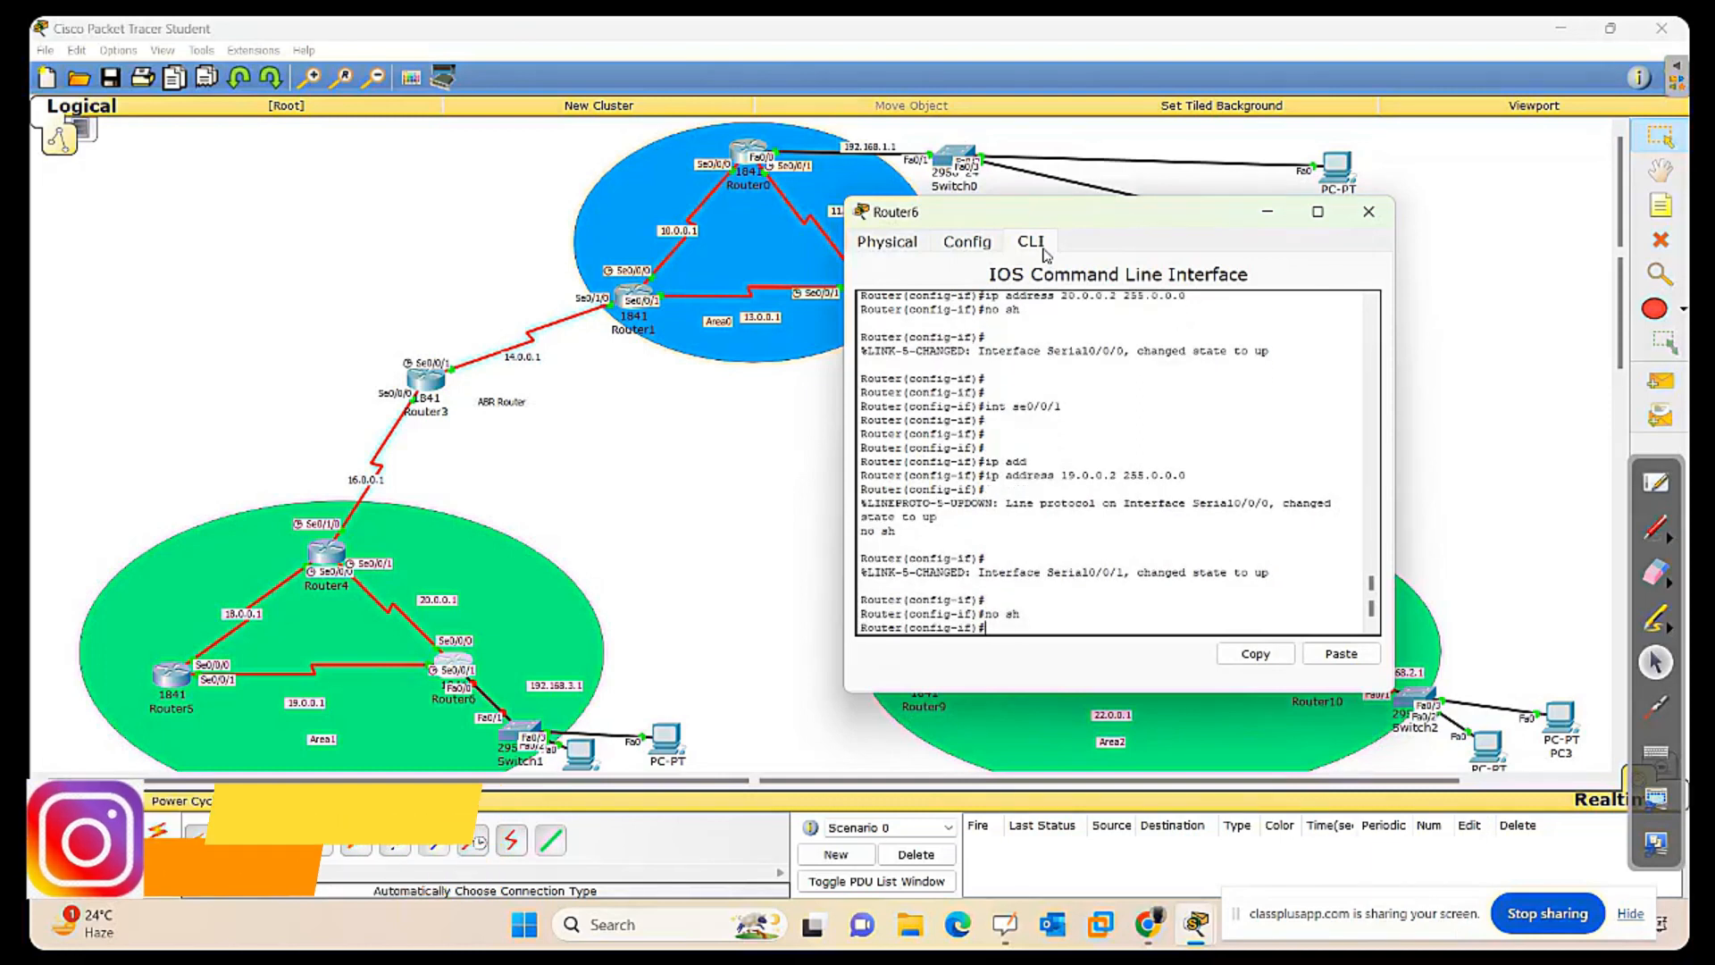
key("Return")
key("Return")
key("Return")
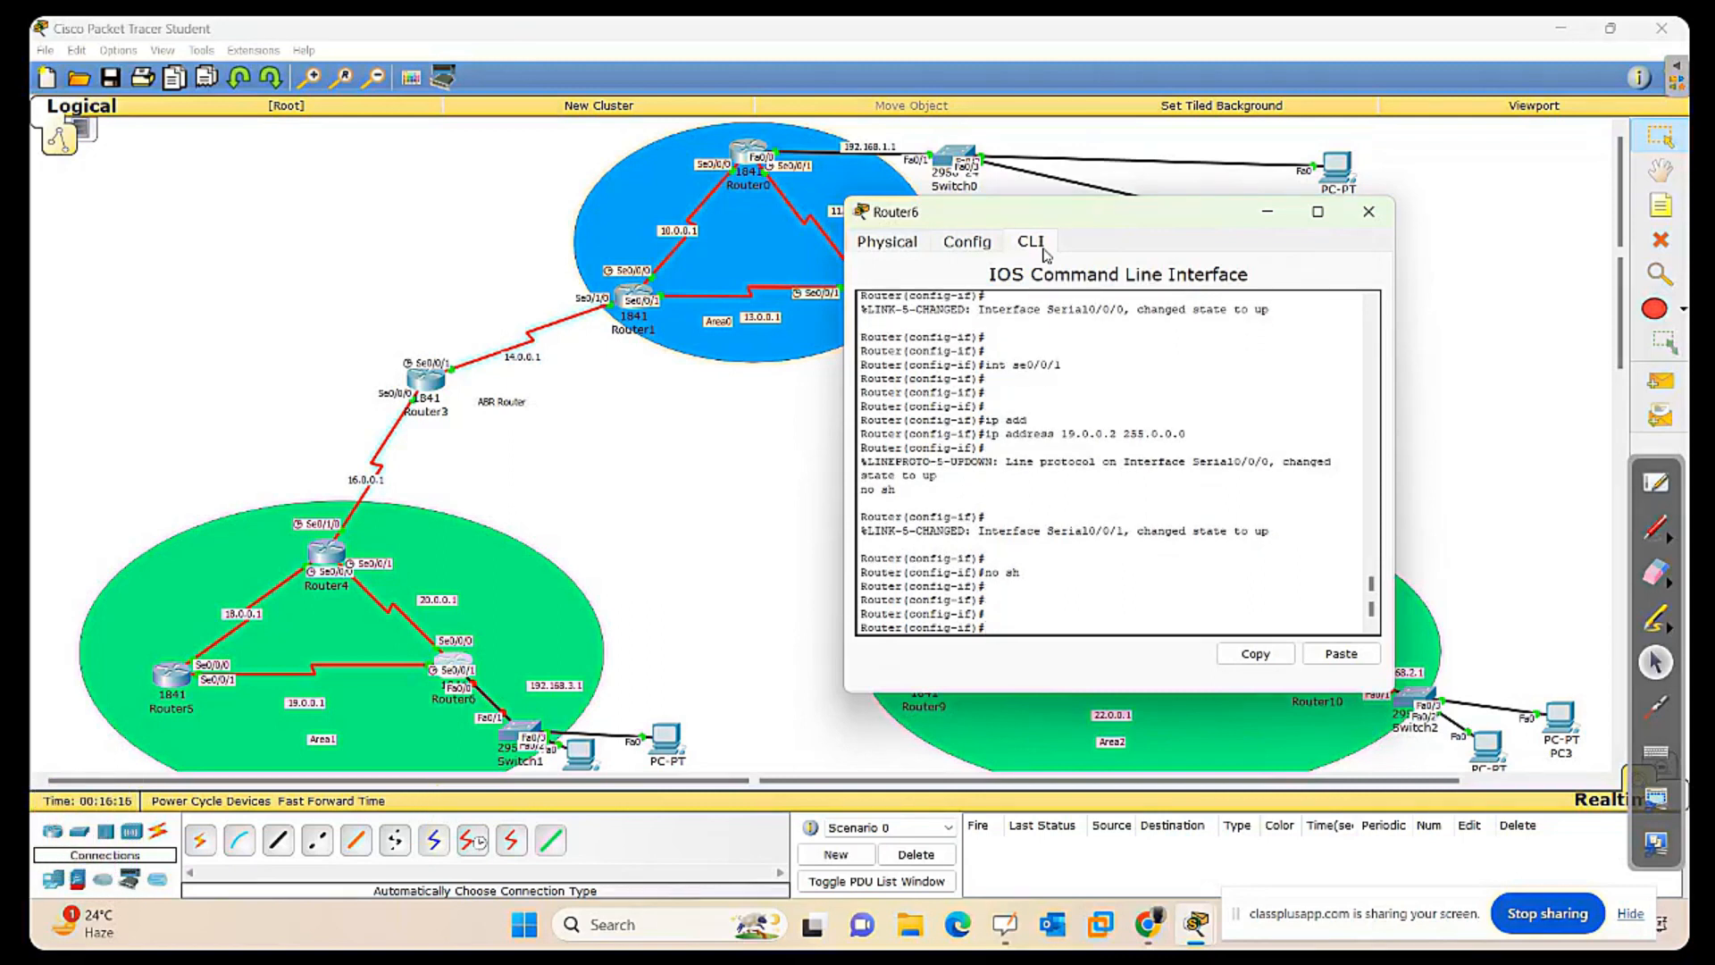
Select Router6's FastEthernet0/0 interface towards Switch1 with int fa0/0.
type("int fa0/0")
key("Return")
key("Return")
key("Return")
key("Return")
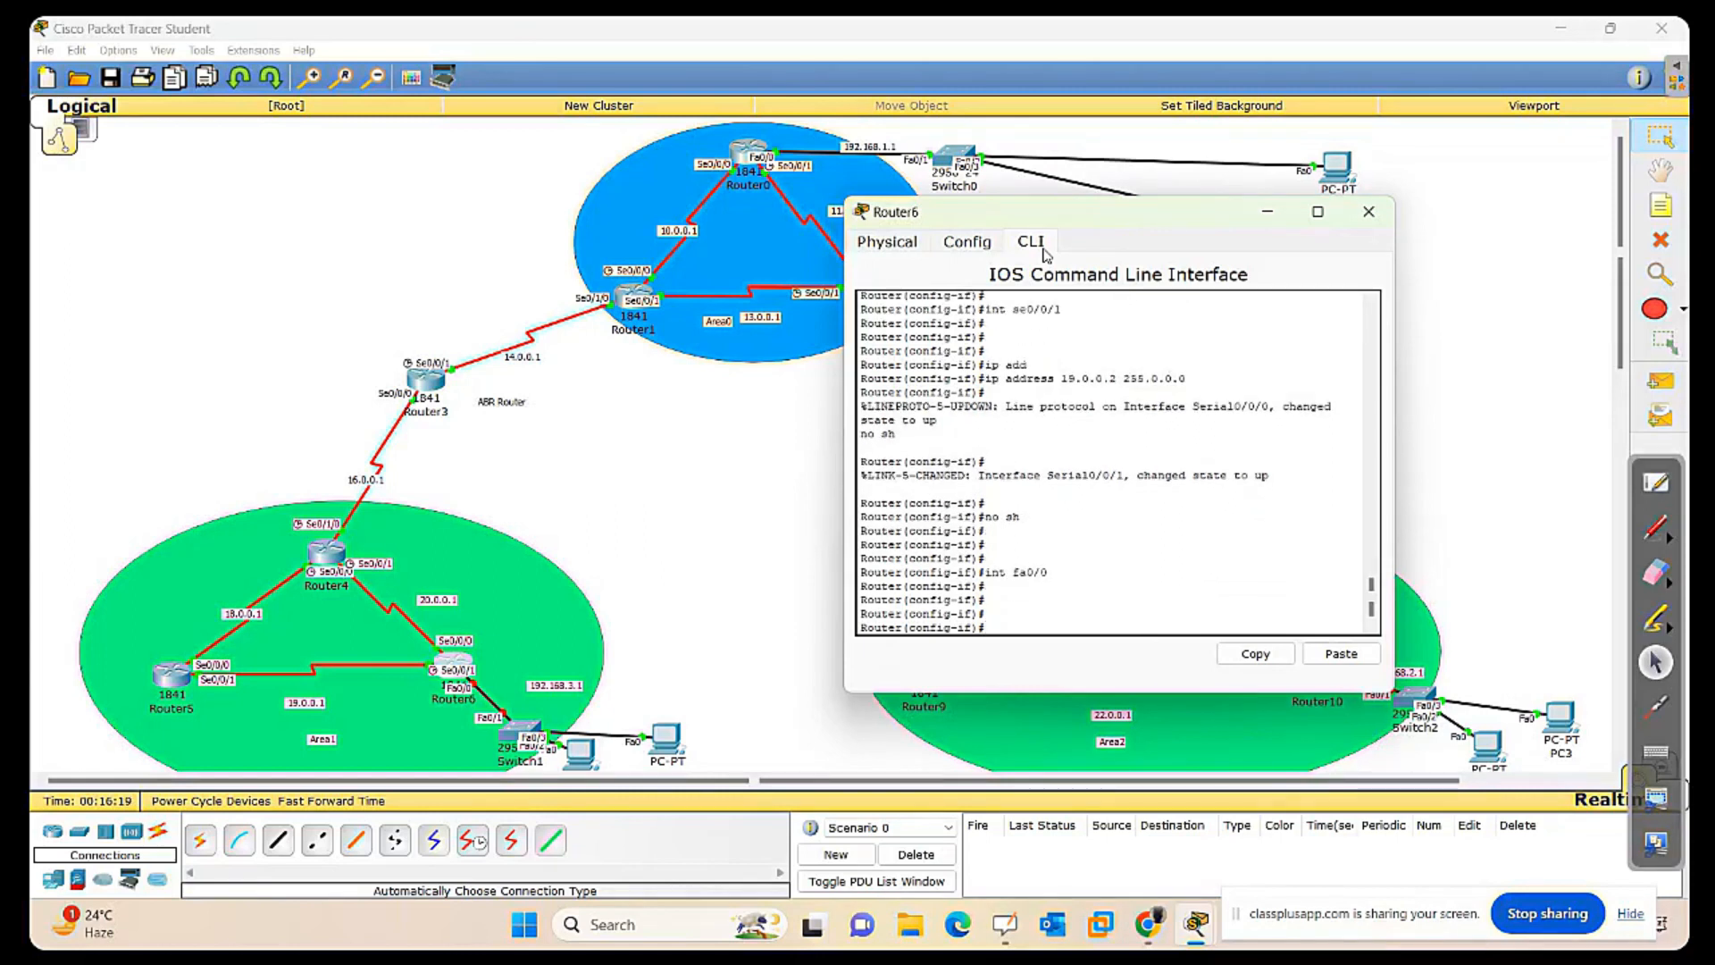
Assign Router6's FastEthernet0/0 interface IP address 192.168.3.1 with mask 255.255.255.0.
type("ip add")
key("Tab")
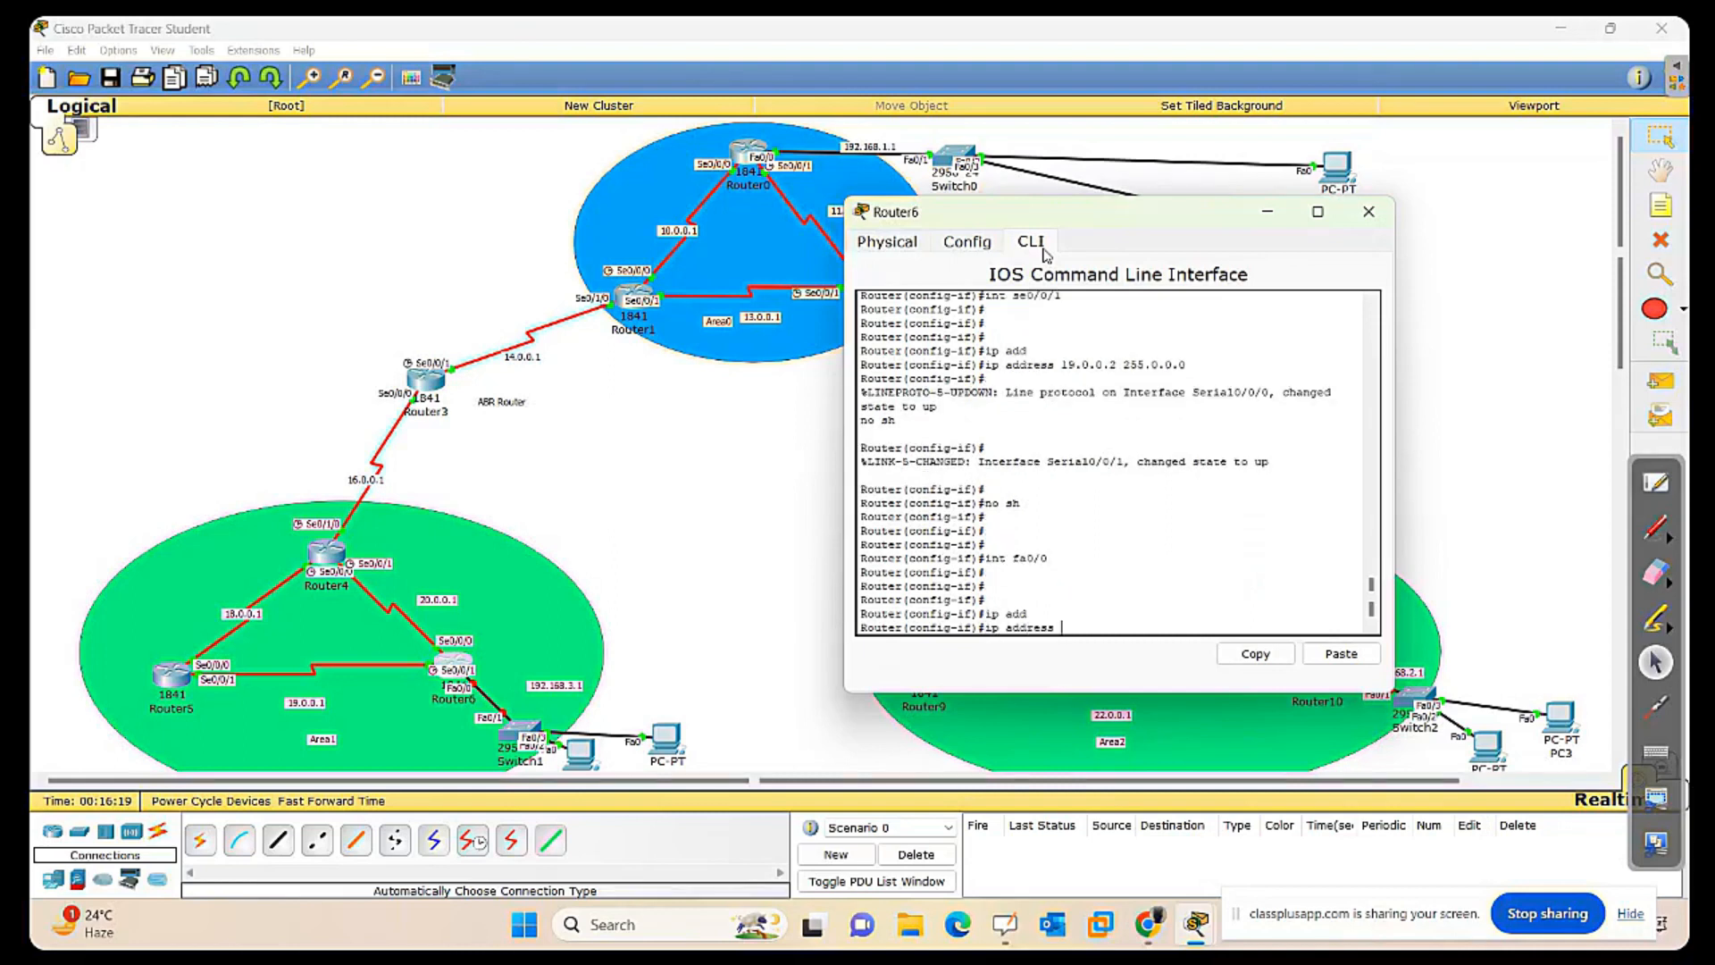
type("192.1")
key("Return")
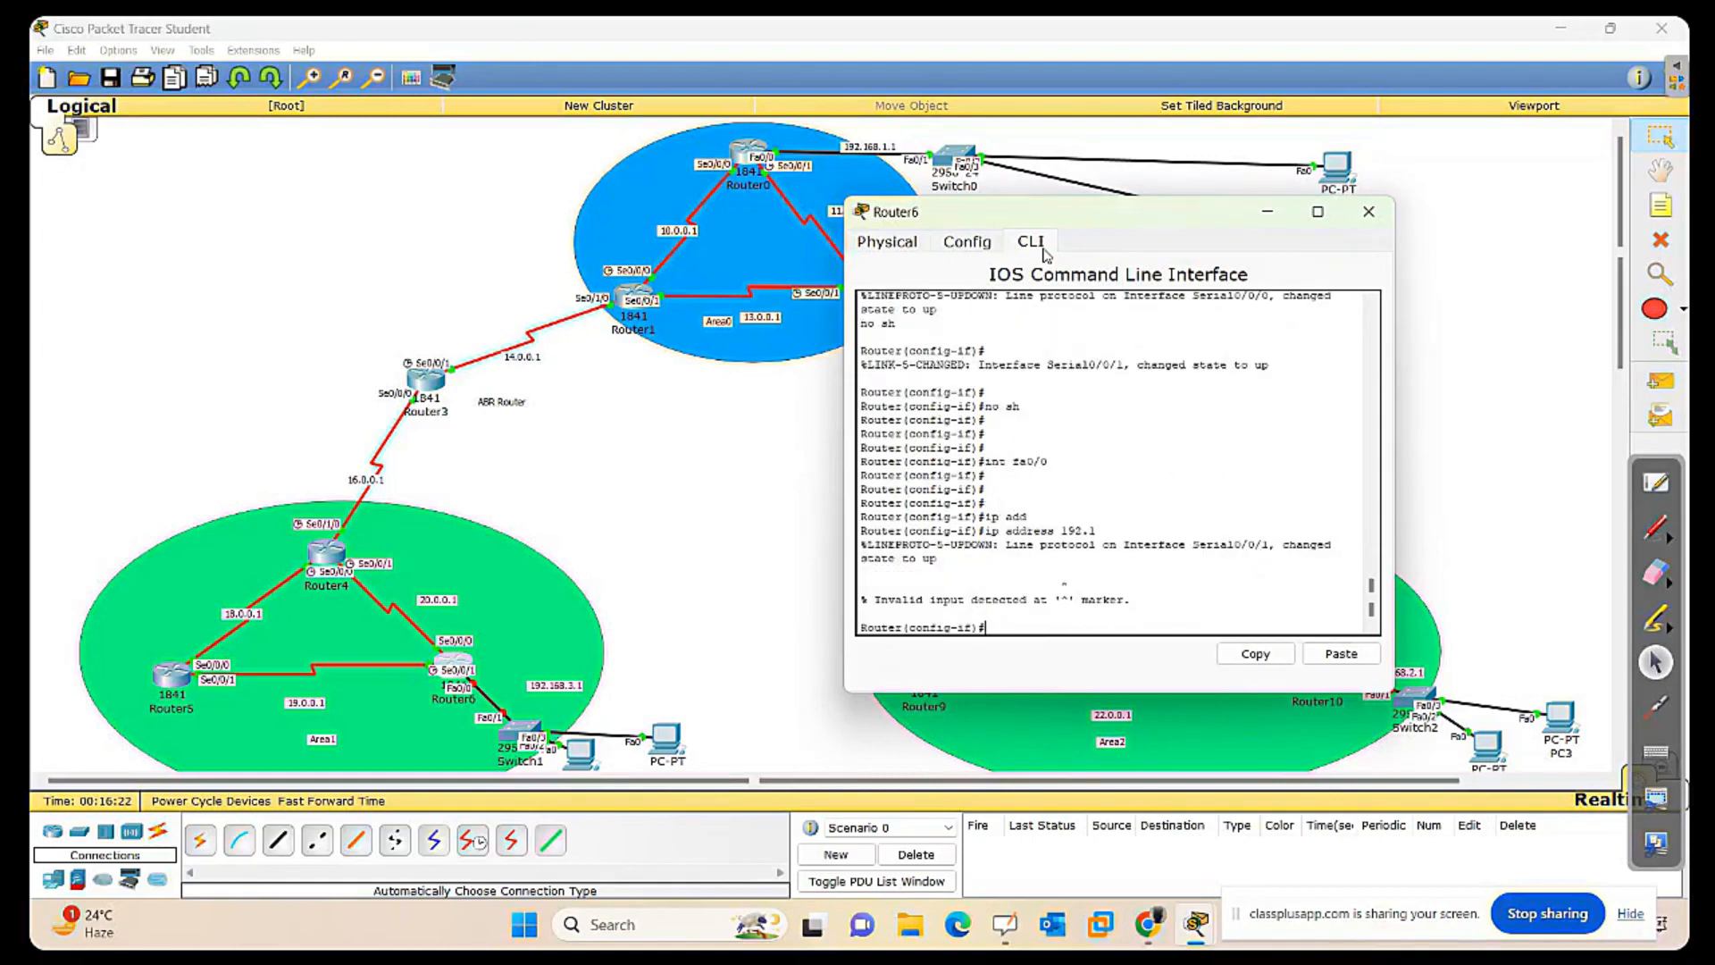
key("Up")
type("68.3.1 255.2555.255")
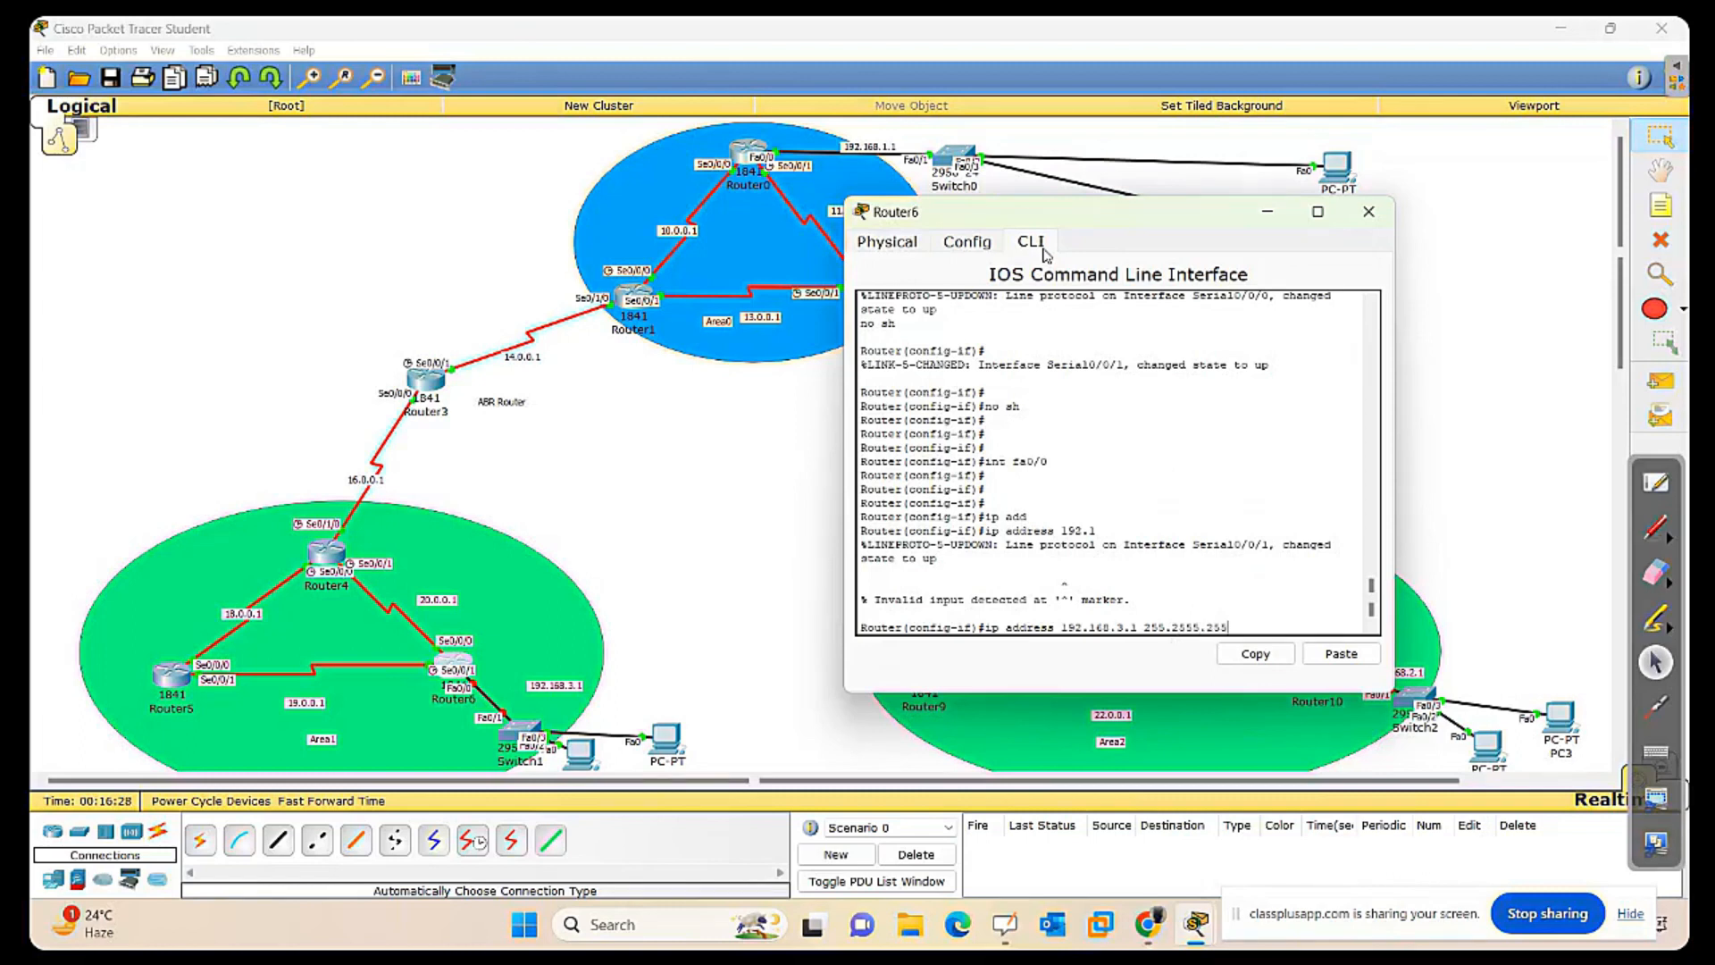
key("Left")
key("Left")
key("Left")
key("Left")
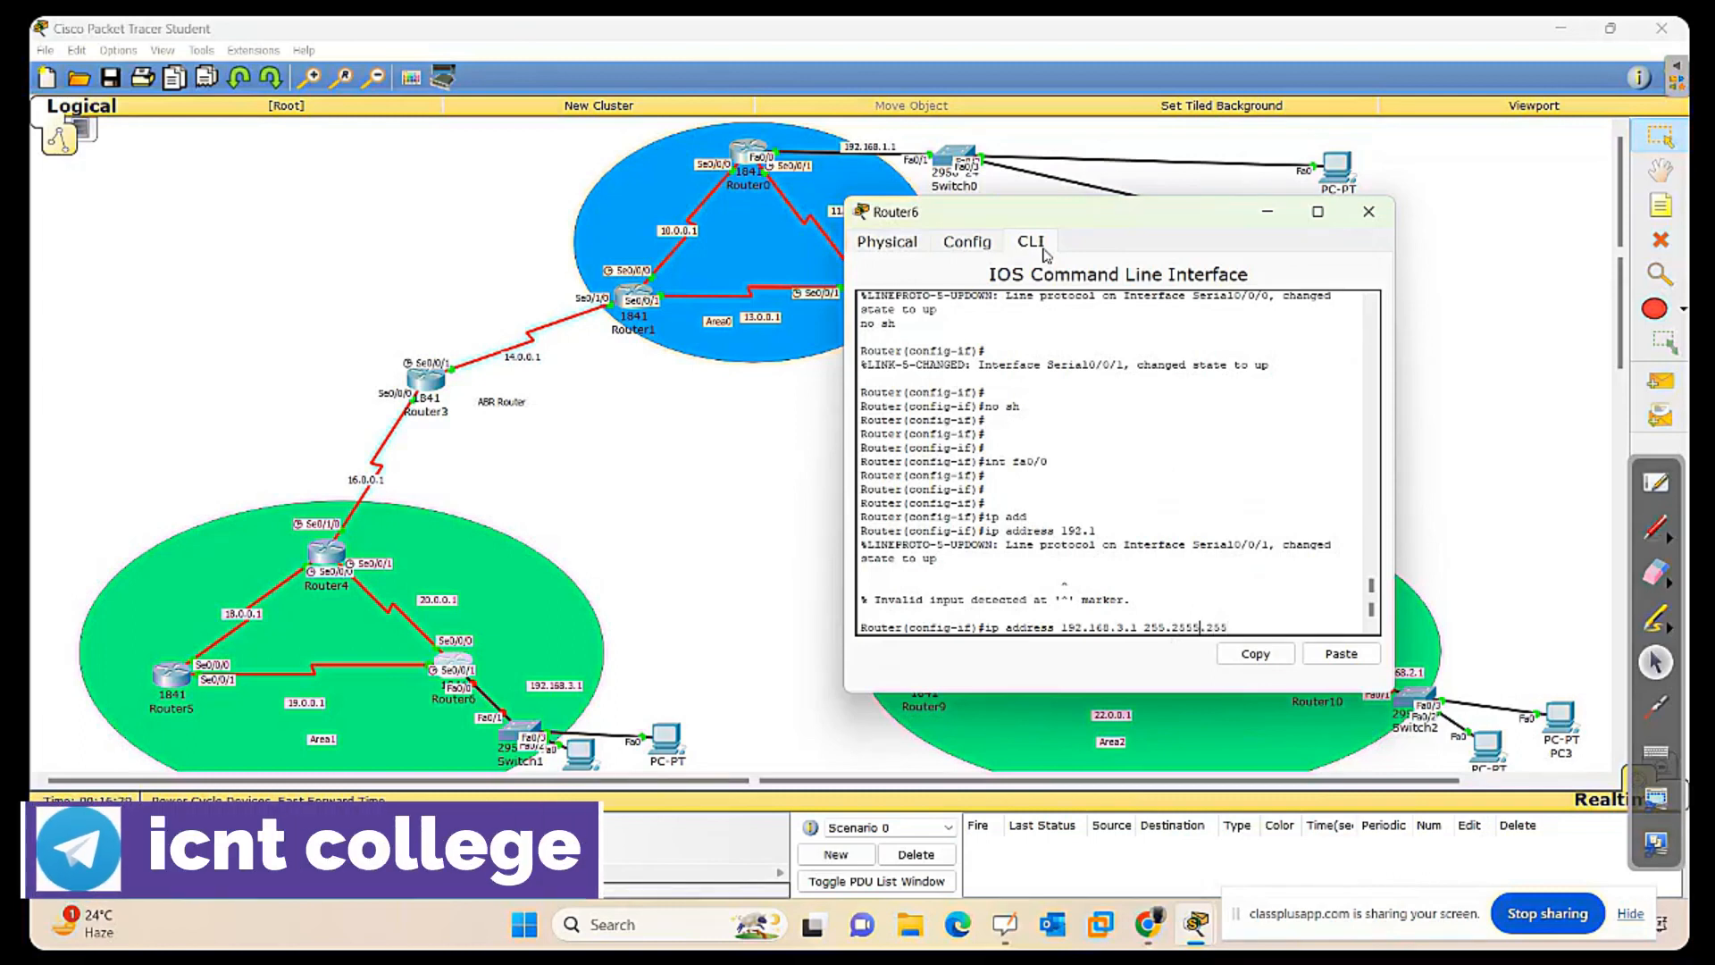
key("BackSpace")
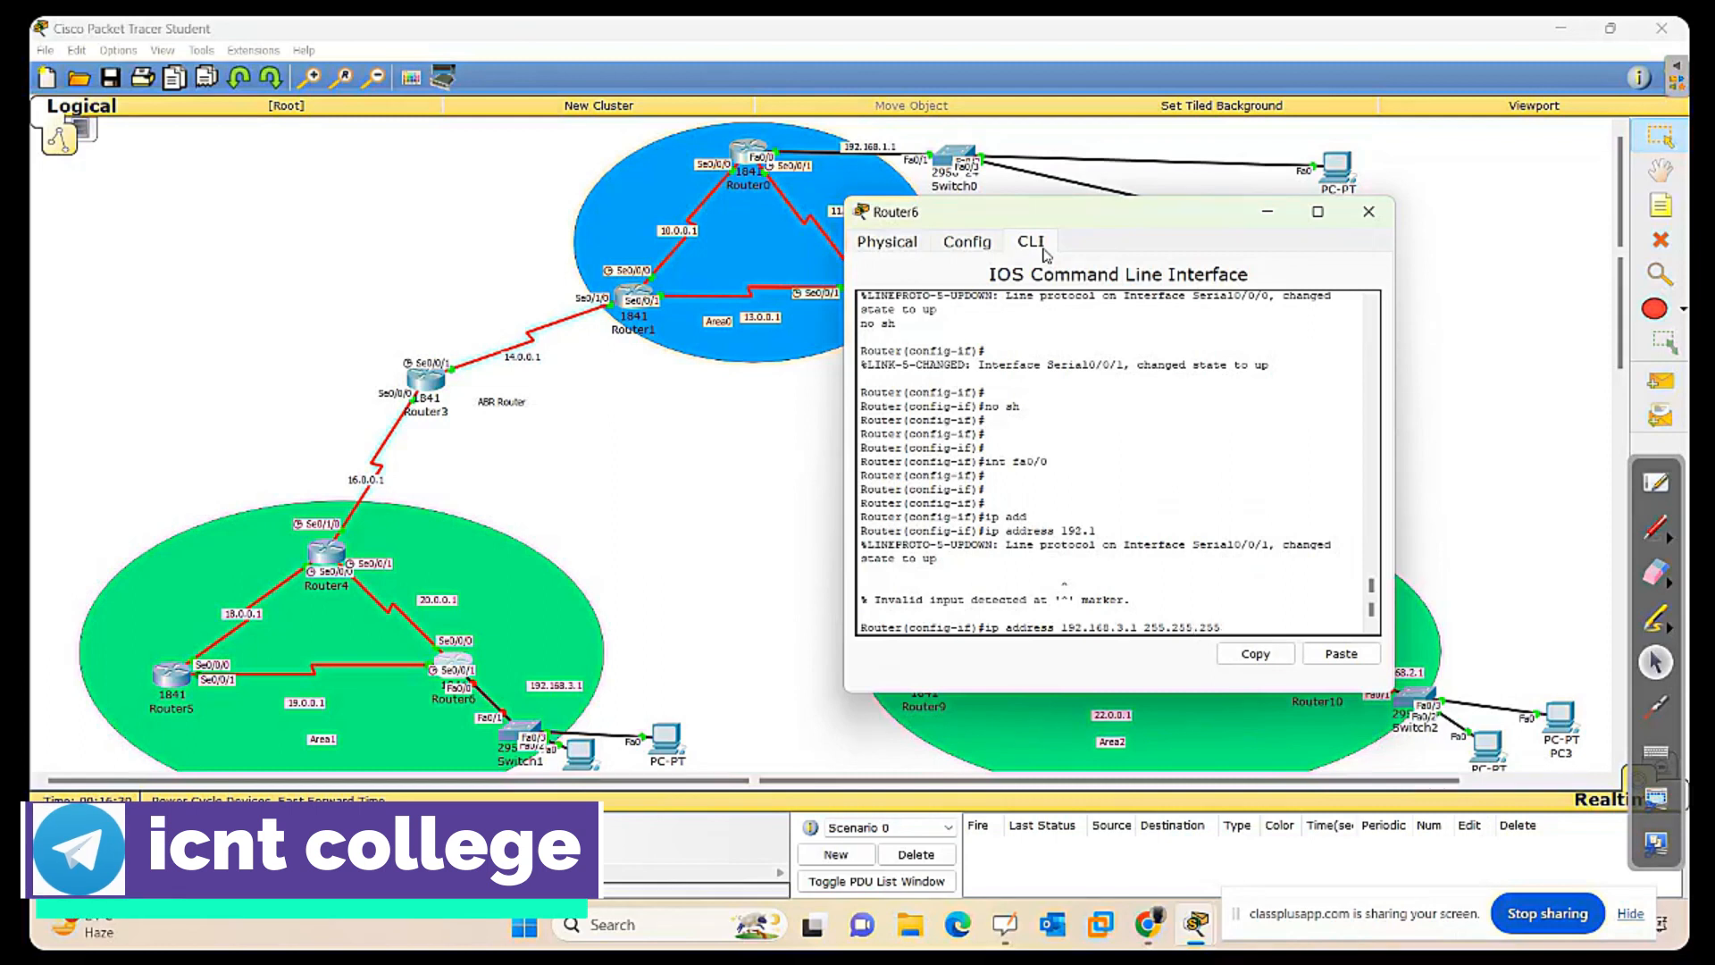
type(".0")
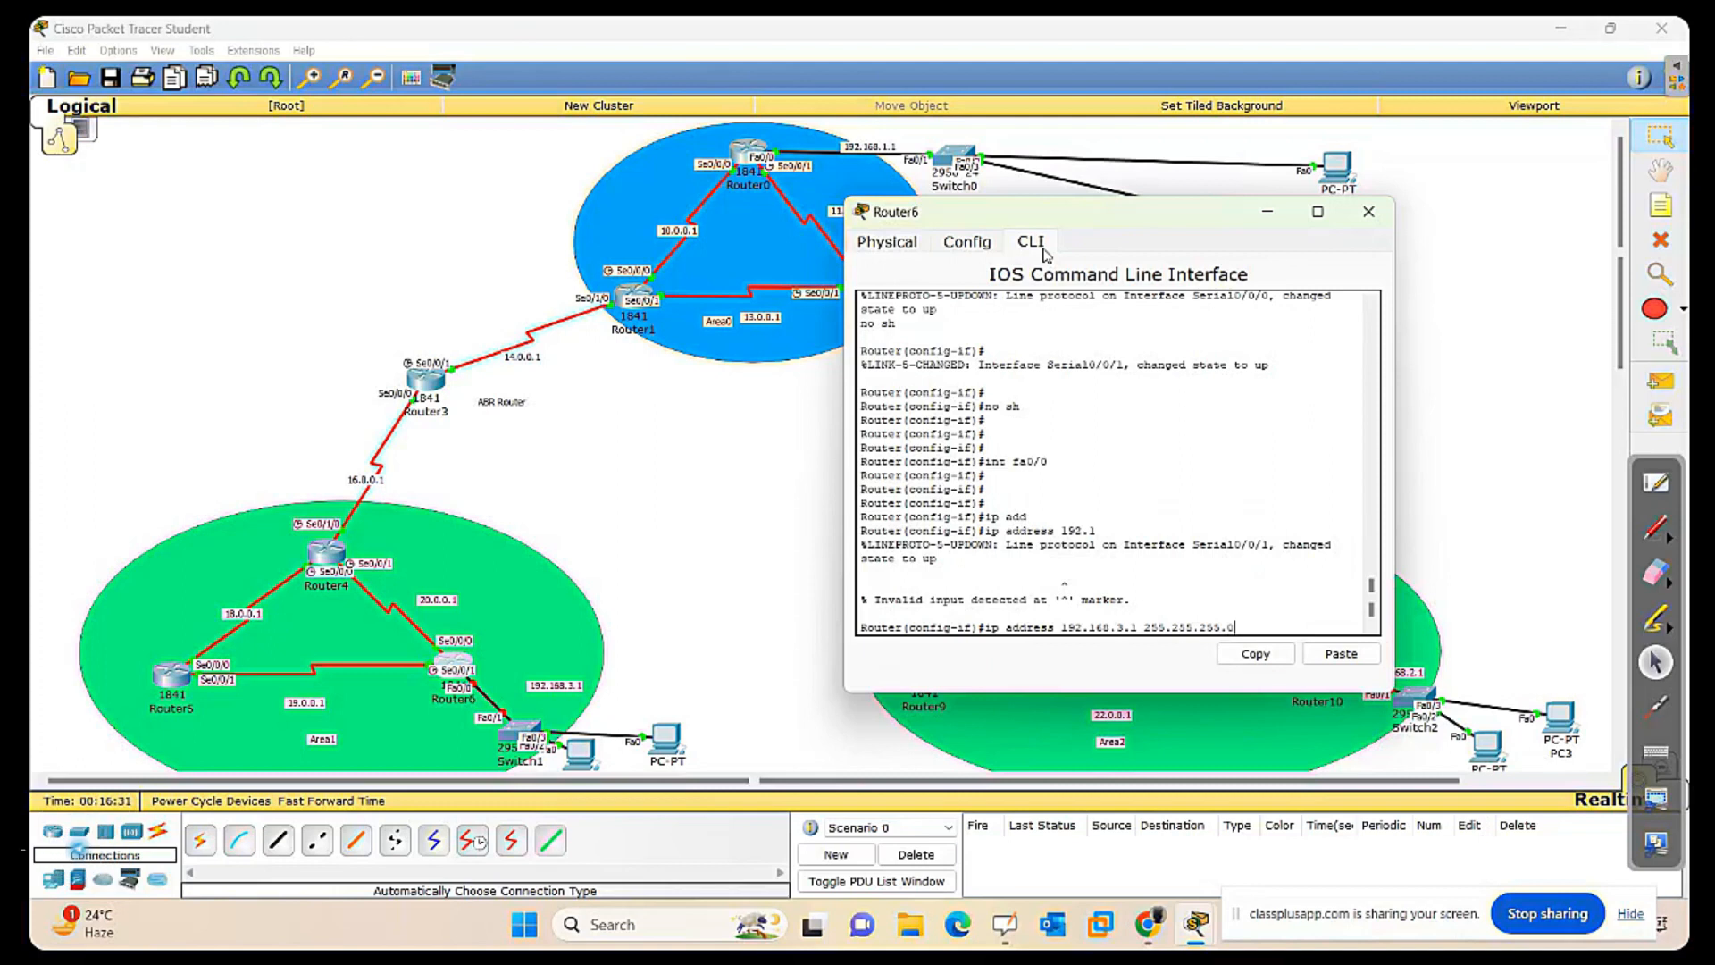
key("Return")
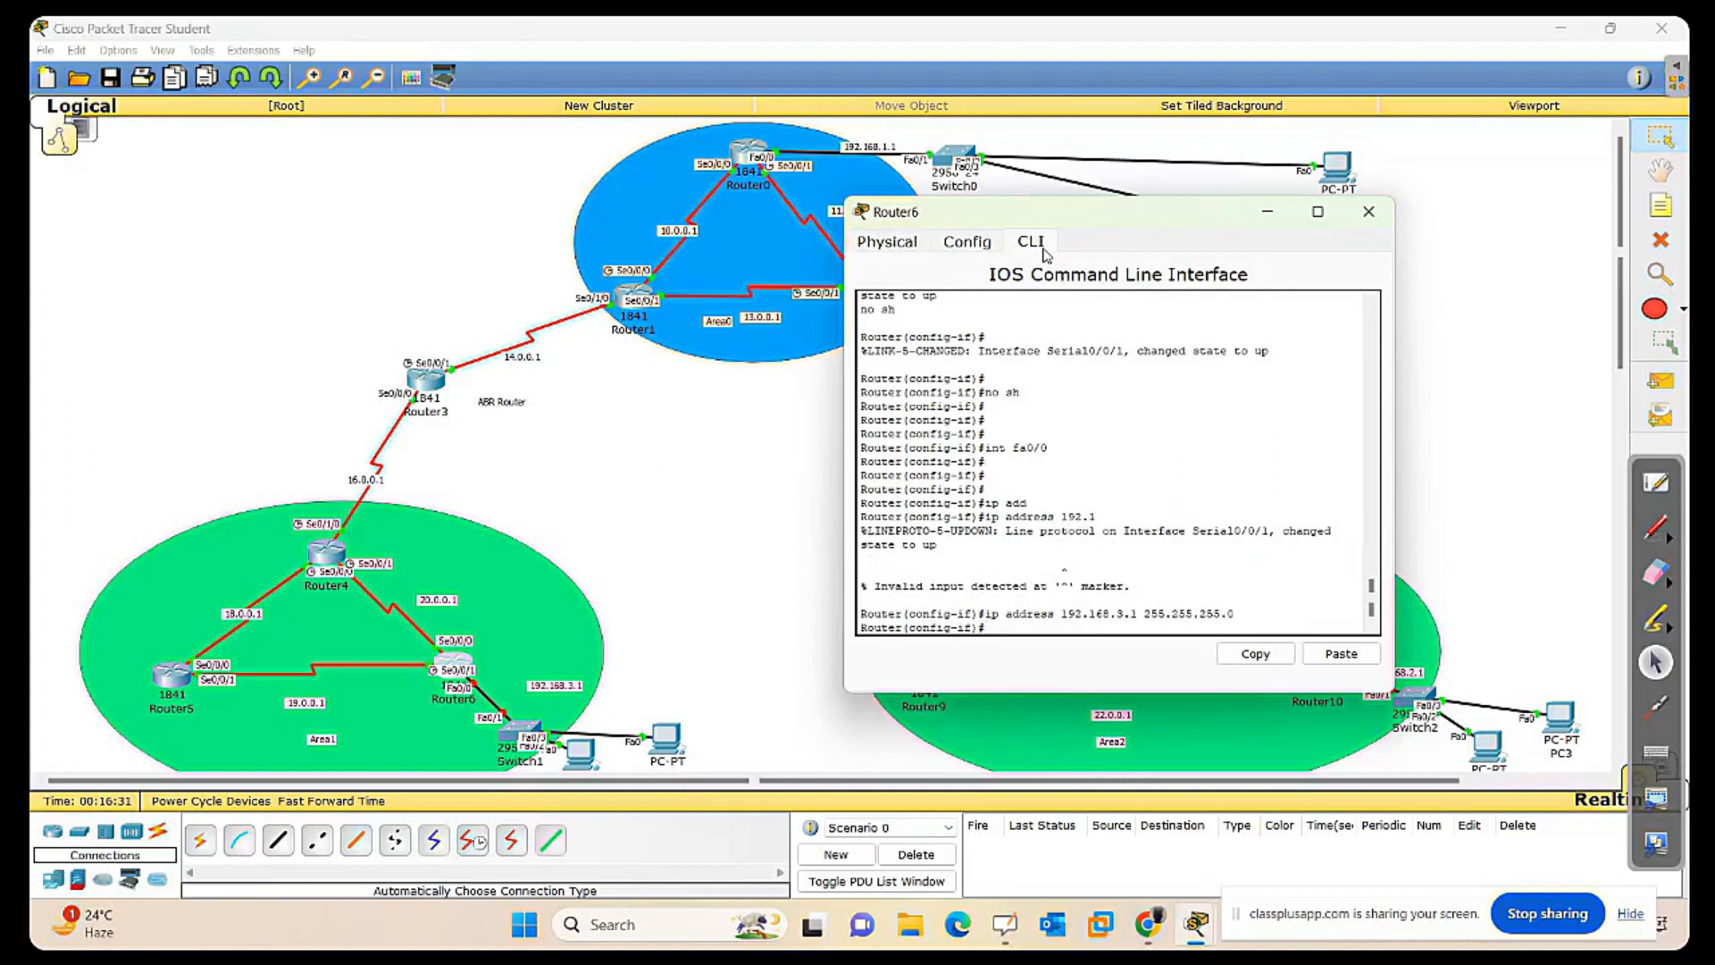
Enable Router6's FastEthernet0/0 interface with no sh and close the router's window to return to the topology.
type("no sh")
key("Return")
key("Return")
key("Return")
key("Return")
key("Return")
key("Return")
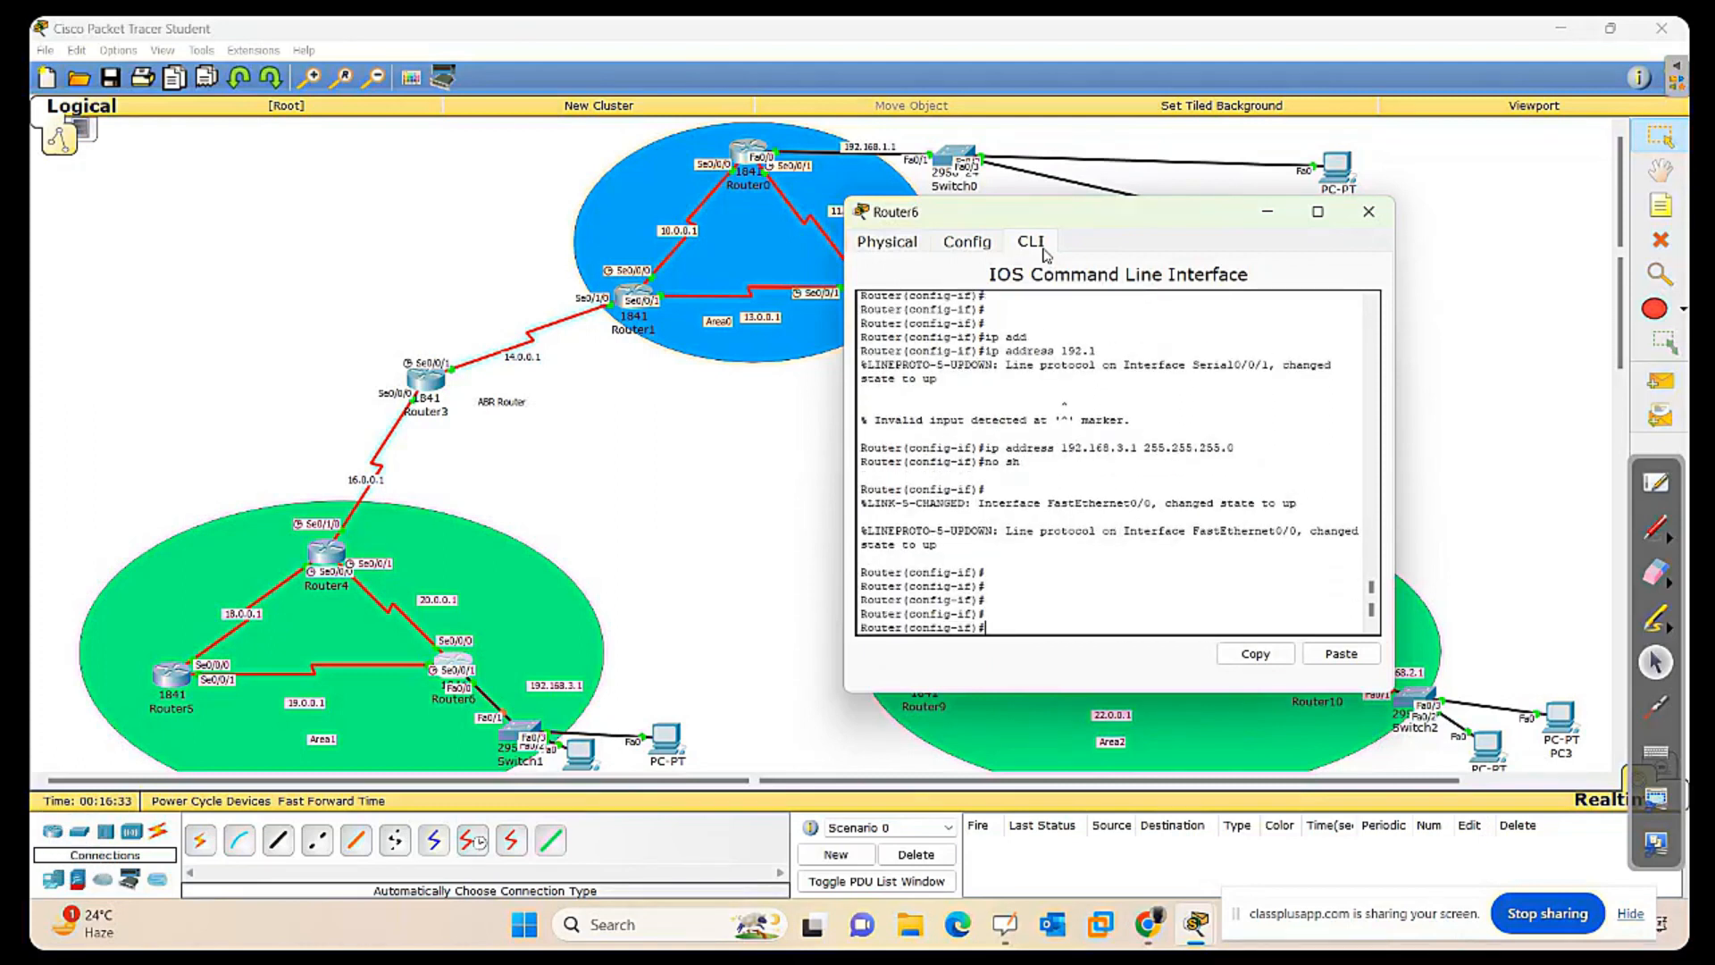
left_click(1368, 212)
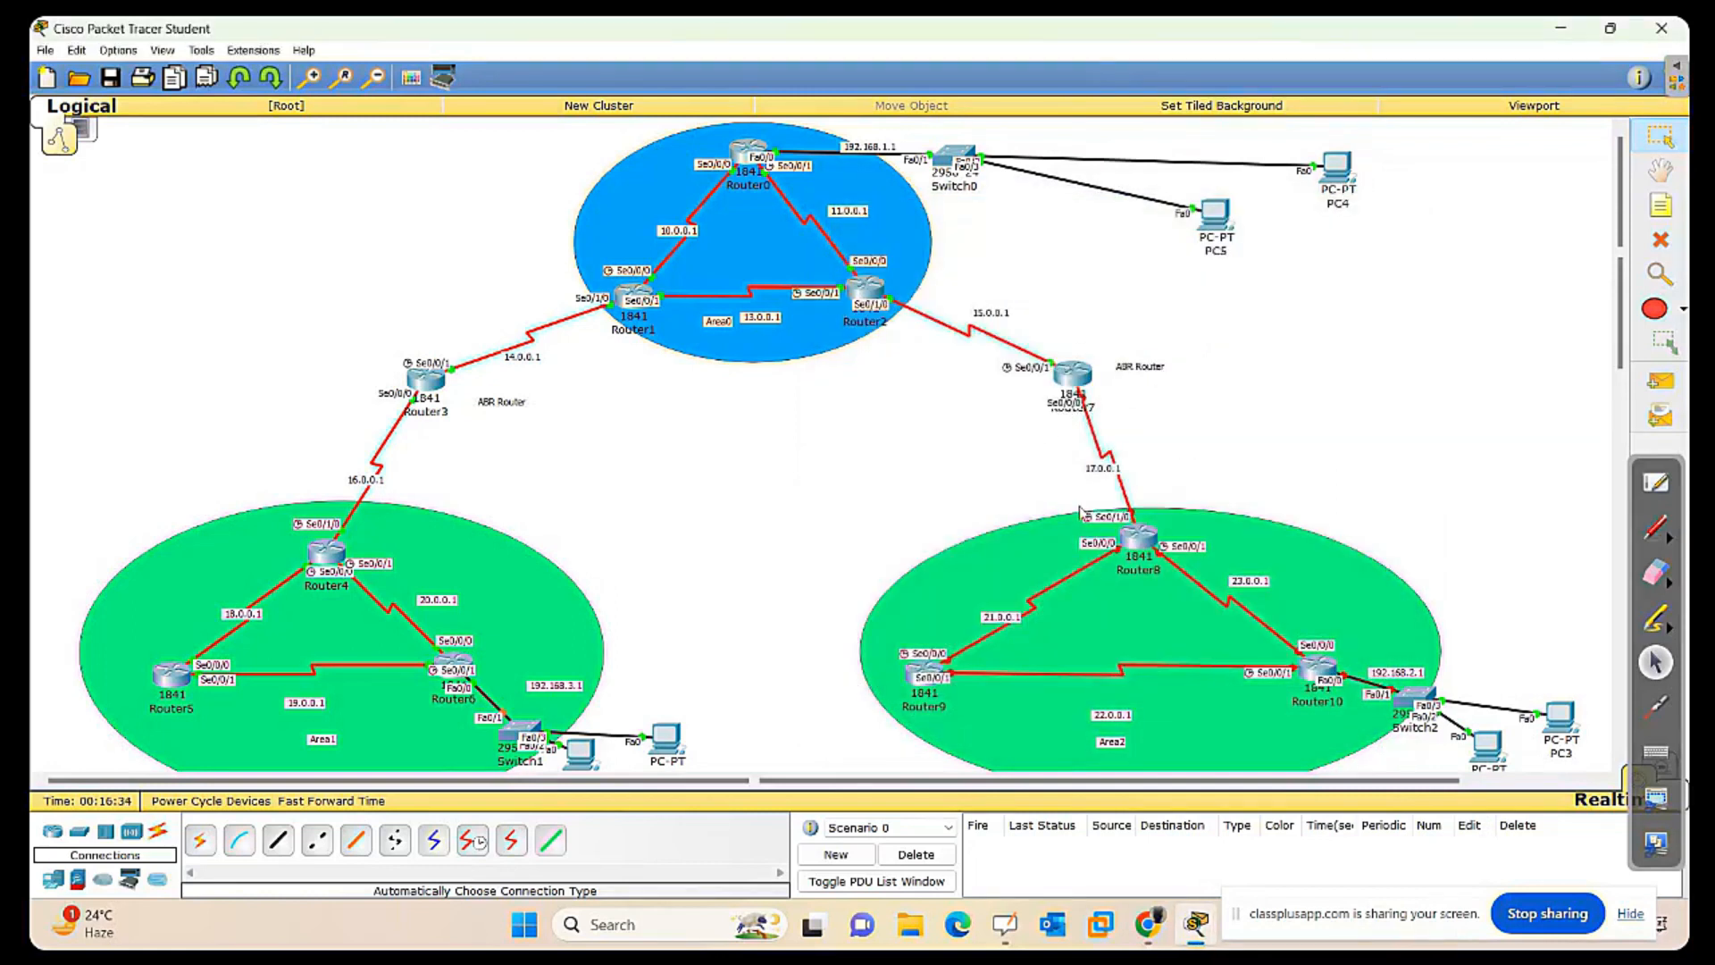
Open Router8's command line and answer no to the initial configuration dialog to reach the router prompt.
left_click(1140, 539)
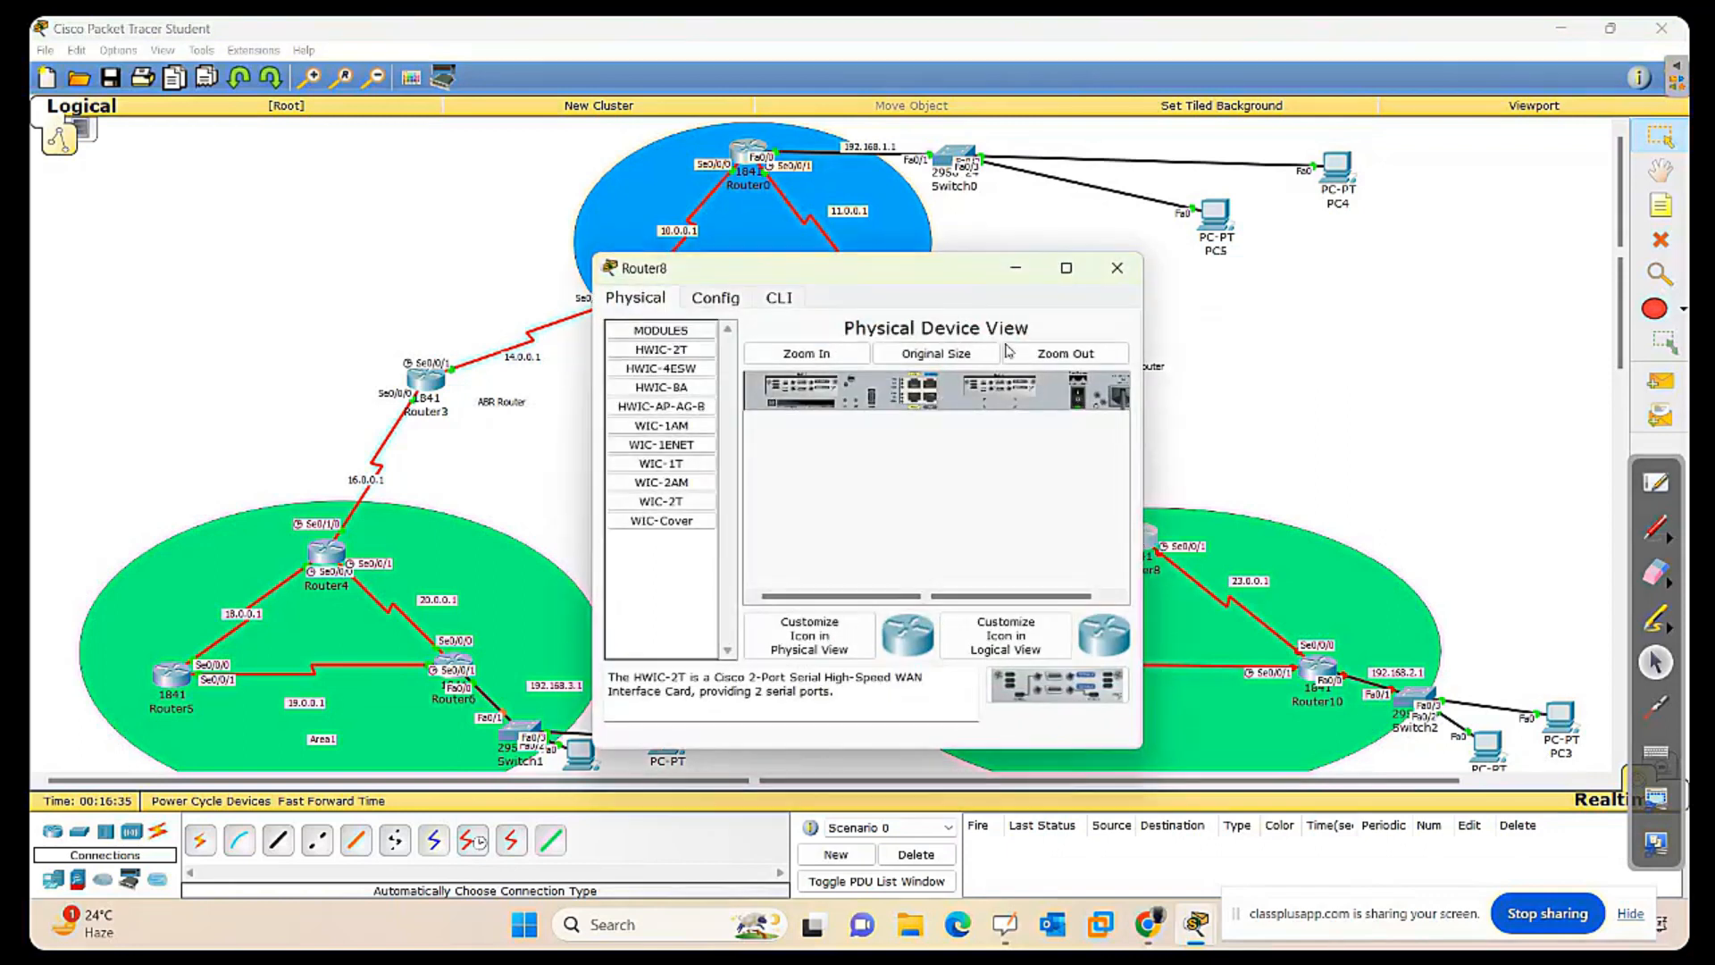
left_click_drag(815, 274, 620, 188)
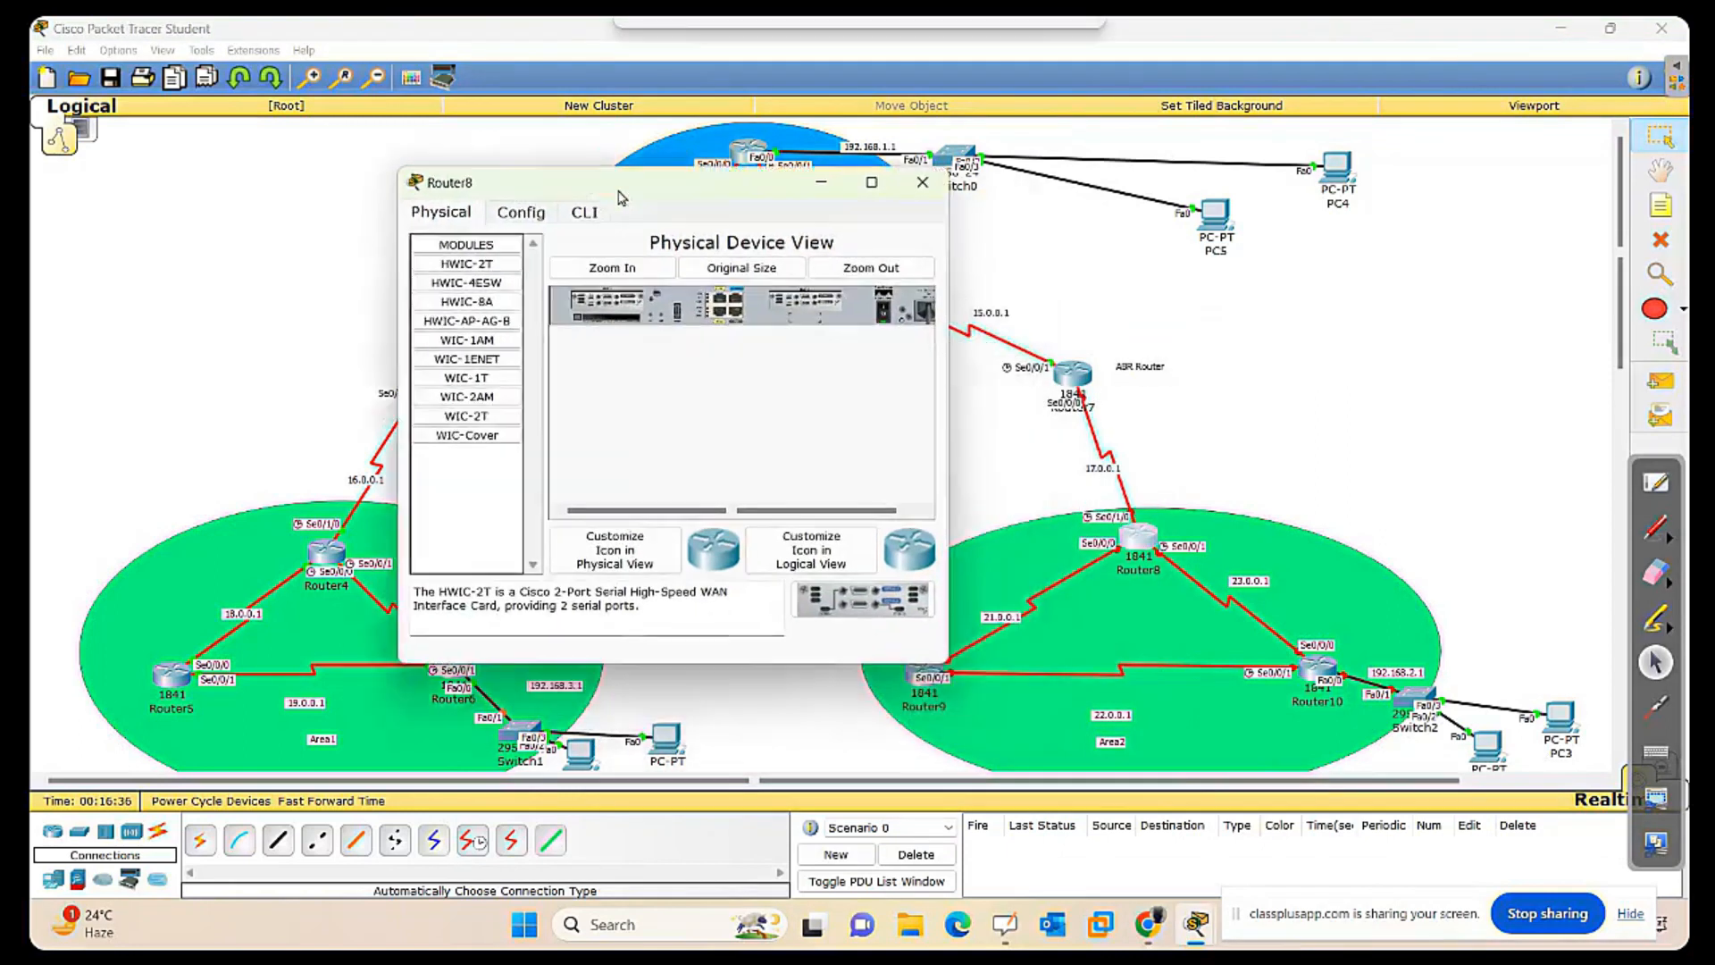
left_click(585, 212)
type("no")
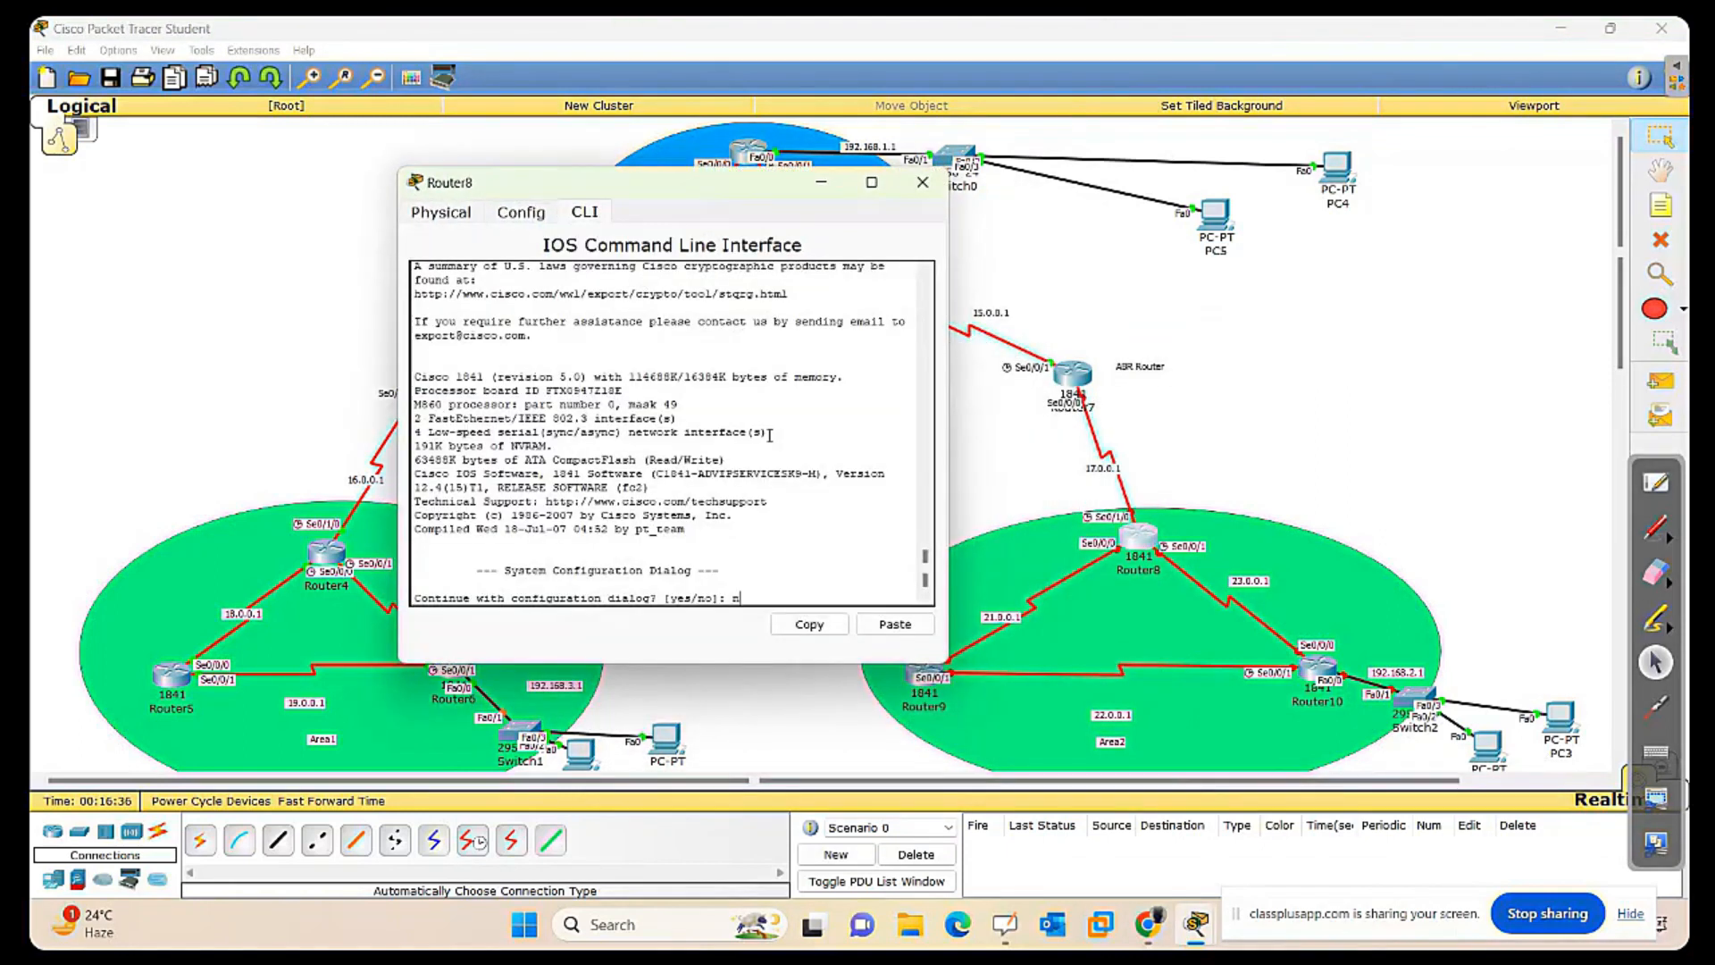
key("Return")
key("Return")
key("Return")
key("Return")
key("Return")
key("Return")
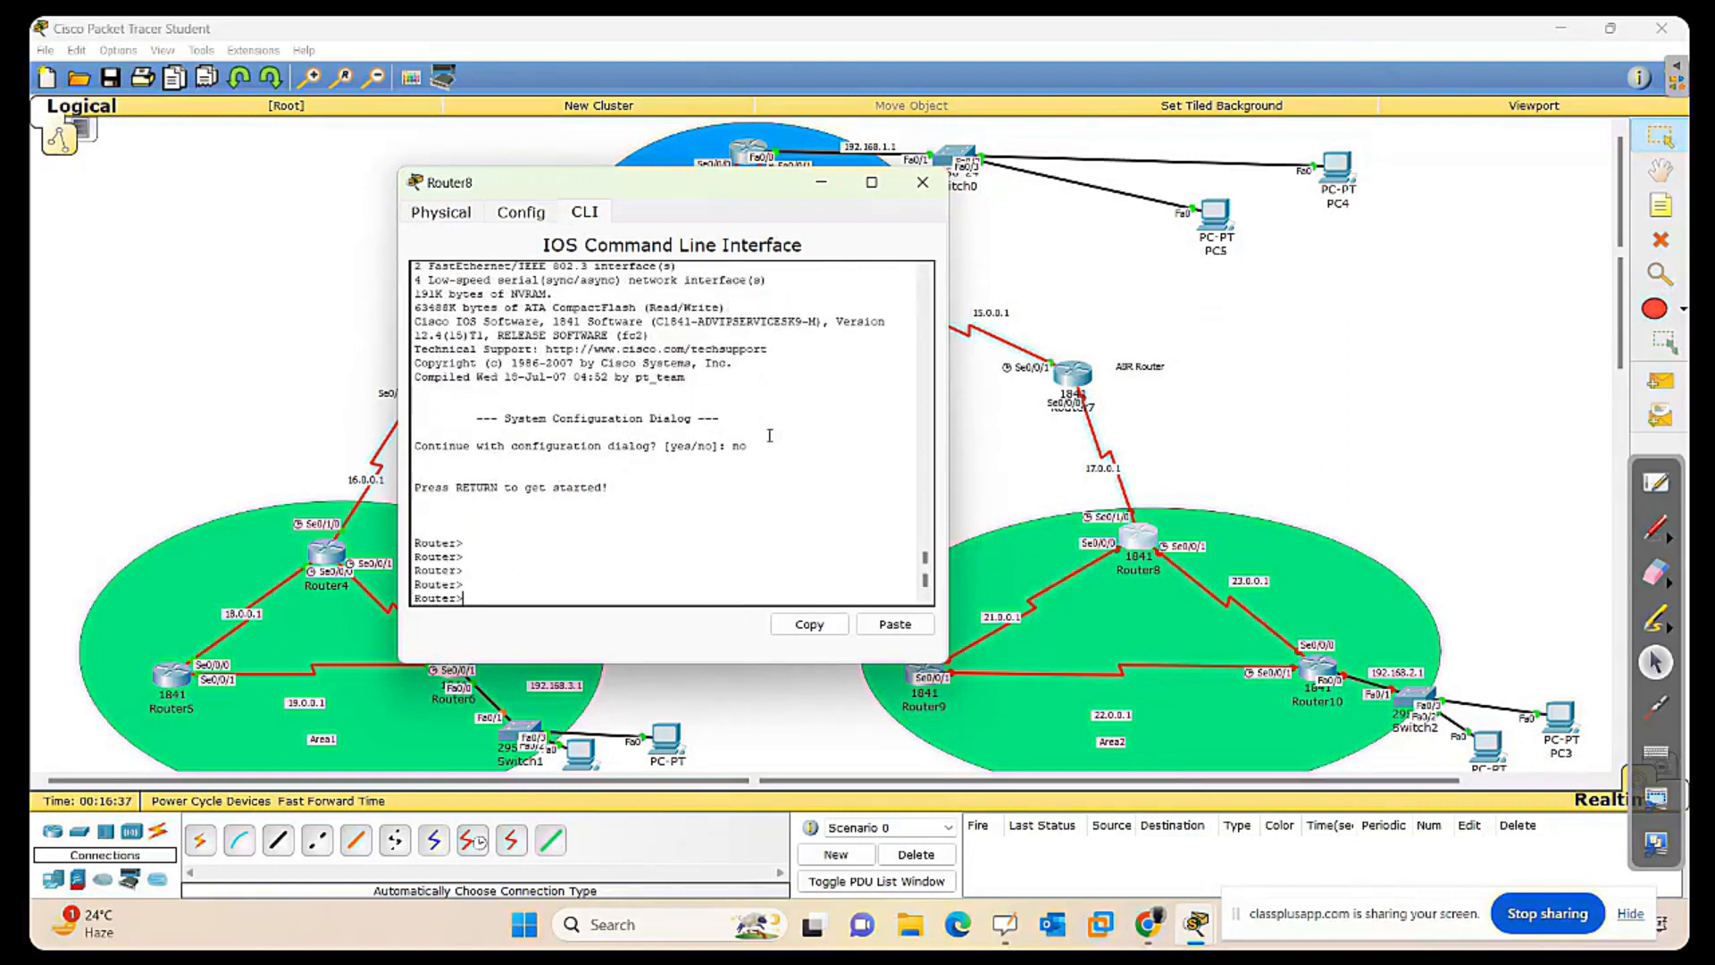
Enter privileged mode on Router8 with en and global configuration mode with conf t.
type("en")
key("Return")
key("Return")
key("Return")
key("Return")
key("Return")
type("conf t")
key("Return")
key("Return")
key("Return")
key("Return")
key("Return")
key("Return")
key("Return")
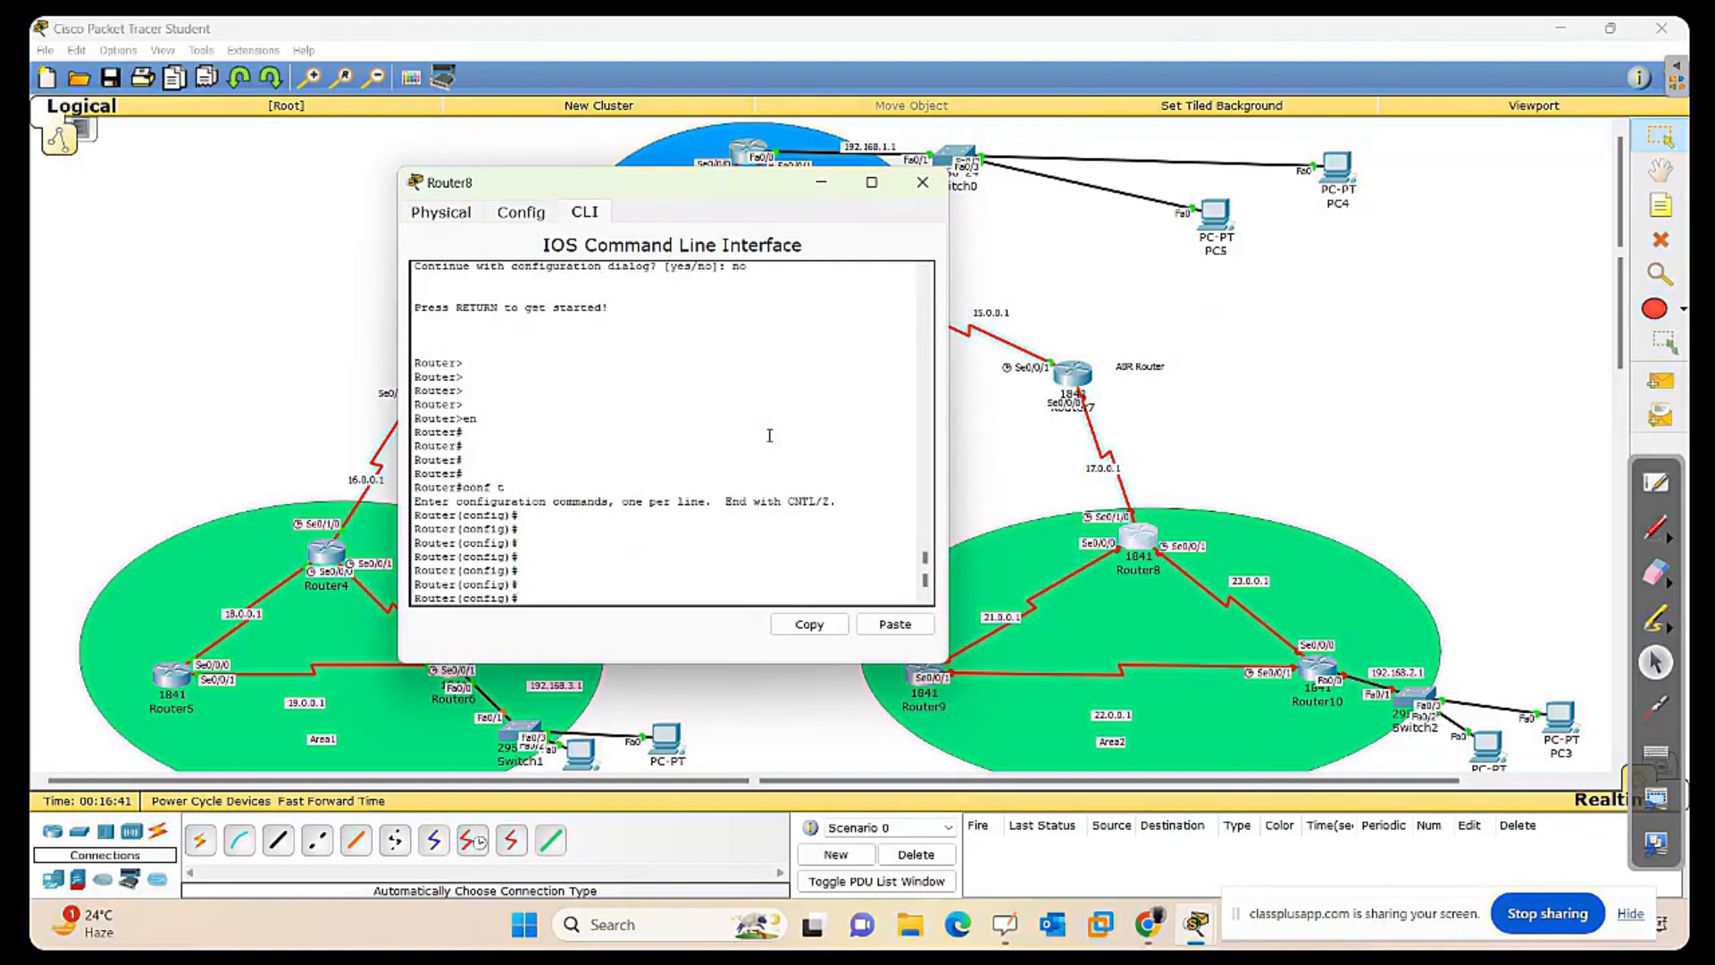
Select Router8's Serial0/1/0 interface with int se0/1/0 and start its ip address command.
type("int se0/1/0")
key("Return")
key("Return")
key("Return")
key("Return")
type("ip add")
key("Tab")
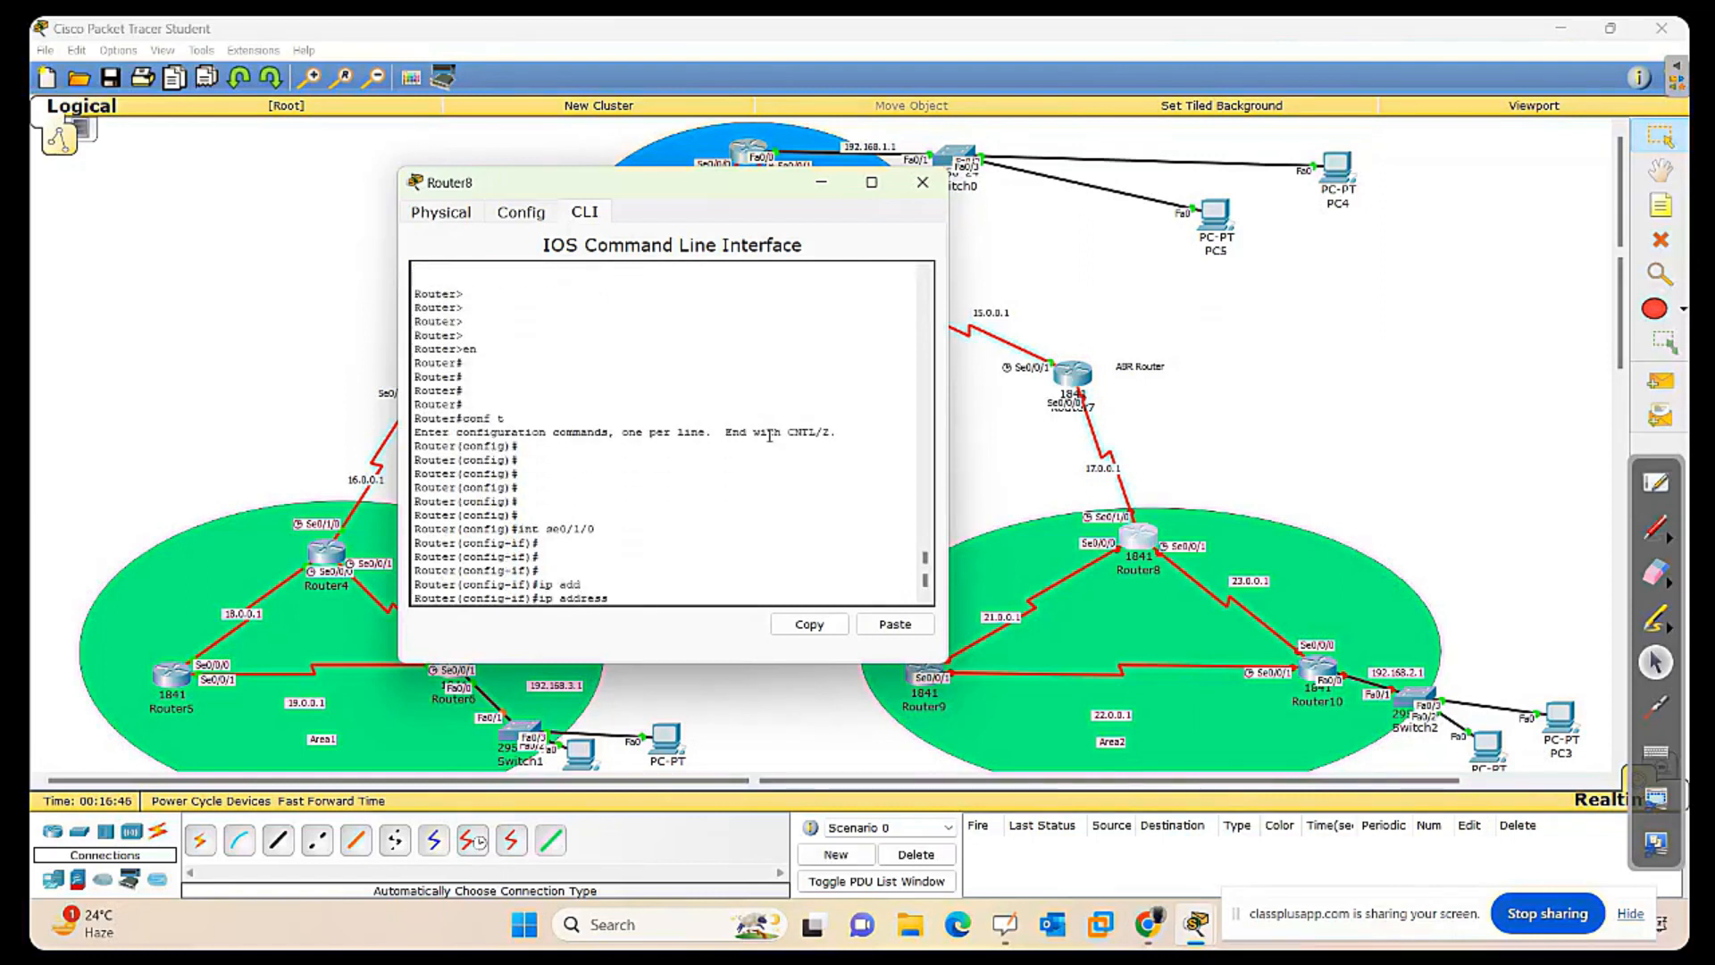
Assign IP address 17.0.0.2 with mask 255.0.0.0 to Router8's Se0/1/0 interface and bring it up with no shutdown.
type("17.0.0.2 255.0.0.0.0")
key("Return")
type("no")
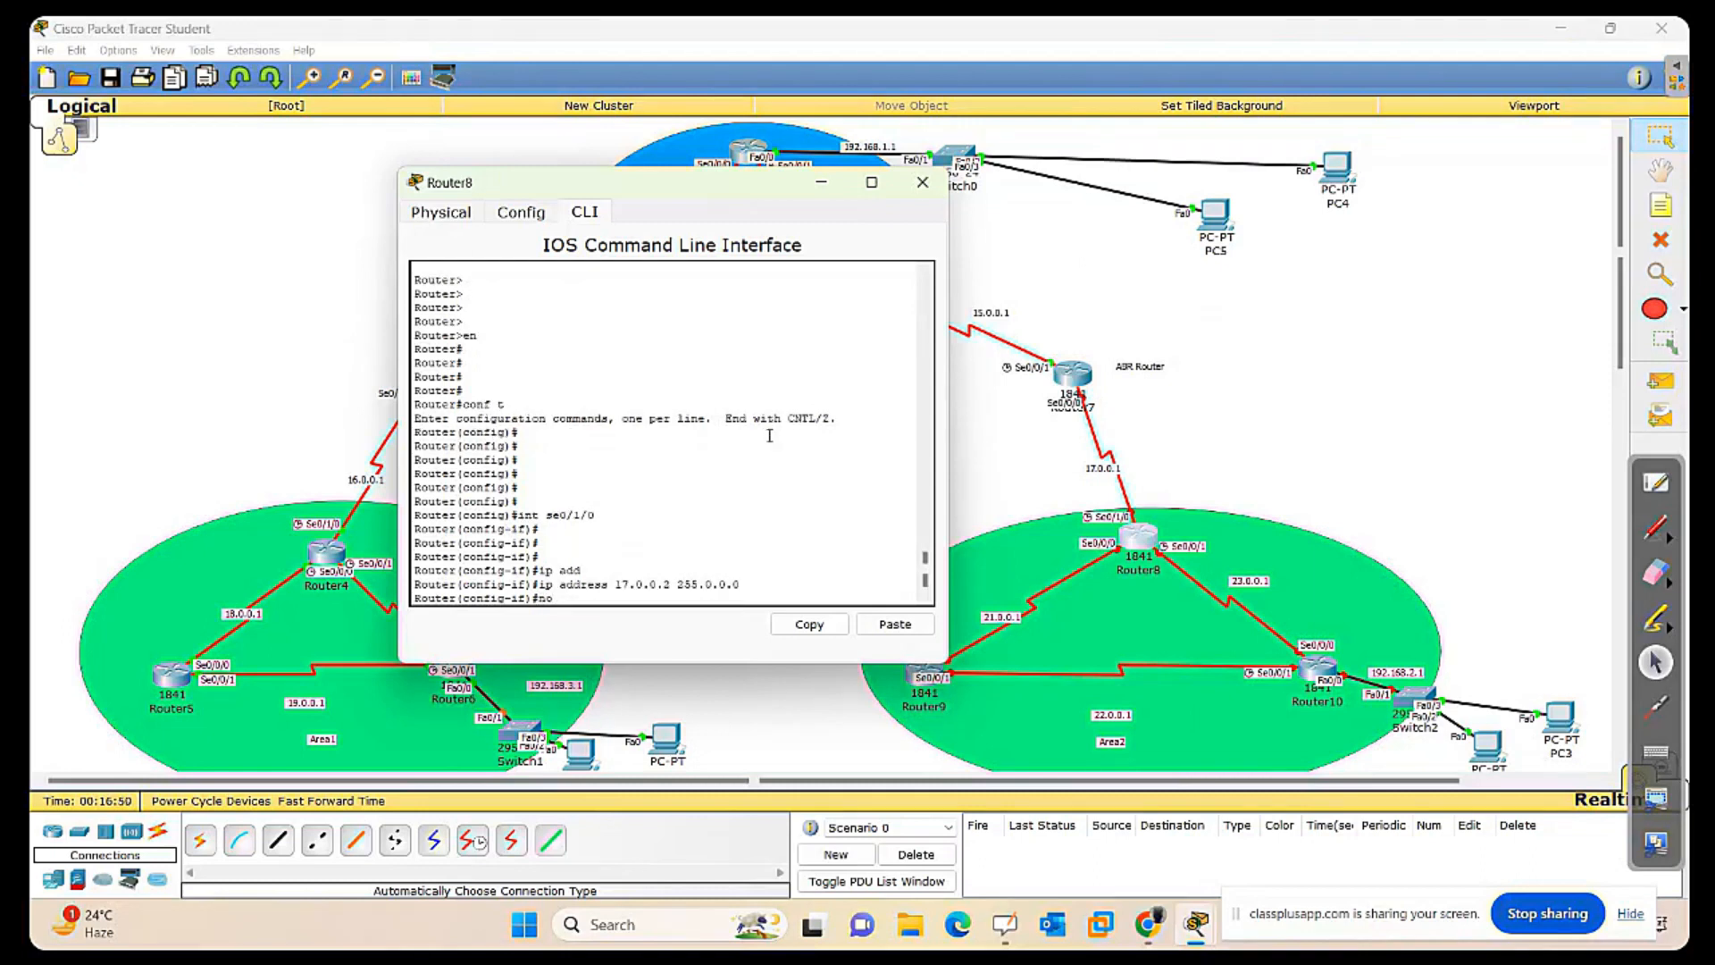
type(" sh")
key("Return")
key("Return")
key("Return")
key("Return")
key("Return")
key("Return")
key("Return")
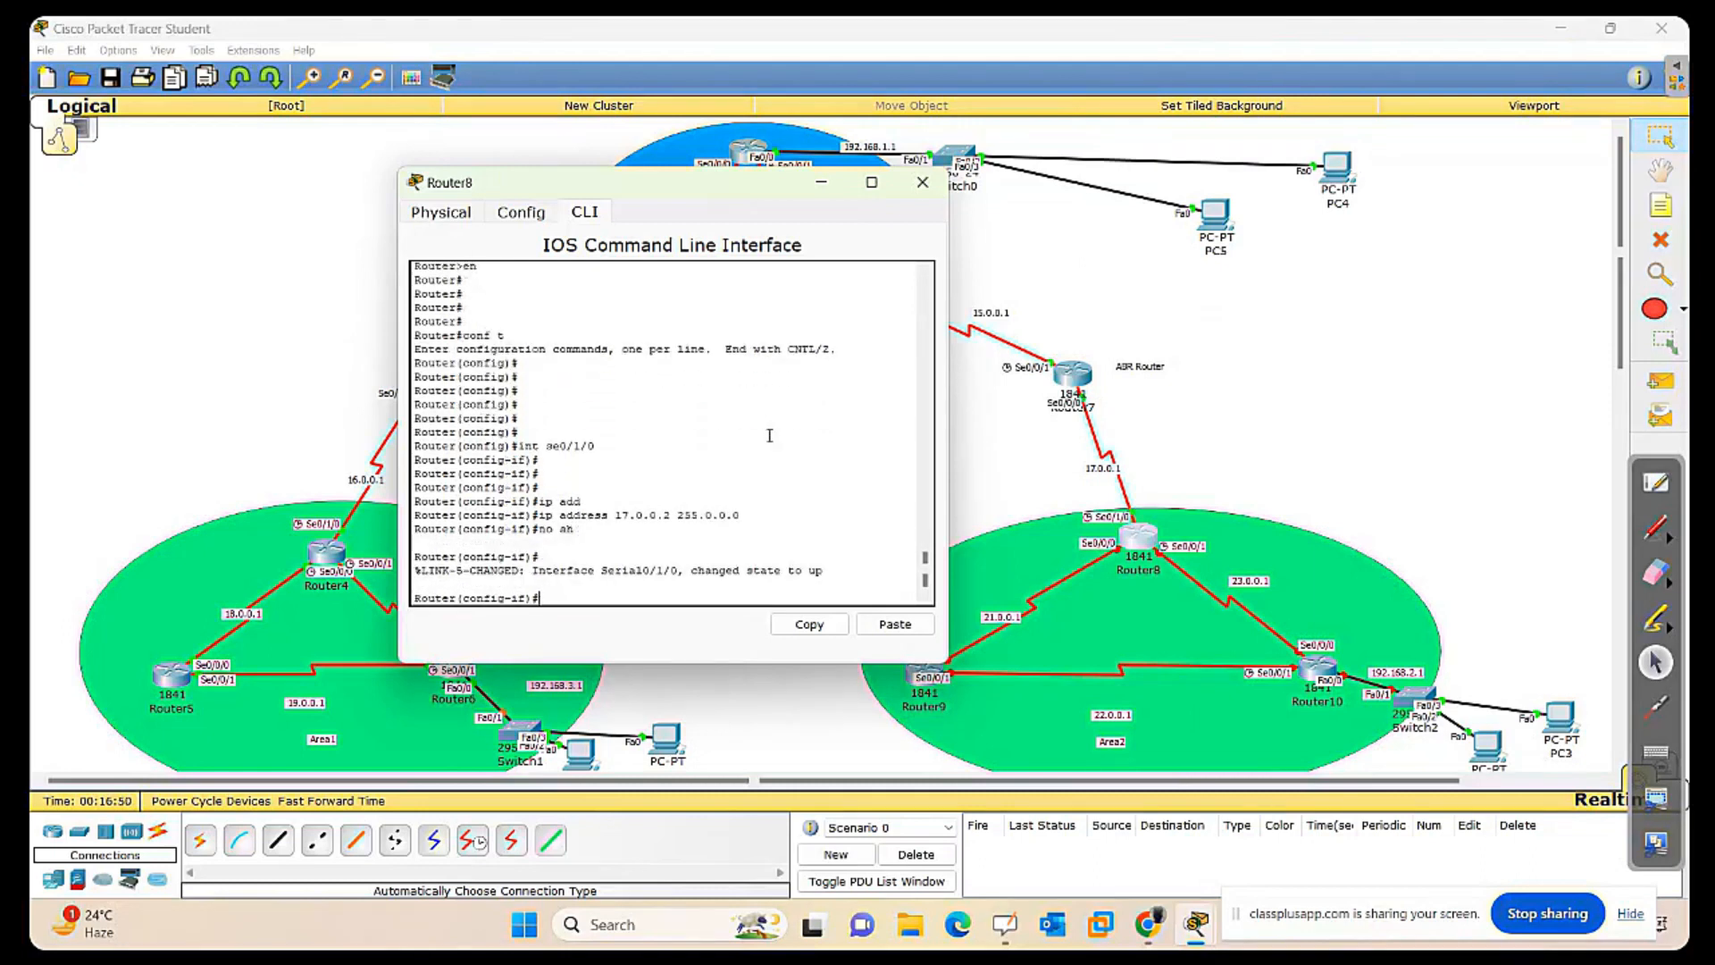
Assign IP address 21.0.0.1 with mask 255.0.0.0 to Router8's Se0/0/0 interface.
type("int se")
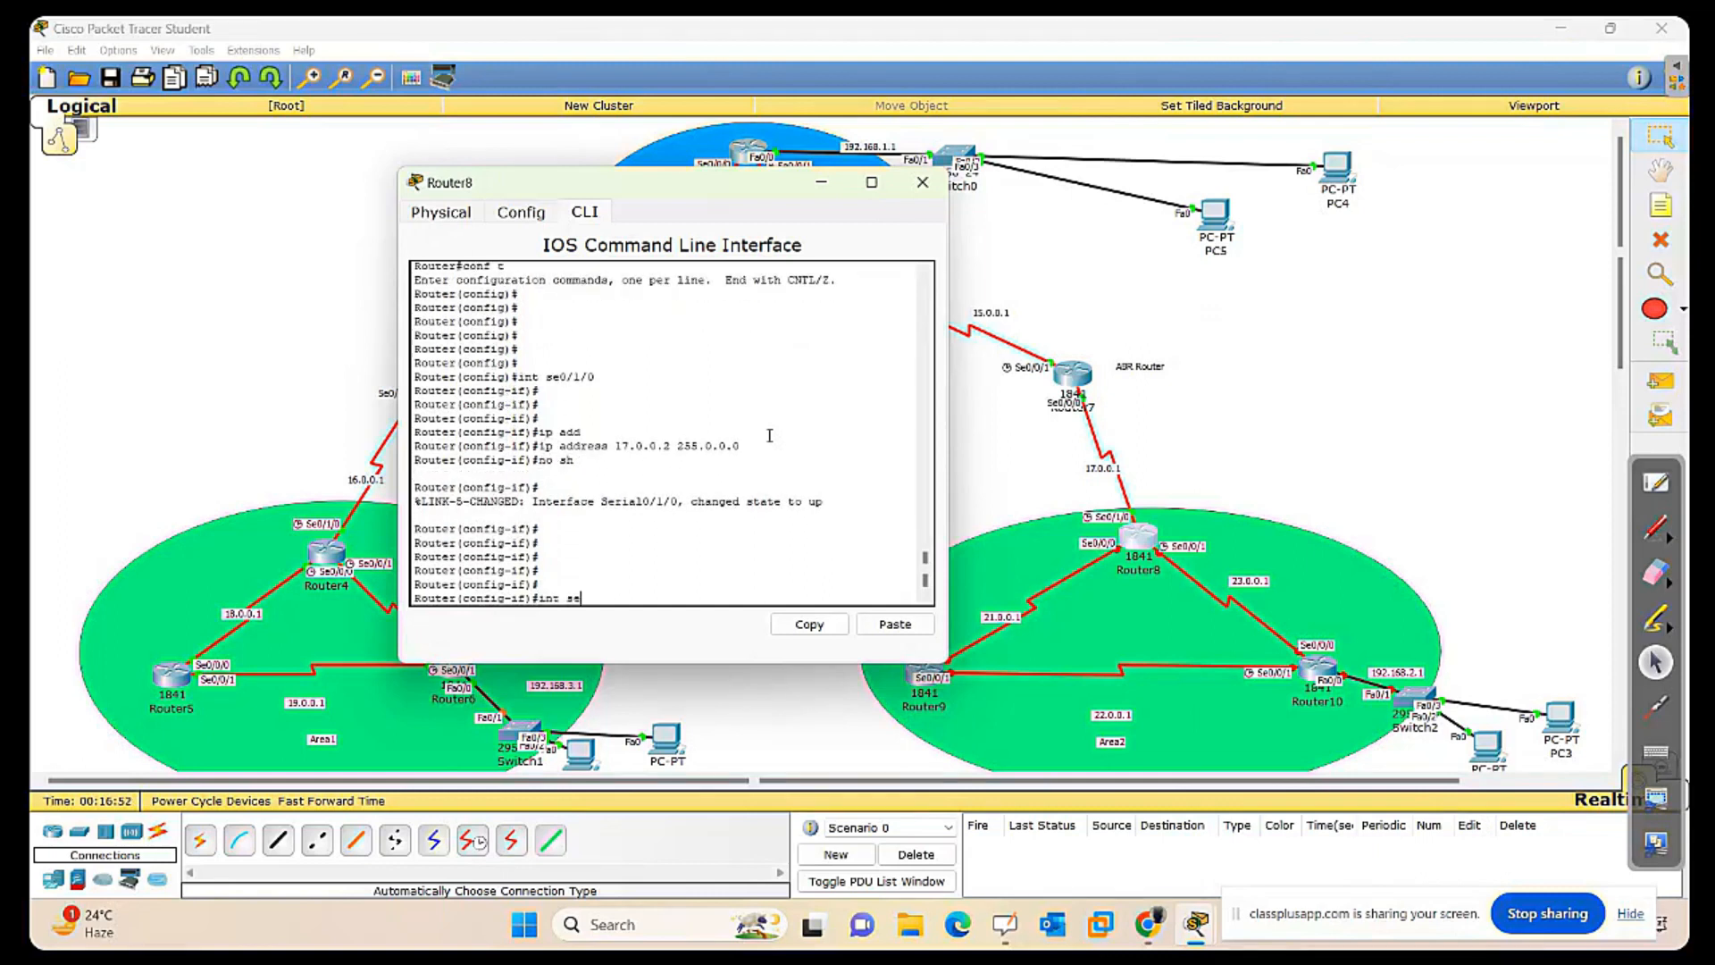
type("0/0/0")
key("Return")
key("Return")
key("Return")
key("Return")
key("Return")
key("Return")
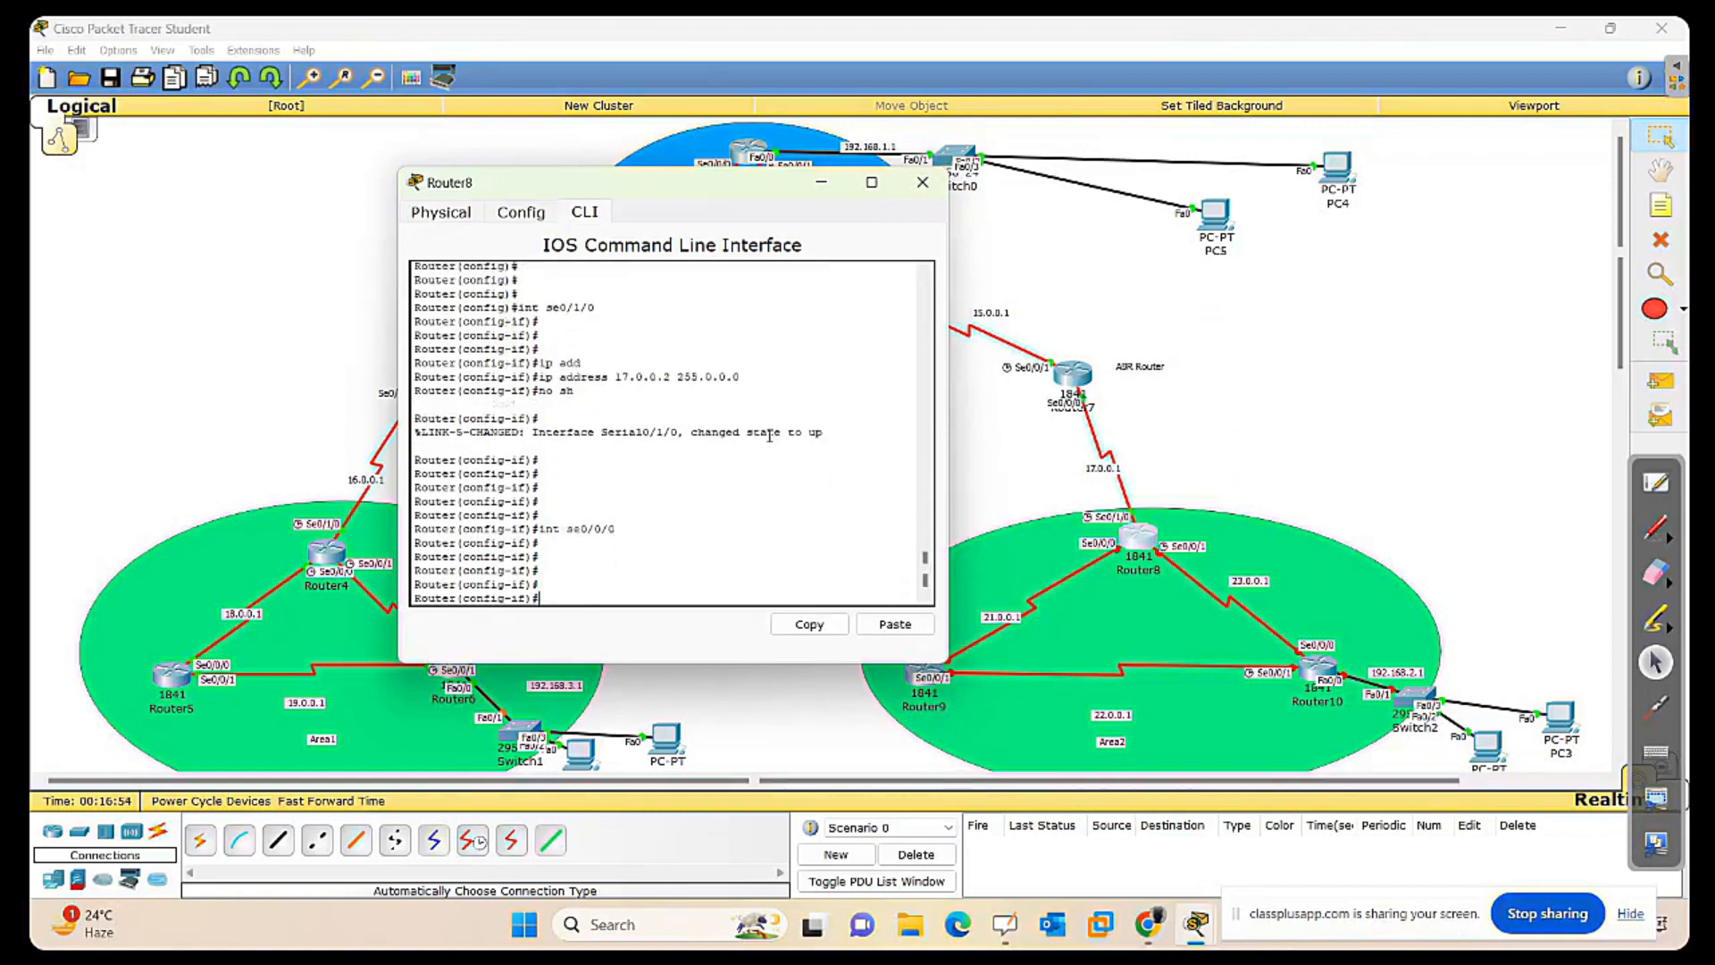
type("ip add")
key("Tab")
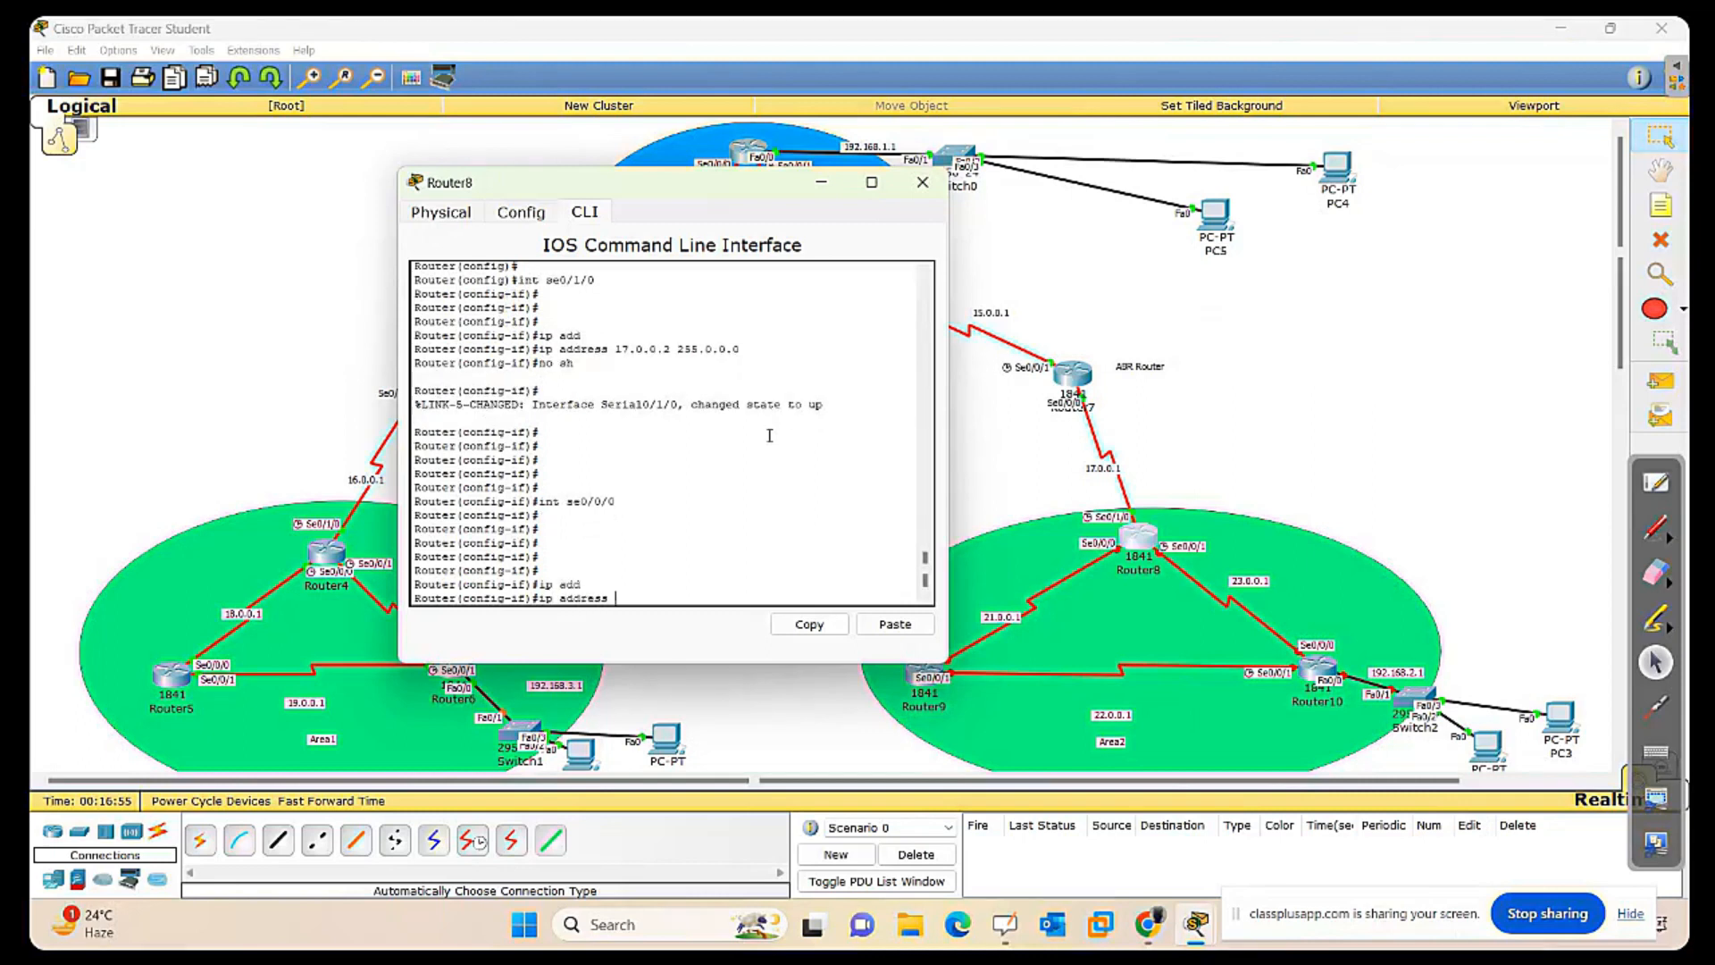
type("21.0.0.1")
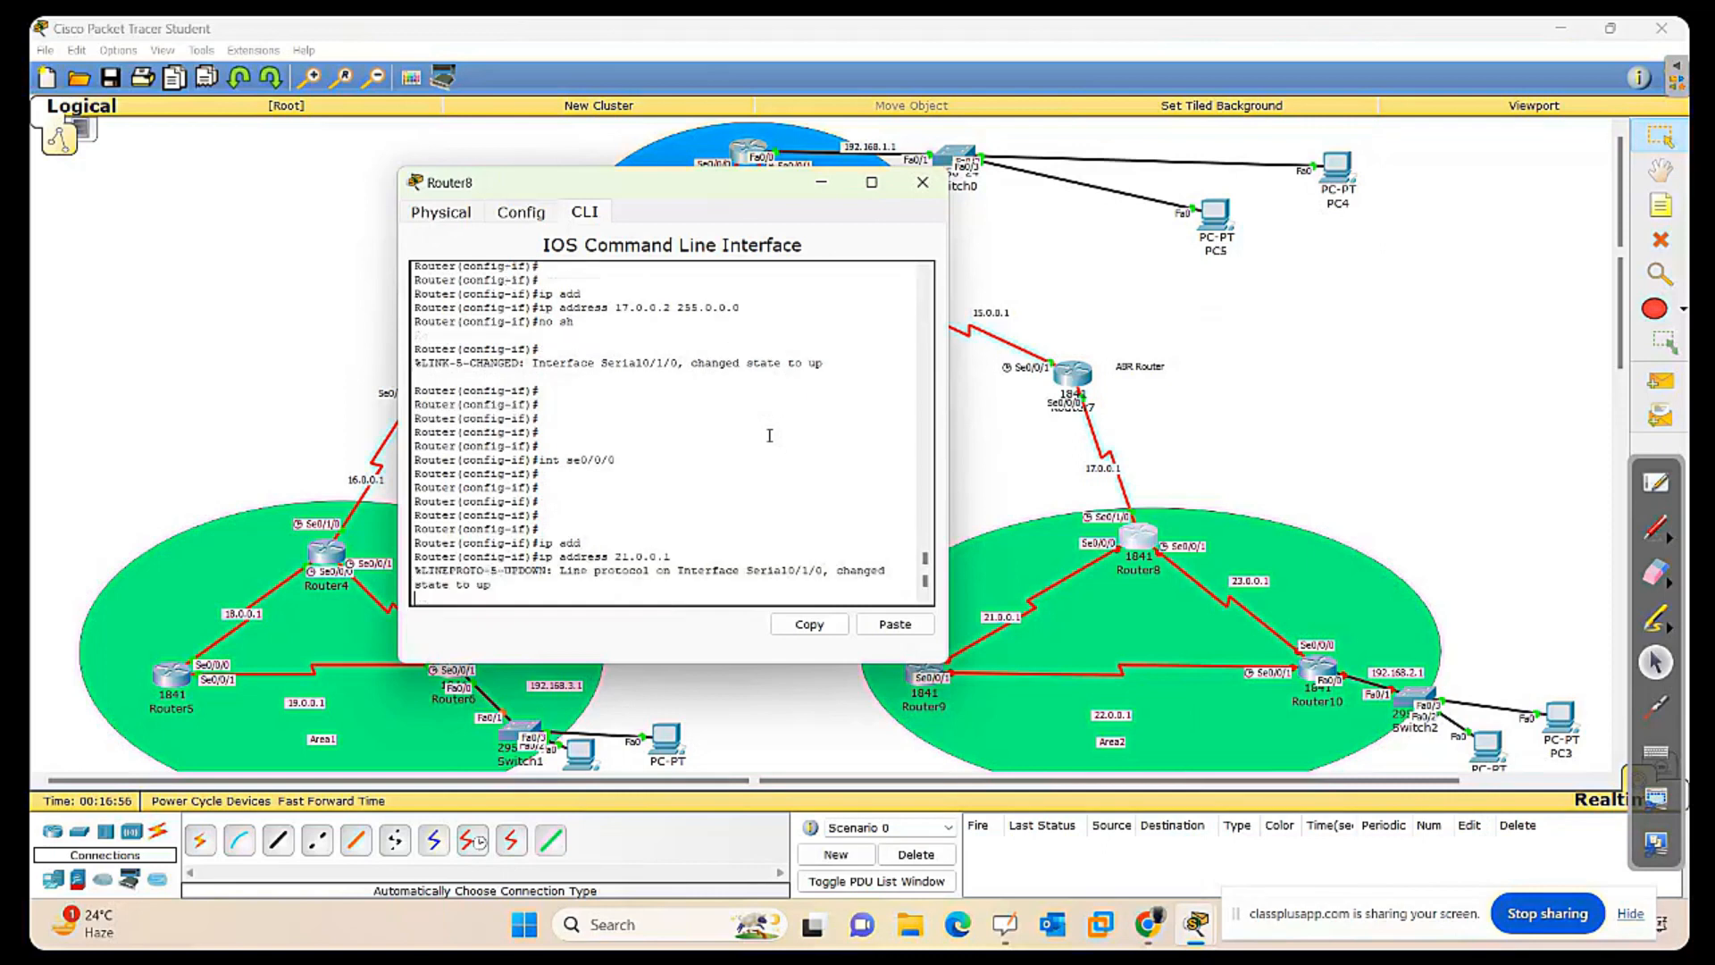
key("Return")
key("Up")
type("255.0.0.0")
key("Return")
Enable Router8's Se0/0/0 interface with no shutdown.
type("no sh")
key("Return")
key("Return")
key("Return")
key("Return")
key("Return")
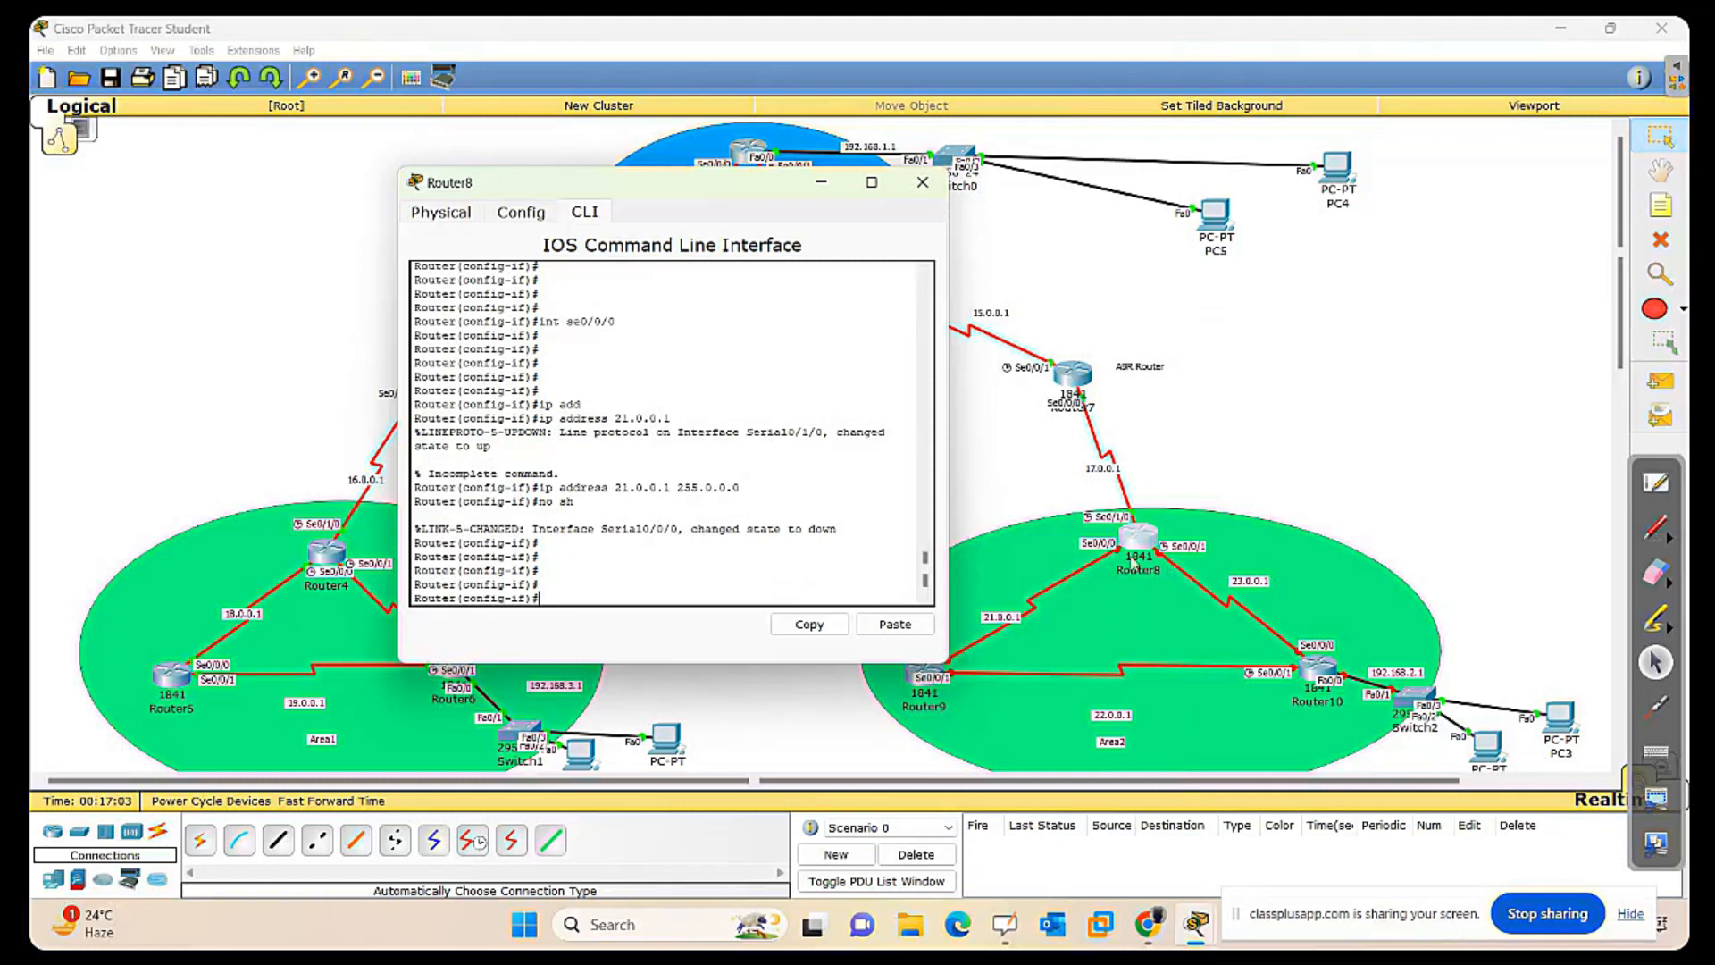
Assign IP address 23.0.0.1 with mask 255.0.0.0 to Router8's Se0/0/1 interface.
type("int se0/0/1")
key("Return")
key("Return")
key("Return")
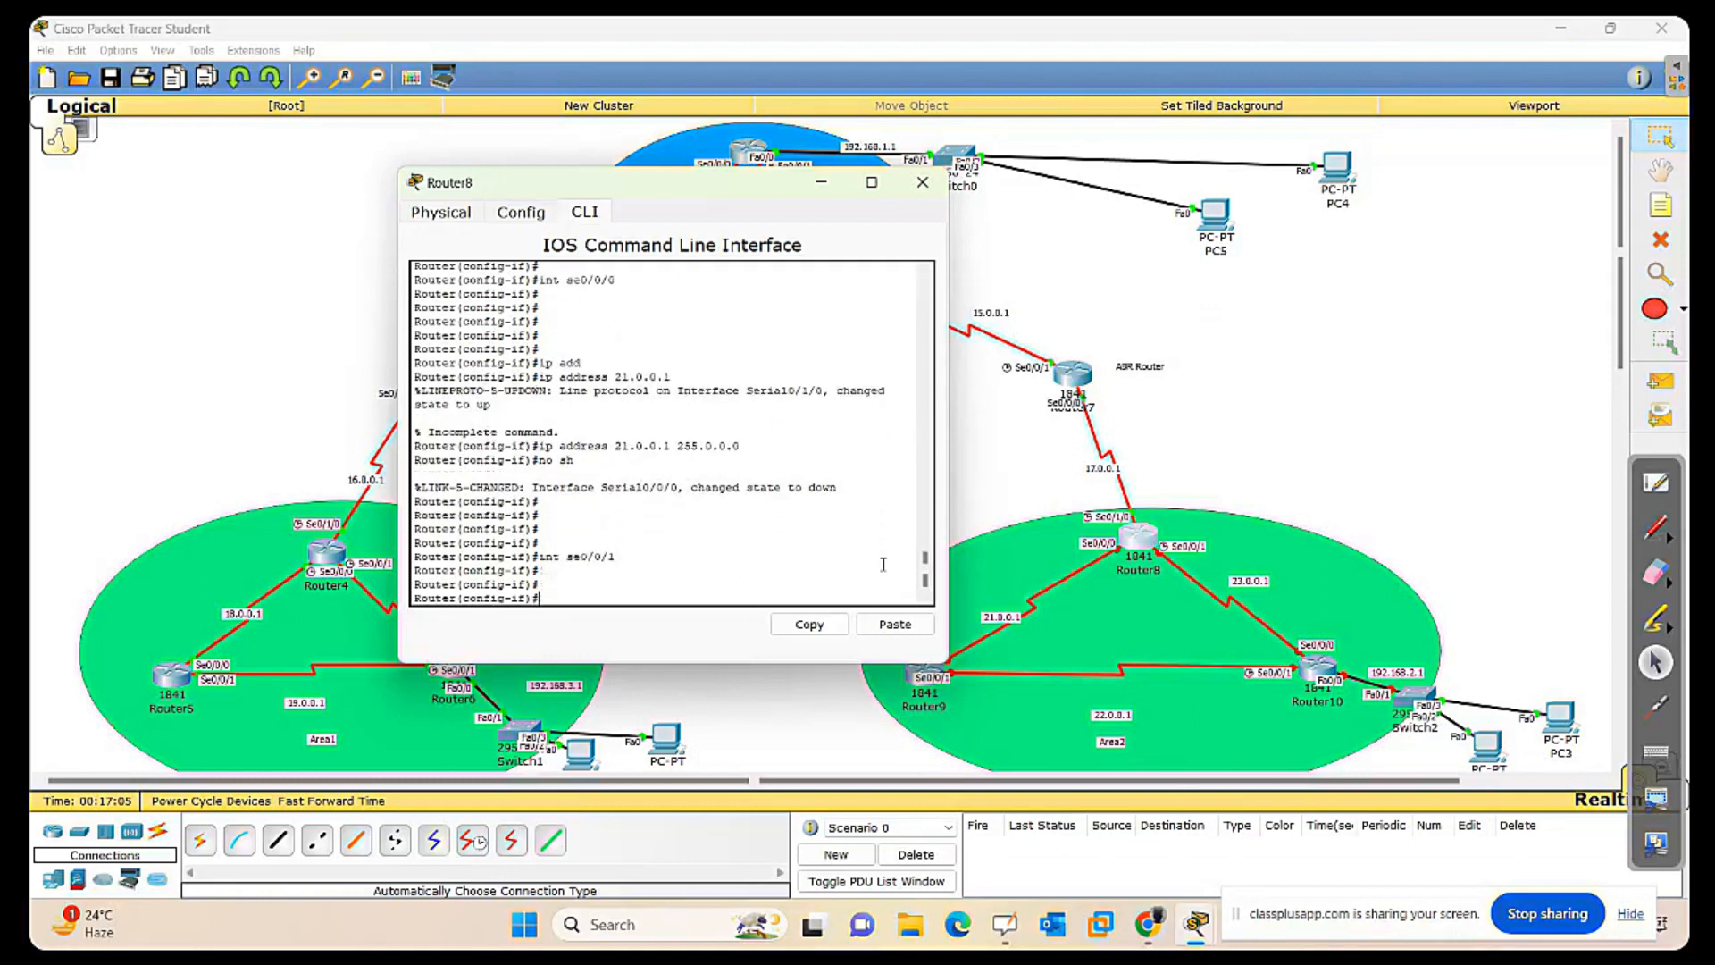
type("ip add")
key("Tab")
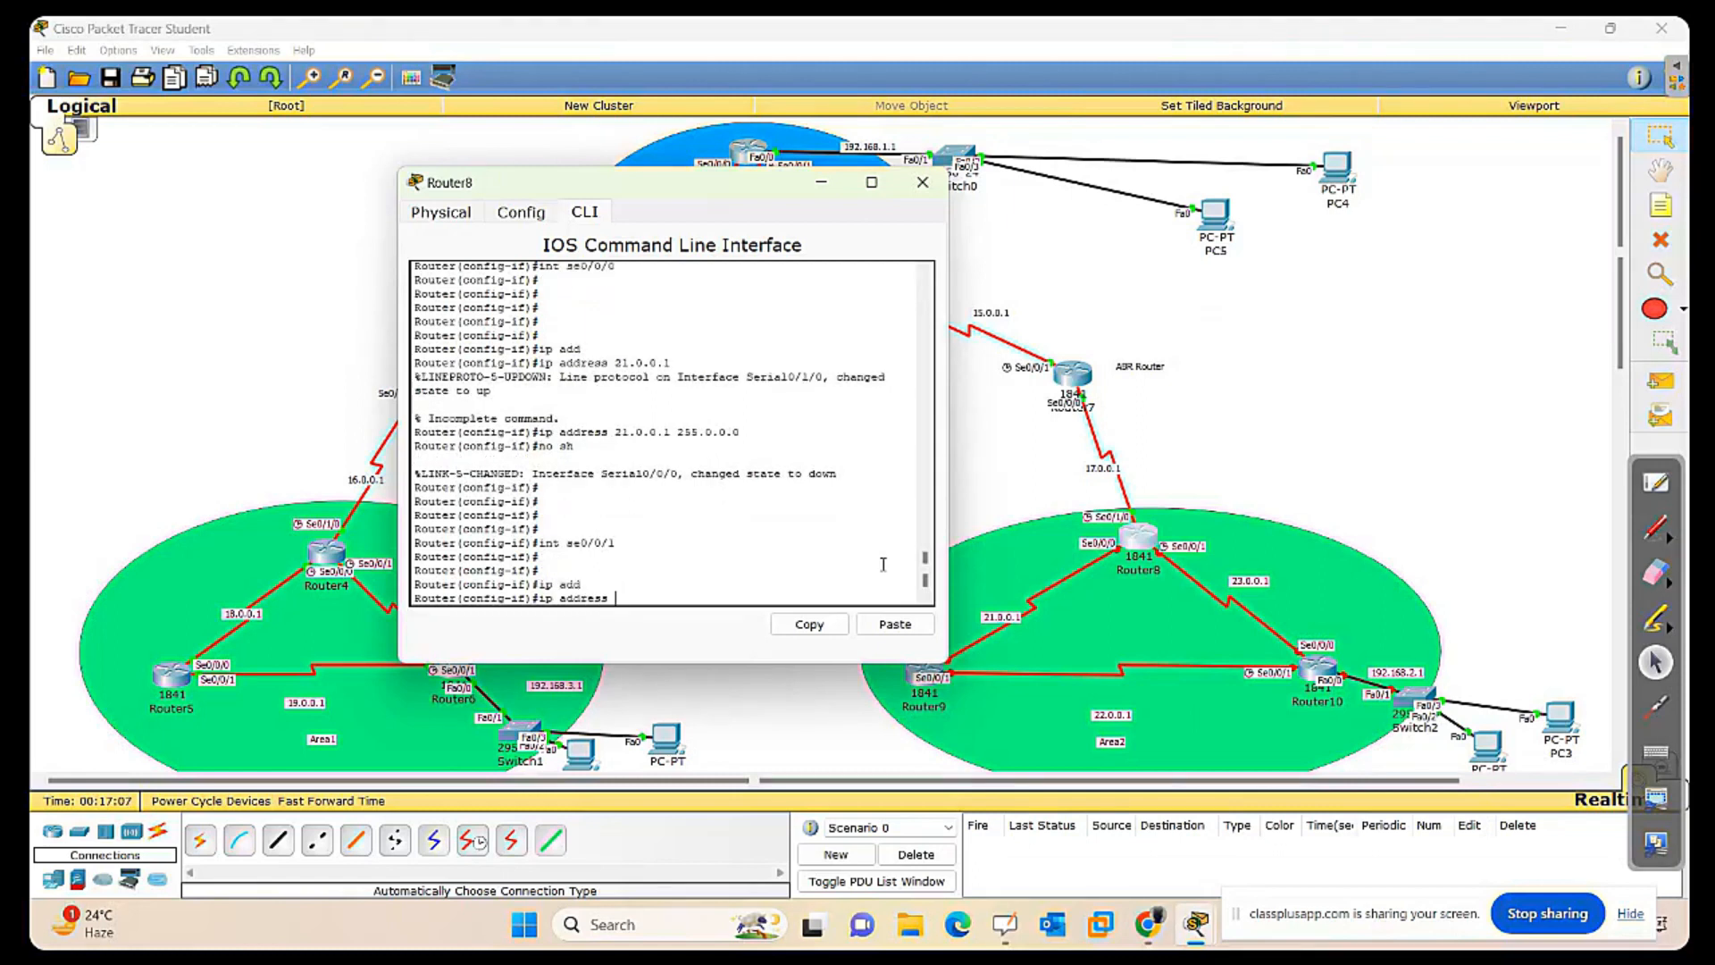
type("23.0.0.1 255.0.0.0")
key("Return")
Enable Router8's Se0/0/1 interface with no shutdown and close the router's window.
type("no sh")
key("Return")
key("Return")
key("Return")
key("Return")
key("Return")
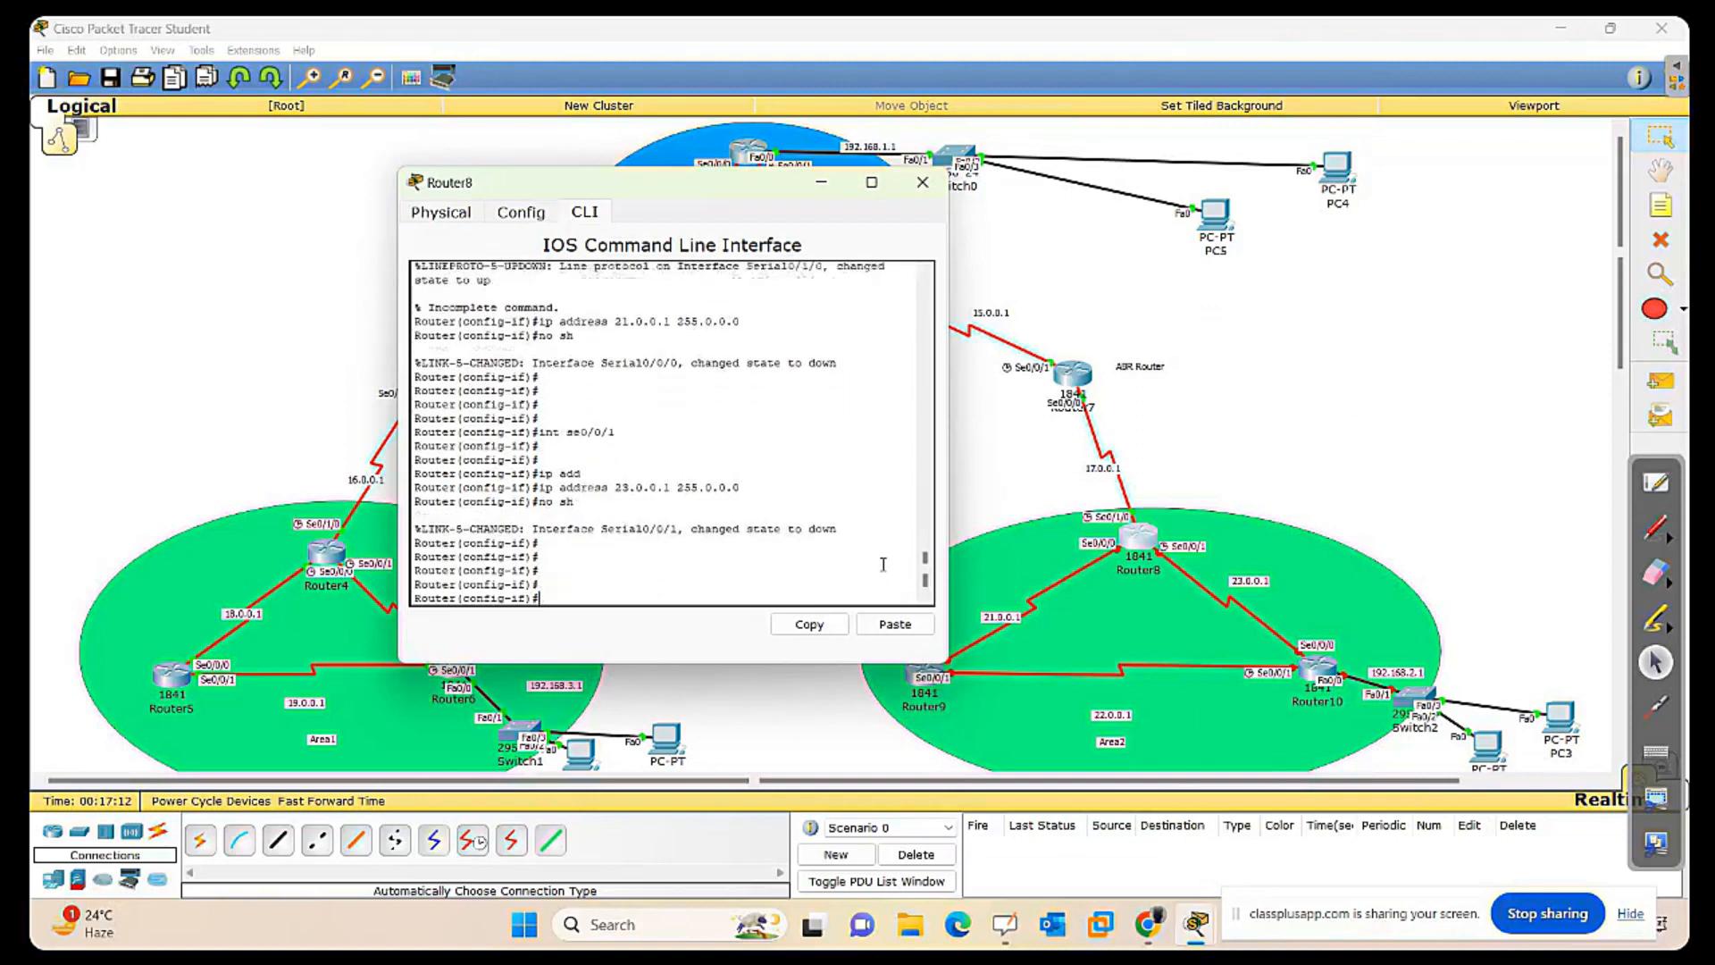
key("Return")
key("Return")
key("Return")
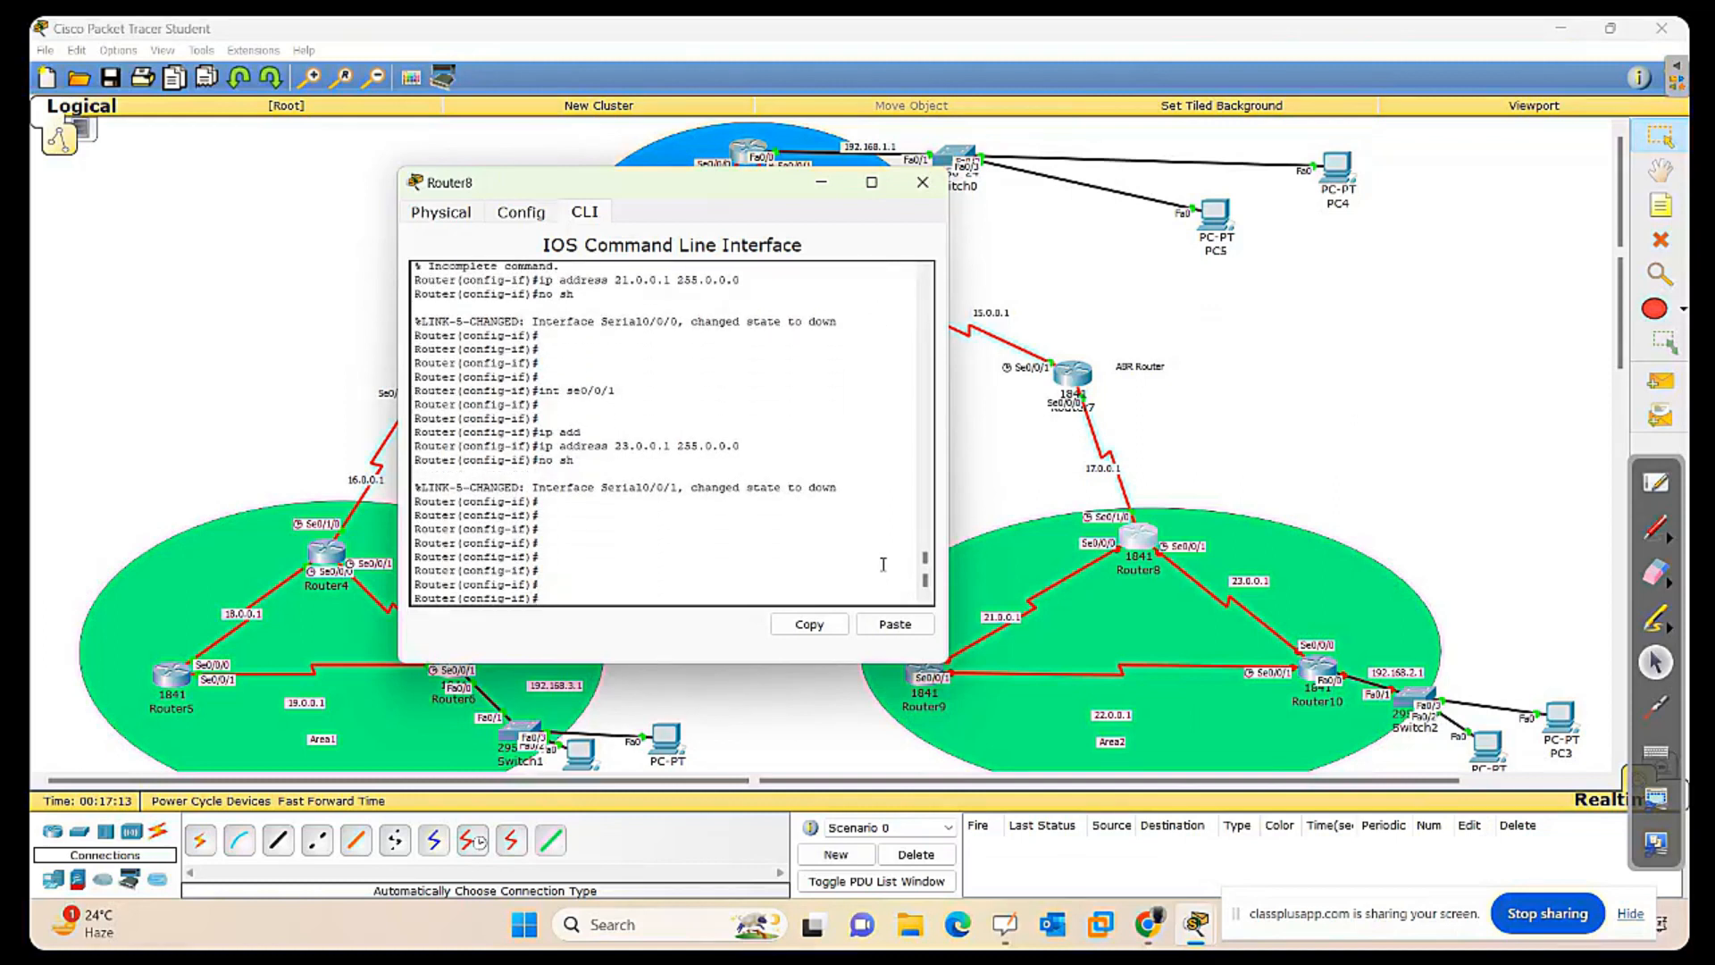
left_click(923, 182)
Open Router9's command line and decline the initial configuration dialog.
left_click(928, 674)
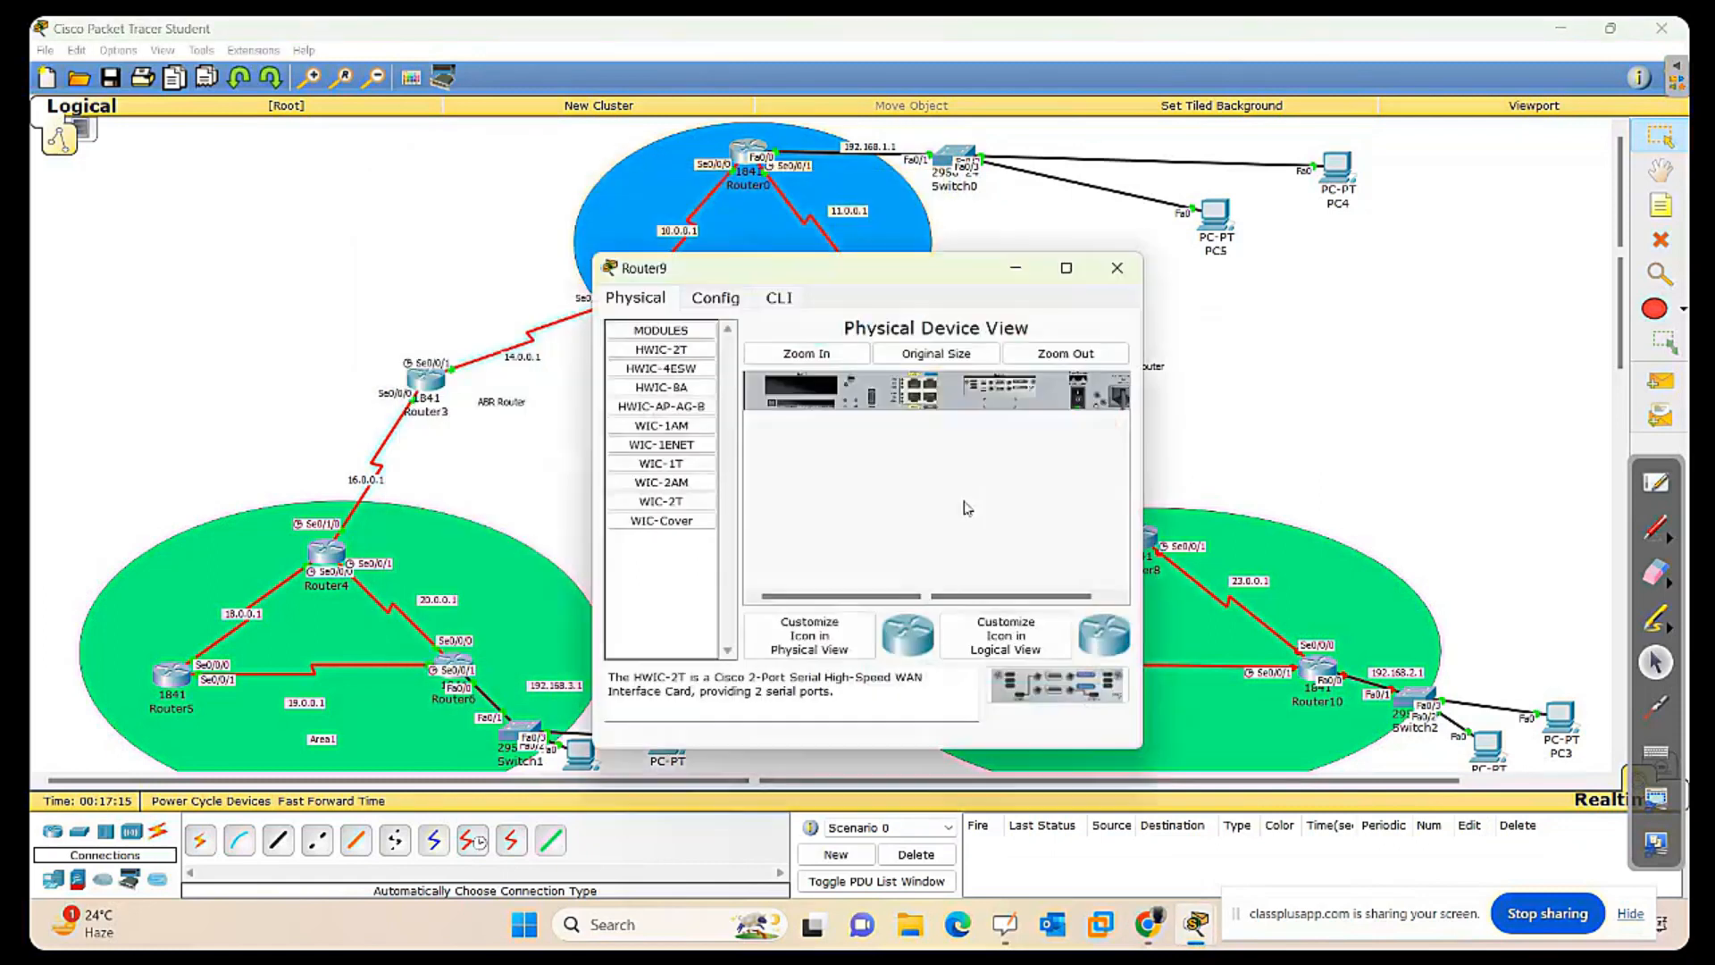
left_click_drag(918, 268, 526, 223)
left_click(779, 297)
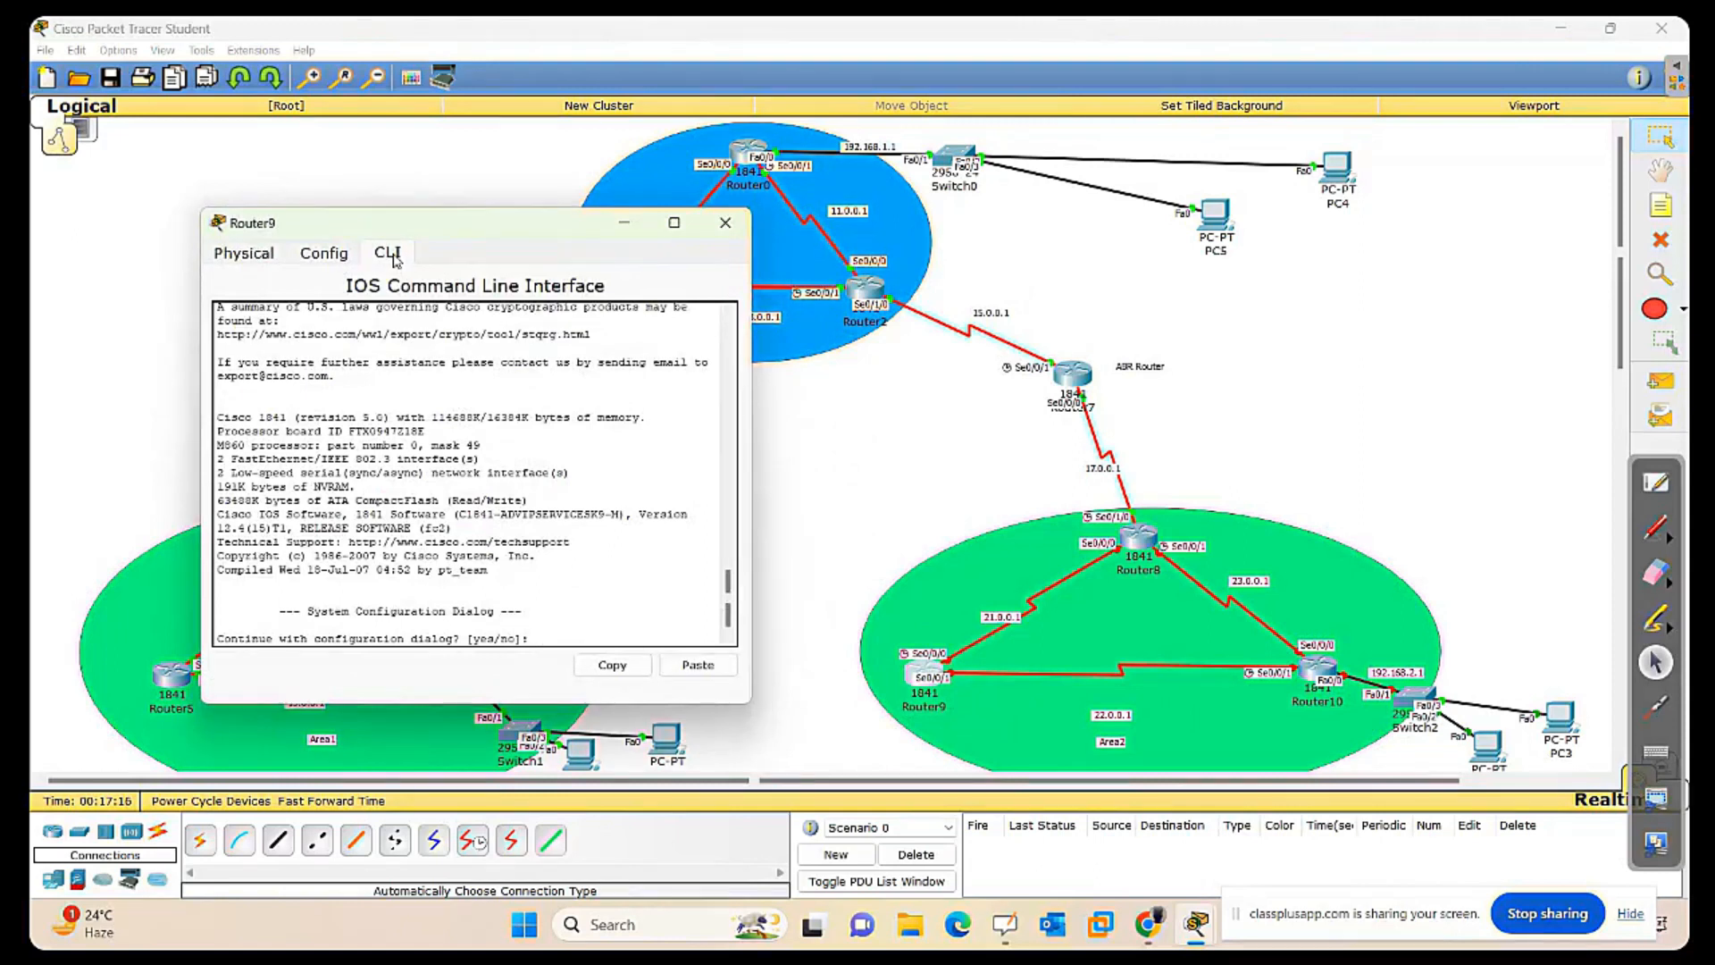
type("no")
key("Return")
key("Return")
key("Return")
key("Return")
key("Return")
key("Return")
Enter privileged mode and global configuration mode on Router9.
type("en")
key("Return")
key("Return")
key("Return")
key("Return")
key("Return")
key("Return")
type("conf t")
key("Return")
key("Return")
key("Return")
key("Return")
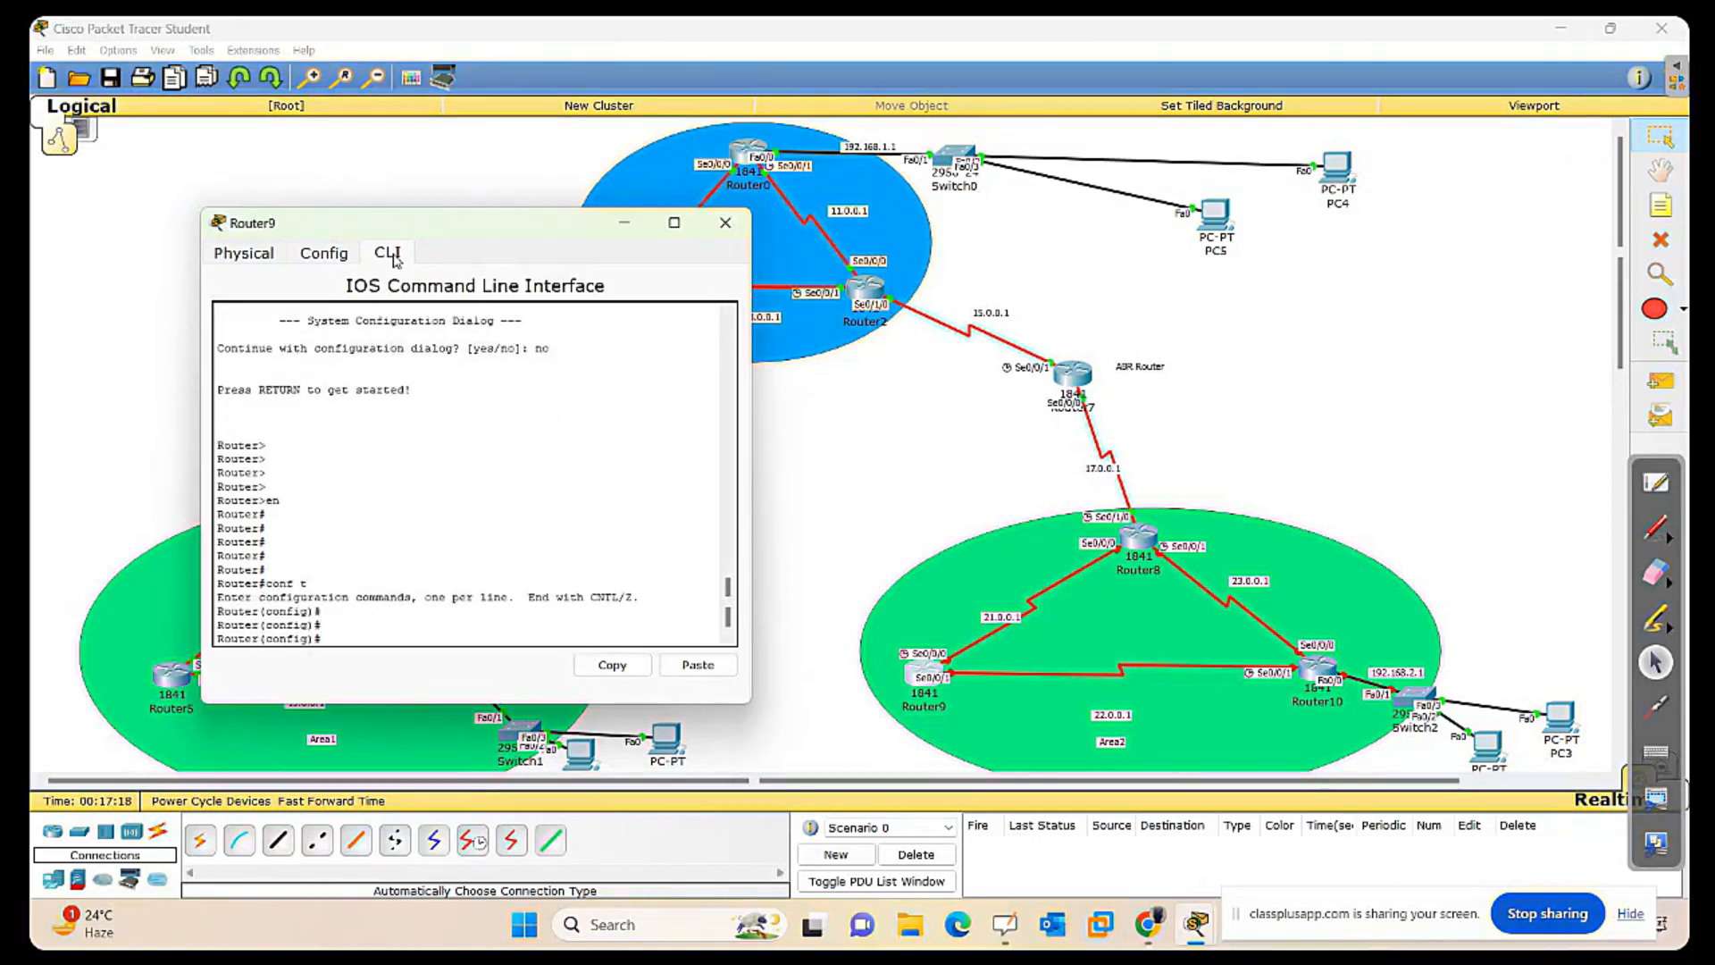
Assign IP address 21.0.0.2 with mask 255.0.0.0 to Router9's Se0/0/0 interface.
type("in")
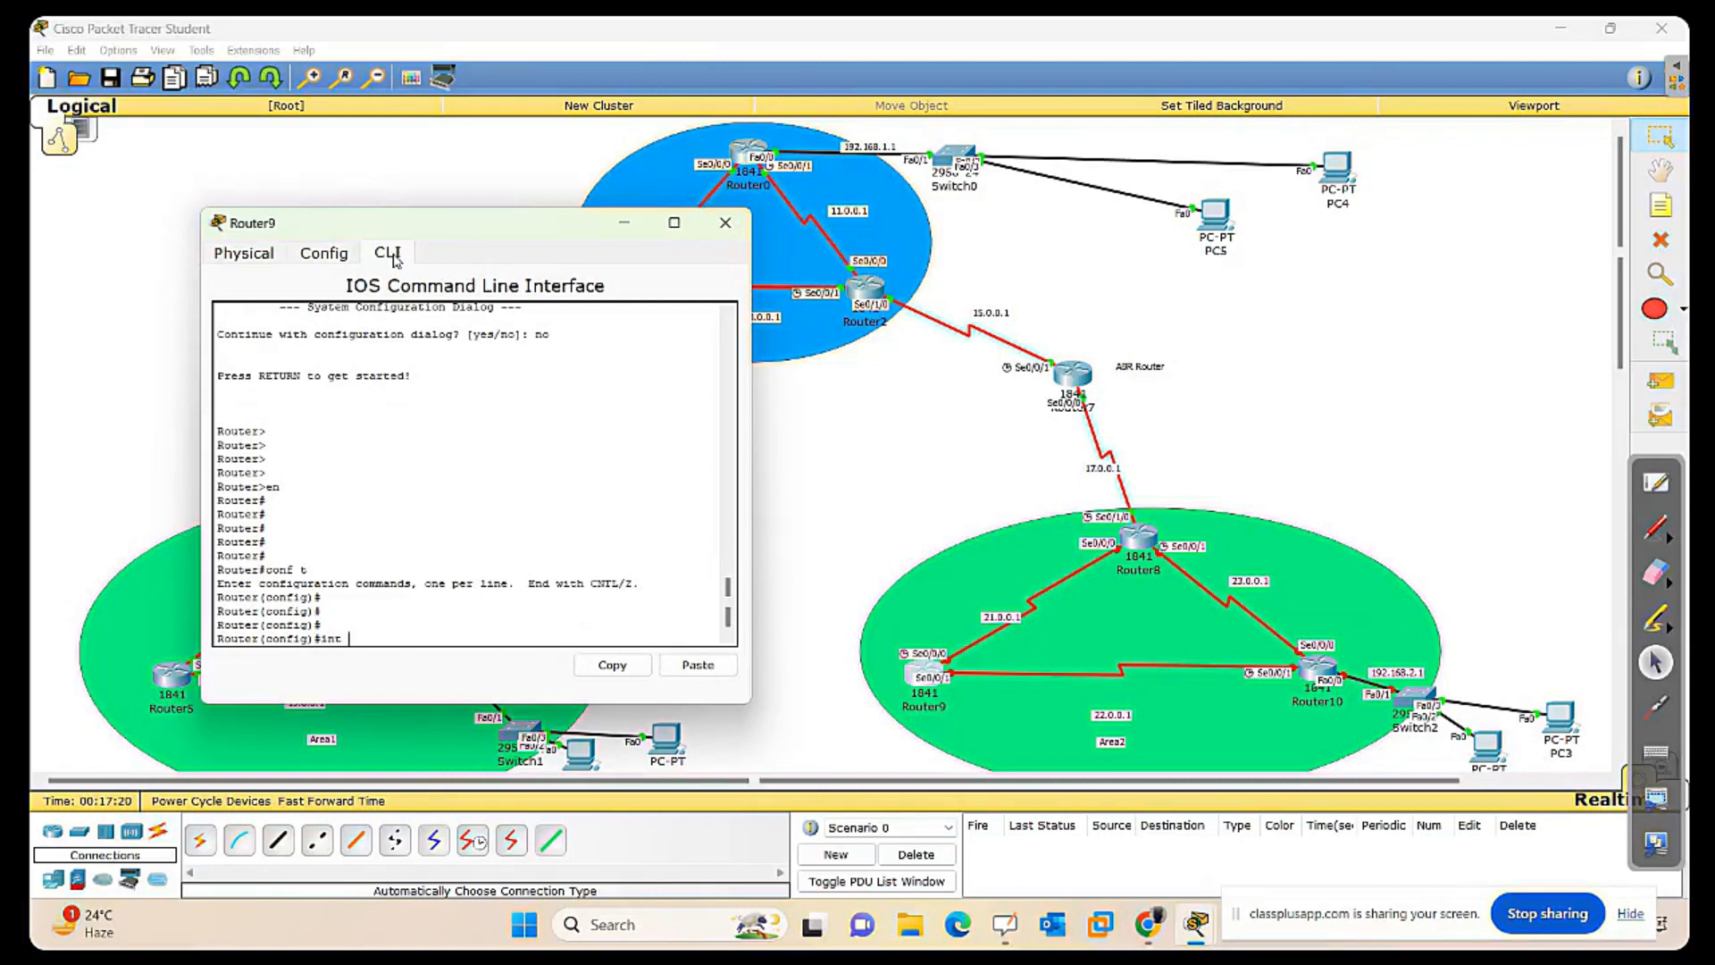
type("t se0/0/0")
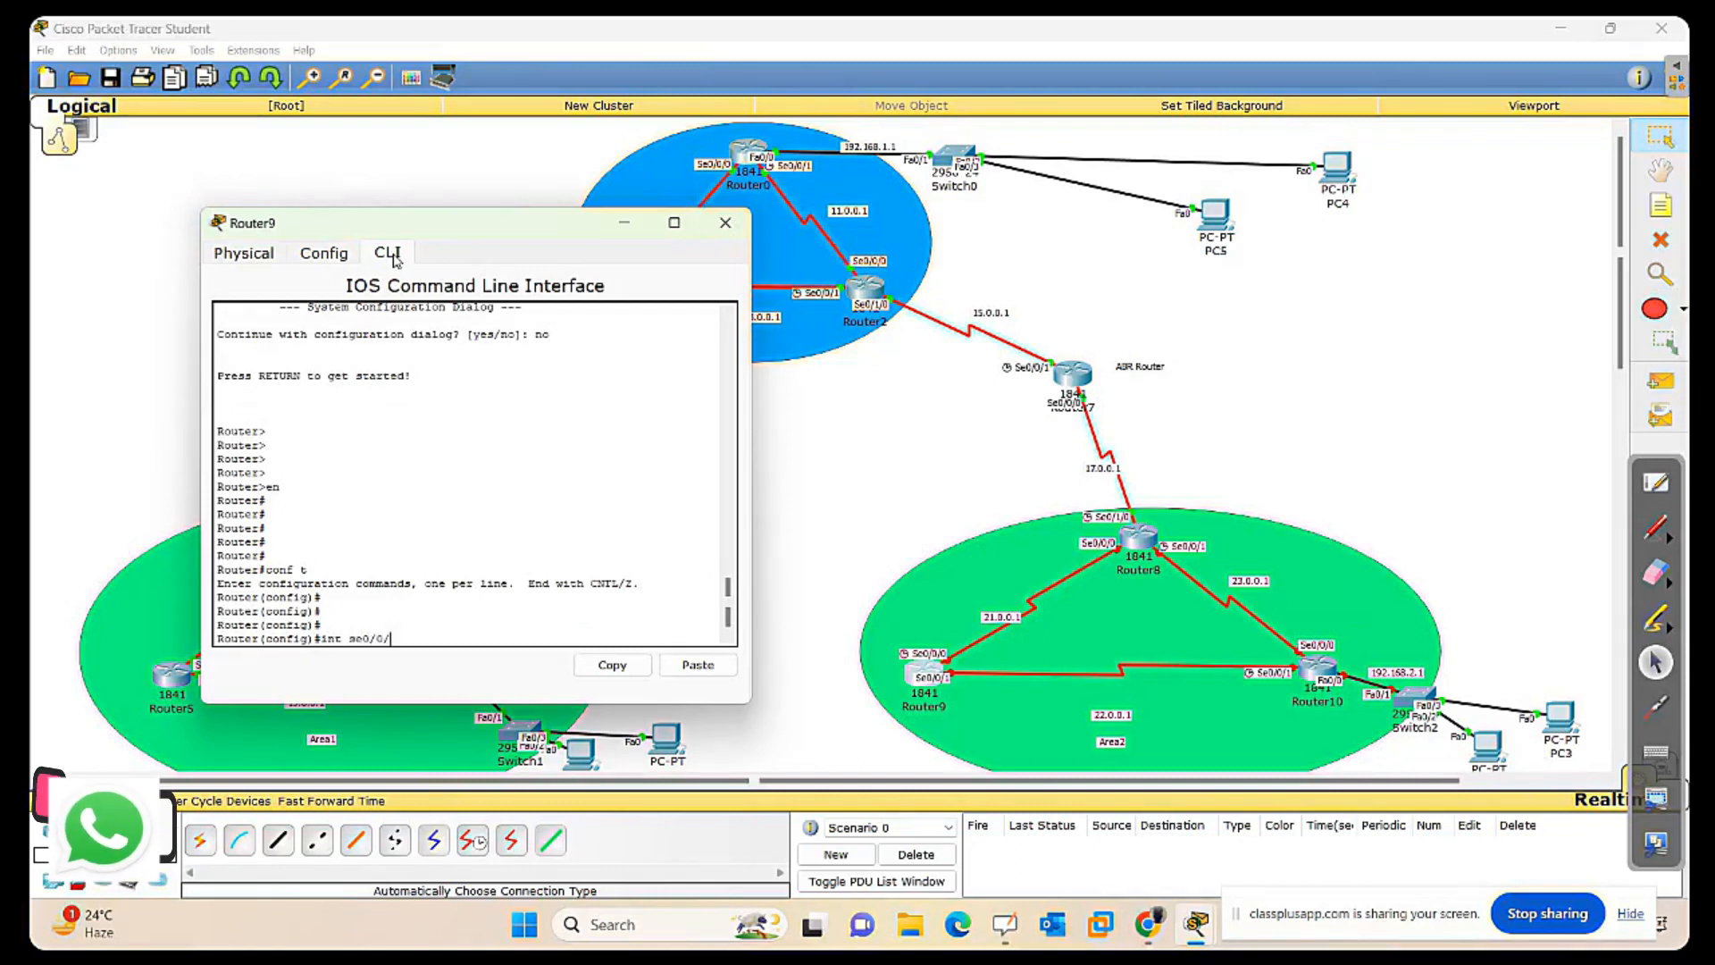
key("Return")
key("Return")
key("Return")
type("ip")
type("dd")
key("Tab")
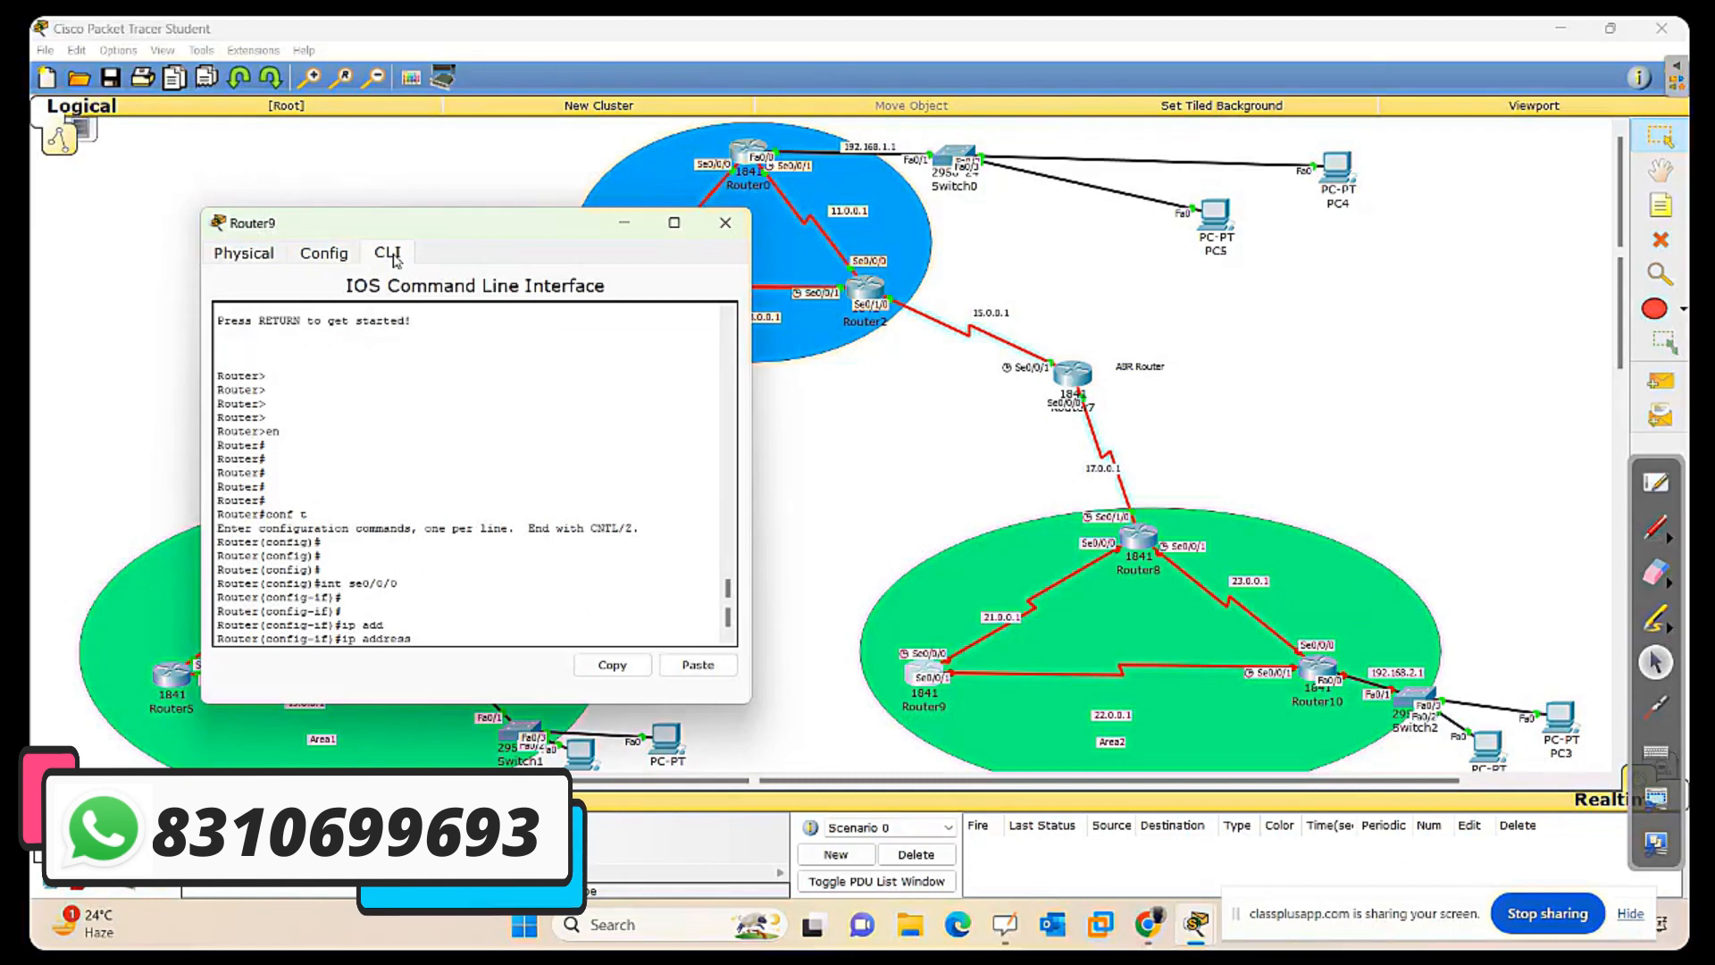
type("21.0.0.2")
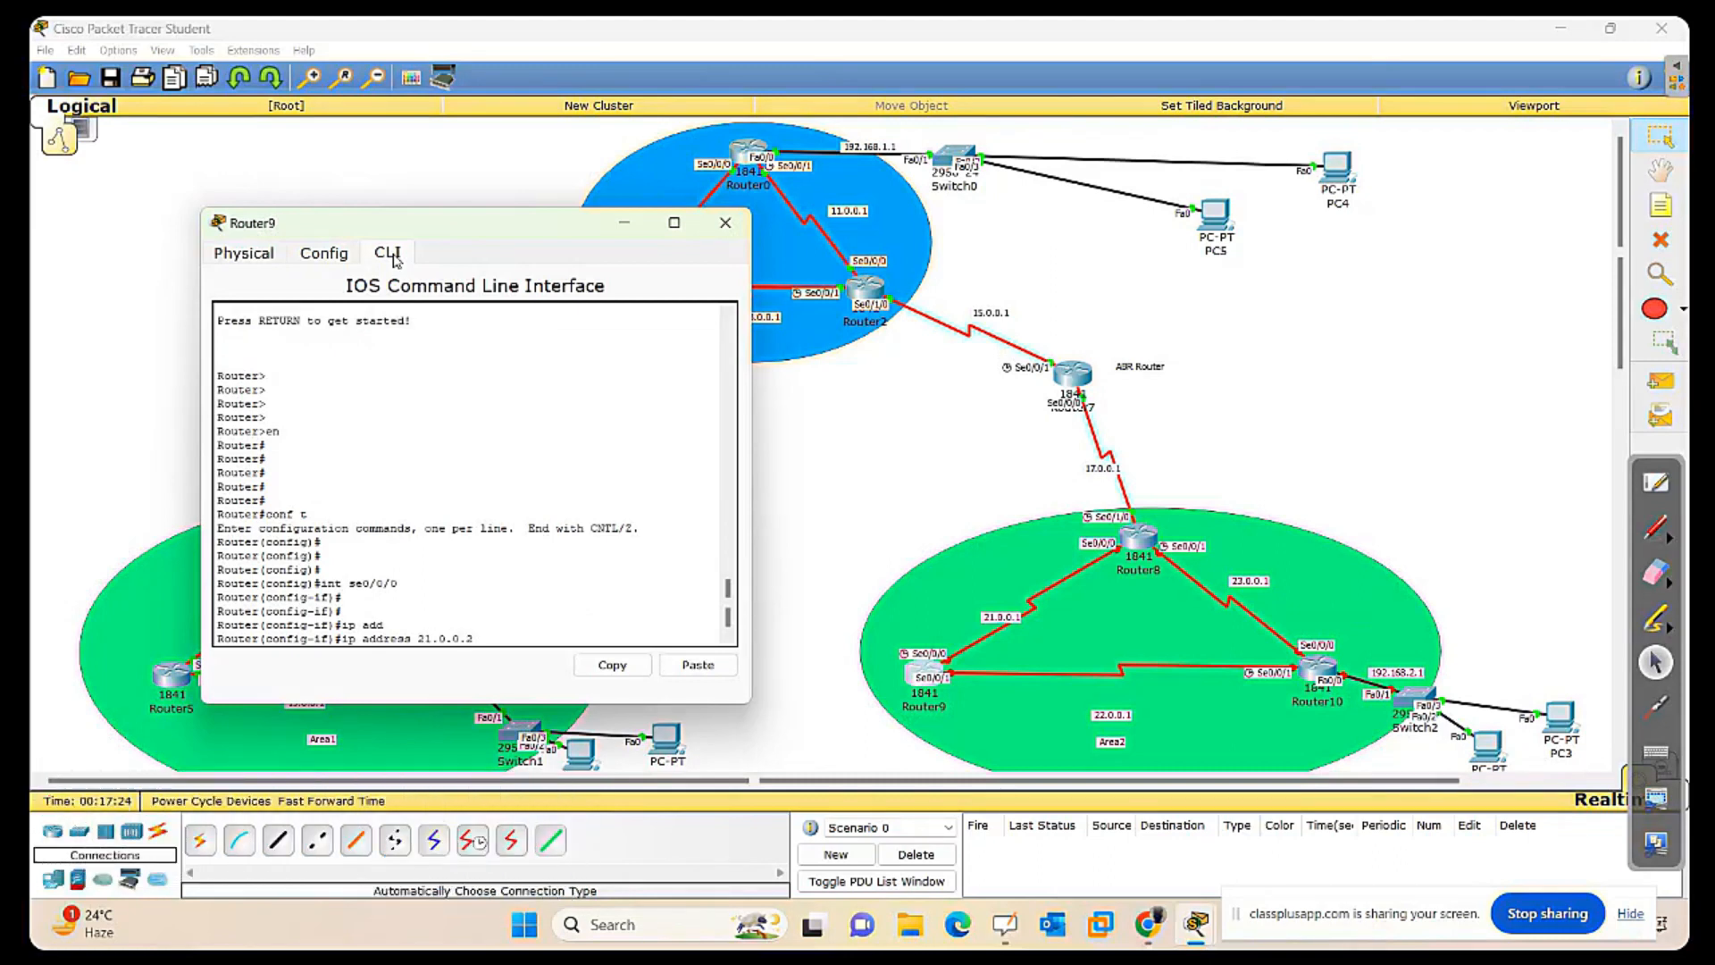
type(" 255.0.0.0")
key("Return")
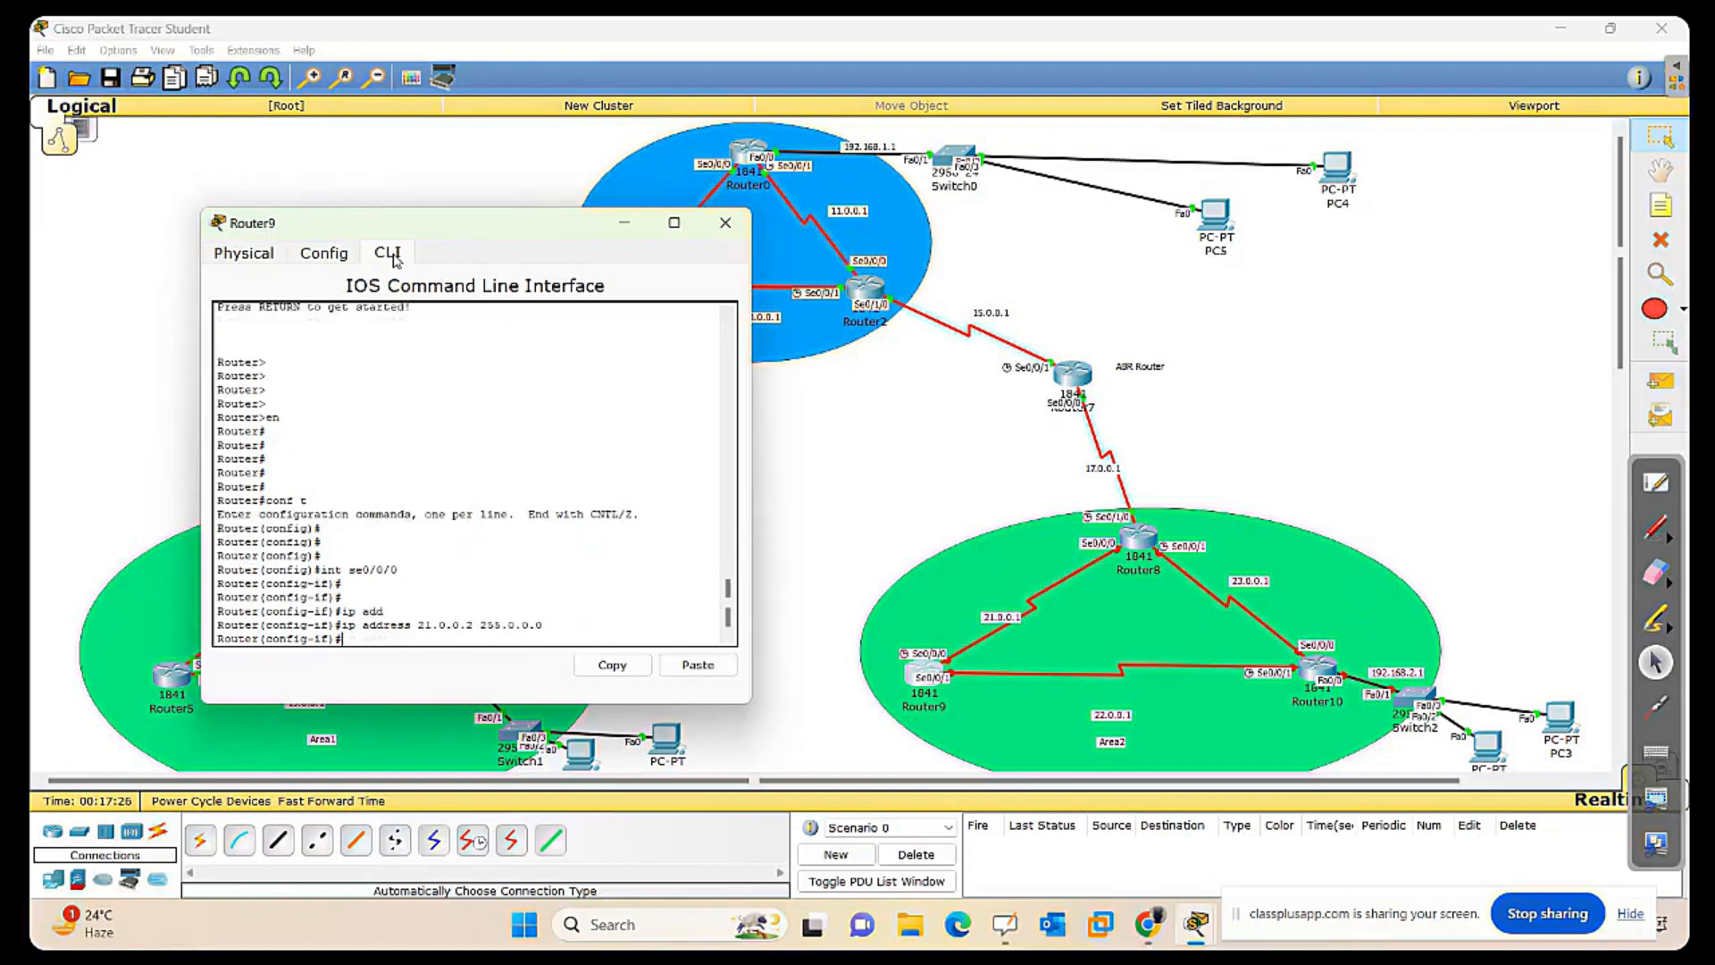
Enable Router9's Se0/0/0 interface with no shutdown.
type("no sh")
key("Return")
key("Return")
key("Return")
key("Return")
key("Return")
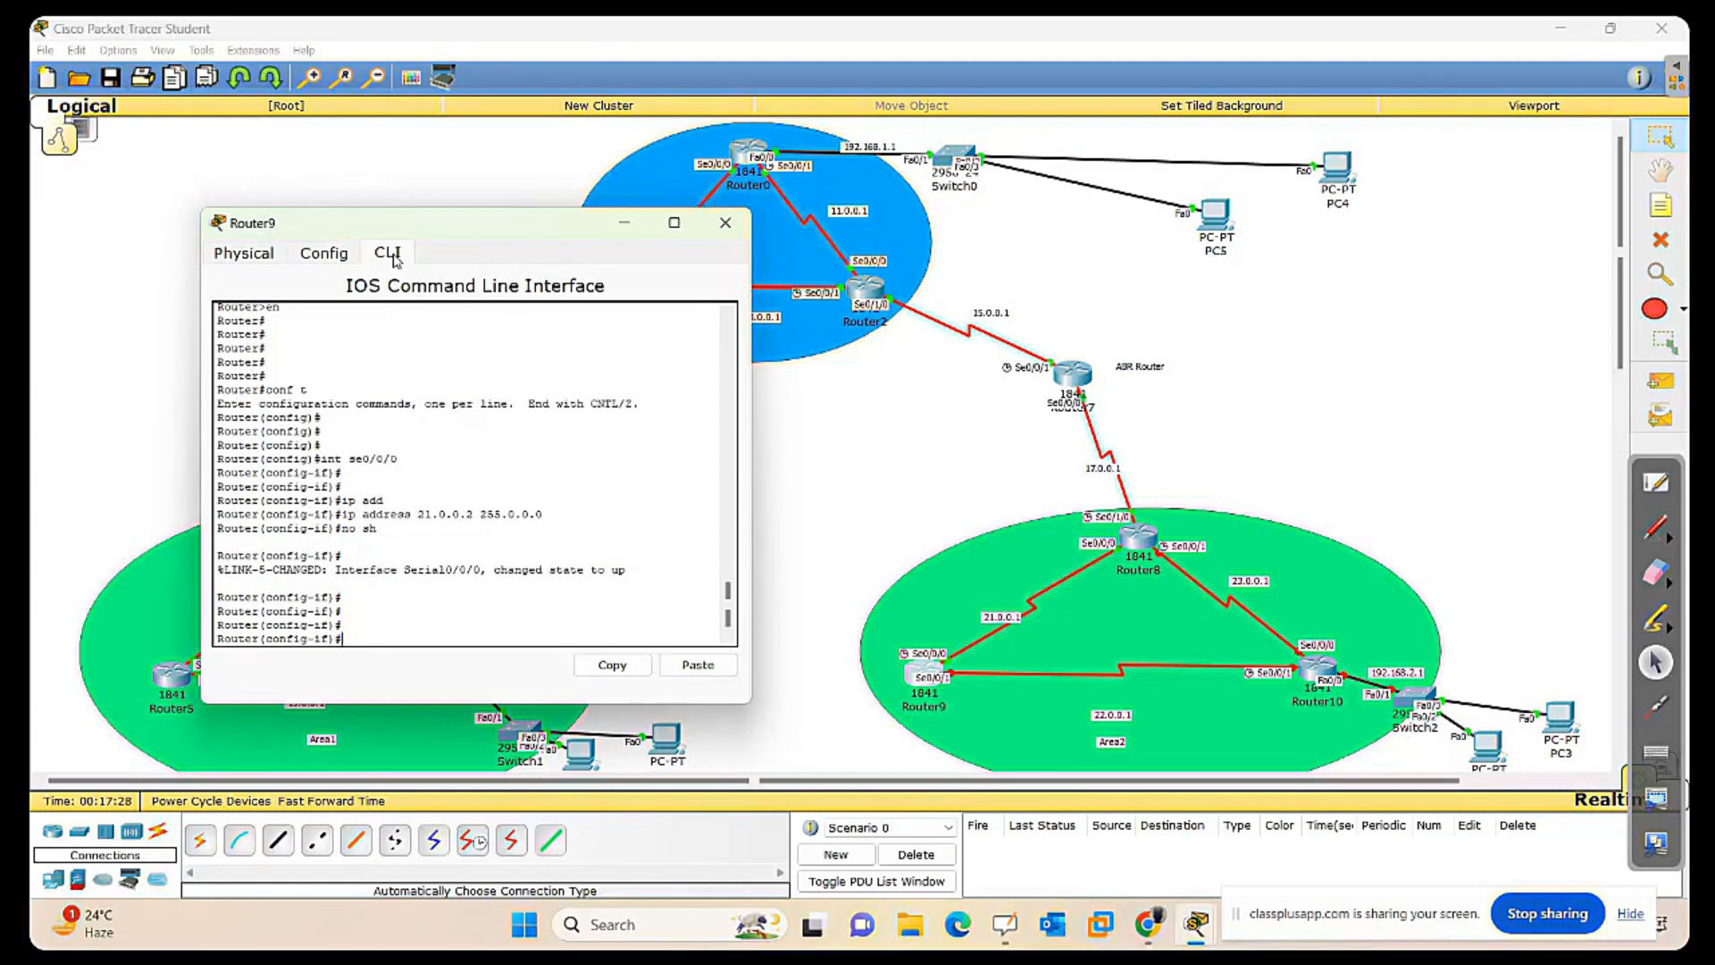
Assign IP address 22.0.0.1 with mask 255.0.0.0 to Router9's Se0/0/1 interface and close the router's window.
type("int se0/0/1")
key("Return")
key("Return")
key("Return")
key("Return")
type("ip add")
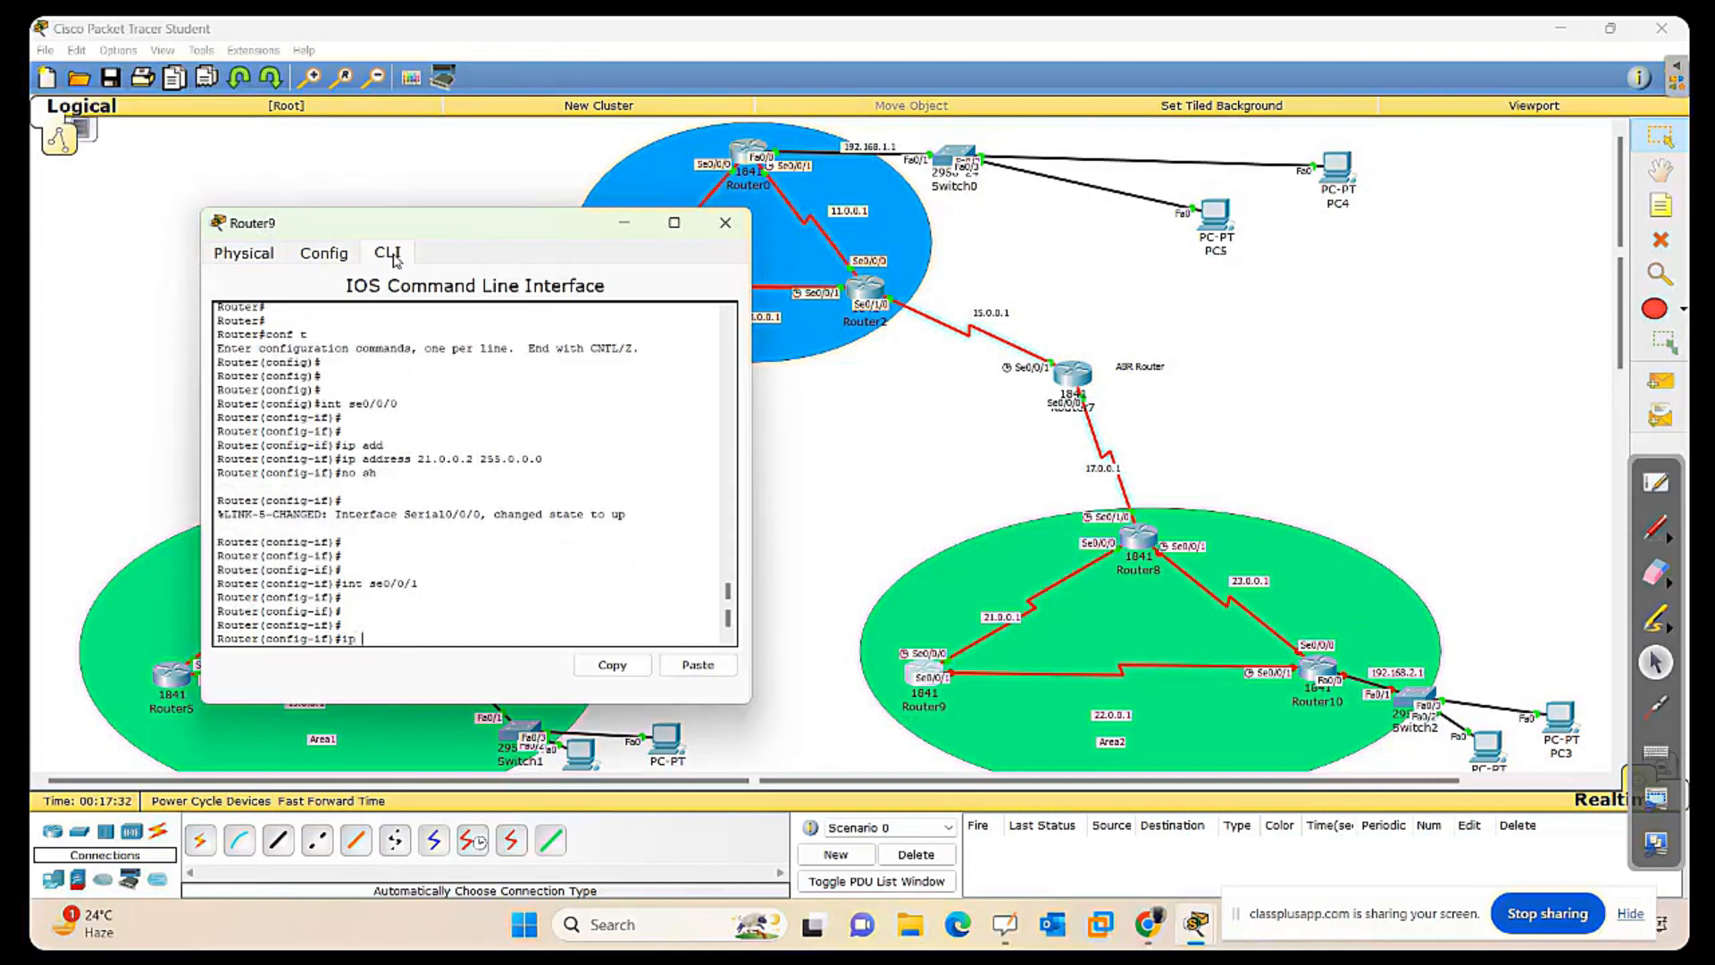
key("Tab")
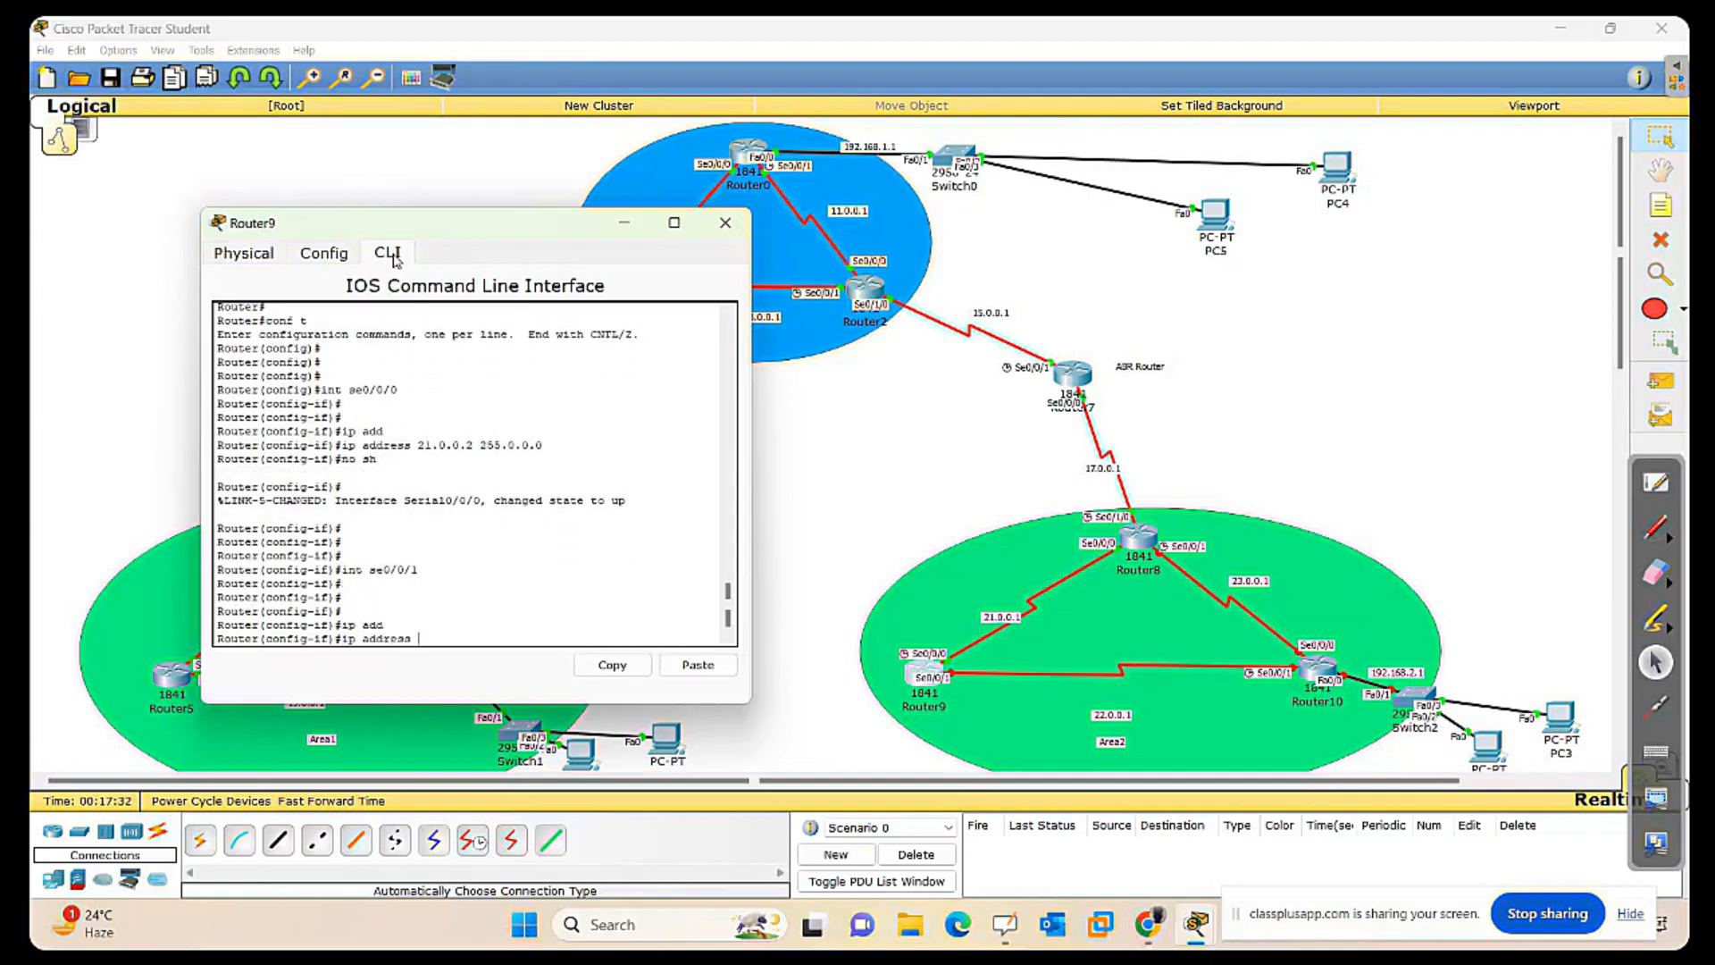
type("22.0.0.1")
key("Return")
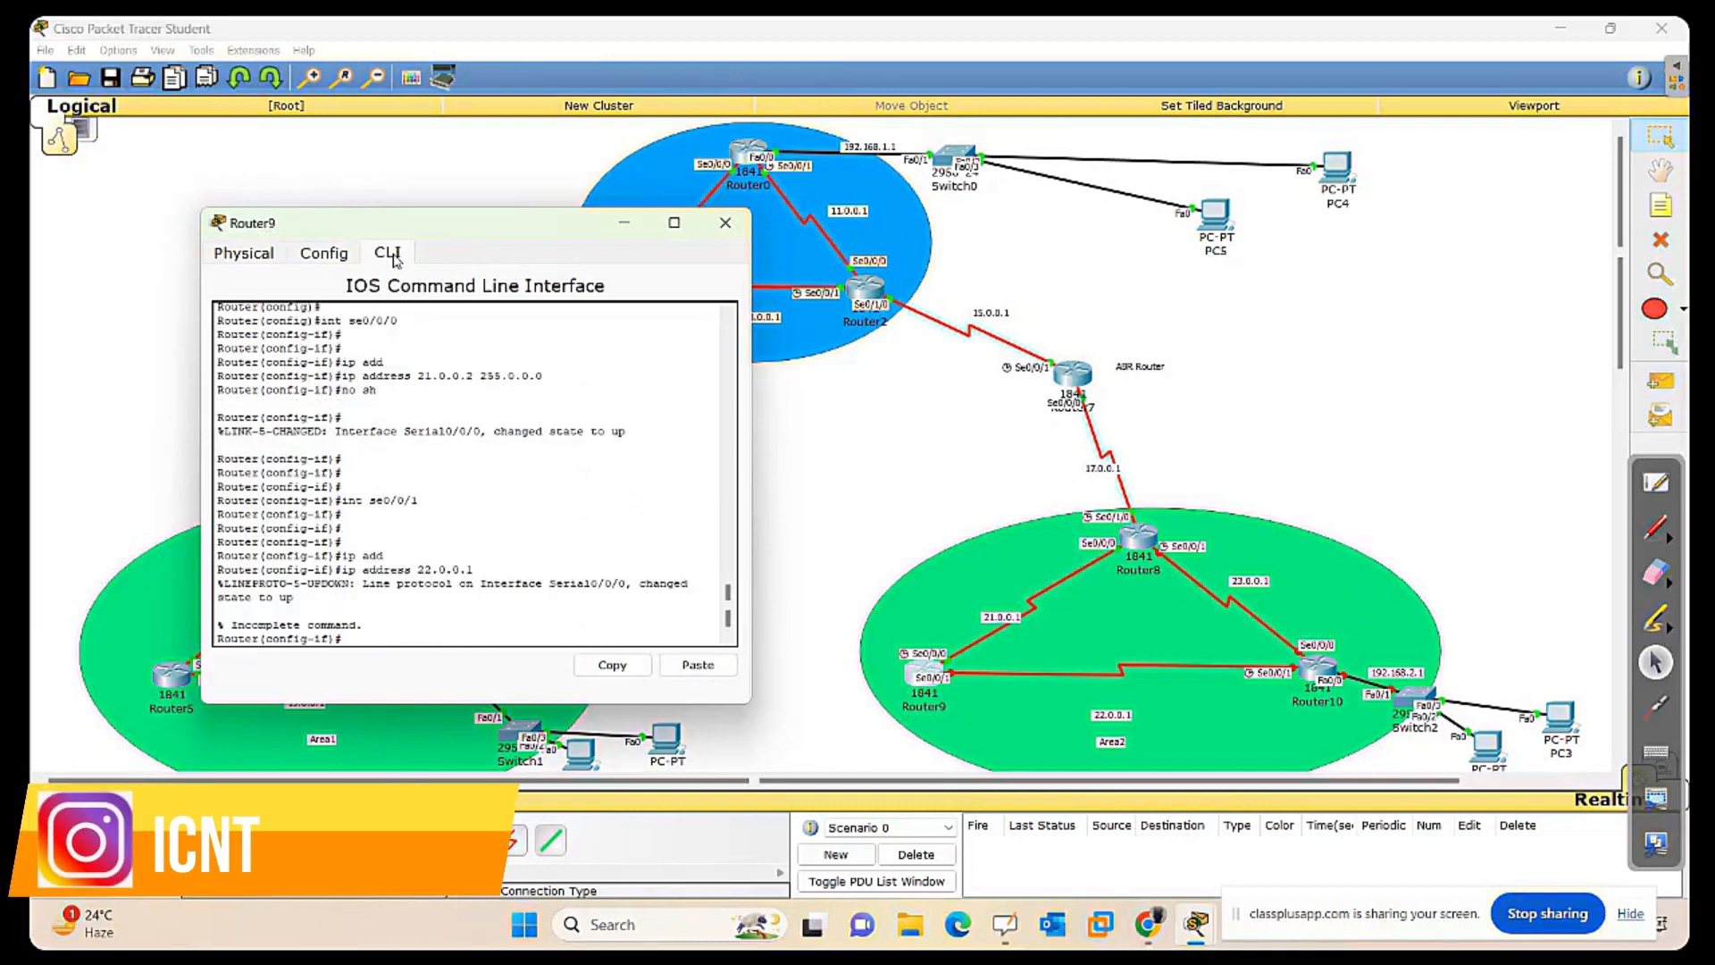
key("Up")
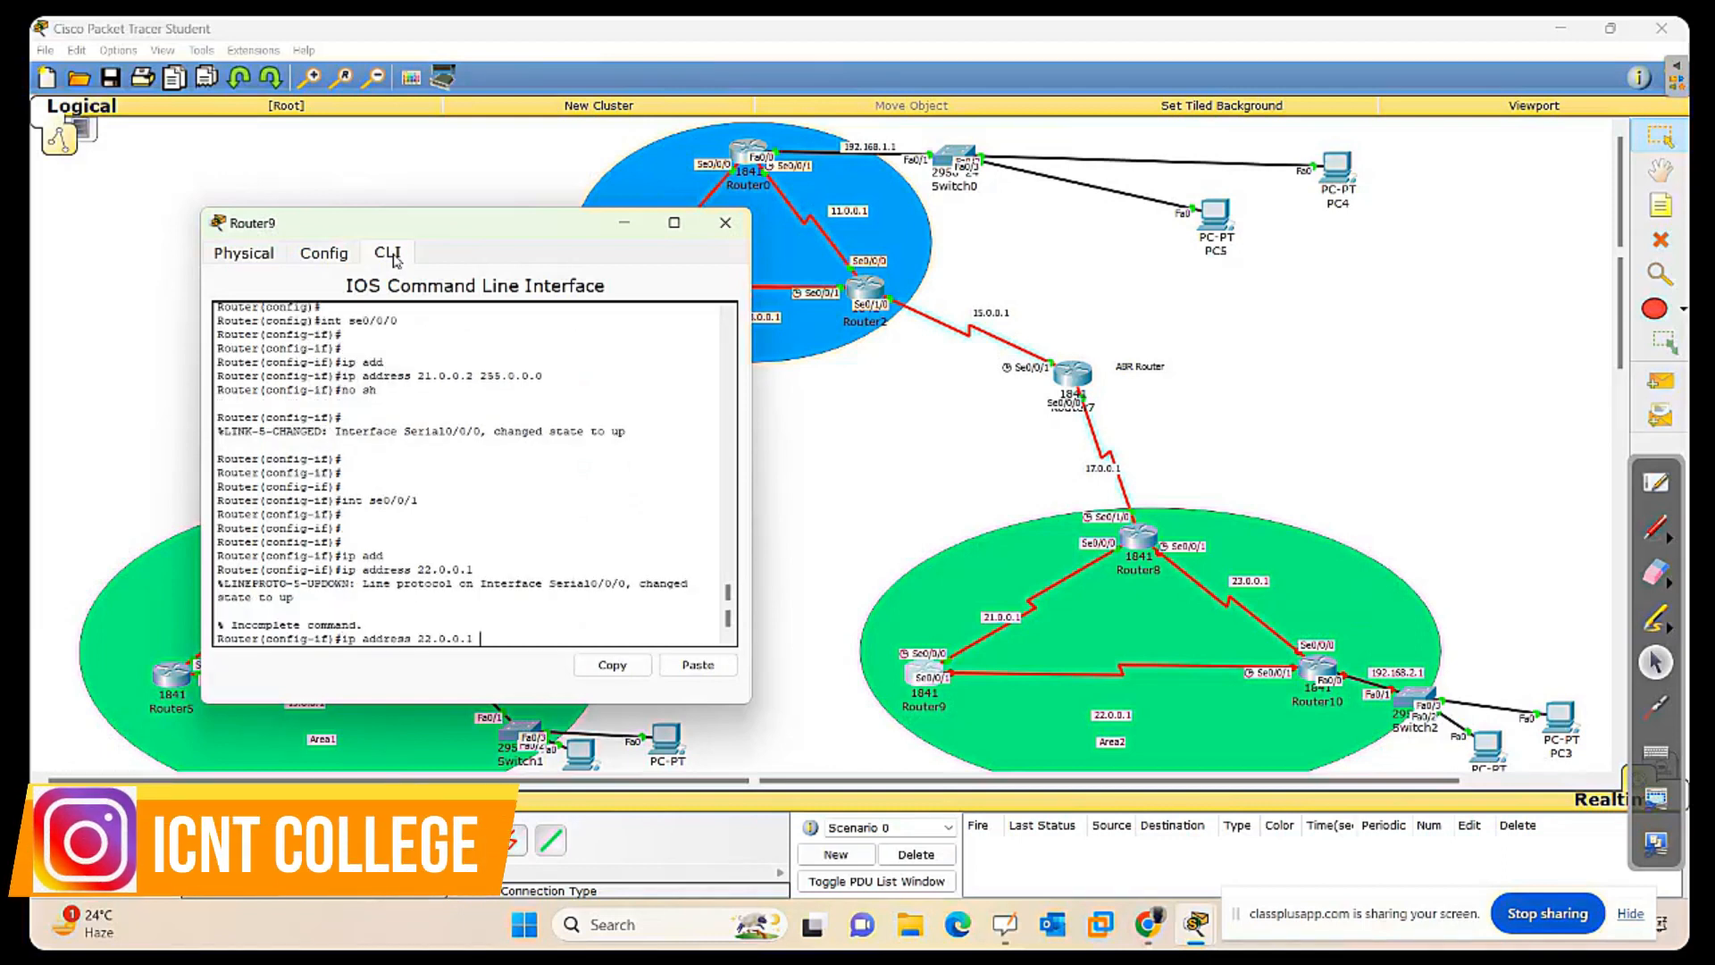
type("255.0.0.0")
key("Return")
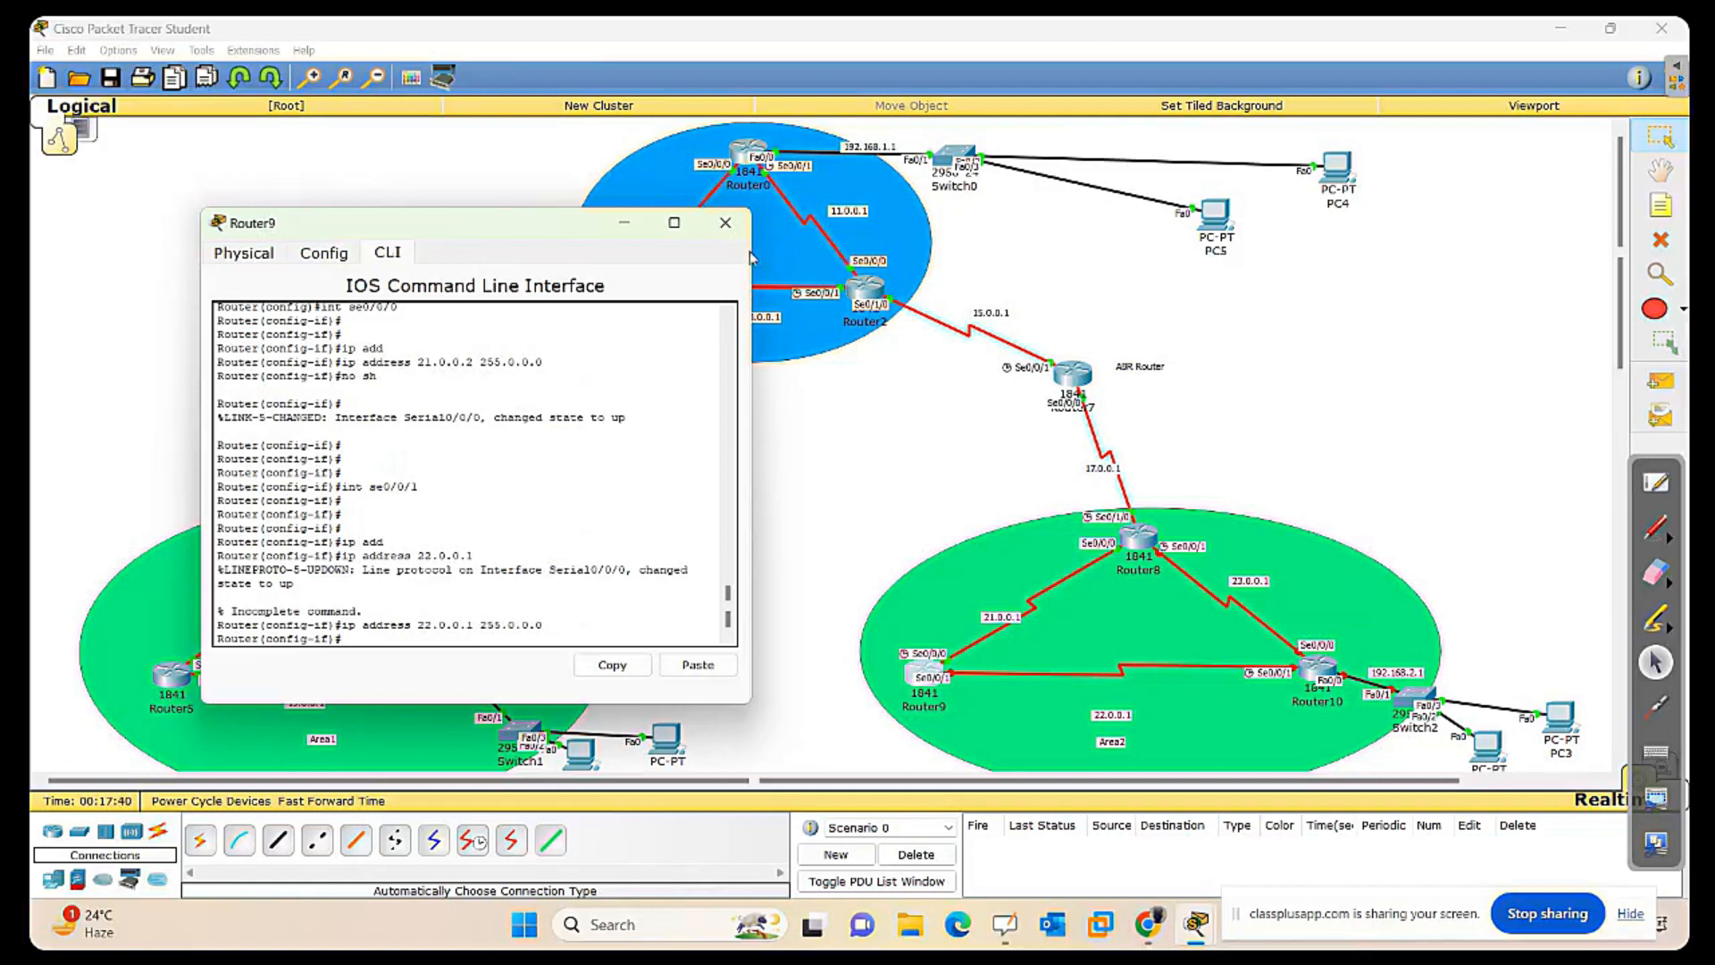
left_click(725, 222)
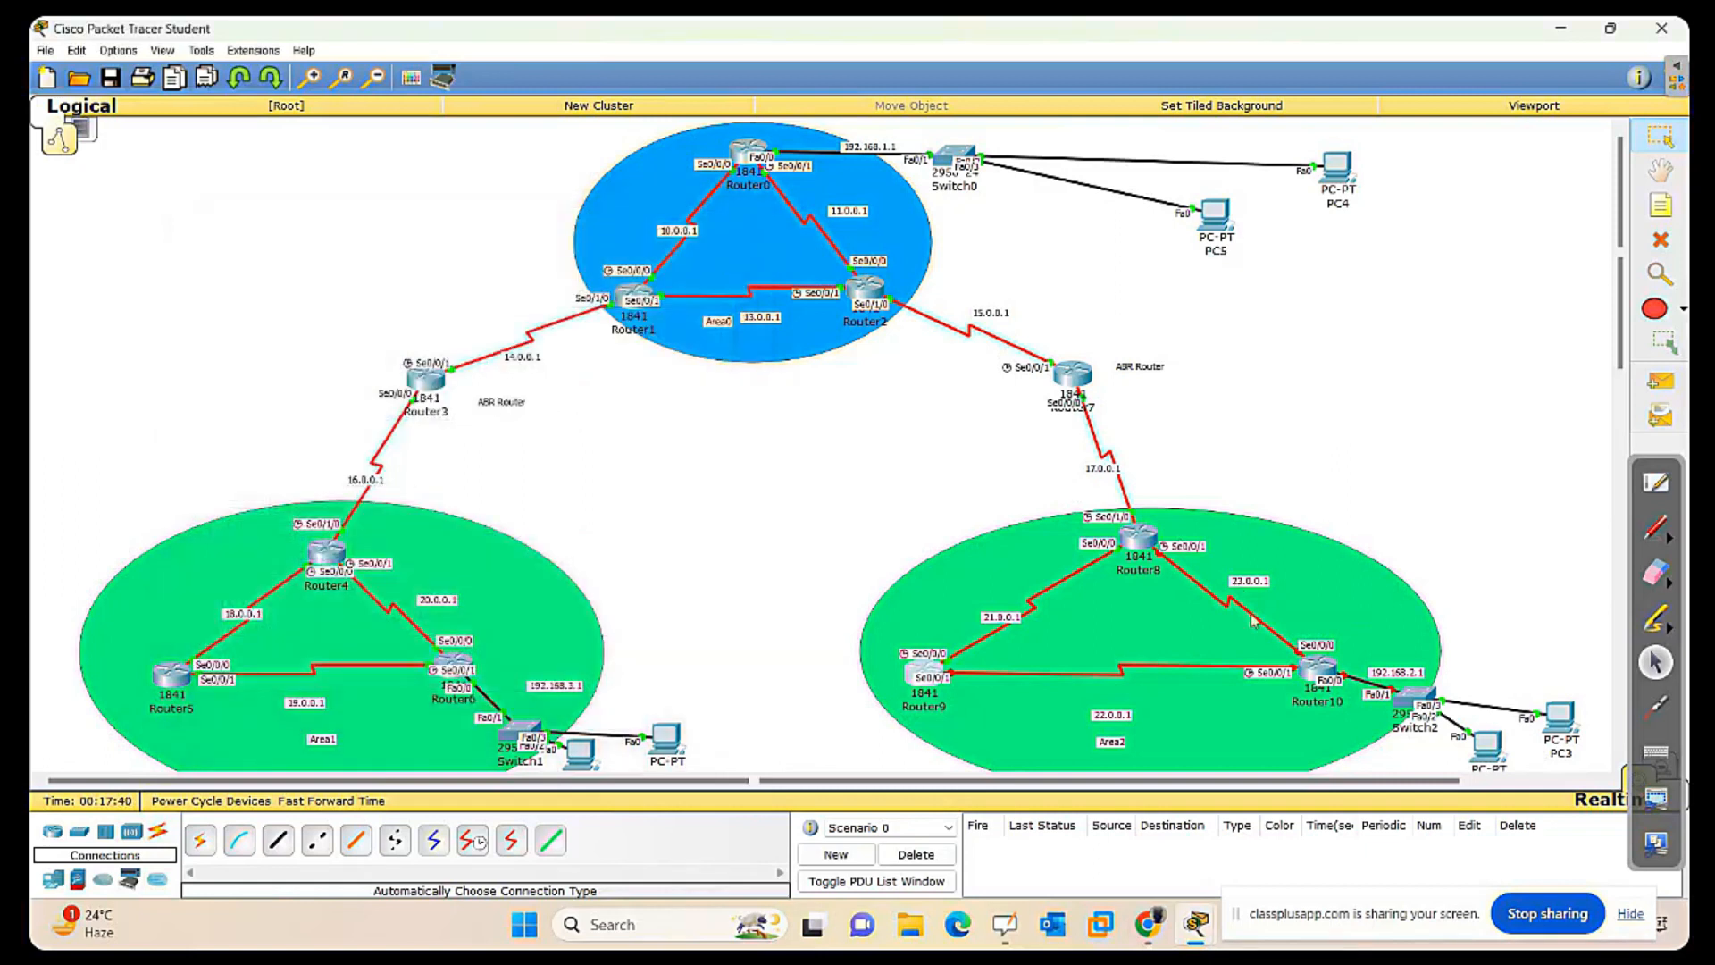
Open Router10's command line and decline the initial configuration dialog.
left_click(1328, 671)
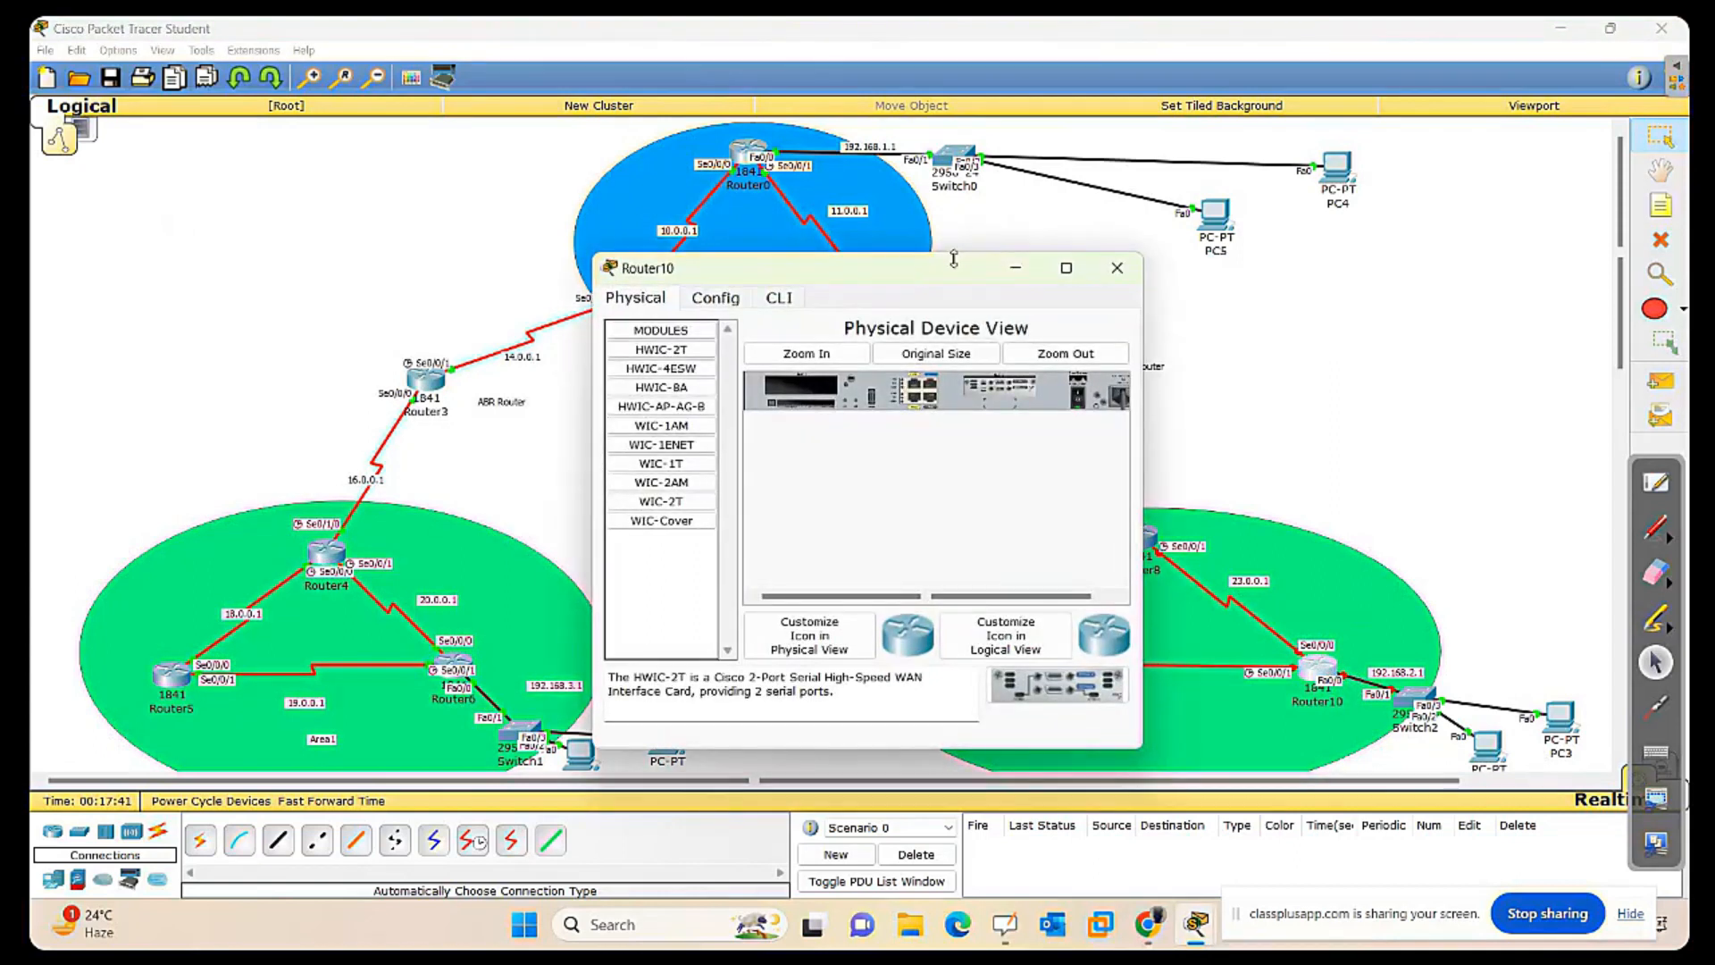
left_click_drag(913, 268, 462, 237)
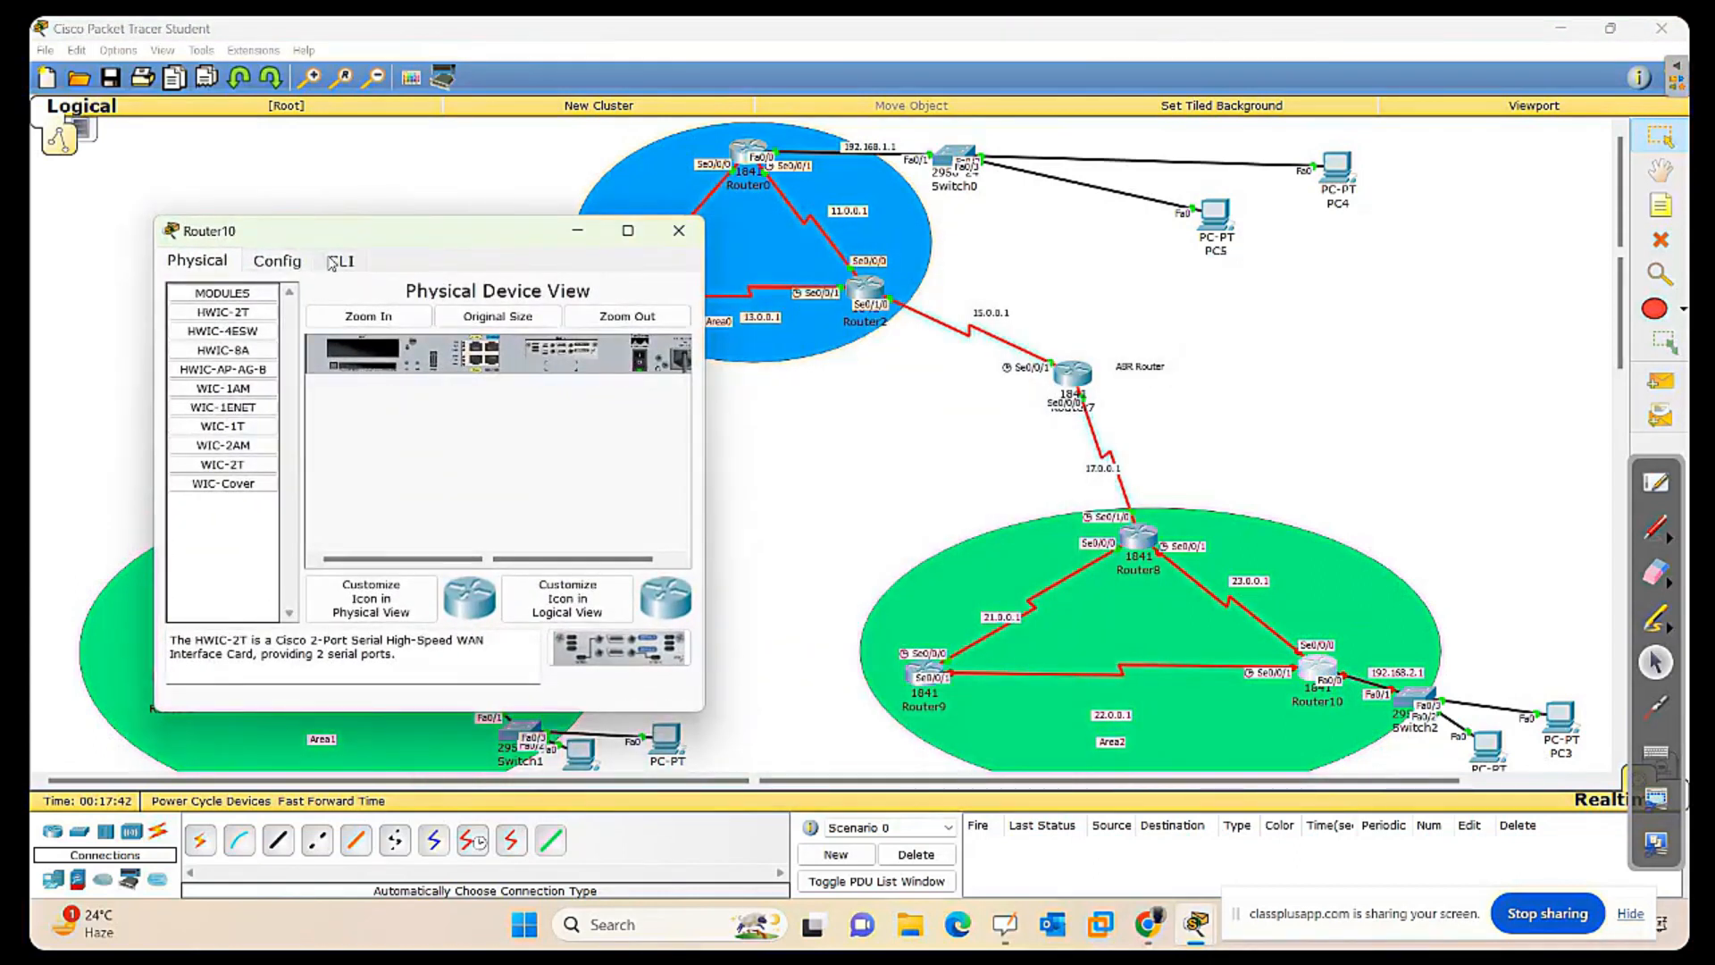
left_click(341, 260)
type("no")
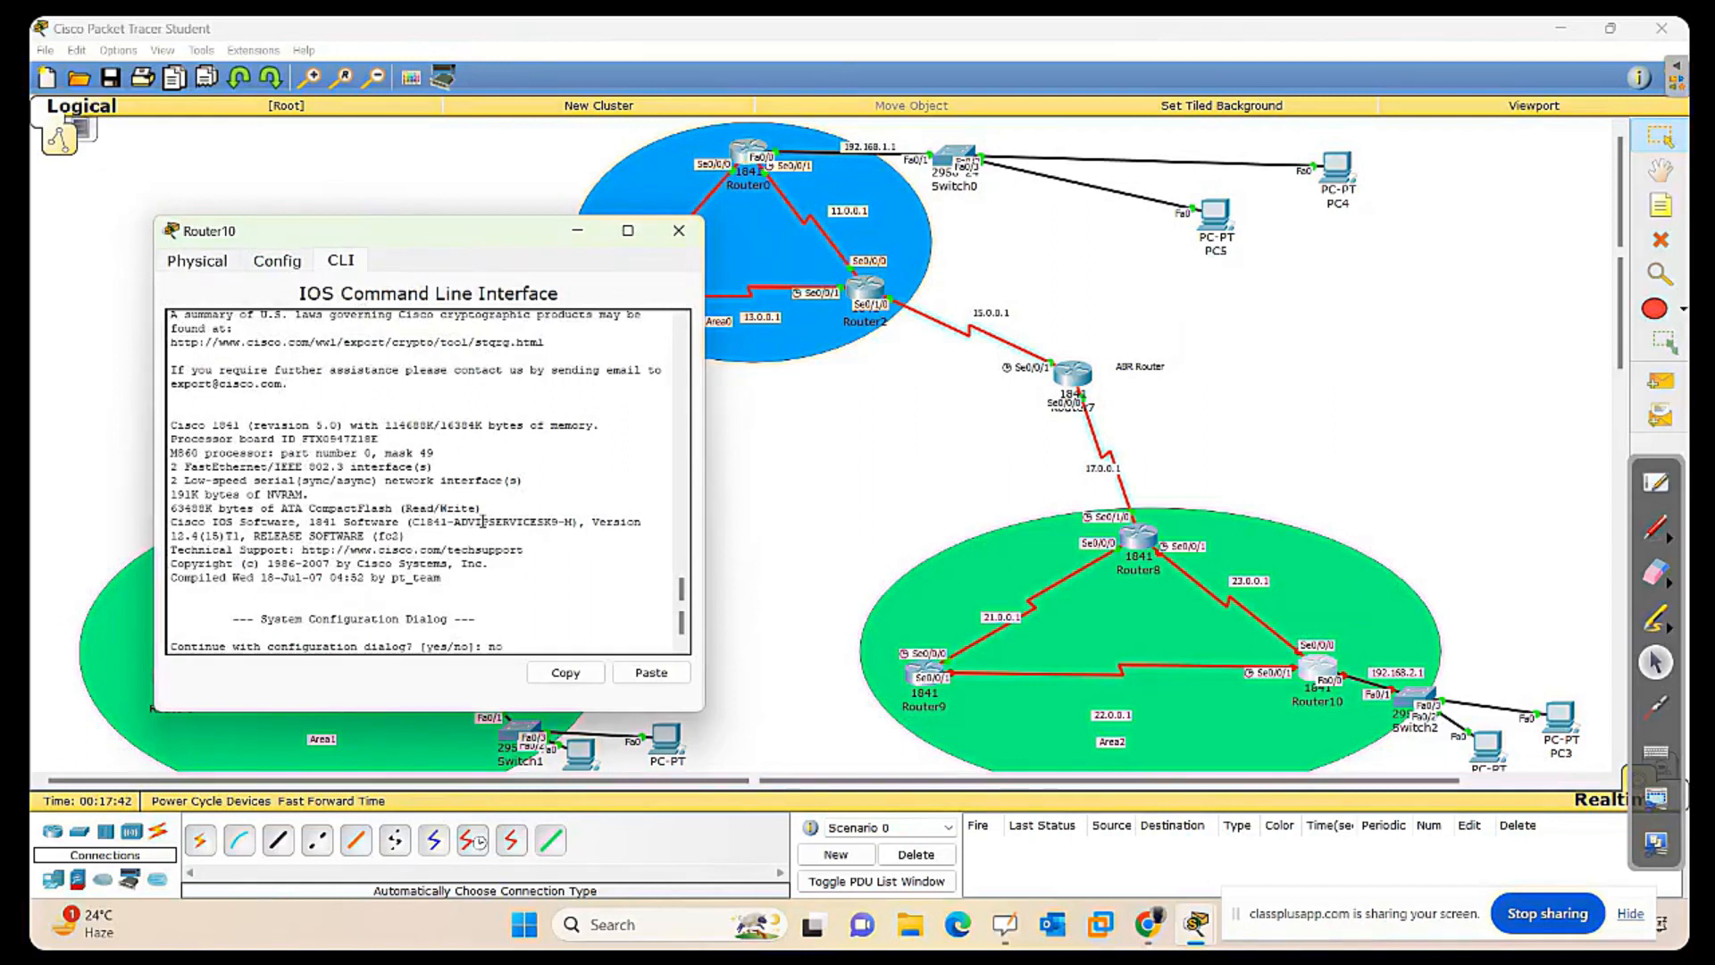
key("Return")
key("Return")
key("Return")
key("Return")
key("Return")
Enter privileged mode and global configuration mode on Router10.
type("en")
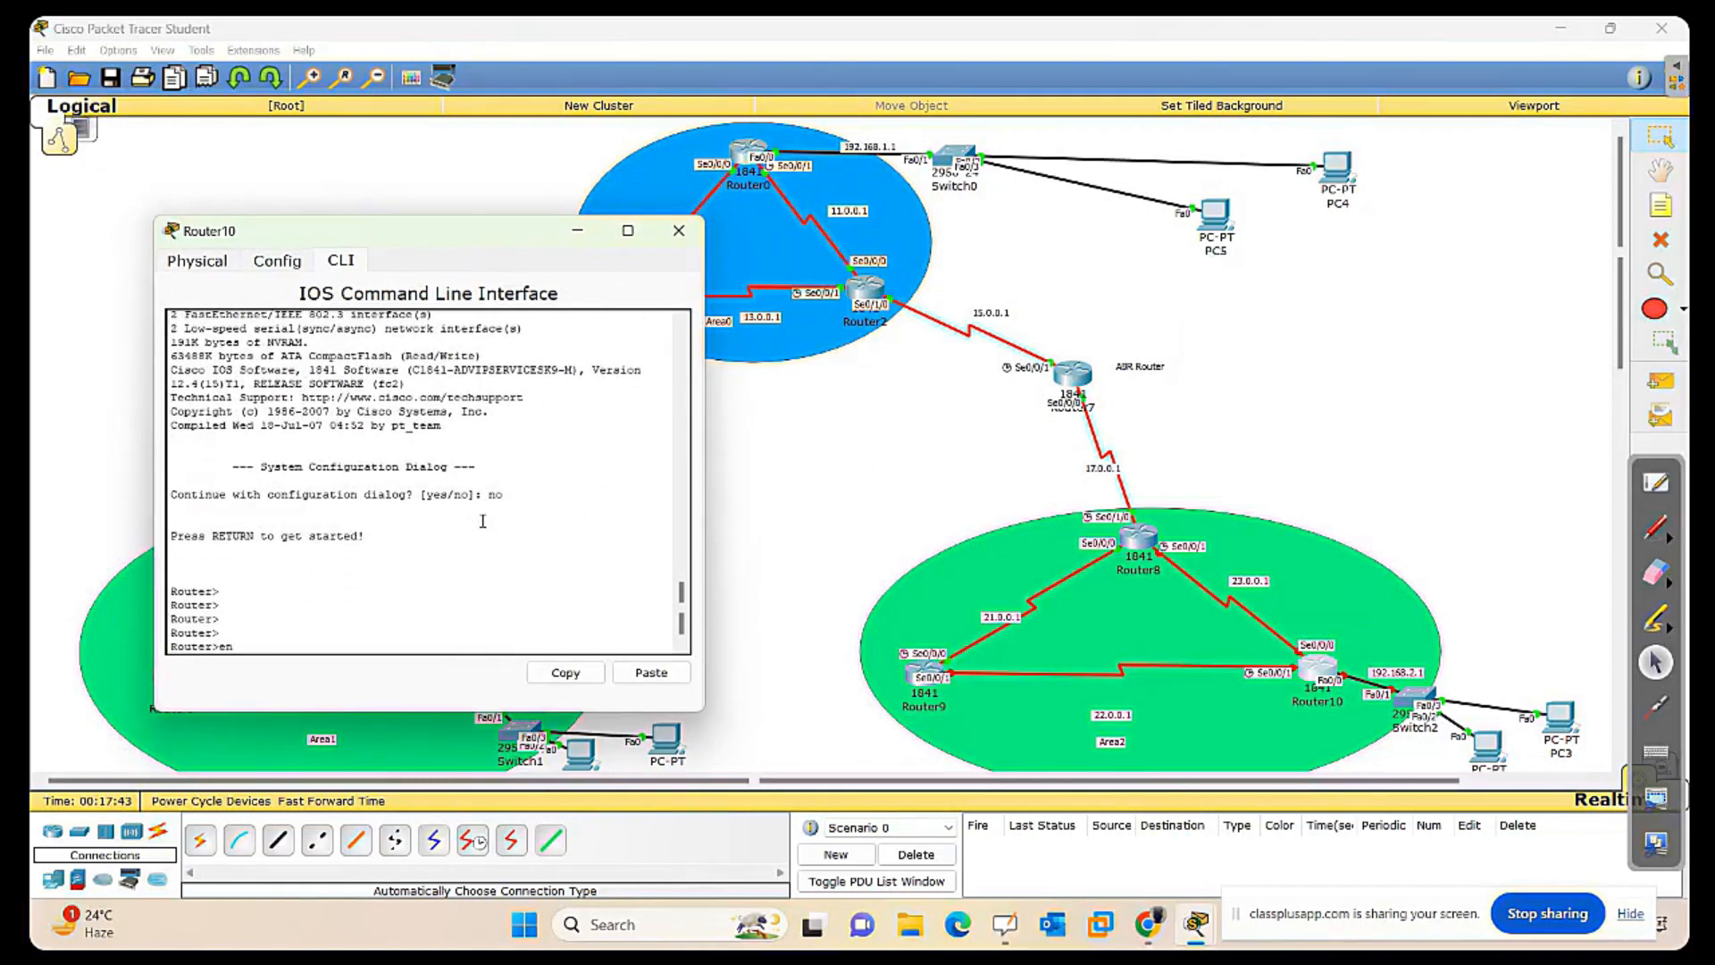
key("Return")
key("Return")
key("Return")
key("Return")
key("Return")
key("Return")
type("conf t")
key("Return")
key("Return")
key("Return")
key("Return")
key("Return")
key("Return")
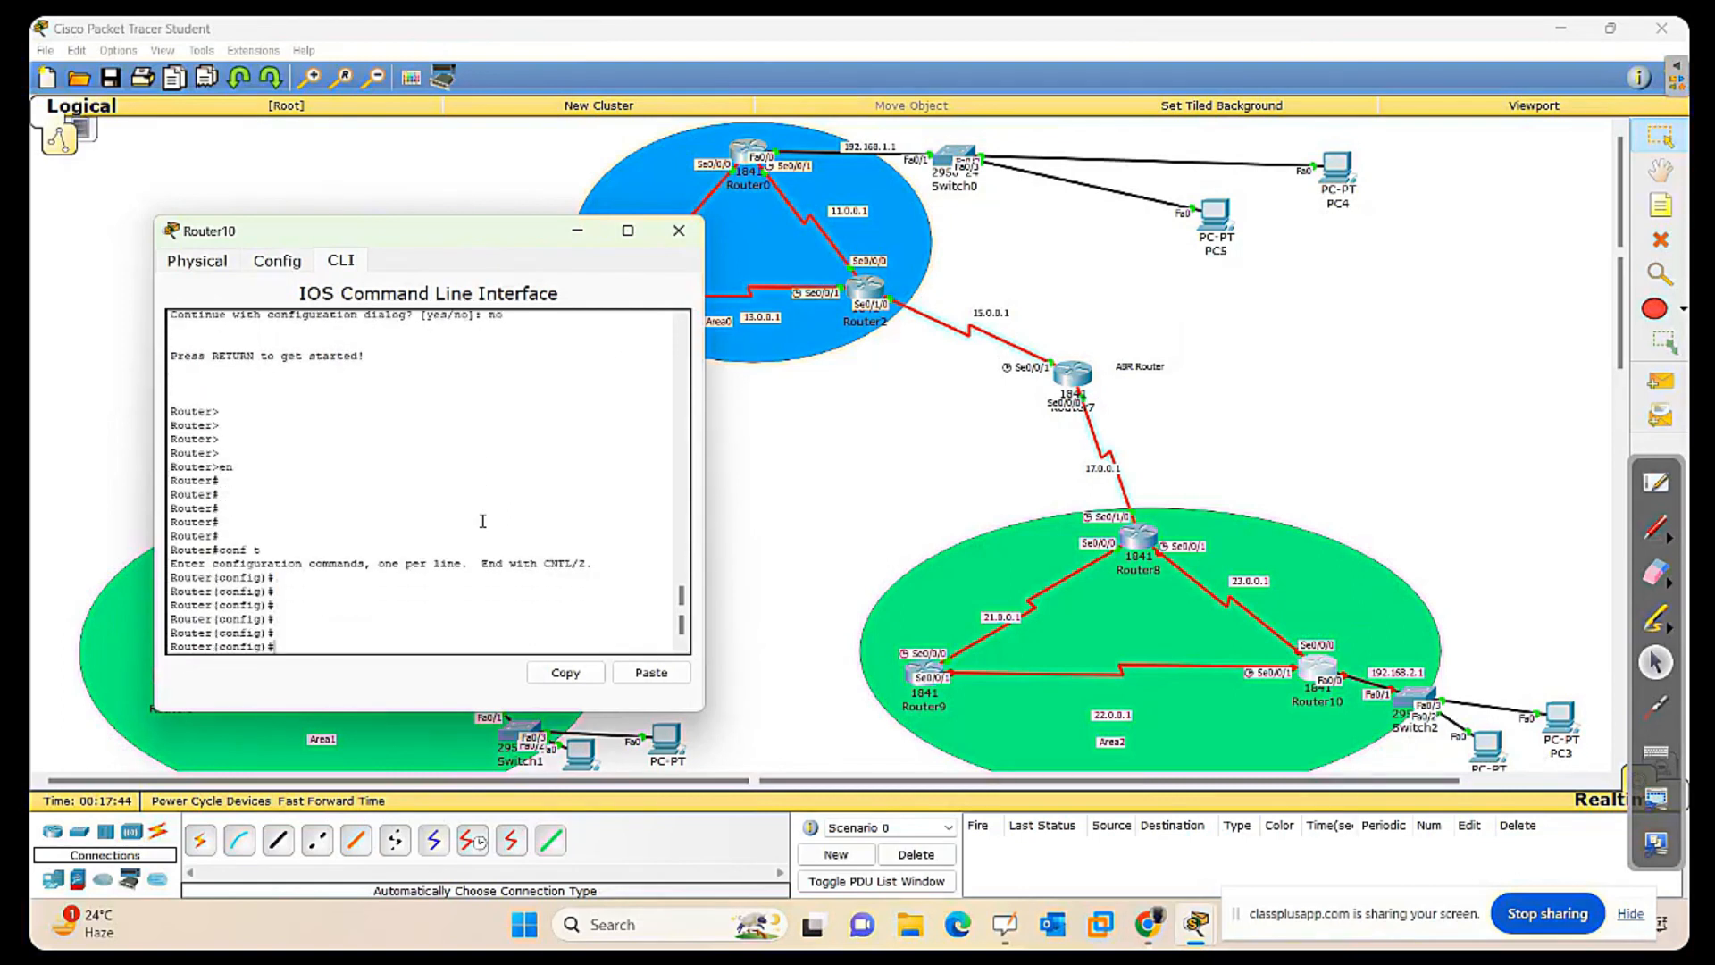
Assign IP address 23.0.0.2 with mask 255.0.0.0 to Router10's Se0/0/0 interface.
type("int se0/0/0")
key("Return")
key("Return")
key("Return")
key("Return")
key("Return")
type("ip add")
key("Tab")
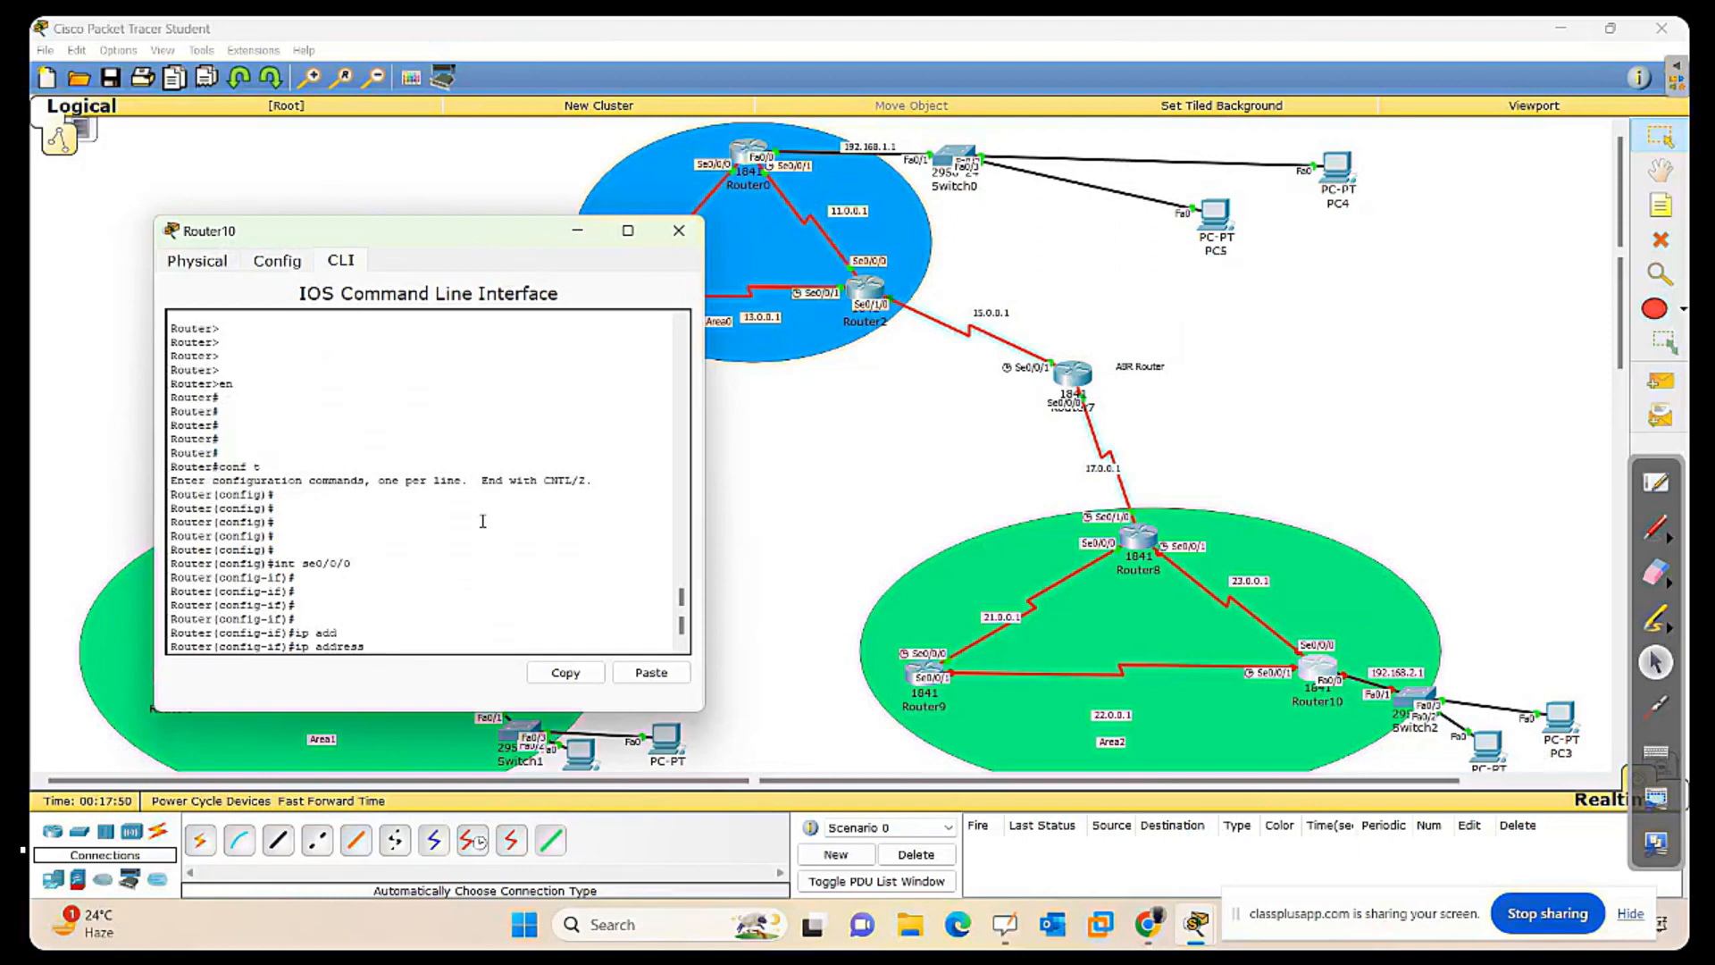
type("23.0.0.")
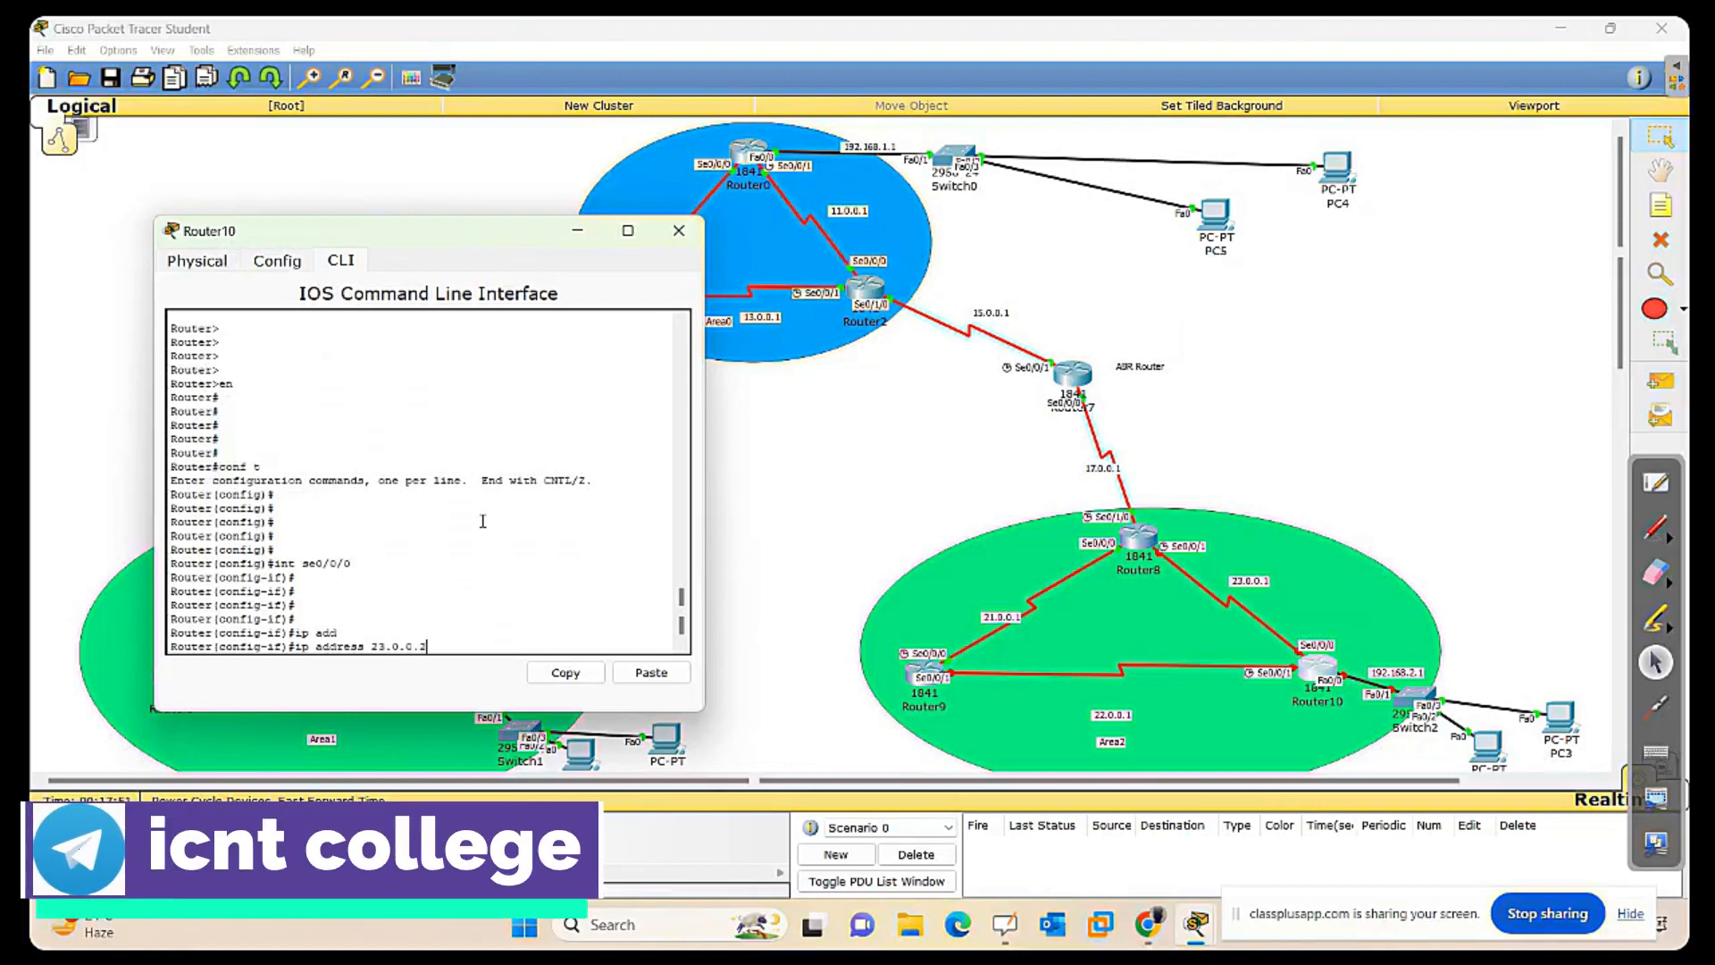
type("2 25")
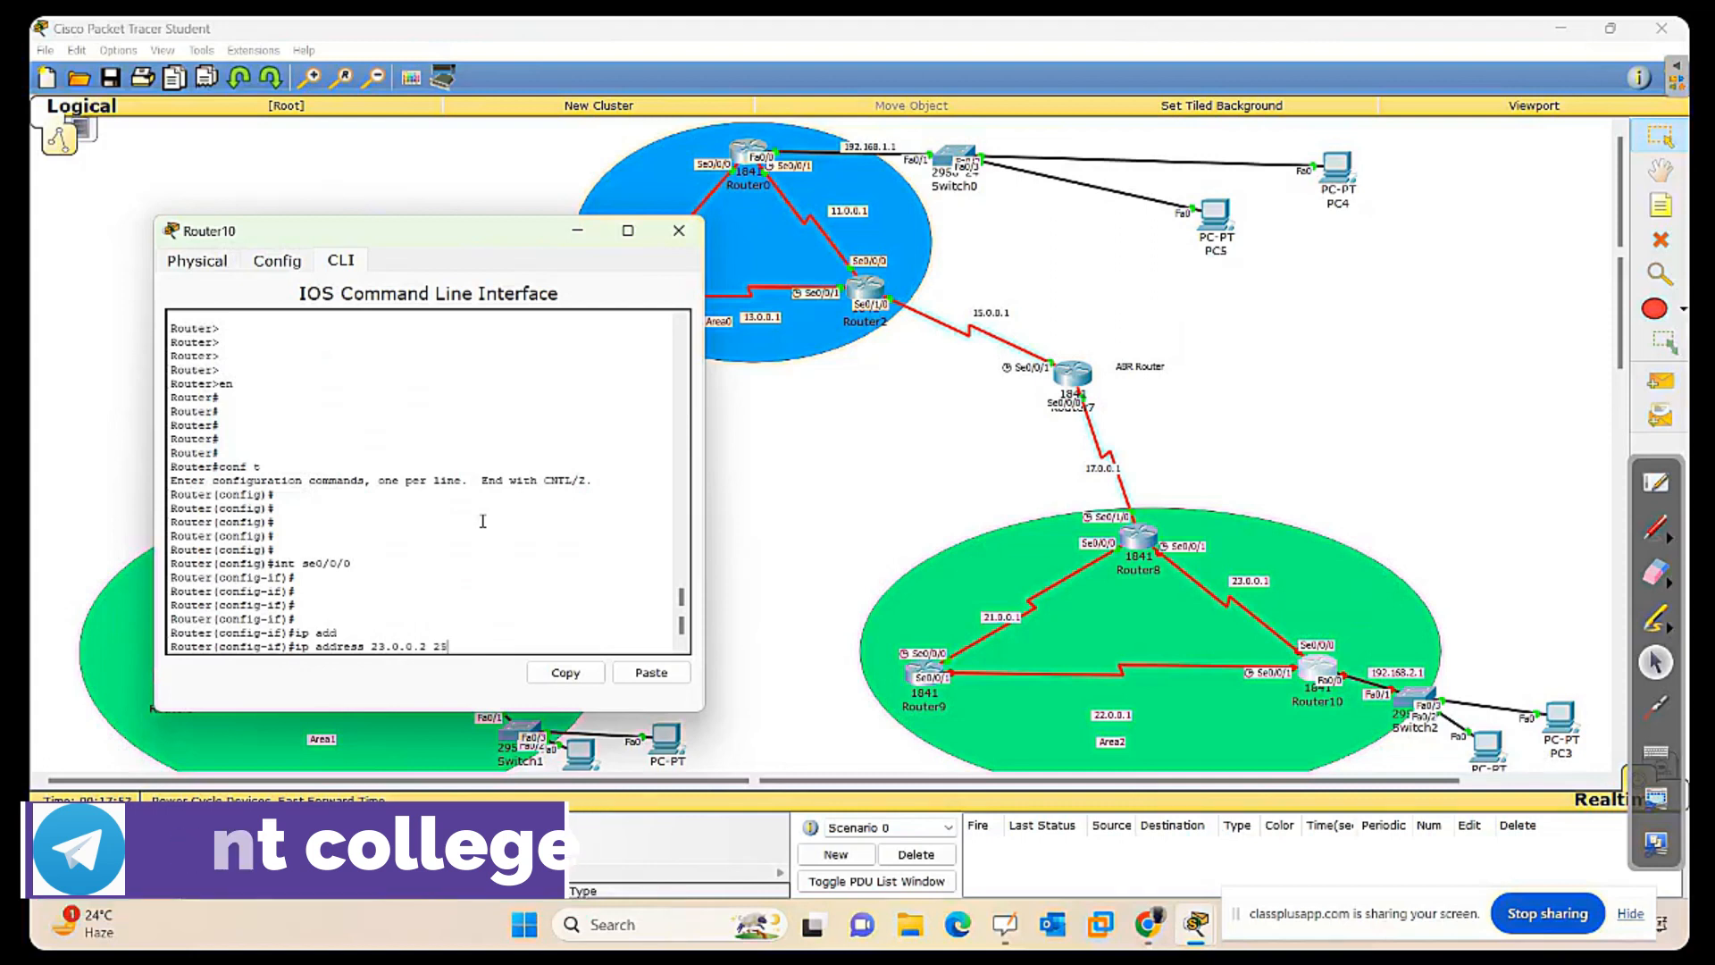
type("5.0.0.0")
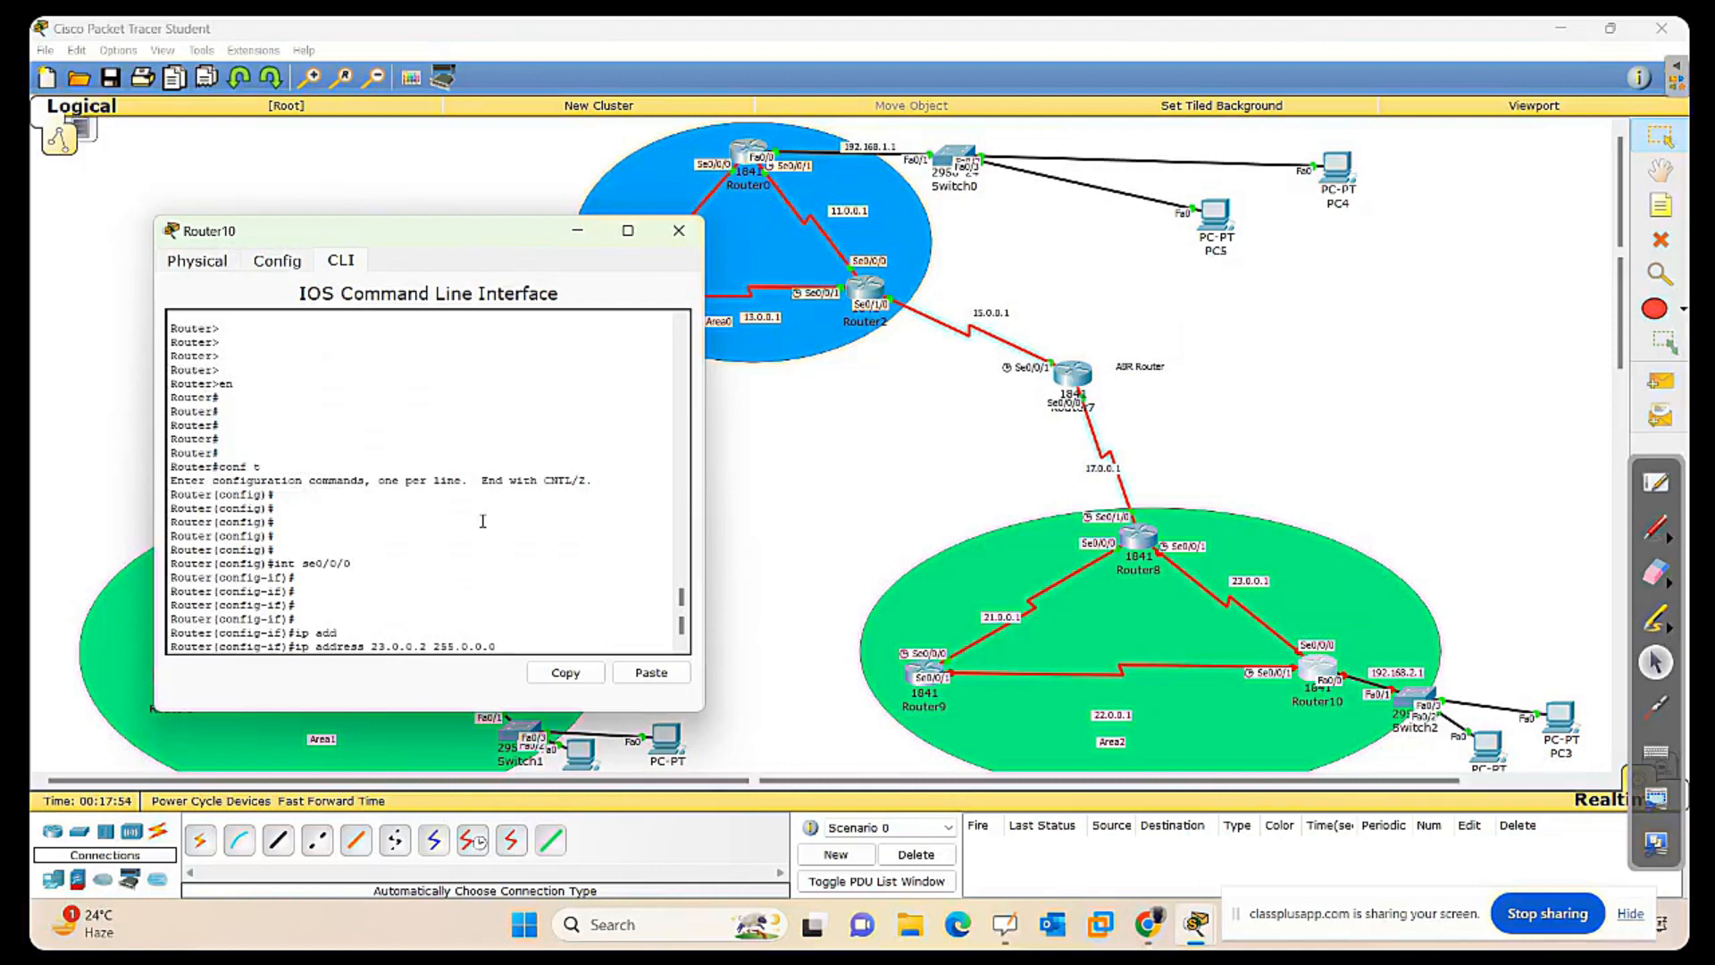
key("Return")
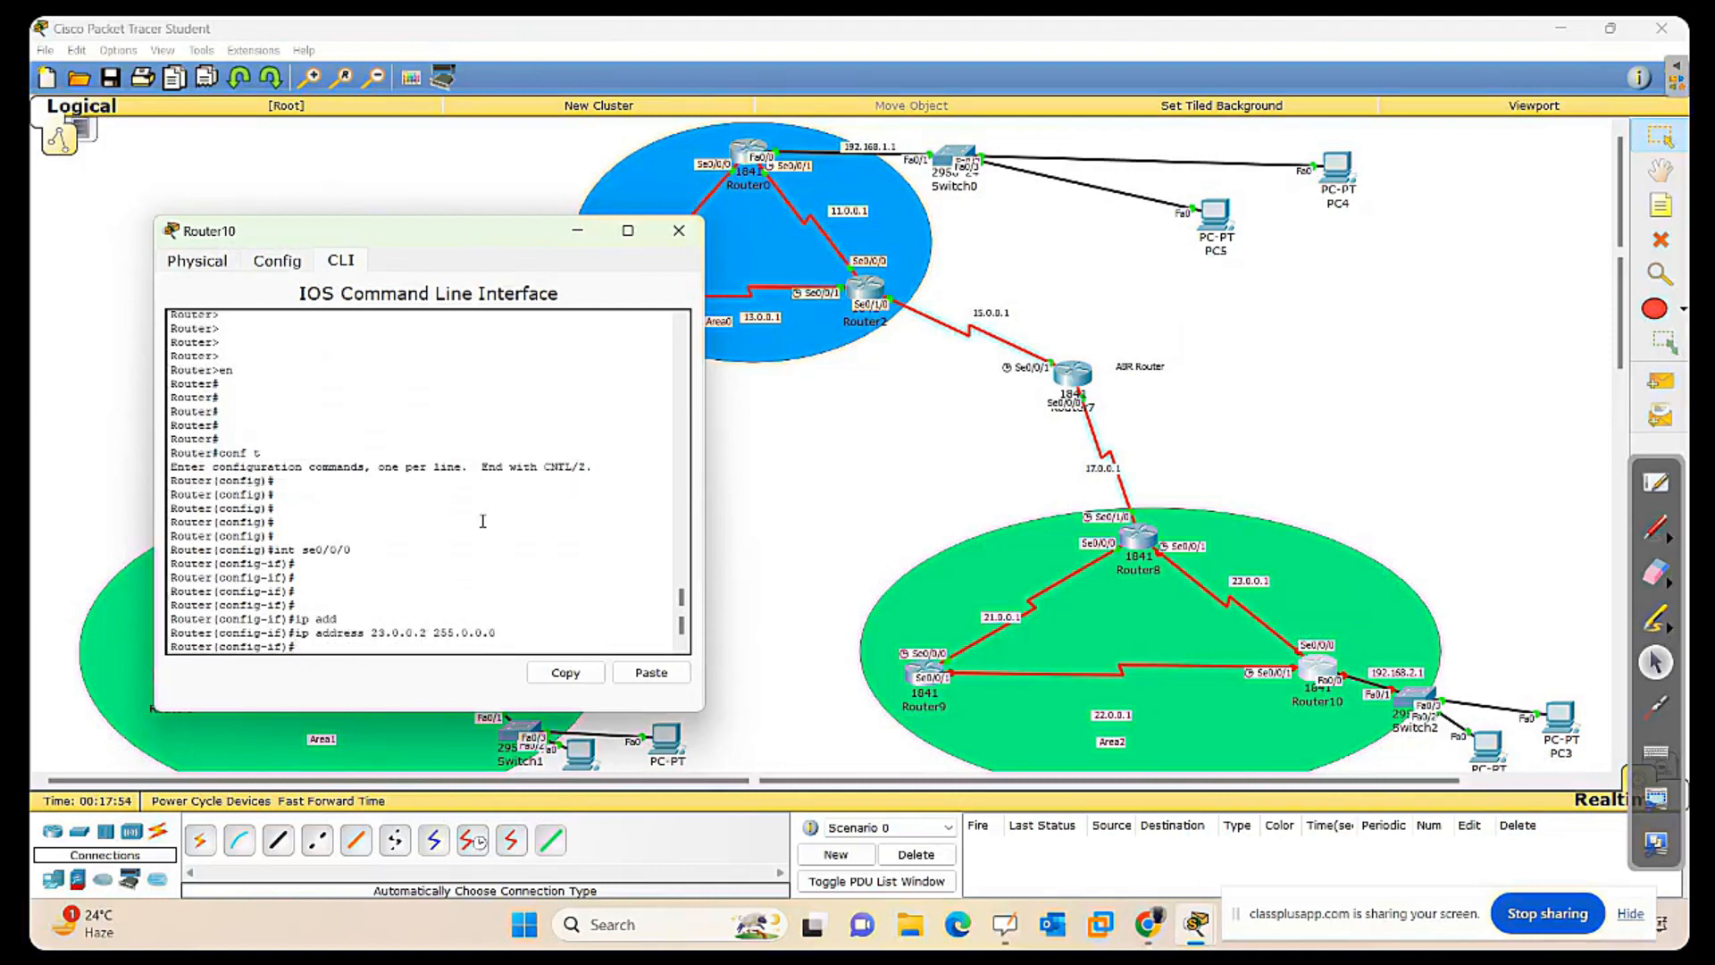
Enable Router10's Se0/0/0 interface with no shutdown.
type("no sh")
key("Return")
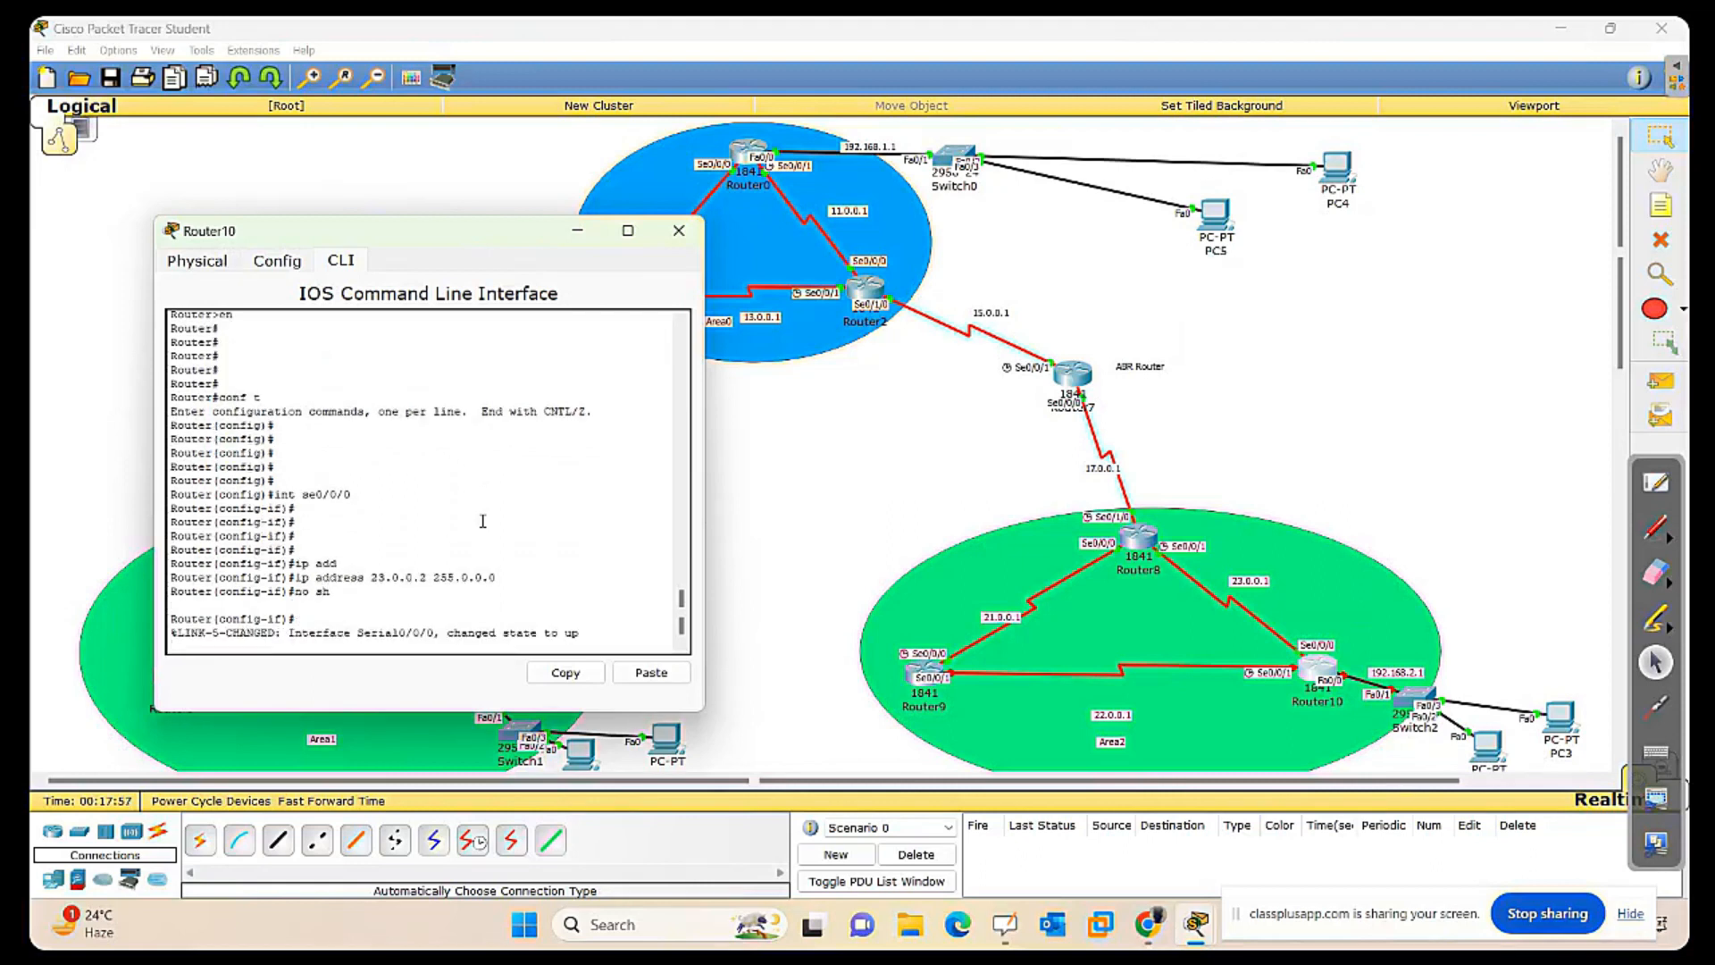
key("Return")
key("Return")
key("Return")
key("Return")
key("Return")
key("Return")
Assign IP address 22.0.0.2 with mask 255.0.0.0 to Router10's Se0/0/1 interface.
type("int")
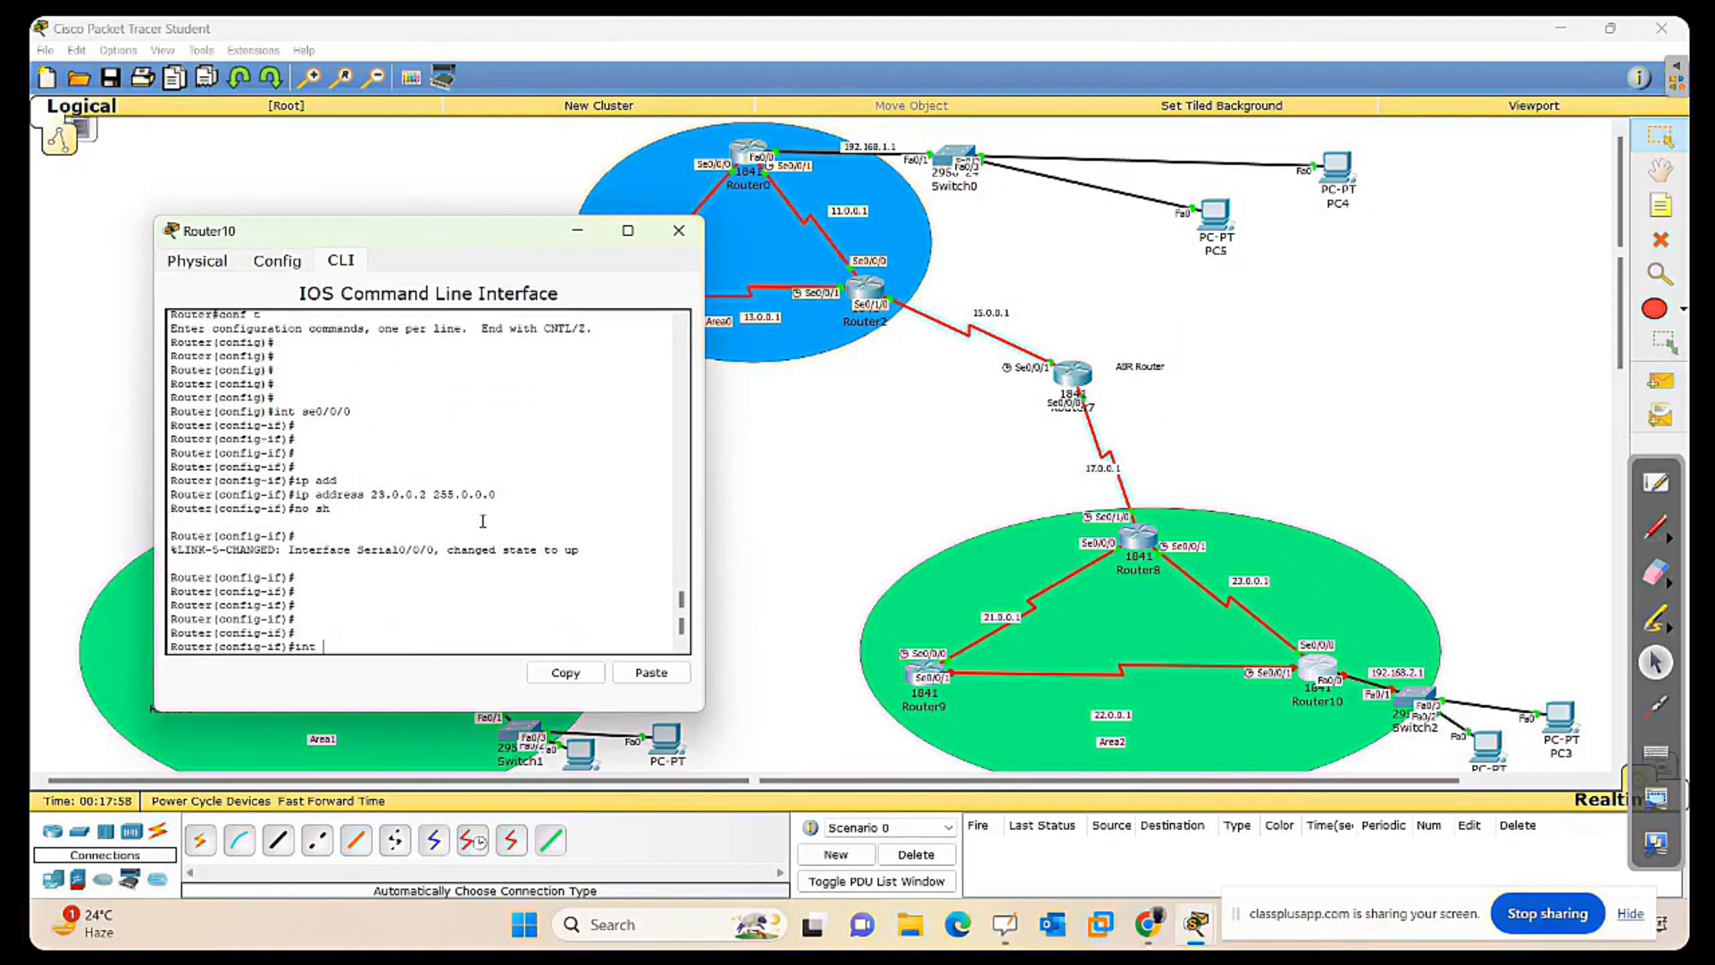
type(" se0/0/1")
key("Return")
key("Return")
key("Return")
type("ip add")
key("Tab")
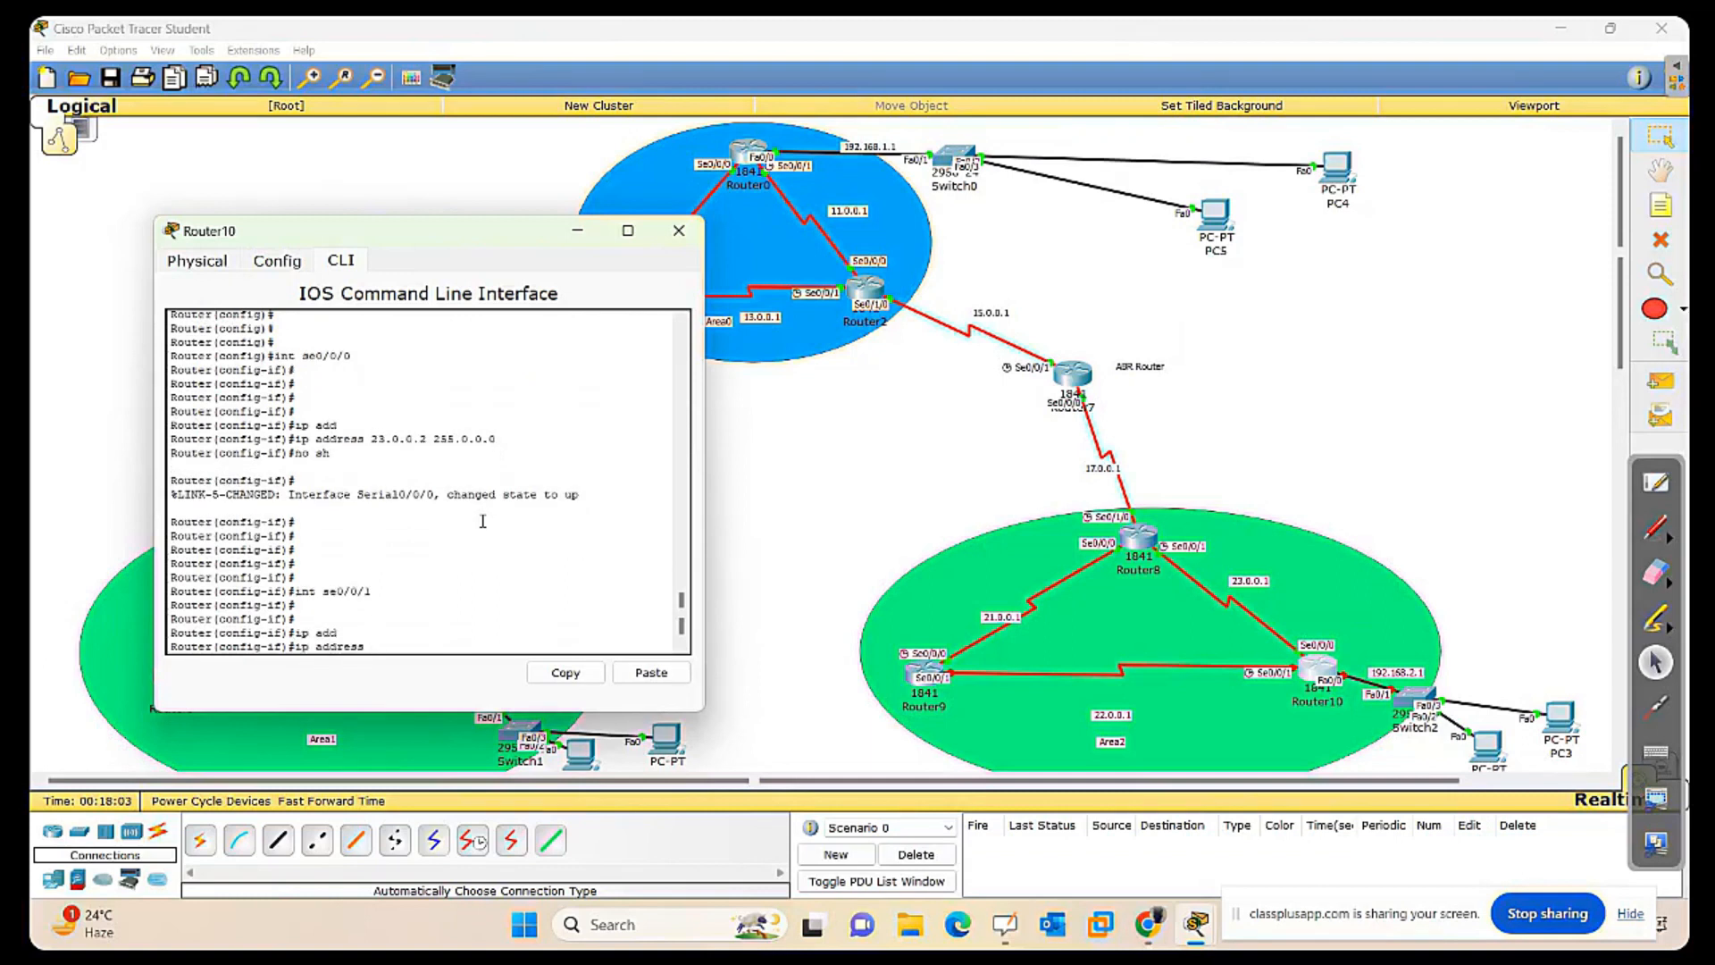
type("22")
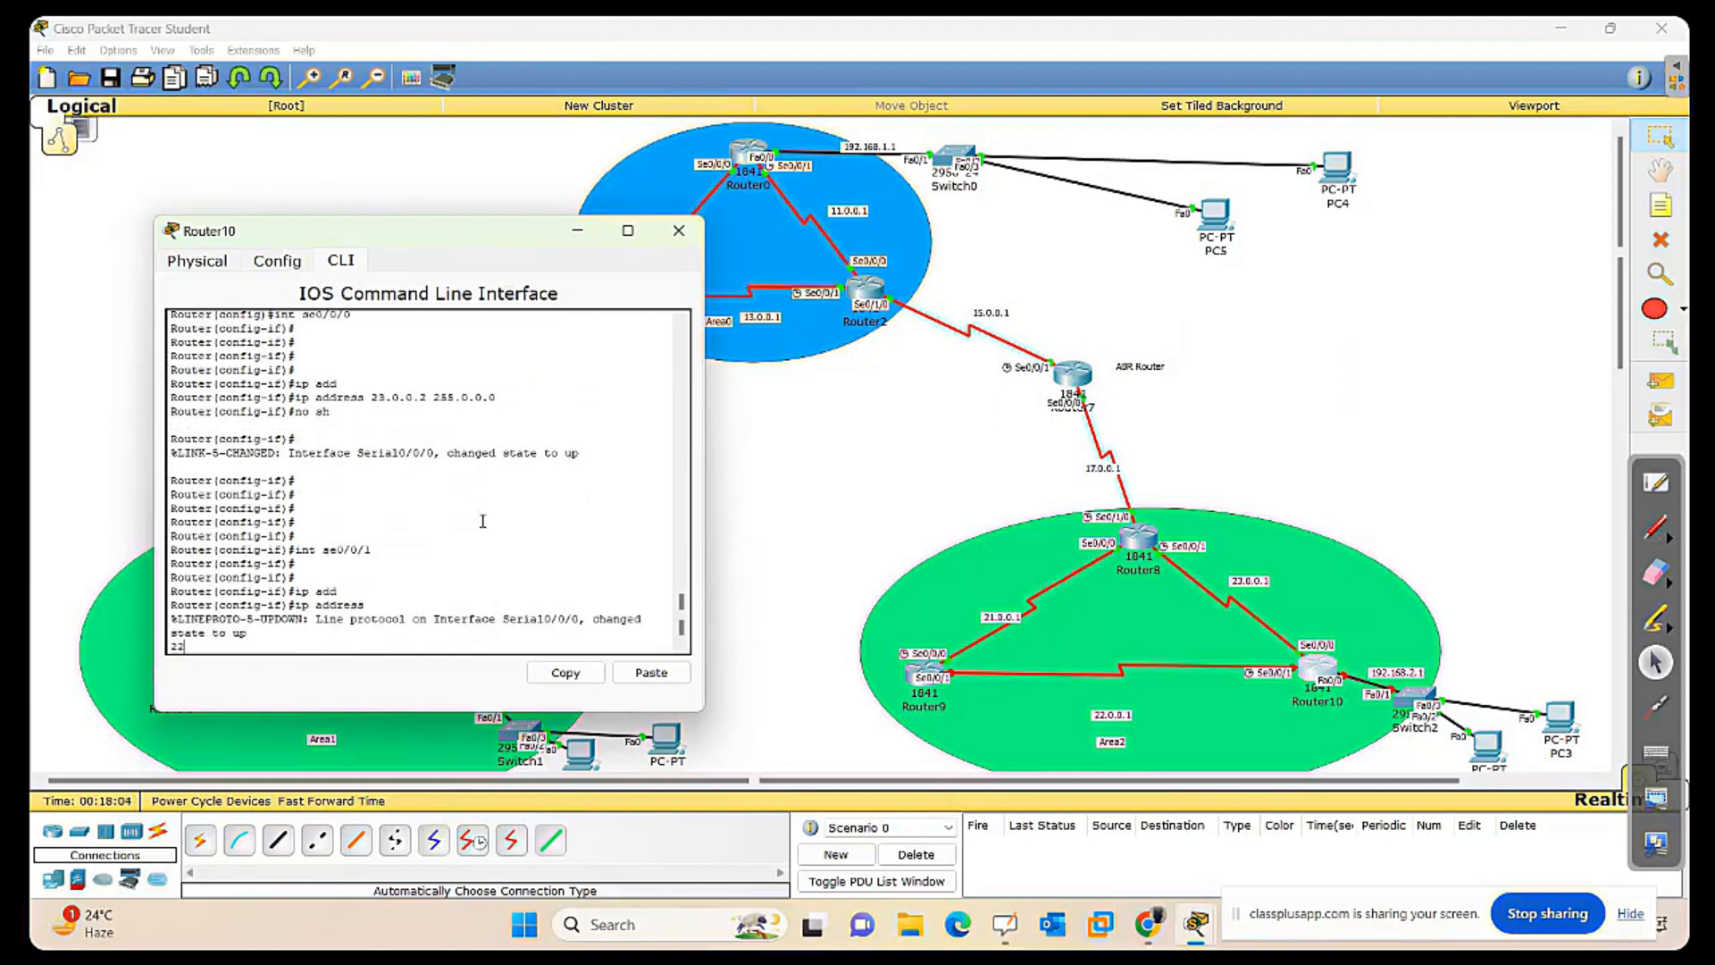
key("Return")
type("ip address 22")
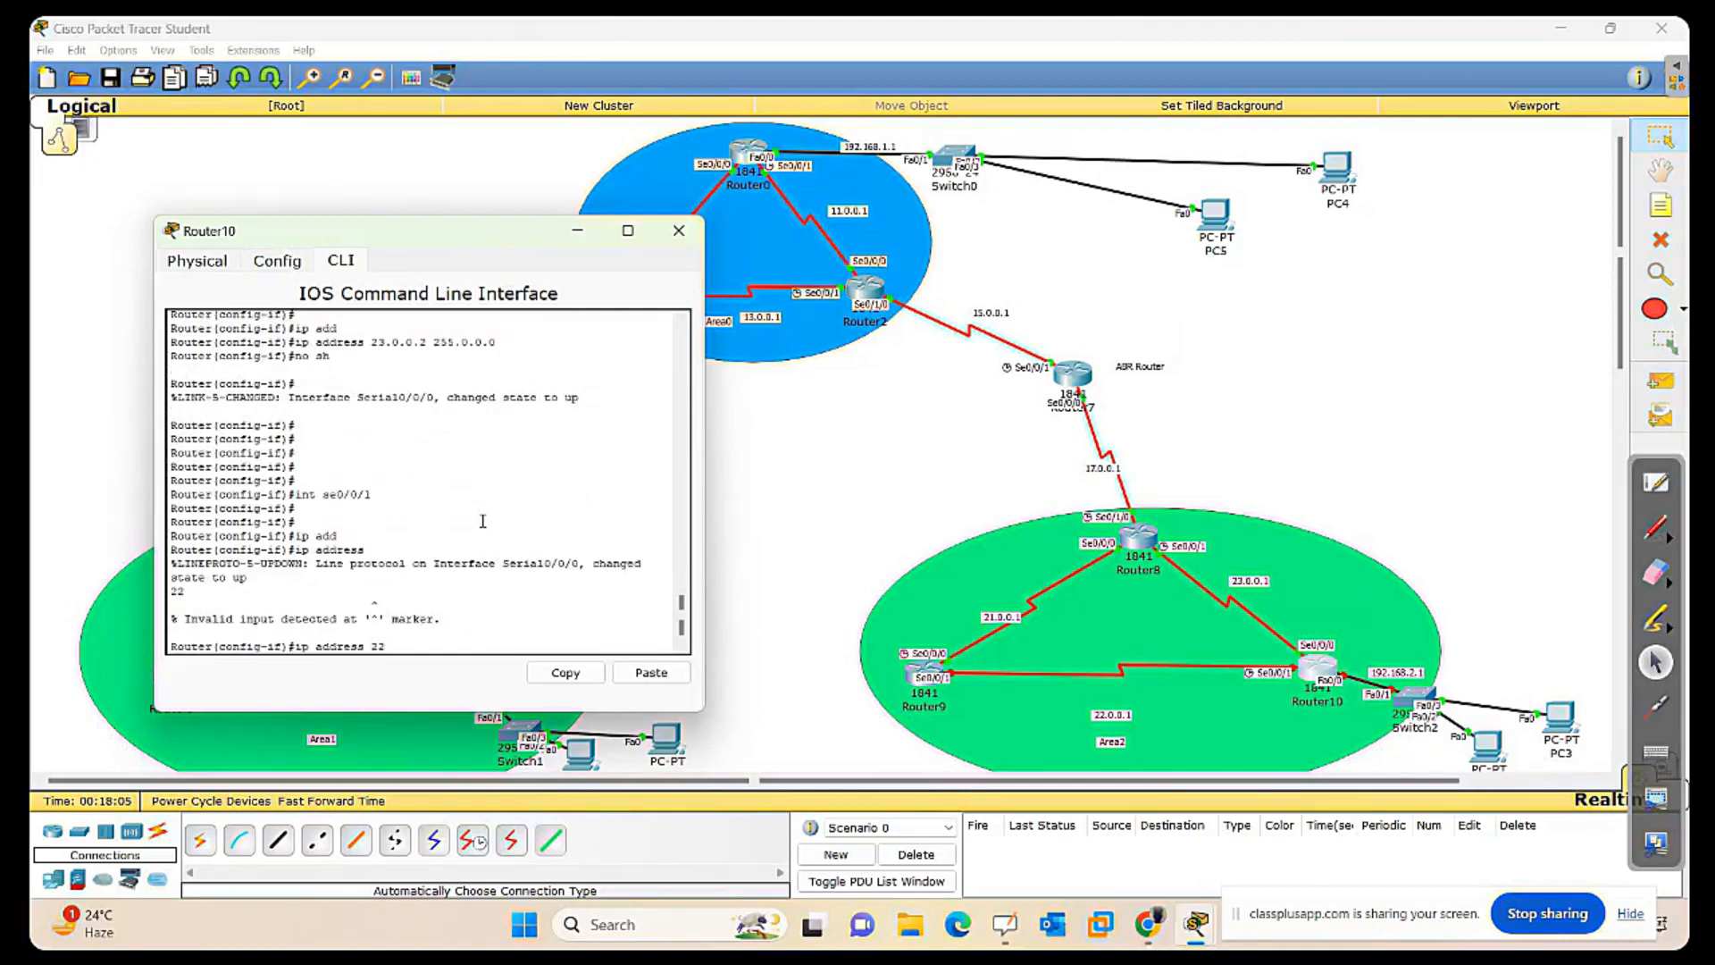
type(".0.0.2 255.0.0.0")
key("Return")
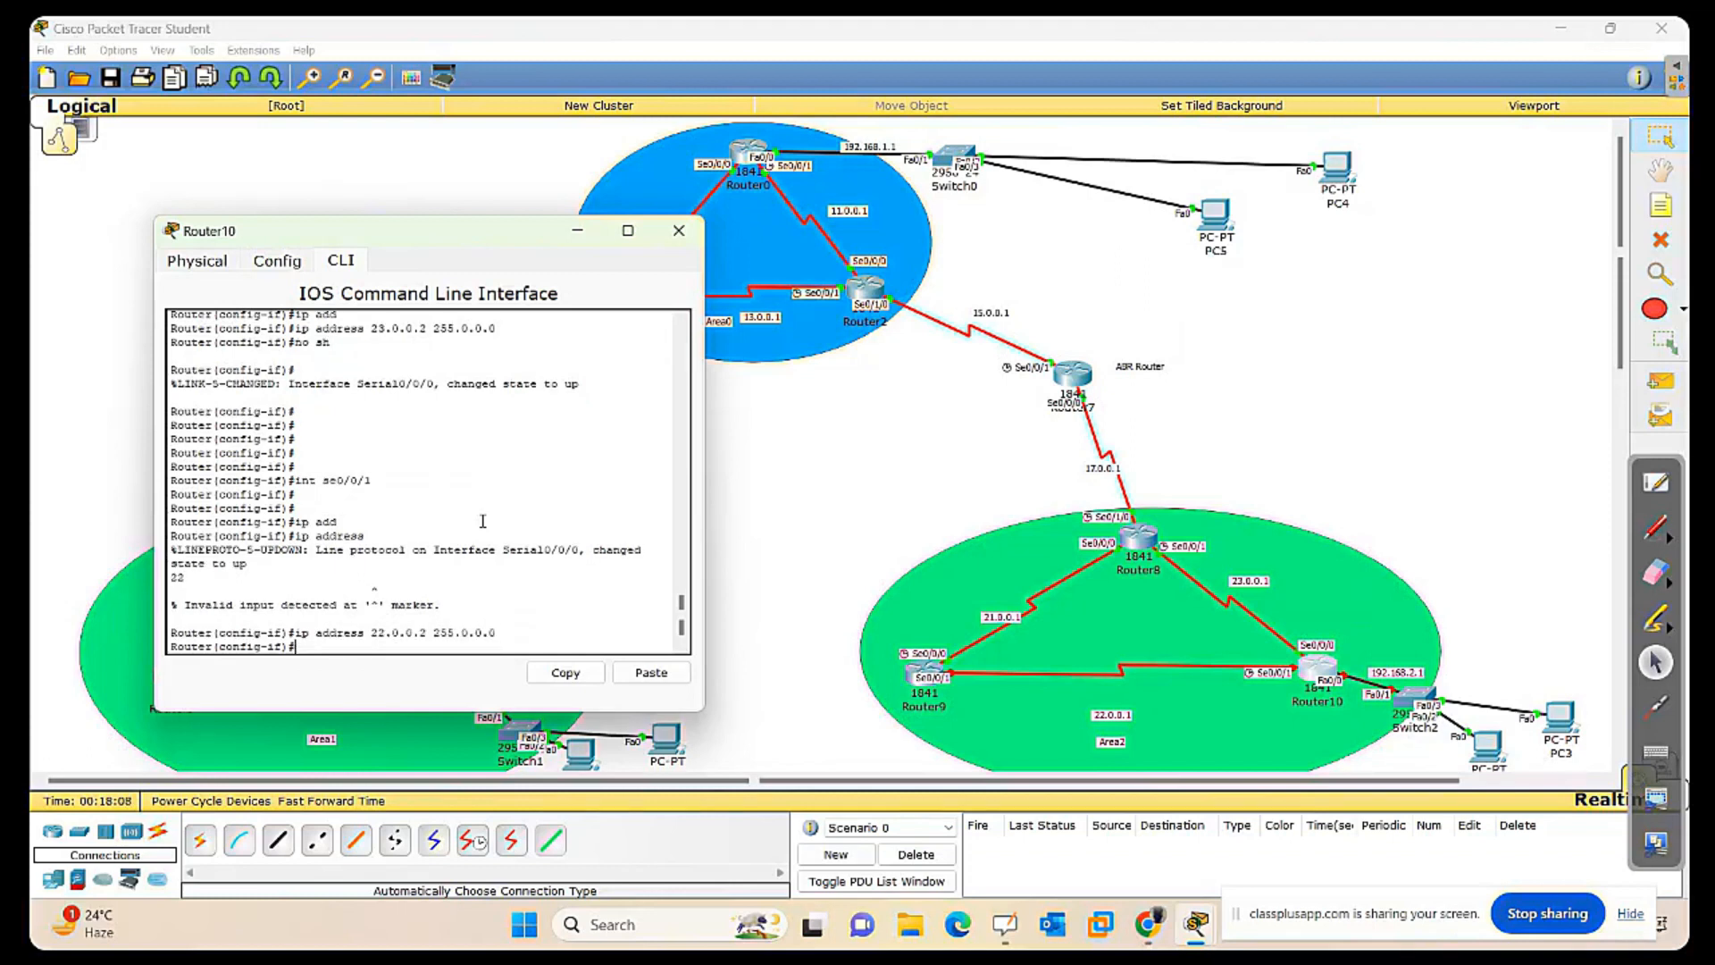
Enable Router10's Se0/0/1 interface with no shutdown.
type("no sh")
key("Return")
key("Return")
key("Return")
key("Return")
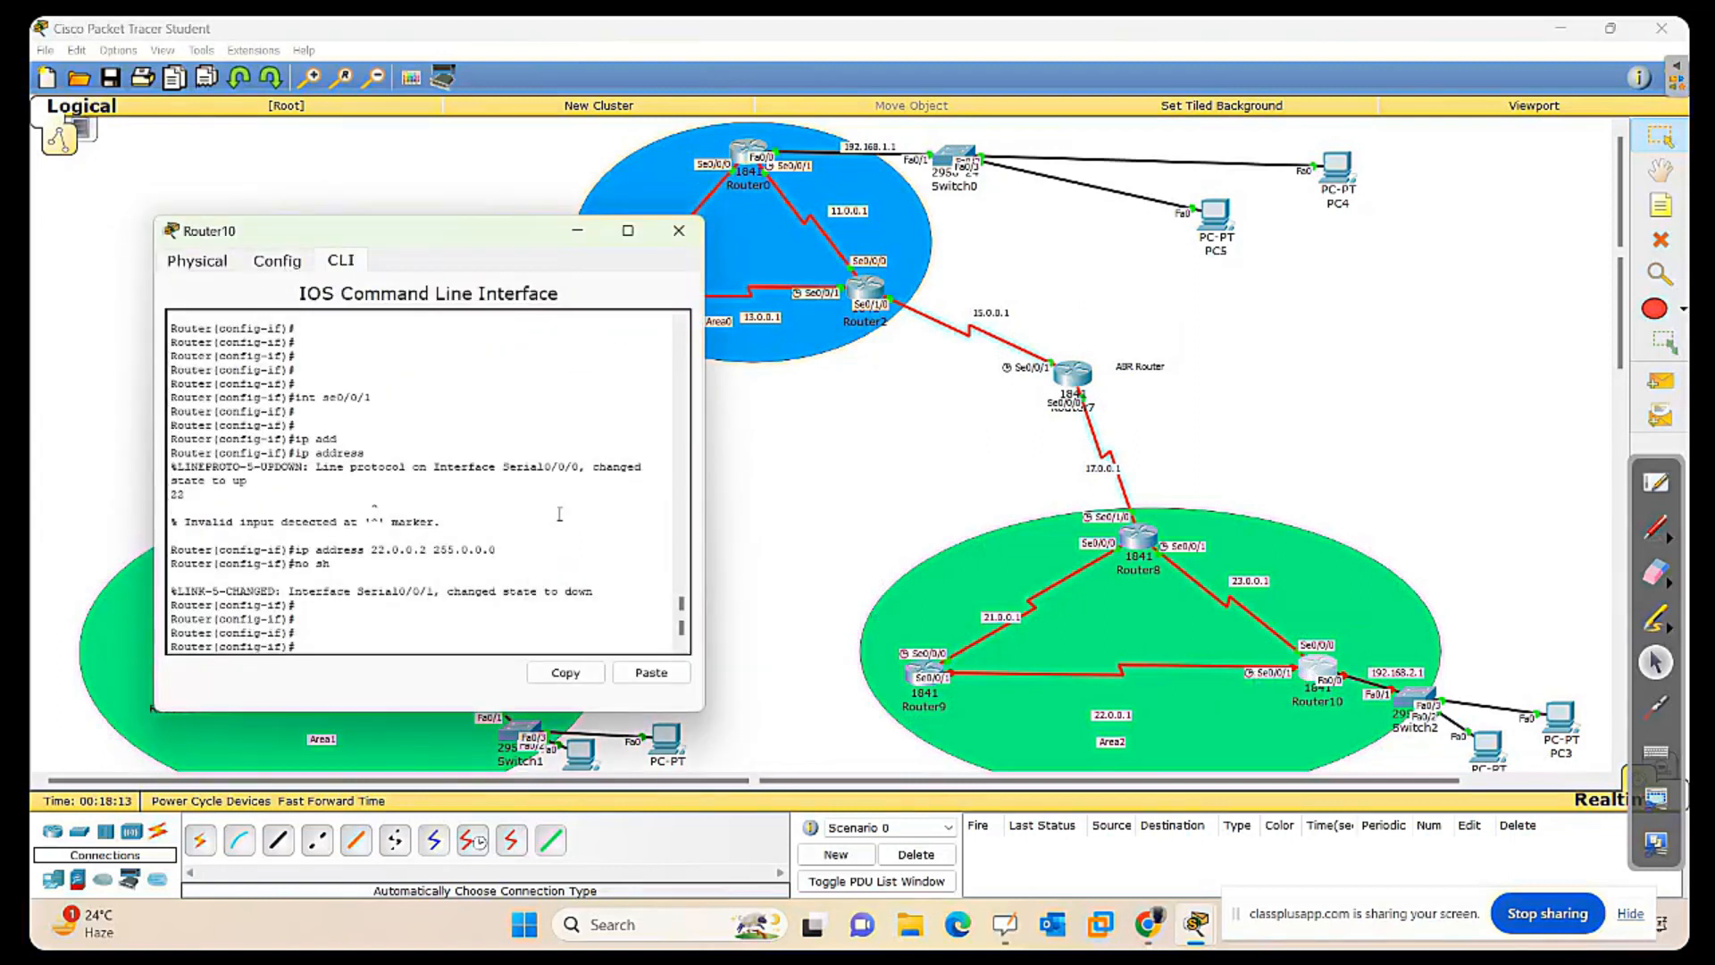
Turn Router10's Serial0/0/1 port off and back on in its configuration settings, and close the router's window.
left_click(290, 272)
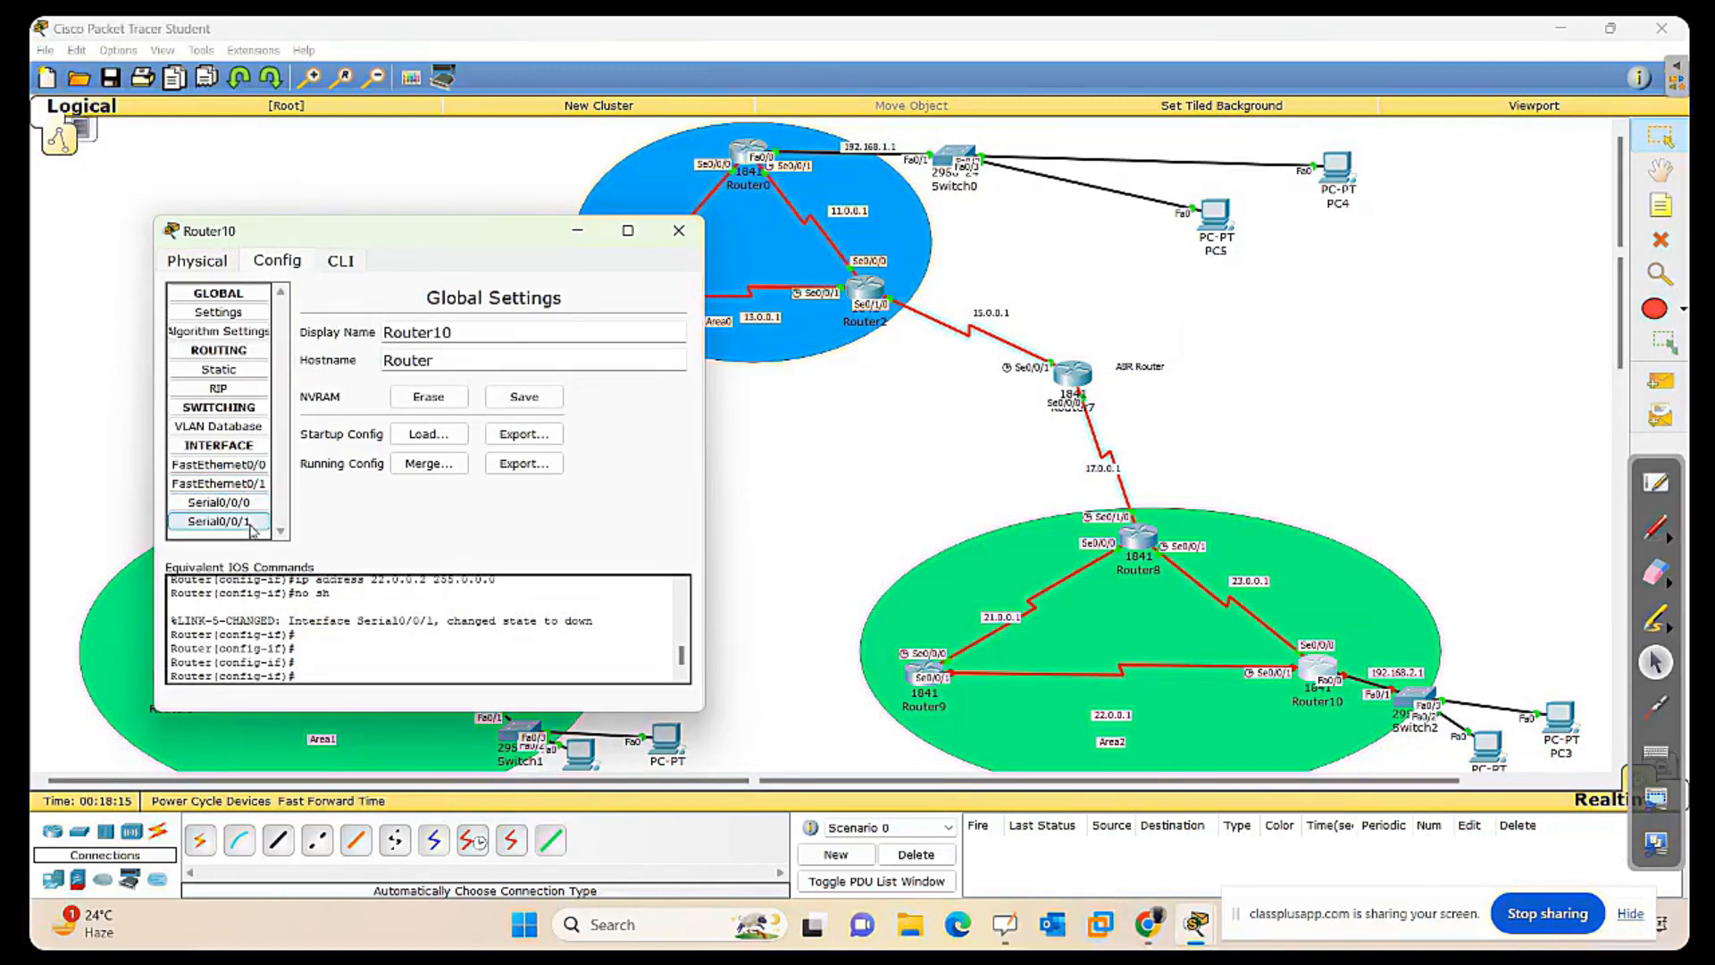
left_click(252, 527)
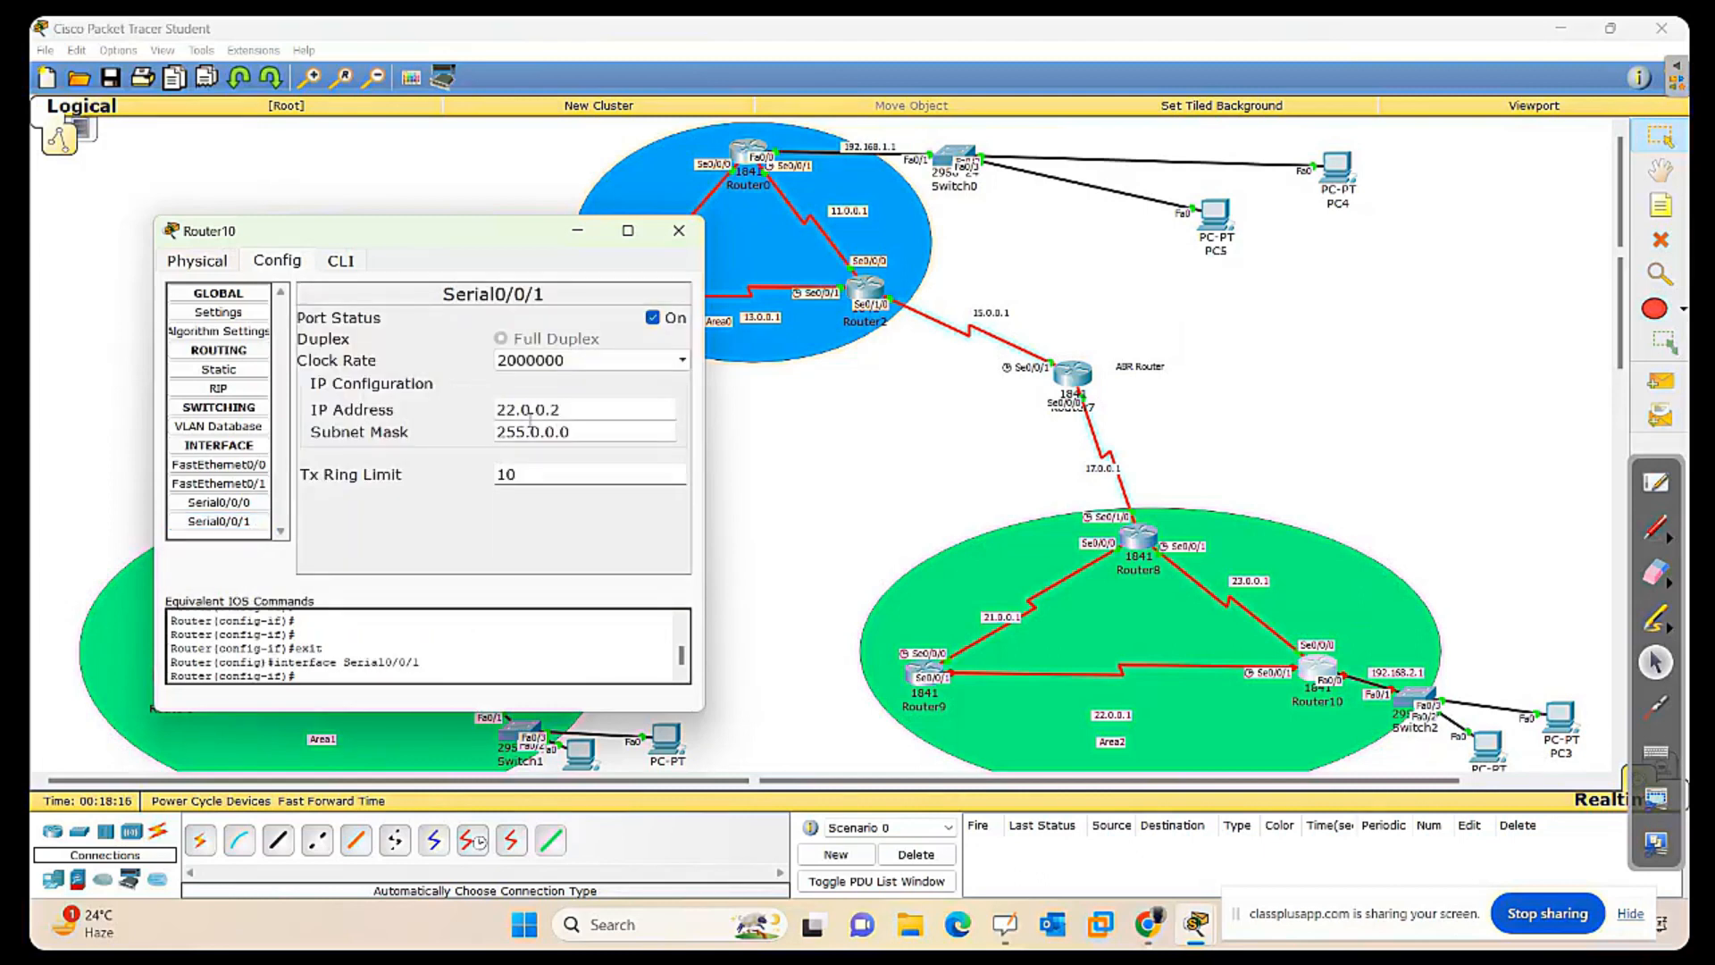
left_click(653, 317)
double_click(561, 410)
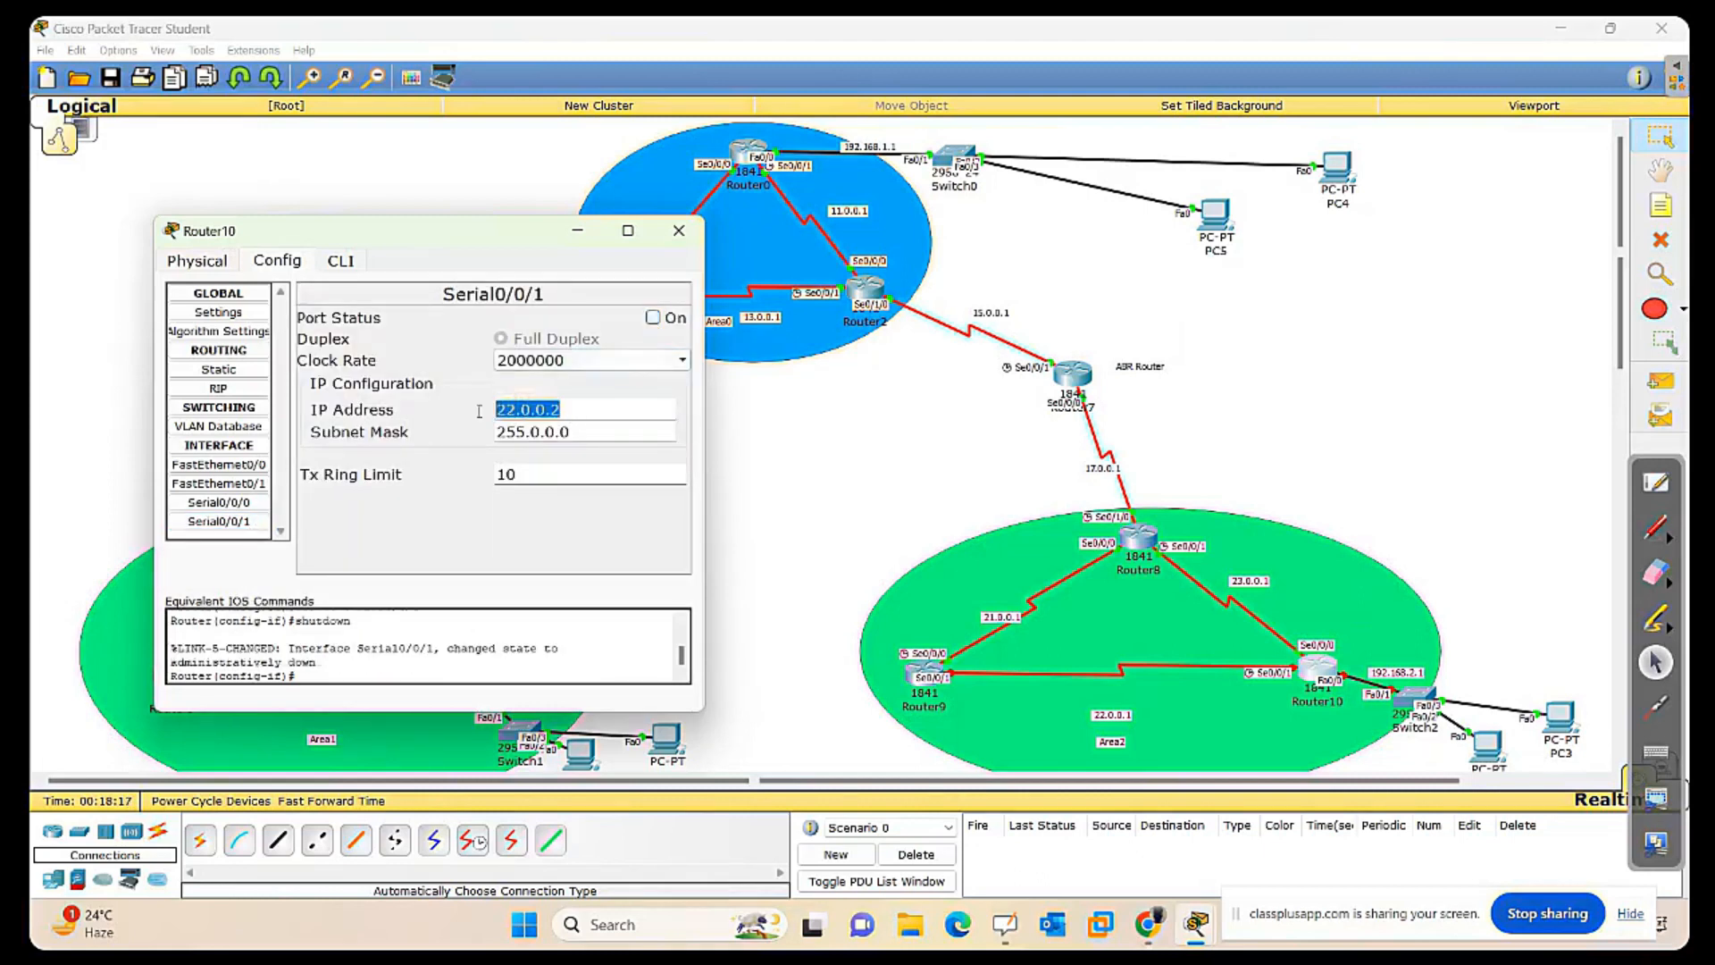
left_click(578, 410)
left_click(655, 318)
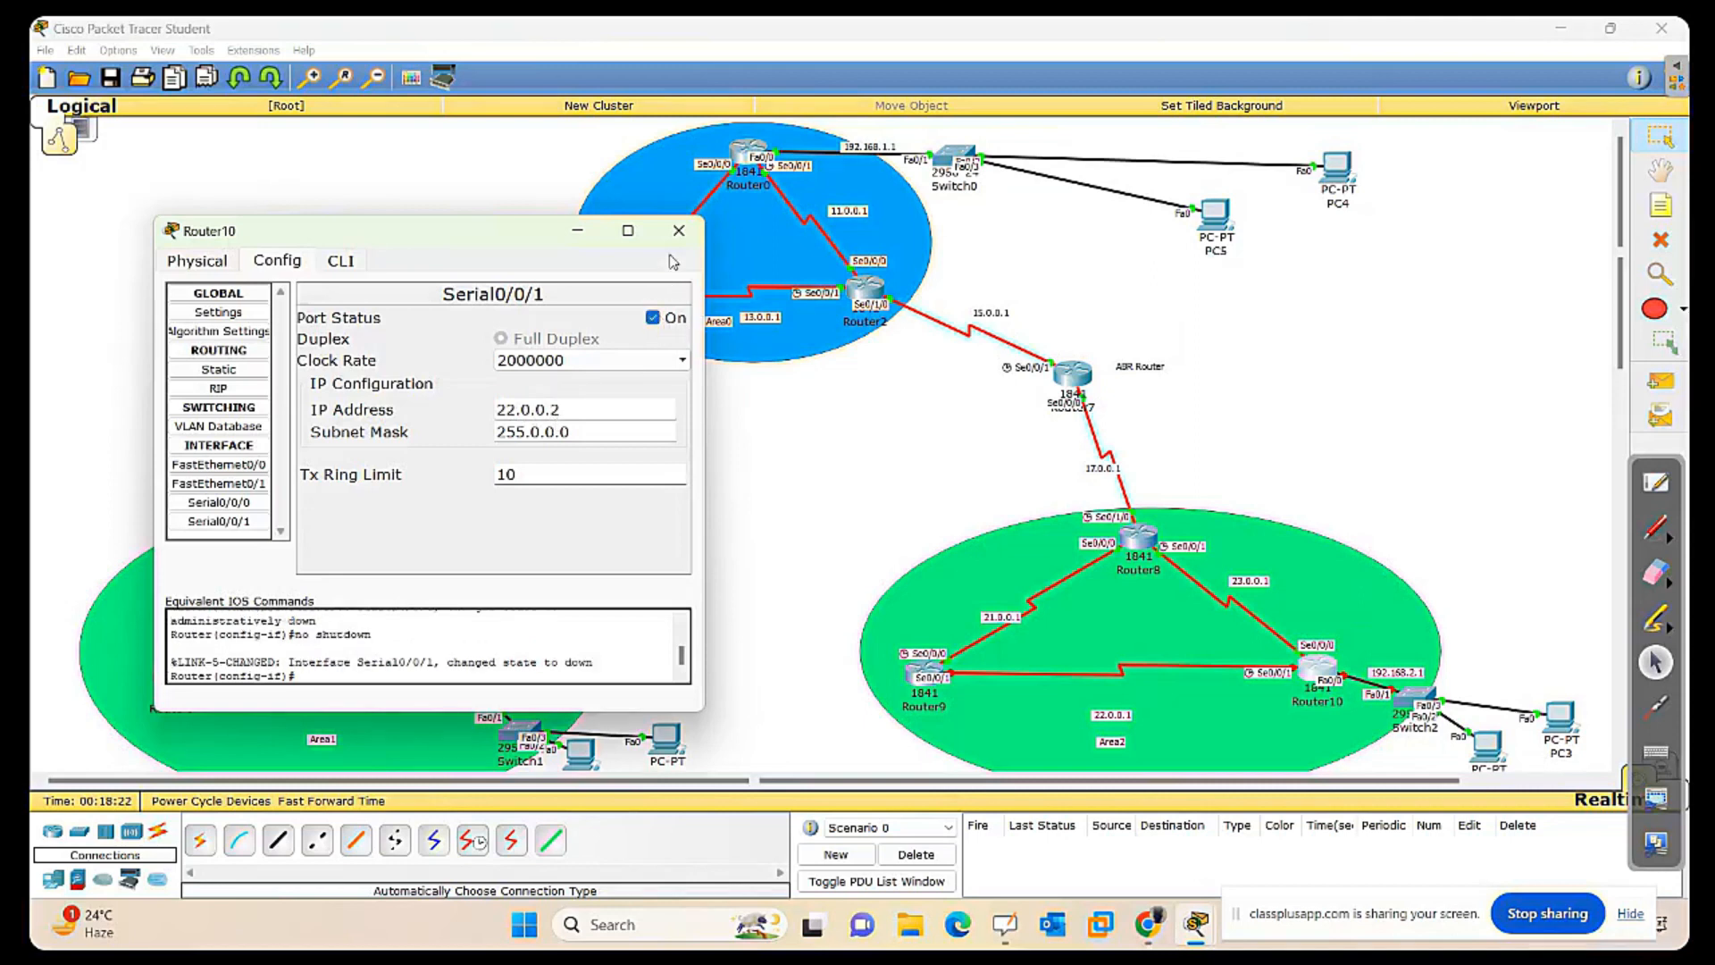
left_click(678, 230)
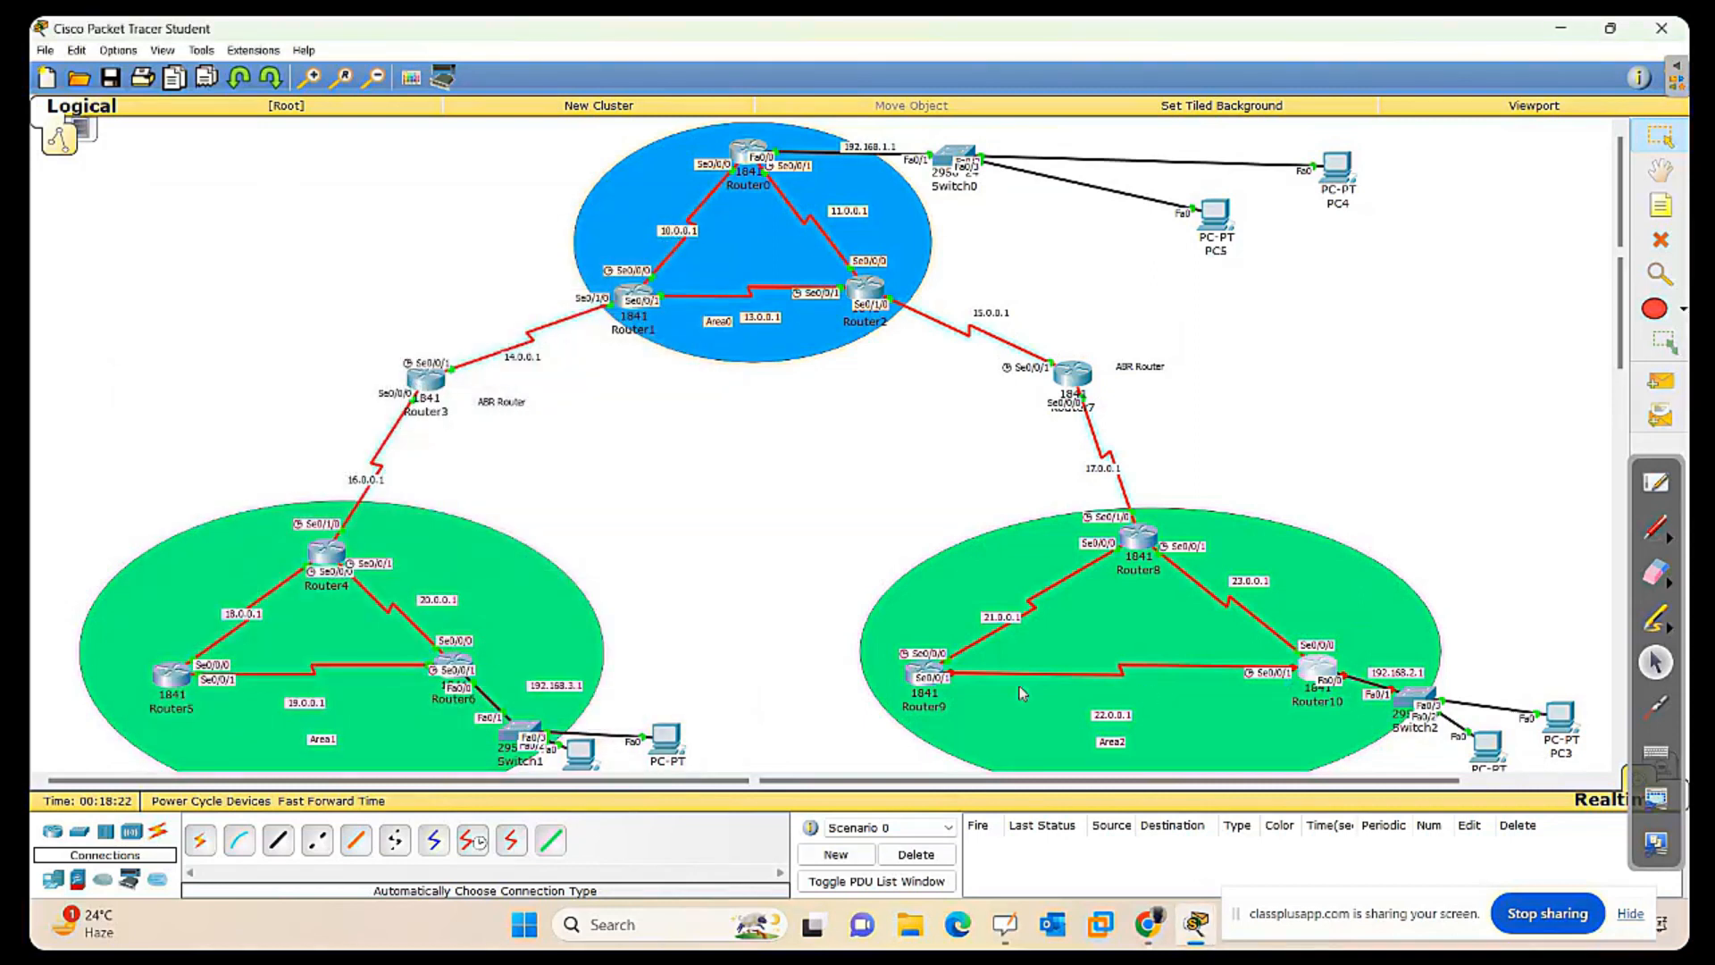
Turn on Router9's Serial0/0/1 port in its configuration settings and close the router's window.
left_click(923, 670)
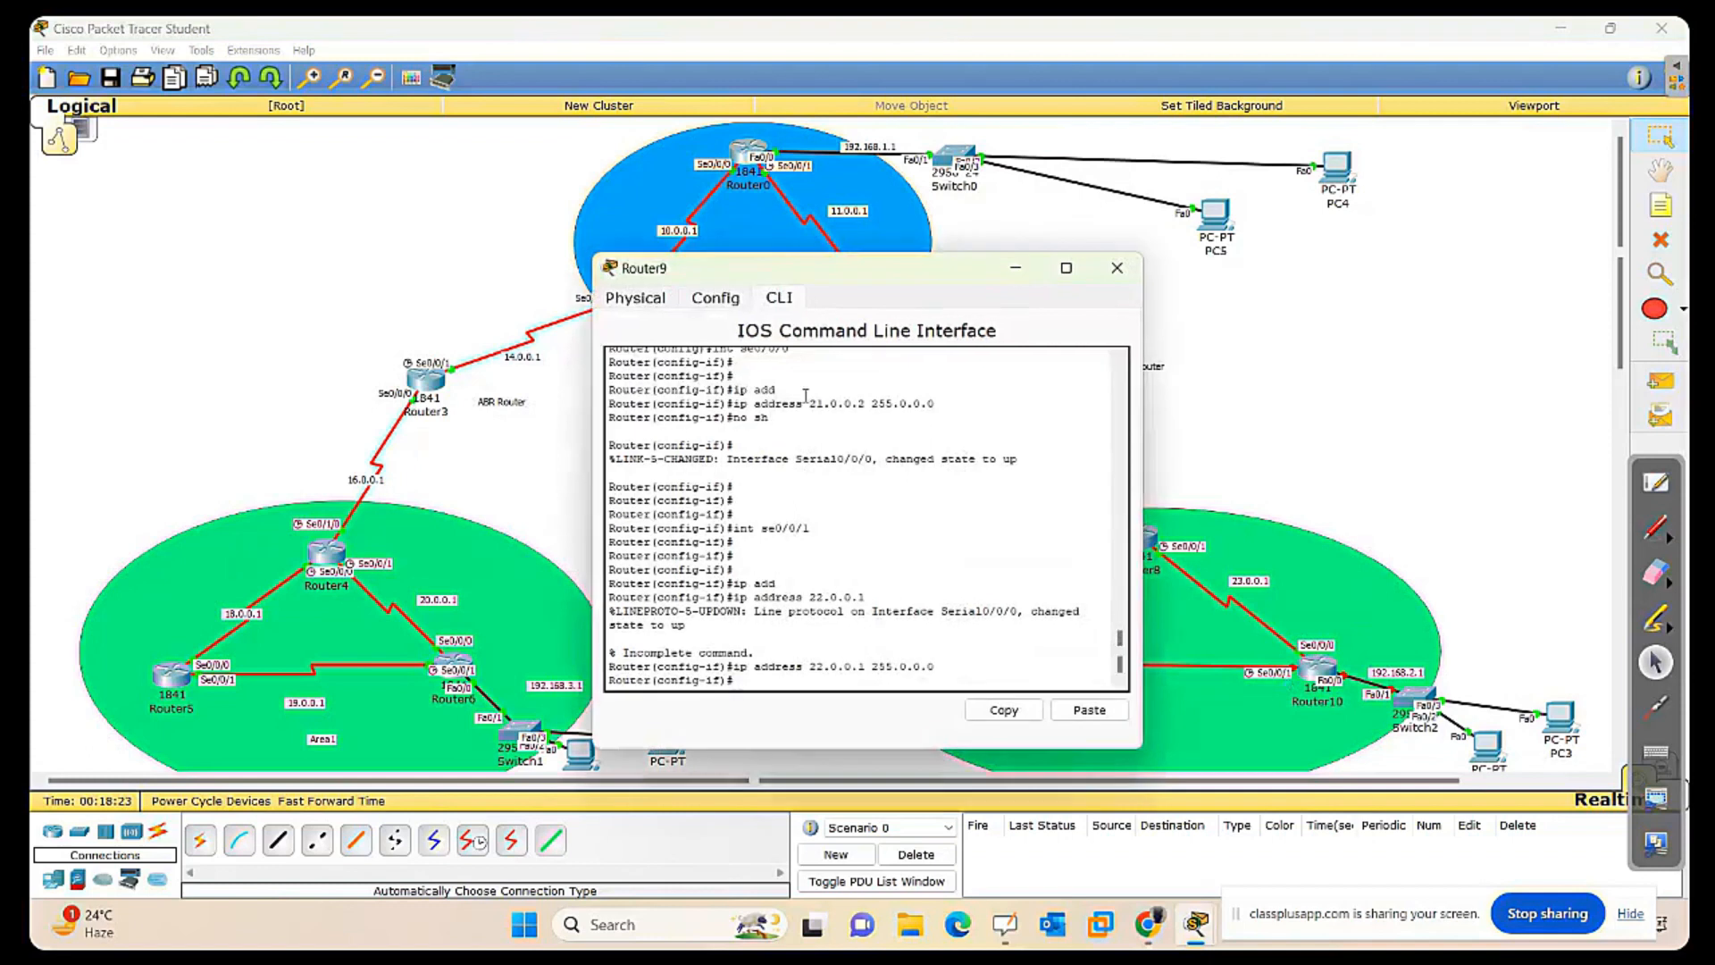
left_click(712, 299)
left_click_drag(853, 286, 595, 244)
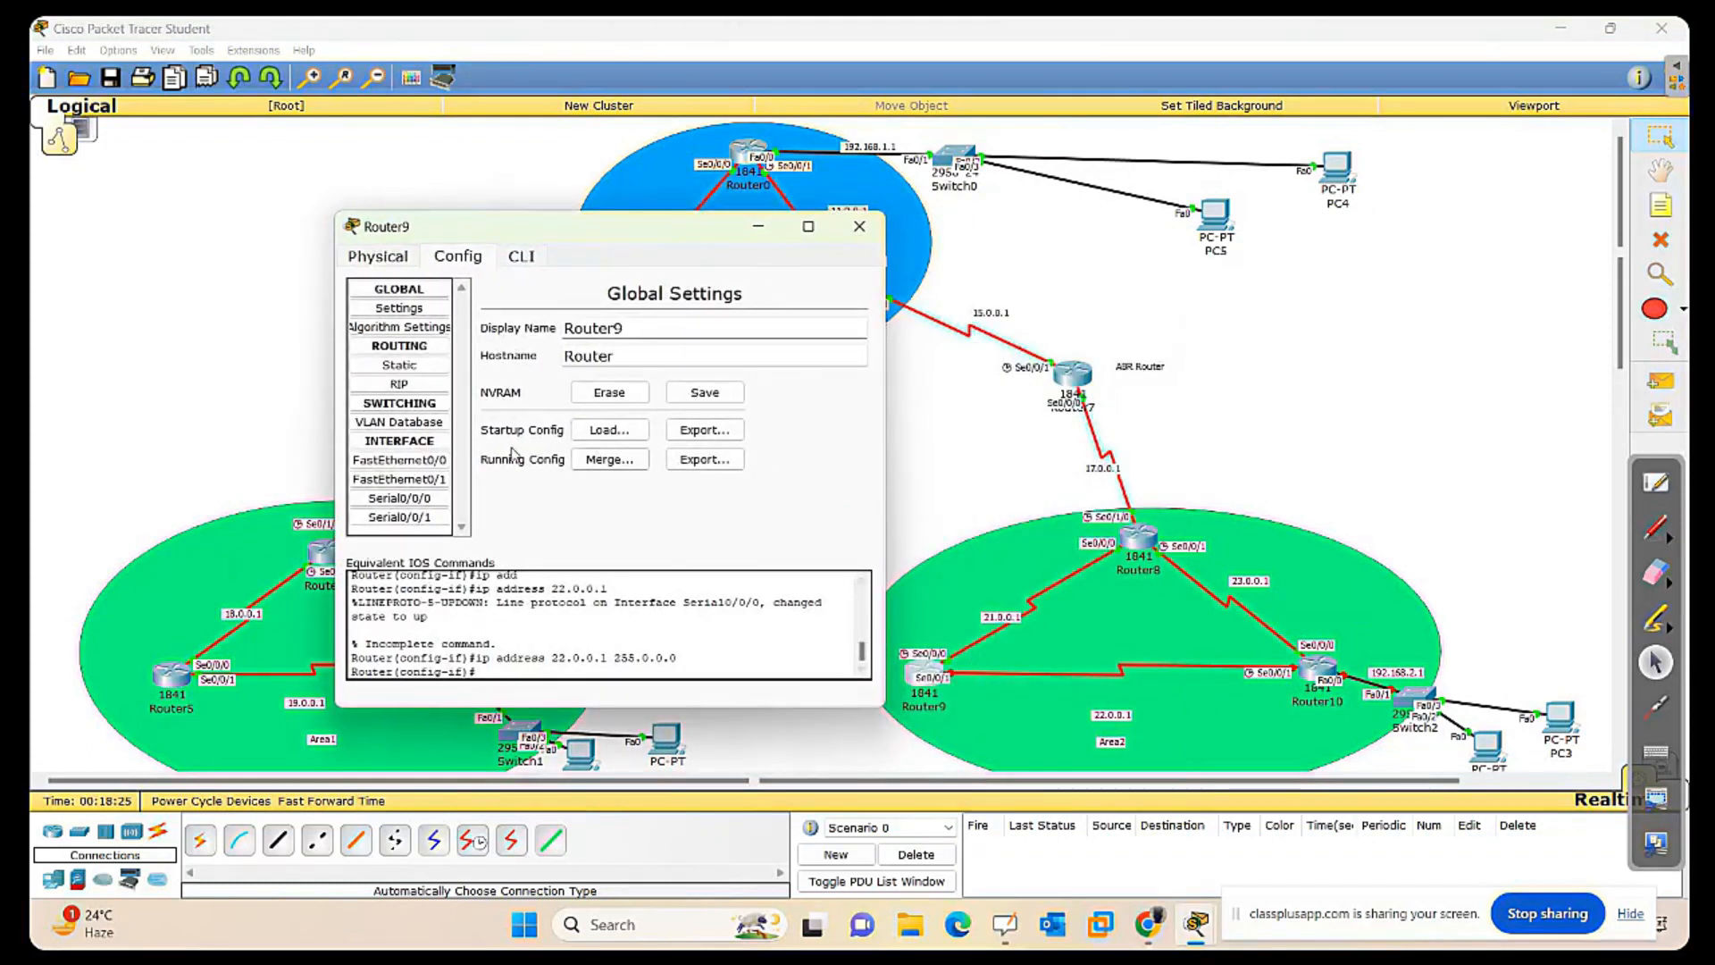
left_click(420, 519)
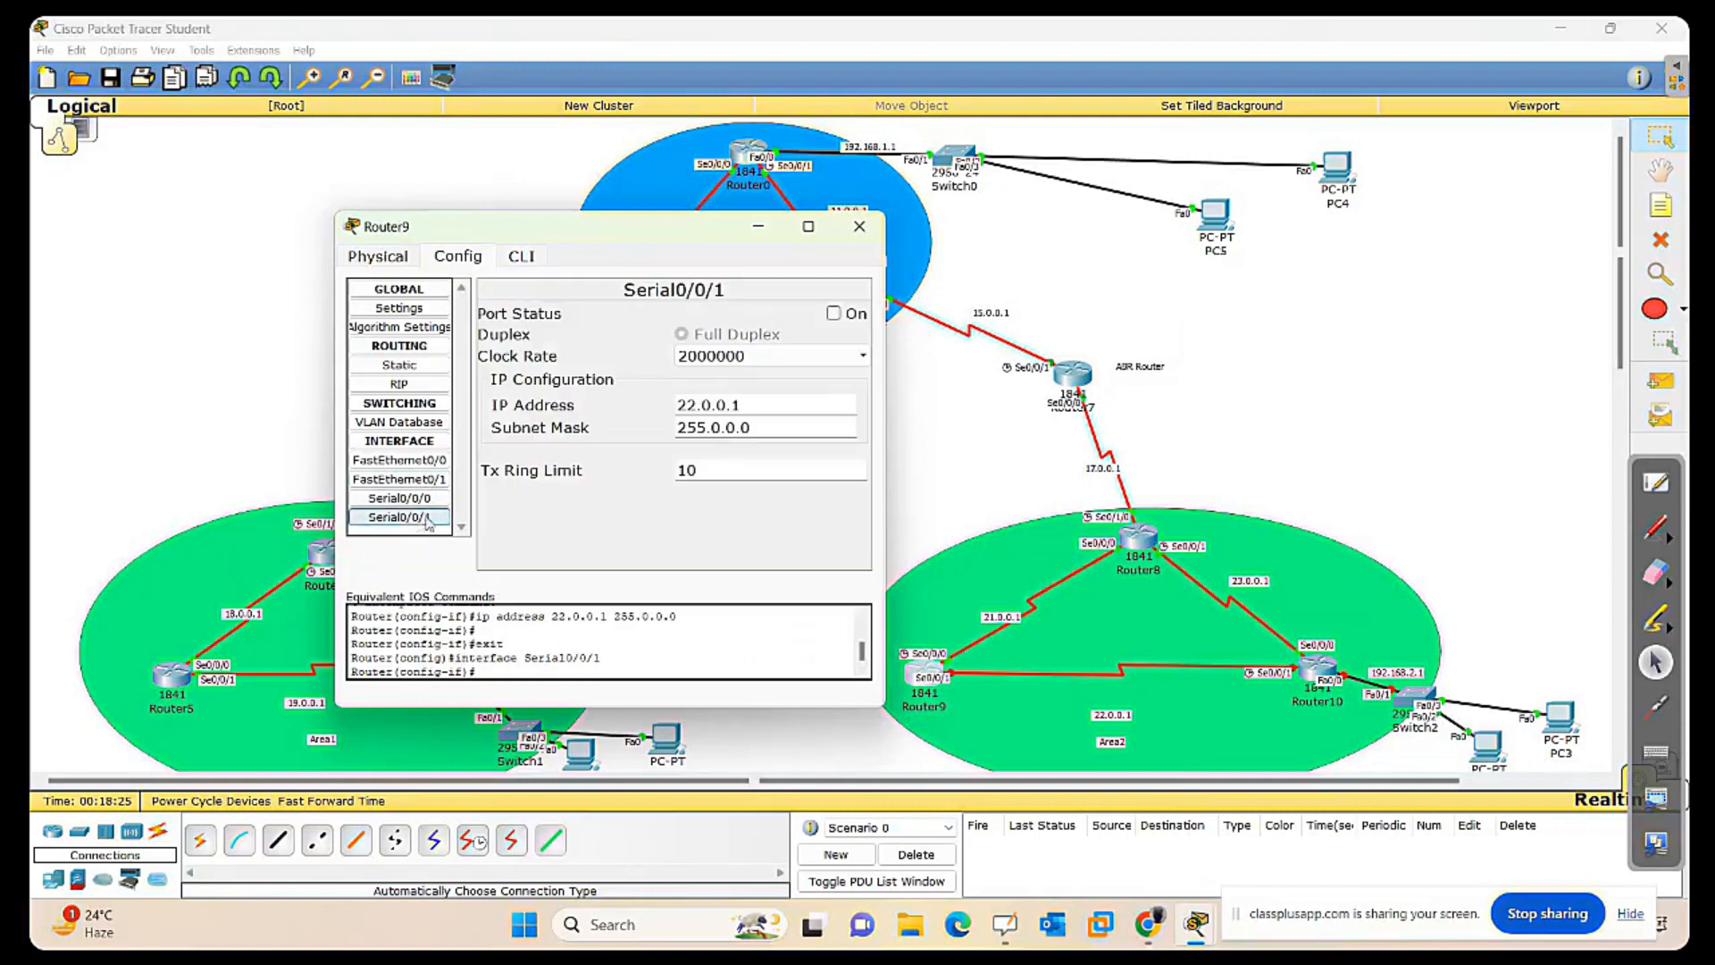
left_click(833, 314)
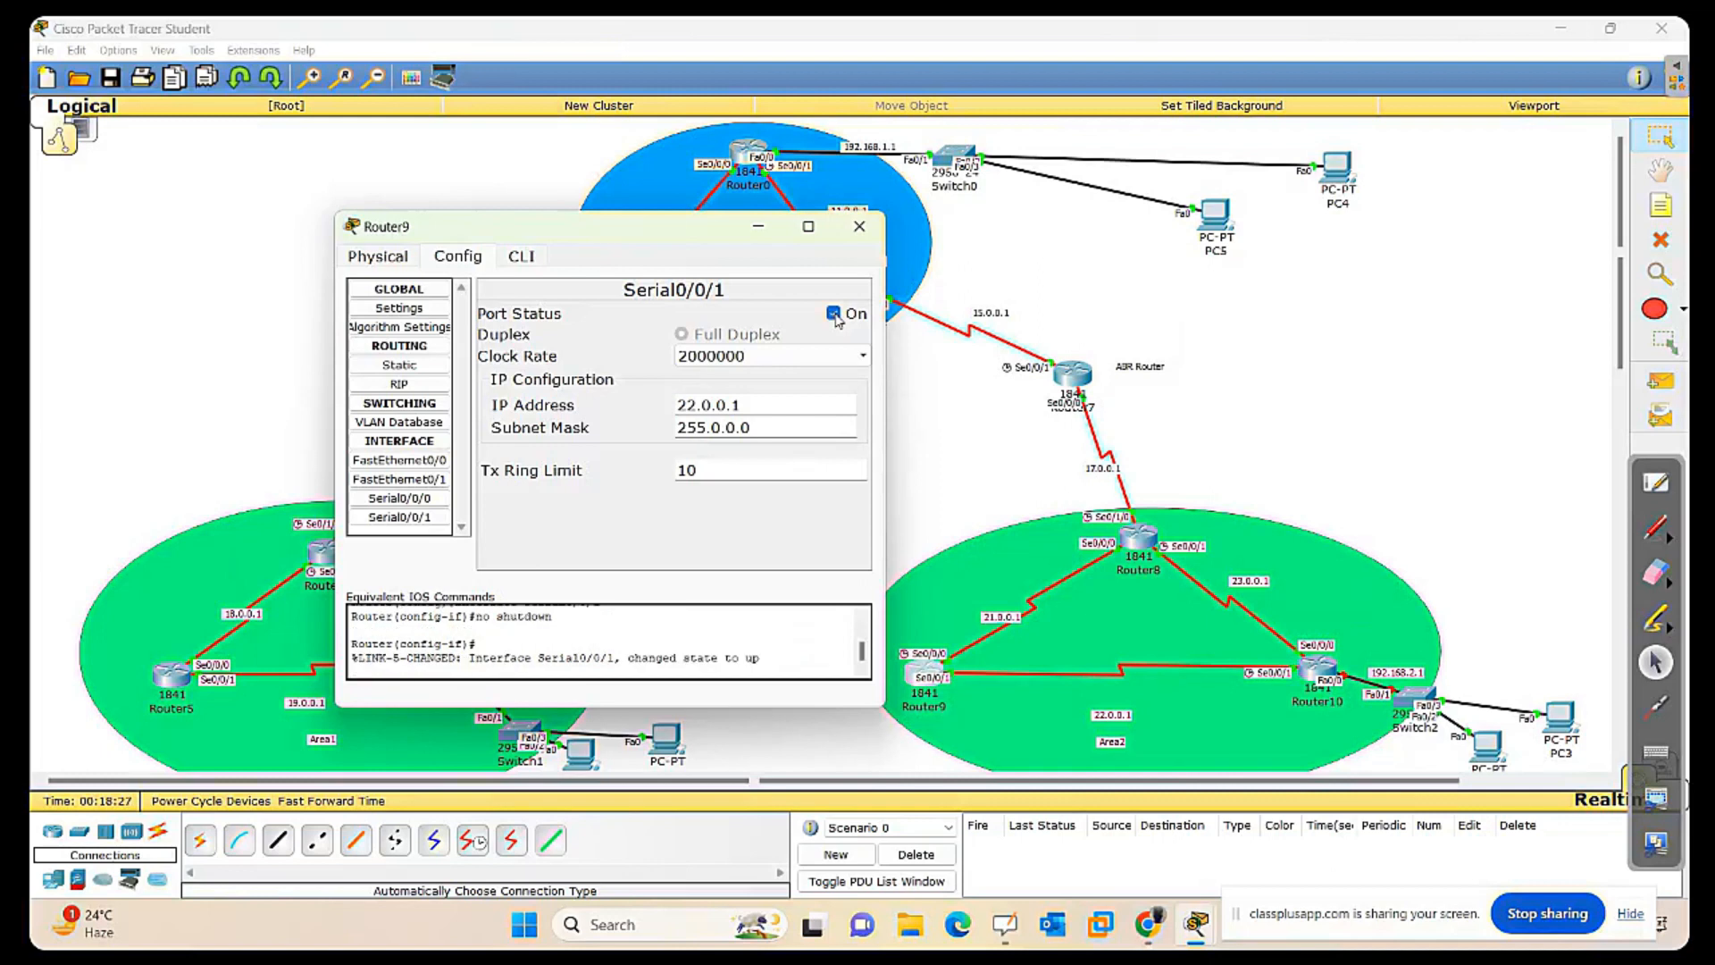
left_click(862, 237)
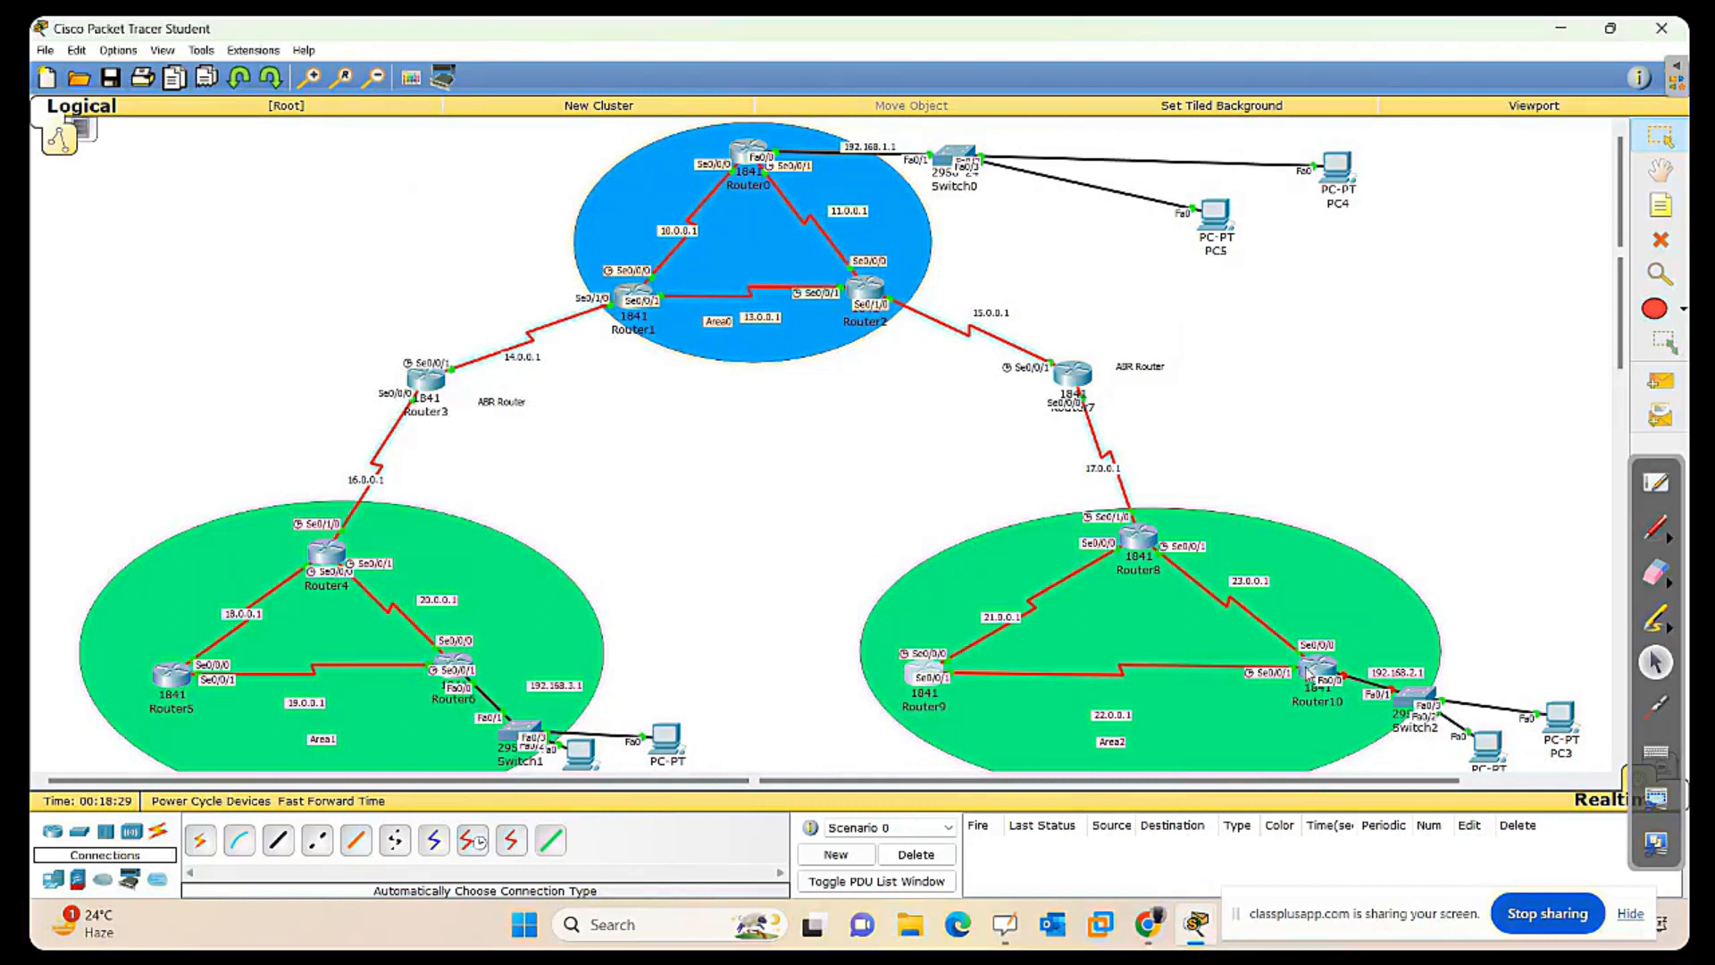
Reopen Router10's command line at the interface configuration prompt.
left_click(1317, 669)
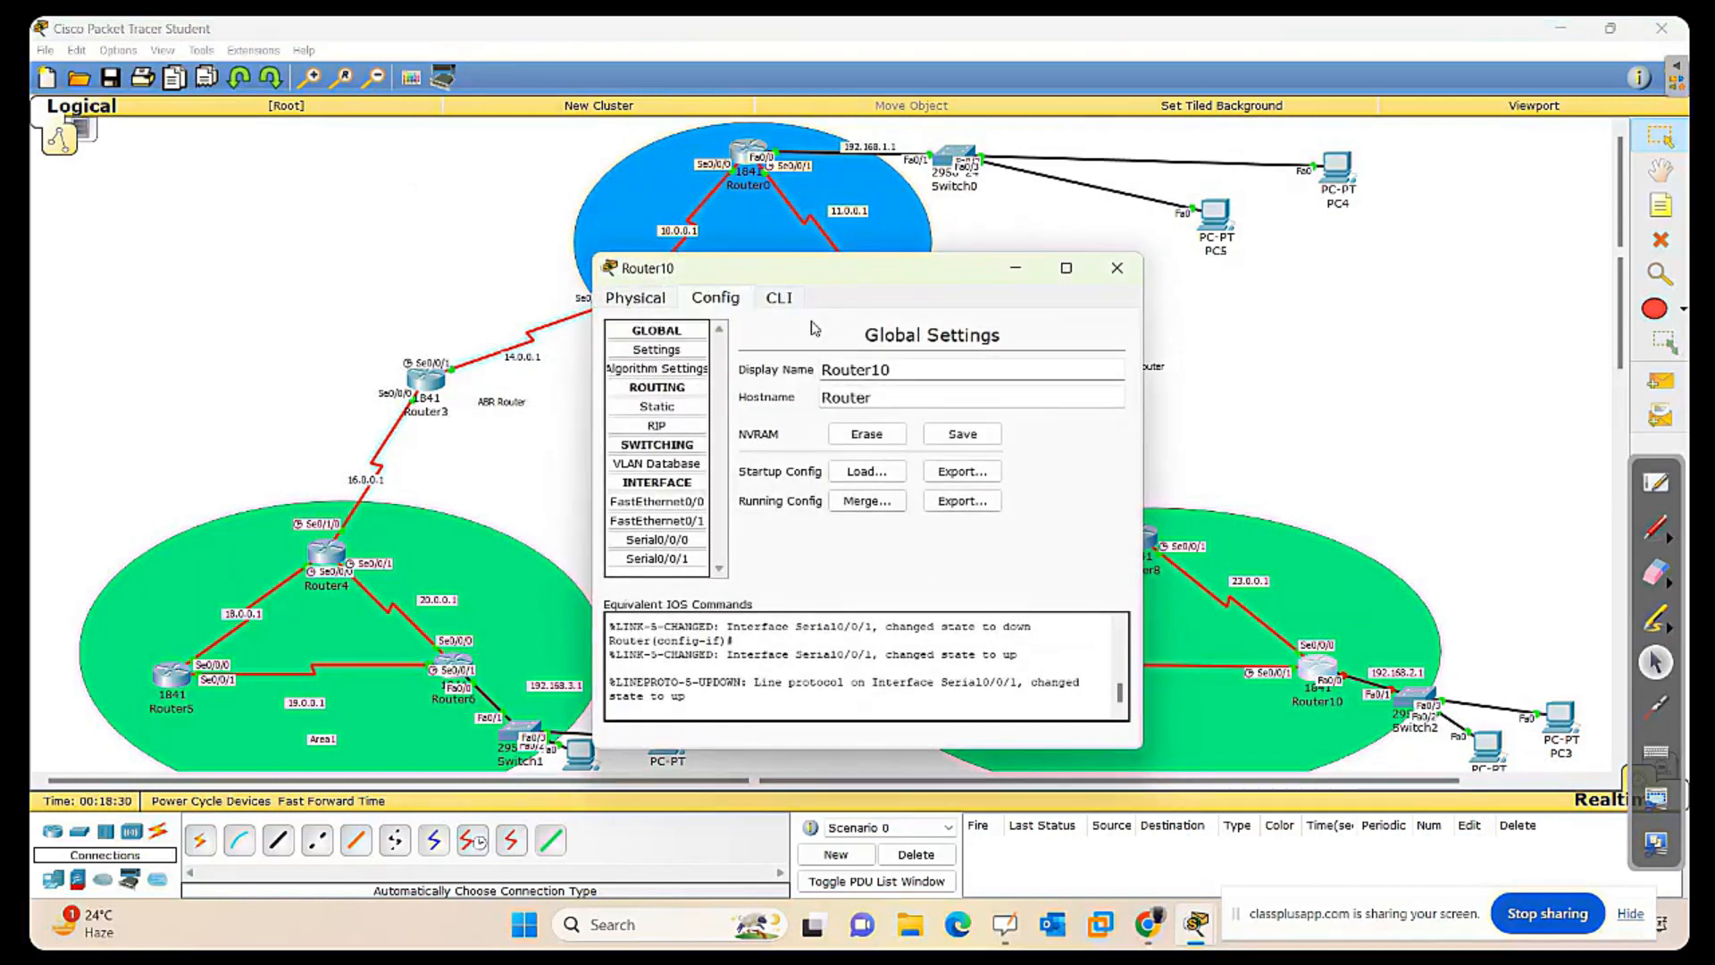
left_click(780, 301)
left_click_drag(932, 290, 451, 217)
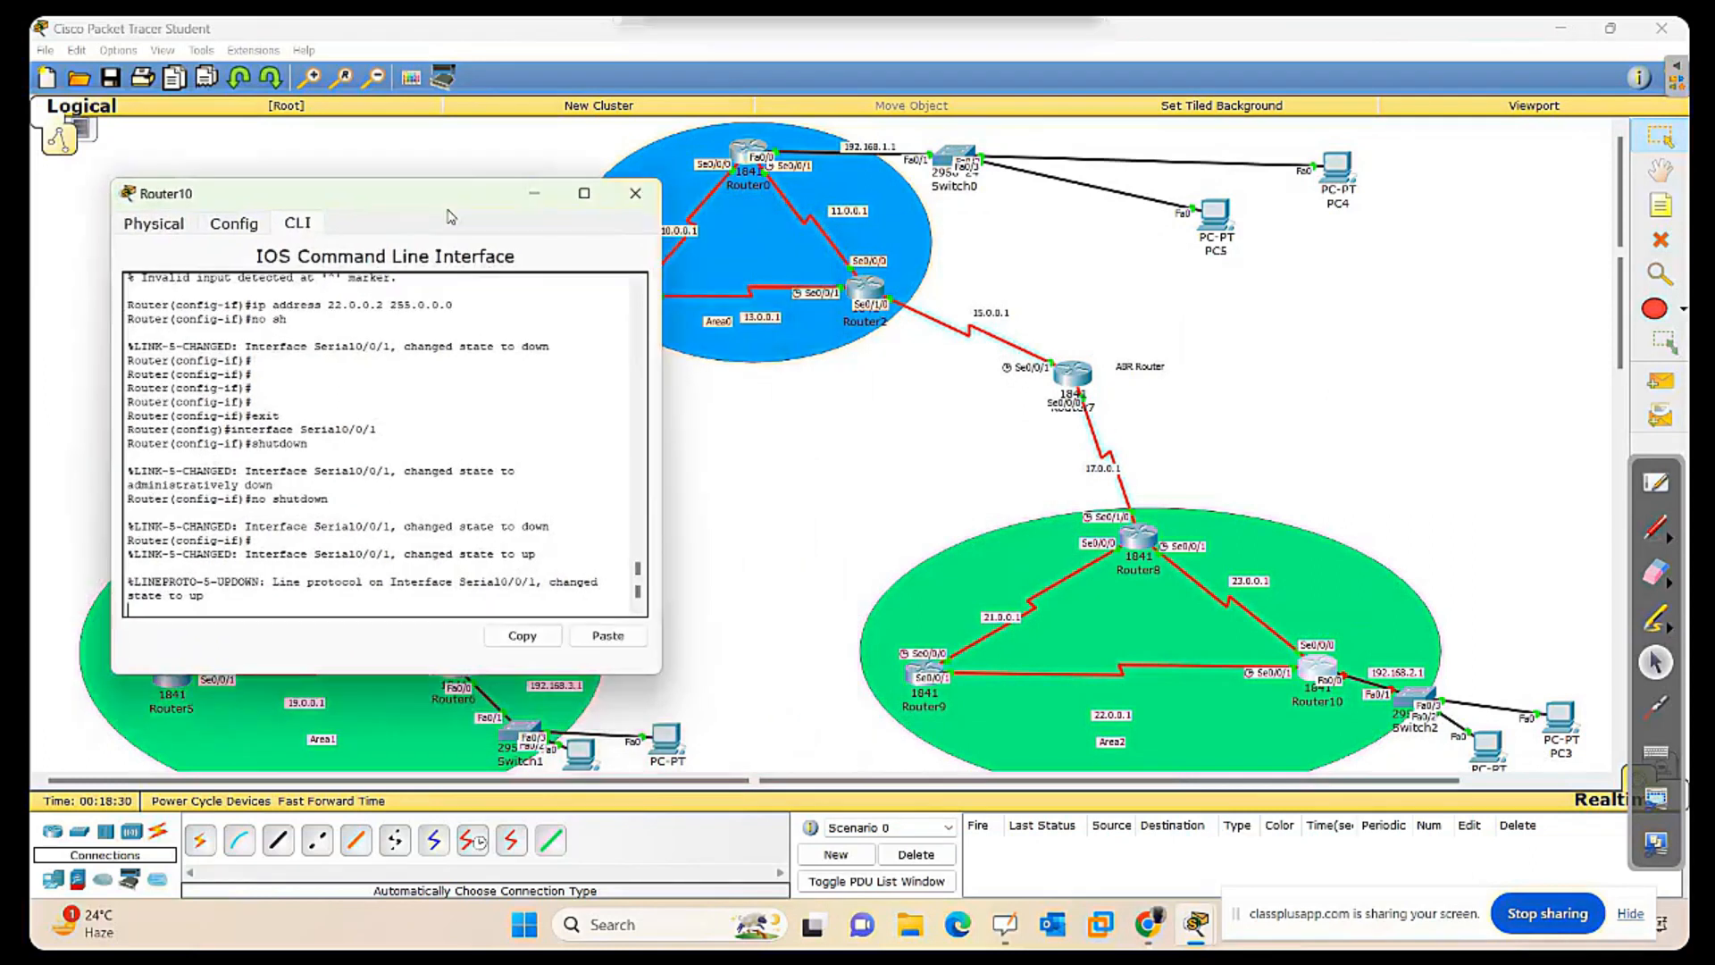
key("Return")
key("Return")
key("Return")
key("Return")
key("Return")
key("Return")
key("Return")
key("Return")
key("Return")
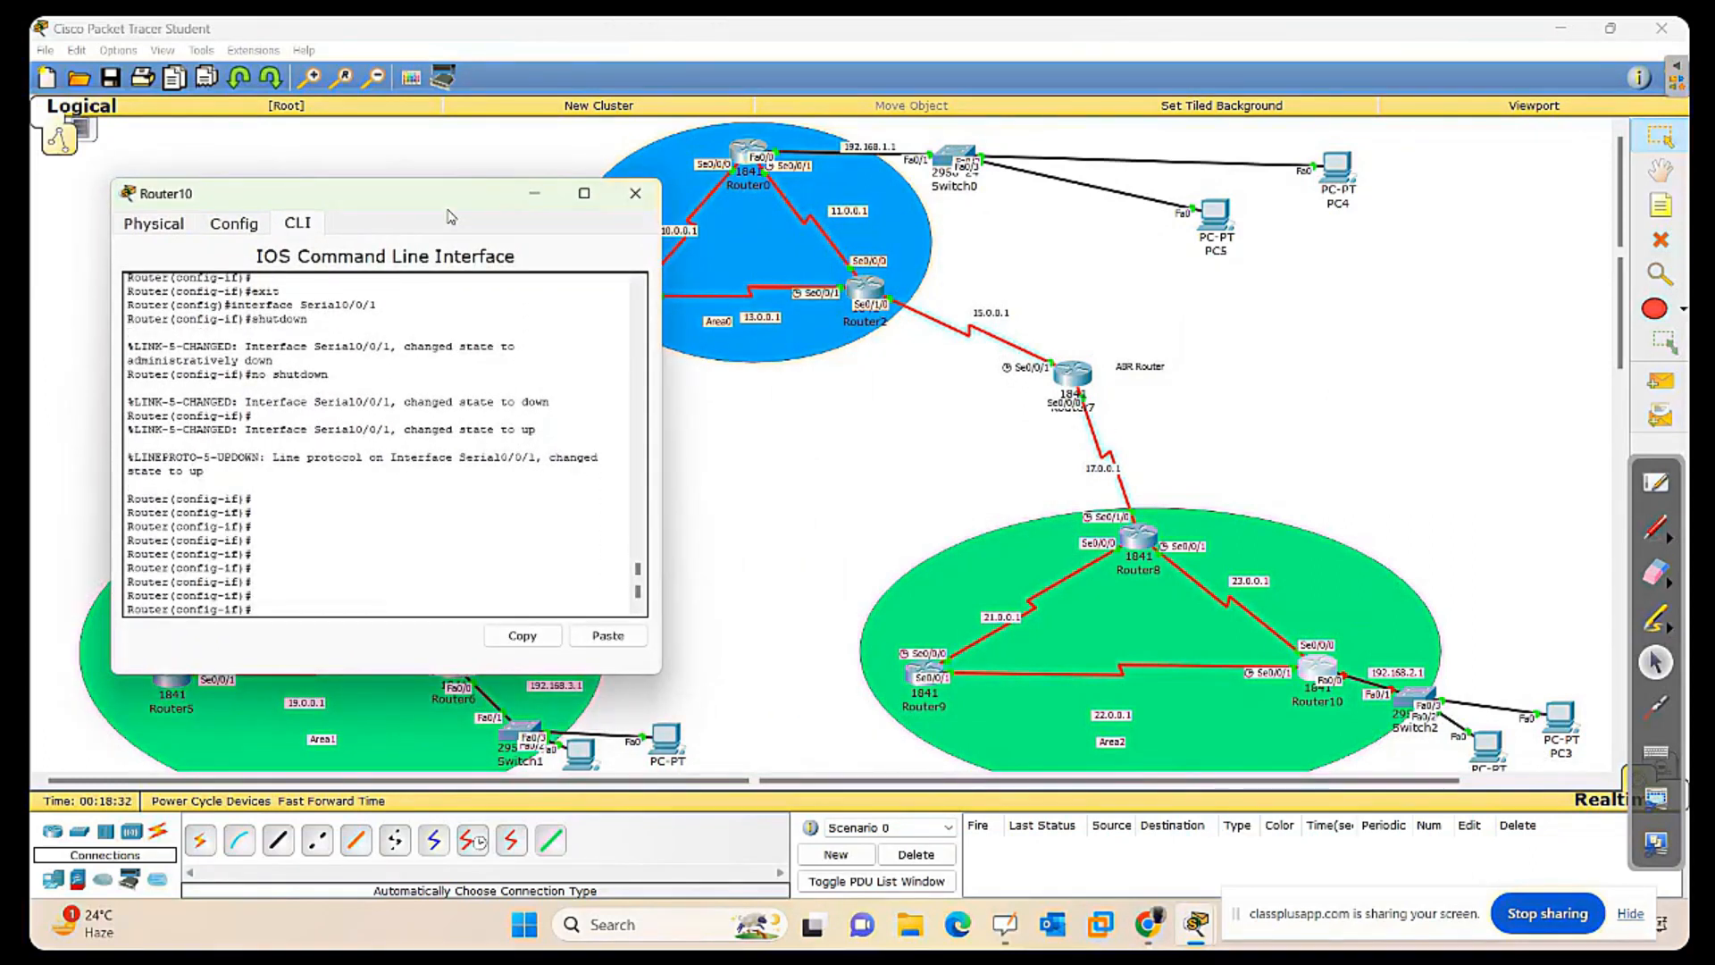
type("int fa0/1")
key("Return")
key("Return")
key("Return")
key("Return")
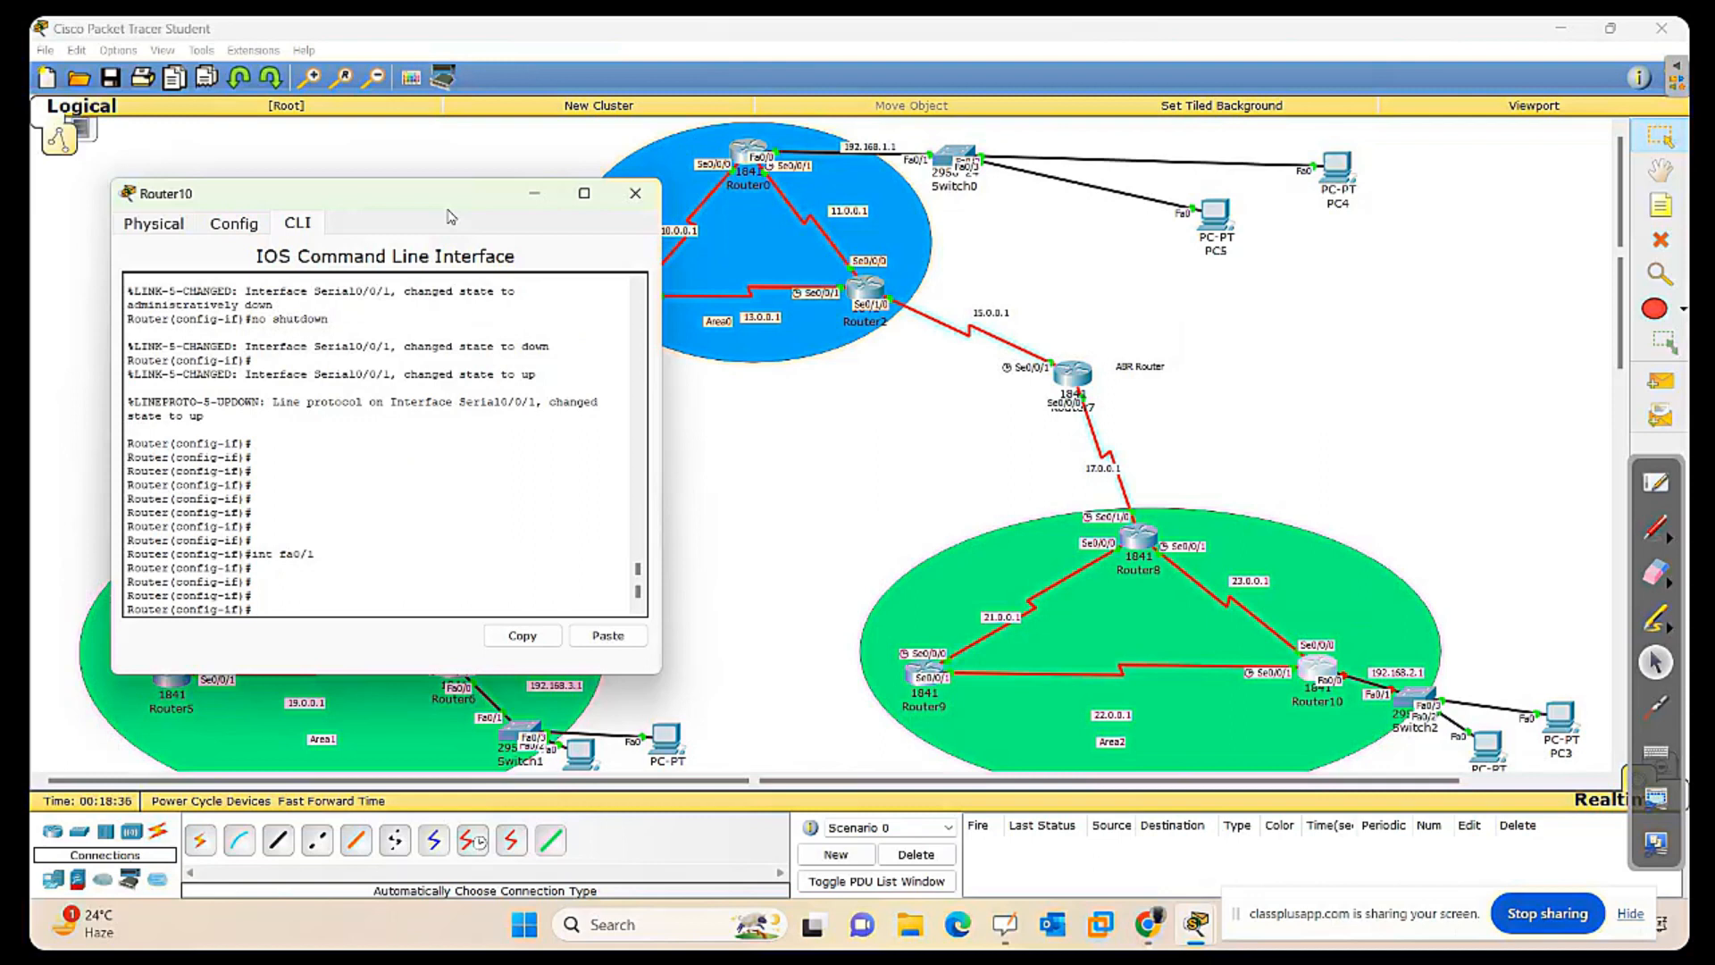
Assign 192.168.2.1 with mask 255.255.255.0 to Router10's FastEthernet0/0, turn the port on, and close the router's window.
left_click(241, 229)
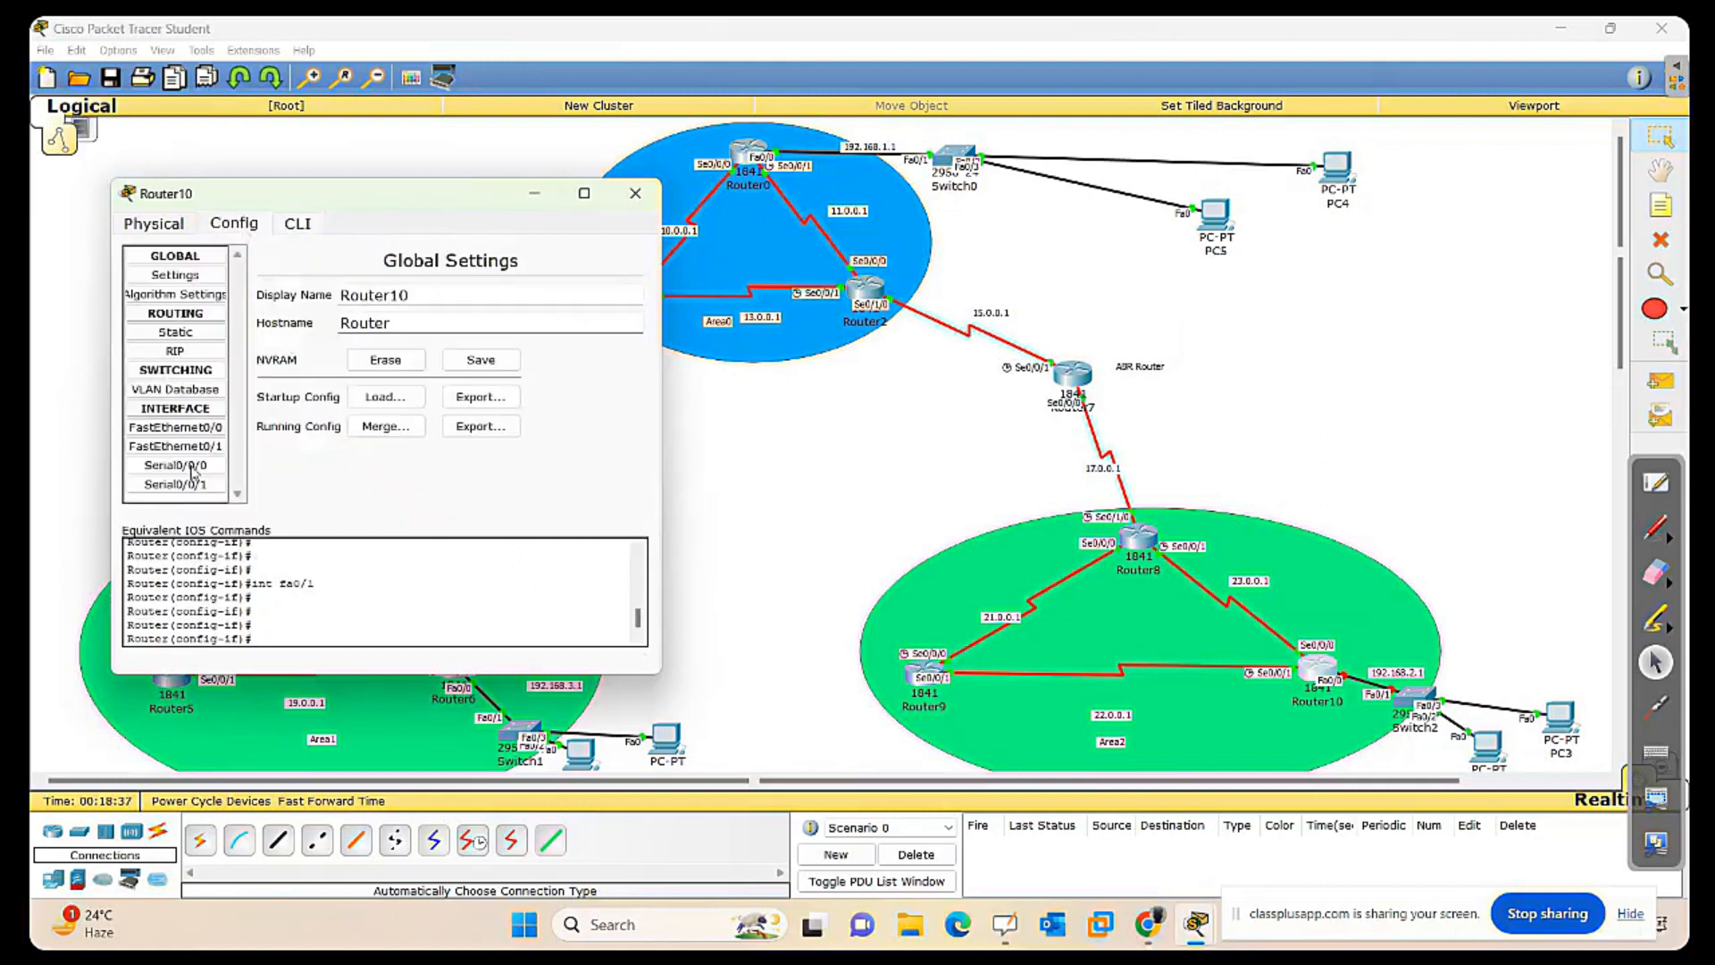
left_click(192, 427)
left_click(523, 395)
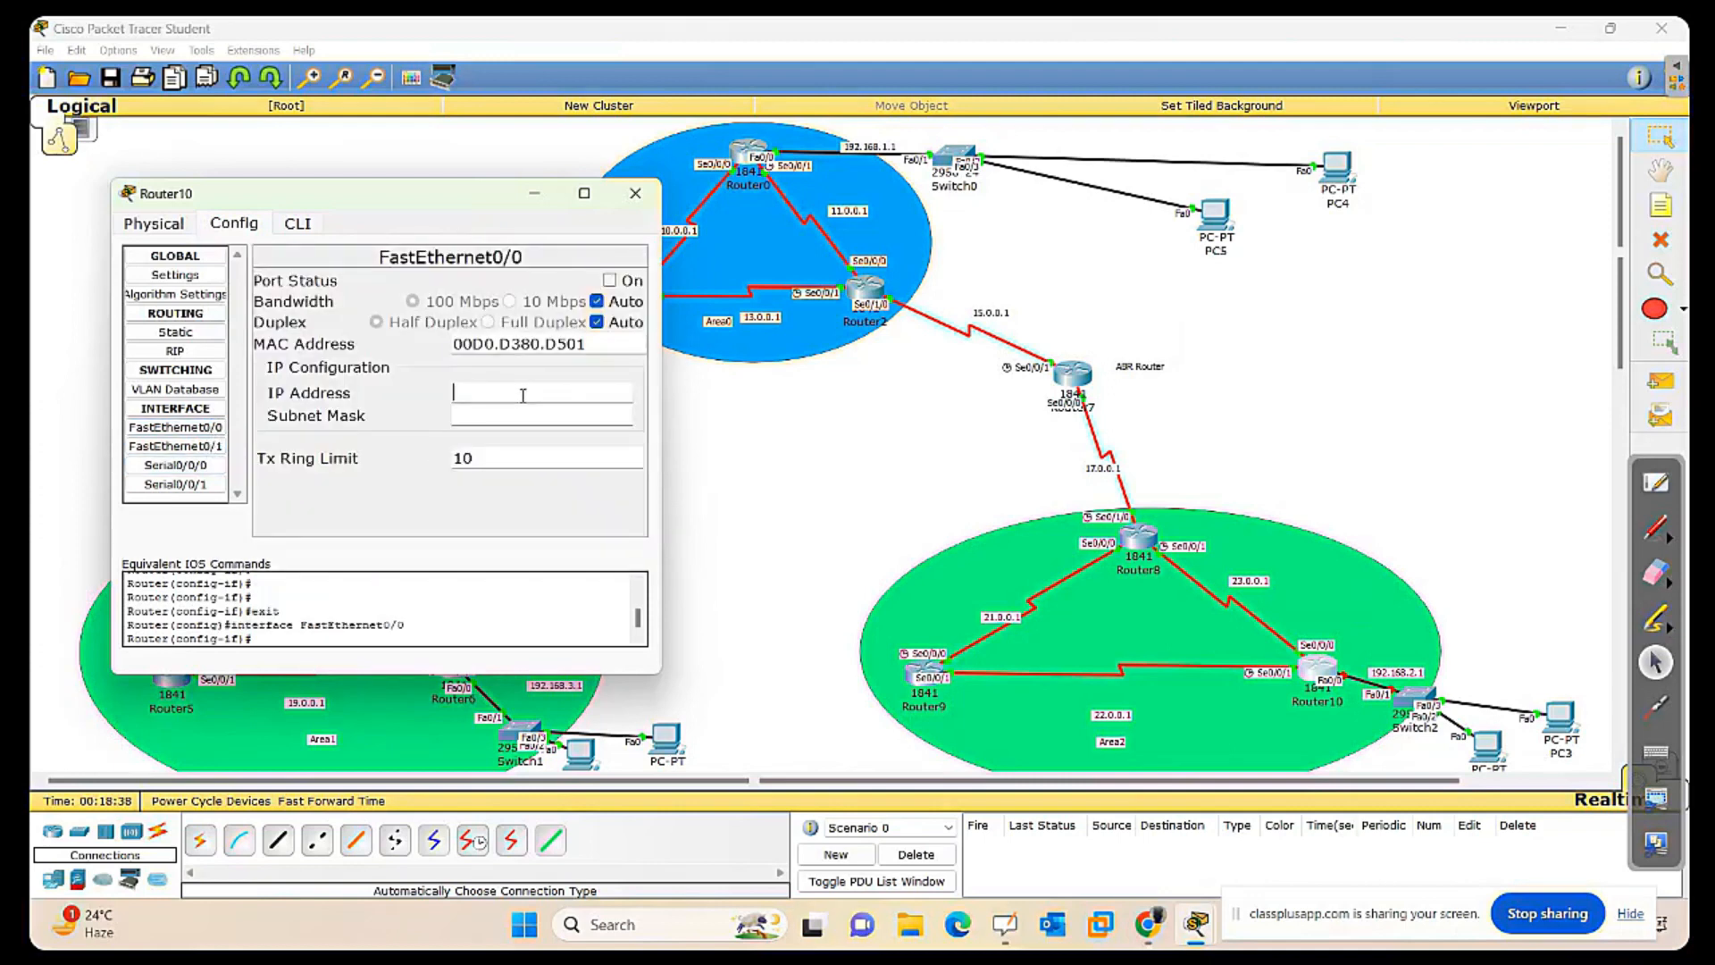
type("192.168.2.1")
key("Tab")
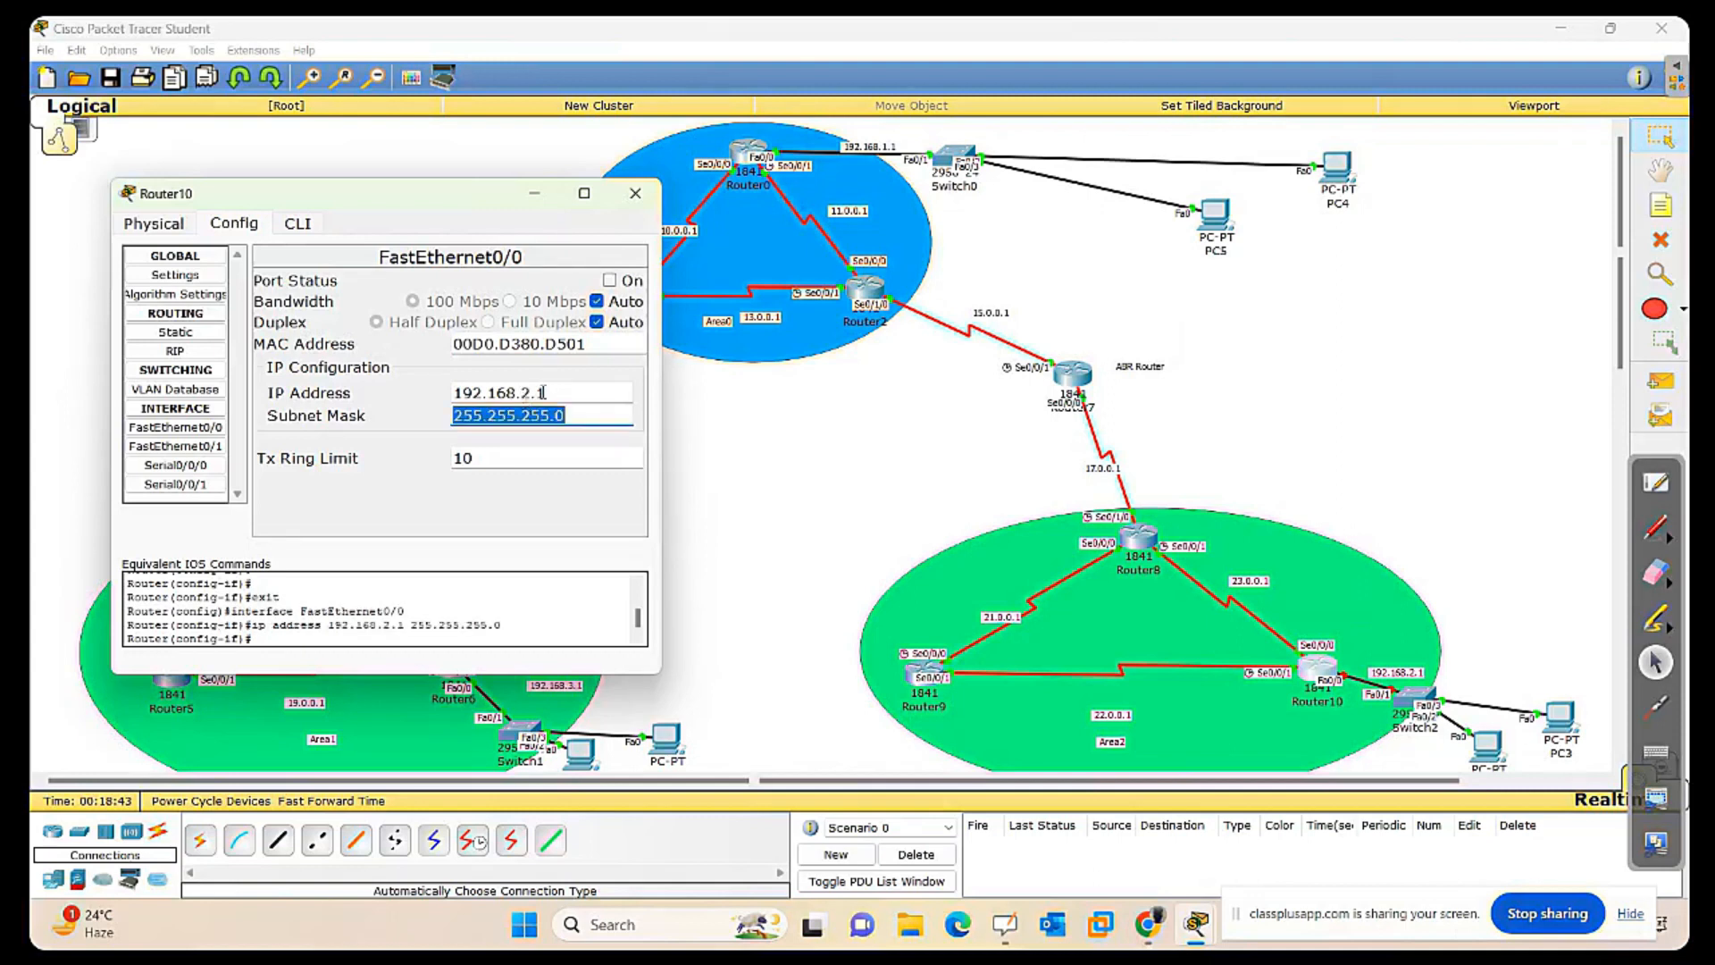
left_click(615, 281)
left_click(636, 193)
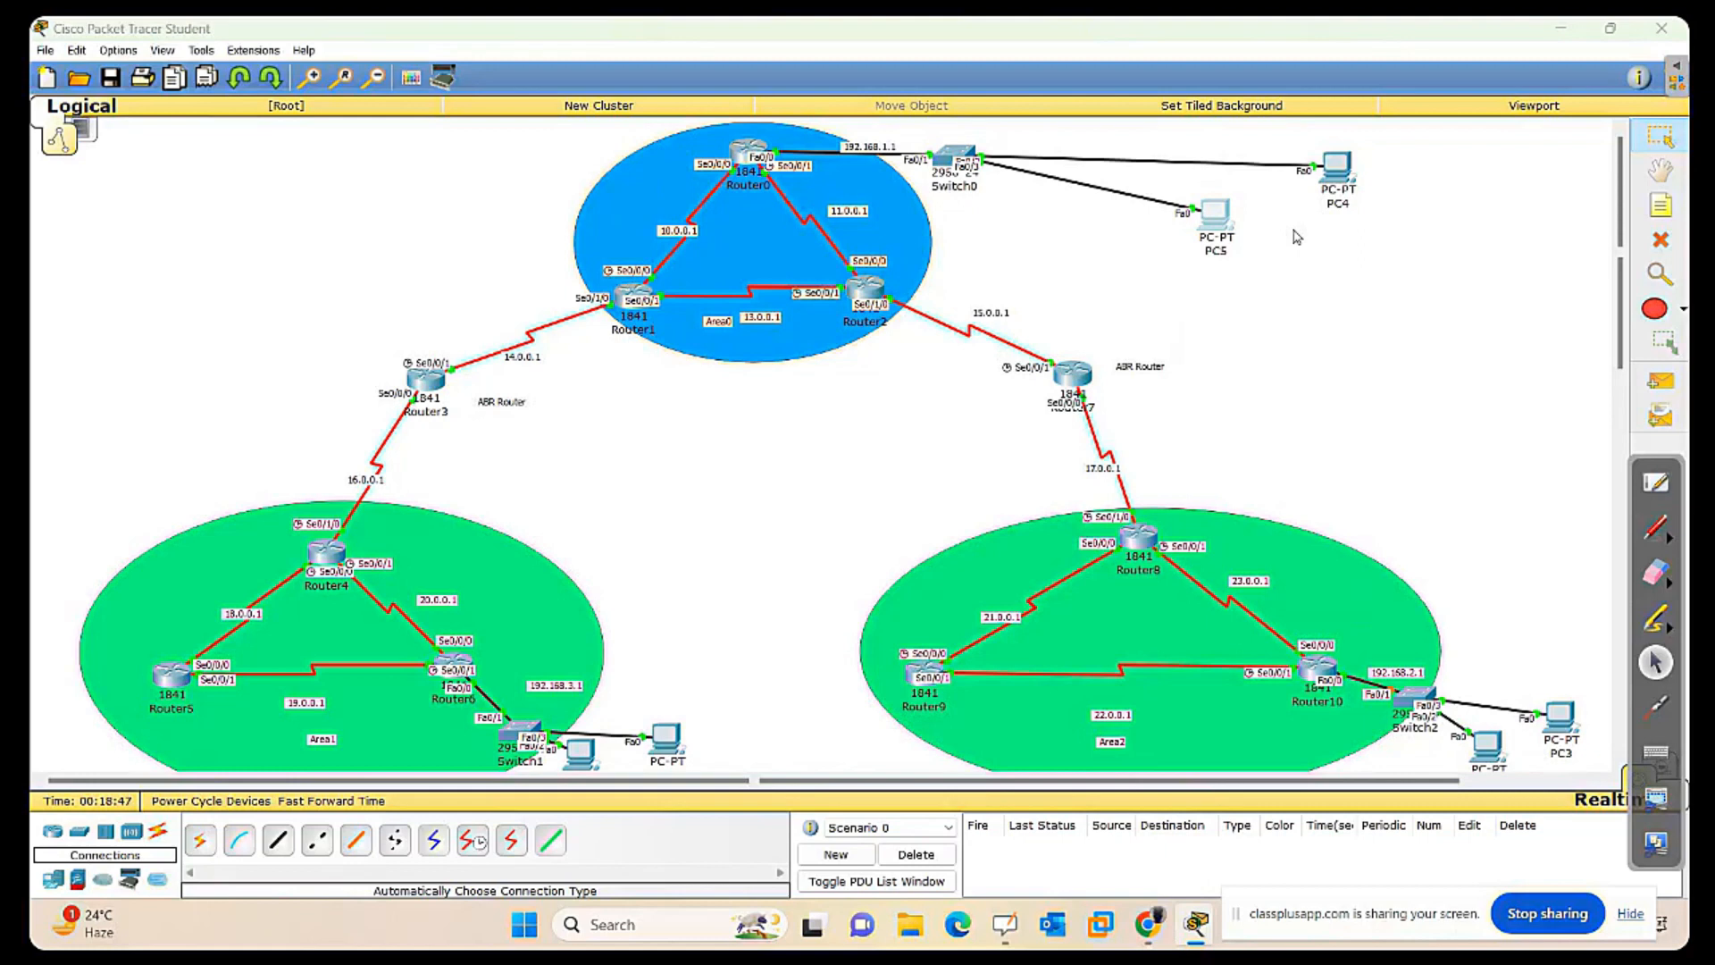
Set PC5's static IP address to 192.168.1.2 with subnet mask 255.255.255.0.
left_click(803, 296)
left_click(652, 350)
left_click(889, 398)
type("192.1681")
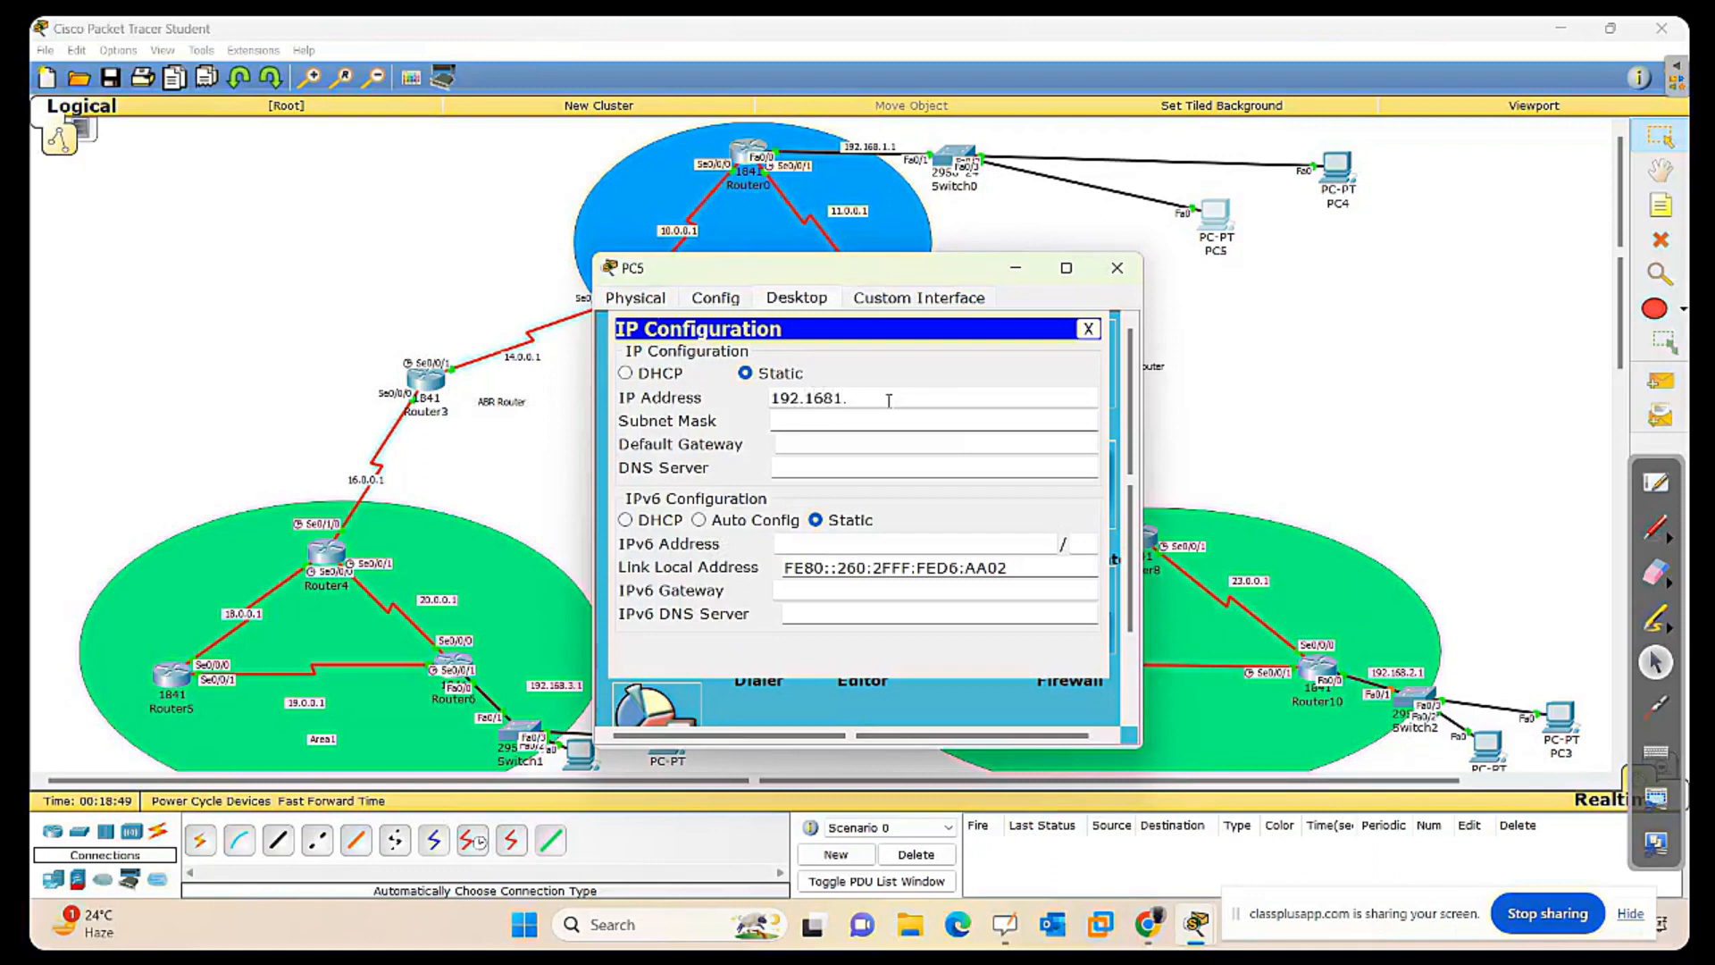
type(".2")
key("Tab")
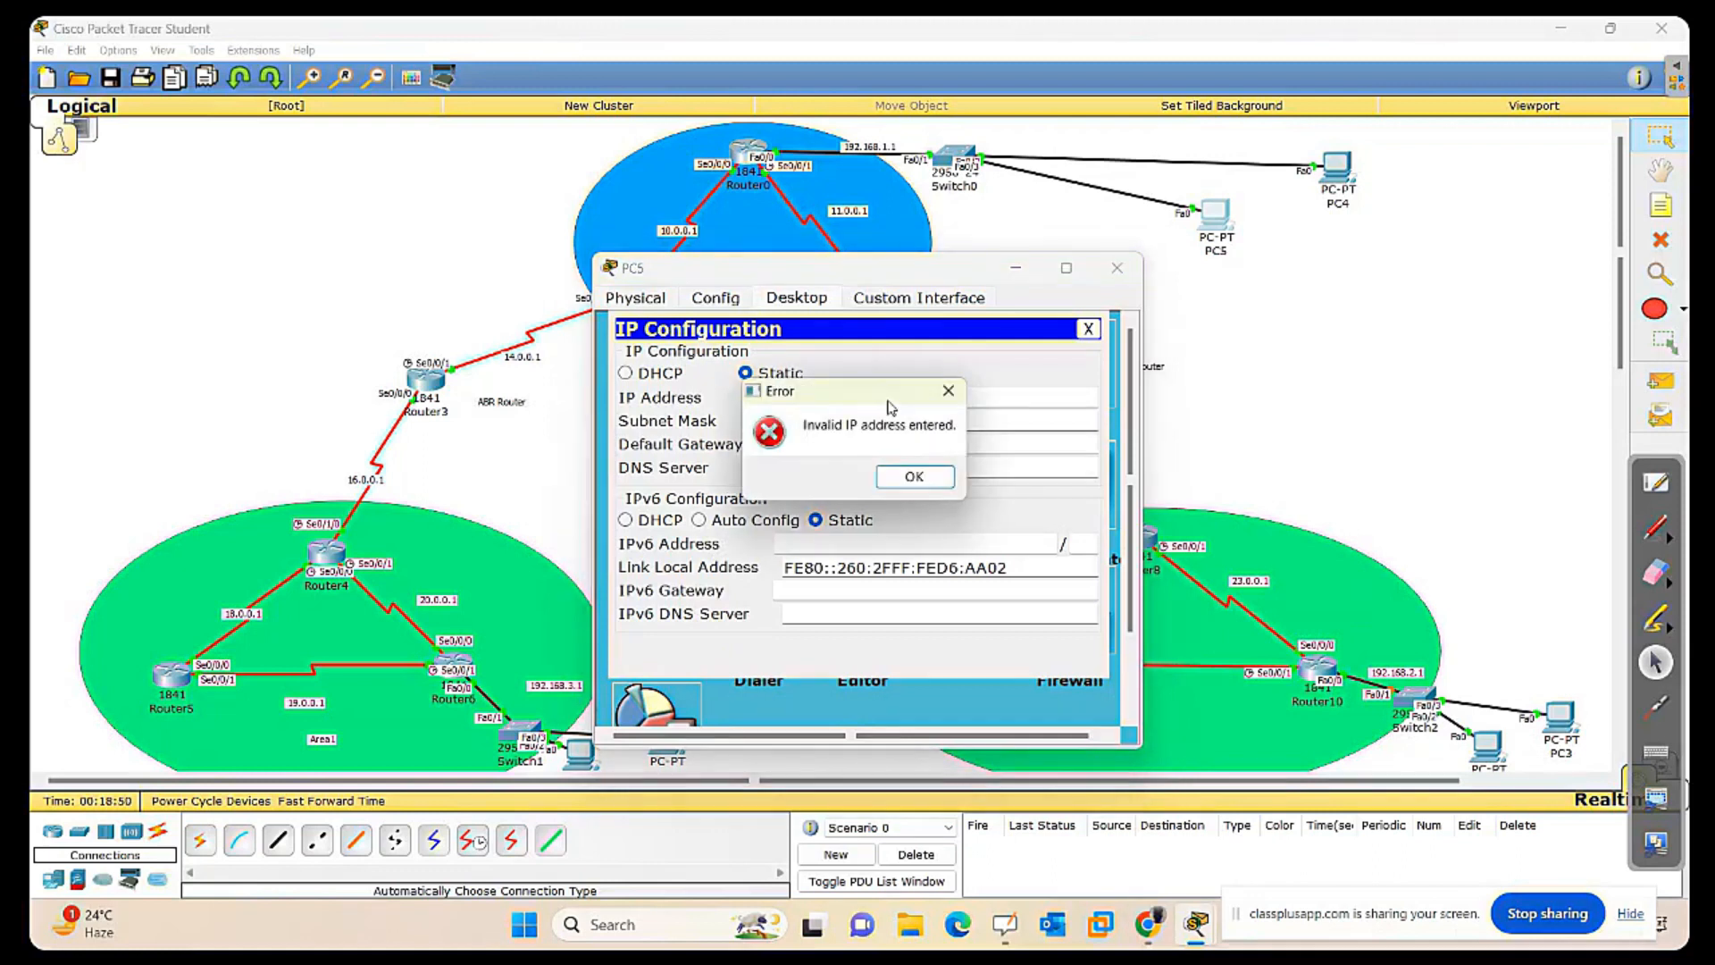
left_click(914, 477)
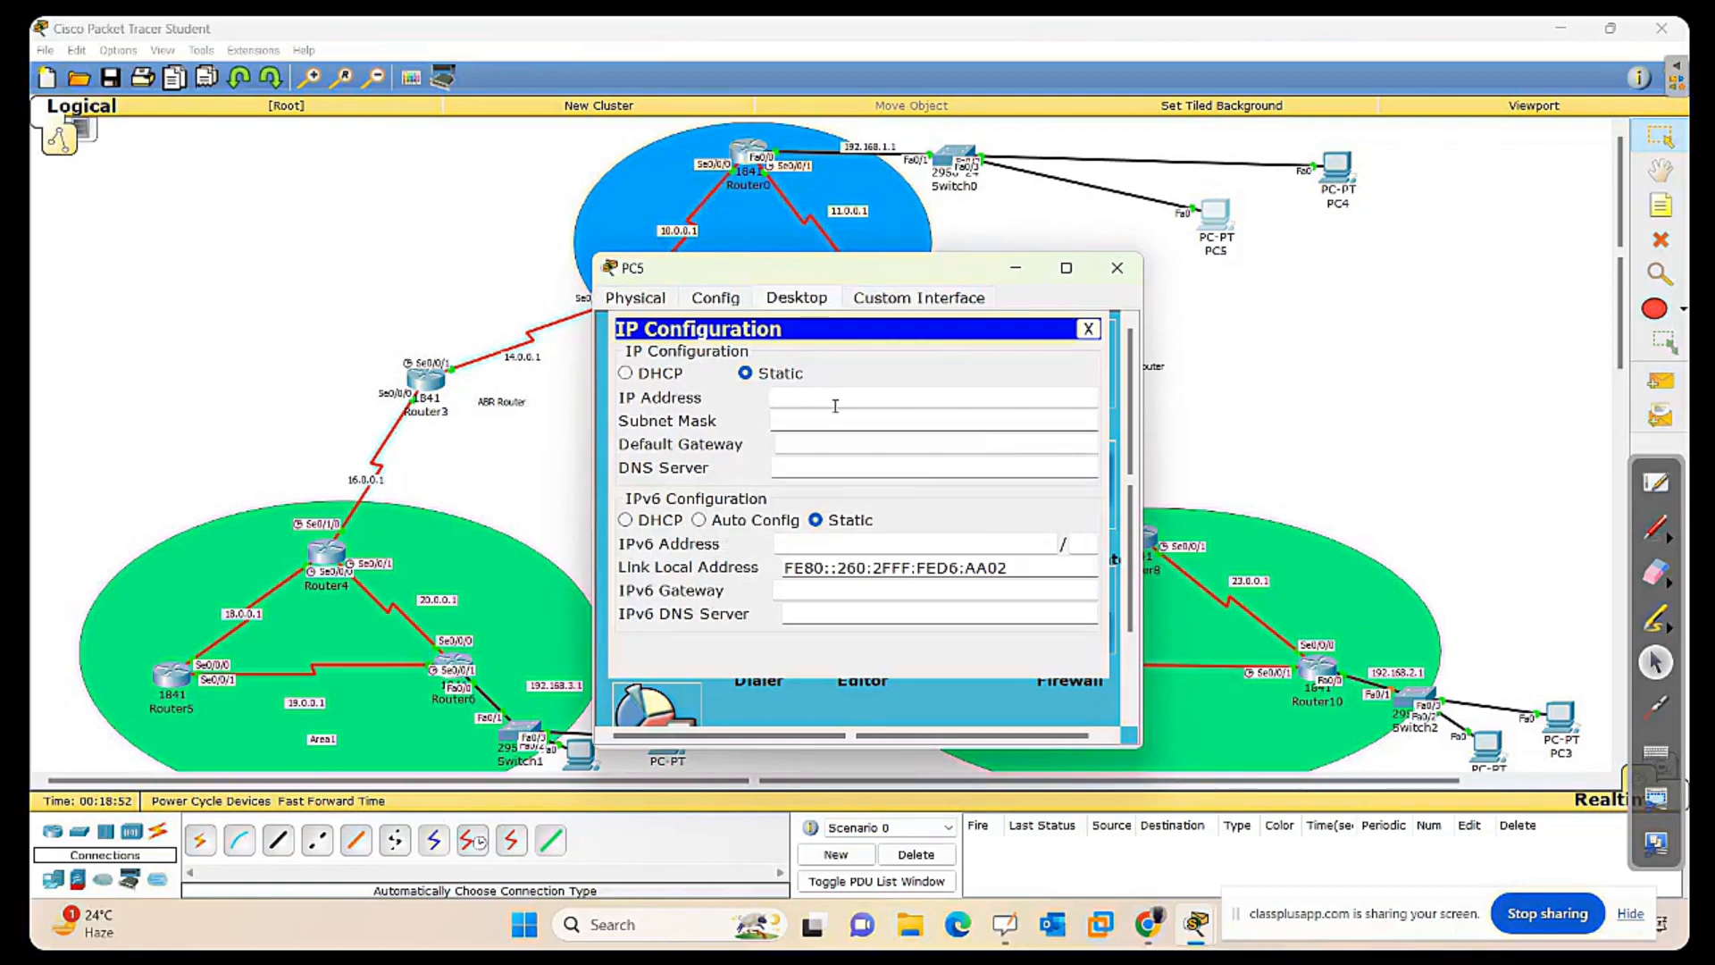
type("192.168.1.2")
key("Tab")
Set PC5's default gateway to 192.168.1.1 and close its window.
left_click(896, 444)
type("192.16")
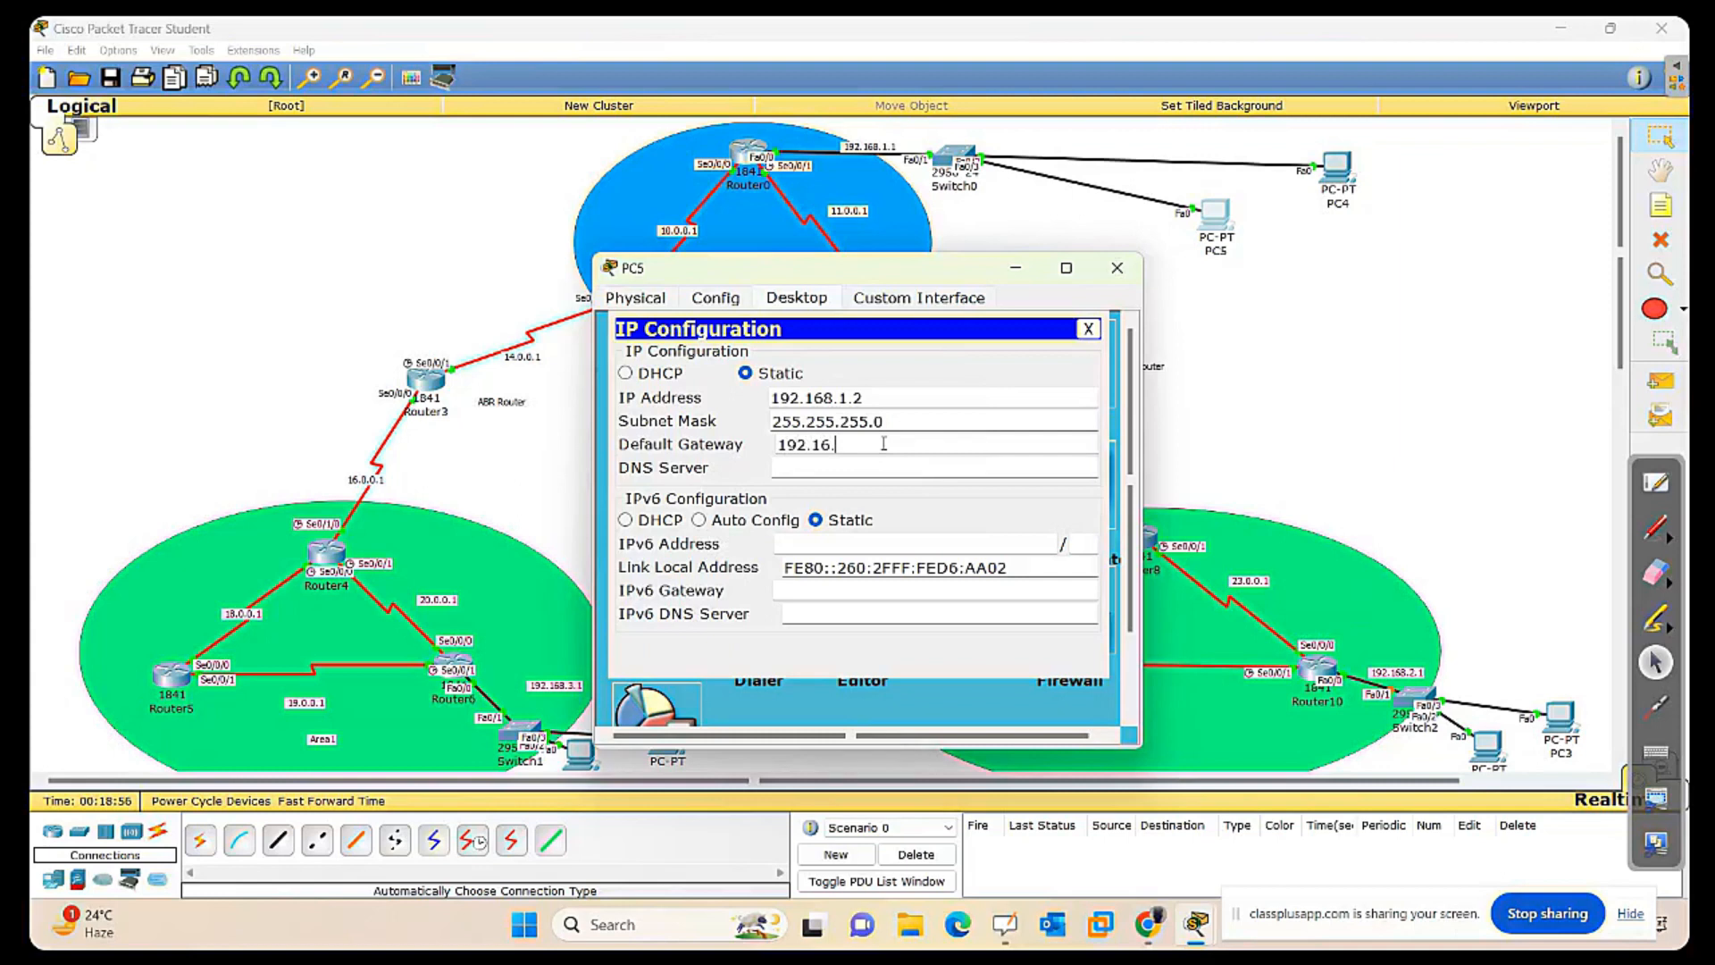
type("8.1.1")
left_click(1116, 267)
Give PC4 the static IP address 192.168.1.3, mask 255.255.255.0 and default gateway 192.168.1.1, and close its window.
left_click(1337, 168)
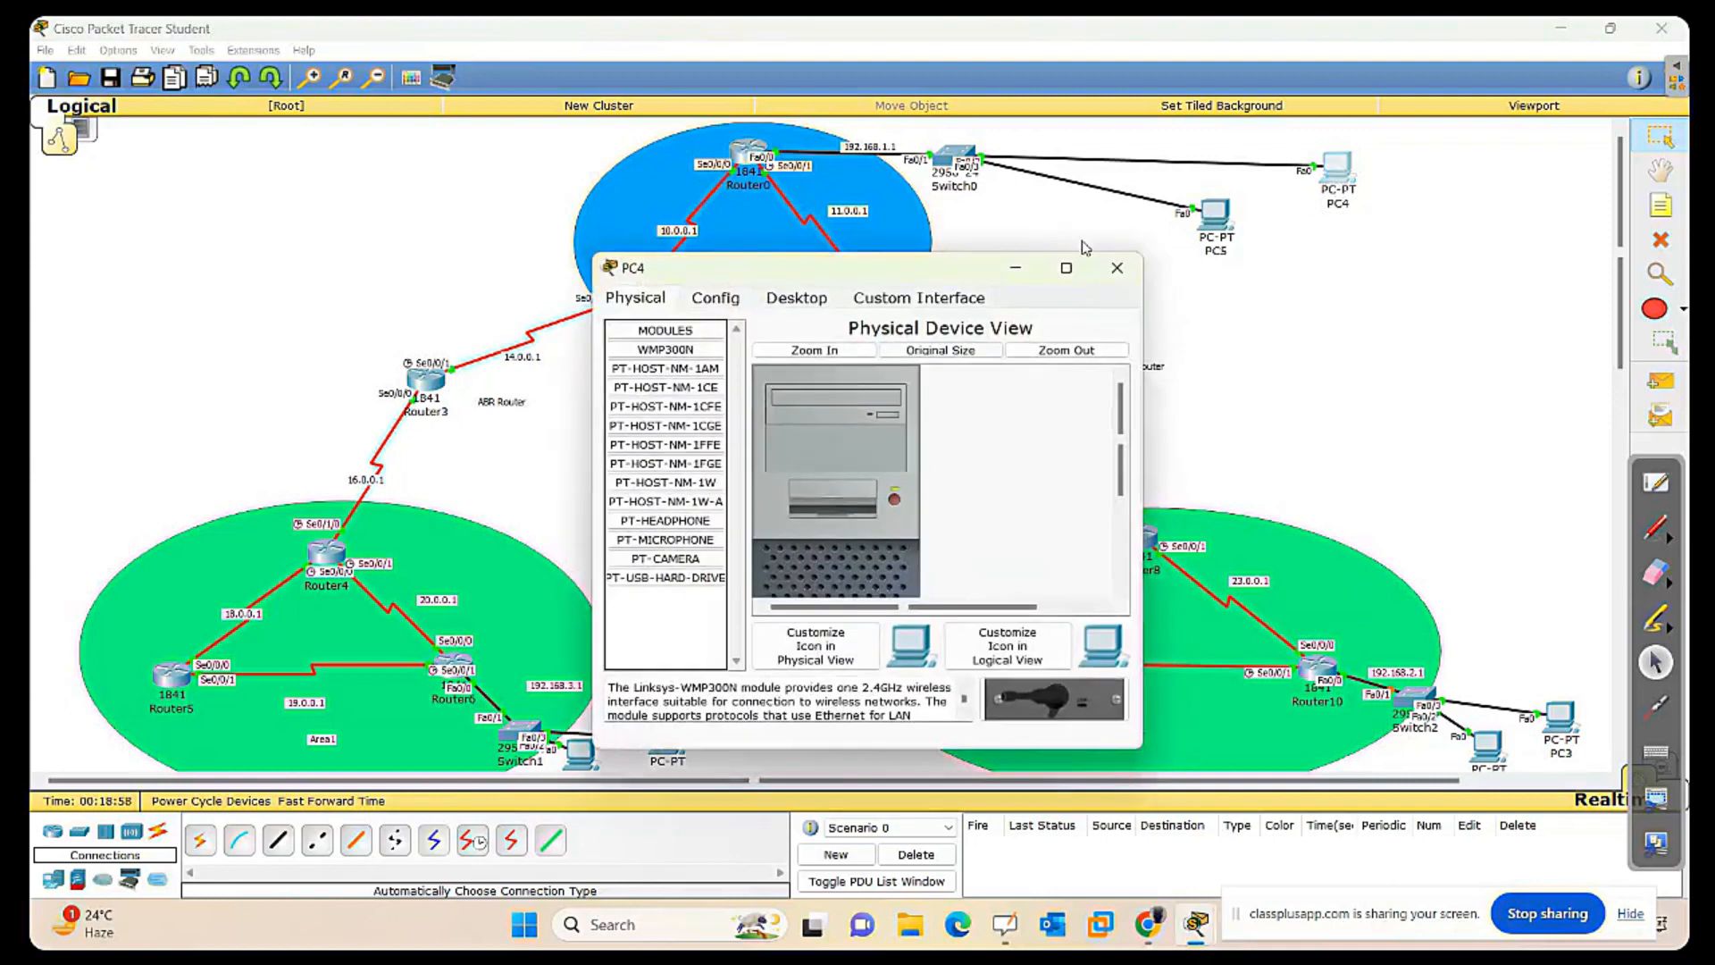
left_click(826, 302)
left_click(659, 371)
type("192.168")
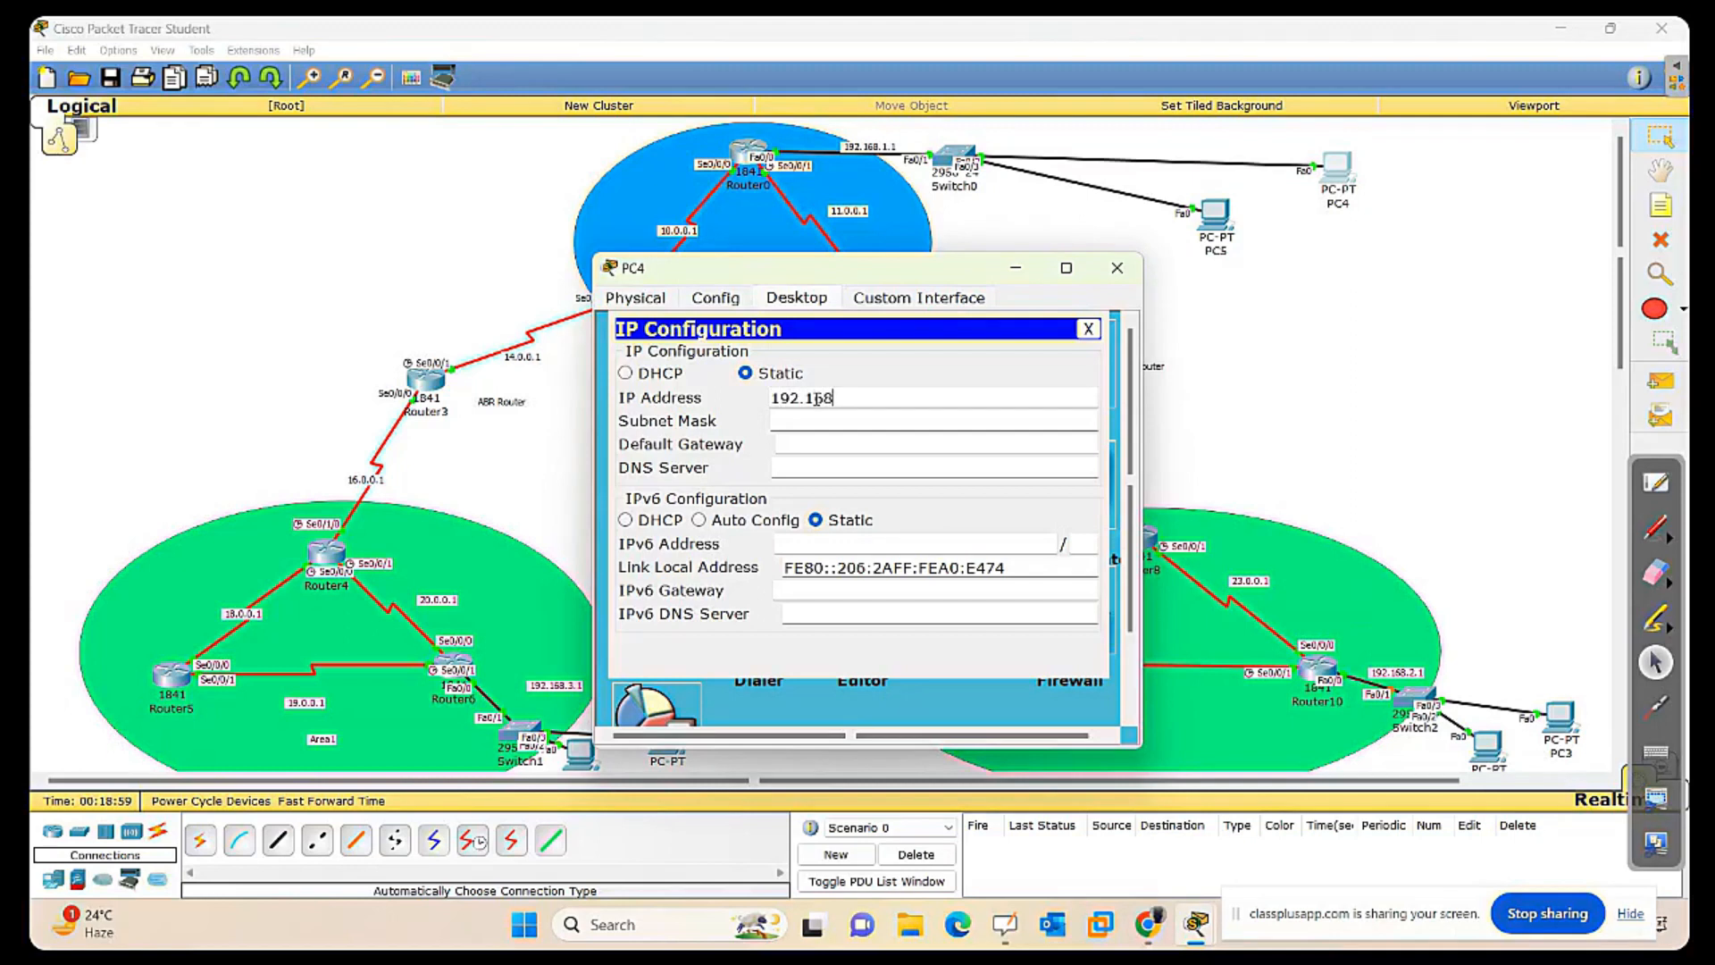
type(".1.3")
key("Tab")
key("Tab")
type("192.168")
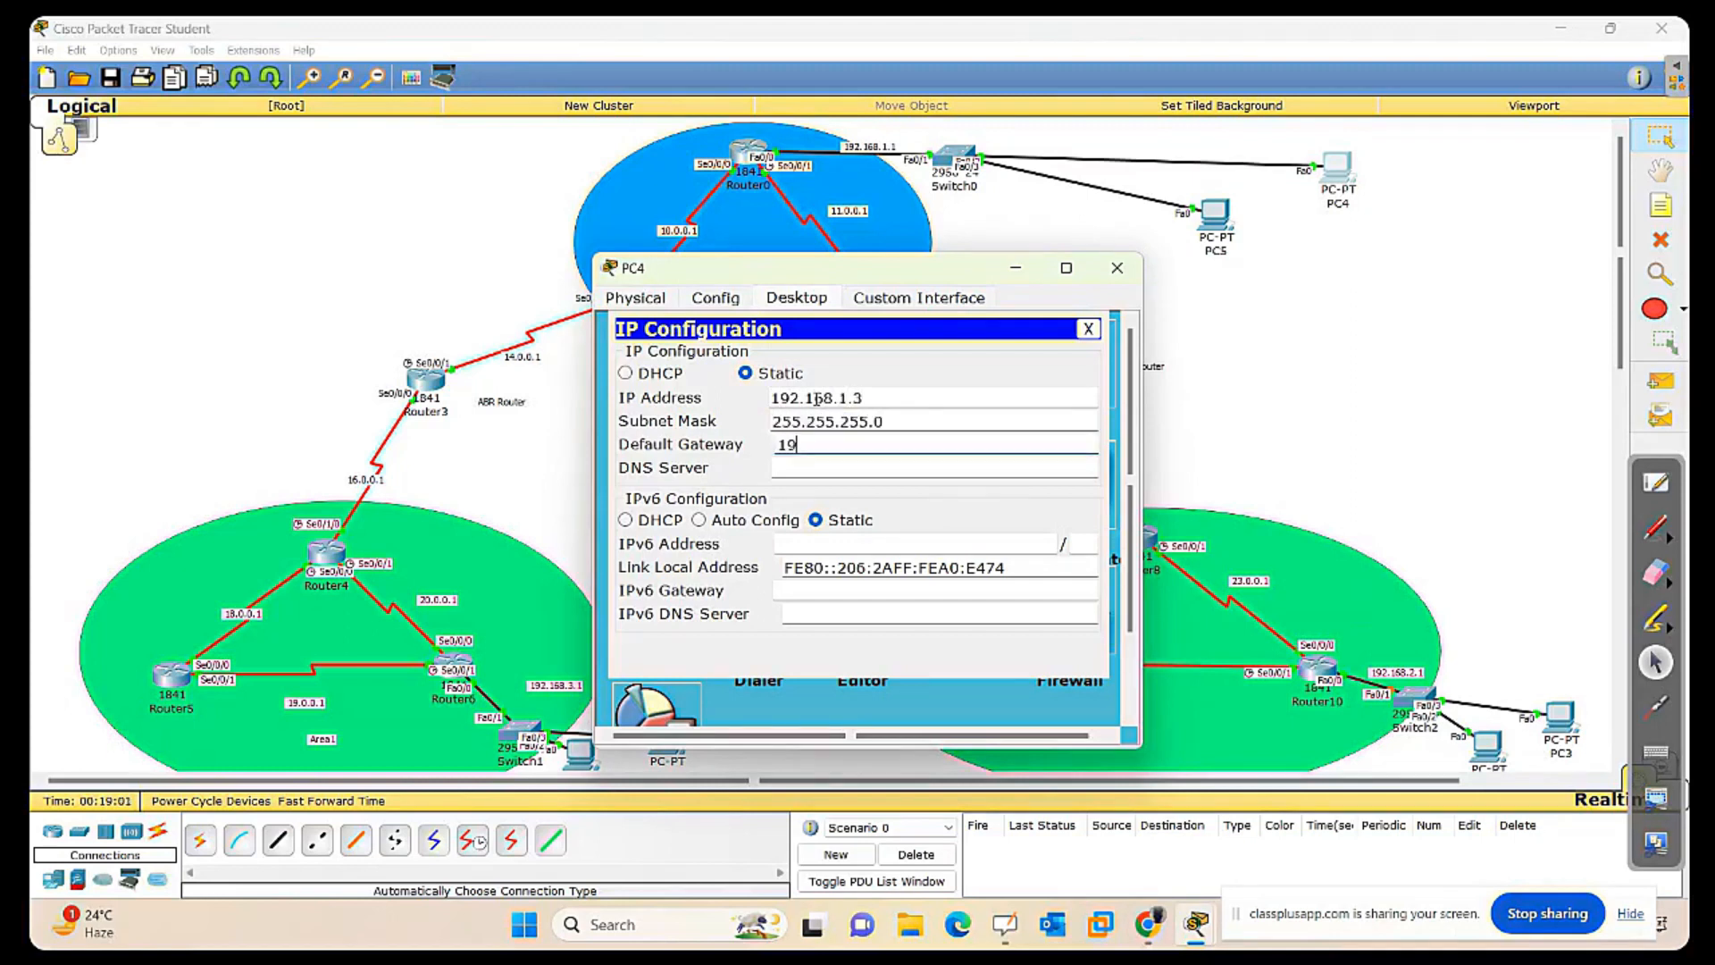
type(".1.1")
left_click(1116, 268)
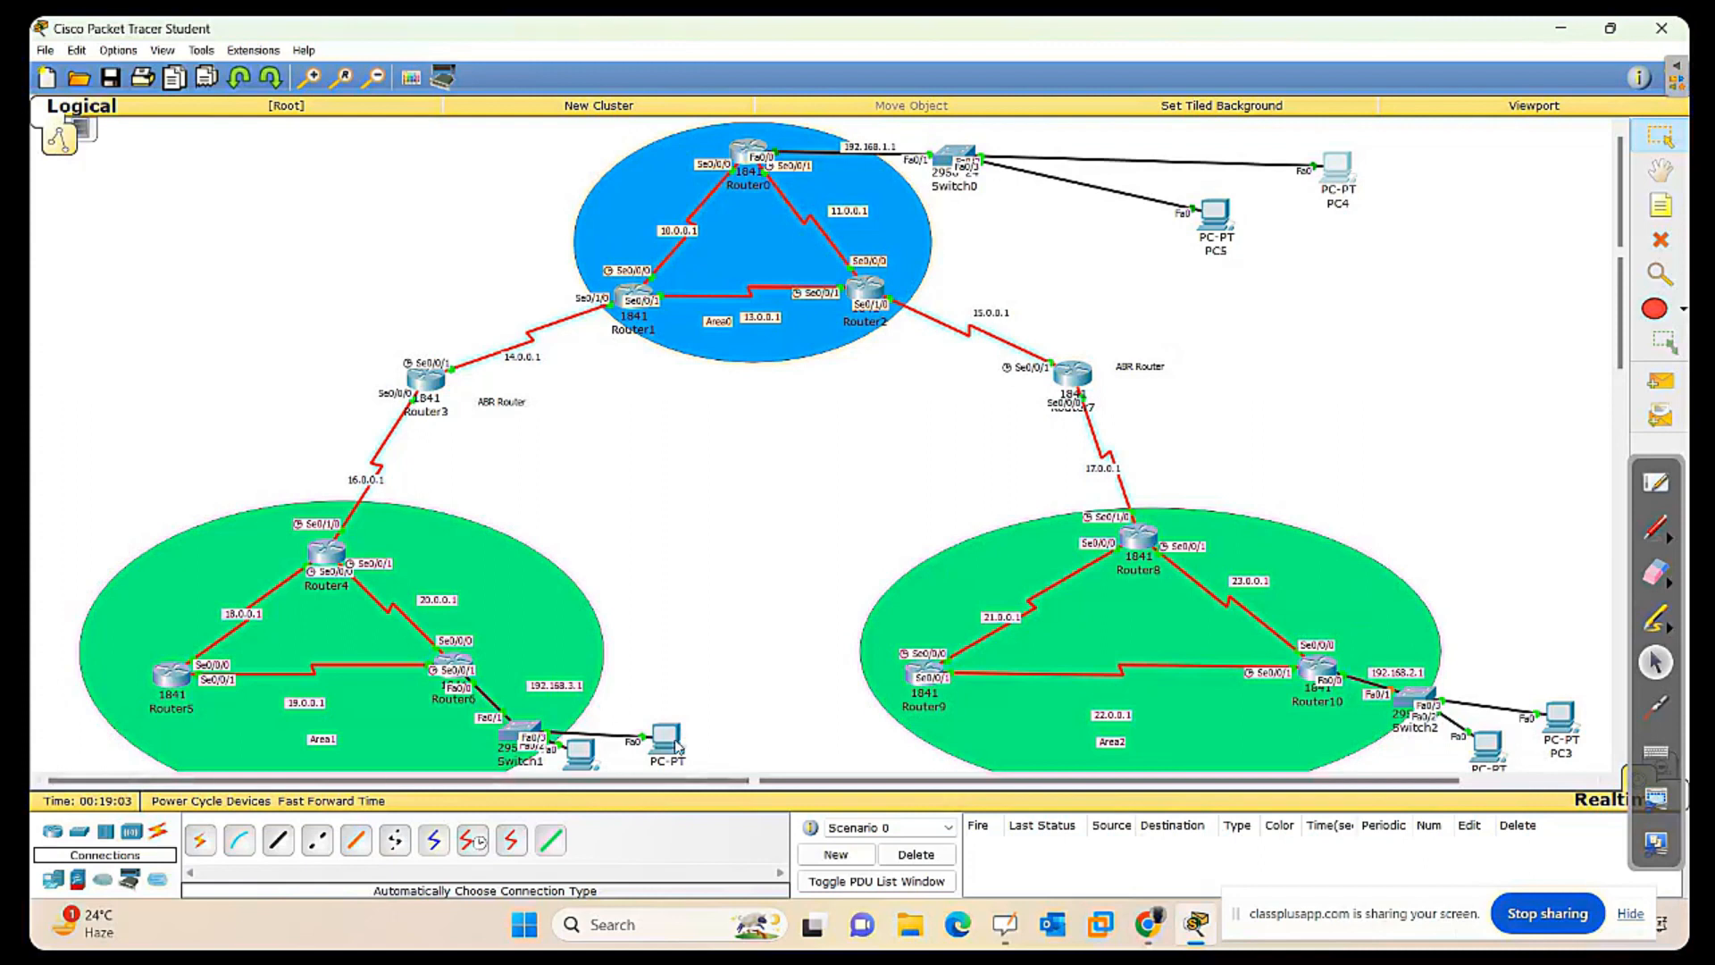
Set the static IP address of PC1 in Area1 to 192.168.3.2 with subnet mask 255.255.255.0.
scroll(681, 746, "down", 3)
scroll(711, 704, "down", 5)
scroll(712, 705, "up", 6)
scroll(581, 712, "up", 2)
left_click(666, 738)
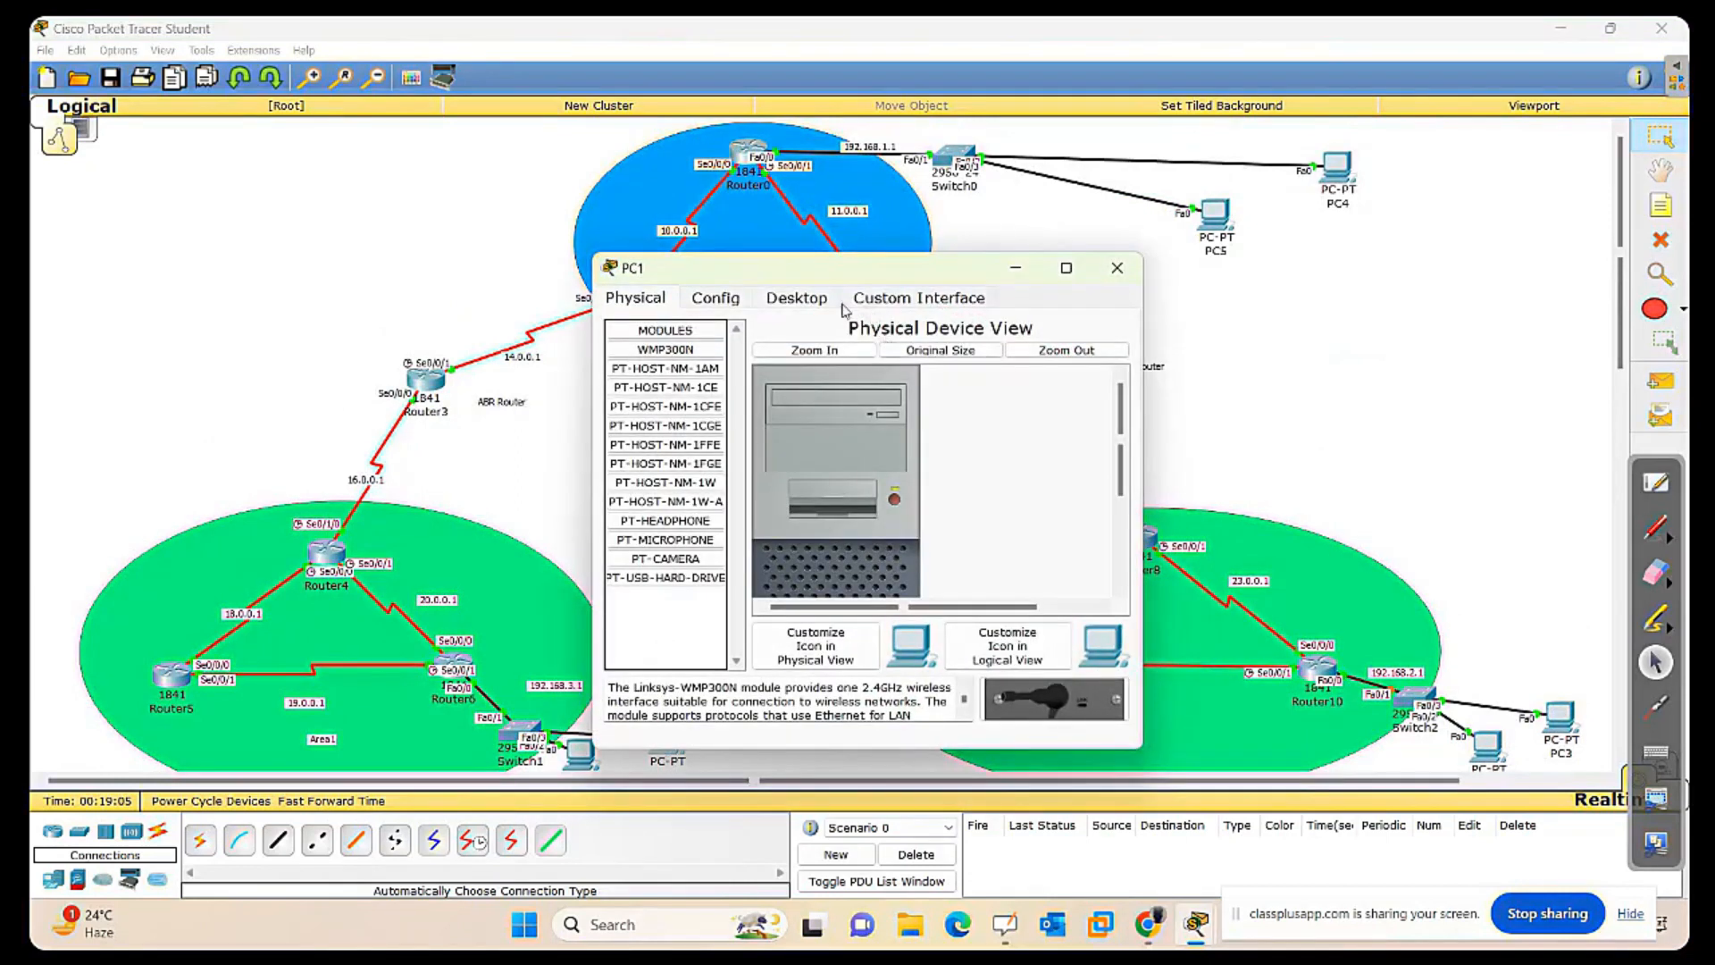
left_click(798, 298)
left_click(675, 375)
left_click(833, 392)
type("192.168")
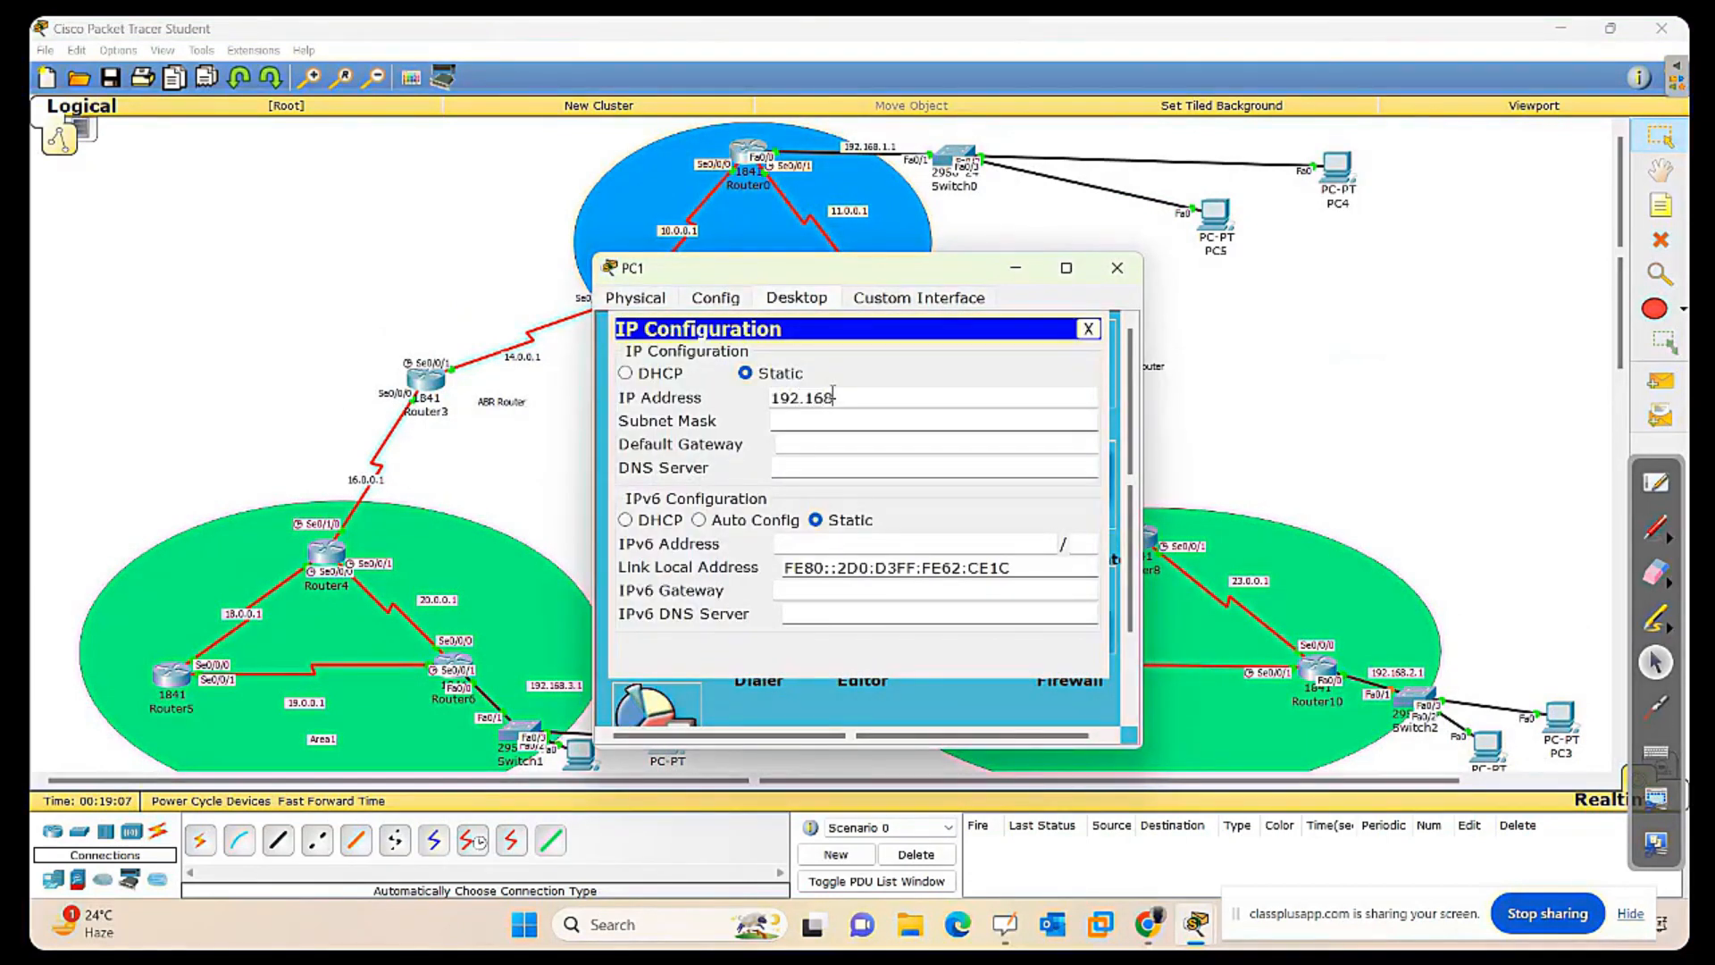
type(".3.2")
key("Tab")
Set PC1's default gateway to 192.168.3.1 and close its window.
key("Tab")
type("19")
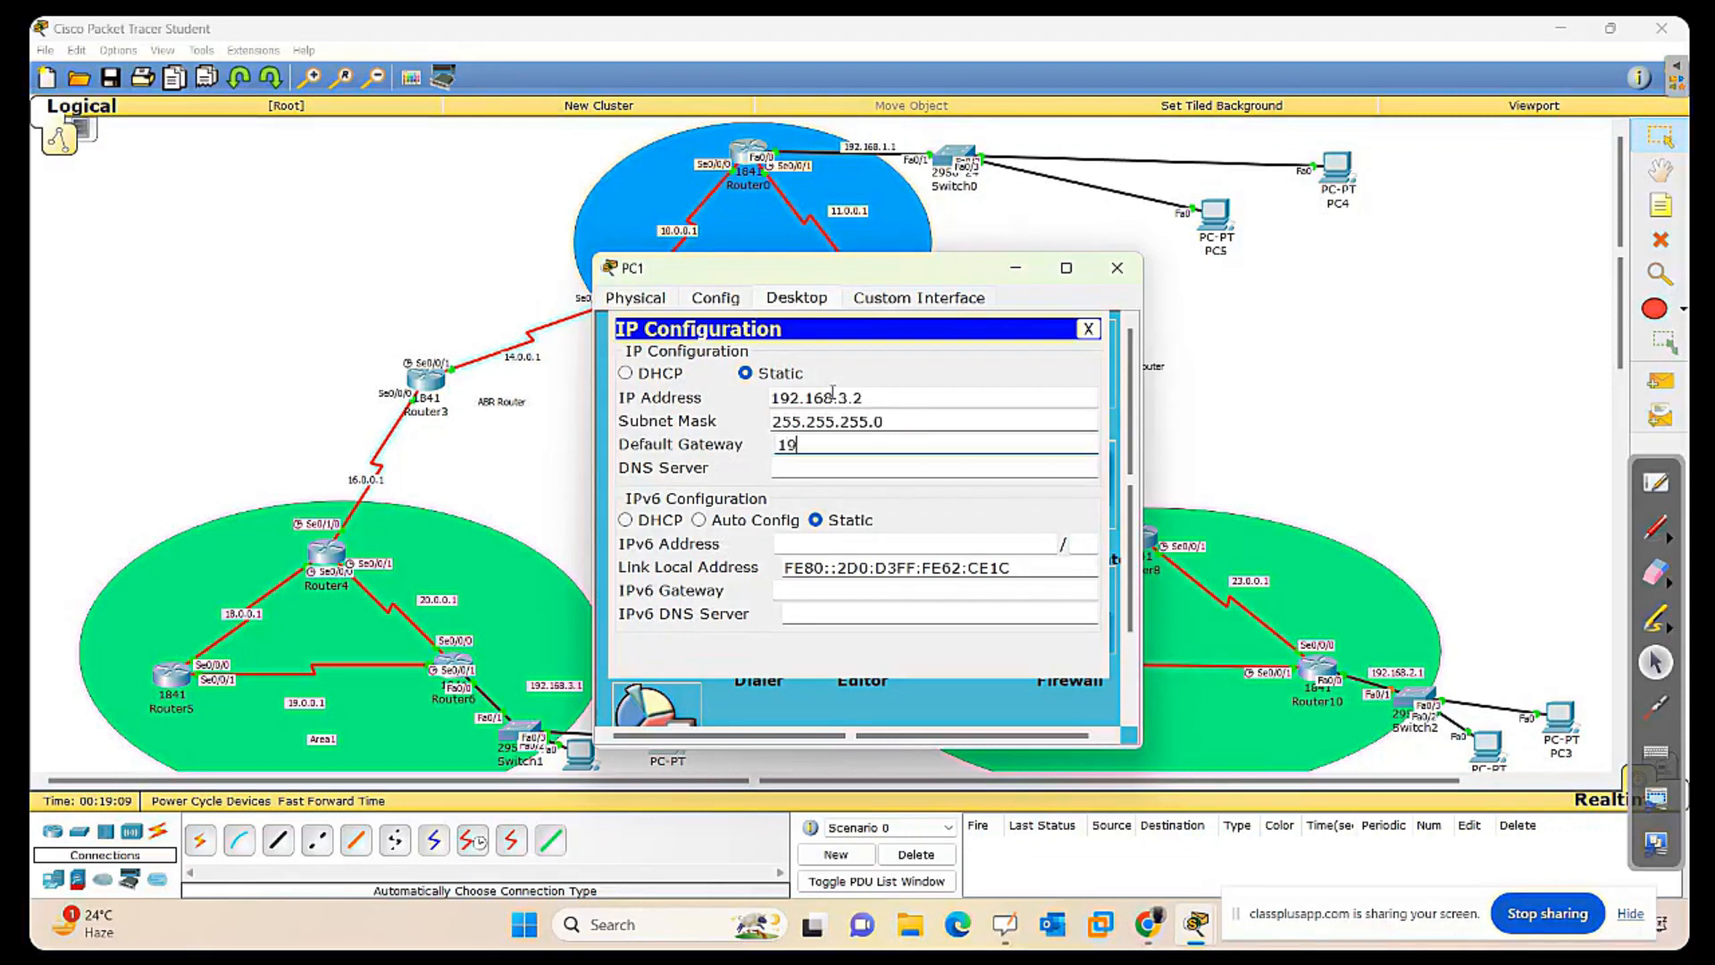
type("2.168.3.1")
left_click(1116, 268)
Give PC0 the static IP address 192.168.3.3, mask 255.255.255.0 and default gateway 192.168.3.1, and close its window.
left_click(581, 755)
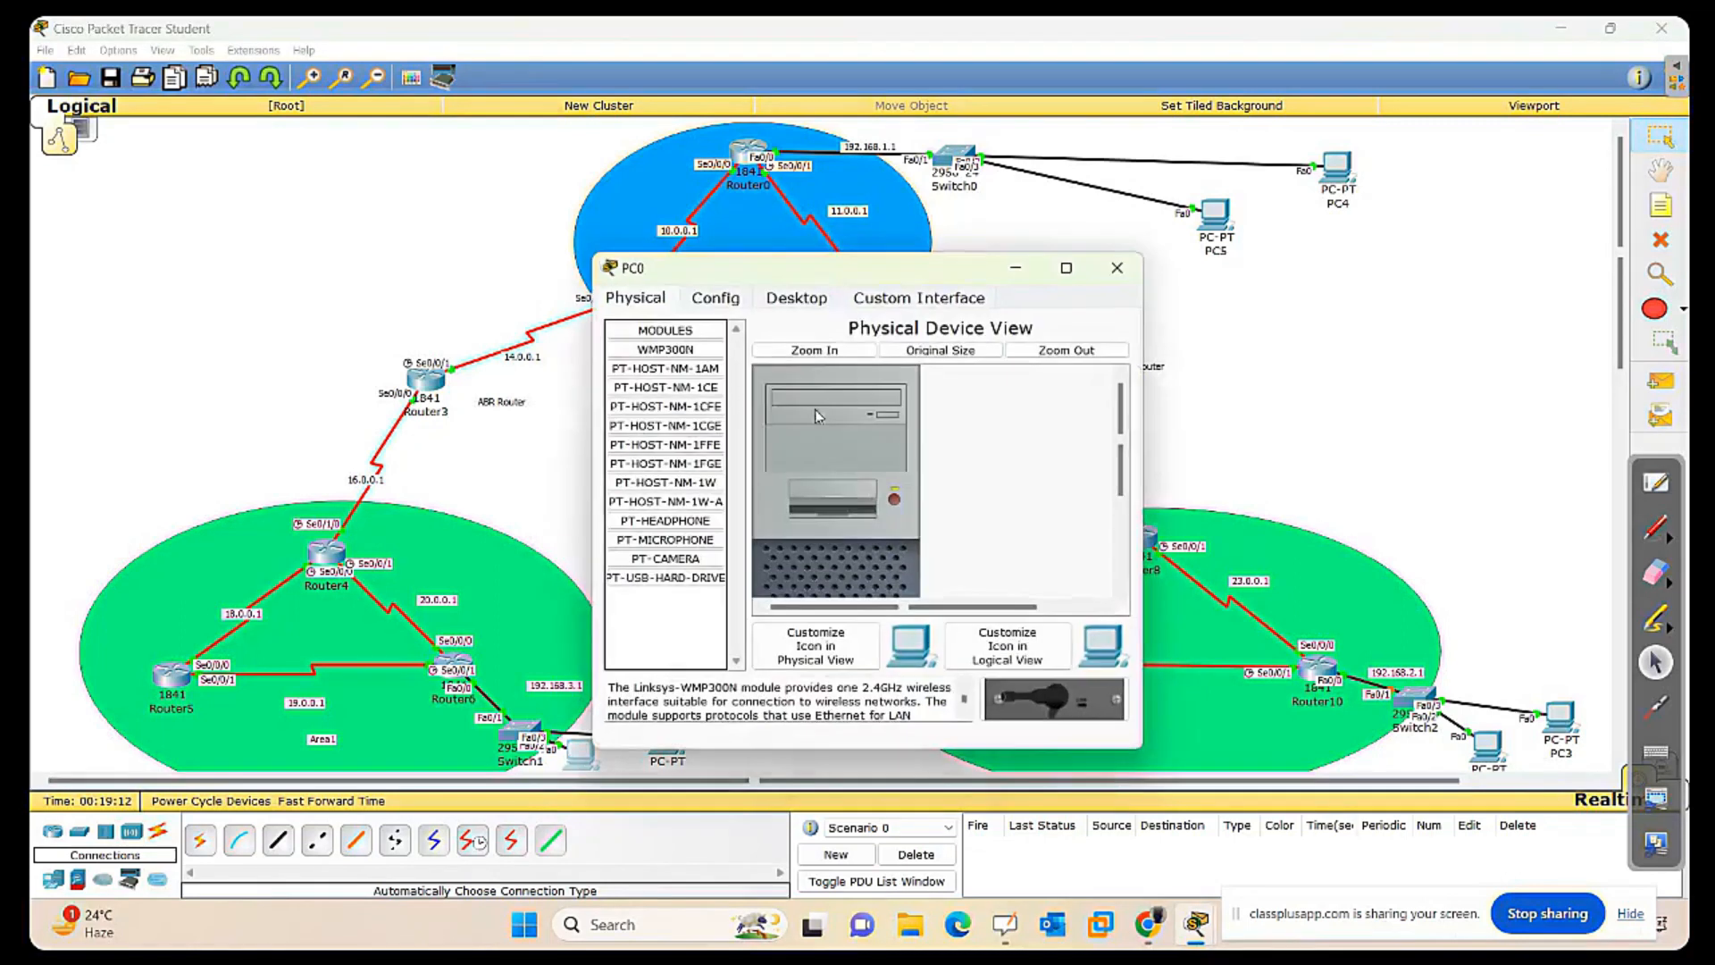
left_click(796, 297)
left_click(691, 374)
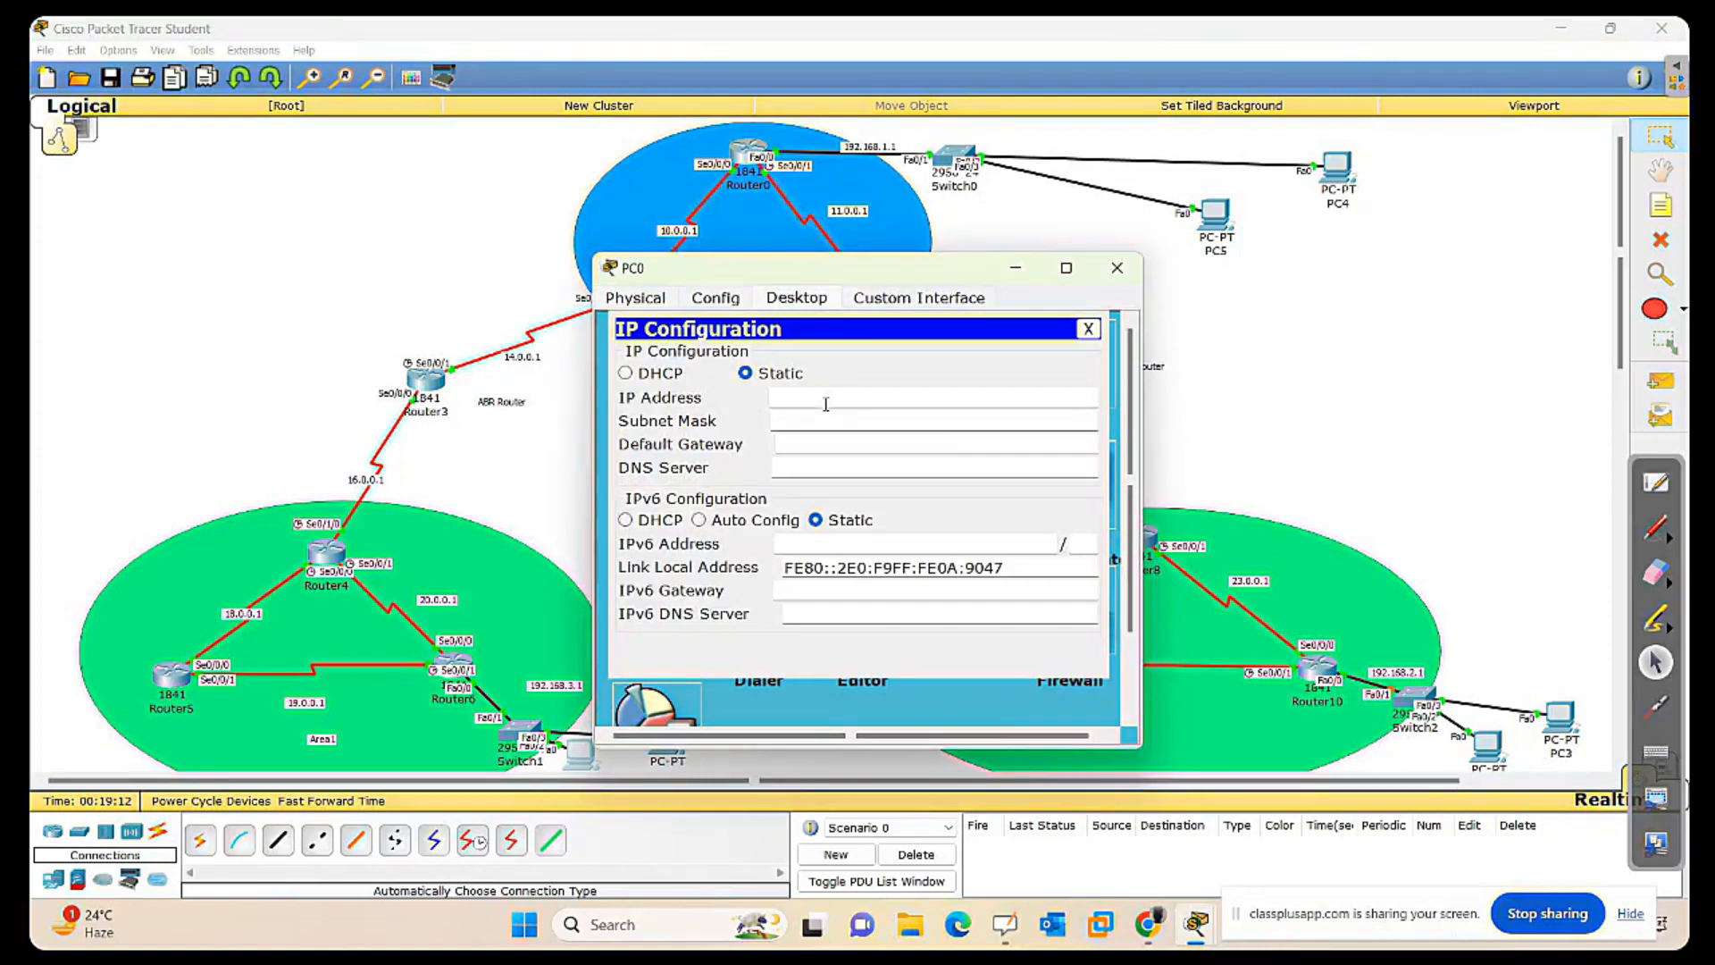
type("192.168.3.3")
key("Tab")
key("Tab")
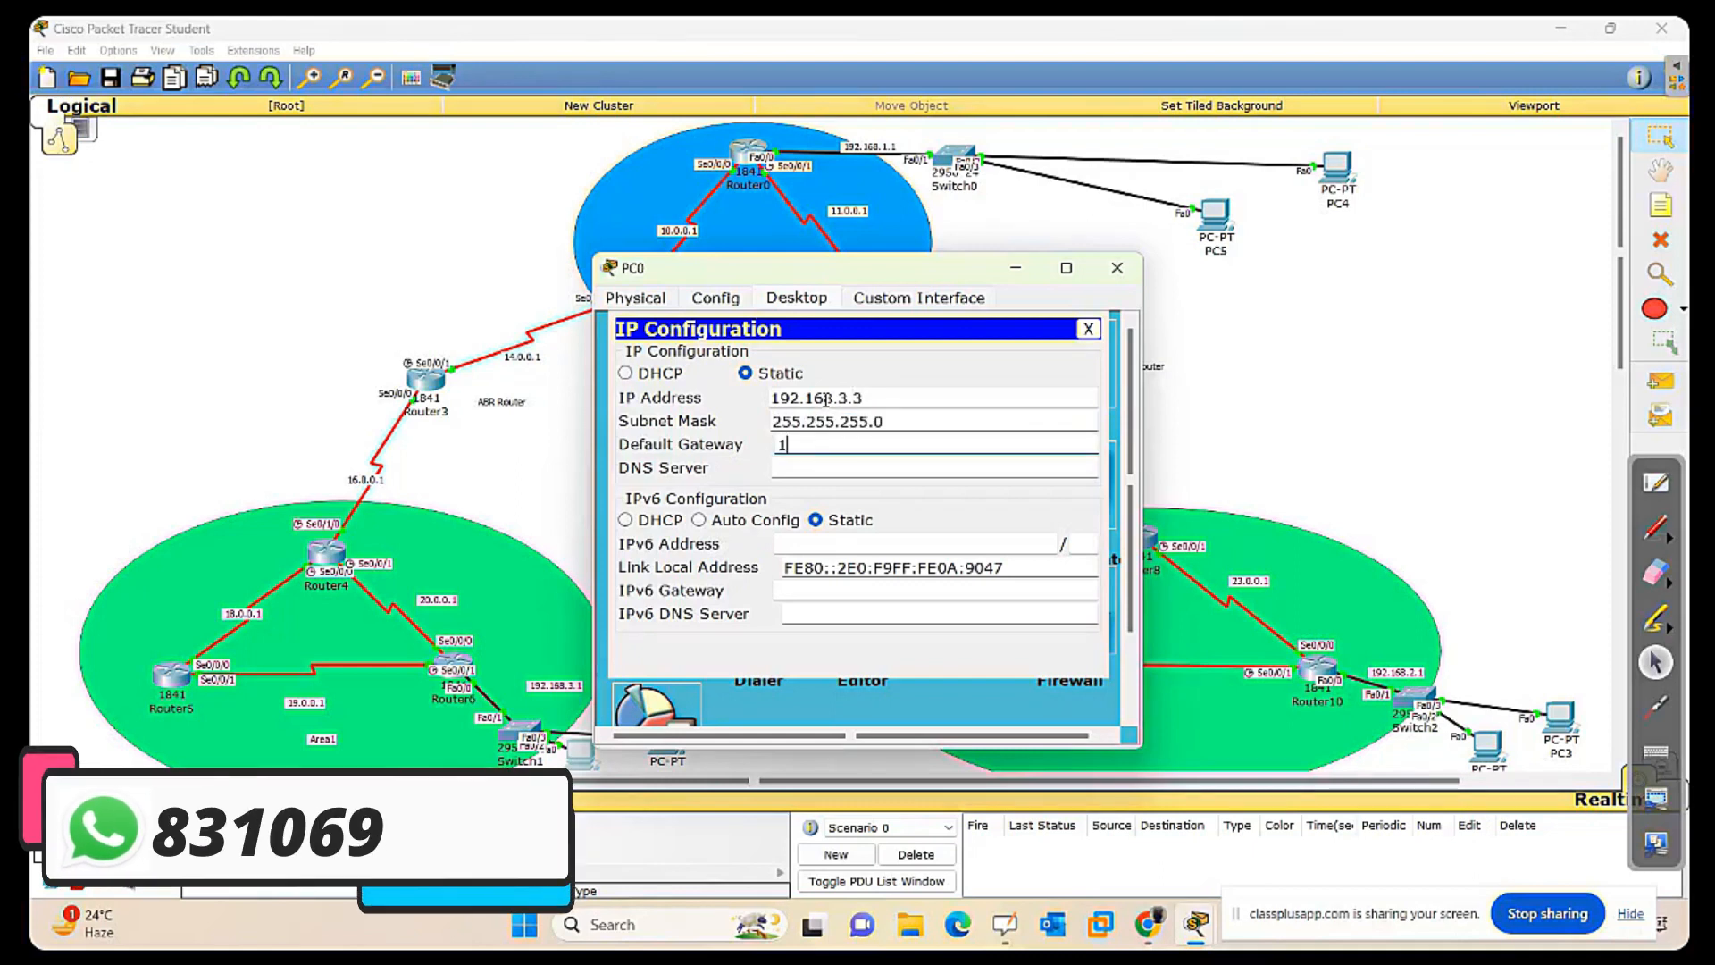
type("192.168.3.1")
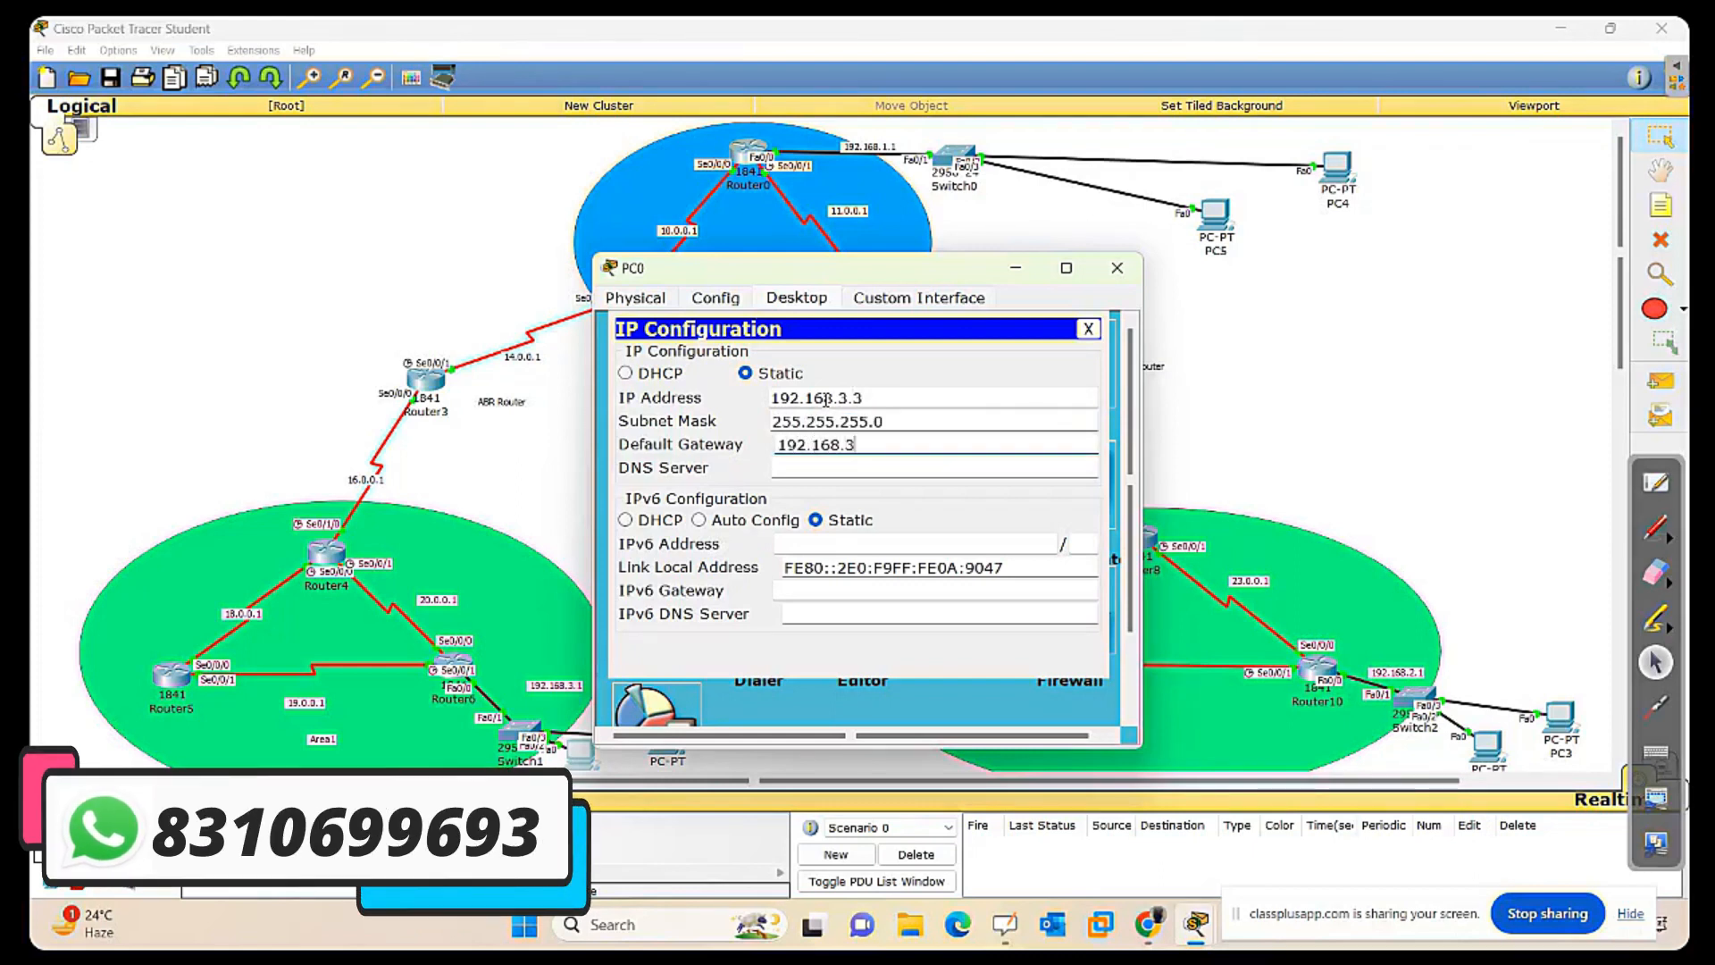
left_click(1117, 268)
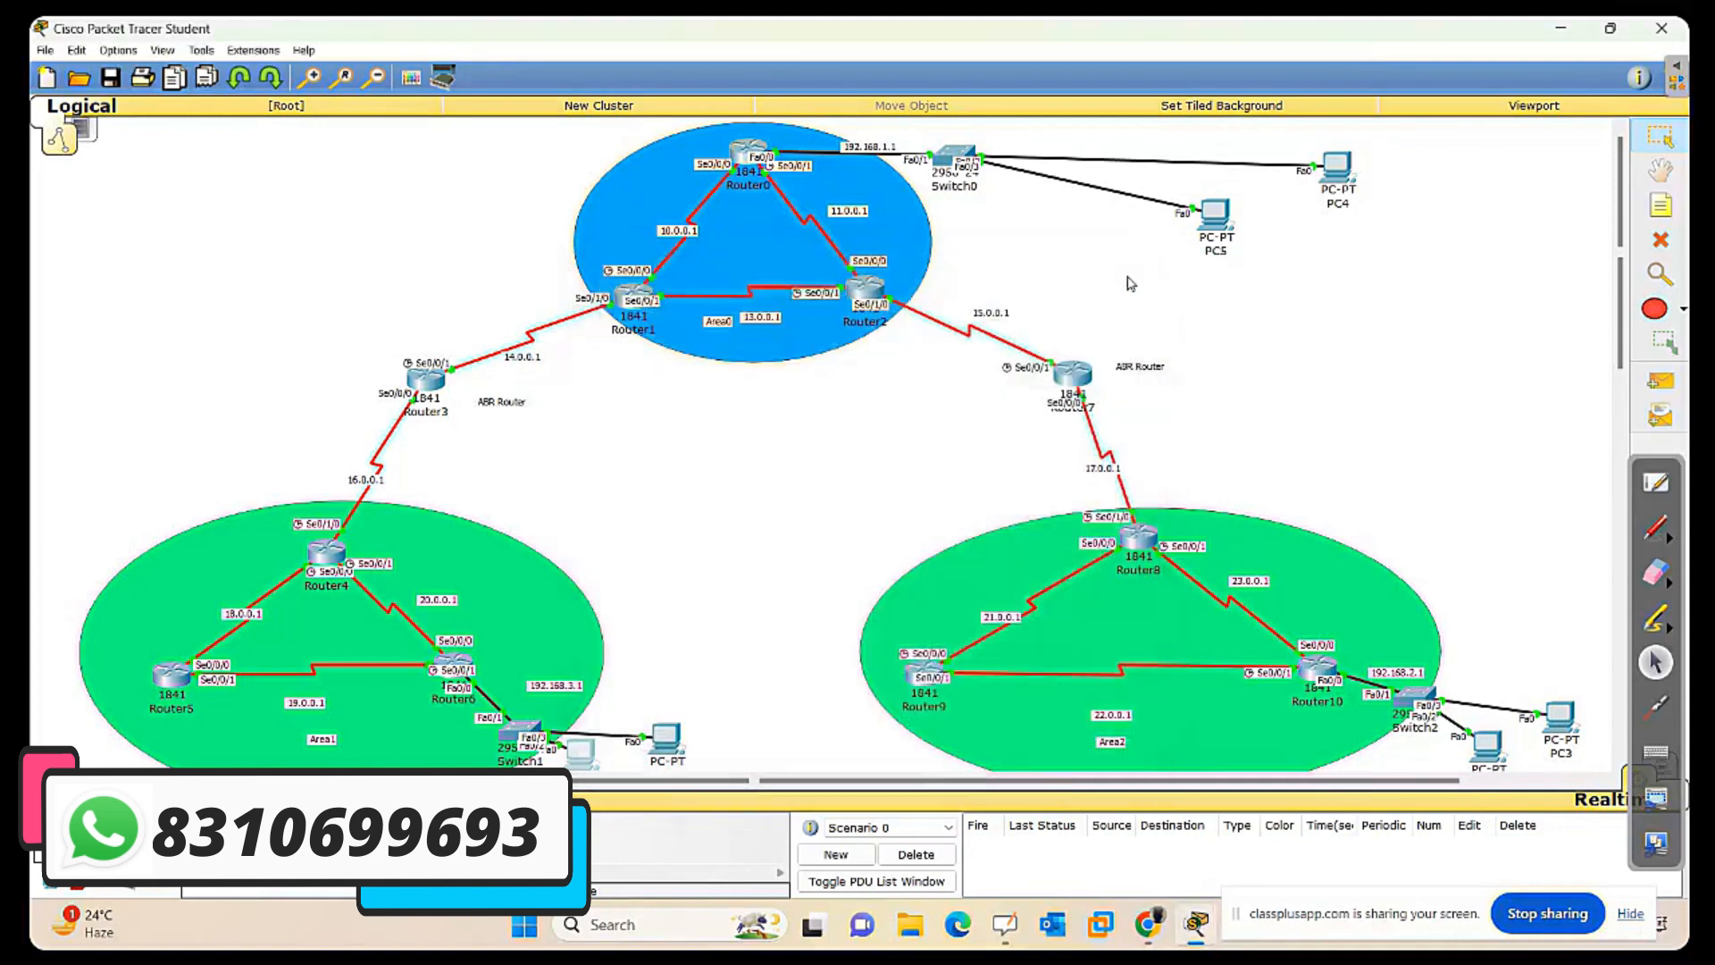
Set the static IP address of PC3 in Area2 to 192.168.2.2 with subnet mask 255.255.255.0.
left_click(1560, 718)
left_click(809, 304)
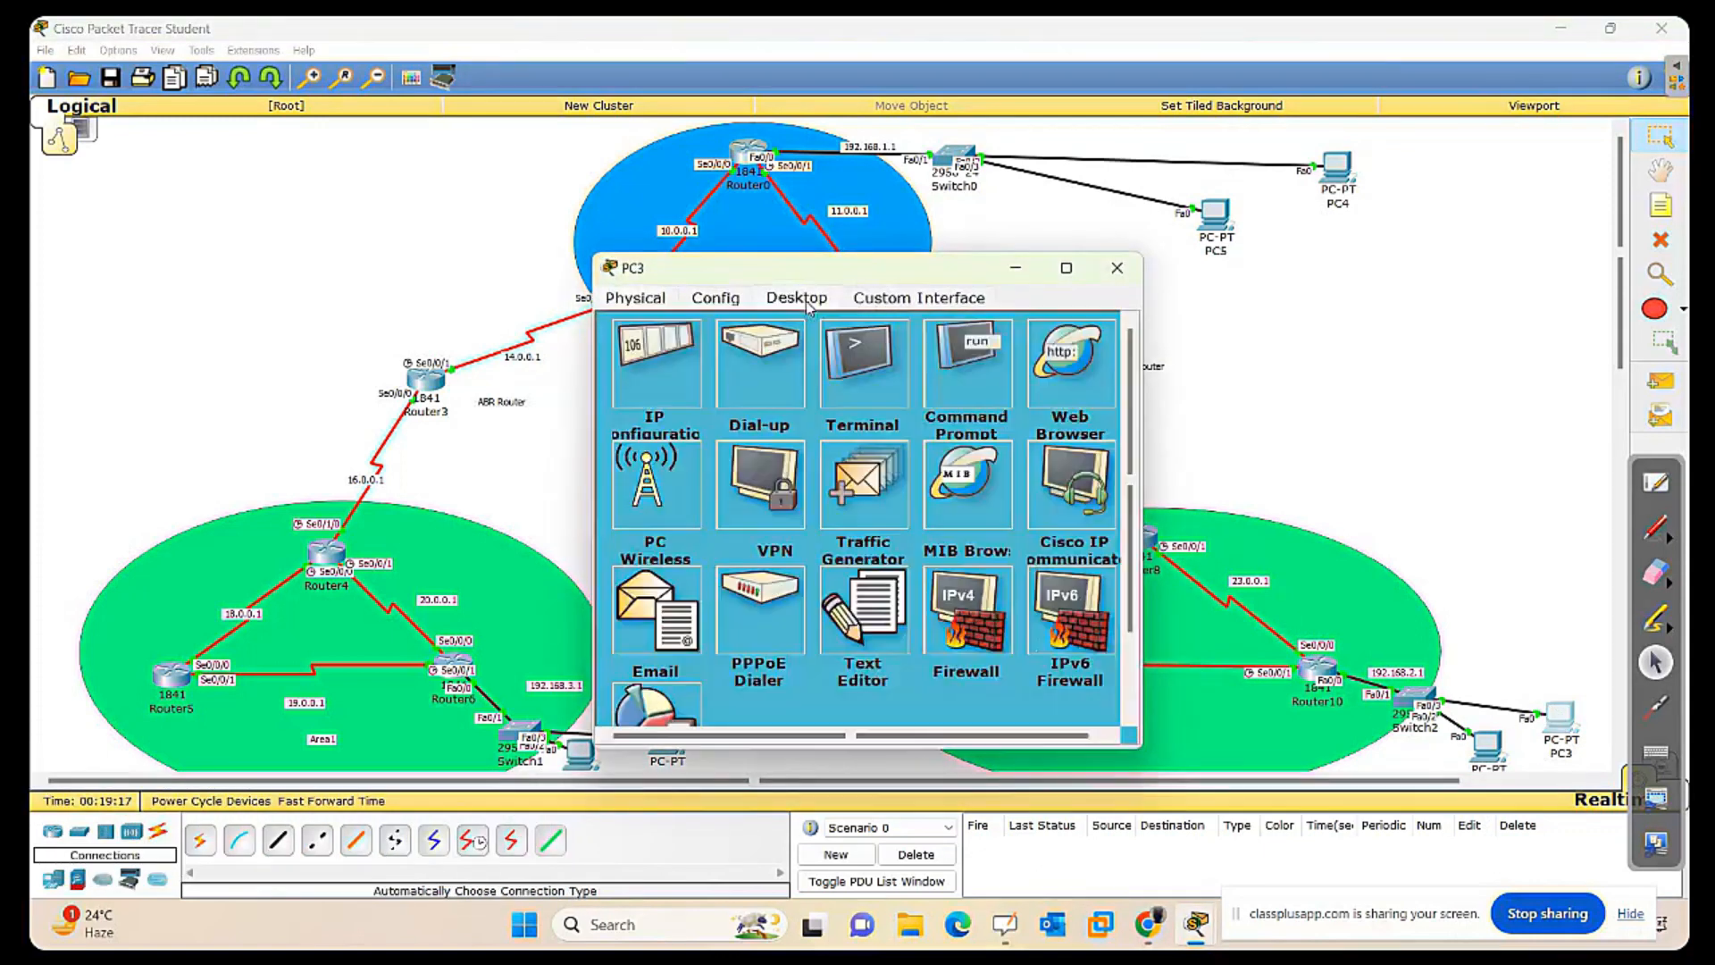
left_click(684, 384)
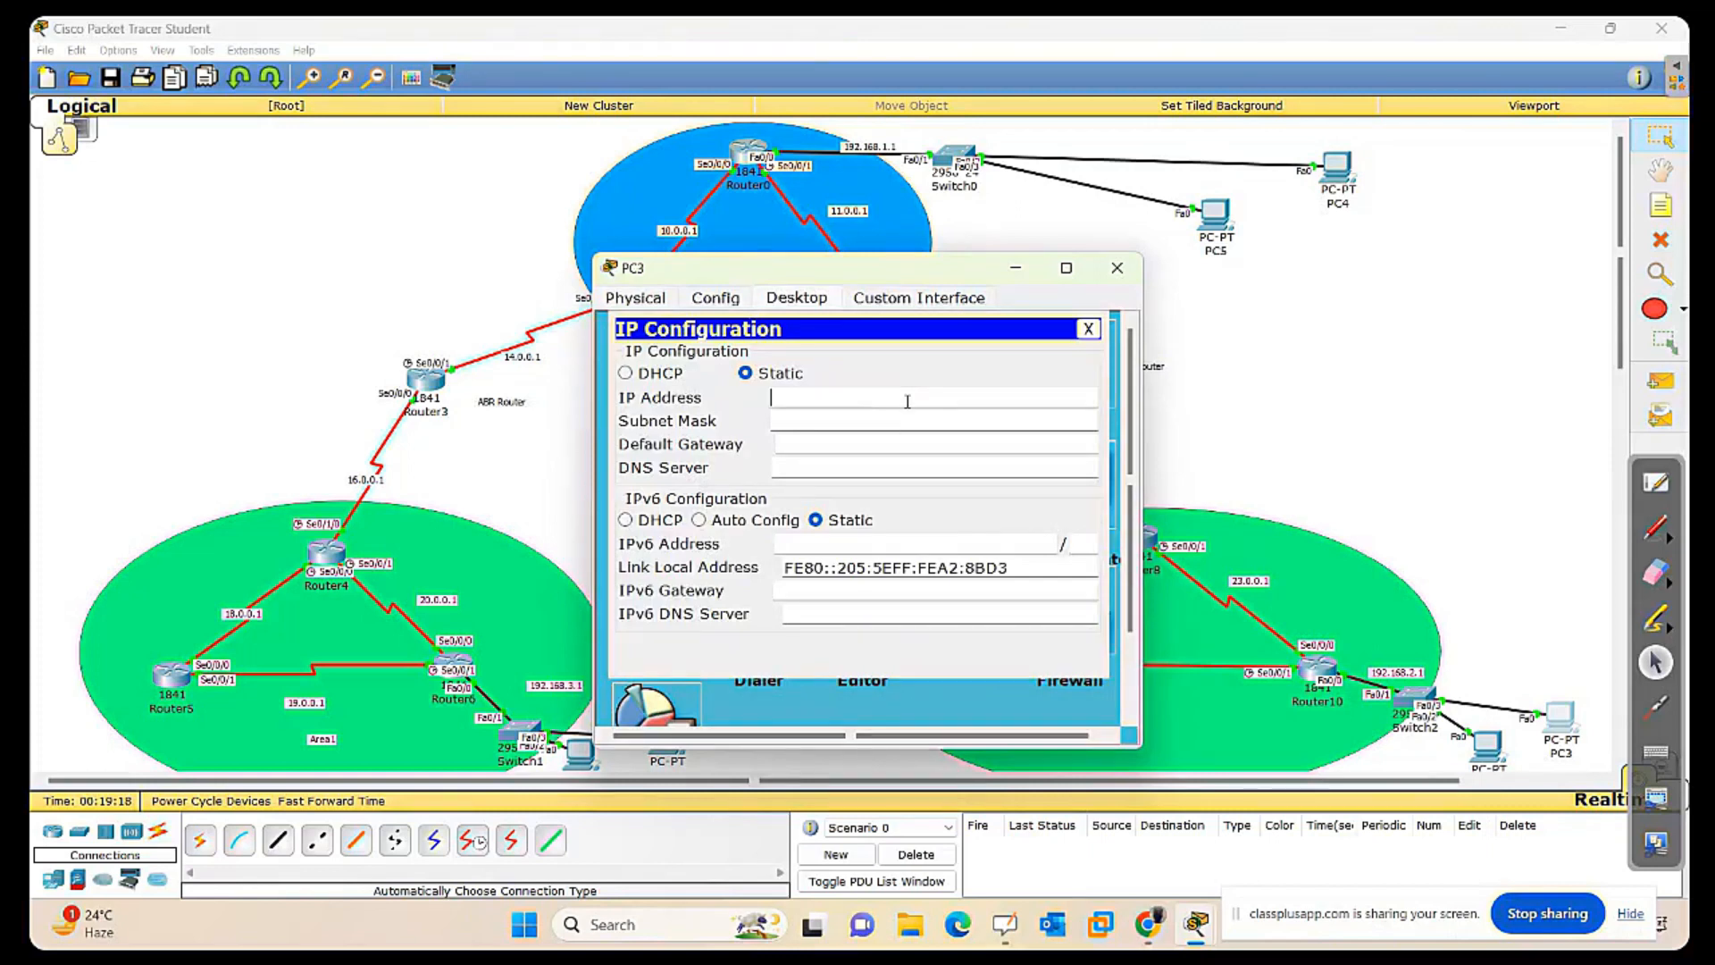
left_click(907, 401)
type("192.168.2.2")
key("Tab")
Try to set PC3's default gateway to 192.1682.1 and close its window.
key("Tab")
type("192")
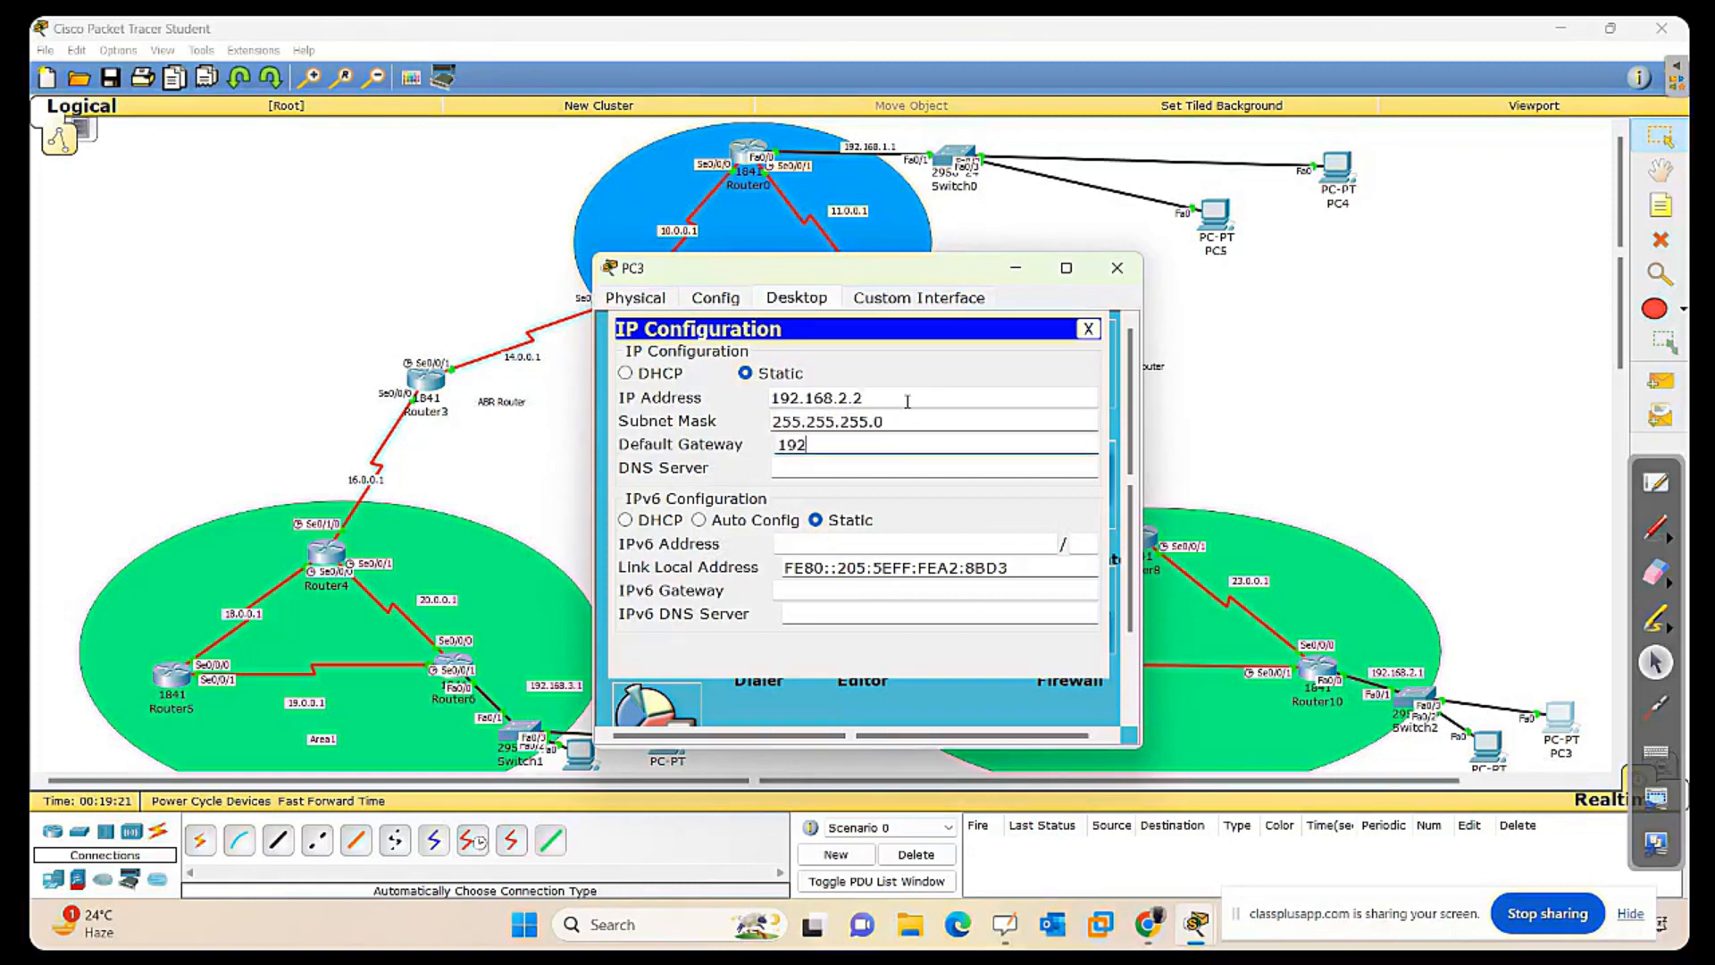
type(".1682.1")
left_click(1116, 268)
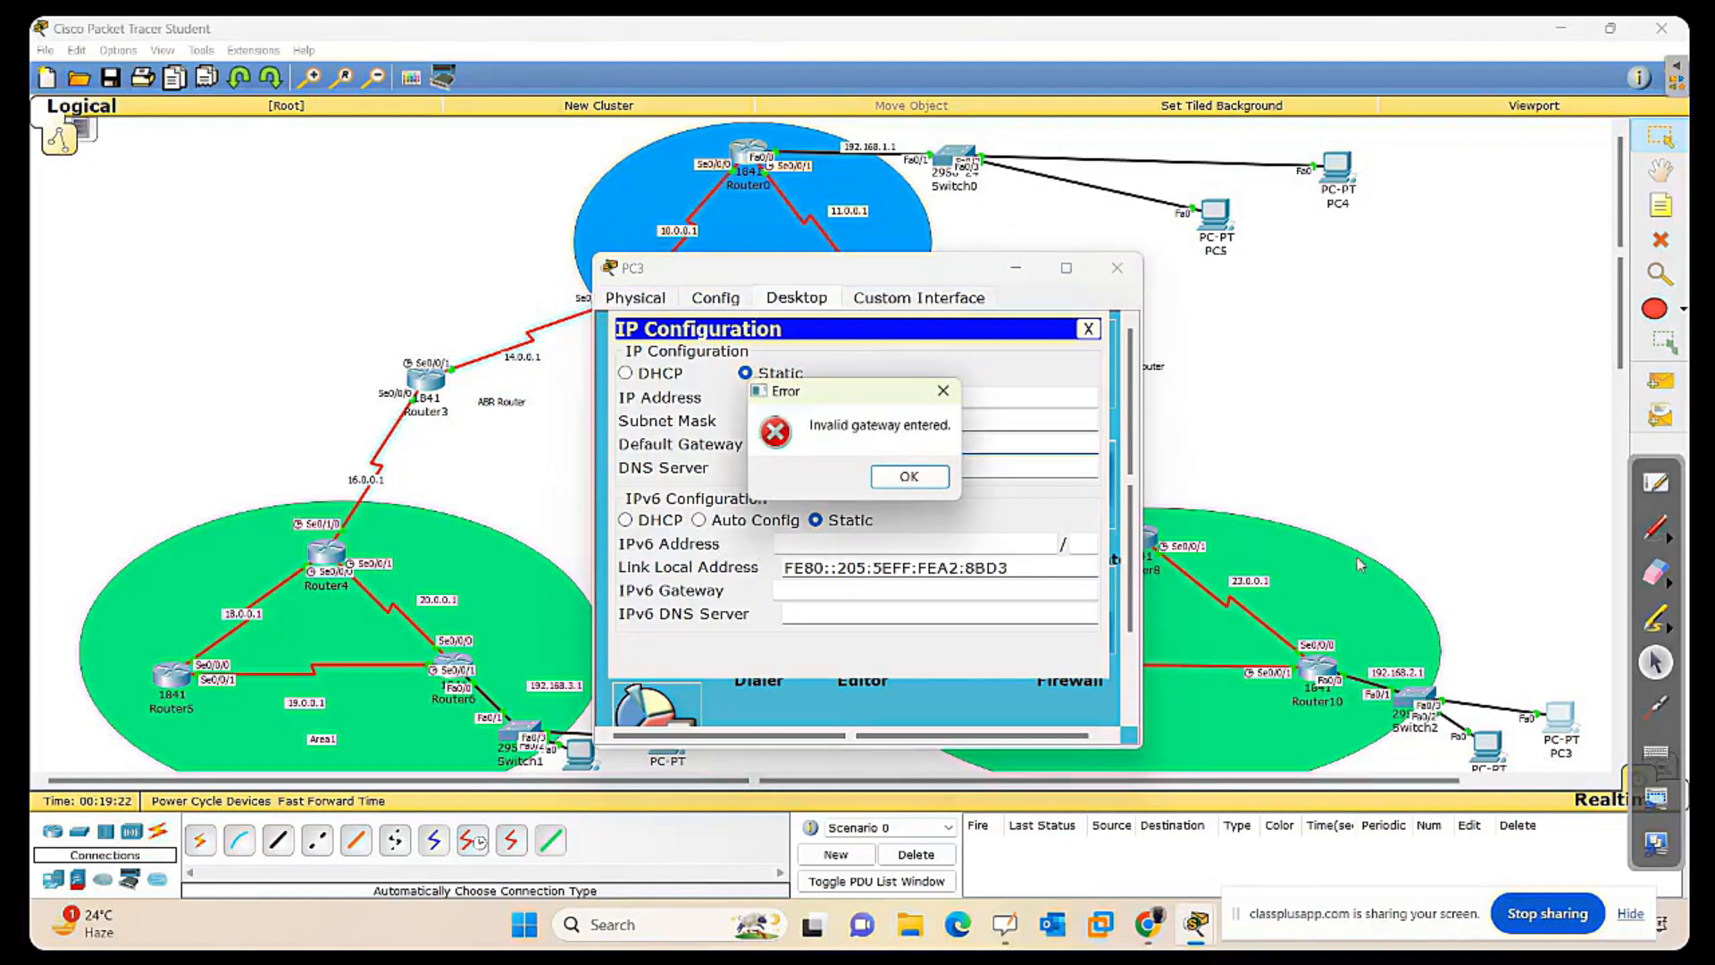
left_click(943, 391)
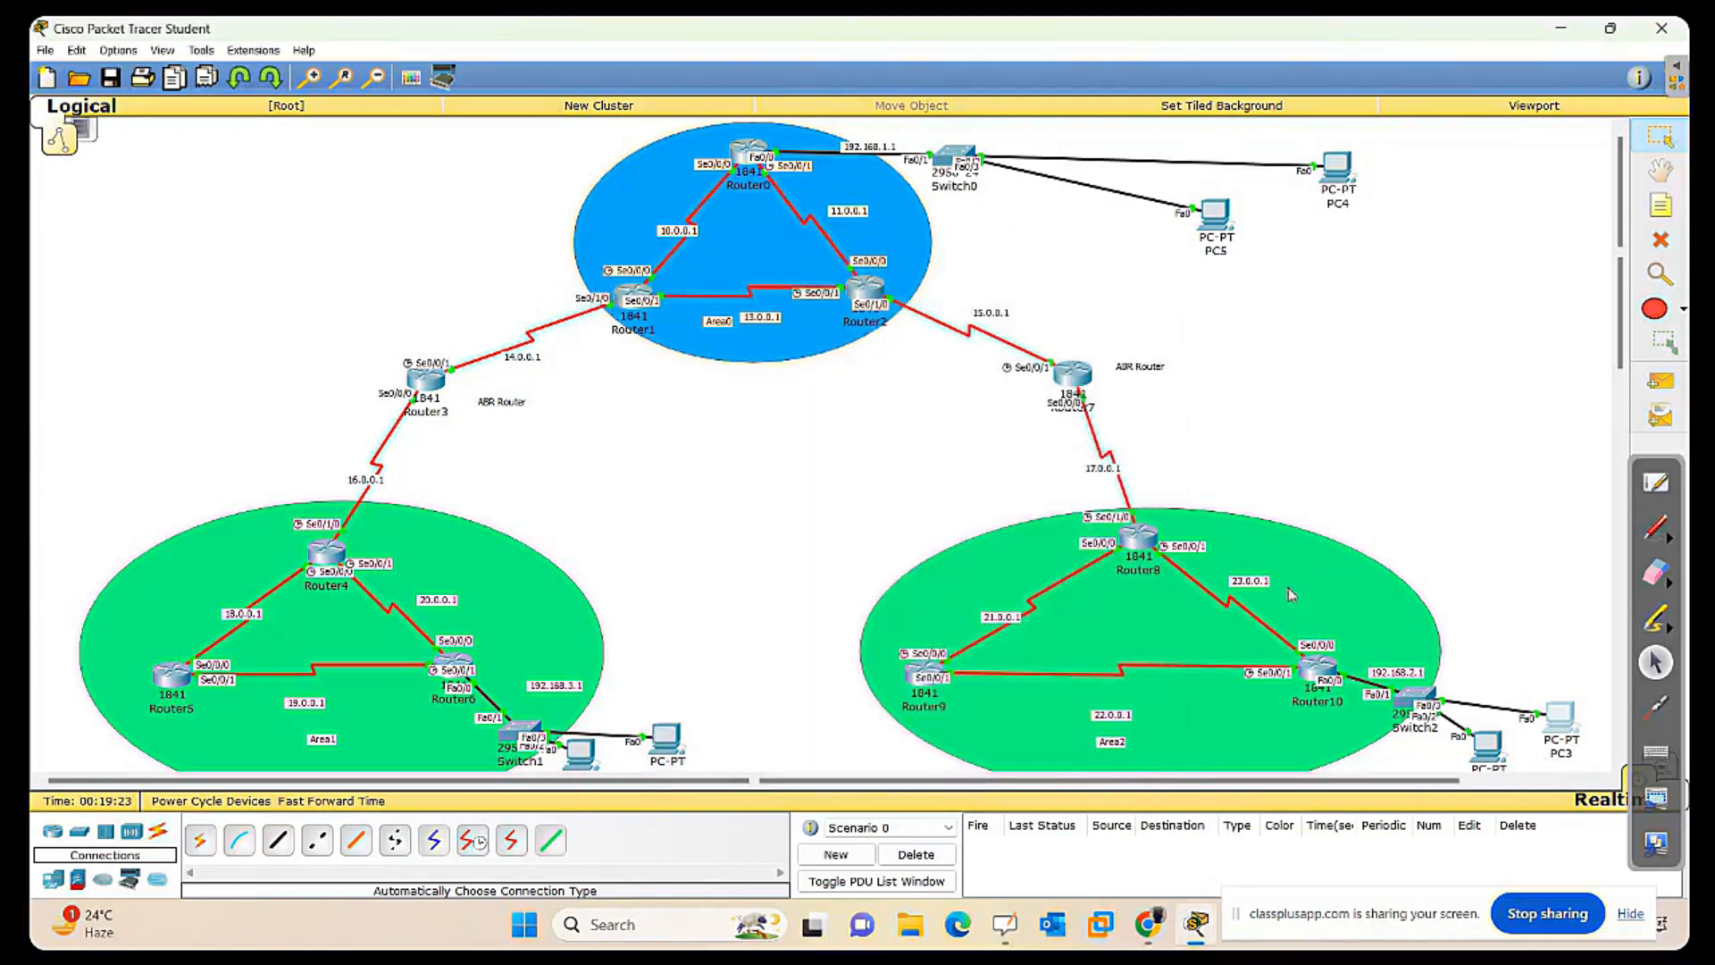
Reopen PC3's IP configuration, set its default gateway to 192.168.2.1, and close its window.
left_click(1558, 719)
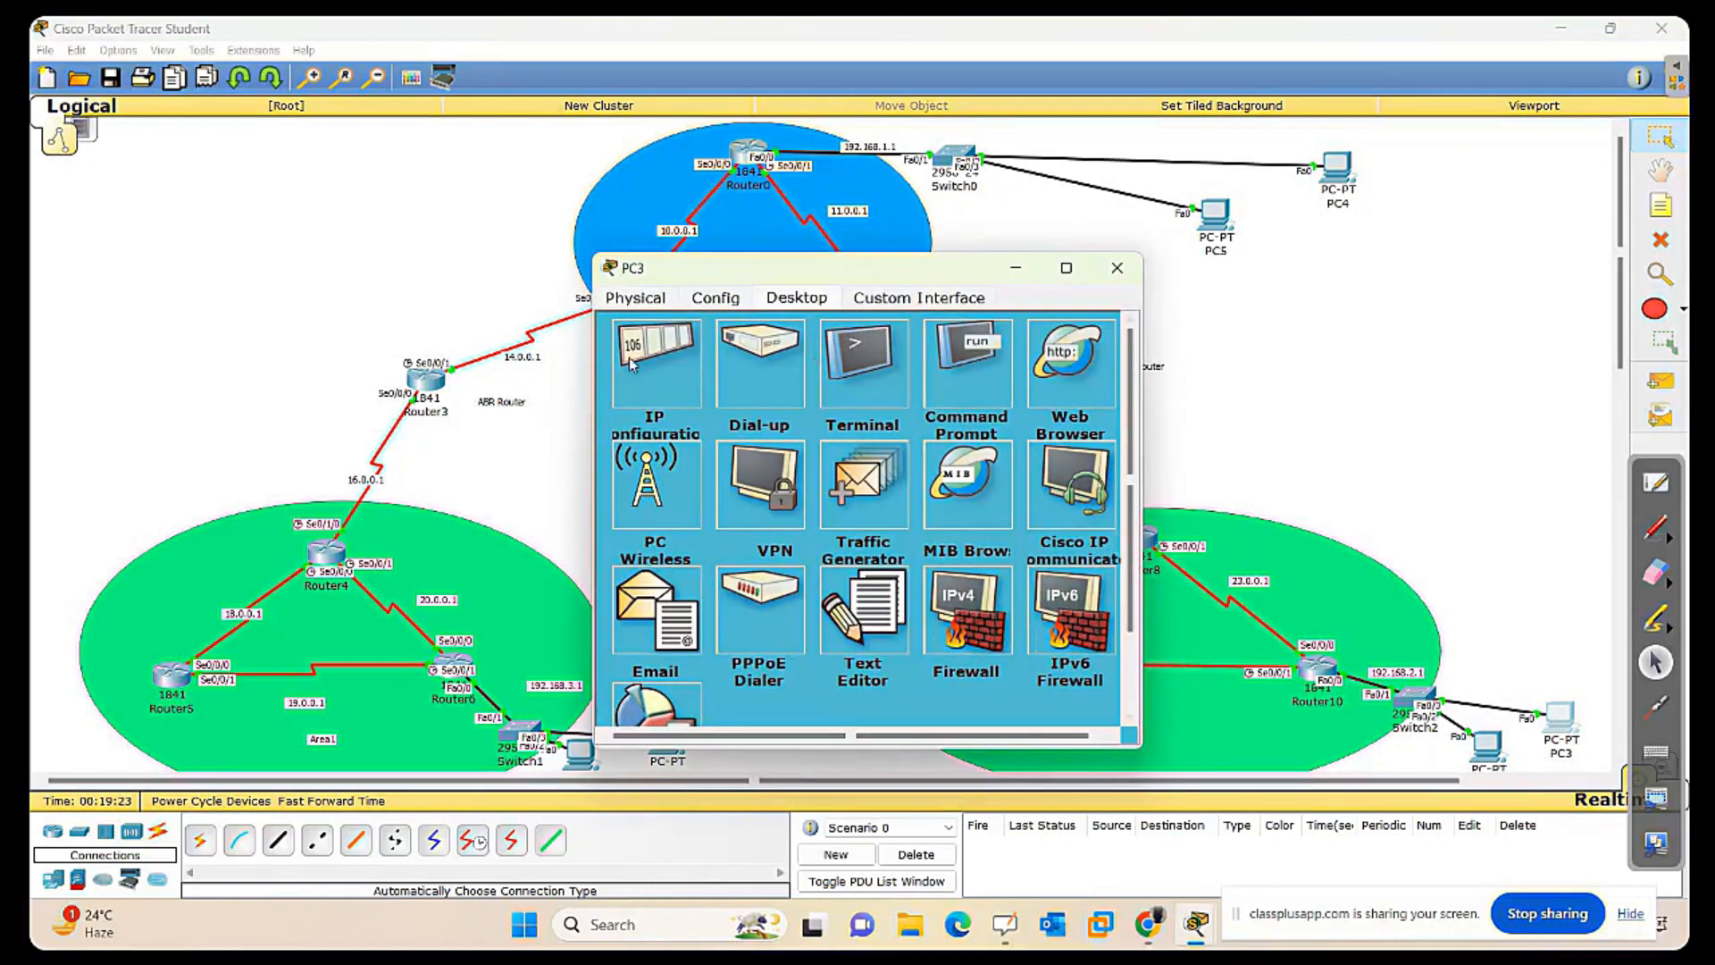
left_click(689, 353)
left_click(836, 444)
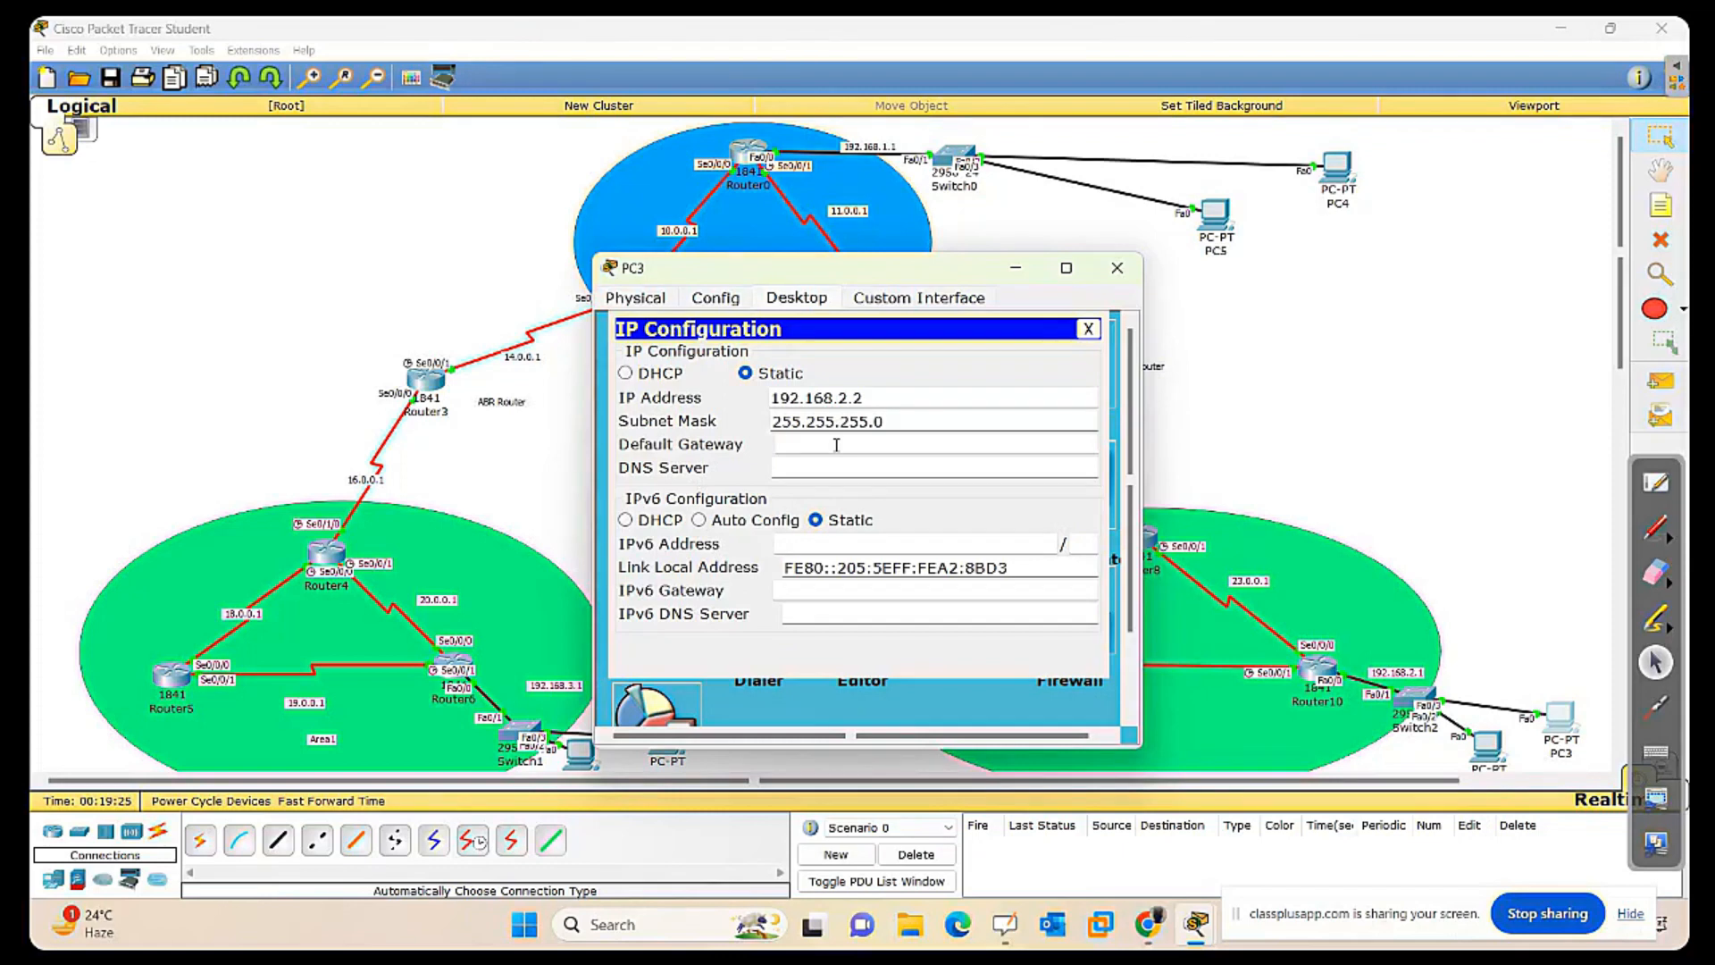
type("12.168.2.1")
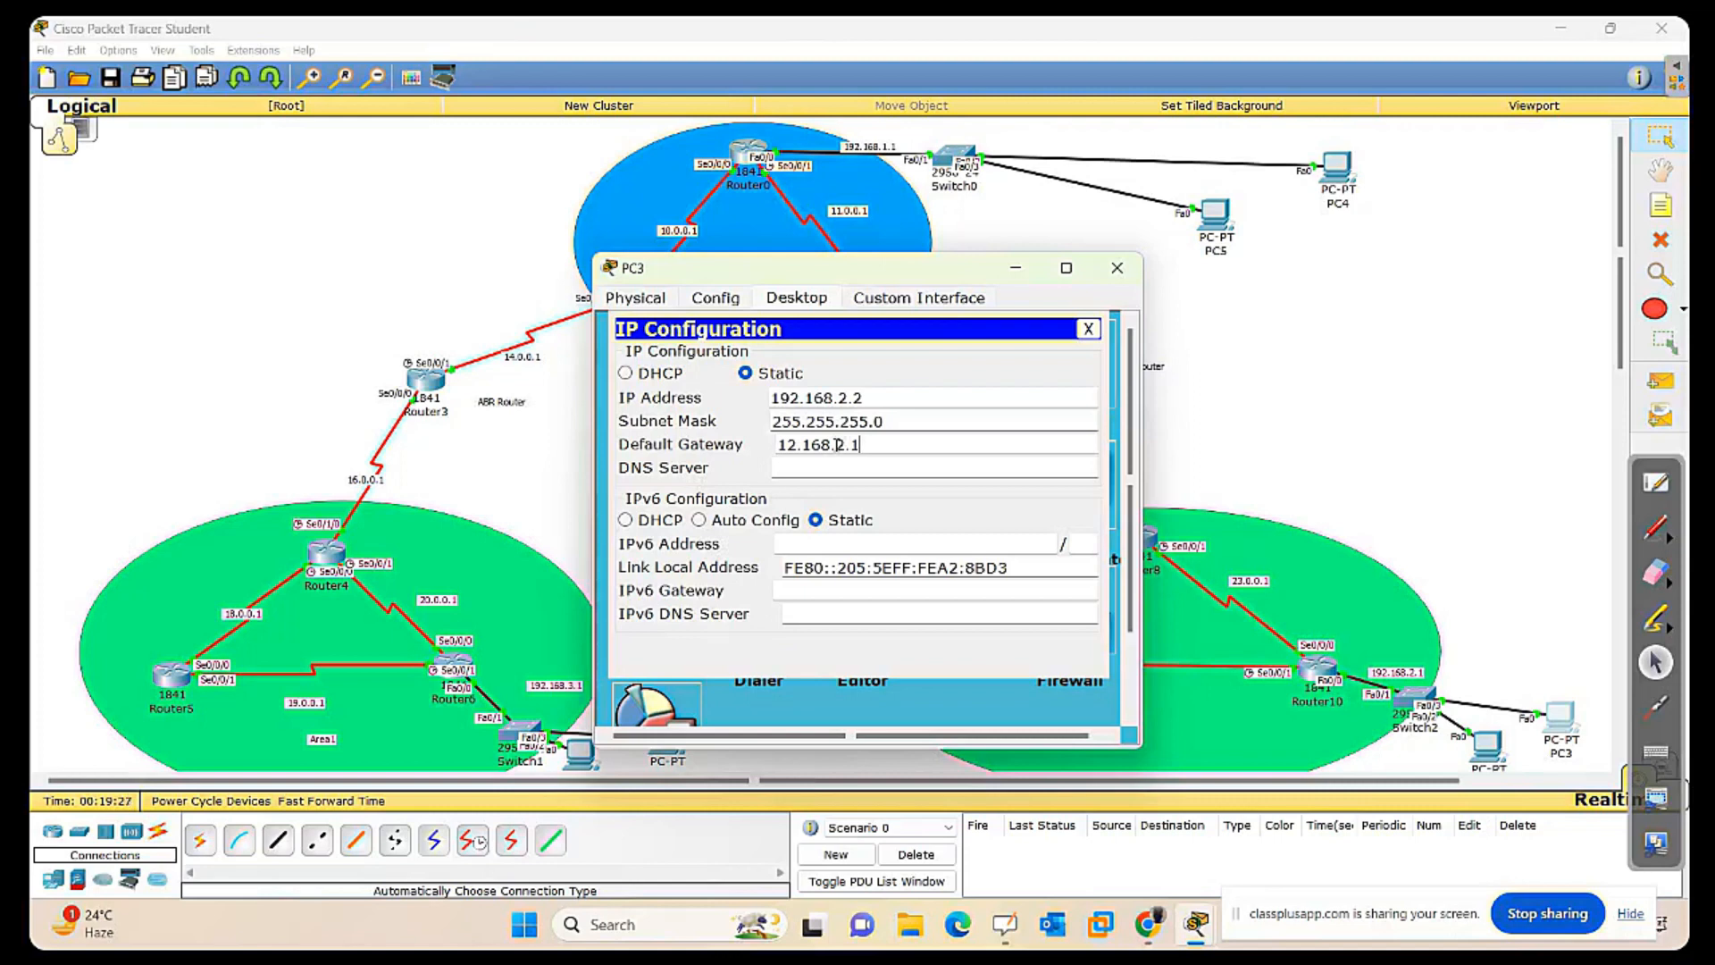
left_click(786, 444)
type("9")
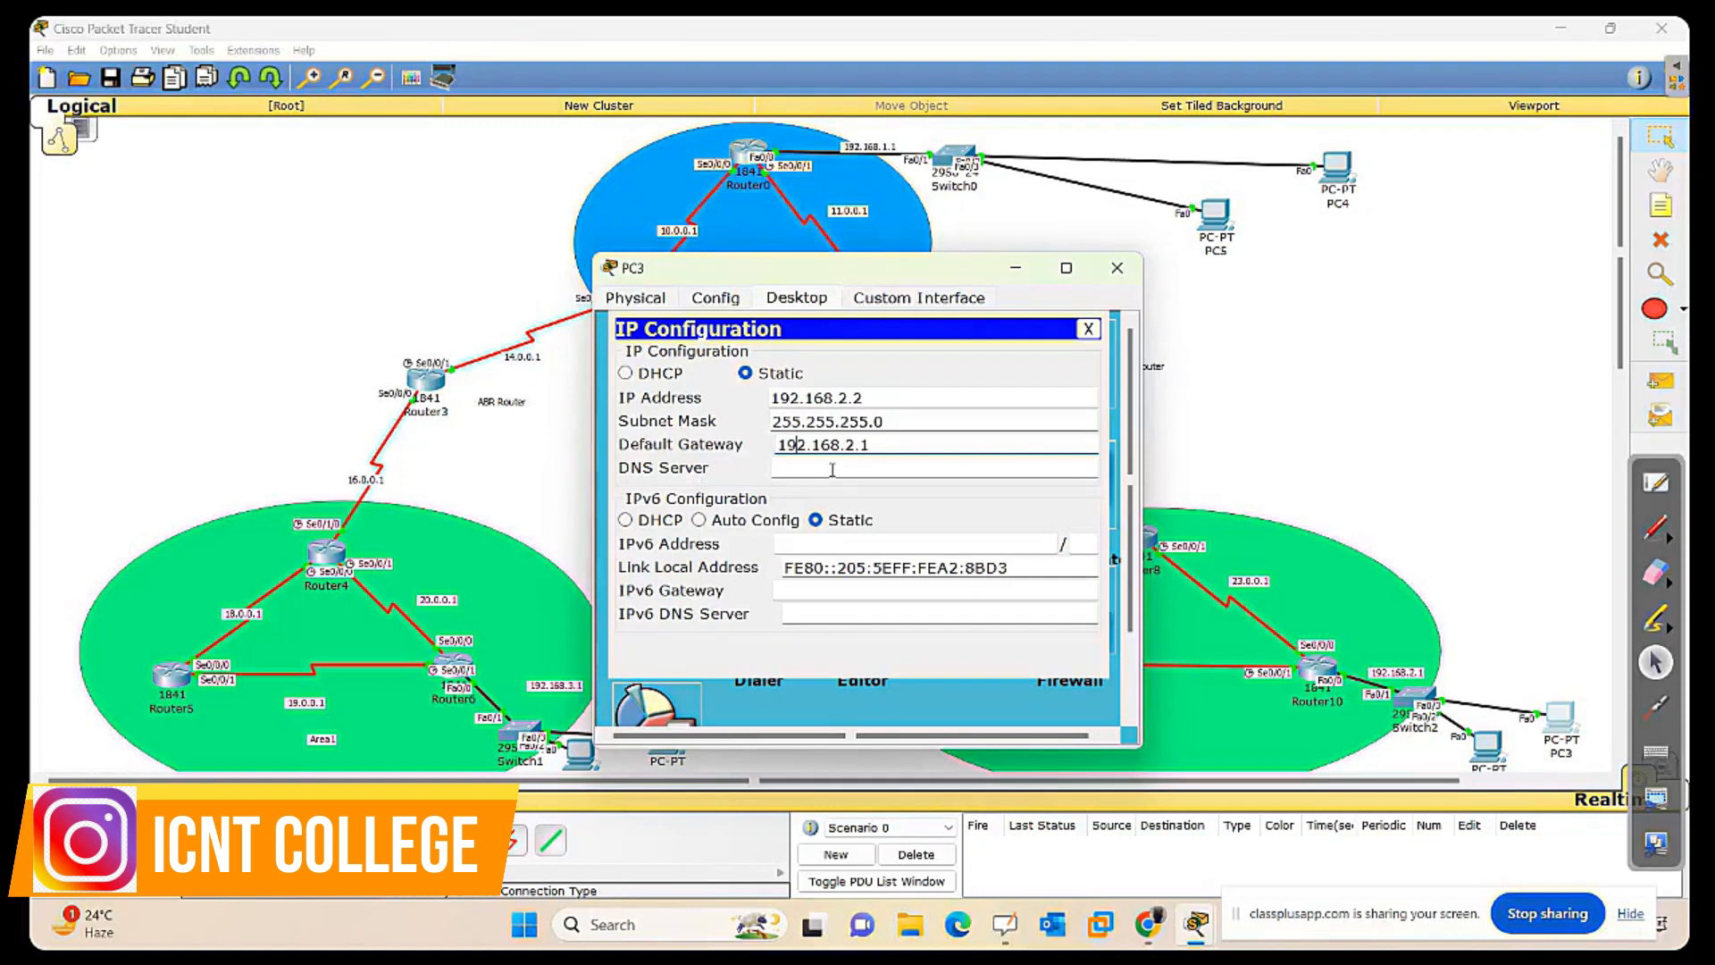
key("Tab")
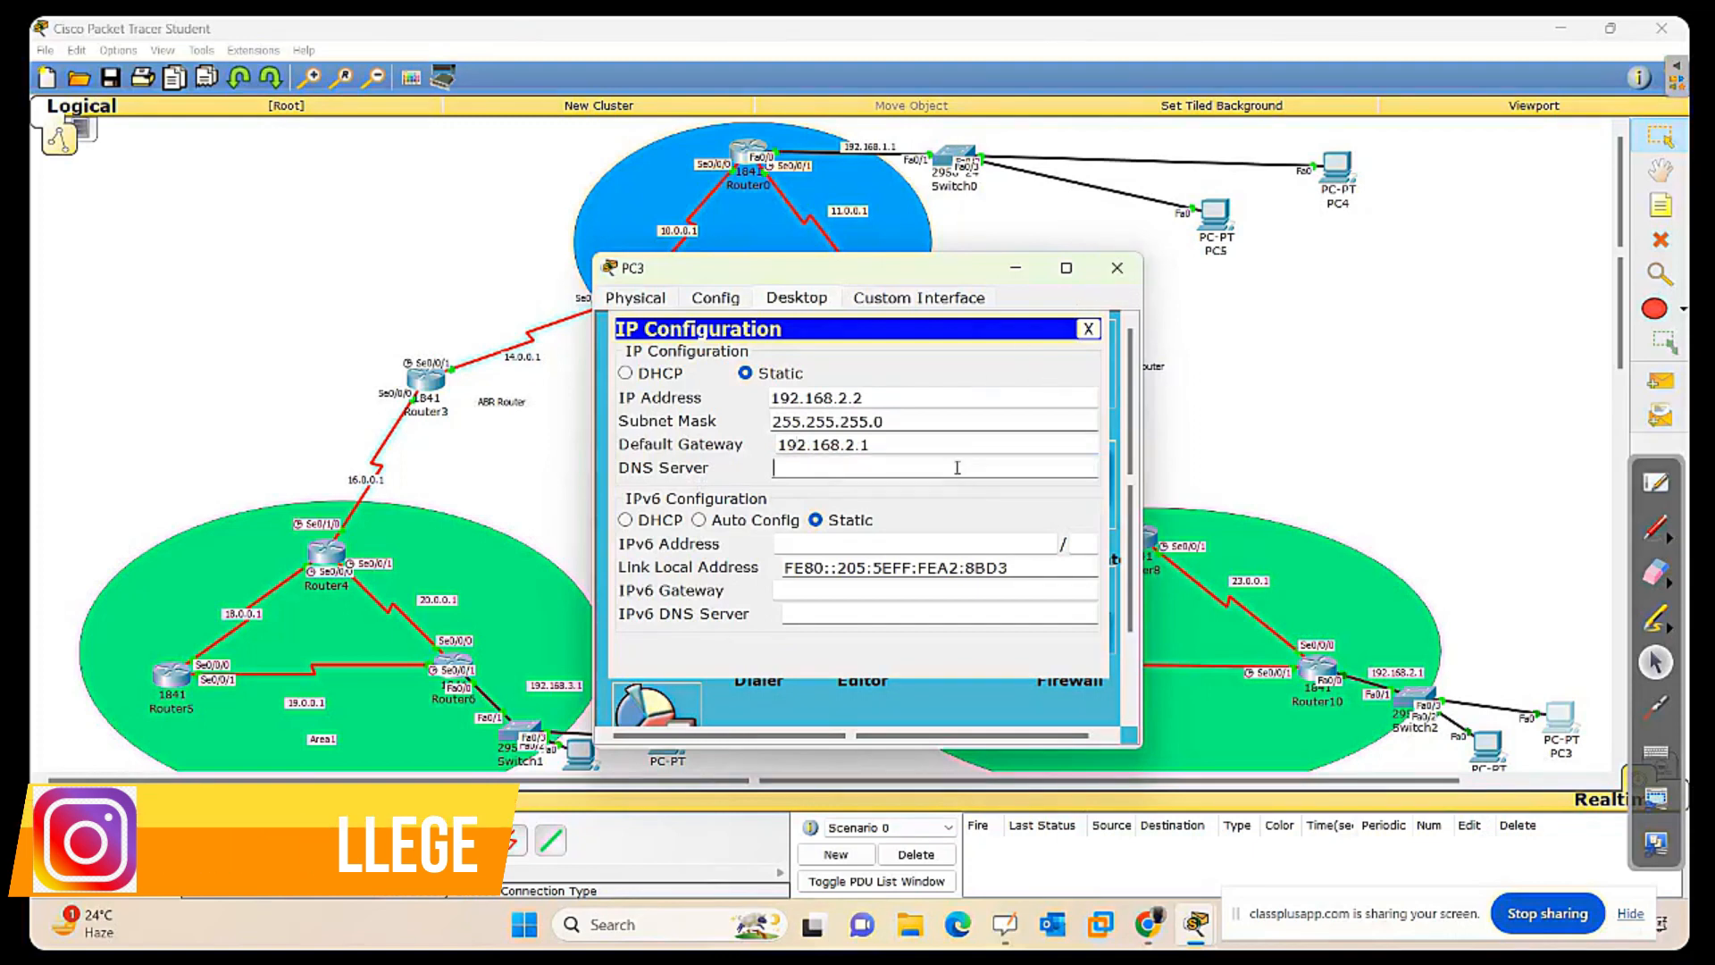
left_click(1117, 268)
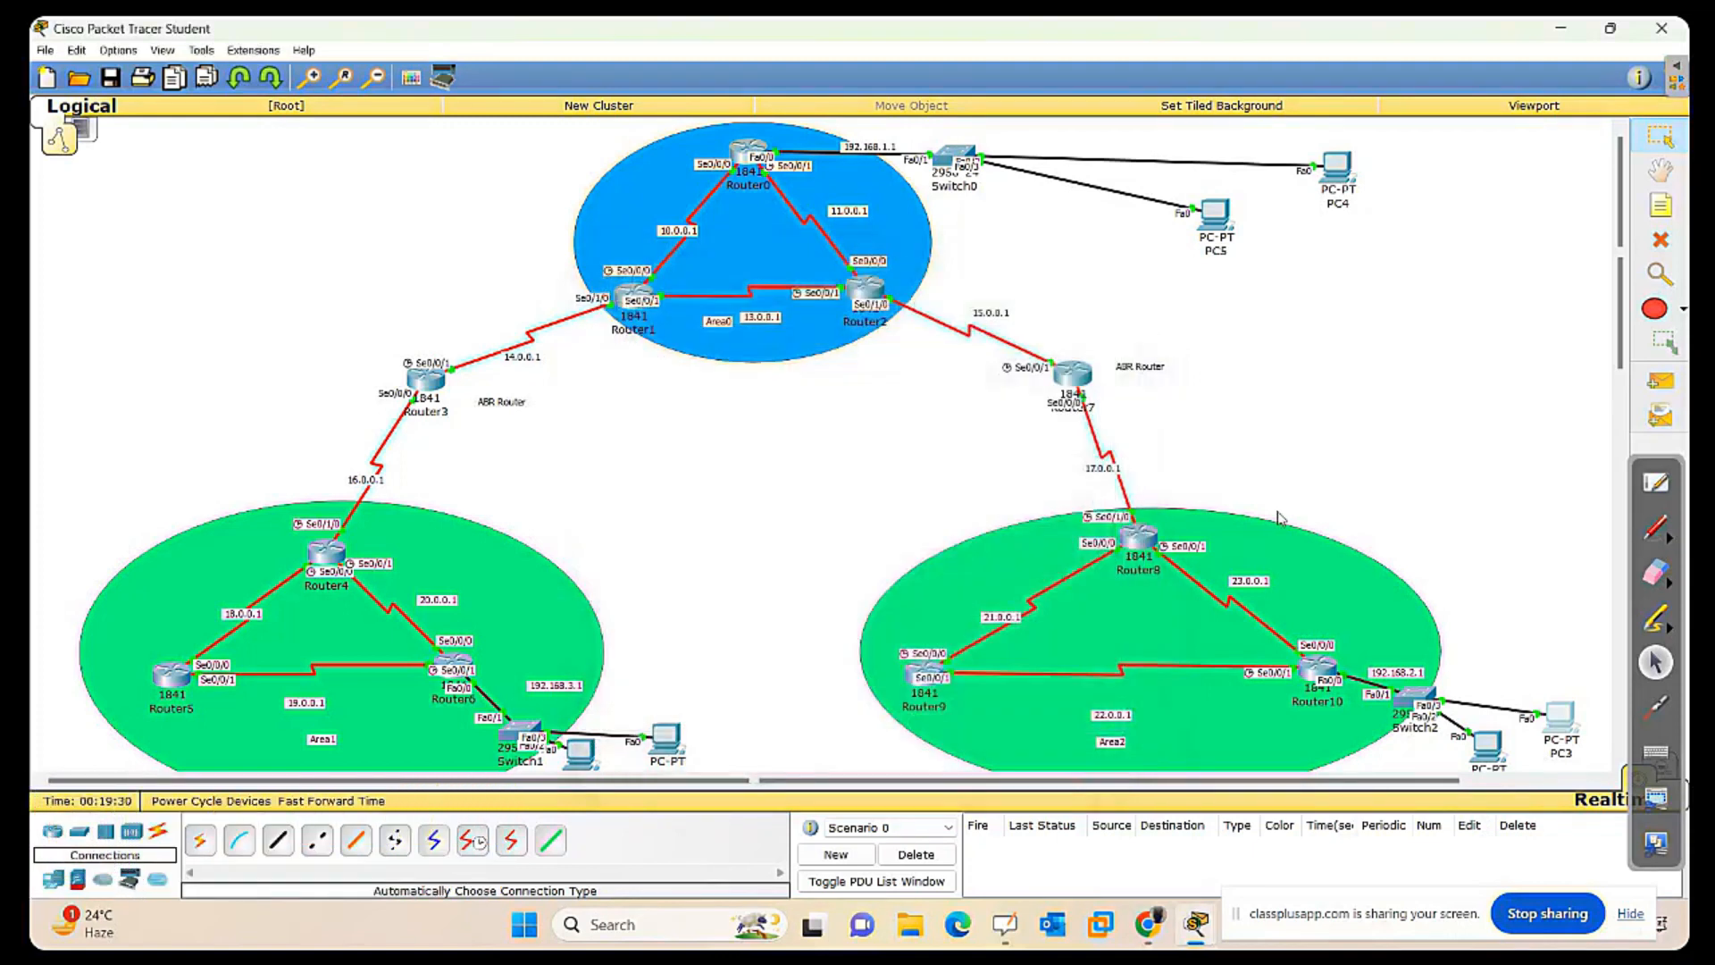
Give PC2 the static IP address 192.168.2.3, mask 255.255.255.0 and default gateway 192.168.2.1, and close its window.
left_click(1490, 755)
left_click(811, 297)
left_click(692, 359)
left_click(798, 404)
type("1")
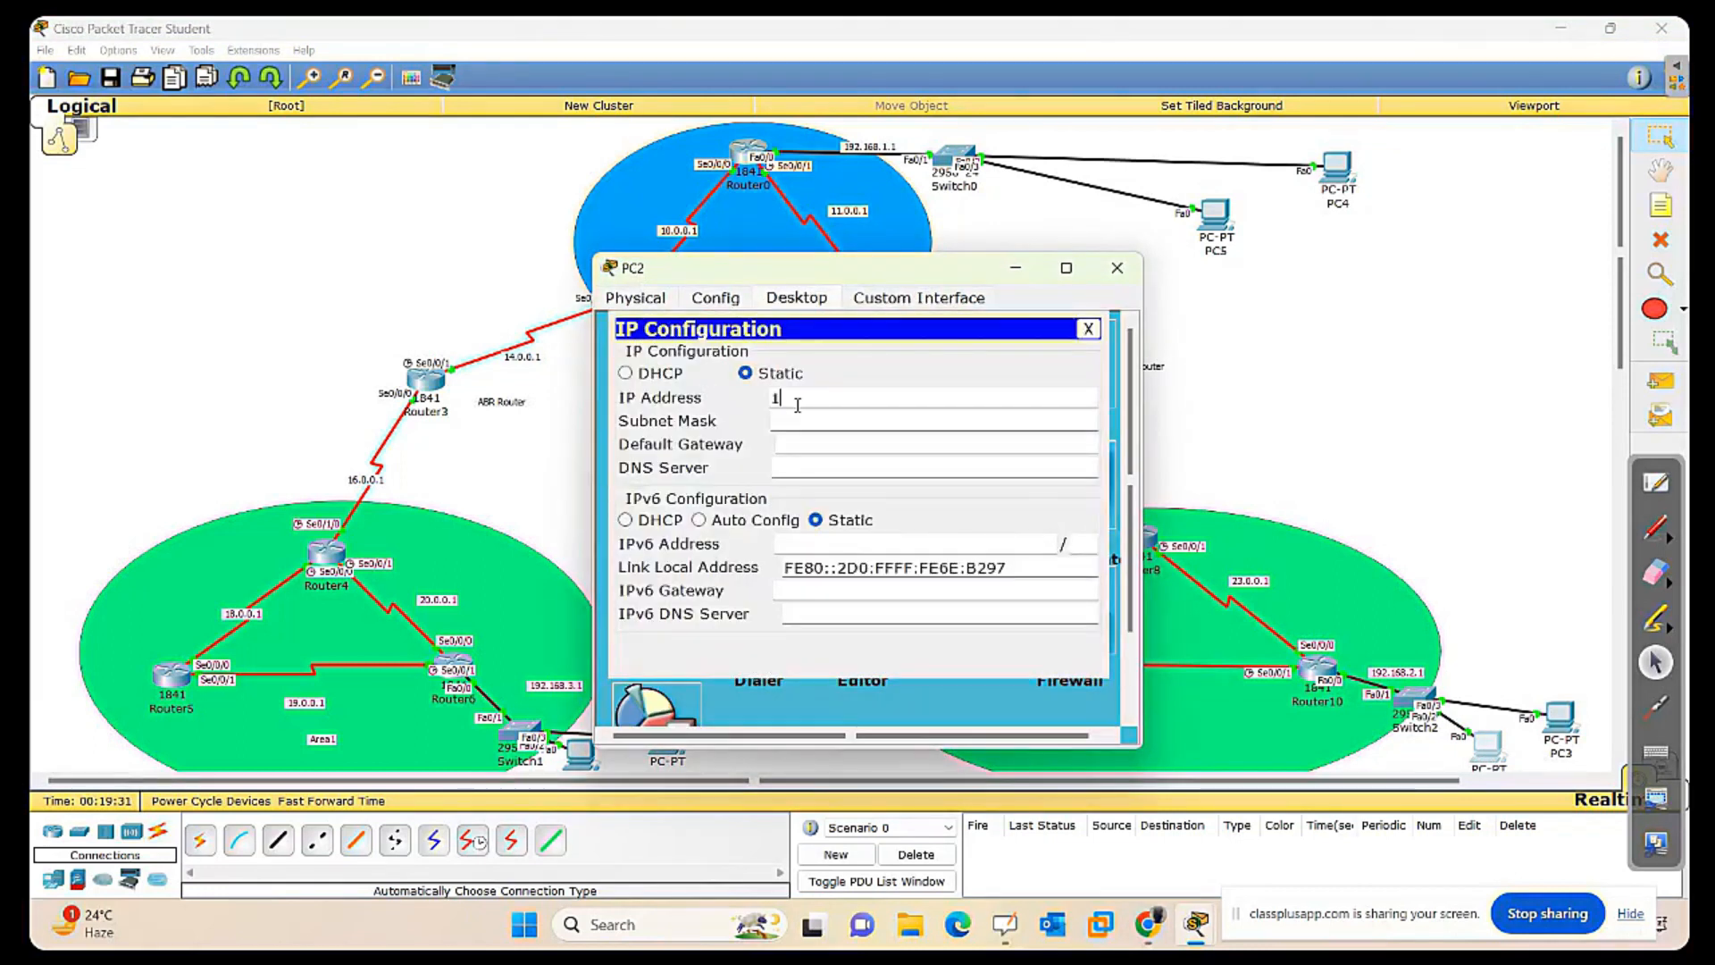
type("92.168.2.3")
key("Tab")
key("Tab")
type("192.")
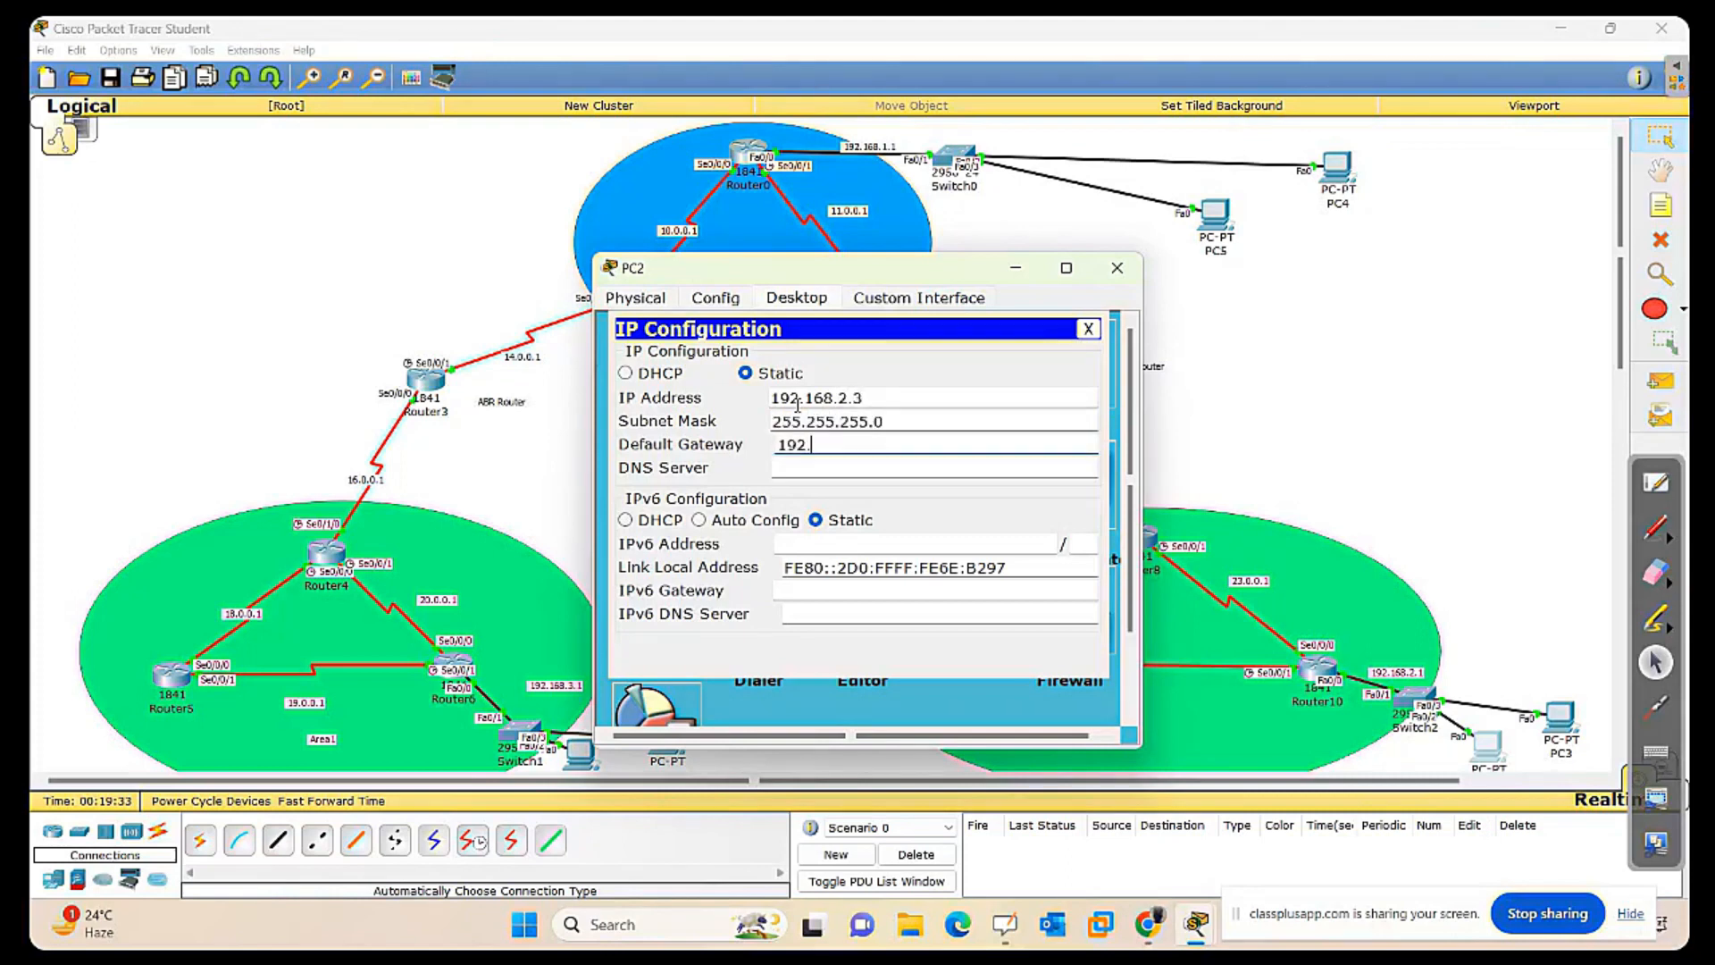
type("168.2.1")
left_click(1116, 268)
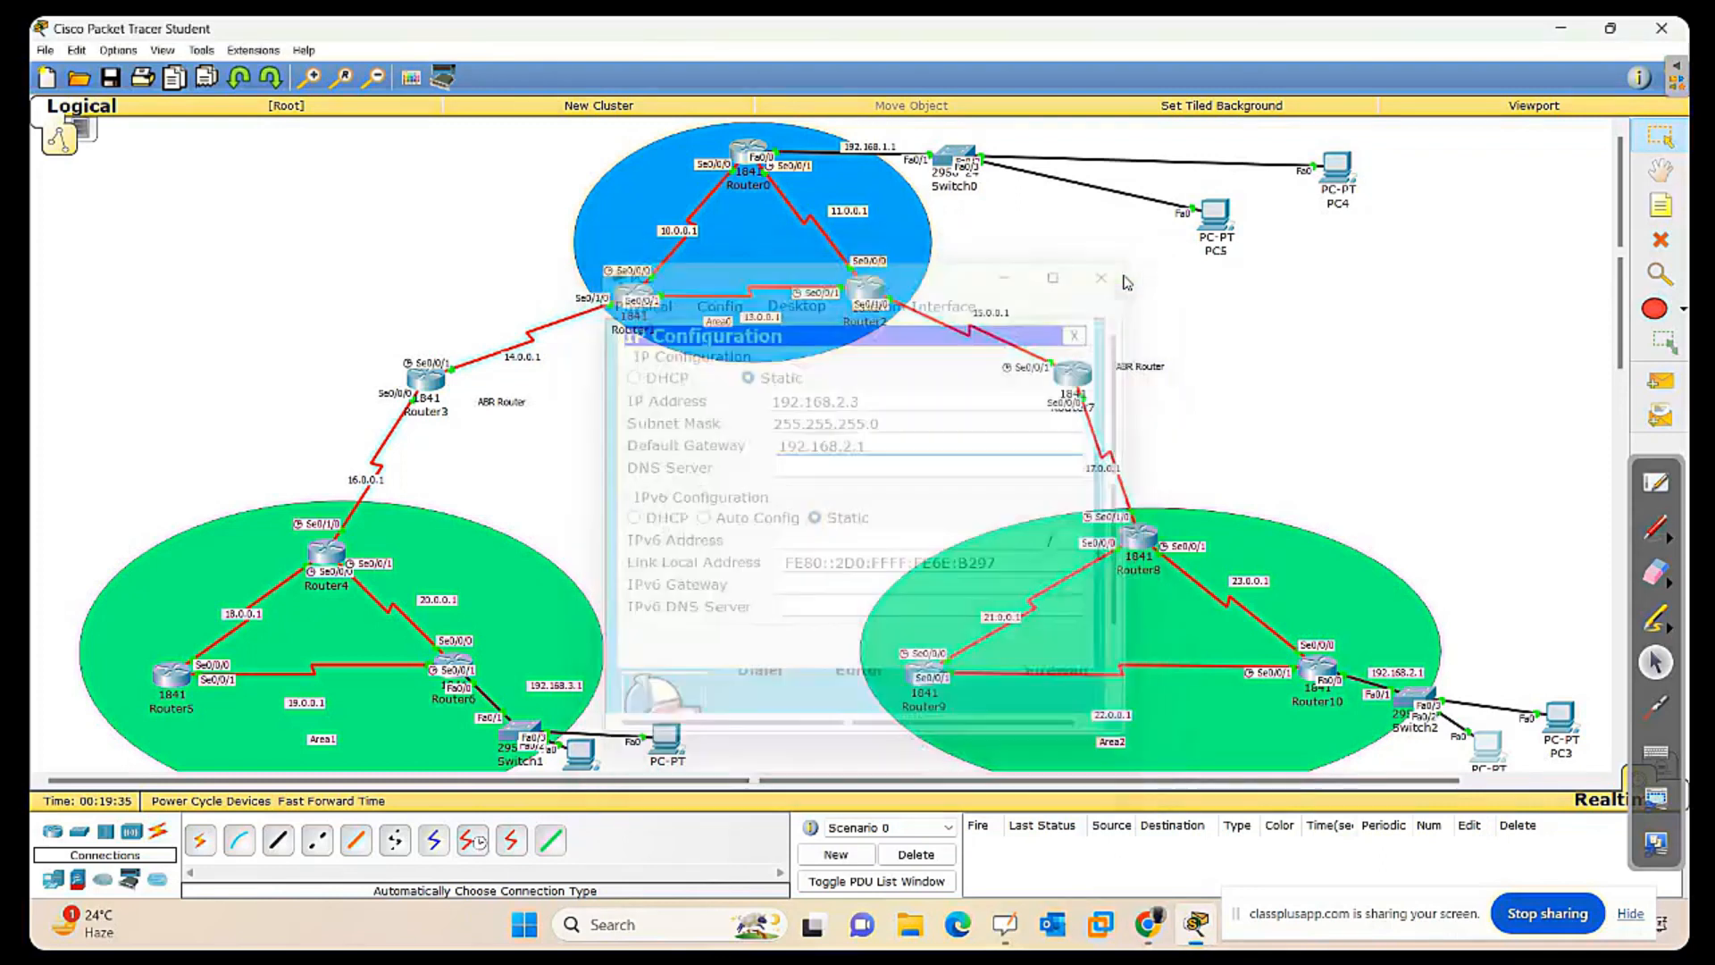
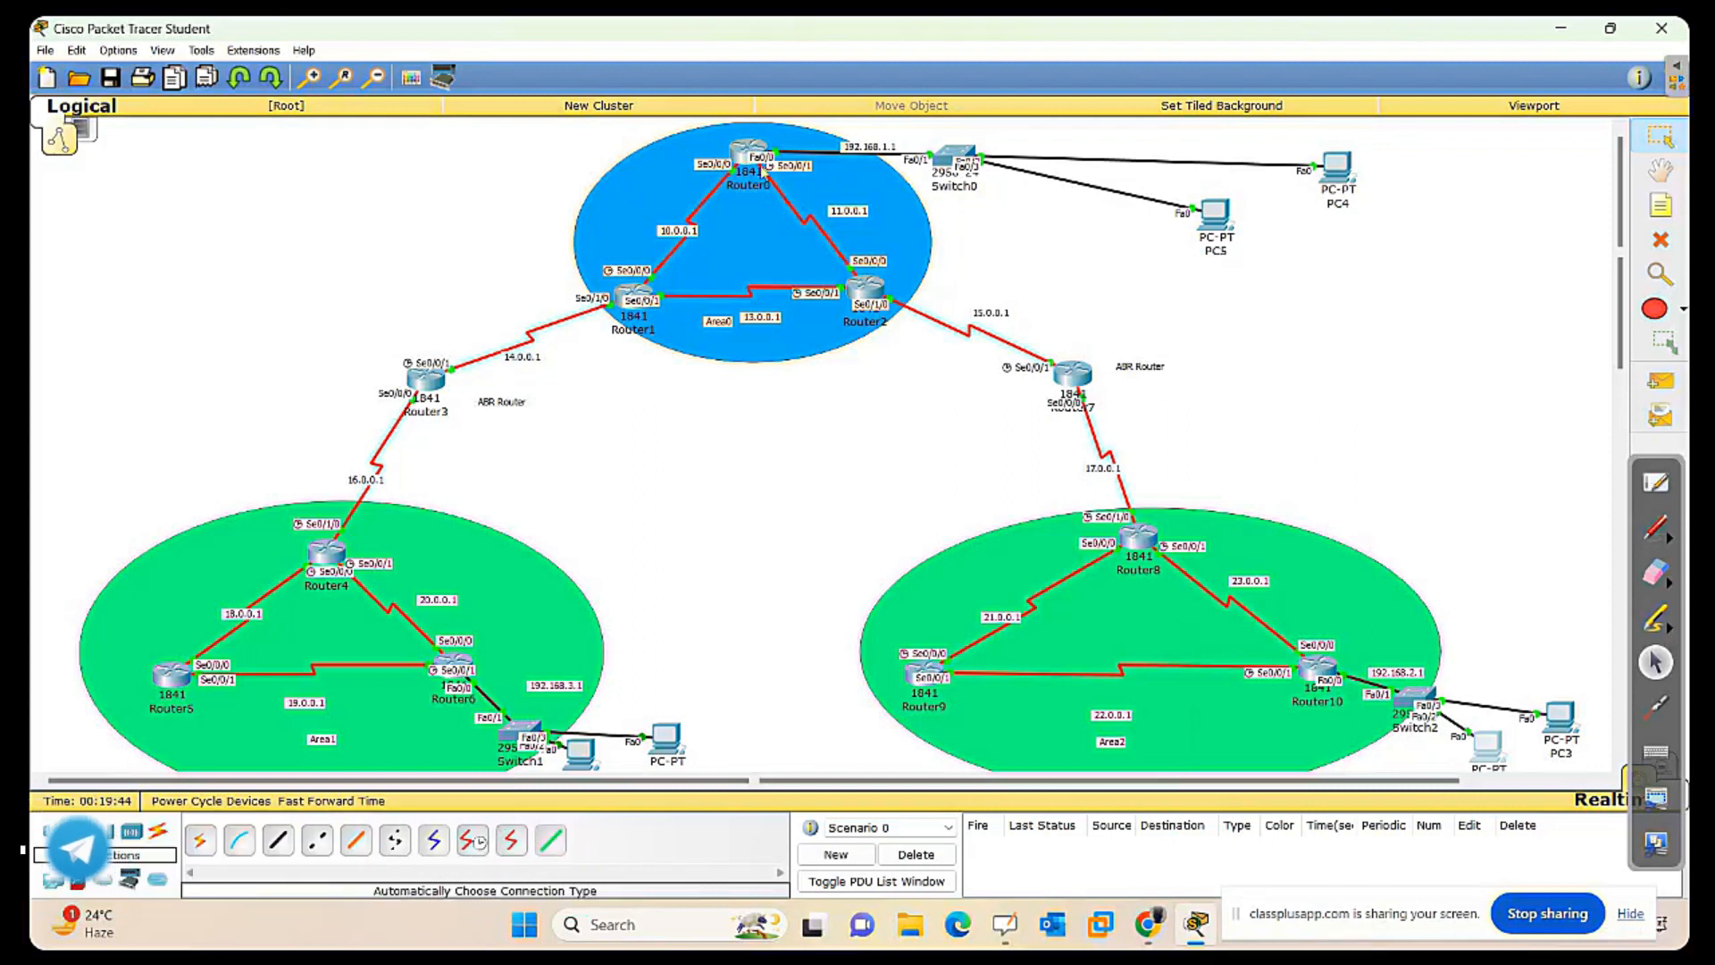
Open Router0's command line, move its window clear of the Area0 routers, and start the console session.
left_click(761, 172)
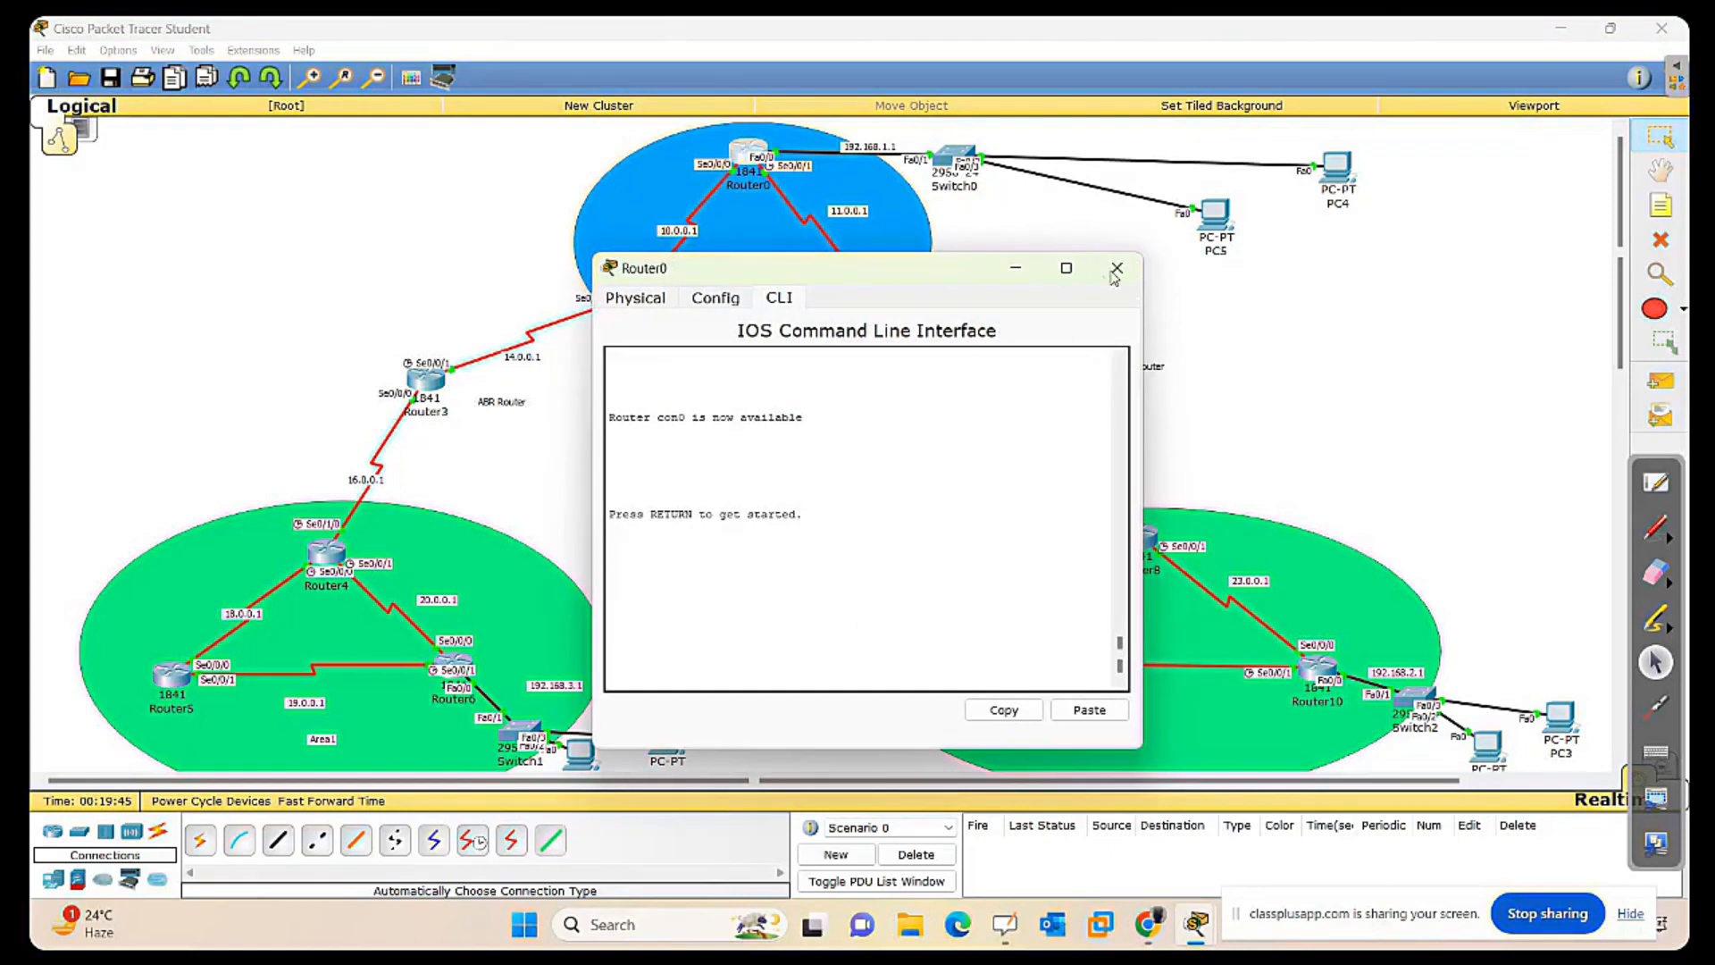
left_click_drag(835, 270, 1229, 234)
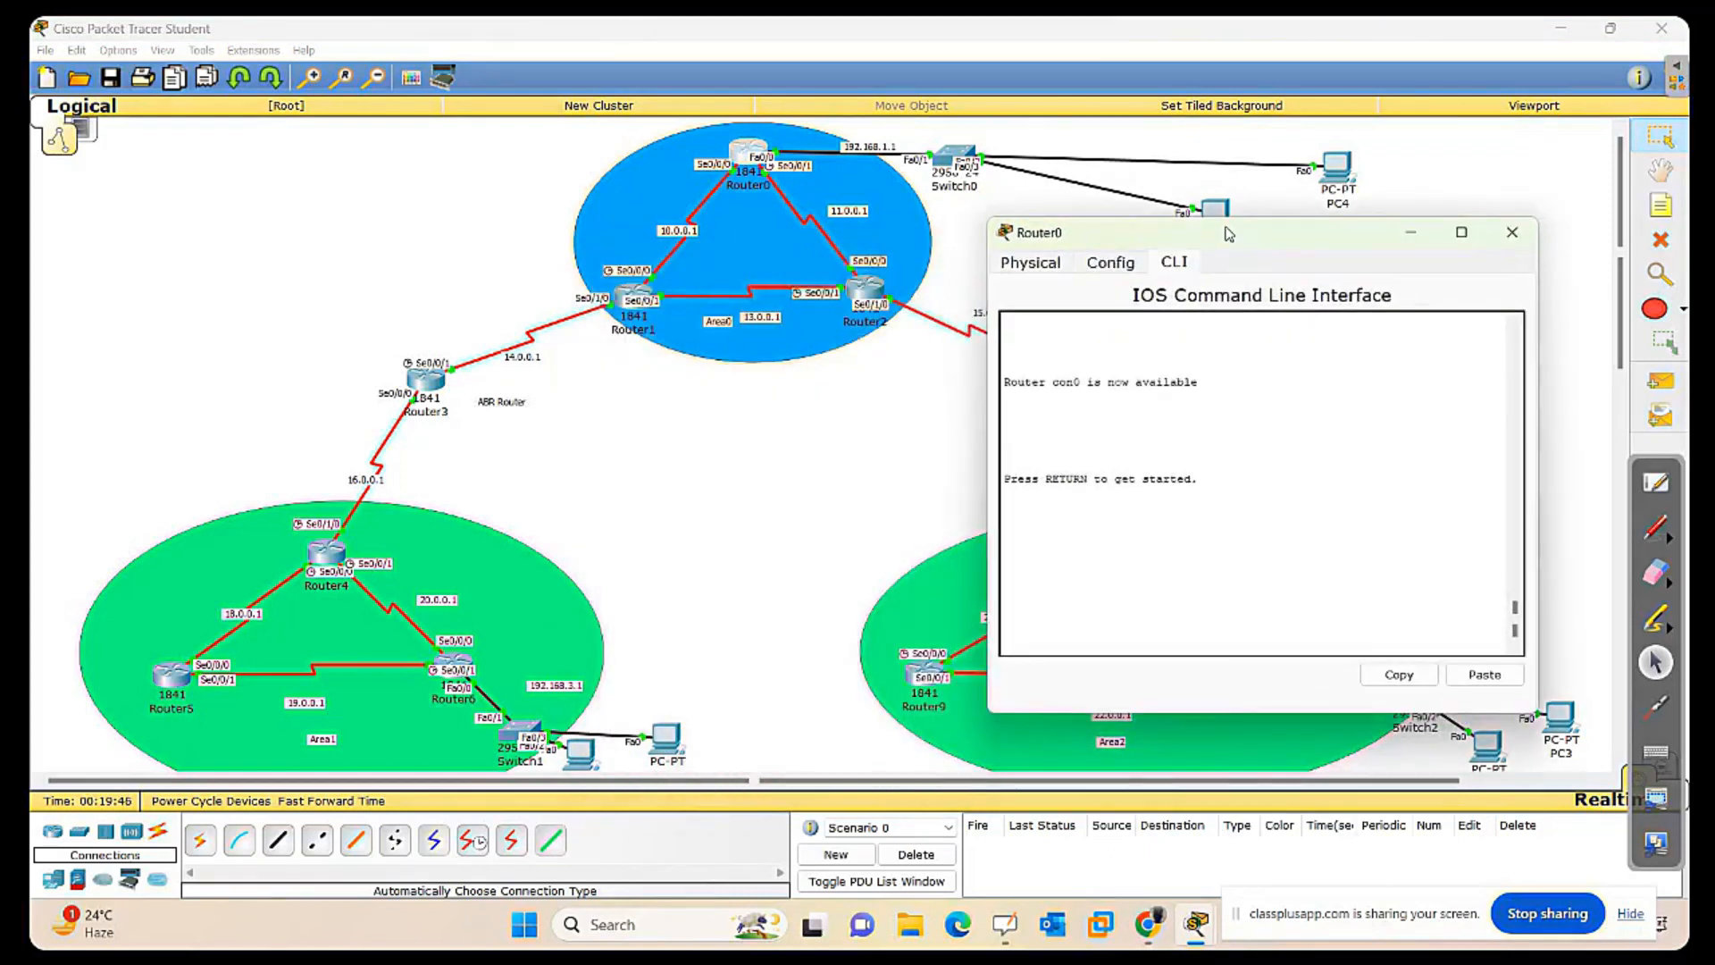
key("Return")
key("Return")
key("Return")
key("Return")
key("Return")
key("Return")
key("Return")
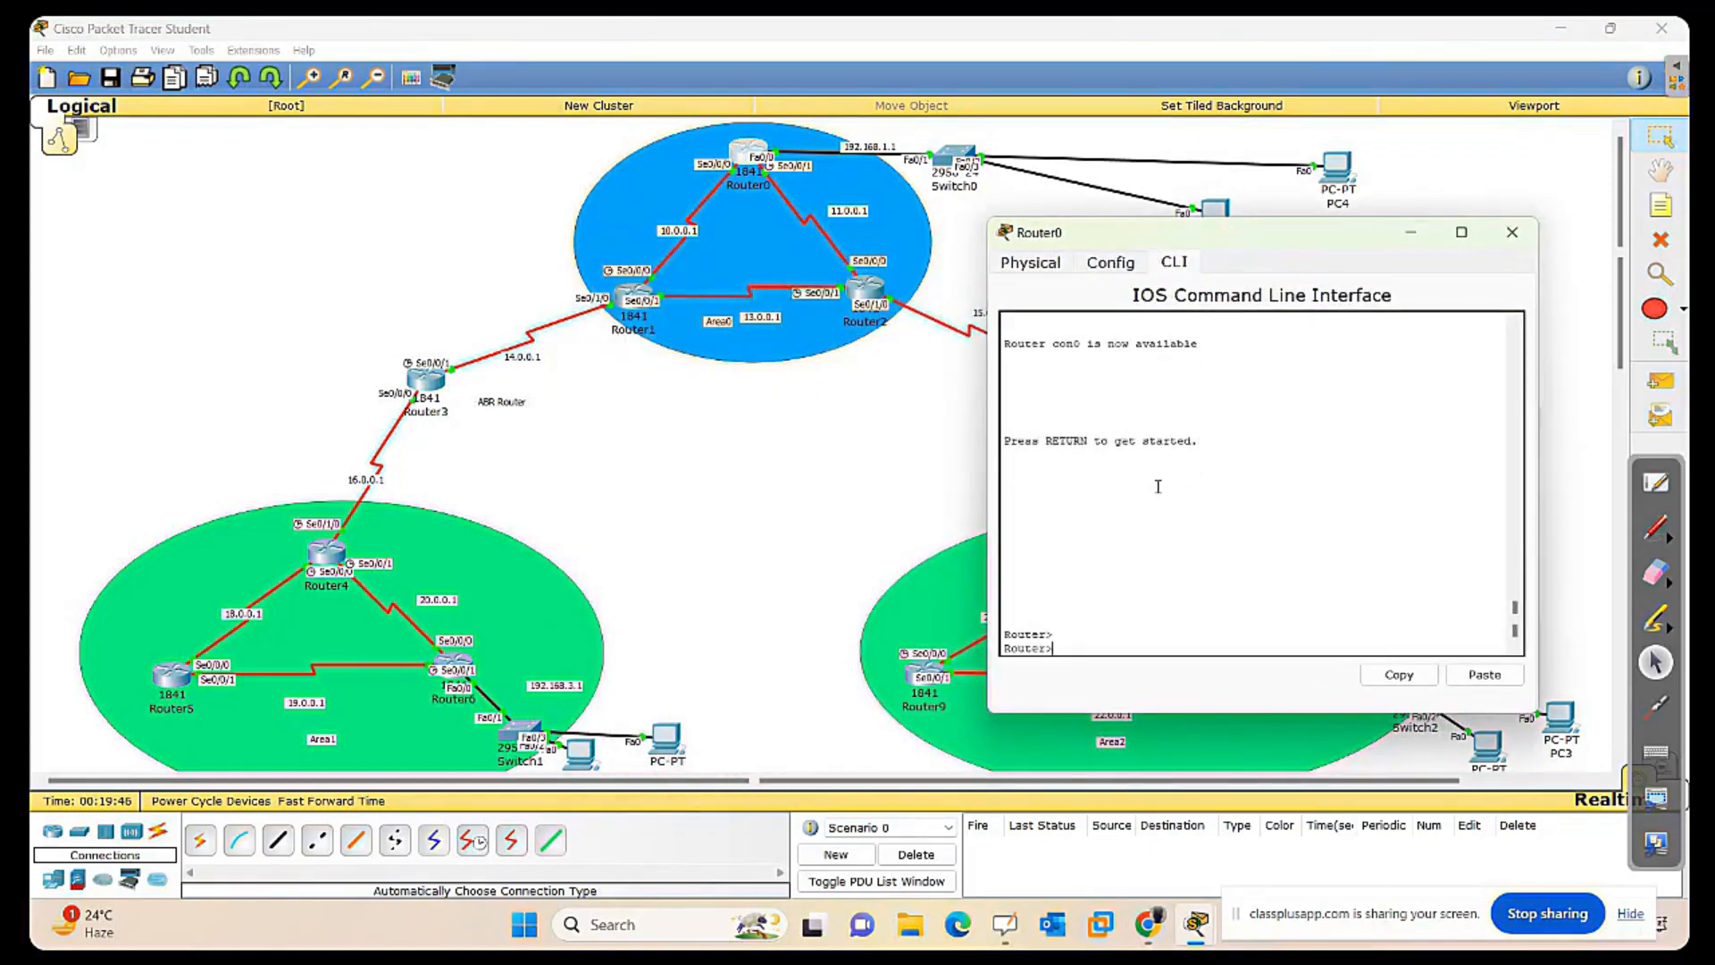
Enter privileged mode and global configuration mode on Router0.
type("en")
key("Return")
key("Return")
key("Return")
key("Return")
key("Return")
type("conf t")
key("Return")
key("Return")
key("Return")
key("Return")
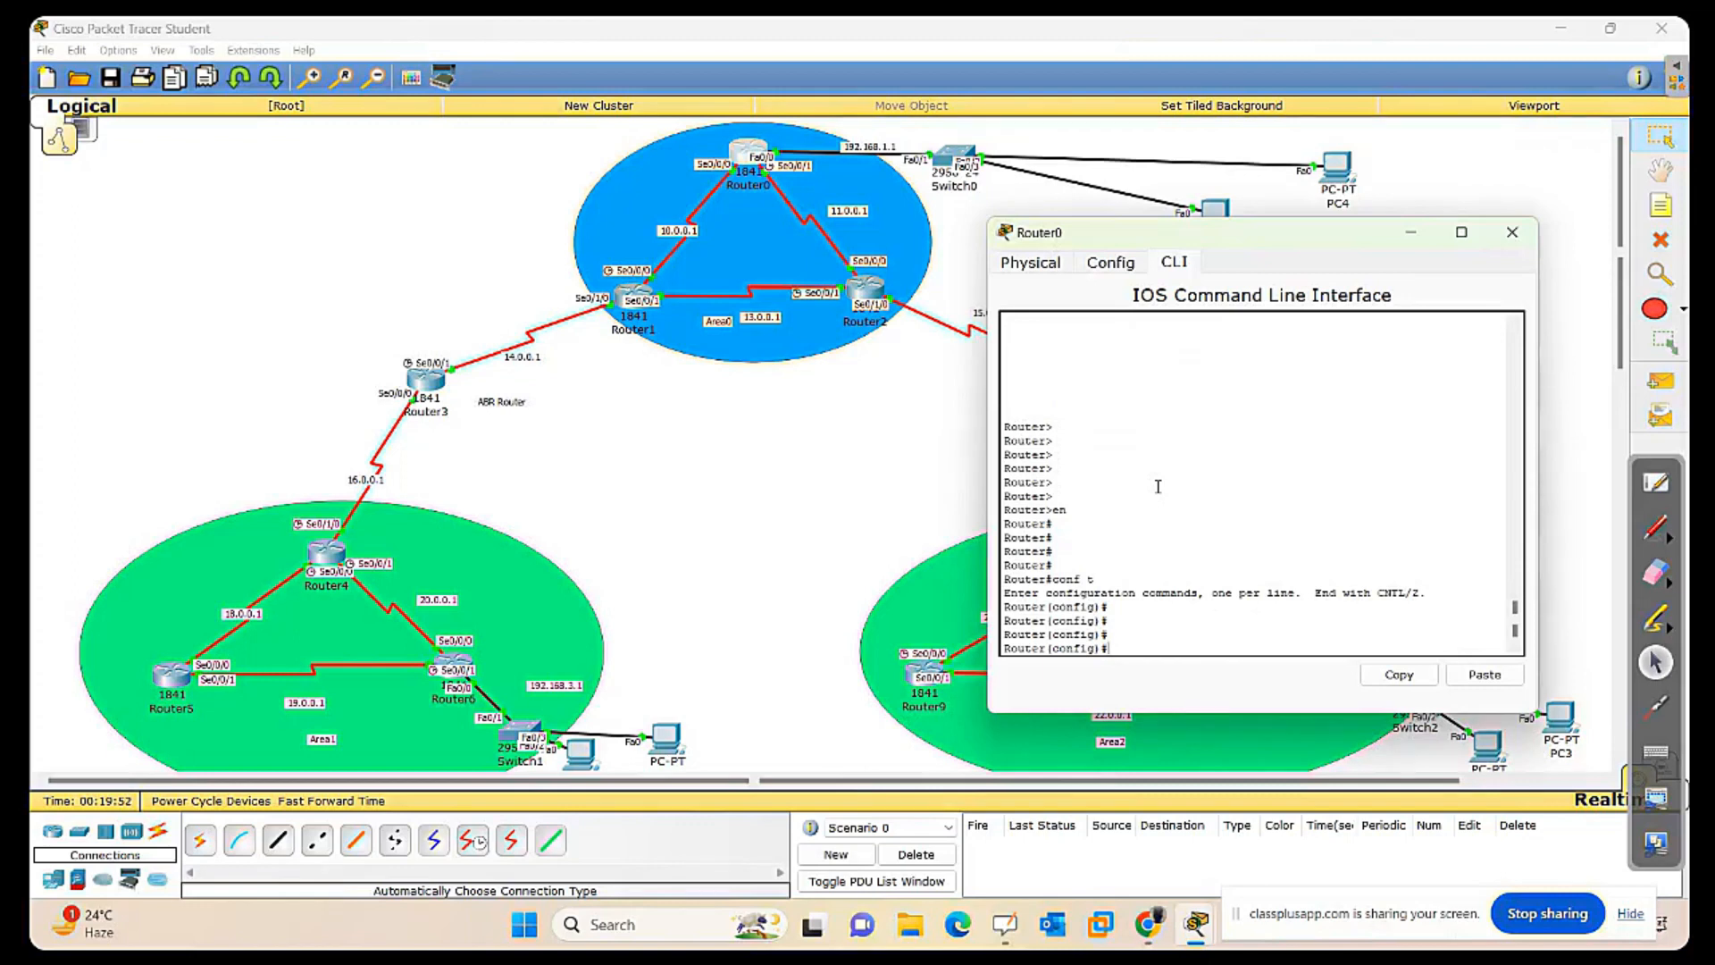
List the allowed OSPF process IDs on Router0 and start OSPF routing with process ID 10.
type("rou")
key("Tab")
type("os")
key("Tab")
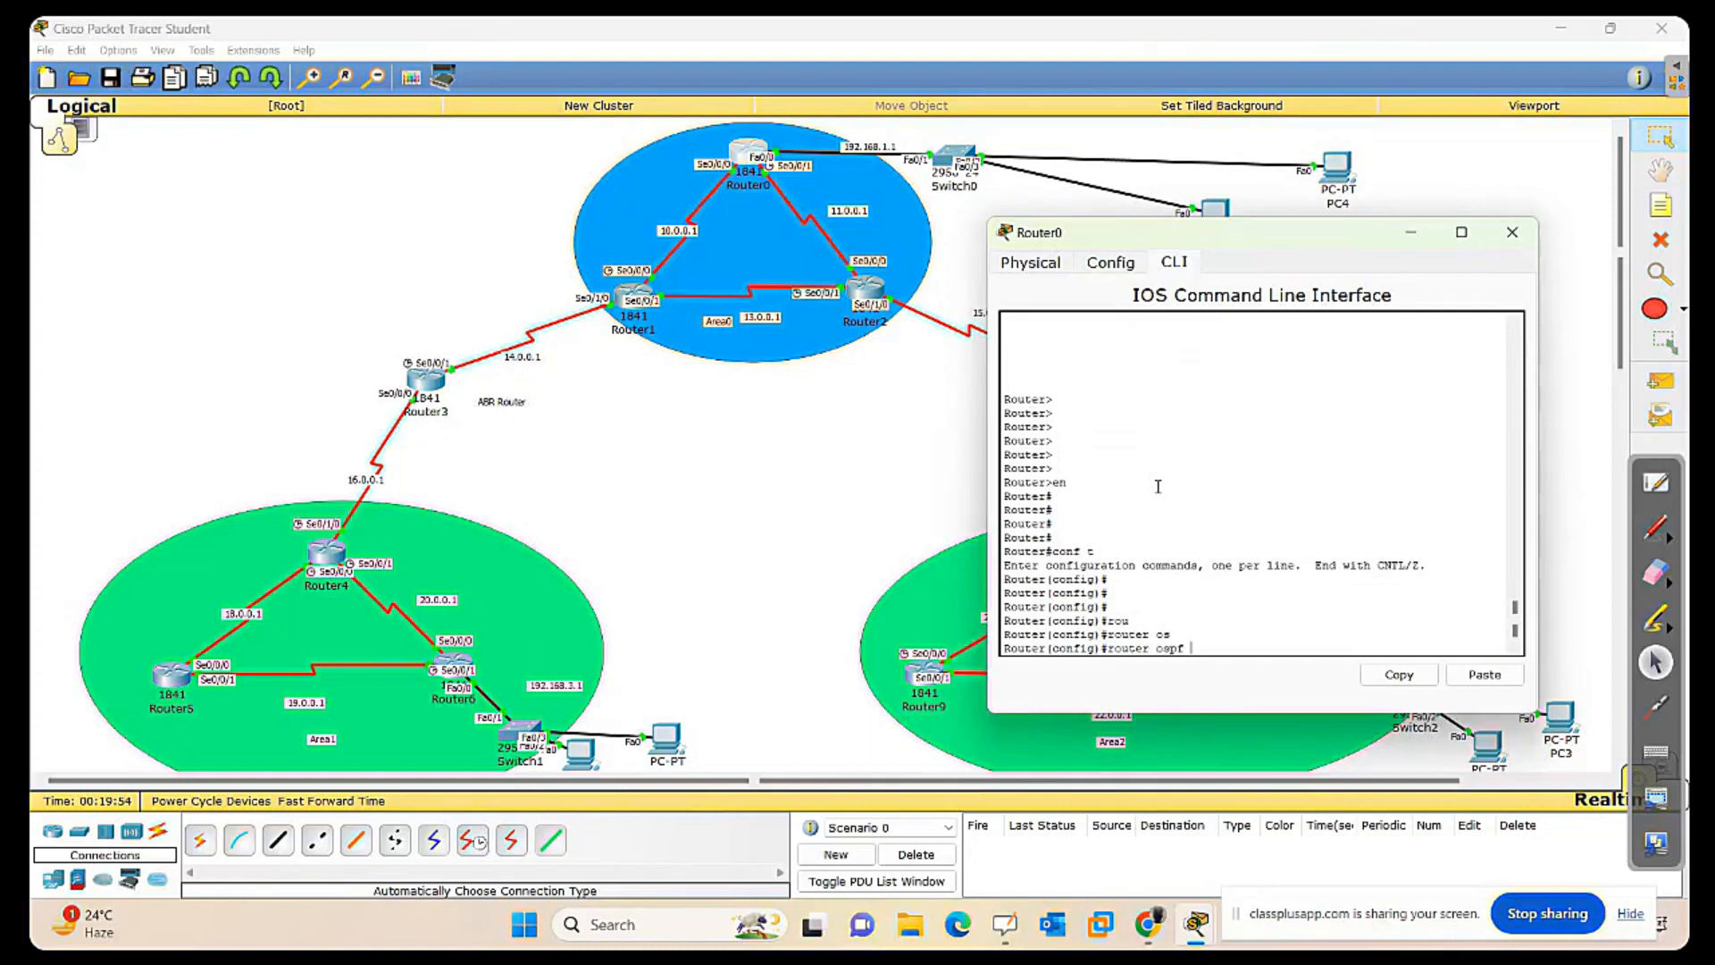
type("?")
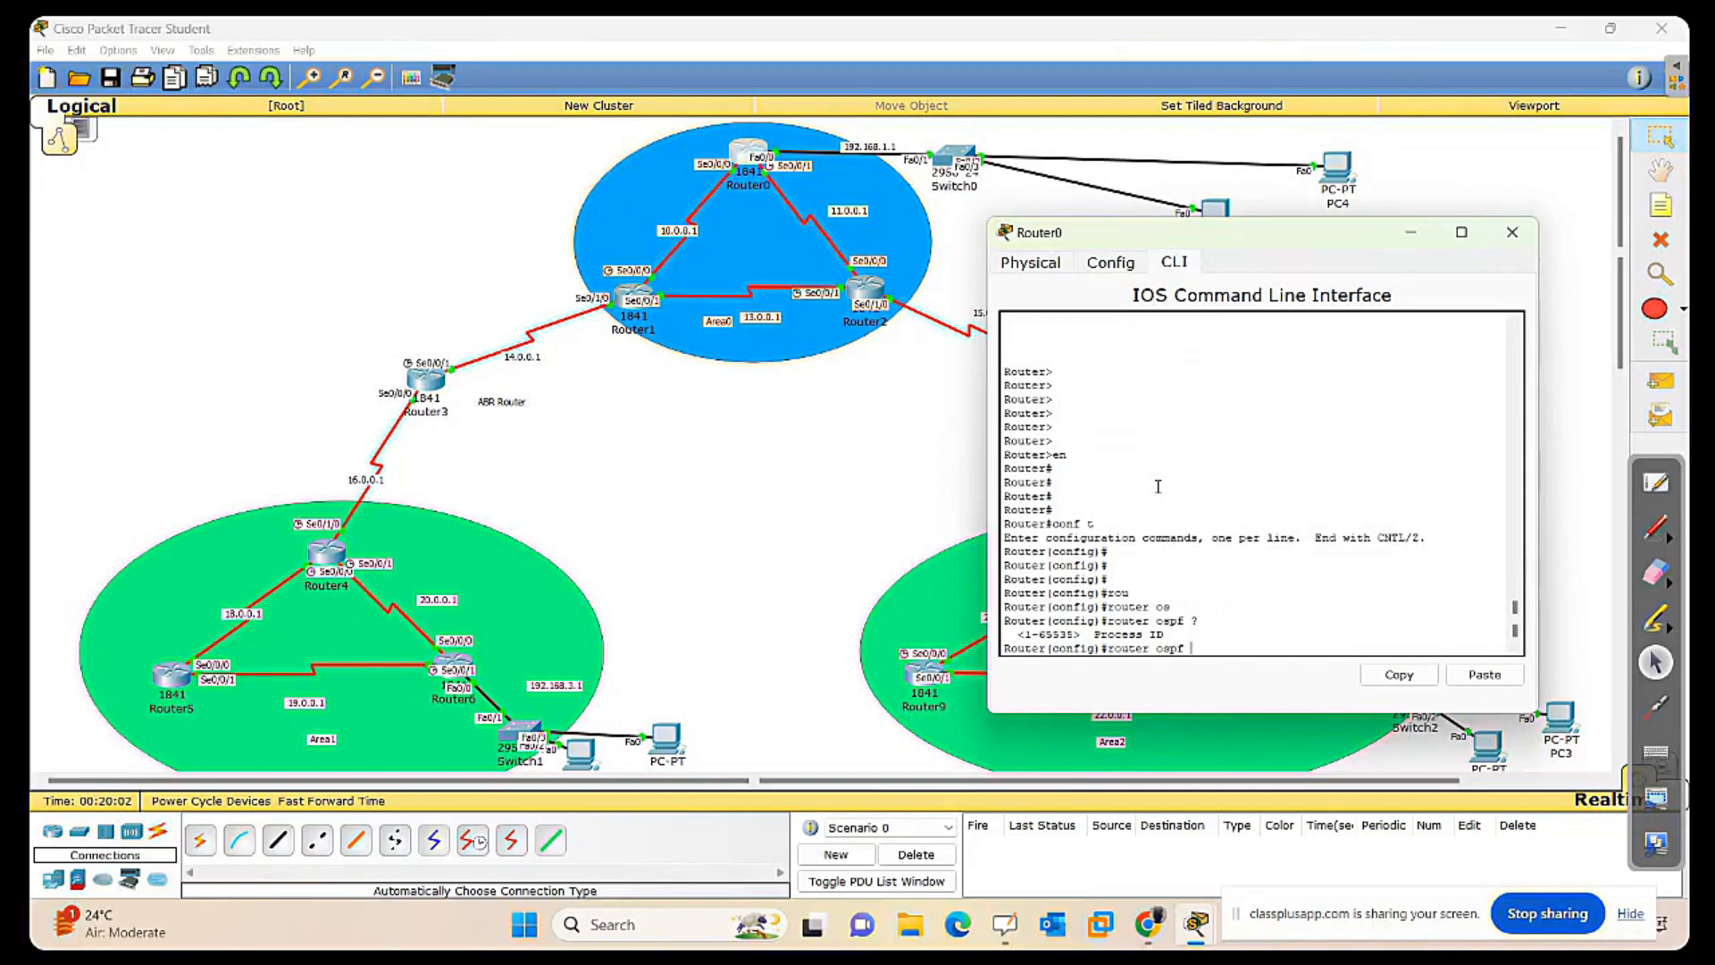
type("0")
key("Return")
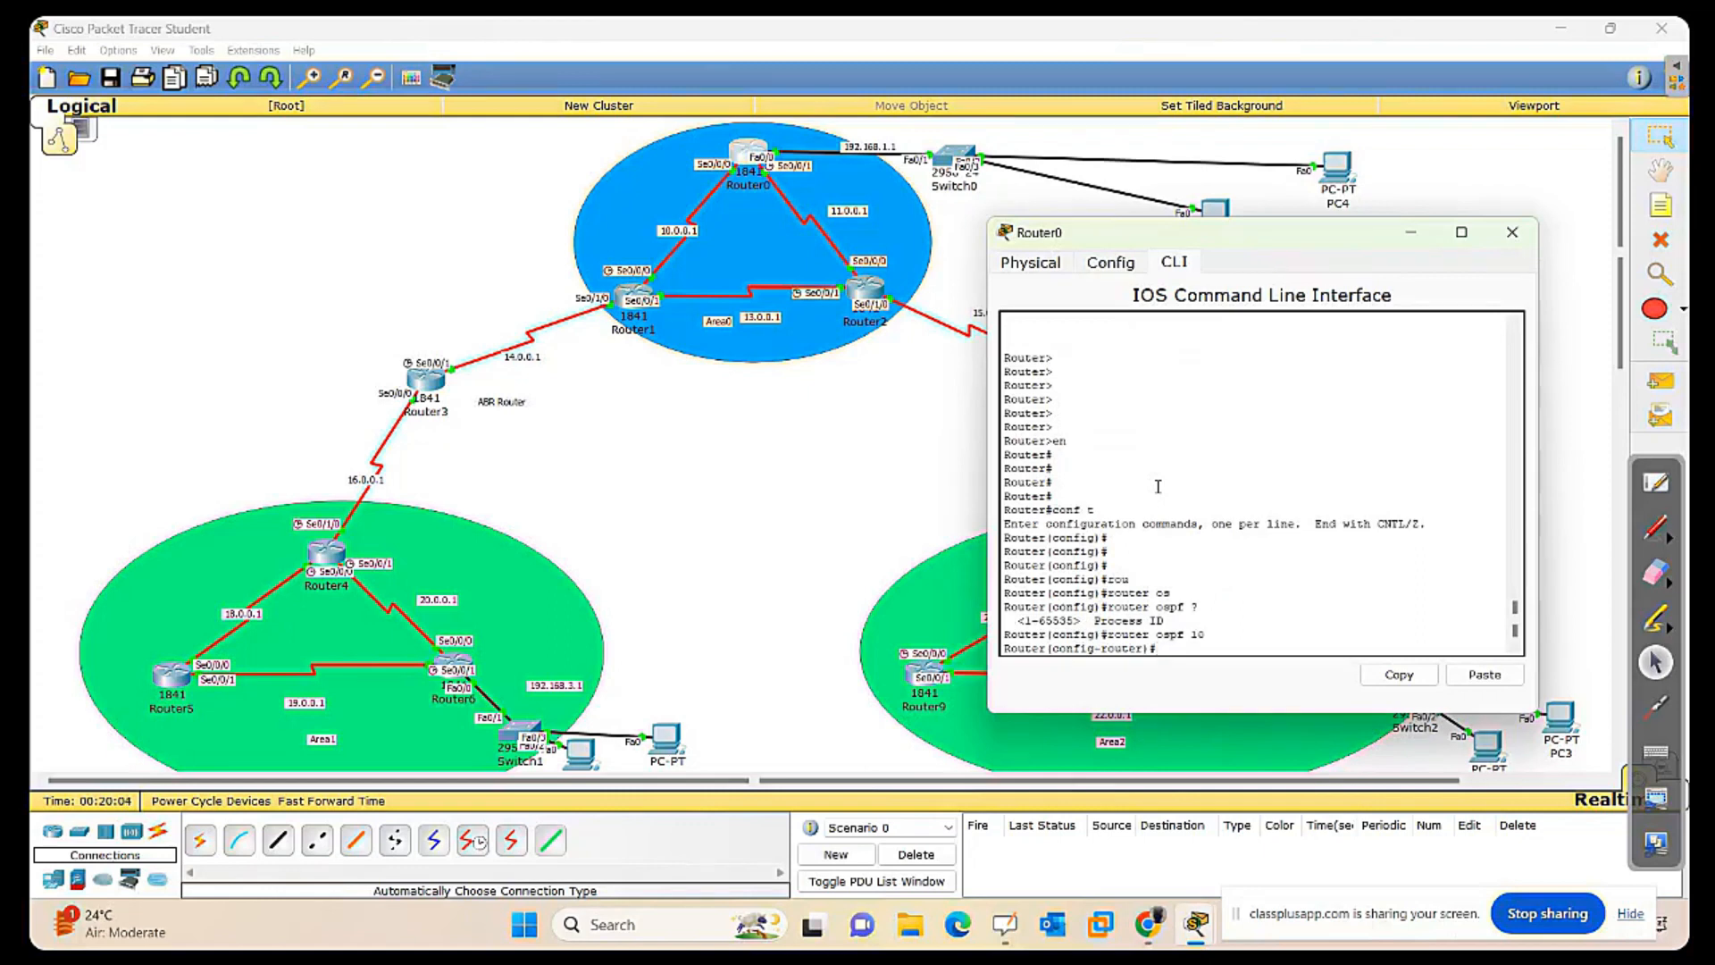
key("Return")
key("Return")
key("Return")
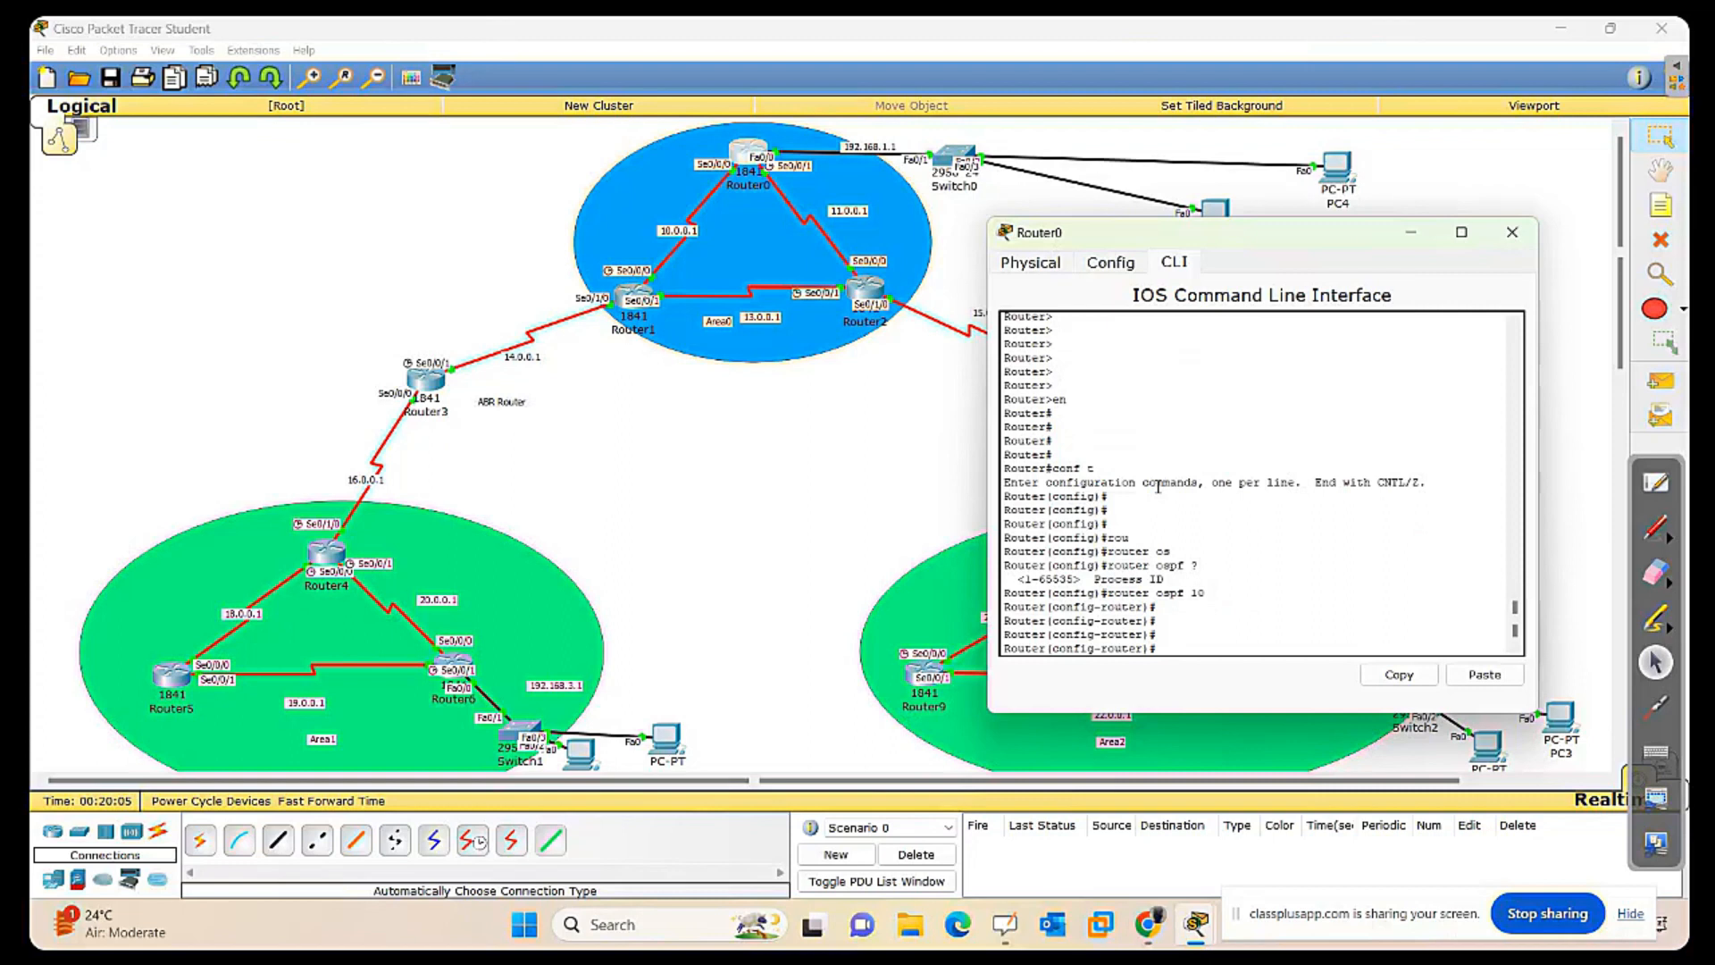
Advertise network 192.168.1.0 with wildcard mask 0.0.0.255 in area 0 on Router0.
type("net")
key("Tab")
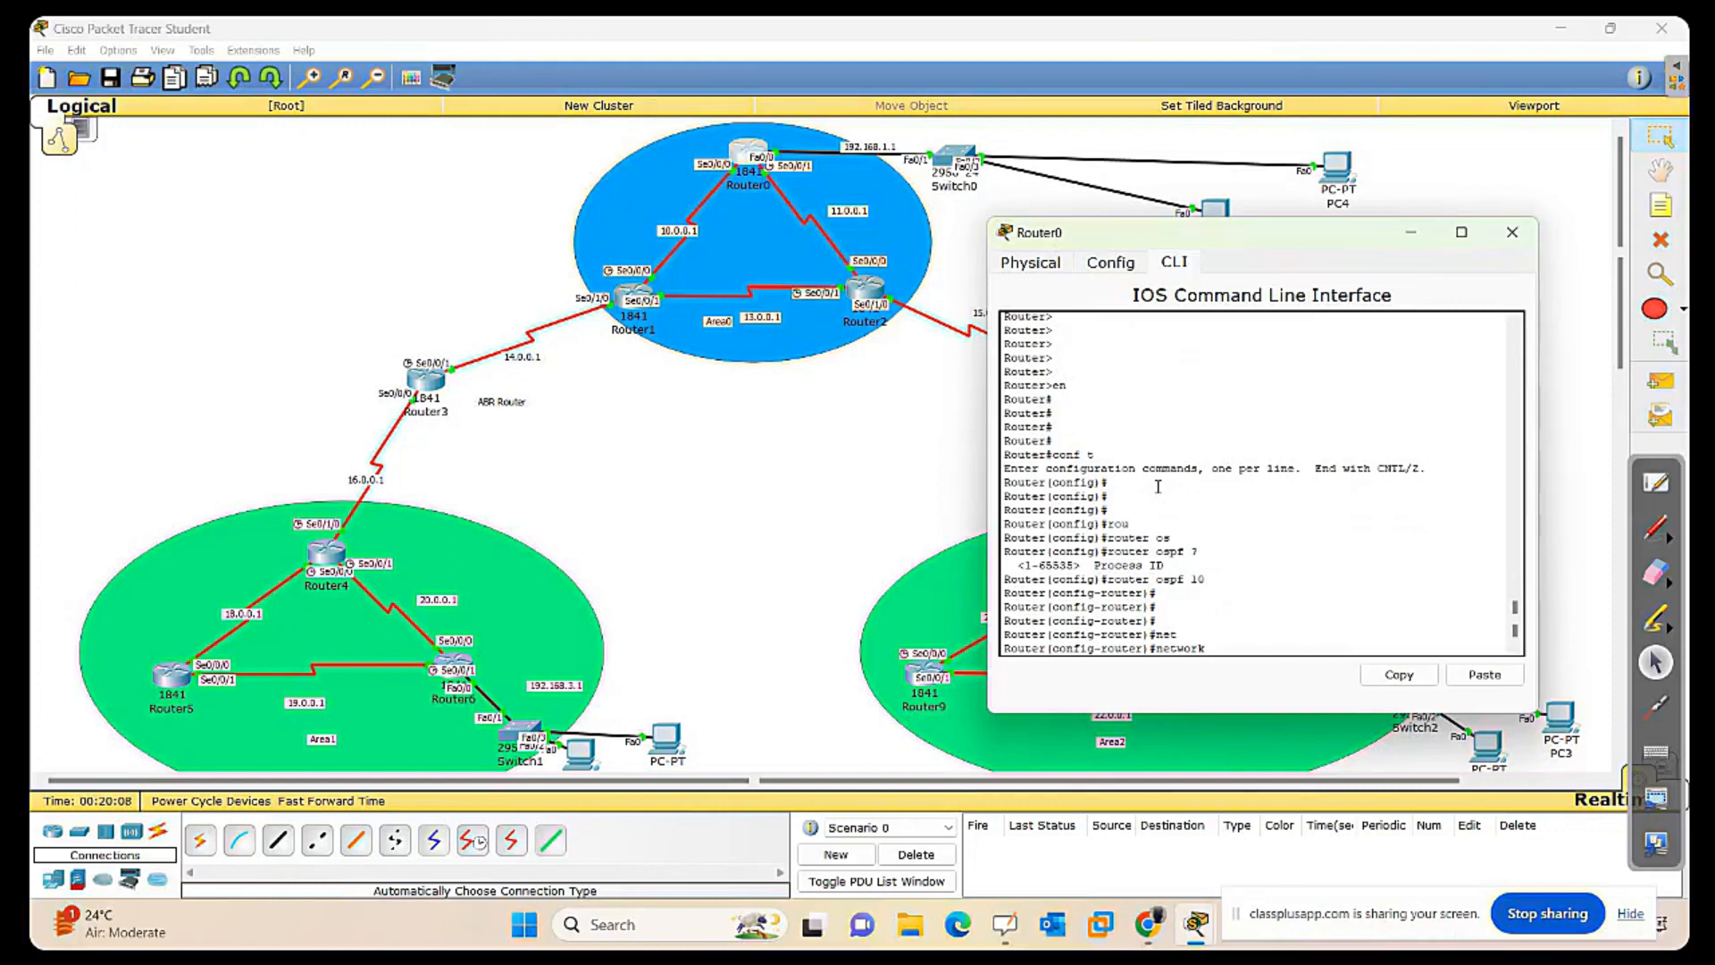
type("192.168.1.0")
left_click(1147, 925)
left_click(1262, 670)
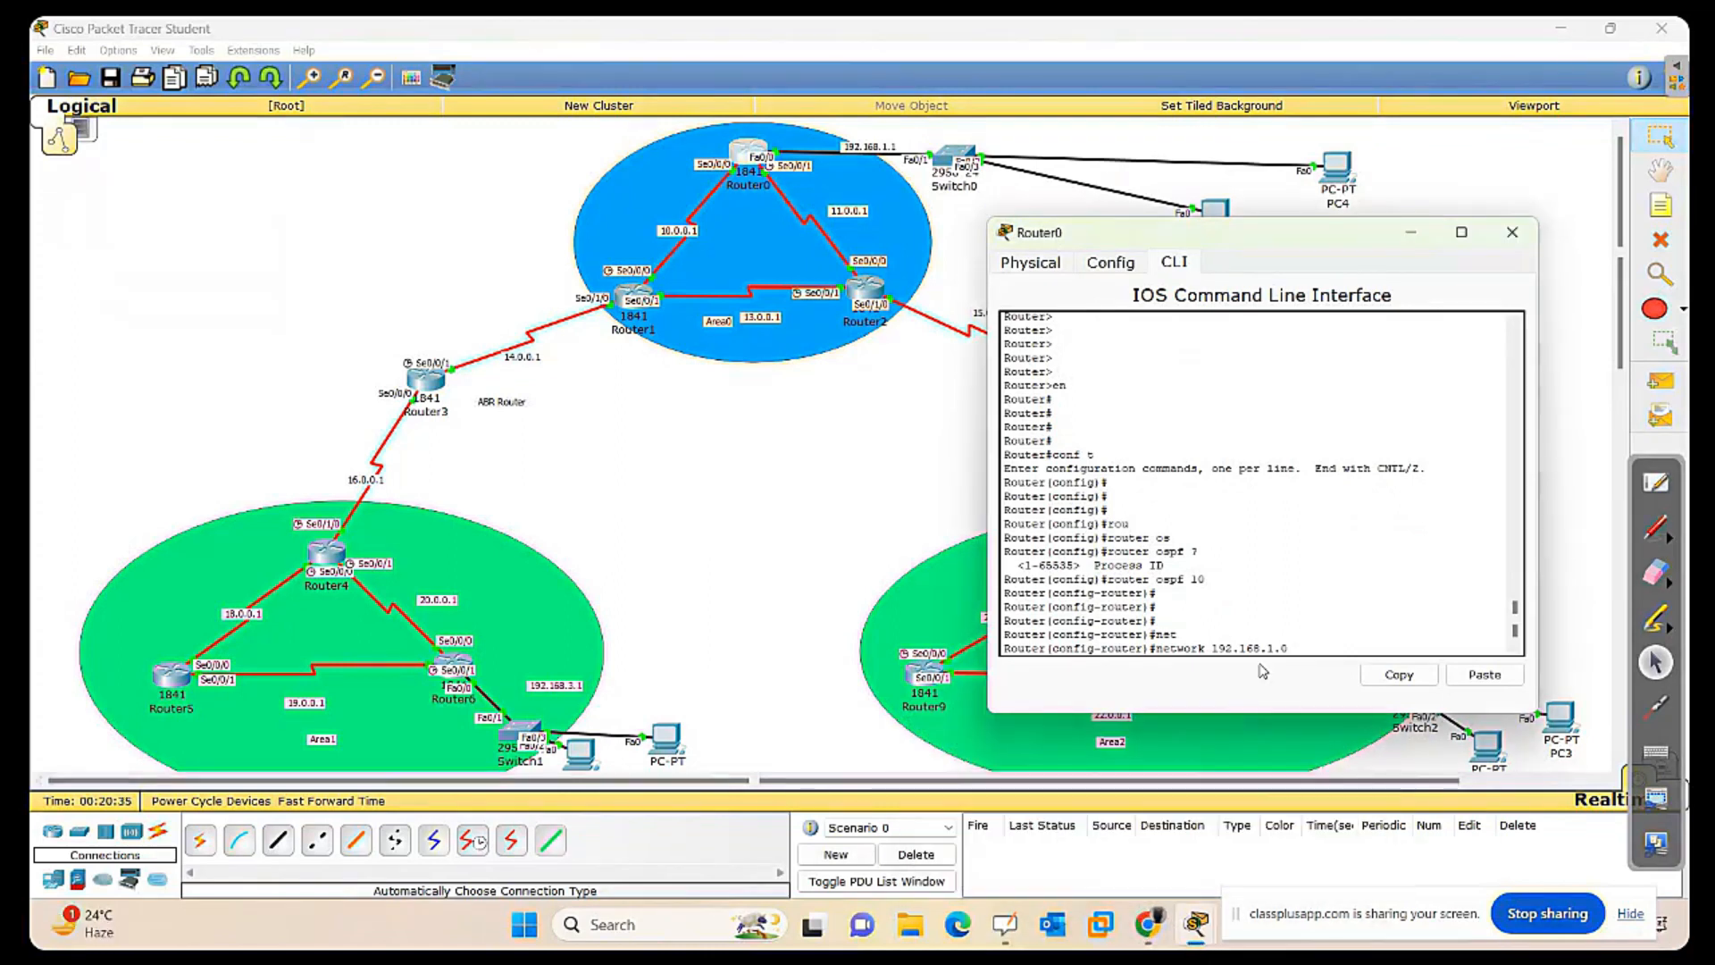
type("0.0.0.255 area")
key("Tab")
type("0")
key("Return")
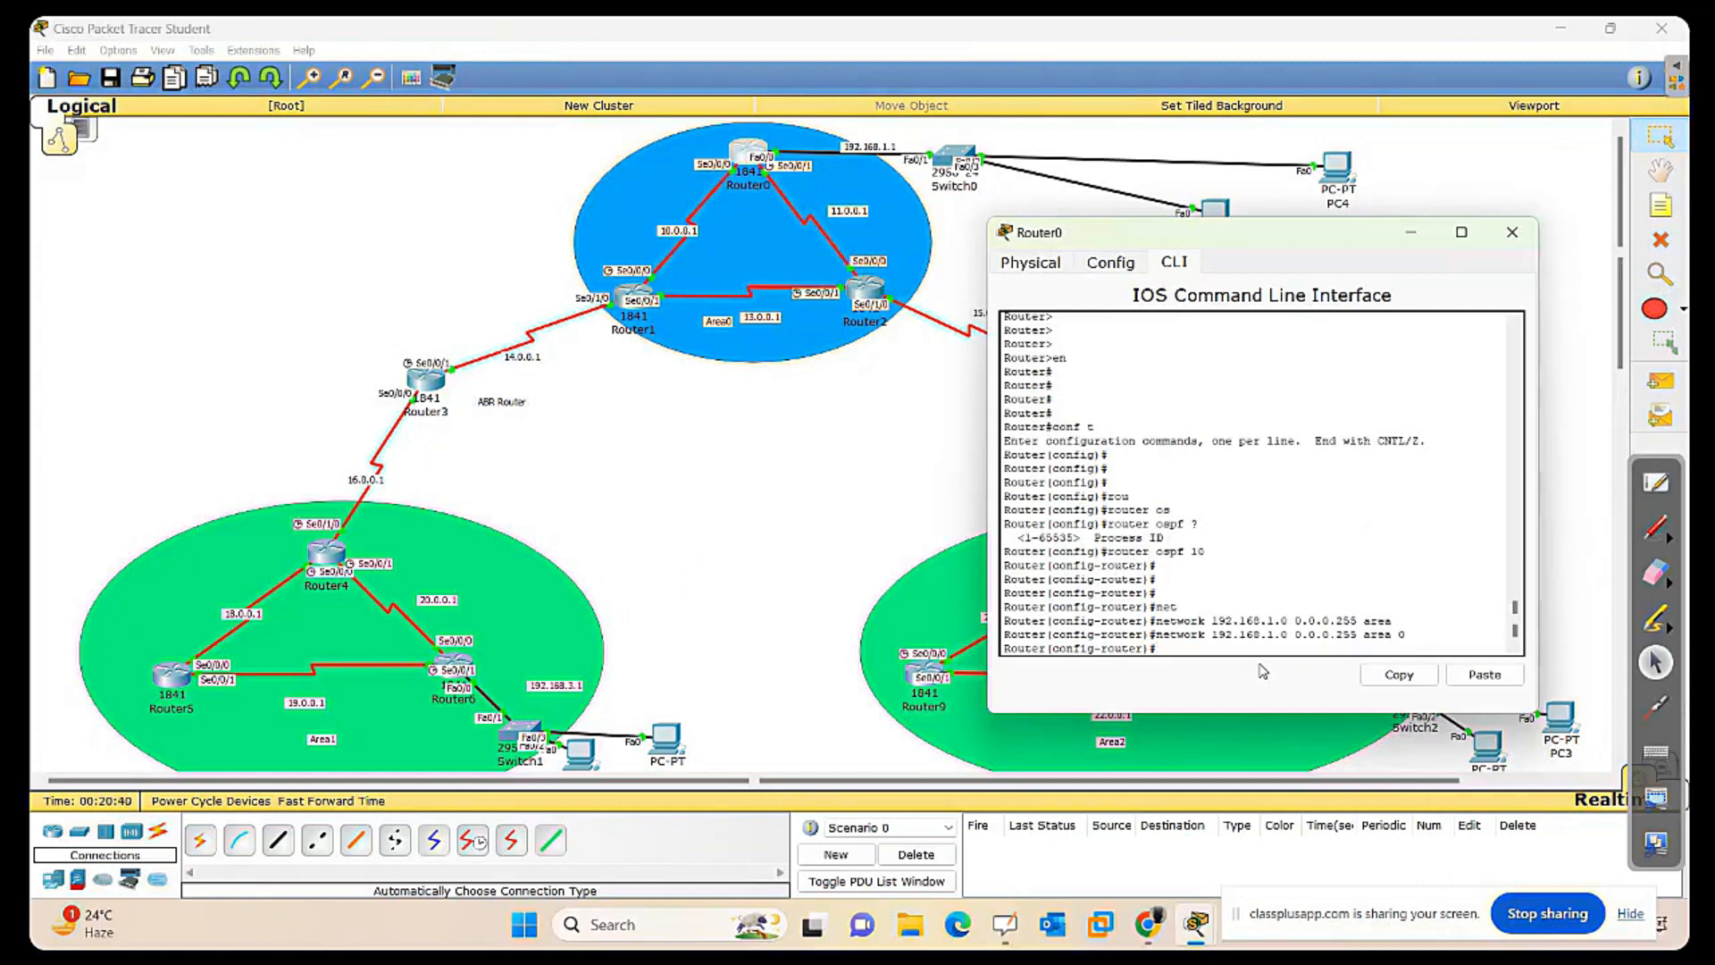
key("Return")
key("Return")
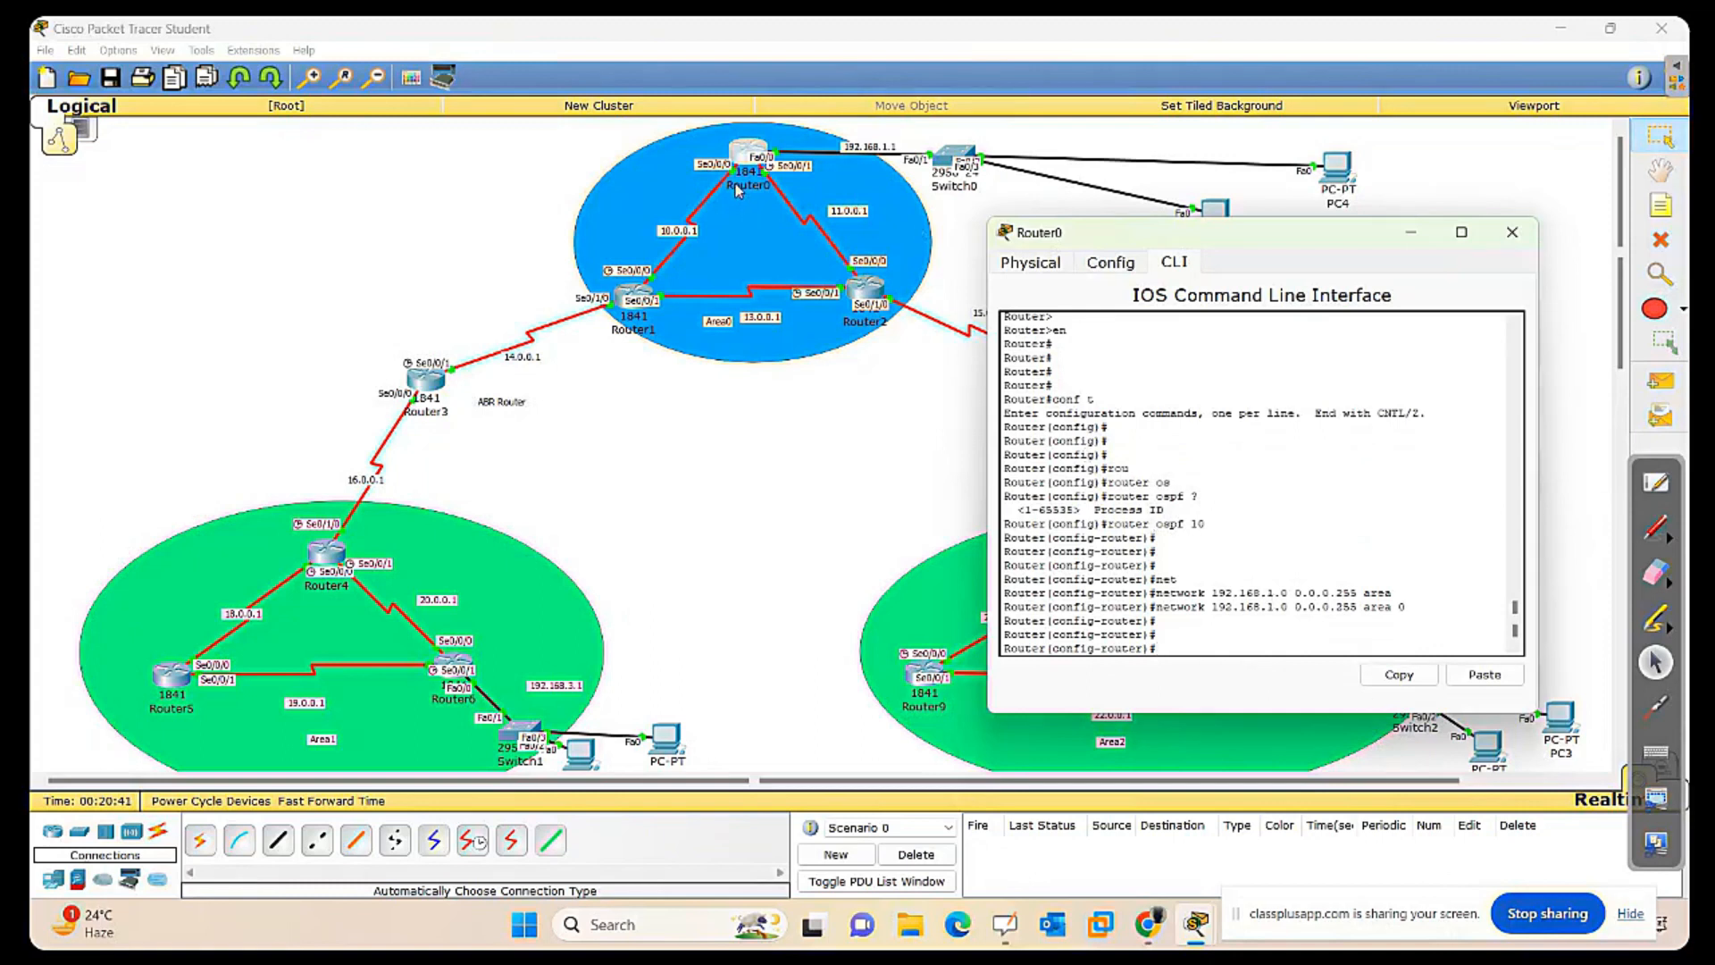
Advertise network 10.0.0.0 with wildcard mask 0.255.255.255 in area 0 on Router0.
type("net")
key("Tab")
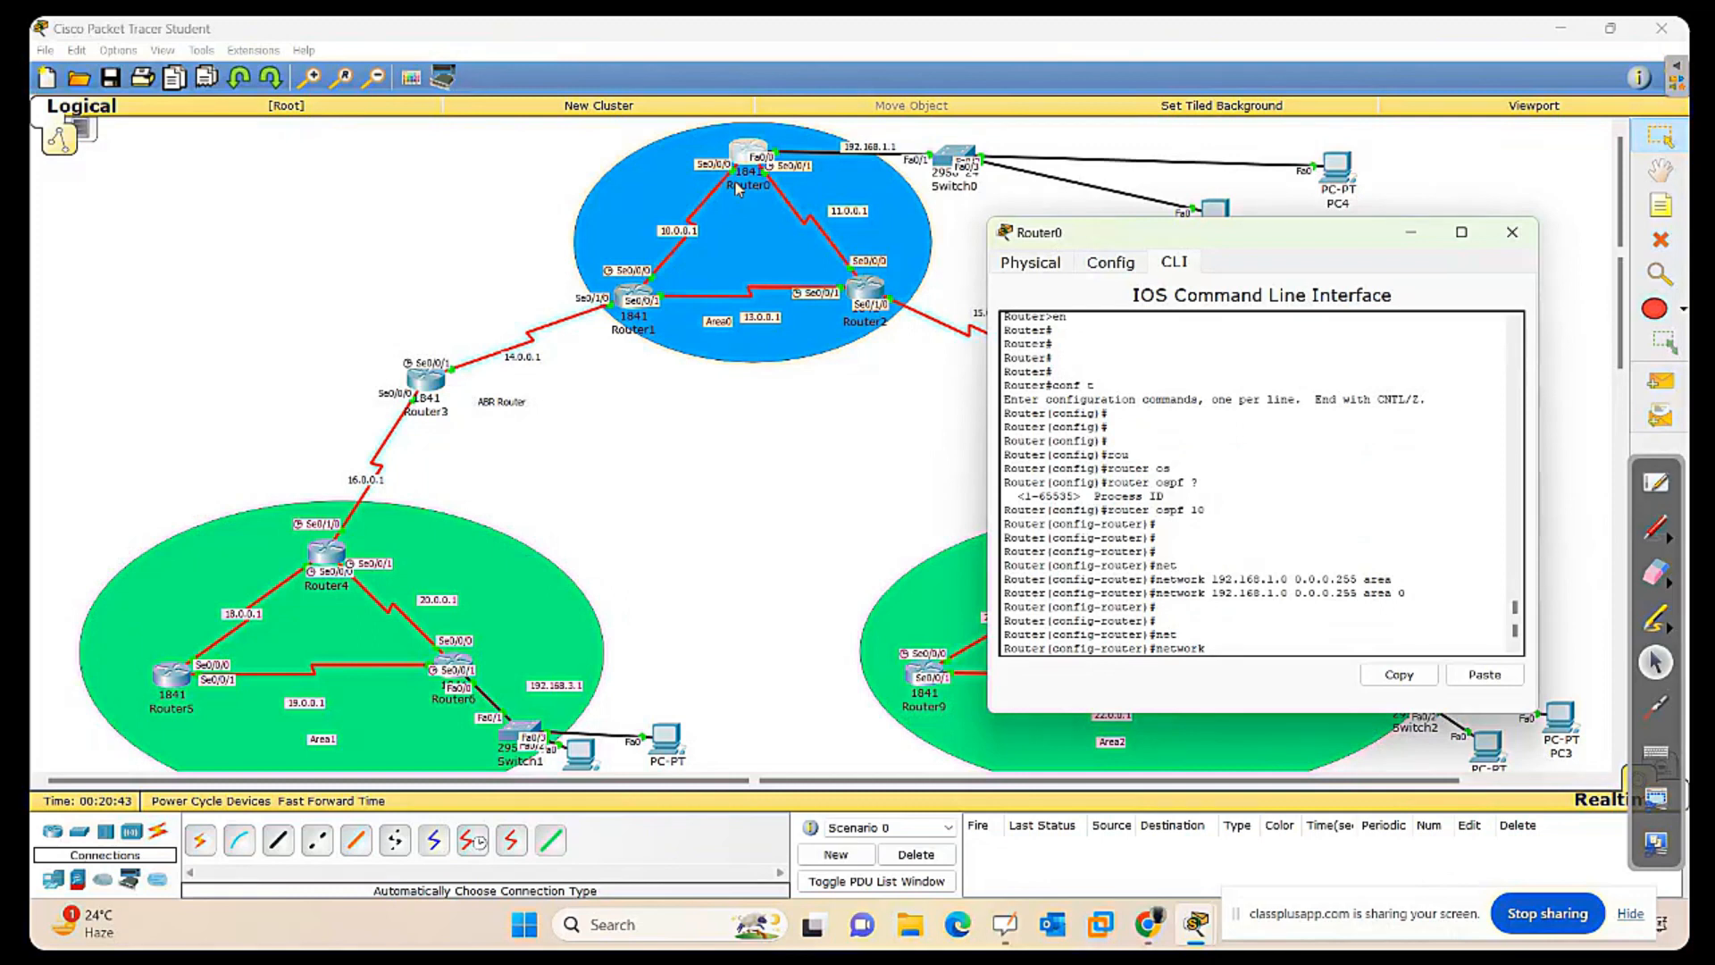
type("10.0.0.0m")
key("BackSpace")
type("0.255.255.255 area 0")
key("Return")
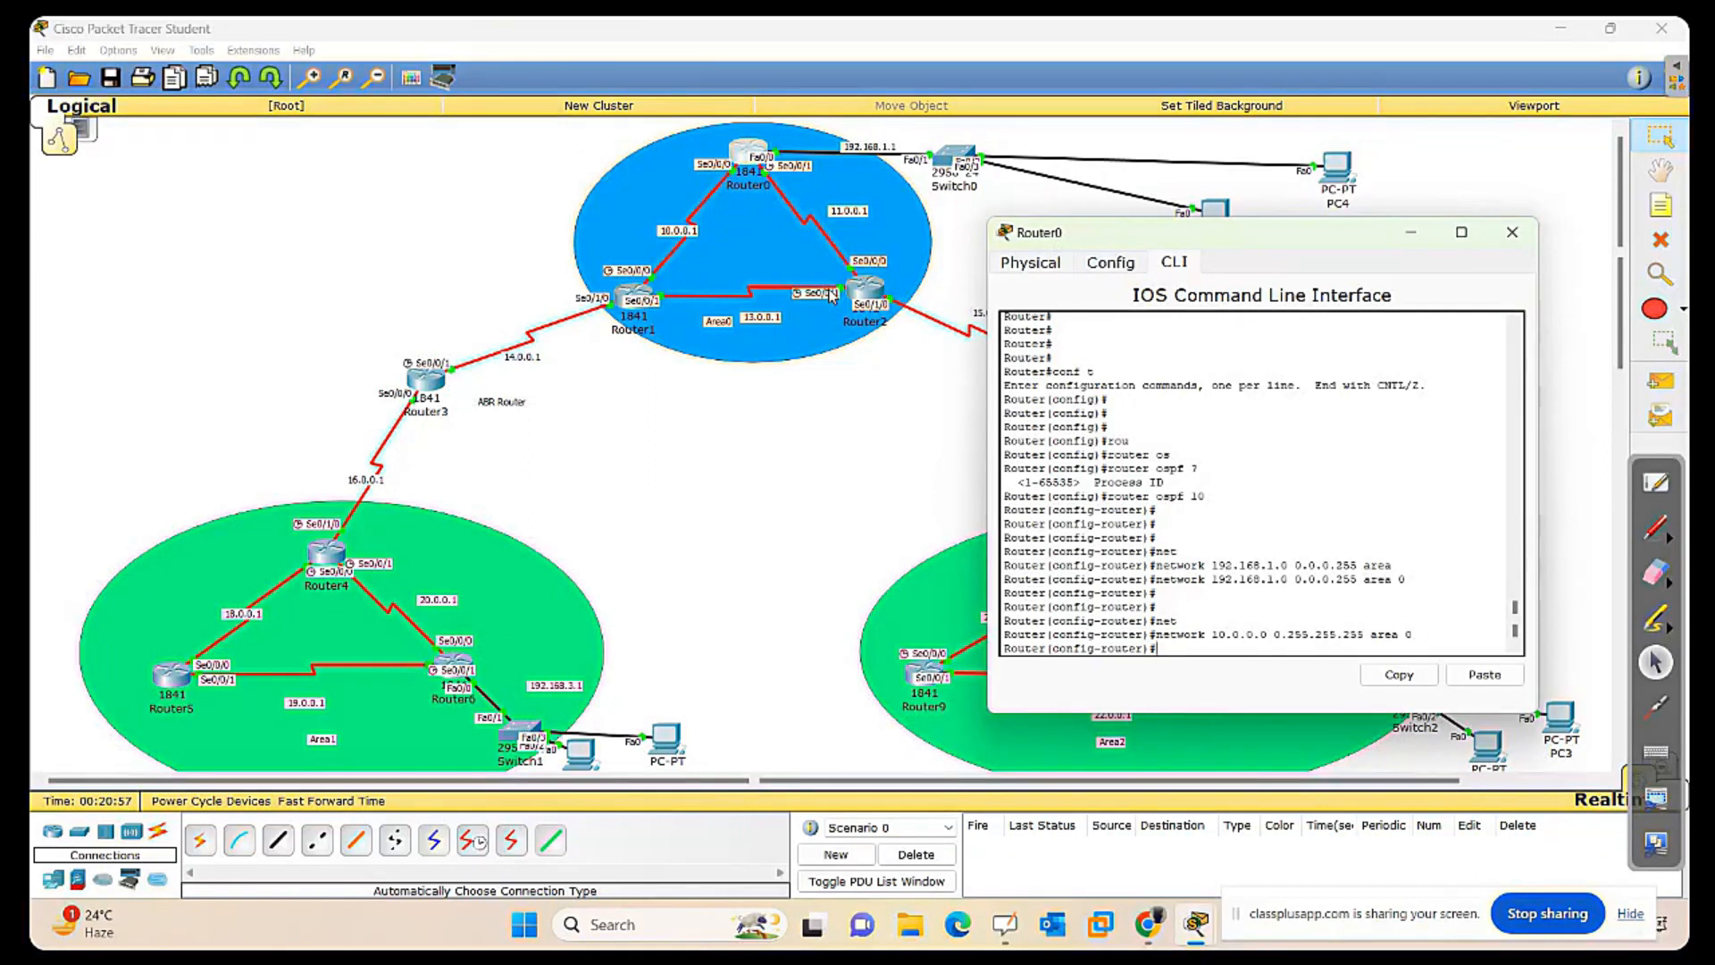
Advertise network 11.0.0.0 with wildcard mask 0.255.255.255 in area 0 on Router0, and close its window.
type("net")
key("Tab")
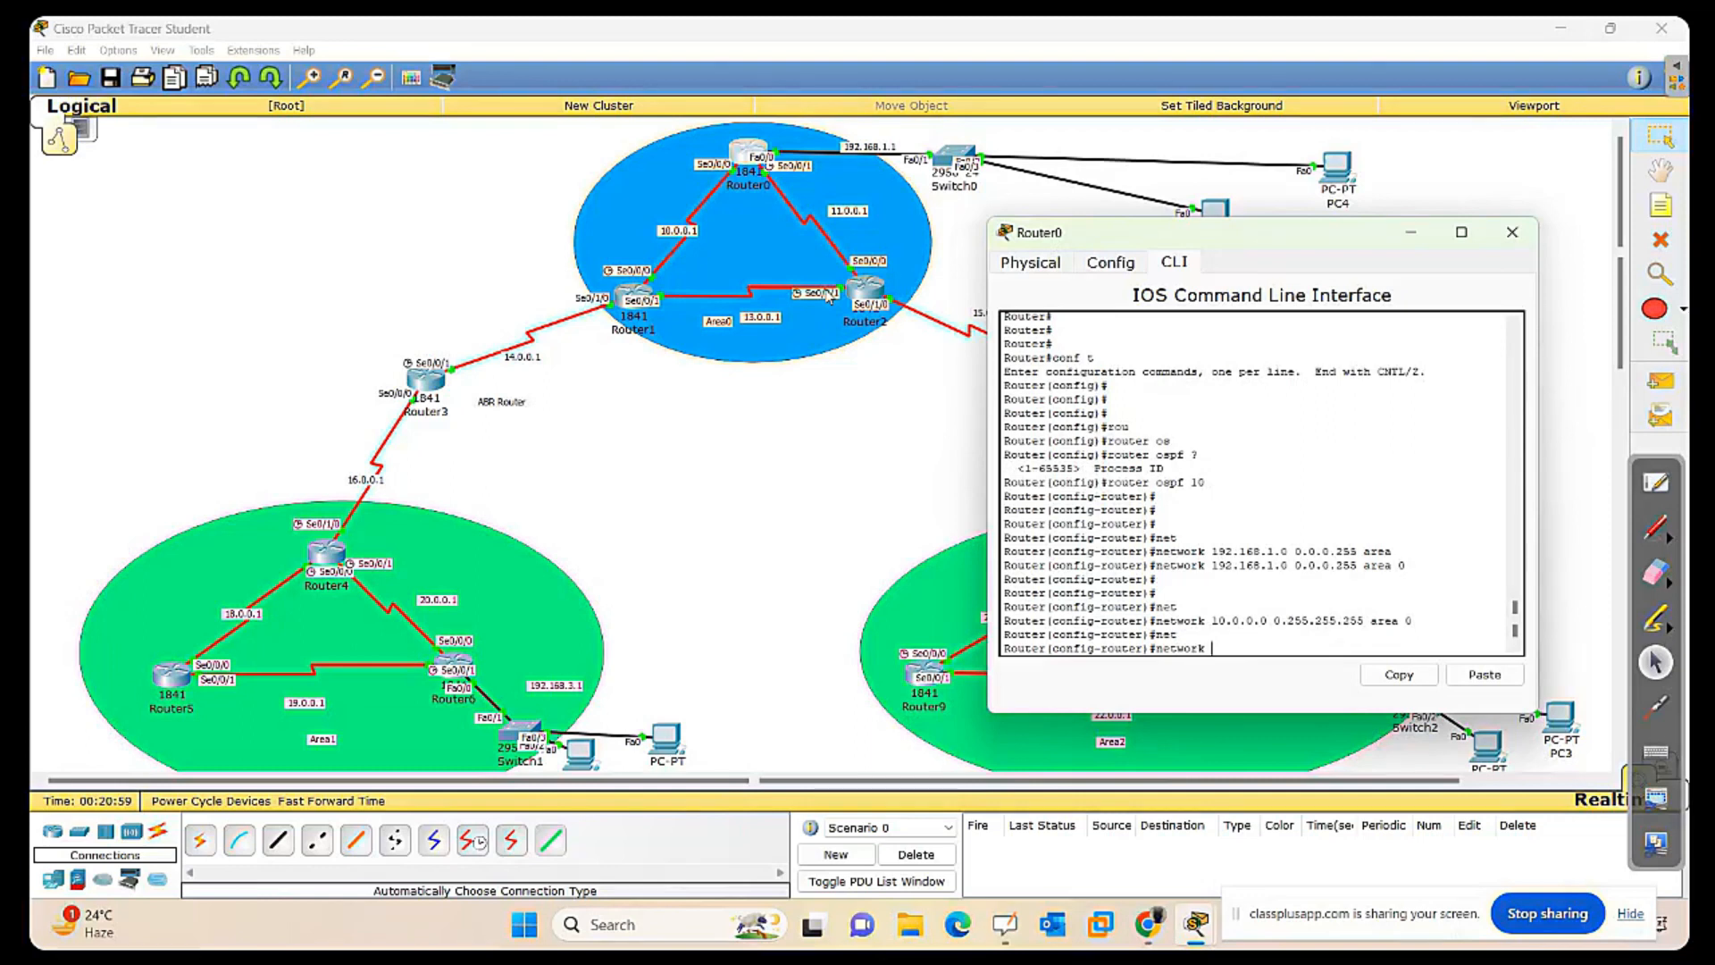
type("11.0.0.0 0.255.255.255 area 0")
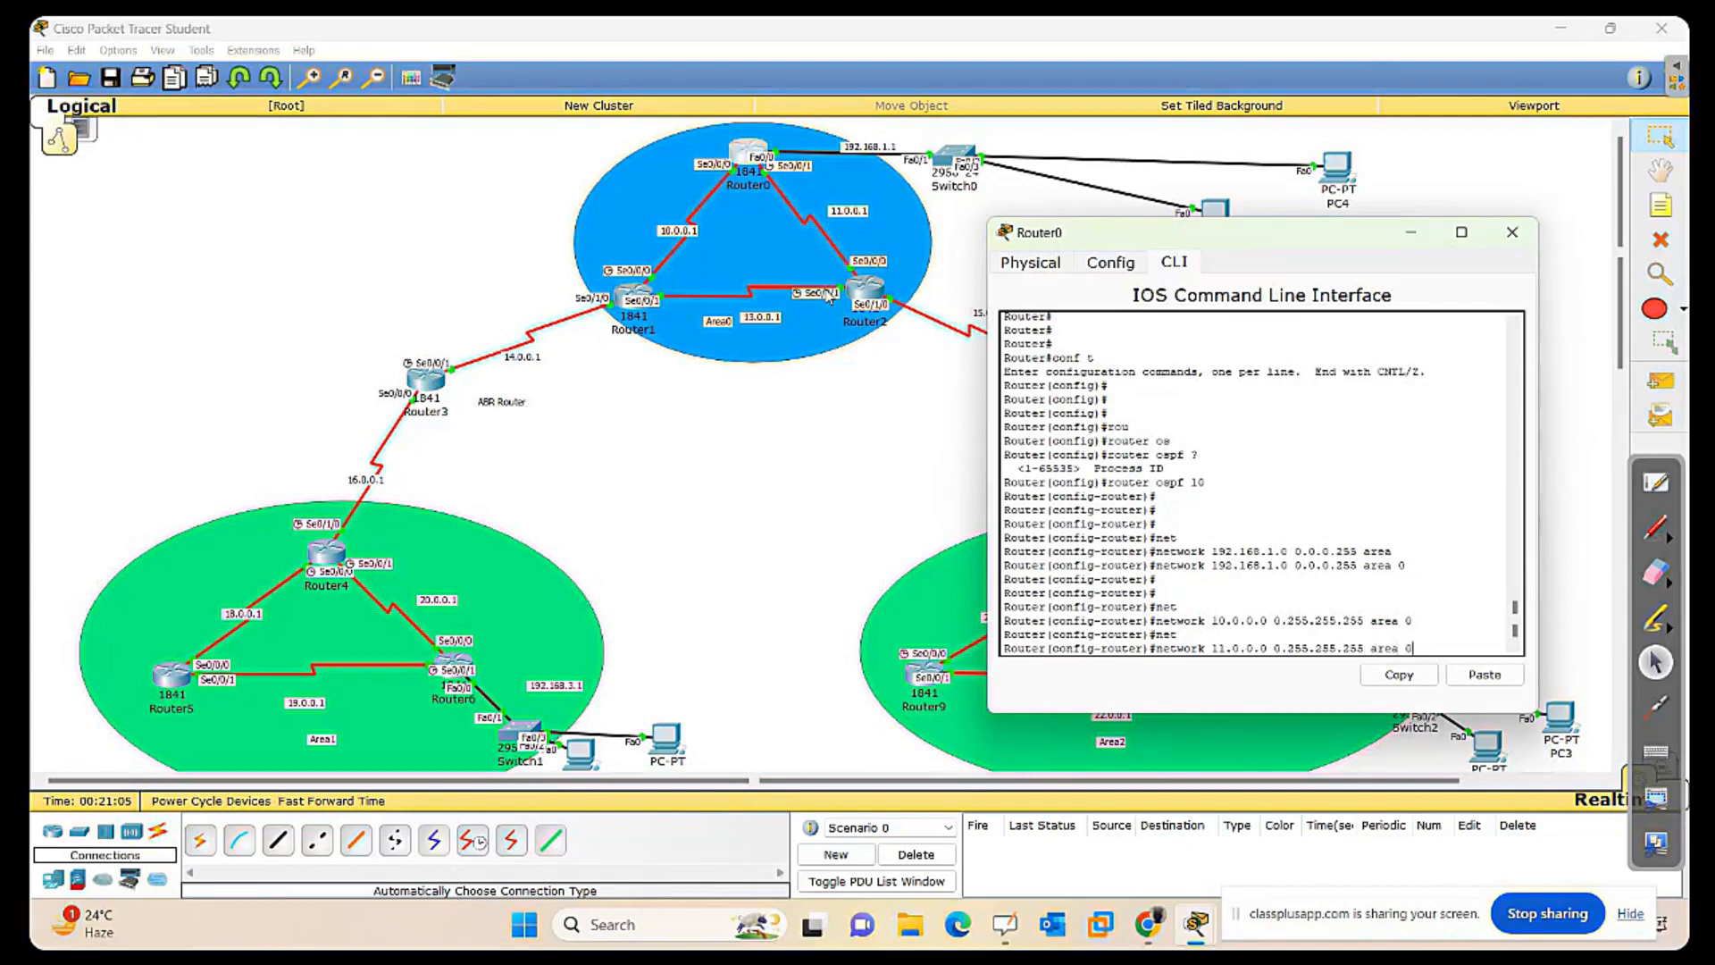
key("Return")
key("Return")
key("Return")
key("Return")
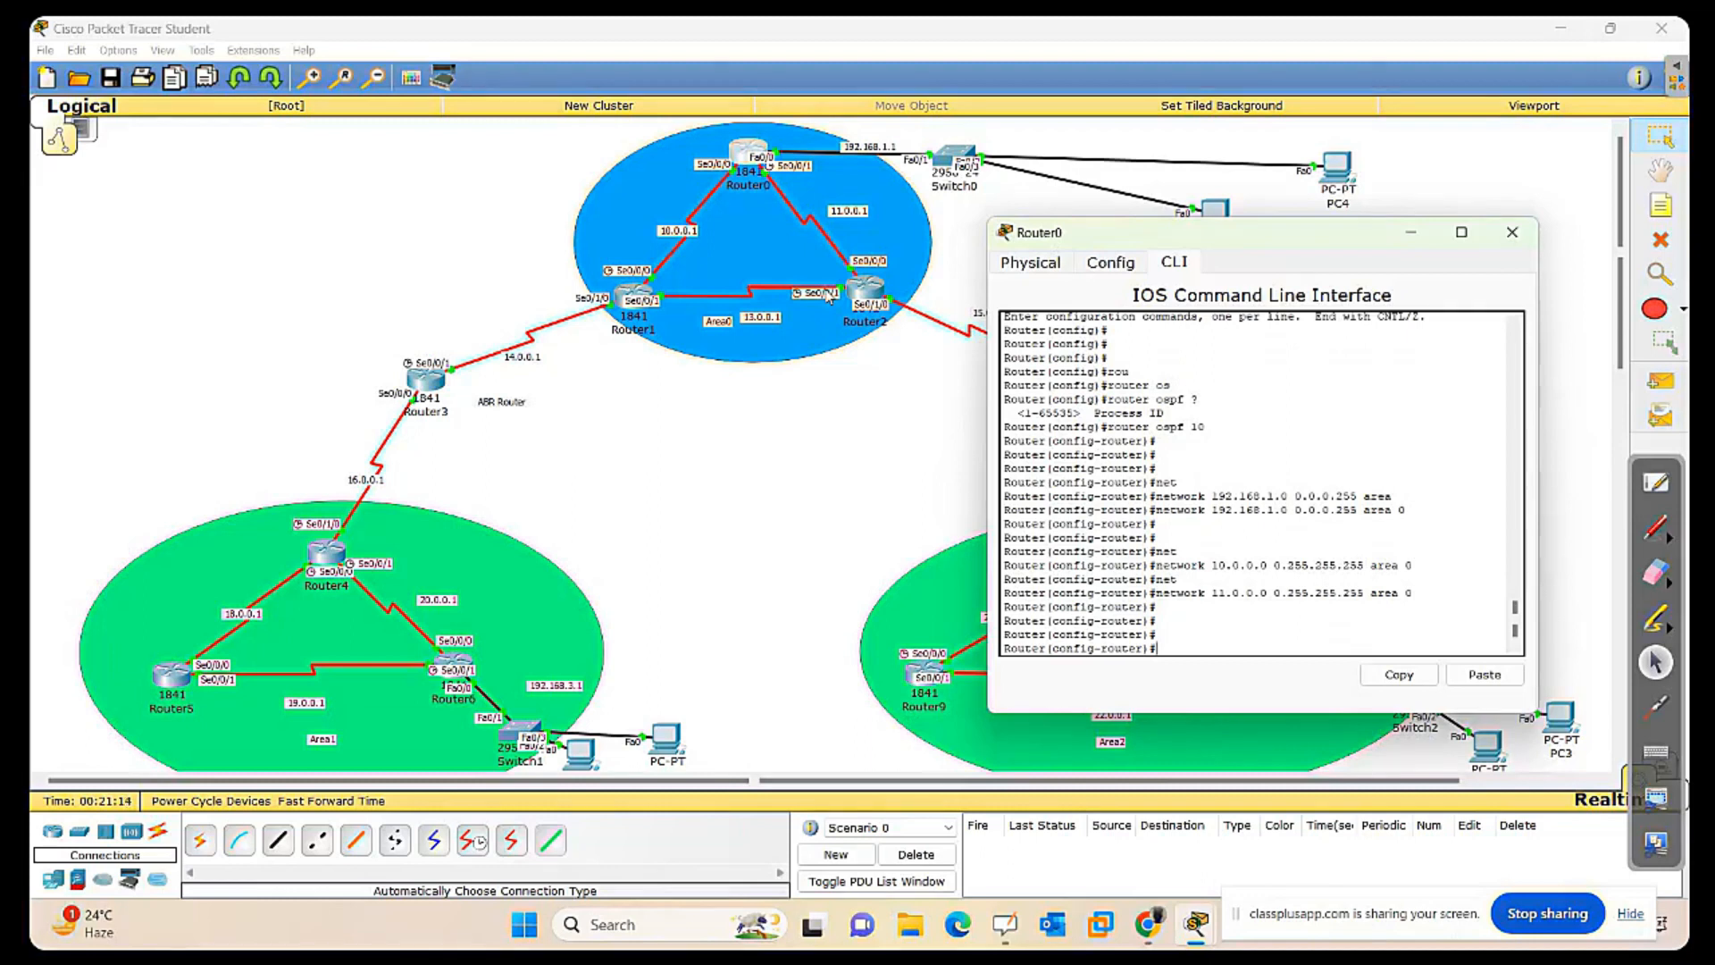
left_click(1508, 233)
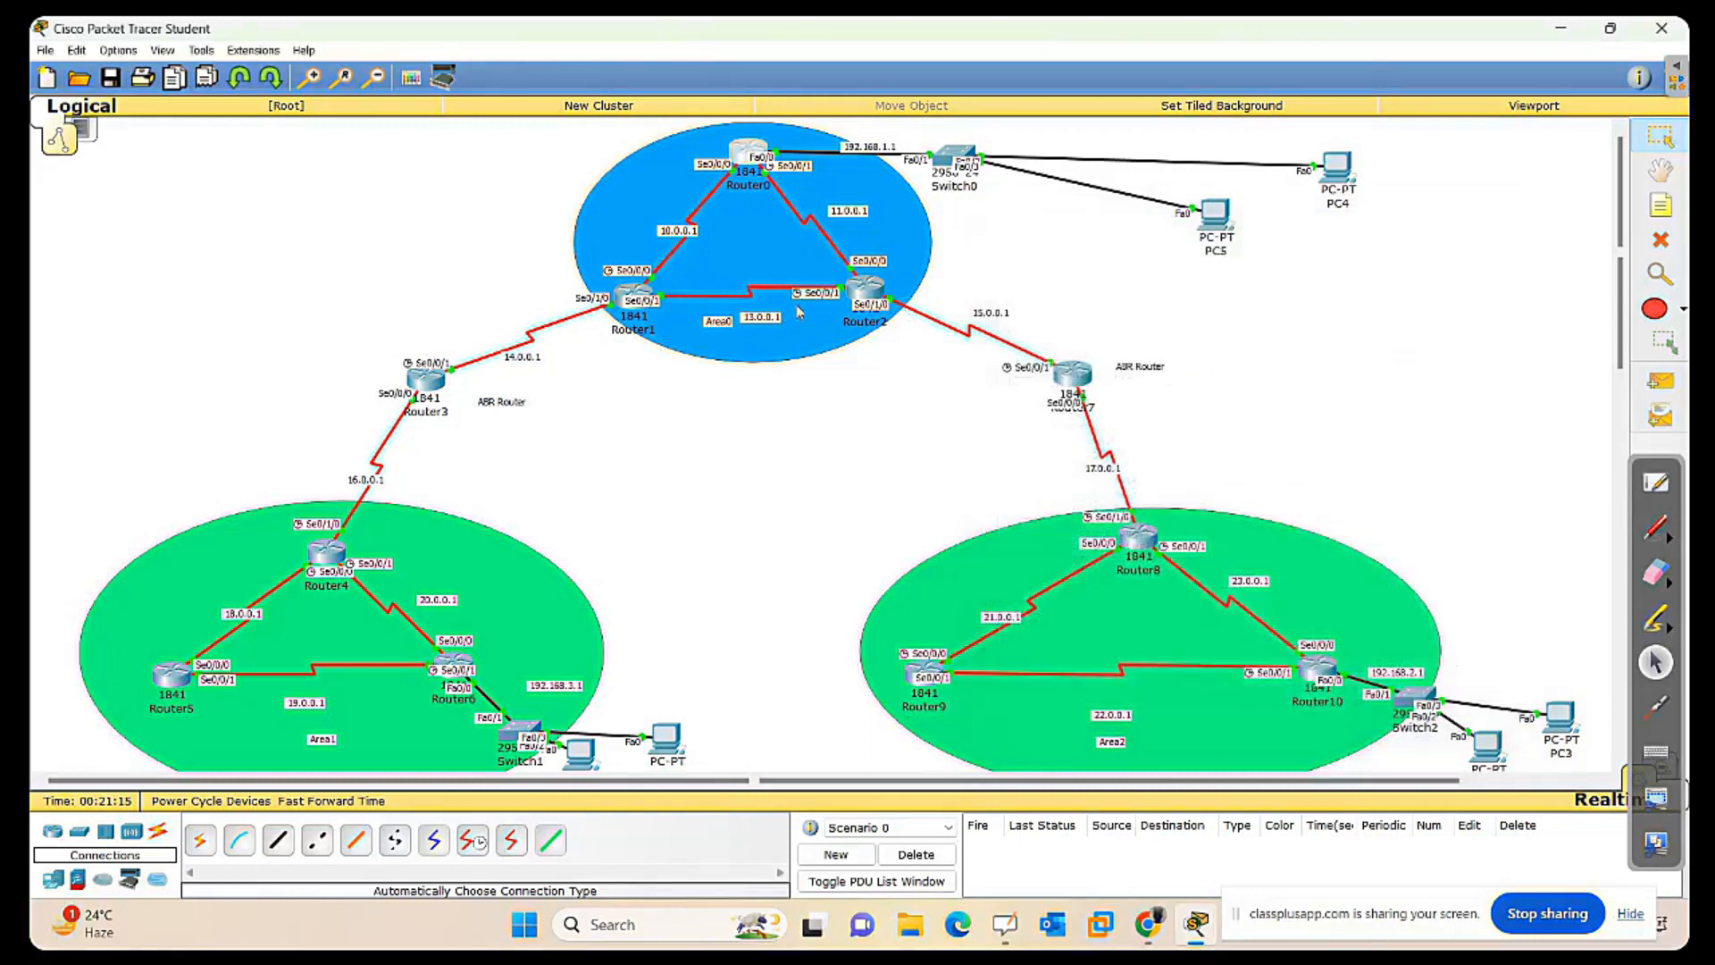
Open Router1's command line and enter privileged mode and global configuration mode.
left_click(628, 299)
key("Return")
key("Return")
key("Return")
key("Return")
key("Return")
key("Return")
key("Return")
key("Return")
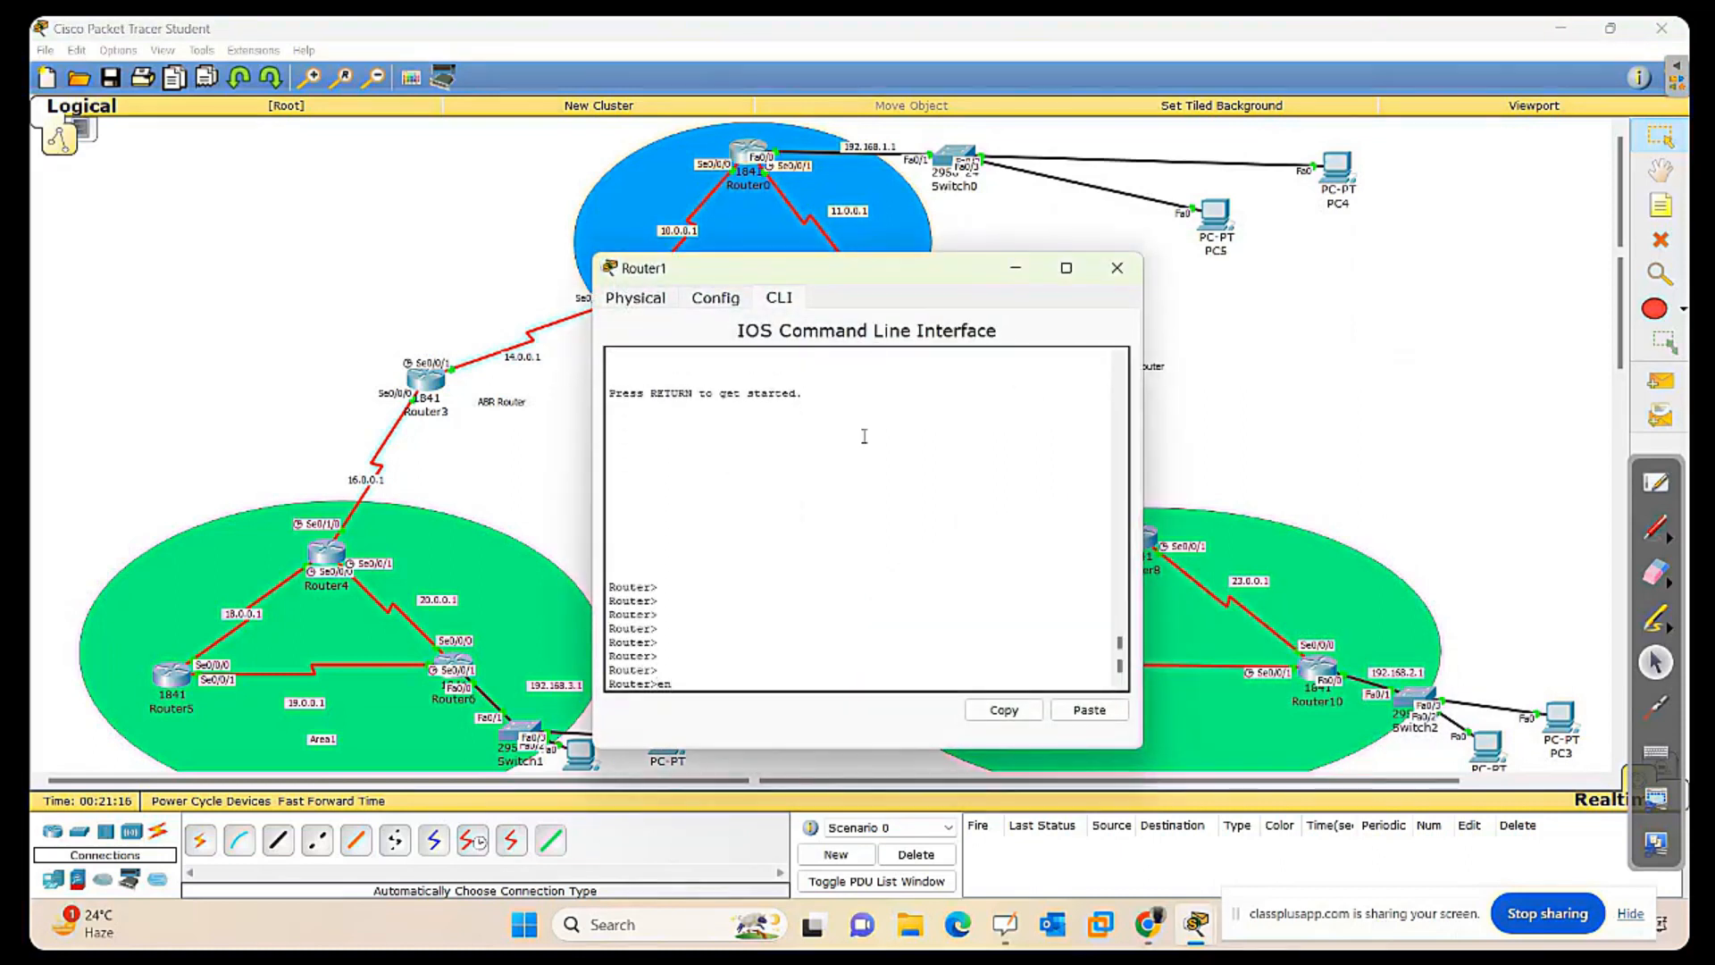
key("Return")
key("Return")
key("Return")
key("Return")
key("Return")
type("conf t")
key("Return")
key("Return")
key("Return")
key("Return")
key("Return")
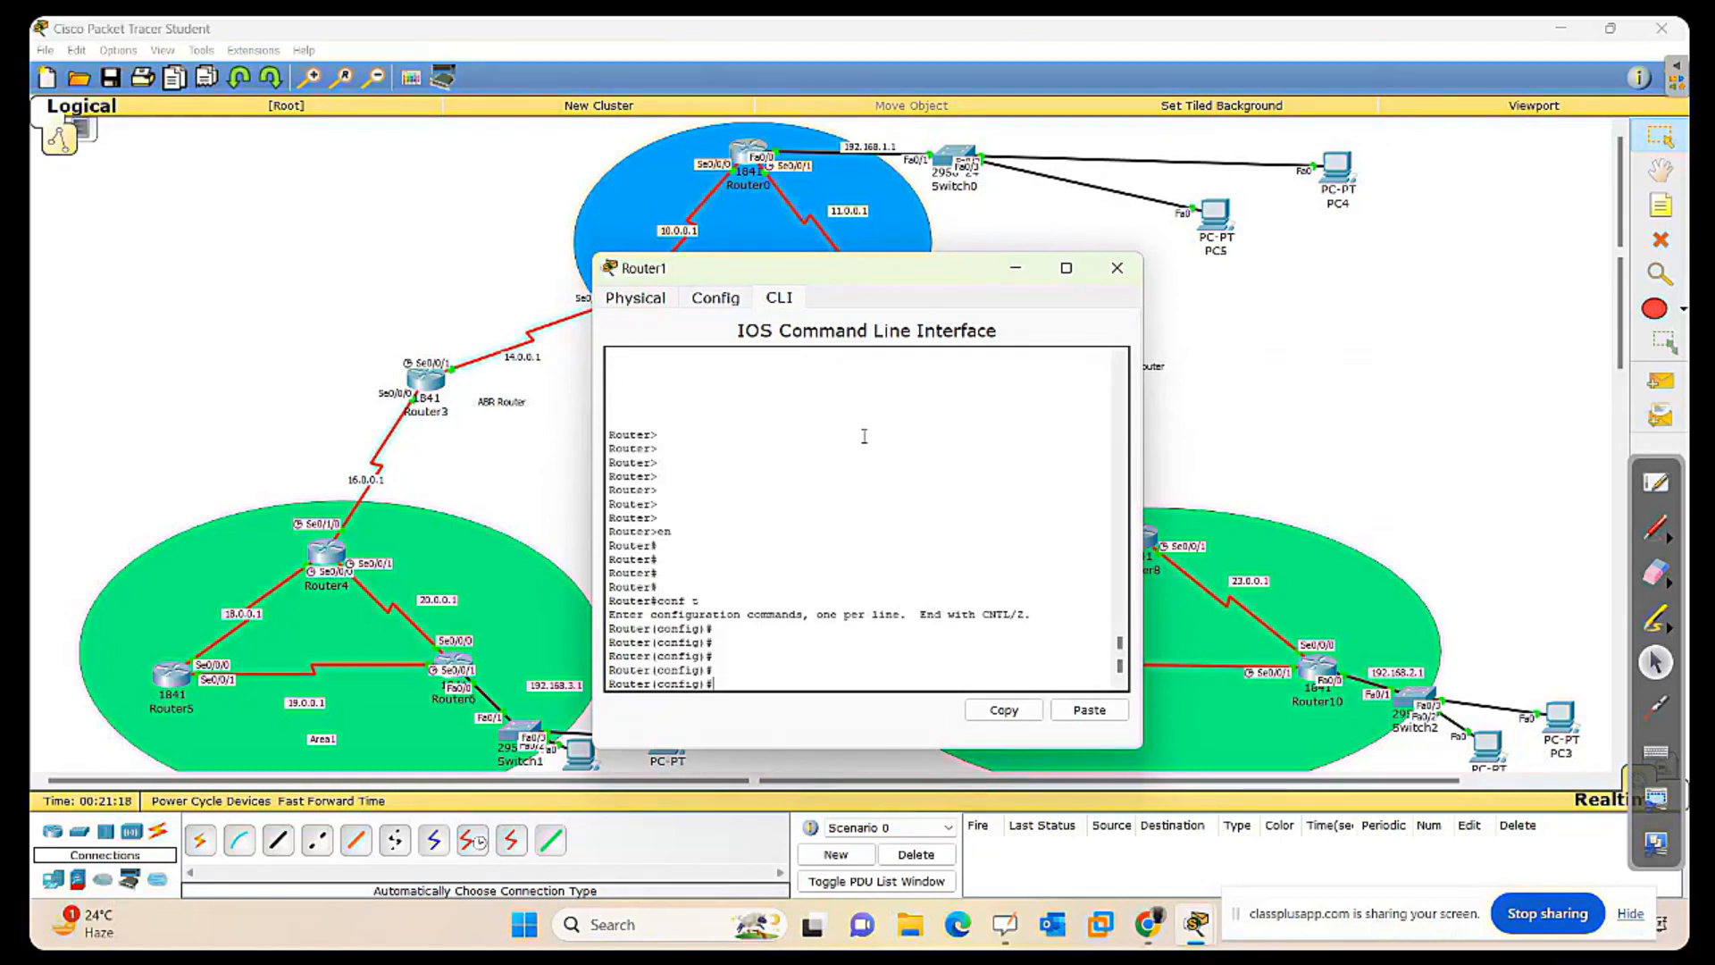
Move Router1's window clear of the Area0 routers and start OSPF routing with process ID 11.
left_click_drag(855, 268, 1287, 287)
type("rou")
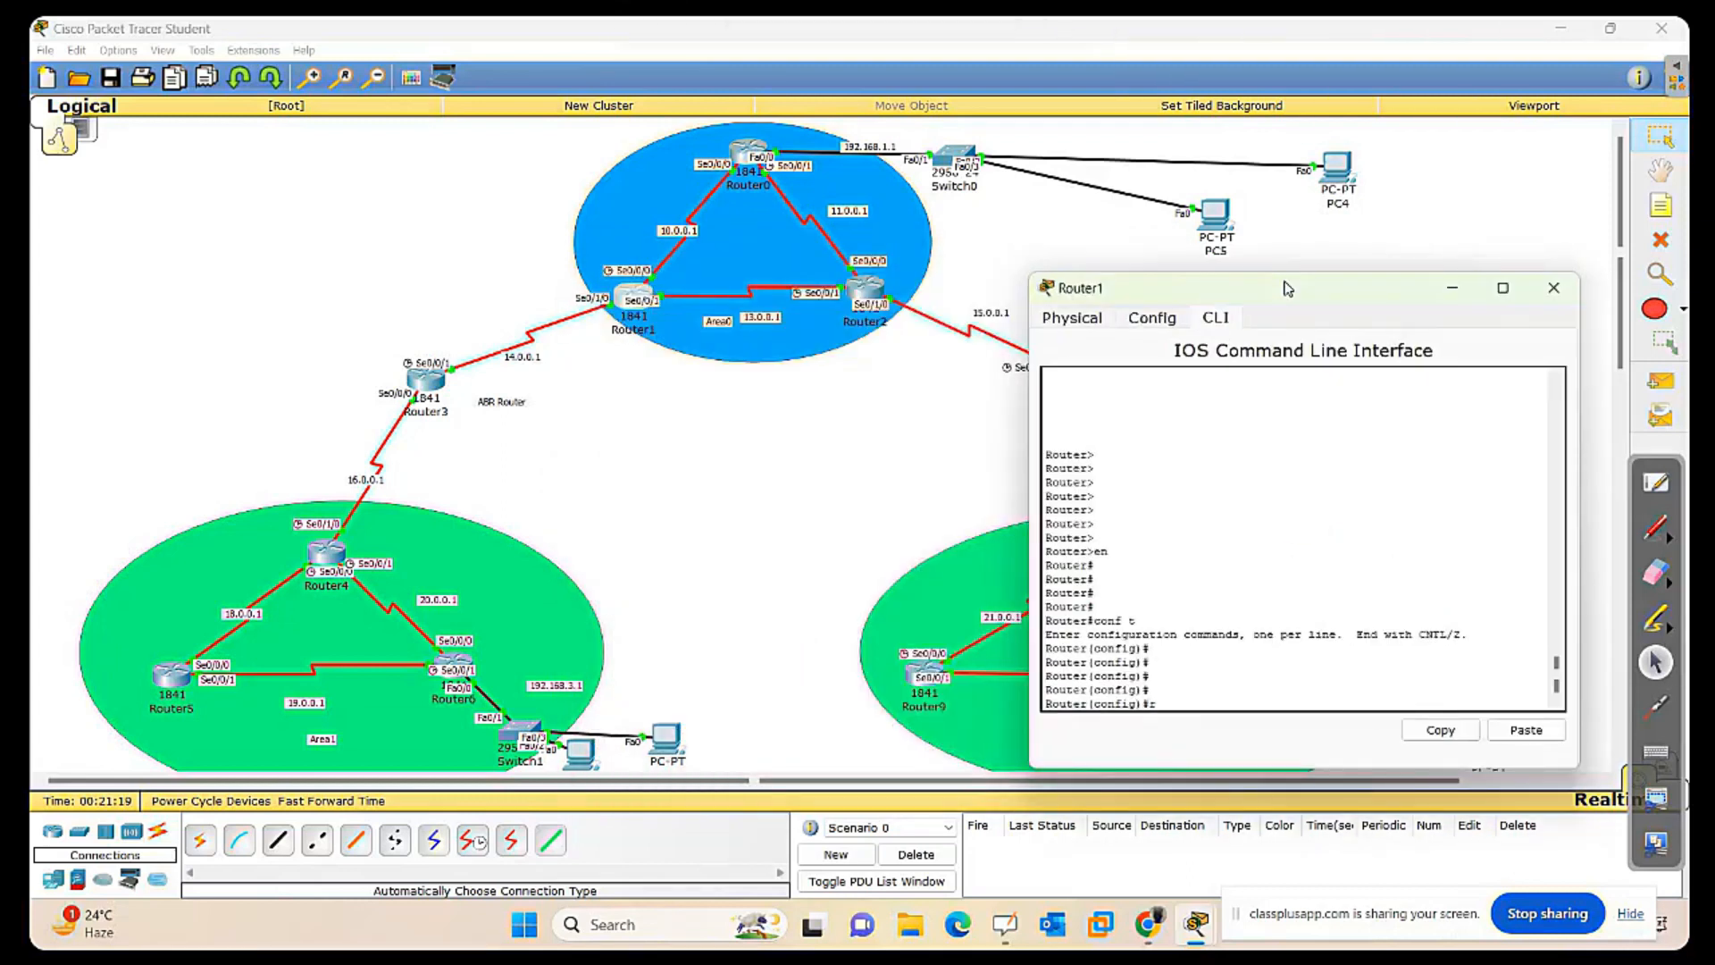
key("Return")
type("router osp")
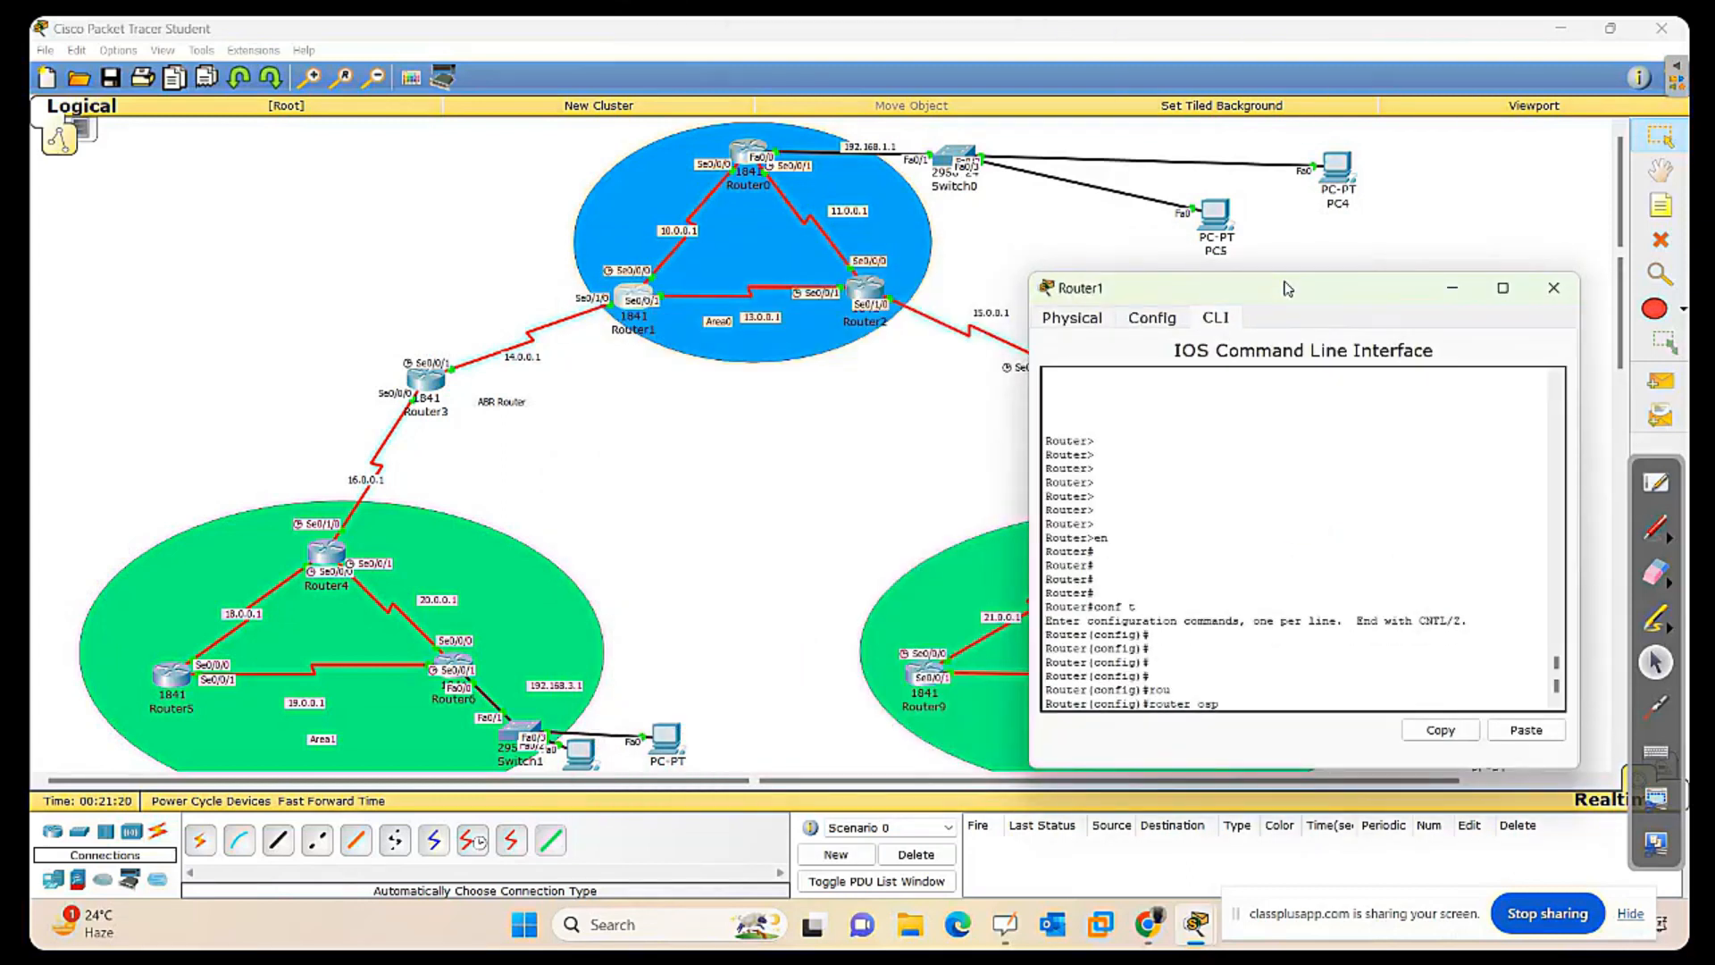
type("f 11")
key("Return")
key("Return")
key("Return")
key("Return")
key("Return")
key("Return")
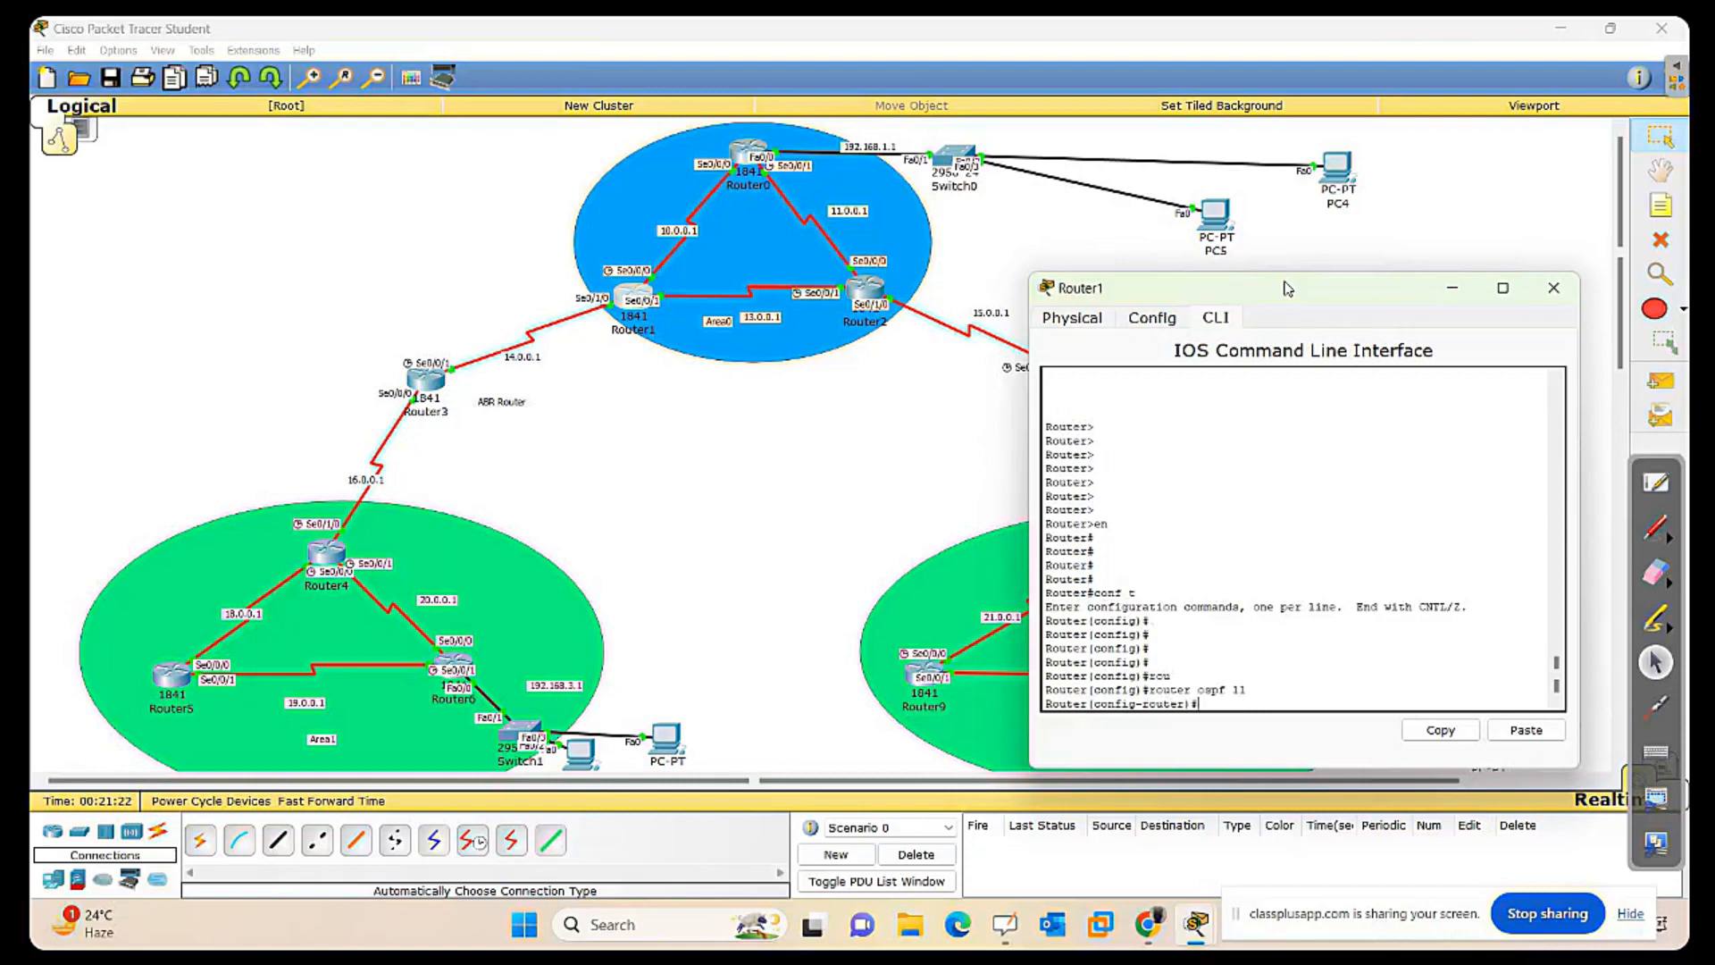
key("Return")
key("Return")
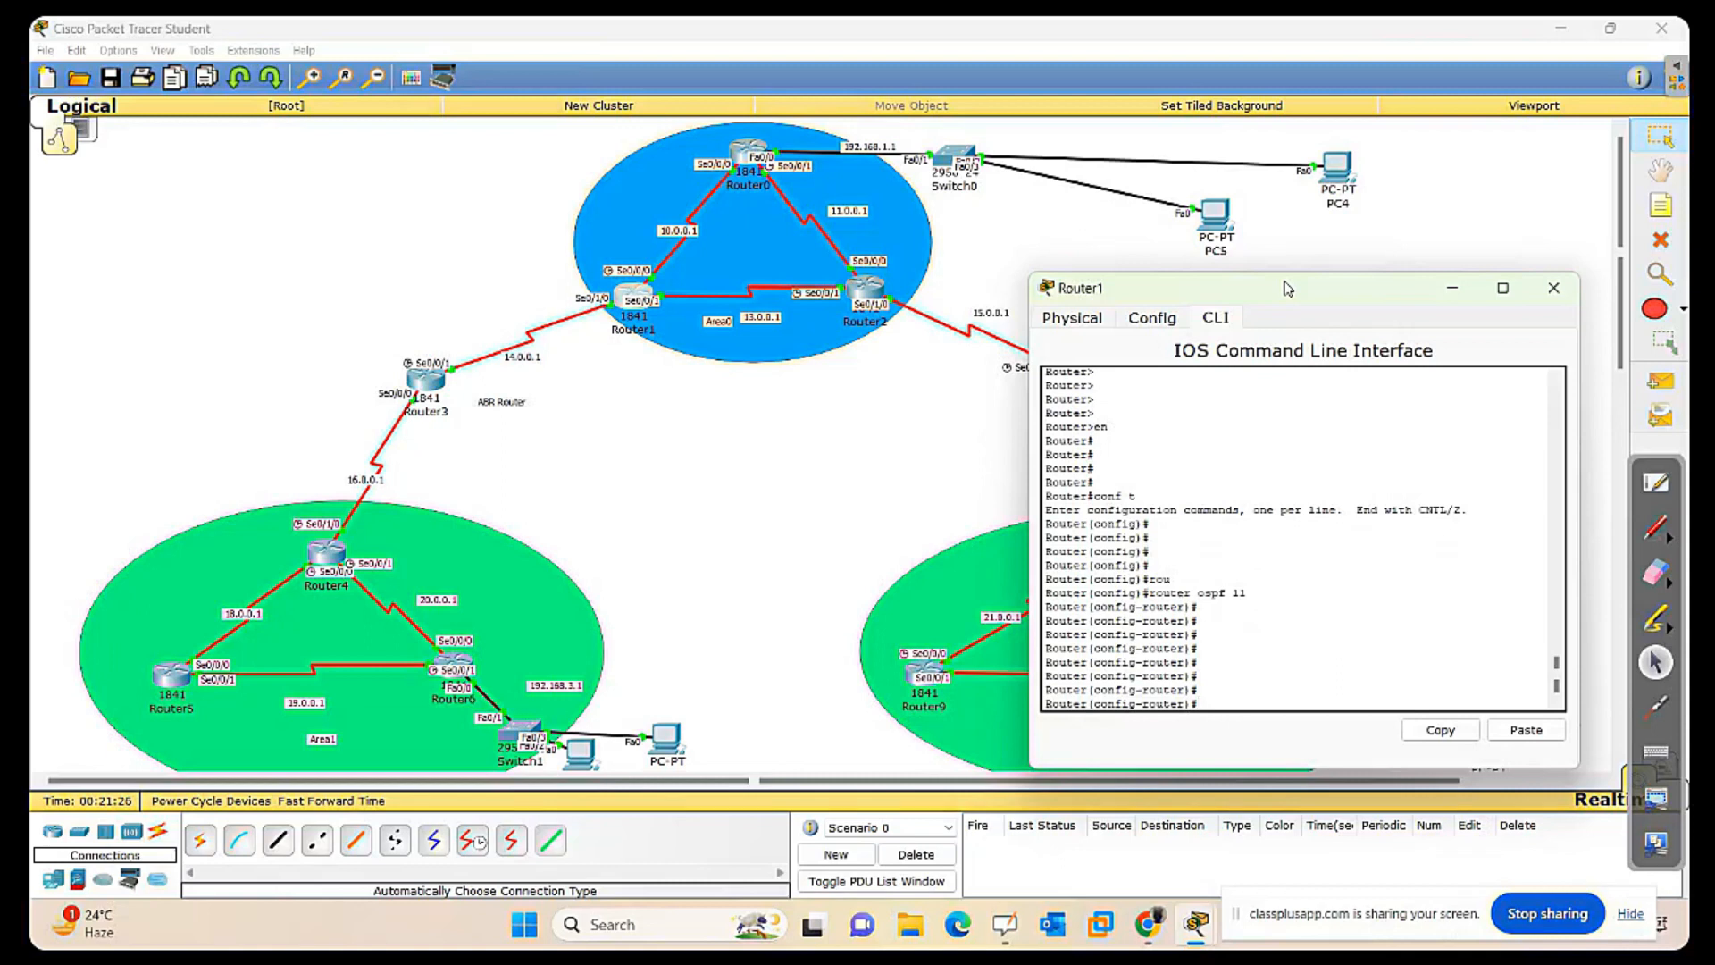
Advertise network 10.0.0.0 with wildcard mask 0.255.255.255 in area 0 on Router1.
type("net")
key("Tab")
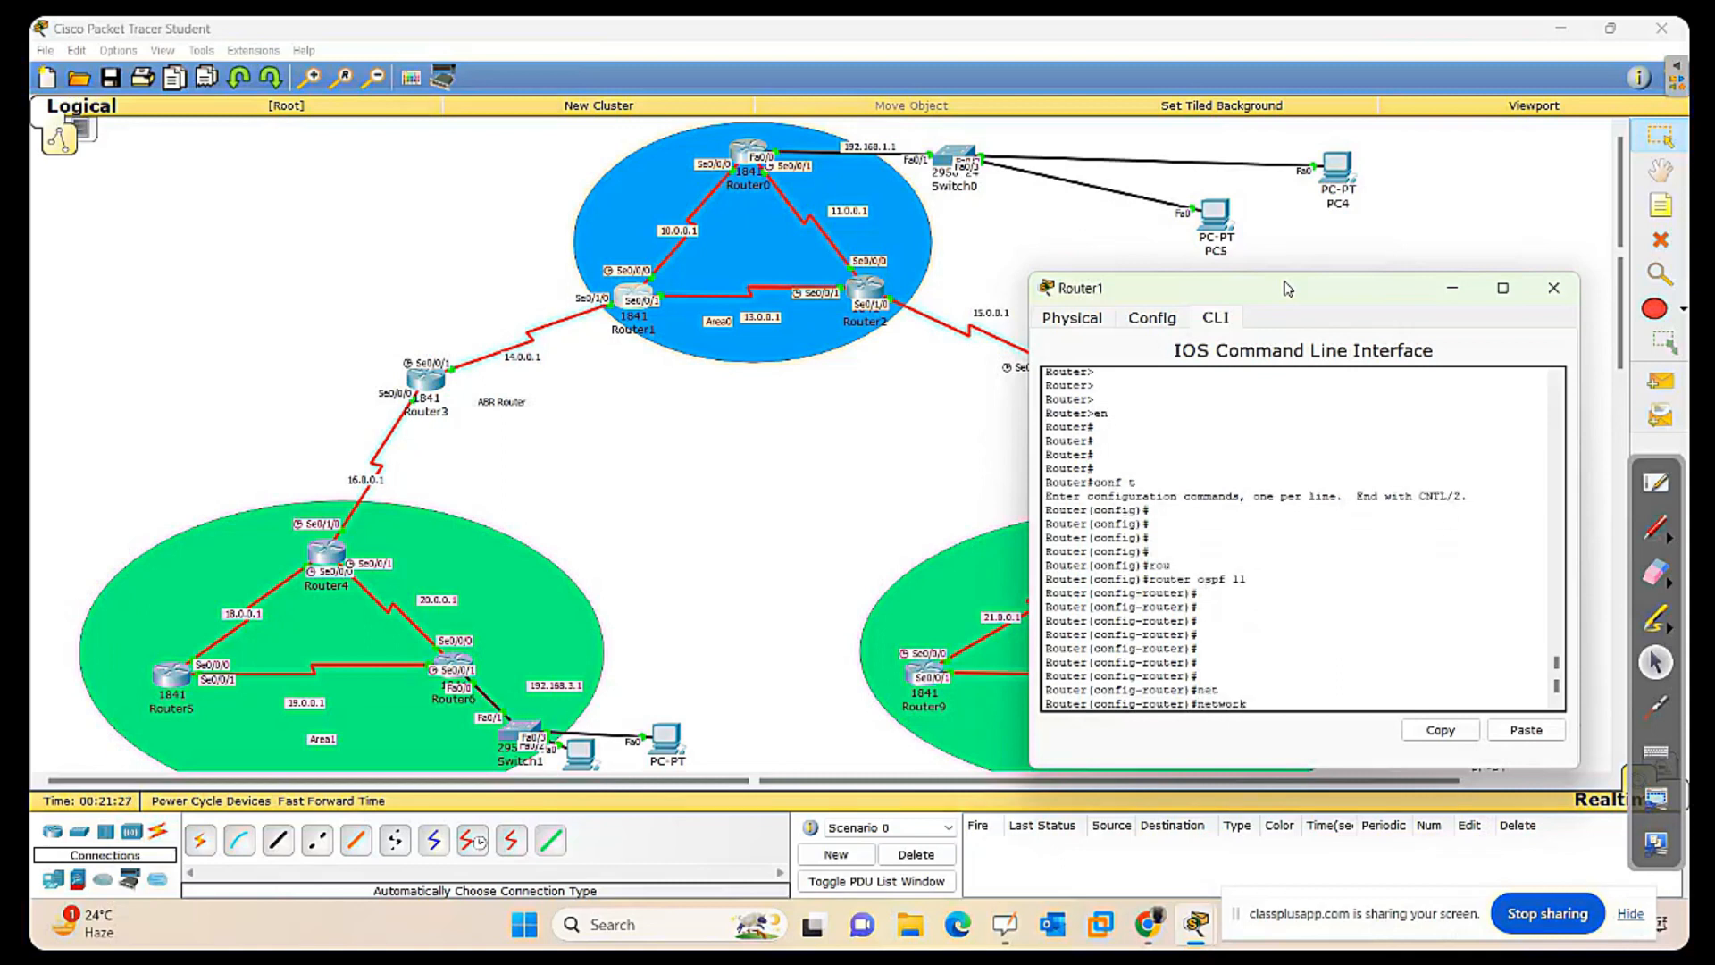
type("10.0.0.0 0.255.255.255 area 0")
key("Return")
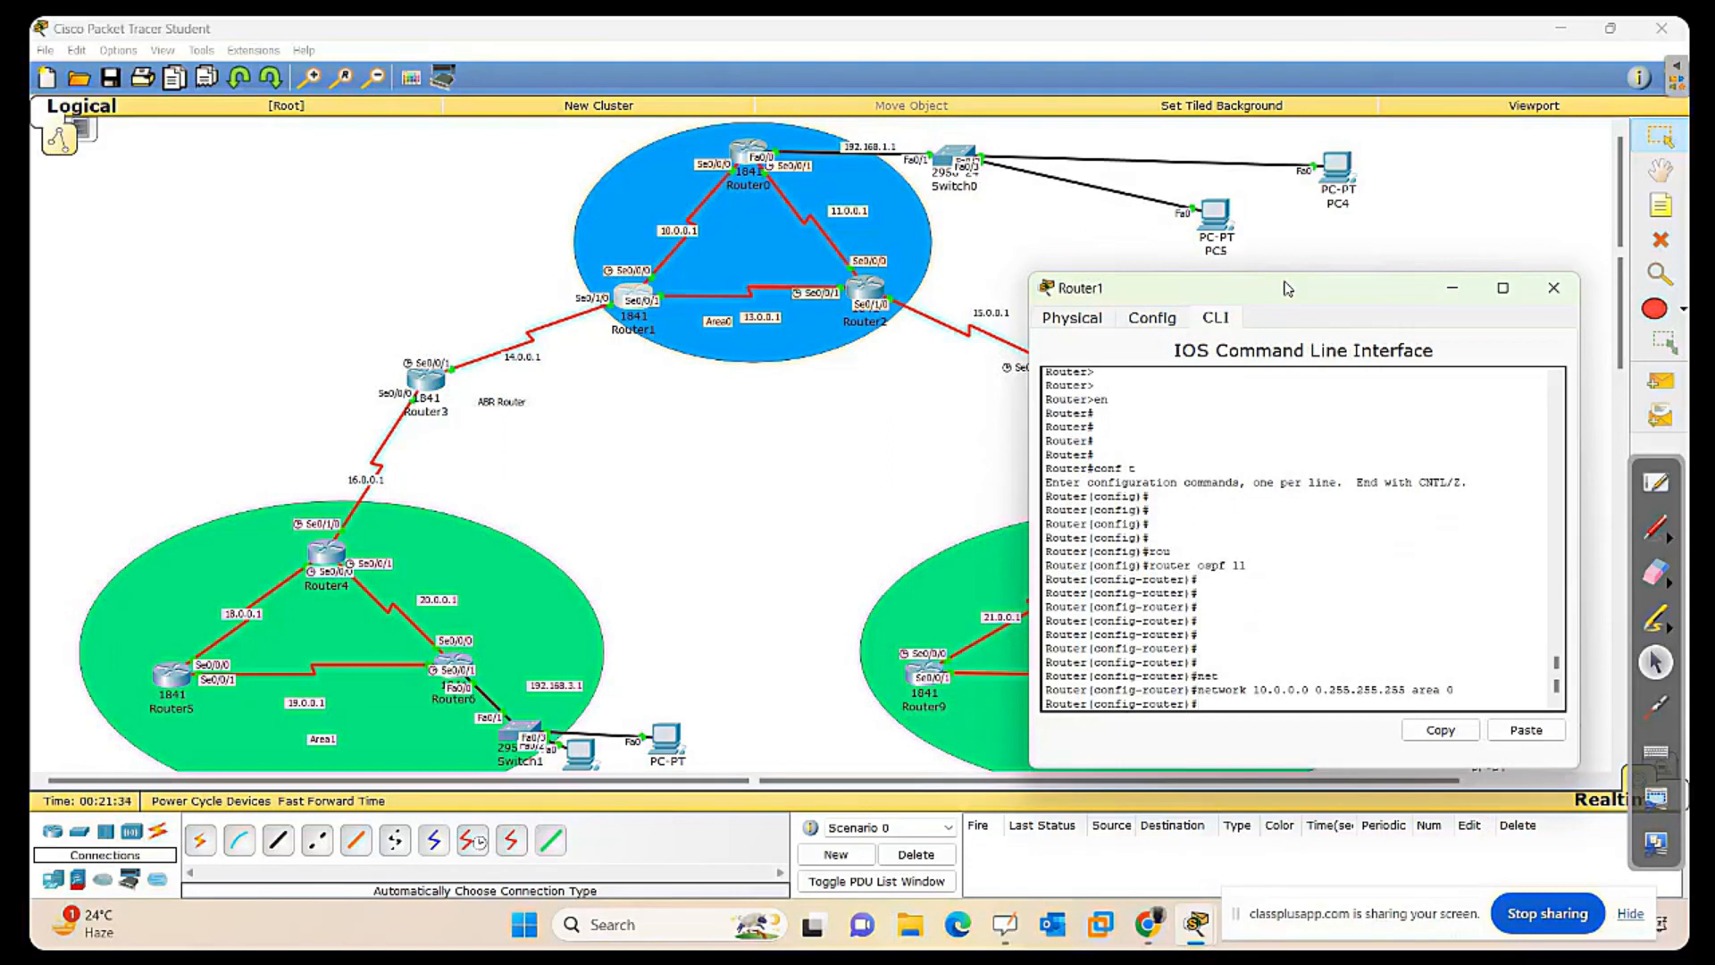
Enter the network statement for 14.0.0.0 with wildcard mask 0.255.255.255 on Router1 without an area, and recall it for editing.
type("net")
key("Tab")
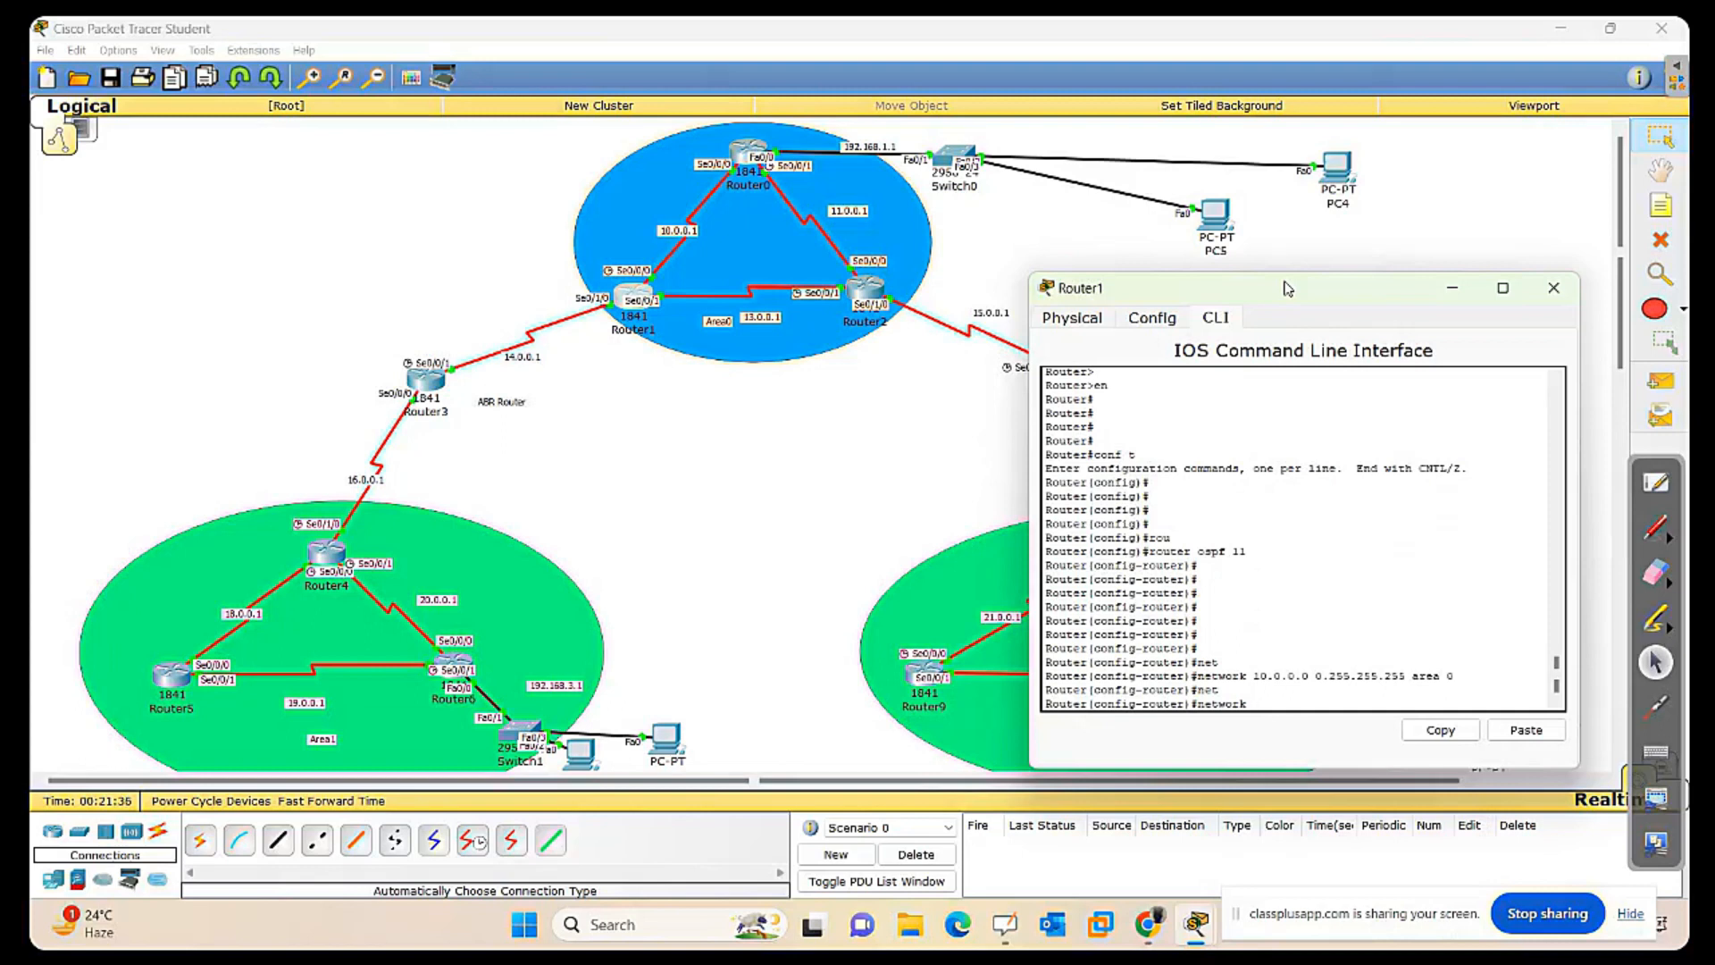
type("14.0.0.0 0.255.255.255")
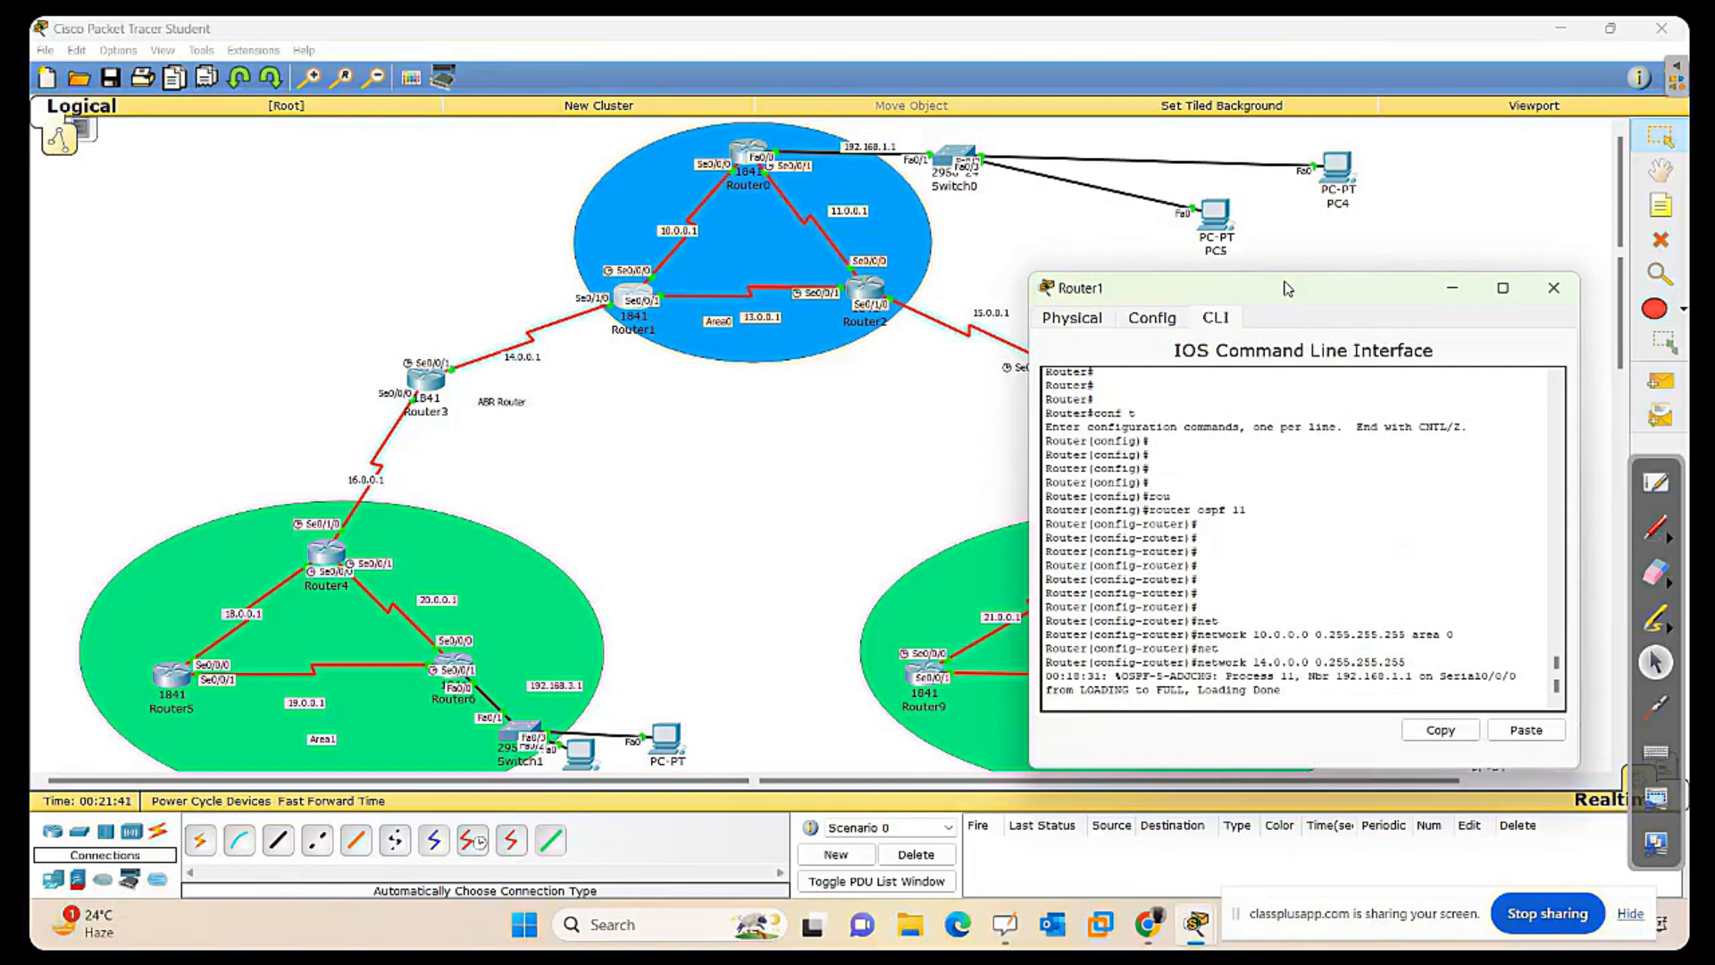
key("Return")
key("Up")
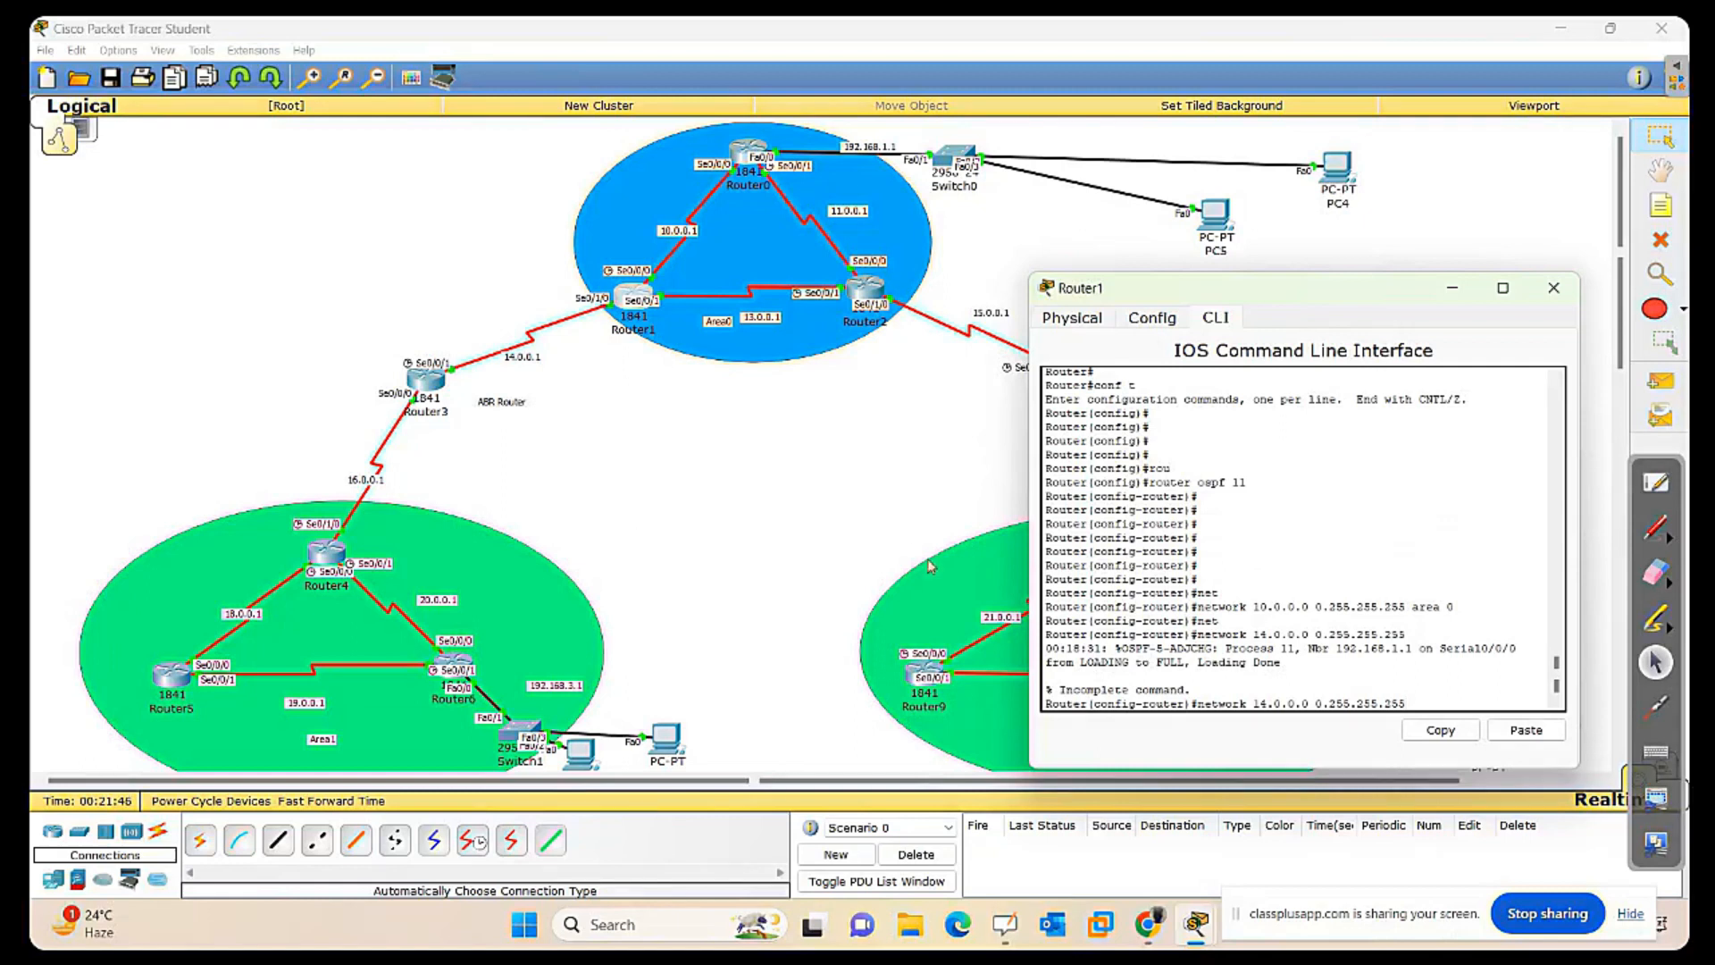
left_click(1659, 527)
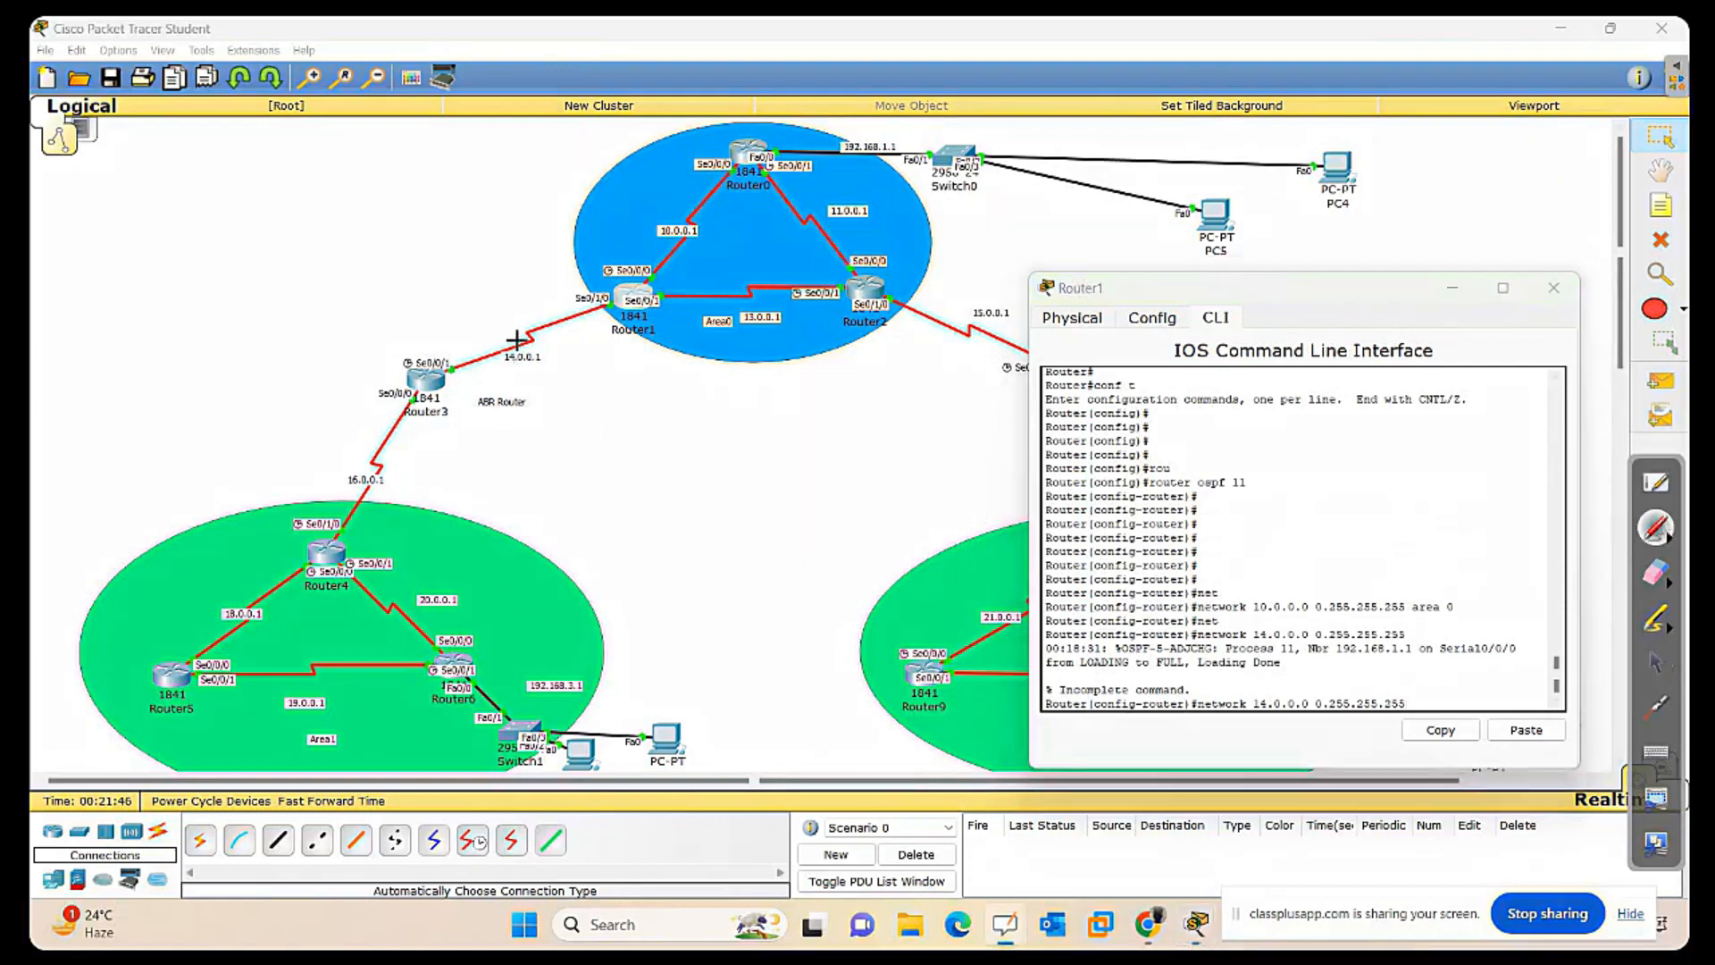
mouse_move(527, 336)
left_mouse_down()
mouse_move(549, 376)
mouse_move(529, 337)
left_mouse_up()
left_click_drag(547, 383, 530, 364)
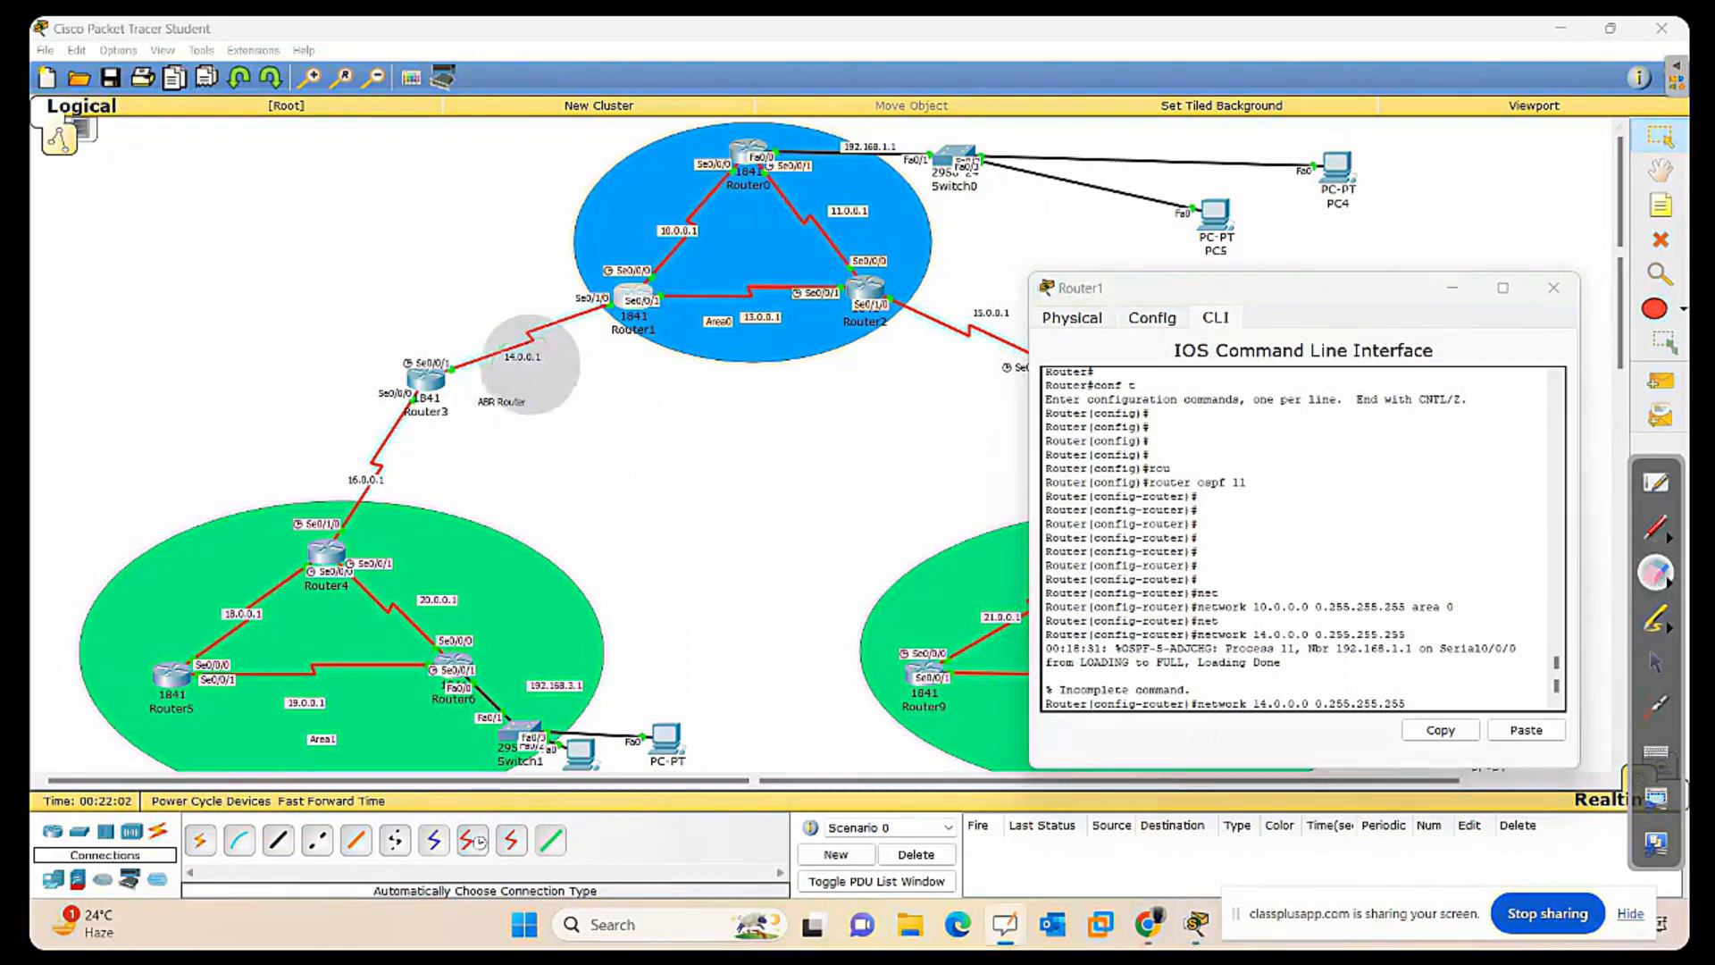
Handwrite an ABR label pointing to Router3 and circle its links to Router1 and Router4 with the annotation pen.
left_click(1656, 527)
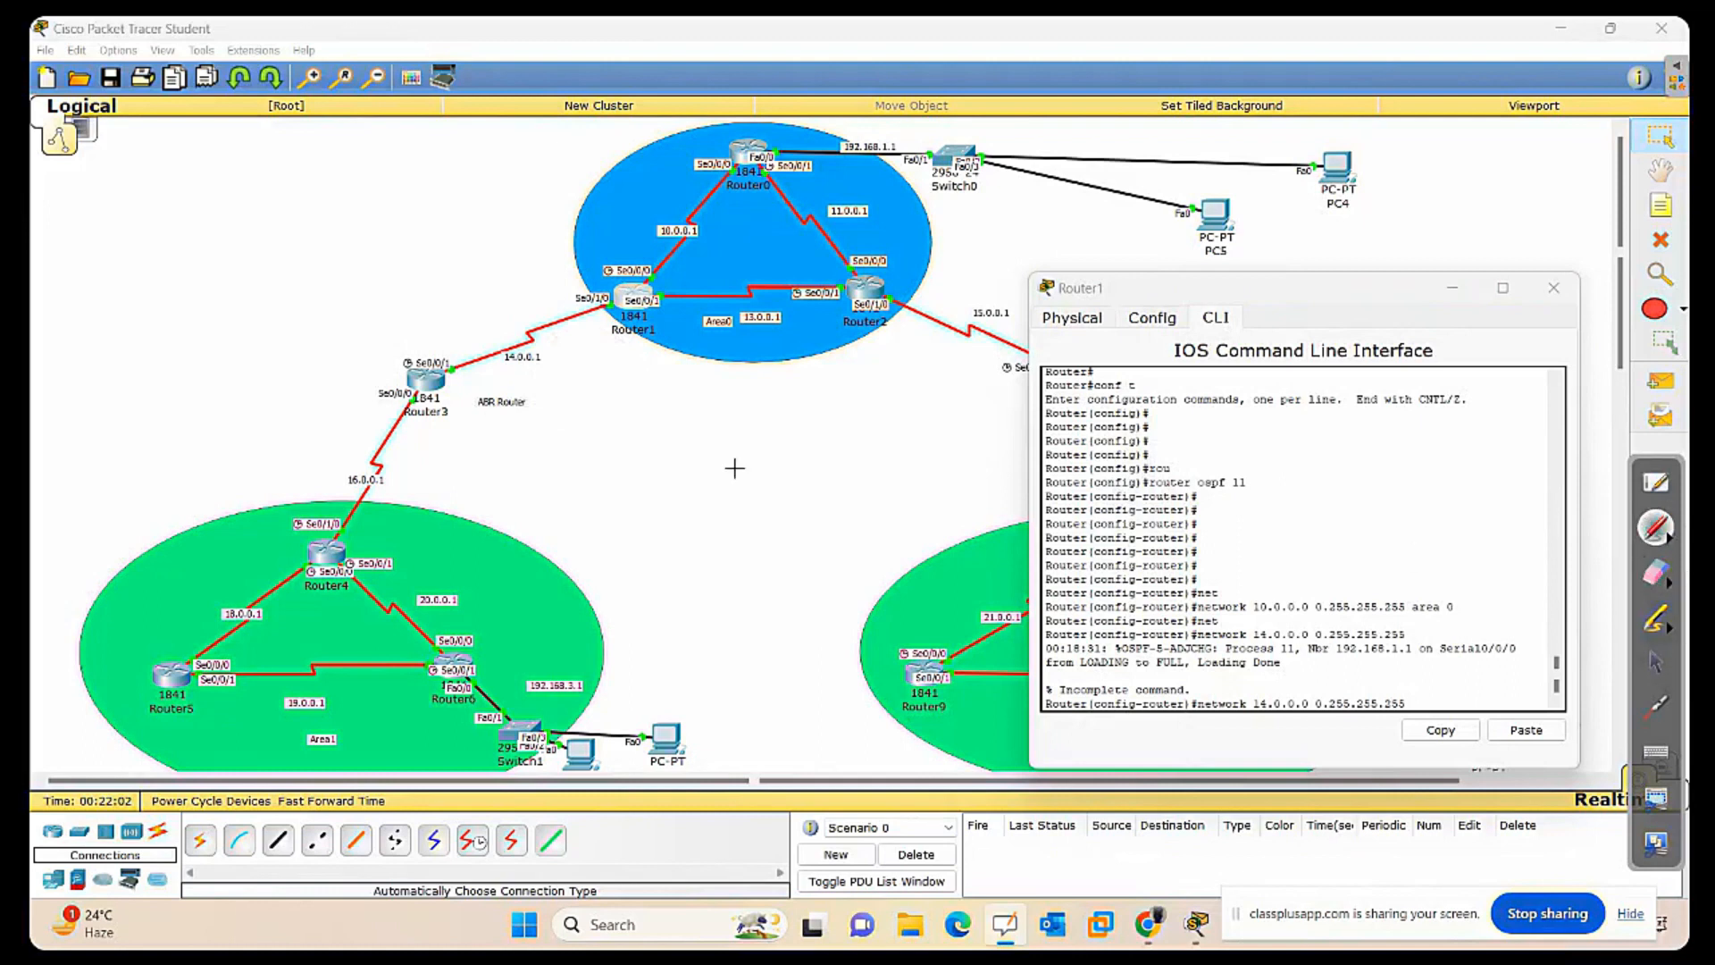
mouse_move(406, 364)
left_mouse_down()
mouse_move(344, 319)
mouse_move(320, 336)
mouse_move(368, 291)
mouse_move(361, 306)
mouse_move(386, 287)
mouse_move(420, 298)
left_mouse_up()
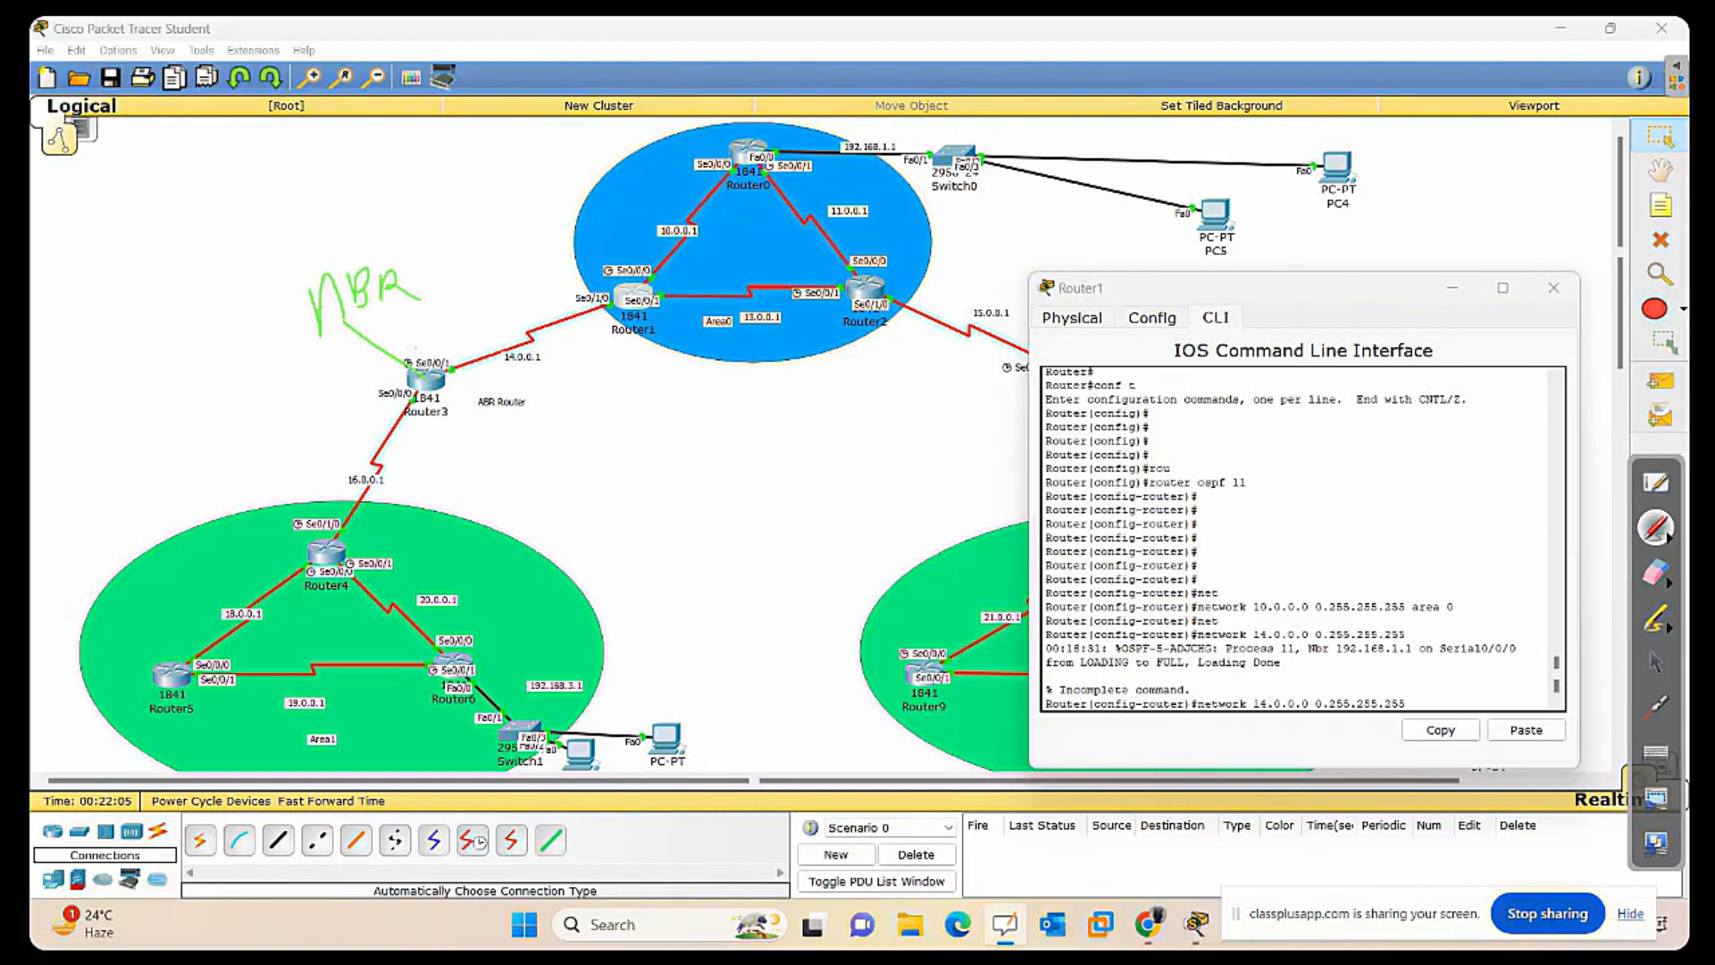
mouse_move(420, 384)
left_mouse_down()
mouse_move(501, 404)
mouse_move(608, 315)
mouse_move(580, 282)
mouse_move(491, 286)
mouse_move(380, 391)
mouse_move(463, 416)
mouse_move(418, 494)
mouse_move(362, 514)
mouse_move(298, 446)
mouse_move(356, 385)
mouse_move(393, 382)
left_mouse_up()
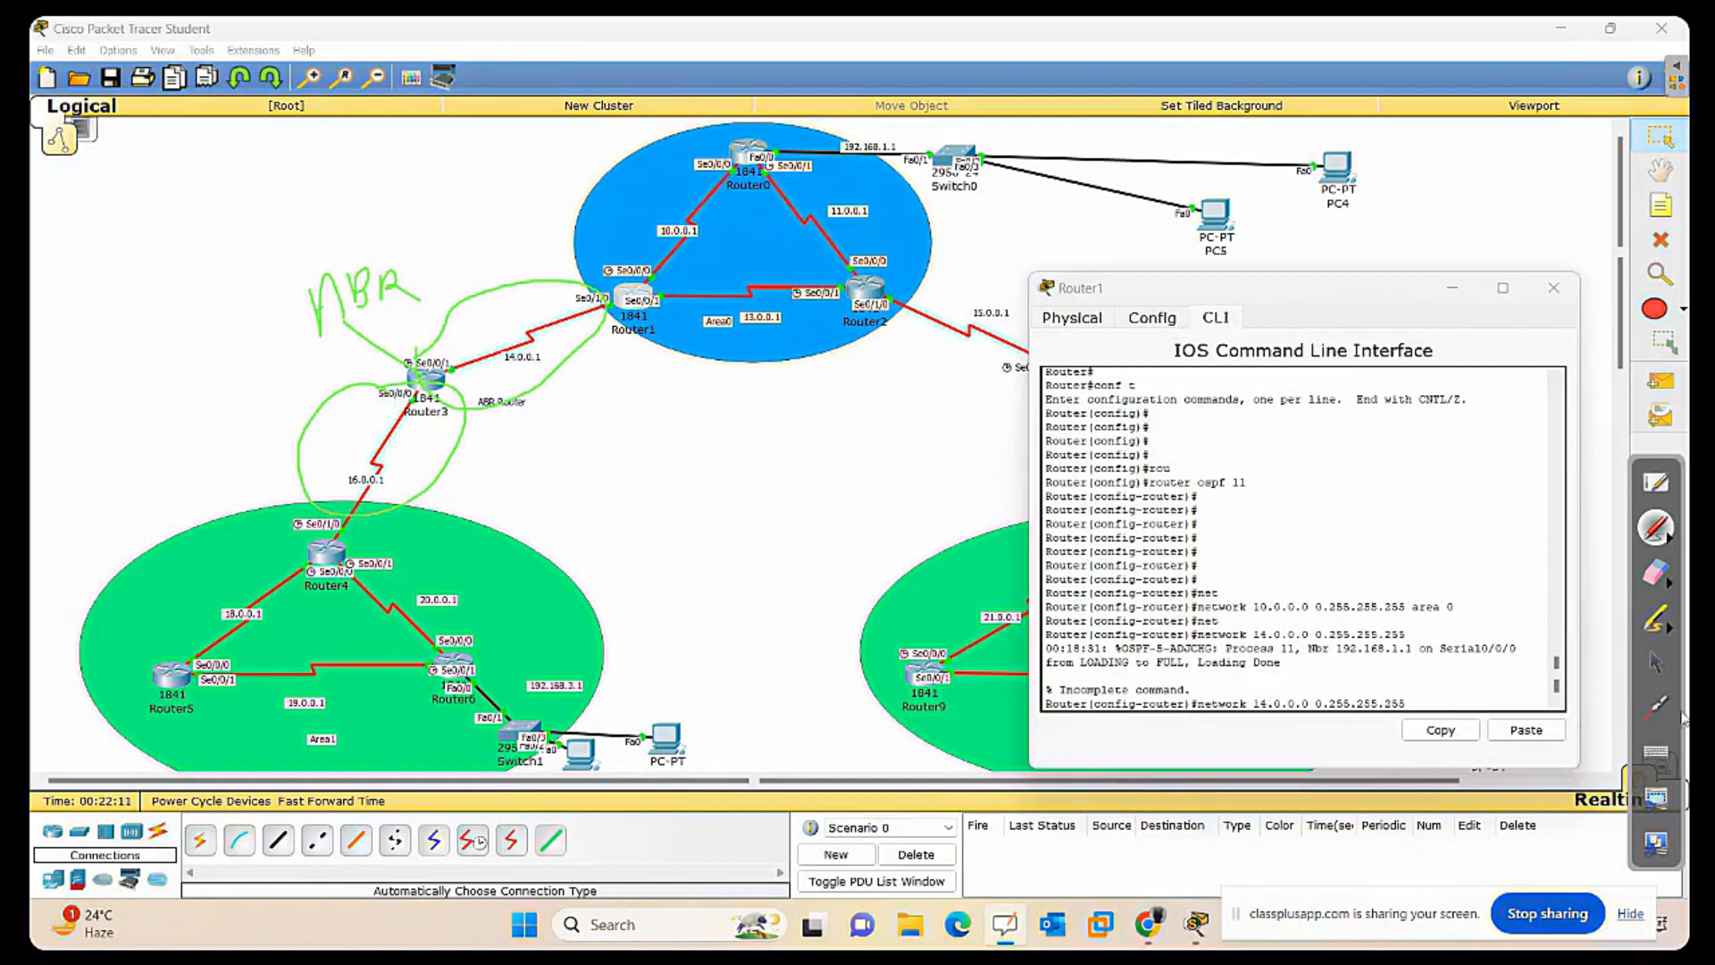
Complete Router1's recalled 14.0.0.0 network statement with area 0 and submit it.
left_click(1655, 663)
left_click(1433, 701)
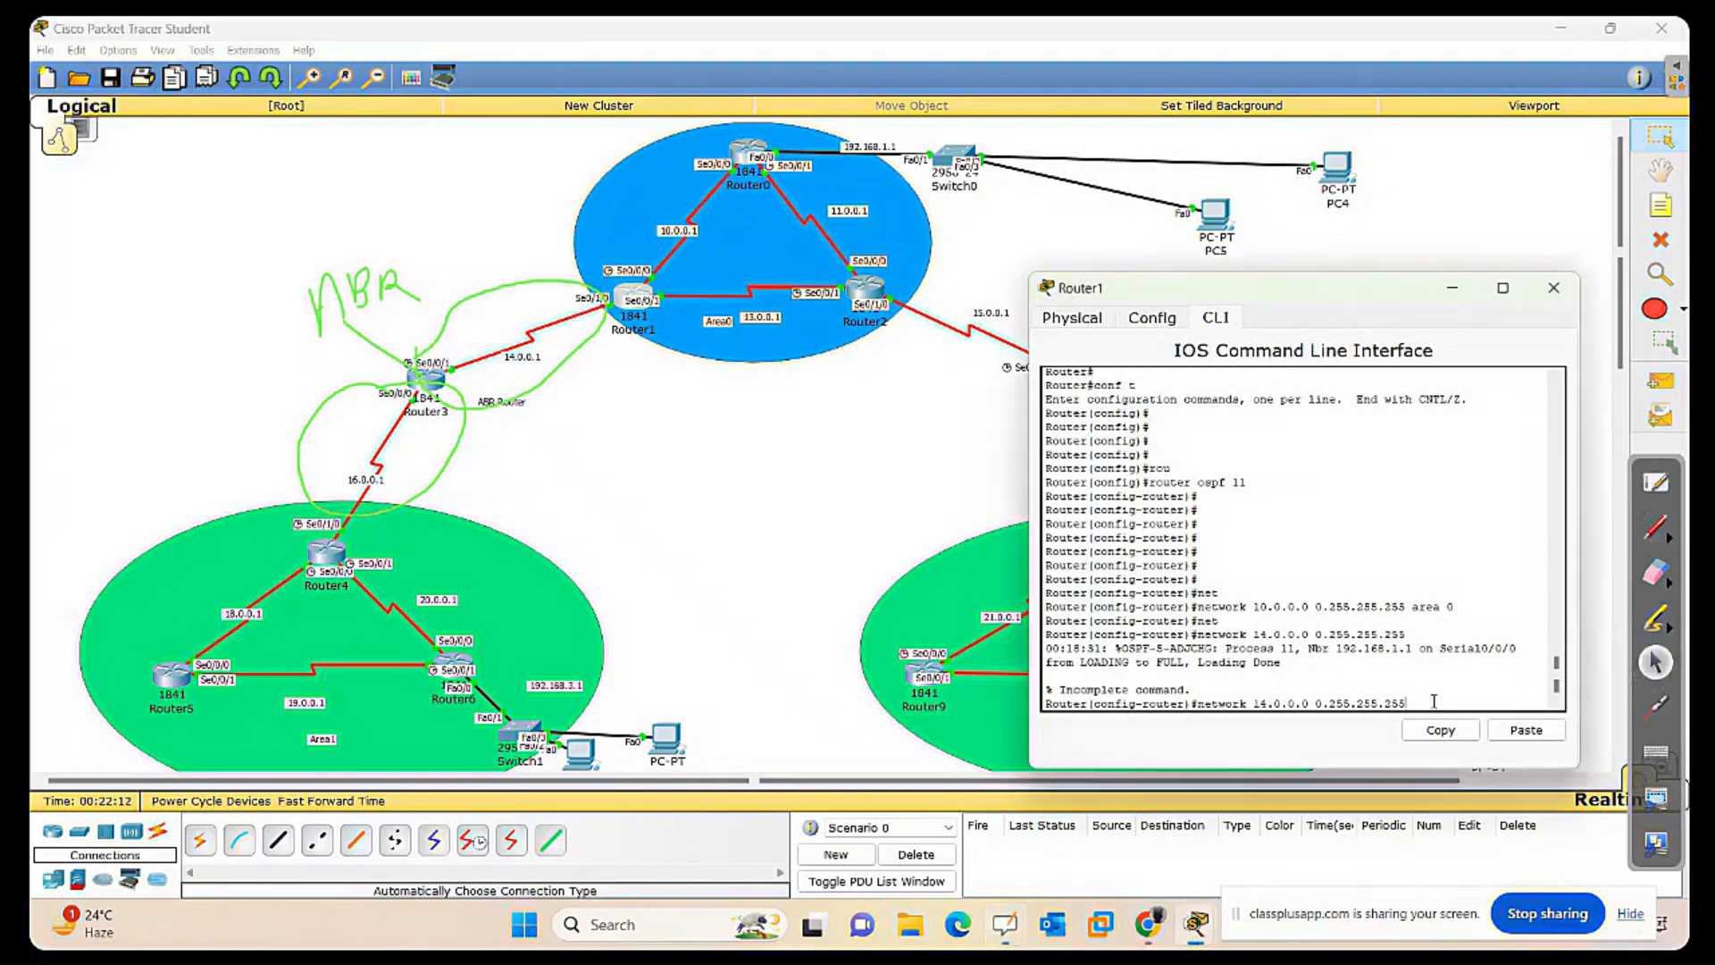
type("area 0")
key("Return")
key("Return")
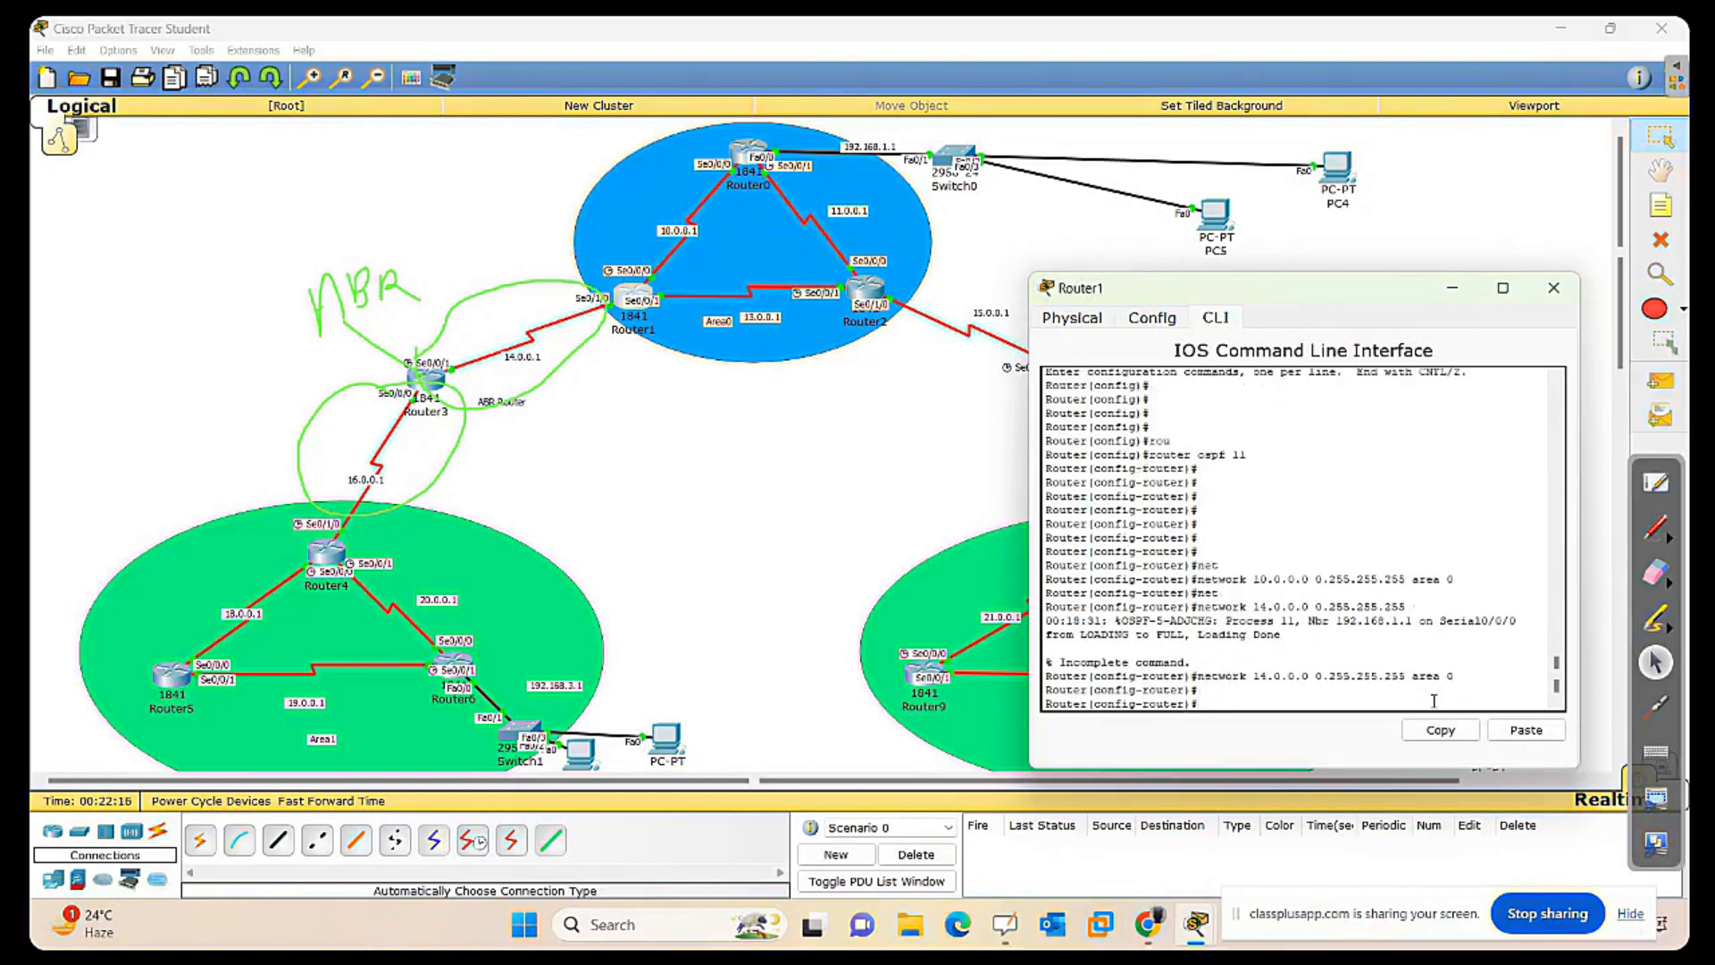
Advertise network 13.0.0.0 with wildcard mask 0.255.255.255 in area 0 on Router1, and close its window.
type("net")
key("Tab")
type("13.0.")
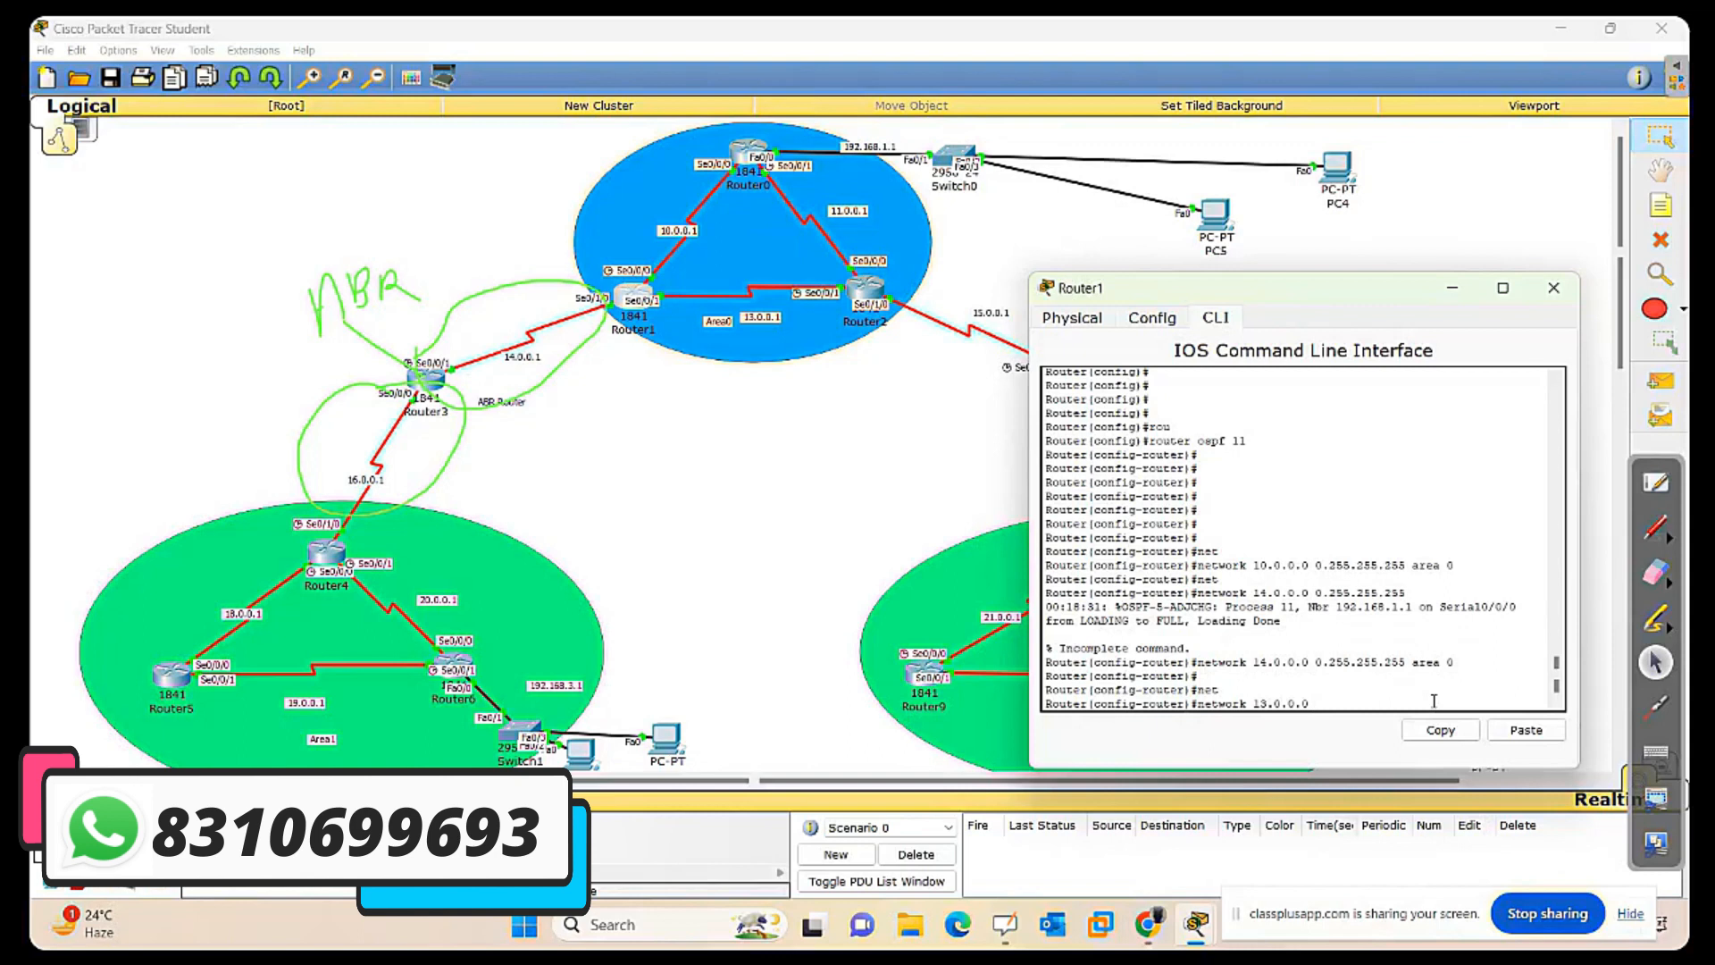
type("0.0")
type(" 0.")
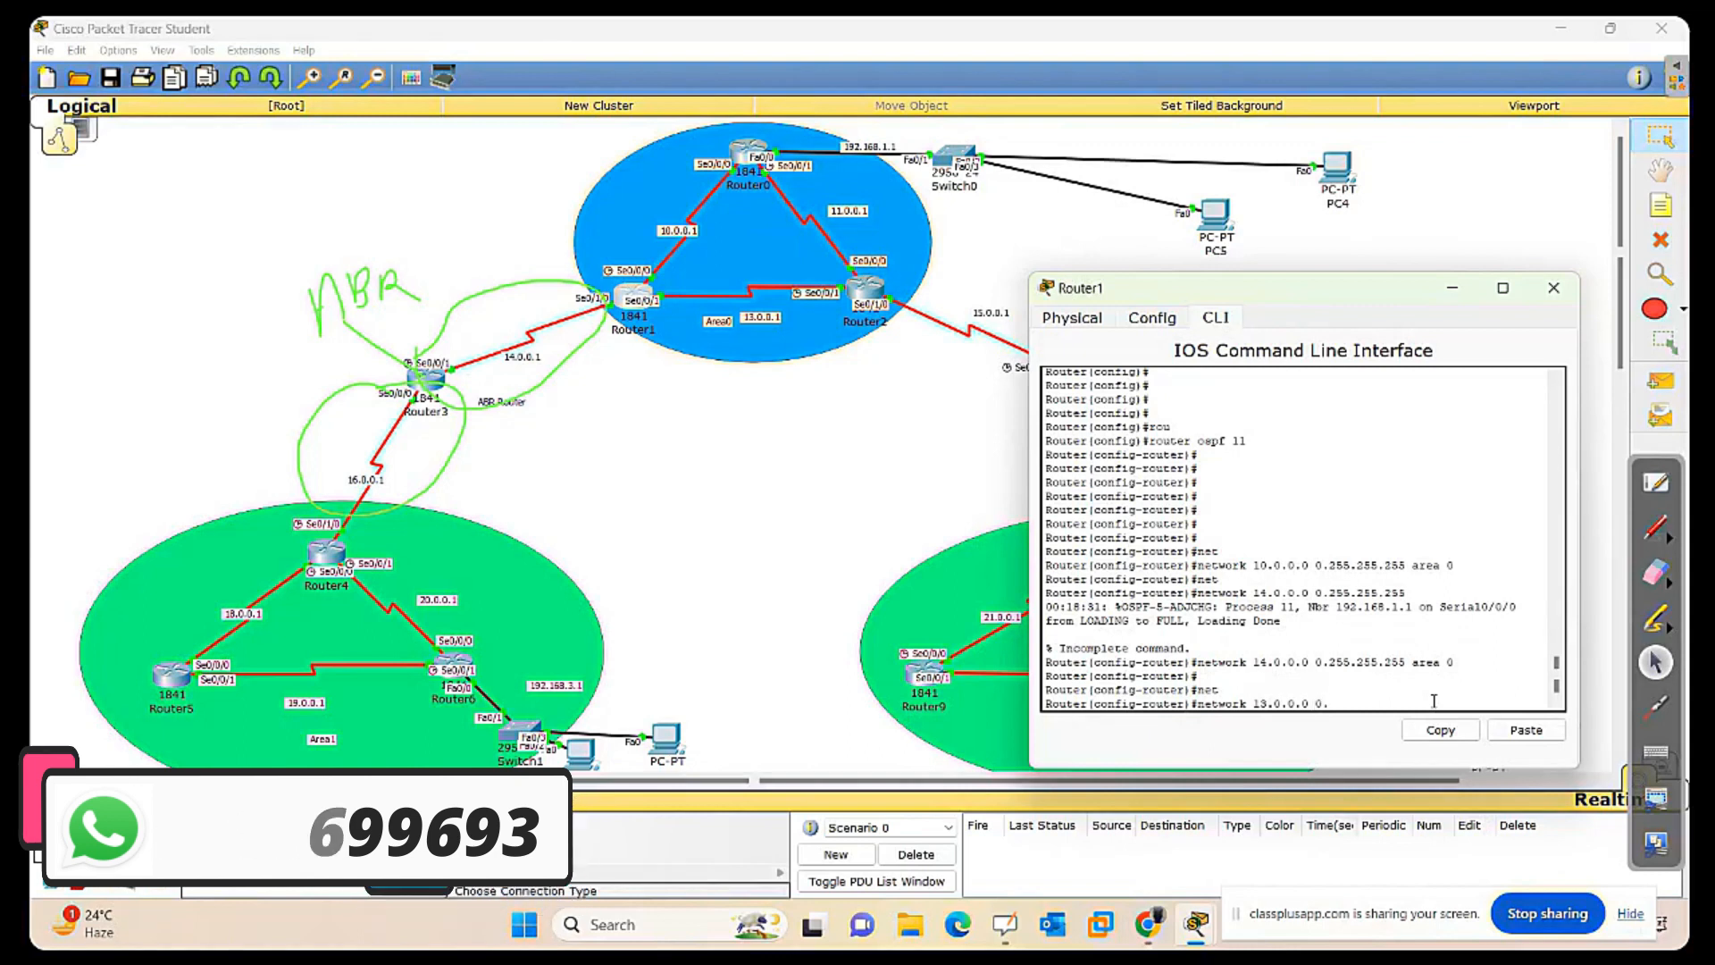
type("255.255.255")
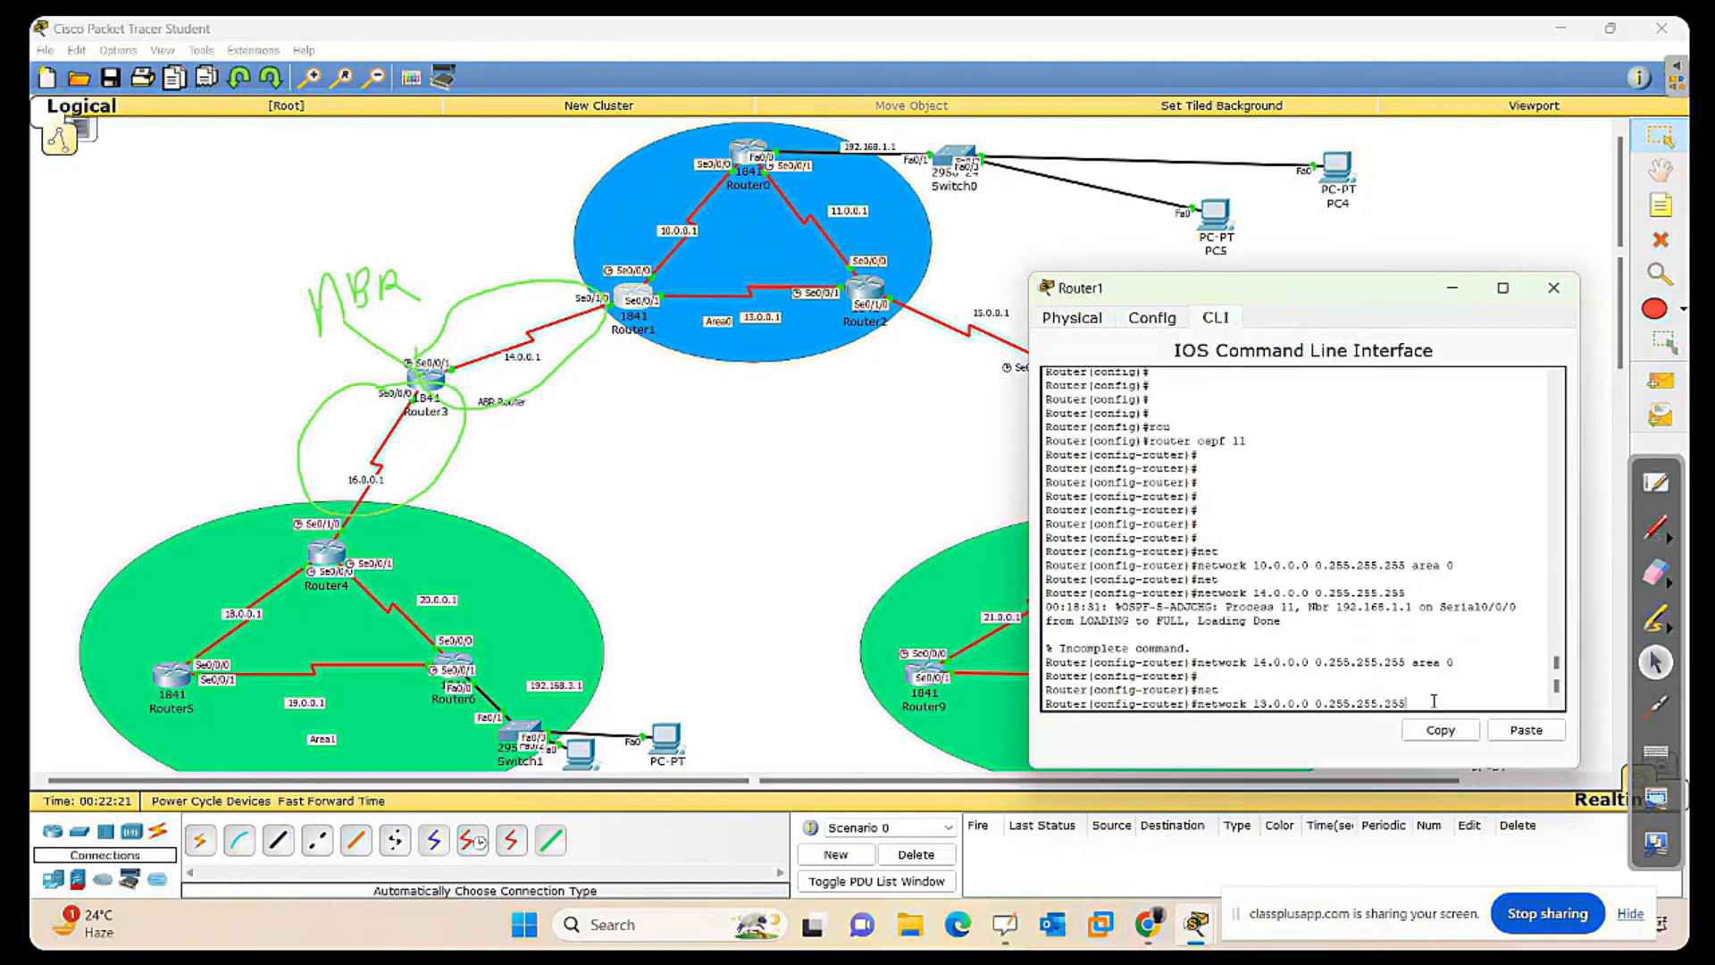
type(" area 0")
key("Return")
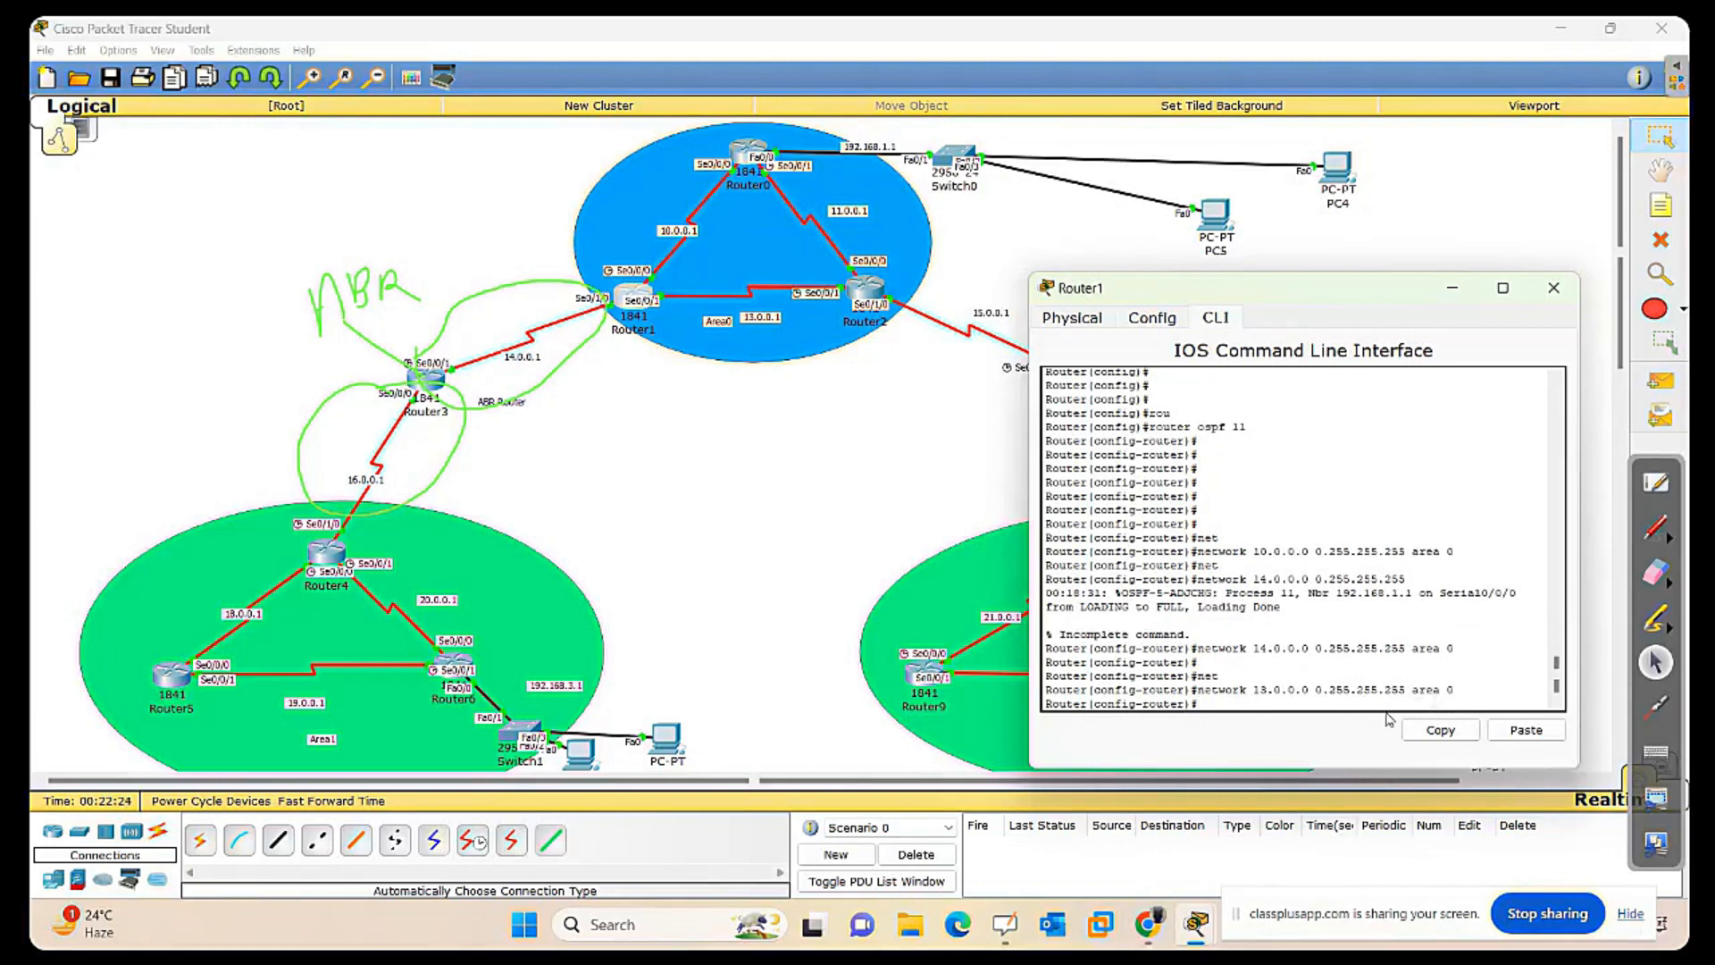
key("Return")
key("Return")
key("Return")
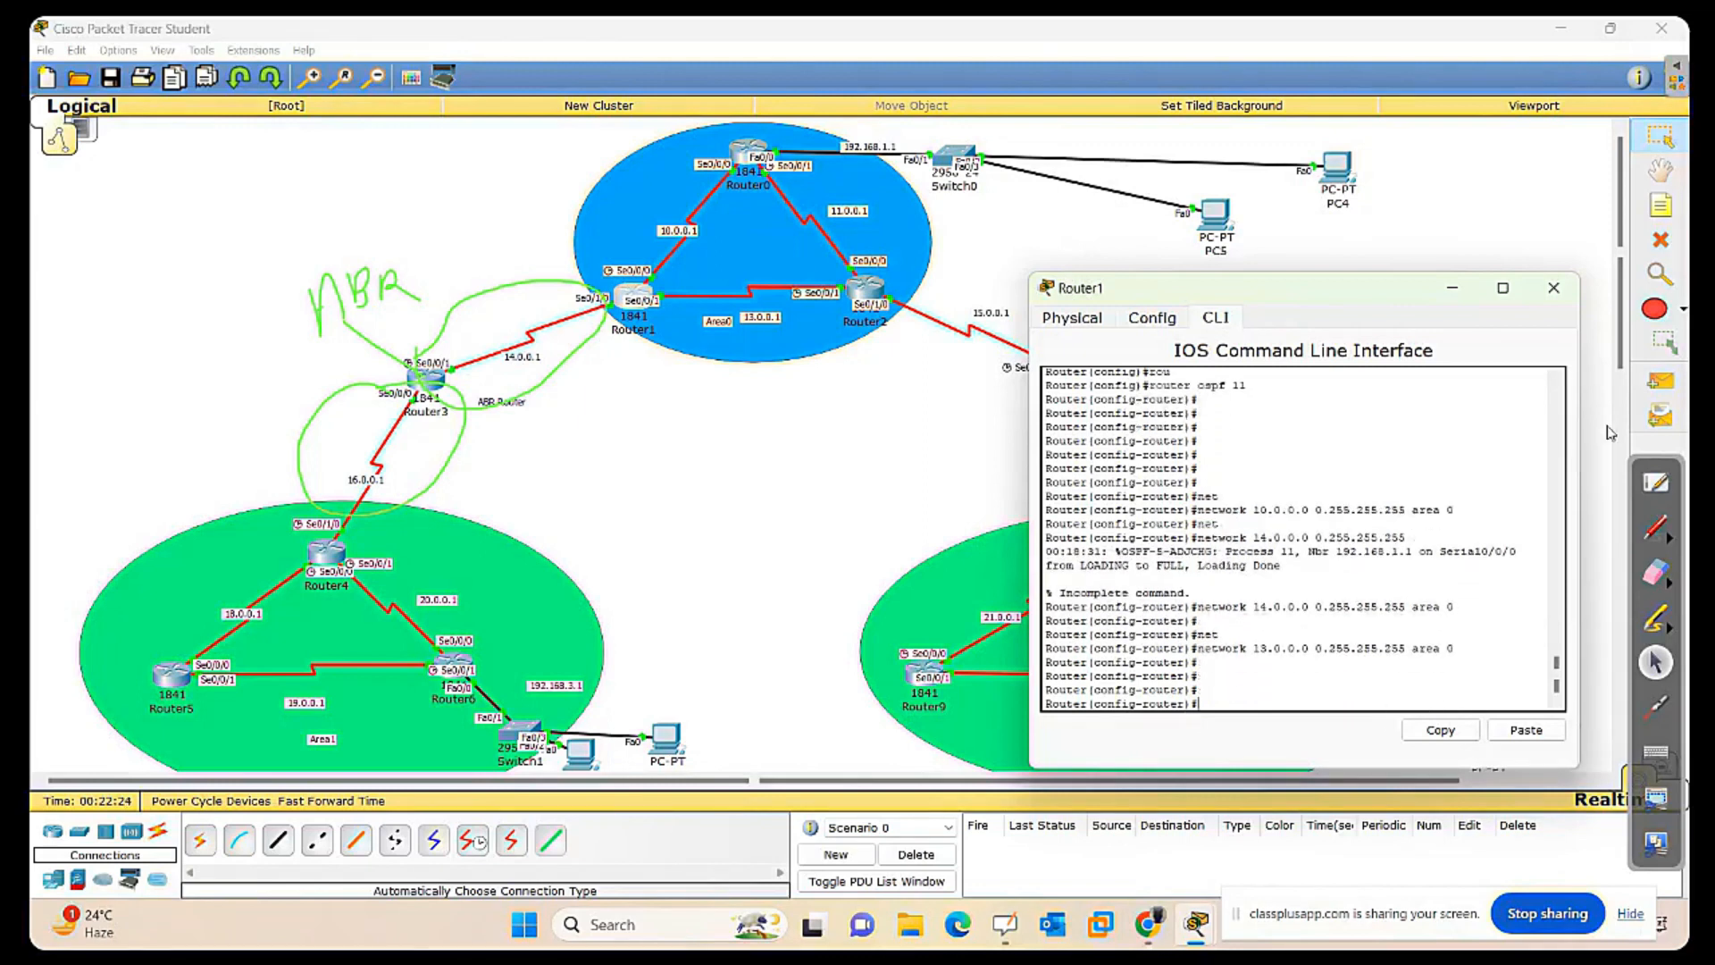
left_click(1554, 288)
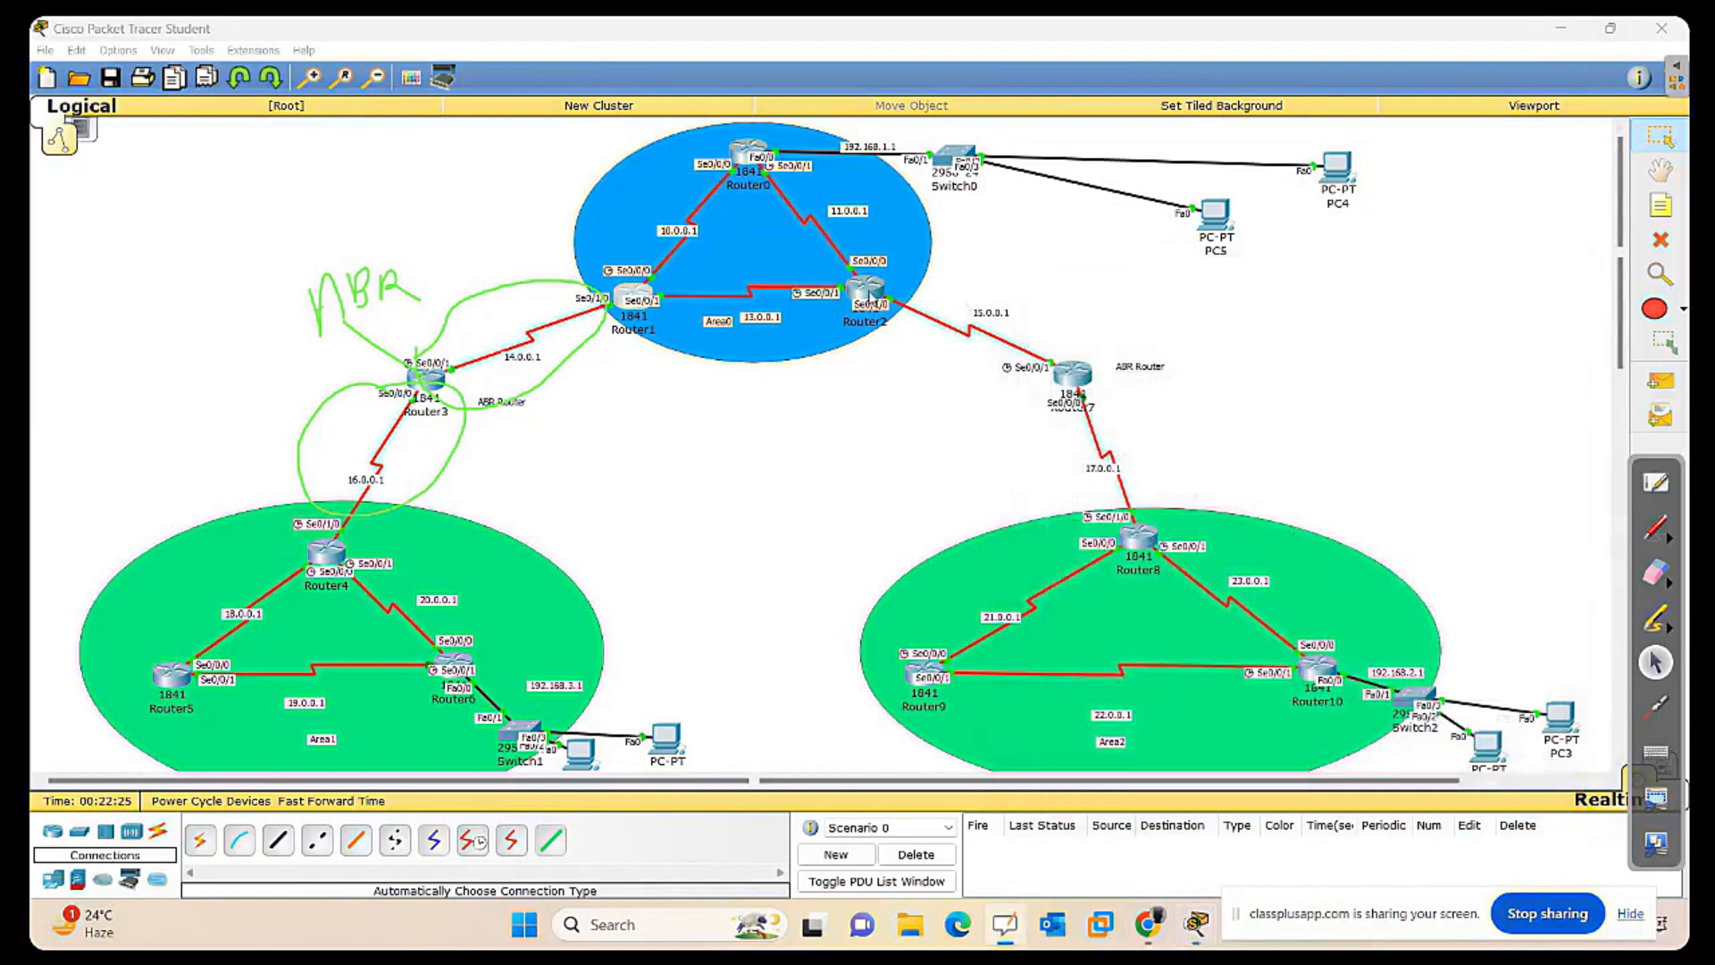
Open Router2's command line, move its window clear of the topology, and exit interface configuration to global configuration mode.
left_click(866, 290)
left_click_drag(871, 275, 1376, 272)
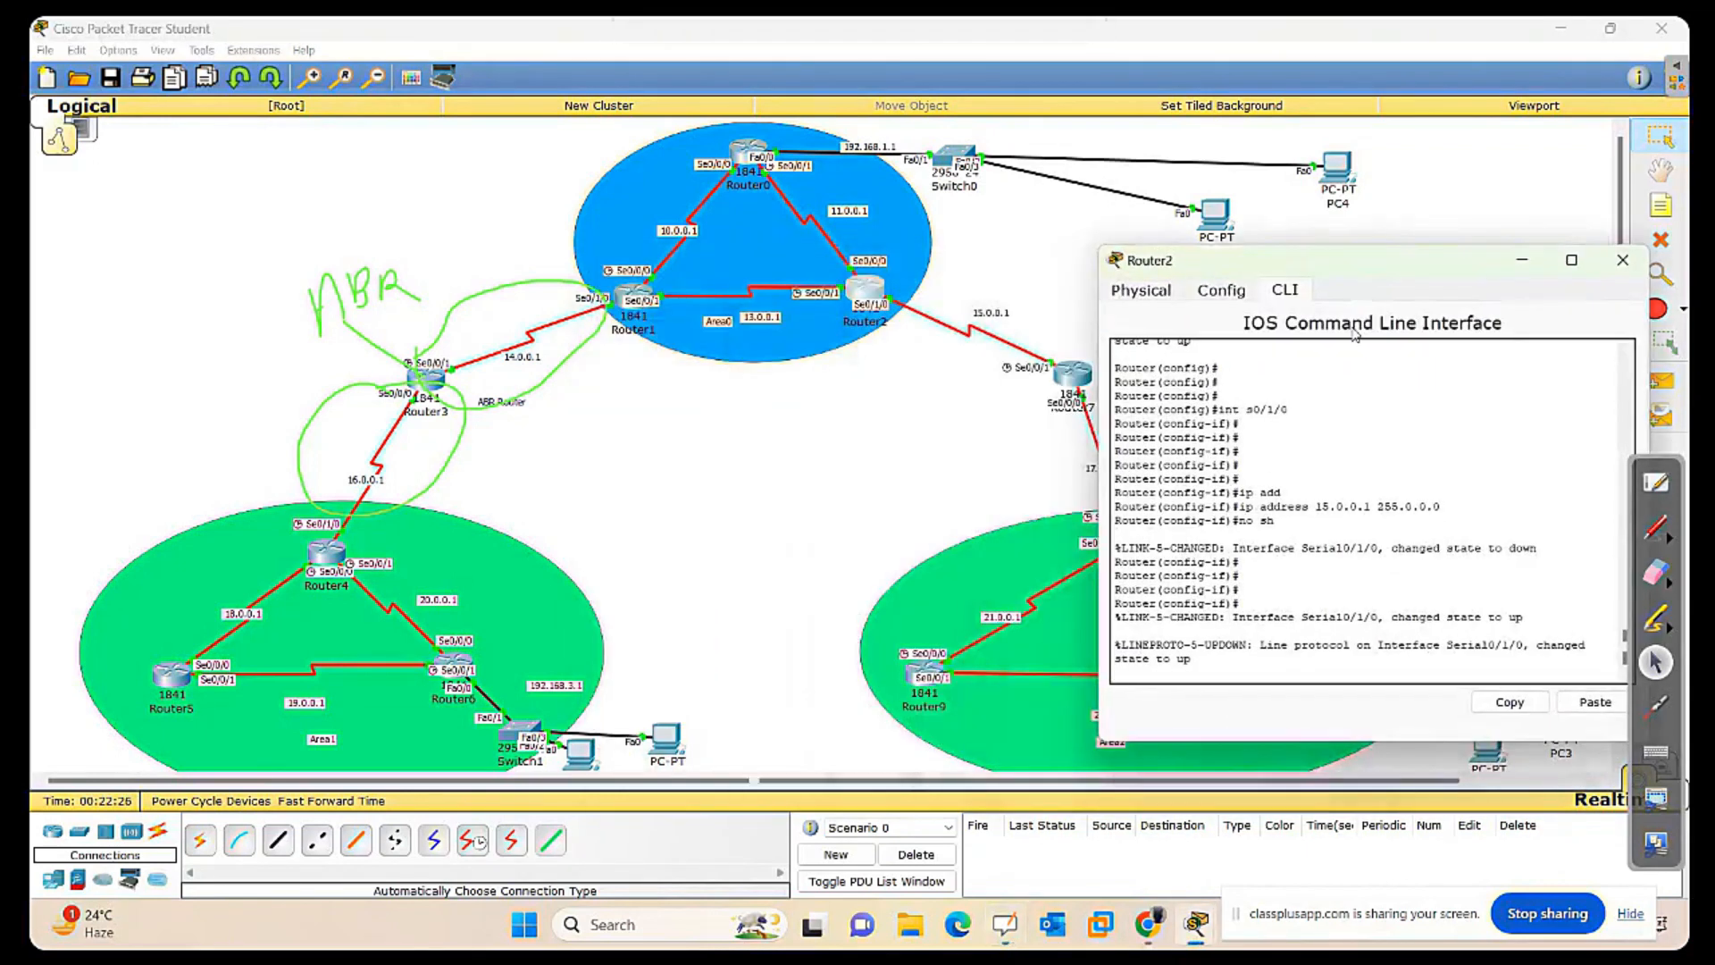
key("Return")
key("Return")
key("Return")
key("Return")
key("Return")
key("Return")
key("Return")
key("Return")
key("Return")
key("Return")
type("ex")
key("Return")
key("Return")
key("Return")
key("Return")
key("Return")
key("Return")
Start OSPF routing on Router2 with process ID 12.
type("rou")
key("Tab")
type("osp")
key("Tab")
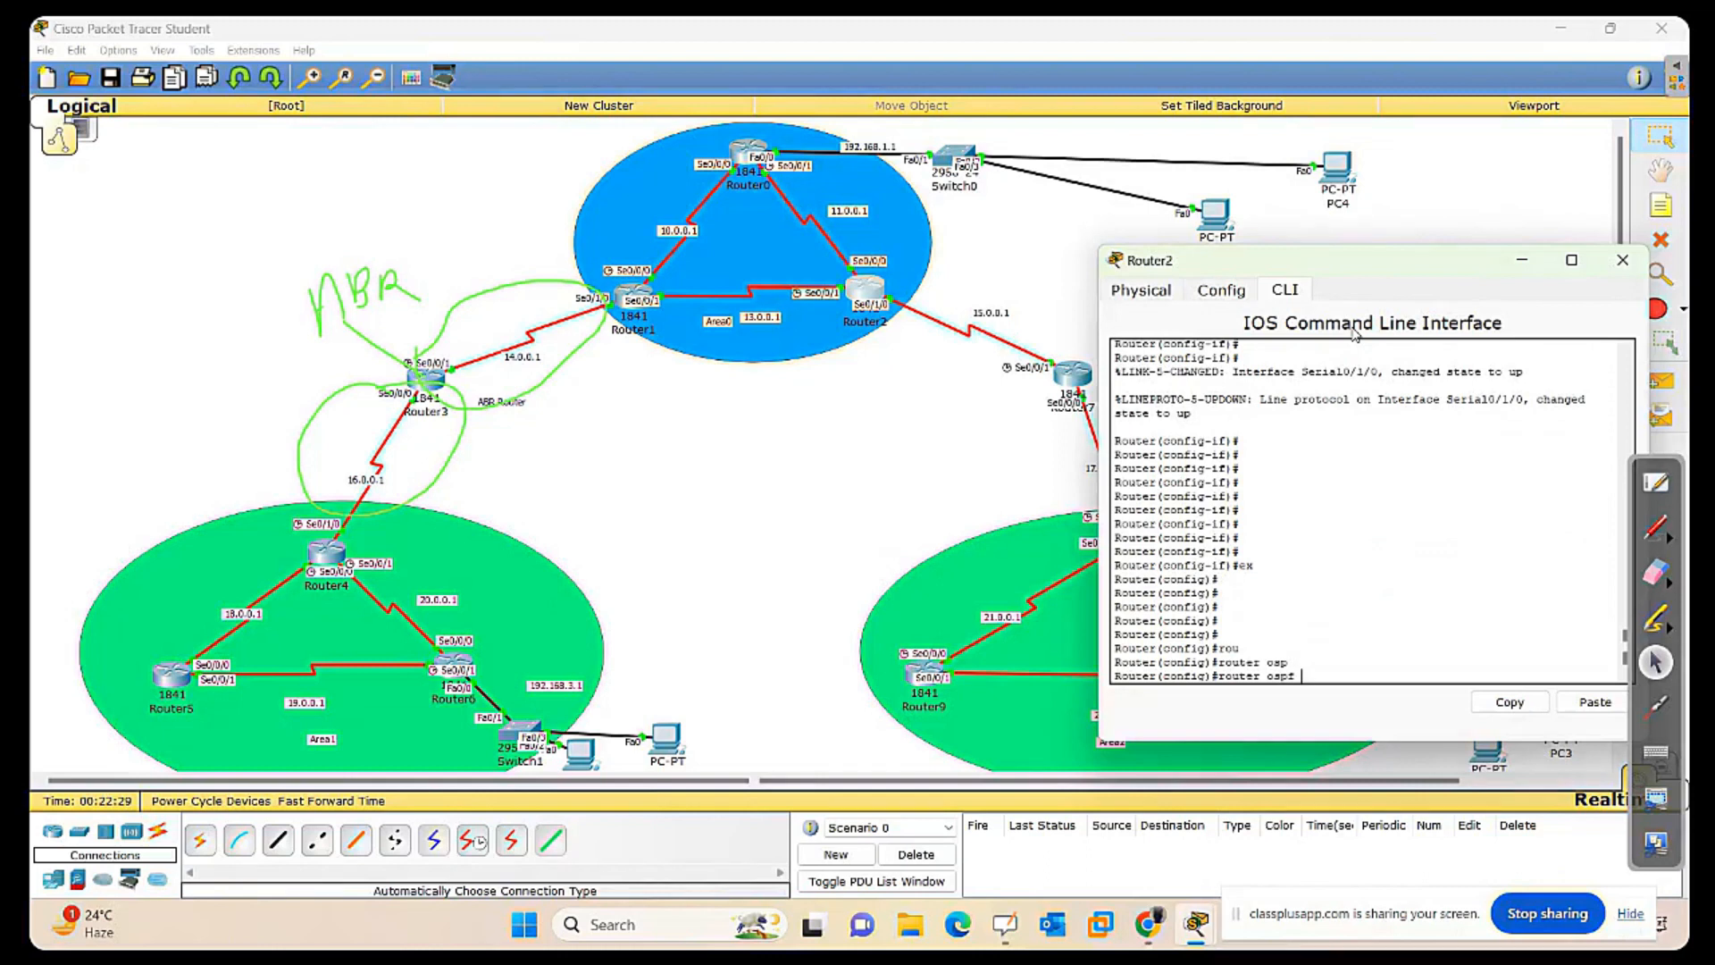
type("12")
key("Return")
key("Return")
key("Return")
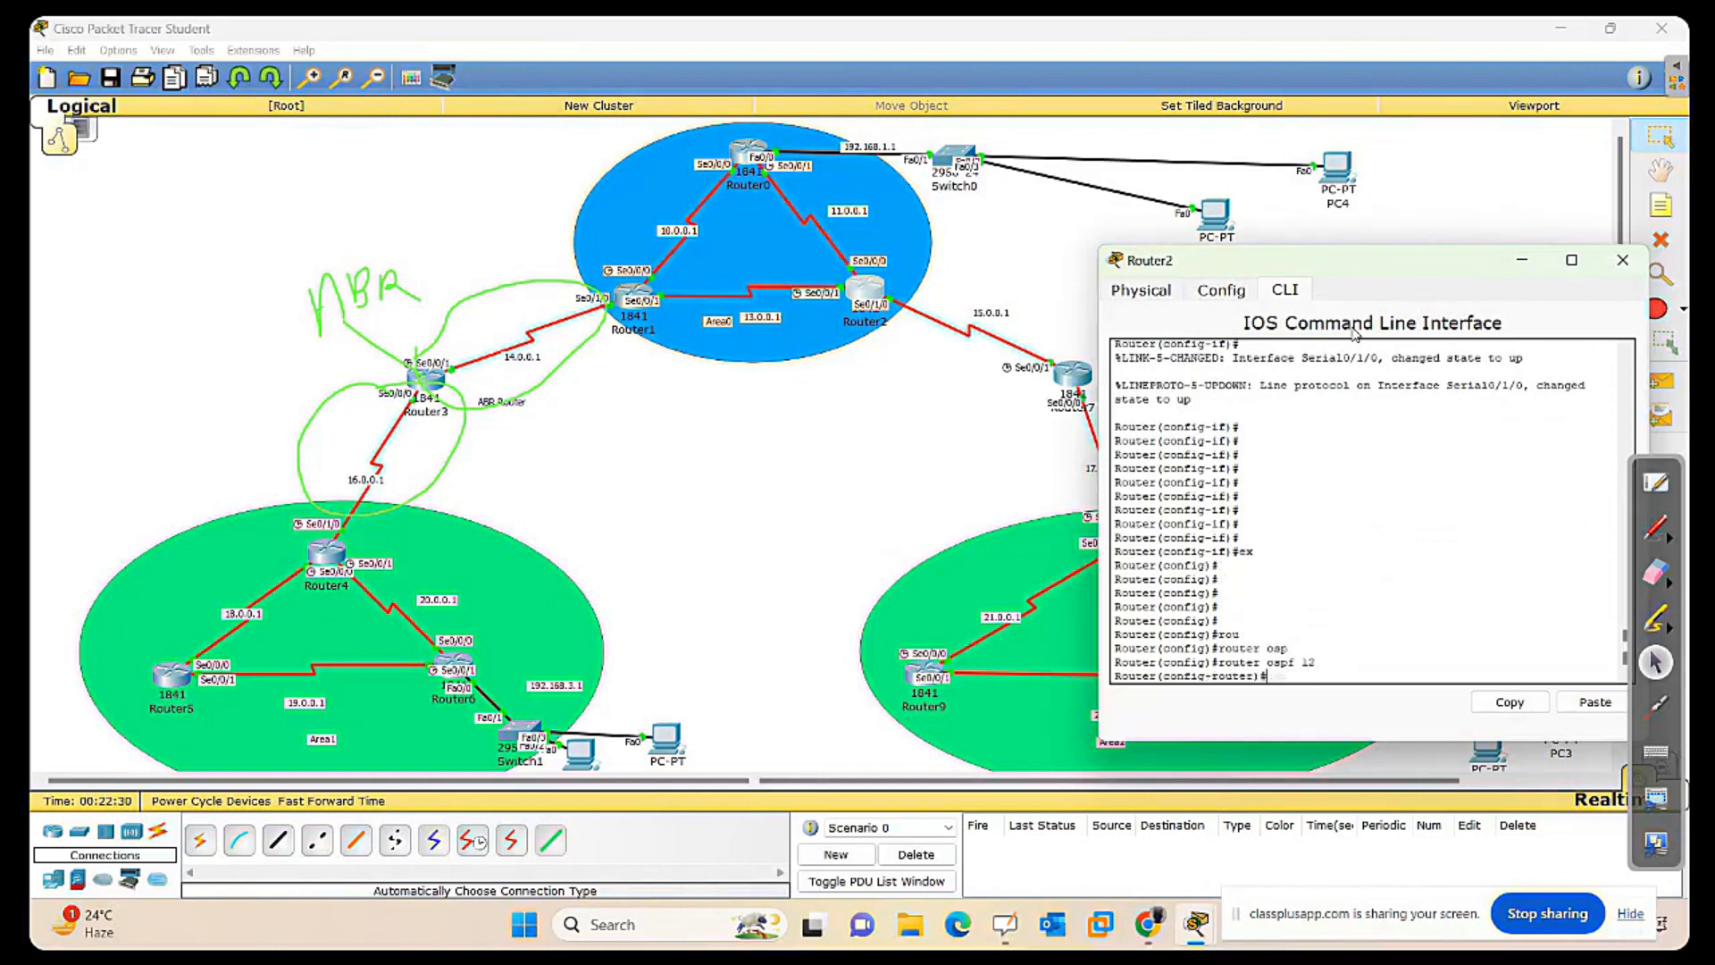
Advertise network 11.0.0.0 with wildcard mask 0.255.255.255 in area 0 on Router2.
type("net")
key("Tab")
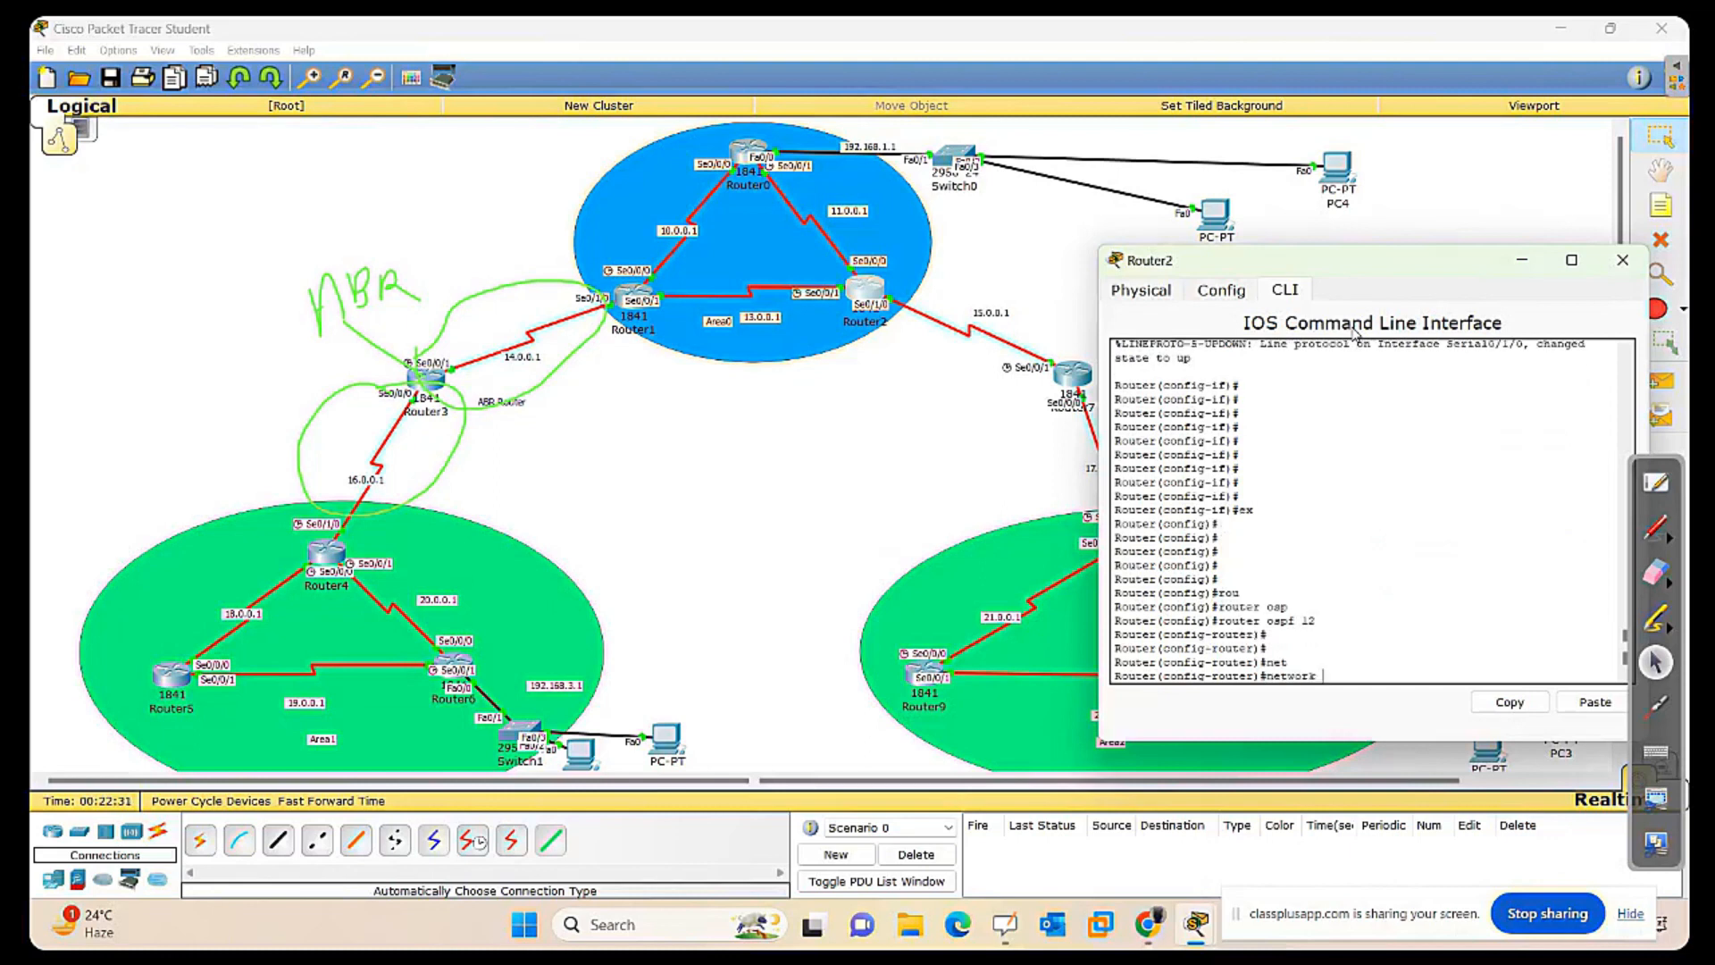
type("11.")
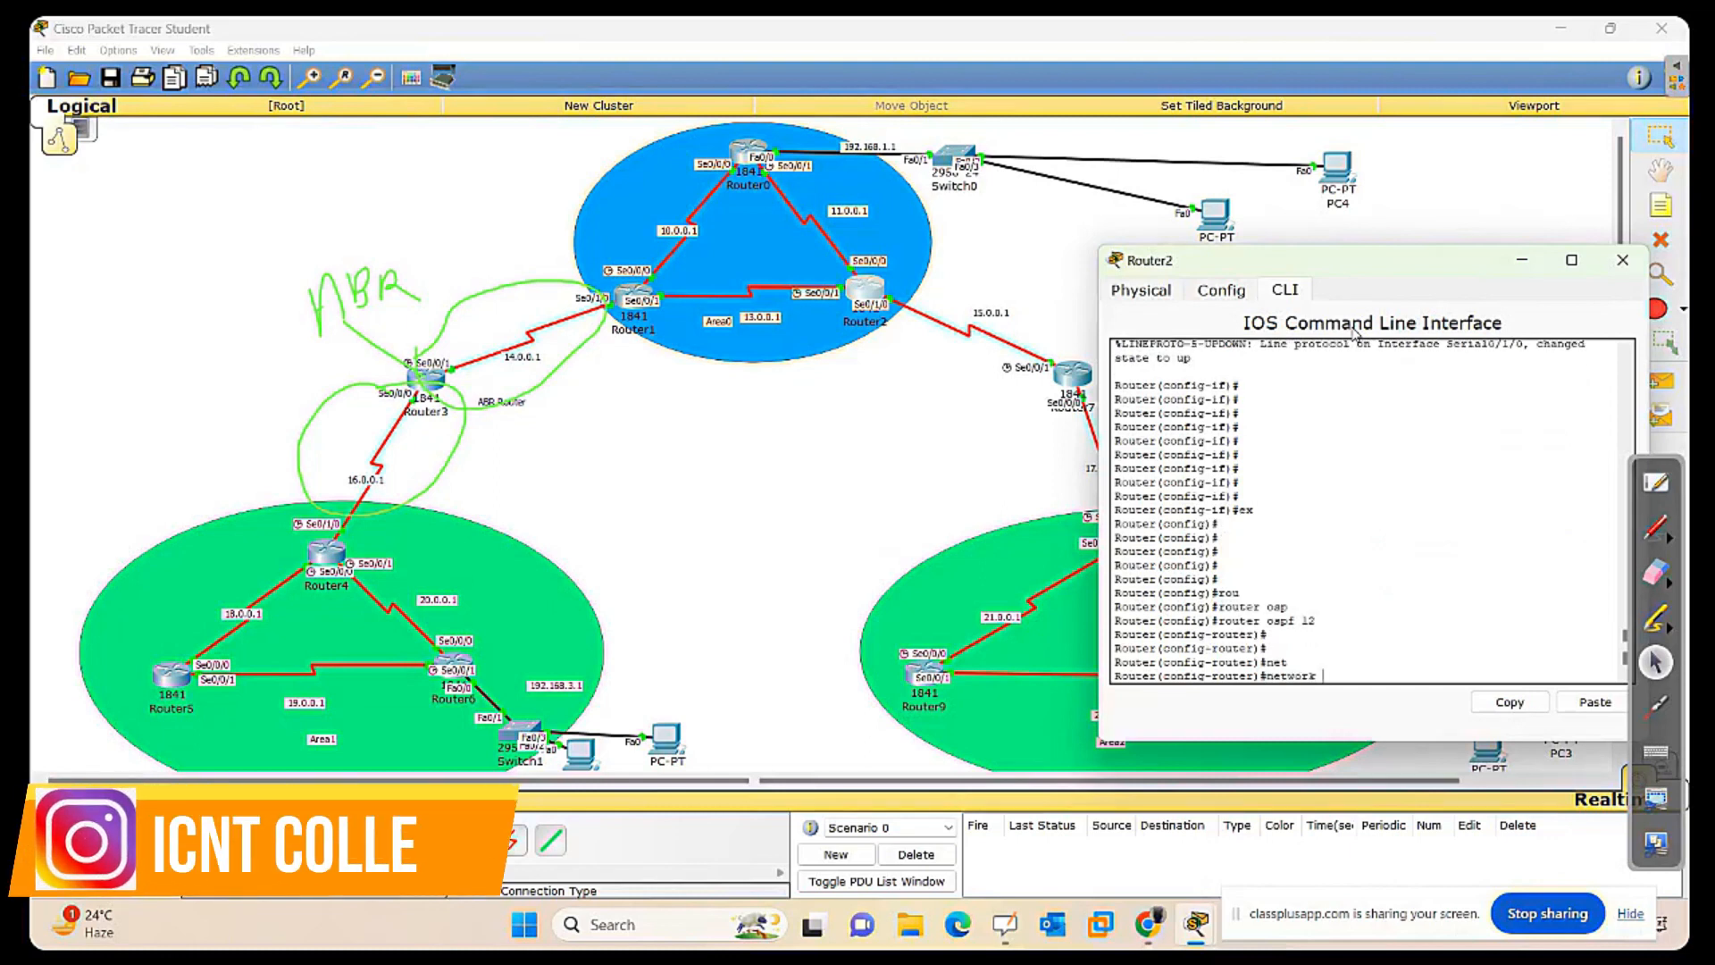
type("0.0.")
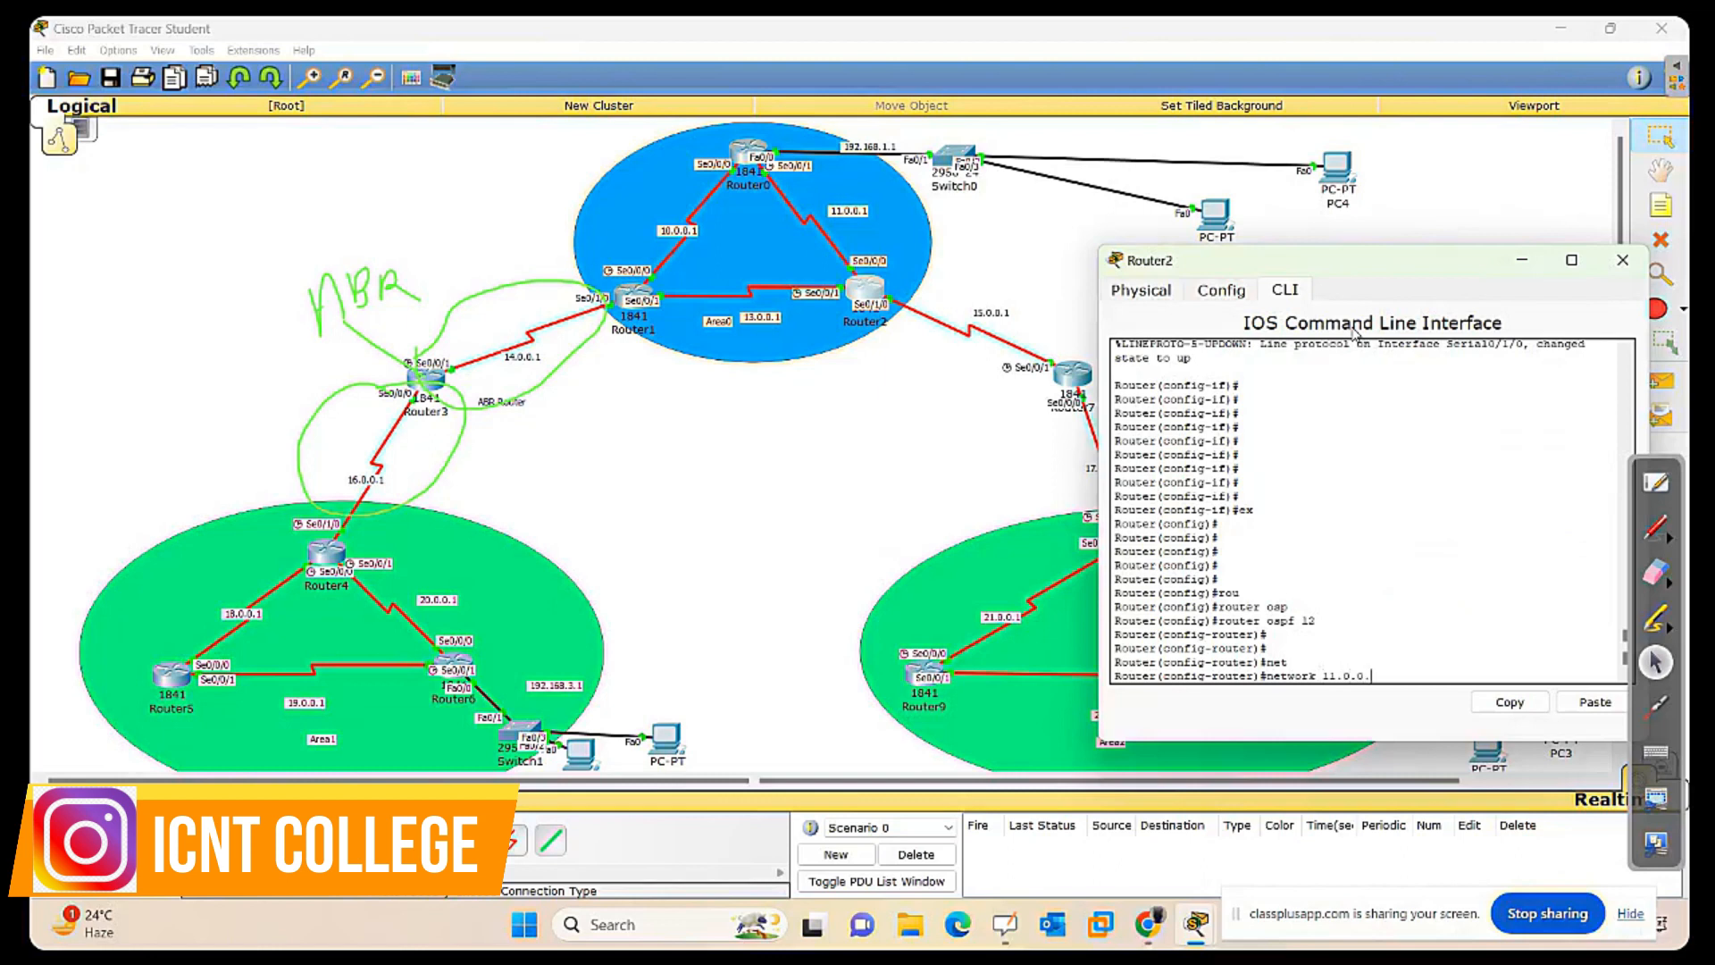
type("0 ")
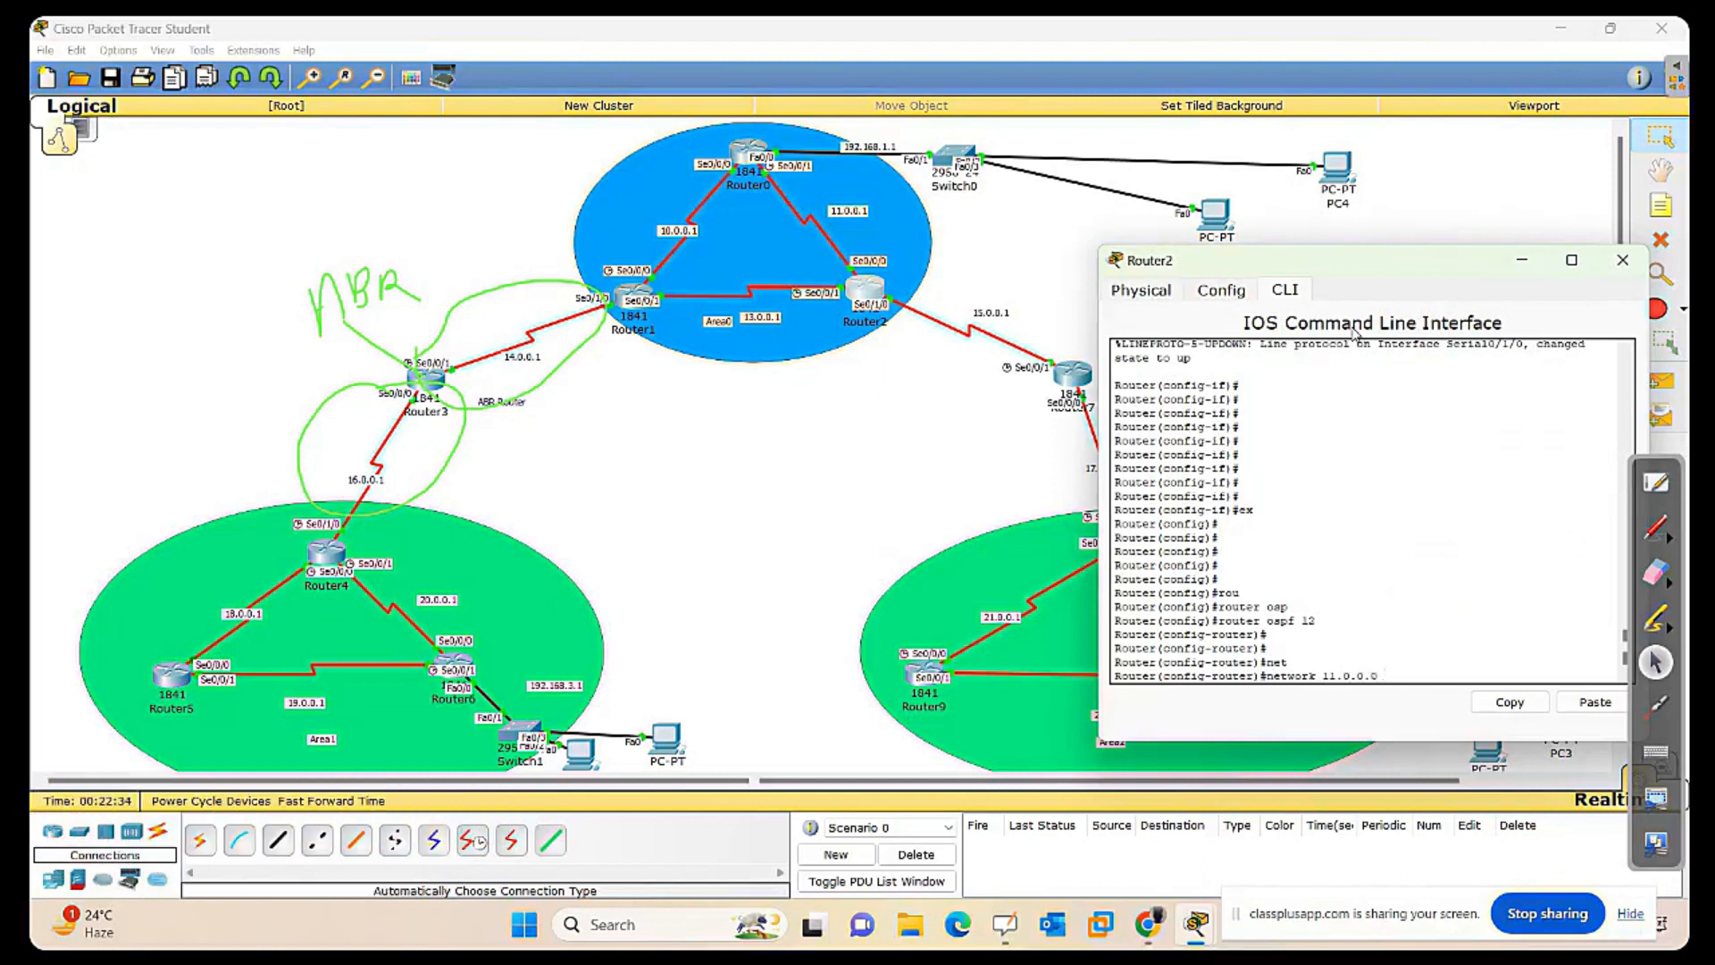
type("0.255.255.255 area 0")
key("Return")
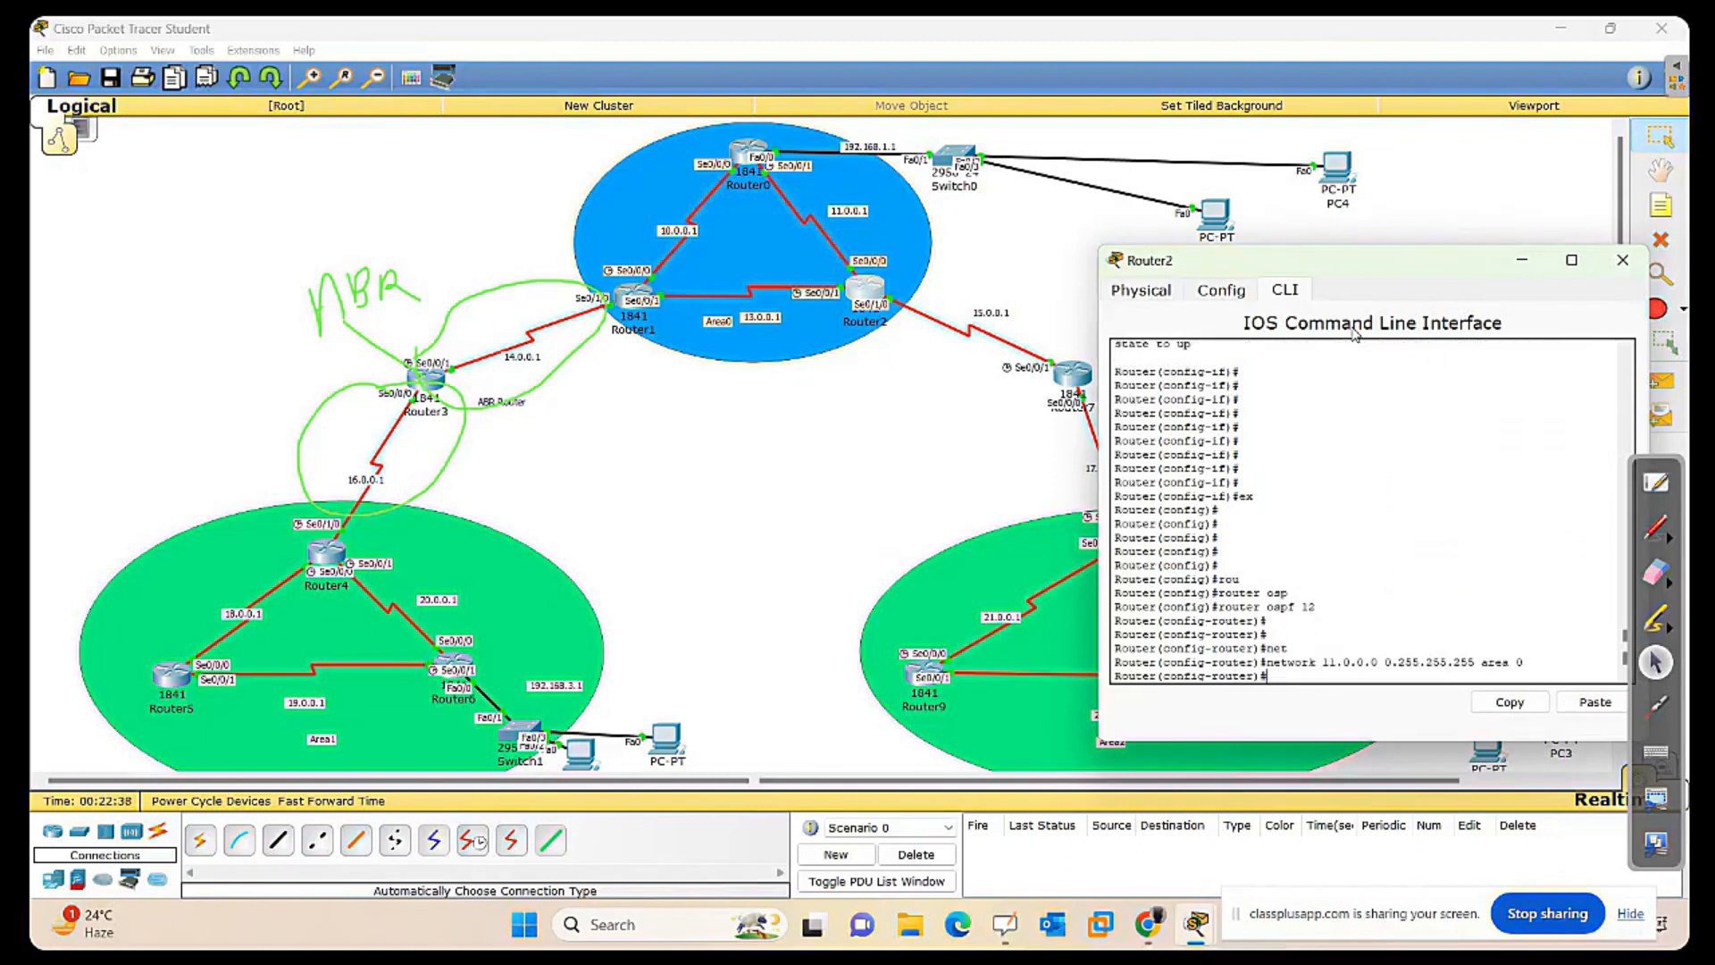
key("Return")
key("Return")
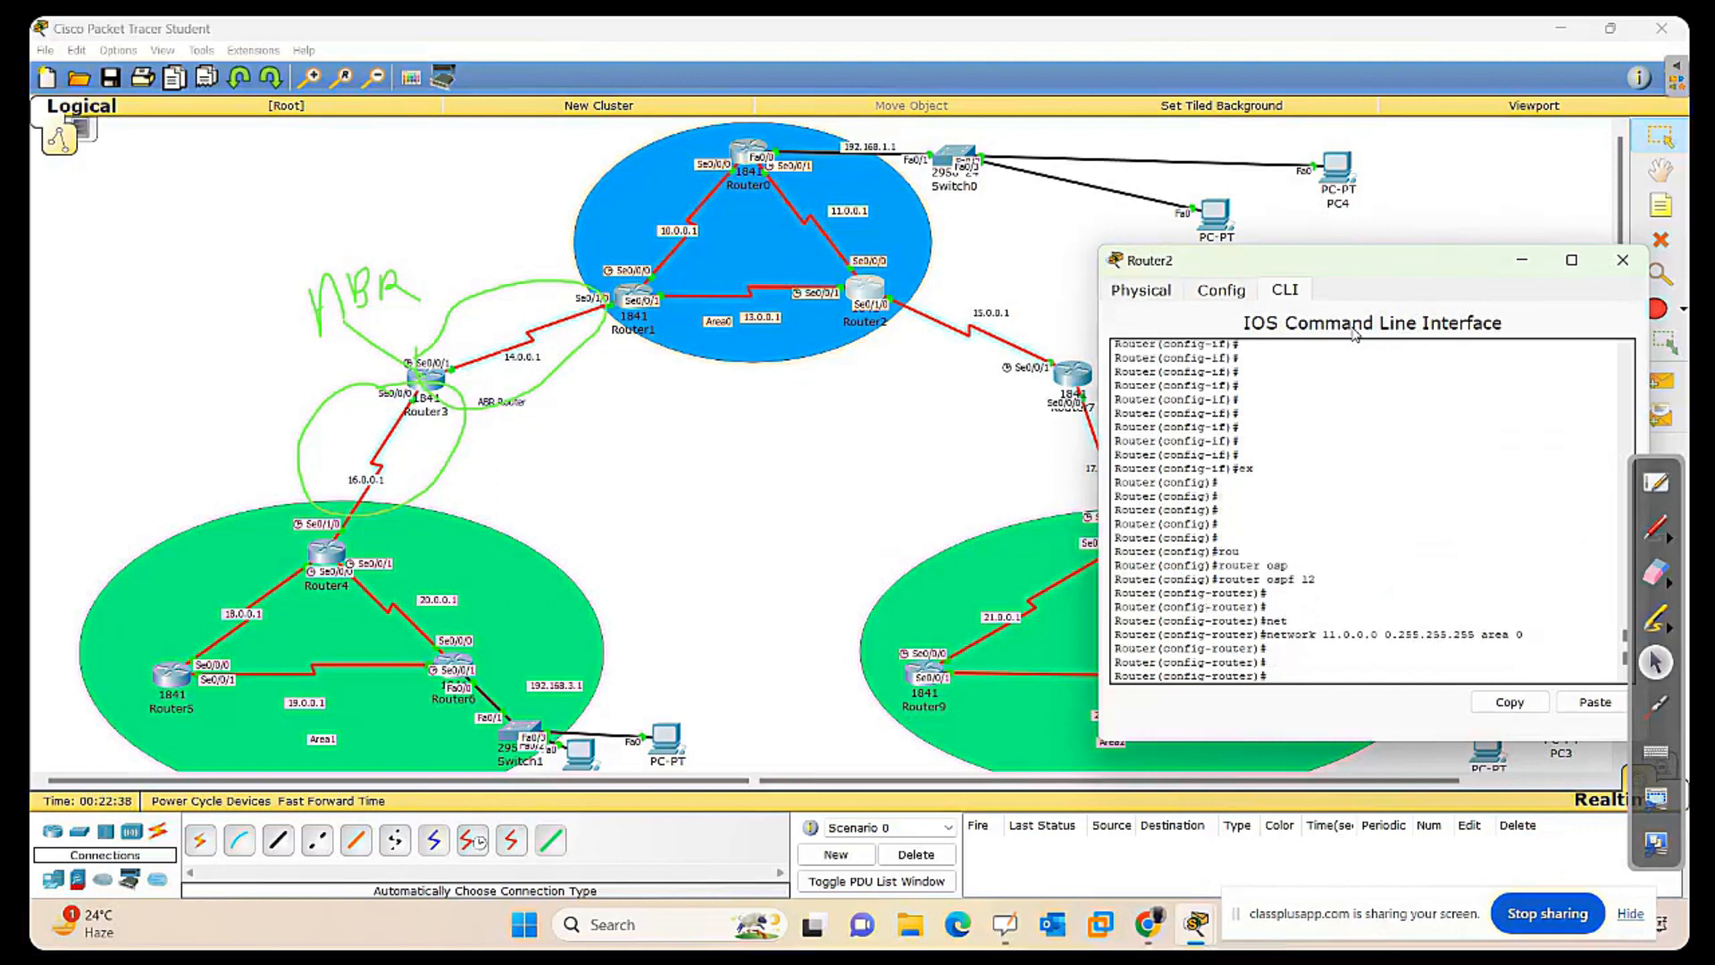
Advertise network 13.0.0.0 with wildcard mask 0.255.255.255 in area 0 on Router2.
type("net")
key("Tab")
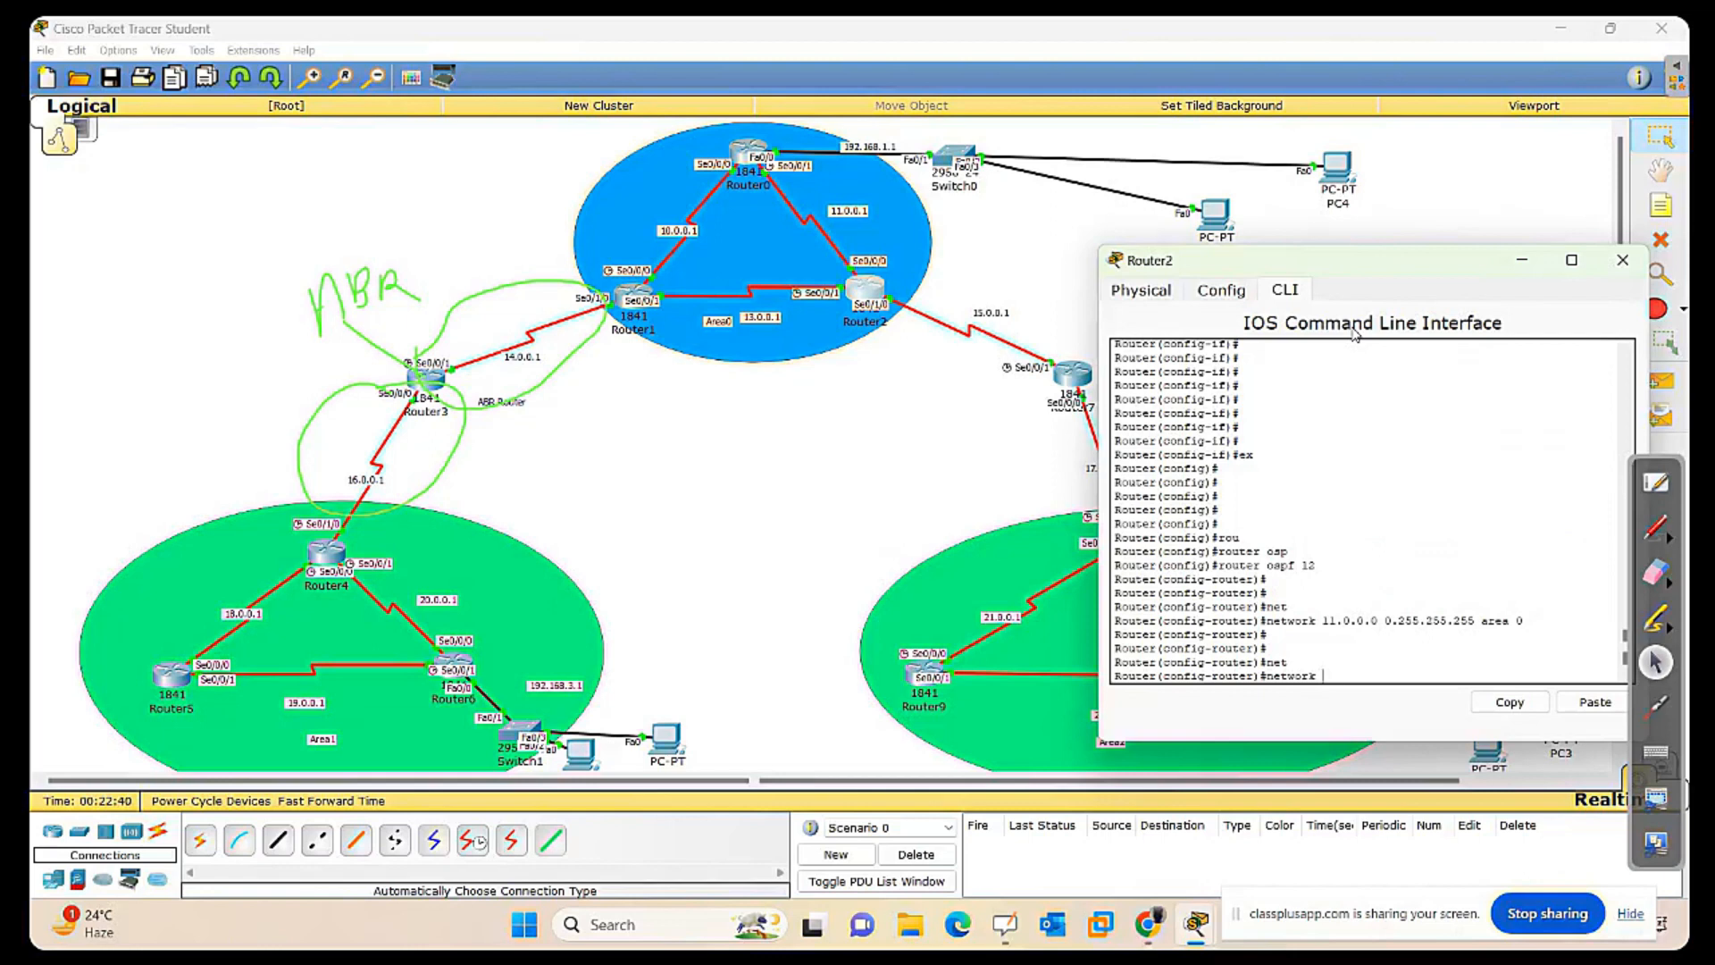
type("130.0.0.")
key("BackSpace")
key("BackSpace")
key("BackSpace")
type("55.255.255")
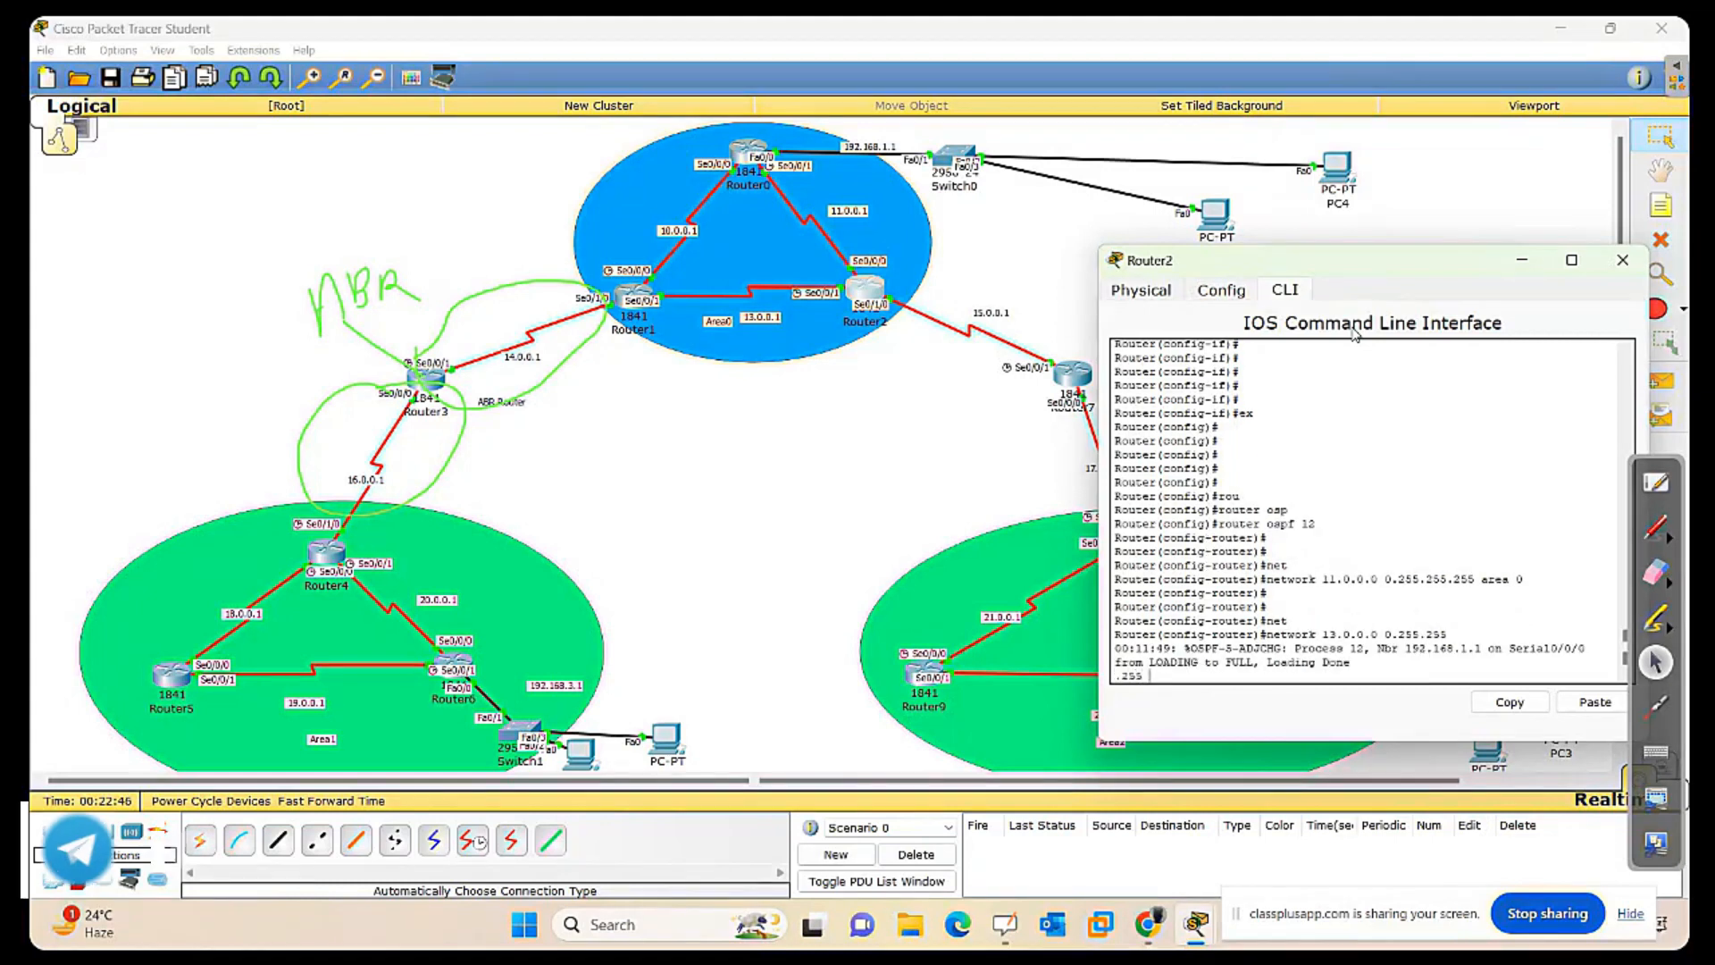
key("Return")
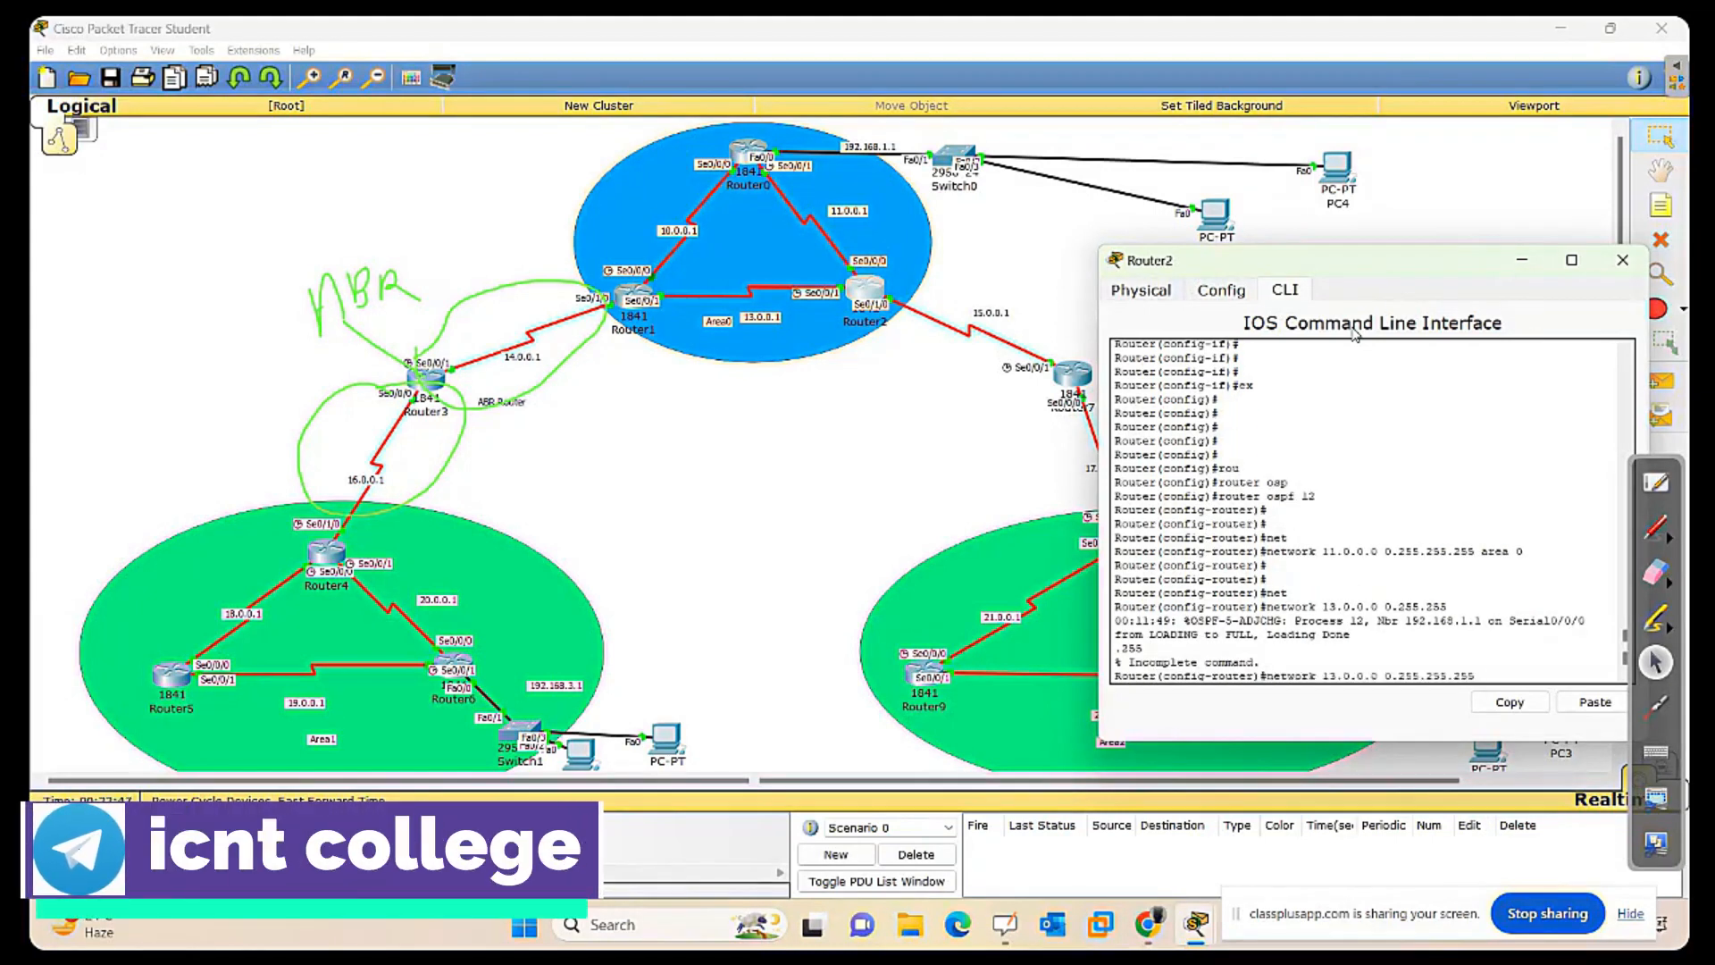
type("area")
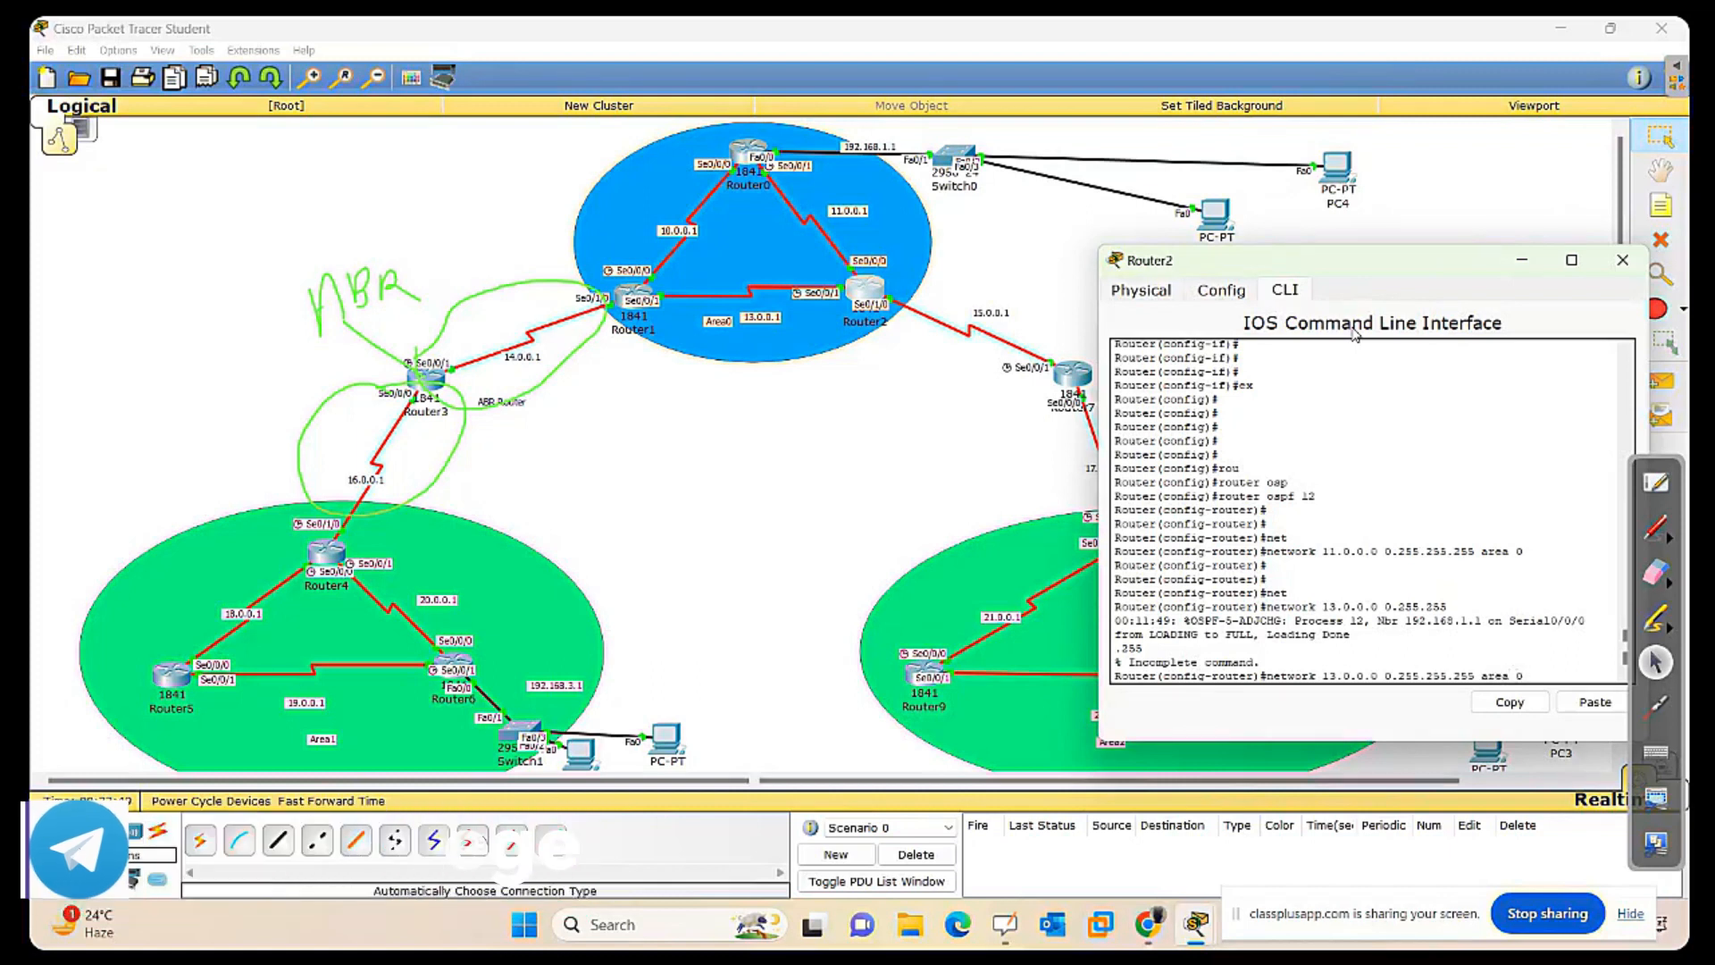
type(" 0")
key("Return")
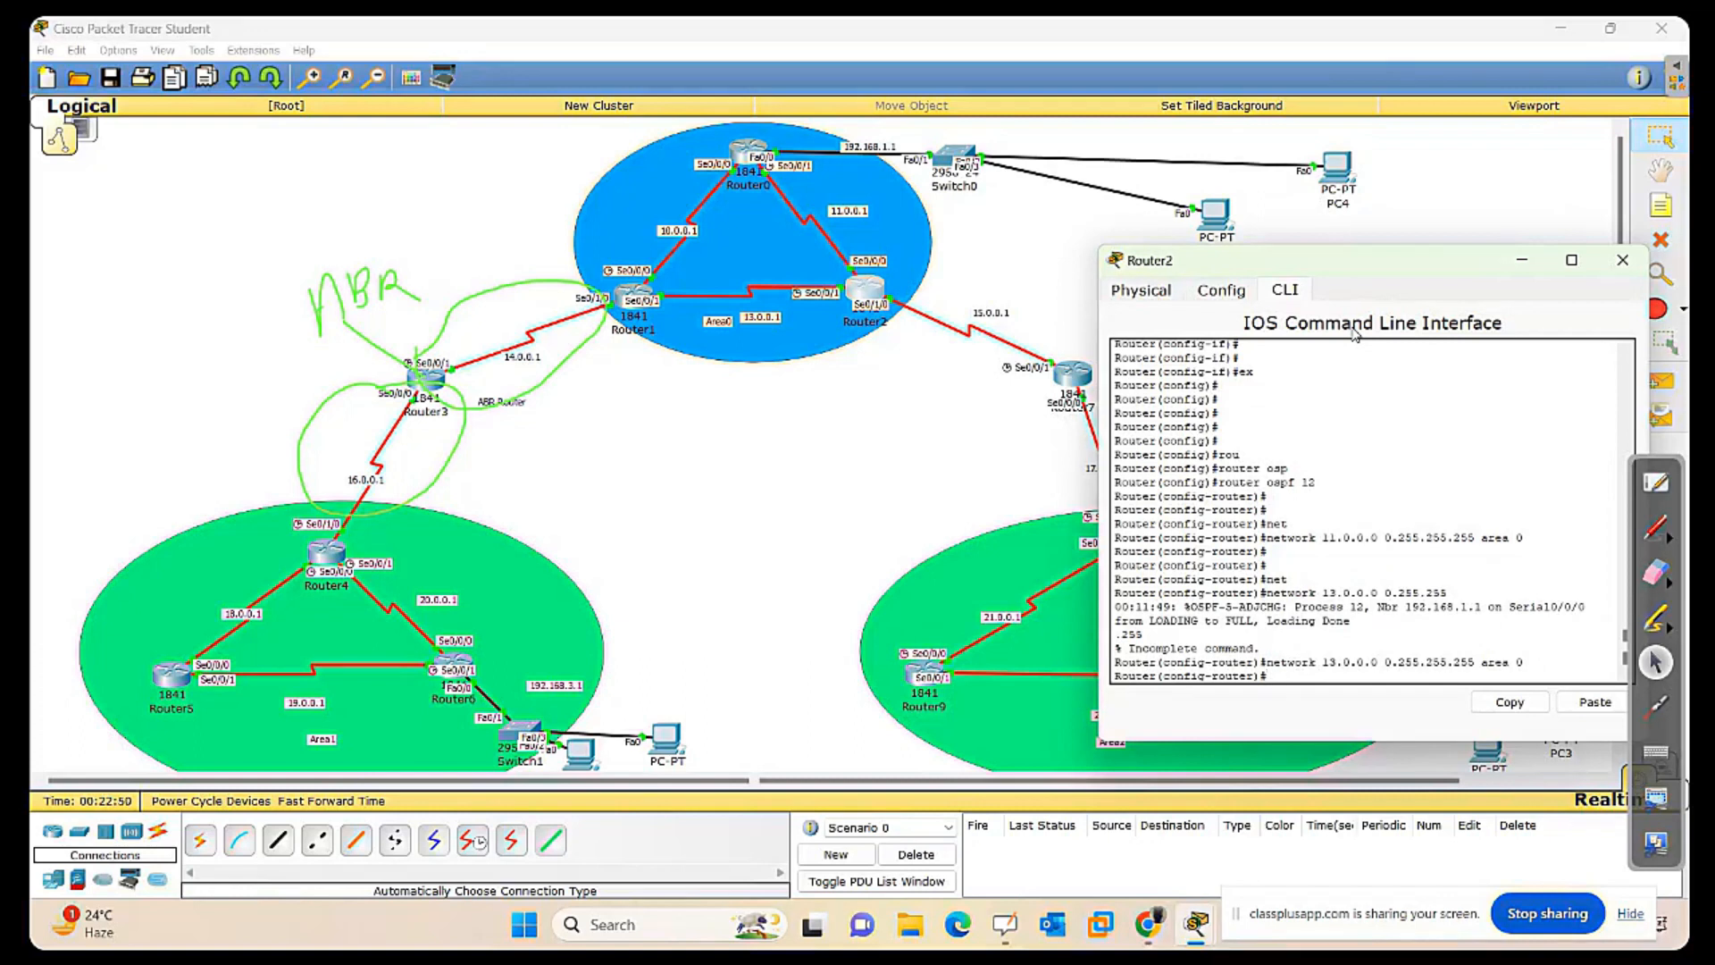
key("Return")
key("Return")
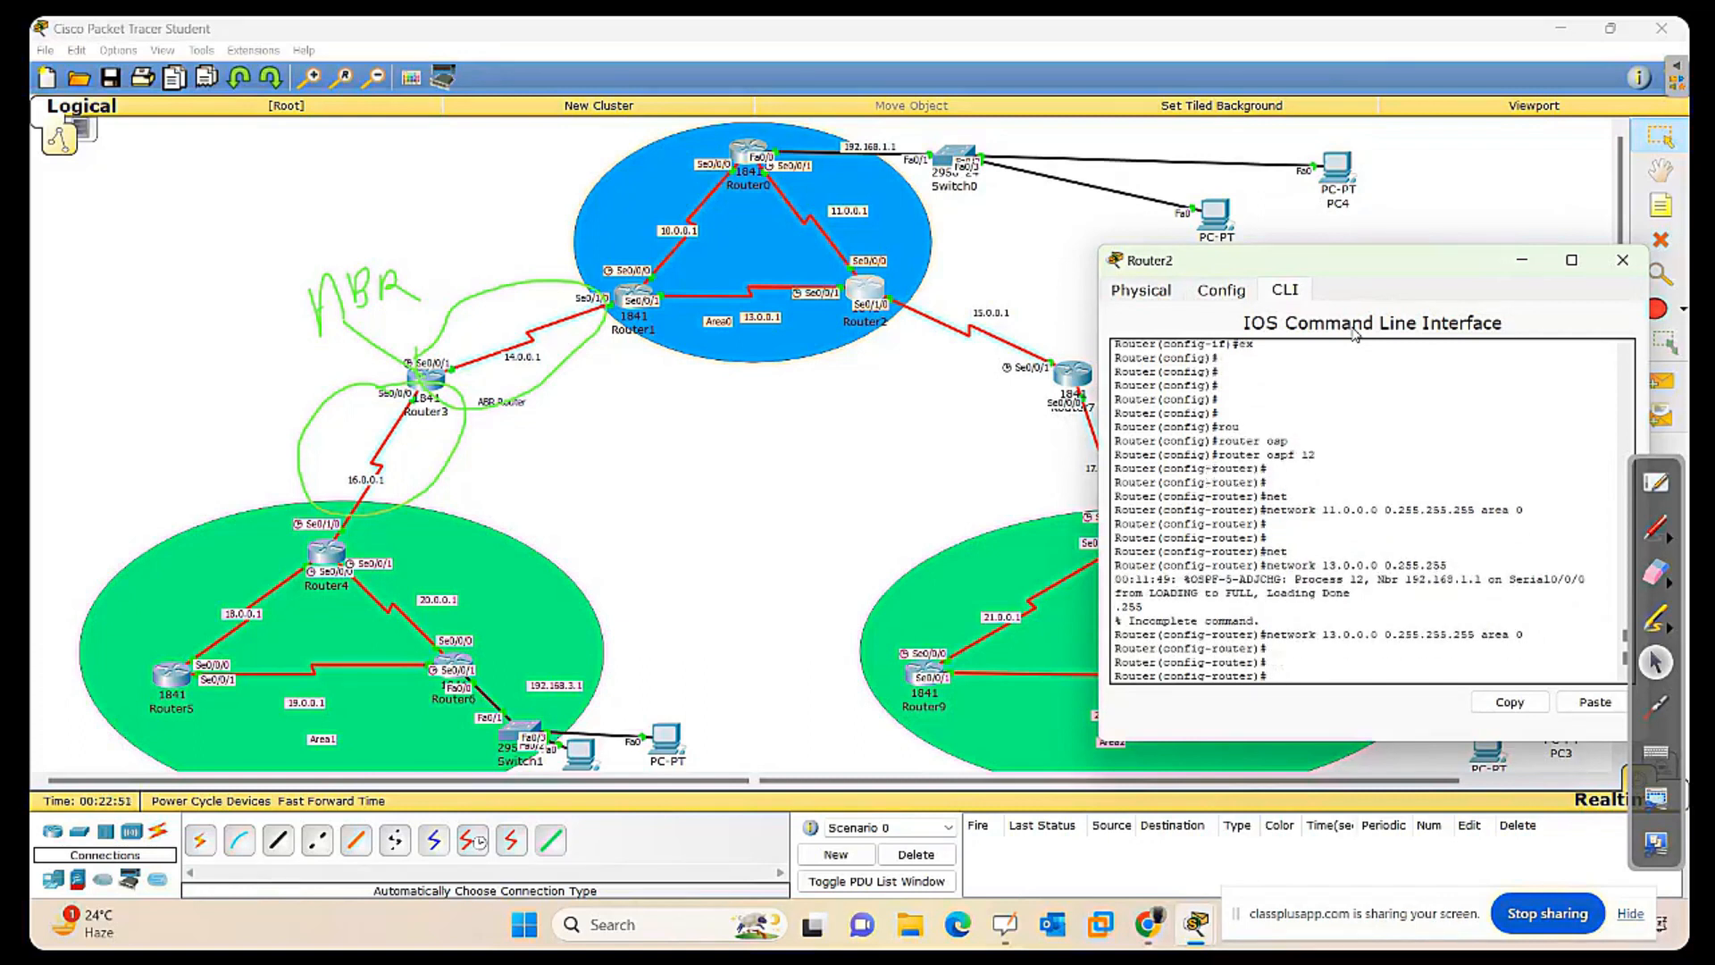
Advertise network 15.0.0.0 with wildcard mask 0.255.255.255 in area 0 on Router2, and close its window.
type("net")
key("Tab")
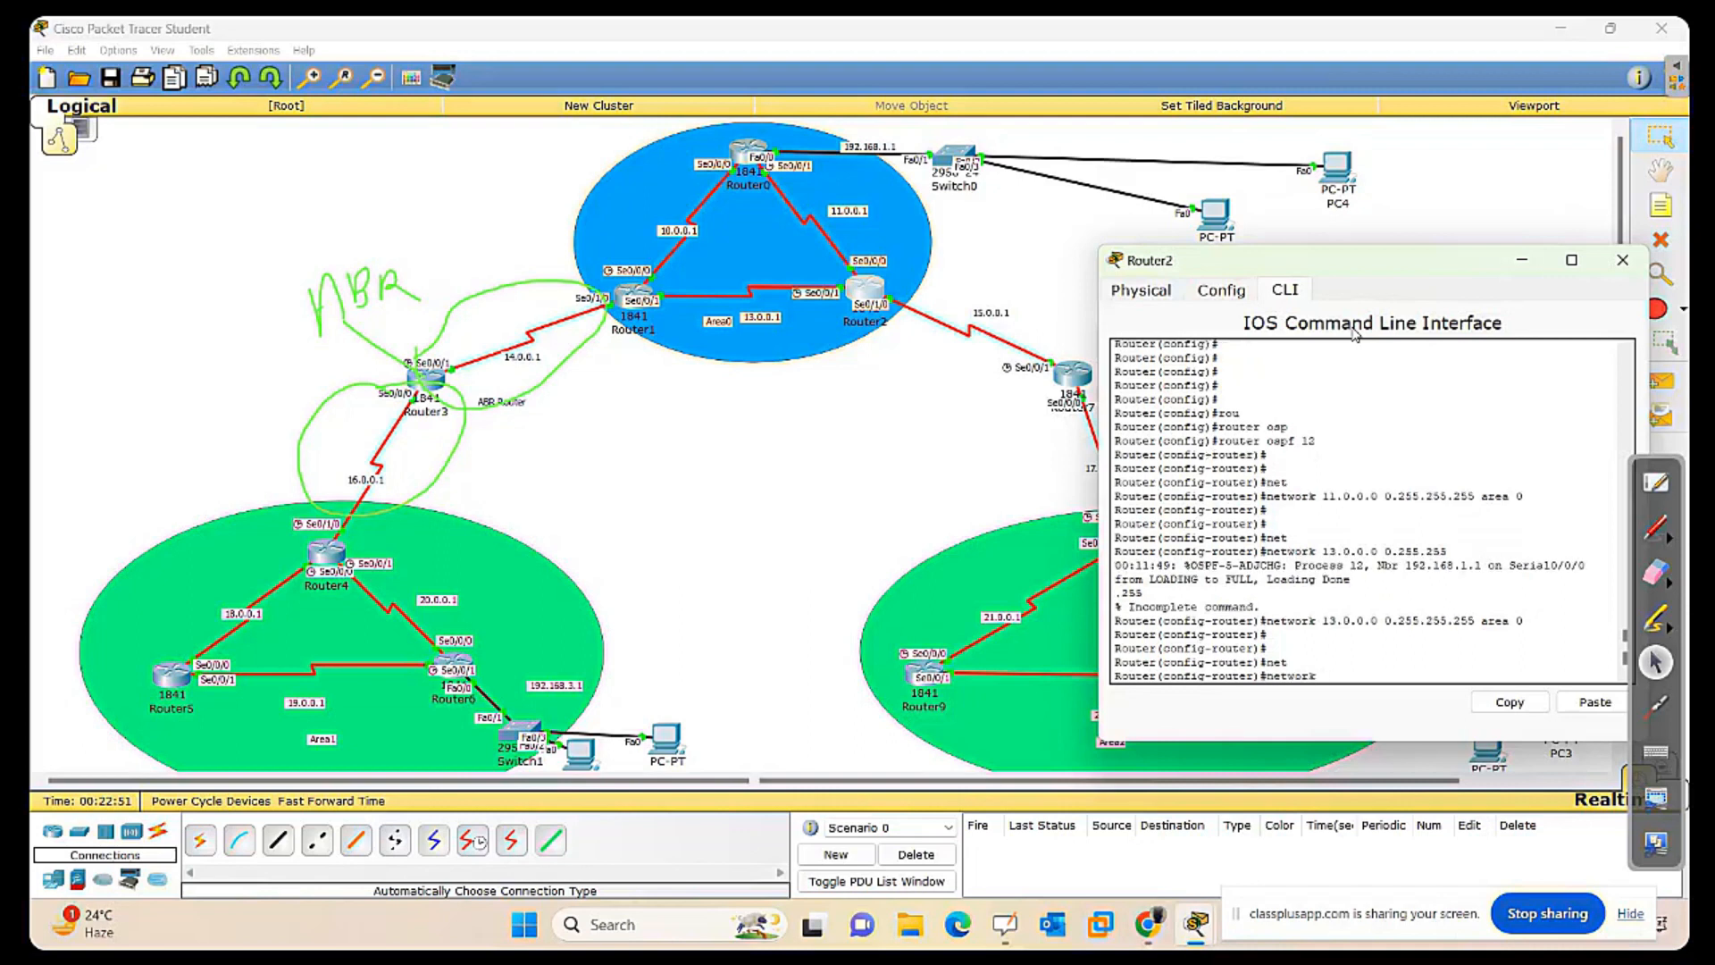
type("15.0.0.0")
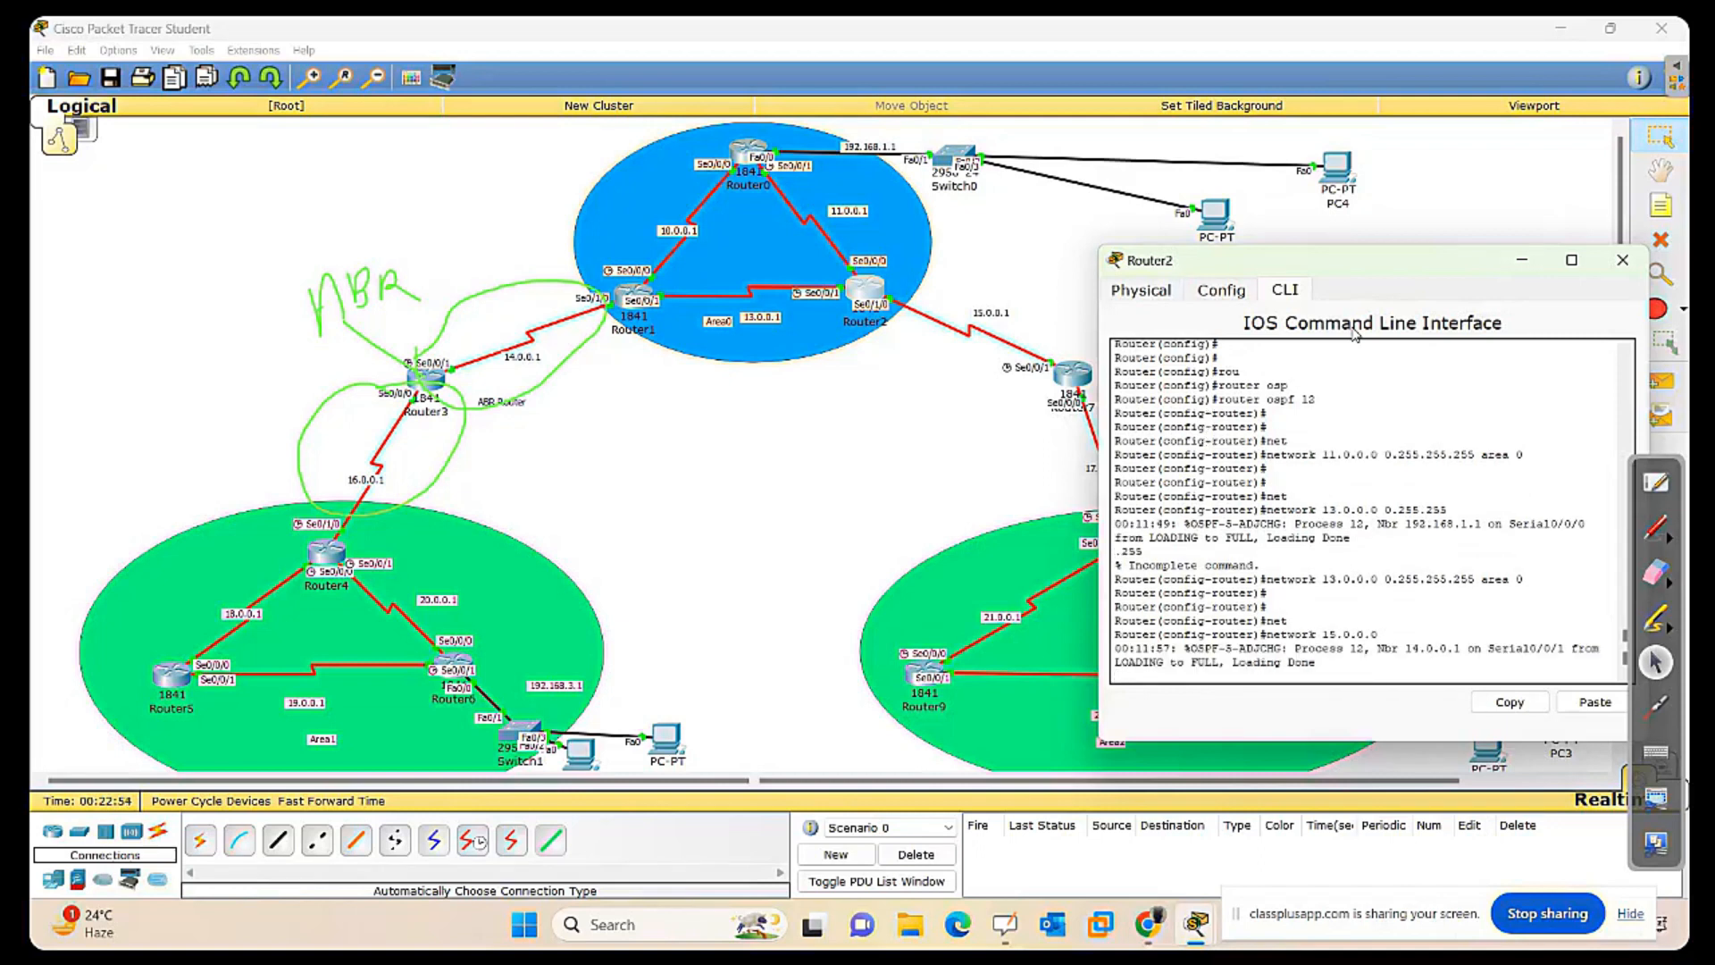
key("Return")
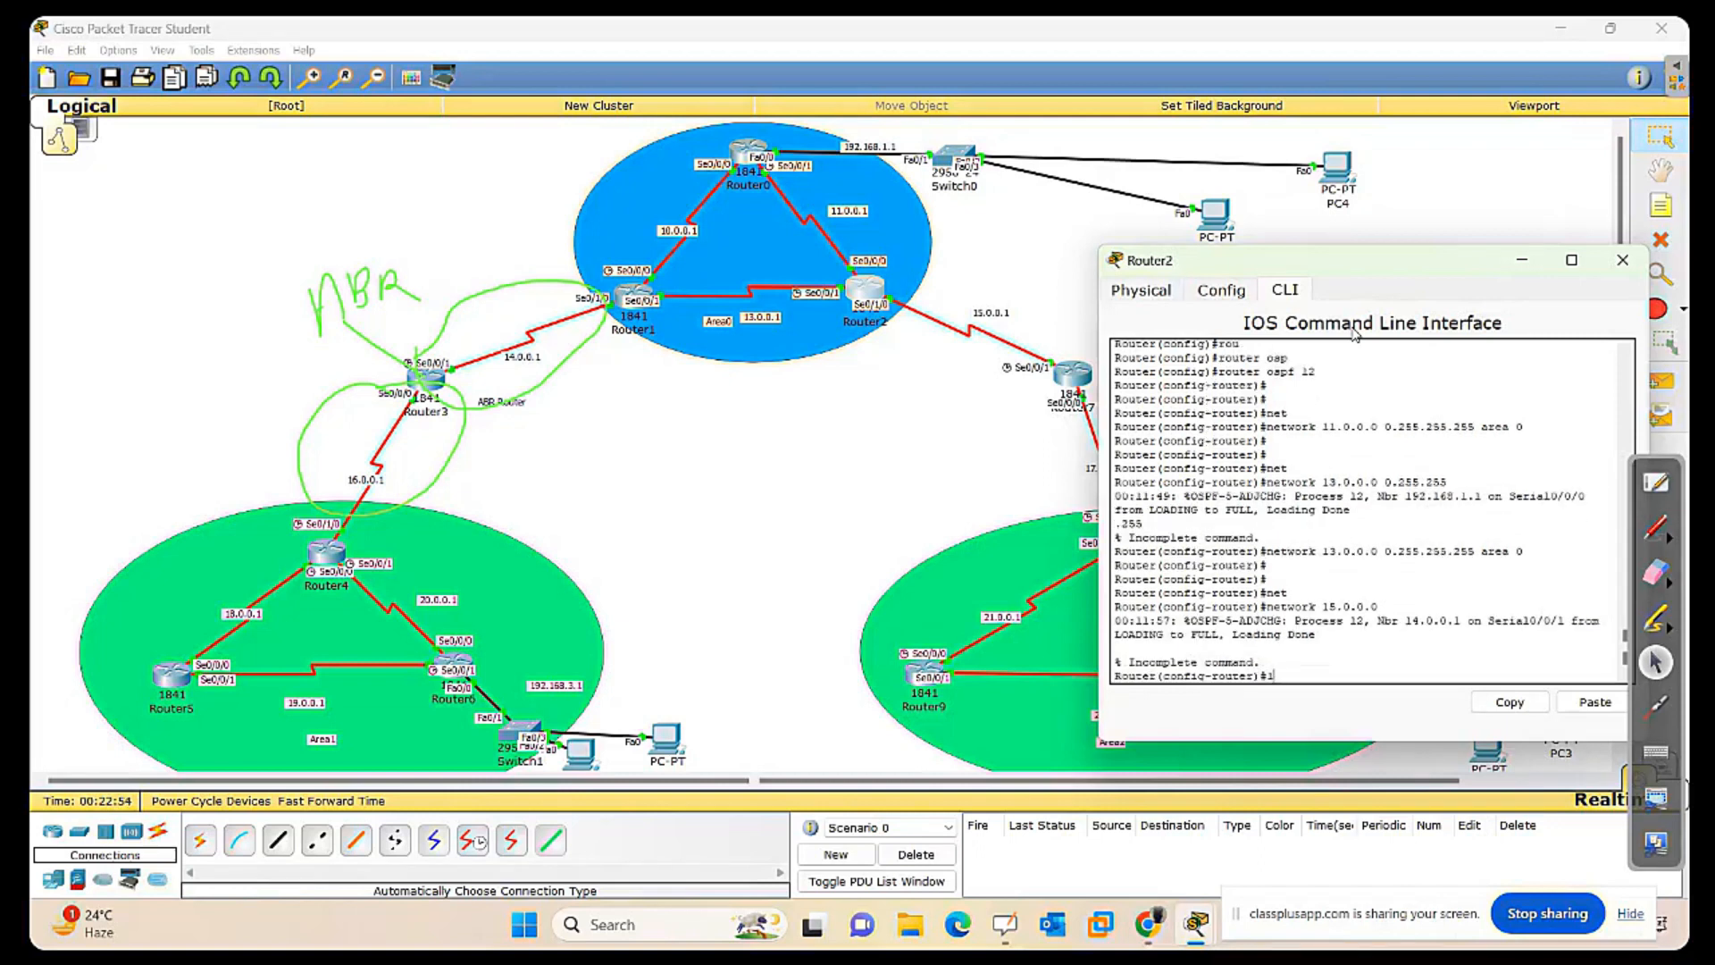
key("Up")
type("0.255.255.255")
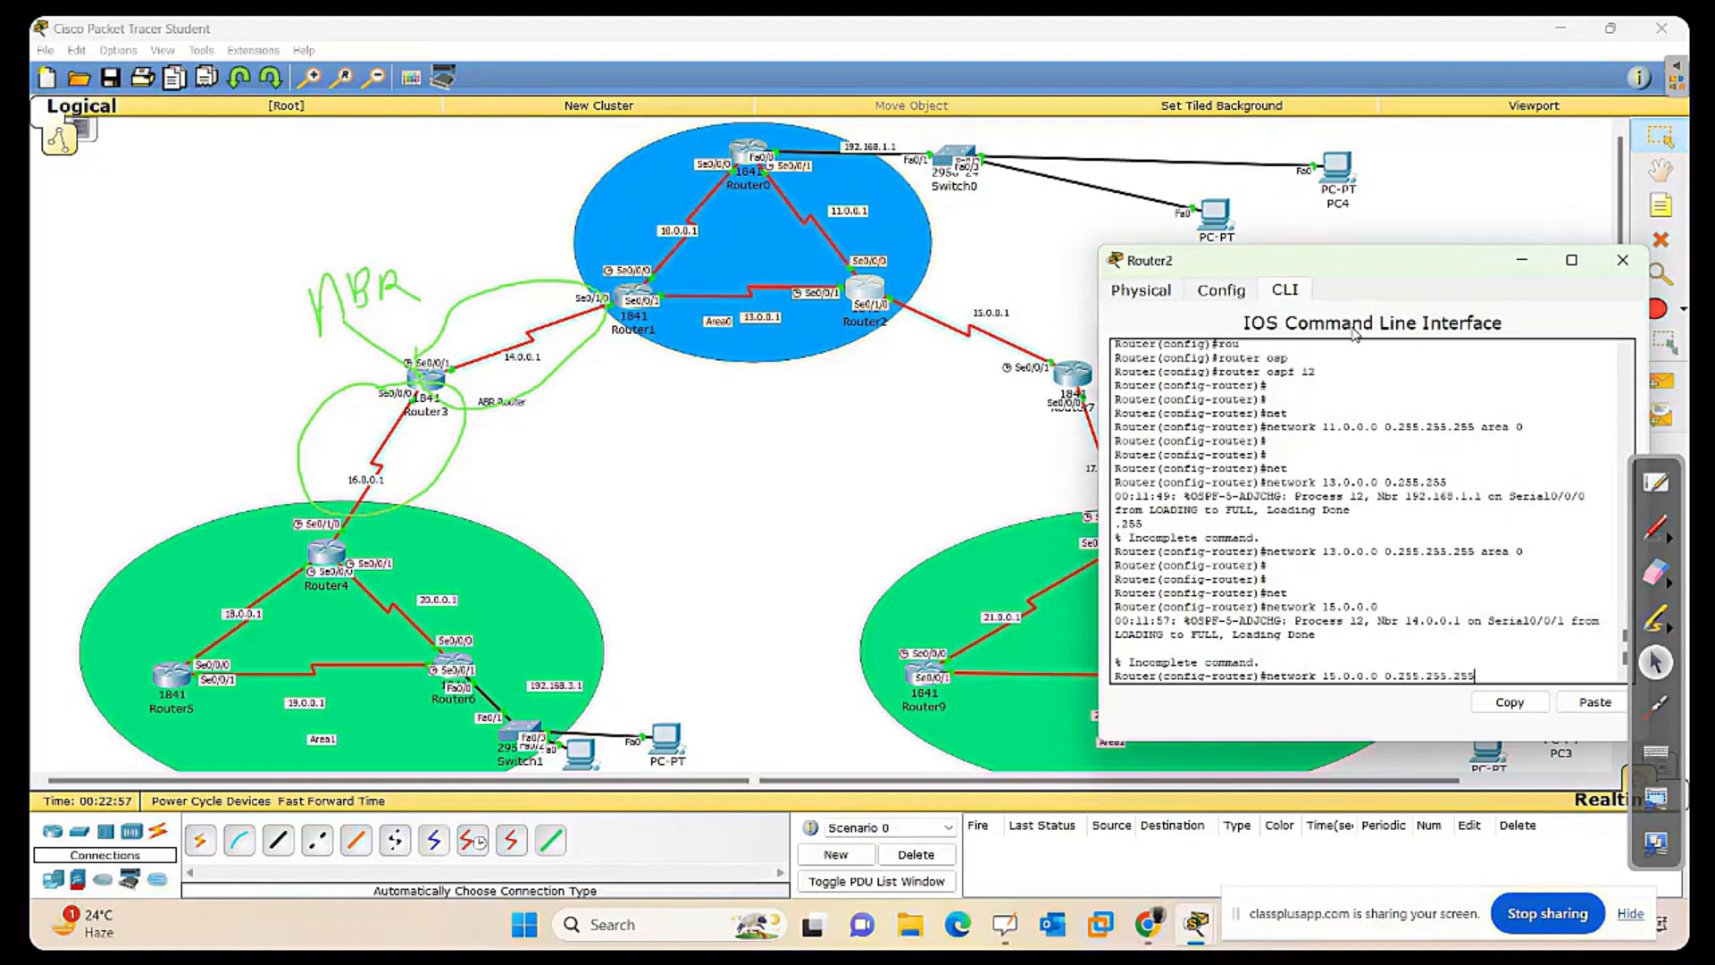
type(" area 0")
key("Return")
key("Return")
key("Return")
key("Return")
key("Return")
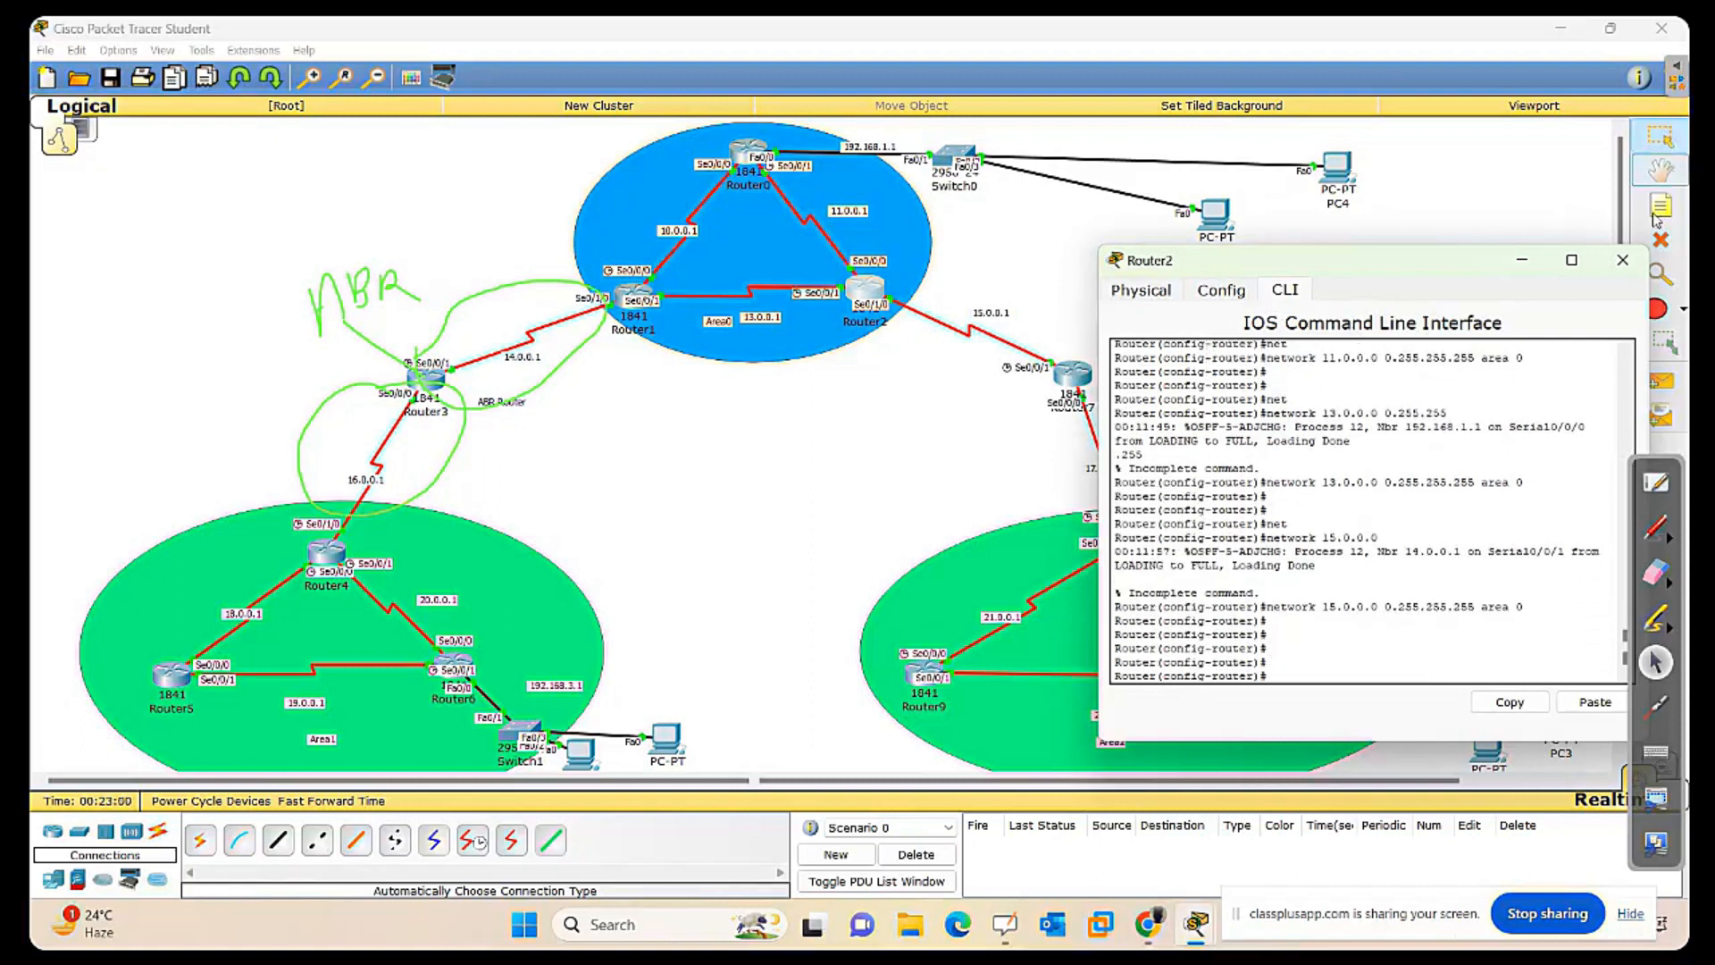
left_click(1622, 260)
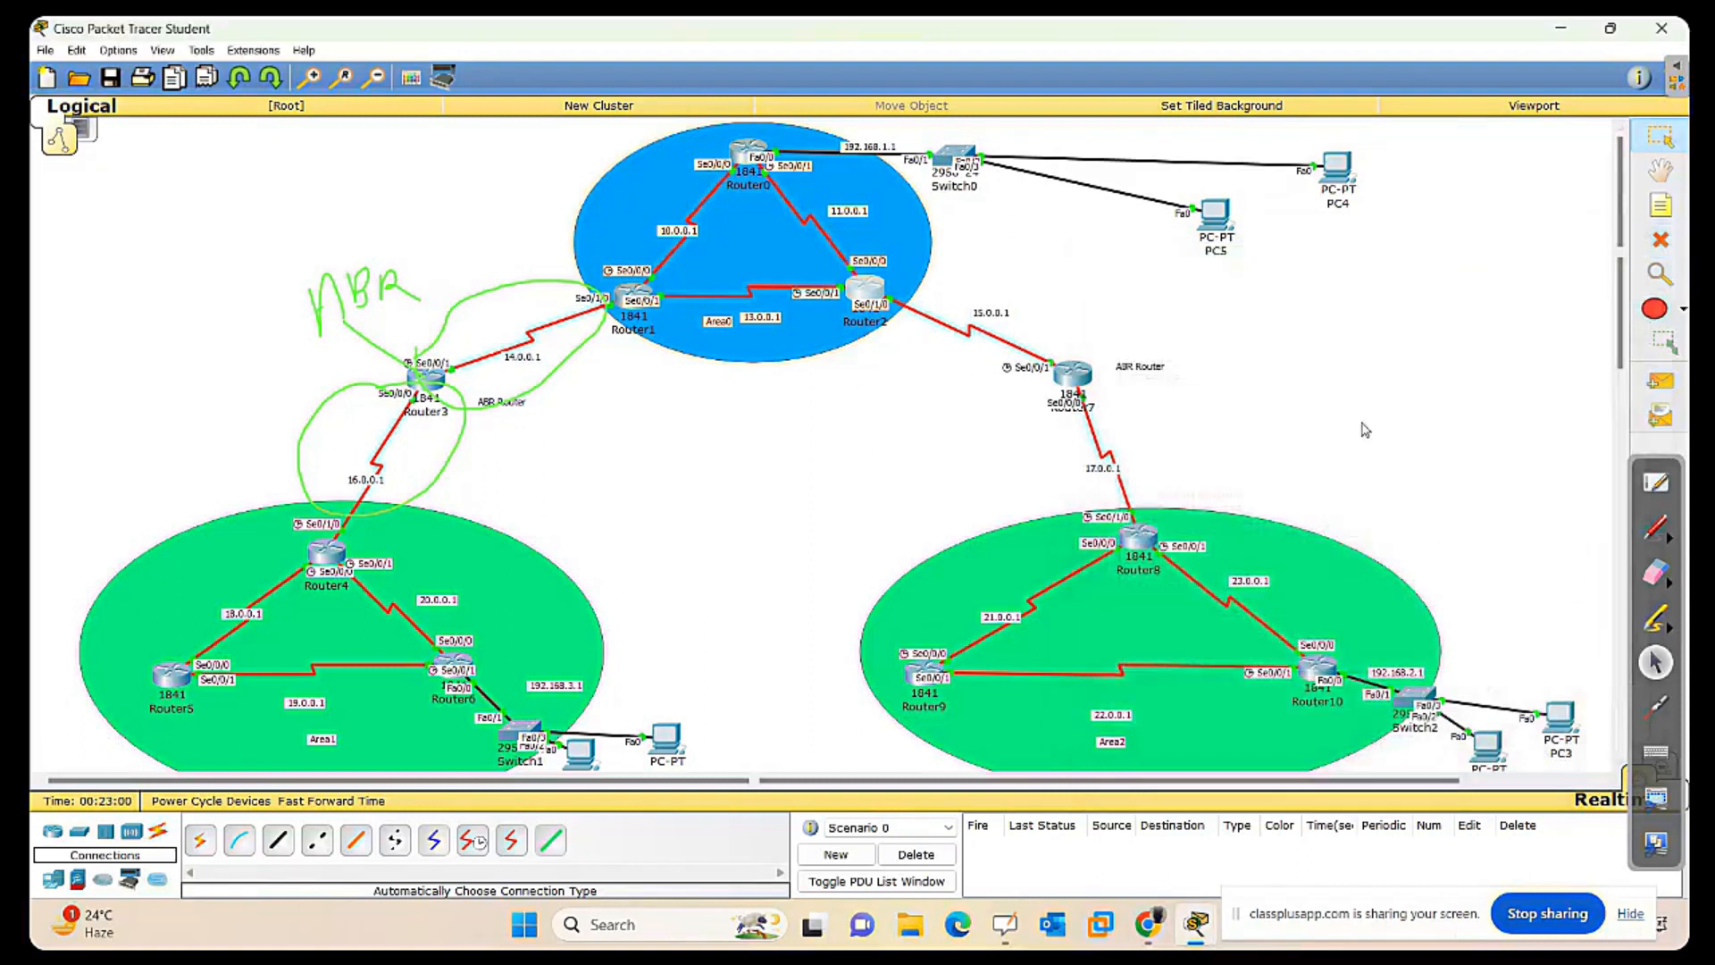
Erase the handwritten ABR label and the circles around Router3's links, and return to the normal pointer.
left_click(1654, 576)
mouse_move(576, 423)
left_mouse_down()
mouse_move(503, 306)
mouse_move(587, 283)
mouse_move(390, 276)
mouse_move(309, 512)
mouse_move(352, 459)
left_mouse_up()
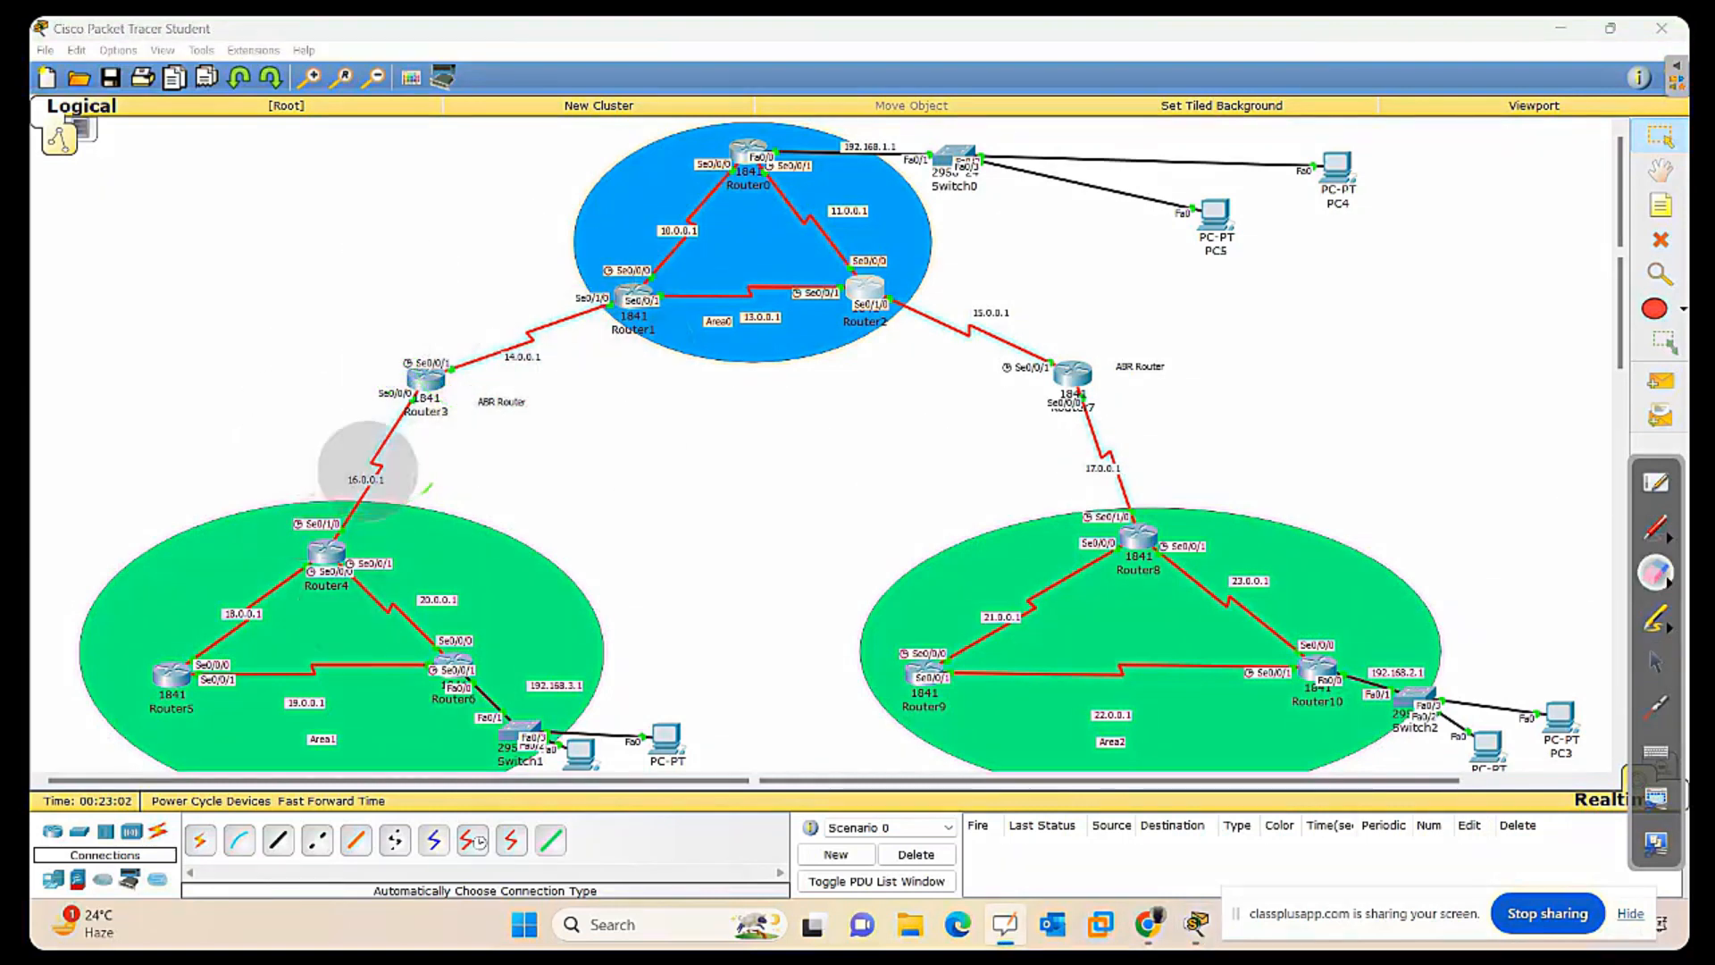
mouse_move(475, 510)
left_mouse_down()
mouse_move(496, 461)
mouse_move(367, 507)
left_mouse_up()
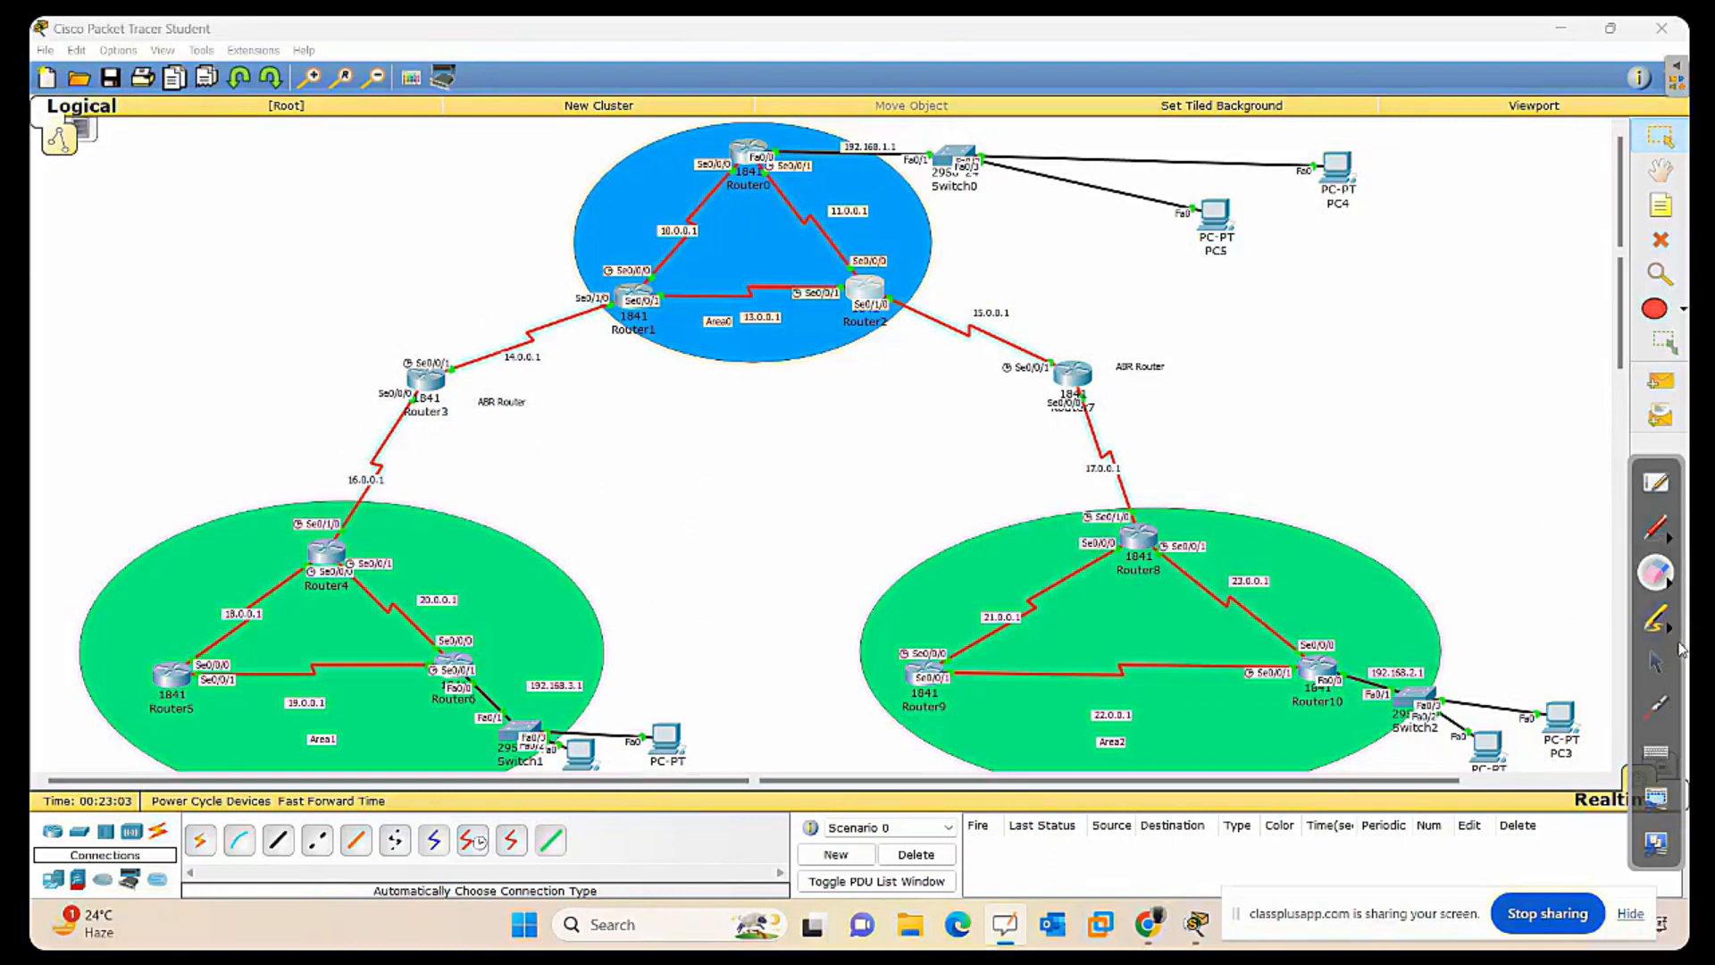
left_click(1660, 668)
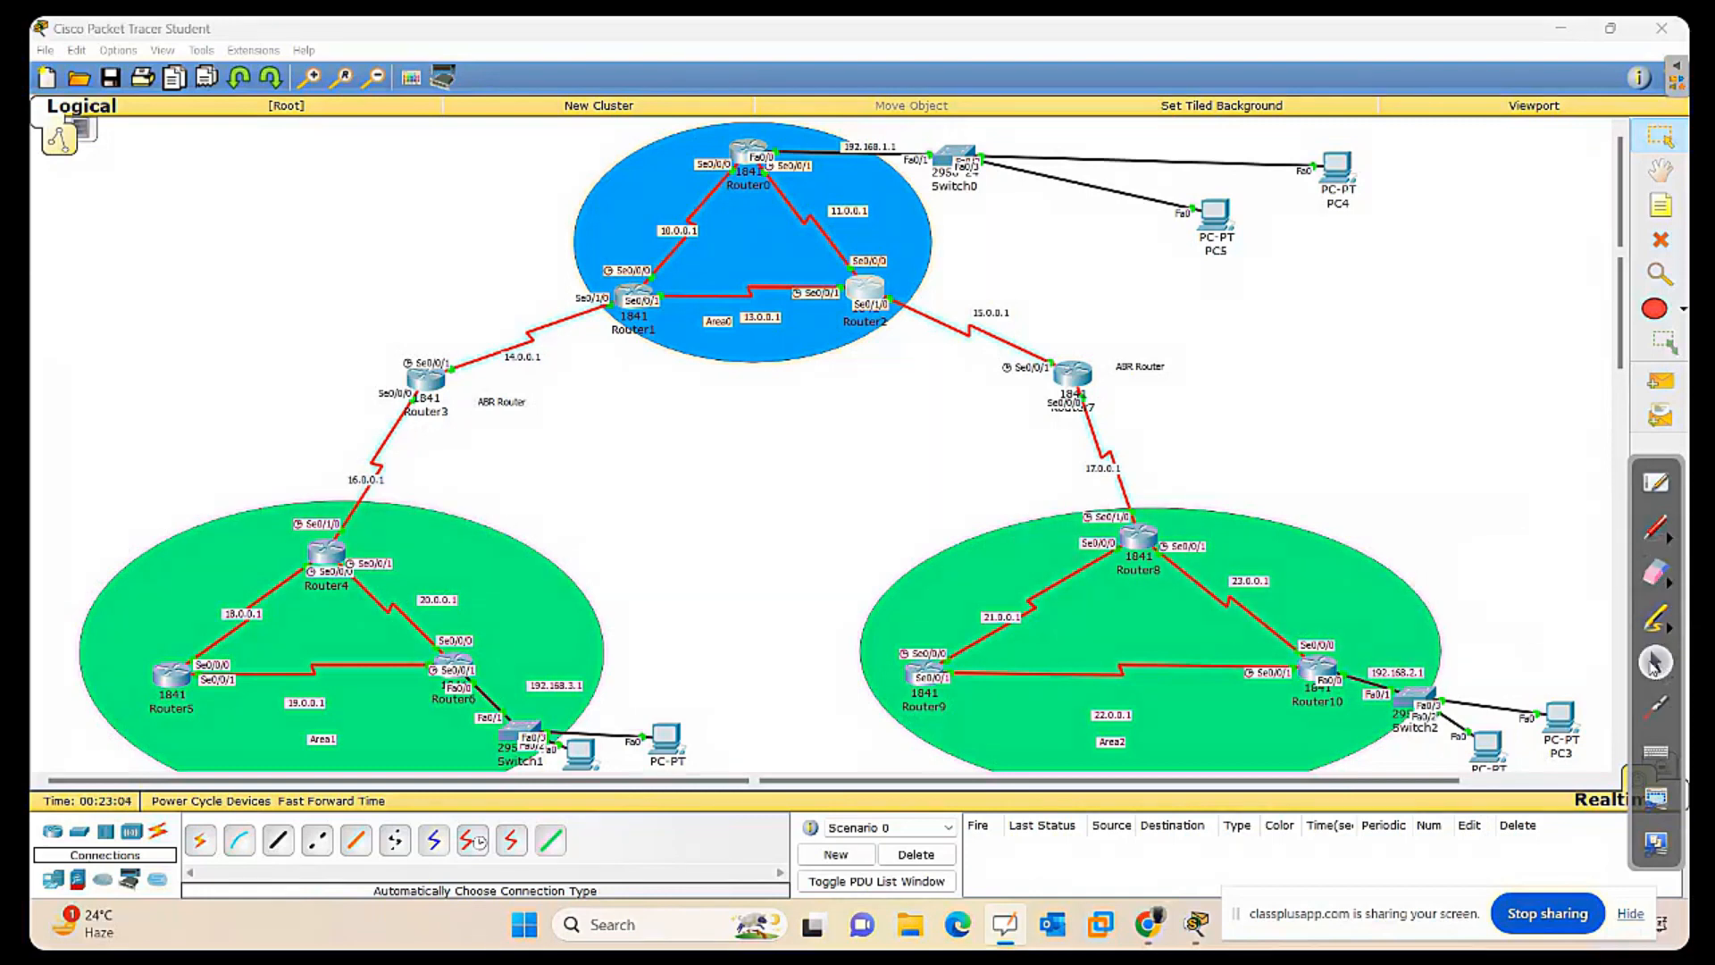
Open Router3's command line, move its window clear of Router3, and exit interface configuration to global configuration mode.
left_click(420, 384)
left_click_drag(821, 278, 1230, 287)
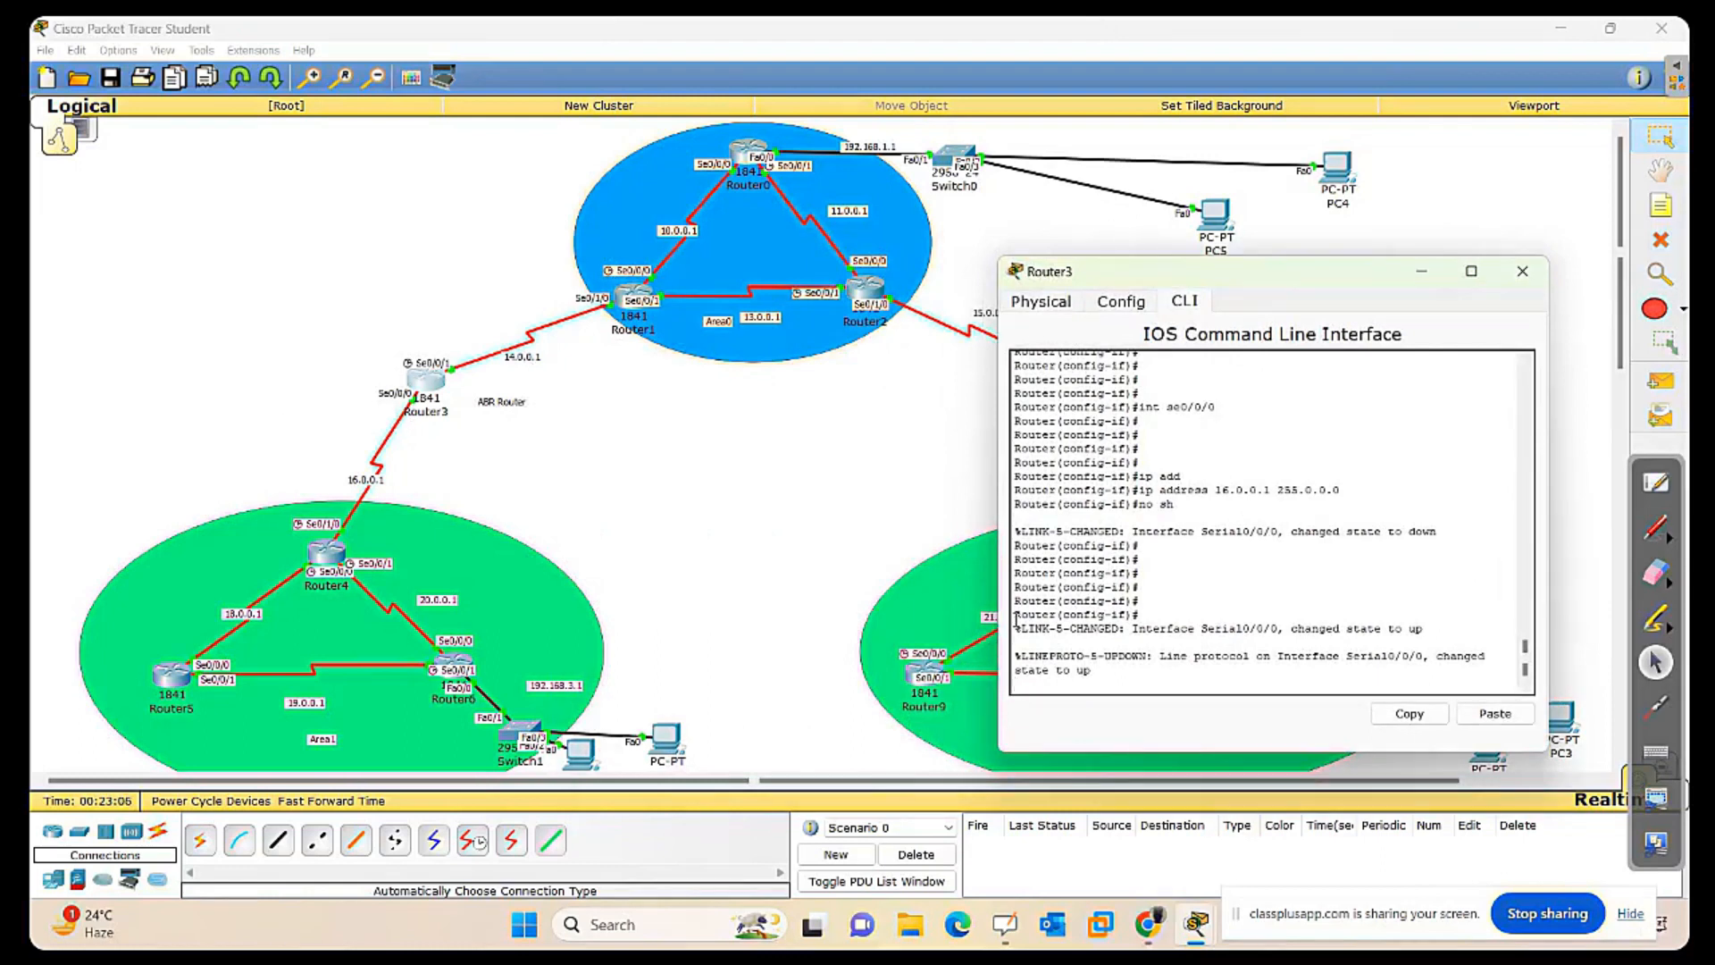
key("Return")
key("Return")
key("Return")
key("Return")
key("Return")
key("Return")
key("Return")
key("Return")
key("Return")
type("ex")
key("Return")
key("Return")
key("Return")
key("Return")
key("Return")
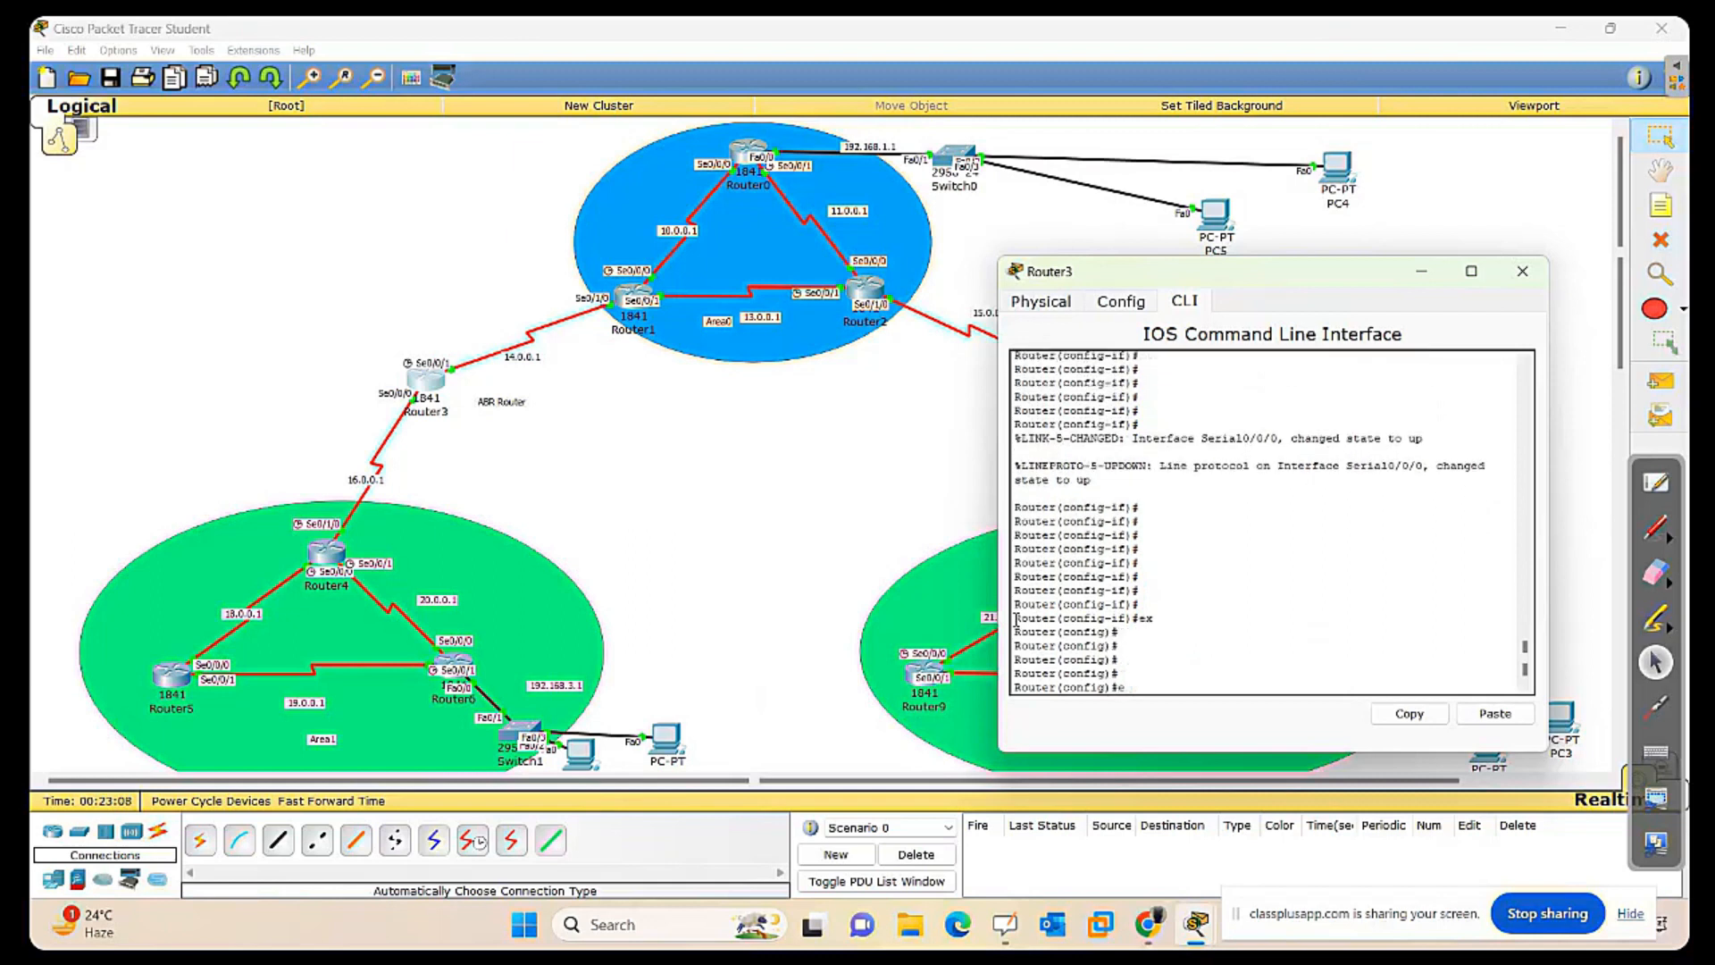
Start OSPF routing on Router3 with process ID 13.
type("rou")
key("Tab")
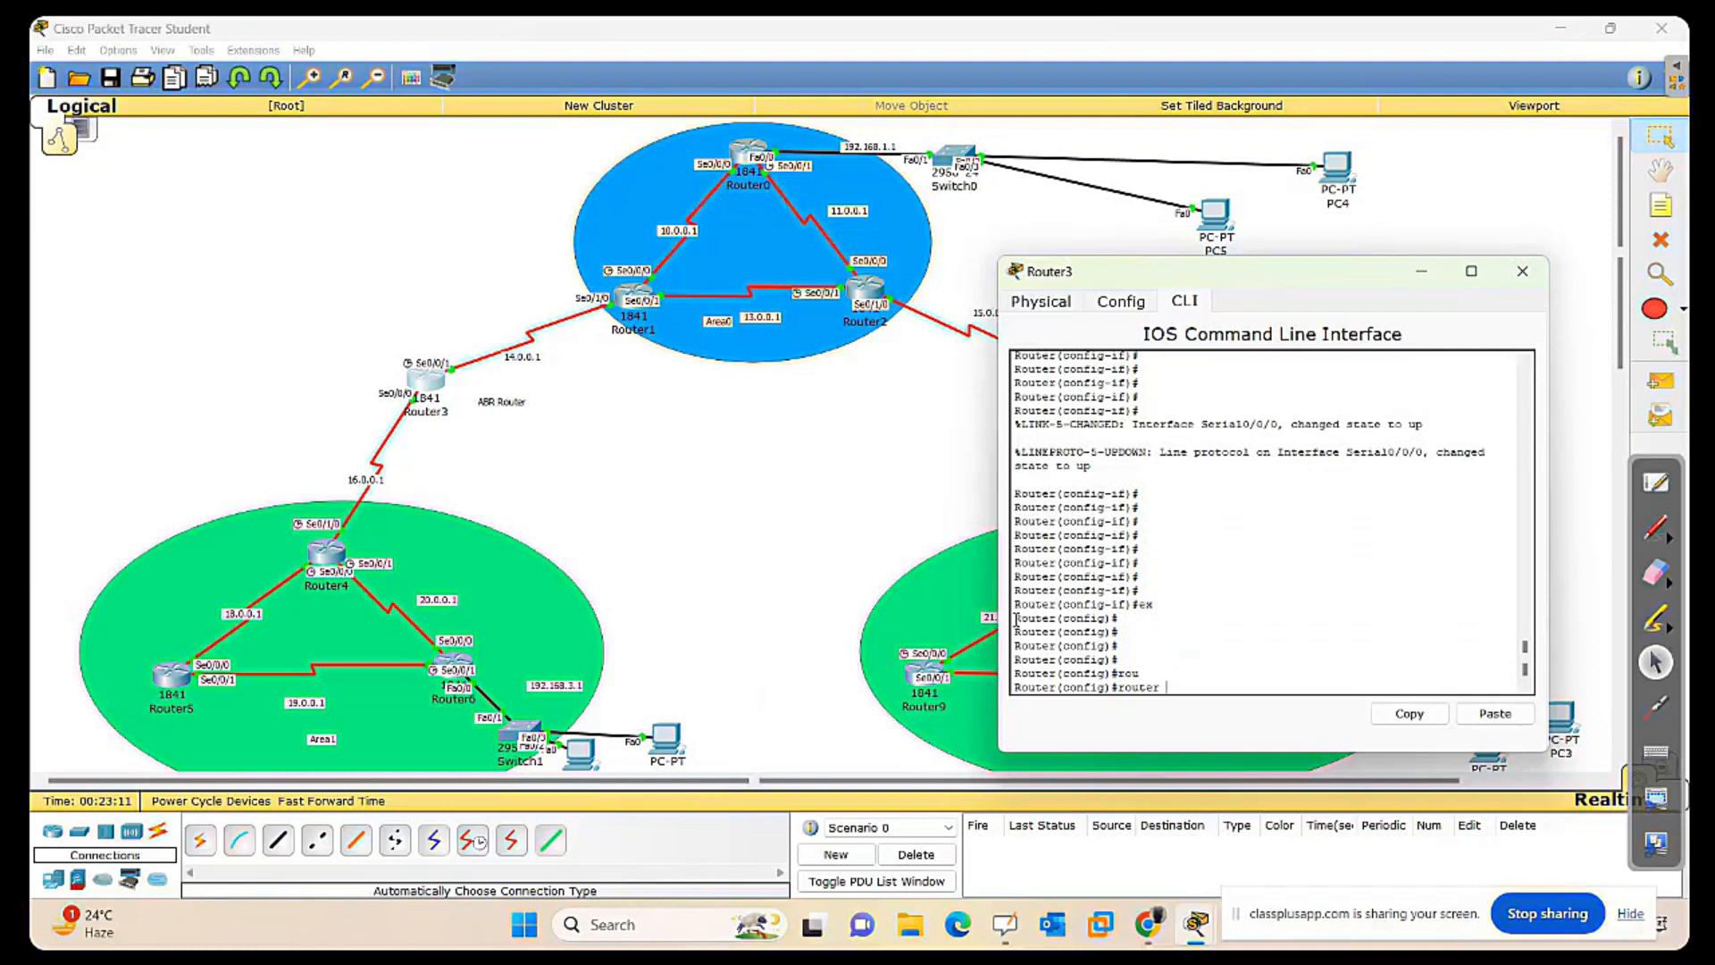
type("s")
key("Tab")
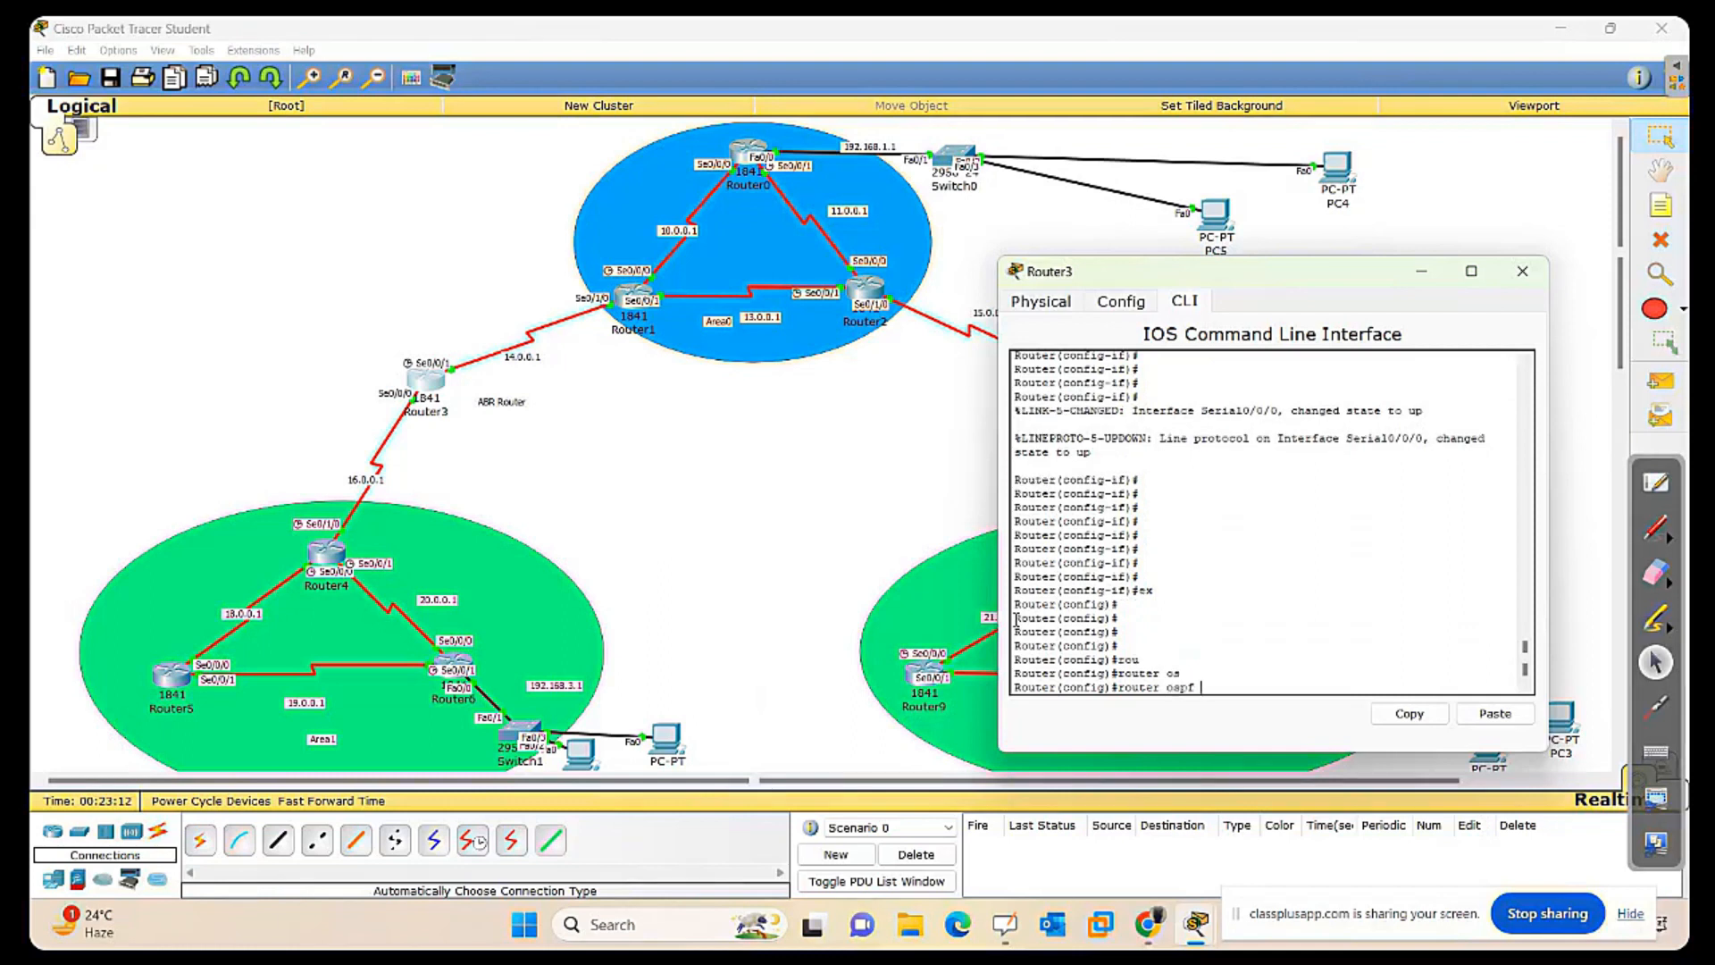
type("13")
key("Return")
key("Return")
key("Return")
key("Return")
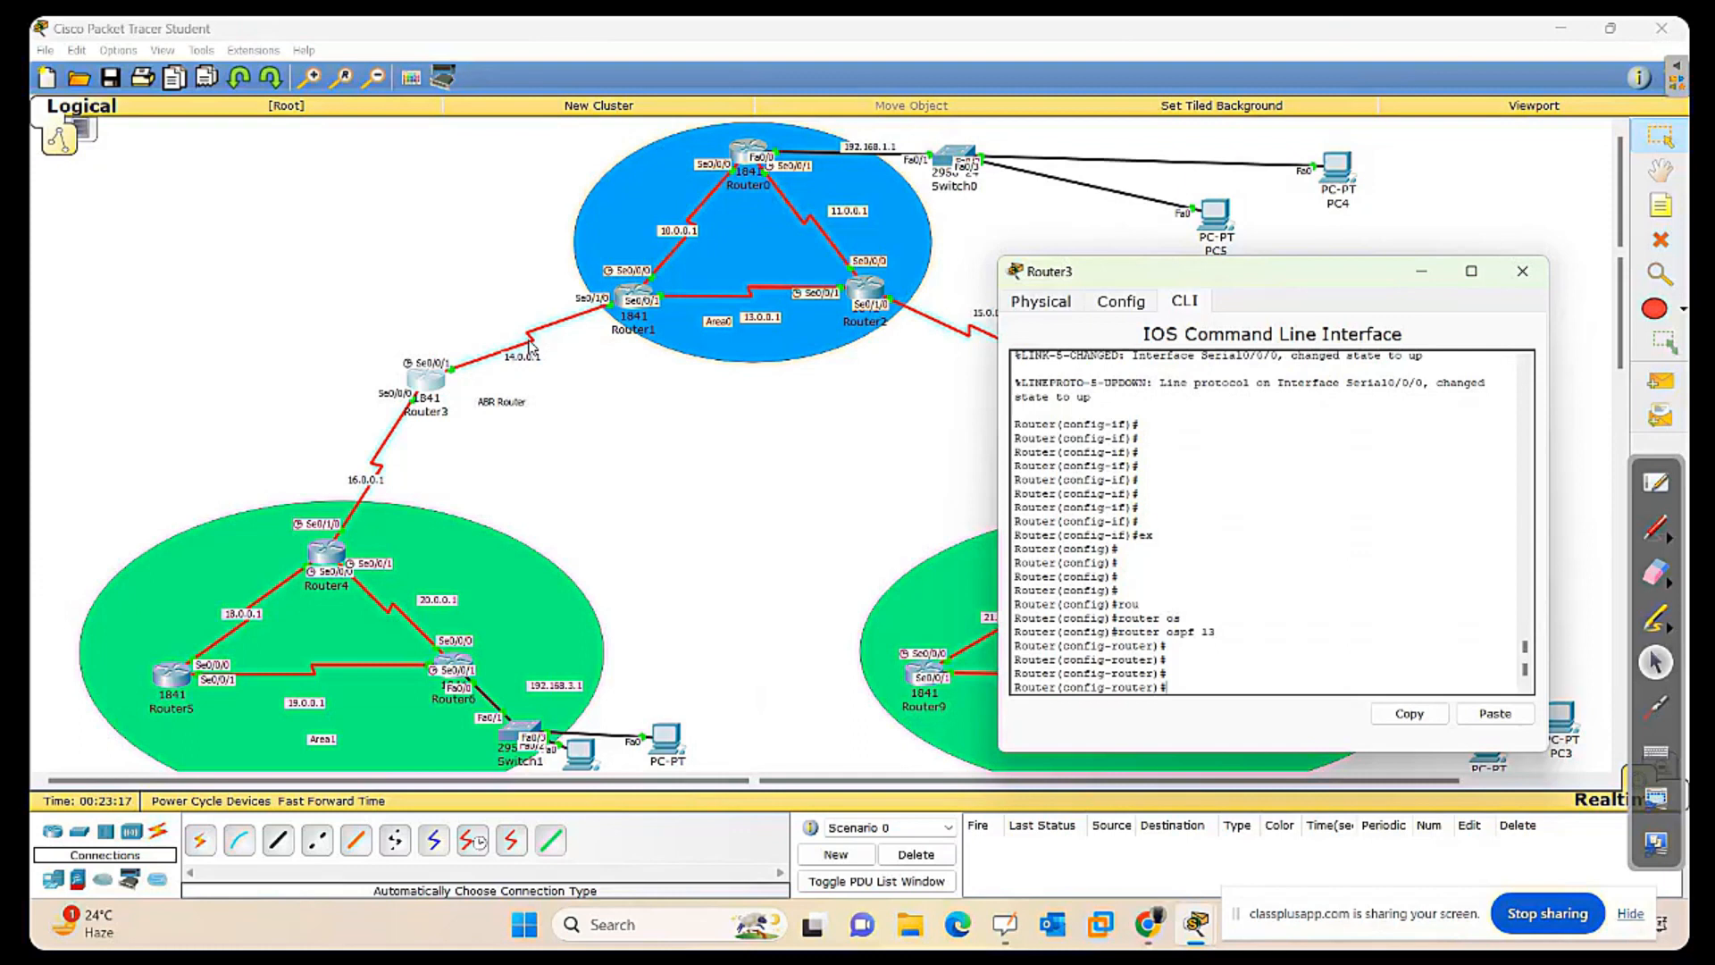
Circle the Router3–Router1 link labelled Area0 and the Router3–Router4 link labelled Area1 with the annotation pen.
left_click(1655, 528)
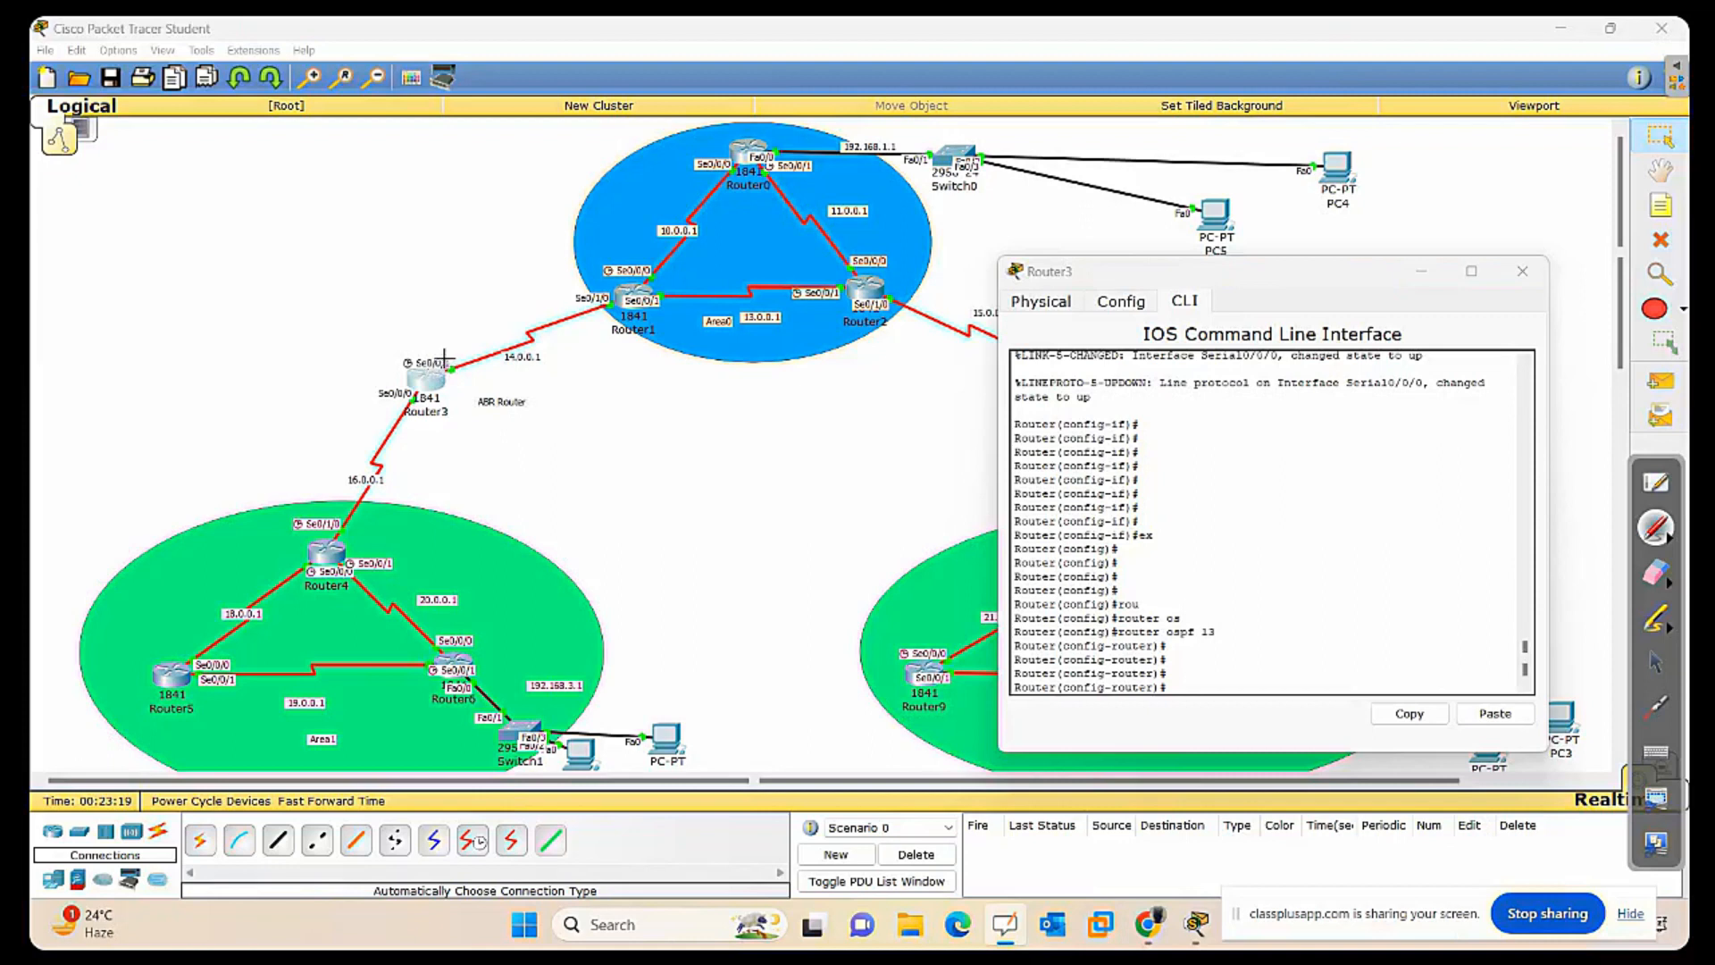
mouse_move(431, 351)
left_mouse_down()
mouse_move(438, 374)
mouse_move(500, 390)
mouse_move(605, 329)
mouse_move(518, 299)
mouse_move(440, 346)
mouse_move(538, 398)
mouse_move(612, 394)
mouse_move(618, 422)
mouse_move(683, 397)
mouse_move(695, 419)
mouse_move(668, 402)
left_mouse_up()
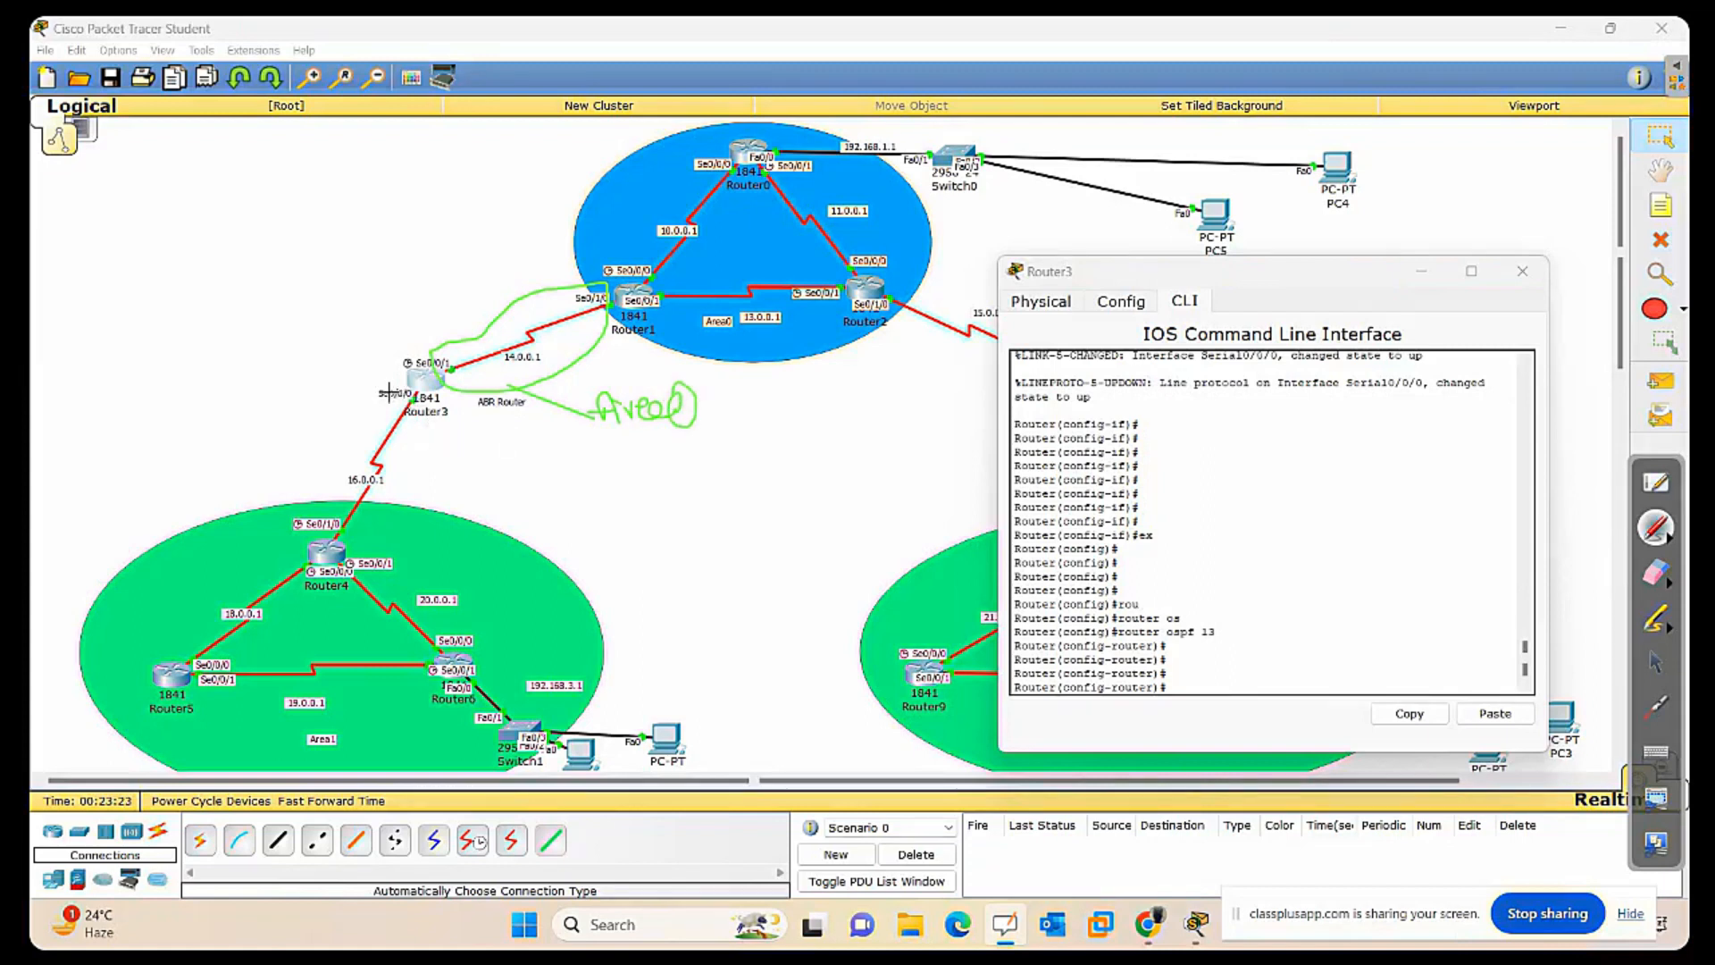
mouse_move(442, 386)
left_mouse_down()
mouse_move(425, 477)
mouse_move(364, 525)
mouse_move(362, 404)
mouse_move(420, 406)
left_mouse_up()
mouse_move(441, 466)
left_mouse_down()
mouse_move(494, 506)
mouse_move(498, 487)
mouse_move(553, 501)
left_mouse_up()
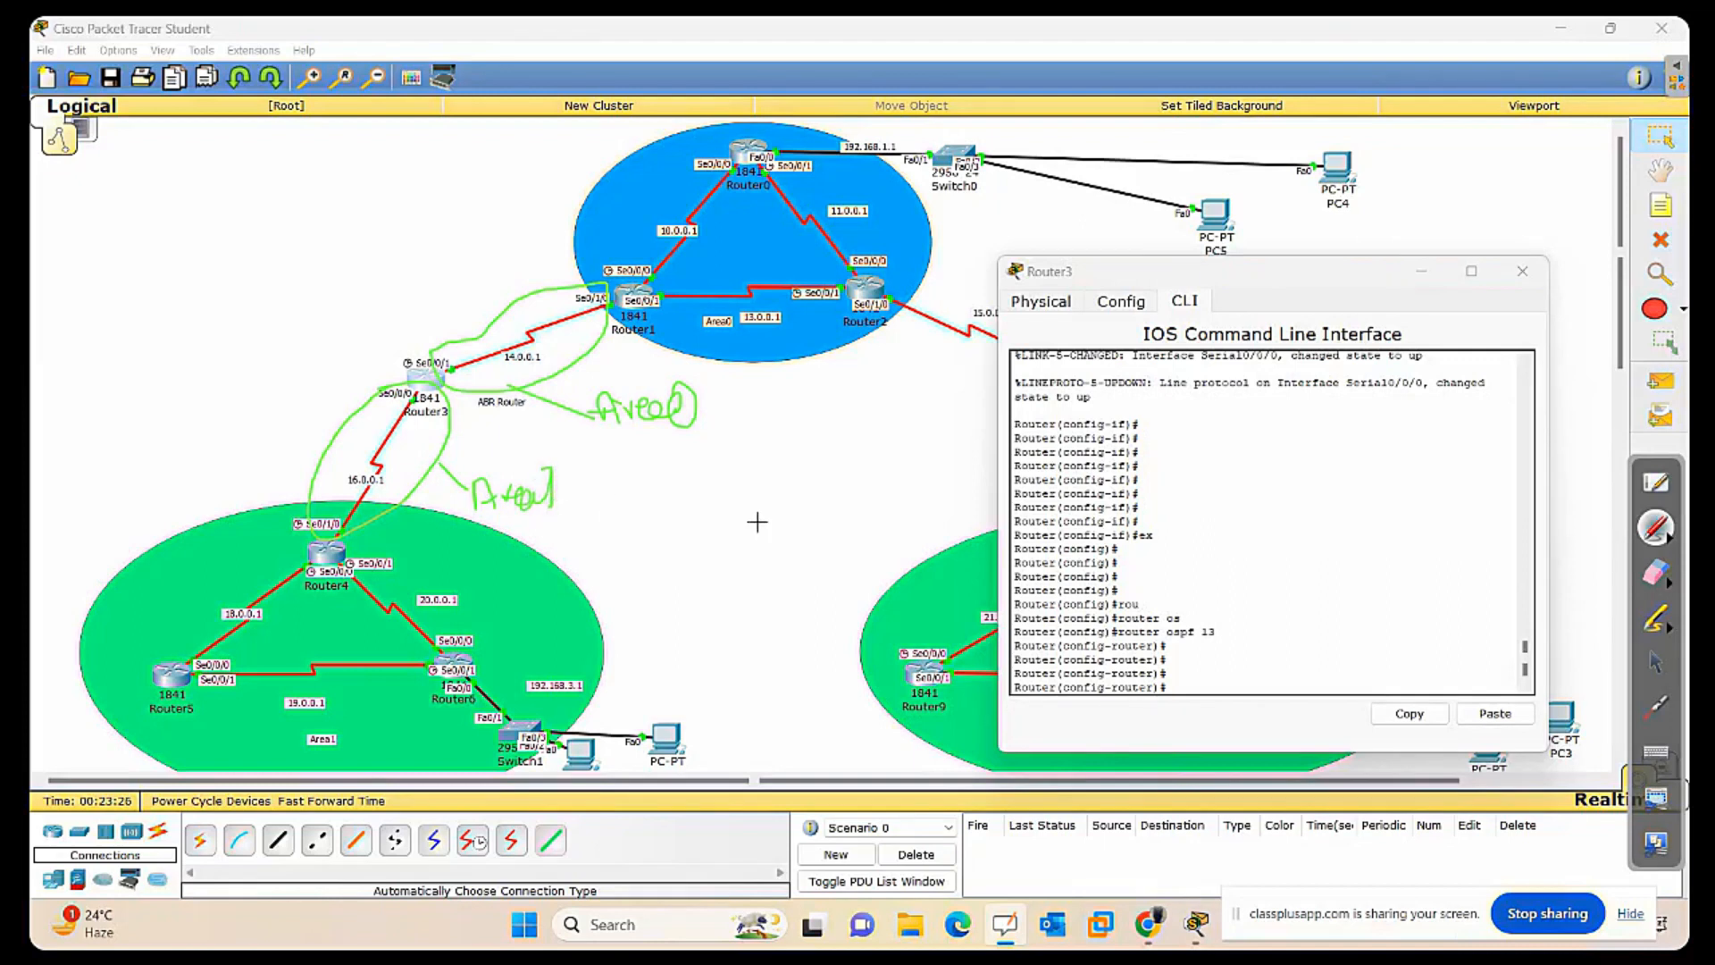
left_click(1655, 662)
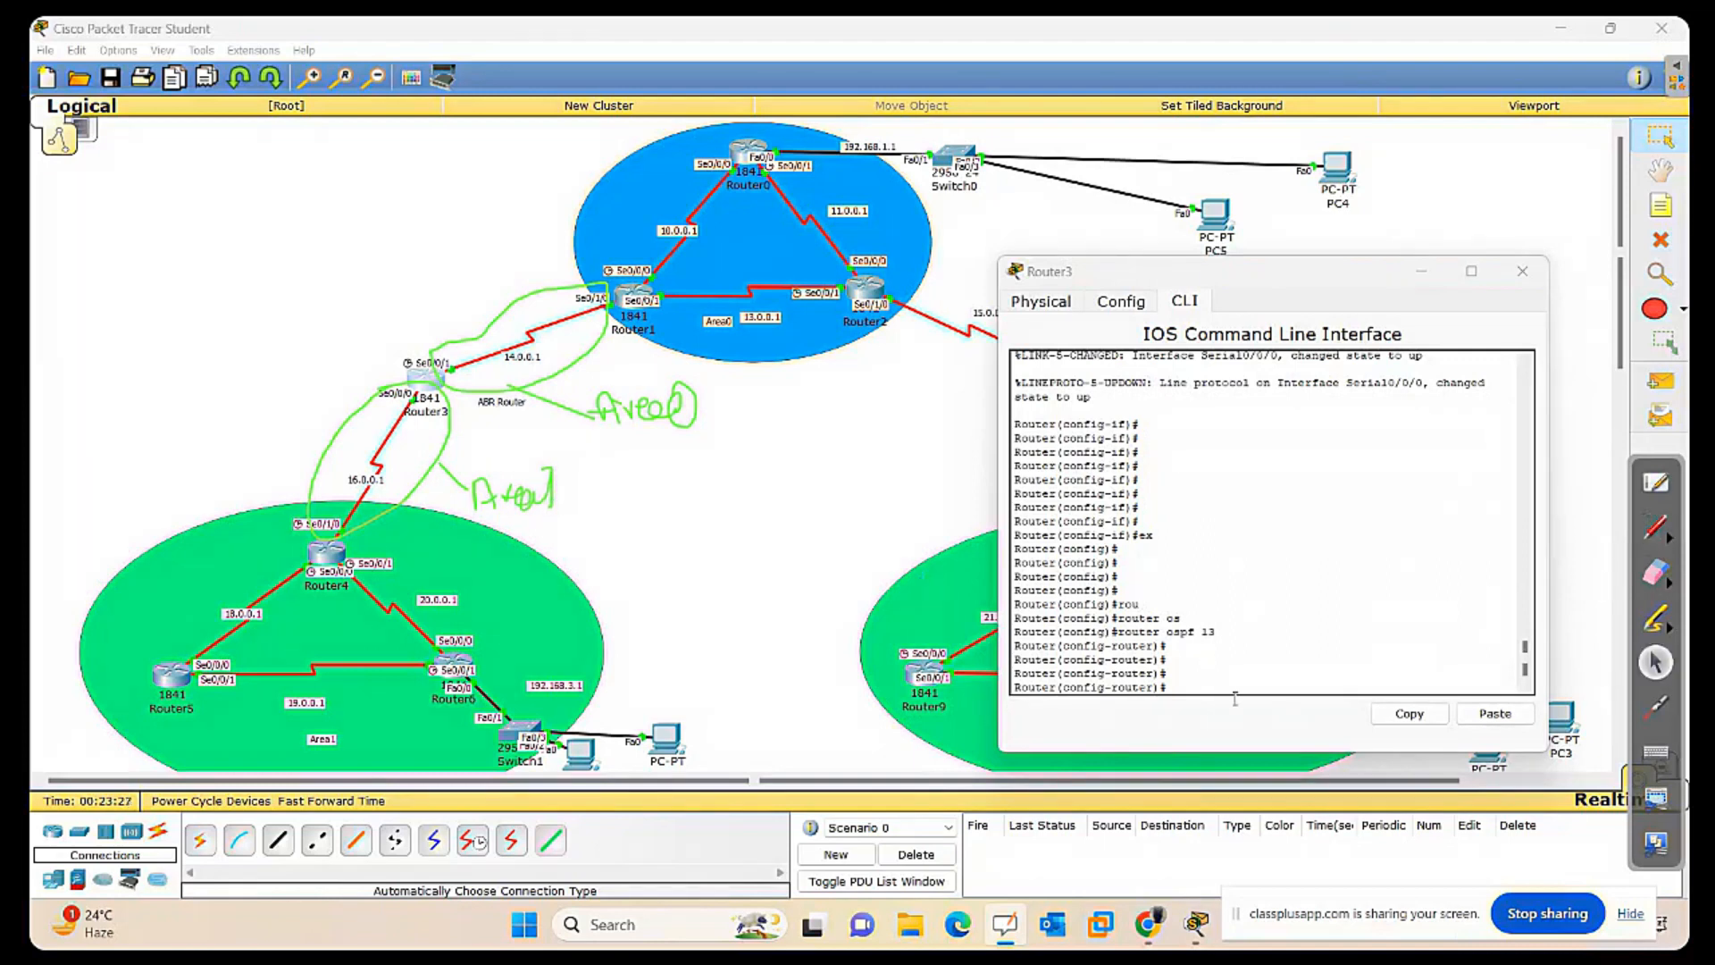
Advertise network 14.0.0.0 with wildcard mask 0.255.255.255 in area 0 under Router3's OSPF process.
left_click(1194, 677)
key("Return")
key("Return")
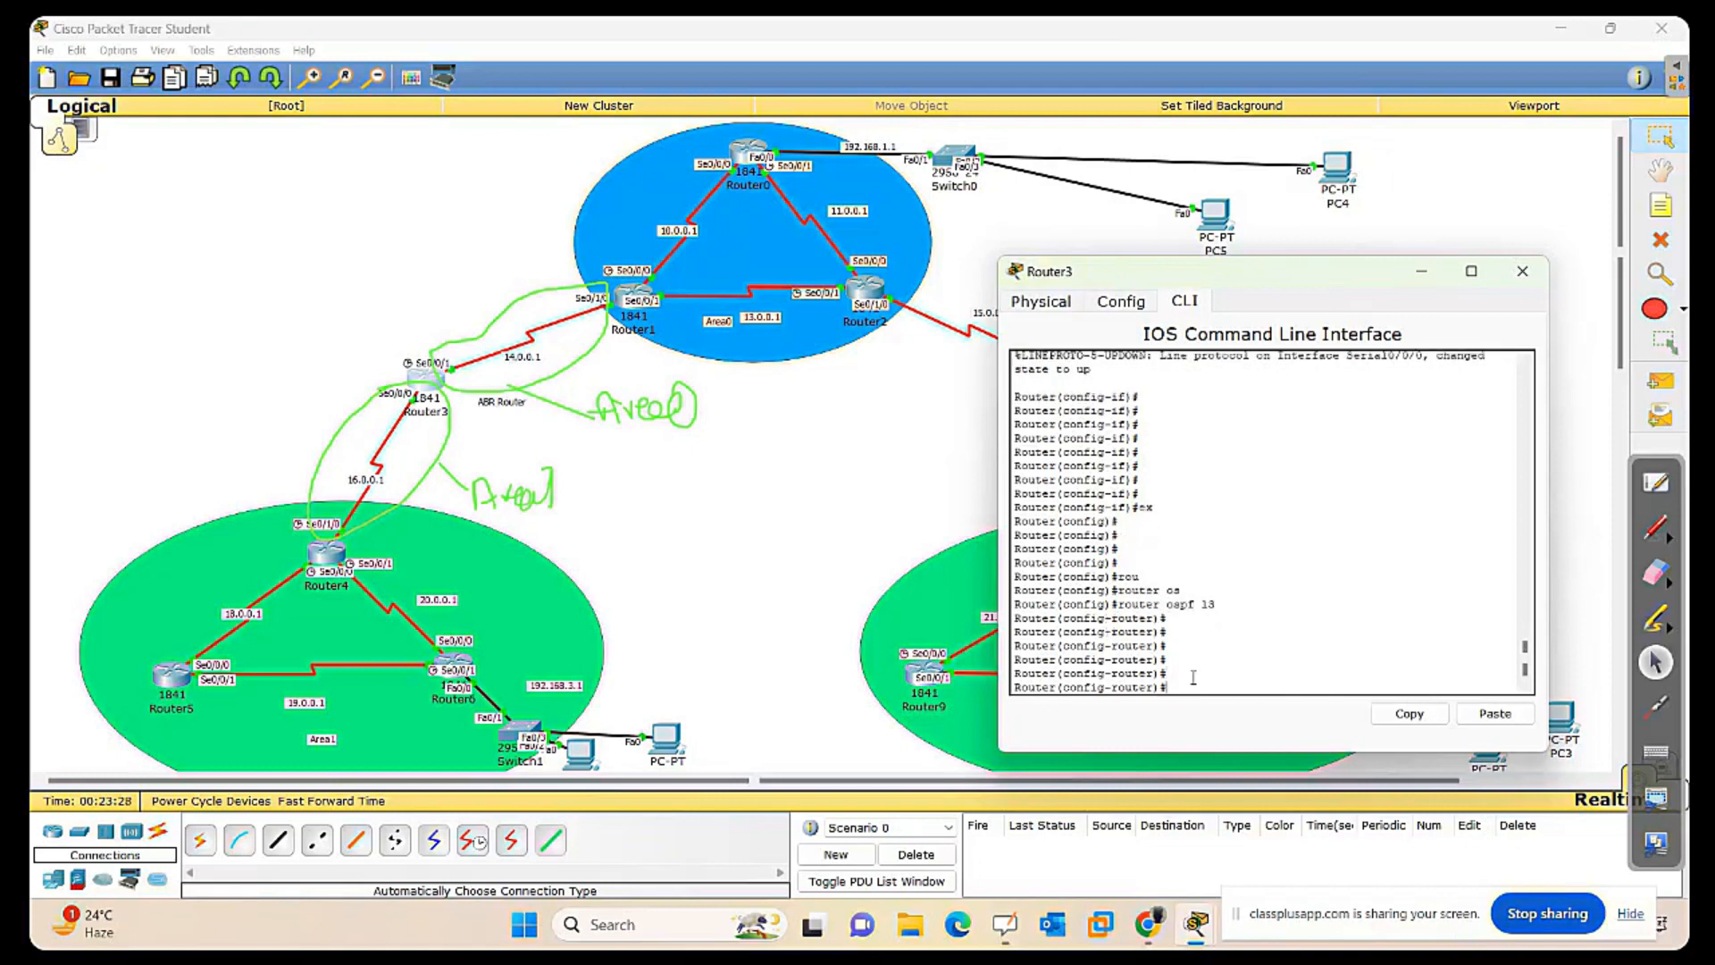
type("nrt")
key("Tab")
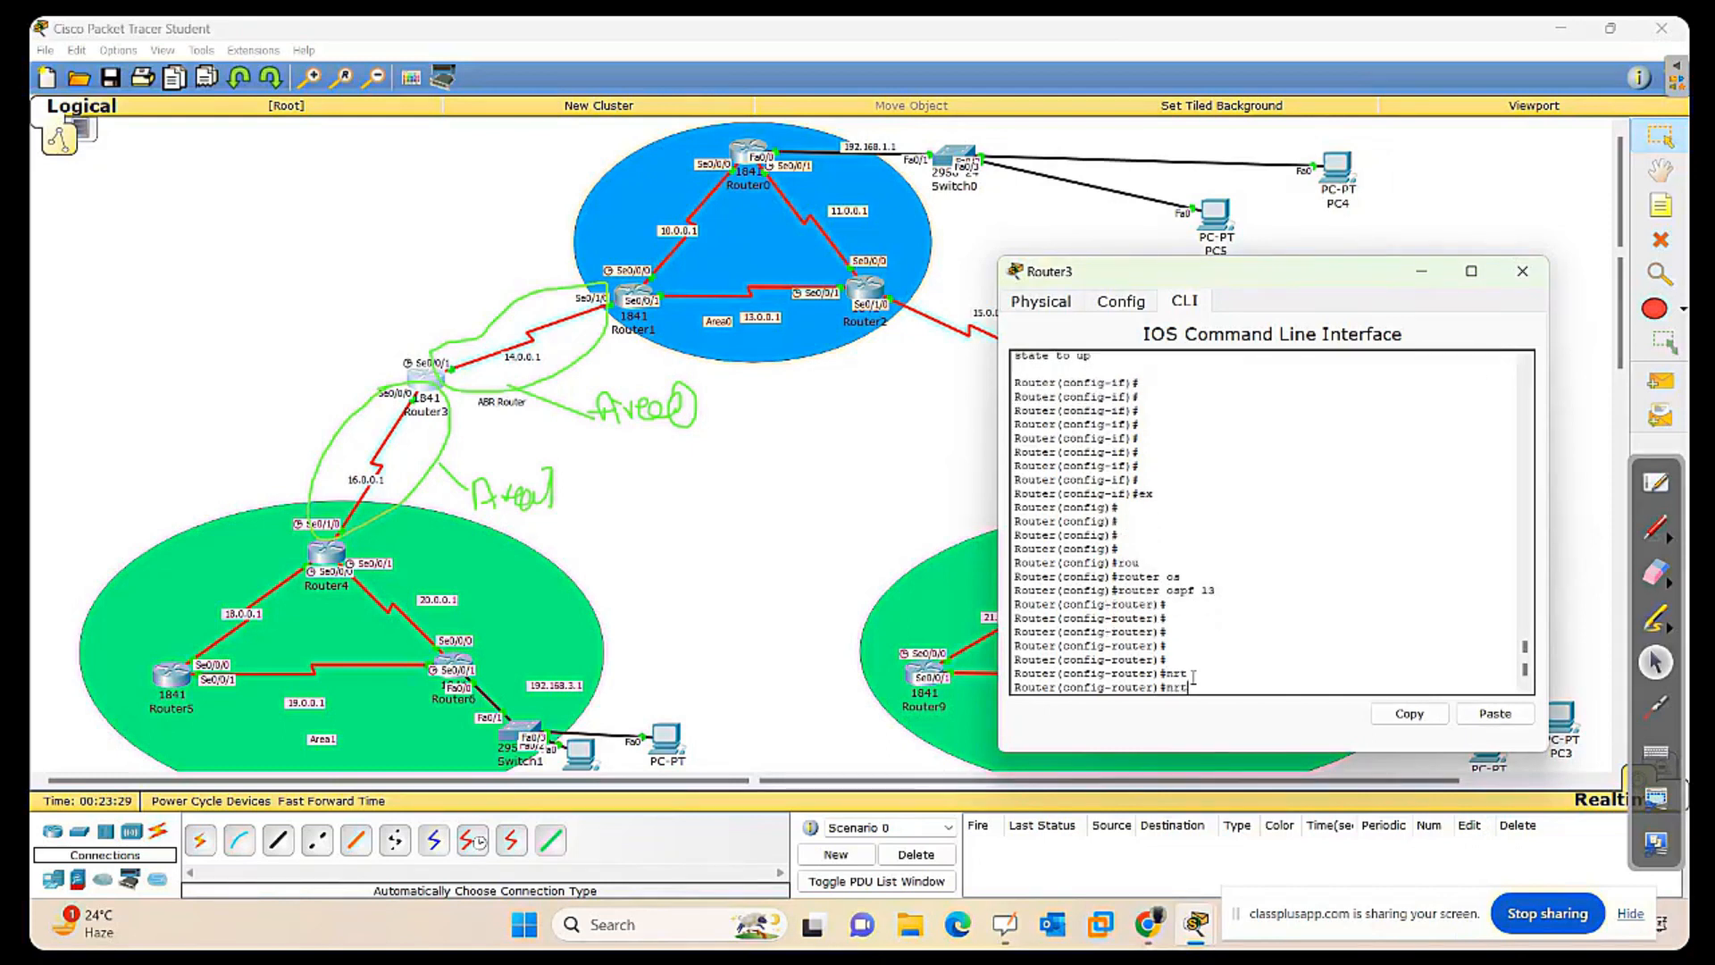
key("BackSpace")
type("et")
key("Tab")
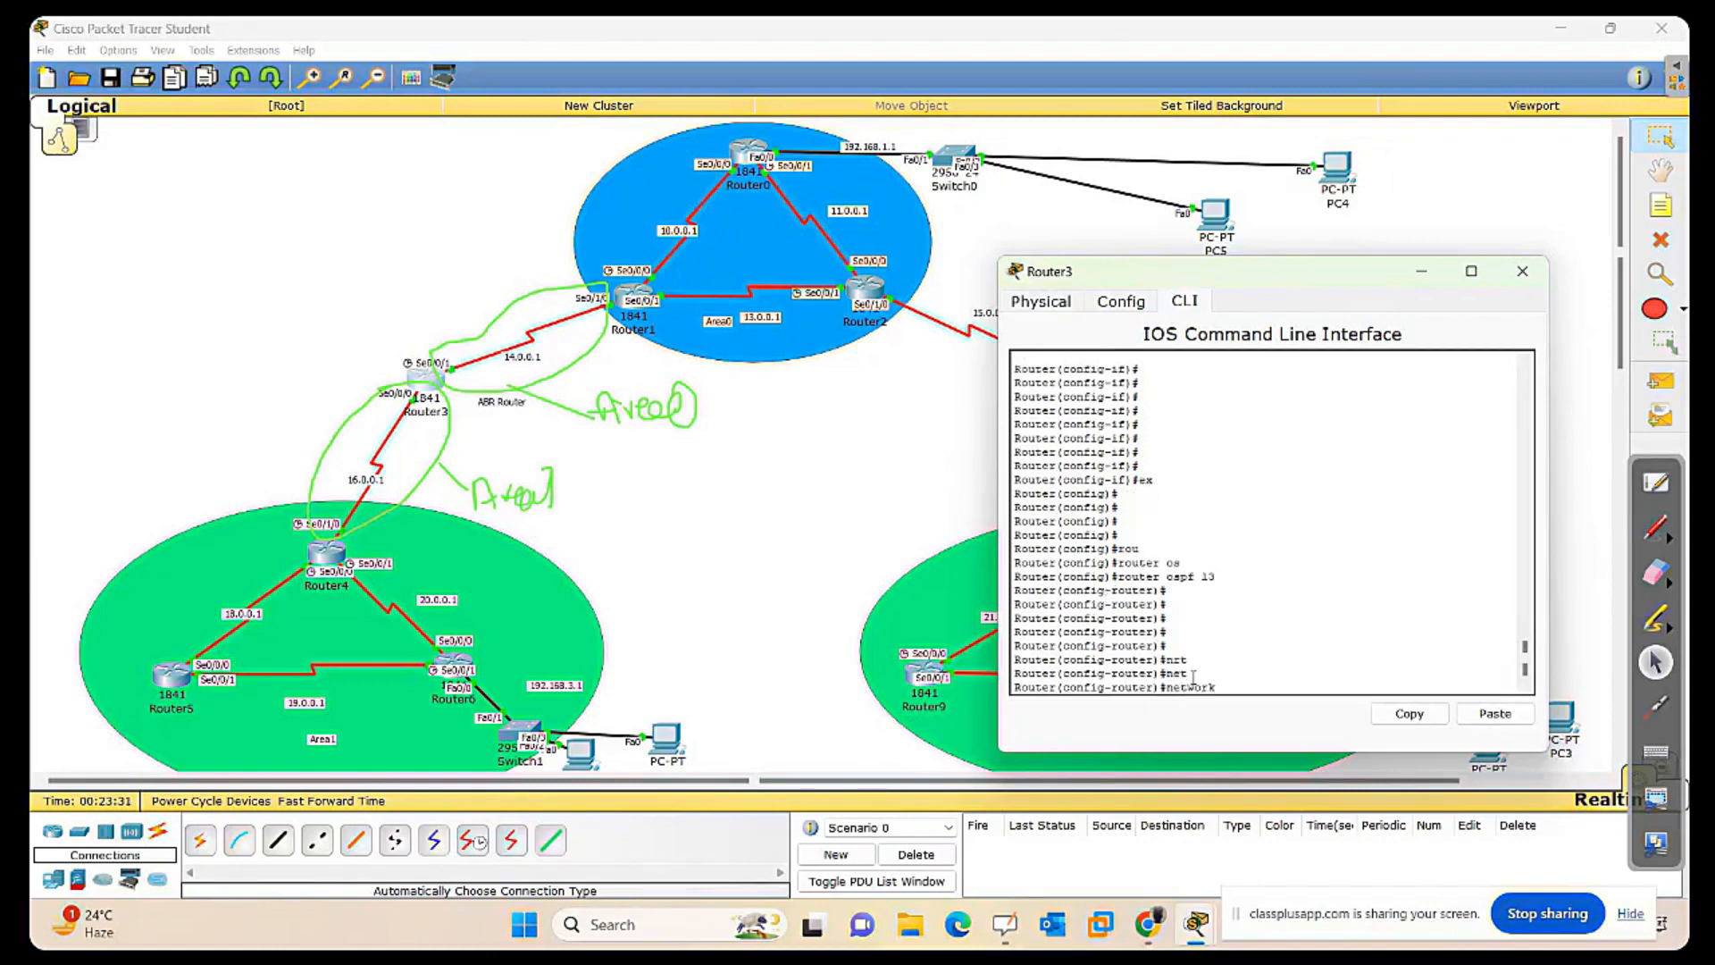
type("14.0.0.0 0.255.255.255 area 0")
key("Return")
key("Return")
key("Return")
key("Return")
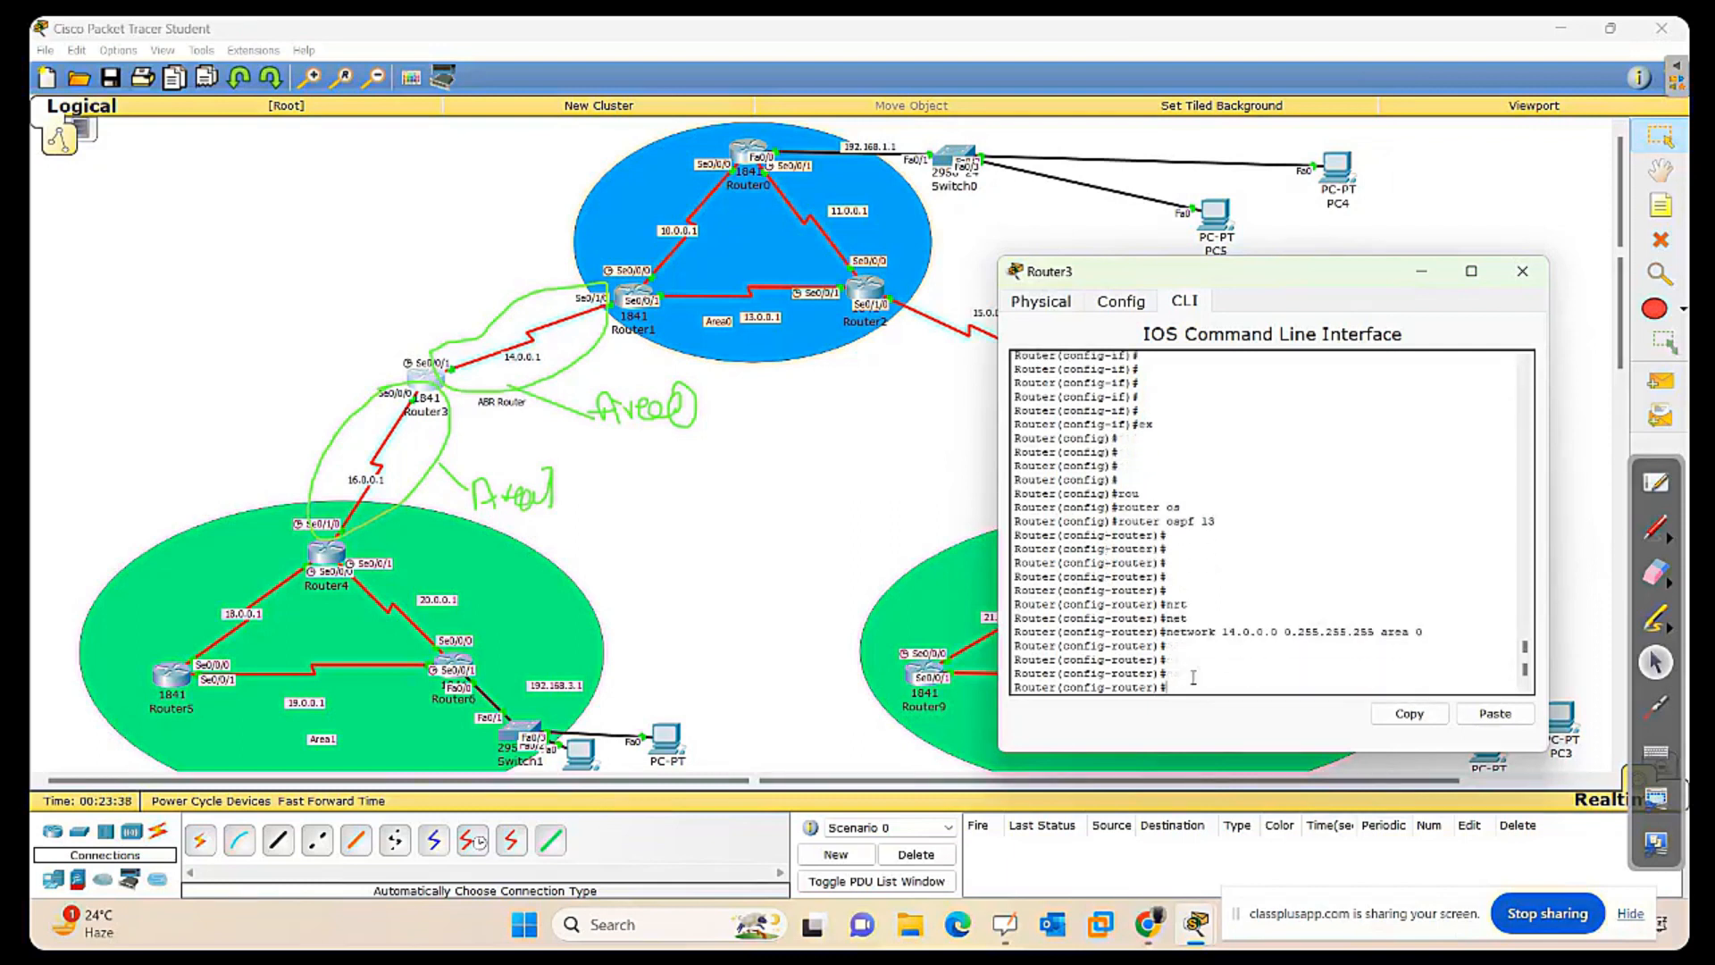
Begin Router3's next OSPF network statement, entering only the leading 16 of the network address.
type("net")
key("Tab")
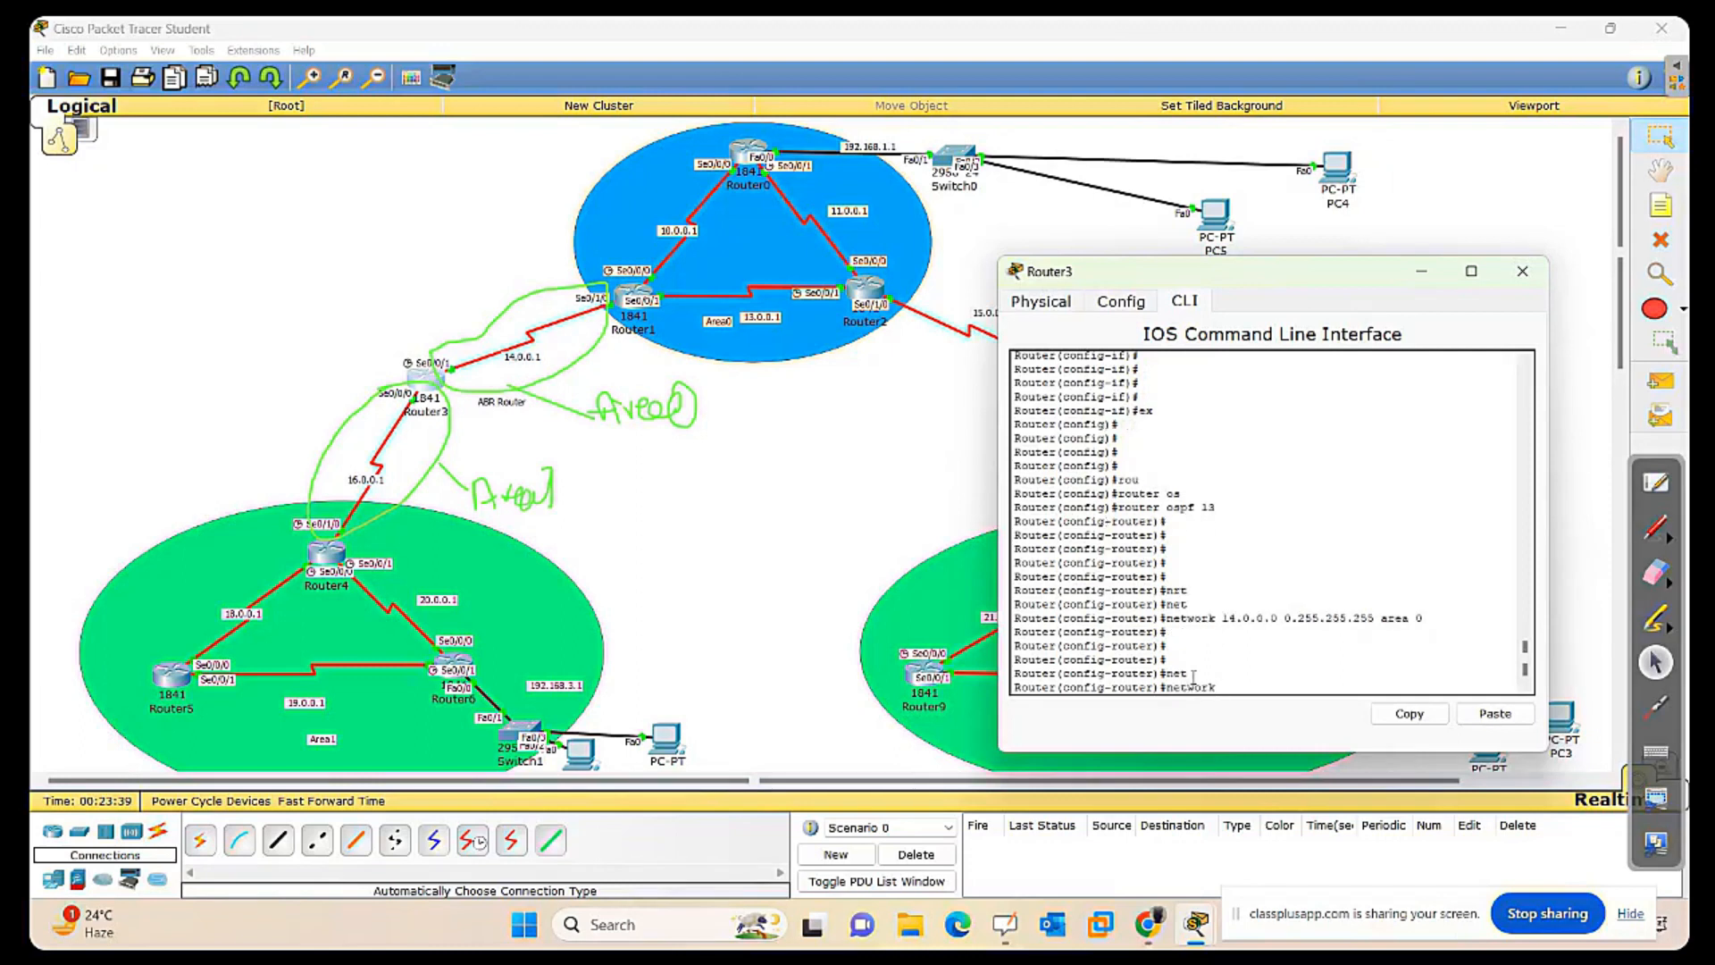
type("16.")
Mark Router3 on the topology with the annotation highlighter.
left_click(1652, 373)
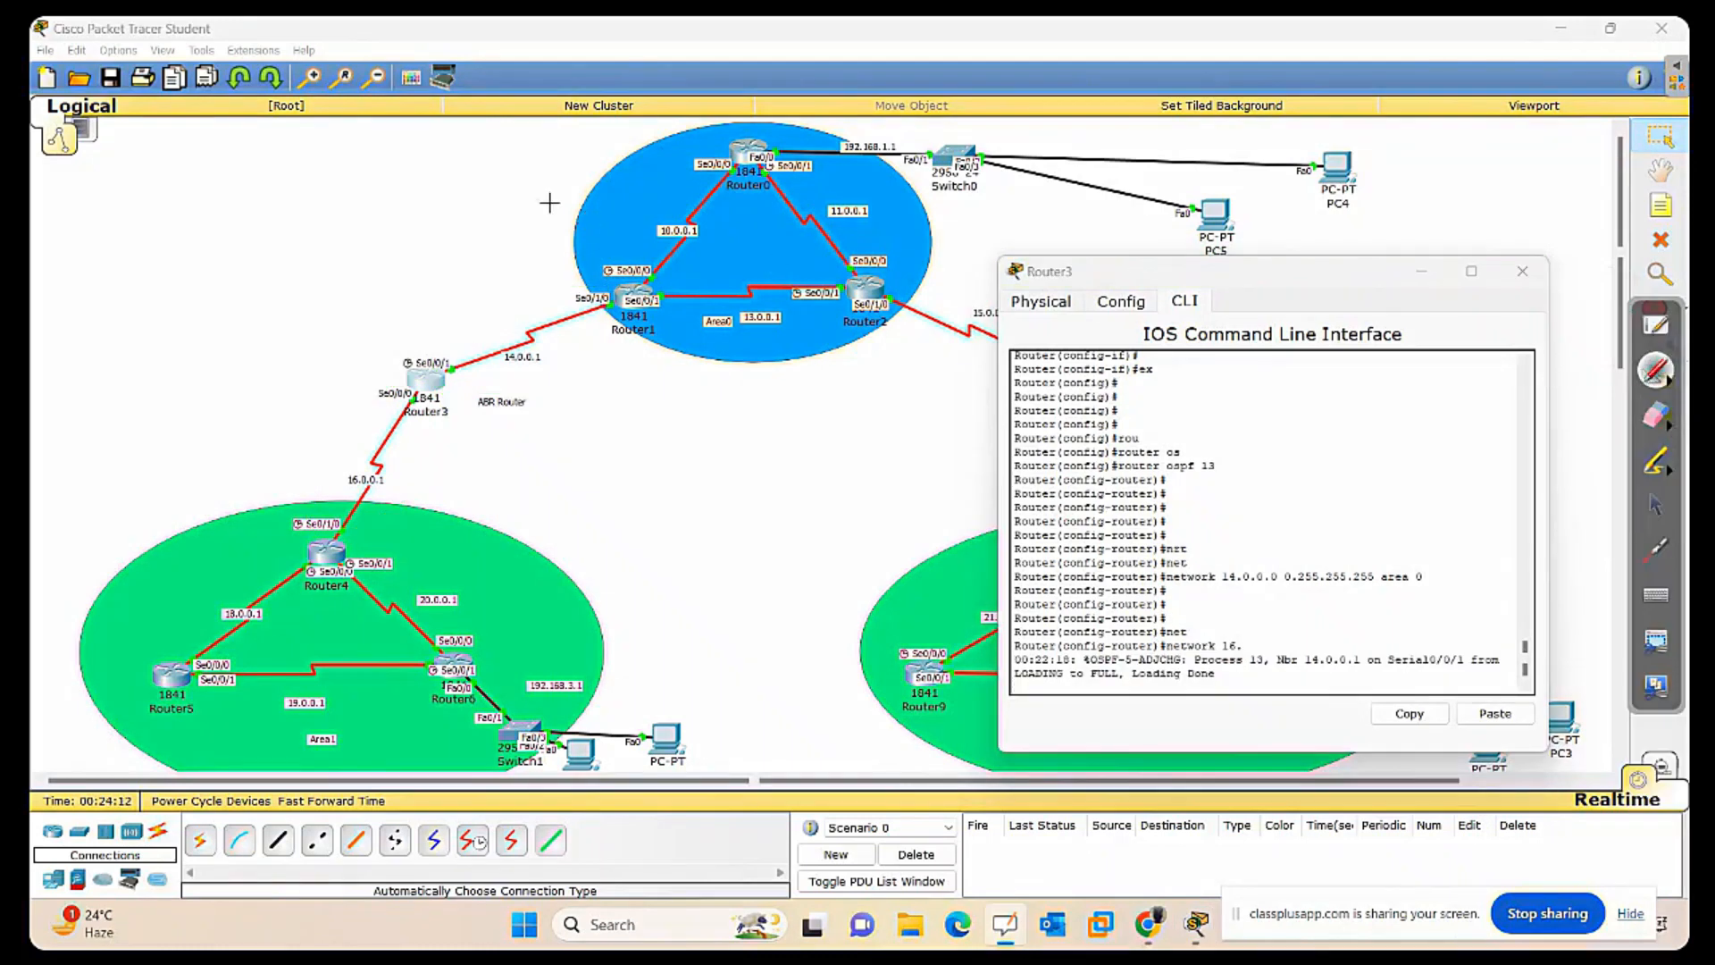
left_click(1655, 461)
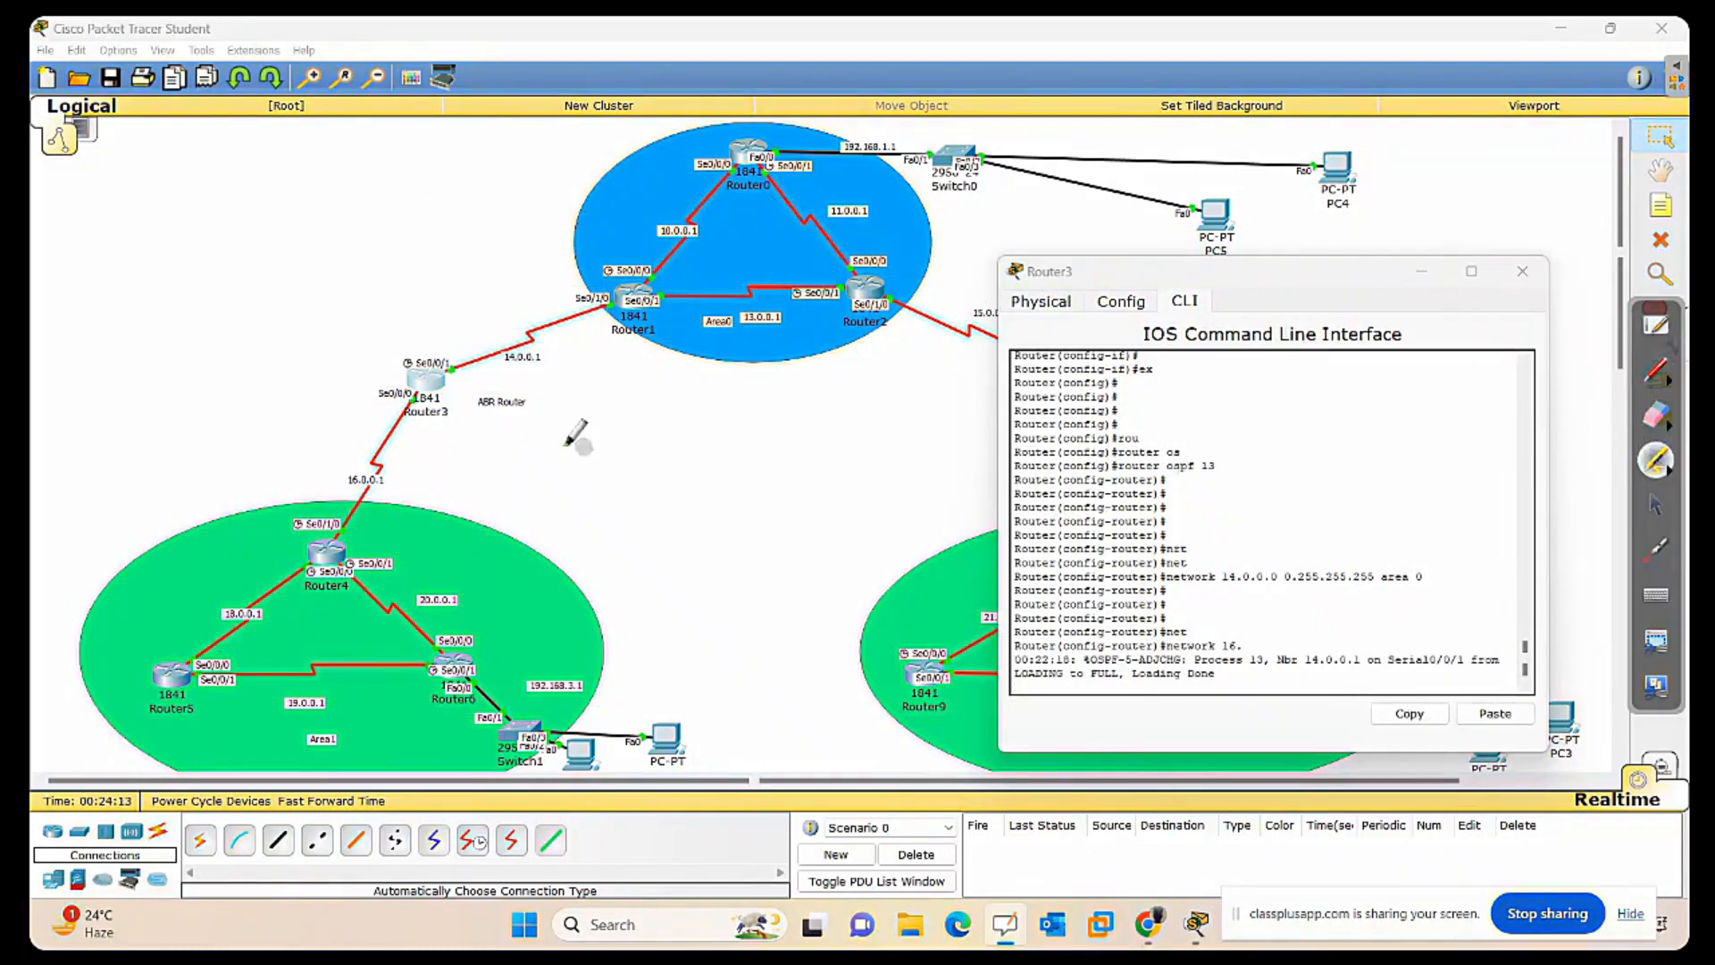
mouse_move(427, 375)
left_mouse_down()
mouse_move(406, 382)
mouse_move(420, 397)
left_mouse_up()
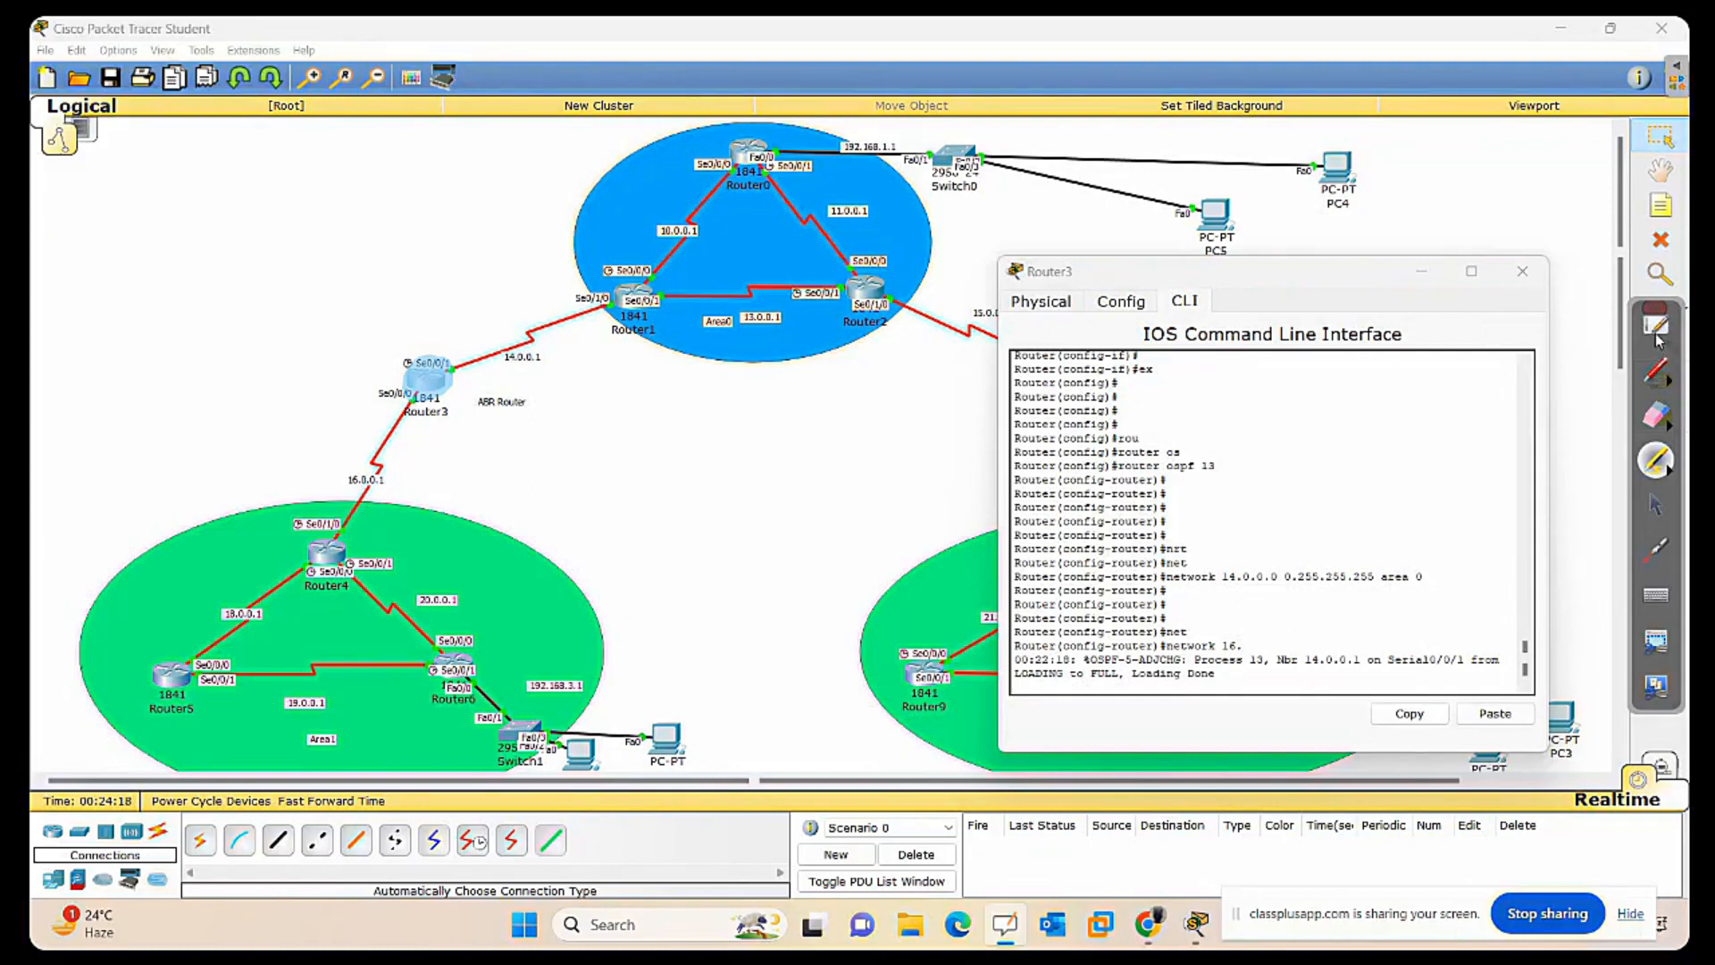
Sketch circles for areas 0 and 2 joined through a small middle router, circling each link, in the empty space above Router3.
left_click(1656, 375)
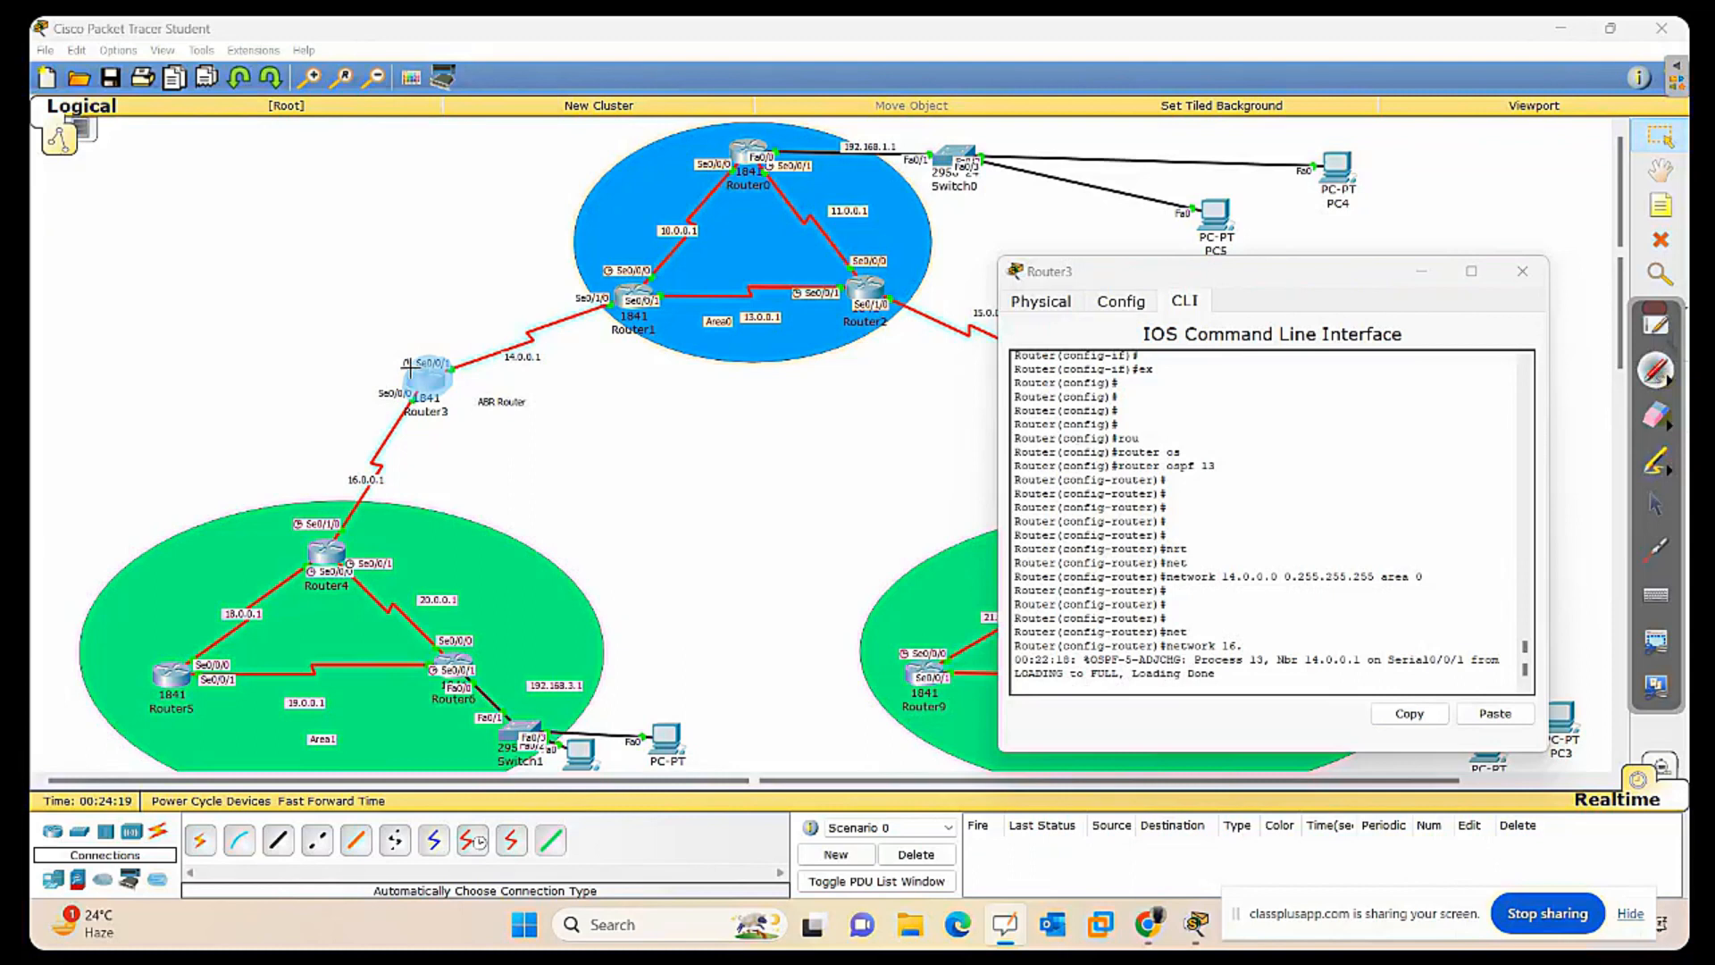
mouse_move(407, 159)
left_mouse_down()
mouse_move(419, 223)
mouse_move(409, 154)
mouse_move(437, 178)
mouse_move(404, 198)
mouse_move(308, 228)
mouse_move(265, 215)
mouse_move(361, 196)
left_mouse_up()
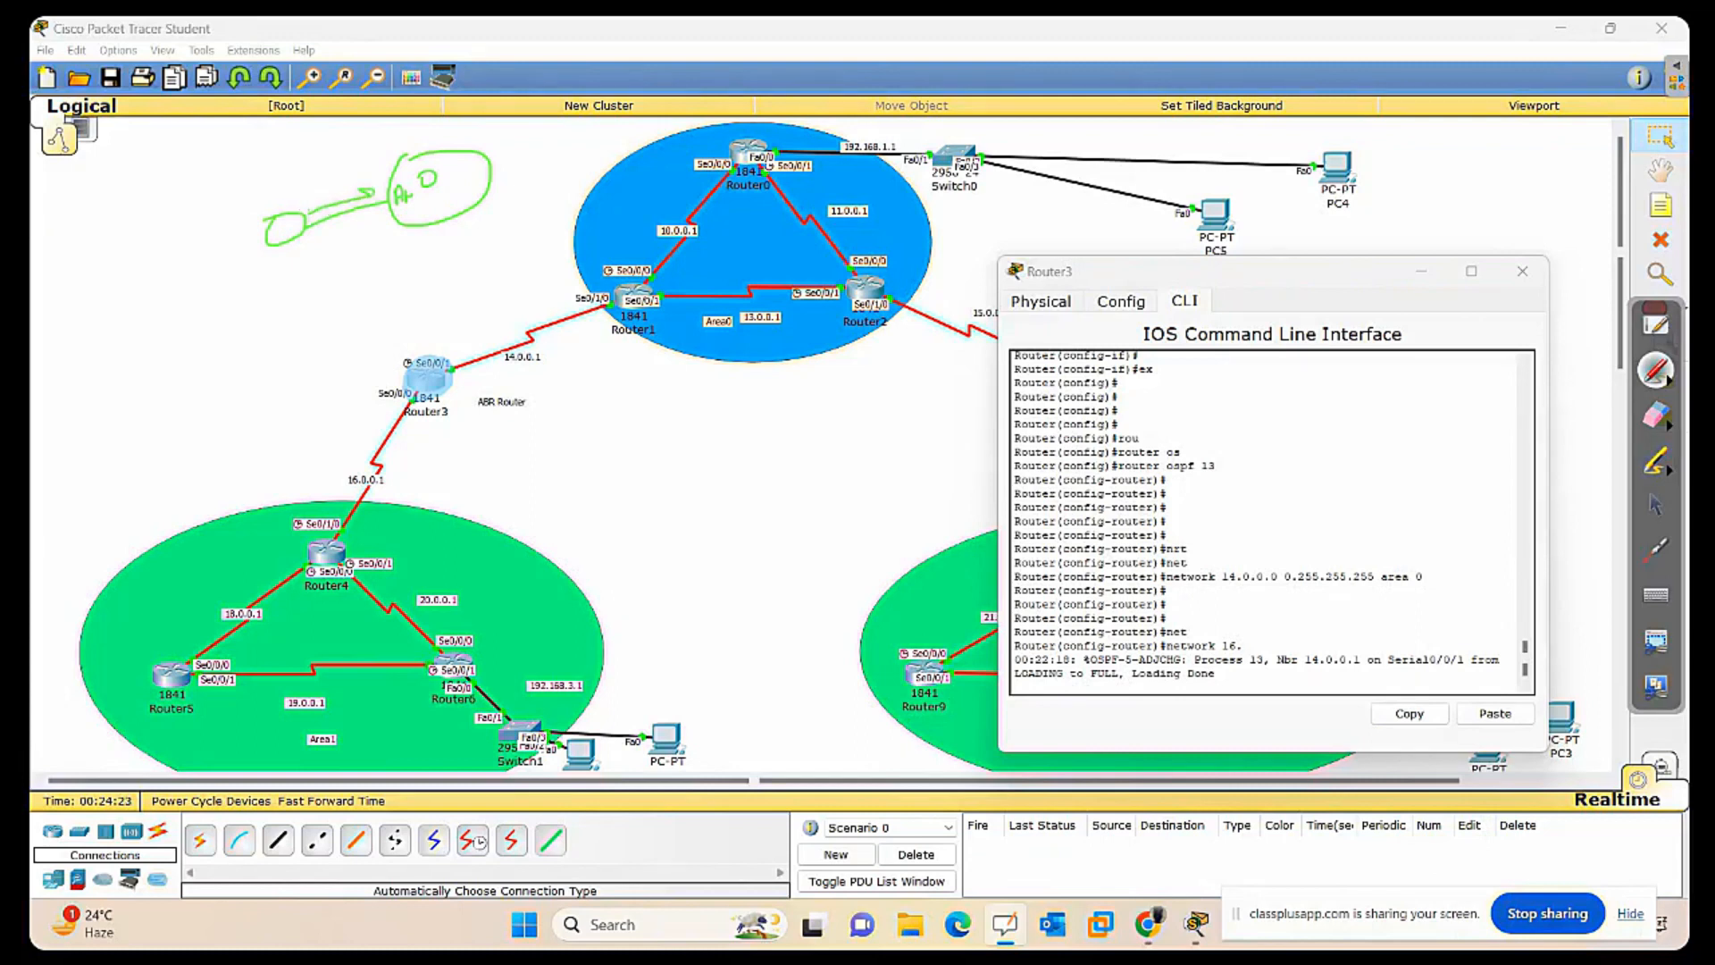
mouse_move(268, 237)
left_mouse_down()
mouse_move(66, 341)
mouse_move(170, 260)
mouse_move(117, 266)
mouse_move(122, 316)
left_mouse_up()
mouse_move(267, 217)
left_mouse_down()
mouse_move(183, 237)
mouse_move(206, 227)
left_mouse_up()
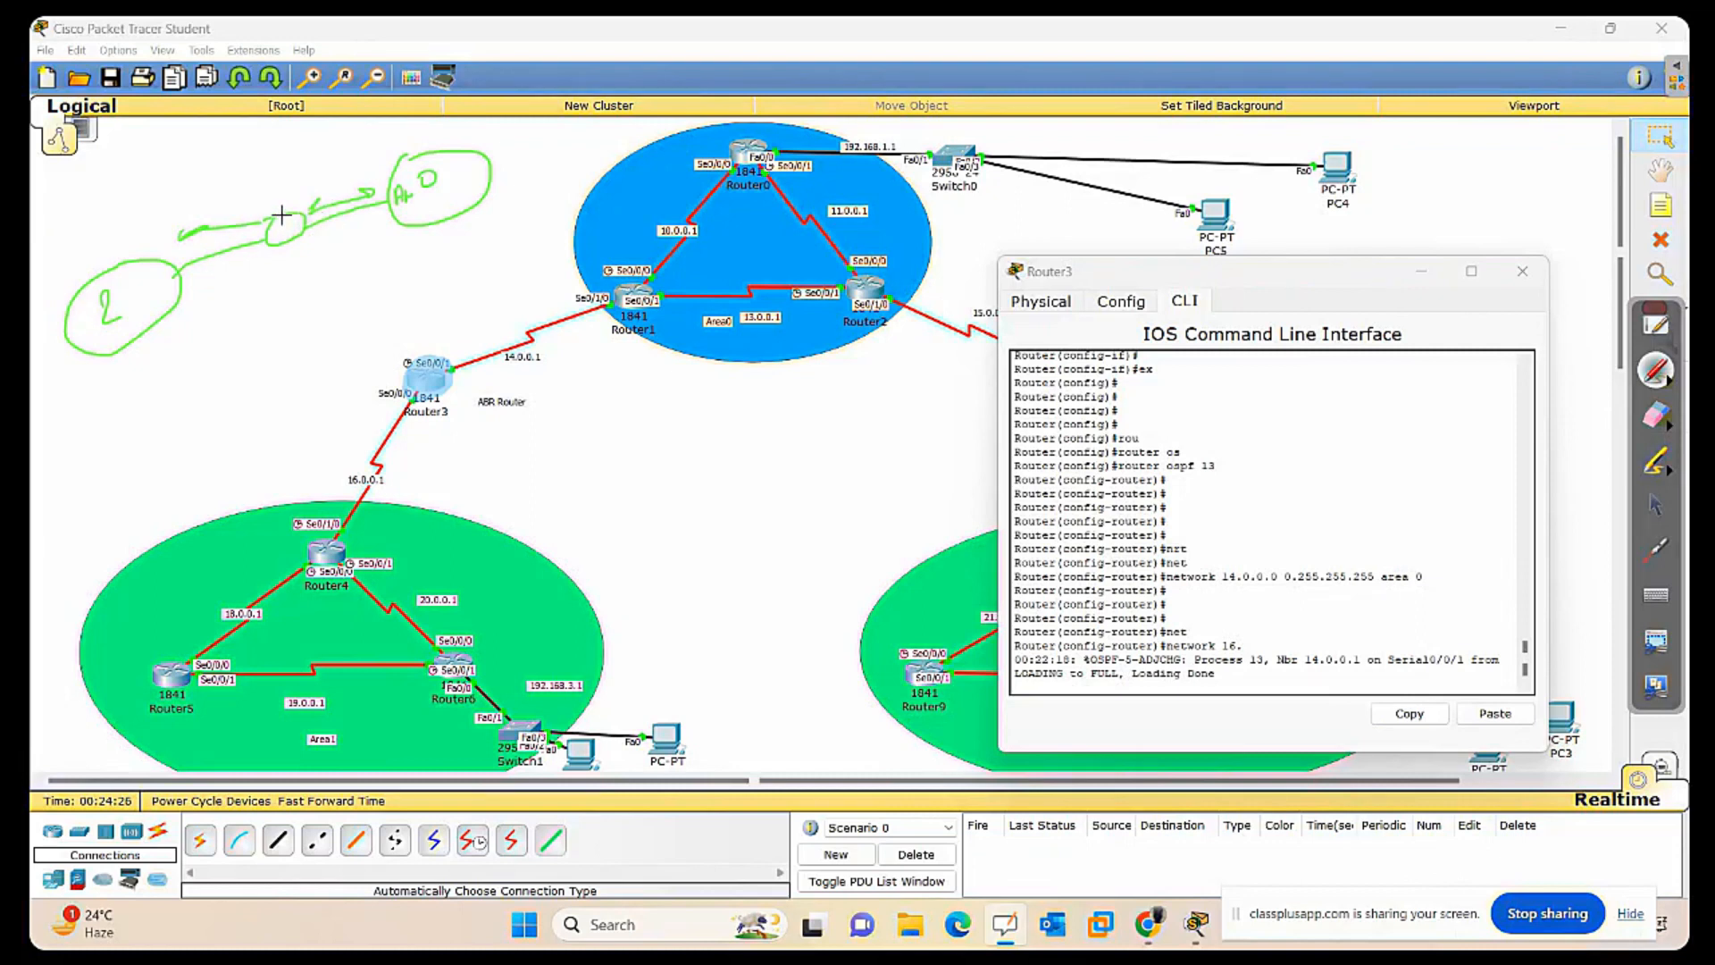
mouse_move(285, 218)
left_mouse_down()
mouse_move(287, 249)
mouse_move(286, 212)
mouse_move(284, 239)
mouse_move(299, 214)
mouse_move(386, 215)
mouse_move(376, 183)
mouse_move(310, 194)
mouse_move(174, 281)
mouse_move(262, 230)
left_mouse_up()
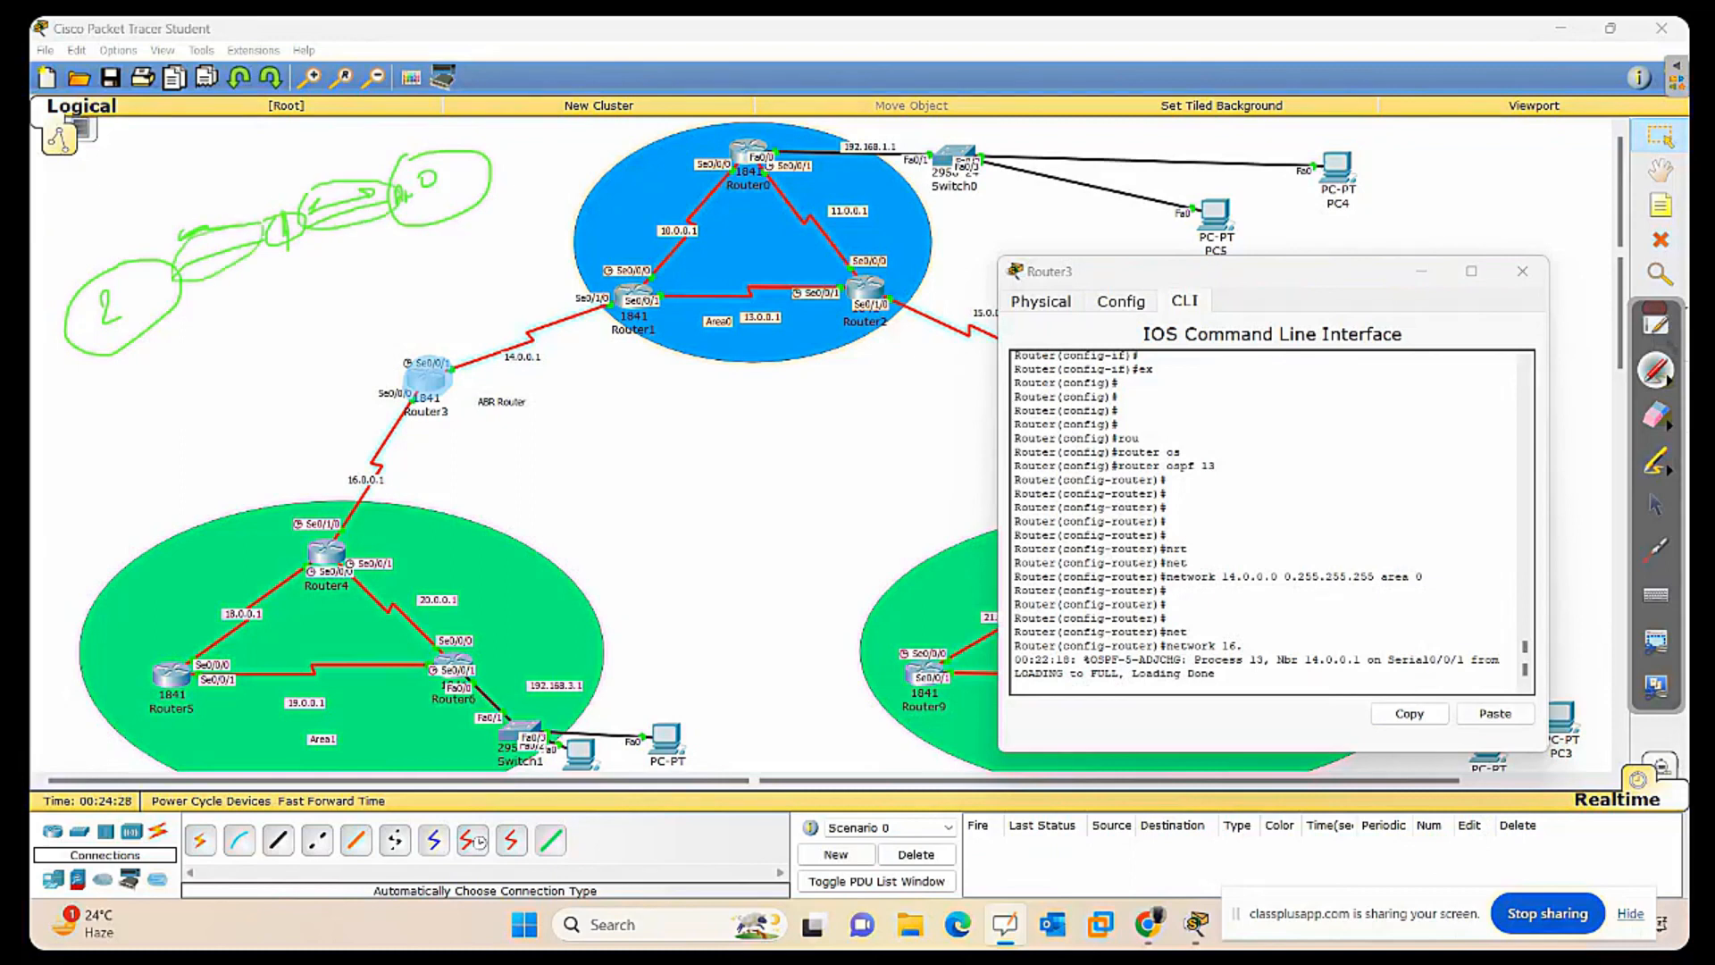
left_click_drag(212, 291, 230, 299)
Replace the sketch's small middle router with long lines between areas 2 and 0, labelled 2 and 0, and a large divided oval.
left_click(1654, 416)
mouse_move(383, 313)
left_mouse_down()
mouse_move(283, 222)
mouse_move(241, 266)
mouse_move(220, 243)
mouse_move(321, 223)
mouse_move(334, 204)
mouse_move(351, 248)
left_mouse_up()
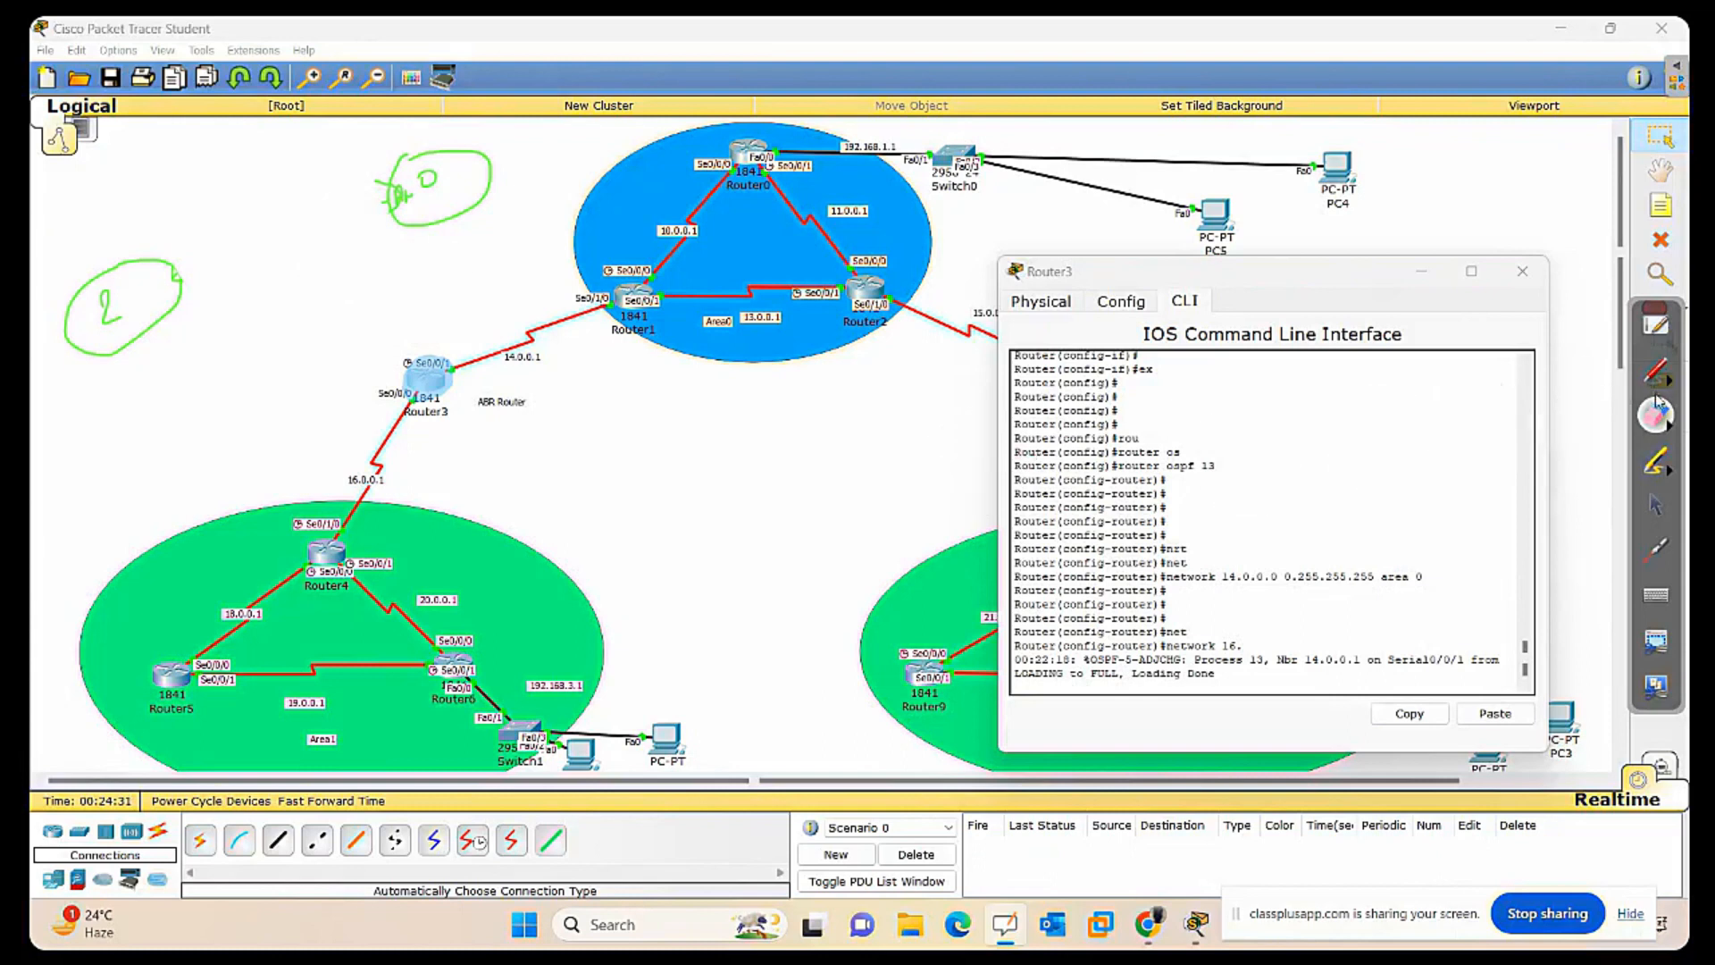
left_click(1655, 371)
mouse_move(182, 276)
left_mouse_down()
mouse_move(399, 192)
mouse_move(292, 193)
mouse_move(190, 243)
mouse_move(170, 310)
mouse_move(317, 284)
mouse_move(395, 211)
left_mouse_up()
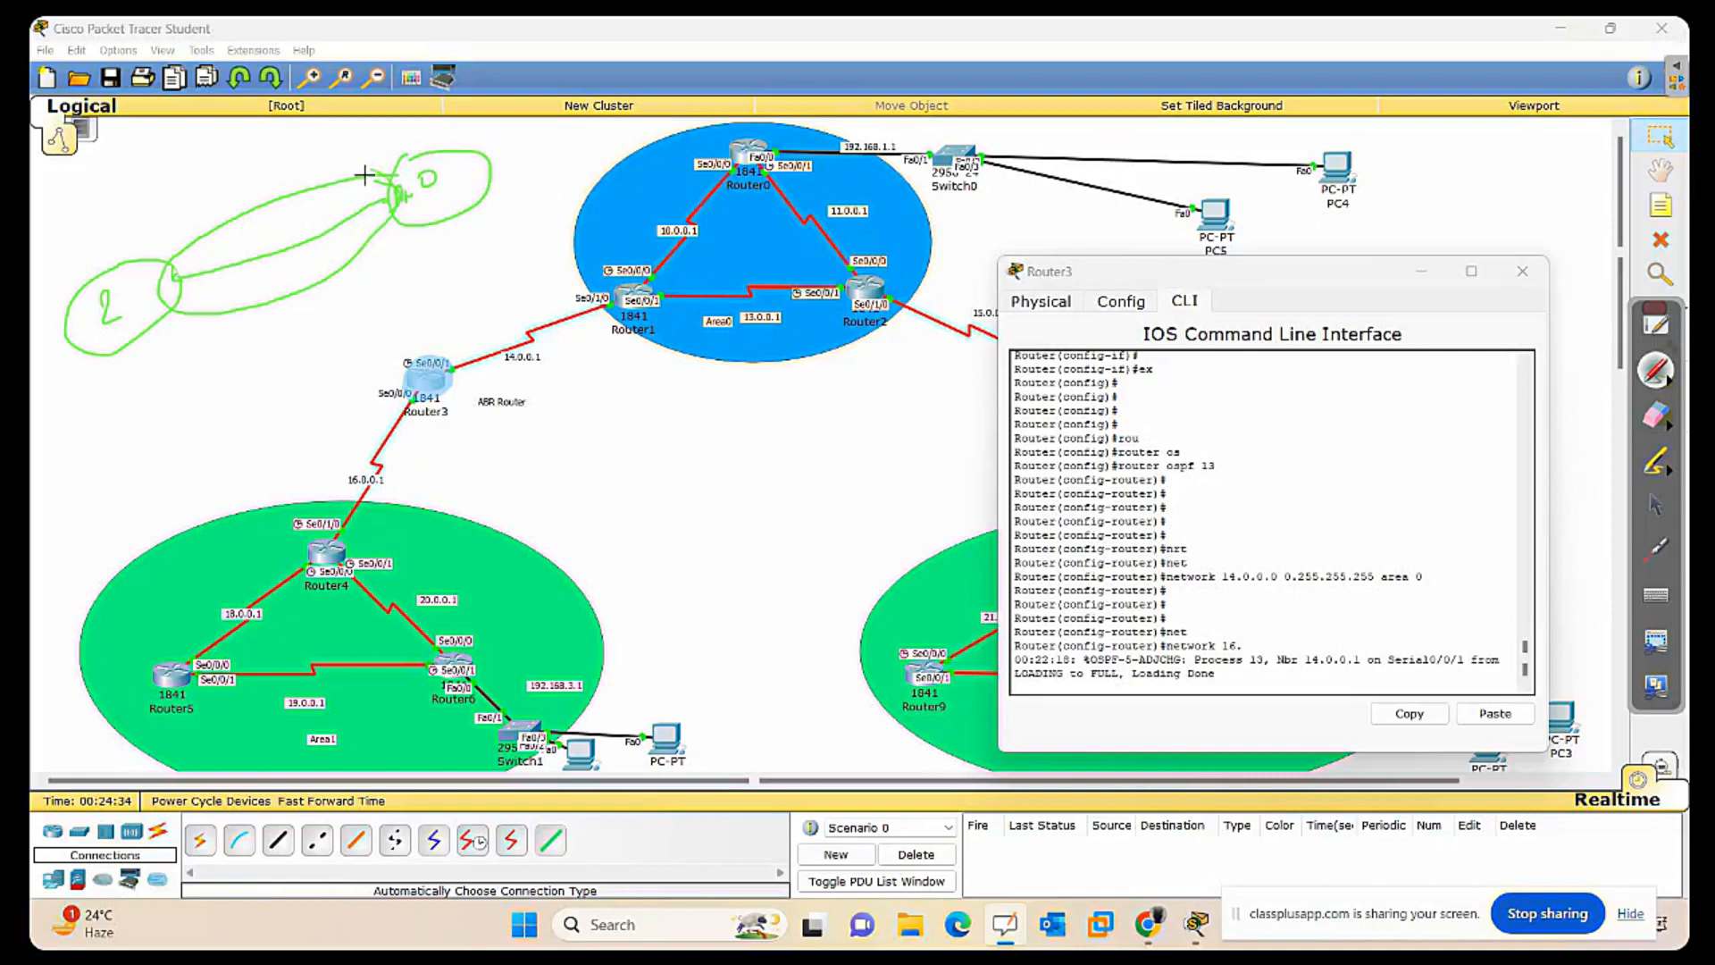
mouse_move(220, 209)
left_mouse_down()
mouse_move(241, 188)
mouse_move(236, 215)
left_mouse_up()
mouse_move(295, 159)
left_mouse_down()
mouse_move(301, 179)
mouse_move(308, 159)
left_mouse_up()
mouse_move(284, 202)
left_mouse_down()
mouse_move(271, 288)
mouse_move(327, 237)
mouse_move(281, 202)
mouse_move(298, 288)
left_mouse_up()
left_click_drag(313, 227, 354, 214)
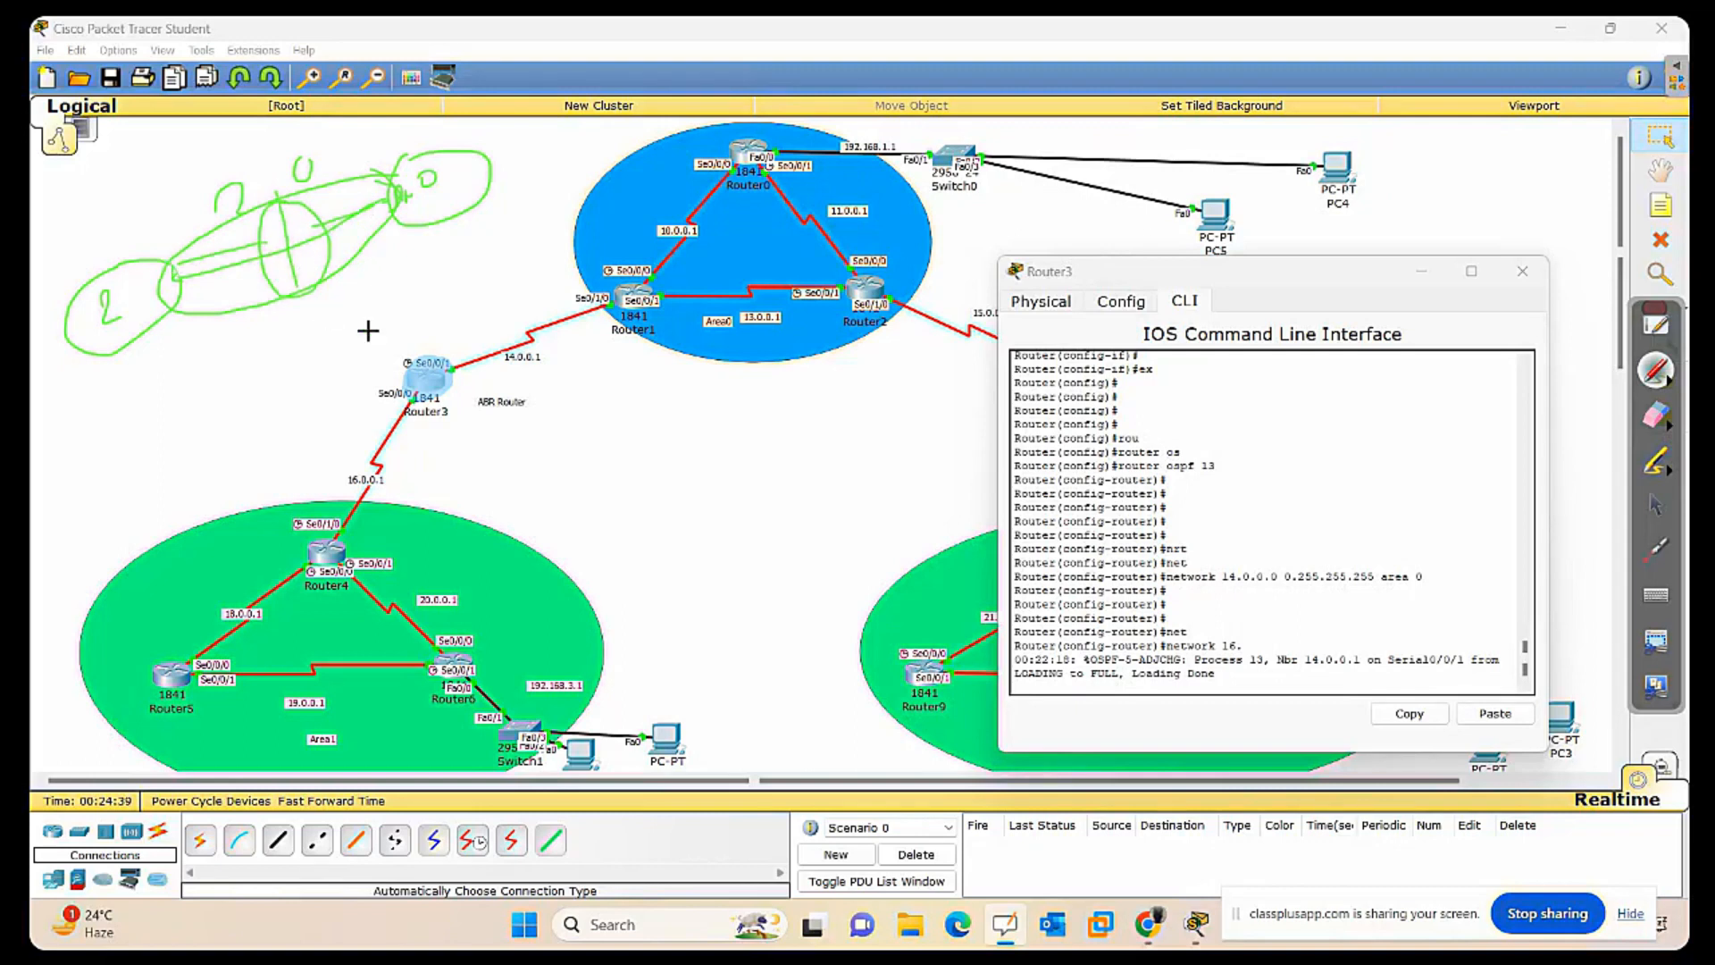
Erase the sketch of areas 0 and 2 and the Router3 highlight, and return to the normal pointer.
left_click(1656, 414)
mouse_move(238, 287)
left_mouse_down()
mouse_move(199, 284)
mouse_move(79, 362)
mouse_move(459, 191)
left_mouse_up()
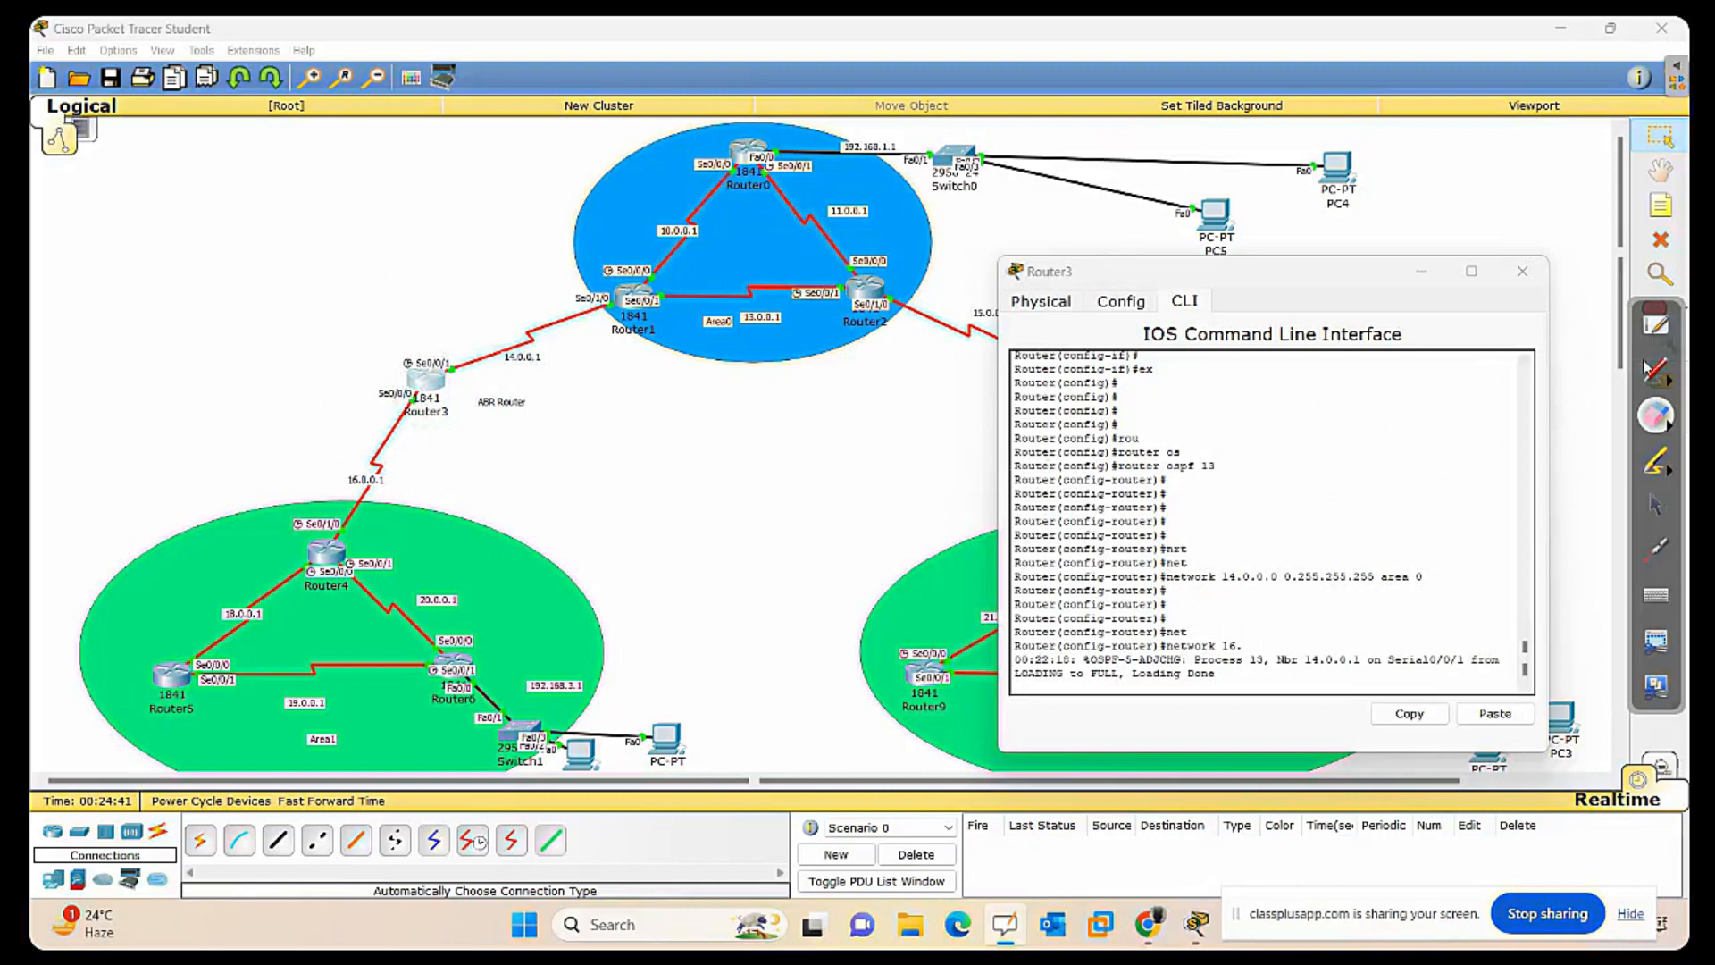
left_click(1657, 506)
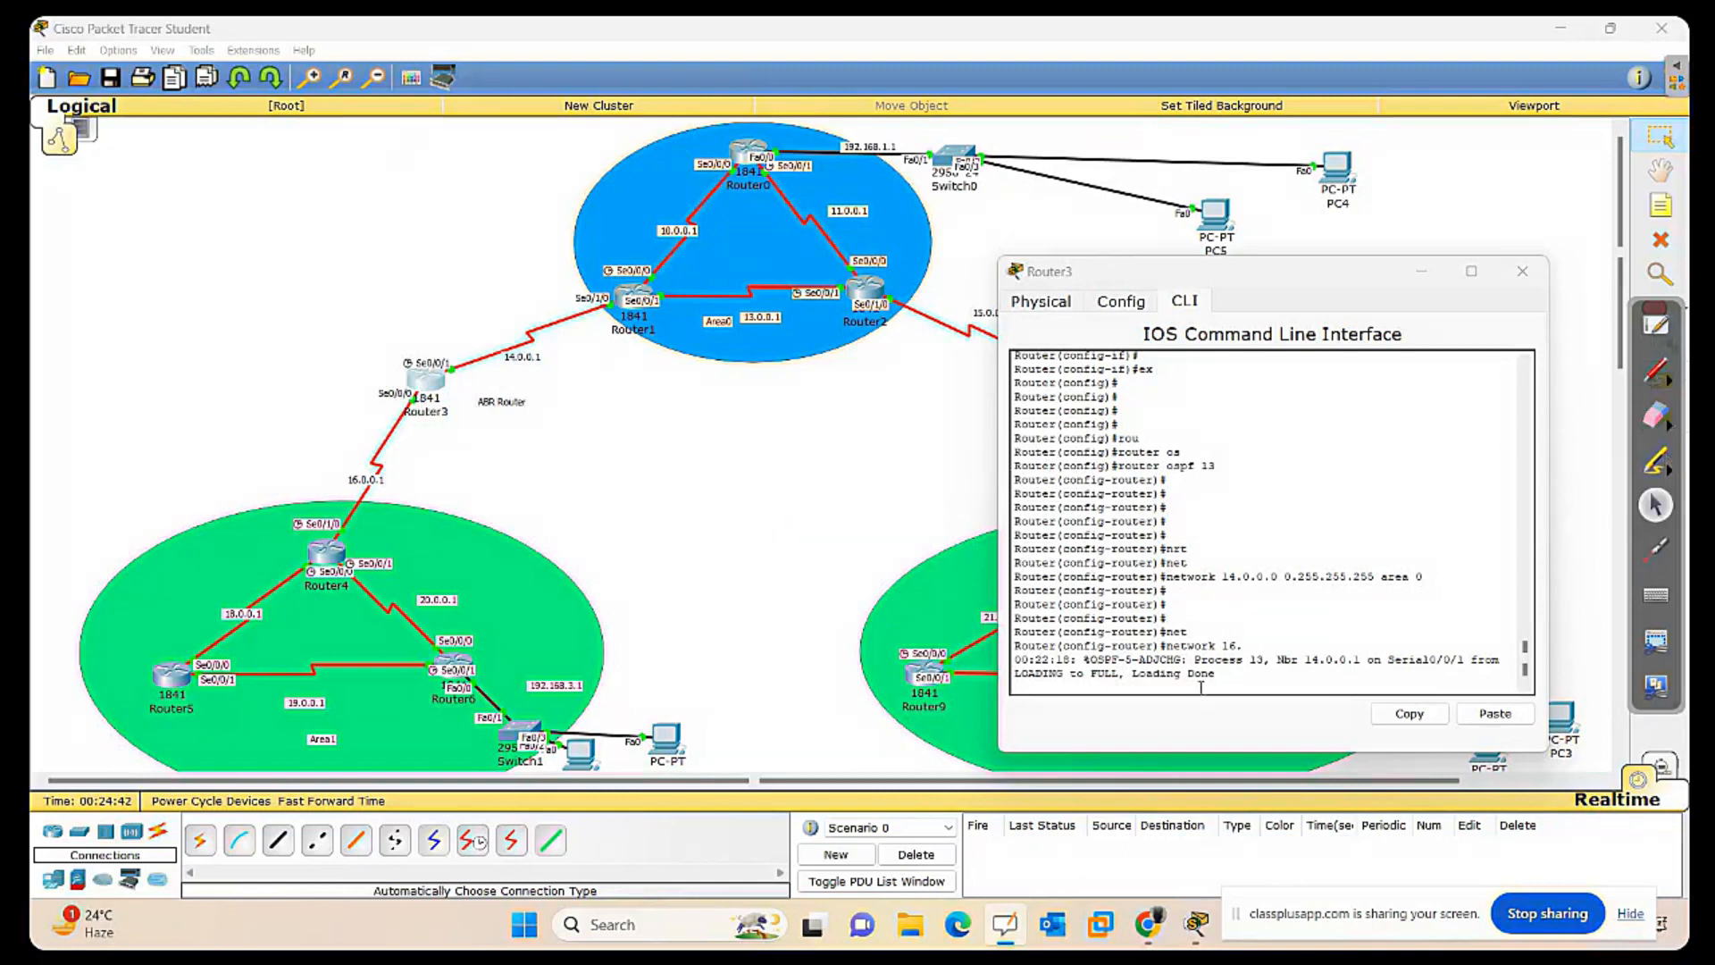
Advertise network 16.0.0.0 with wildcard mask 0.255.255.255 in area 1 on Router3, and close its window.
left_click(1256, 672)
key("Return")
key("Return")
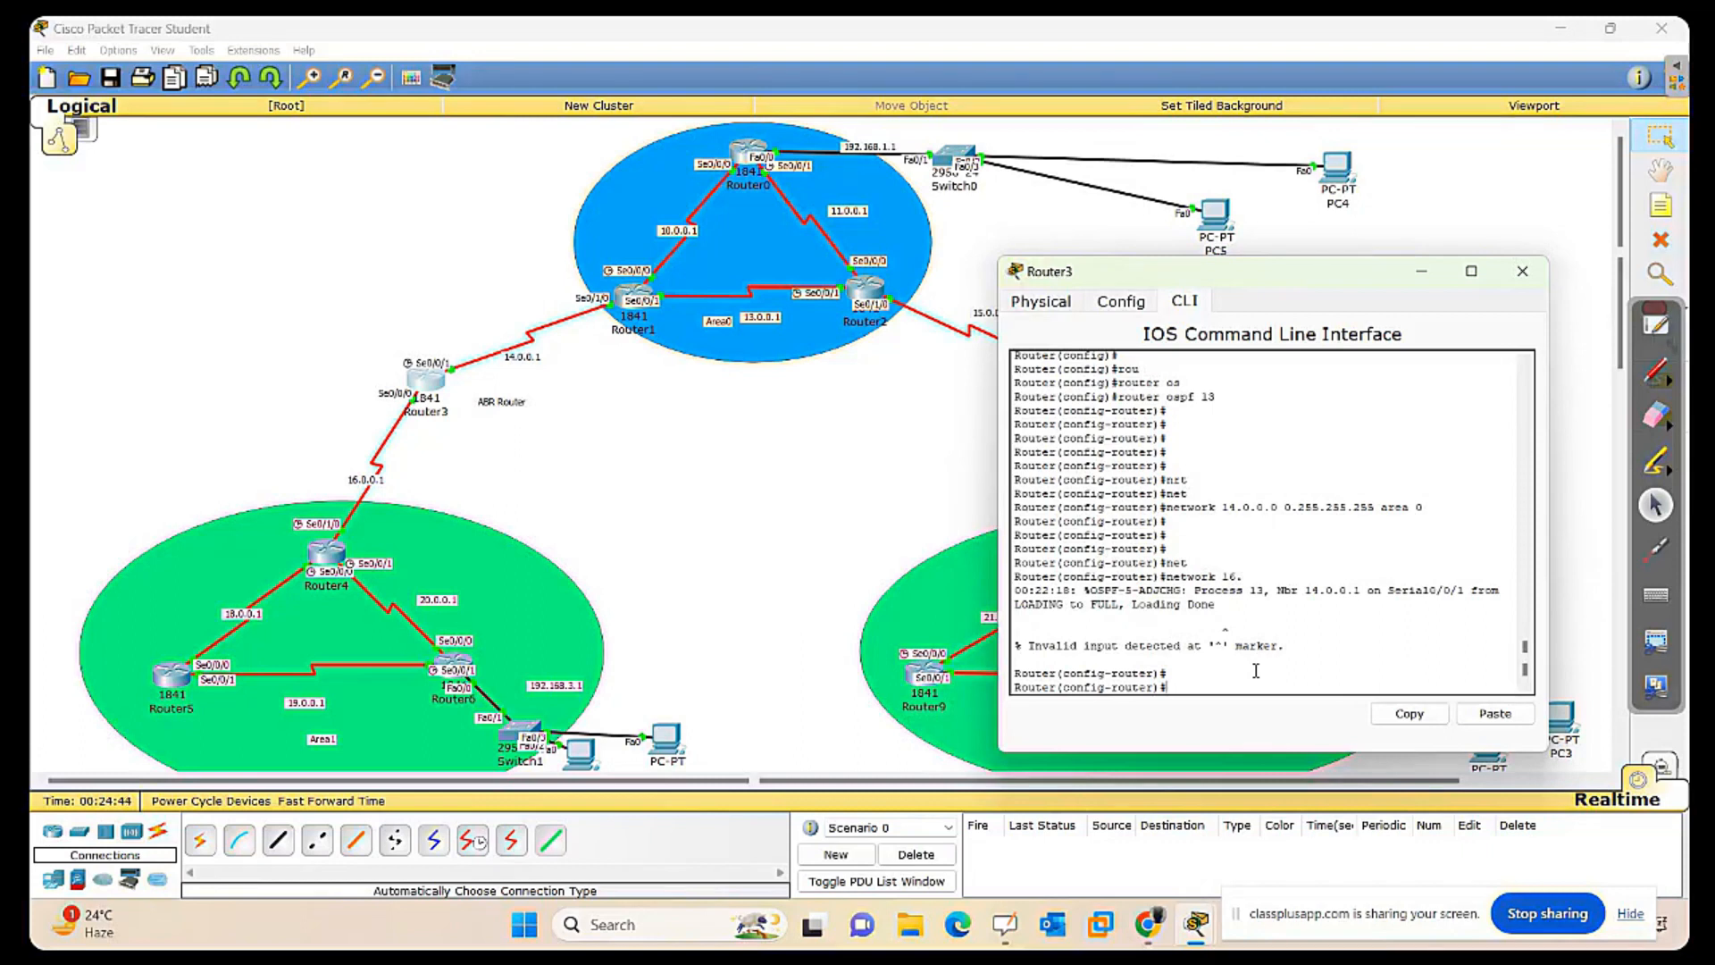
key("Up")
type(".0.0.")
key("Left")
key("Left")
key("Left")
key("Left")
key("Left")
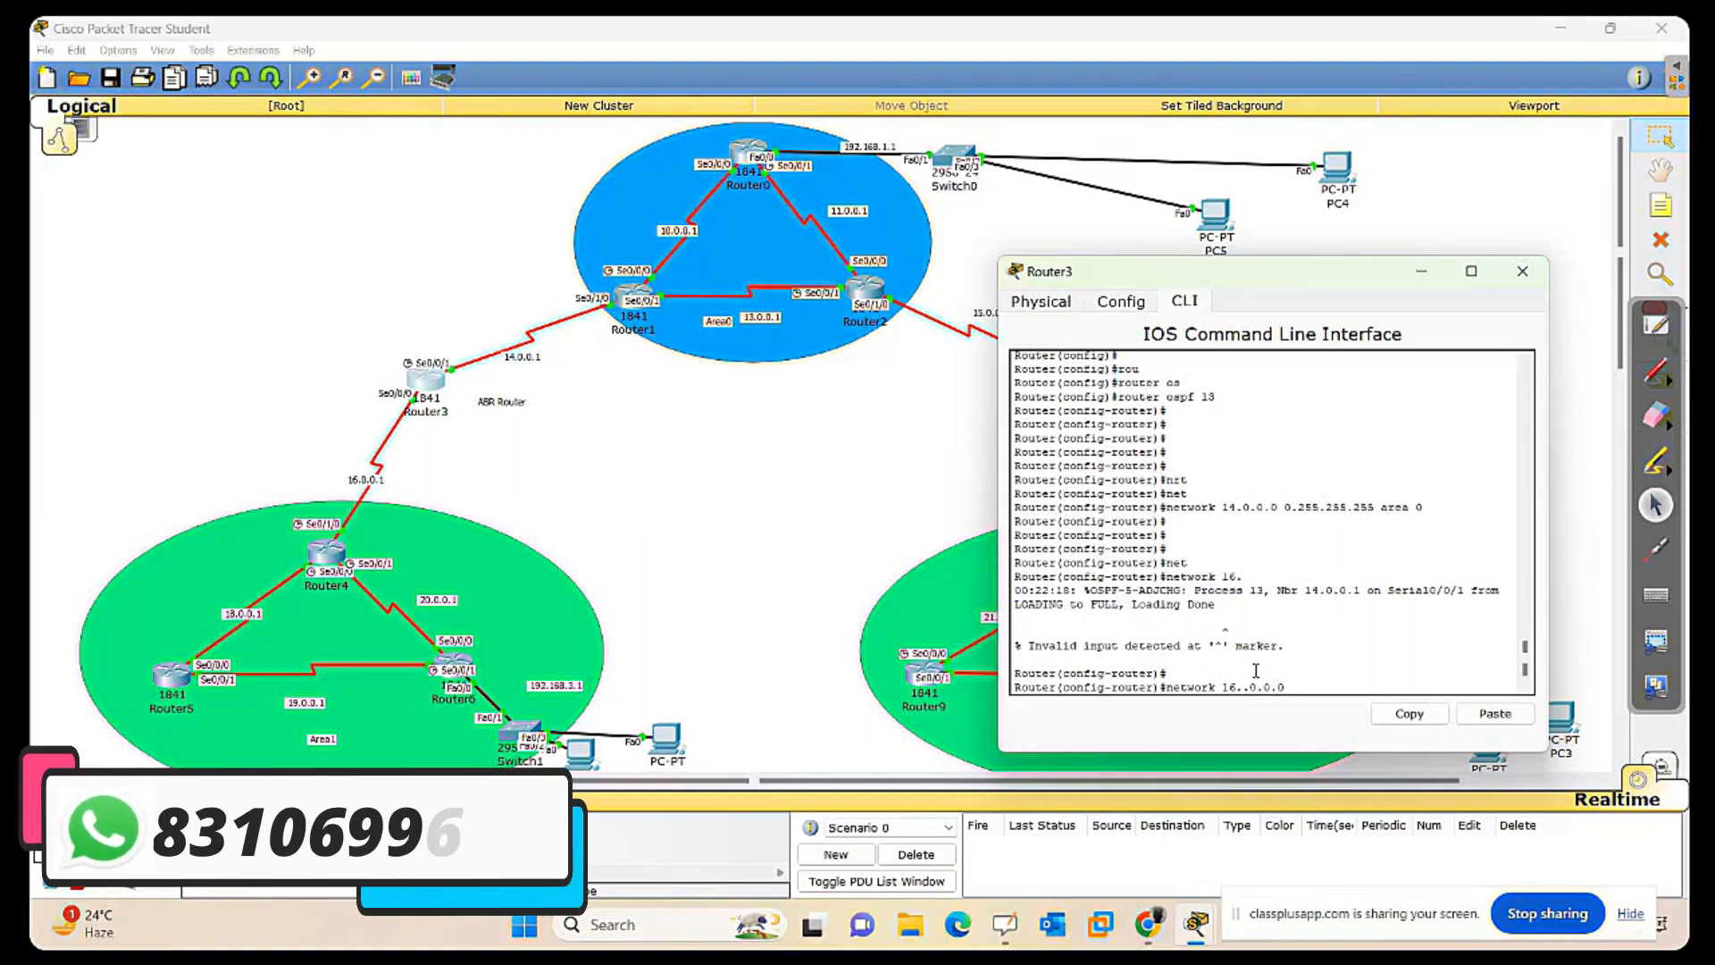
key("BackSpace")
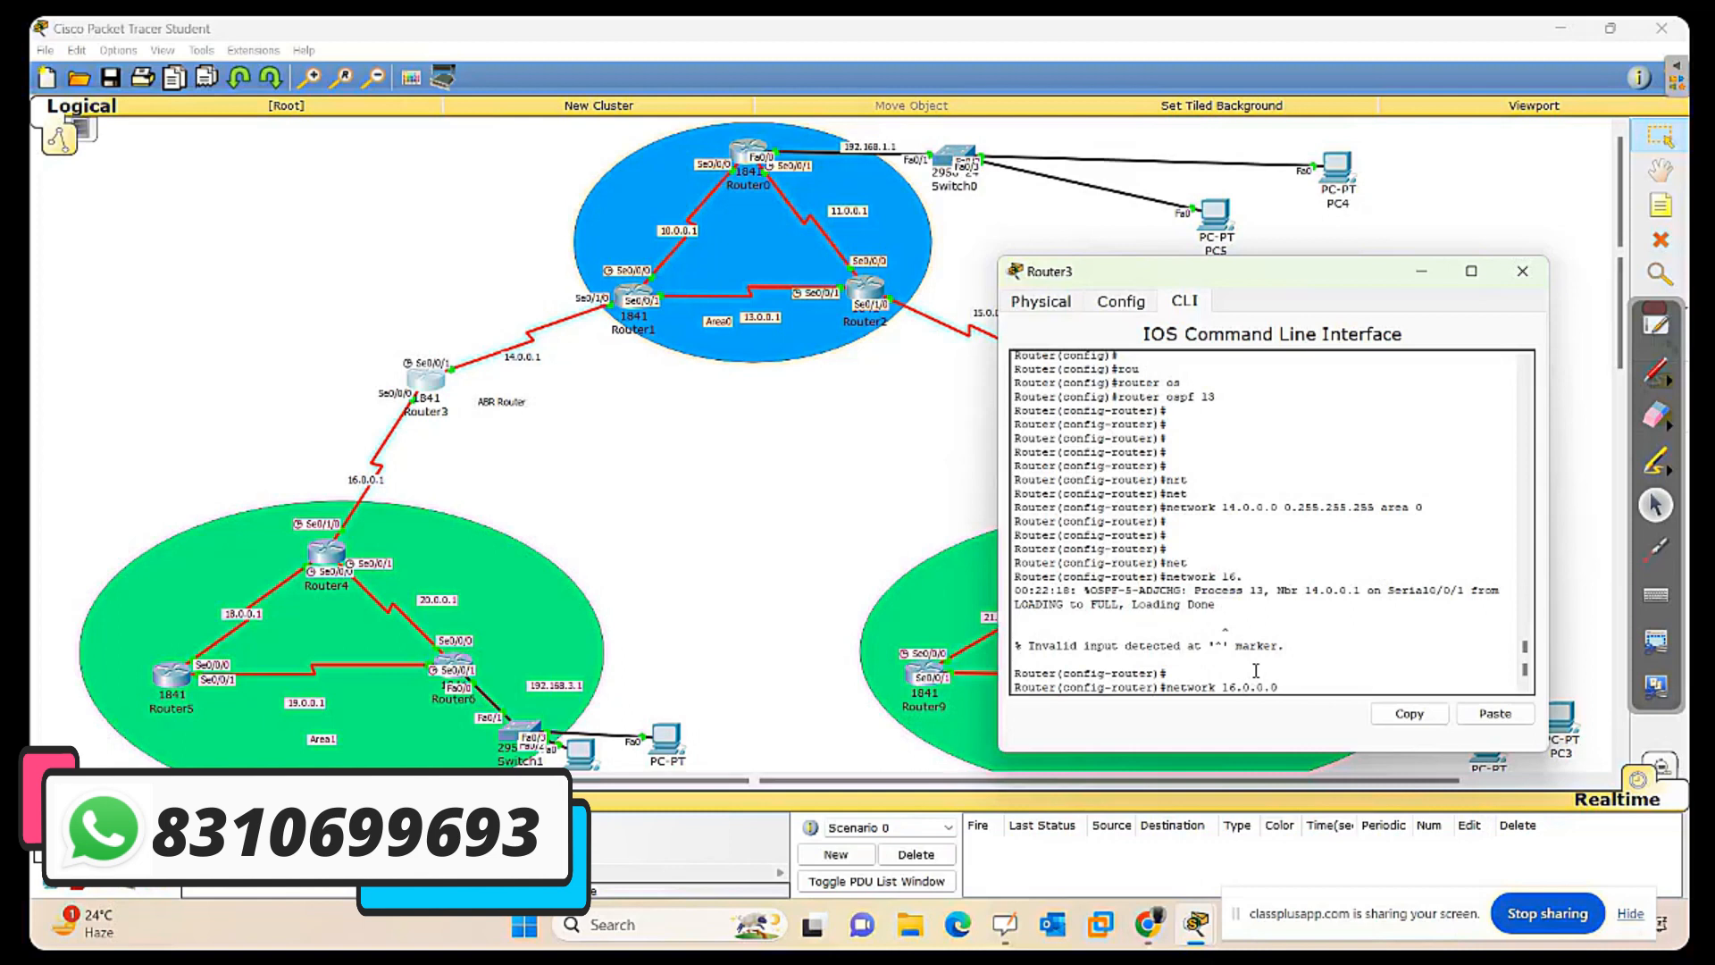
type("0.")
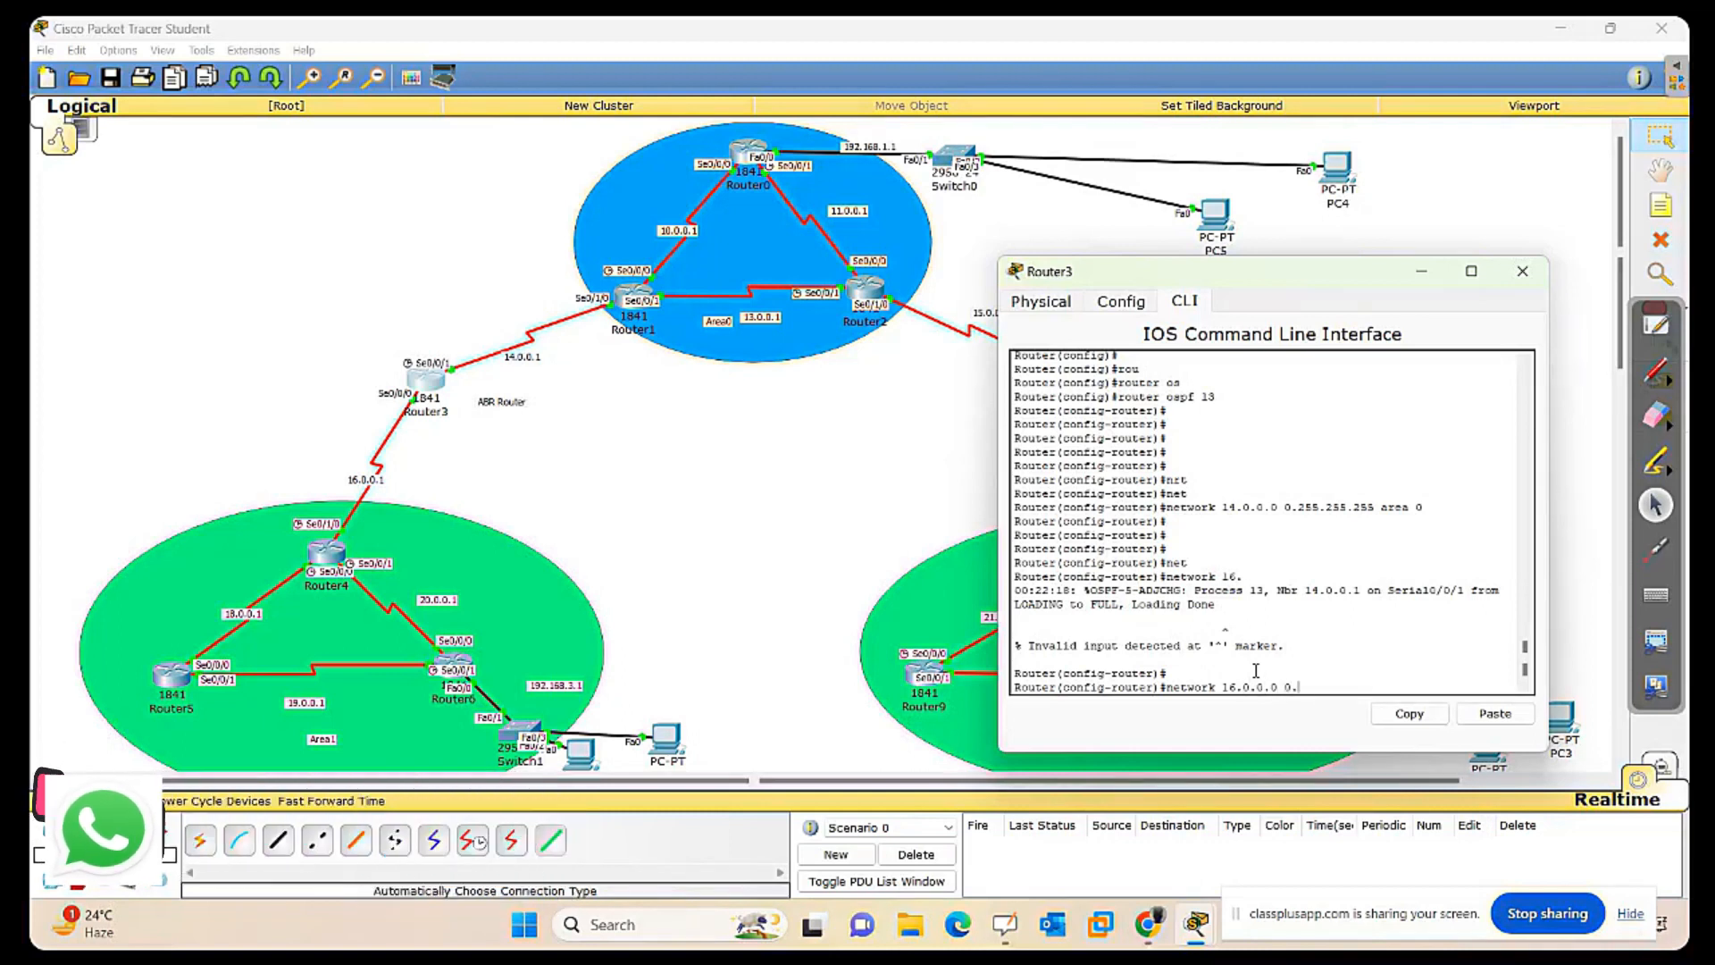
type("255.255.255 a")
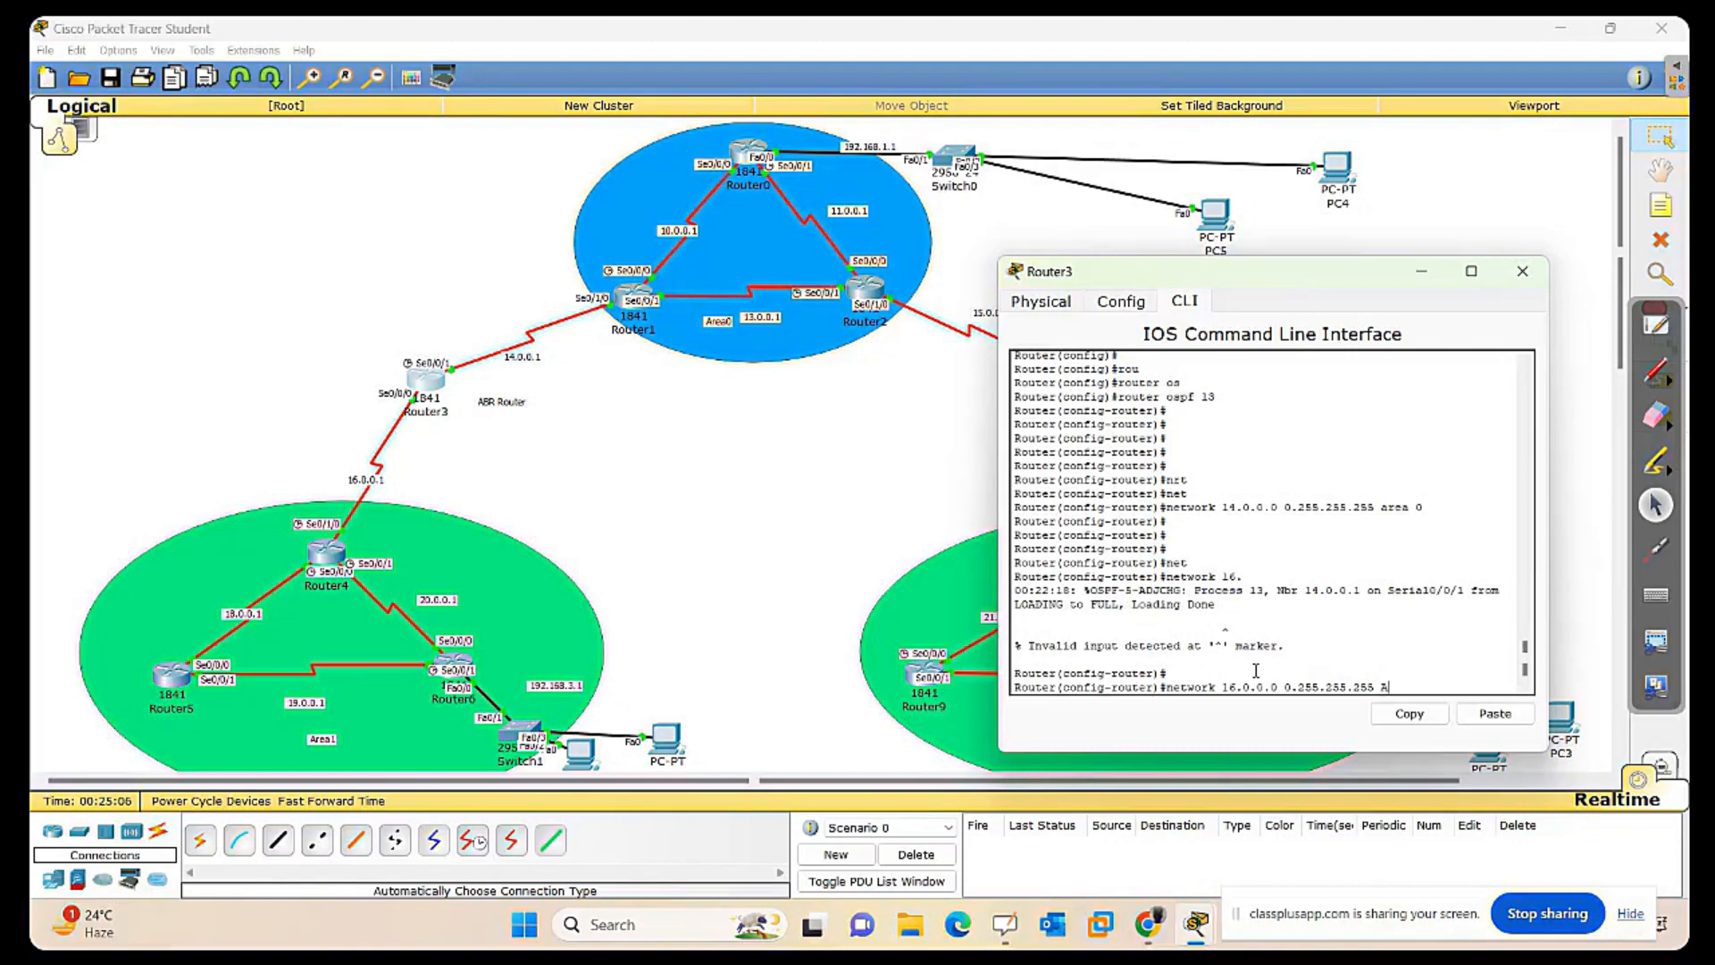
key("BackSpace")
type("area 1")
key("Return")
key("Return")
key("Return")
key("Return")
key("Return")
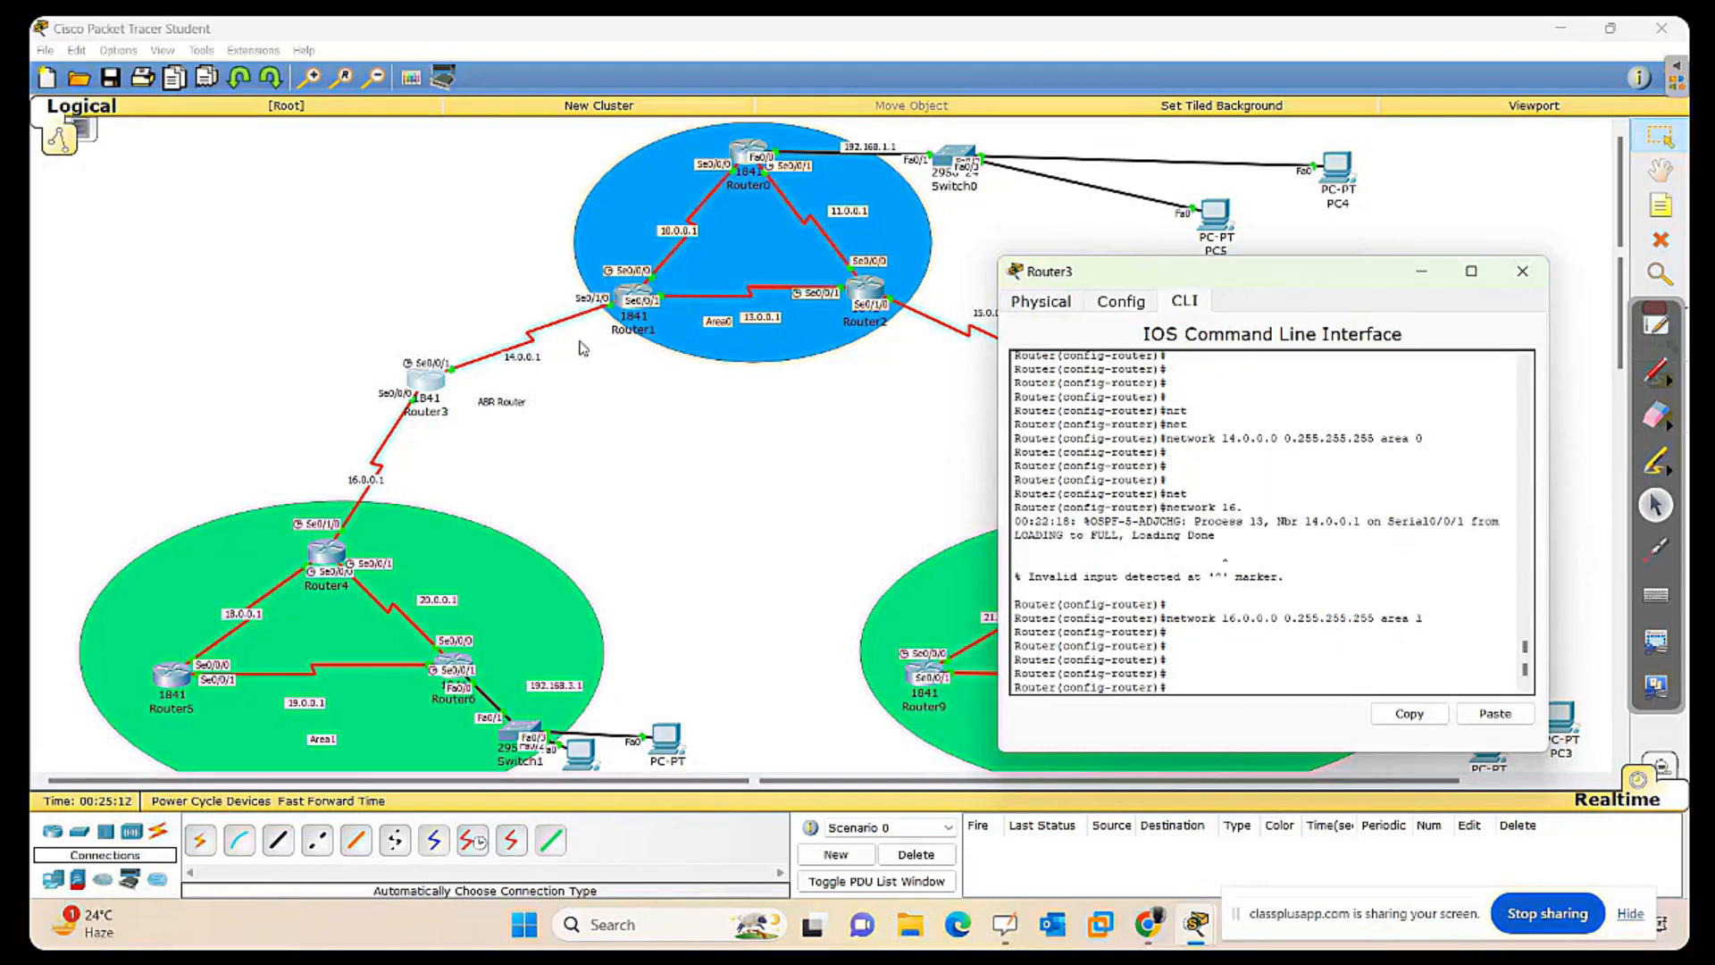
left_click(1522, 270)
Circle Router3's links to Router1 and Router4 with the annotation pen, and label them 0 and 1.
left_click(1655, 369)
mouse_move(484, 339)
left_mouse_down()
mouse_move(450, 368)
mouse_move(647, 308)
mouse_move(538, 304)
mouse_move(497, 332)
left_mouse_up()
mouse_move(406, 391)
left_mouse_down()
mouse_move(351, 476)
mouse_move(445, 419)
left_mouse_up()
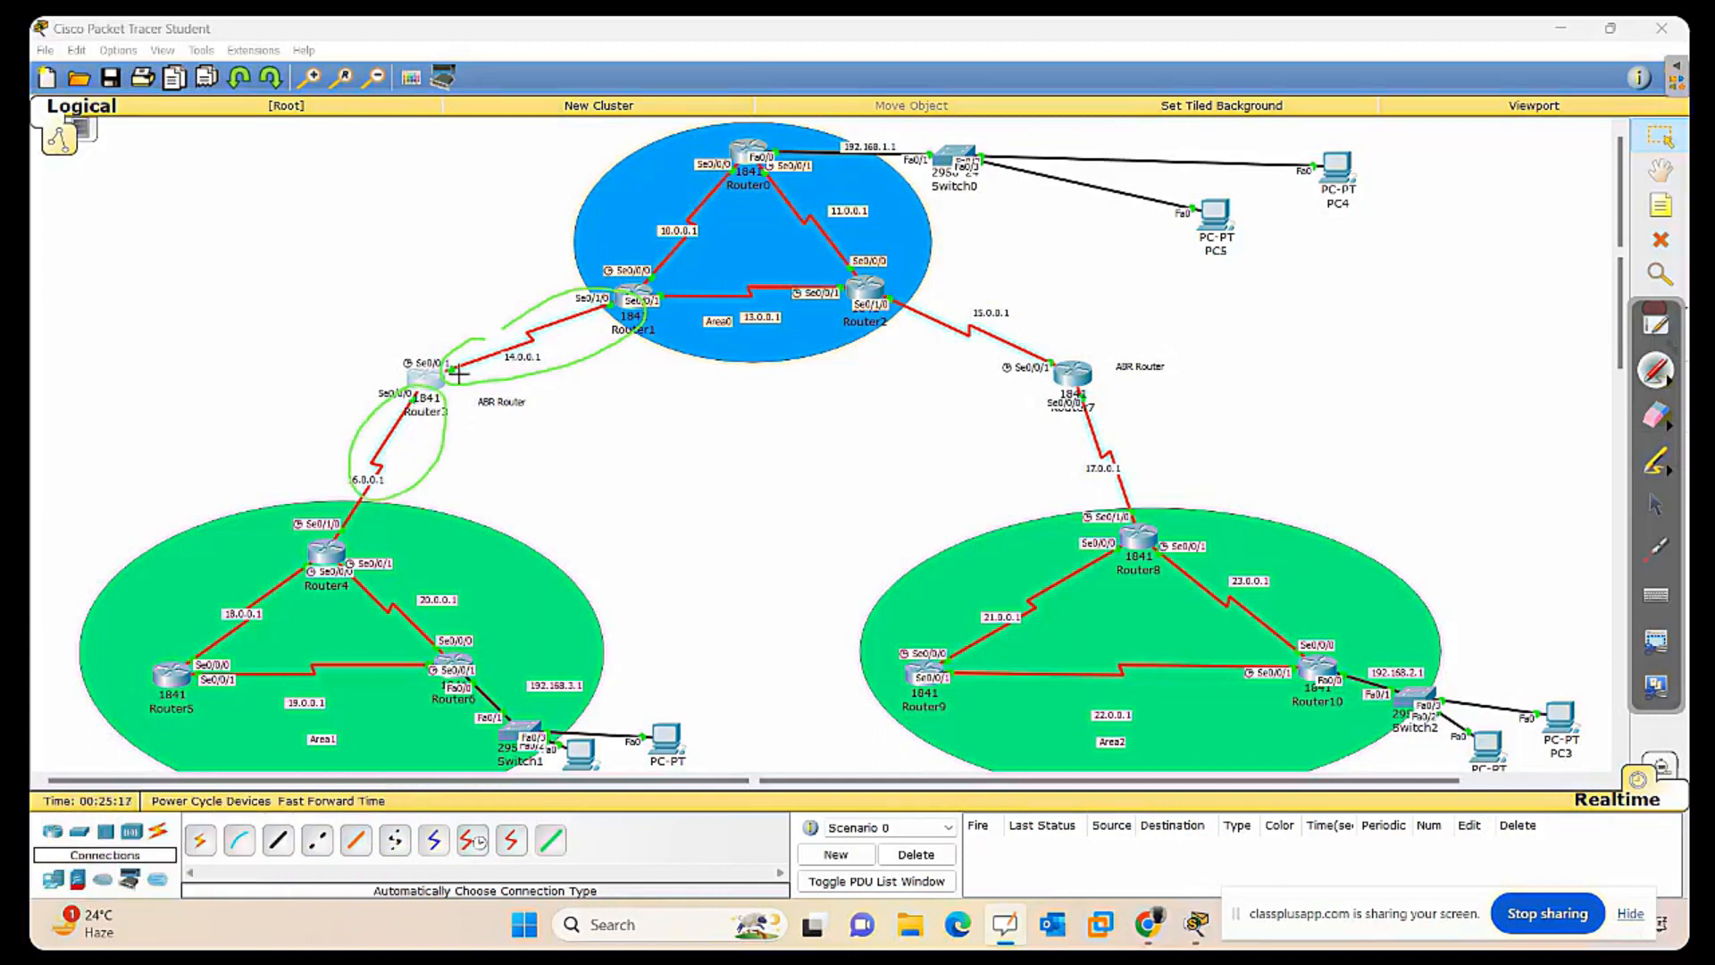
mouse_move(478, 341)
left_mouse_down()
mouse_move(415, 368)
mouse_move(350, 457)
mouse_move(502, 407)
left_mouse_up()
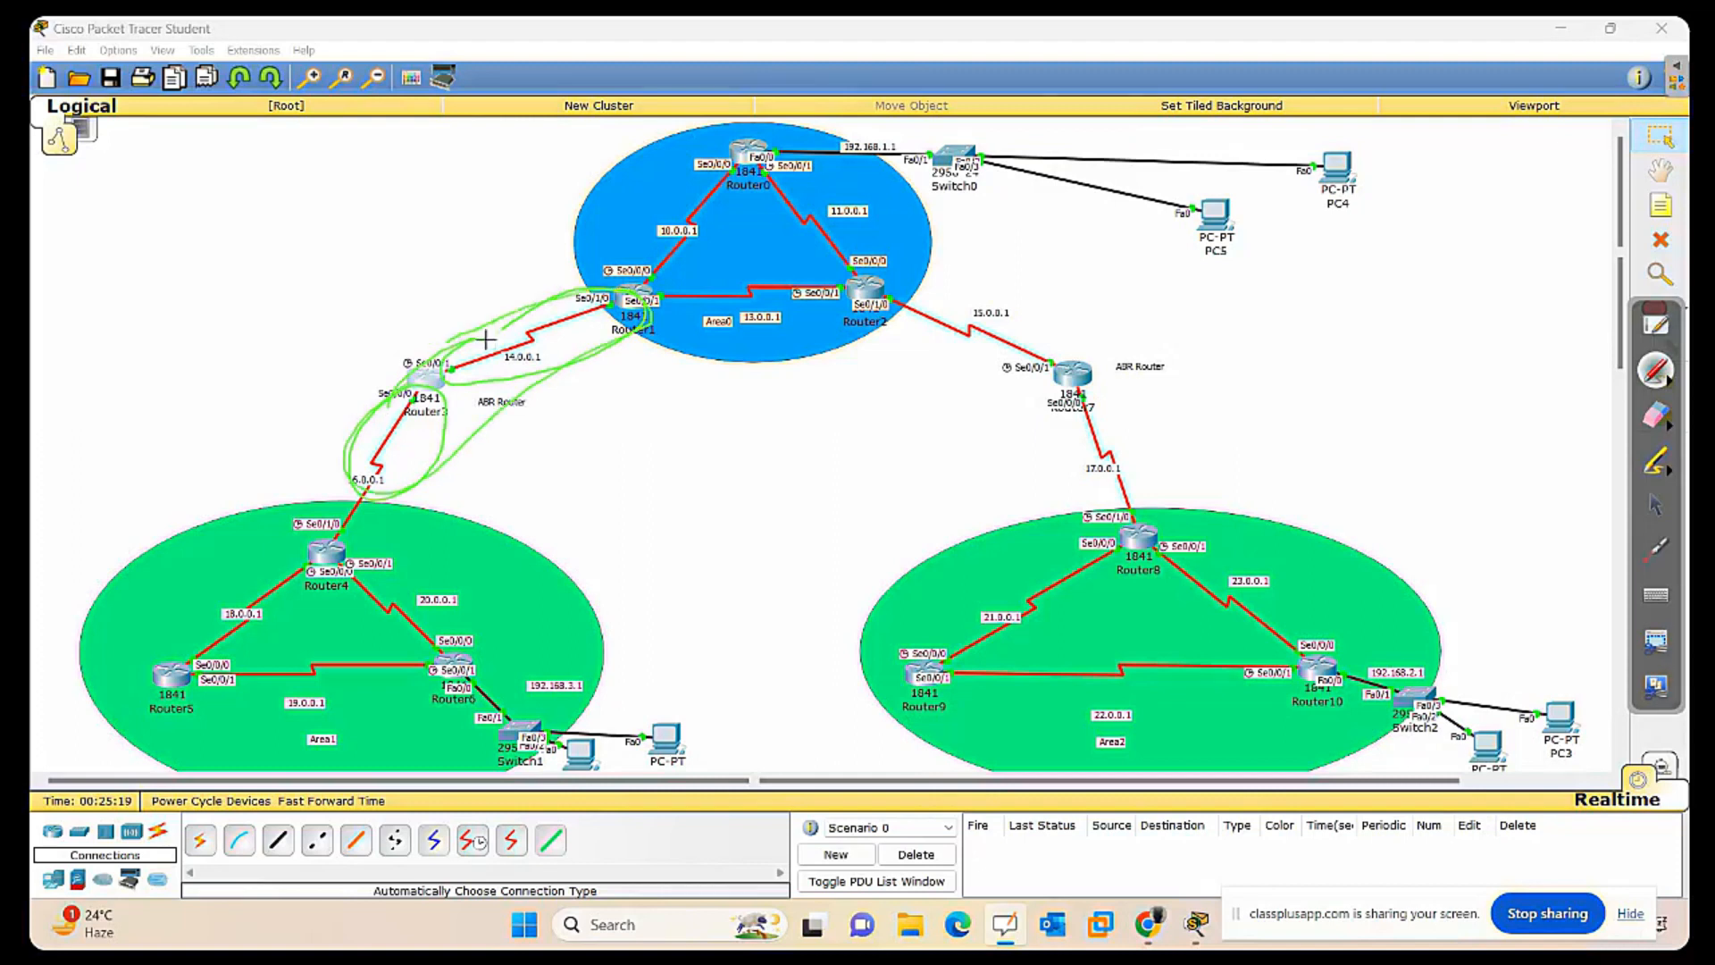
mouse_move(594, 367)
left_mouse_down()
mouse_move(641, 412)
mouse_move(656, 396)
left_mouse_up()
left_click_drag(398, 409, 281, 417)
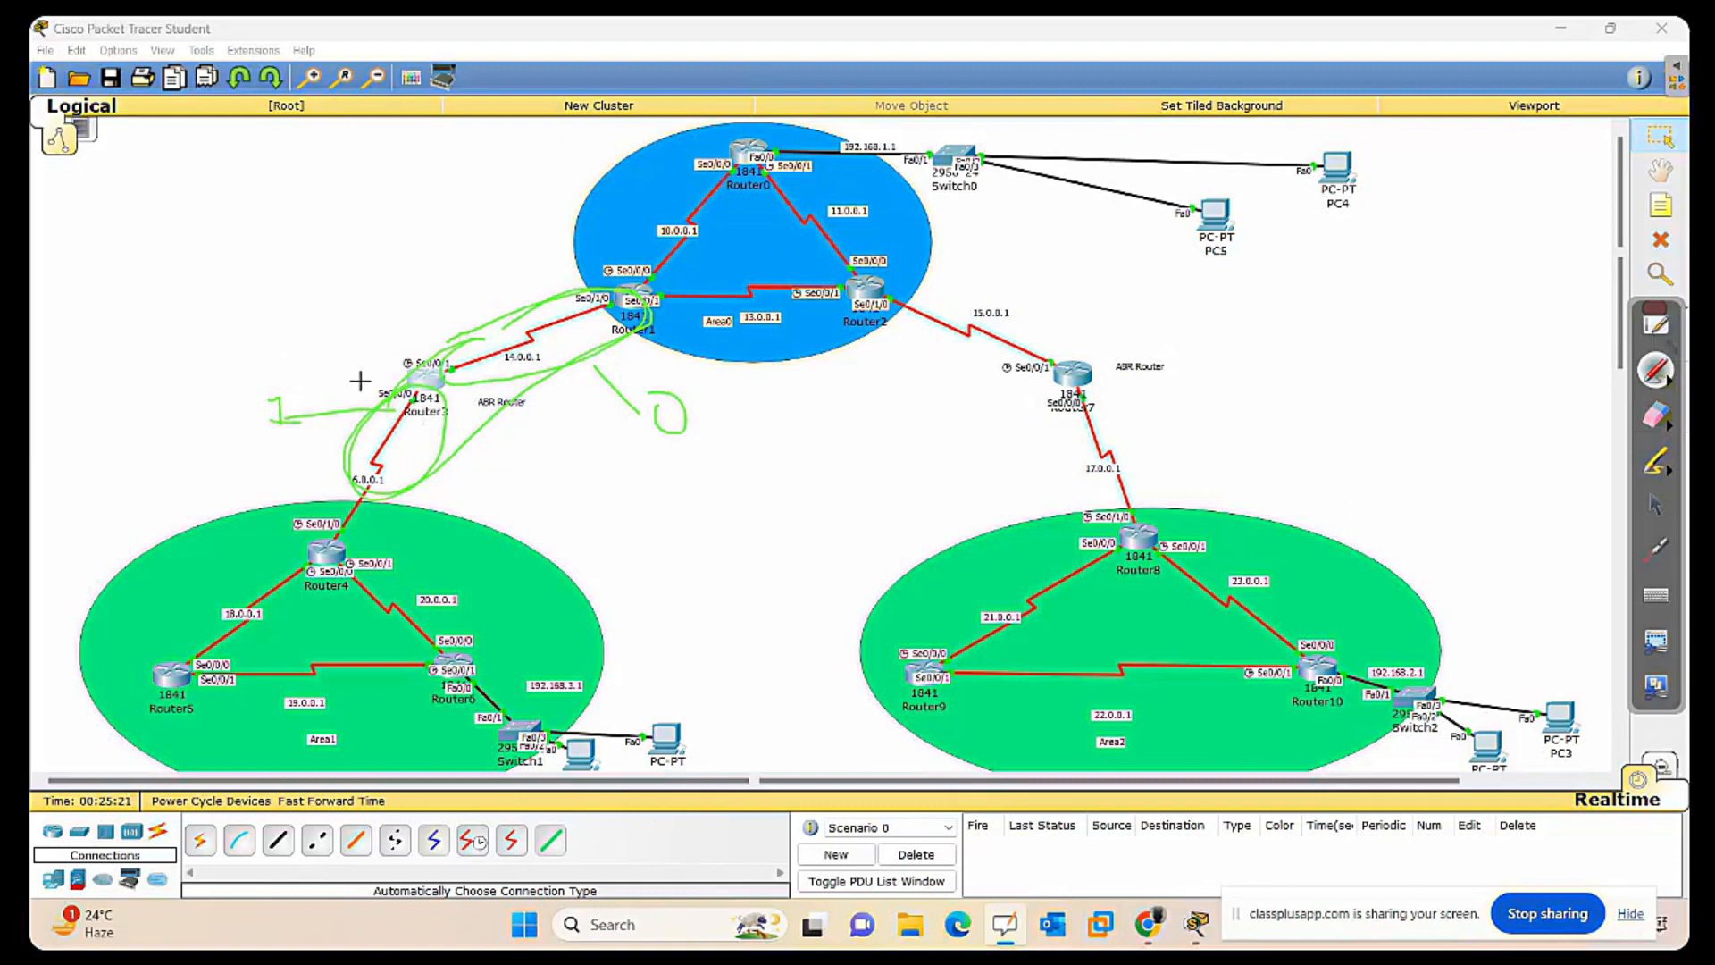
Erase the circles and the 0 and 1 labels around Router3's links, and return to the normal pointer.
left_click(1657, 414)
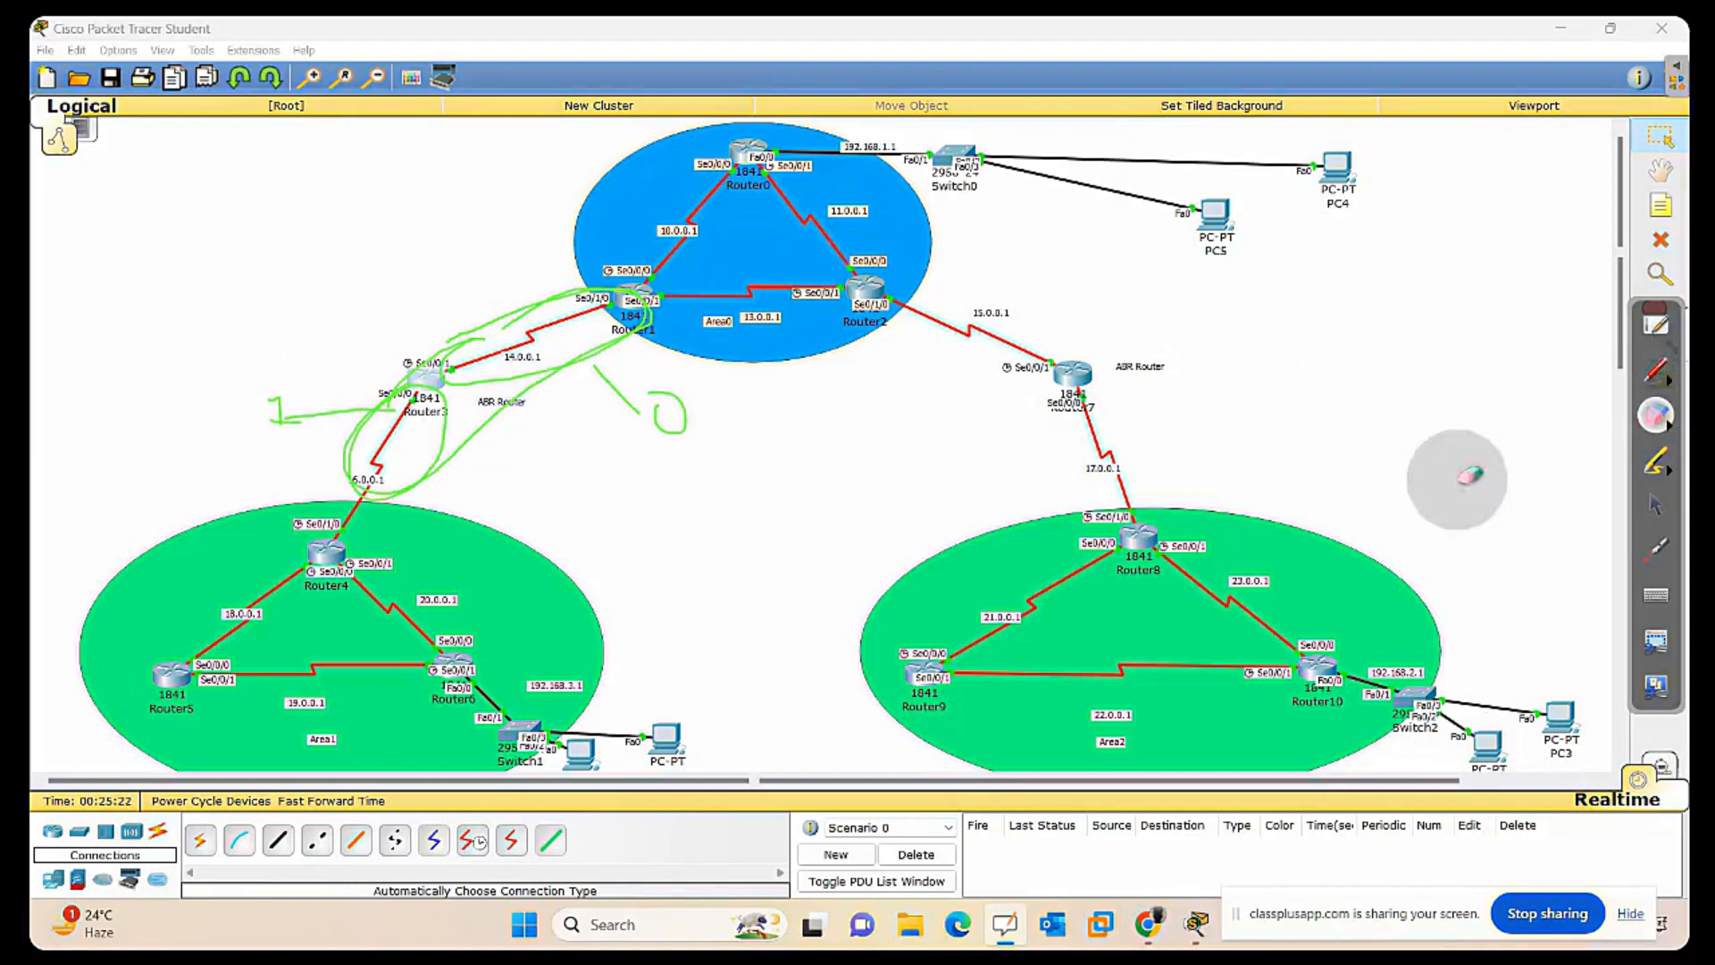
mouse_move(586, 432)
left_mouse_down()
mouse_move(708, 356)
mouse_move(371, 394)
mouse_move(383, 429)
mouse_move(278, 418)
left_mouse_up()
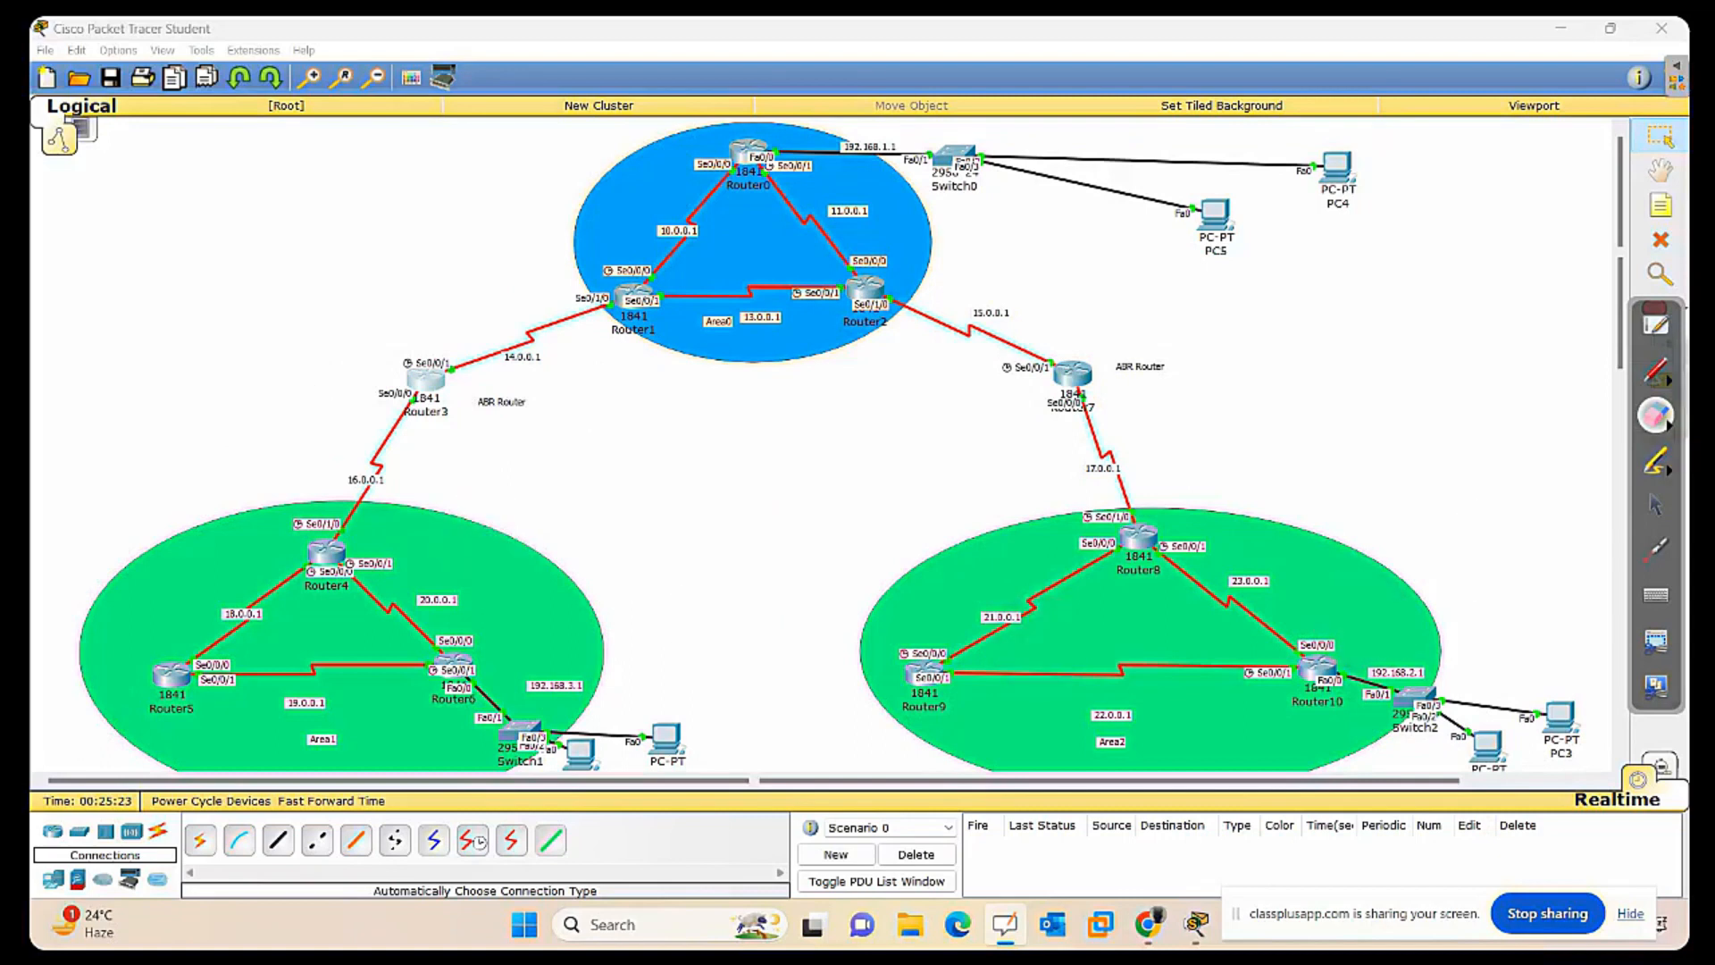
left_click(1655, 505)
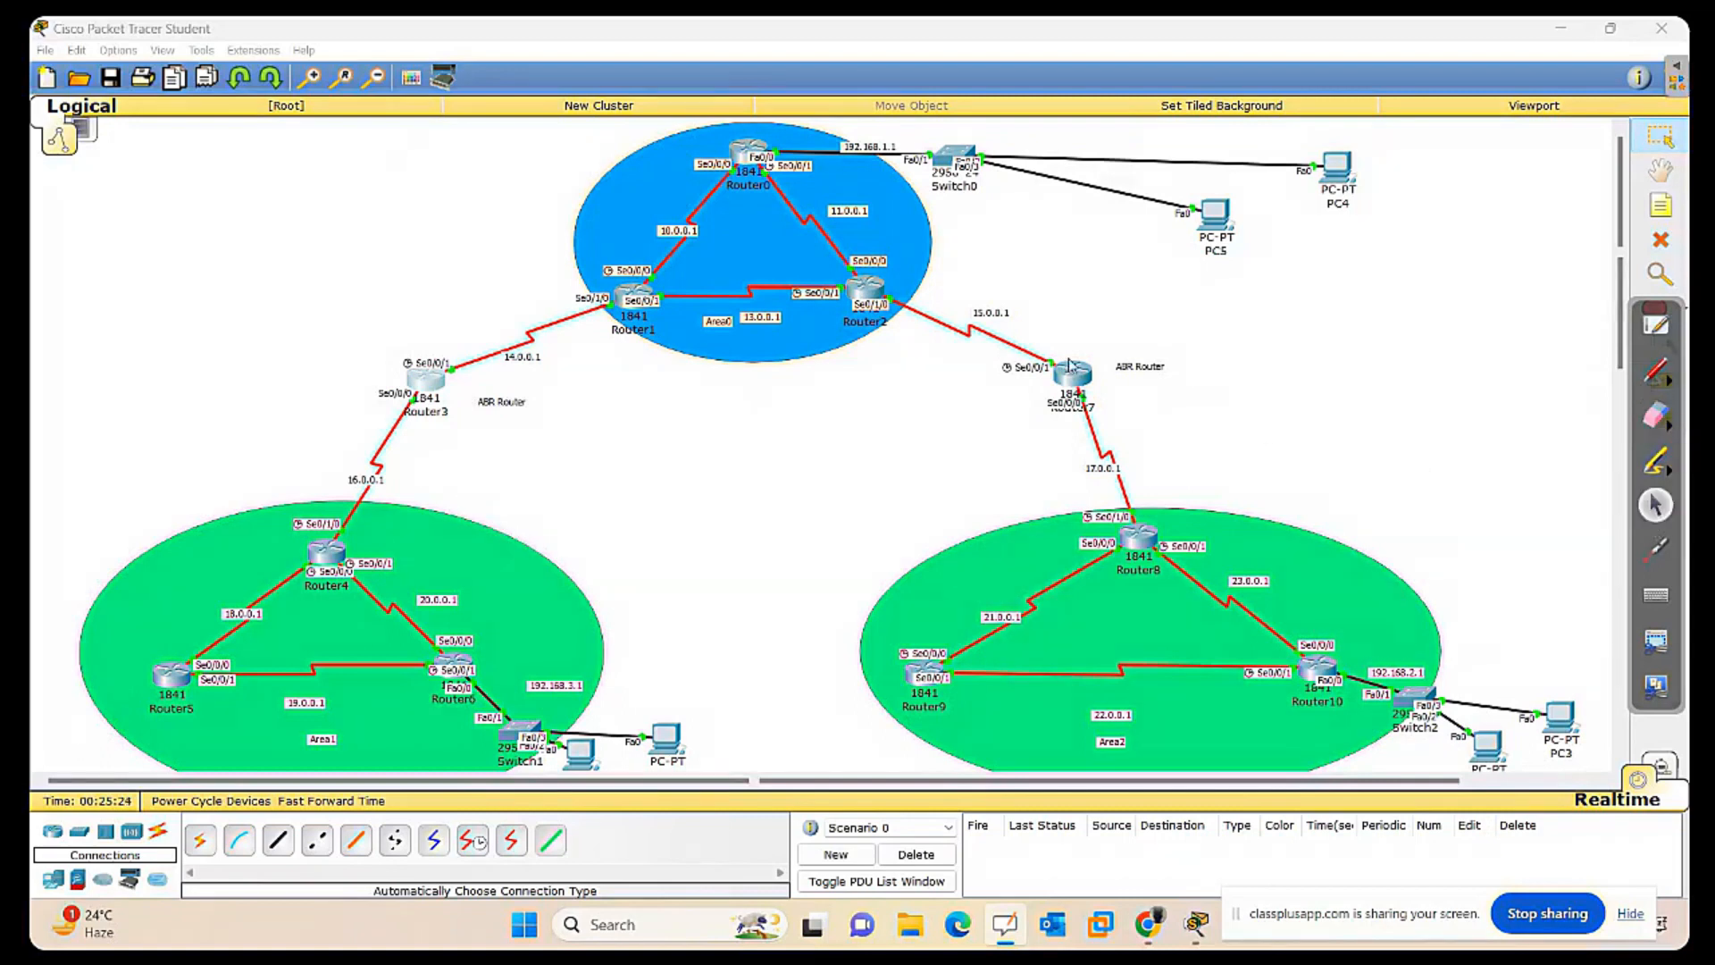
Open Router7's command line, move its window clear of Router7 and its links, and bring up the user prompt.
left_click(1073, 382)
left_click_drag(920, 277, 516, 208)
key("Return")
key("Return")
key("Return")
key("Return")
key("Return")
key("Return")
key("Return")
key("Return")
Enter privileged mode and global configuration mode on Router7.
type("en")
key("Return")
key("Return")
key("Return")
key("Return")
key("Return")
key("Return")
type("conf t")
key("Return")
key("Return")
key("Return")
key("Return")
key("Return")
key("Return")
key("Return")
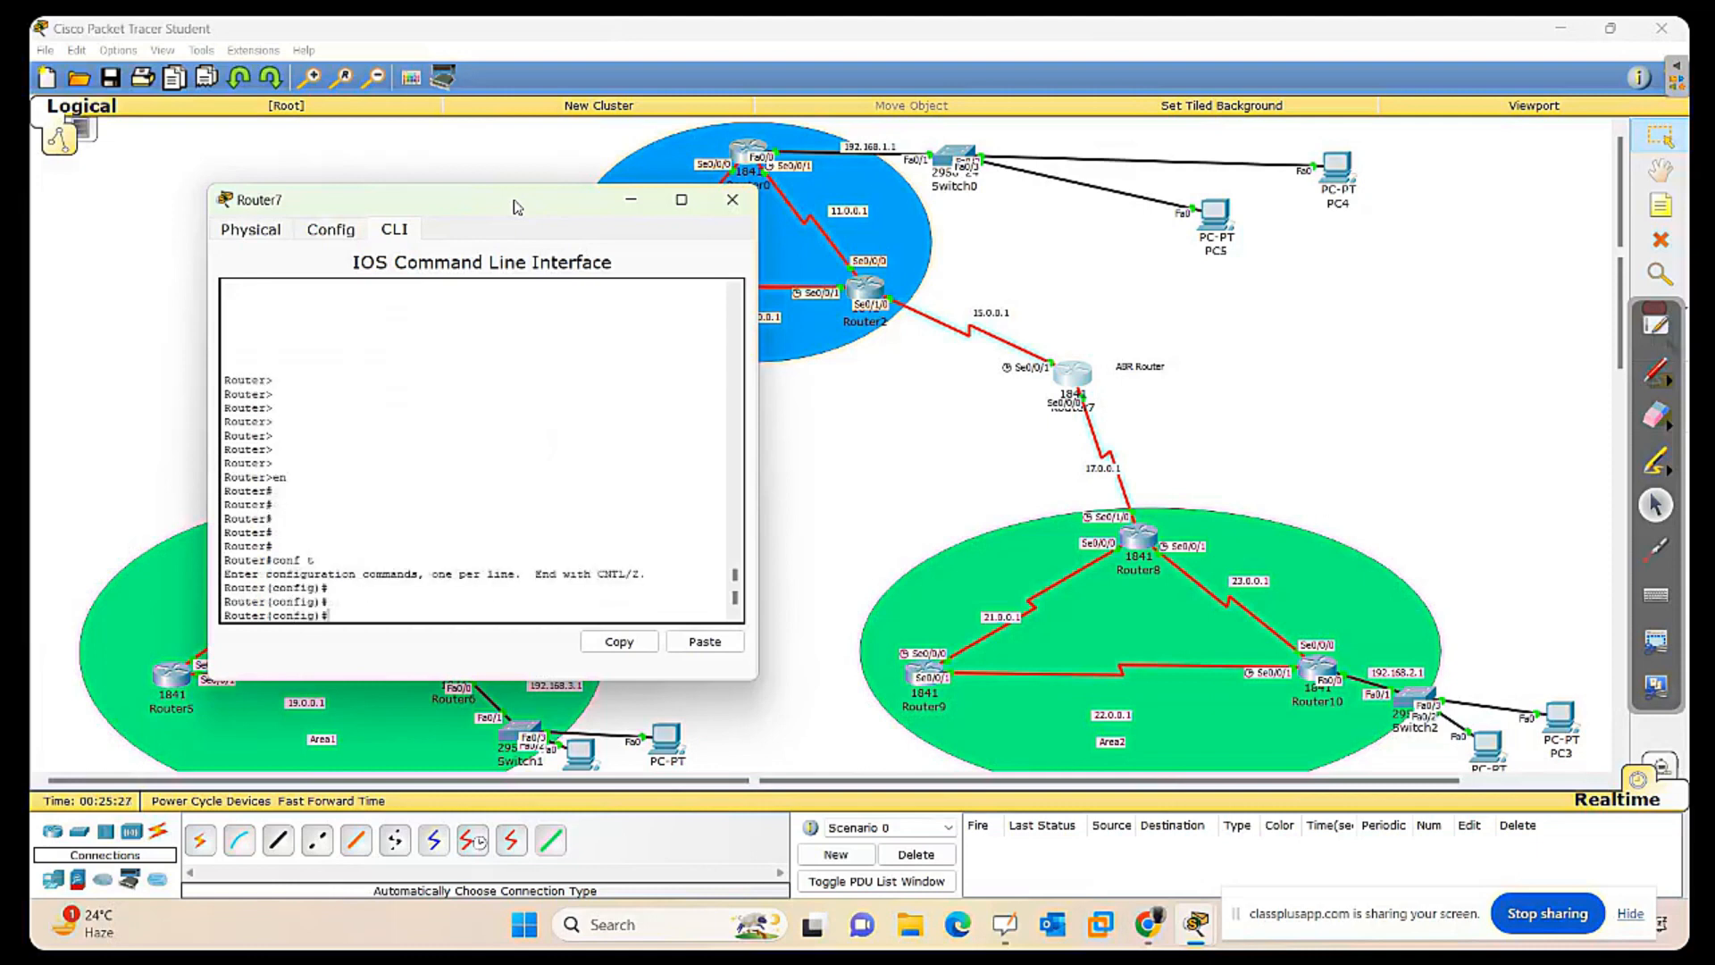
Start OSPF routing on Router7 with process ID 14.
type("rou")
key("Return")
type("router ")
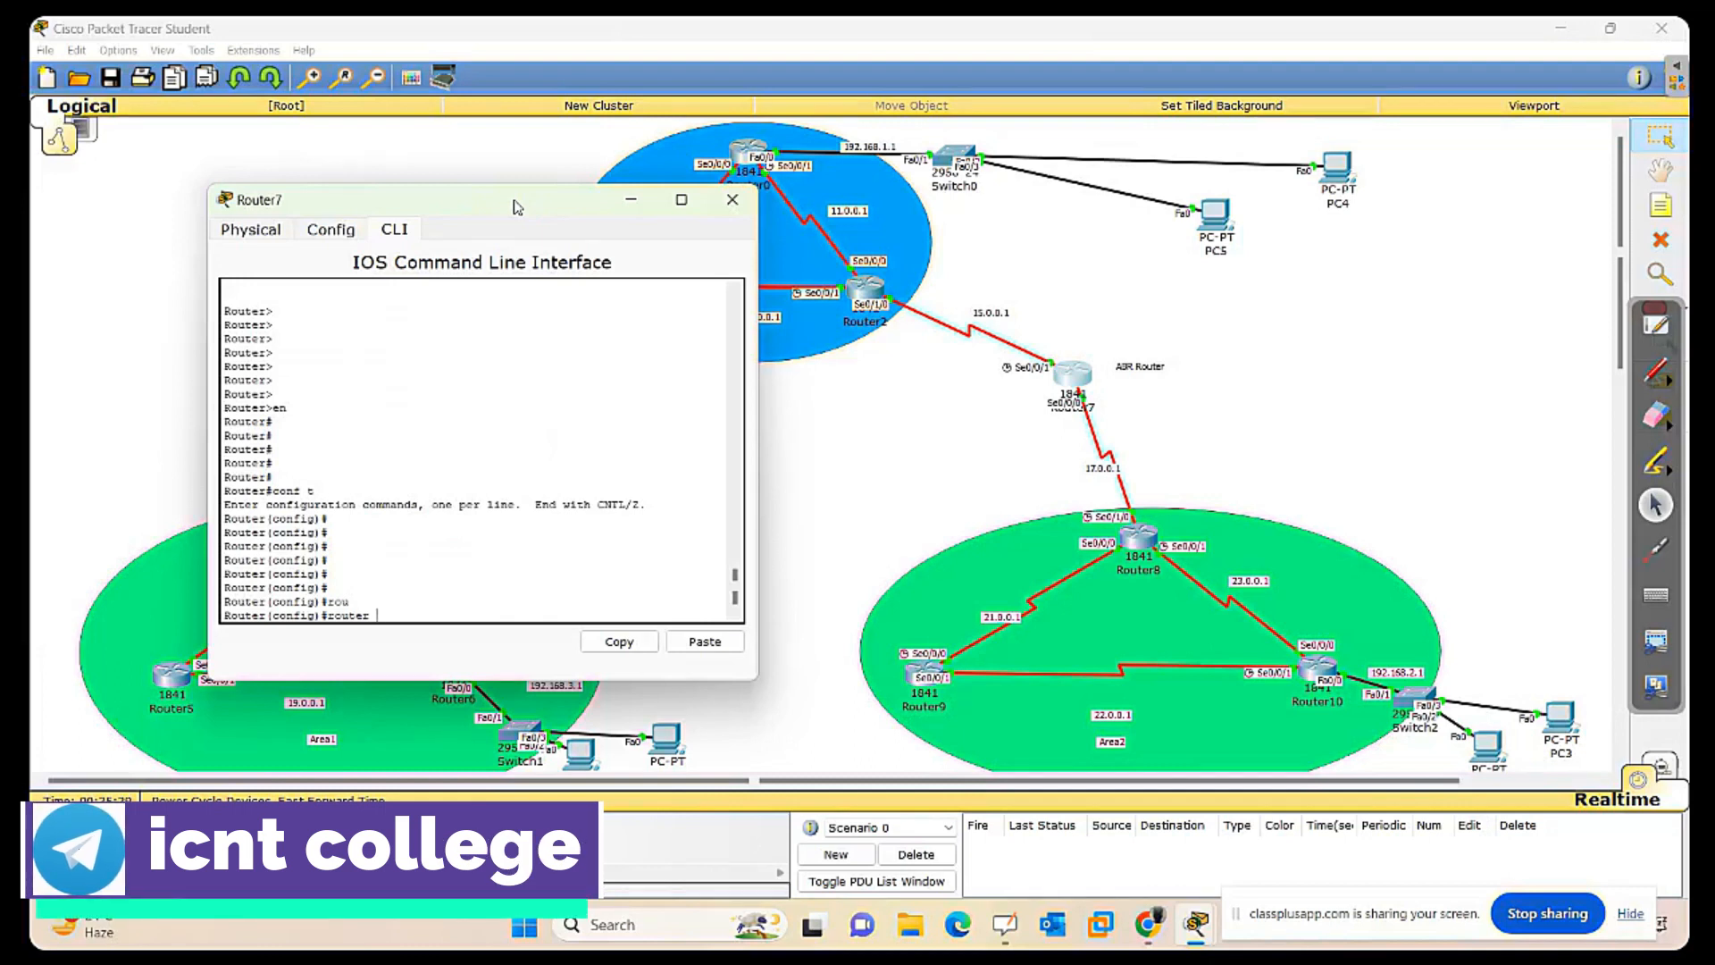
type("os")
key("Tab")
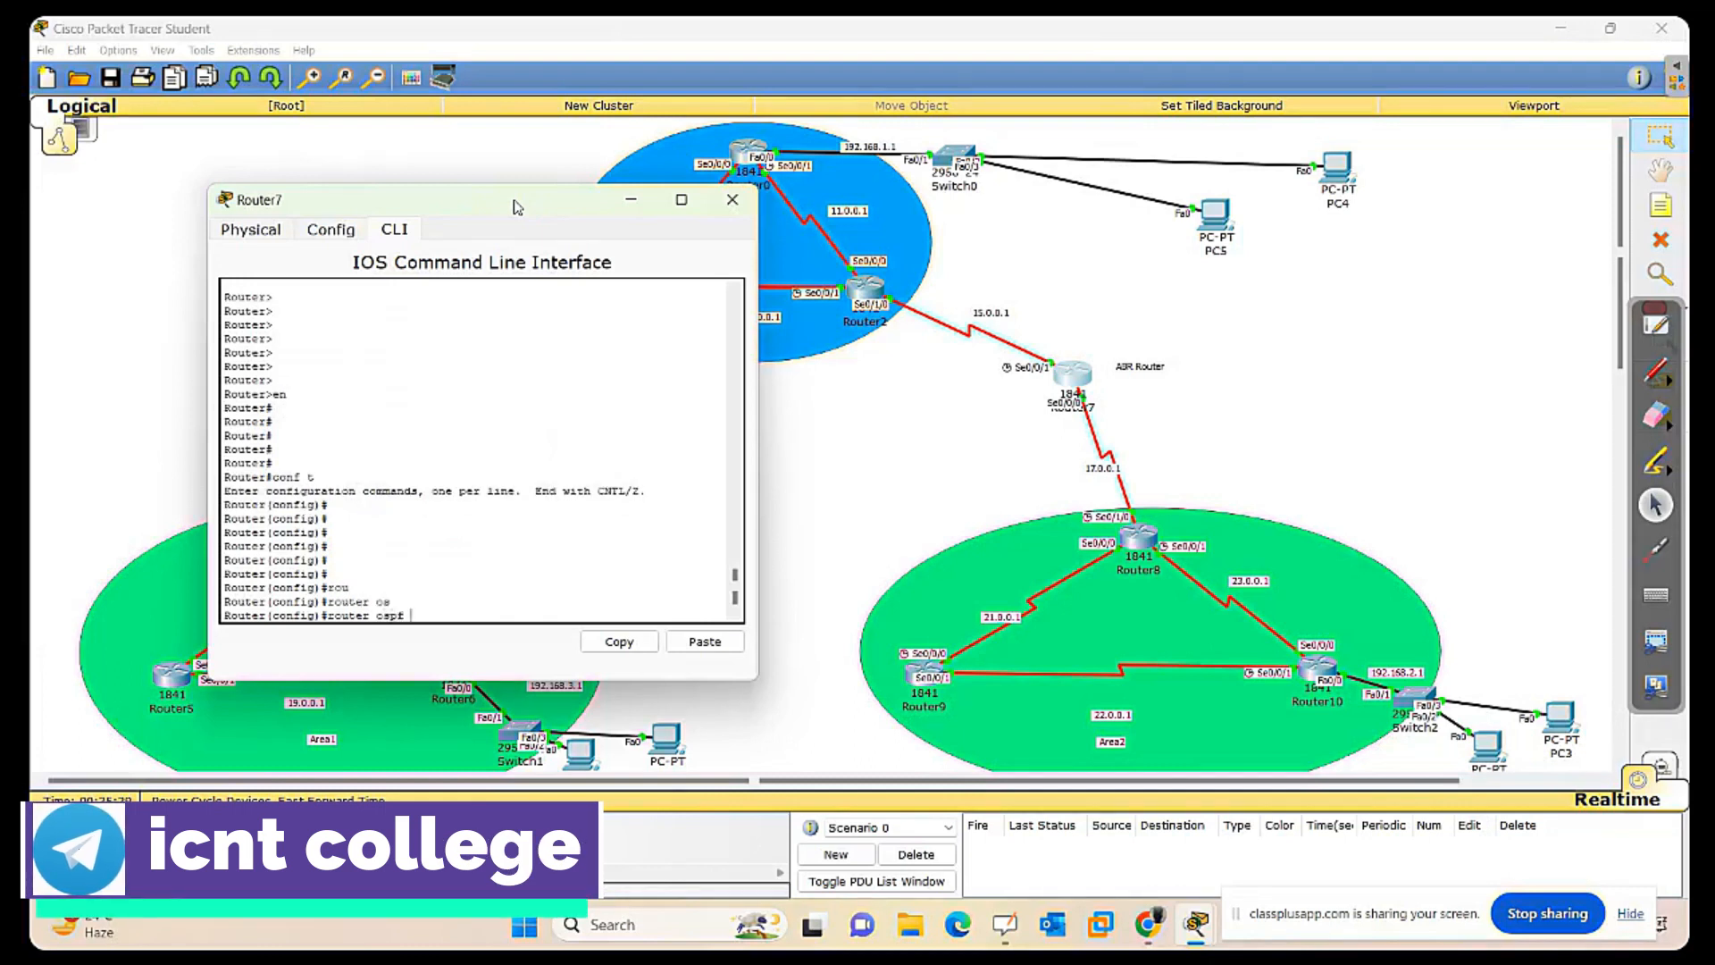
type("14")
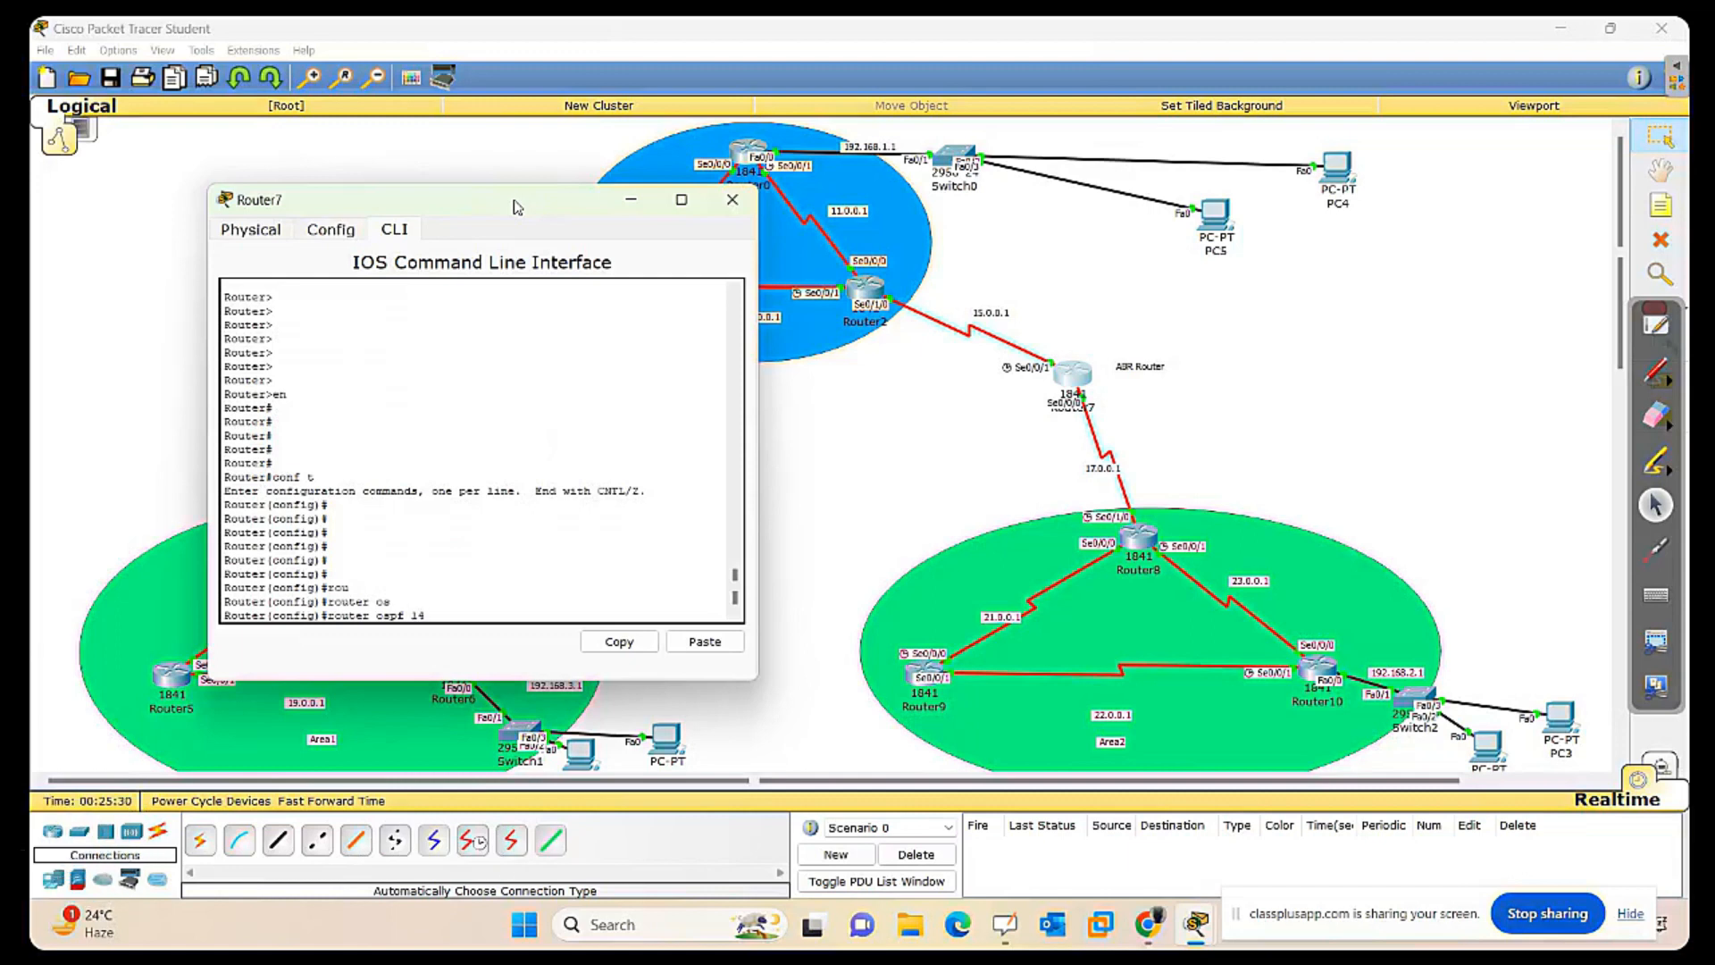
key("Return")
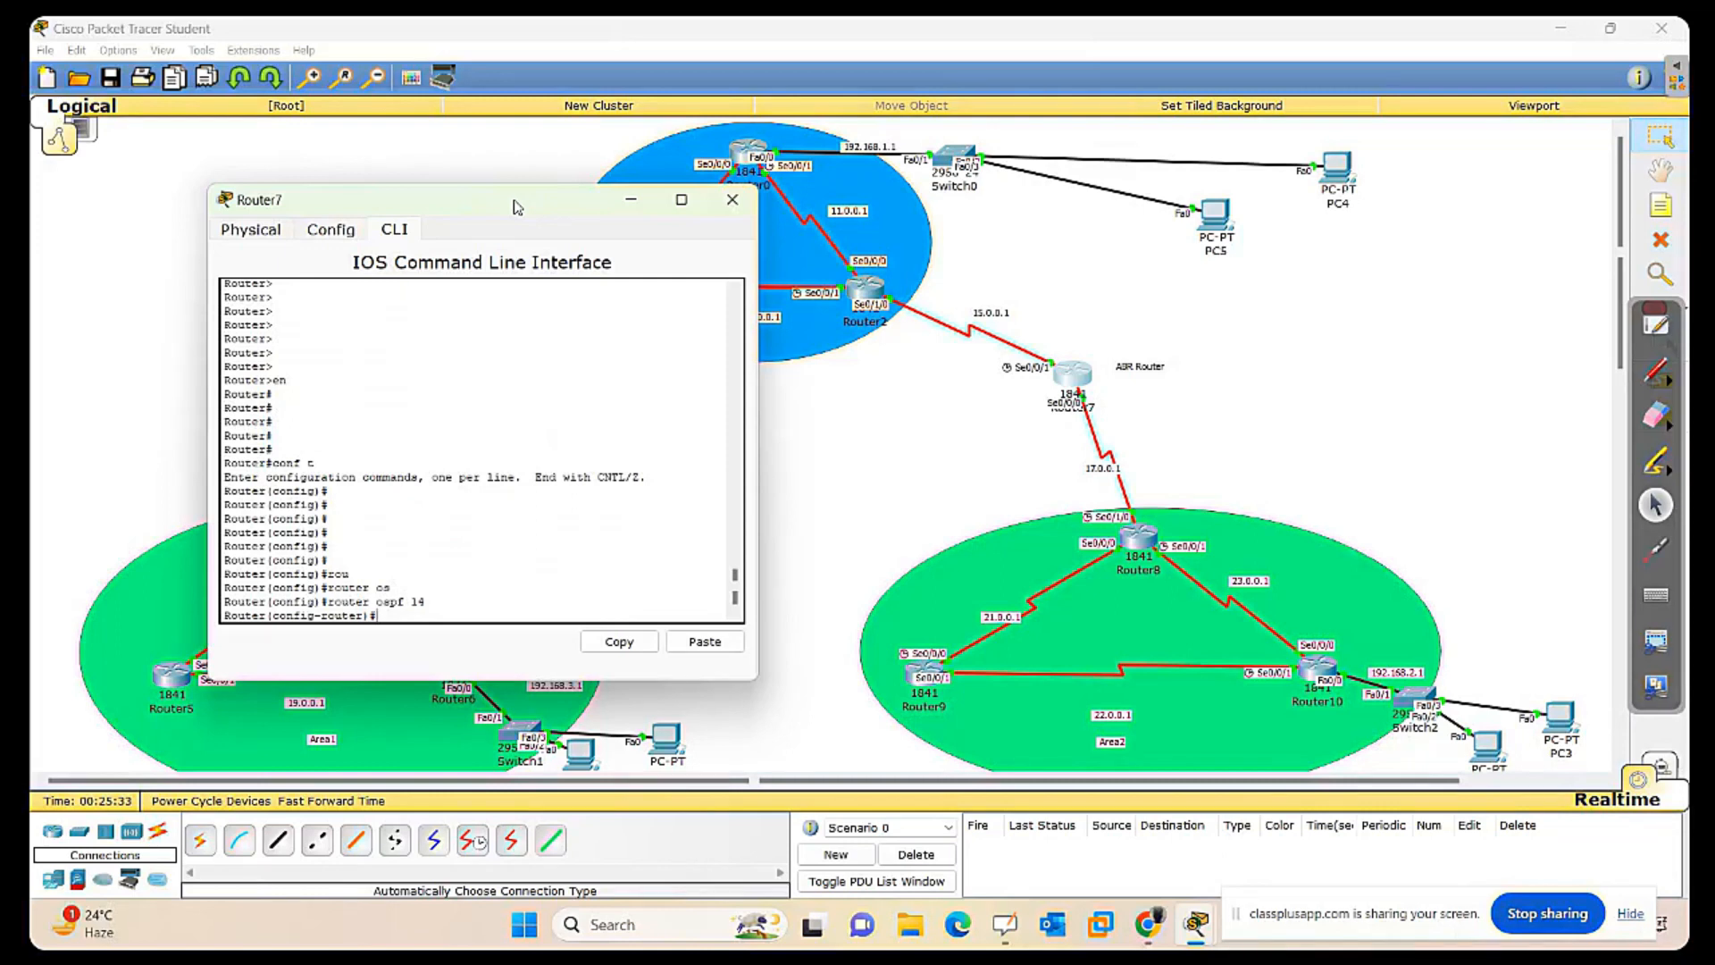
key("Return")
key("Return")
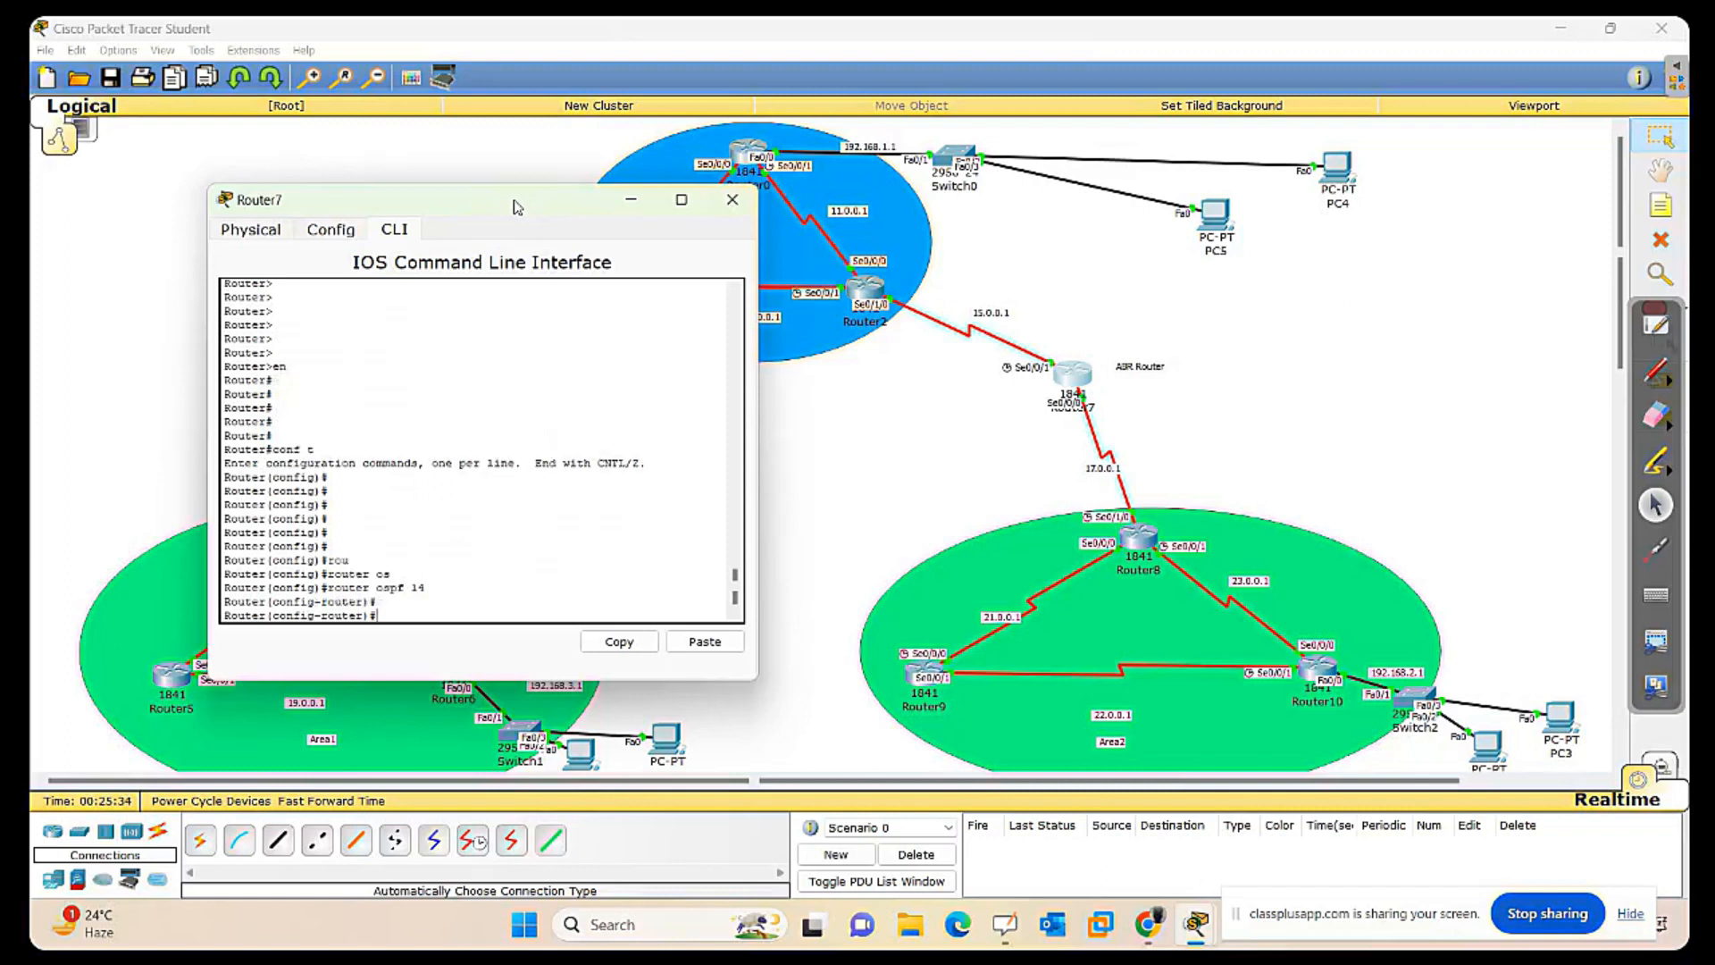
Advertise network 15.0.0.0 with wildcard mask 0.255.255.255 in OSPF area 0 on Router7.
type("net")
key("Return")
type("network")
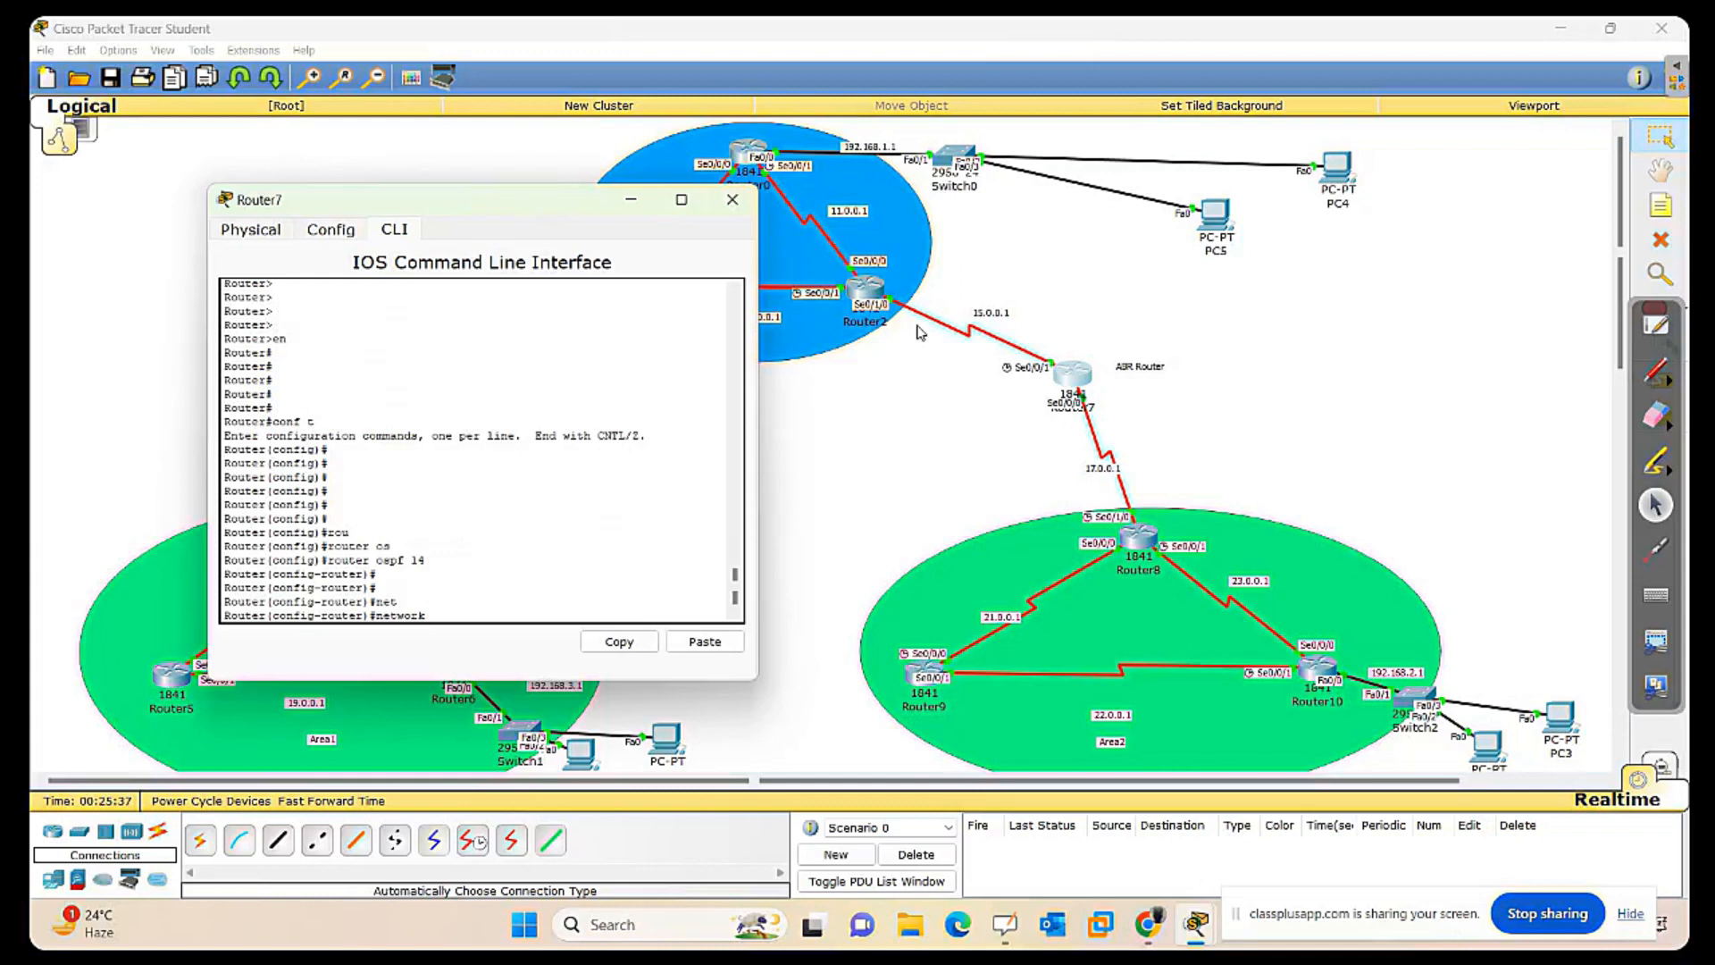
type("15.0.0.0 0.255.255.255 area 0")
key("Return")
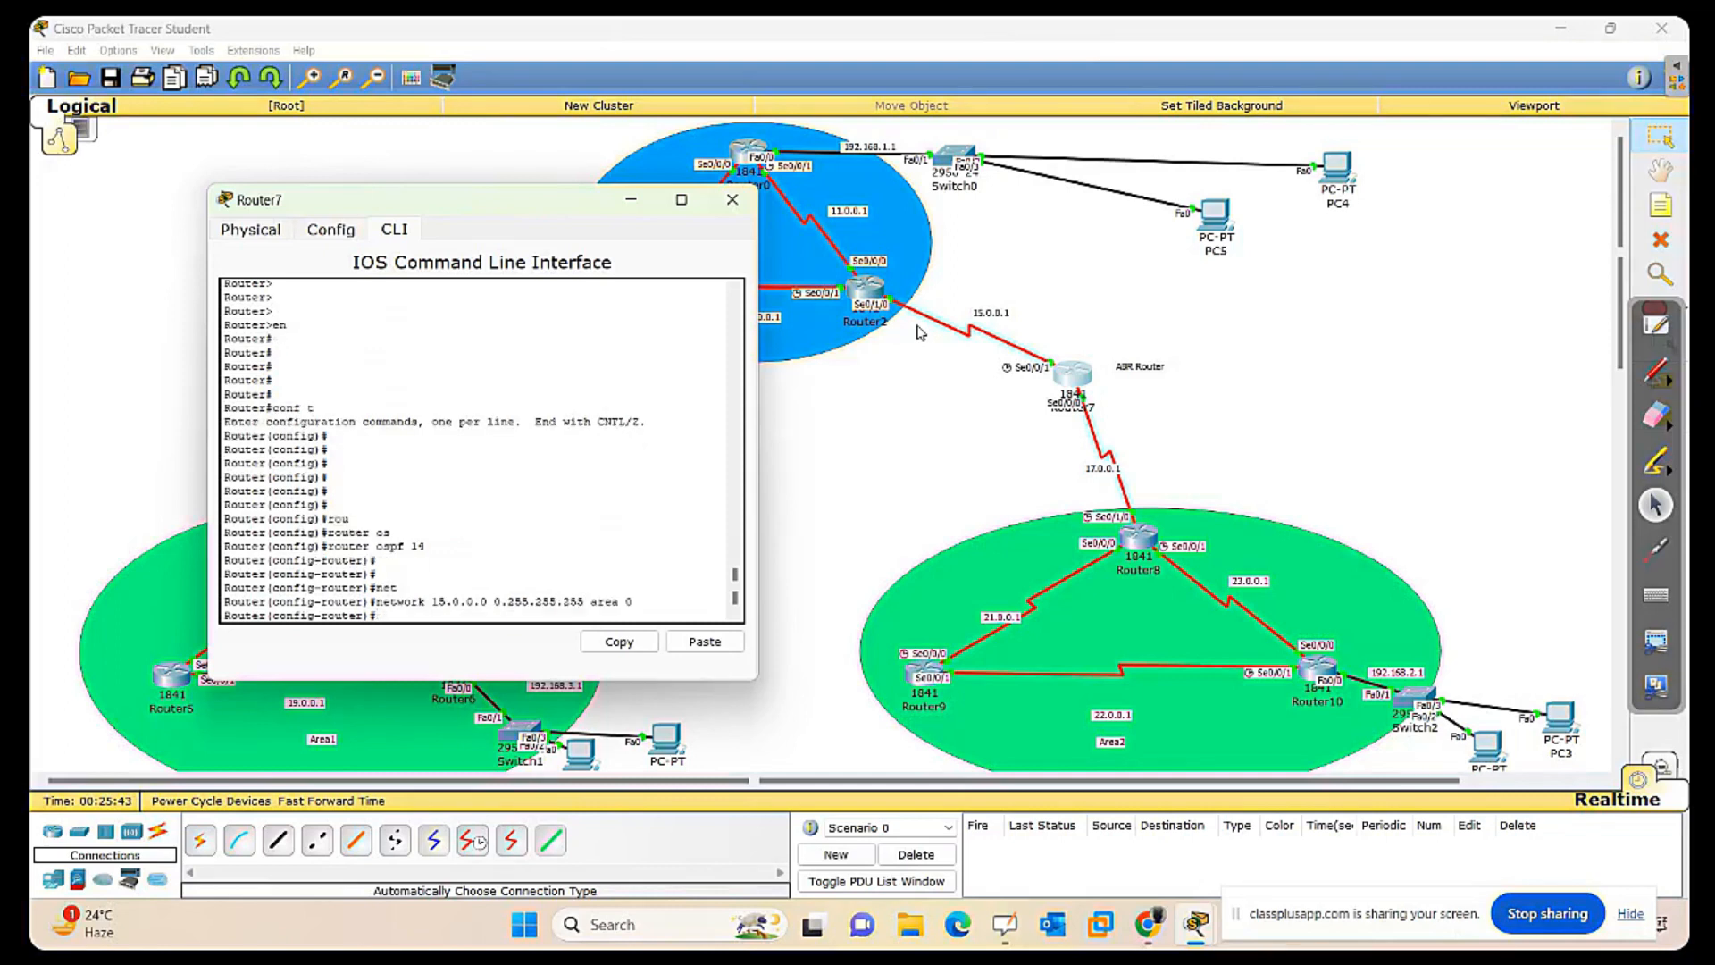
key("Return")
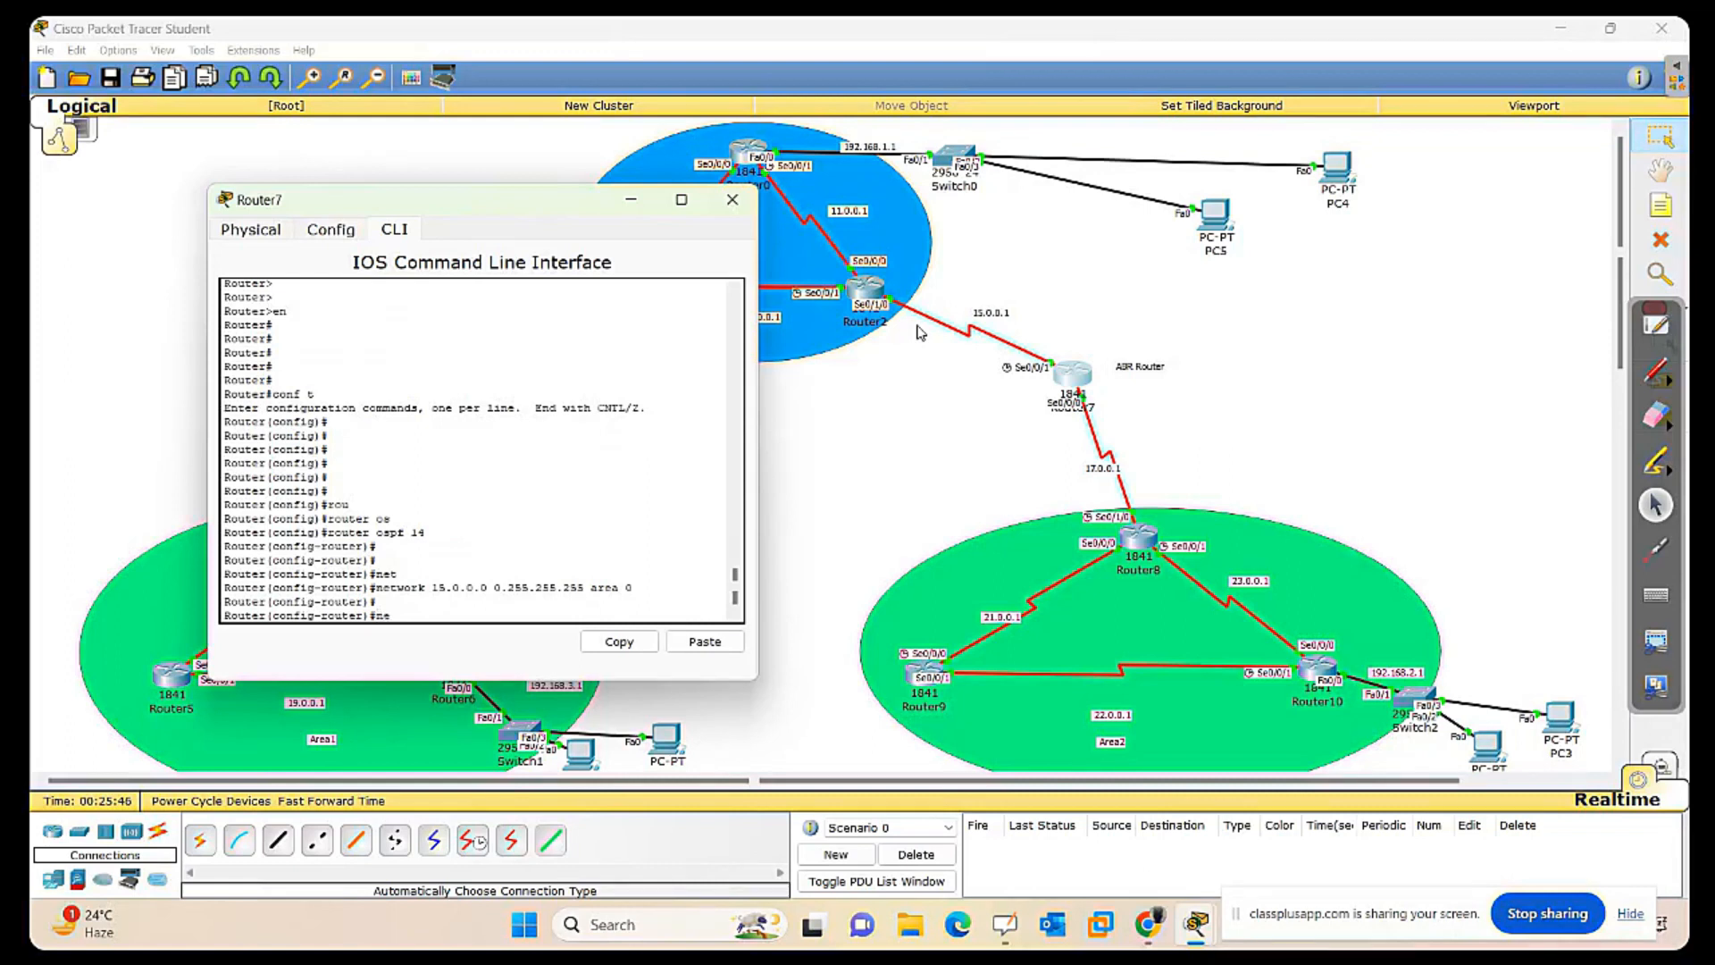
Try to advertise network 17.0.0.0 on Router7 without a wildcard mask or area.
type("t")
key("Tab")
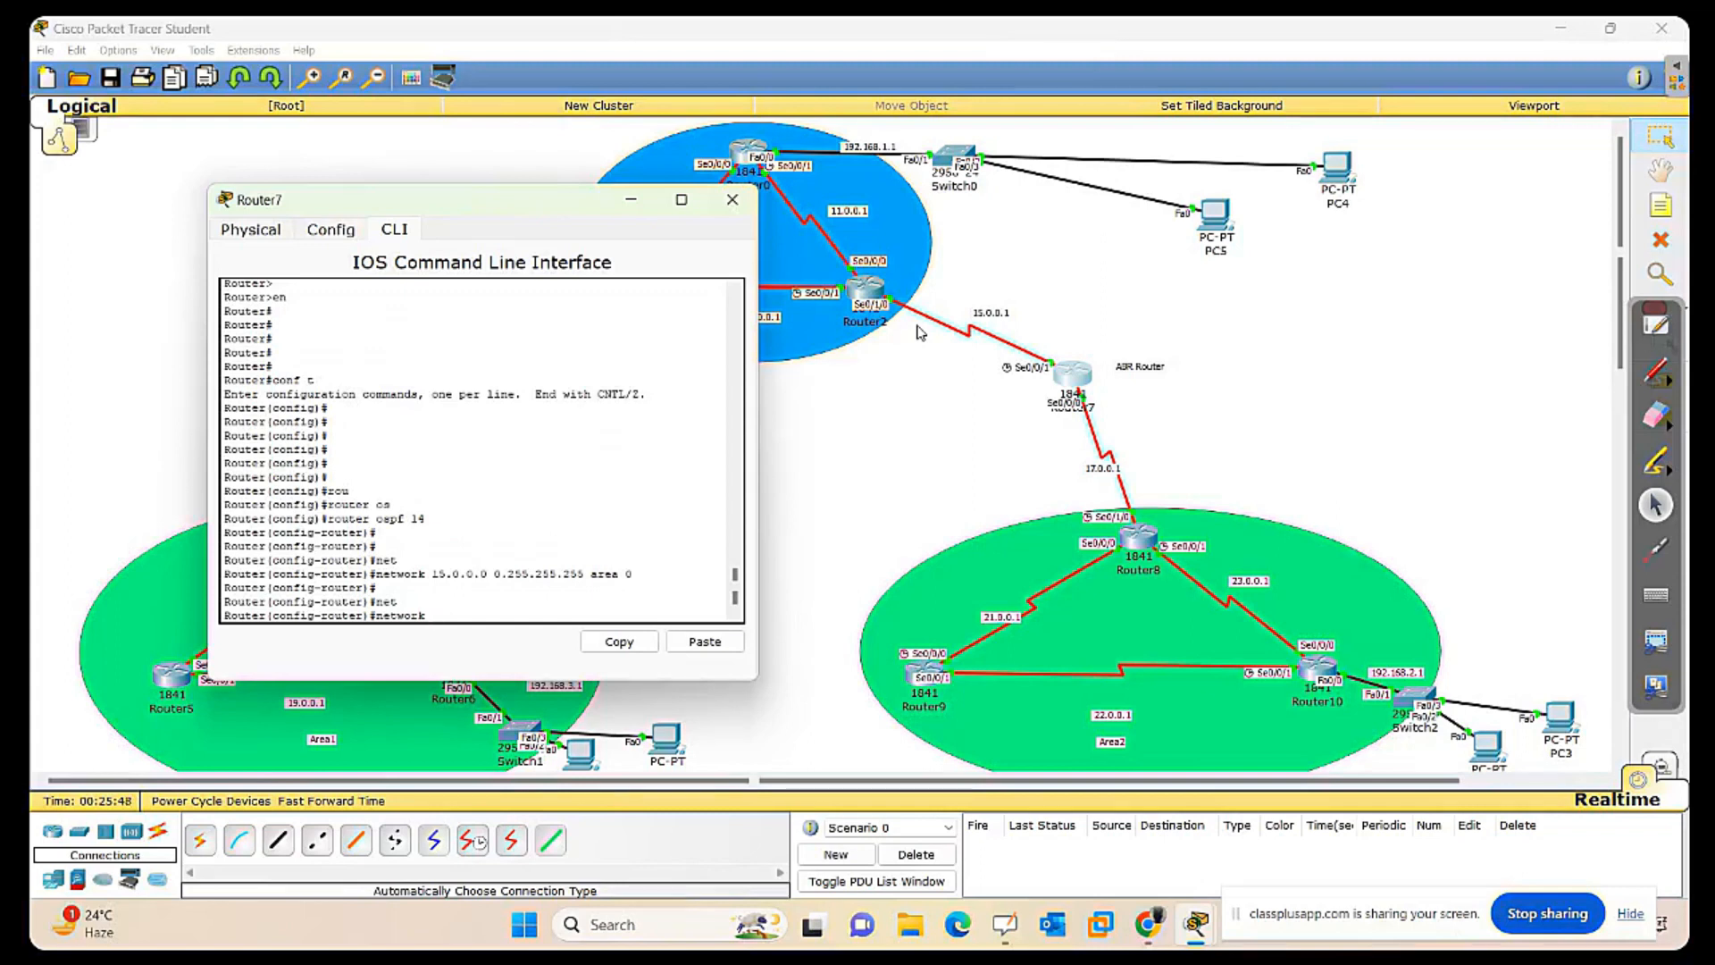
type("17.0.0.0")
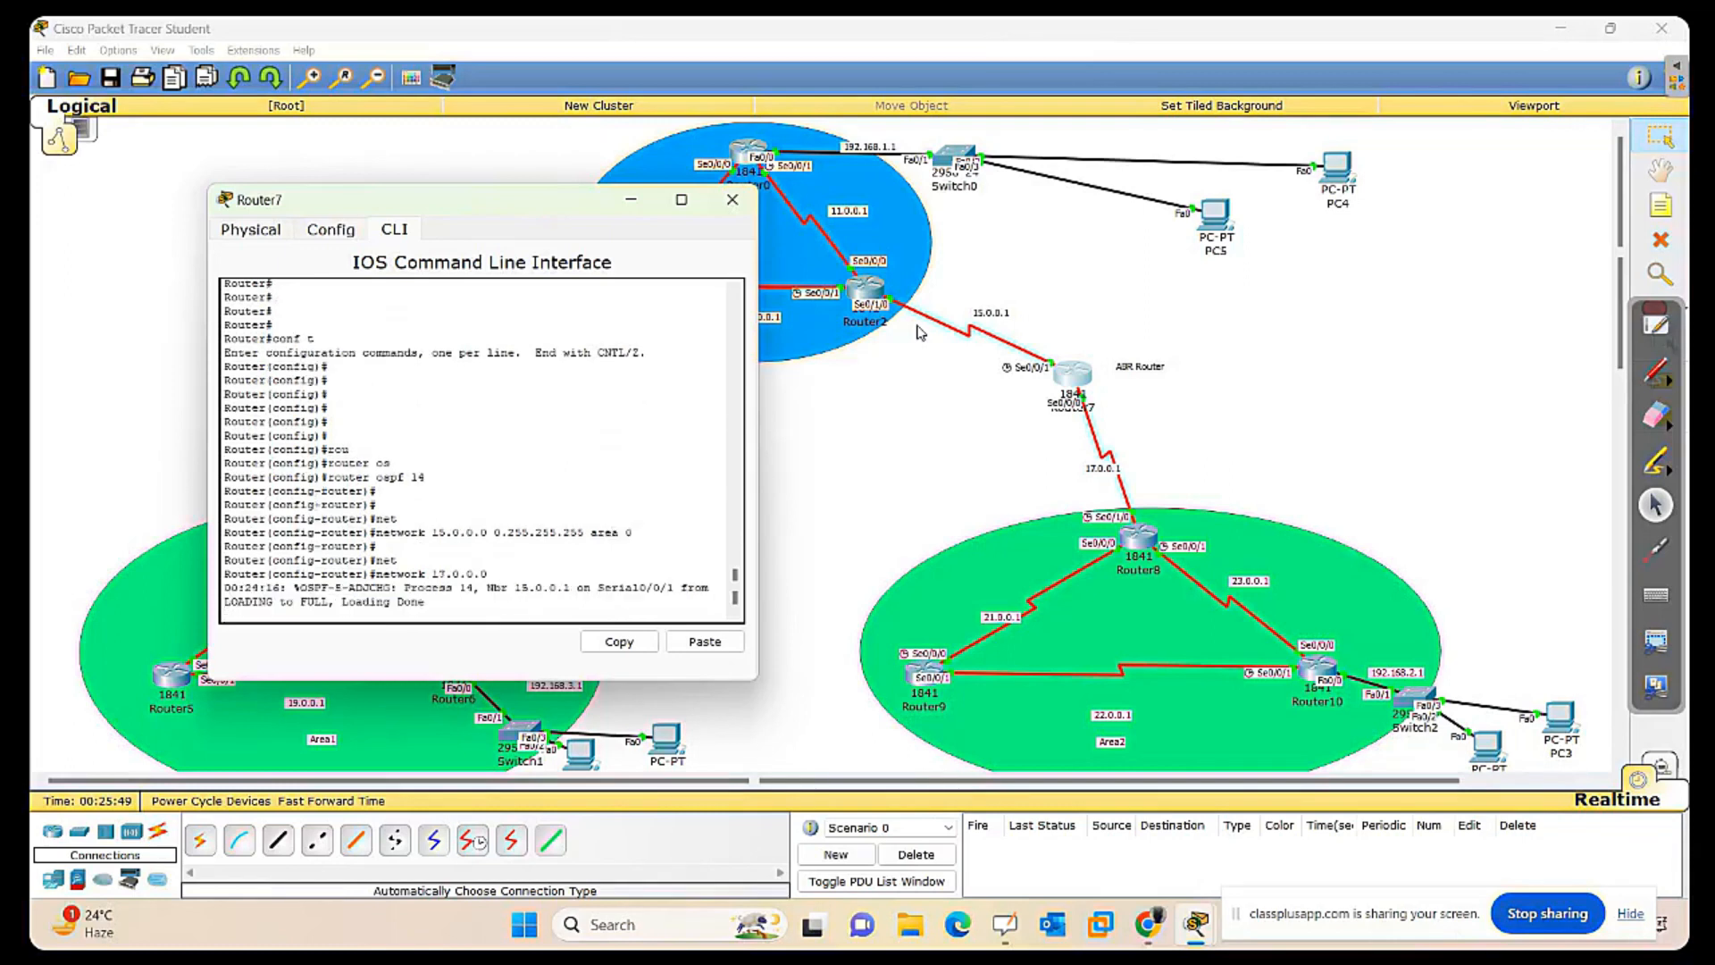
key("Return")
key("Return")
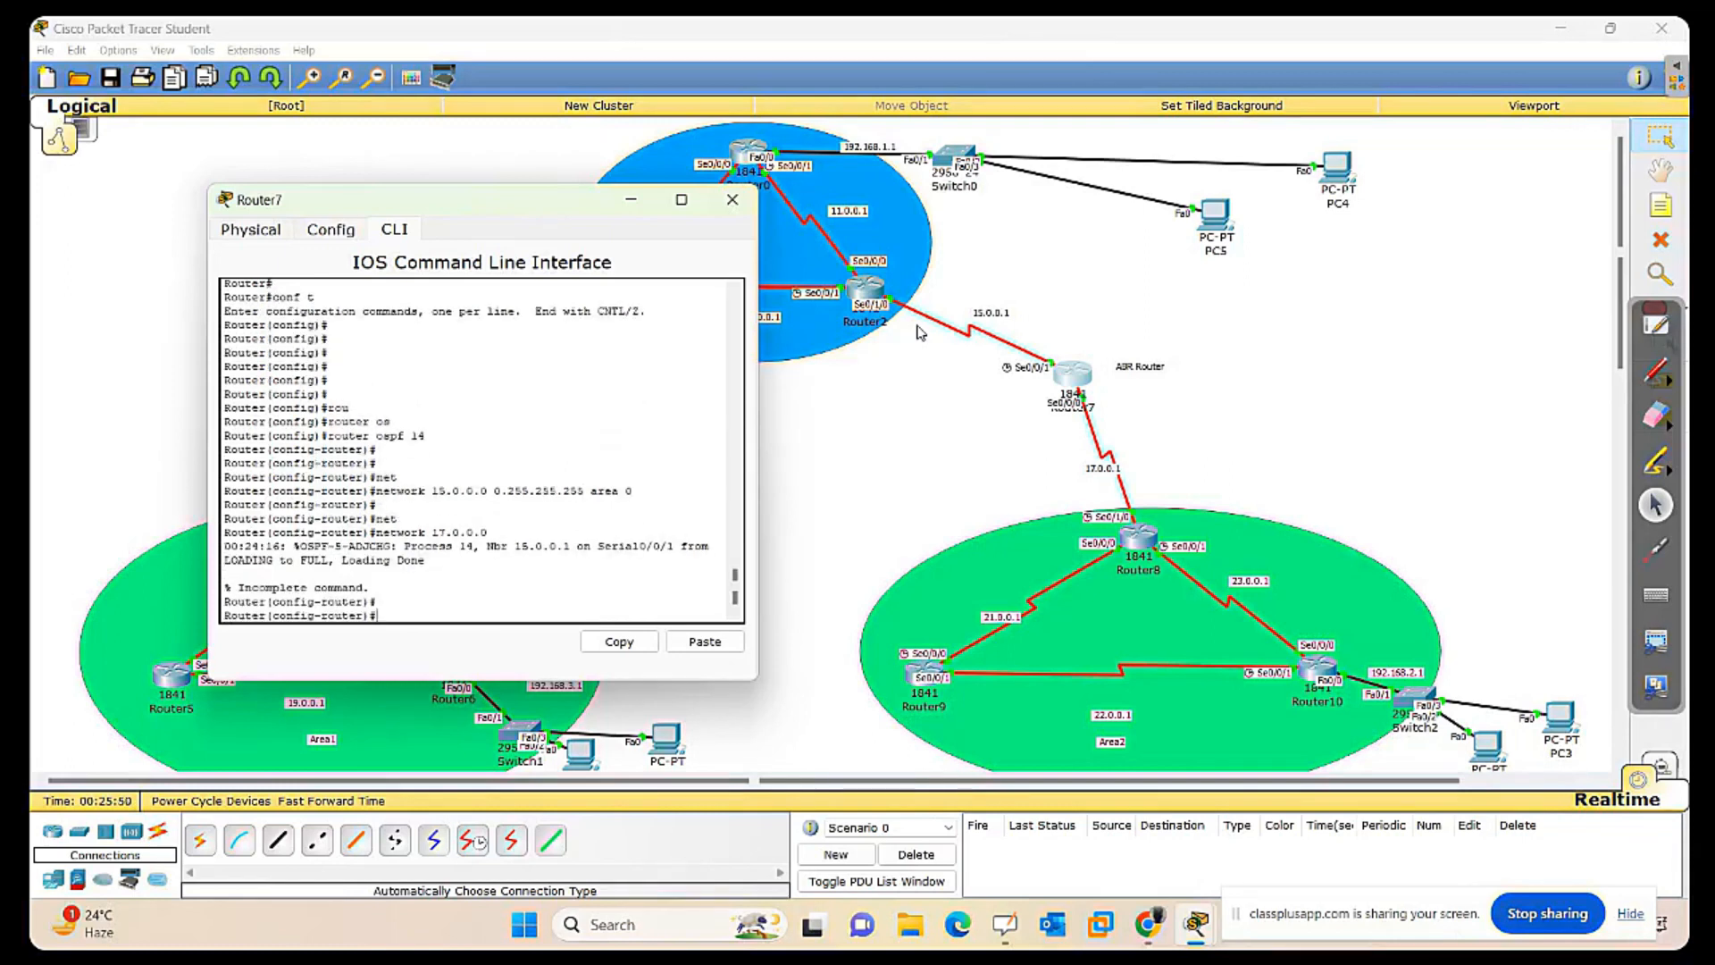
Highlight the OSPF adjacency message in Router7's console to examine it, and return to the prompt.
left_click_drag(422, 561, 288, 563)
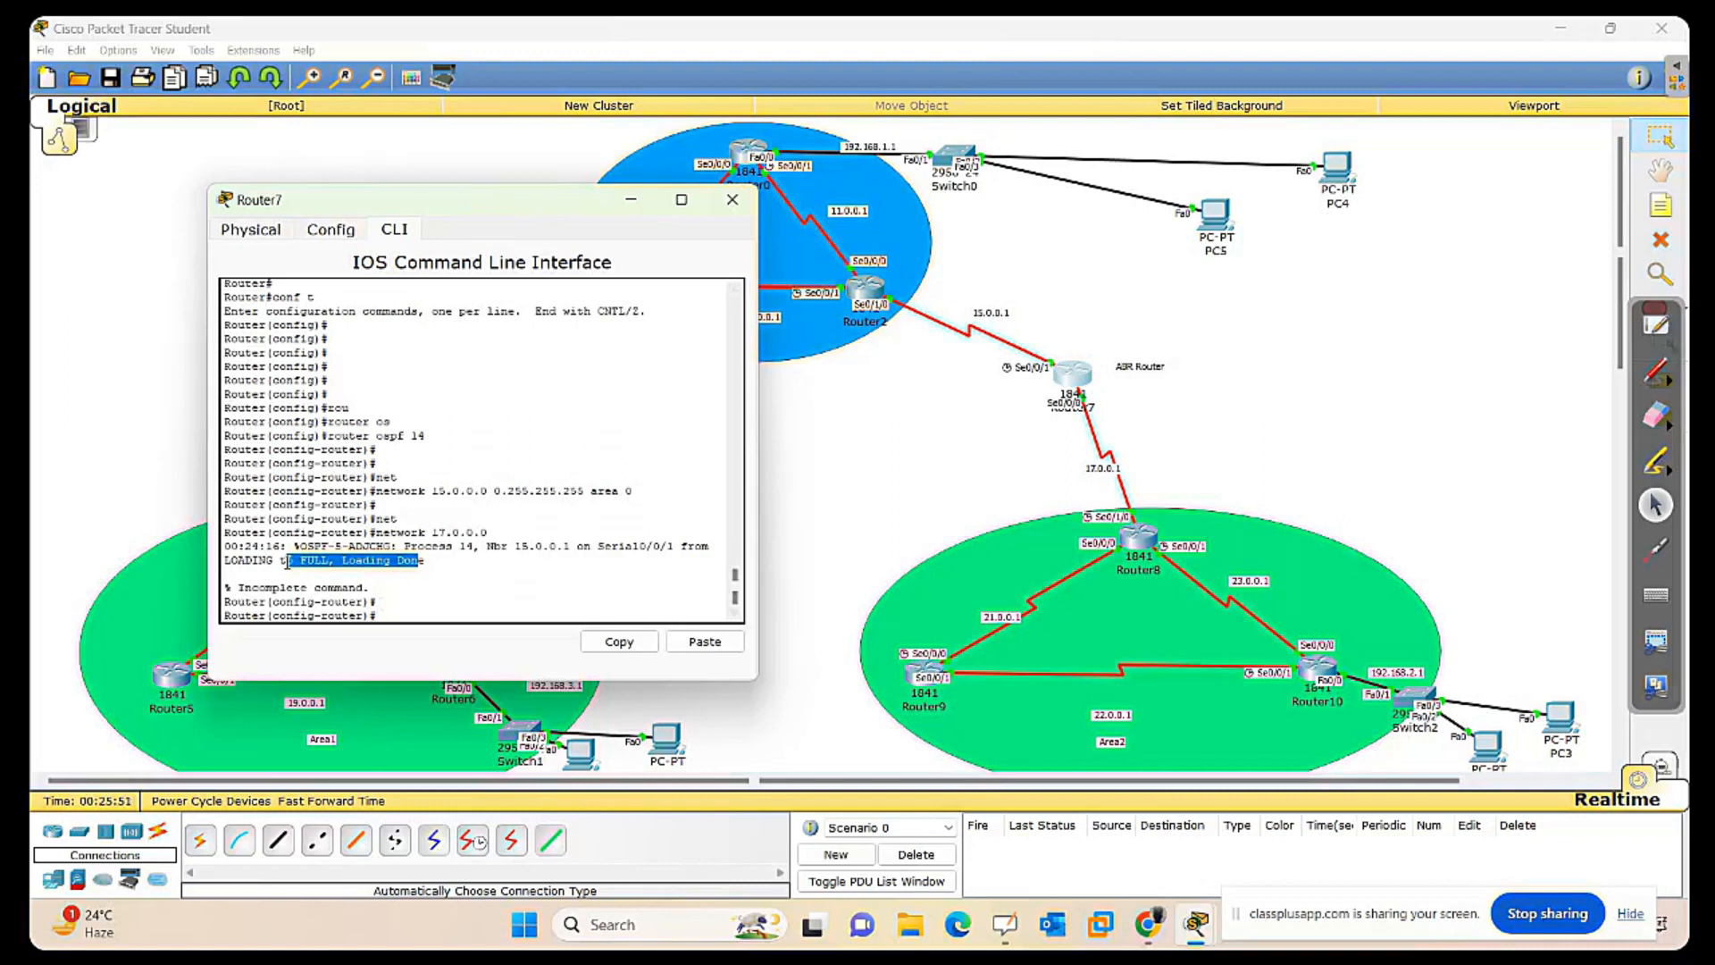
left_click_drag(444, 546, 391, 562)
left_click(405, 612)
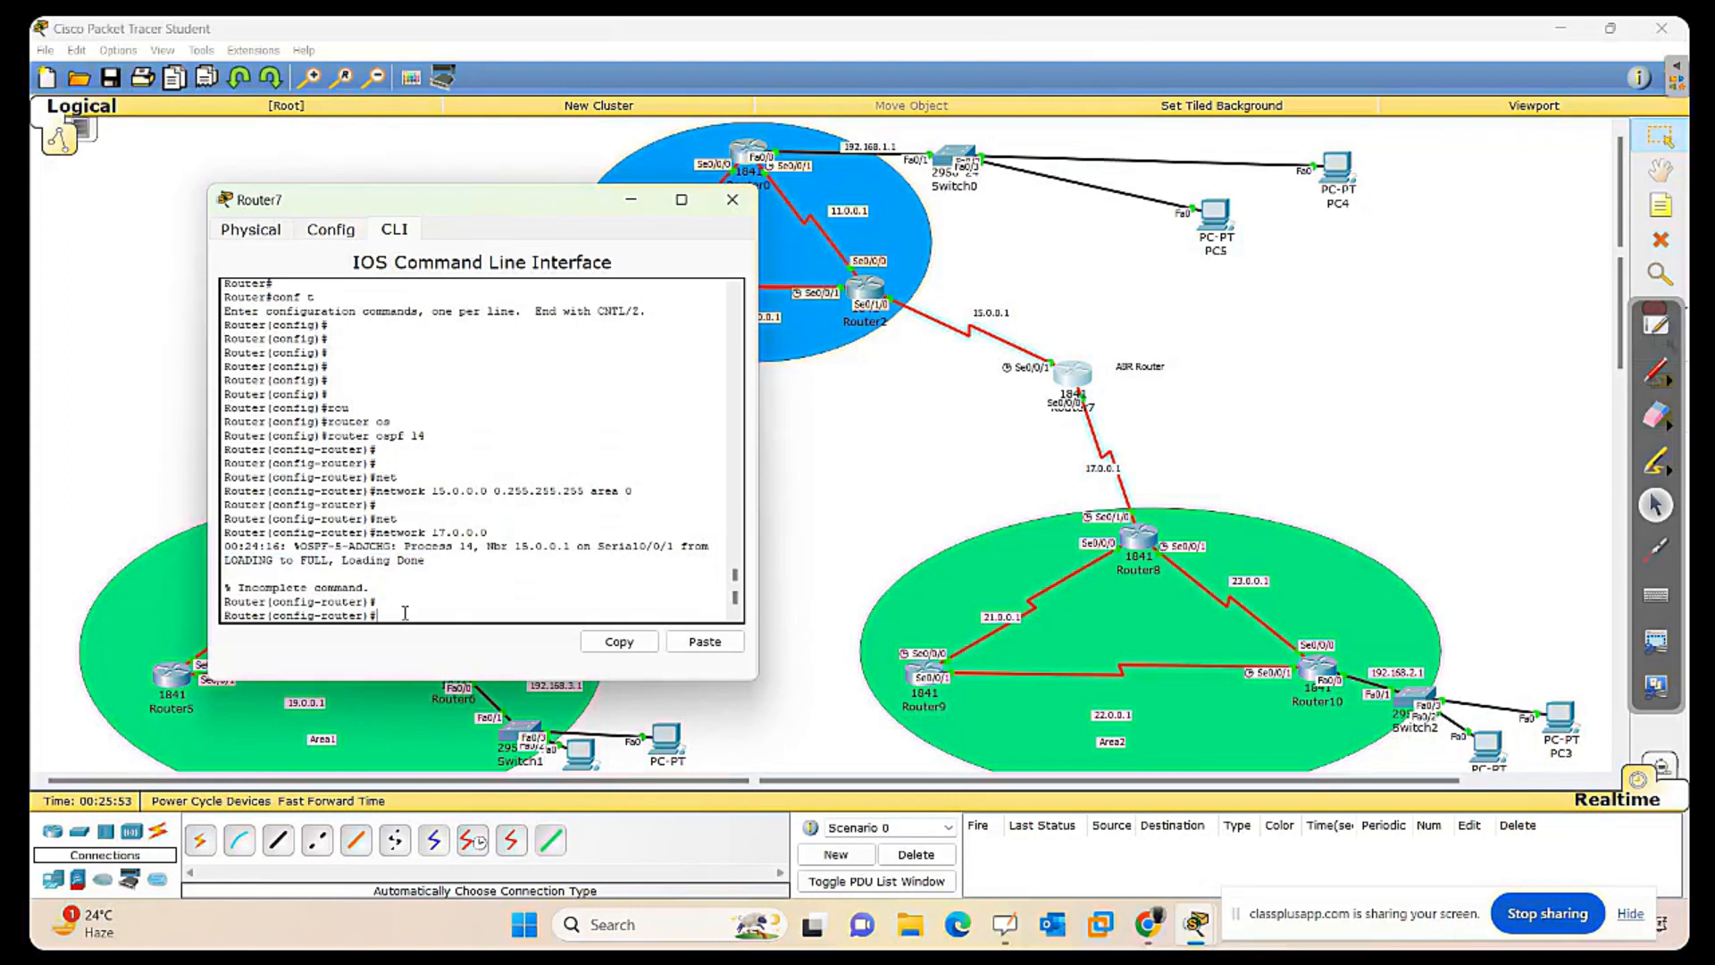
Advertise network 17.0.0.0 with wildcard mask 0.255.255.255 in OSPF area 2 on Router7, and close its window.
type("net")
key("Tab")
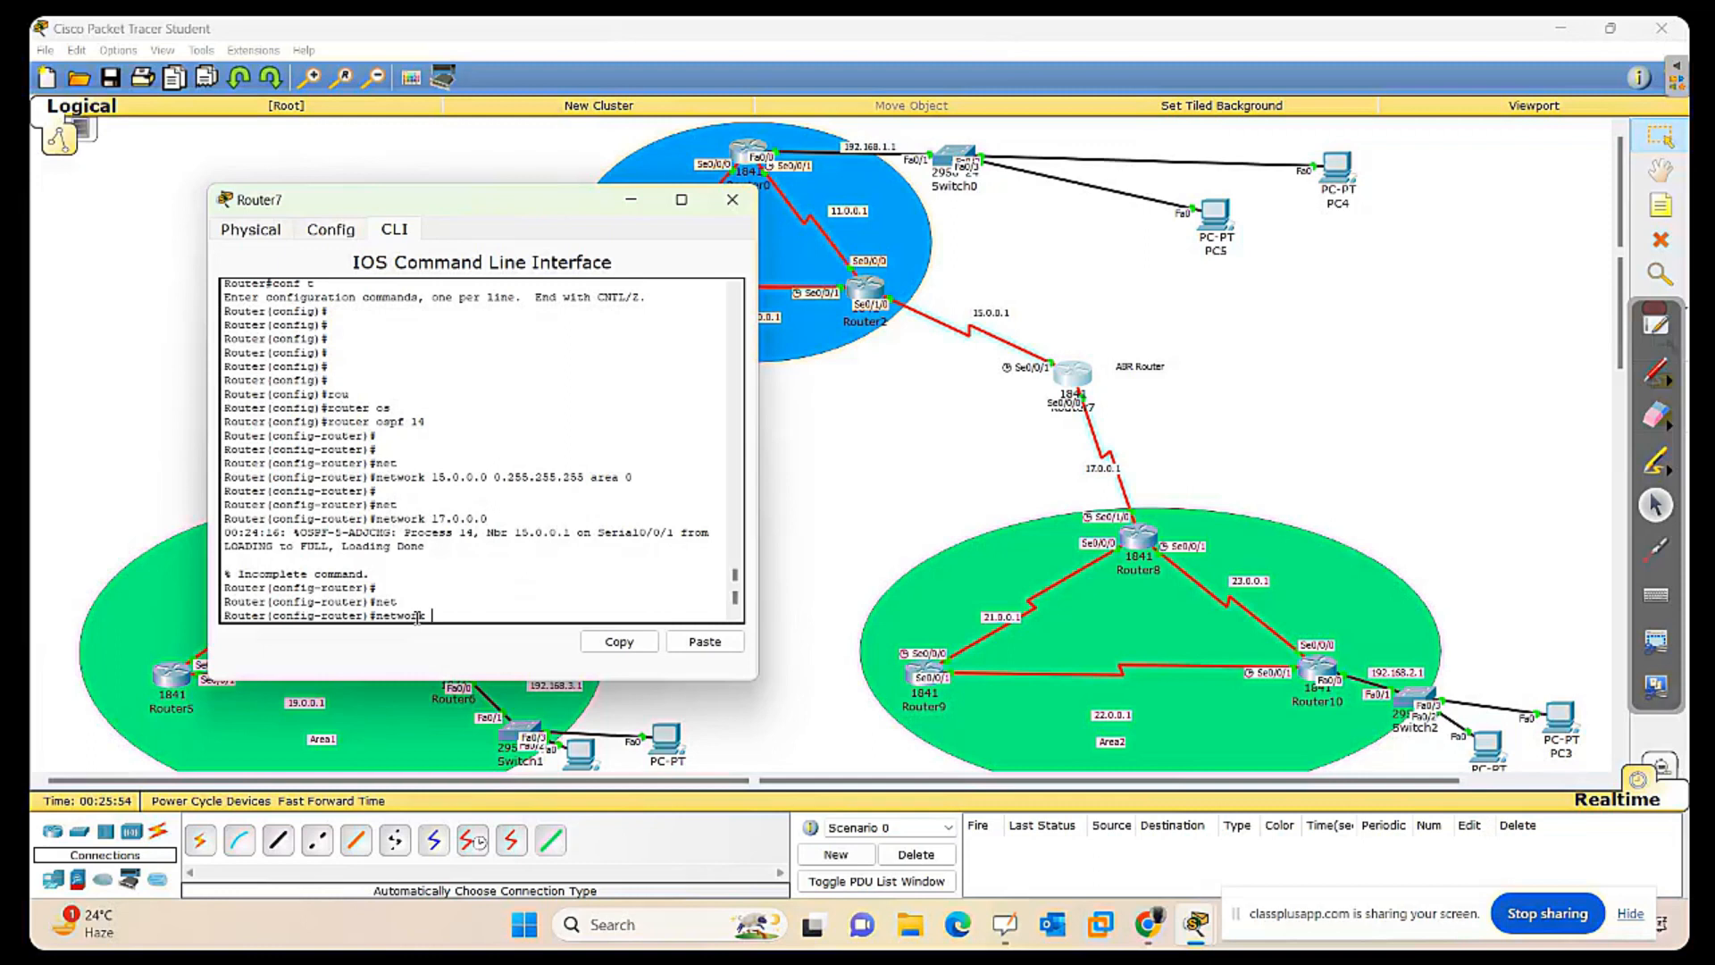
type("17.0.0.0 0.255.255.255 are")
key("Tab")
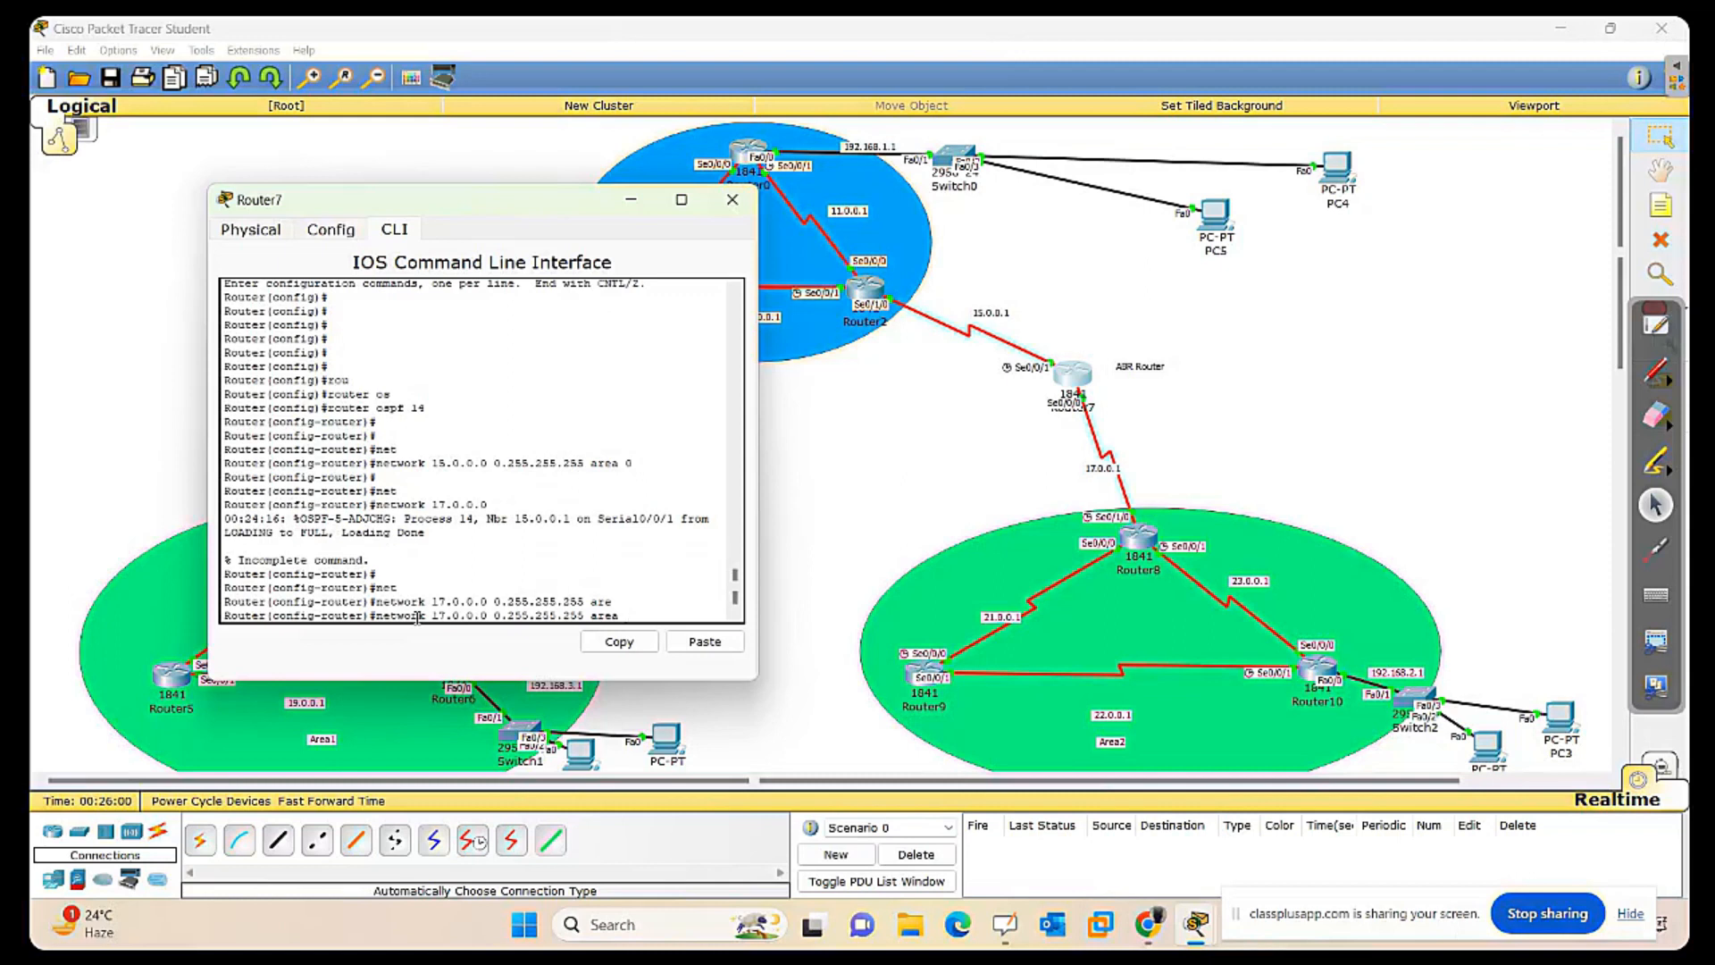
type("2")
key("Return")
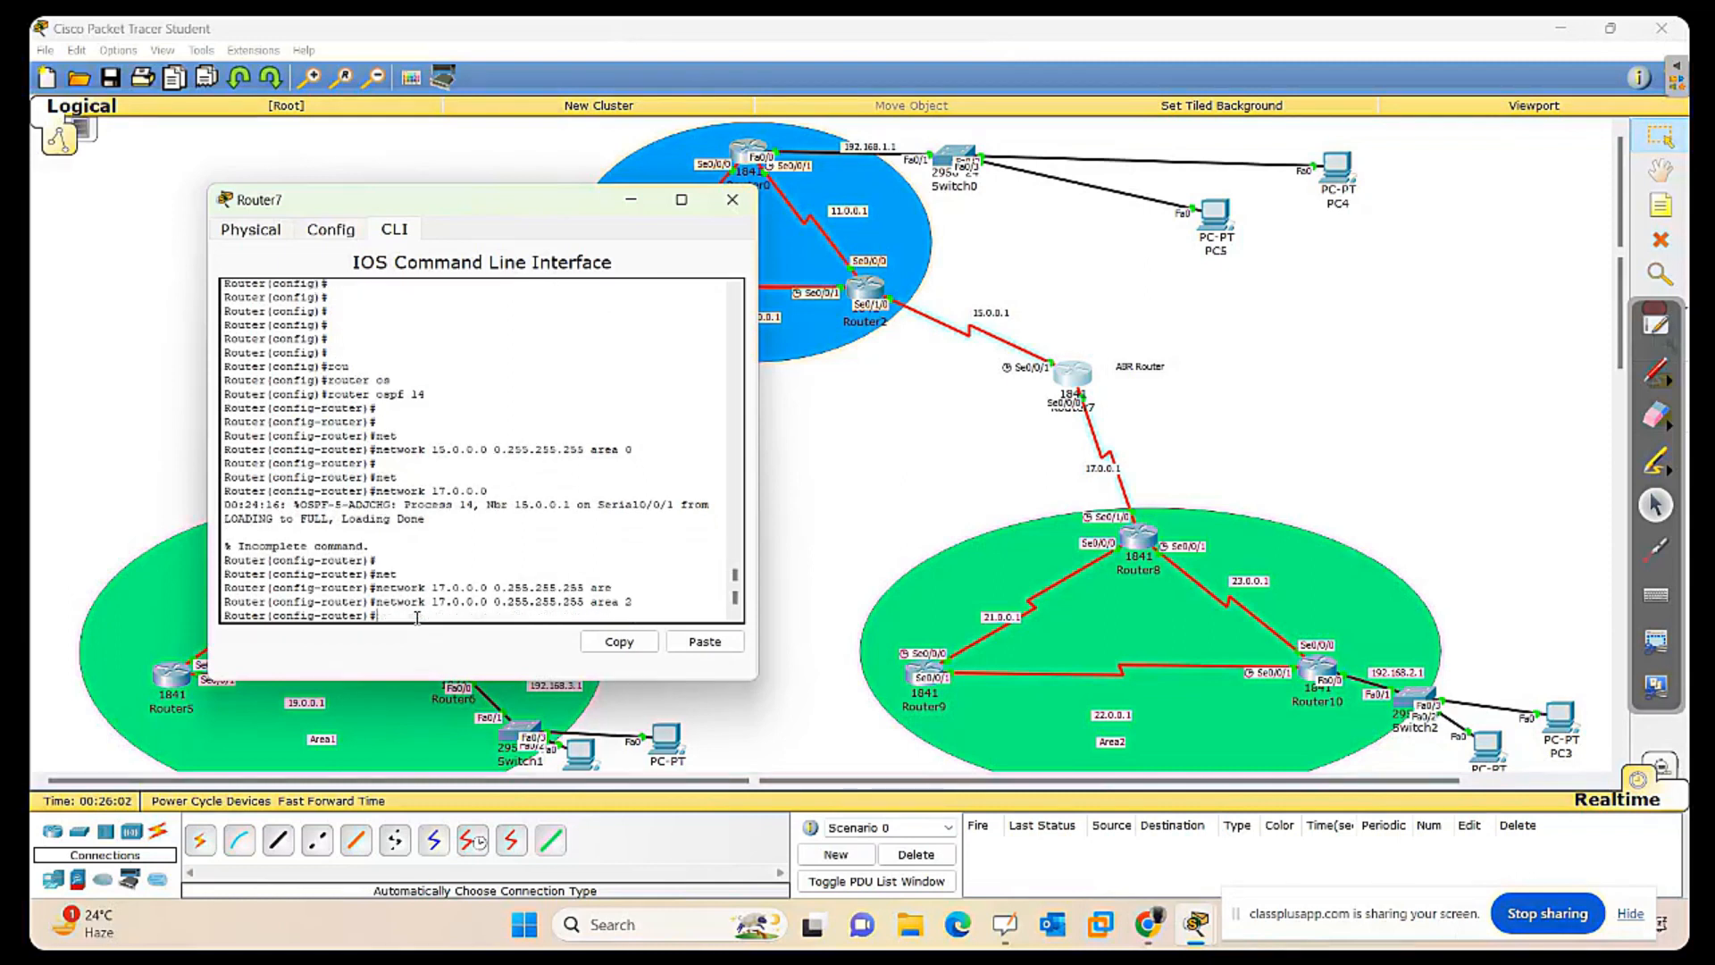
key("Return")
key("Return")
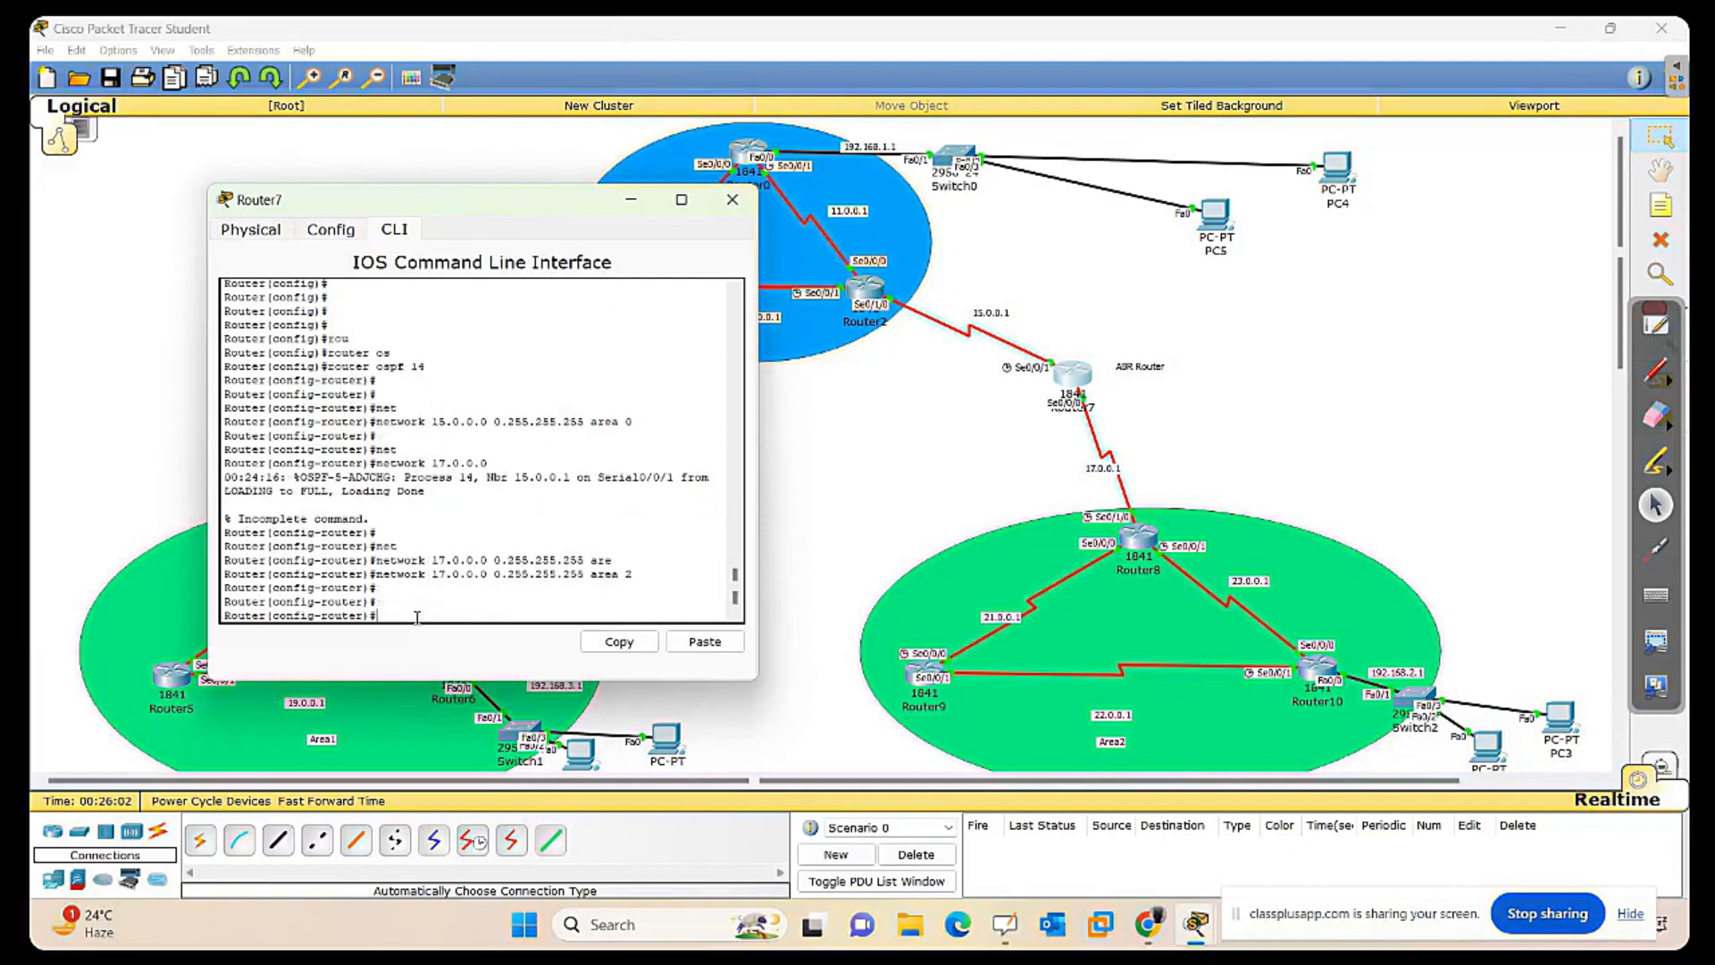
left_click(733, 202)
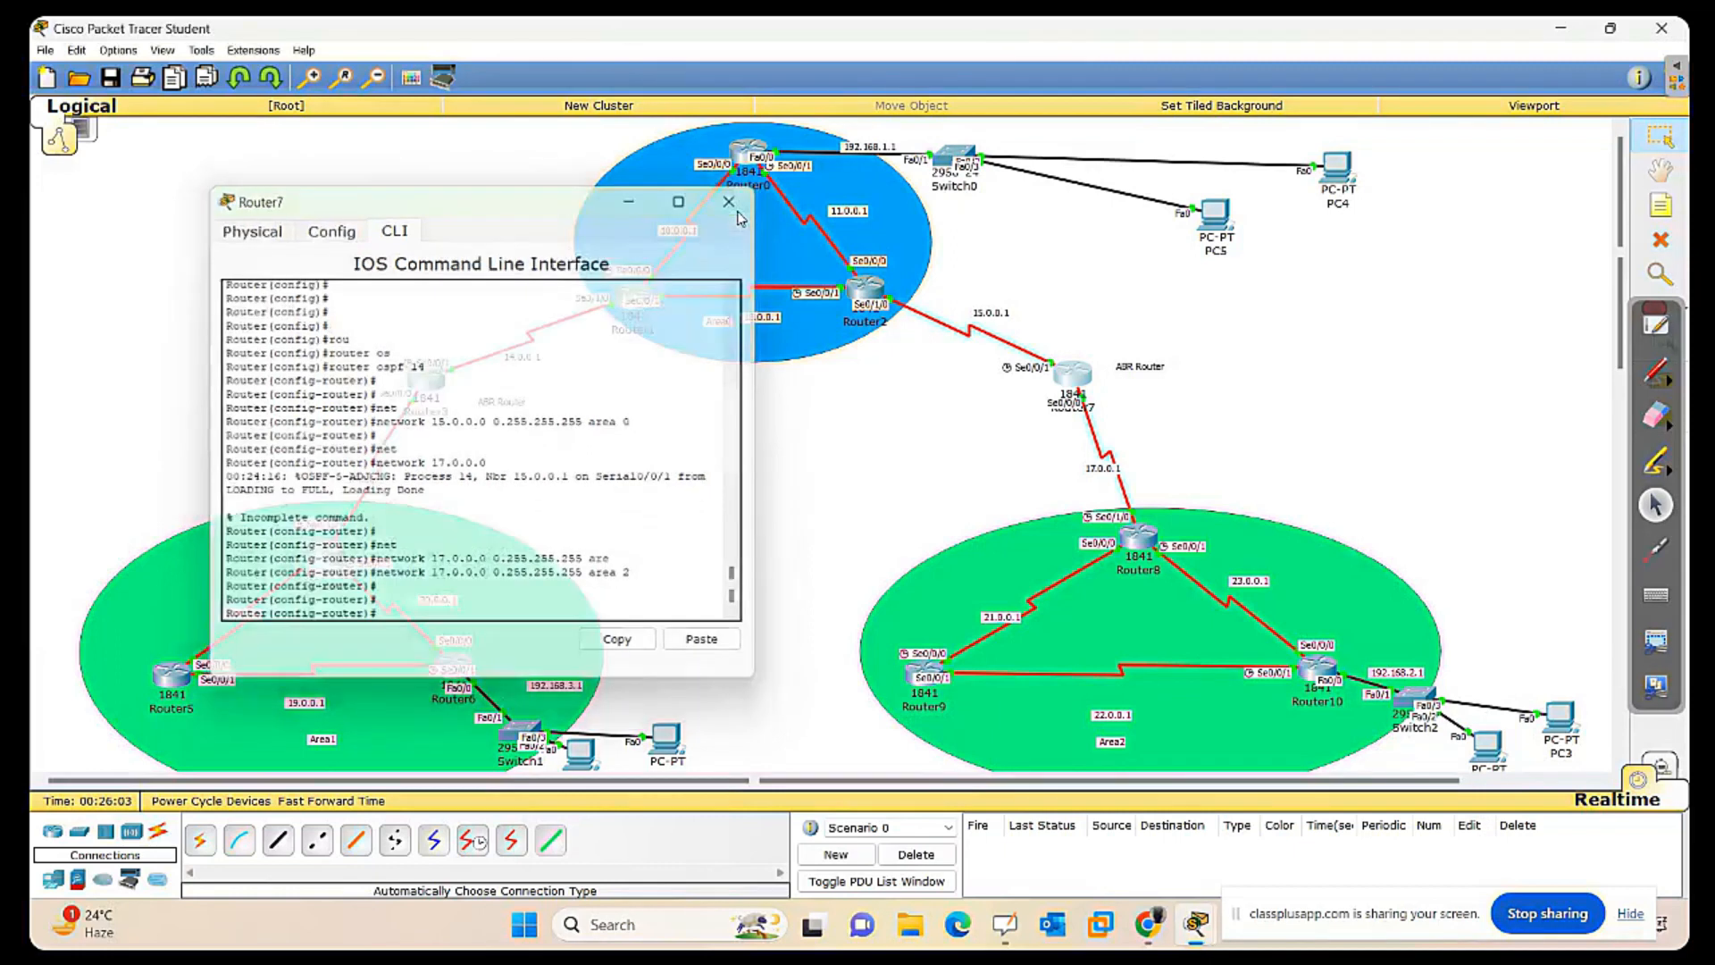
left_click_drag(468, 143, 935, 363)
left_click_drag(322, 323, 585, 487)
left_click_drag(930, 364, 1260, 450)
left_click_drag(115, 456, 572, 759)
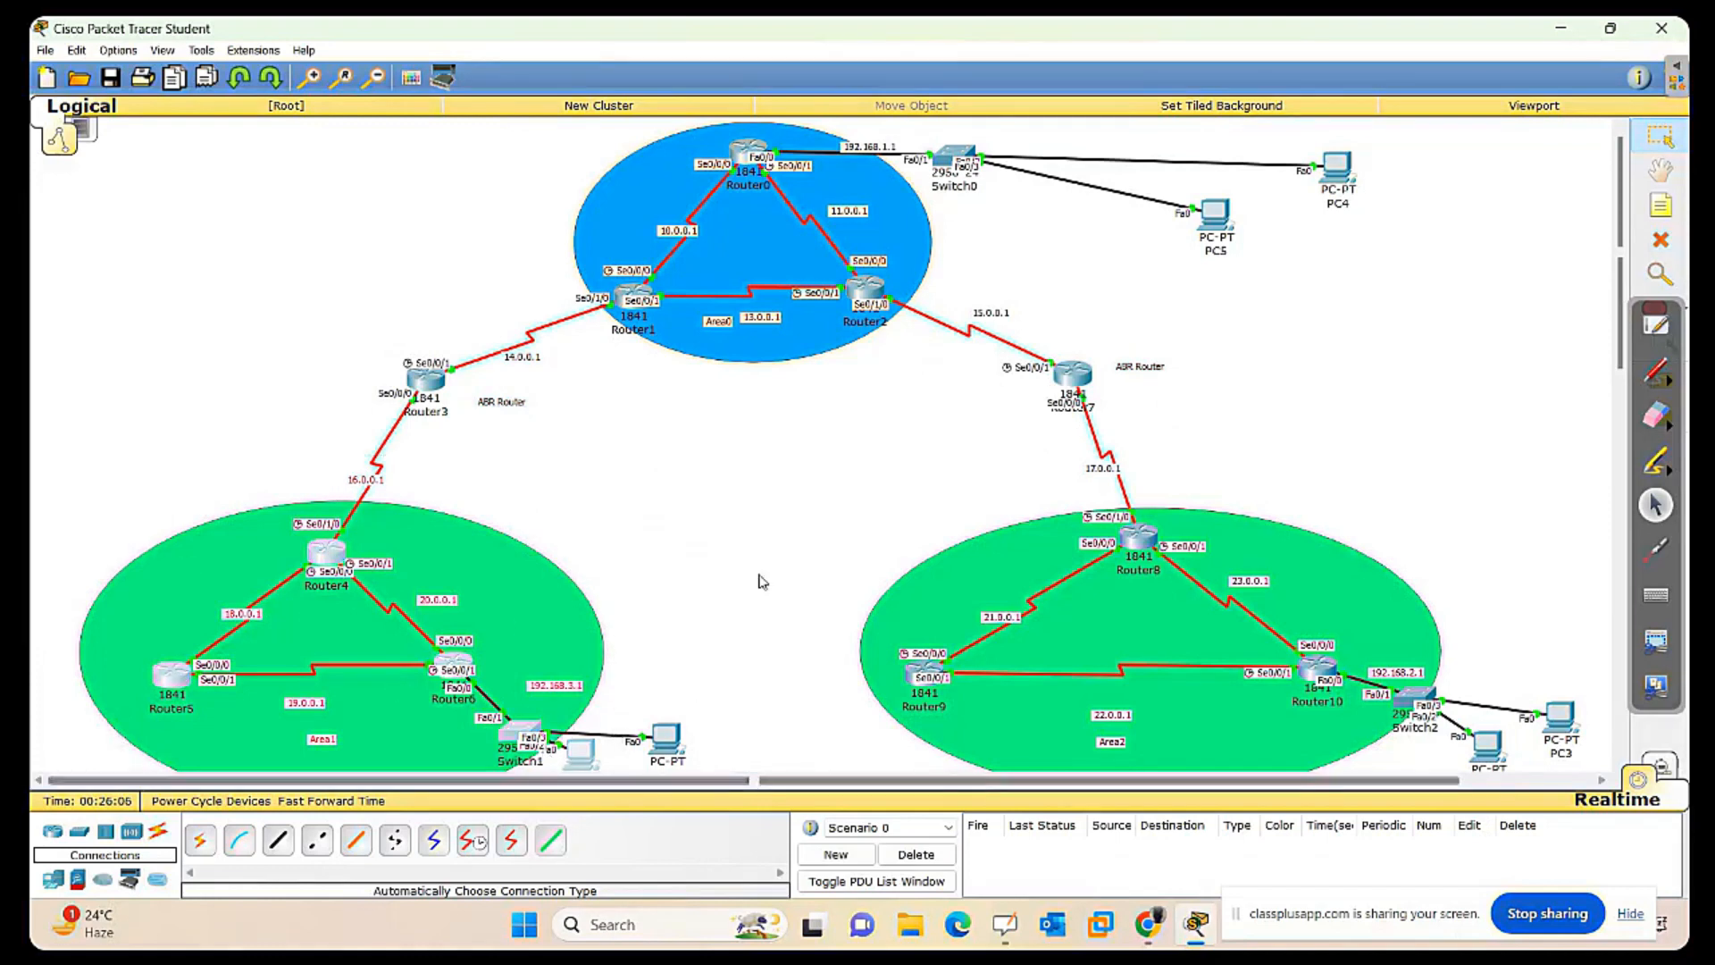
Open Router4's command line, move its window clear of Router4's links, and bring up the user prompt.
left_click(323, 559)
left_click_drag(888, 276, 1027, 250)
key("Return")
key("Return")
key("Return")
key("Return")
key("Return")
key("Return")
key("Return")
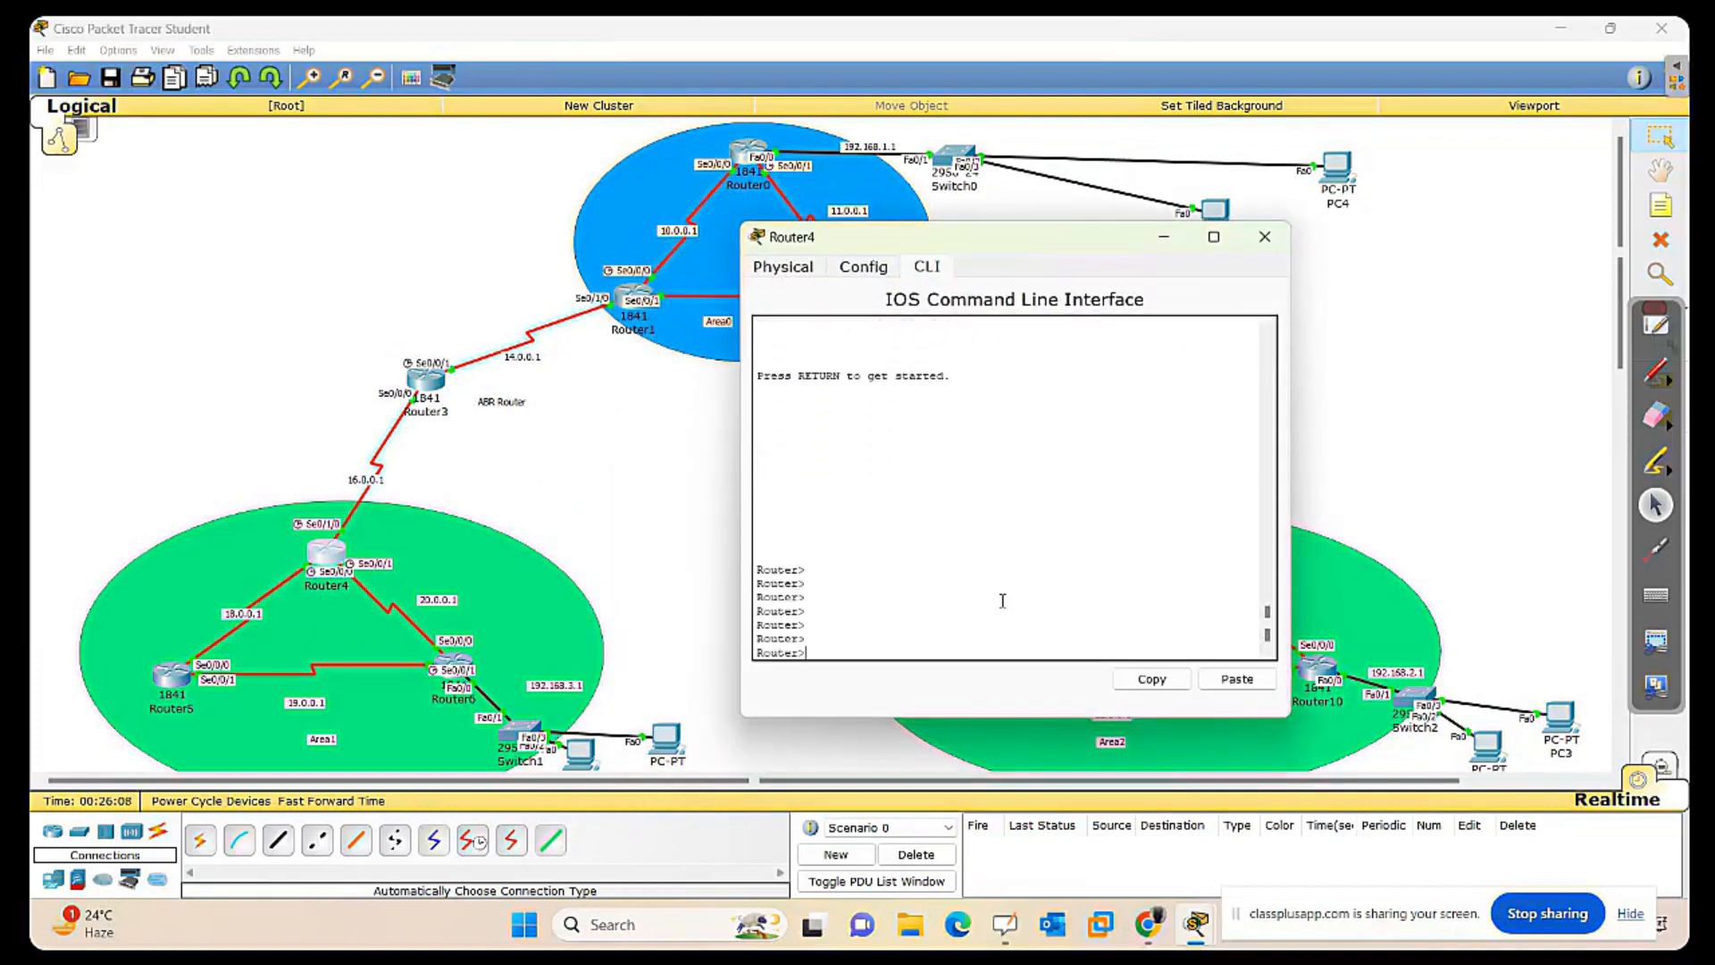
Enter privileged mode and global configuration mode on Router4.
type("en")
key("Return")
key("Return")
key("Return")
key("Return")
key("Return")
type("conf t")
key("Return")
key("Return")
key("Return")
key("Return")
key("Return")
Start OSPF routing on Router4 with process ID 15.
type("r")
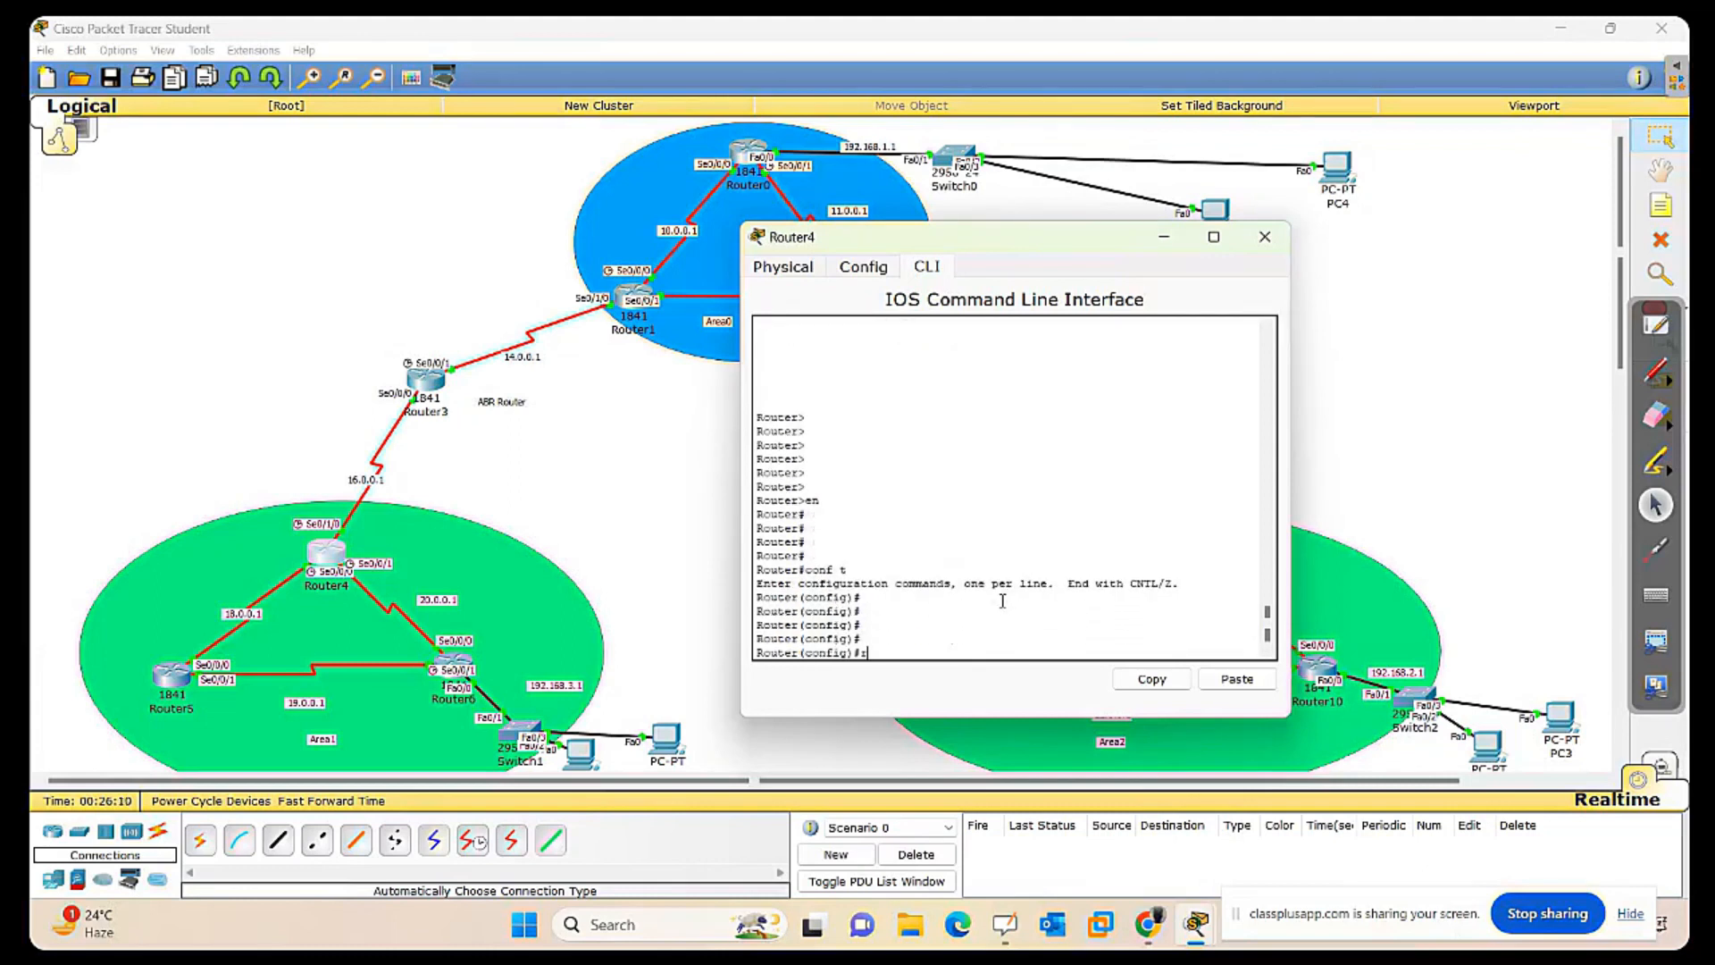
type("ou")
key("Tab")
type("osp")
key("Tab")
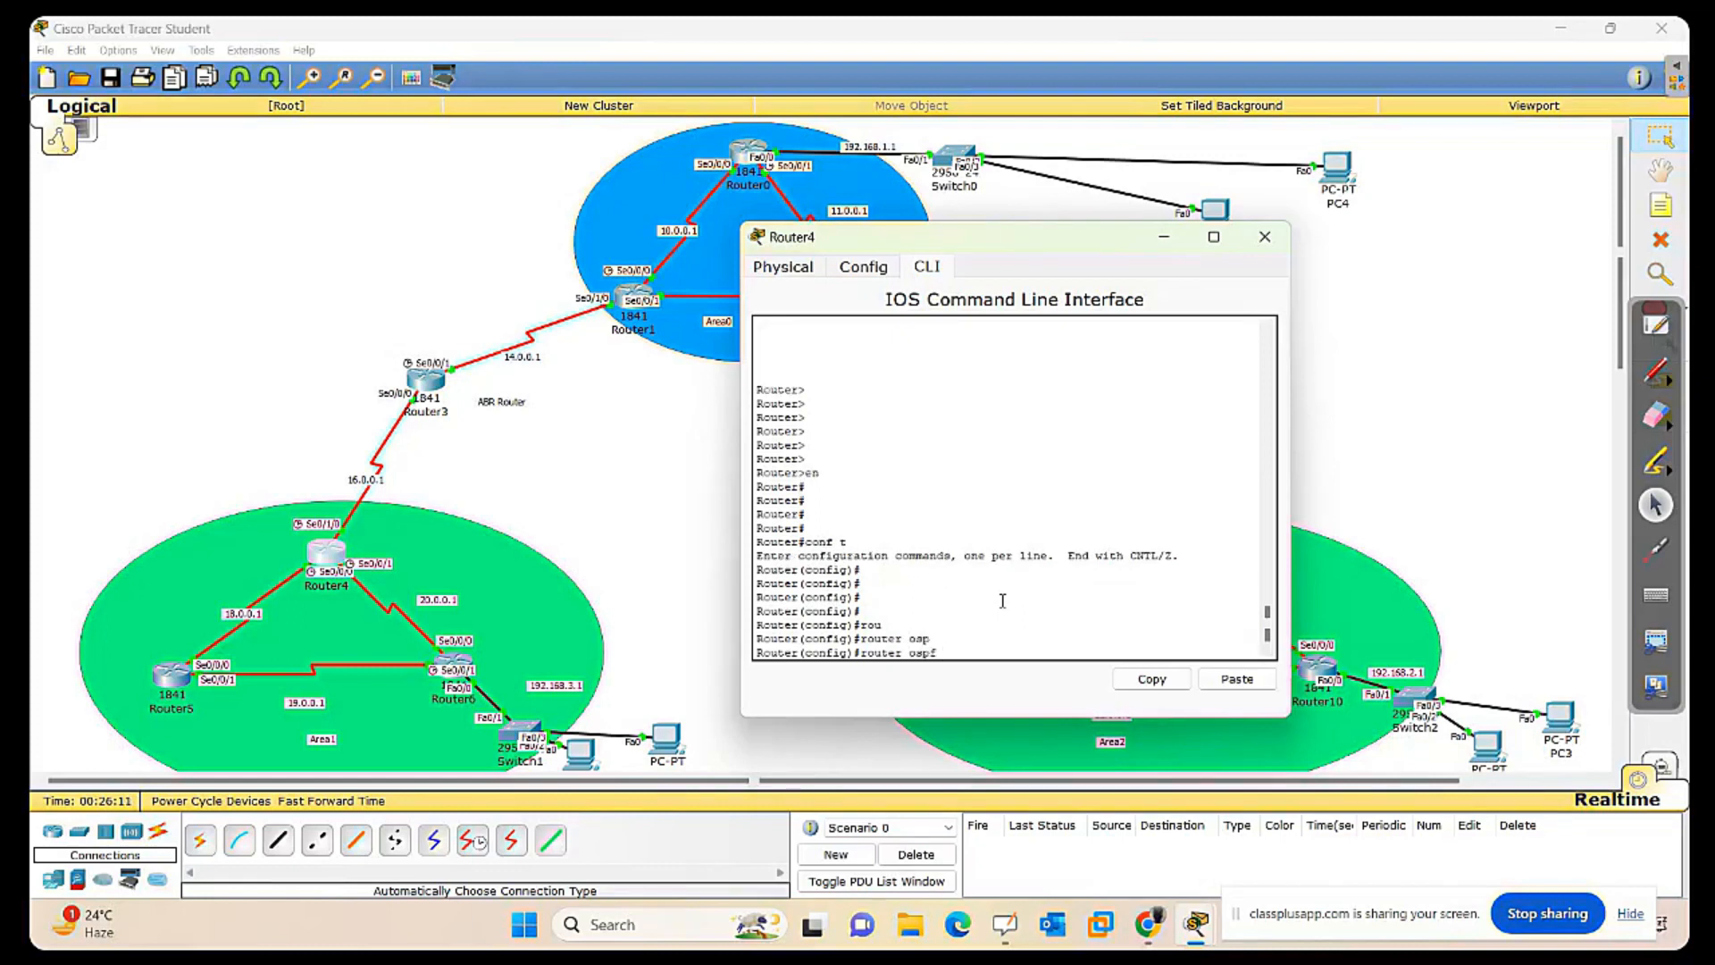
type("15")
key("Return")
key("Return")
key("Return")
key("Return")
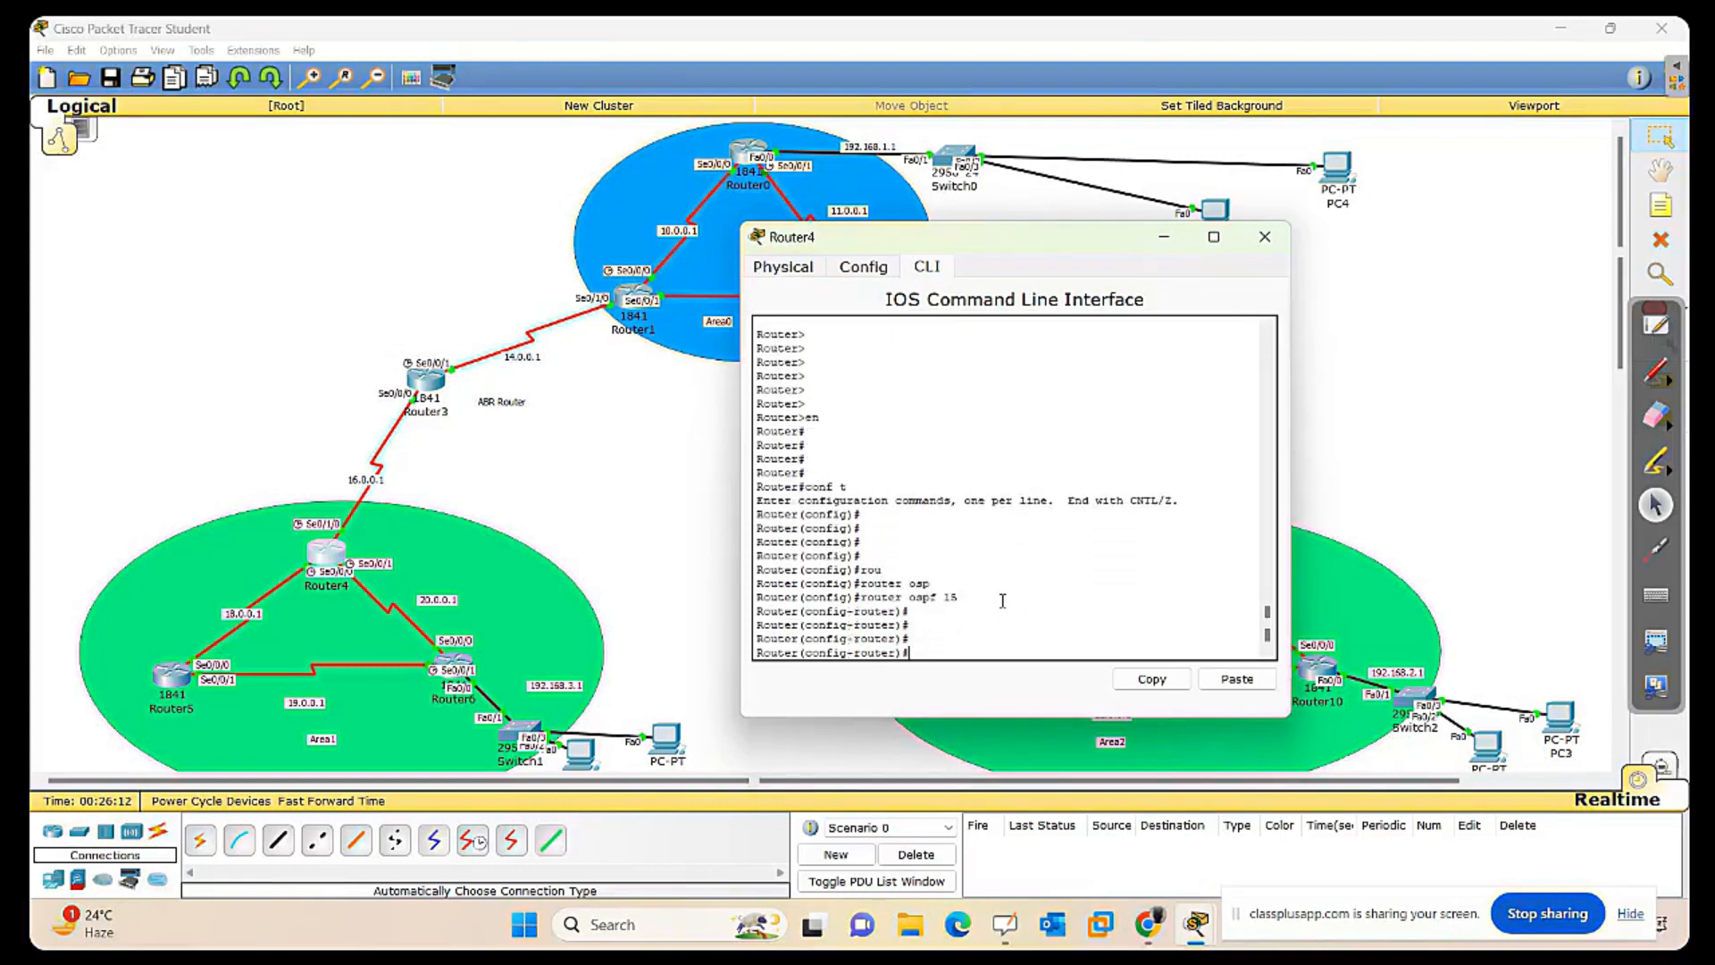
Advertise network 16.0.0.0 with wildcard mask 0.255.255.255 in OSPF area 1 on Router4.
type("net")
key("Tab")
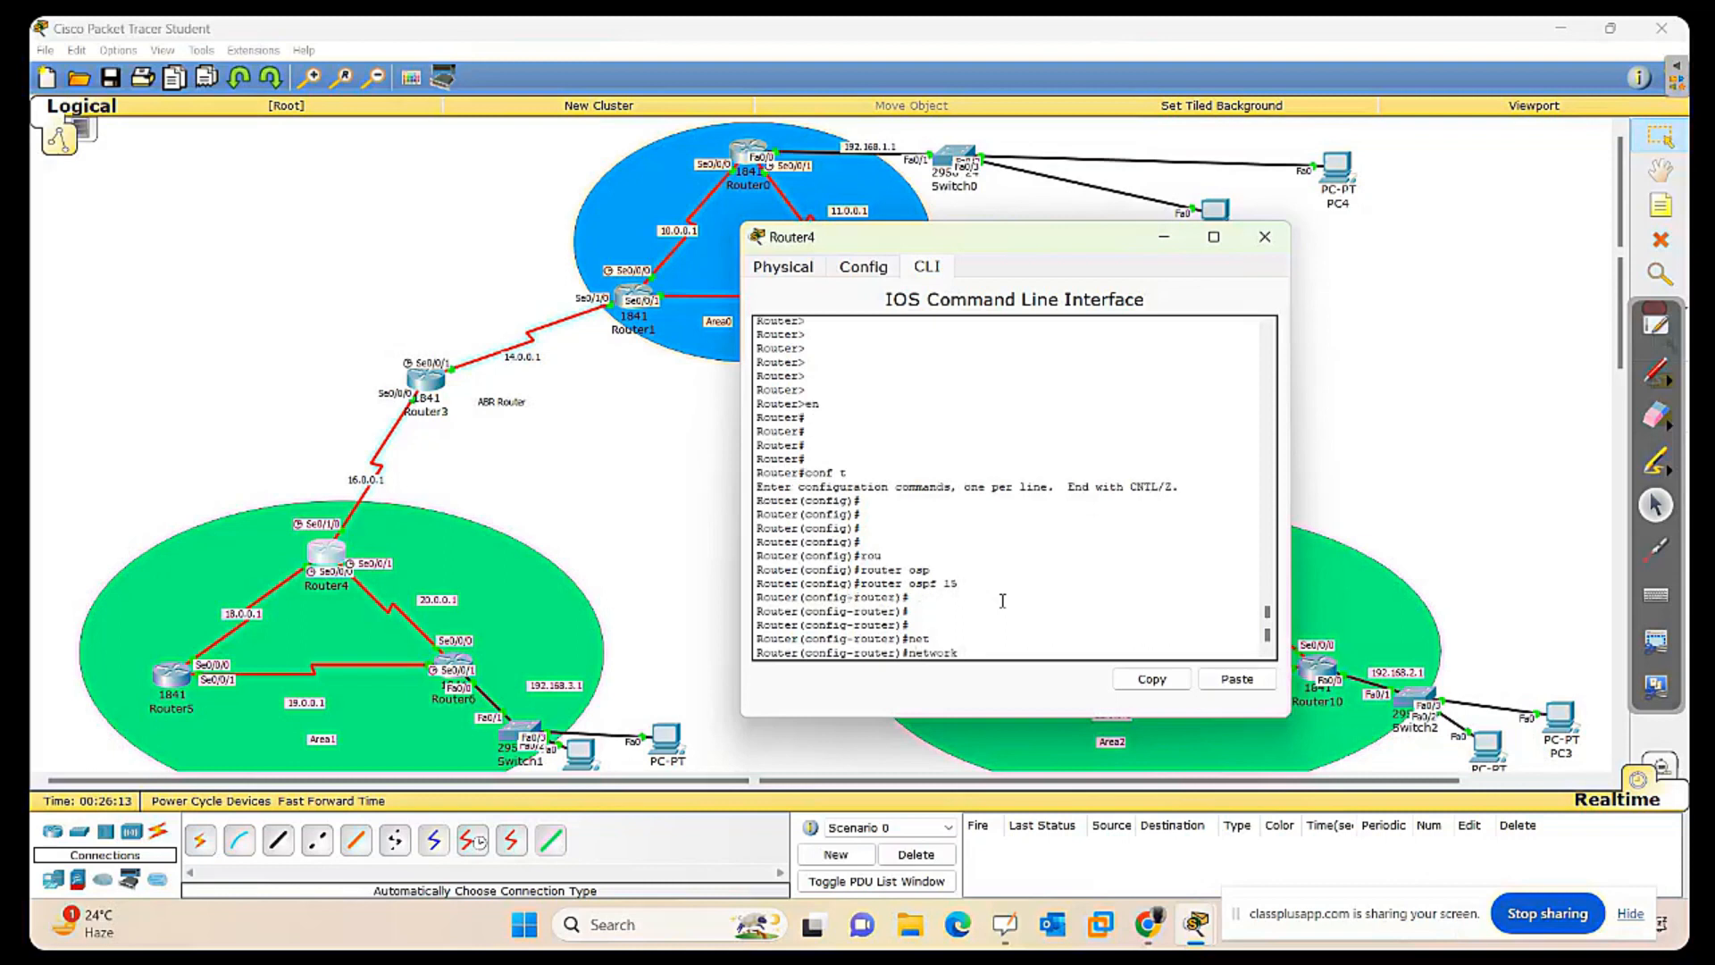
type("16.0.0.0")
type("0.255.255.255 are")
key("Tab")
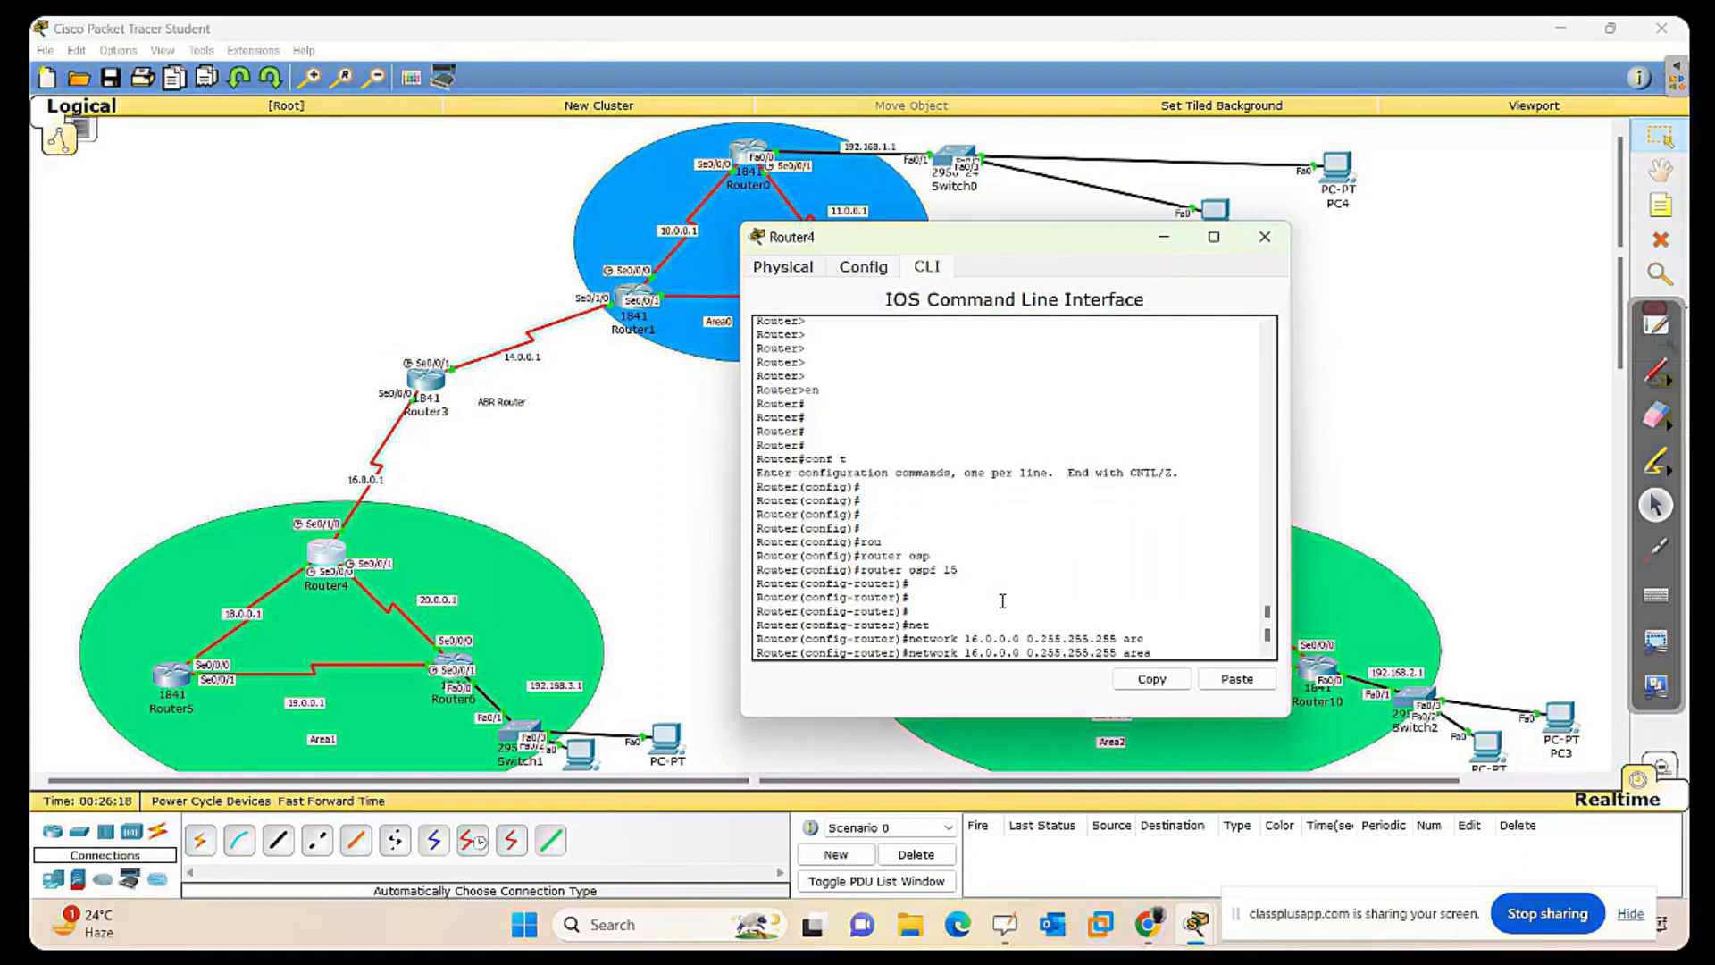
type("1")
key("Return")
key("Return")
Advertise network 18.0.0.0 with wildcard mask 0.255.255.255 in OSPF area 1 on Router4.
type("net")
key("Tab")
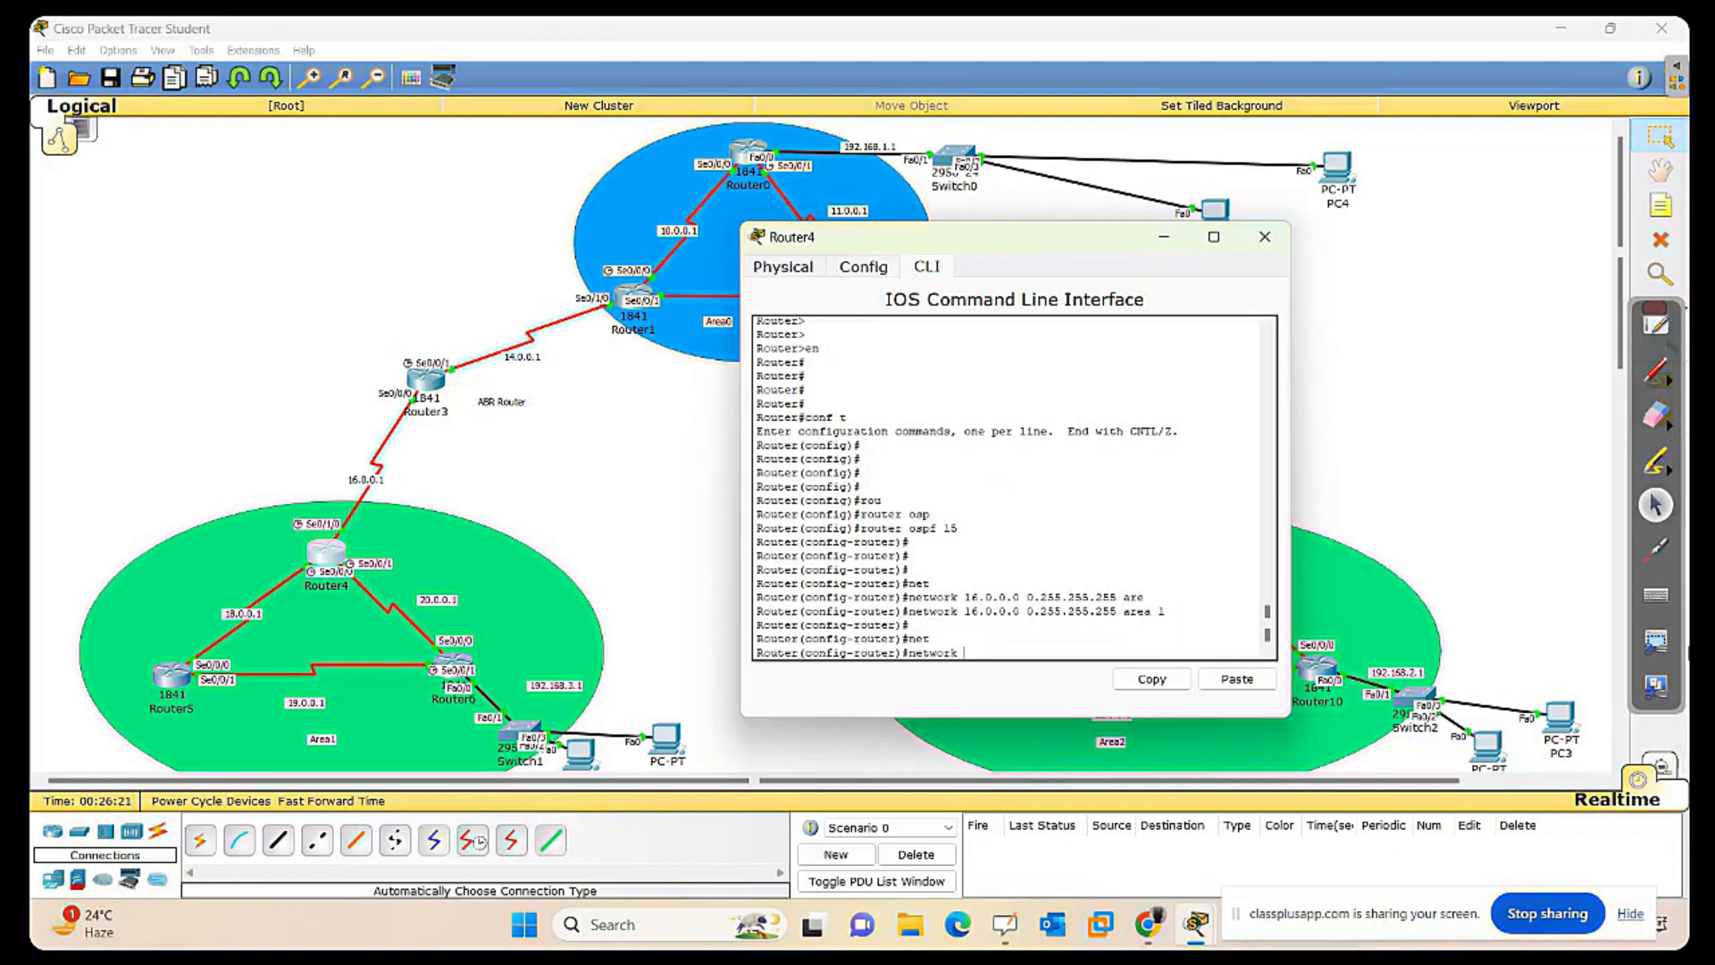
type("18.0.0.0 0.255.255.255 area 1")
key("Return")
key("Return")
Advertise network 20.0.0.0 with wildcard mask 0.255.255.255 in OSPF area 1 on Router4, and close its window.
type("ner")
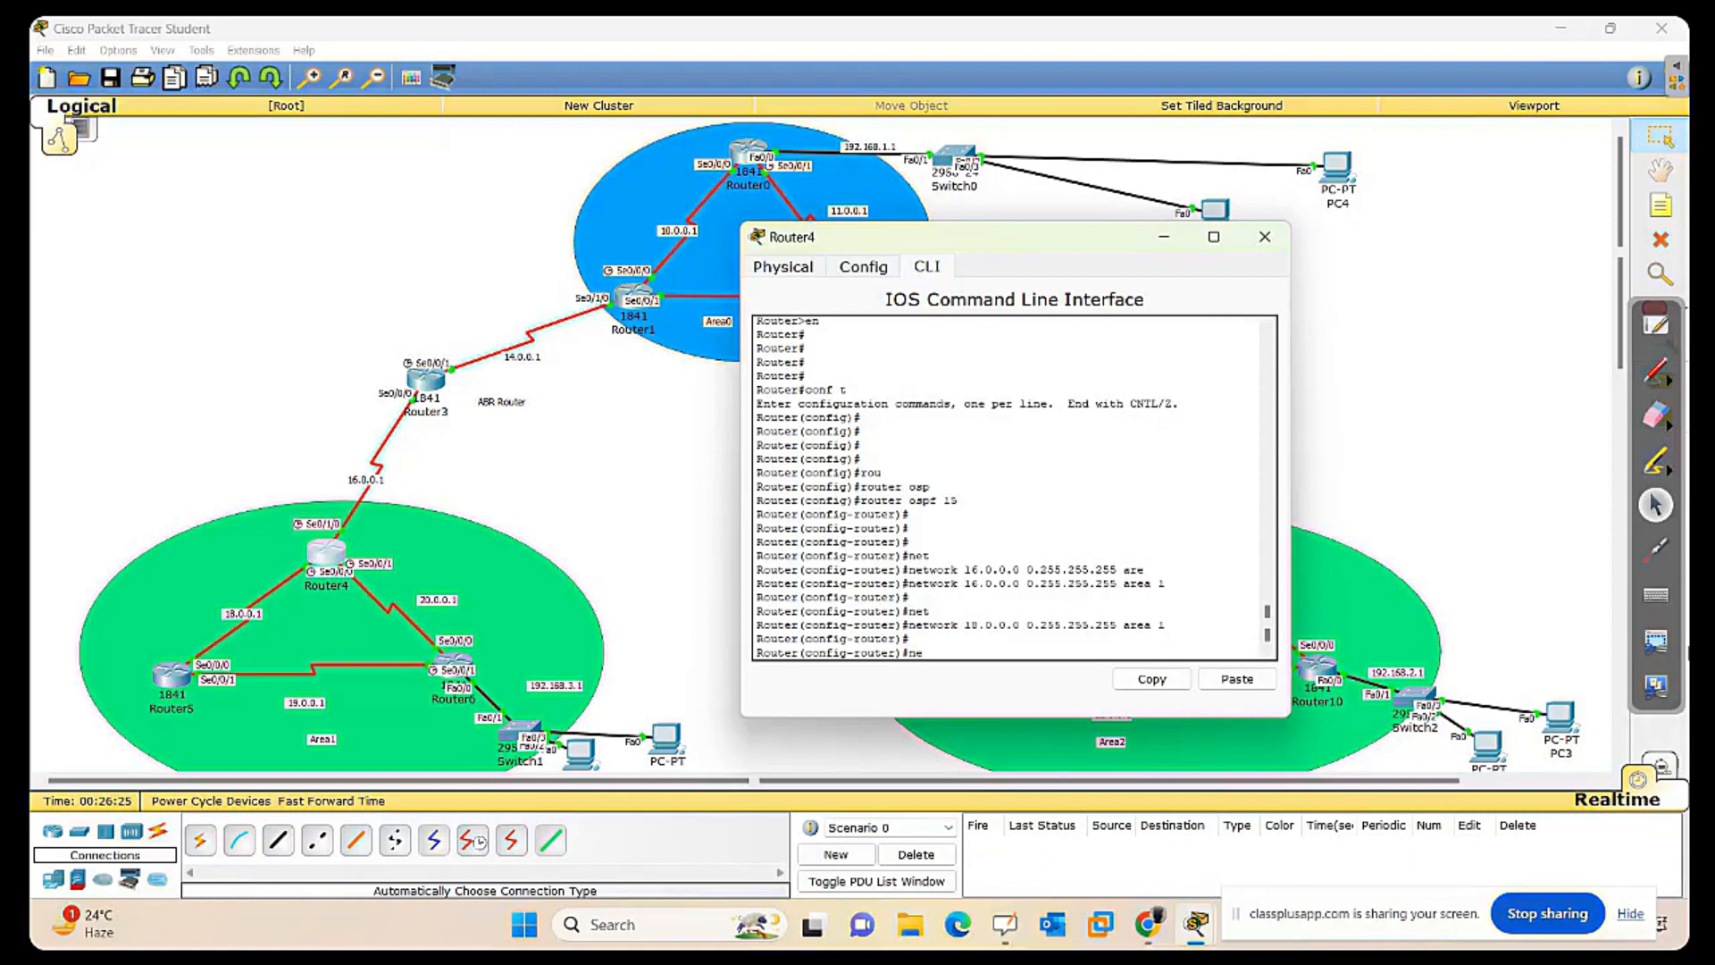
key("Tab")
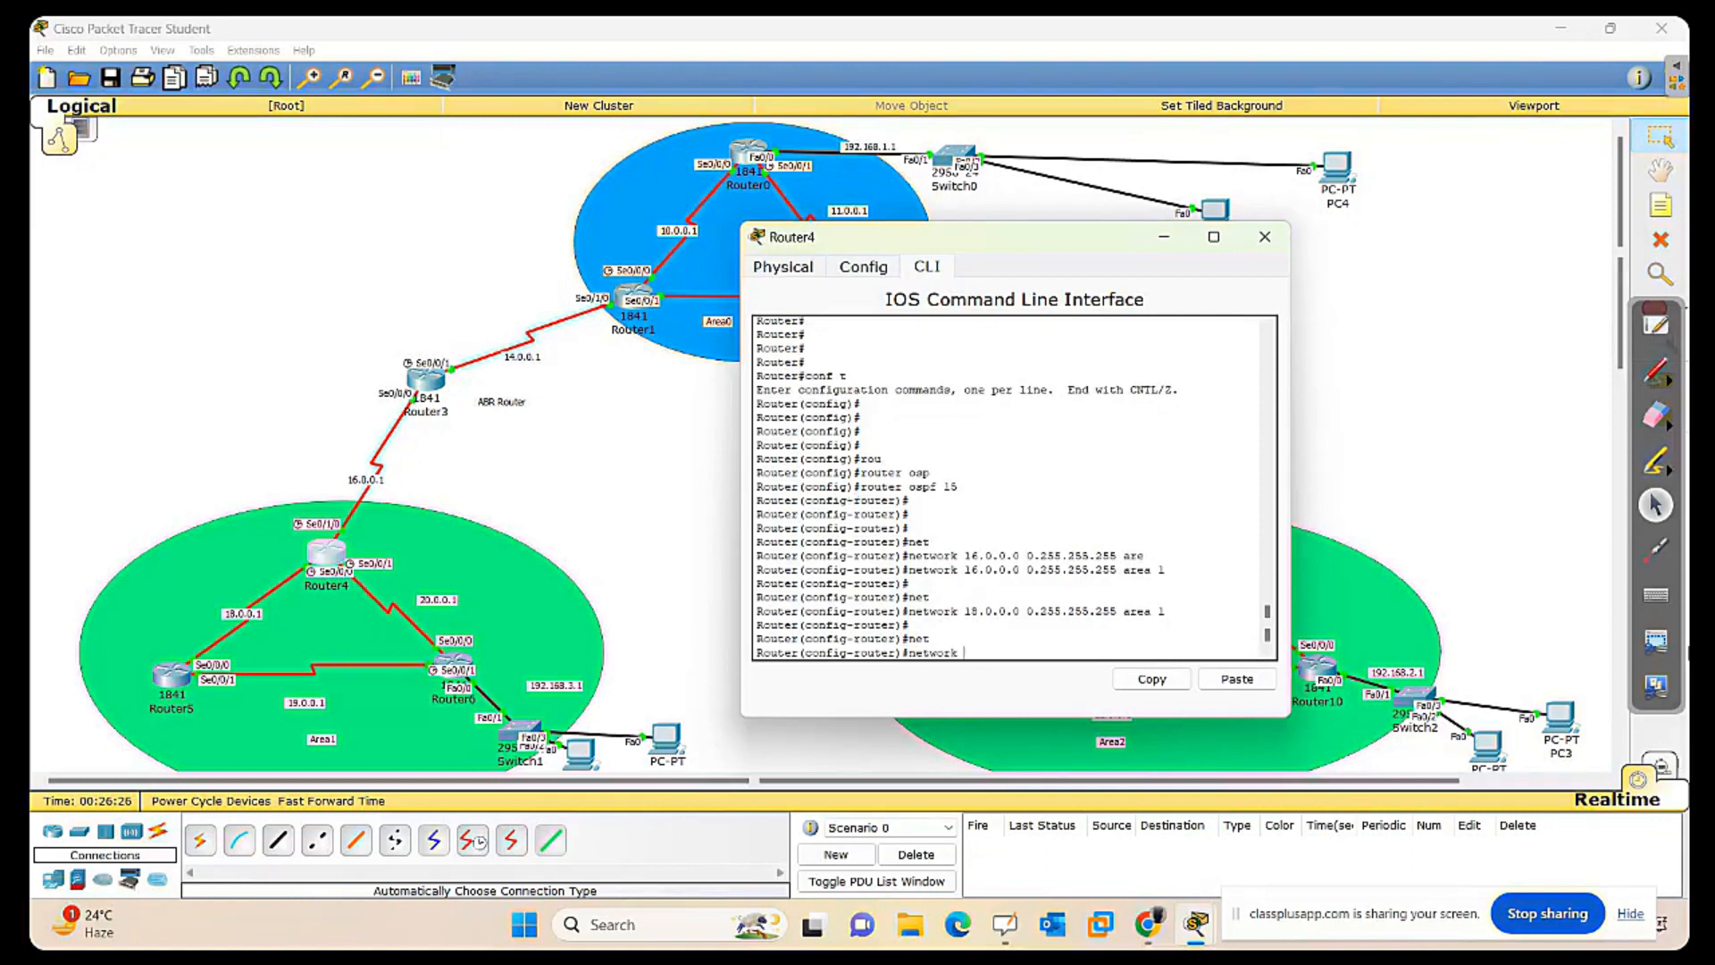
type("20.0.0.0 0.255.25")
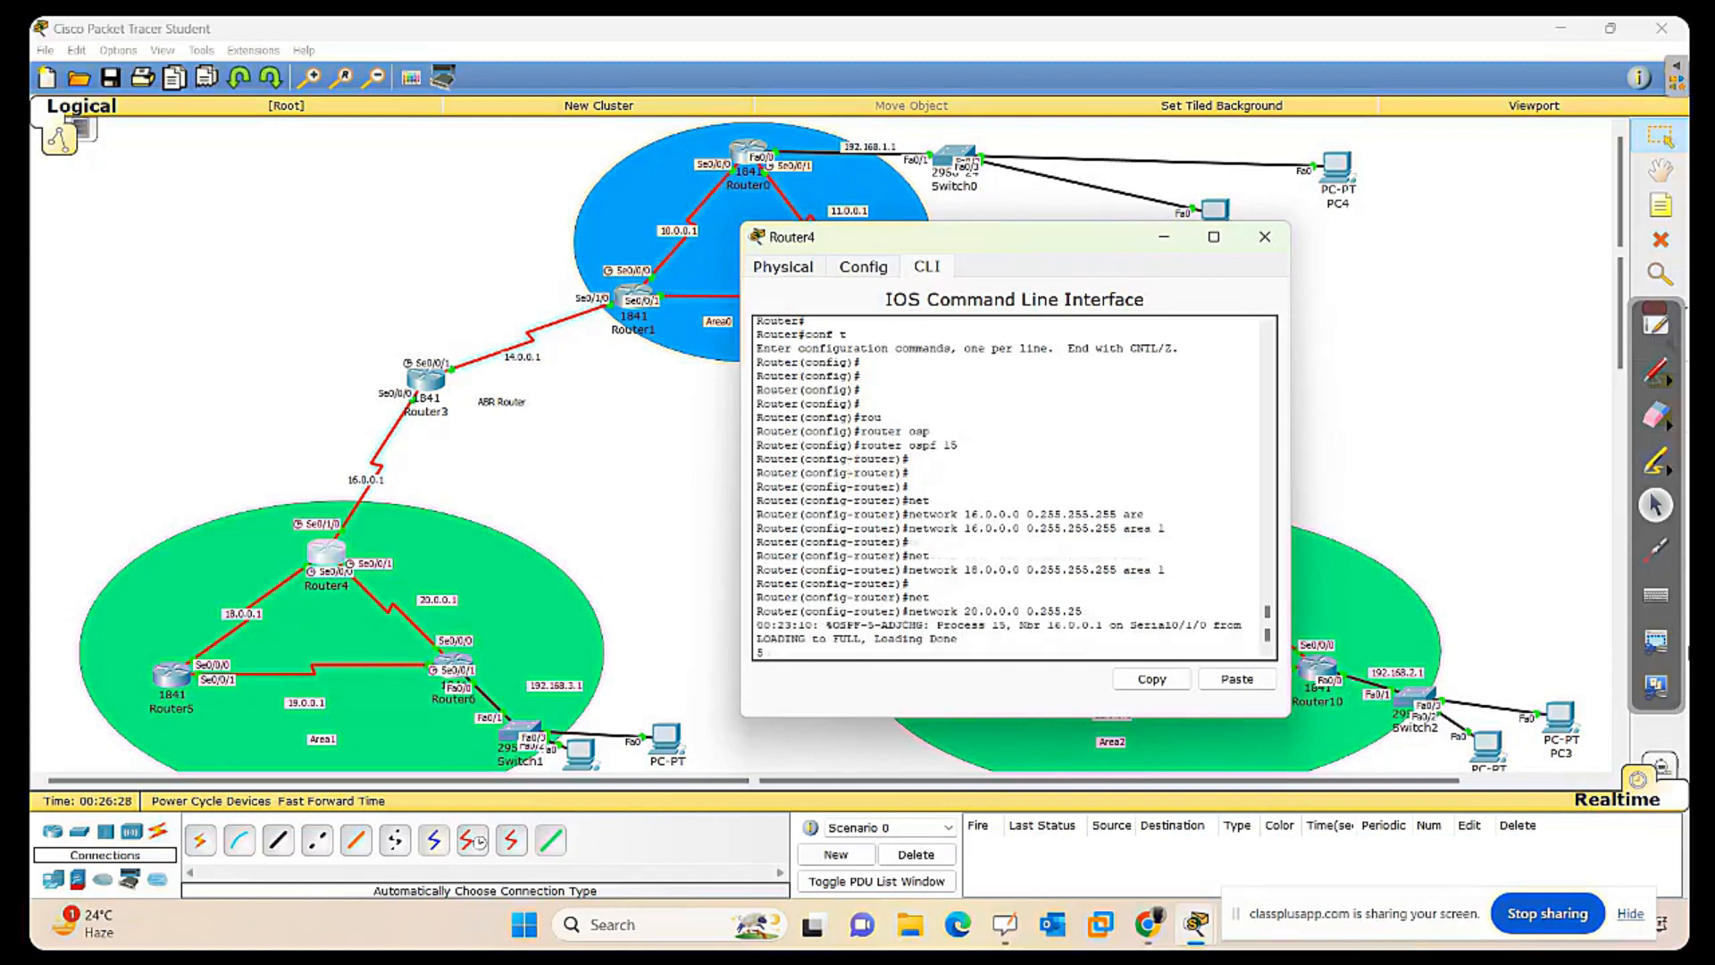
type("5.255")
key("Return")
key("Up")
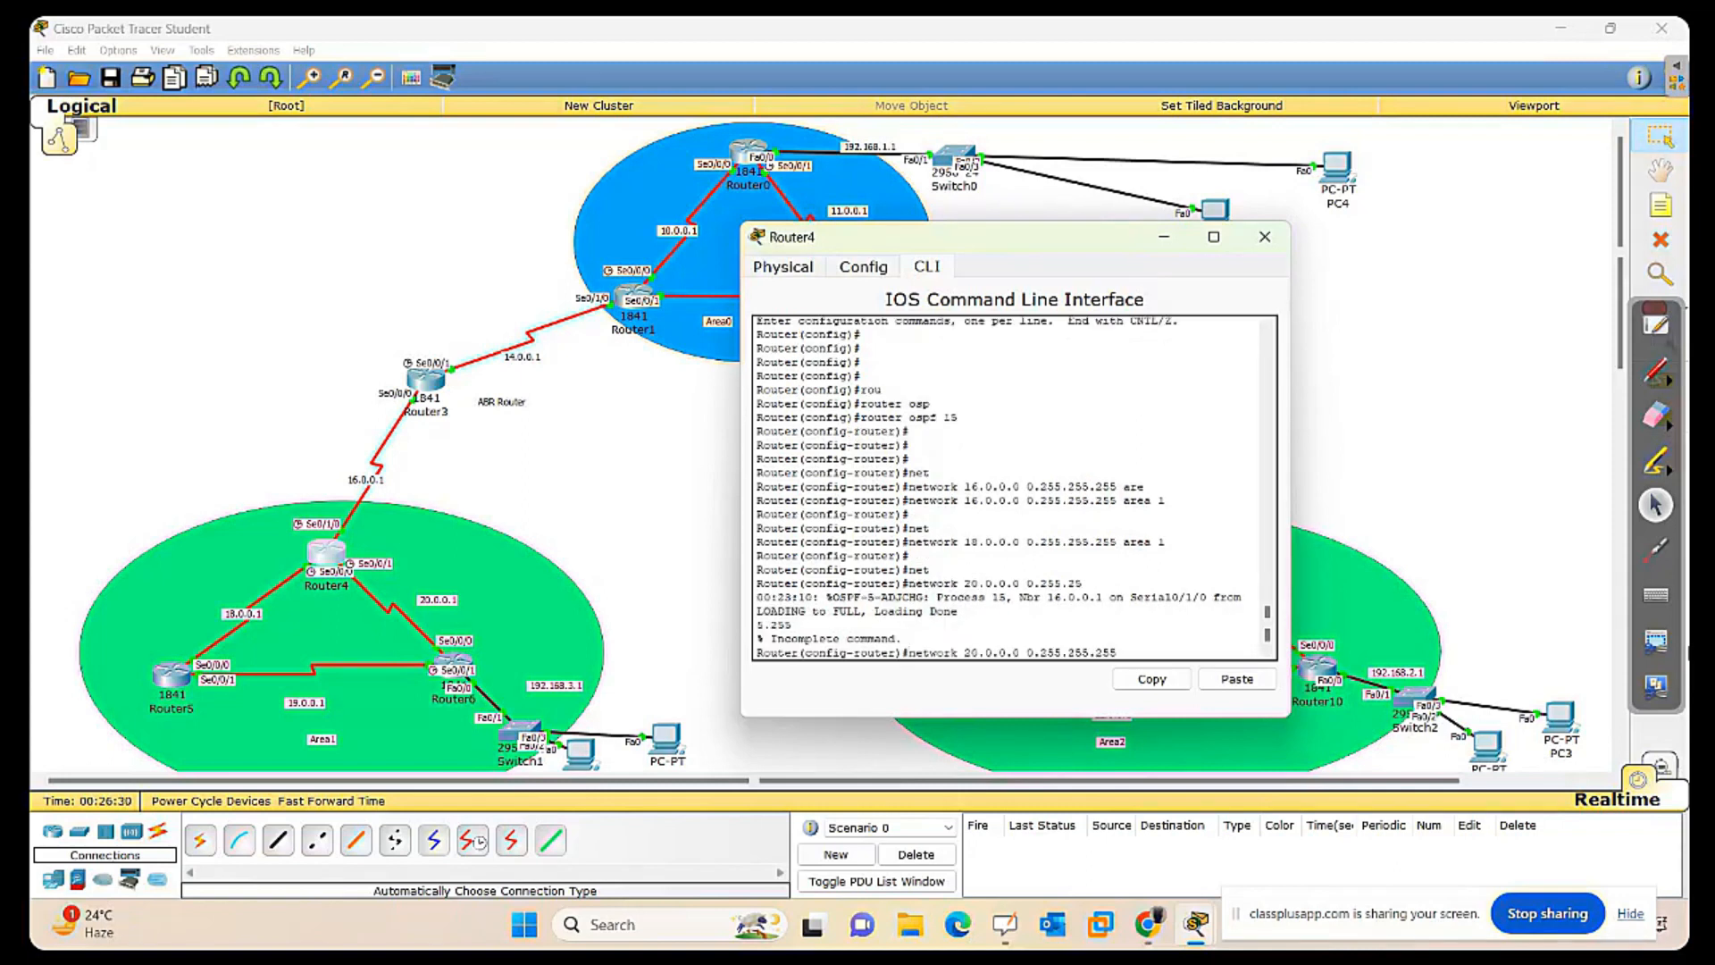
type("area")
key("Return")
key("Return")
key("Return")
key("Return")
key("Return")
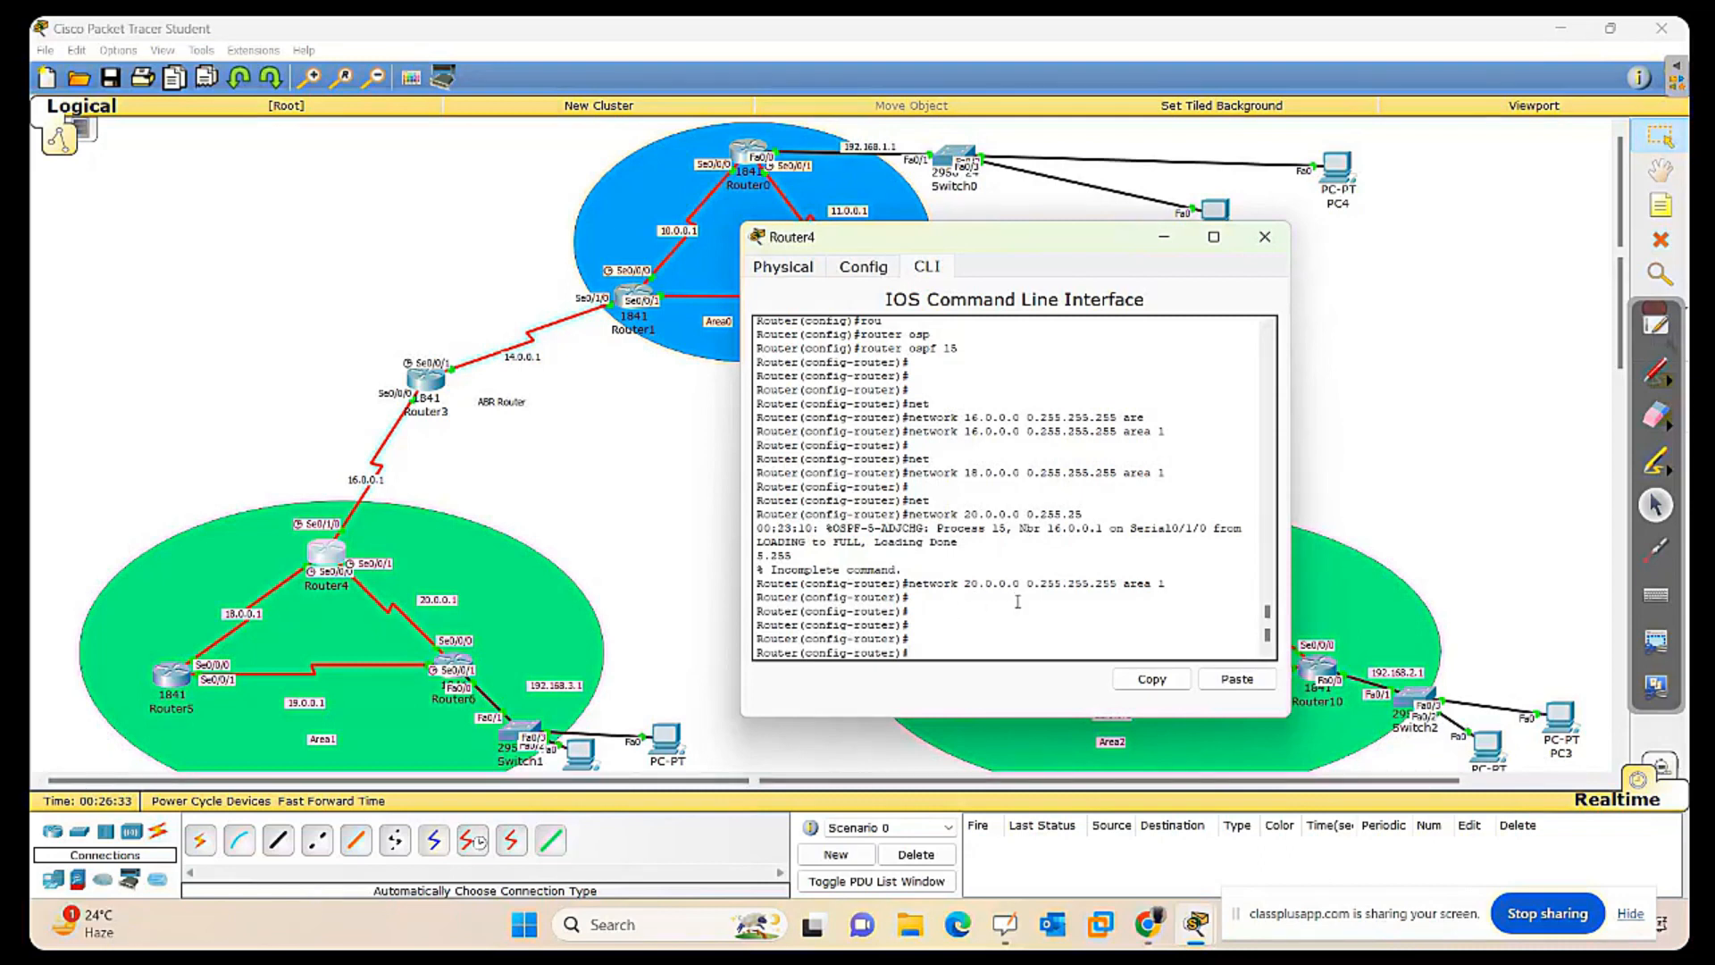
left_click(1266, 243)
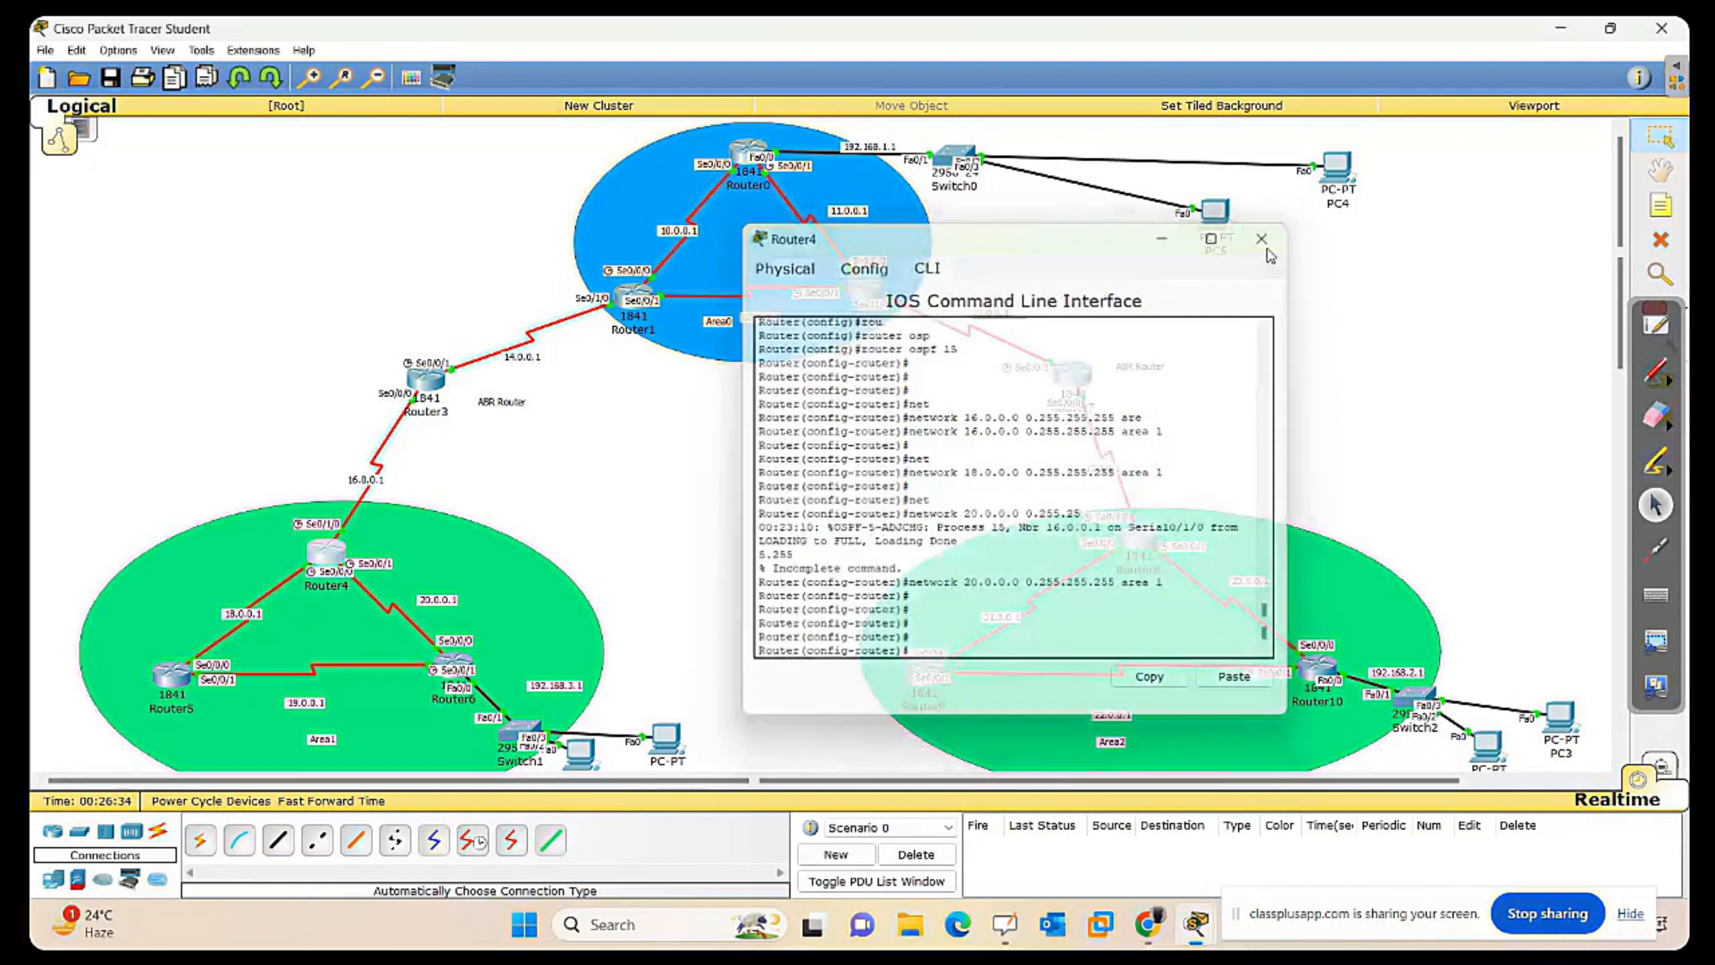
Open Router5's command line, move its window away from the Area1 routers, and bring up the user prompt.
left_click(172, 676)
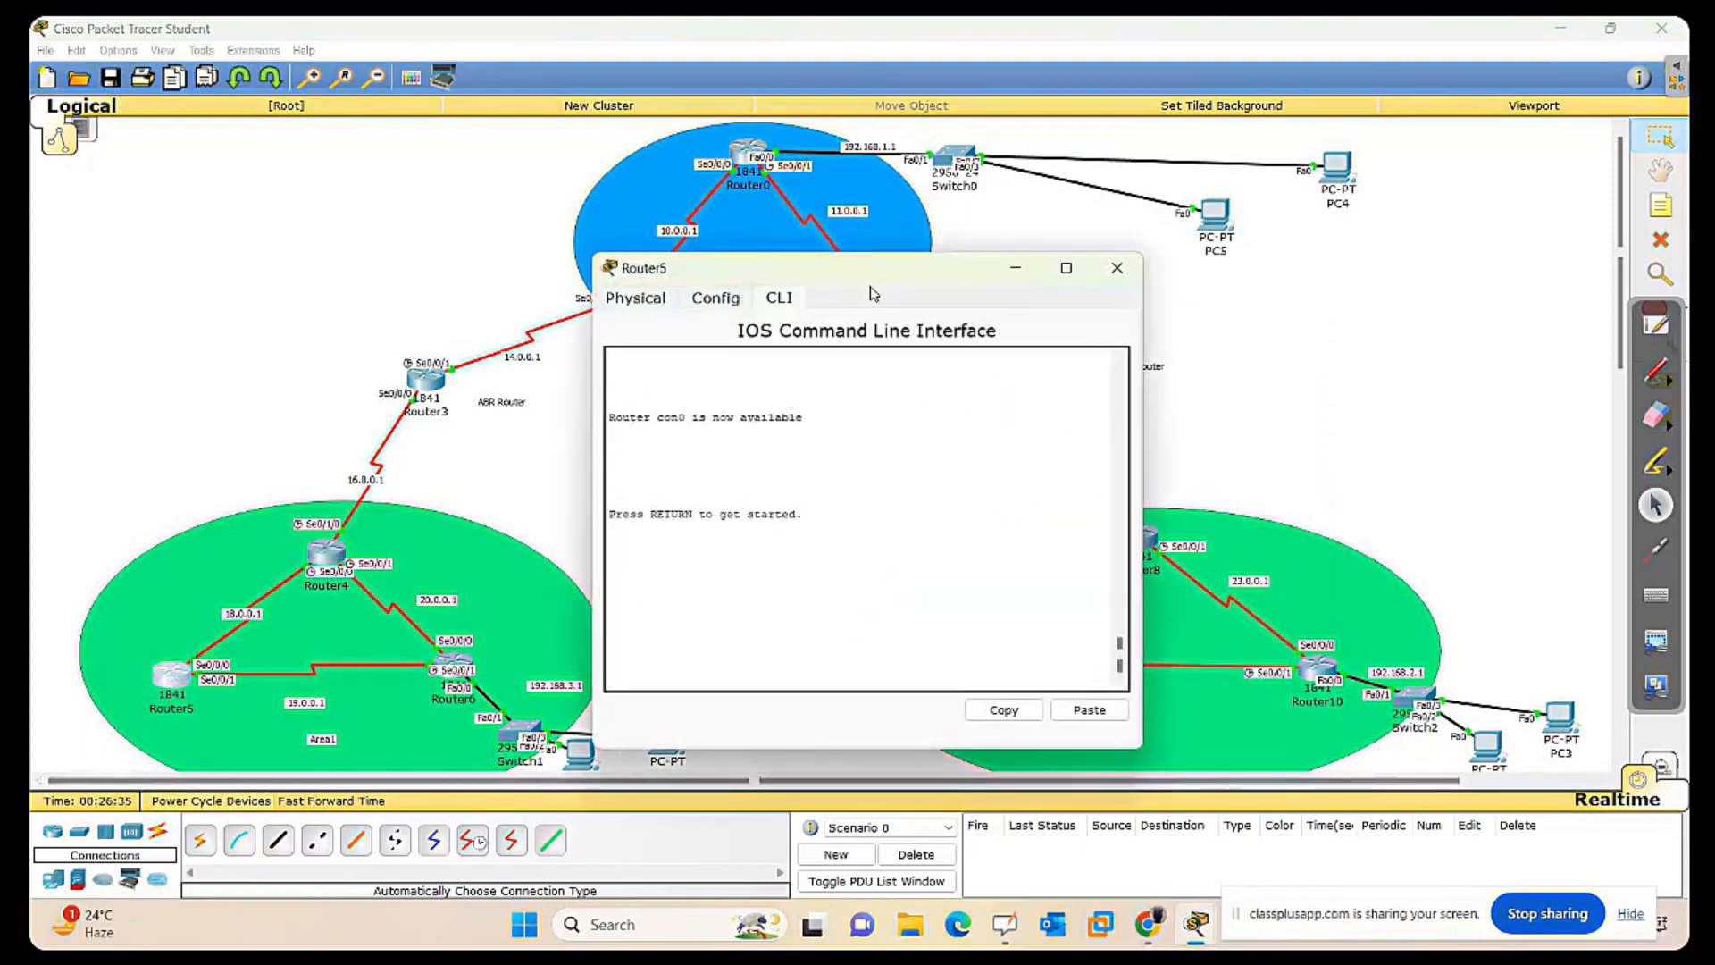
left_click_drag(873, 283, 1124, 271)
key("Return")
key("Return")
key("Return")
key("Return")
key("Return")
key("Return")
Enter privileged mode and global configuration mode on Router5.
type("en")
key("Return")
key("Return")
key("Return")
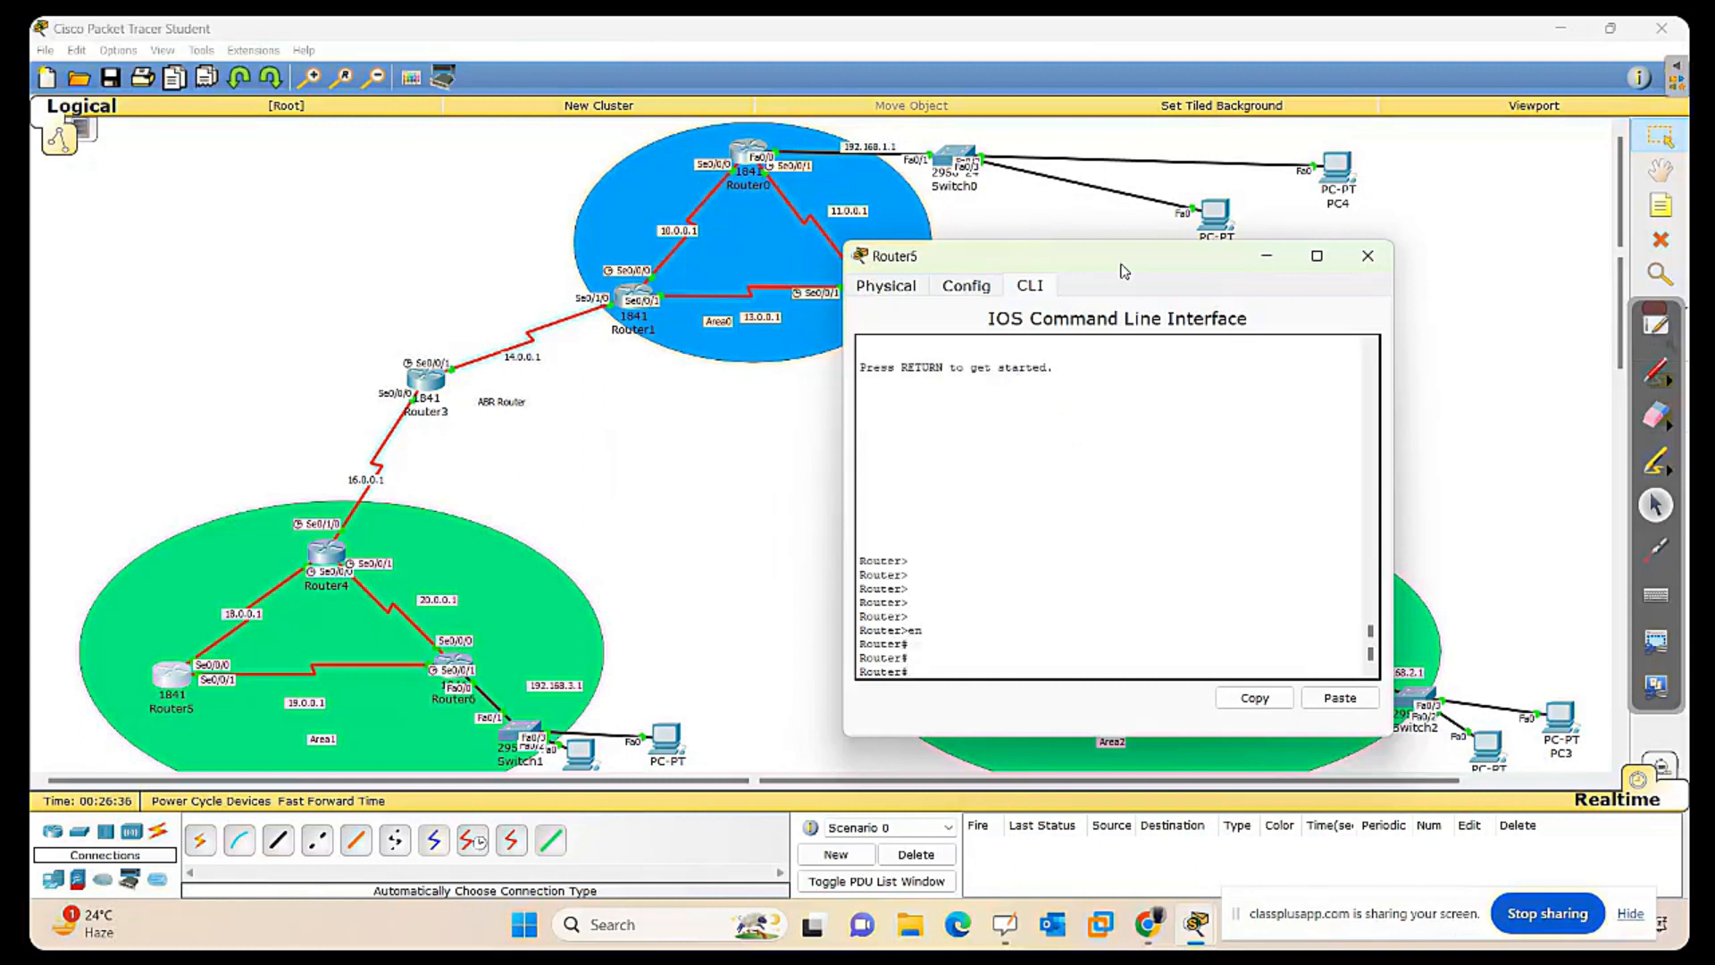
key("Return")
key("Return")
type("conf t")
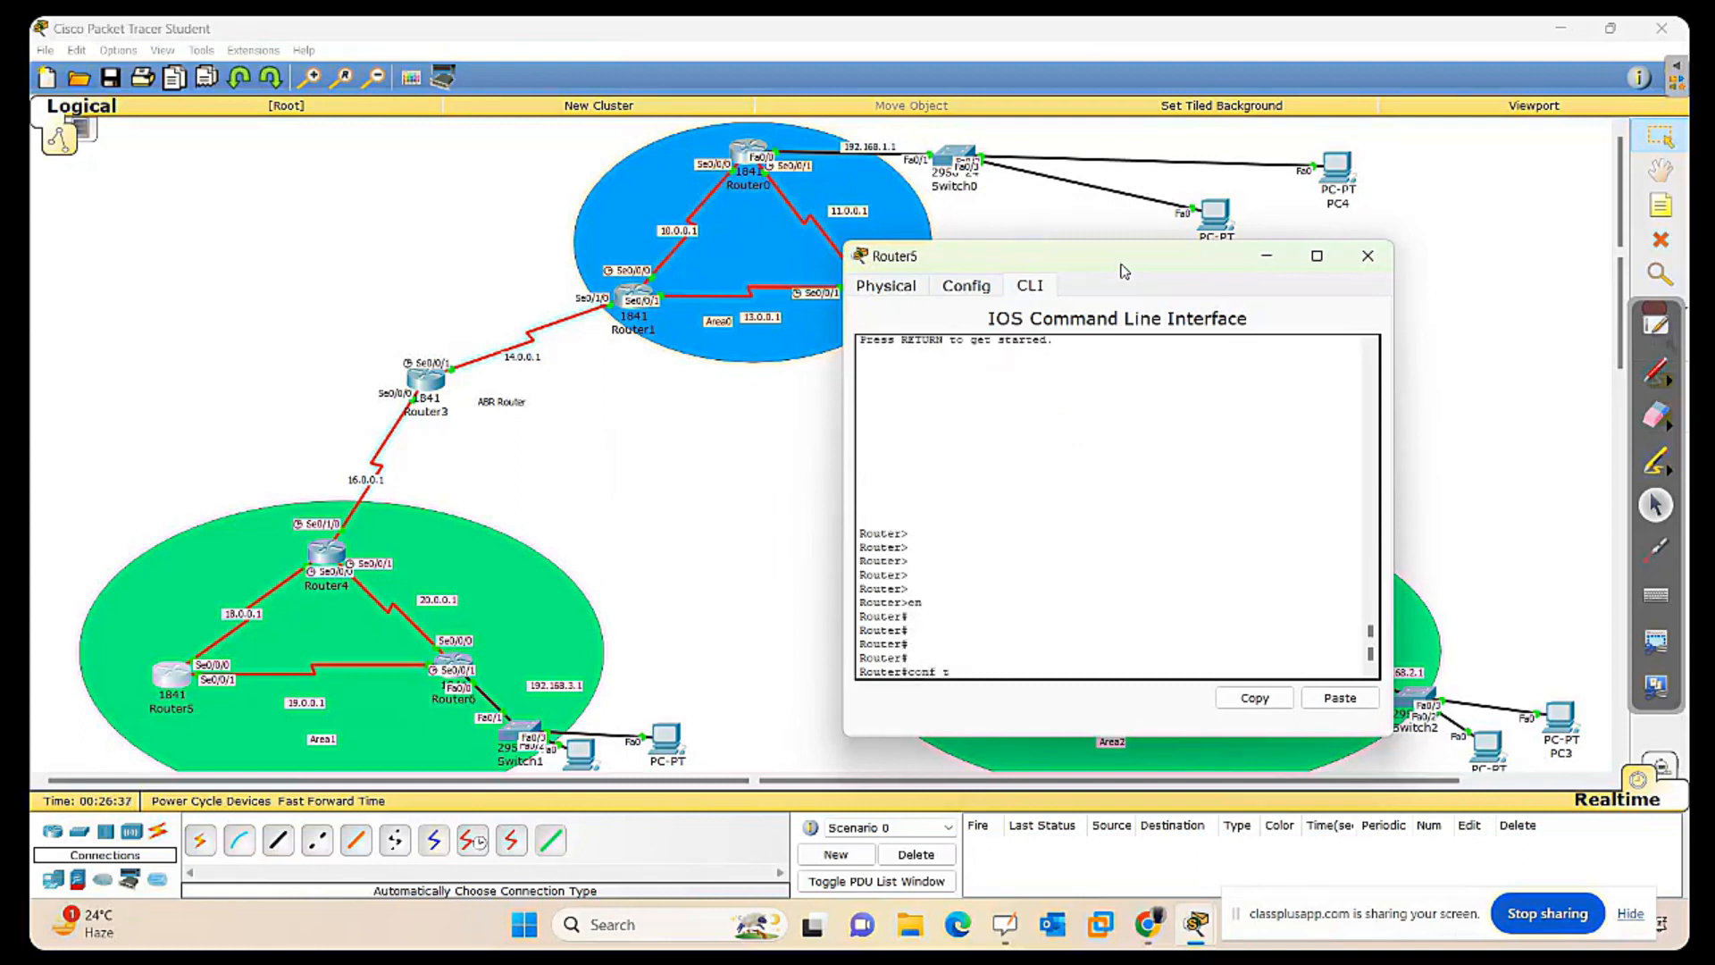
key("Return")
key("Return")
key("Return")
key("Return")
Start OSPF routing on Router5 with process ID 16.
type("rou")
key("Tab")
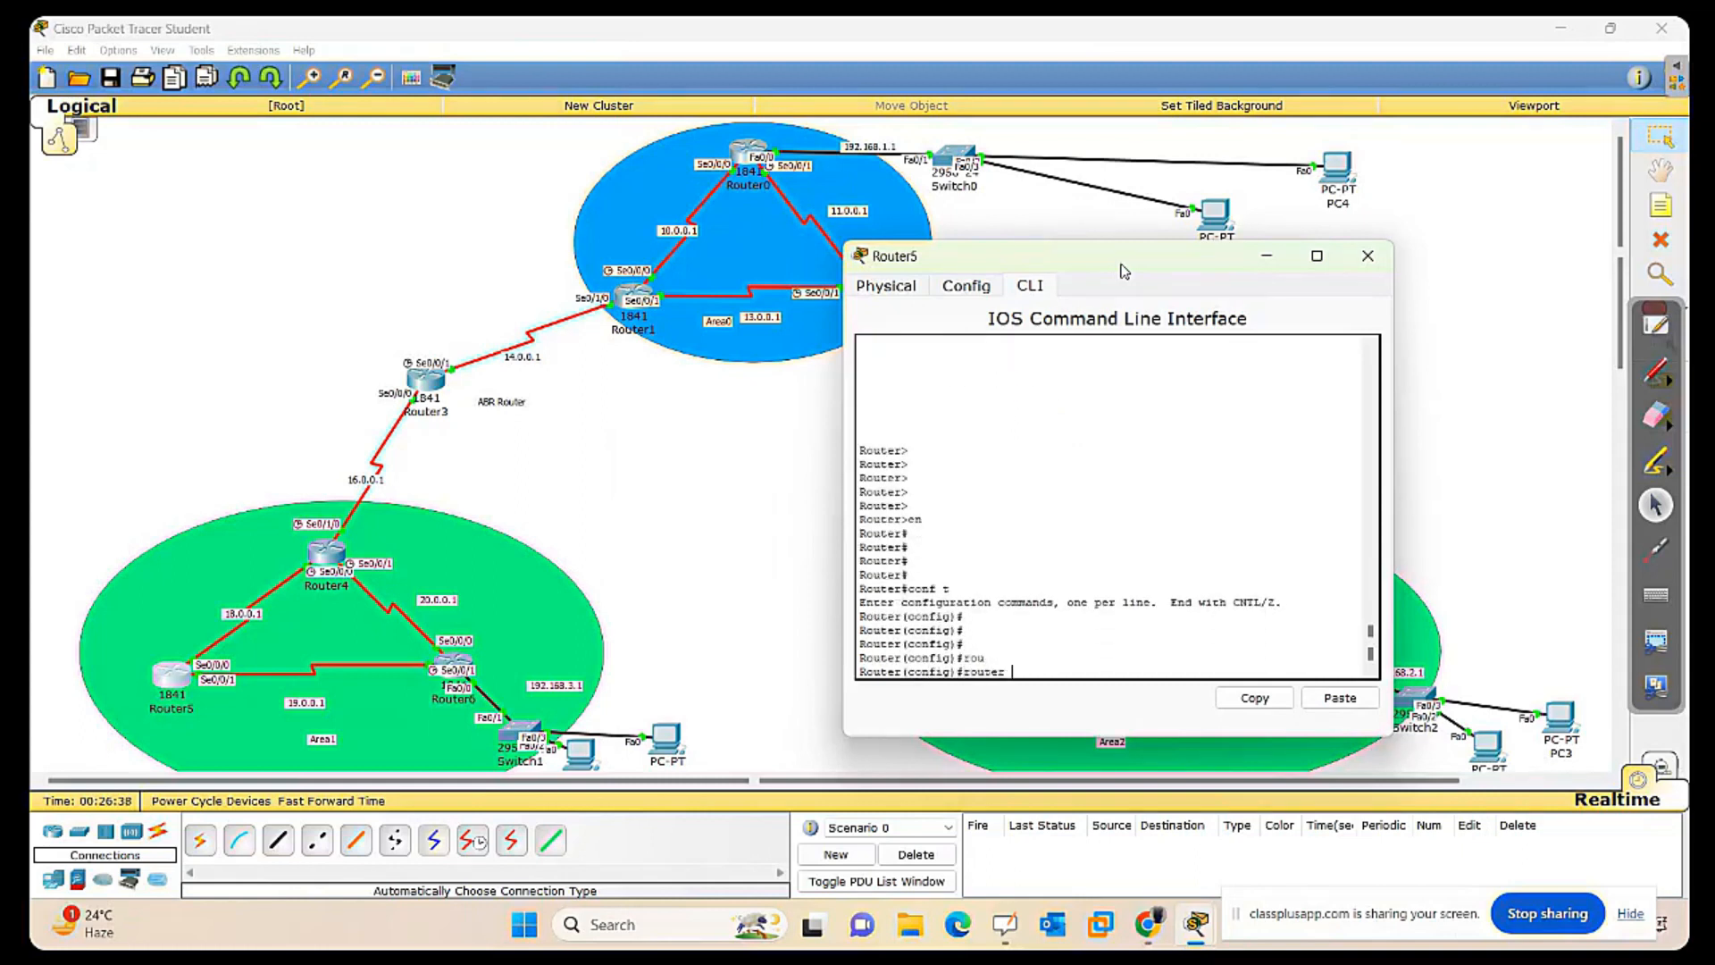
type("os")
key("Tab")
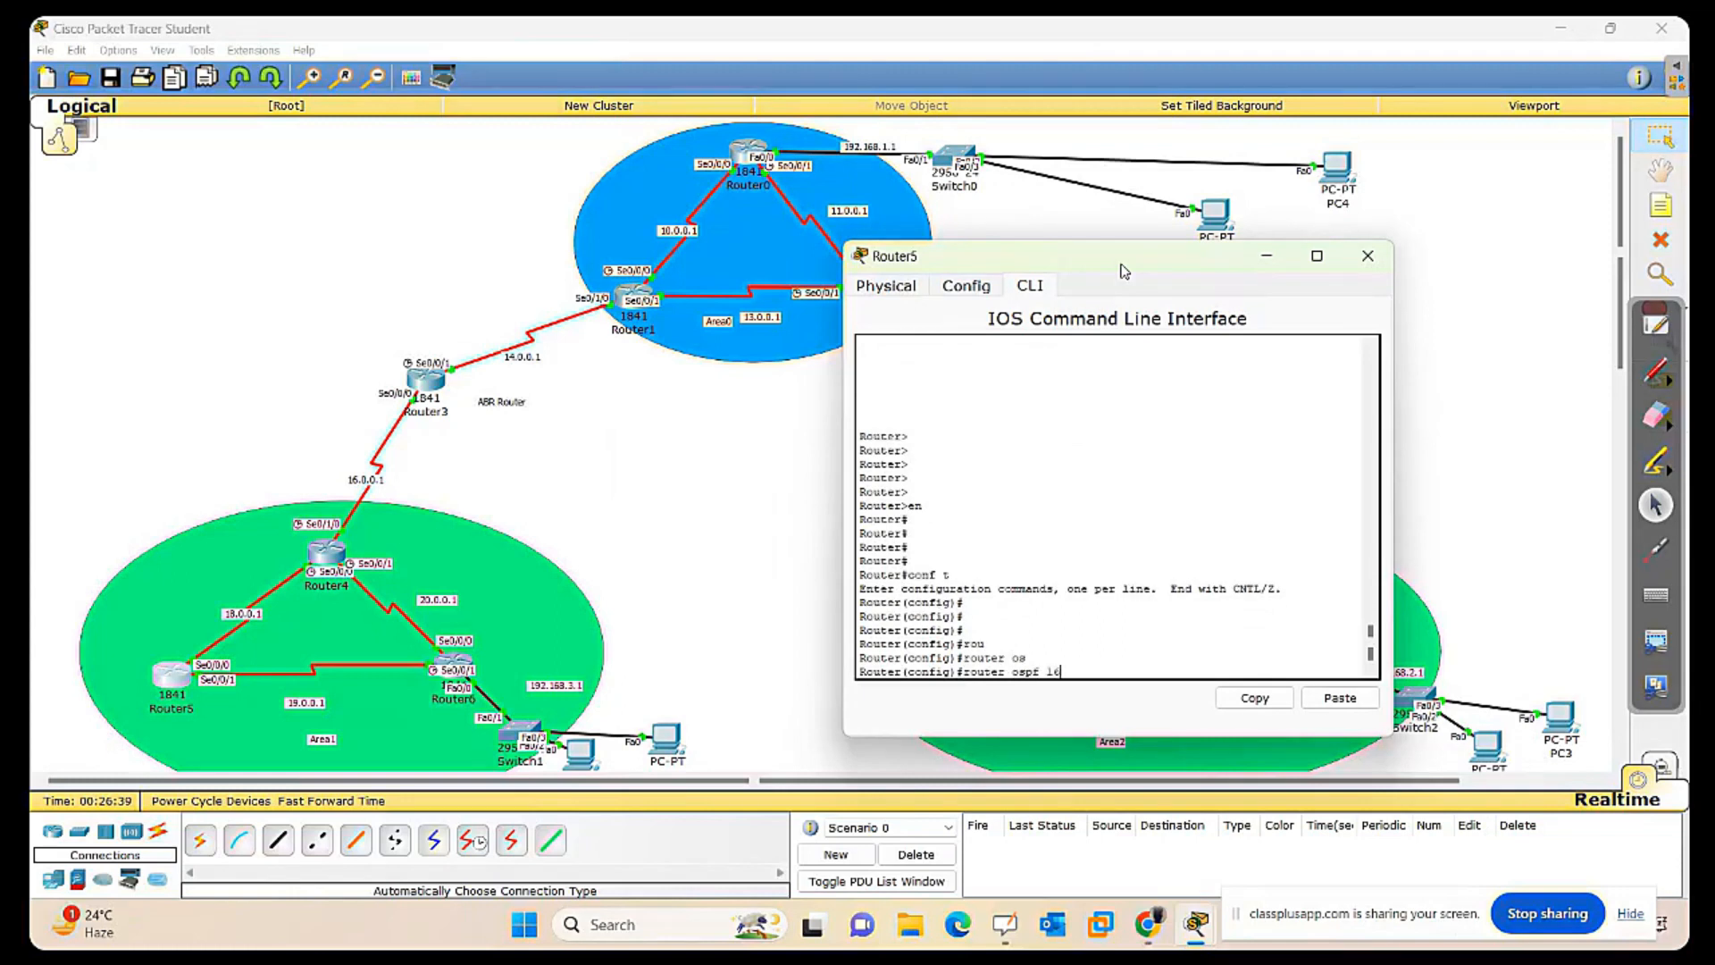
type("16")
key("Return")
key("Return")
key("Return")
key("Return")
Advertise network 18.0.0.0 with wildcard mask 0.255.255.255 in OSPF area 1 on Router5.
type("r)#n")
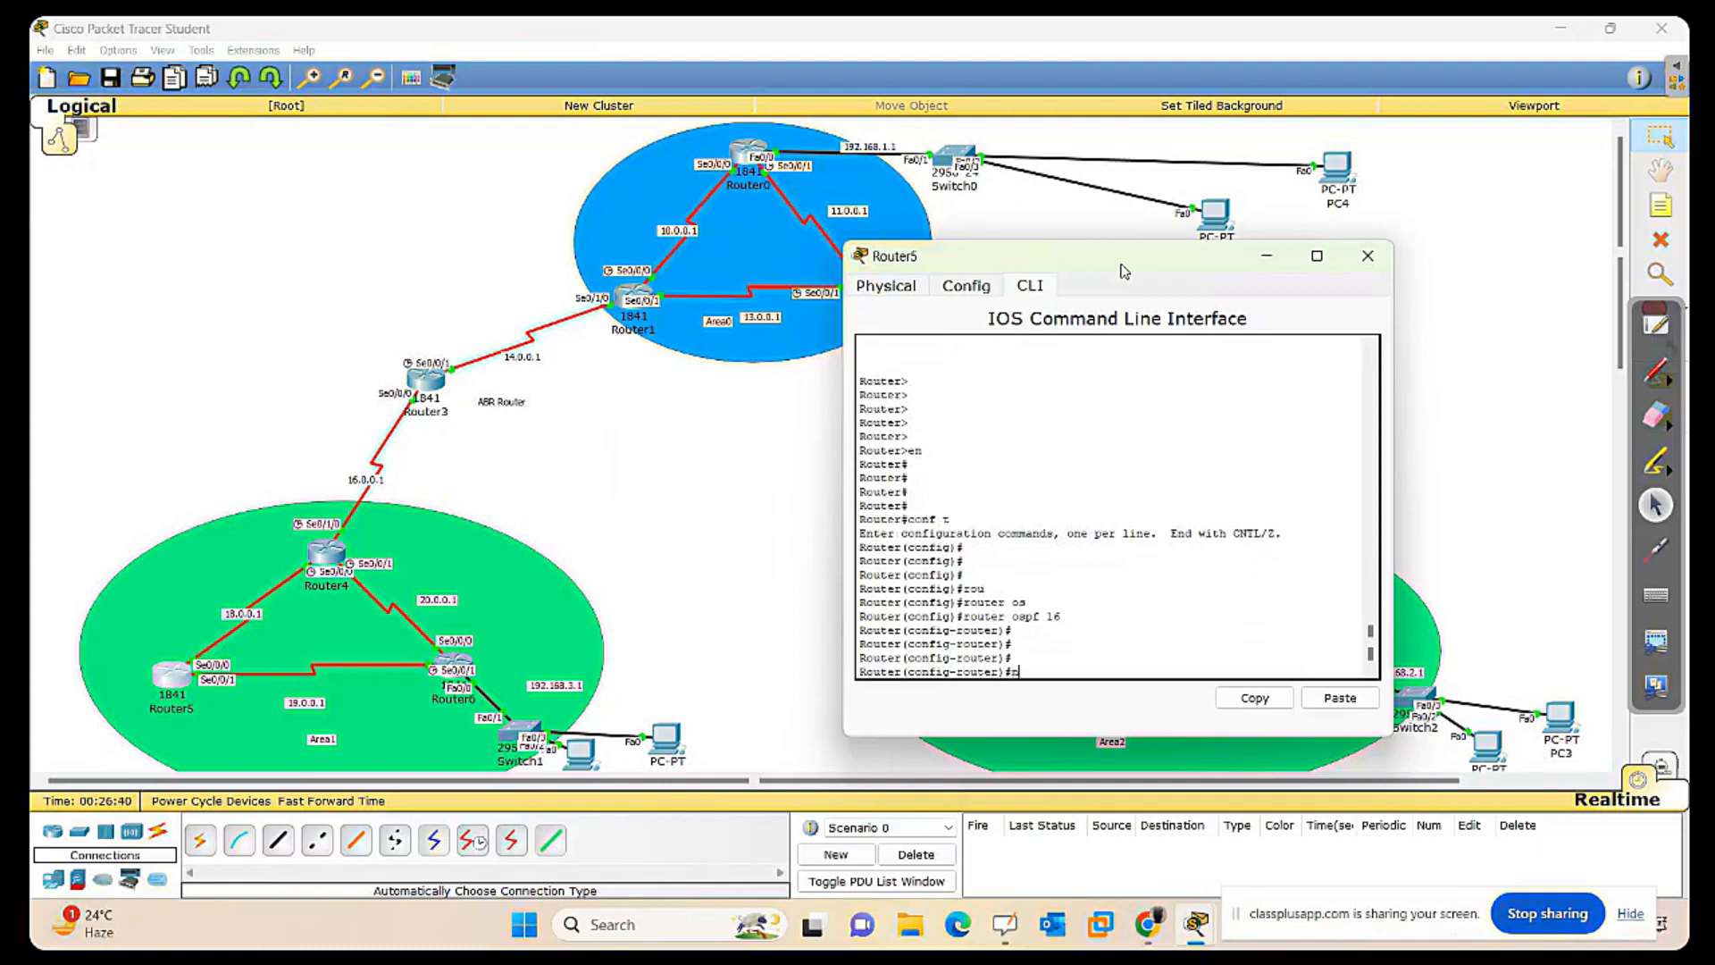
type("et")
key("Tab")
type("10")
type(".0.0.0")
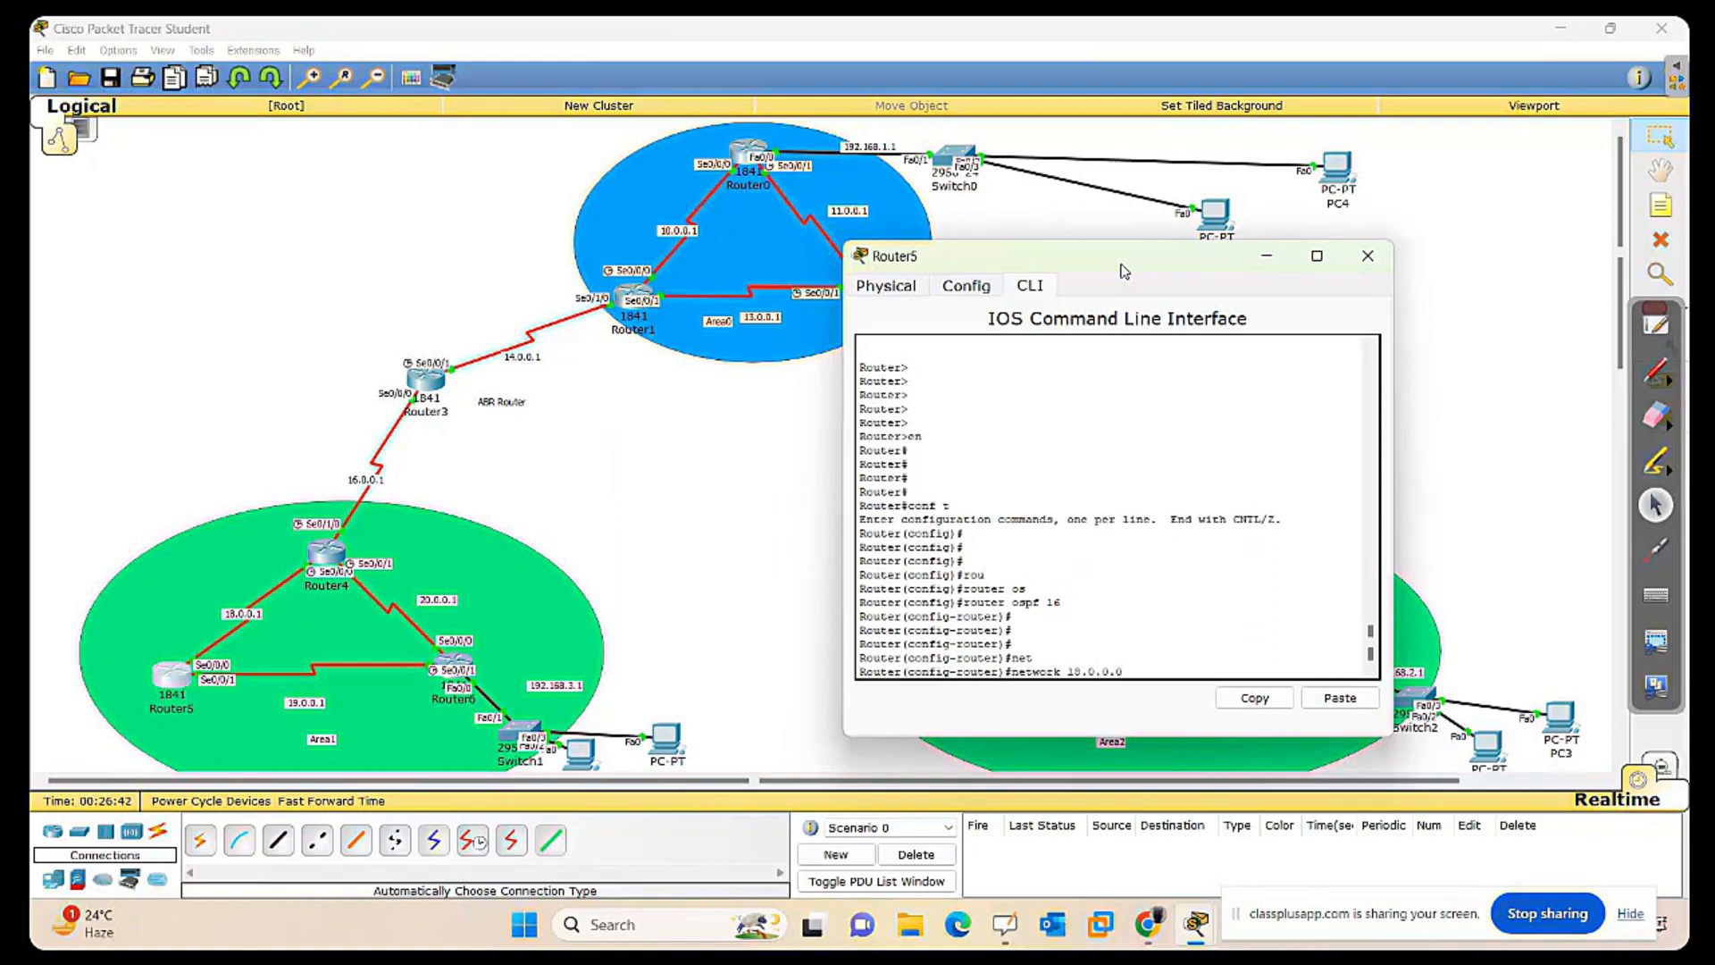
type(" 0.255.255.255 area 1")
key("Return")
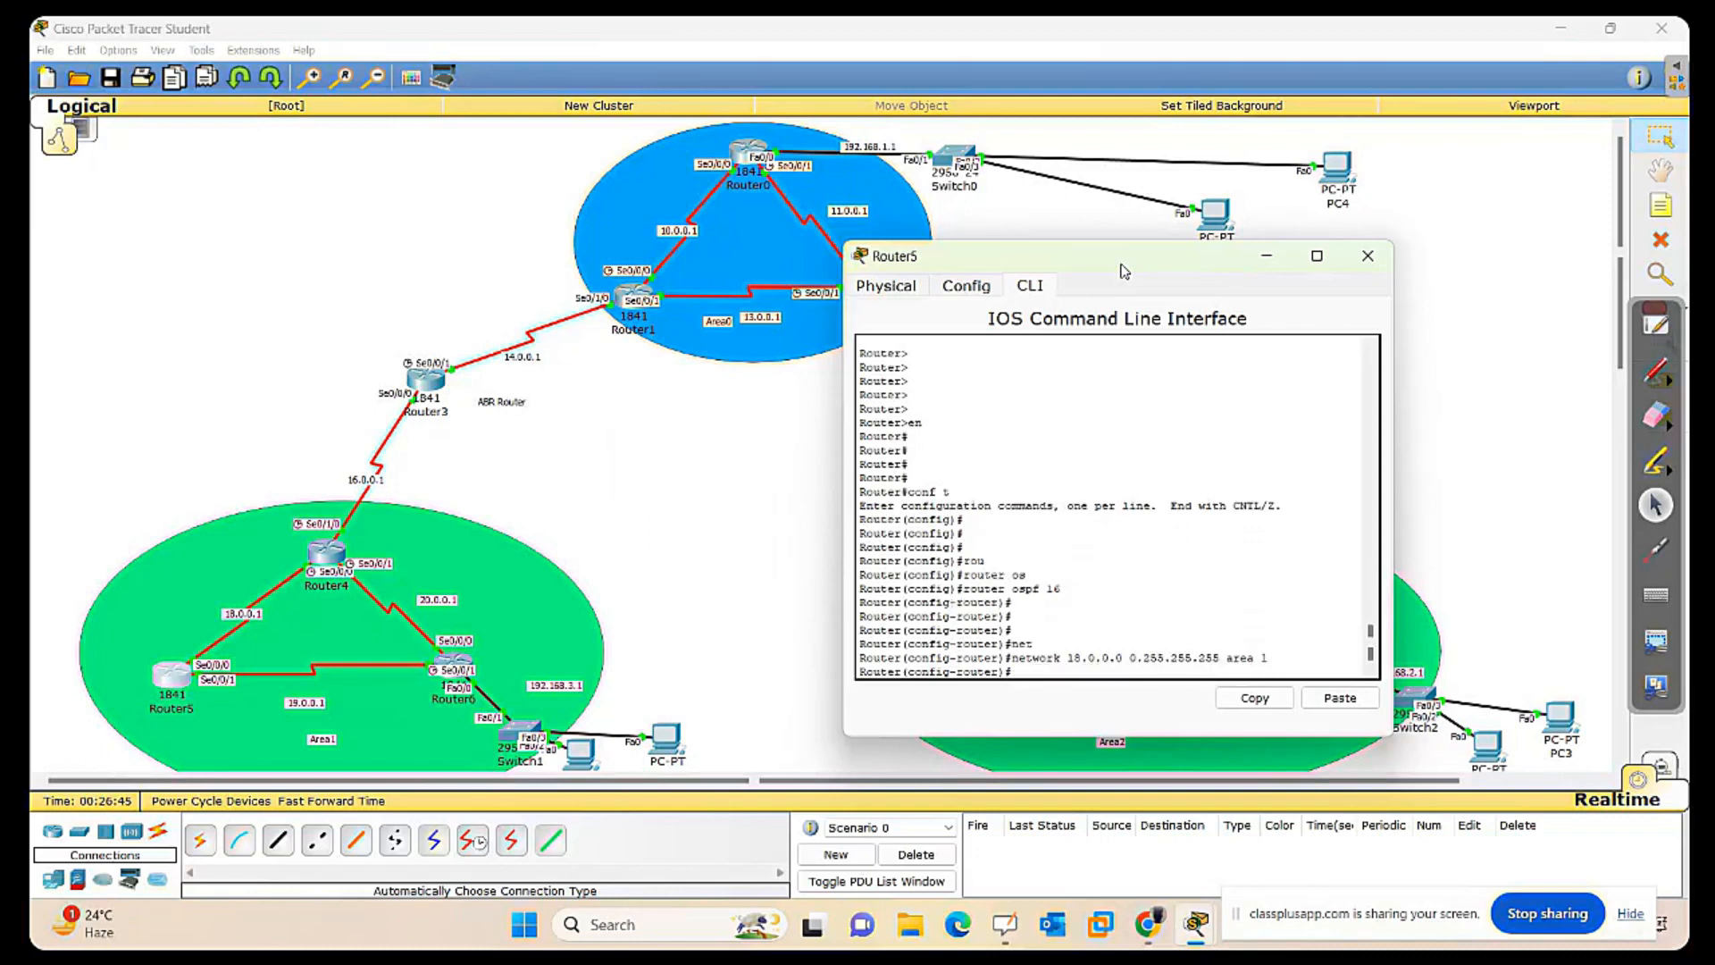
Advertise network 19.0.0.0 with wildcard mask 0.255.255.255 in OSPF area 1 on Router5, and close the router's window.
type("net")
key("Tab")
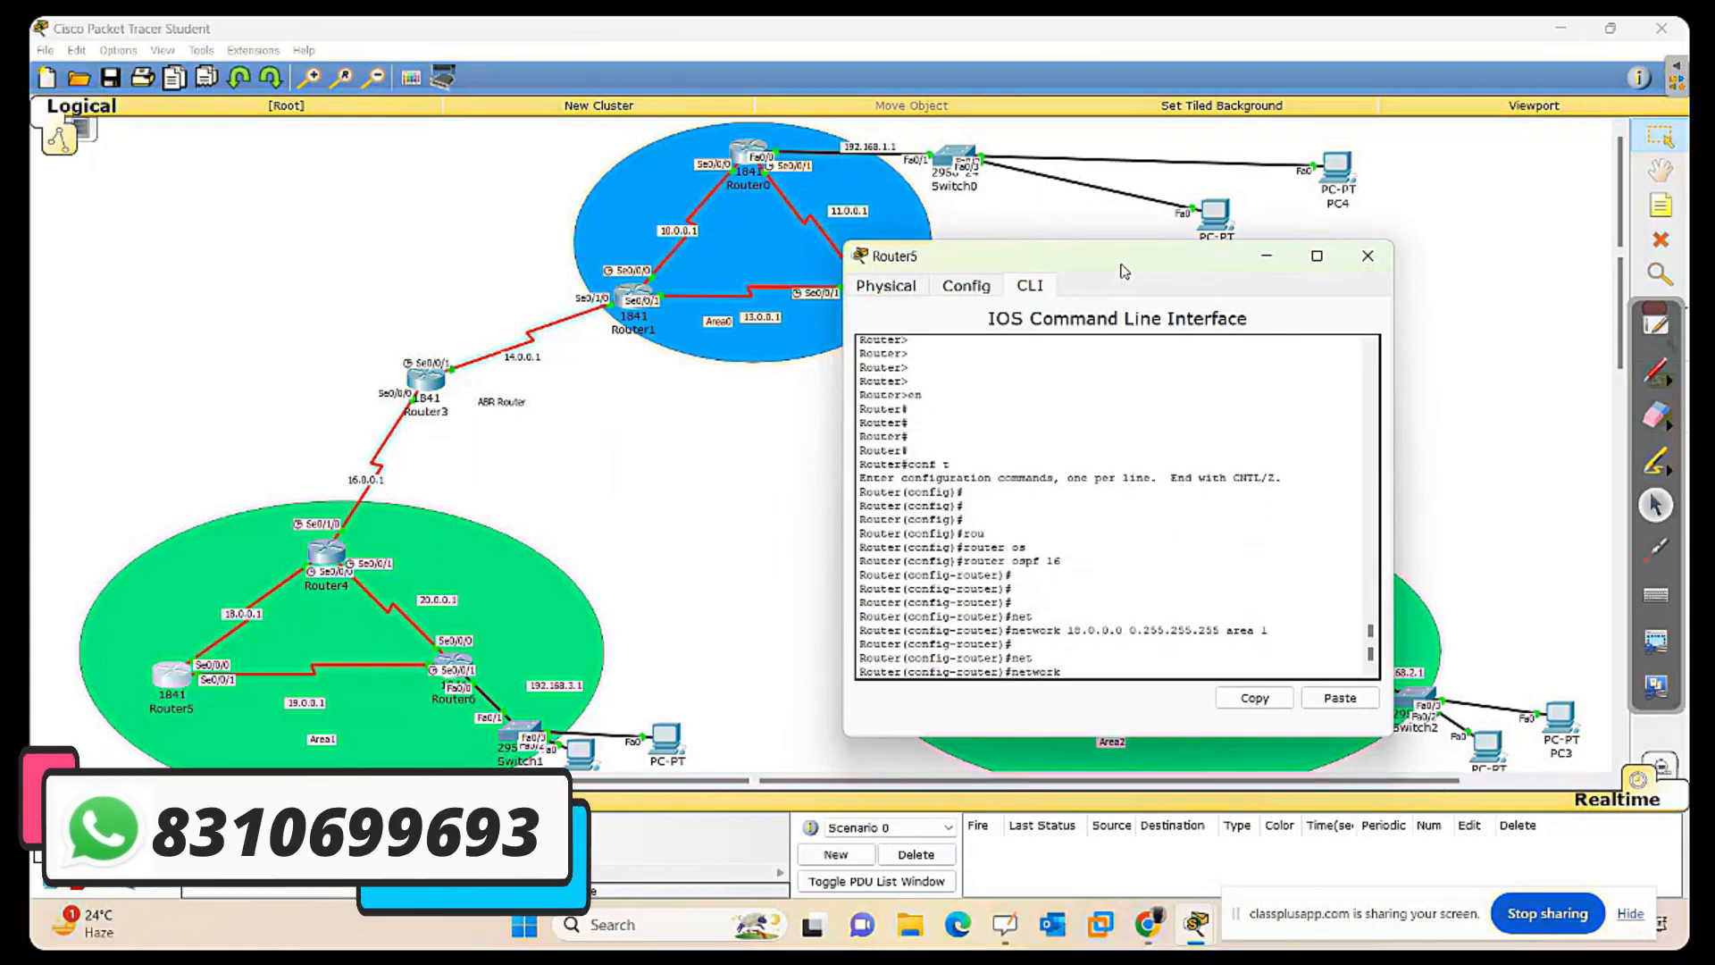
type("192")
key("BackSpace")
type(".")
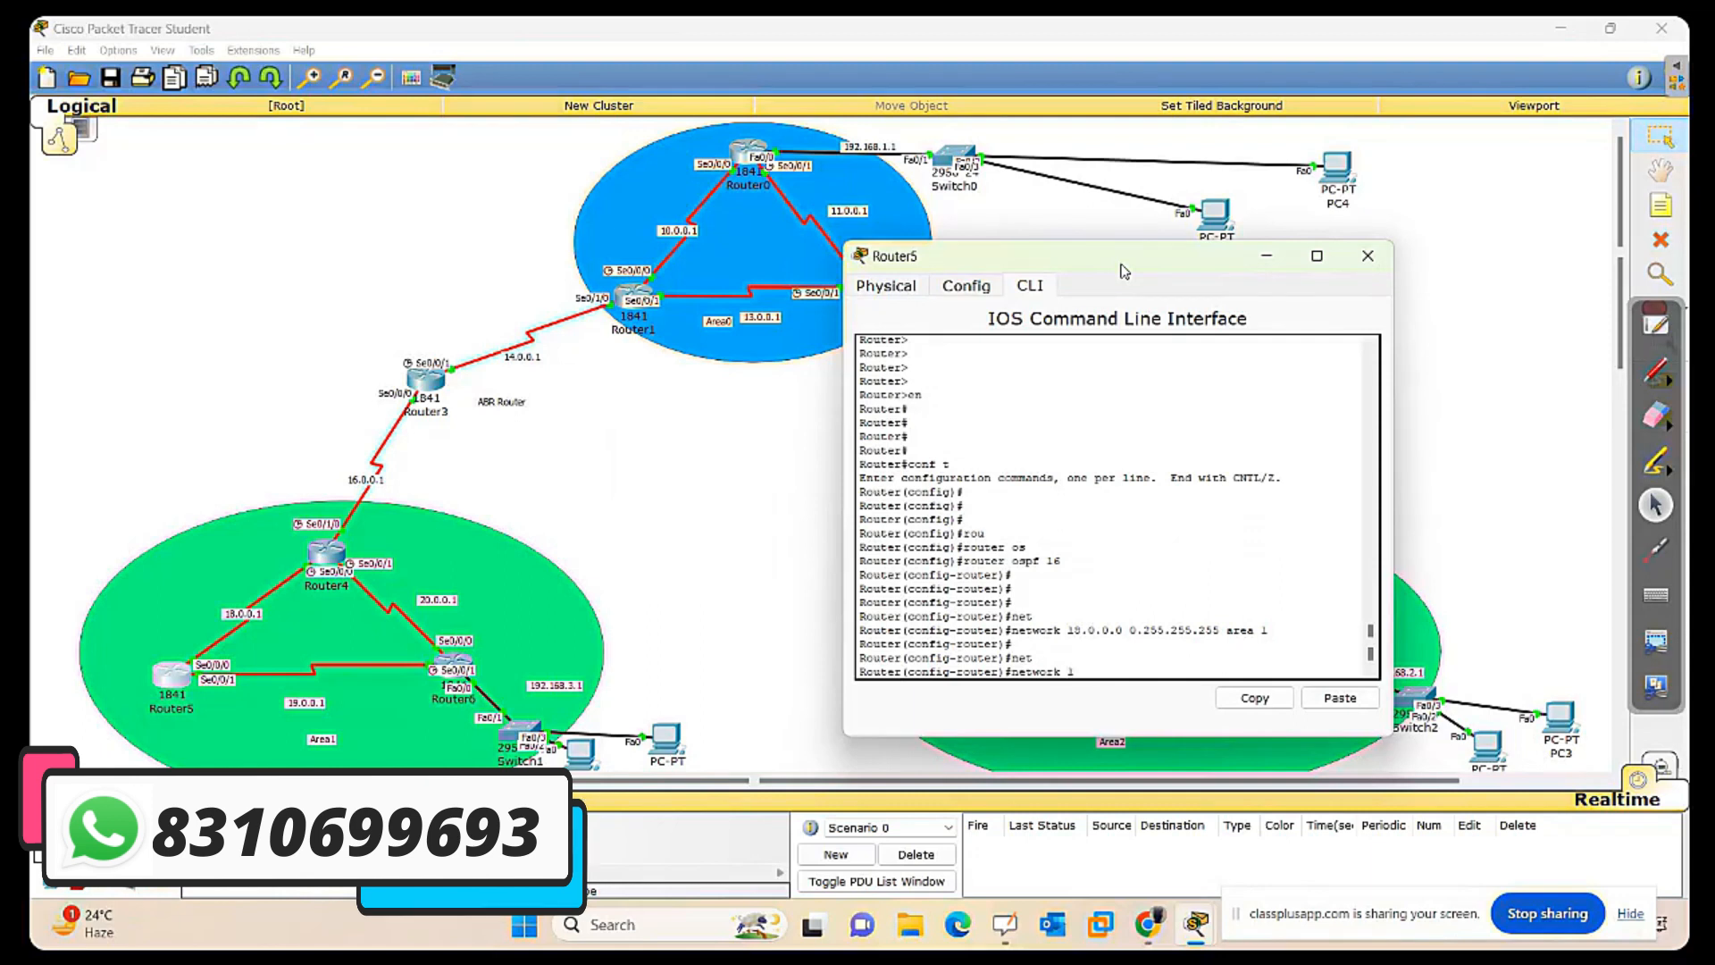
type("0.0.0")
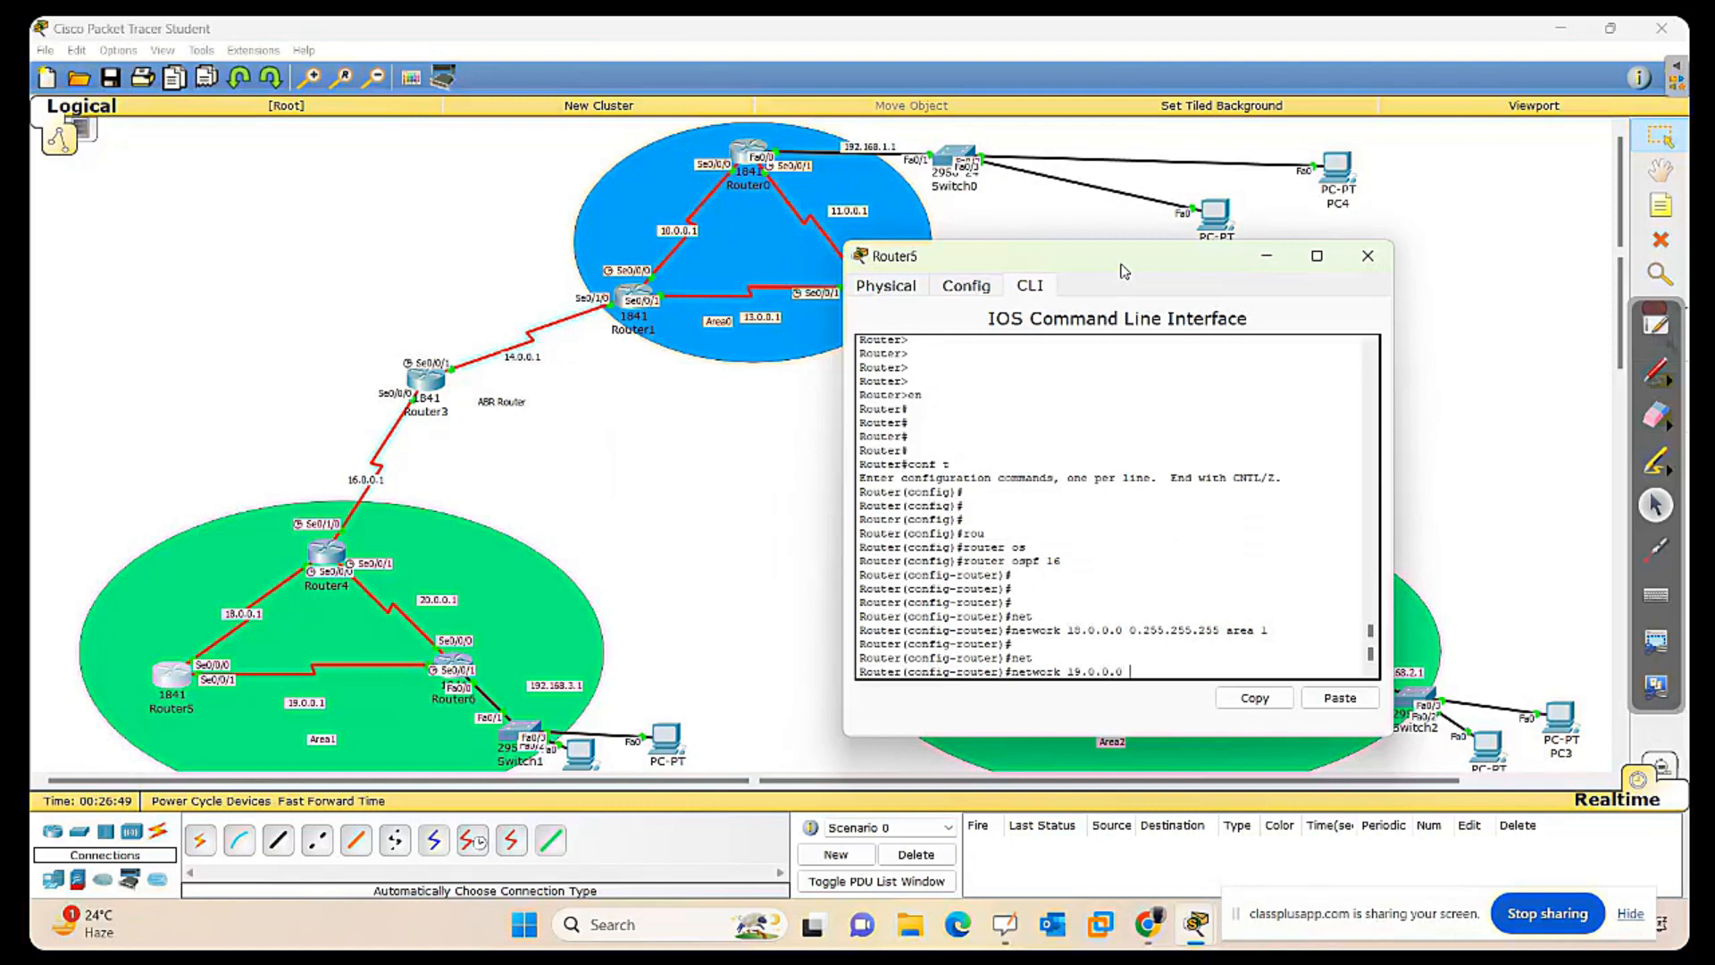
type(".255.255.255 area 1")
key("Return")
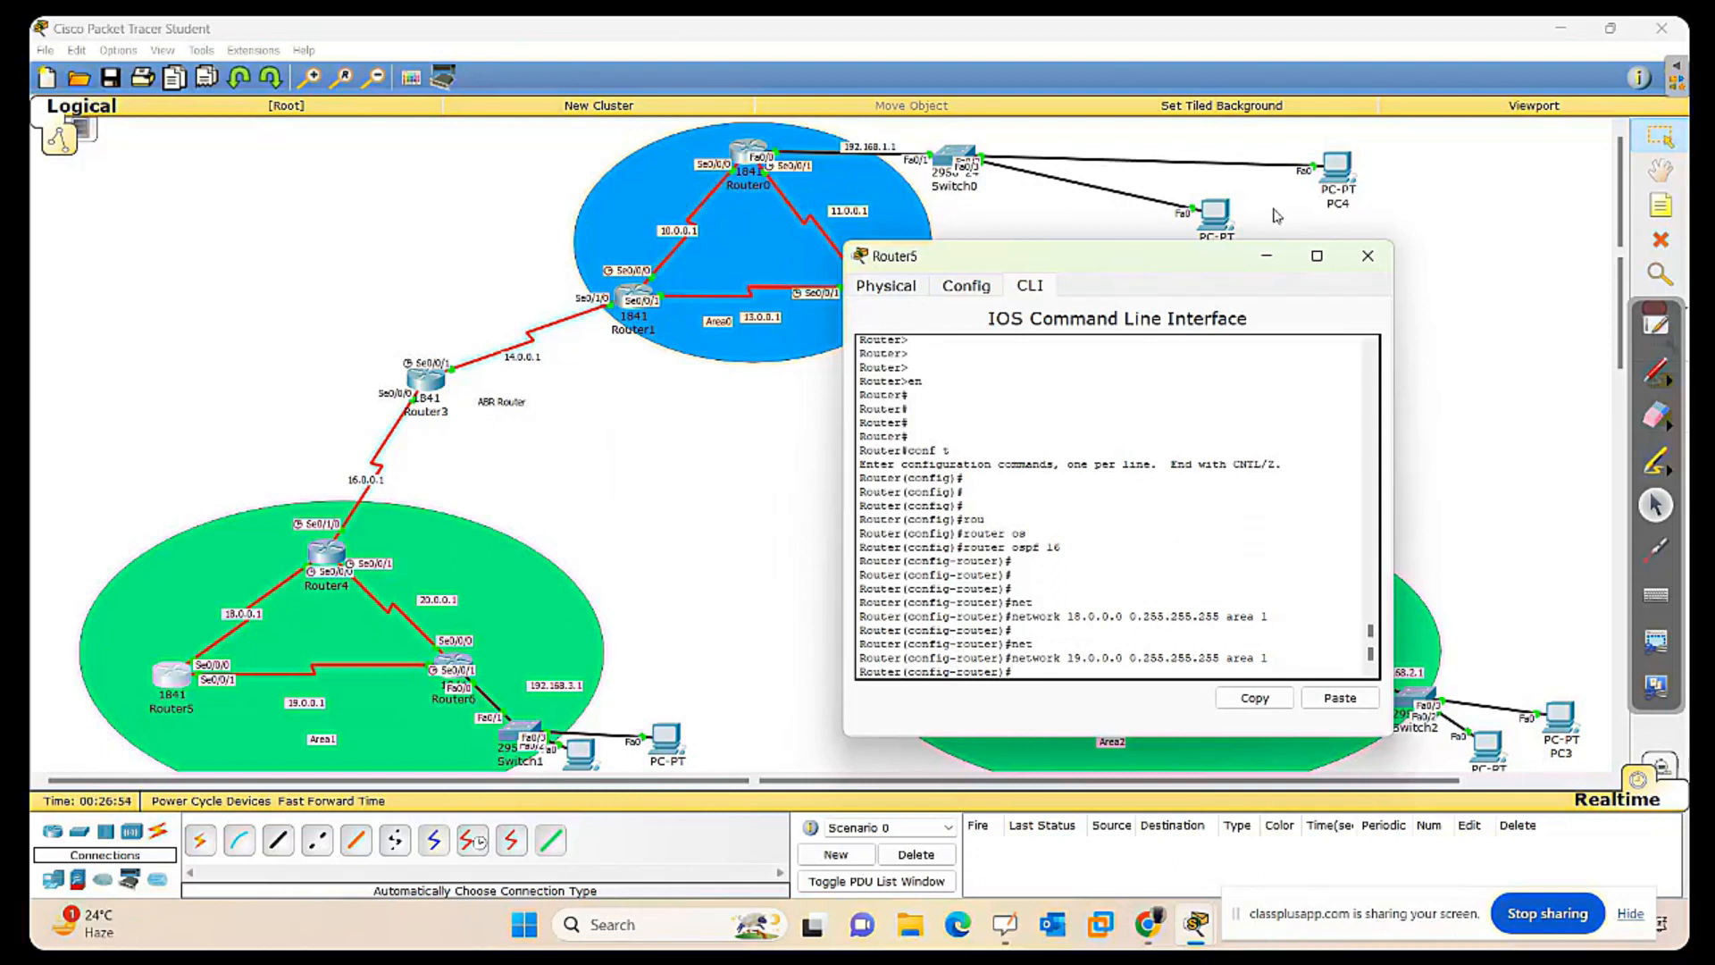
left_click(1368, 255)
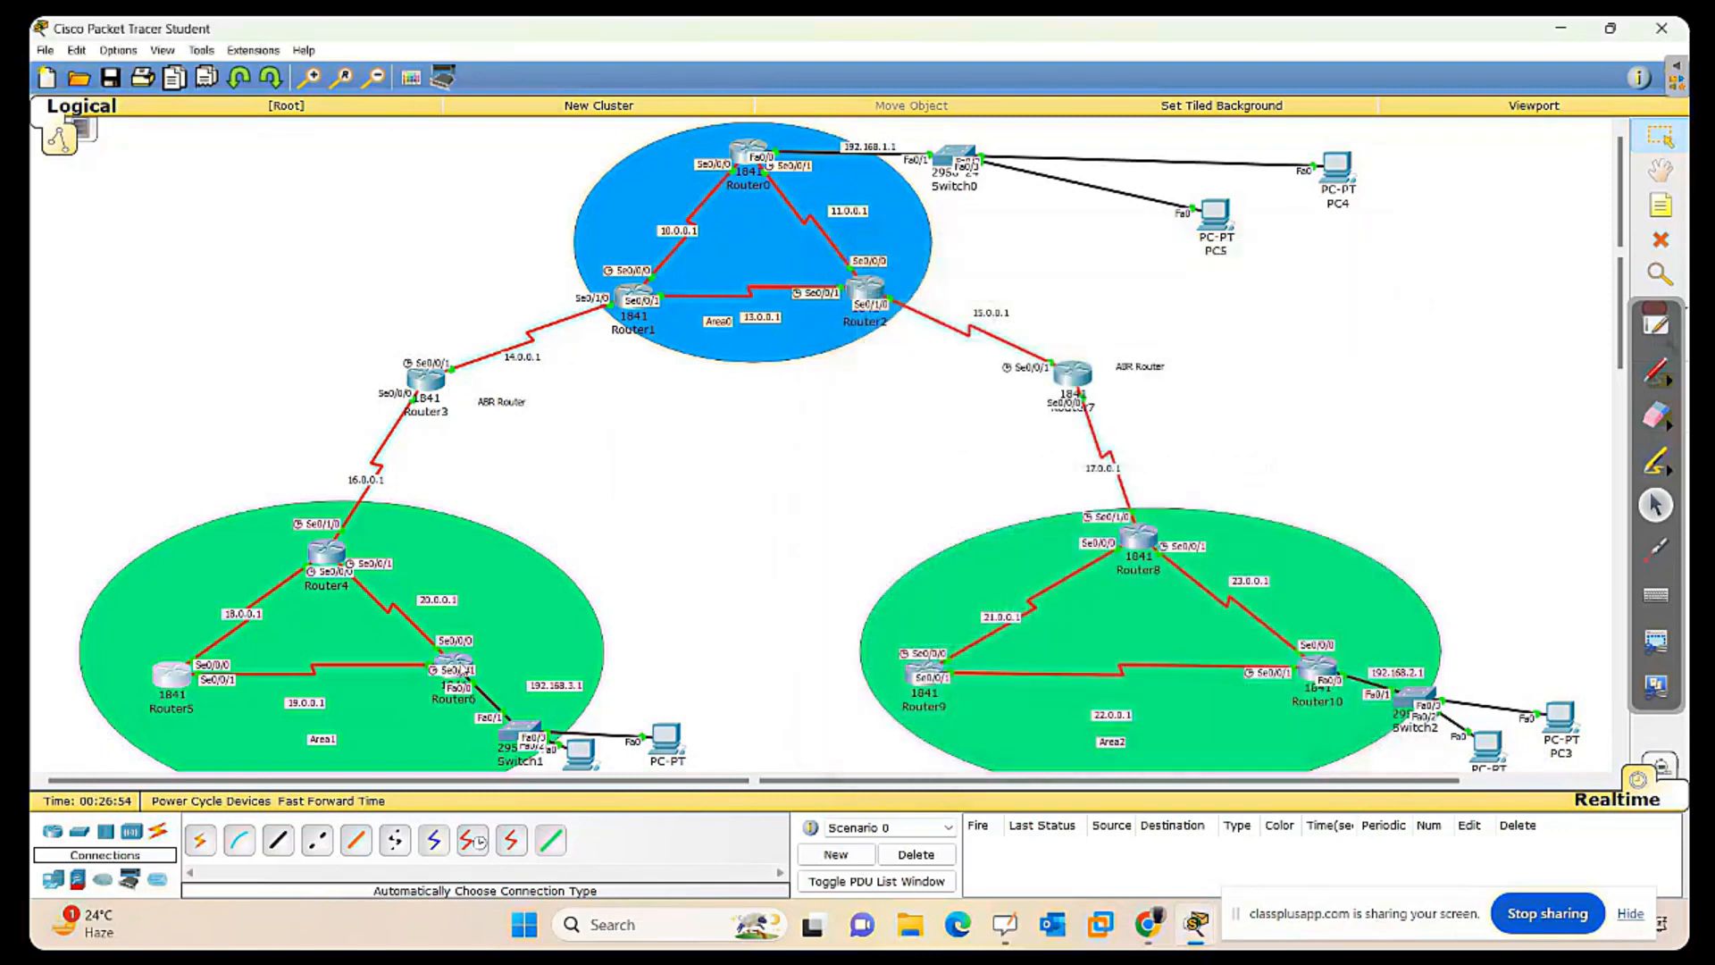
Open Router6's command line, move its window away from the Area1 routers, and bring up the user prompt.
left_click(460, 661)
left_click_drag(853, 259, 1225, 225)
key("Return")
key("Return")
key("Return")
key("Return")
key("Return")
key("Return")
key("Return")
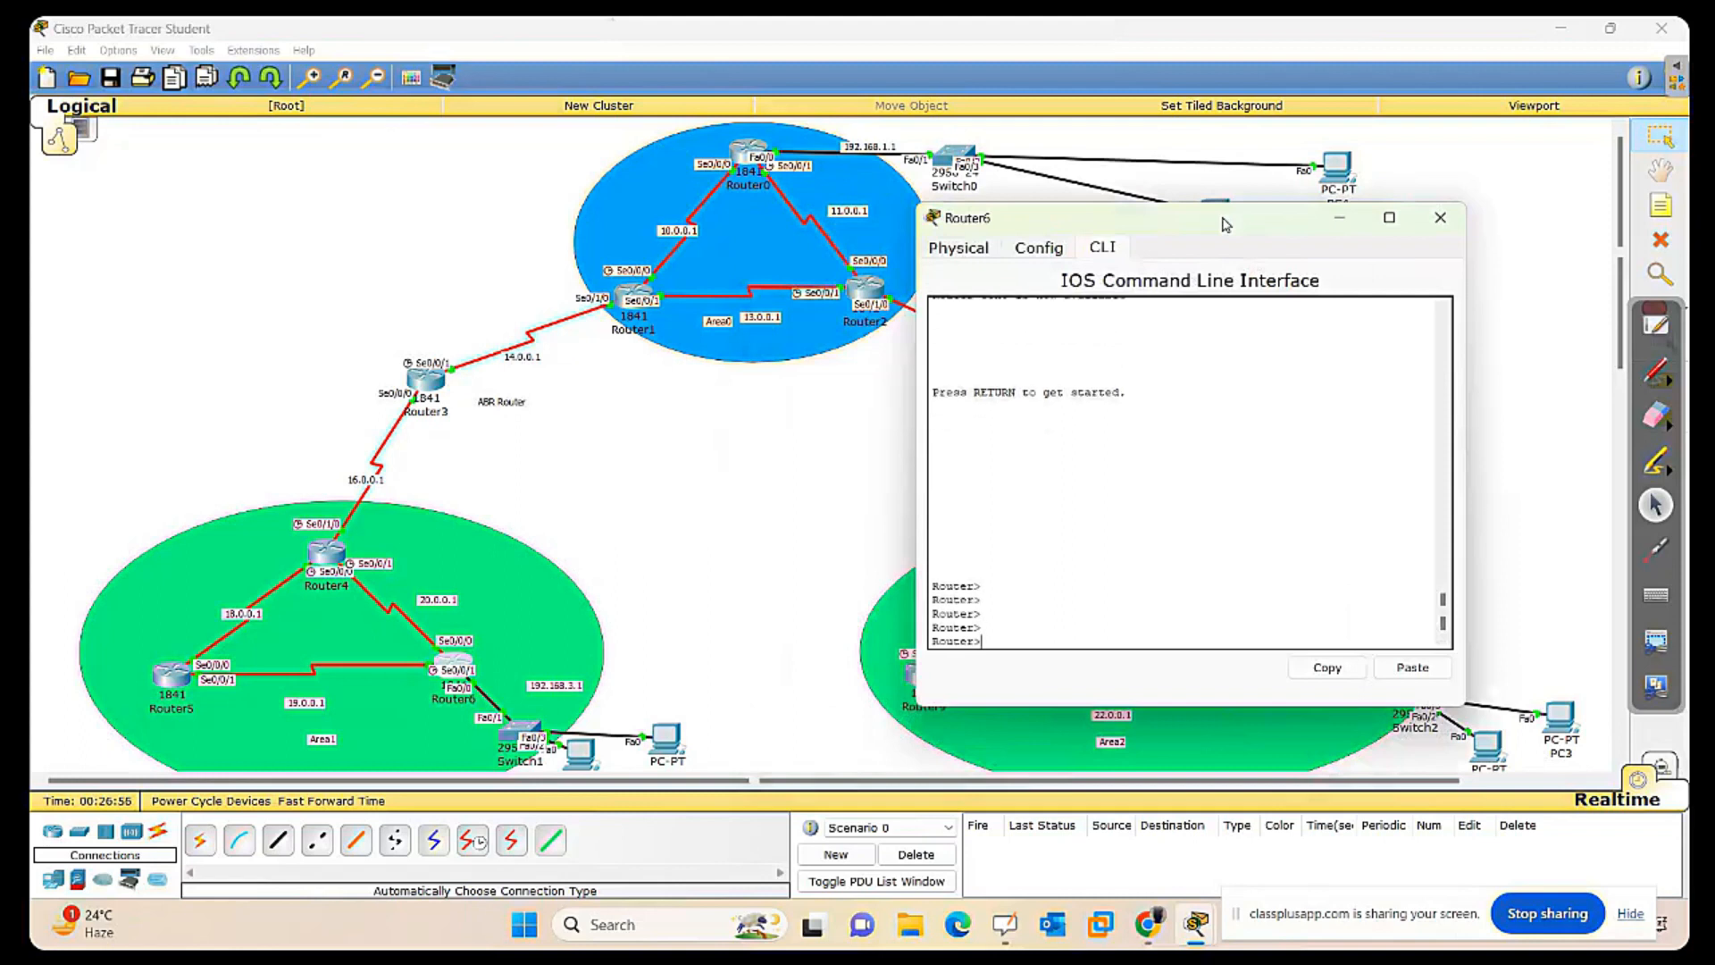
Enter privileged mode and global configuration mode on Router6.
type("ena")
key("BackSpace")
key("BackSpace")
key("BackSpace")
type("en")
key("Return")
key("Return")
key("Return")
key("Return")
type("conf t")
key("Return")
key("Return")
key("Return")
key("Return")
key("Return")
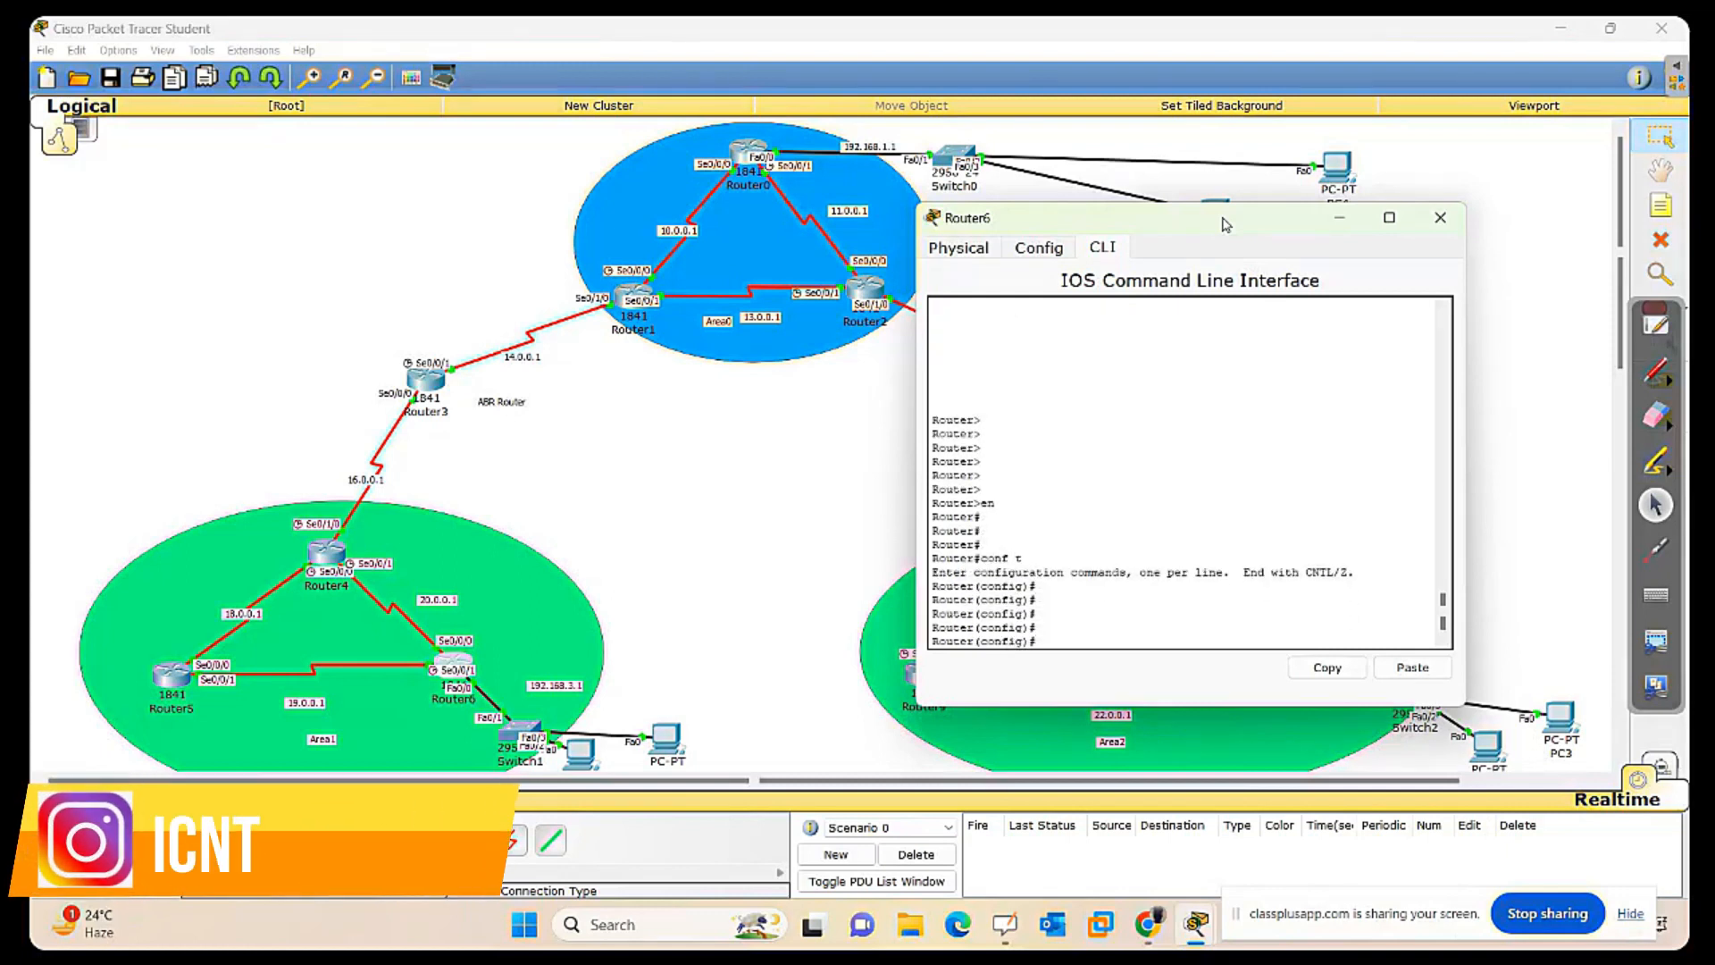
Start OSPF routing on Router6 with process ID 17.
type("rou")
key("Tab")
type("os")
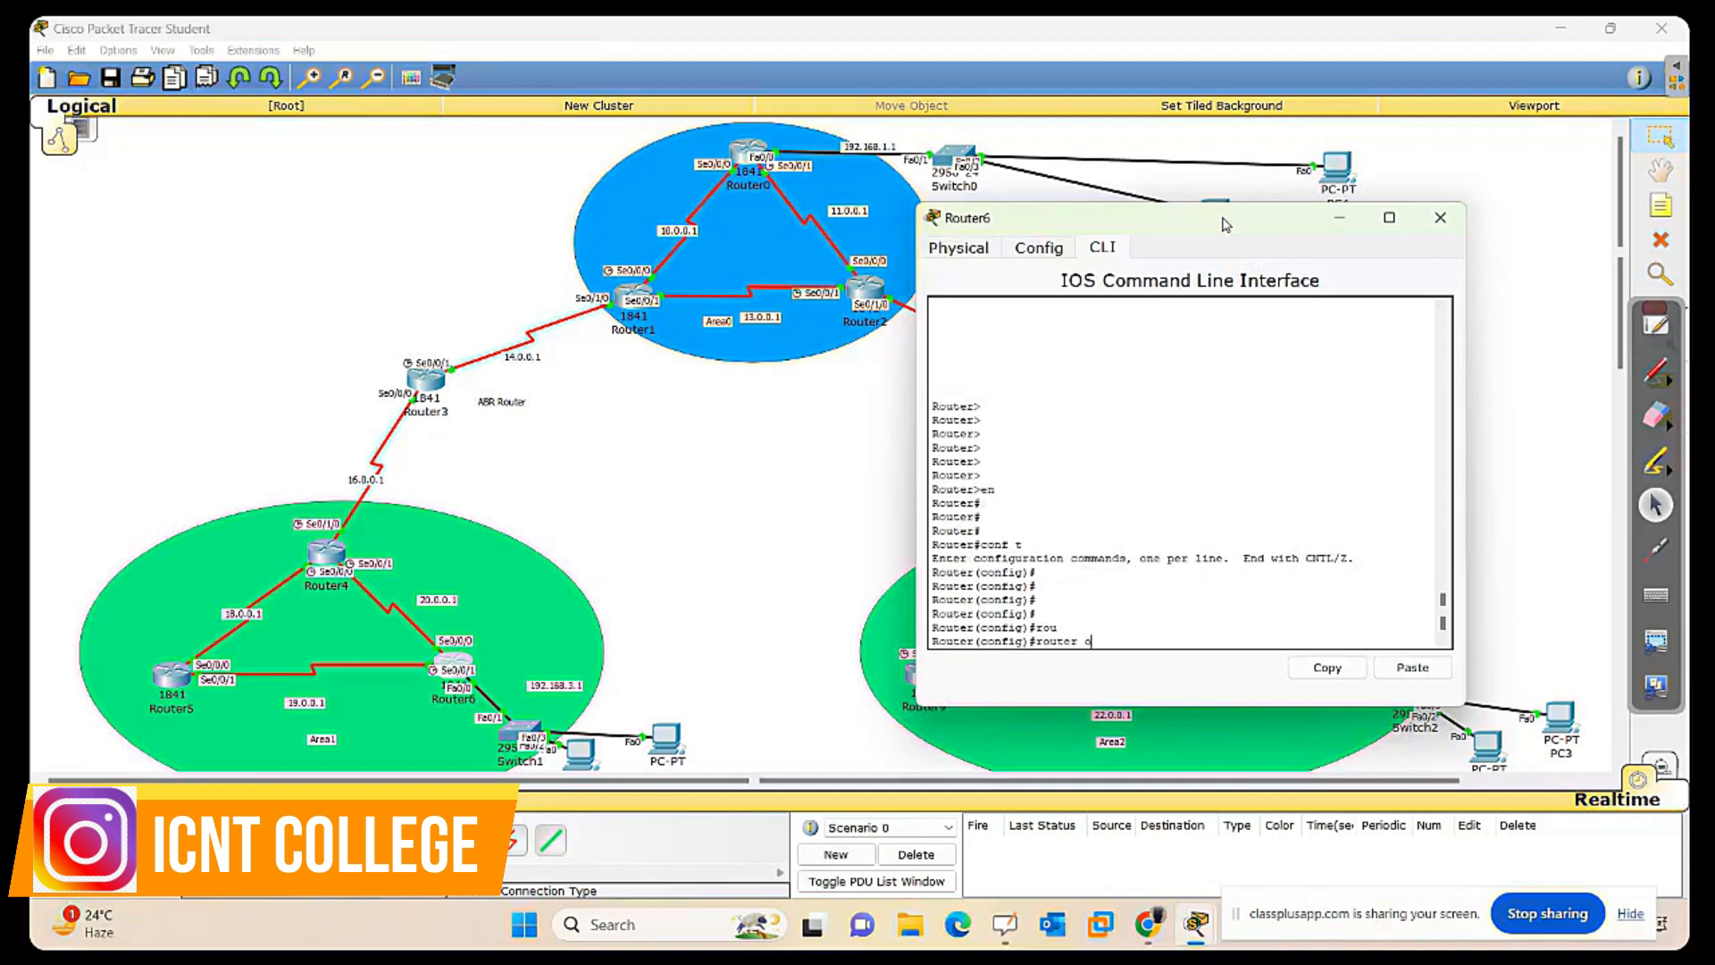
key("Tab")
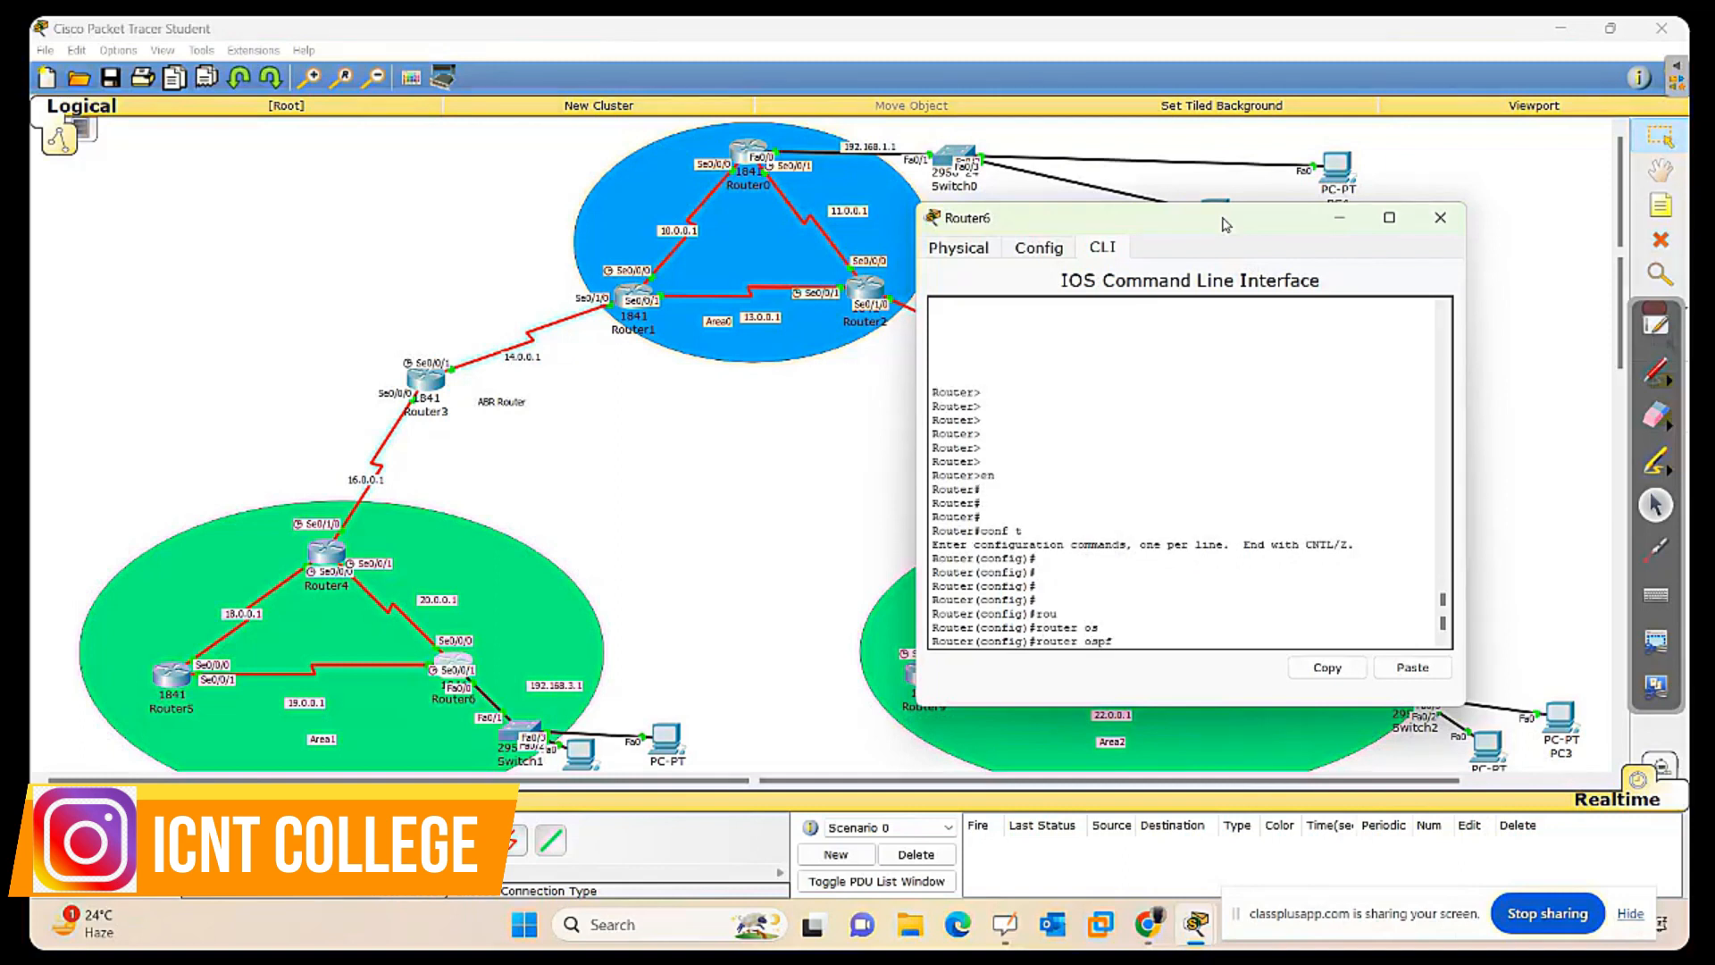
type("1")
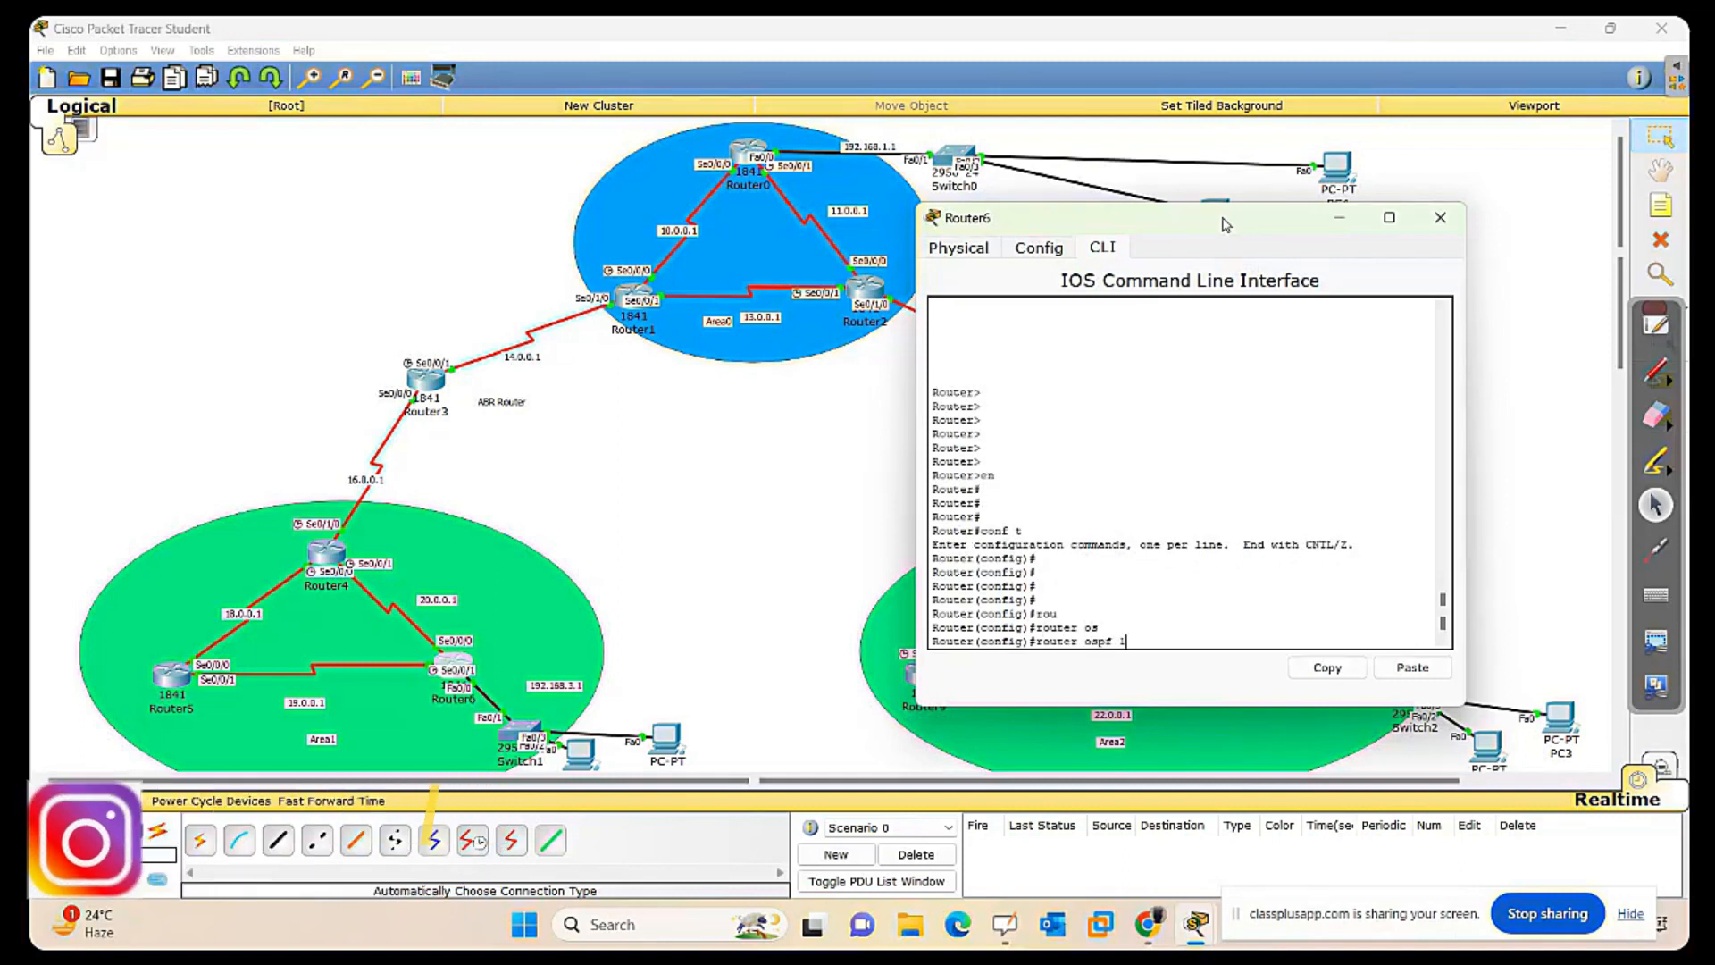
type("7")
key("Return")
key("Return")
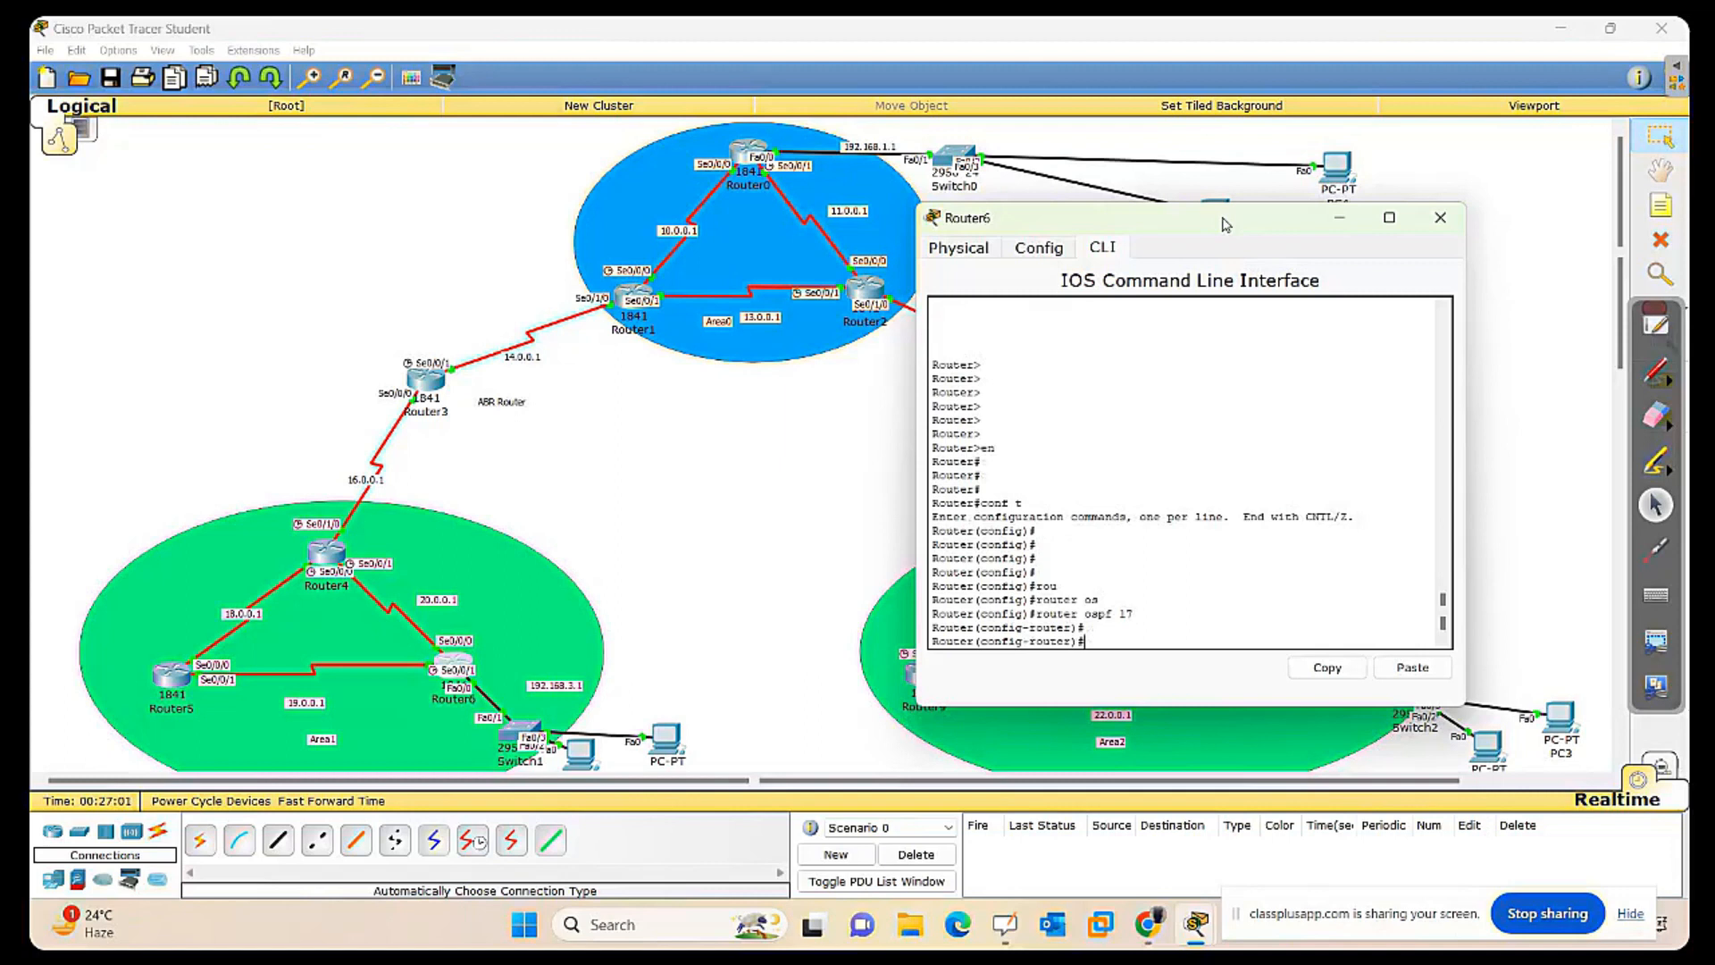
Advertise network 20.0.0.0 with wildcard mask 0.255.255.255 in OSPF area 1 on Router6.
type("net")
key("Tab")
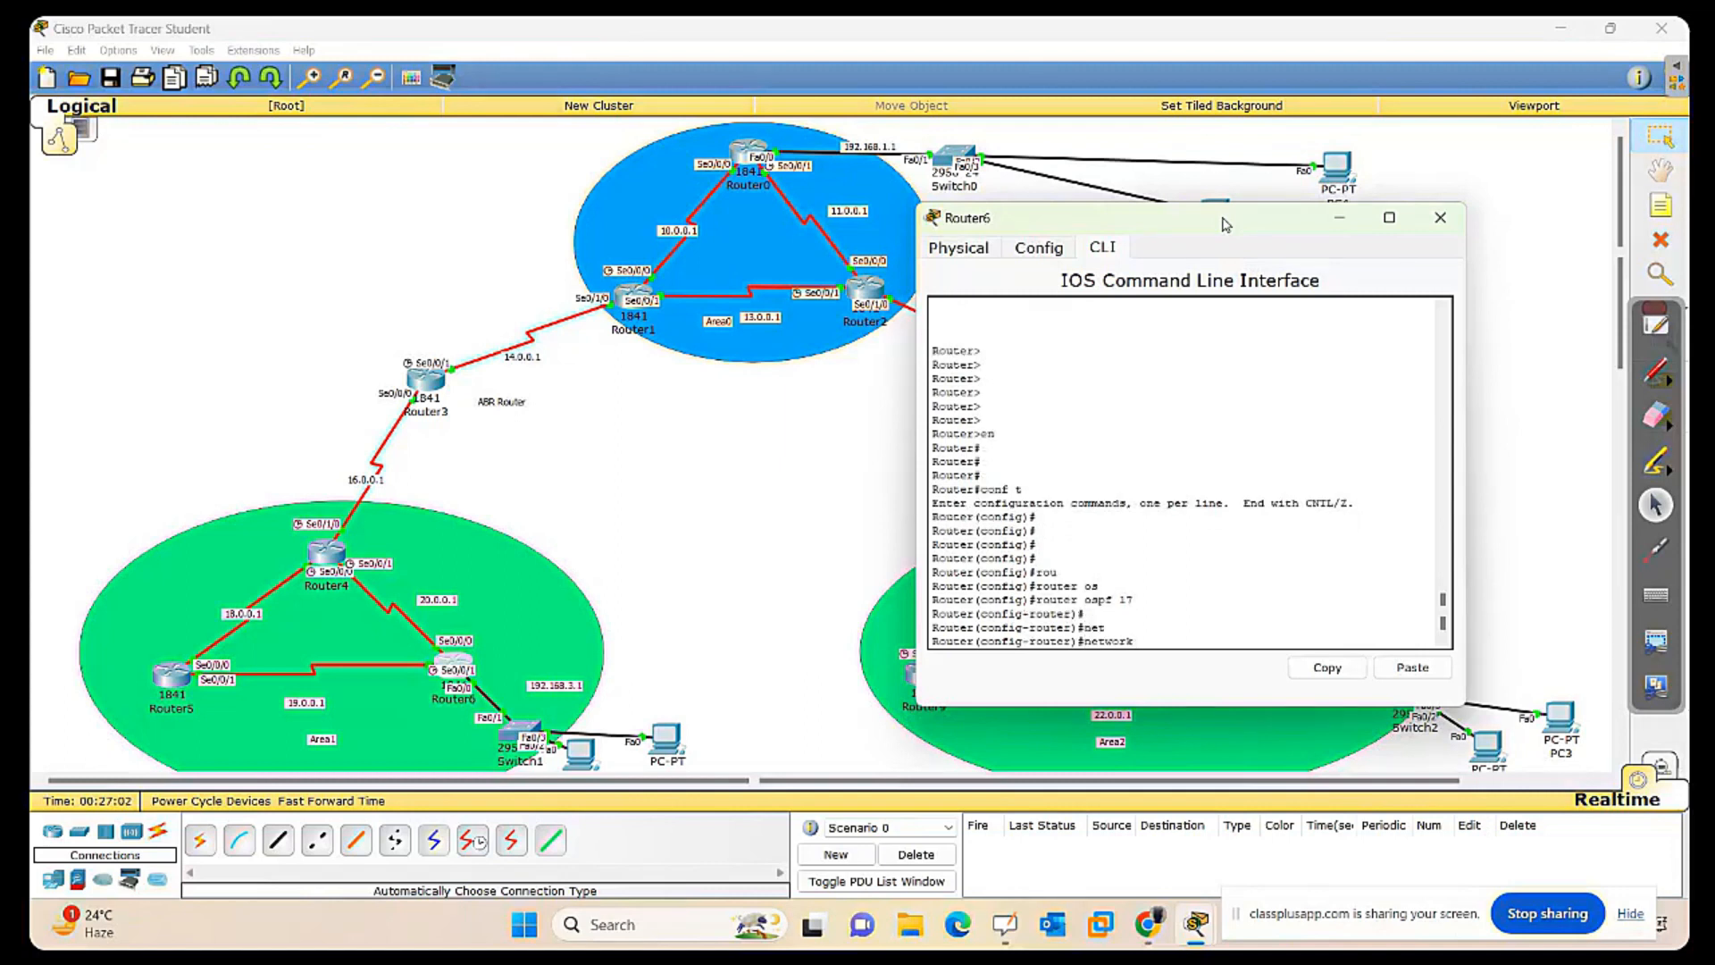
type("20.0.0.0 0.255.255.55 area 1")
key("Return")
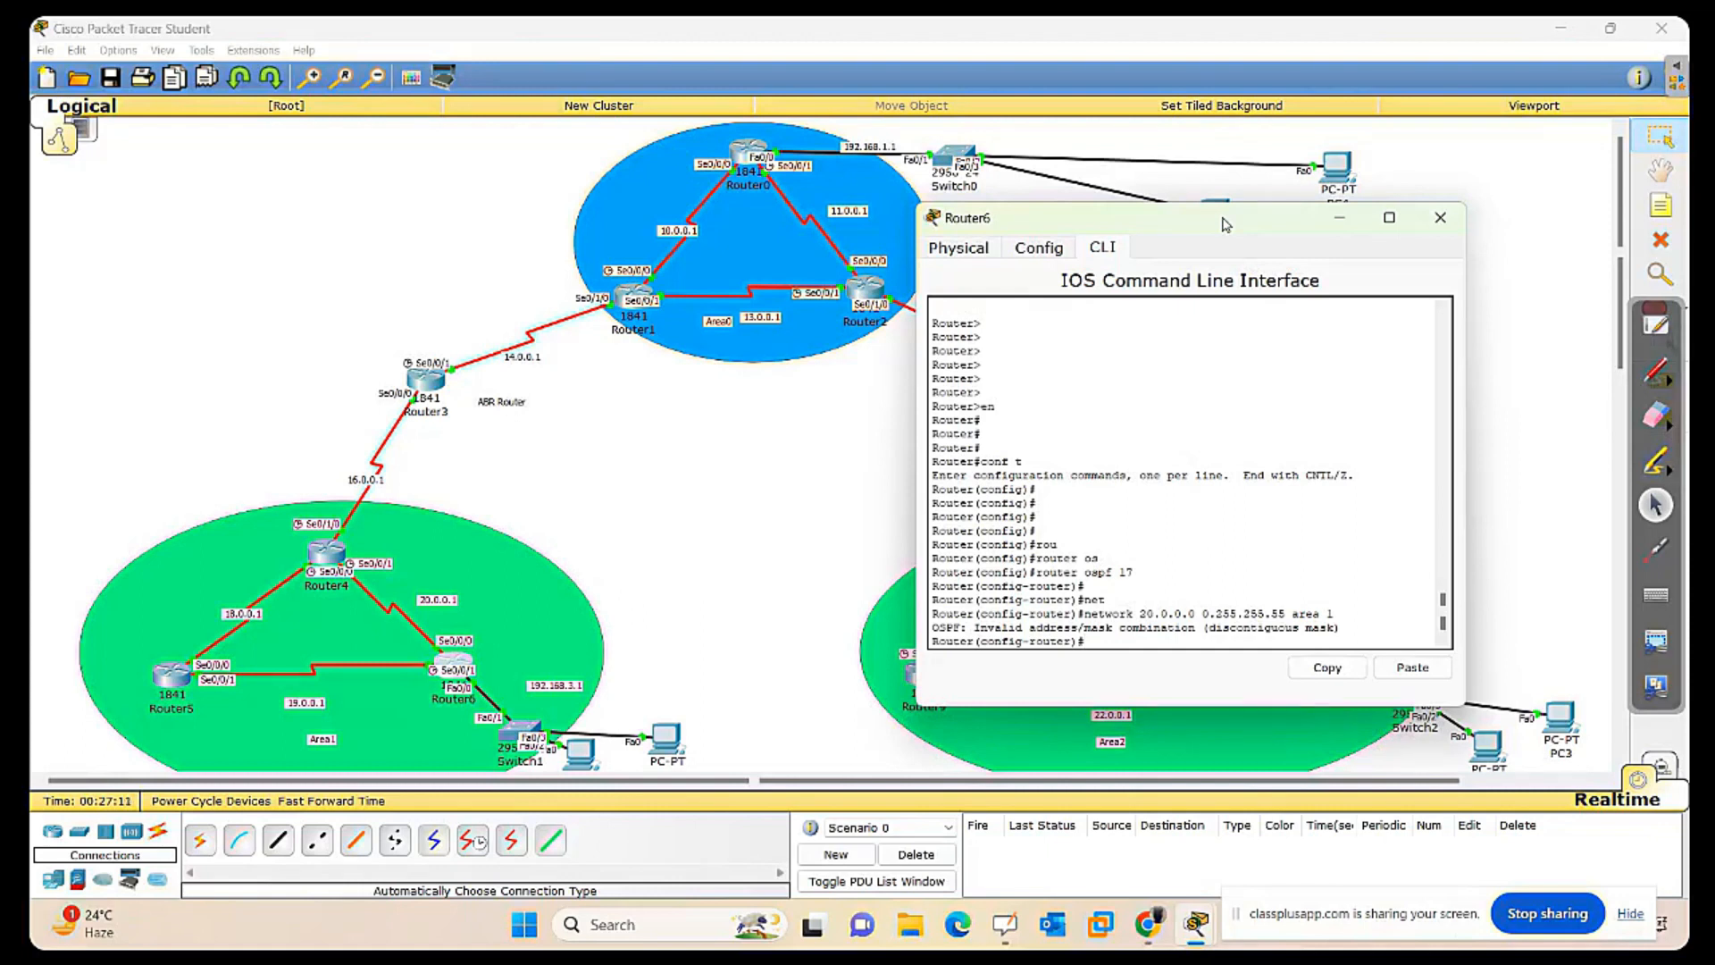
key("Up")
key("Left")
key("Left")
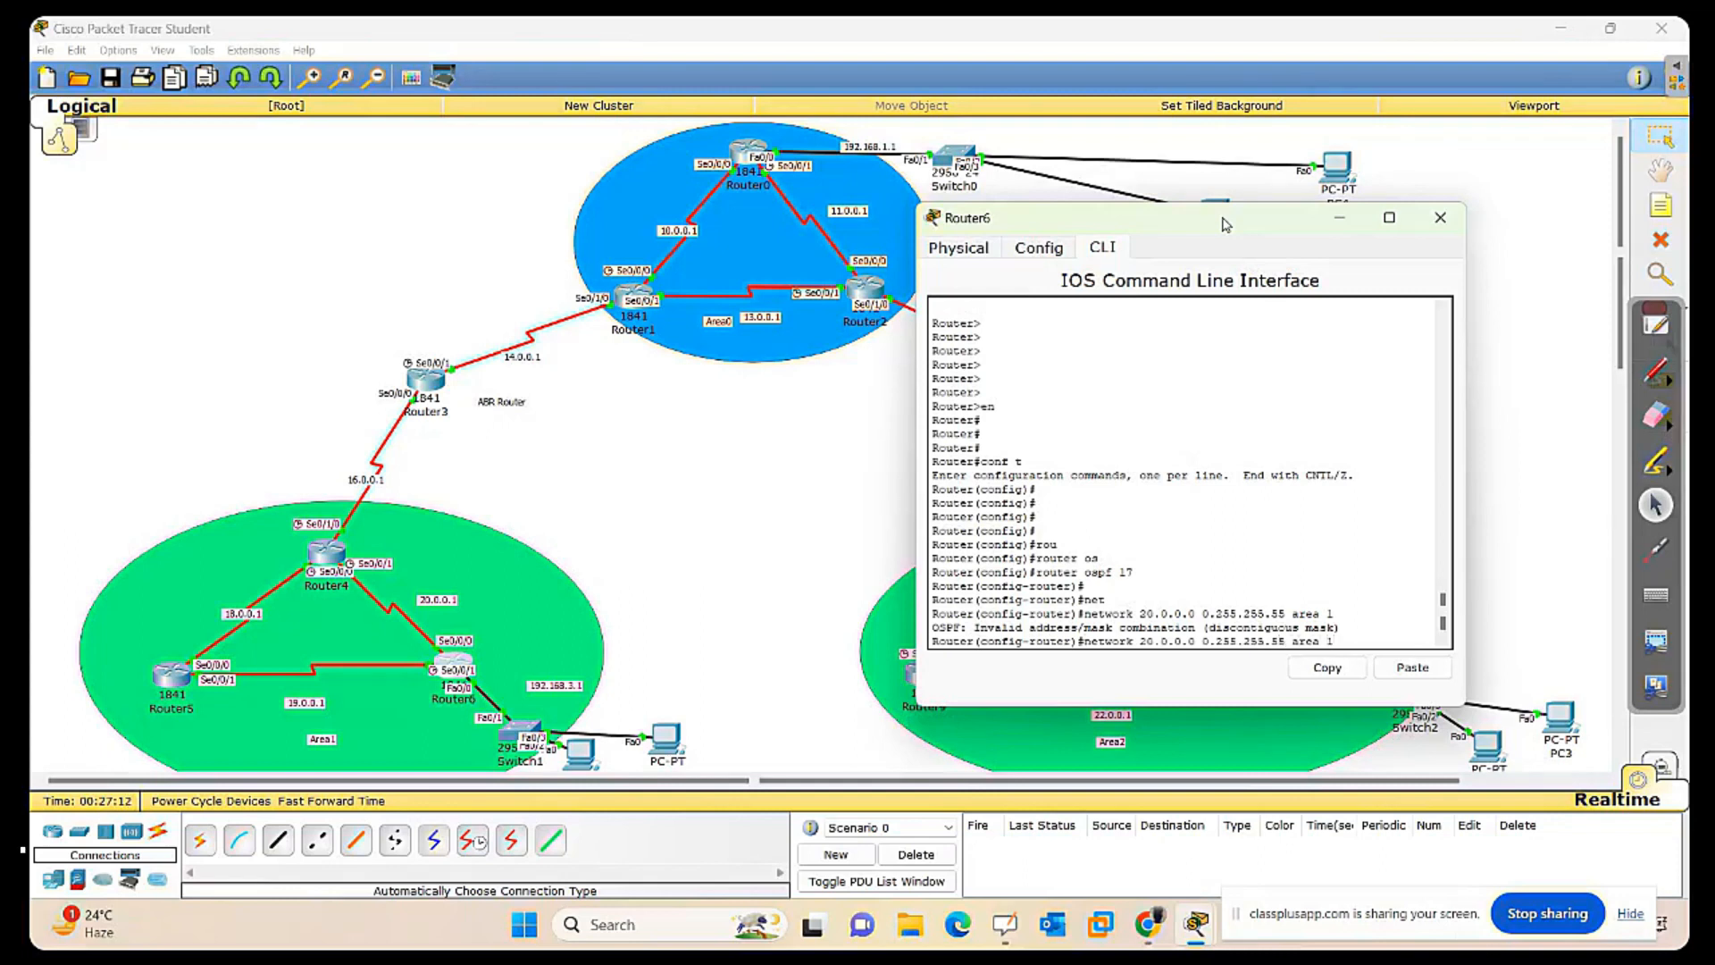
type("2")
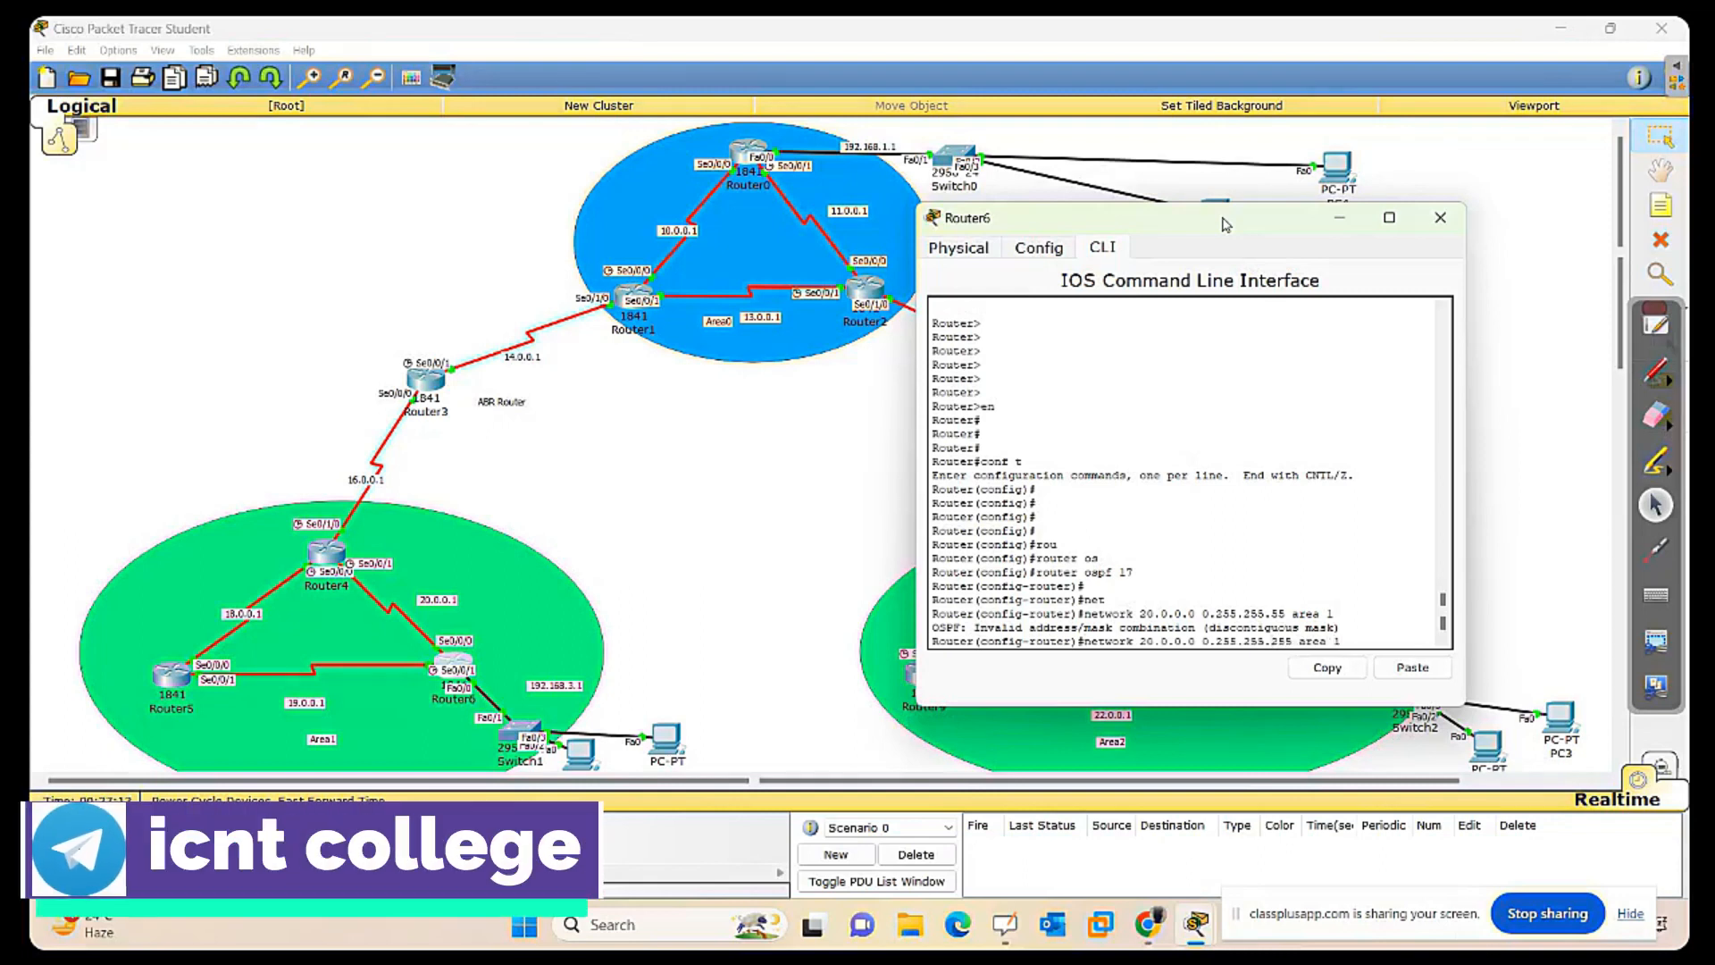
key("Return")
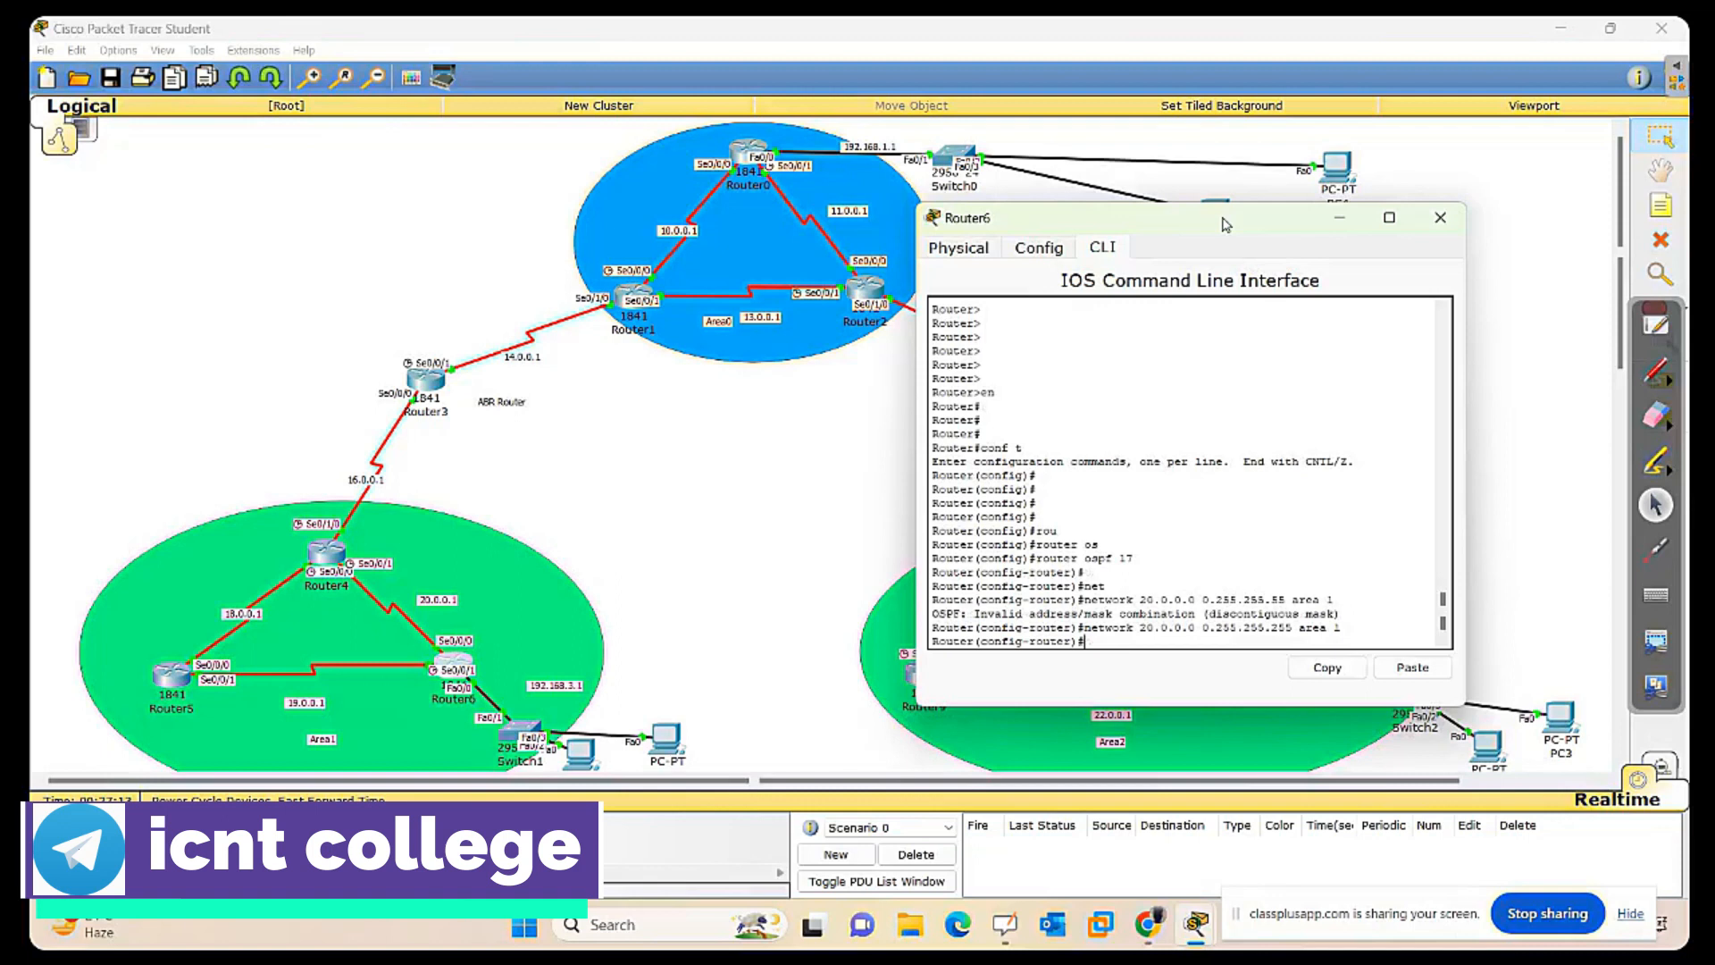
key("Return")
key("Return")
key("Return")
key("Return")
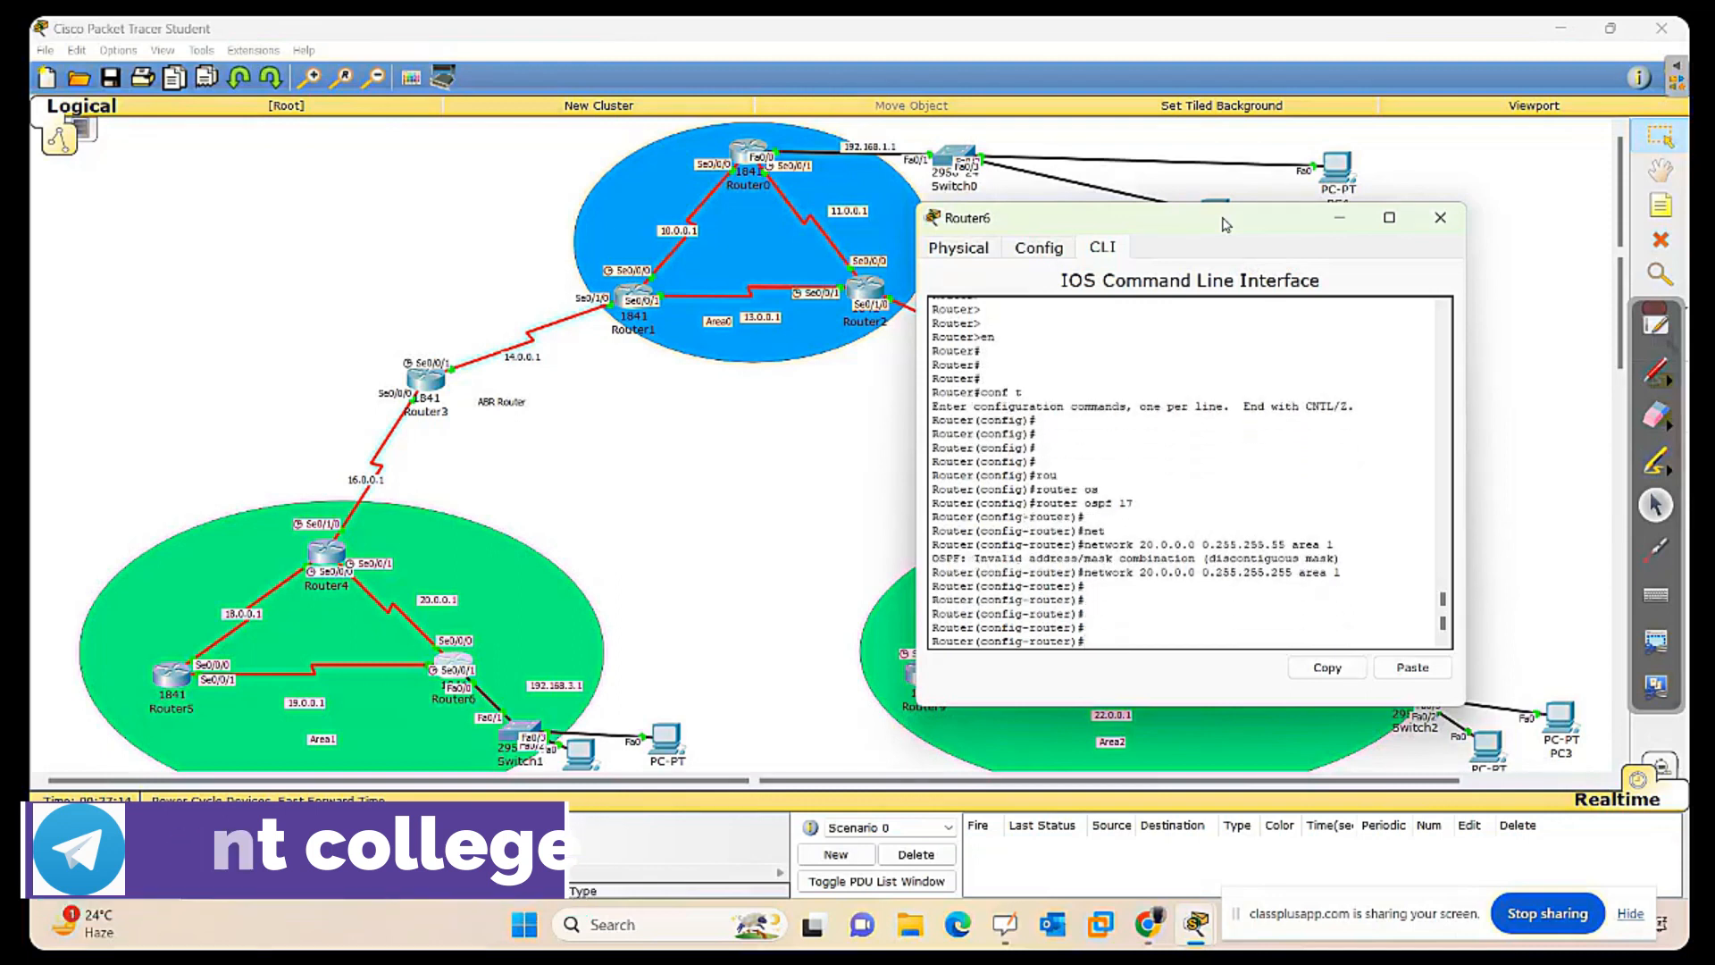
Advertise network 19.0.0.0 with wildcard mask 0.255.255.255 in OSPF area 1 on Router6.
type("n")
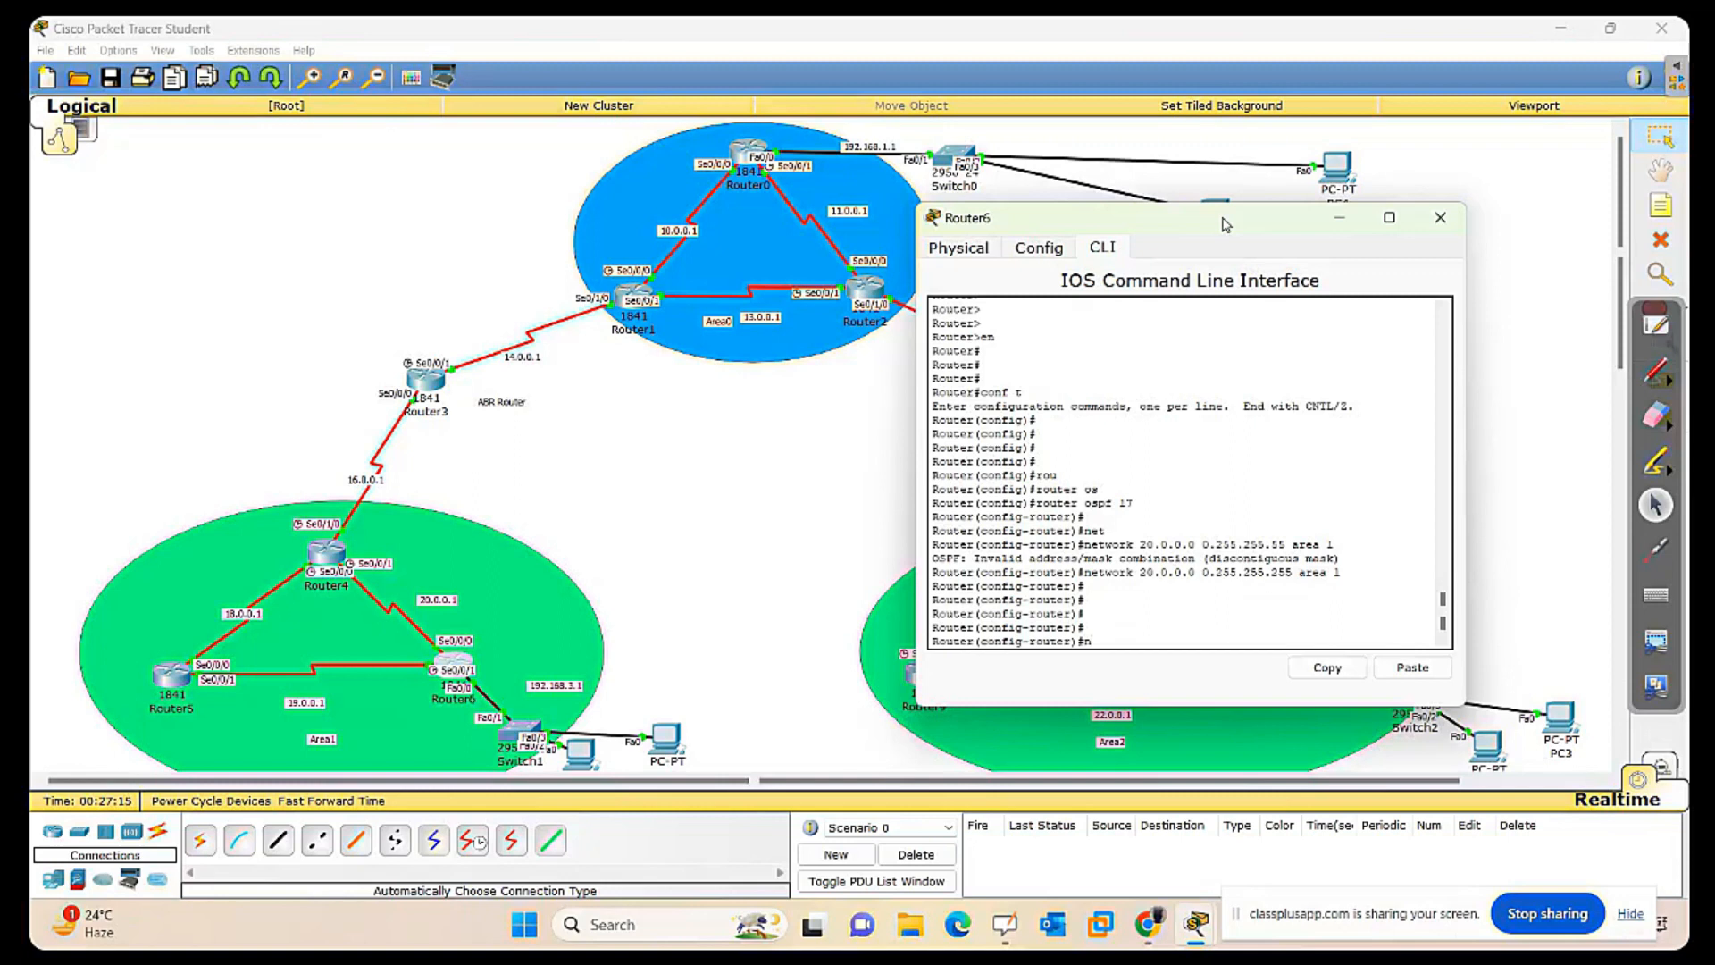
type("et")
key("Tab")
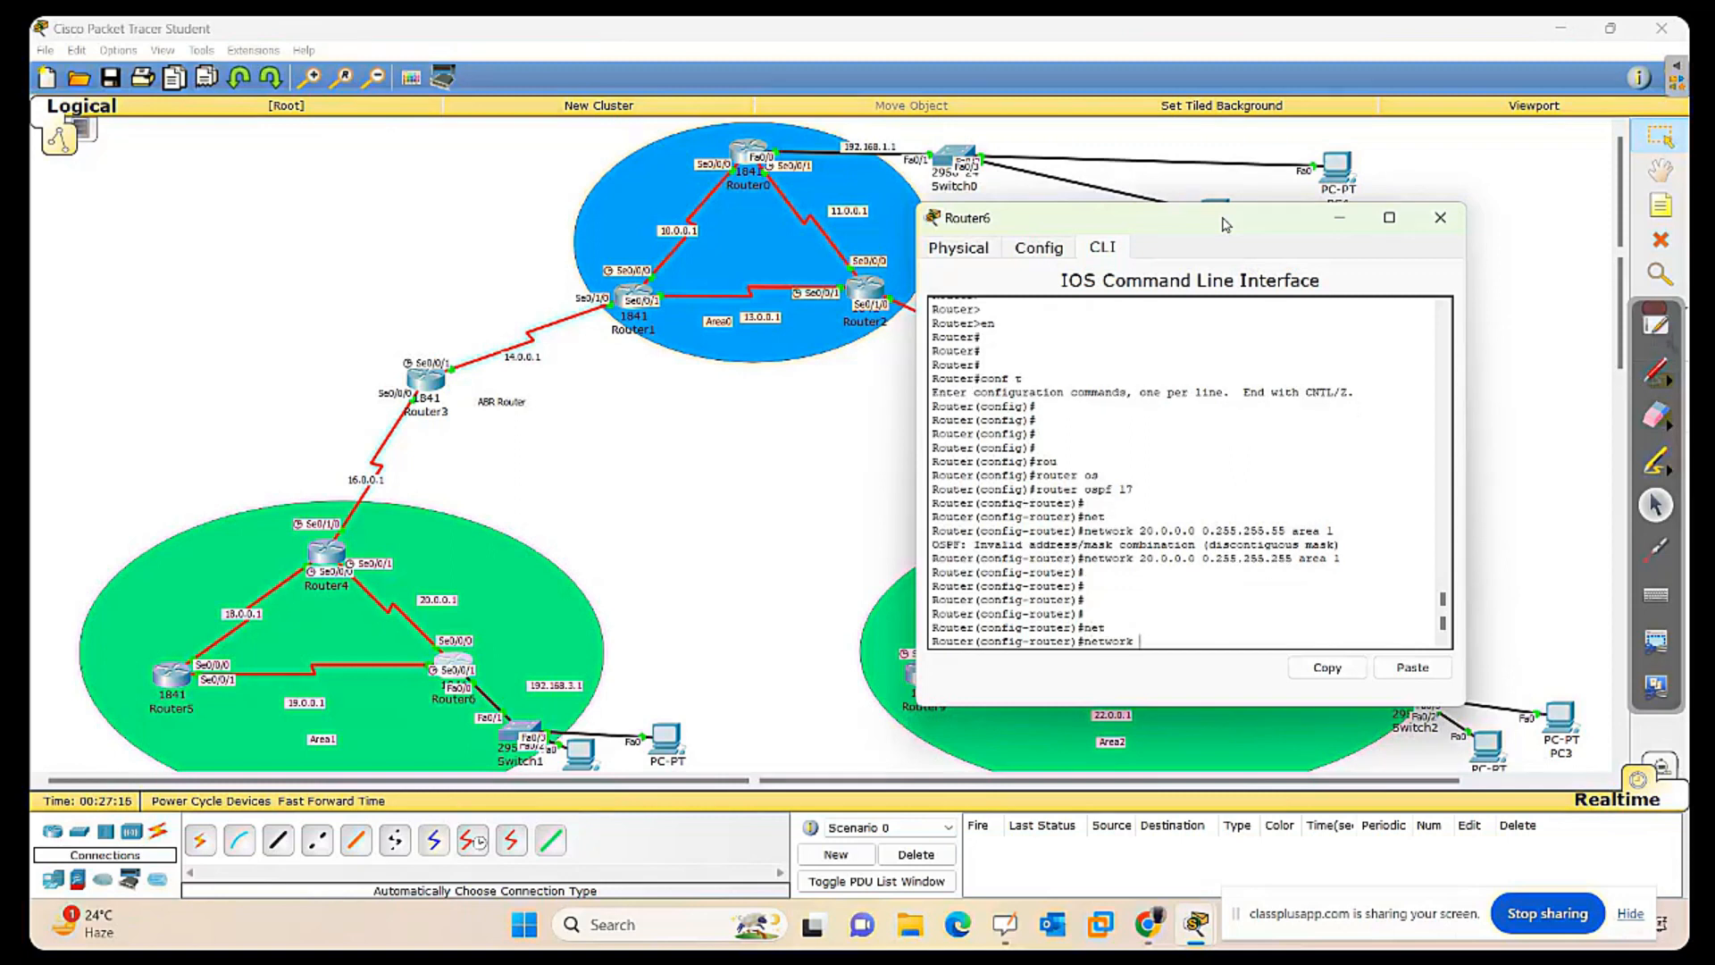
type("19.0.0.0")
type(" 2")
type("0")
type("55.255.")
type("255 area")
type(" 1")
key("Return")
key("Return")
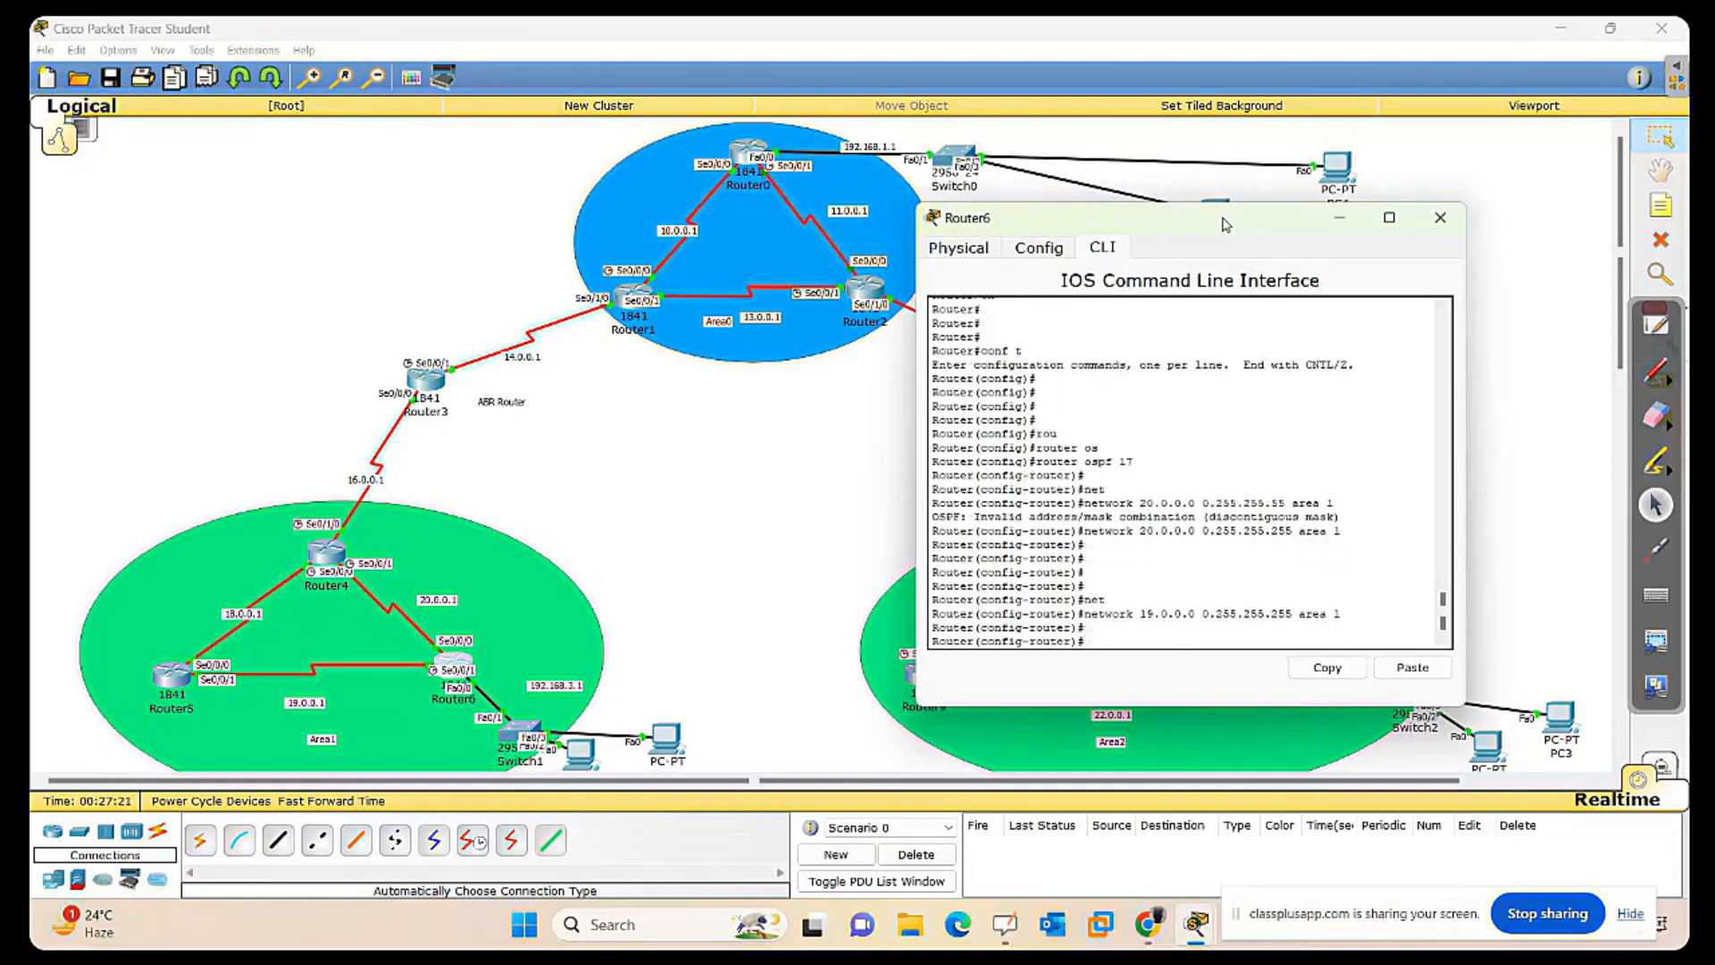
key("Return")
key("Return")
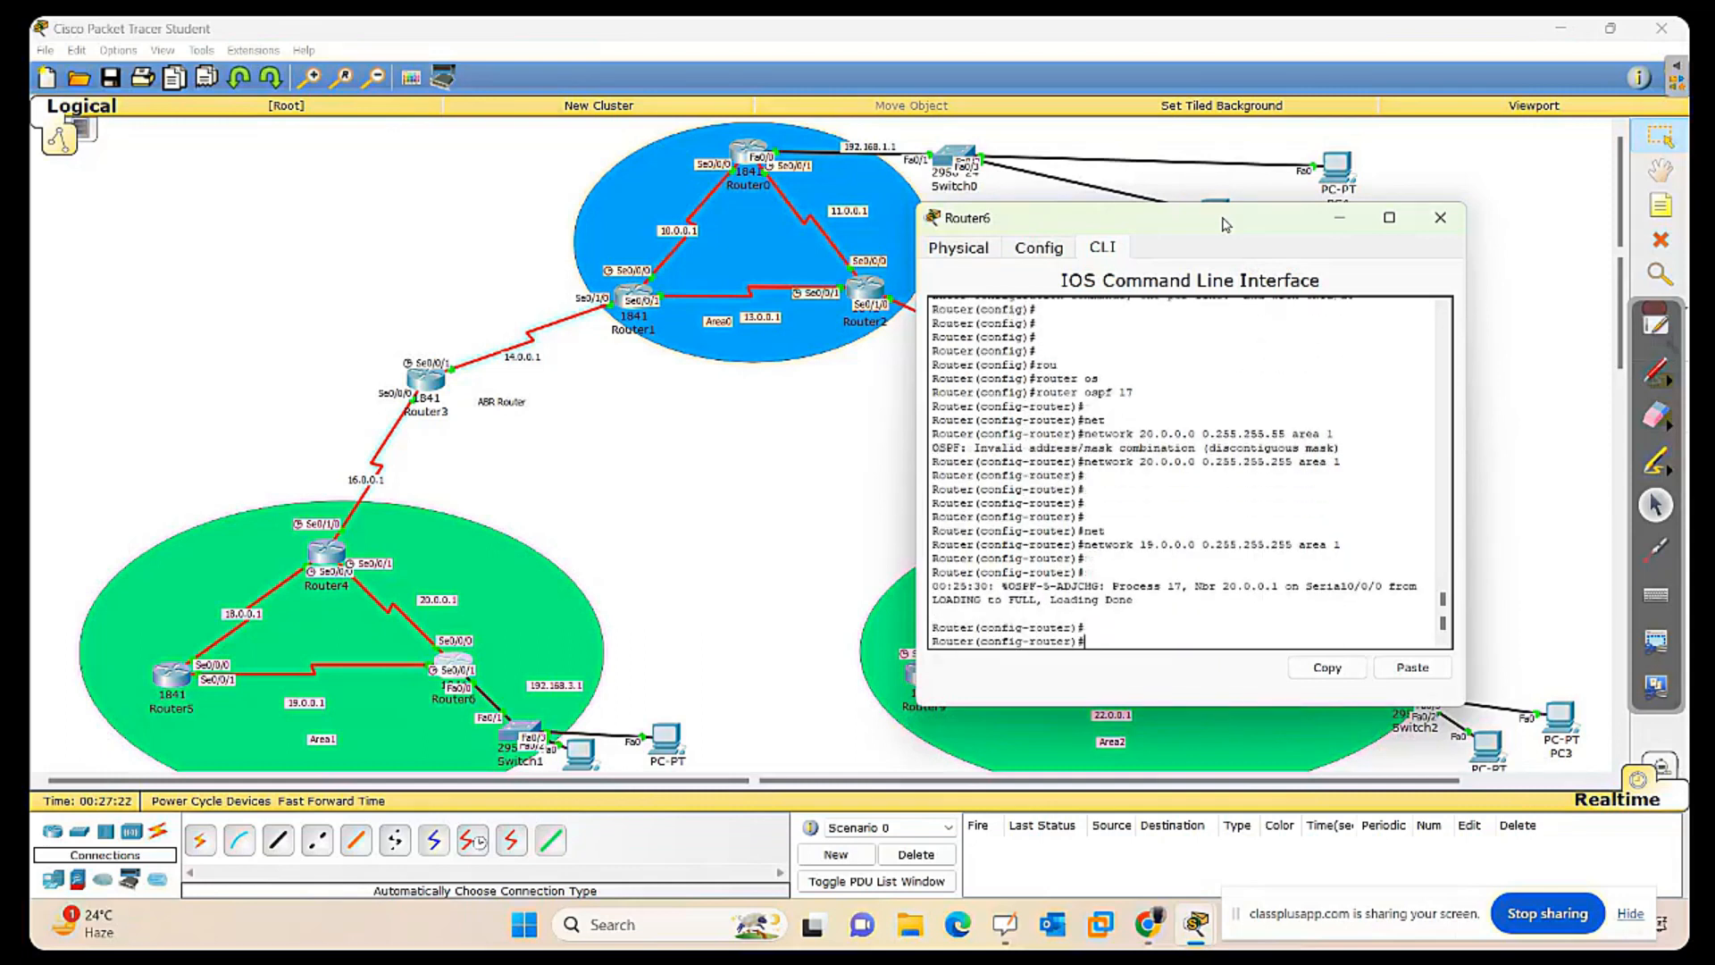
key("Return")
key("Return")
key("Return")
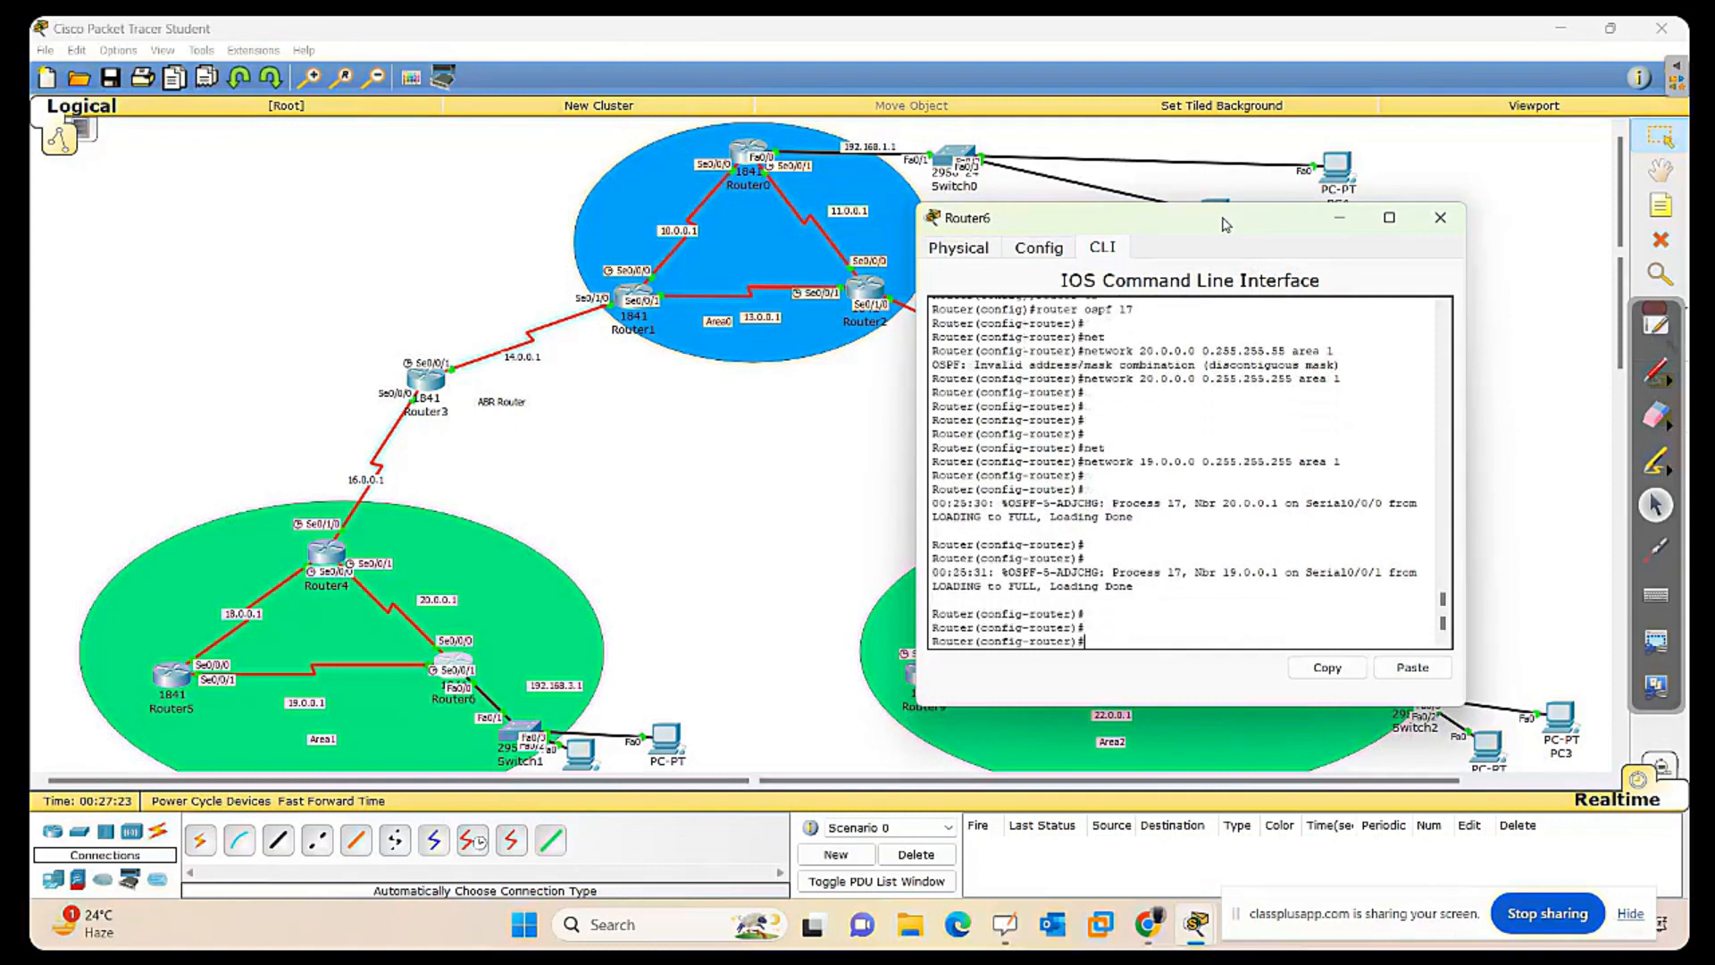
Advertise network 192.168.3.0 with wildcard mask 0.0.0.255 in OSPF area 1 on Router6, and close the router's window.
type("net")
key("Tab")
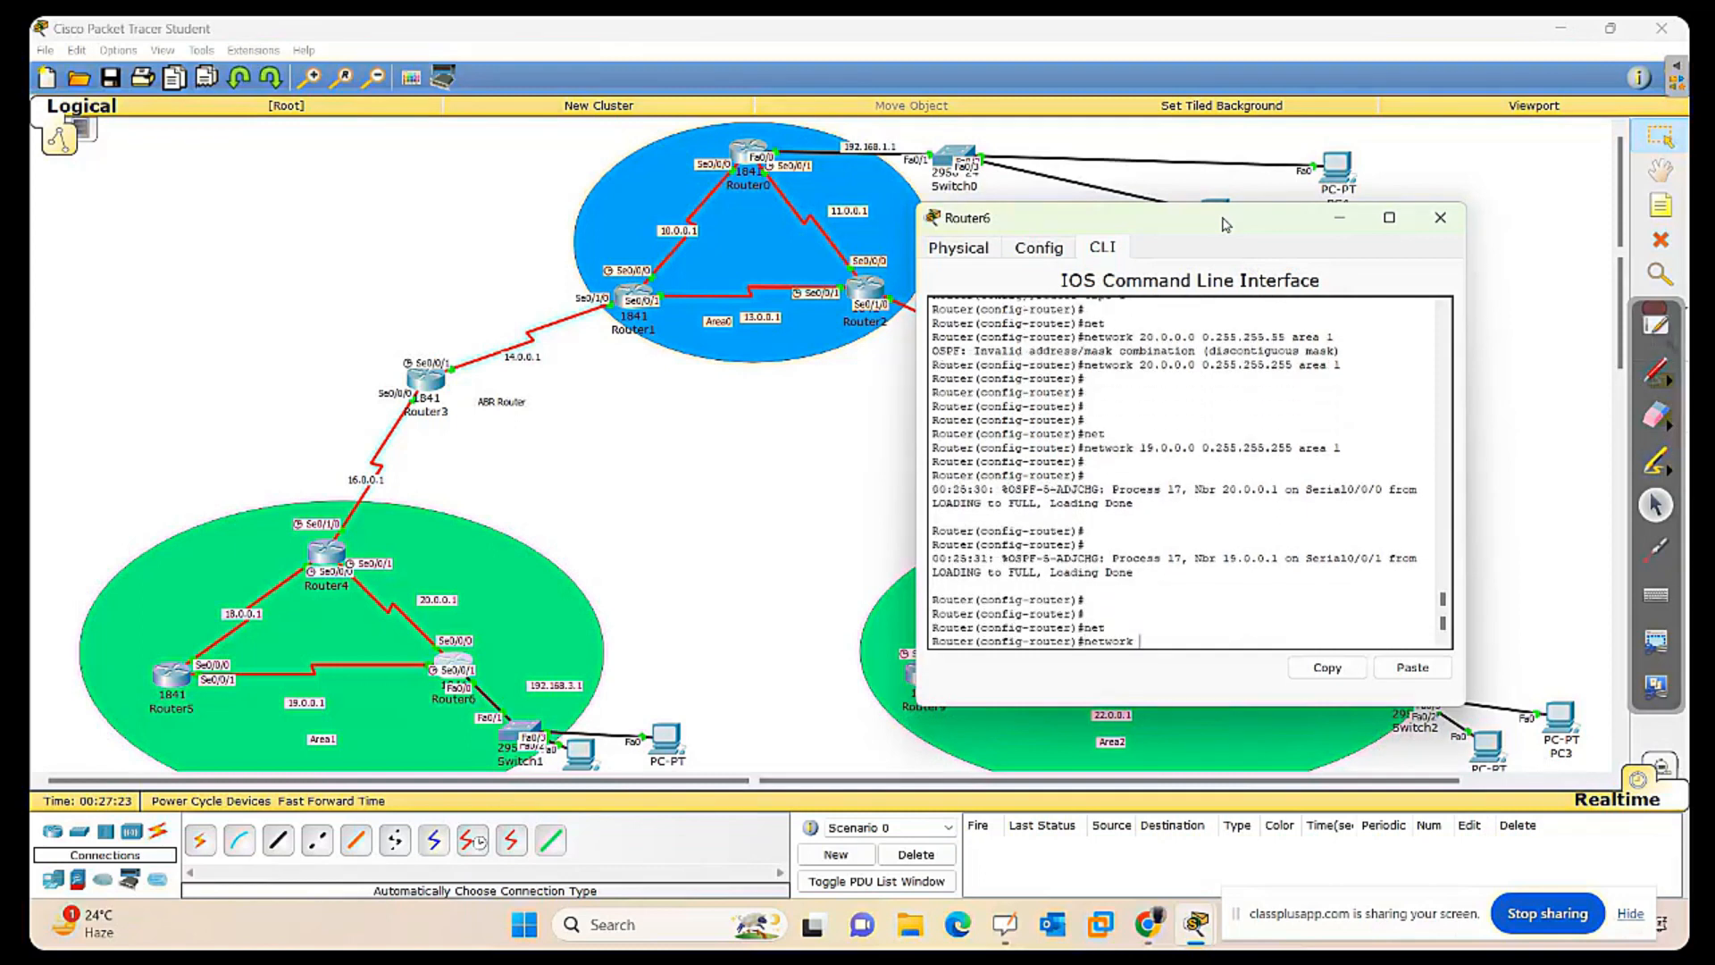
type("192.168.3.0 0.0.0.255 area 1")
key("Return")
key("Return")
key("Return")
key("Return")
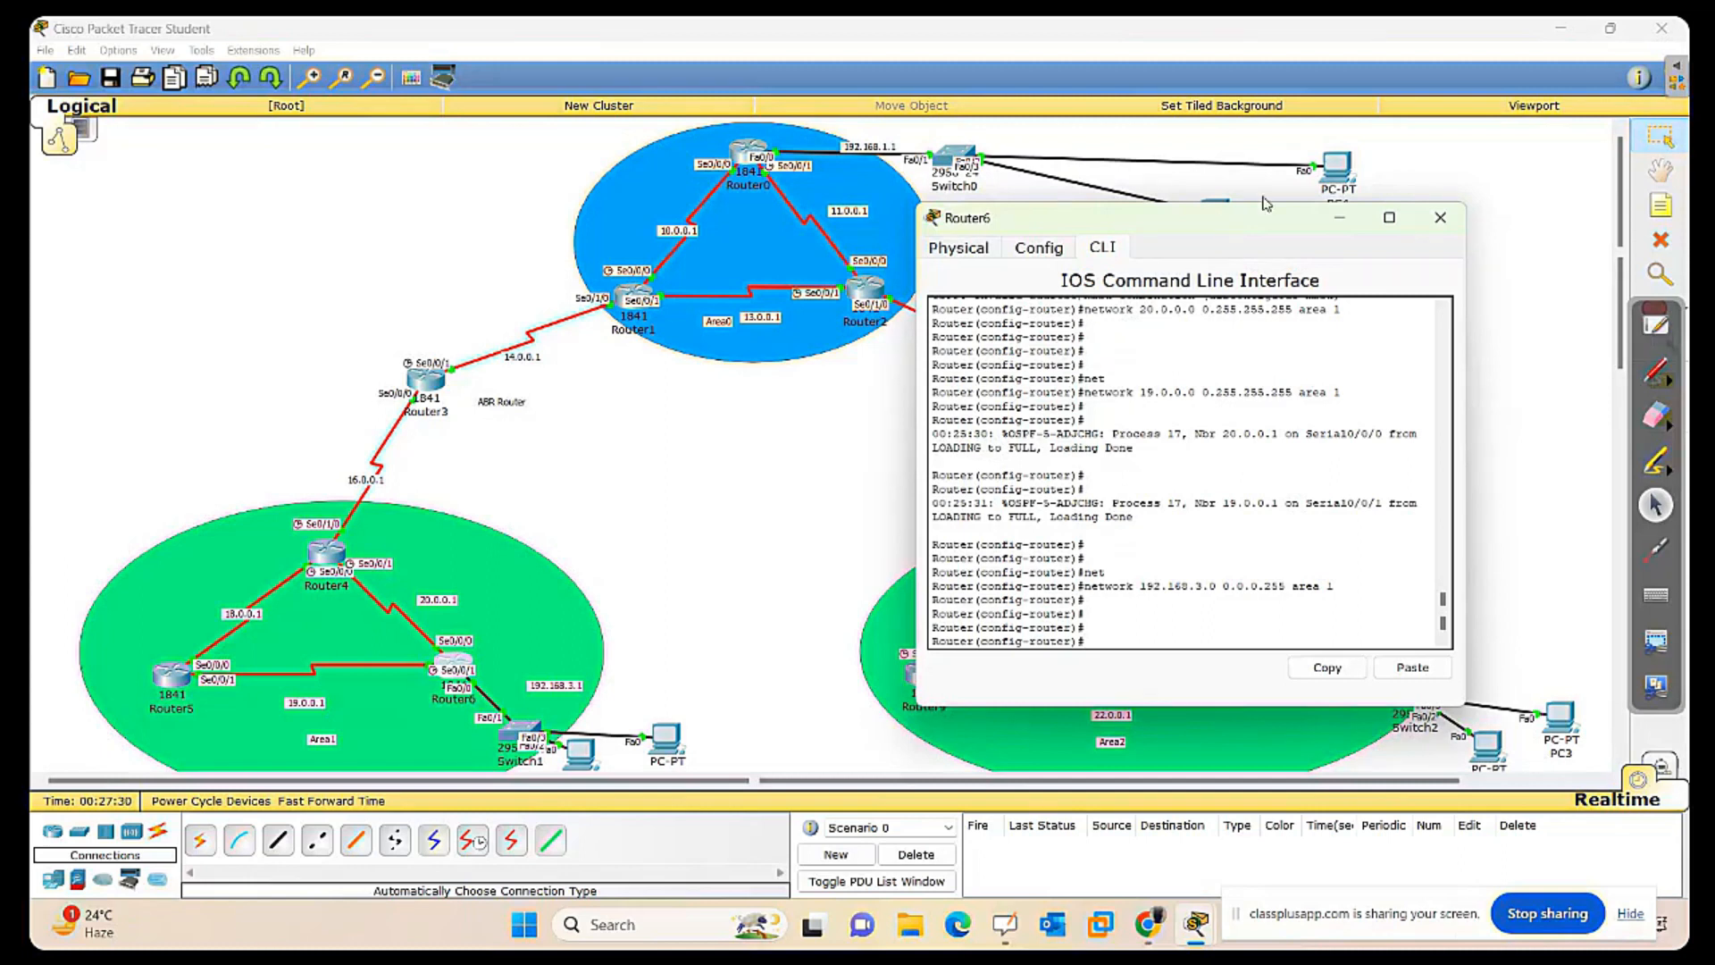
left_click(1440, 217)
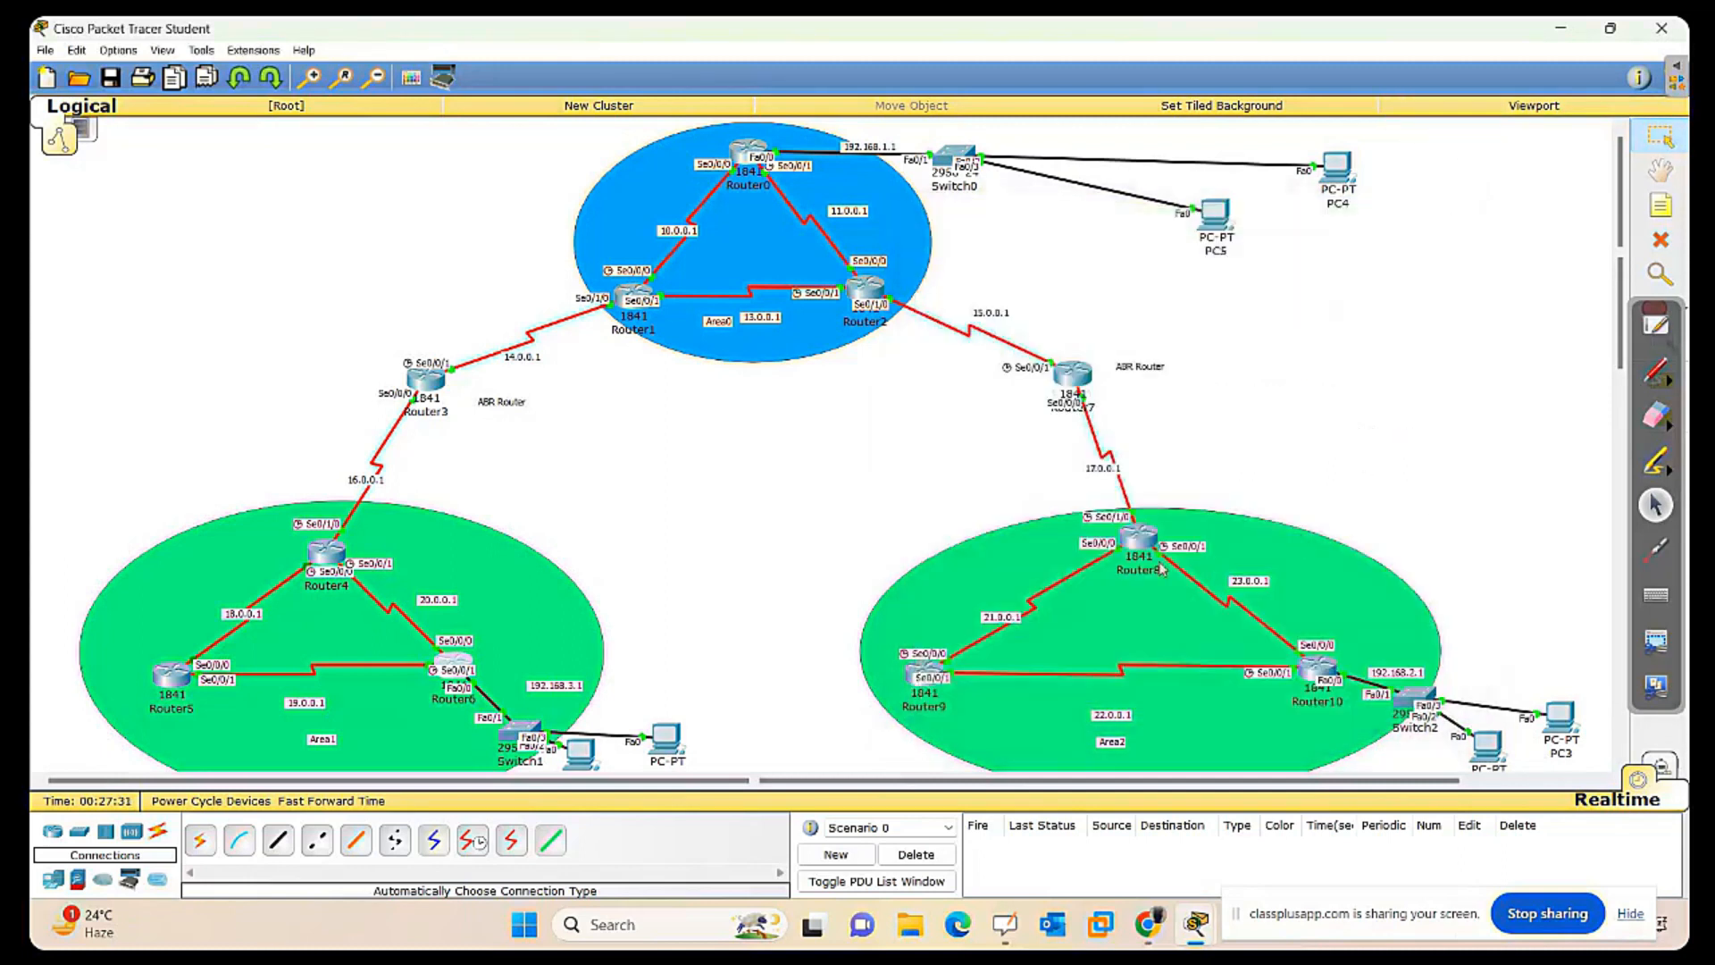
Open Router8's command line in Area2 and bring up the user prompt.
left_click_drag(865, 507, 1554, 777)
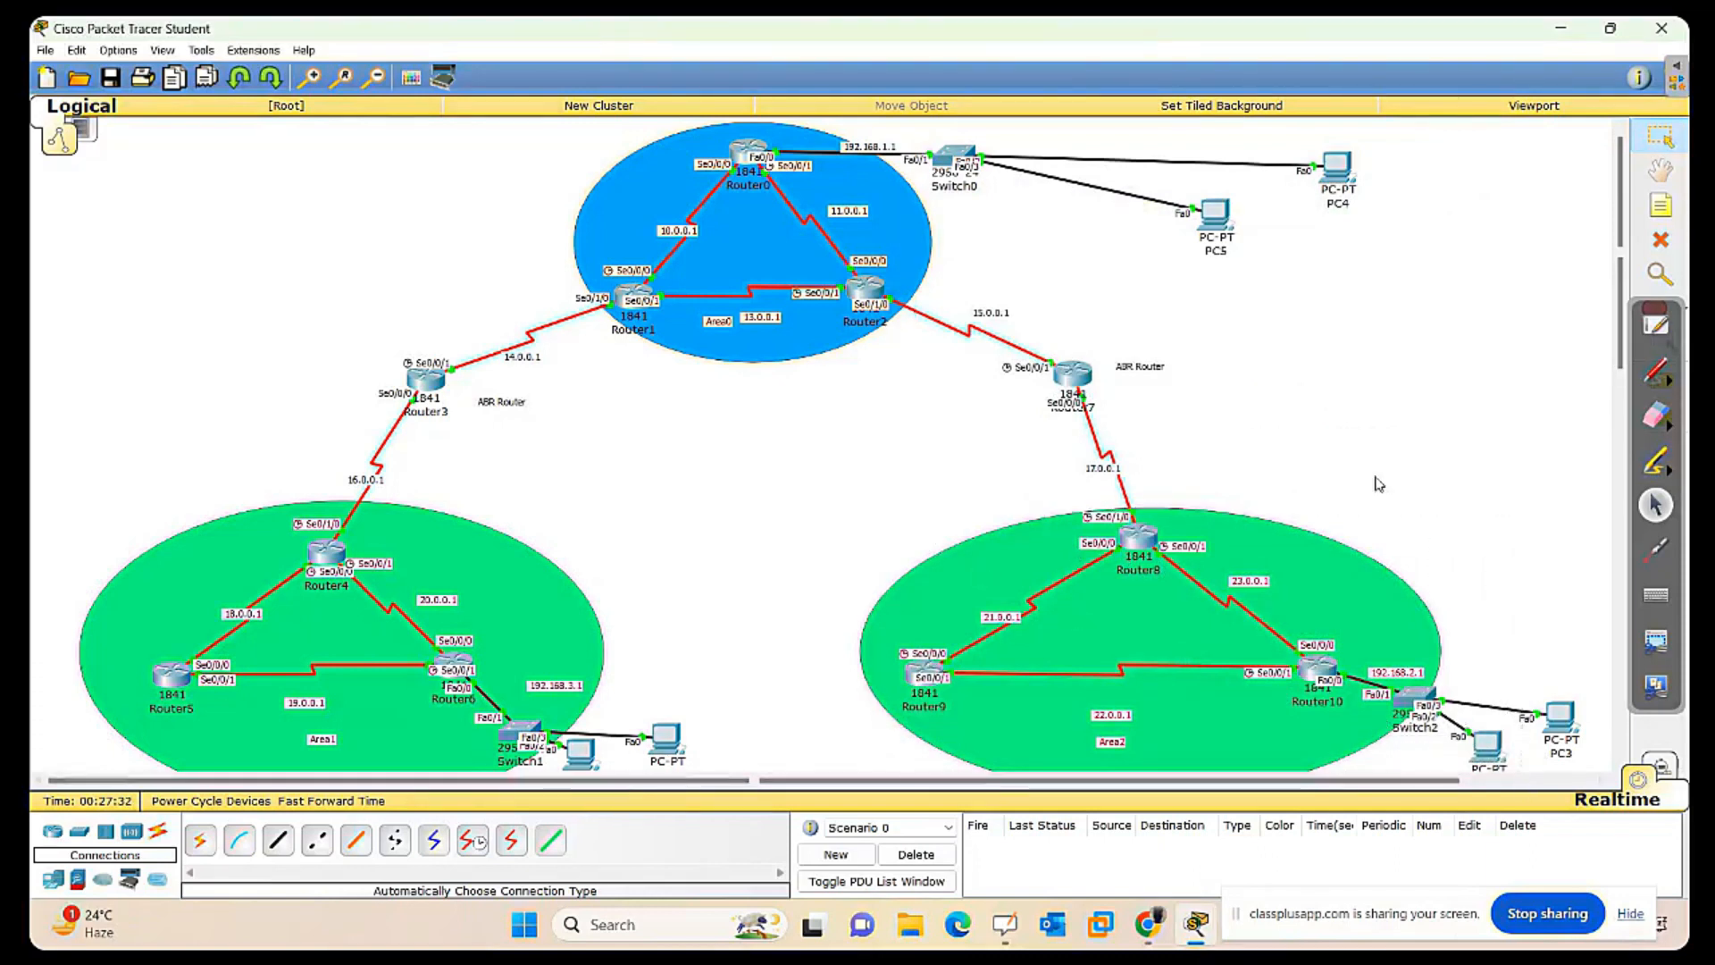
left_click(1141, 538)
key("Return")
key("Return")
key("Return")
key("Return")
key("Return")
key("Return")
key("Return")
Enter privileged mode and global configuration mode on Router8.
type("en")
key("Return")
key("Return")
key("Return")
key("Return")
key("Return")
type("conf t")
key("Return")
key("Return")
key("Return")
key("Return")
key("Return")
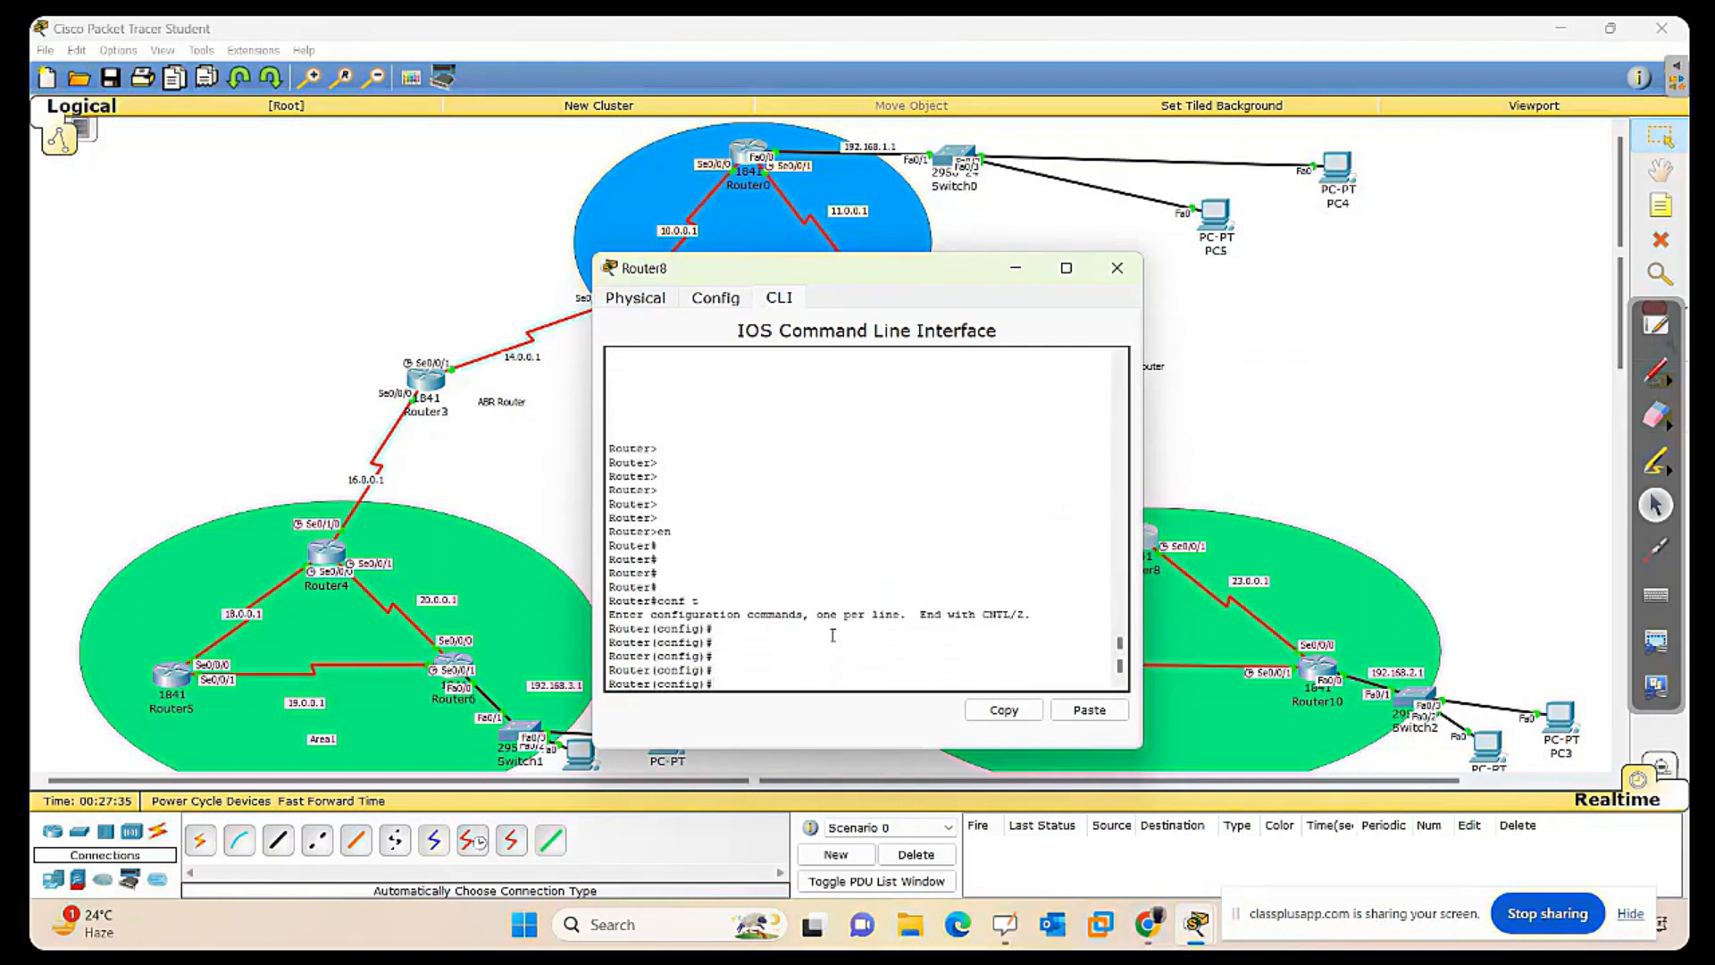
Start OSPF routing on Router8 with process ID 18, and move its window away from the Area2 routers.
type("rou")
key("Tab")
type("os")
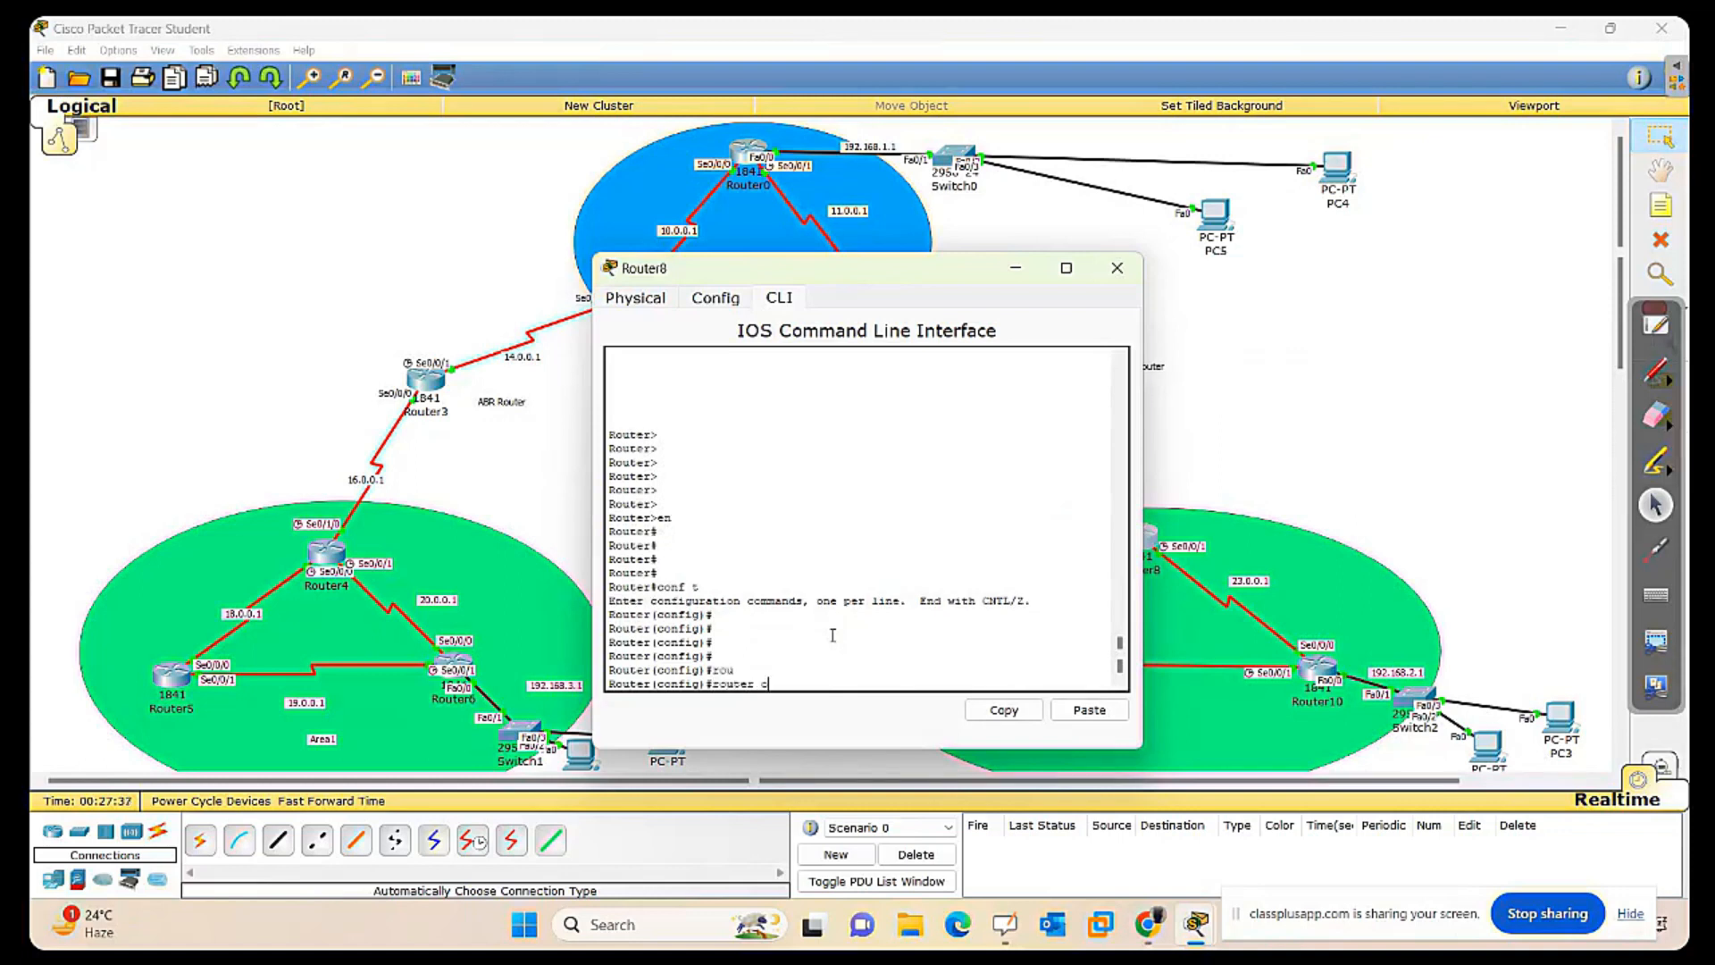
key("Tab")
type("18")
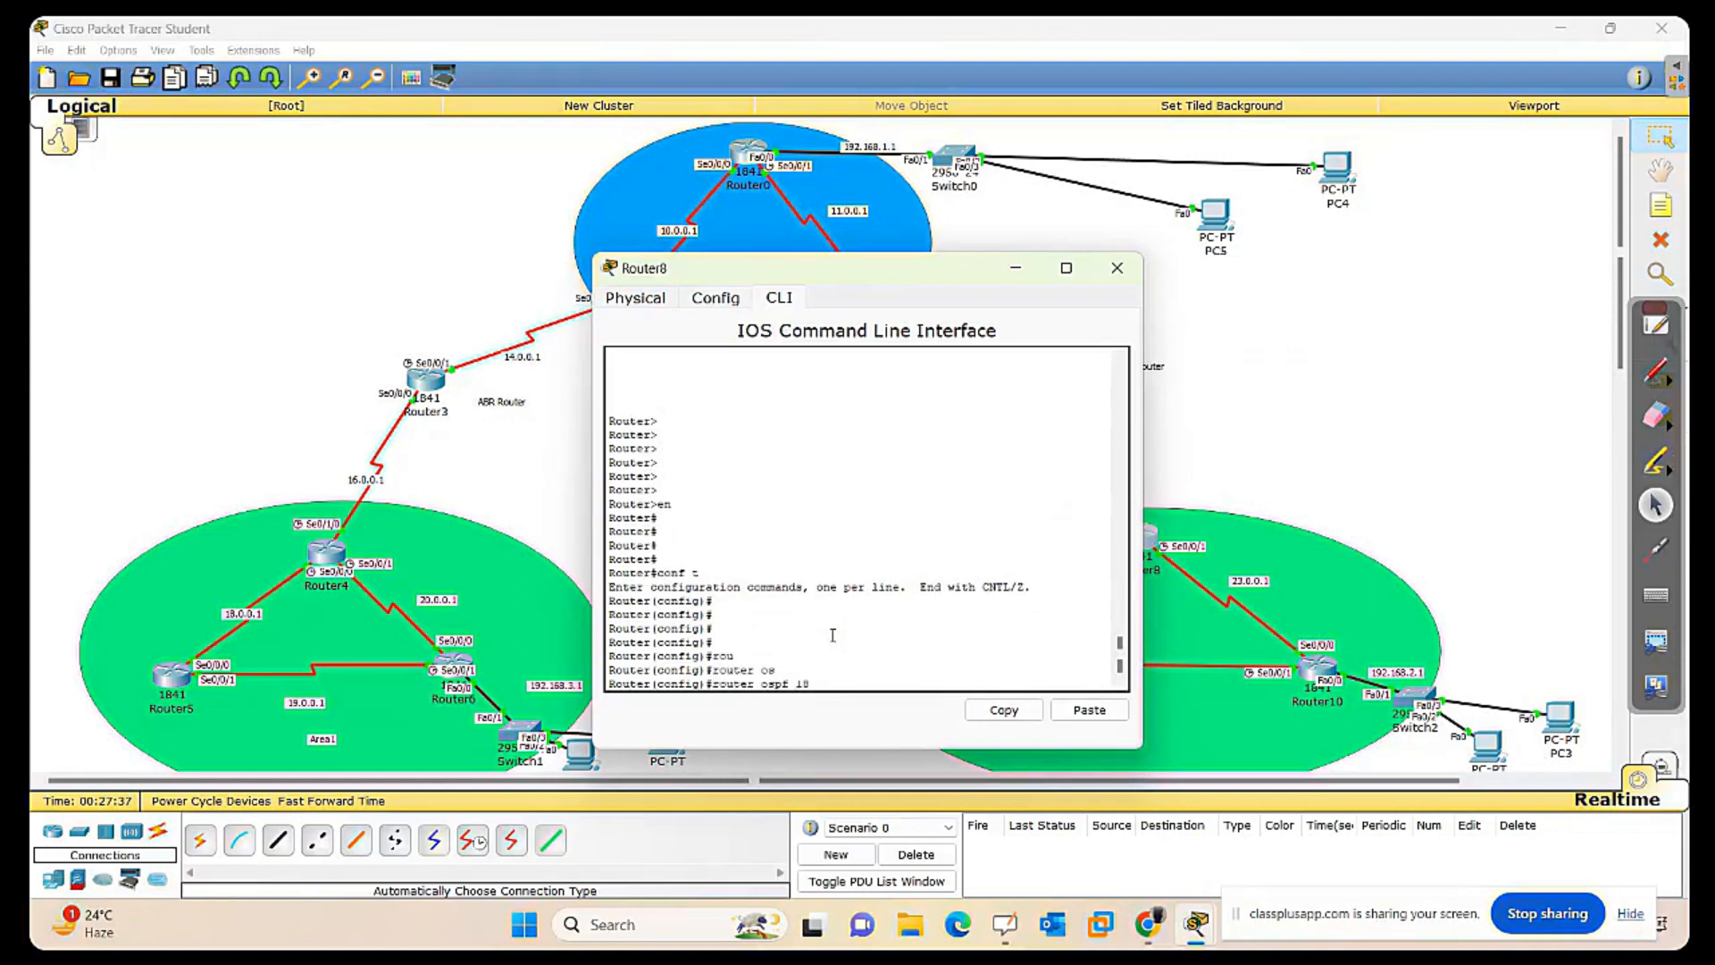
key("Return")
key("Return")
key("Return")
key("Return")
left_click_drag(848, 277, 545, 247)
Advertise network 17.0.0.0 with wildcard mask 0.255.255.255 in OSPF area 2 on Router8.
type("net")
key("Tab")
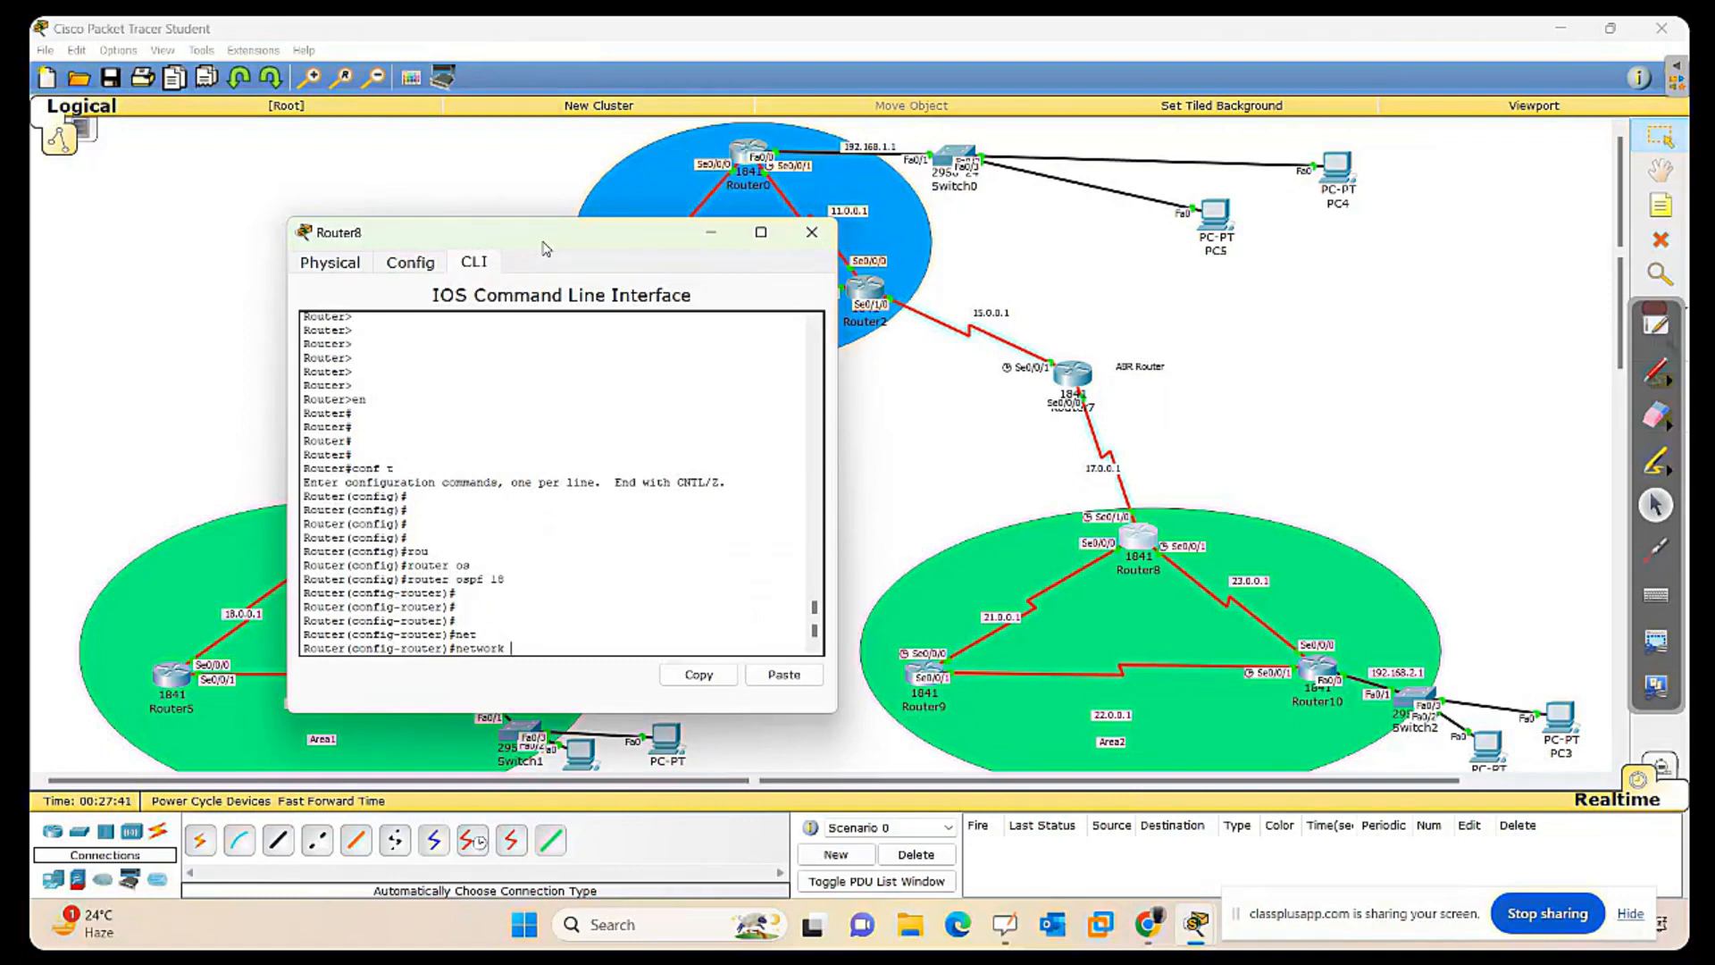
type("17.0.0.0 0.255.255255 area")
type("2")
key("Return")
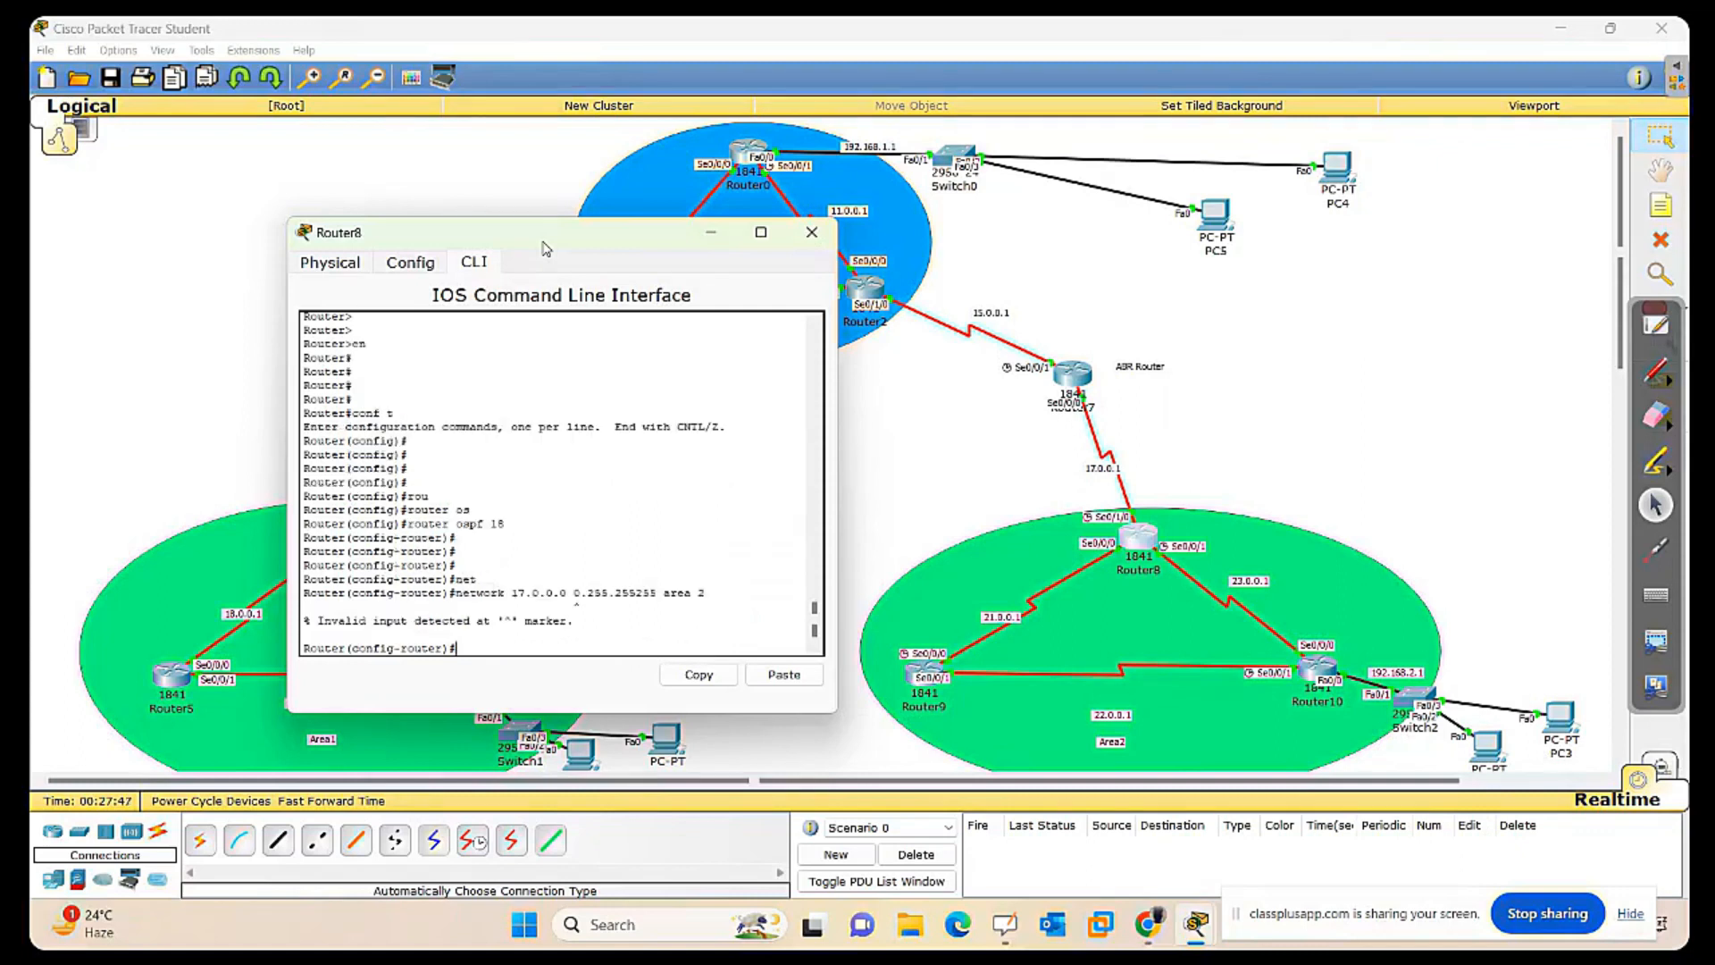
key("Up")
key("BackSpace")
key("BackSpace")
key("BackSpace")
key("BackSpace")
key("BackSpace")
key("BackSpace")
key("BackSpace")
key("BackSpace")
key("BackSpace")
key("BackSpace")
type(".255.255.255")
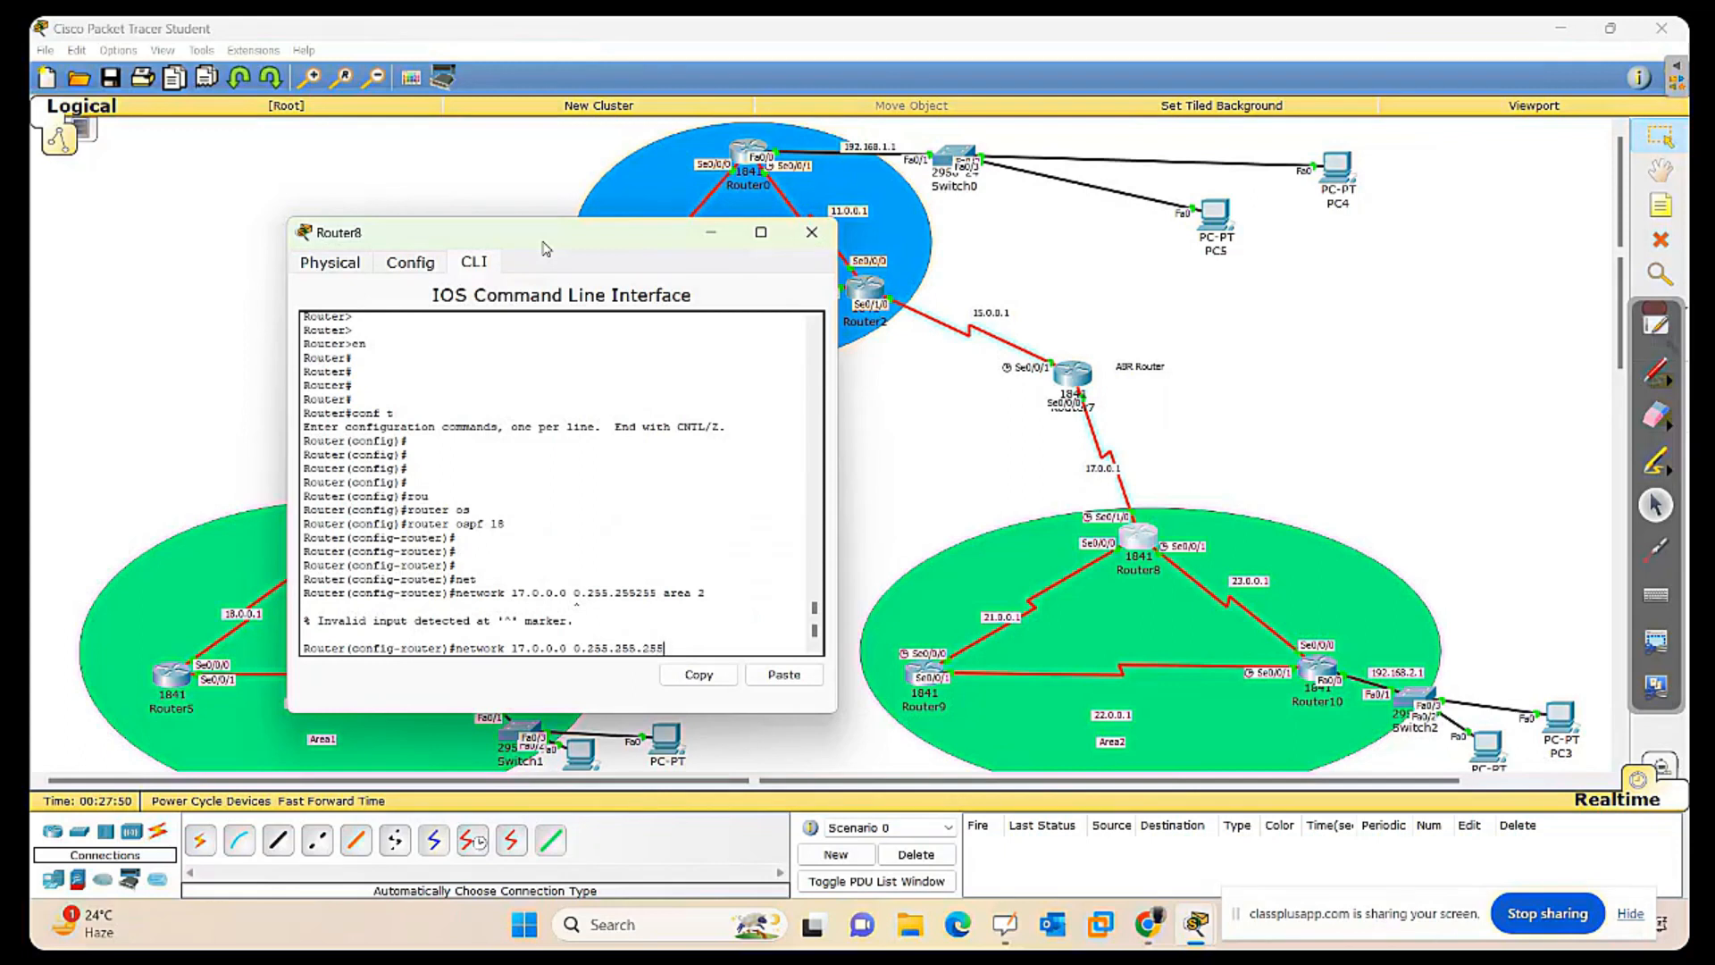
type(" area 2")
key("Return")
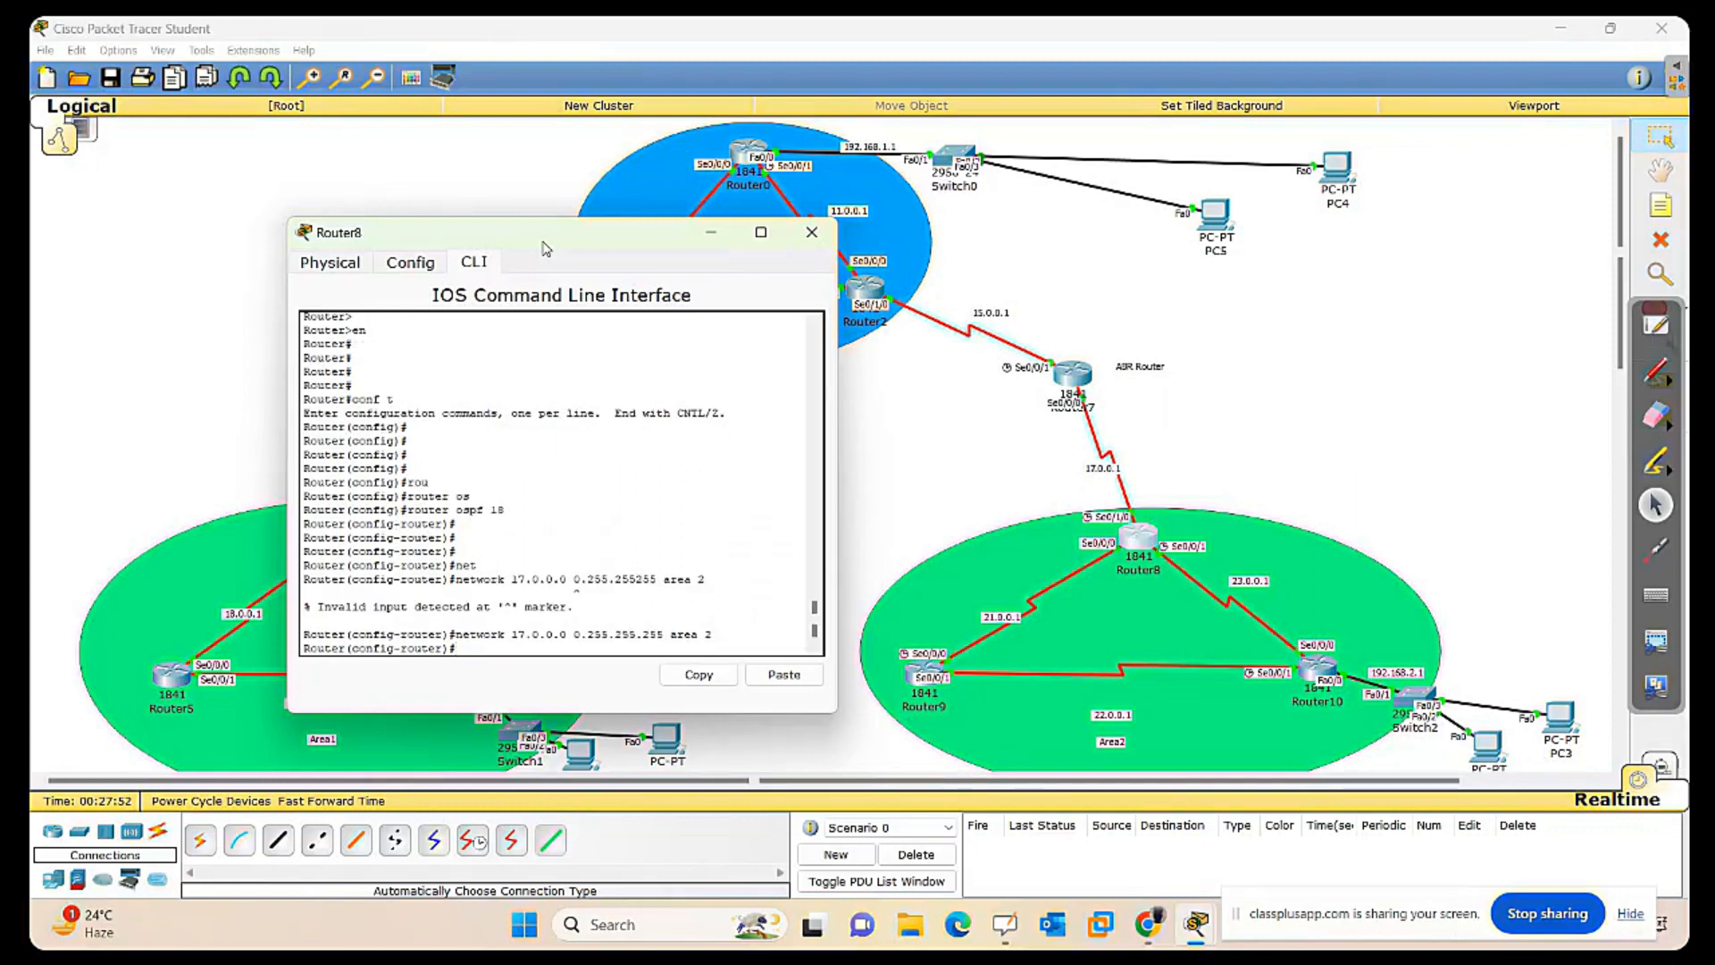
key("Return")
Advertise network 21.0.0.0 with wildcard mask 0.255.255.255 in OSPF area 2 on Router8.
type("net")
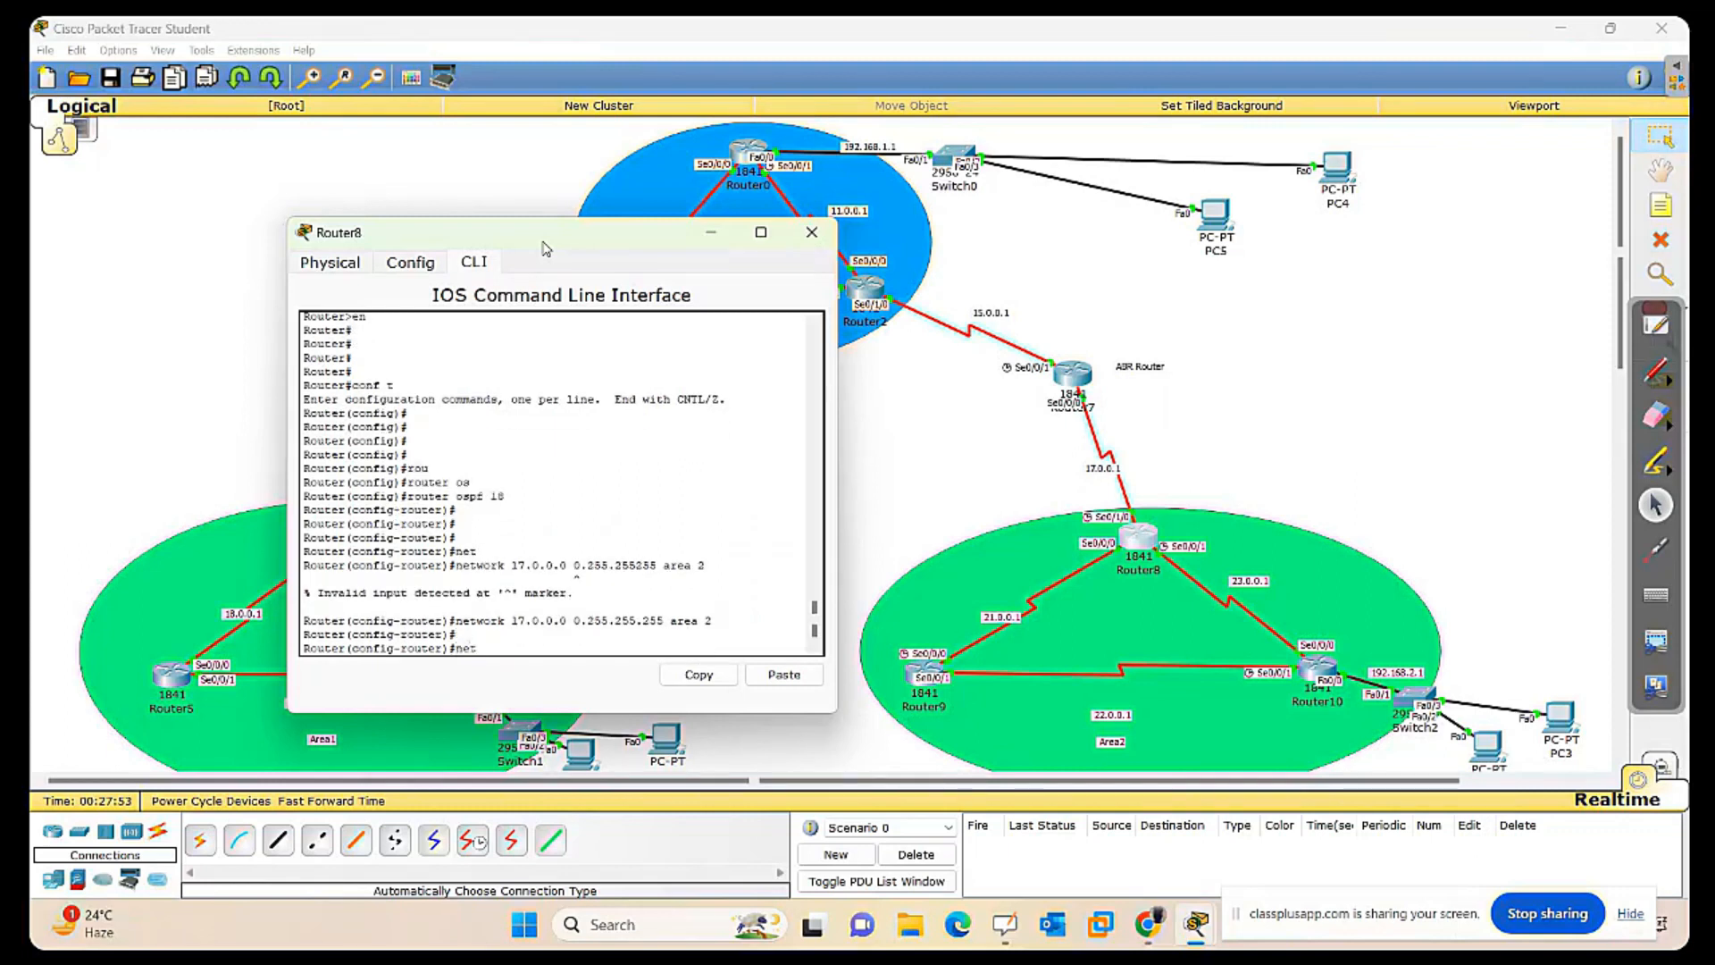
key("Tab")
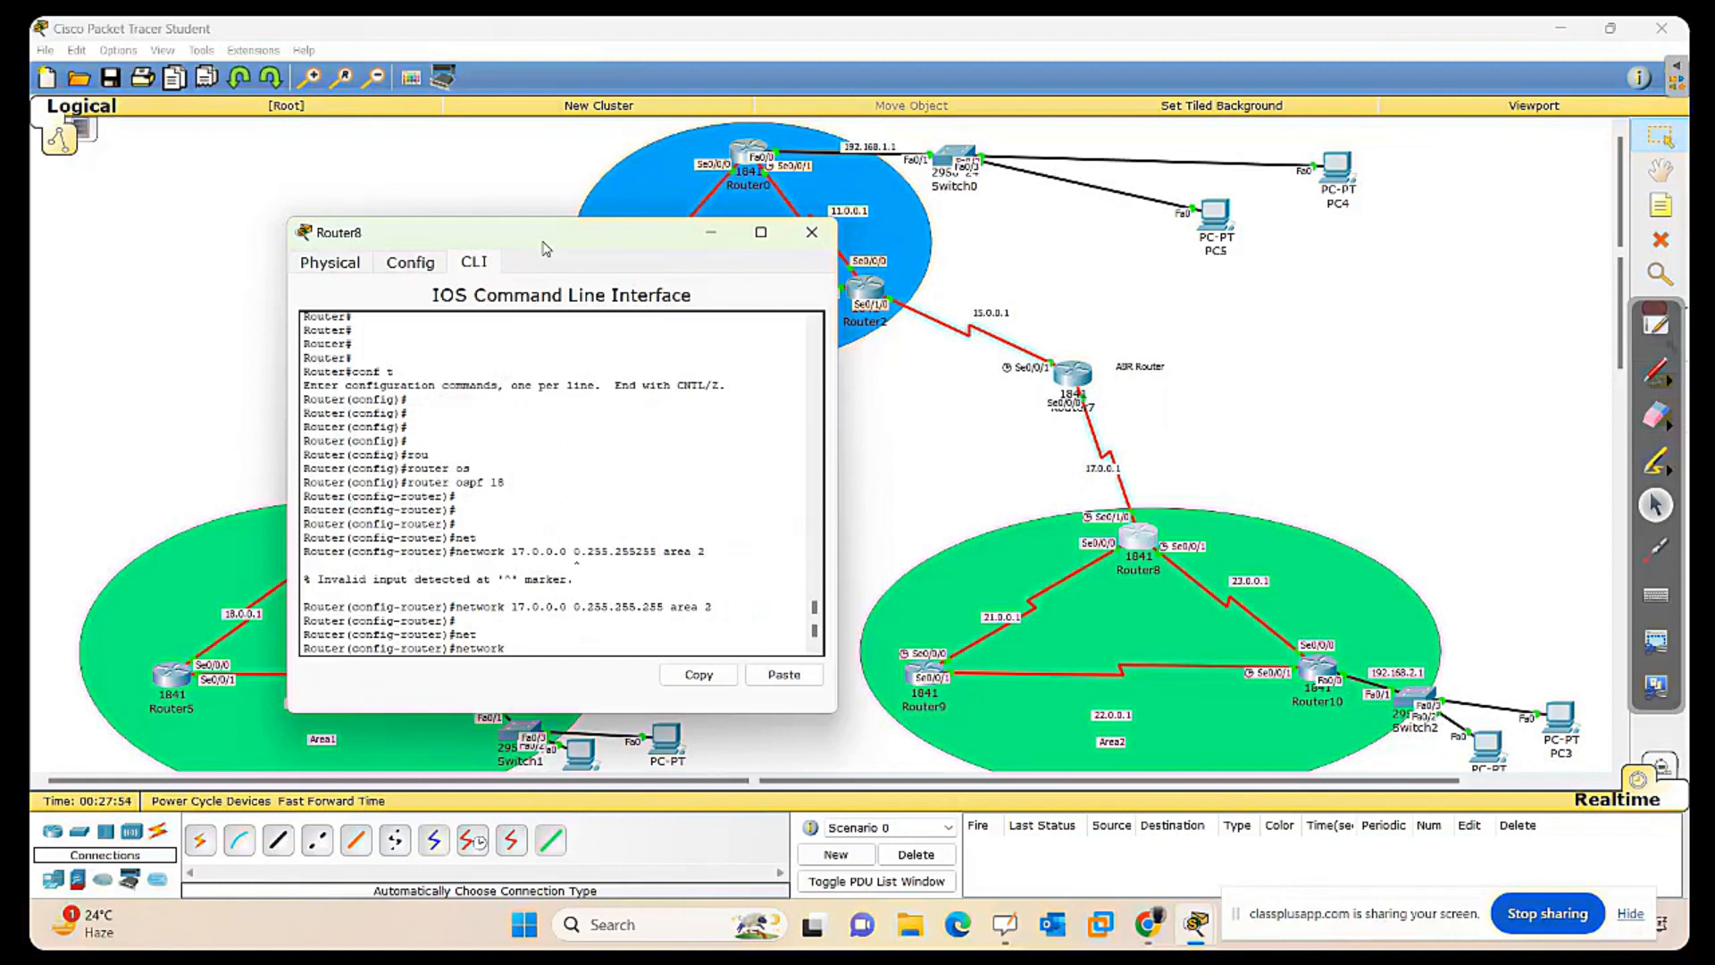
type("21.0.0.0 0.255.255.")
type("255 area 2")
key("Return")
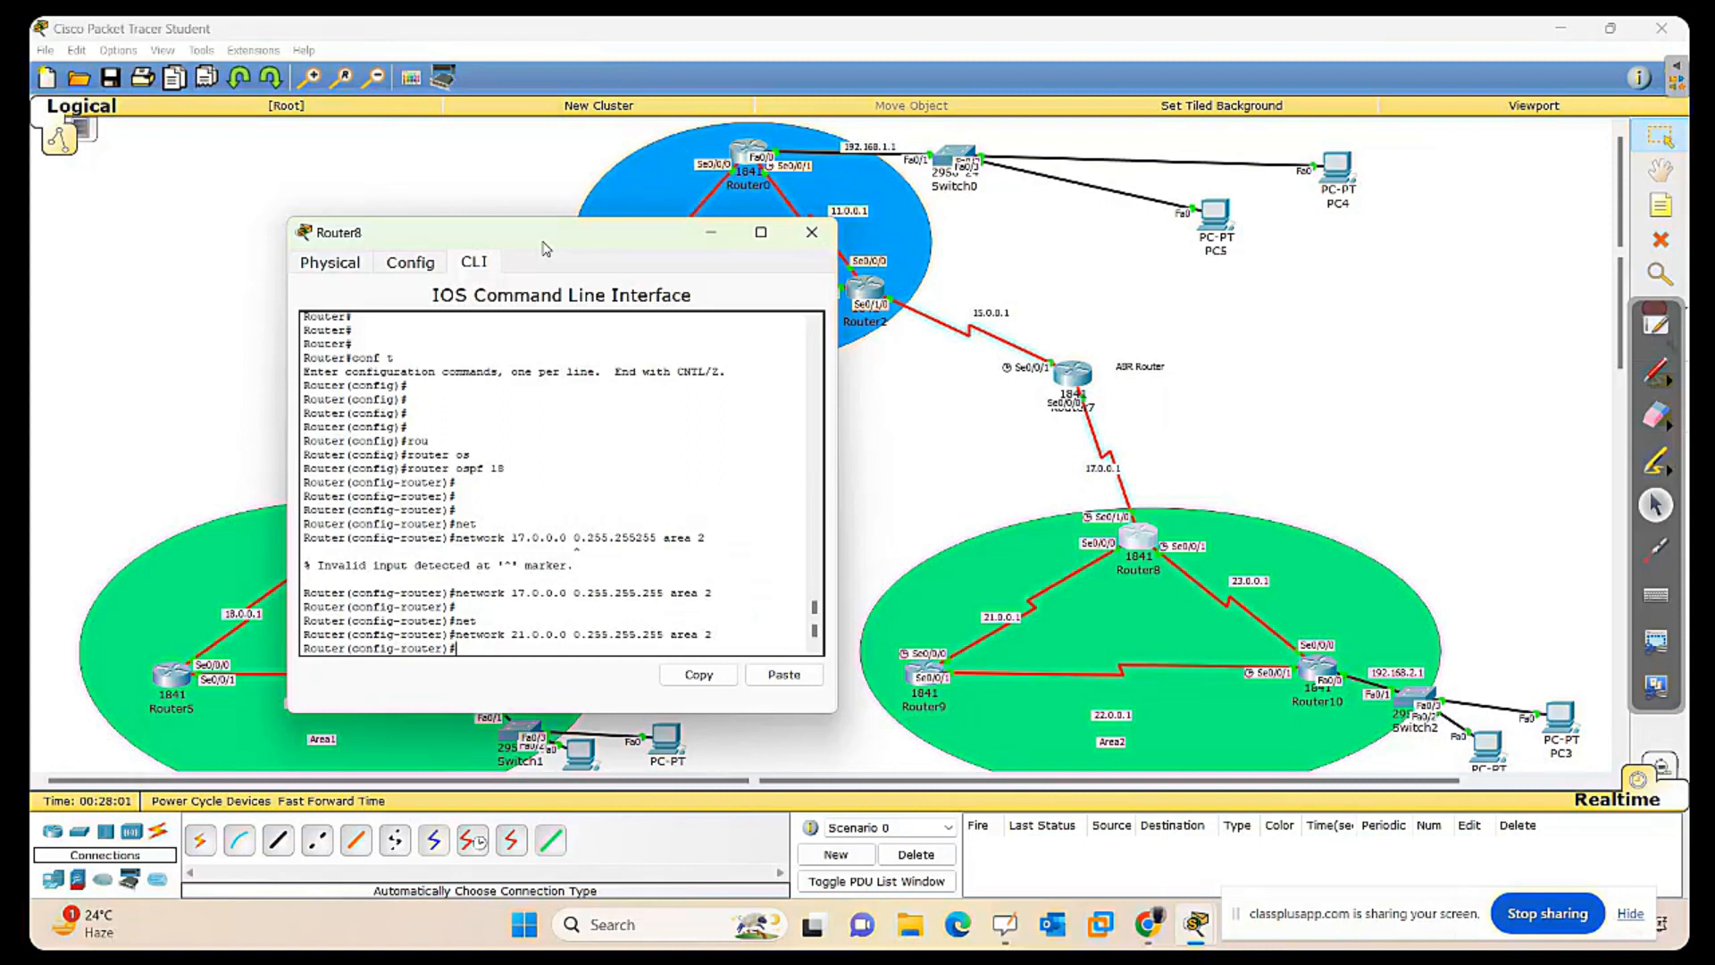
Advertise network 23.0.0.0 with wildcard mask 0.255.255.255 in OSPF area 2 on Router8, and close its window.
type("net")
key("Tab")
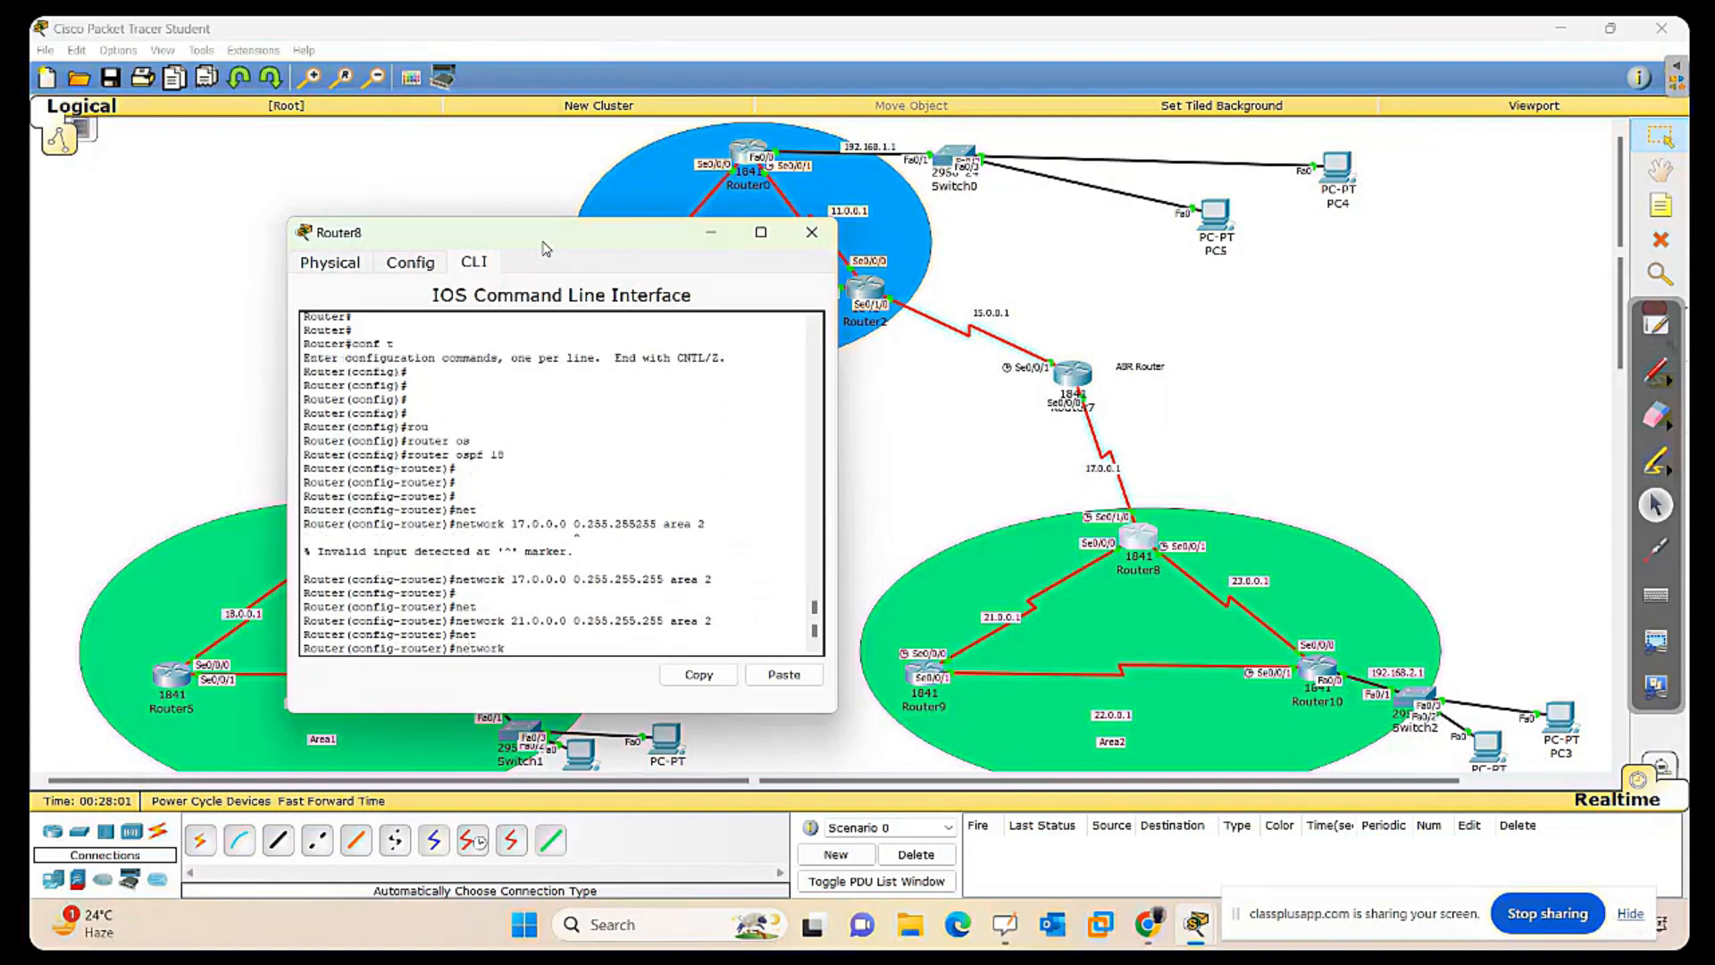
type("23")
key("Return")
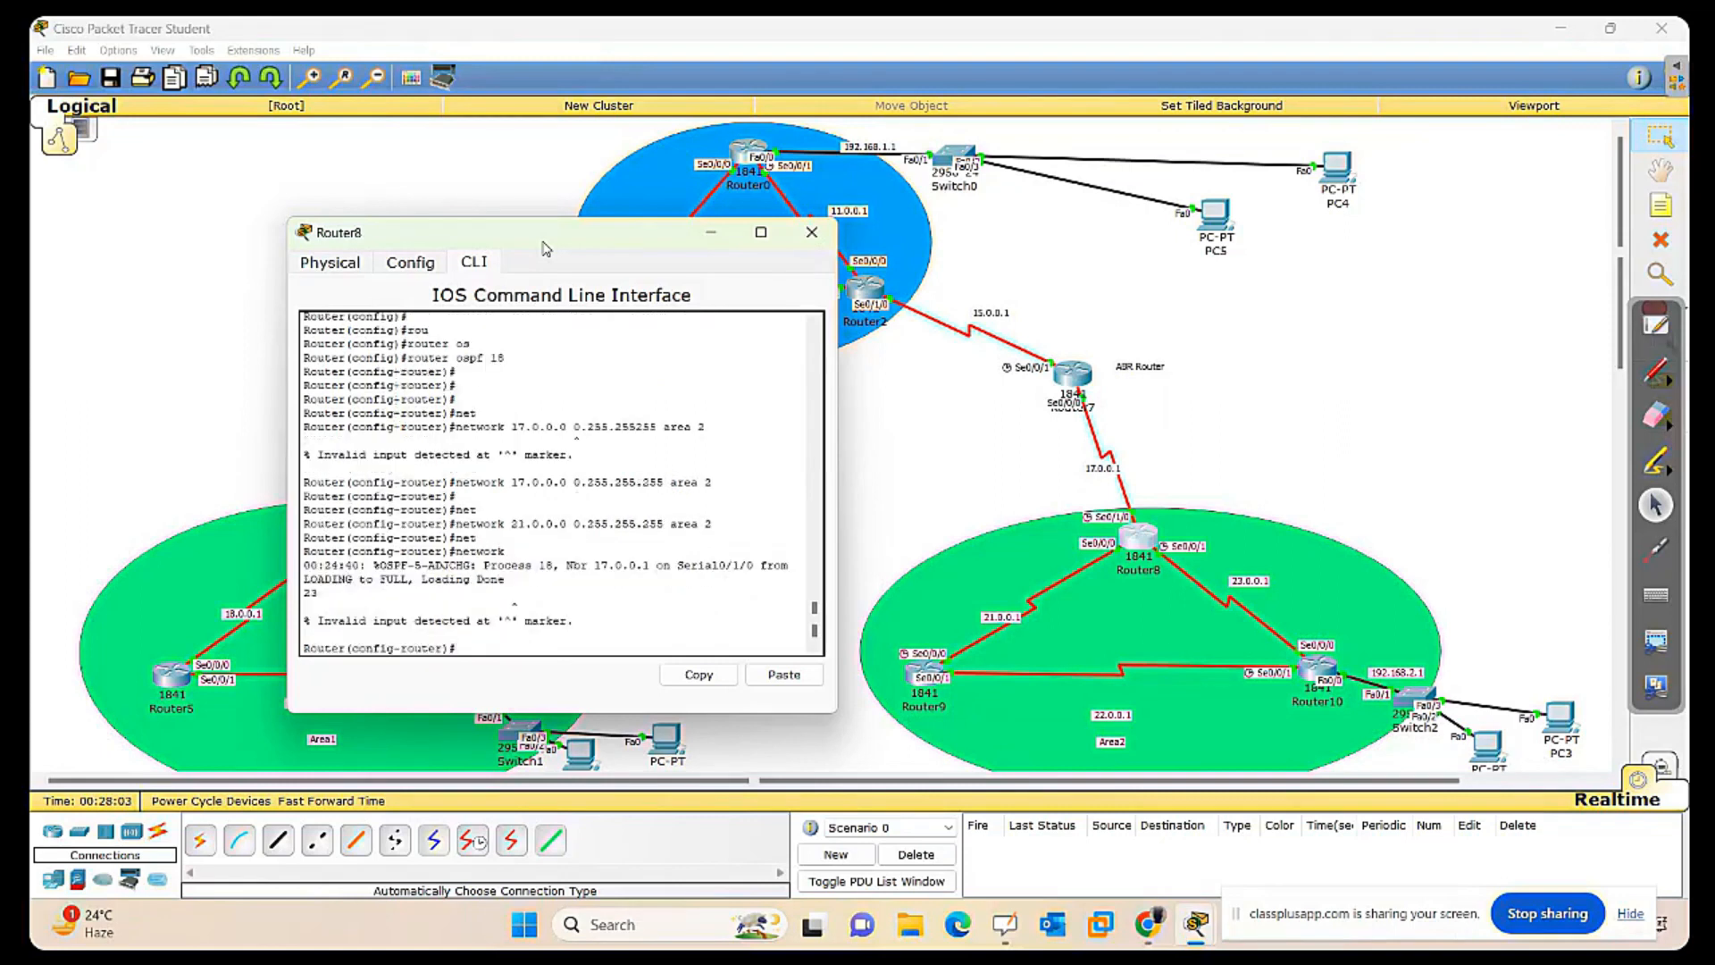
key("Up")
type(".0.0.0 0.255.255.255")
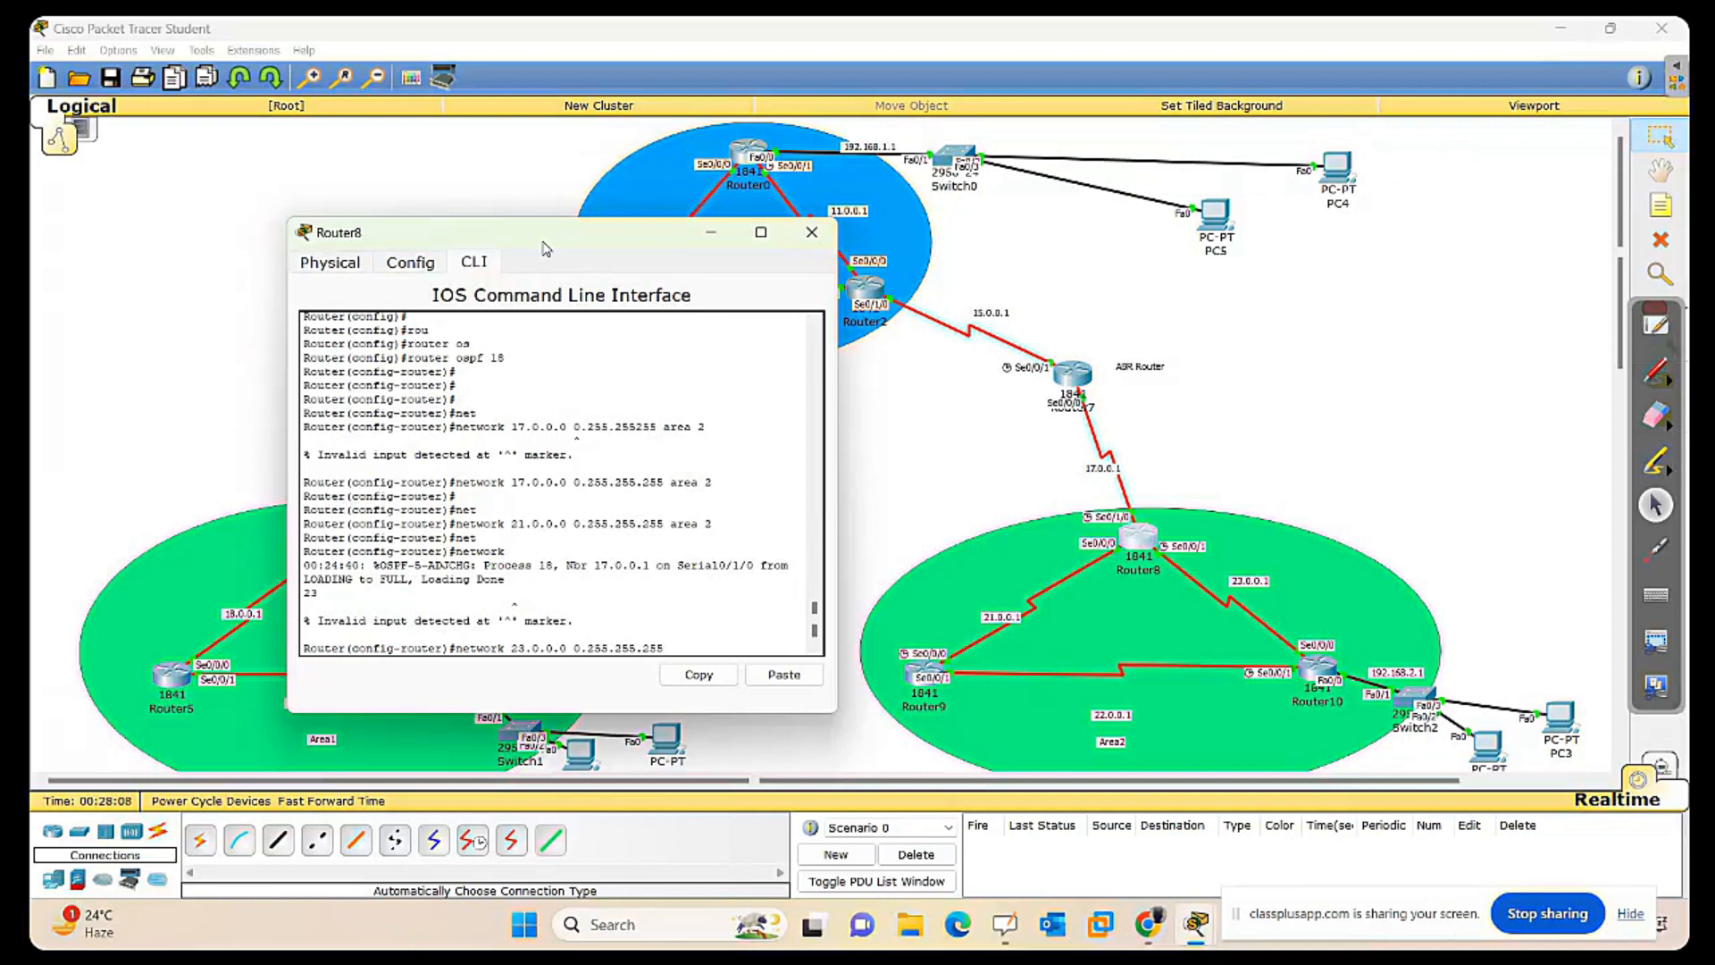
type(" area 2")
key("Return")
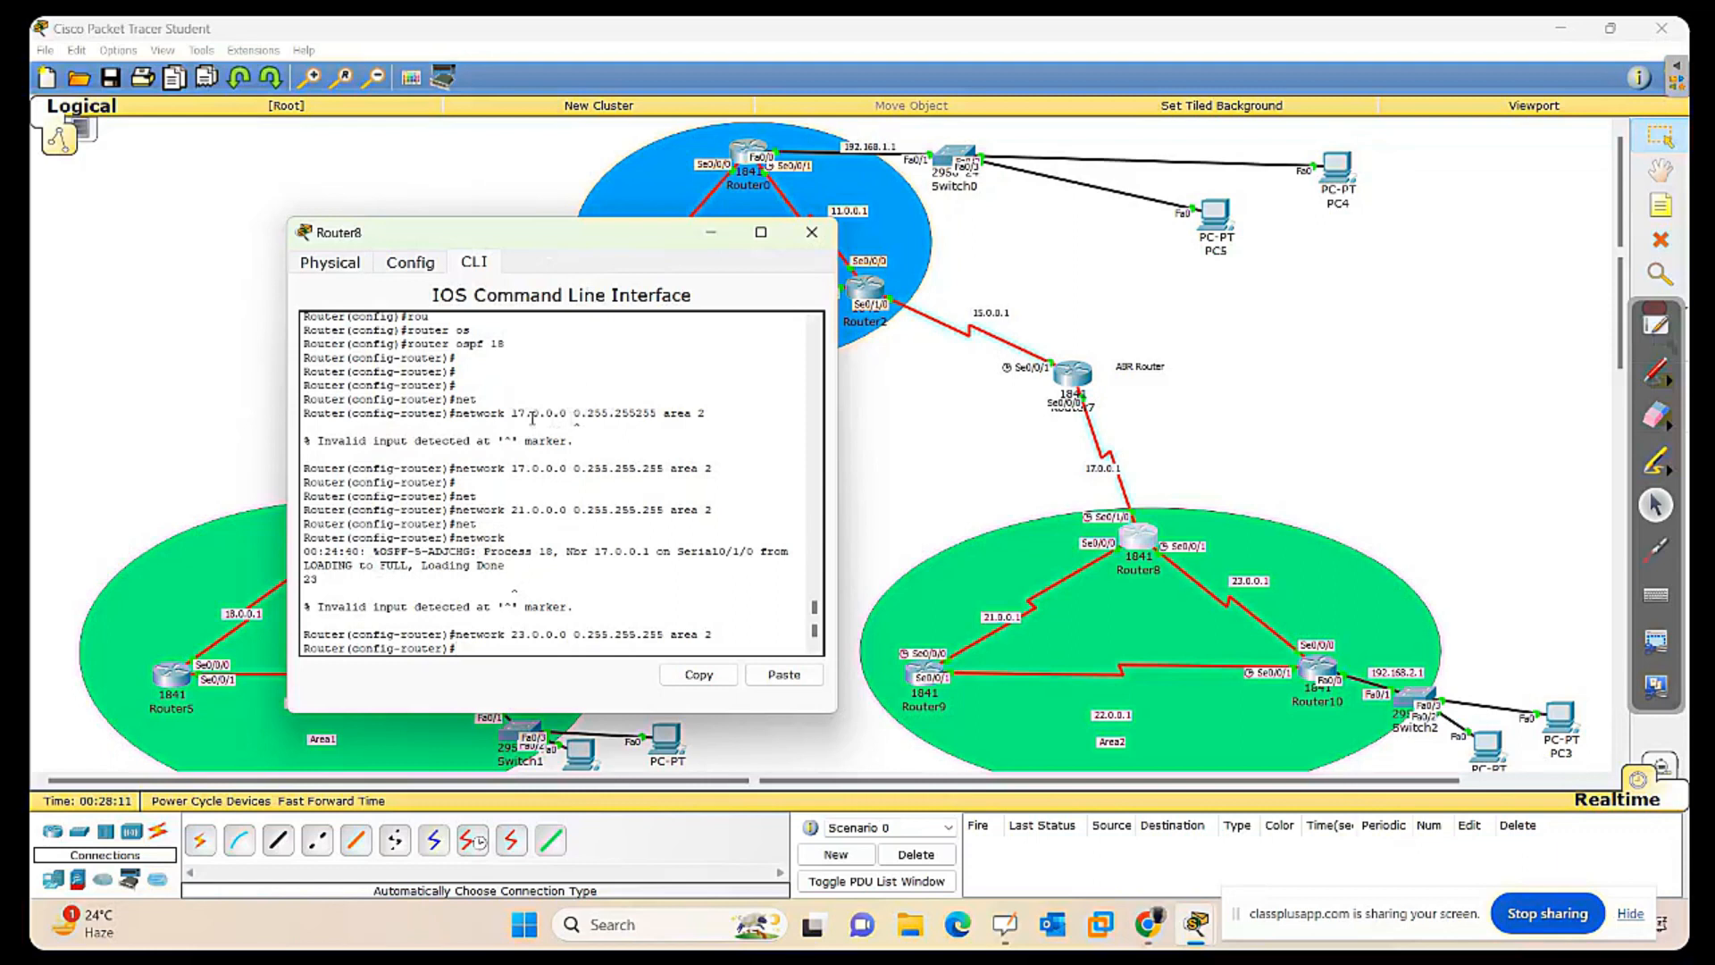
left_click_drag(512, 509, 545, 510)
left_click_drag(498, 635, 561, 635)
left_click(809, 236)
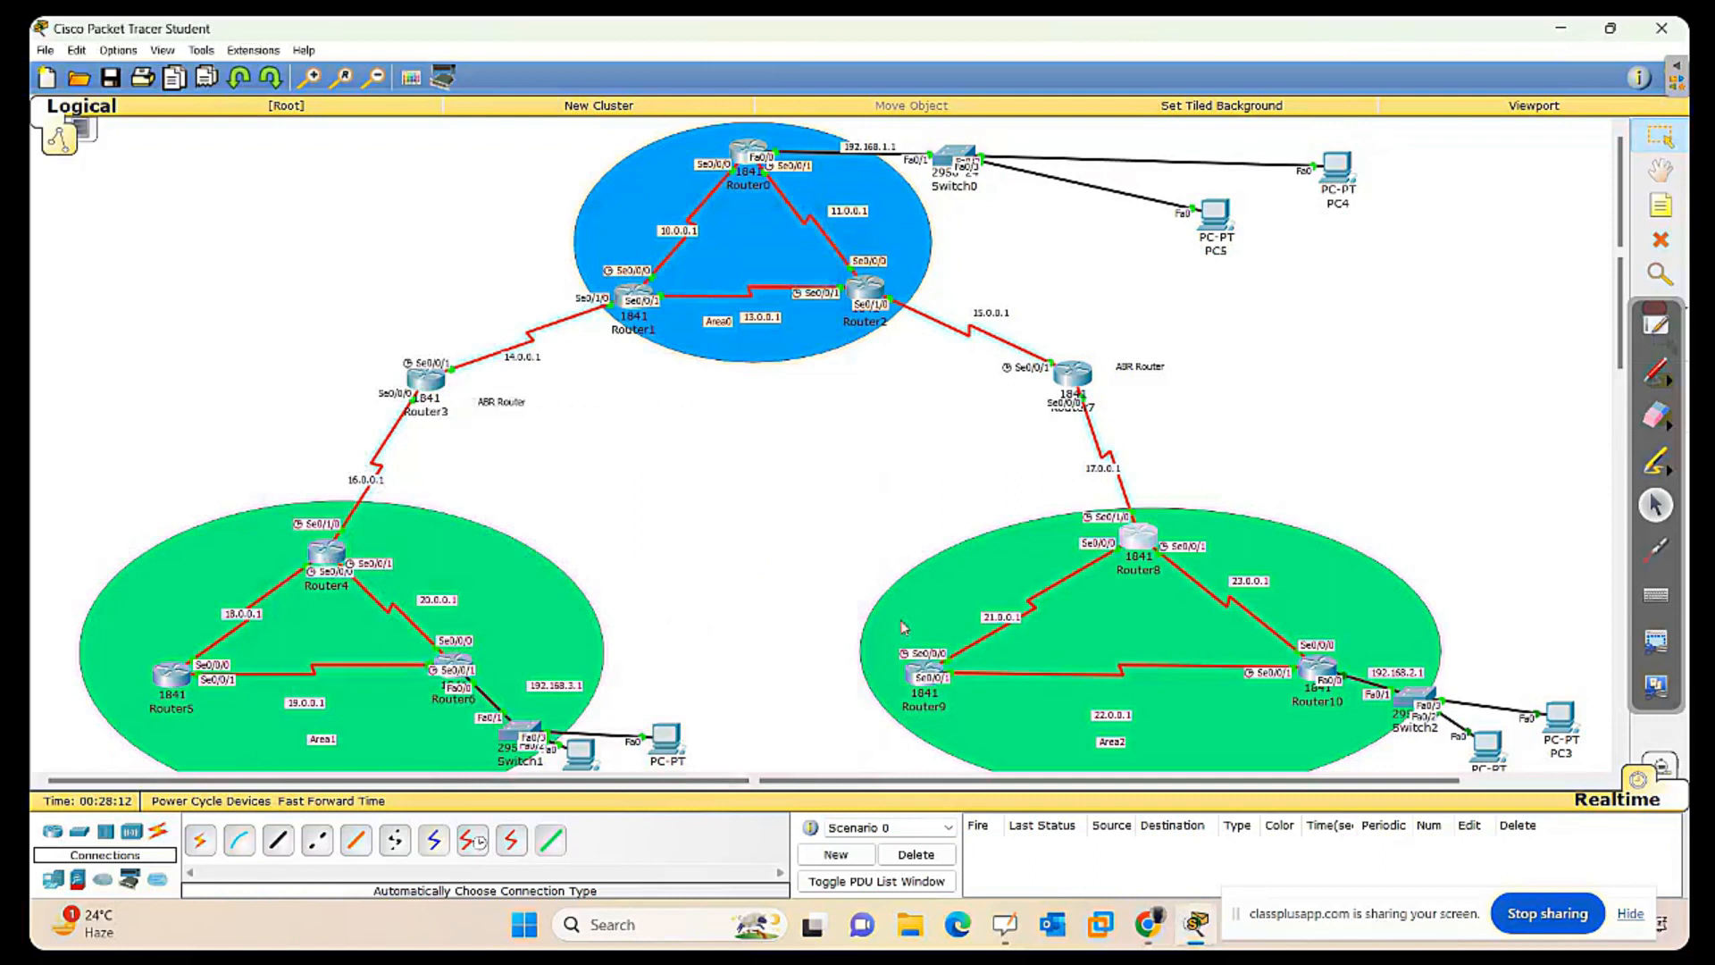
Open Router9's command line in Area2 and place its window clear of the Area2 routers.
left_click(923, 672)
left_click_drag(894, 268, 604, 220)
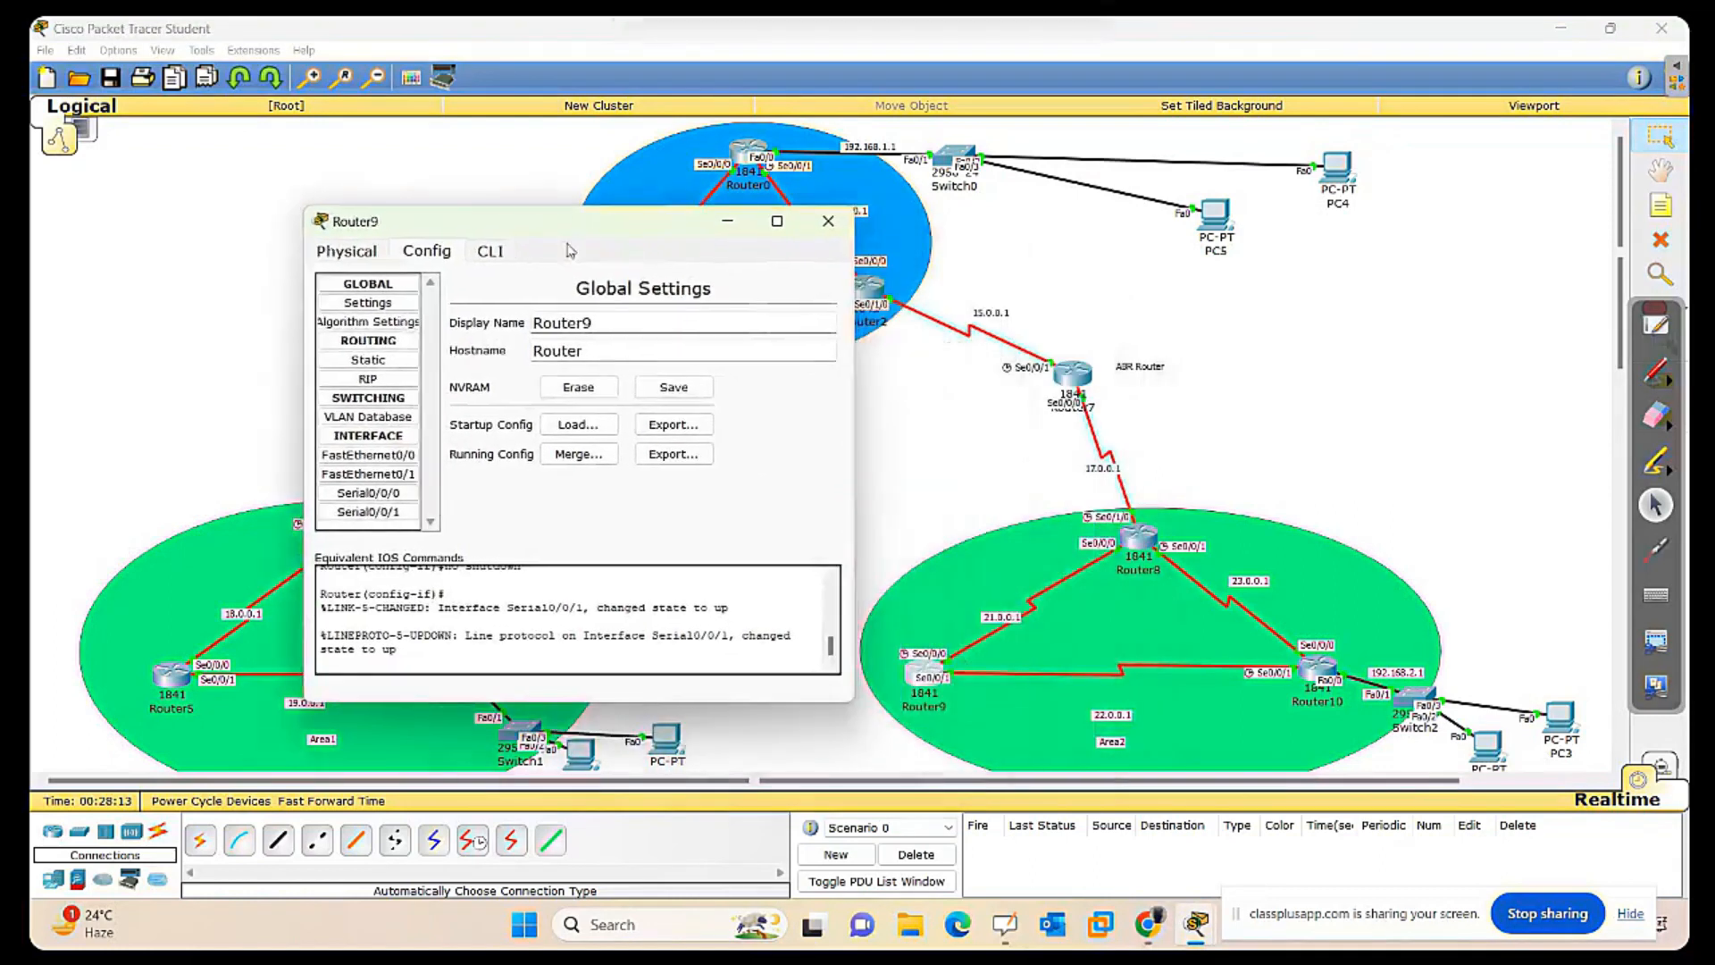
left_click(490, 251)
key("Return")
key("Return")
key("Return")
key("Return")
key("Return")
key("Return")
key("Return")
key("Return")
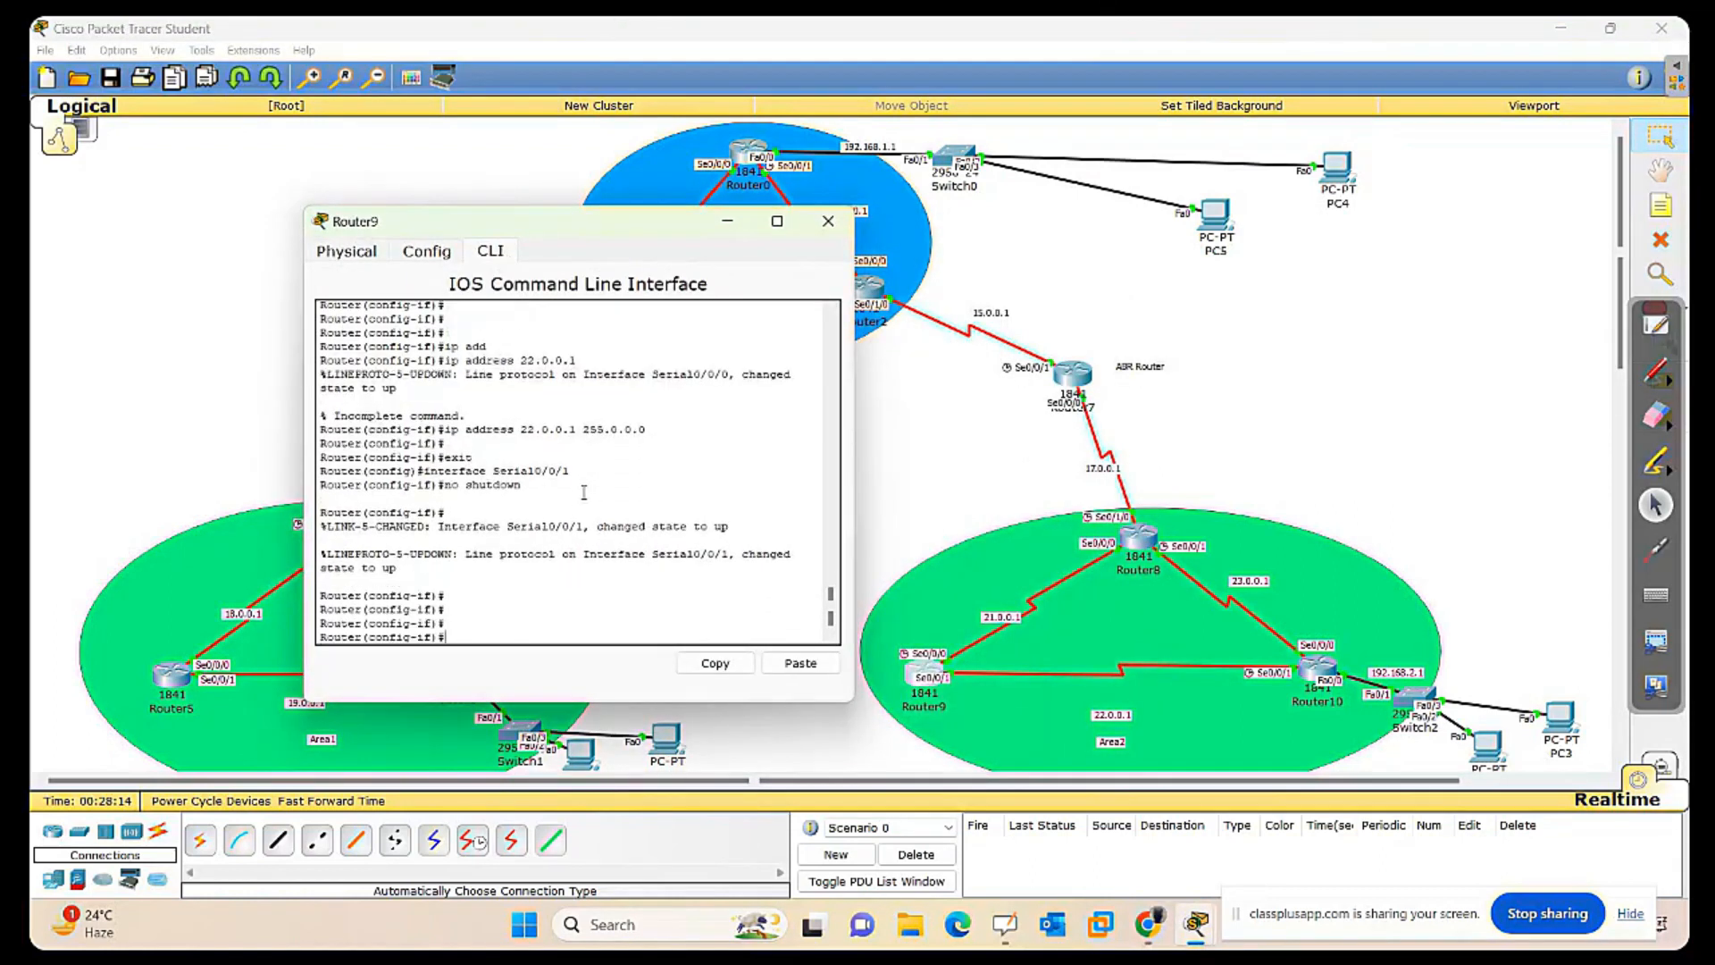
Leave interface configuration and return to global configuration mode on Router9.
type("ex")
key("Return")
key("Return")
key("Return")
key("Return")
key("Return")
key("Return")
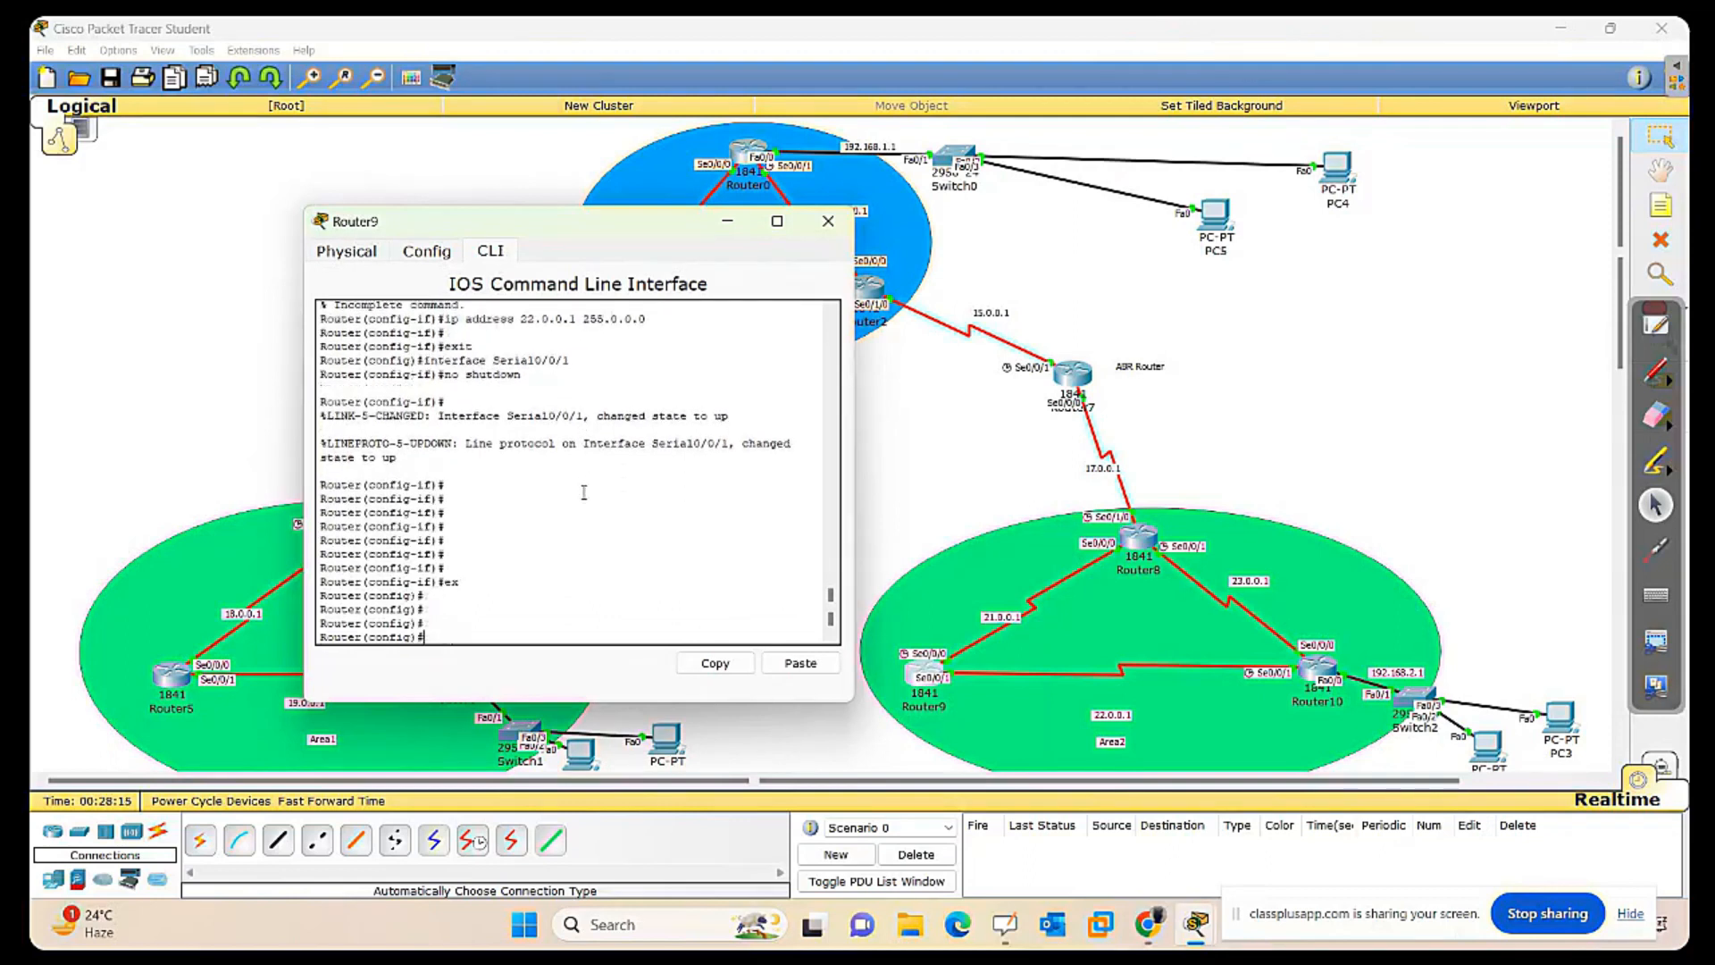
Start OSPF routing on Router9 with process ID 20.
type("rou")
key("Tab")
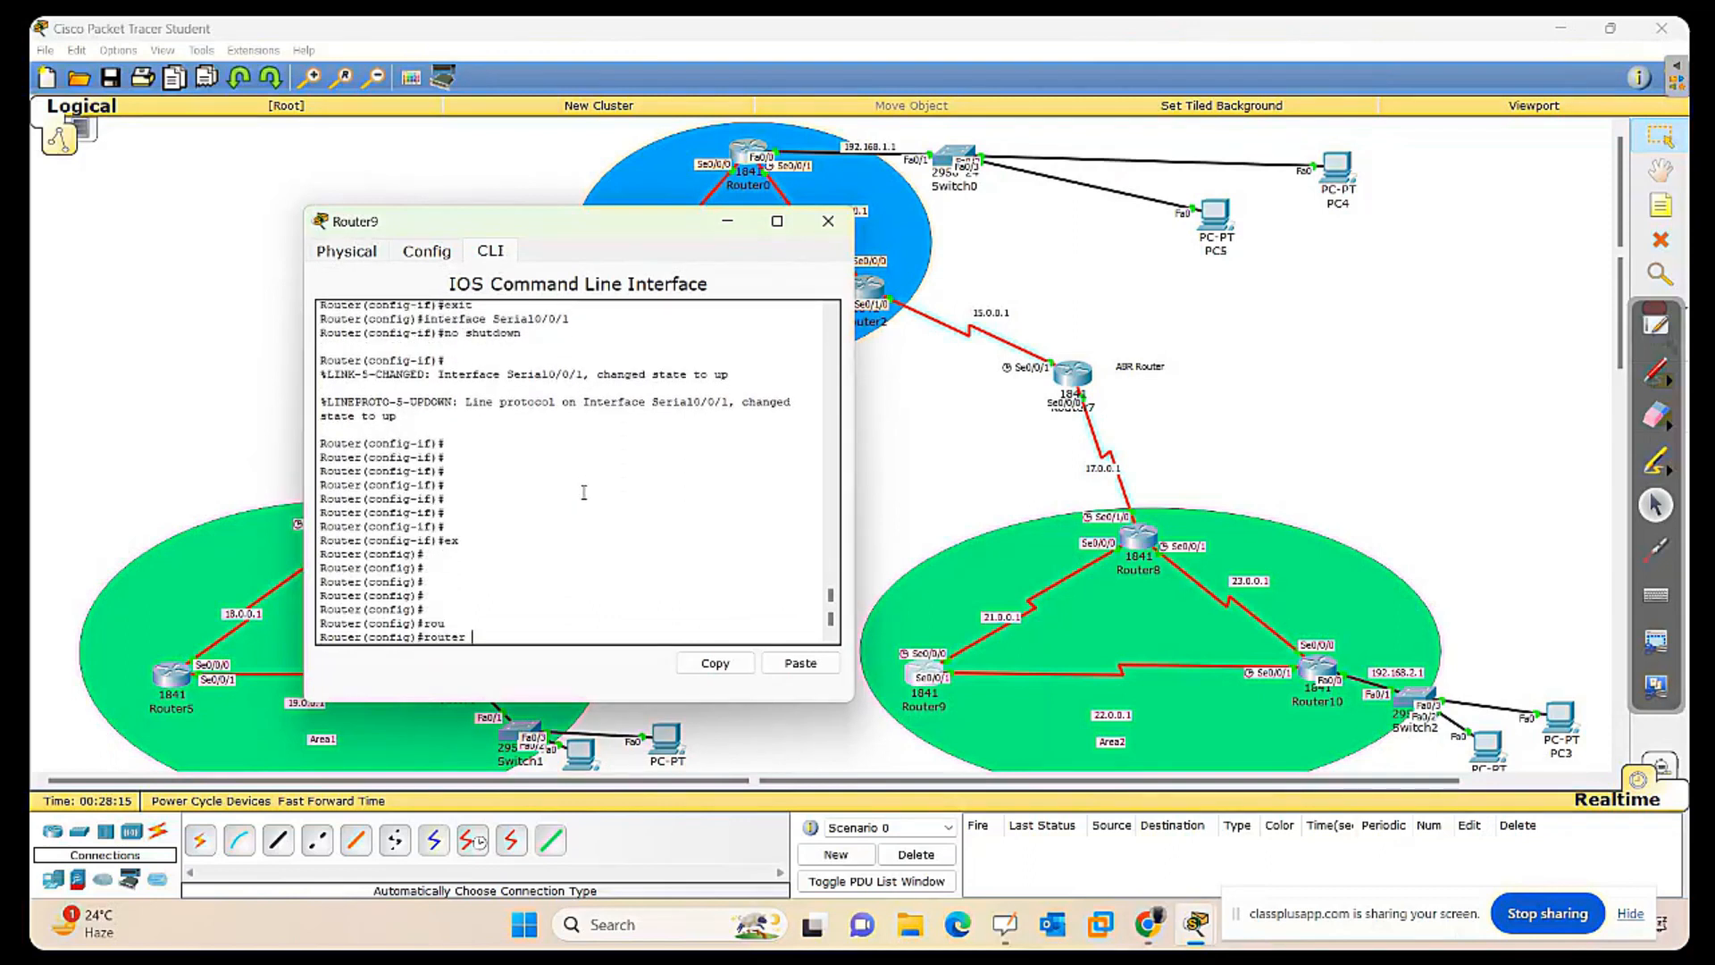
type("os")
key("Tab")
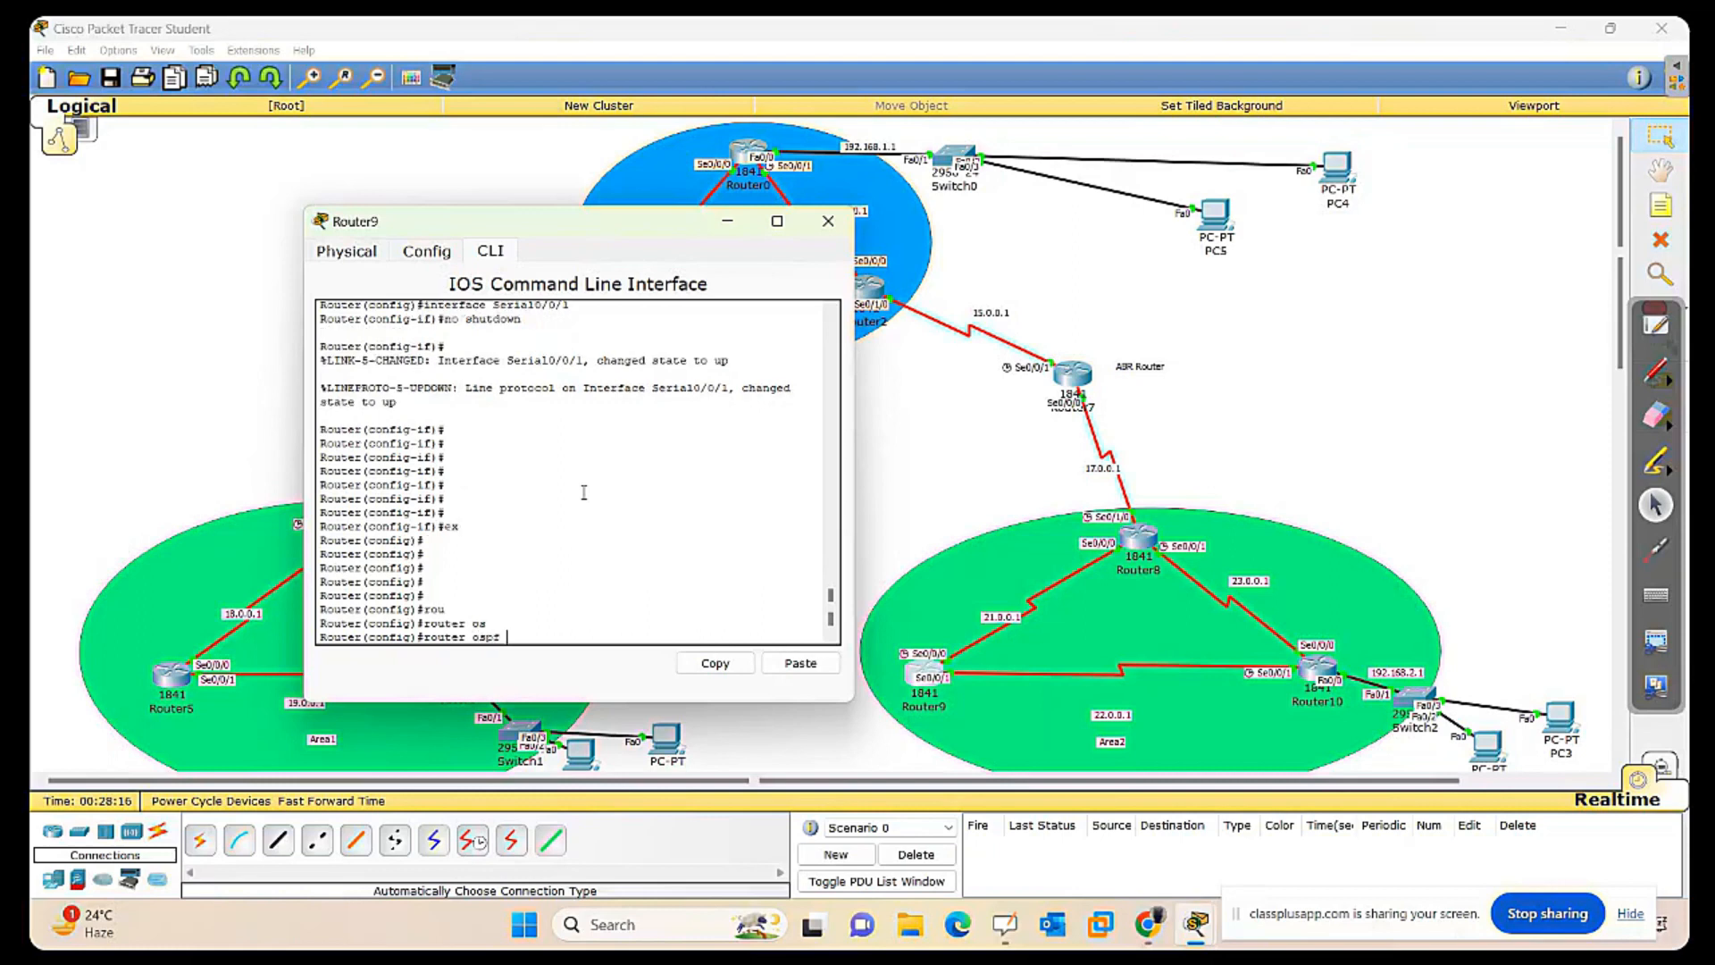
type("20")
key("Return")
key("Return")
key("Return")
Advertise network 21.0.0.0 with wildcard mask 0.255.255.255 in OSPF area 2 on Router9.
type("net")
key("Tab")
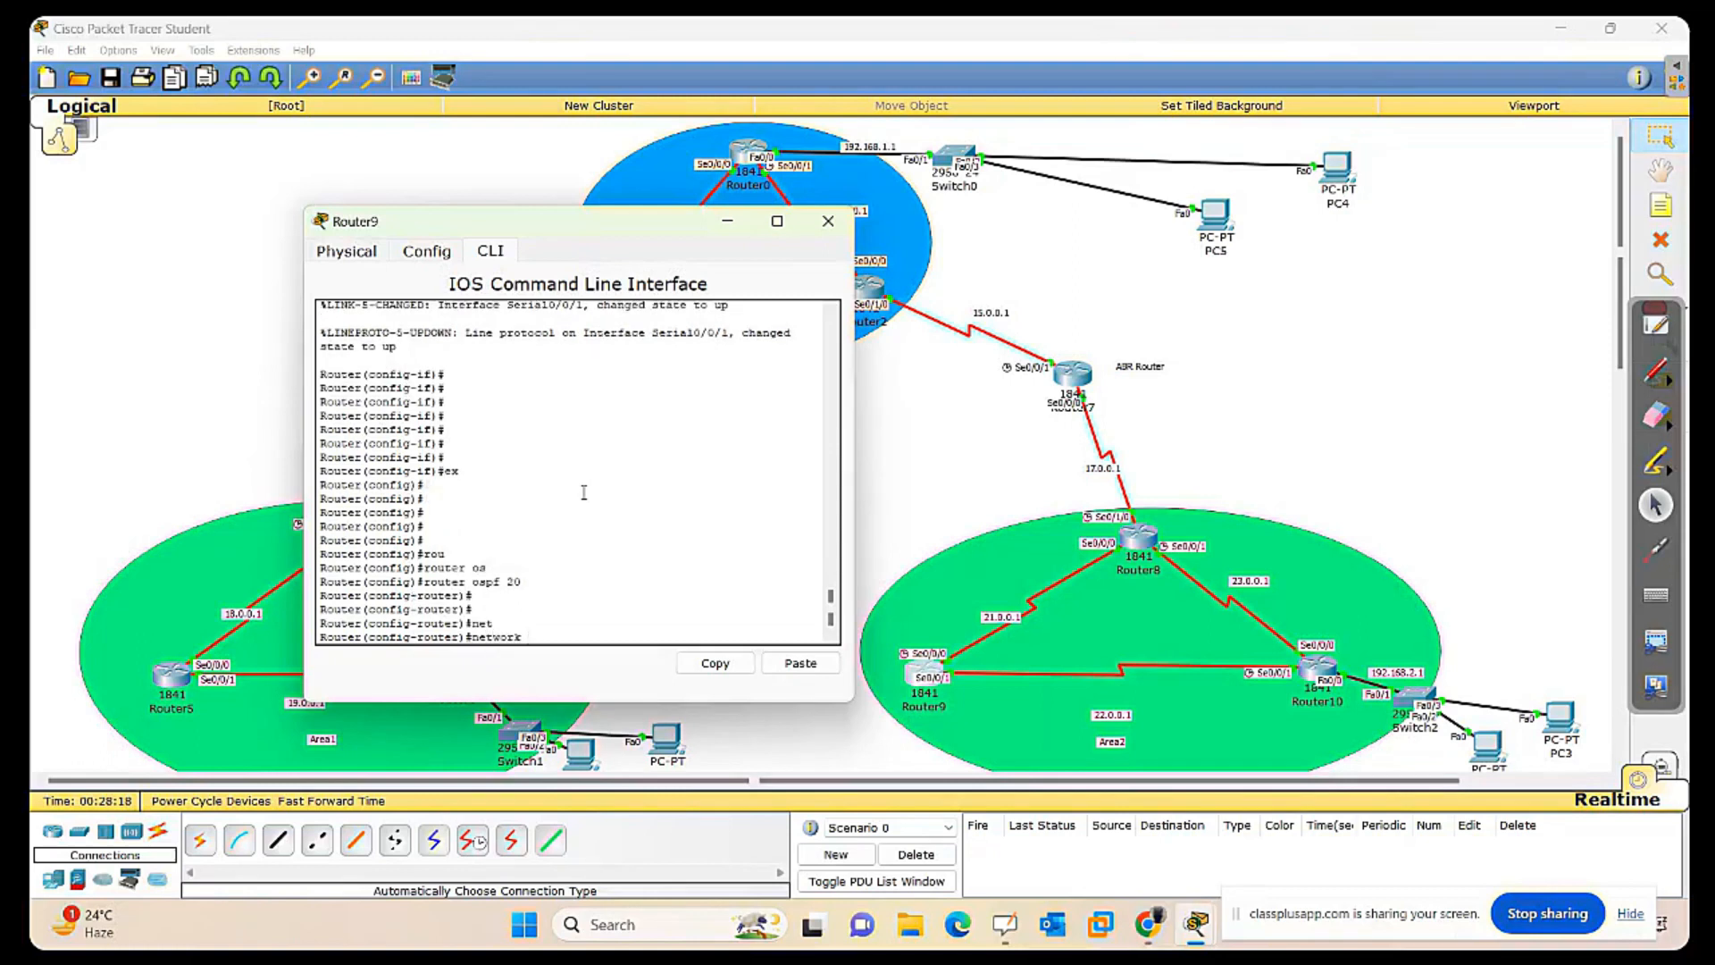
type("21.0.0.0 0.255.255.255 area 2")
key("Return")
key("Return")
Advertise network 22.0.0.0 with wildcard mask 0.255.255.255 in OSPF area 2 on Router9, and close its window.
type("net")
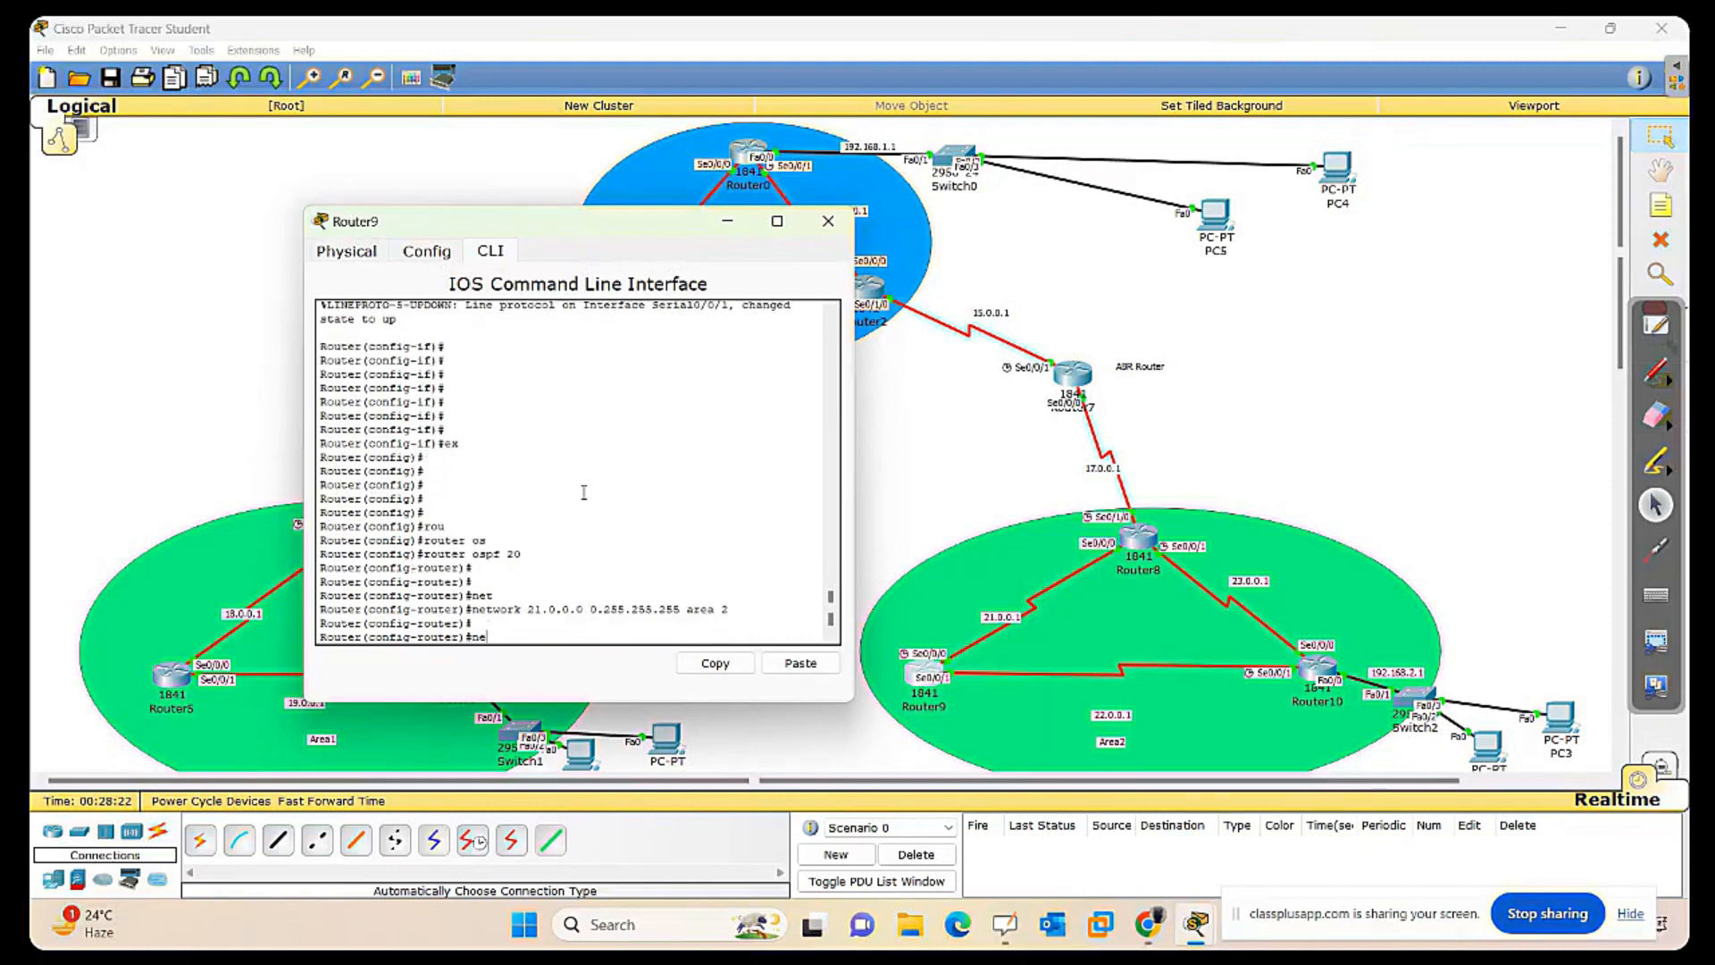
key("Tab")
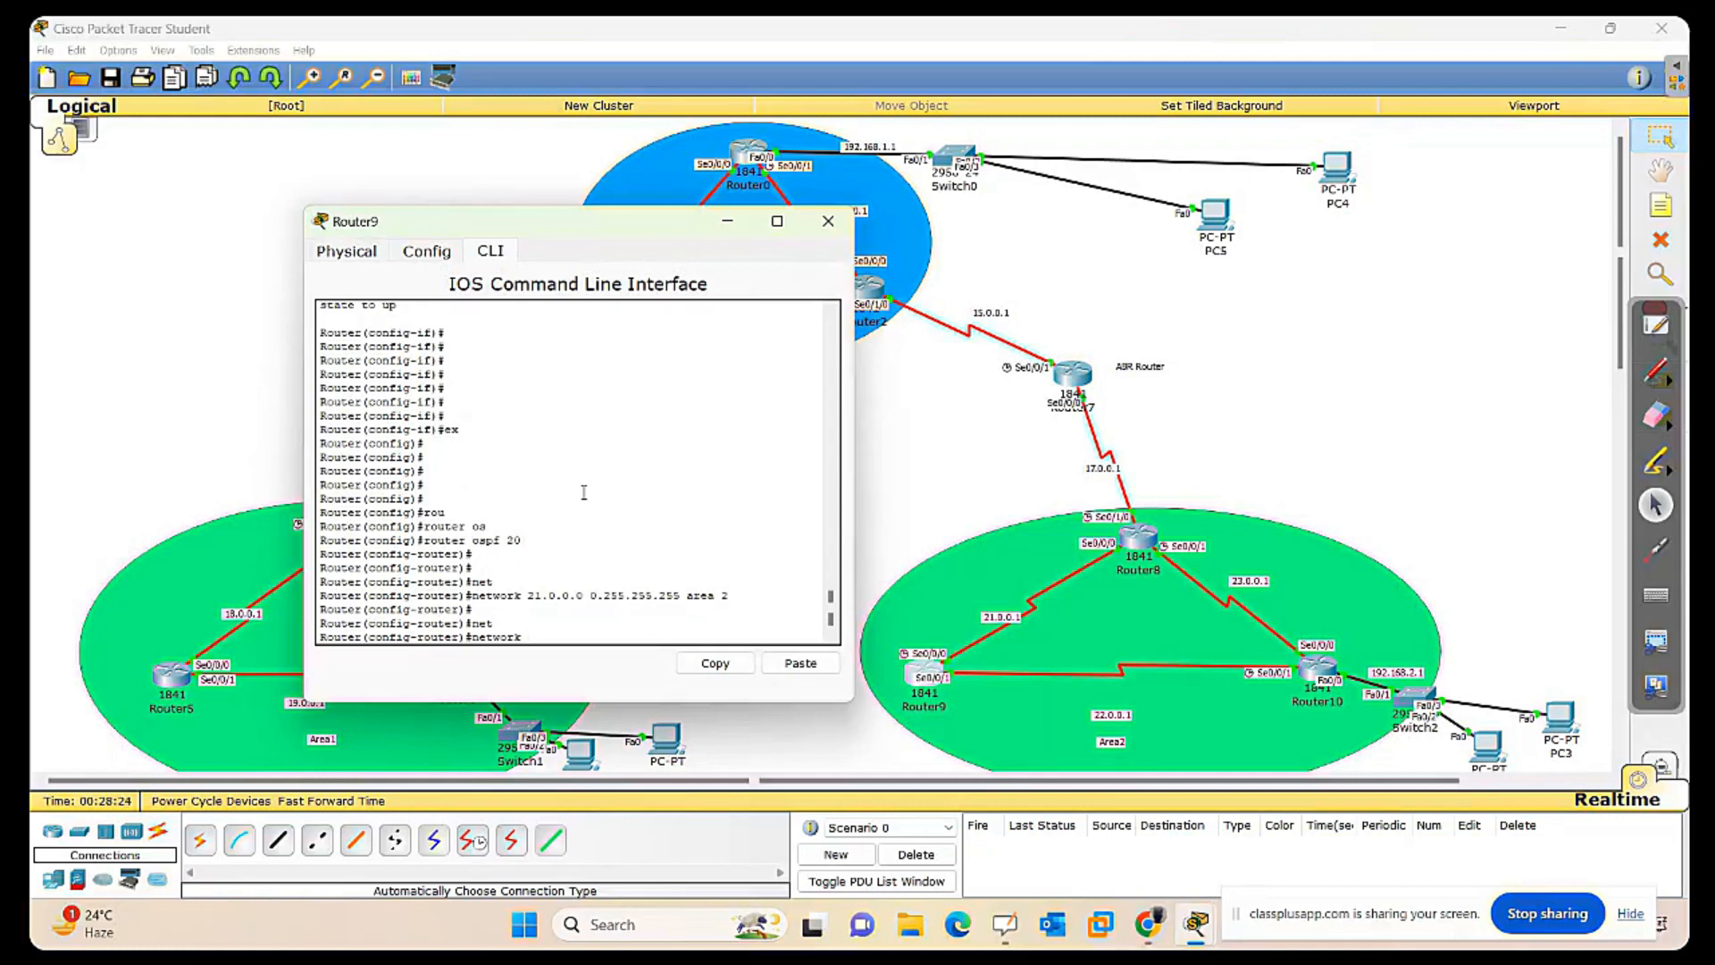
type("22.0.0.0 0.255.255.255 area 2")
key("Return")
key("Return")
key("Return")
key("Return")
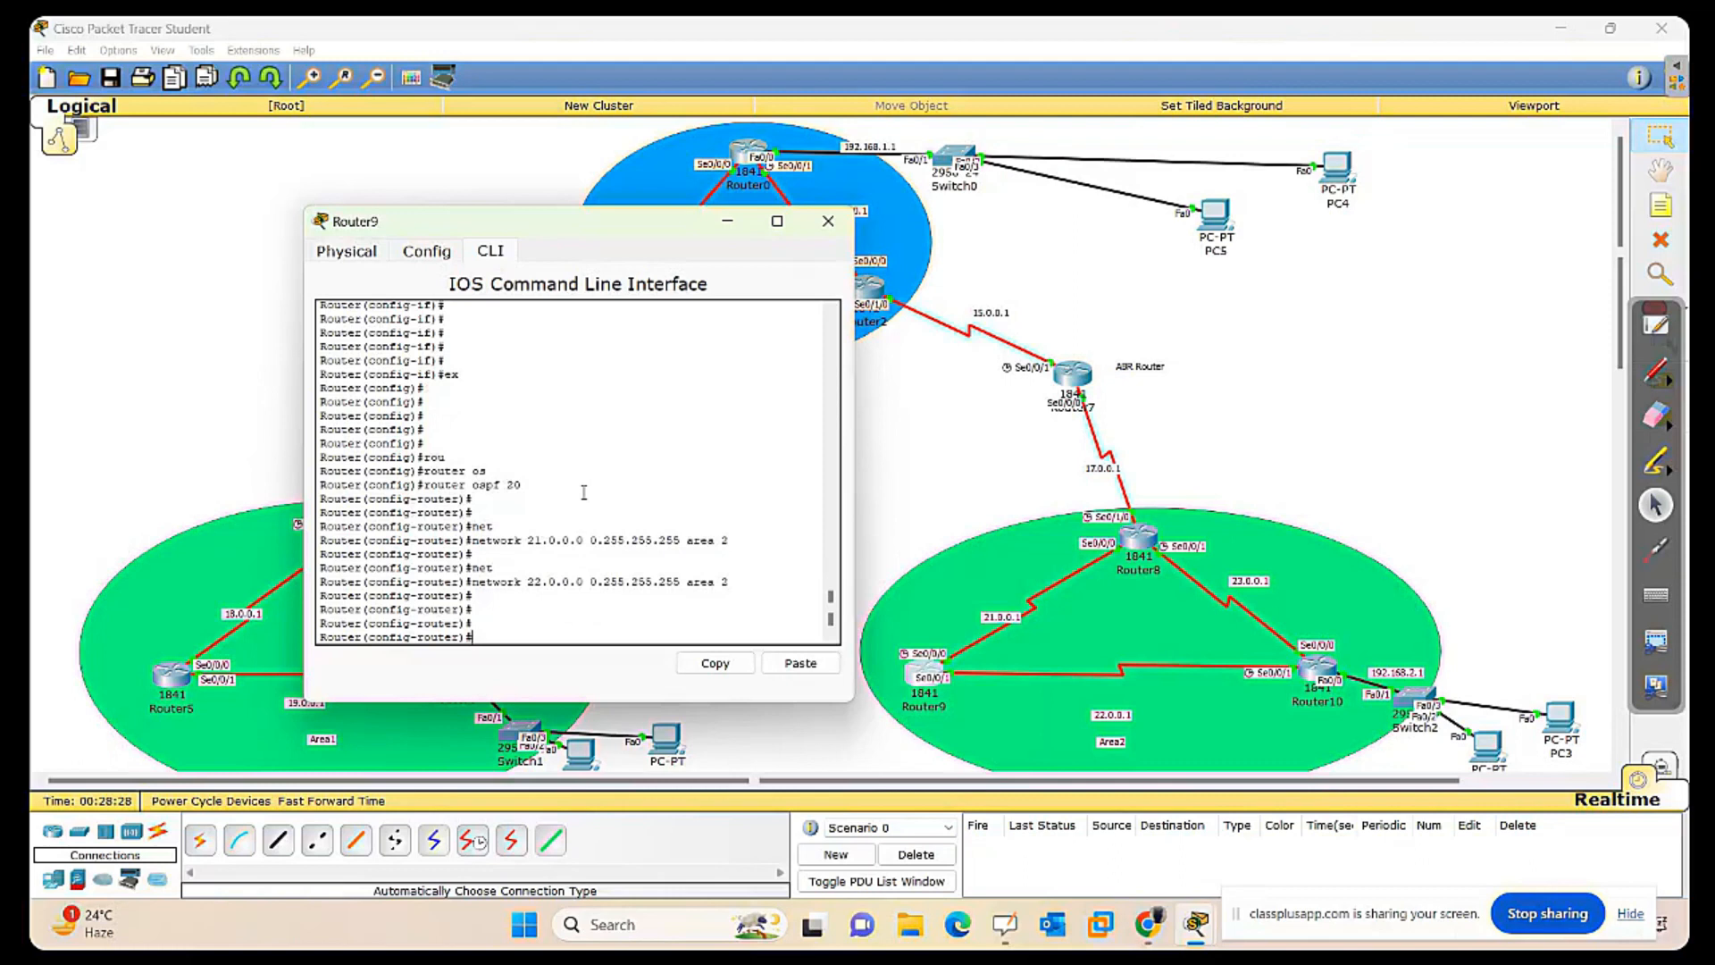
left_click(829, 223)
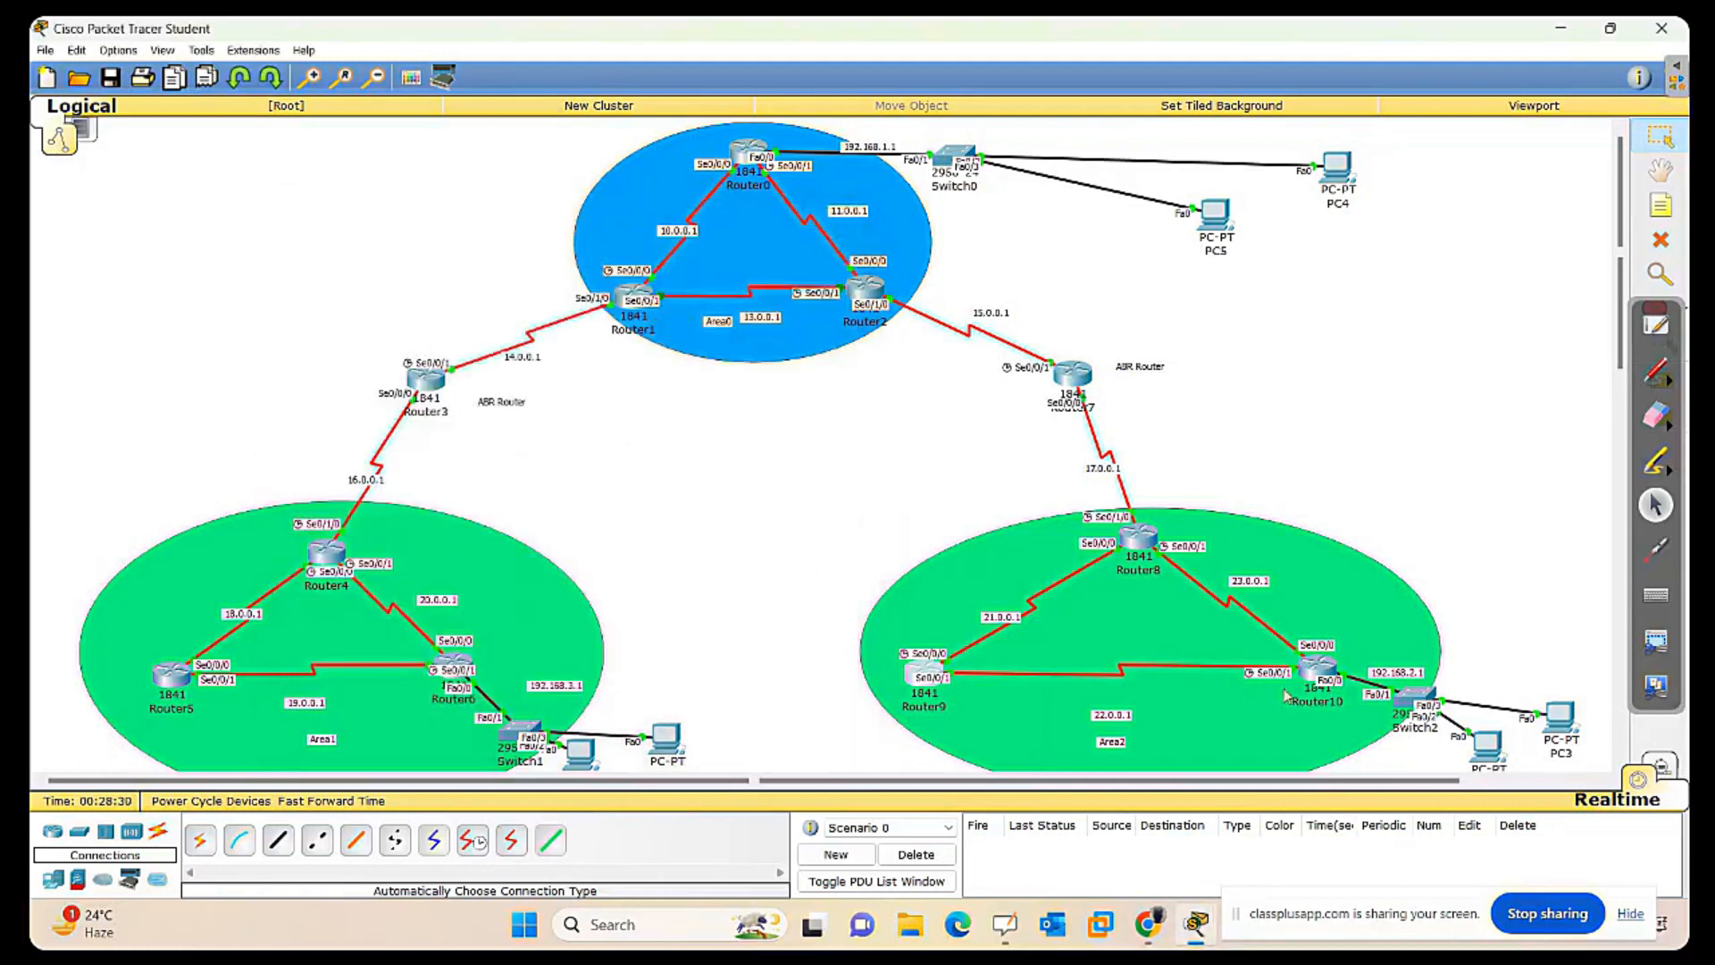
Open Router10's command line in Area2 and place its window clear of the Area2 routers.
left_click(1313, 672)
left_click_drag(891, 284, 609, 218)
left_click(498, 235)
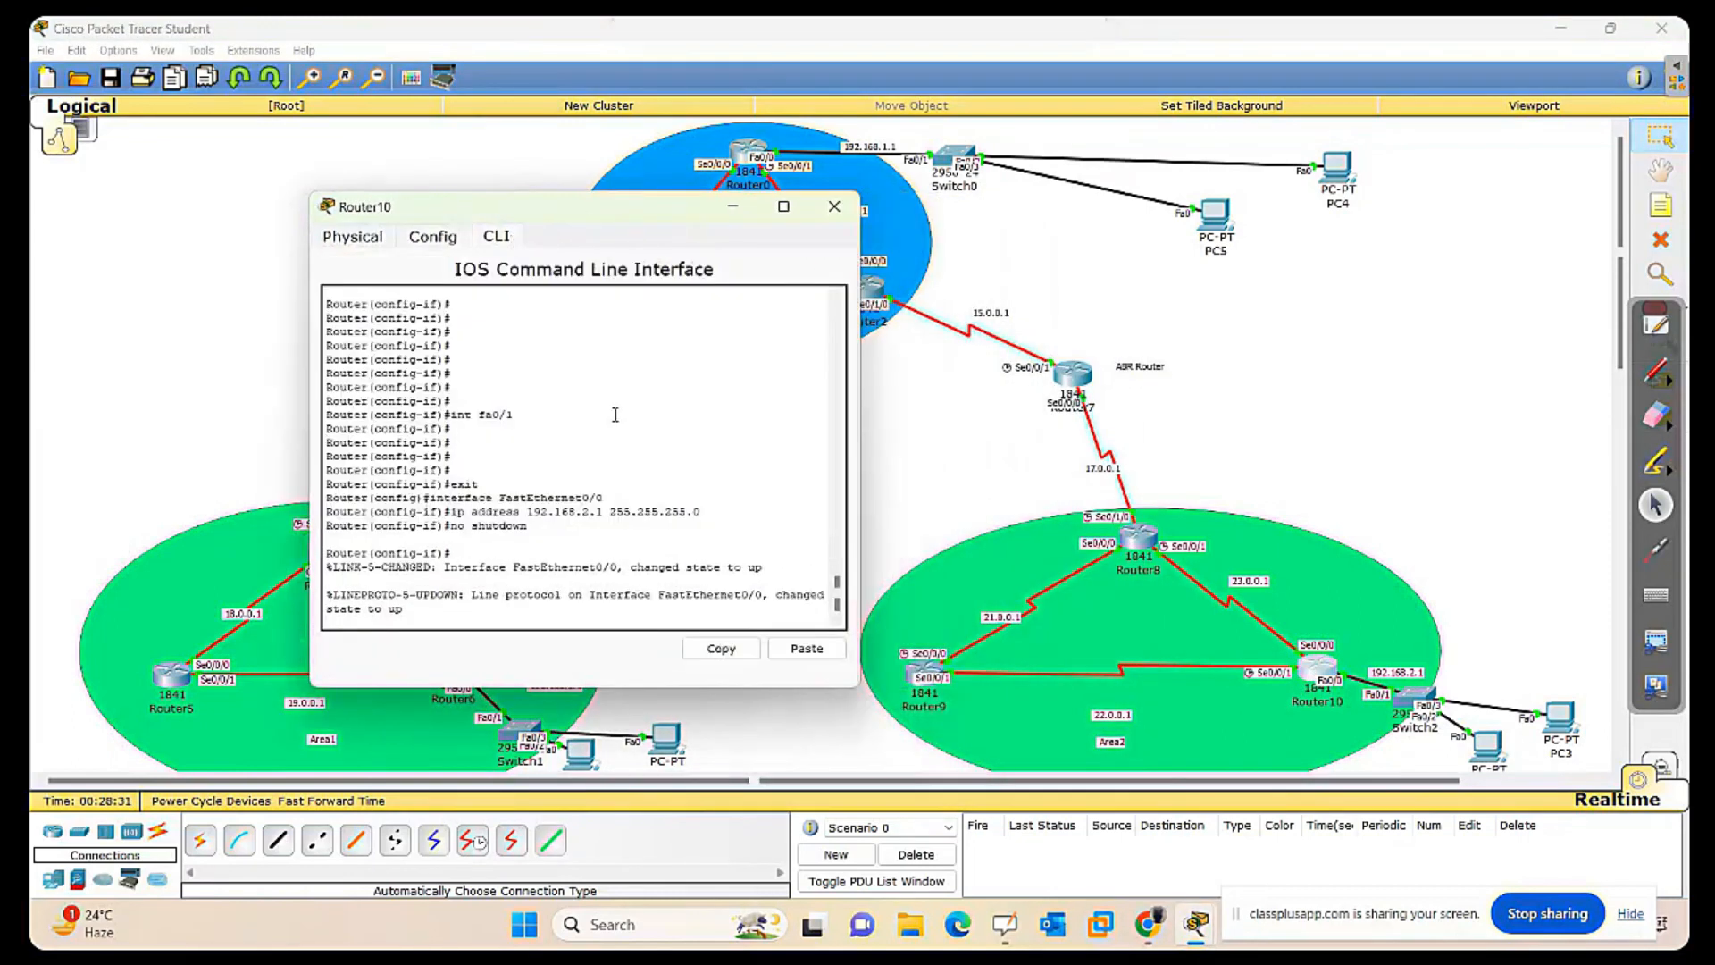
key("Return")
key("Return")
key("Return")
key("Return")
key("Return")
key("Return")
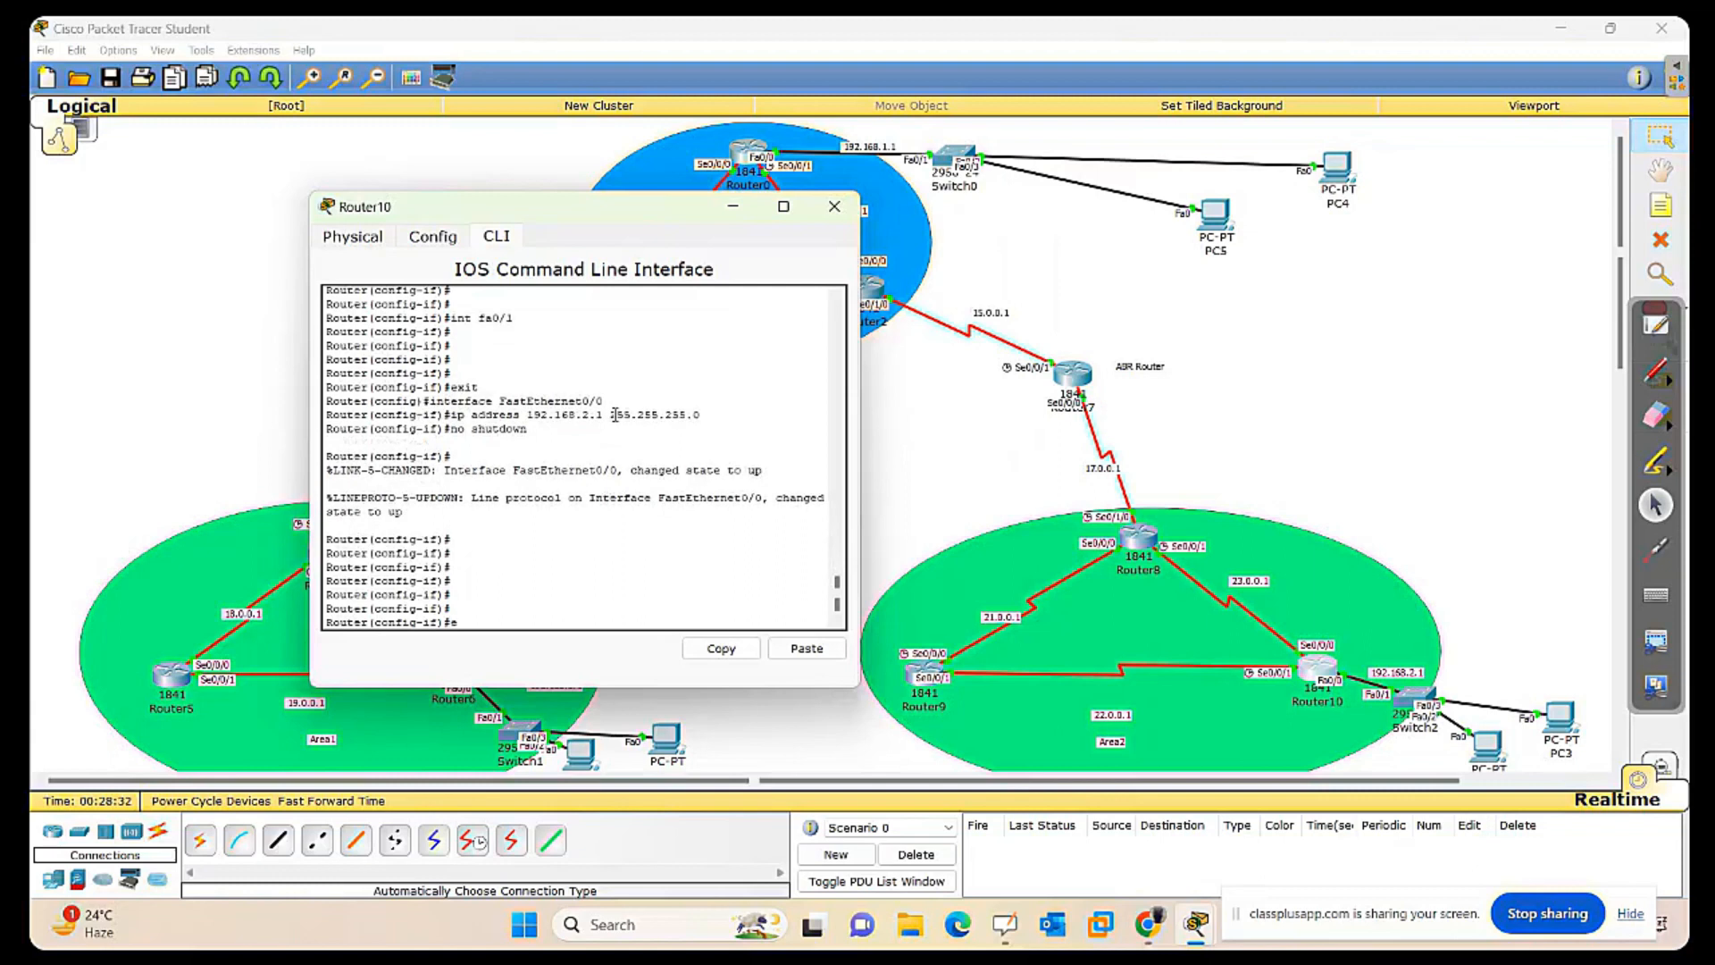
Leave interface configuration and return to global configuration mode on Router10.
type("ex")
key("Return")
key("Return")
key("Return")
key("Return")
key("Return")
key("Return")
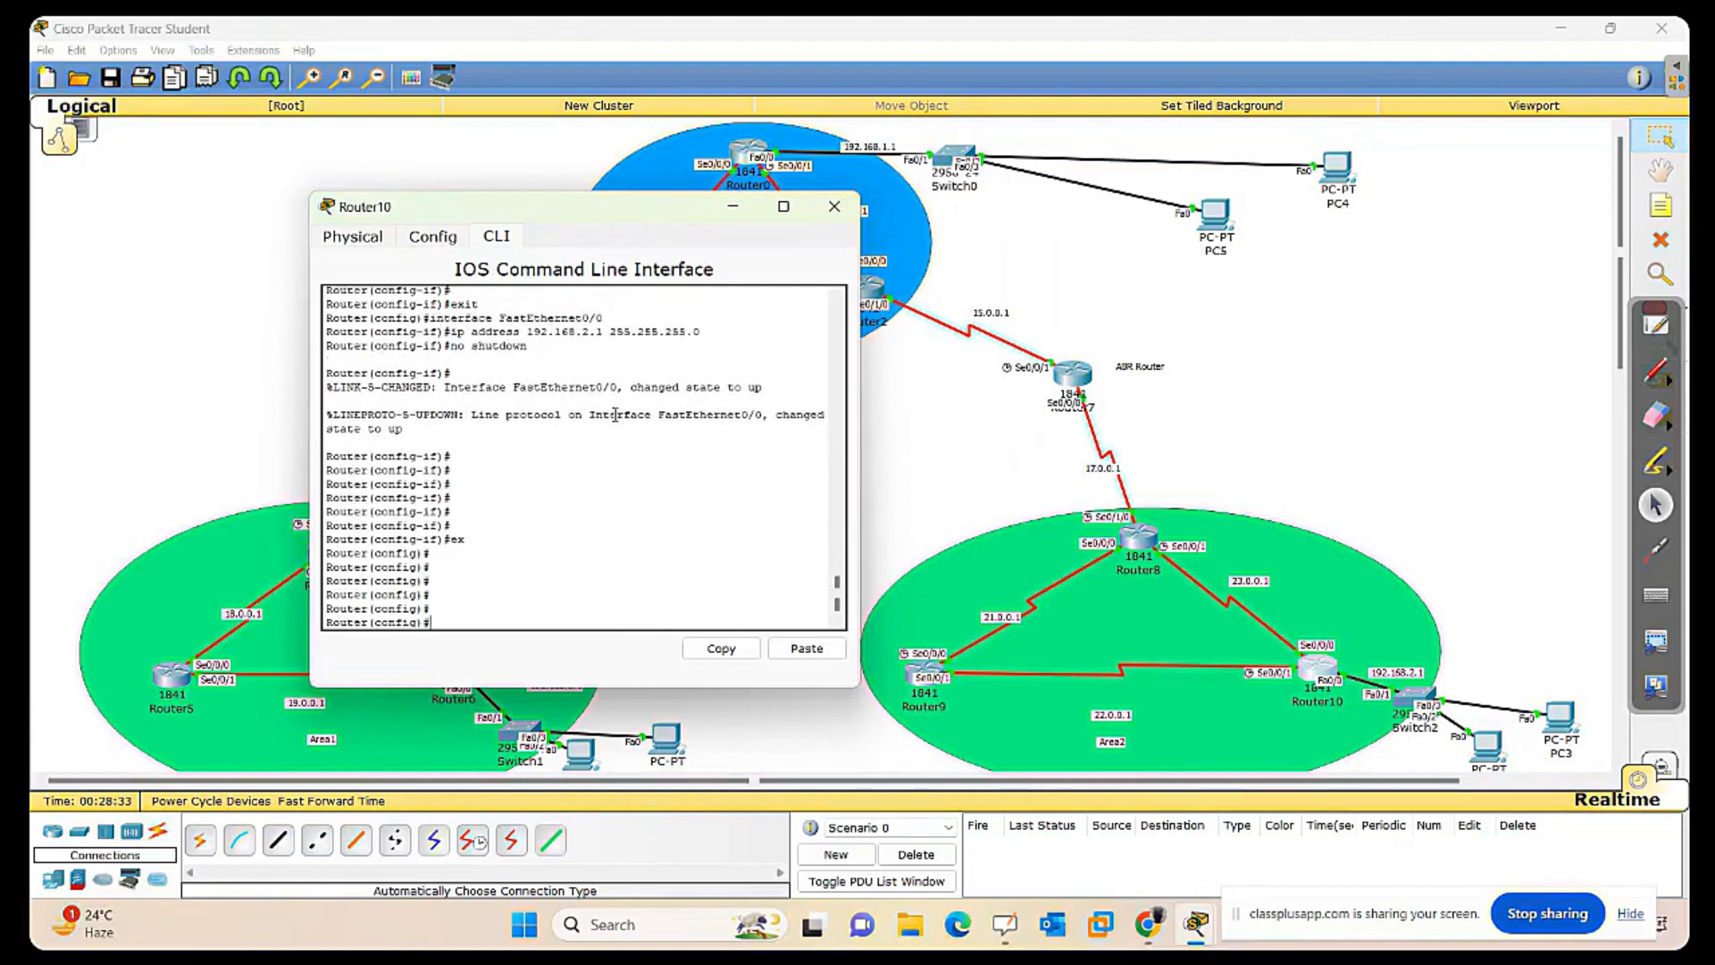
Start OSPF routing on Router10 with process ID 21.
type("rou")
key("Tab")
type("os")
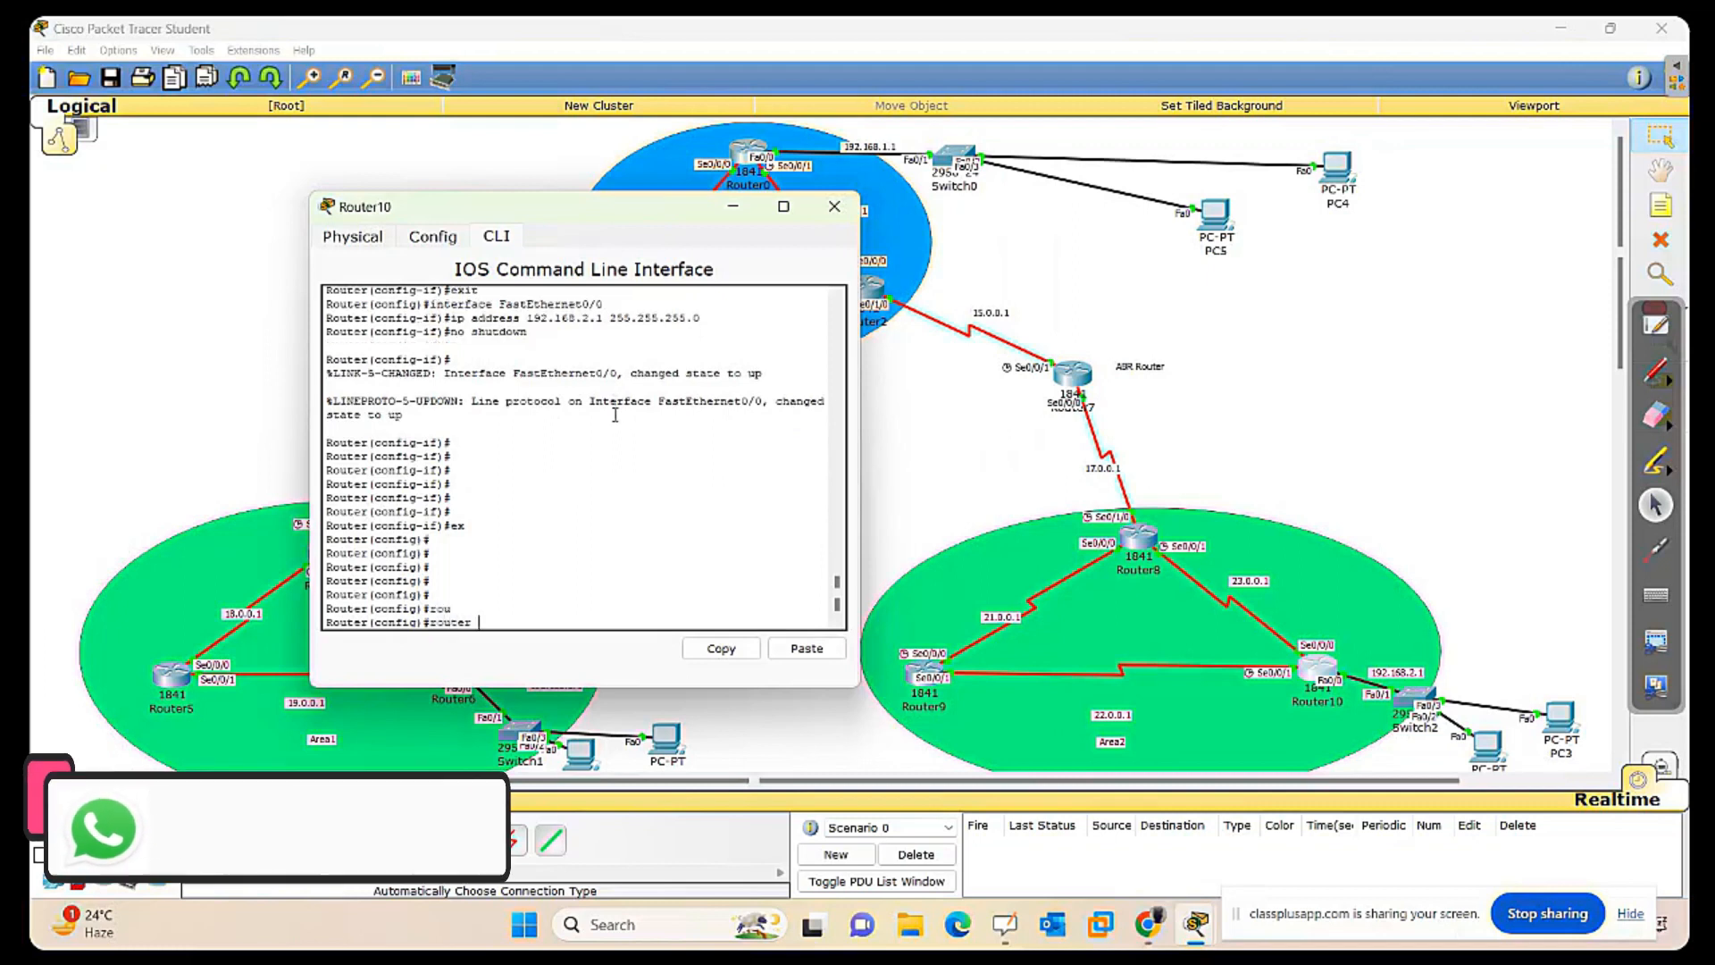
type("p")
key("Tab")
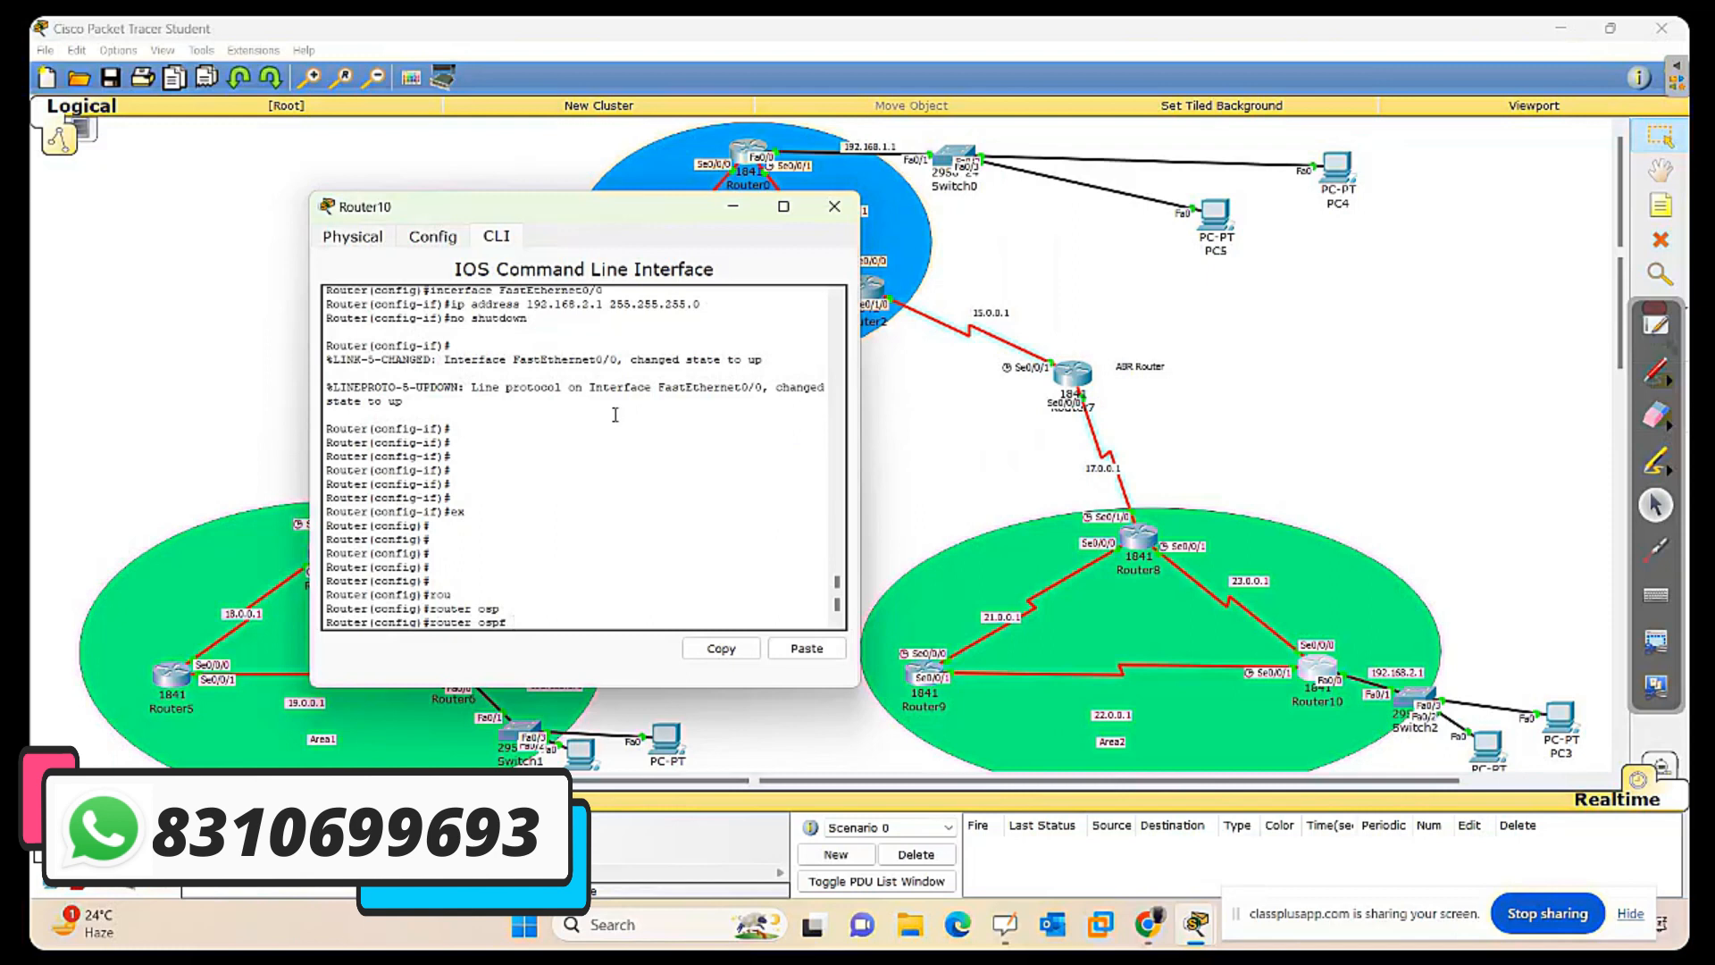
type("21")
key("Return")
key("Return")
key("Return")
key("Return")
key("Return")
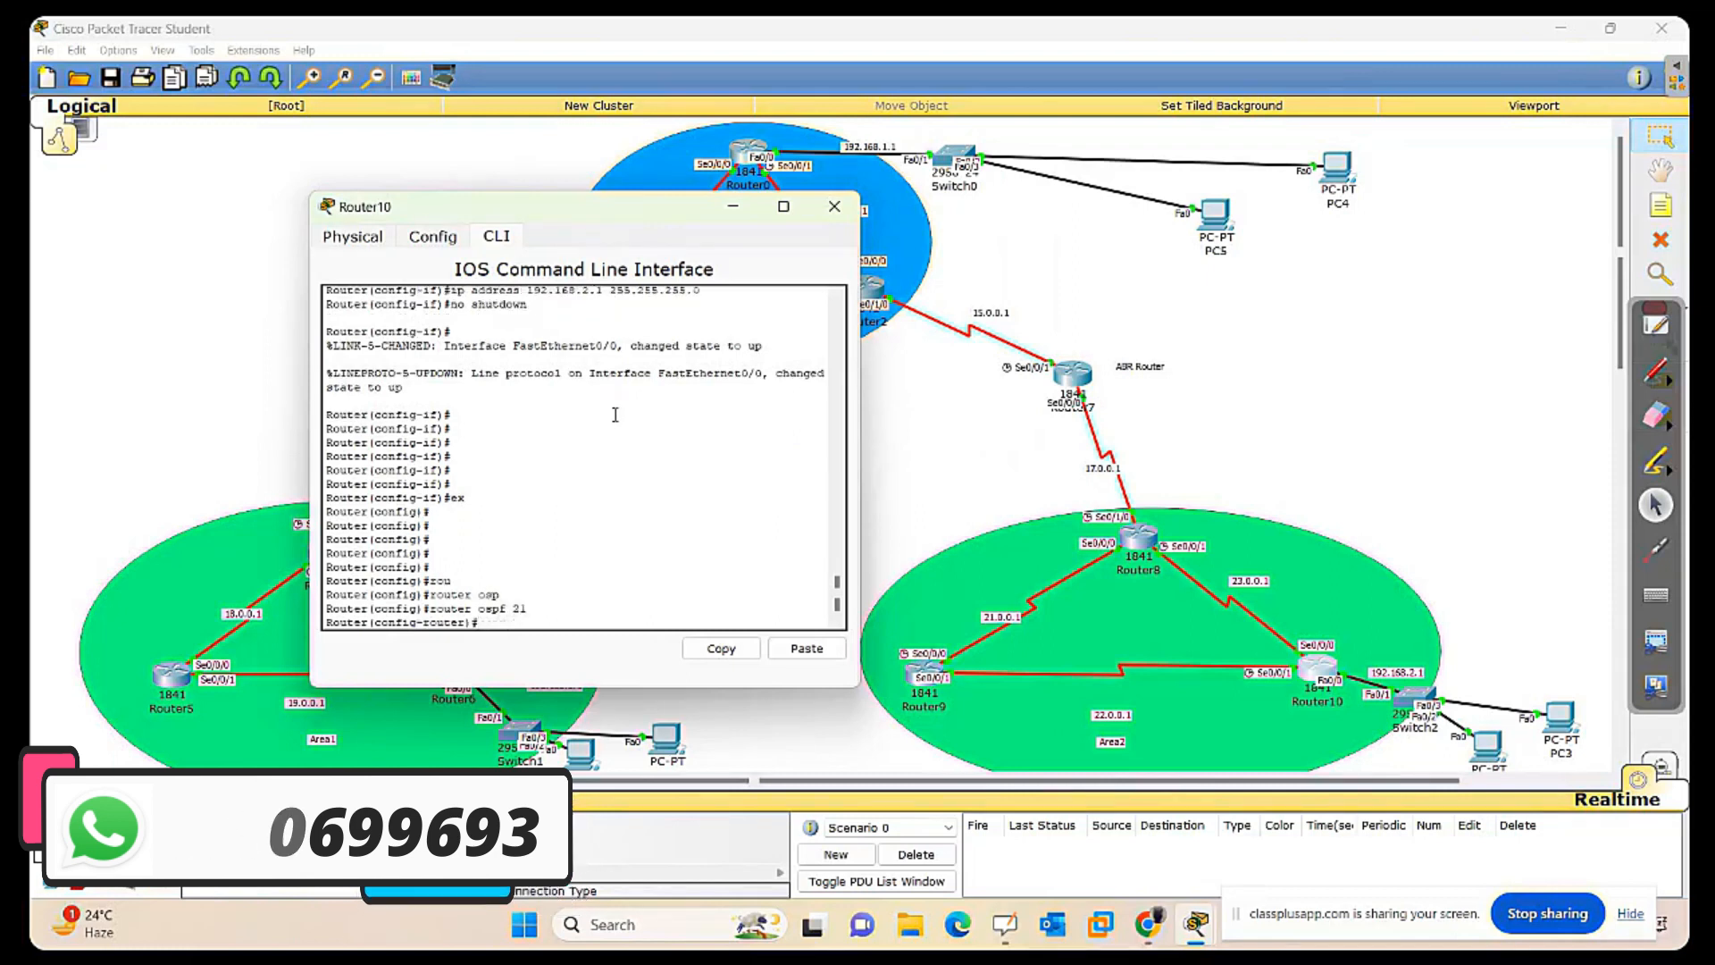
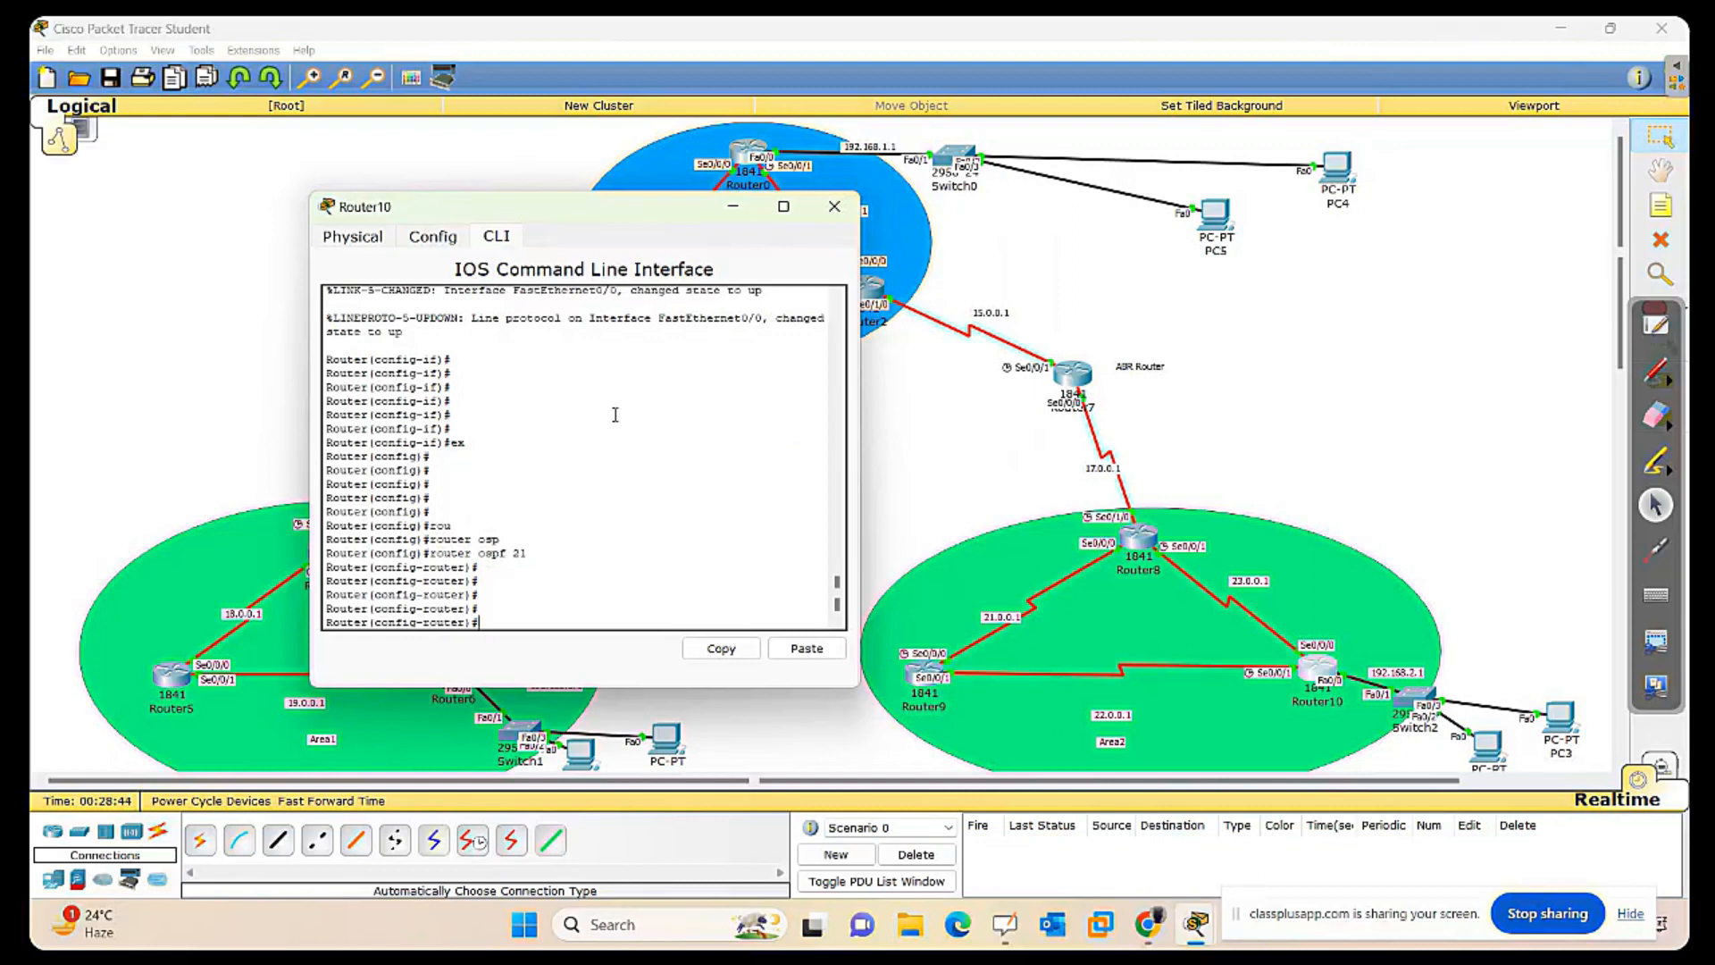
Advertise network 23.0.0.0 with wildcard mask 0.255.255.255 in OSPF area 2 on Router10.
type("net")
key("Tab")
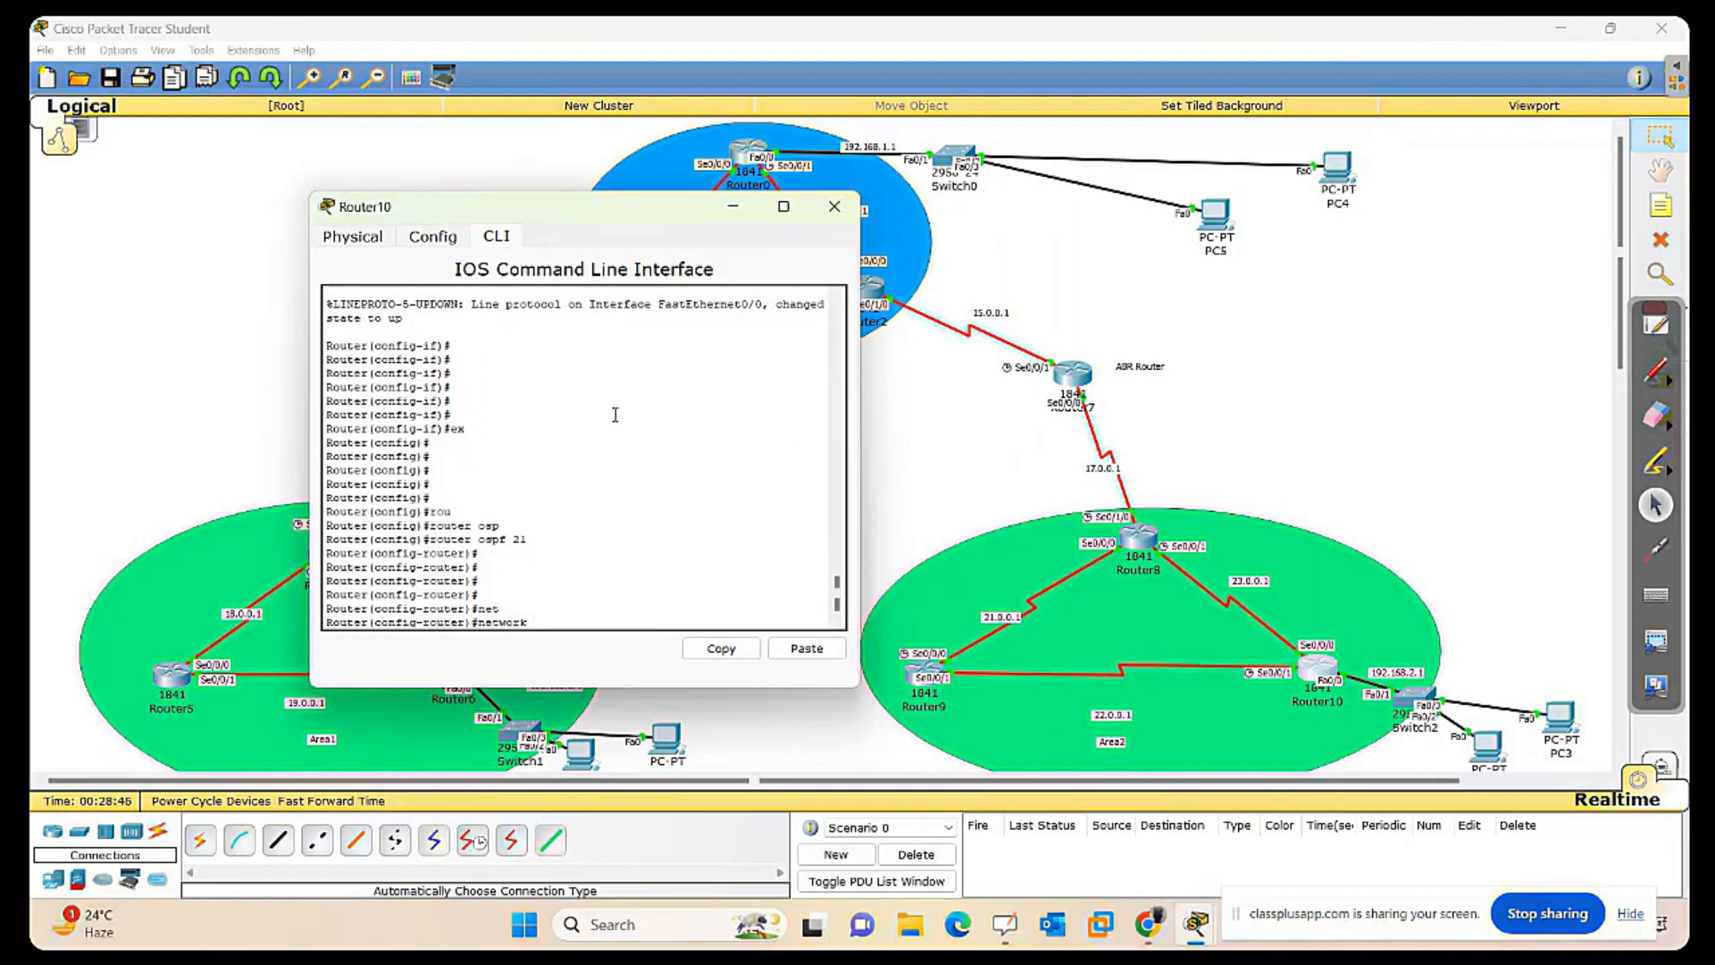
type("23.")
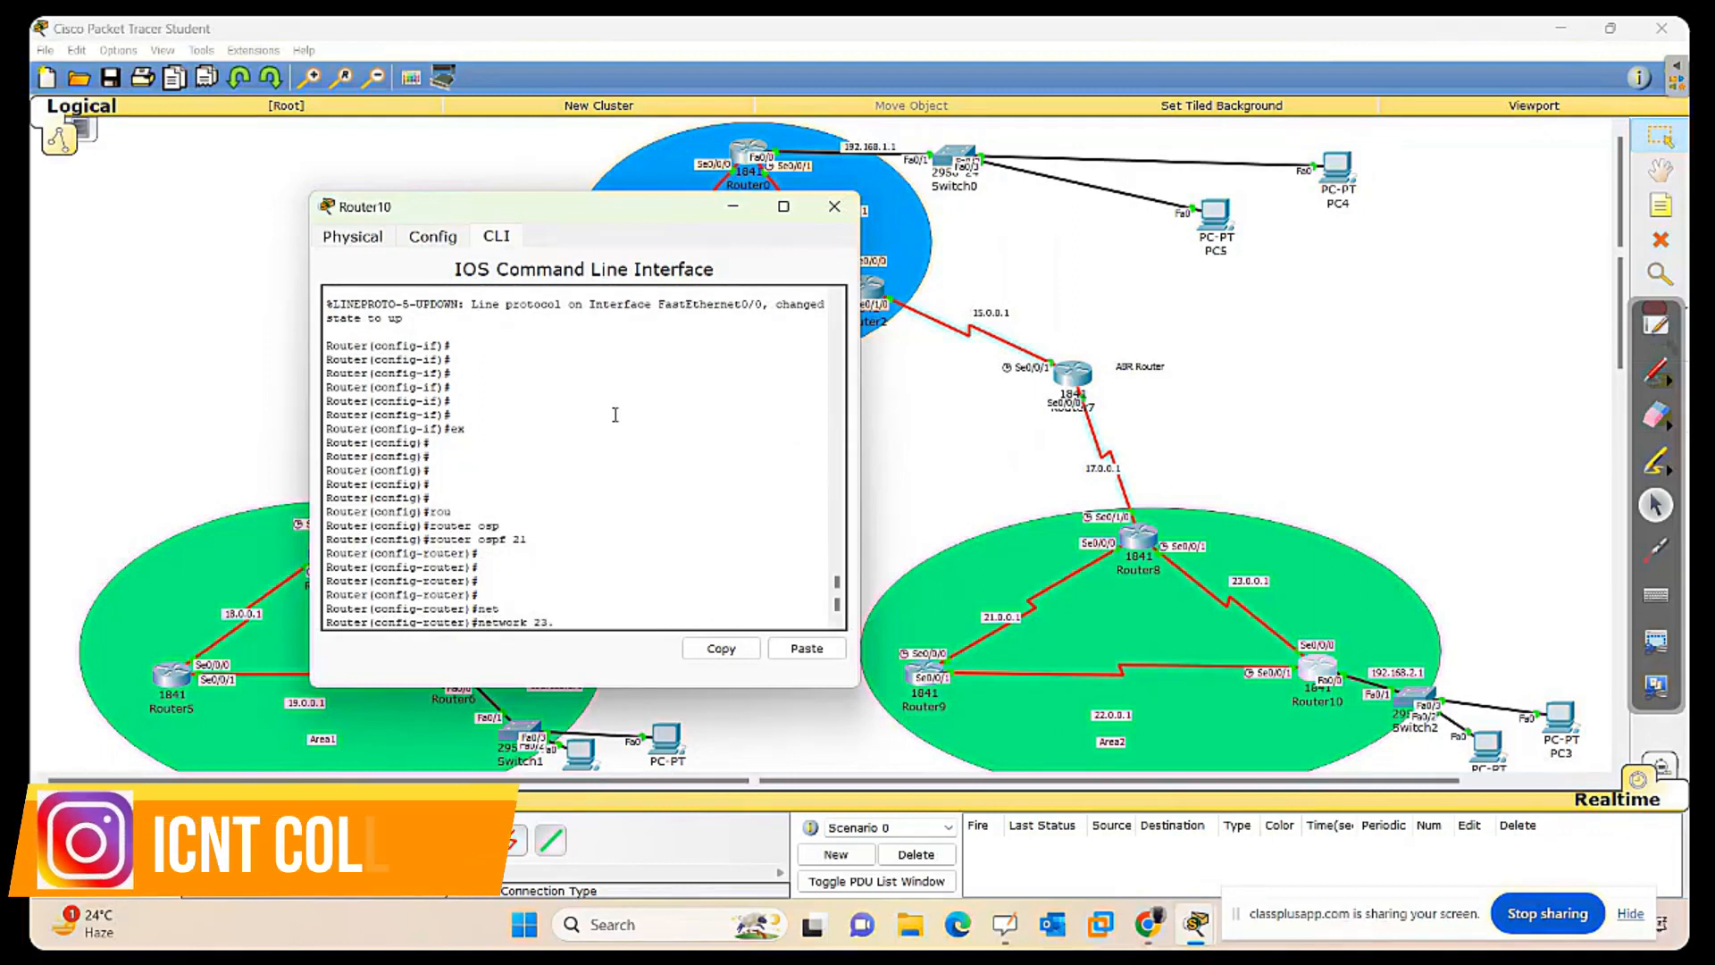
type("0.0.0")
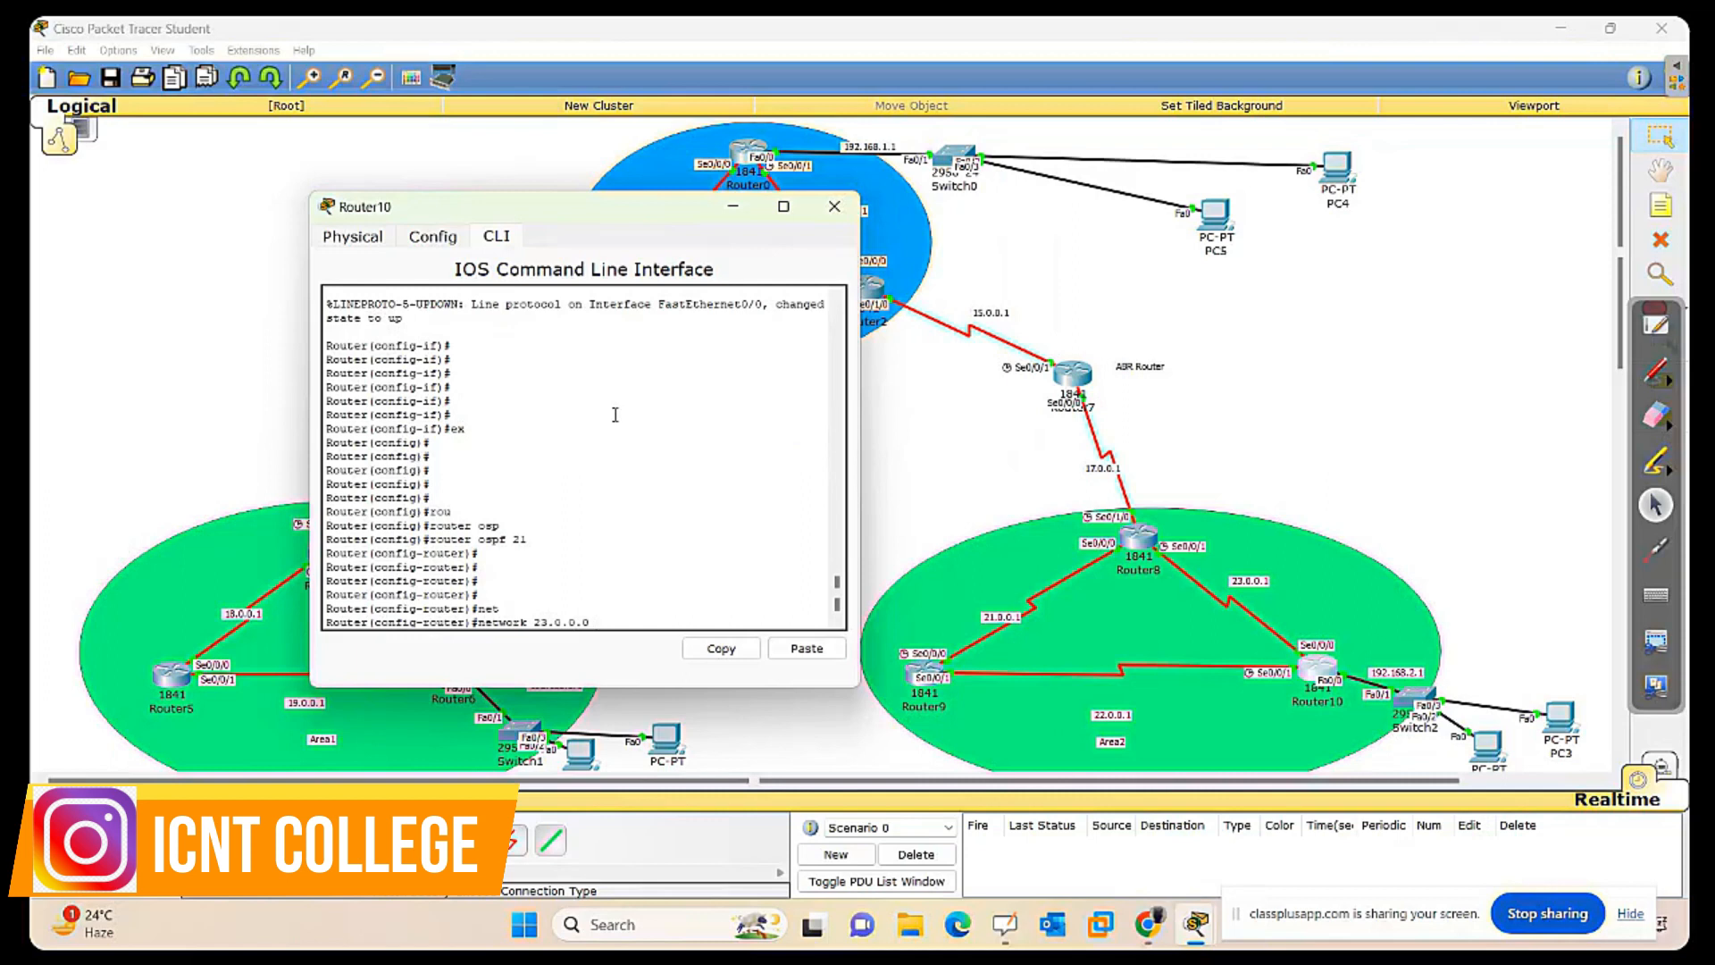
type(" 0.255.255.")
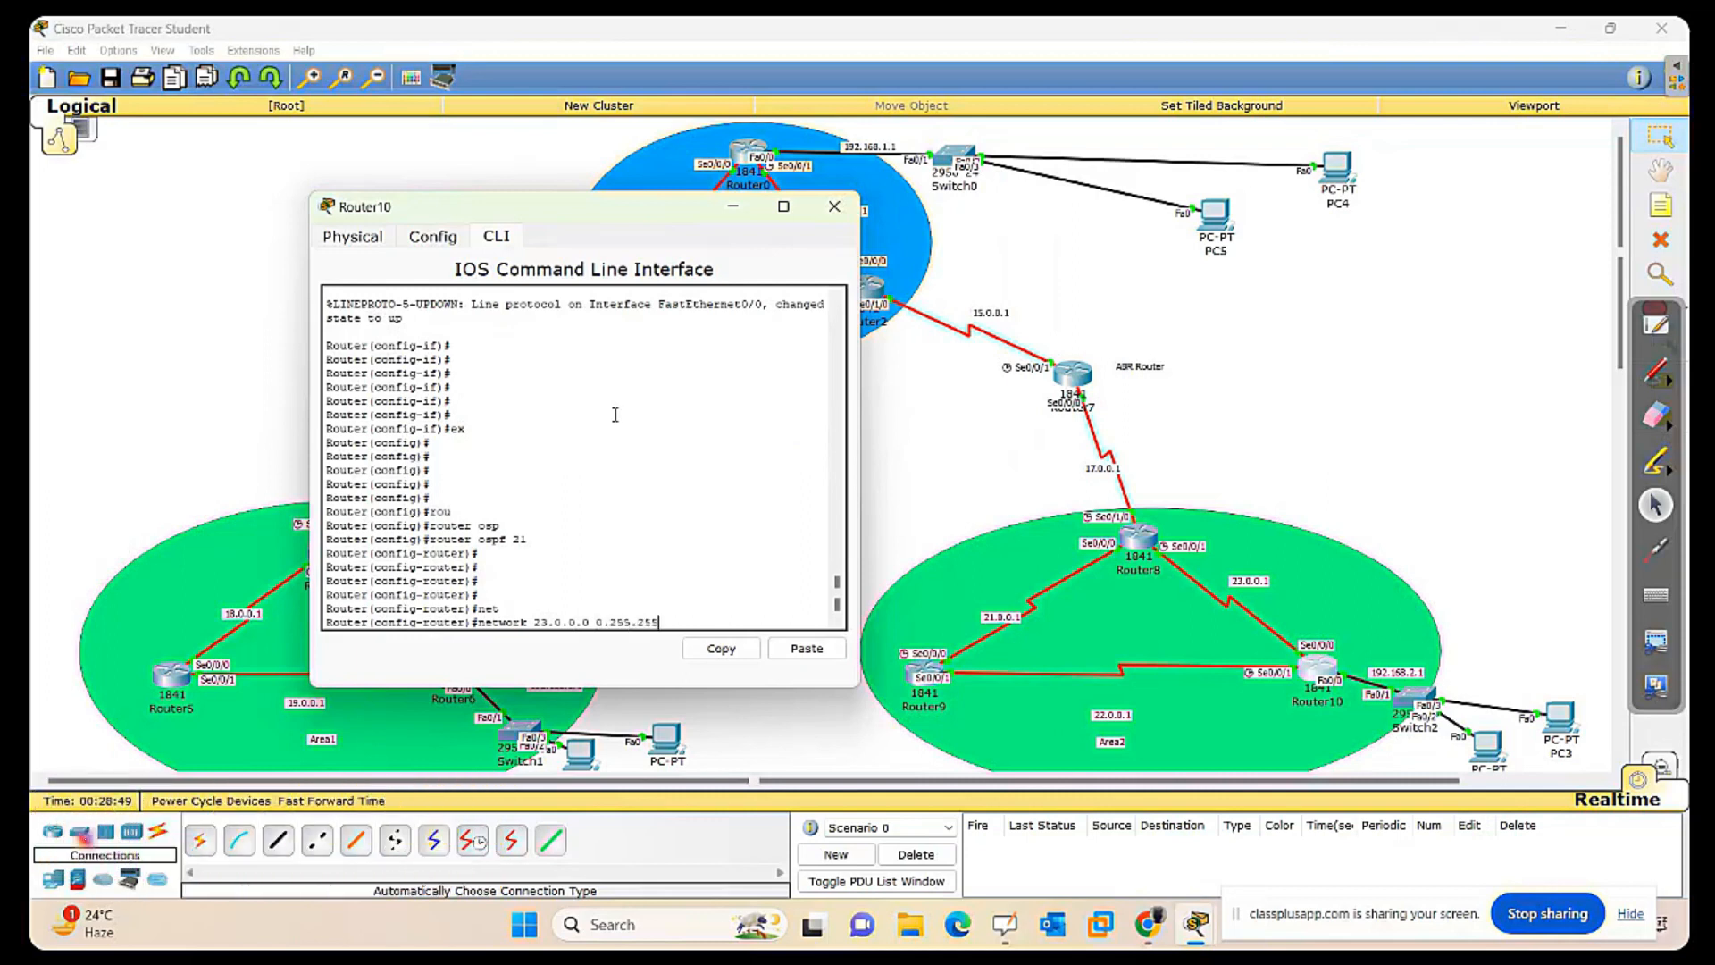
type("255 area 2")
key("Return")
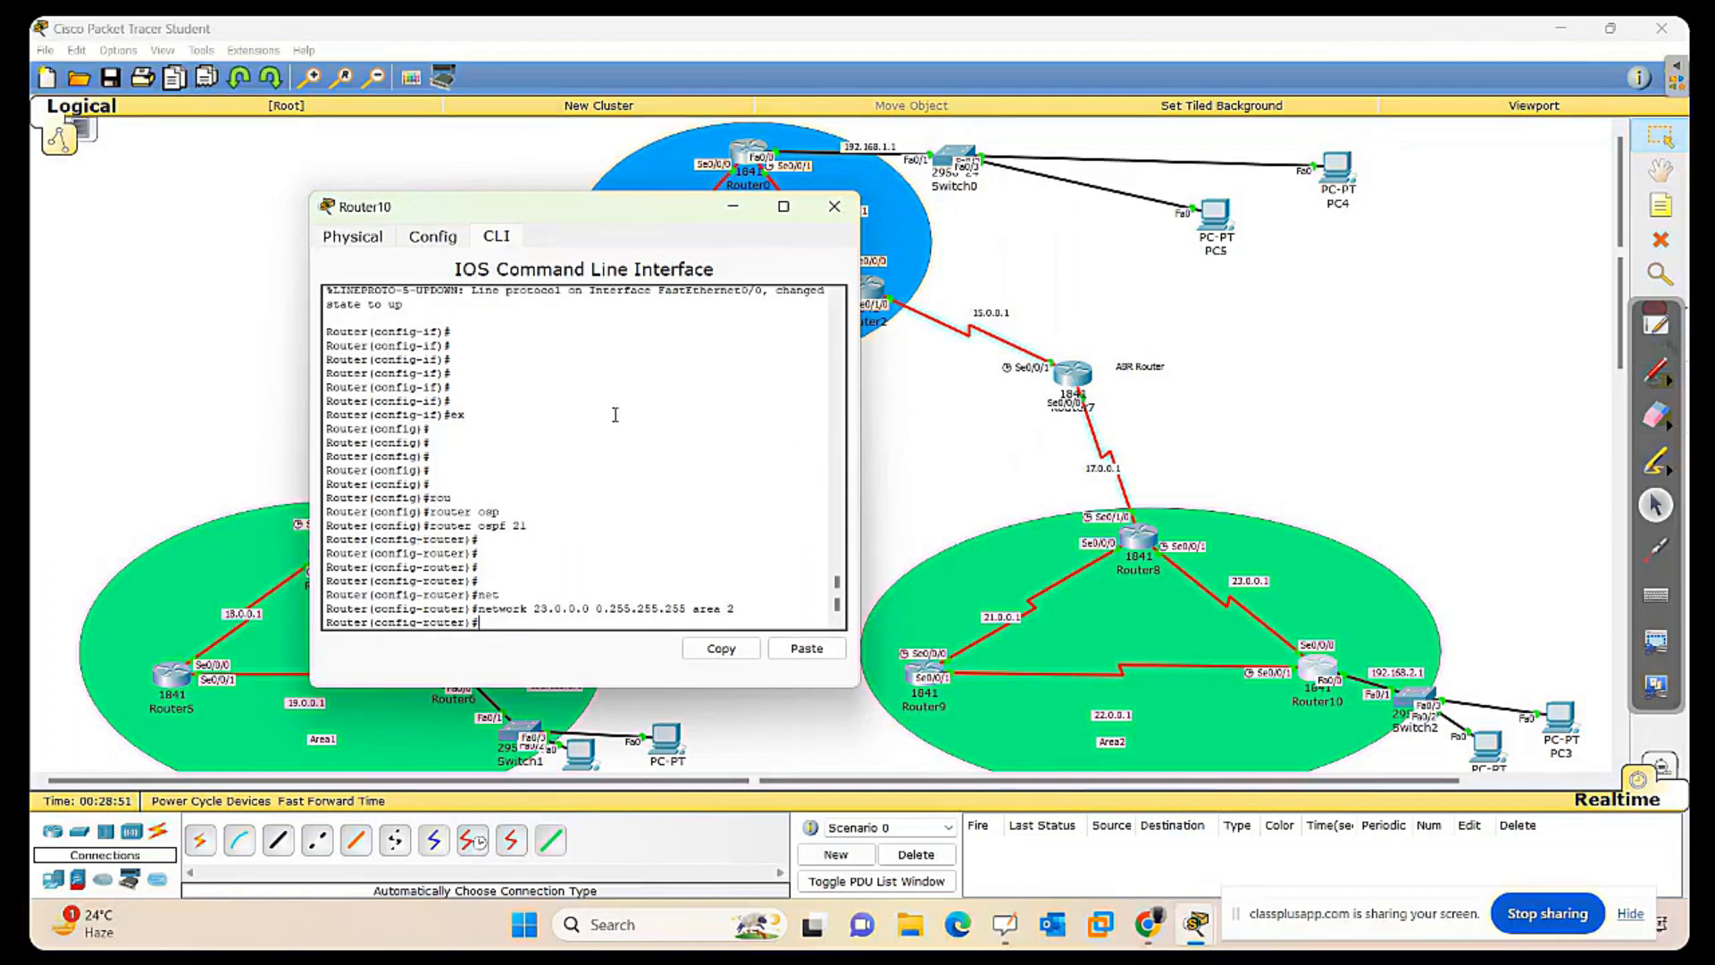
key("Return")
Advertise network 22.0.0.0 with wildcard mask 0.255.255.255 in OSPF area 2 on Router10.
type("net")
key("Tab")
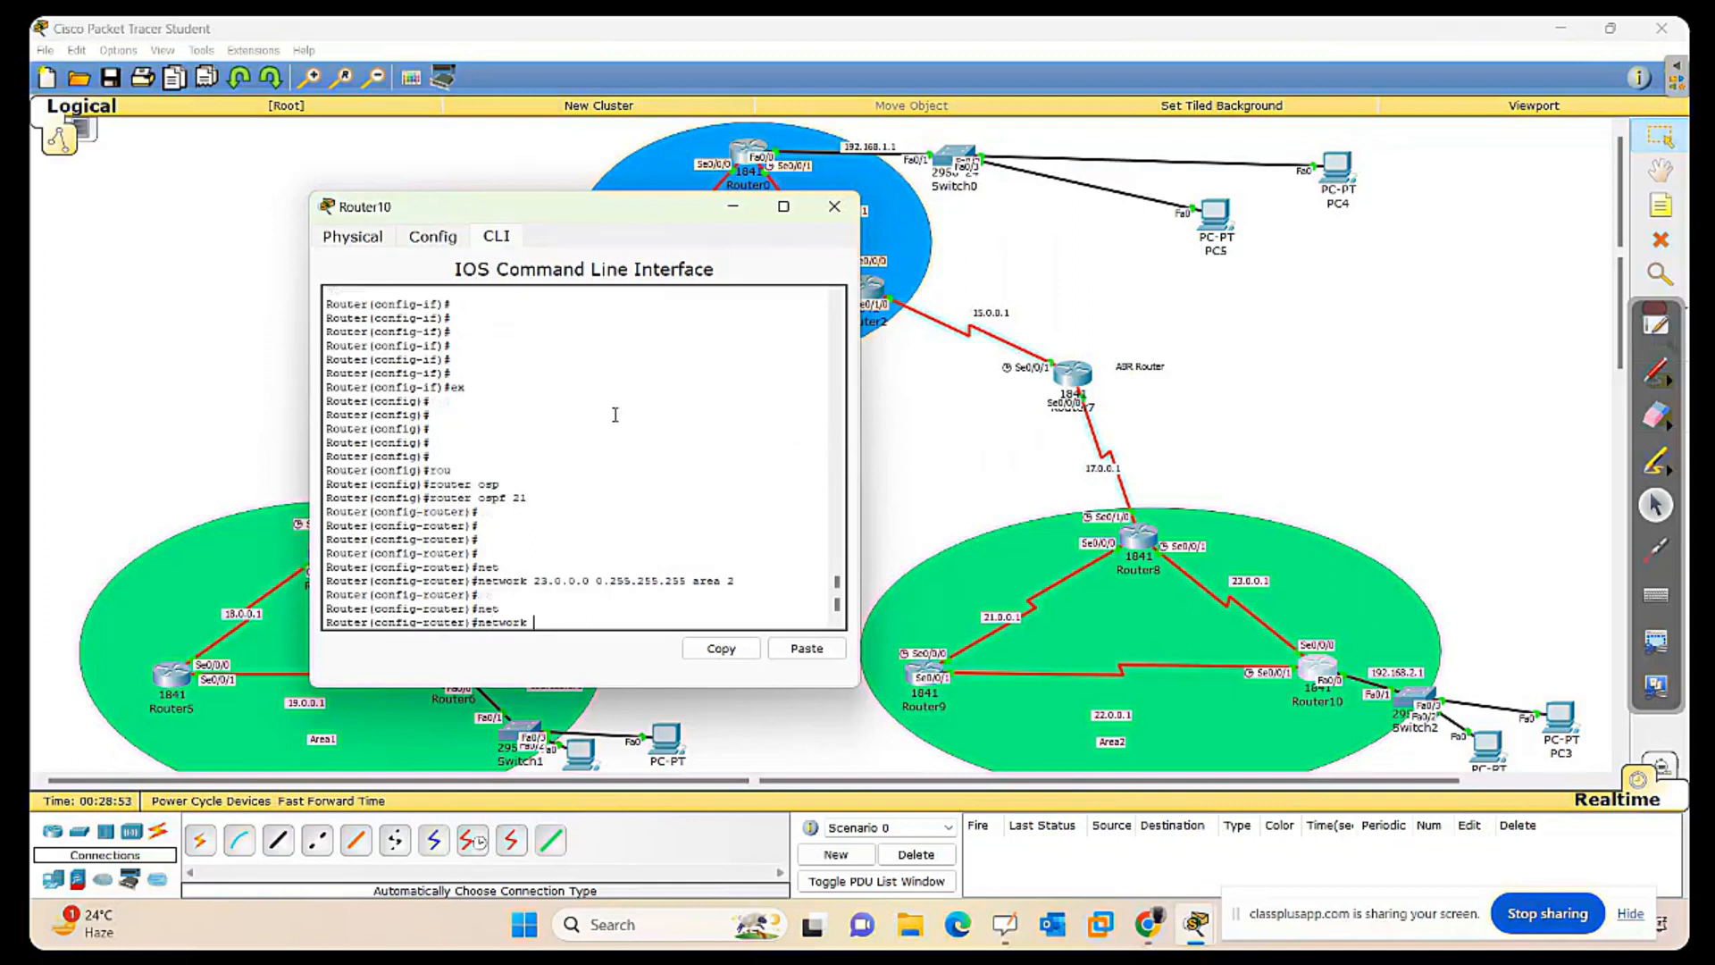
type("22.0.0.0 0.255.255.255 area 2")
key("Return")
key("Return")
Advertise network 192.168.2.0 with wildcard mask 0.0.0.255 in OSPF area 2 on Router10.
type("net")
key("Tab")
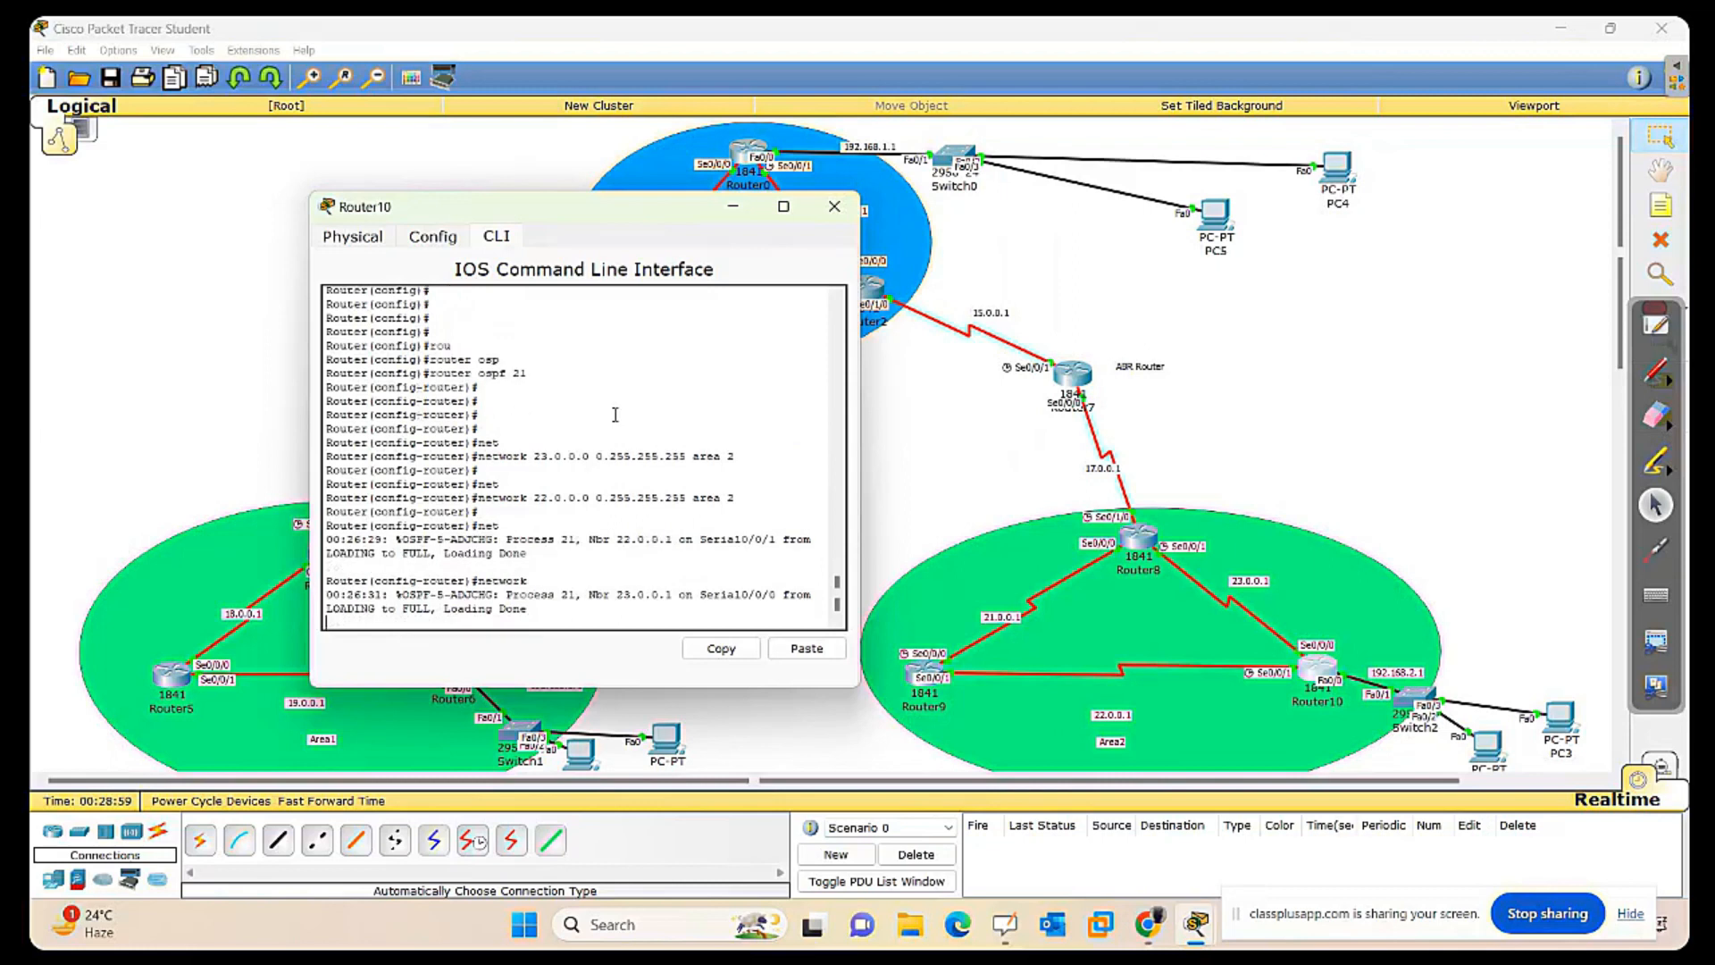
key("Return")
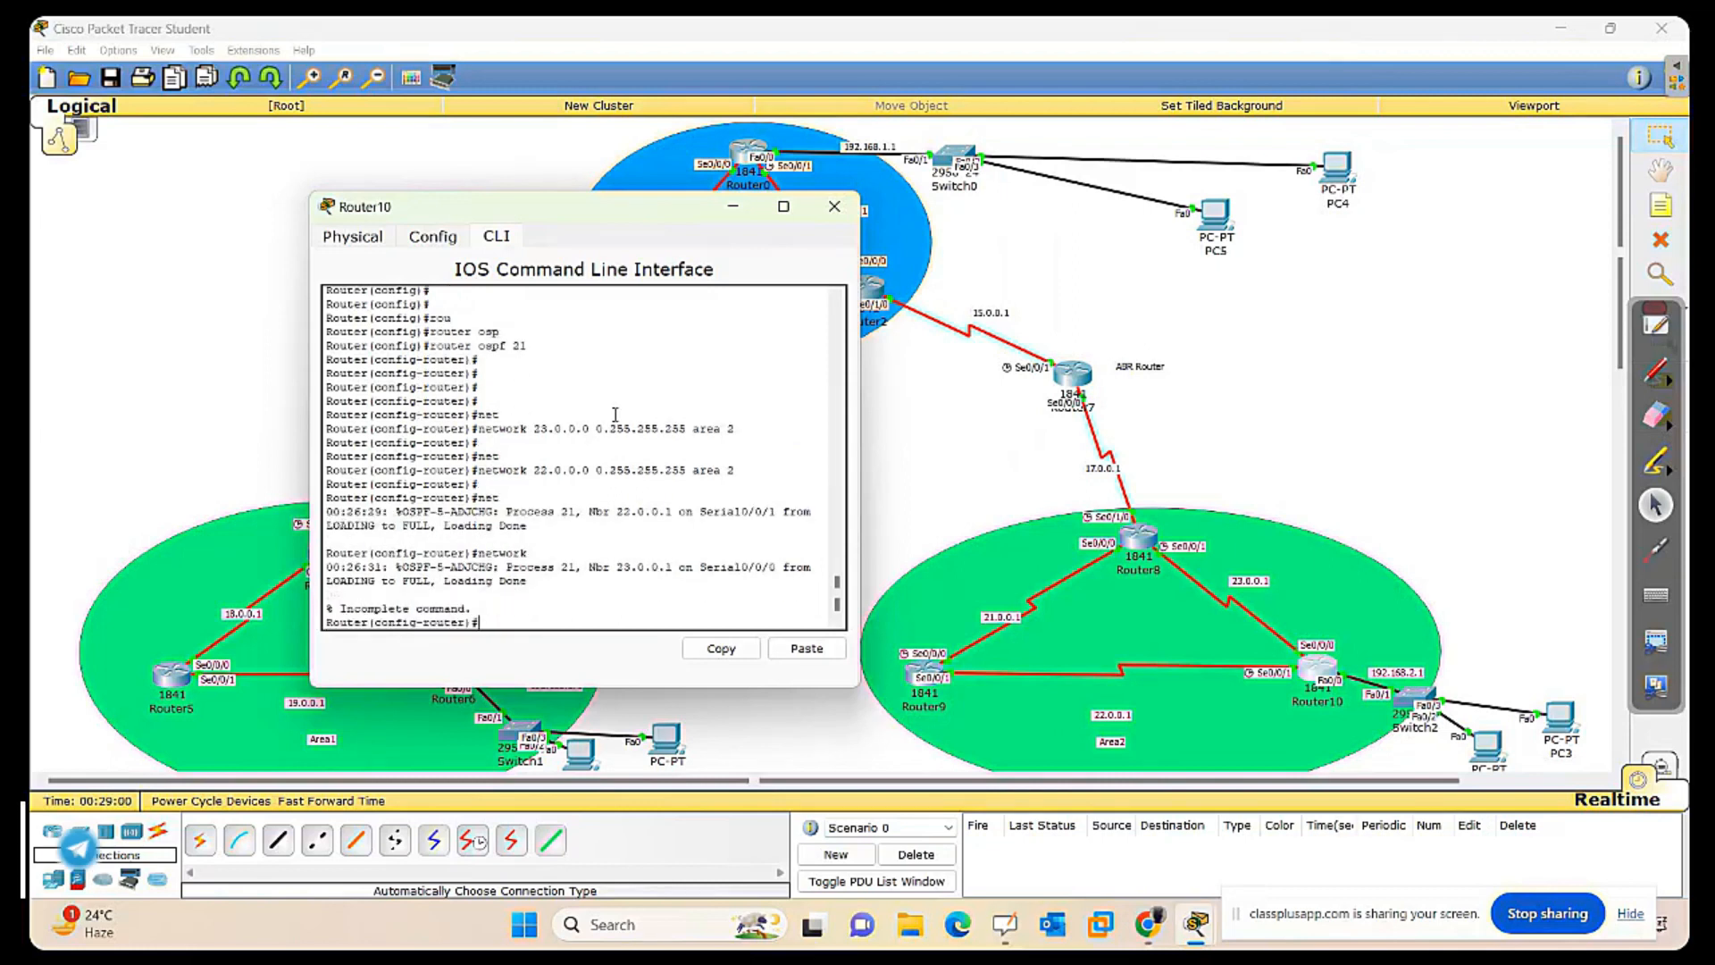
type("net")
key("Tab")
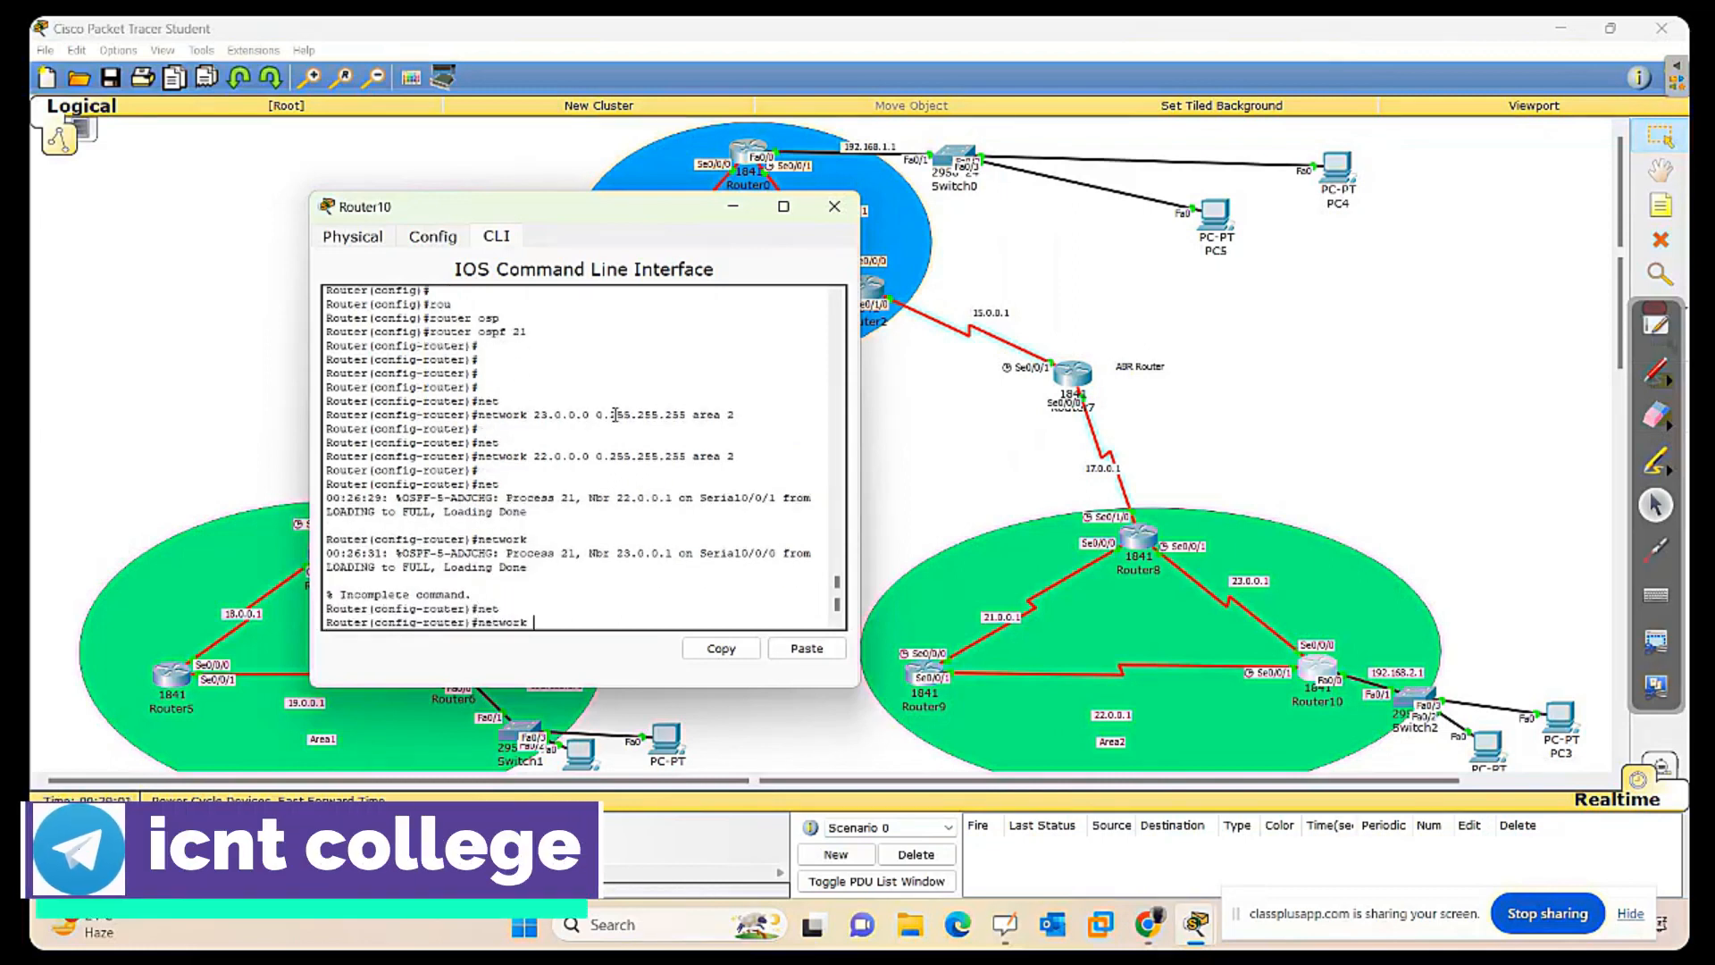
type("192.168.2.0")
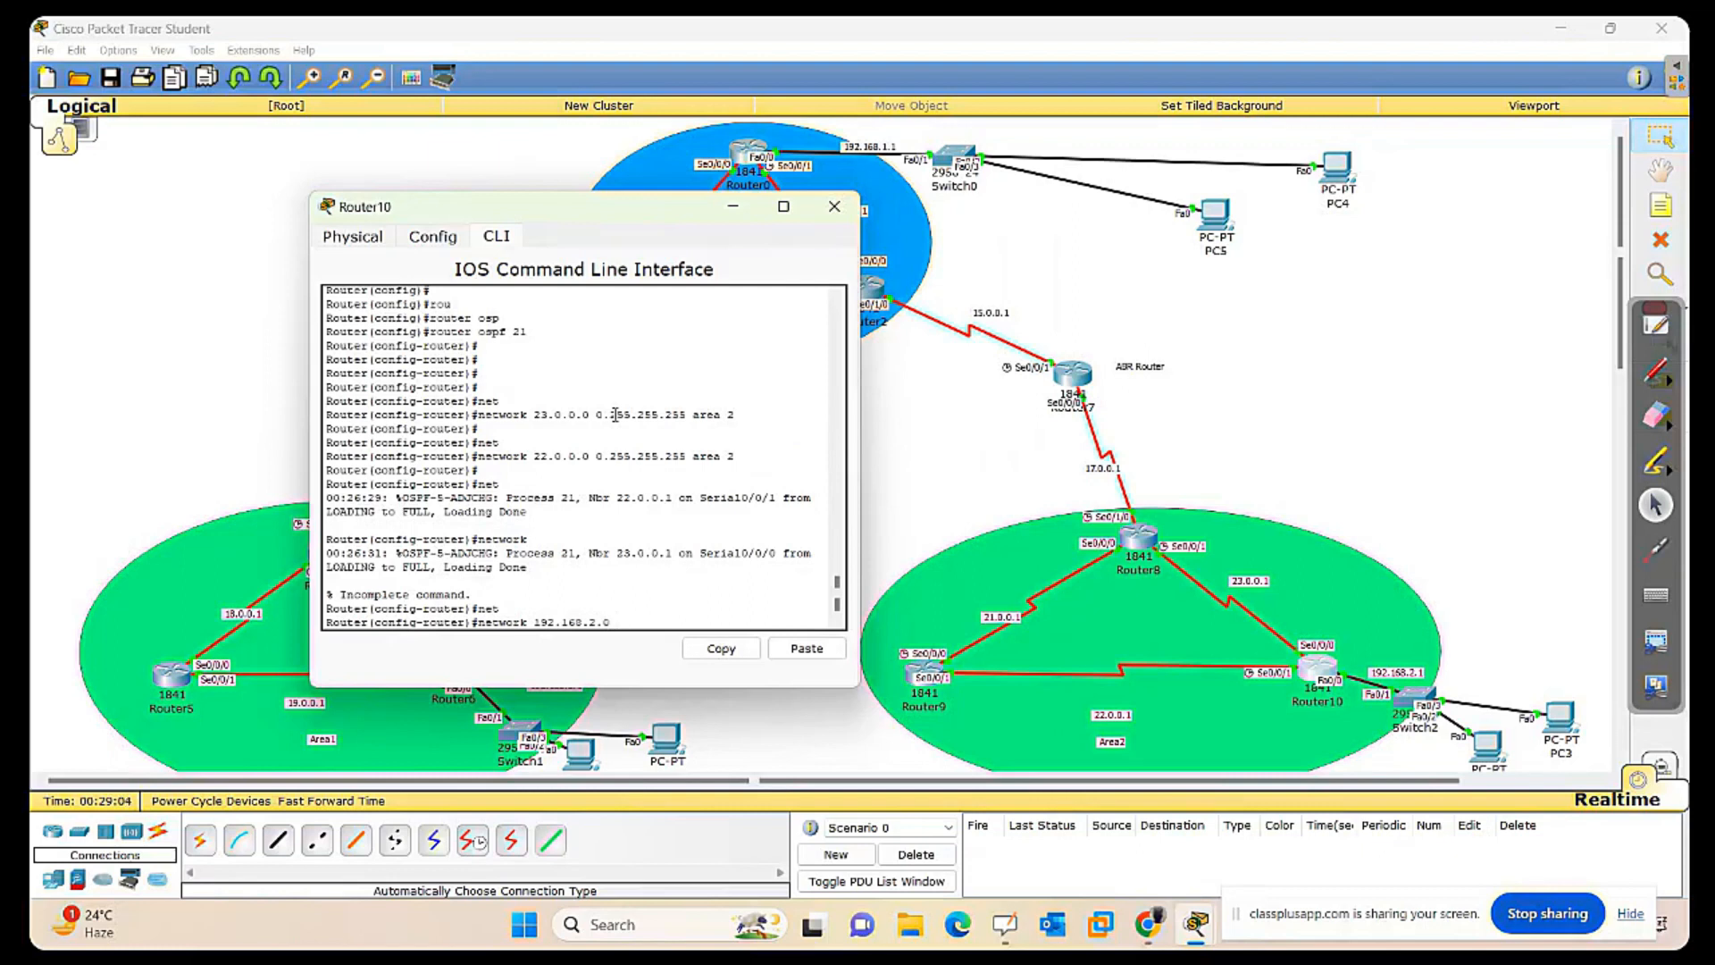
type("0.0.255 area 2")
key("Return")
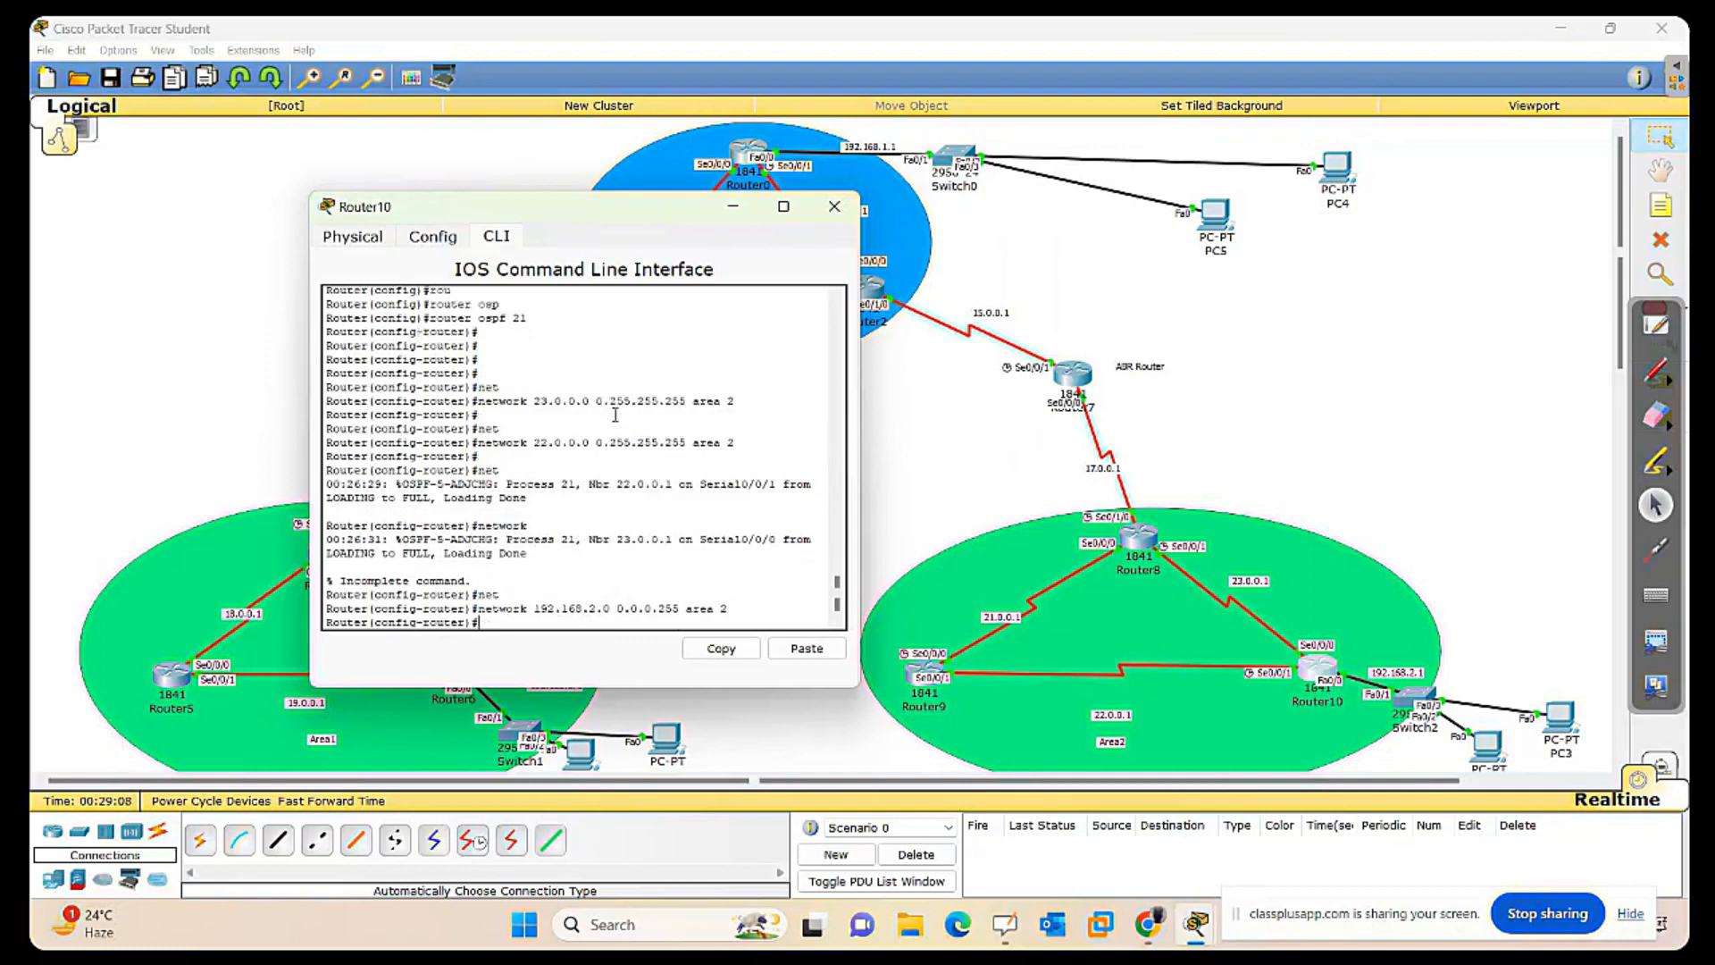
key("Return")
key("Return")
key("Return")
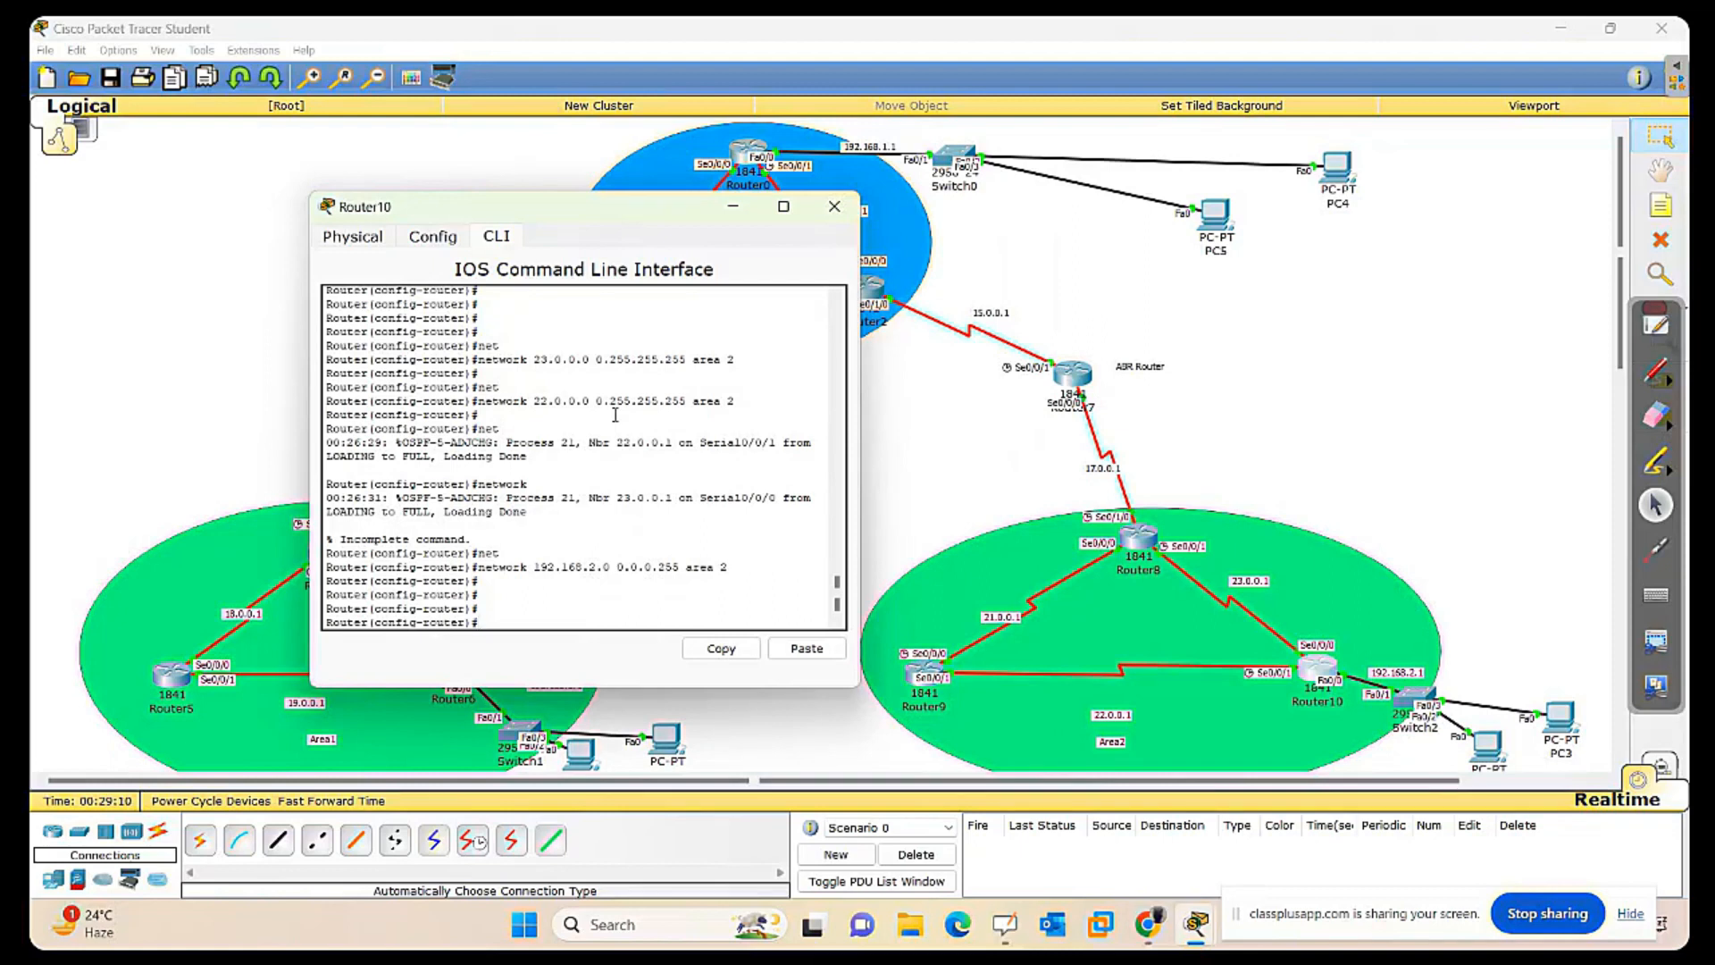
Leave router and global configuration on Router10 and return to privileged EXEC mode.
type("ex")
key("Return")
key("Return")
key("Return")
key("Return")
key("Return")
key("Return")
key("Return")
type("ex")
key("Return")
key("Return")
key("Return")
key("Return")
key("Return")
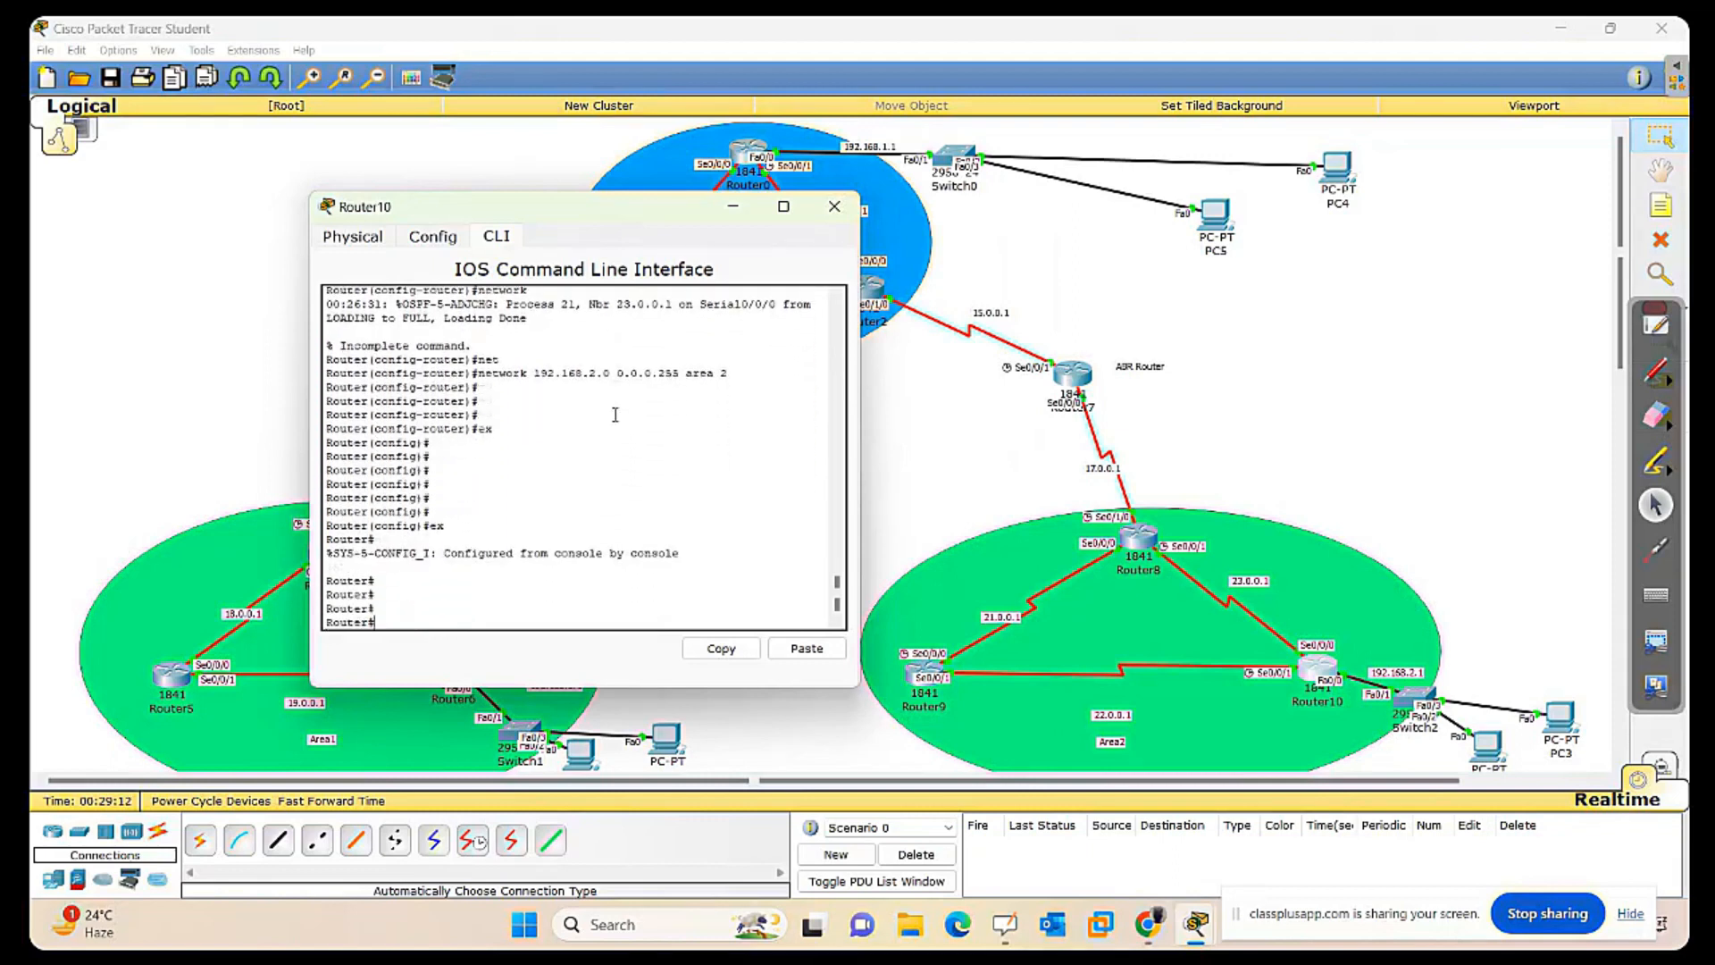
Display Router10's IP routing table and examine its OSPF inter-area routes and gateway of last resort line.
type("show ip rou")
key("Tab")
key("Return")
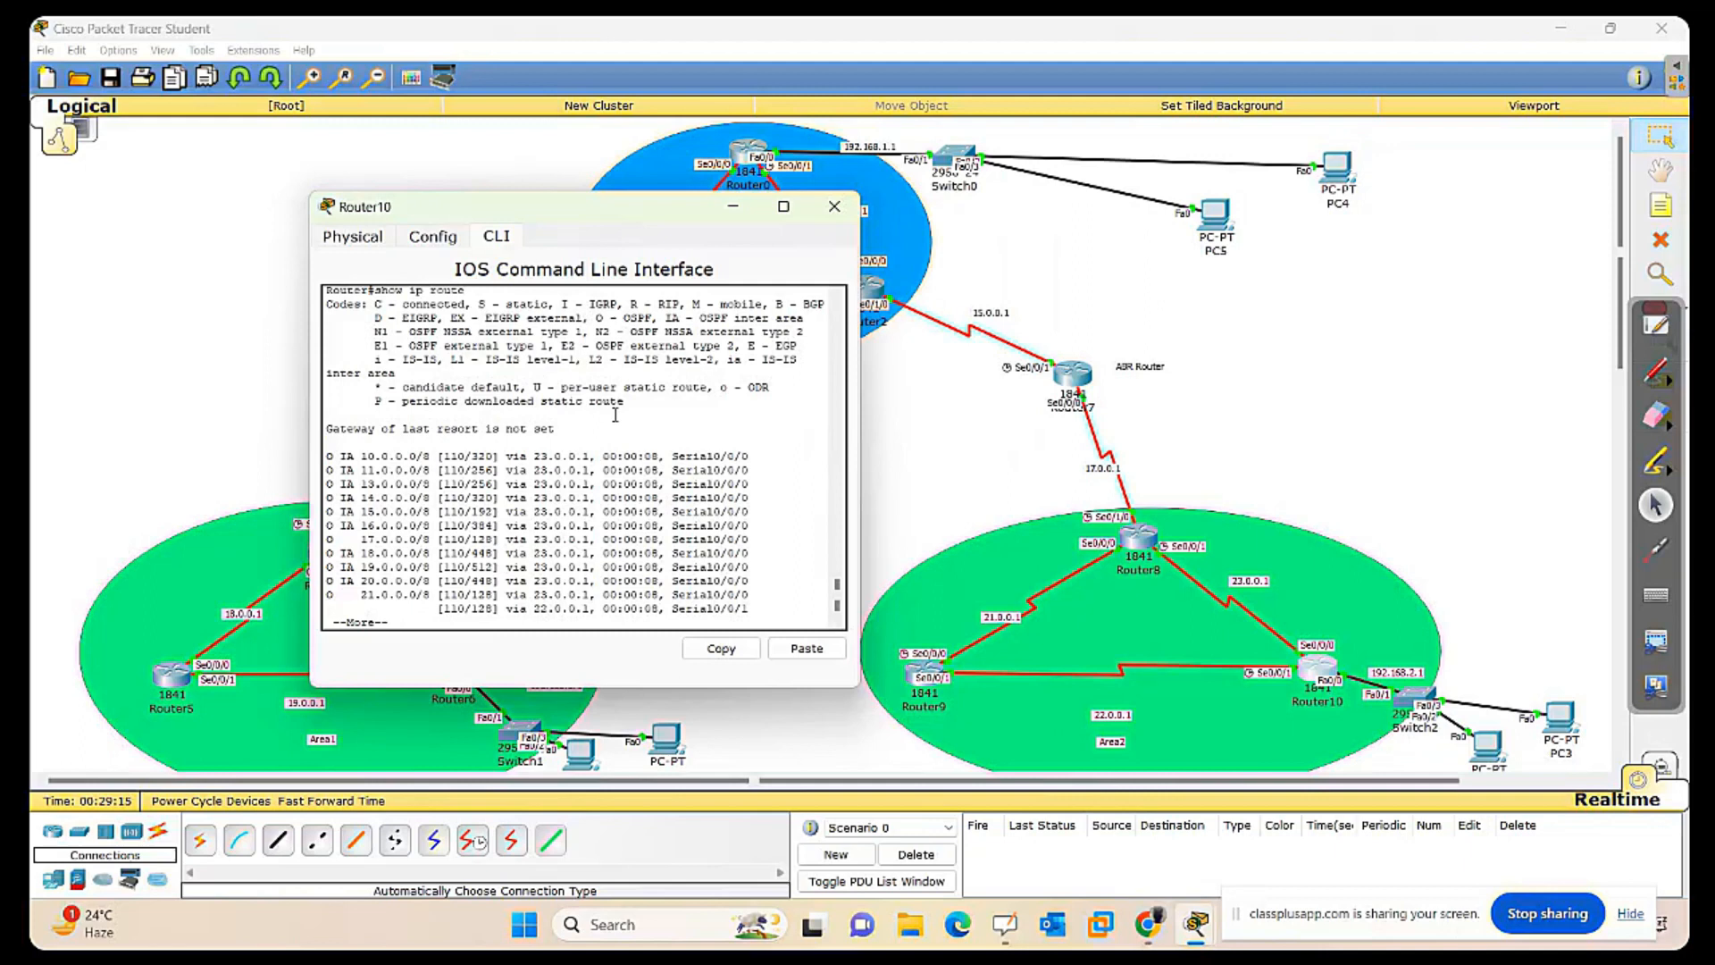
left_click_drag(361, 456, 686, 613)
left_click(595, 537)
scroll(506, 489, "up", 3)
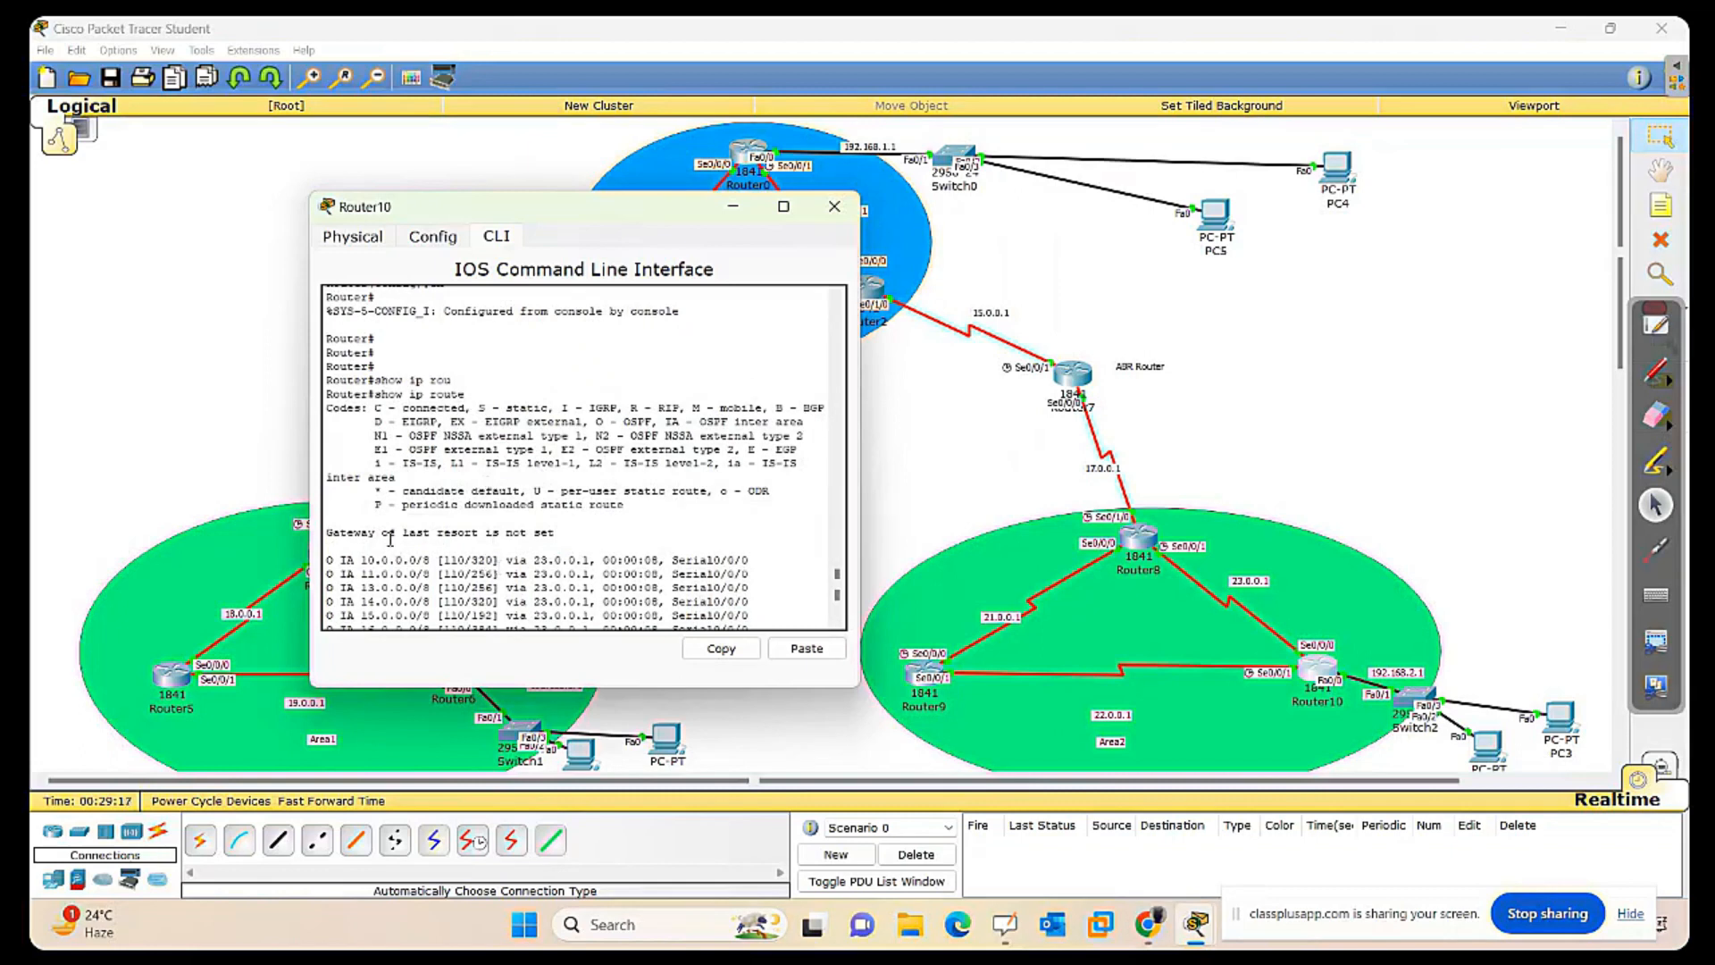
triple_click(358, 536)
left_click(575, 536)
scroll(607, 558, "down", 3)
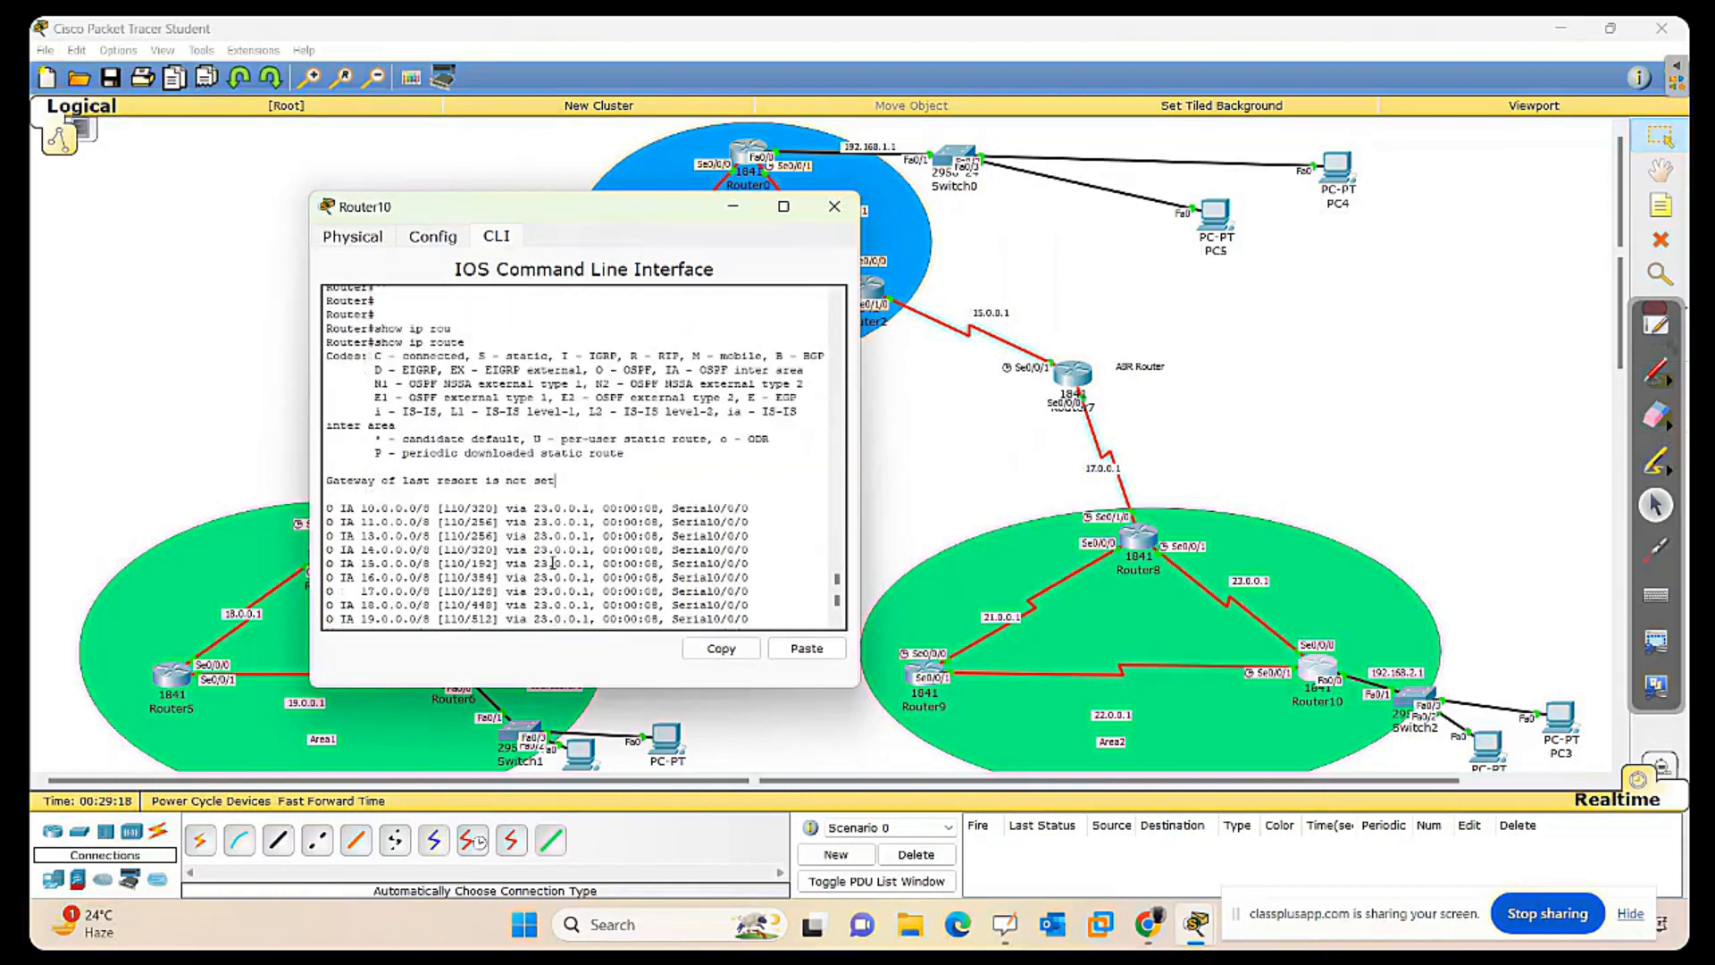
left_click_drag(367, 453, 529, 618)
left_click(623, 563)
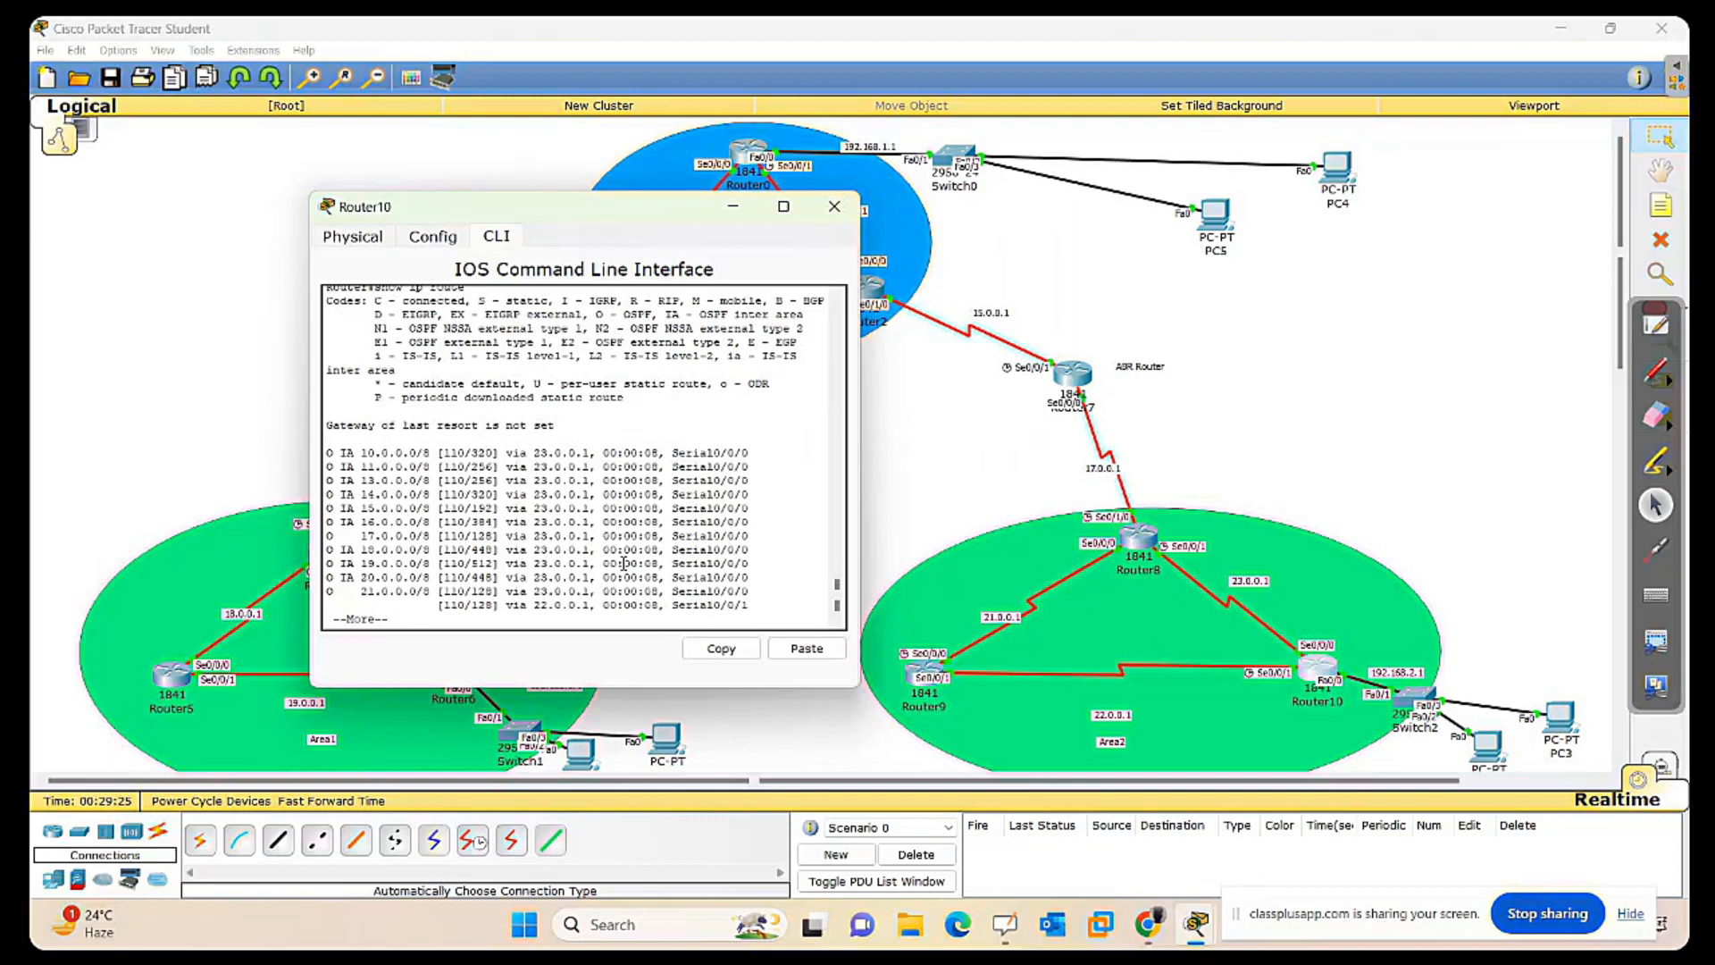
Page through the rest of Router10's routing table and return to the command prompt.
key("space")
key("Return")
key("Return")
key("Return")
key("Return")
key("Return")
key("Return")
key("Return")
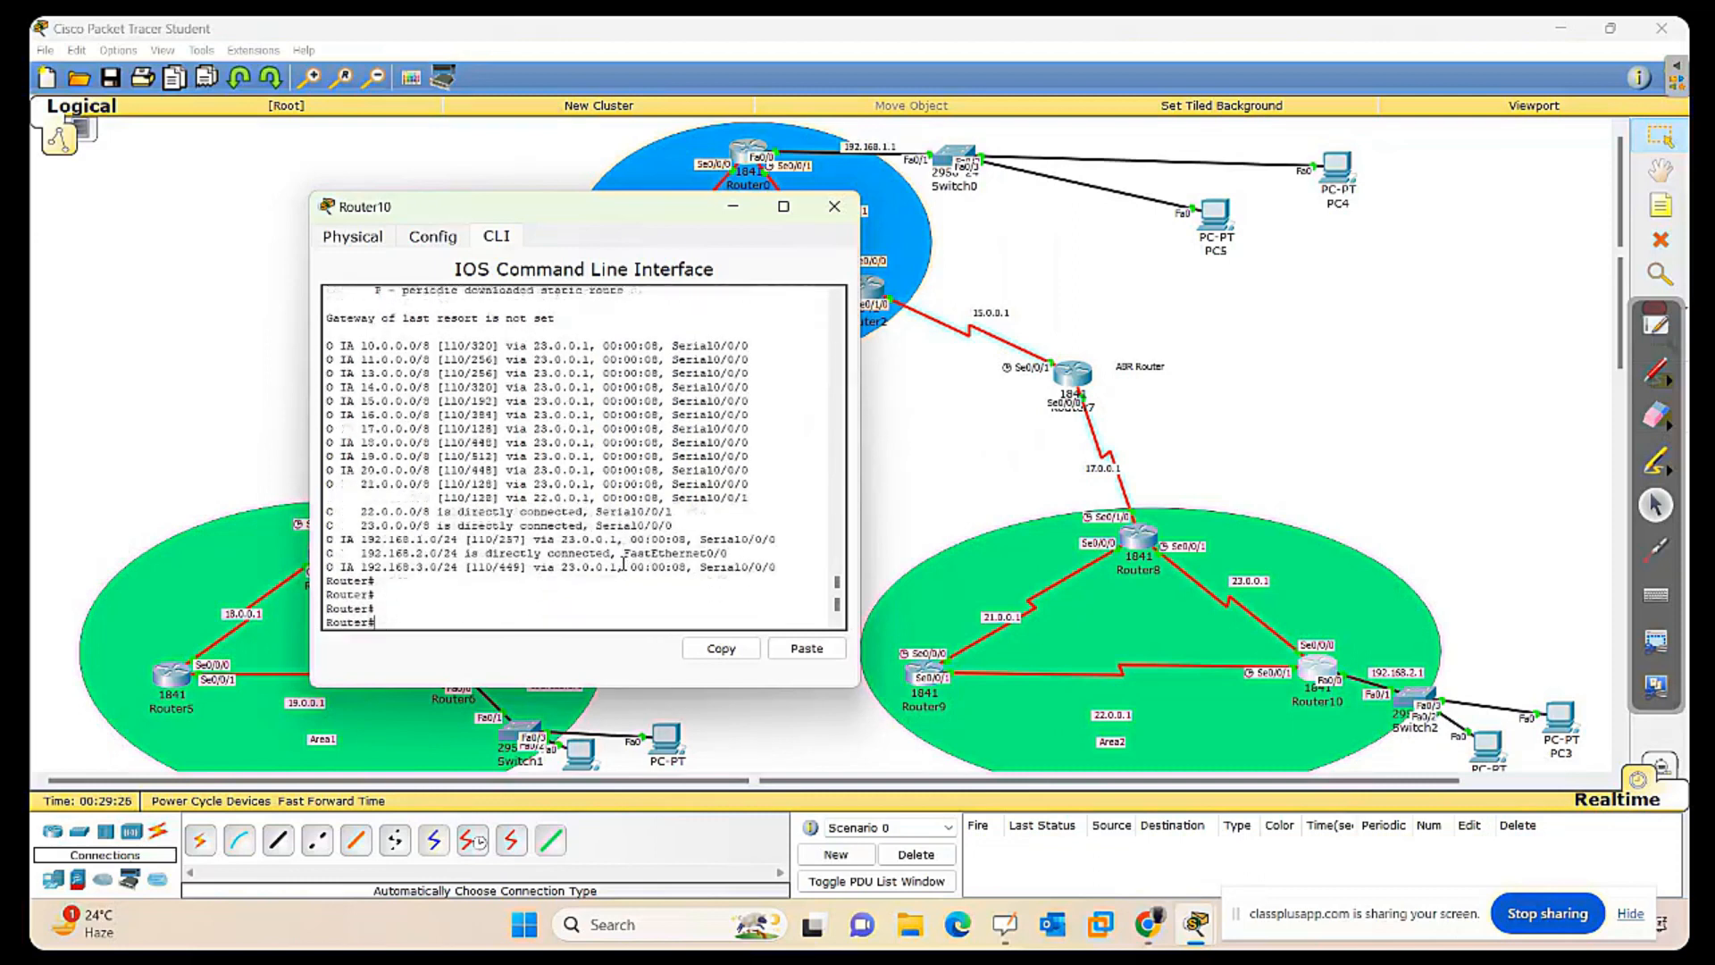
key("Return")
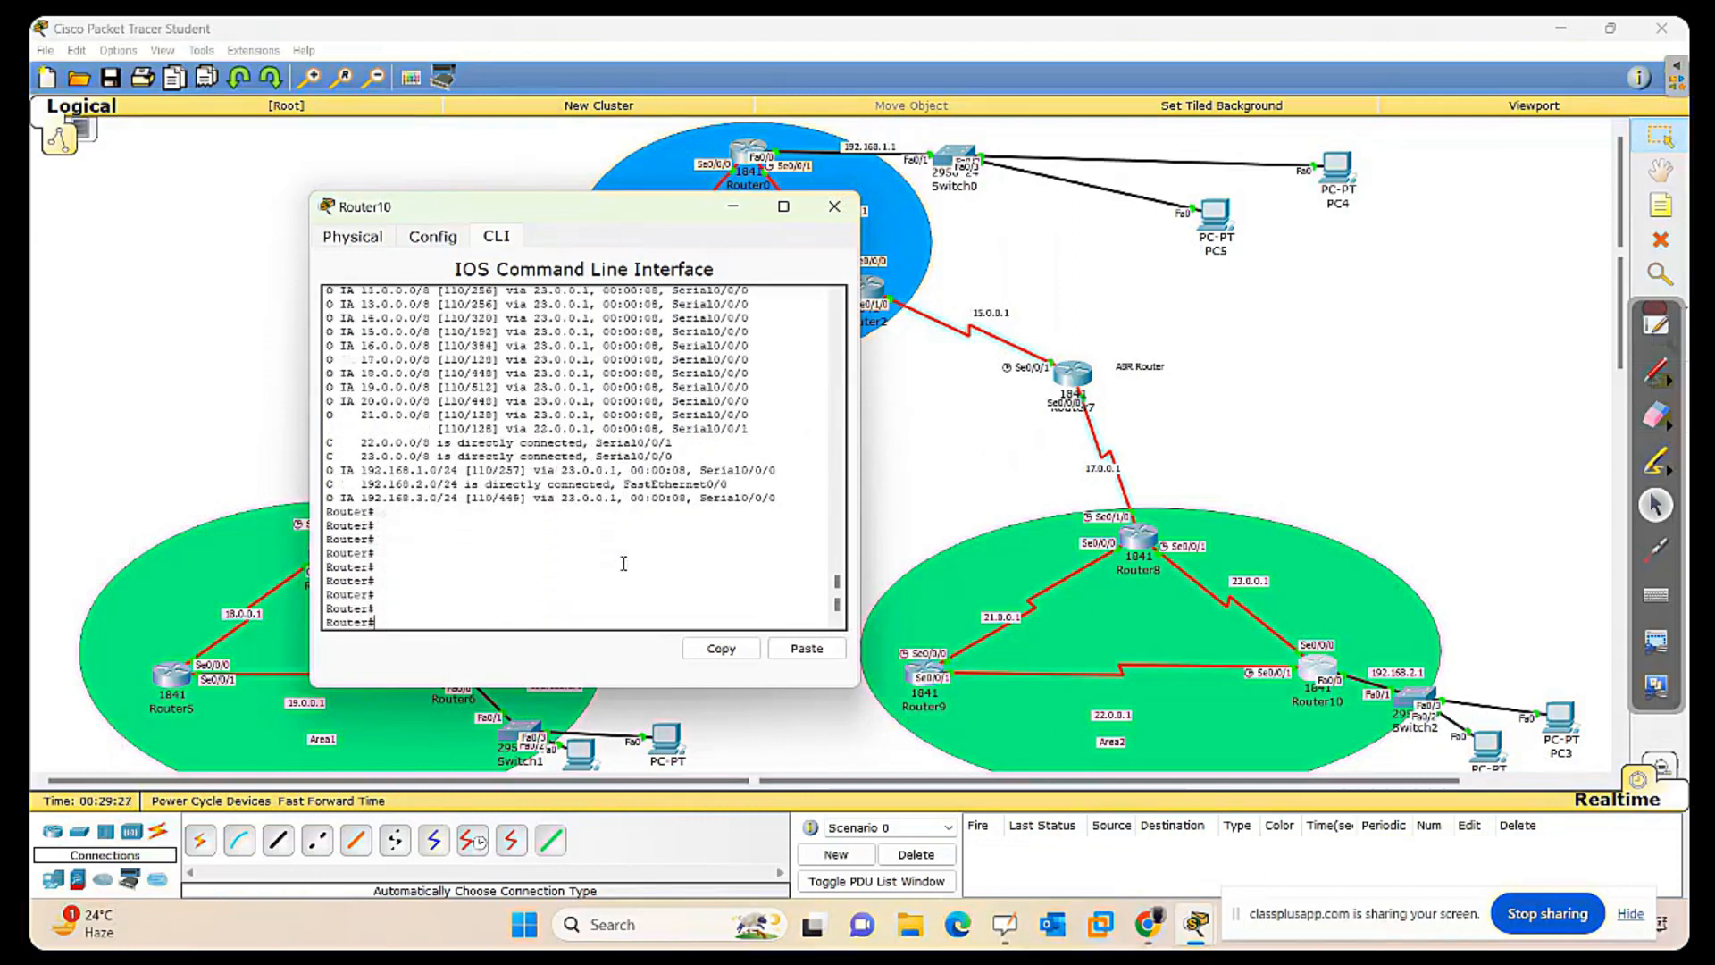
Display the IP routing protocol information on Router10 with show ip protocols.
type("sho")
key("Tab")
type("ip")
key("Tab")
type("pr")
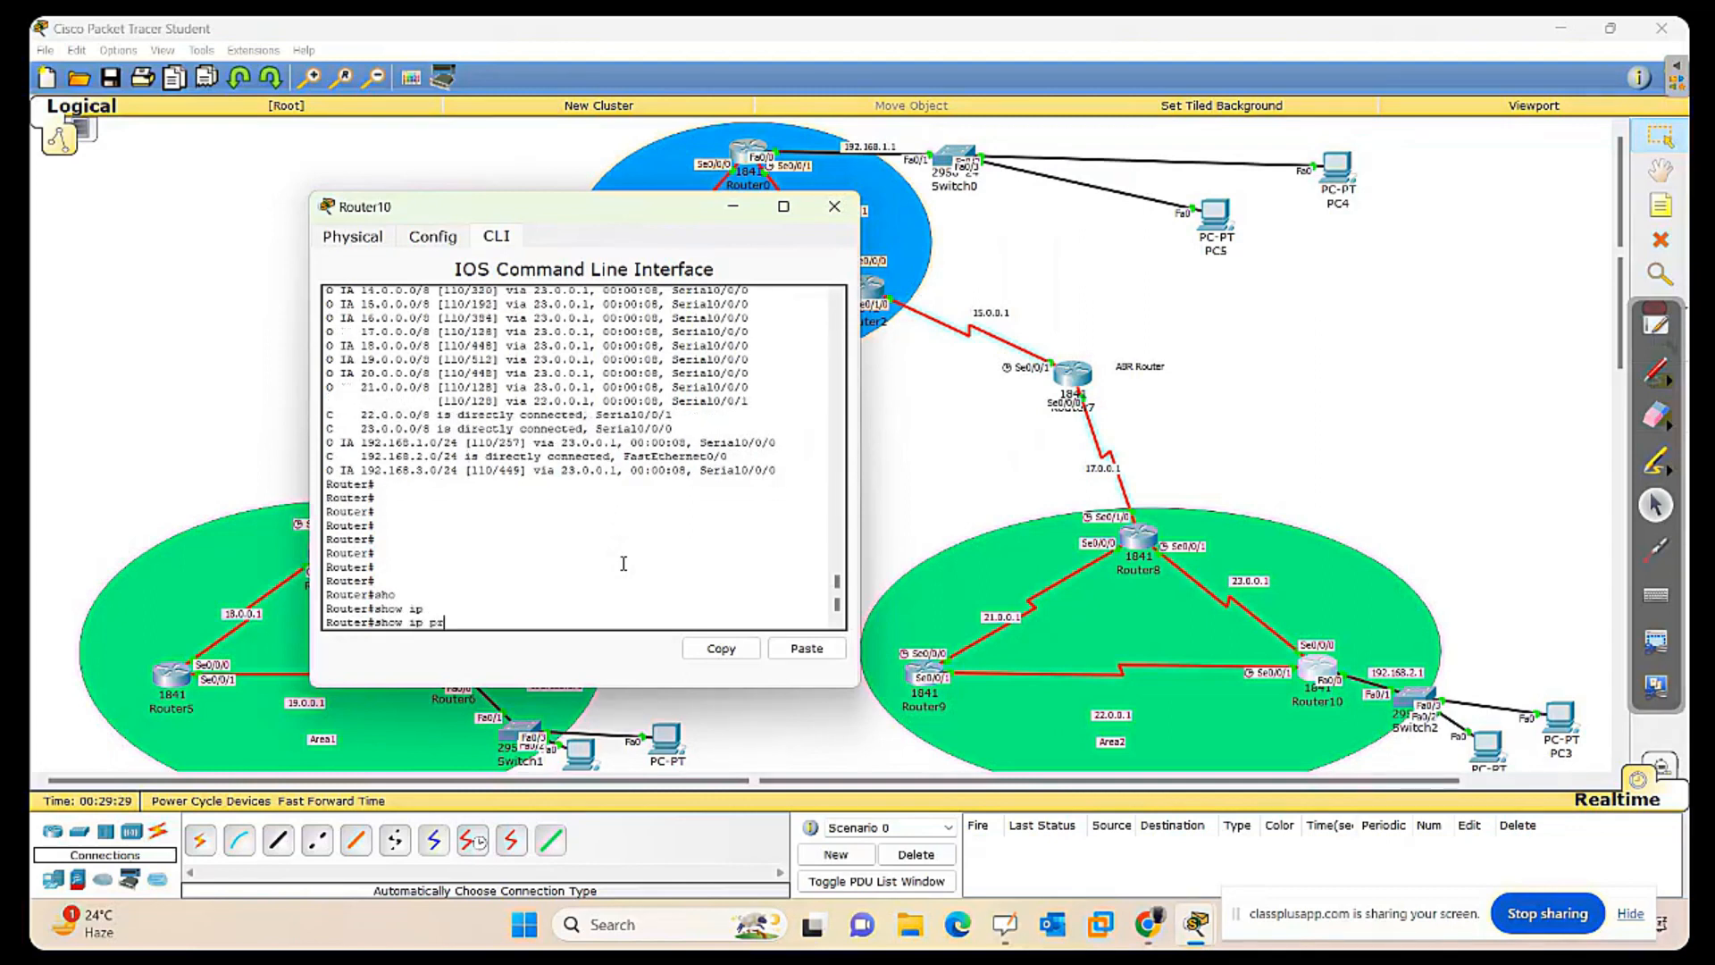
key("Tab")
key("Return")
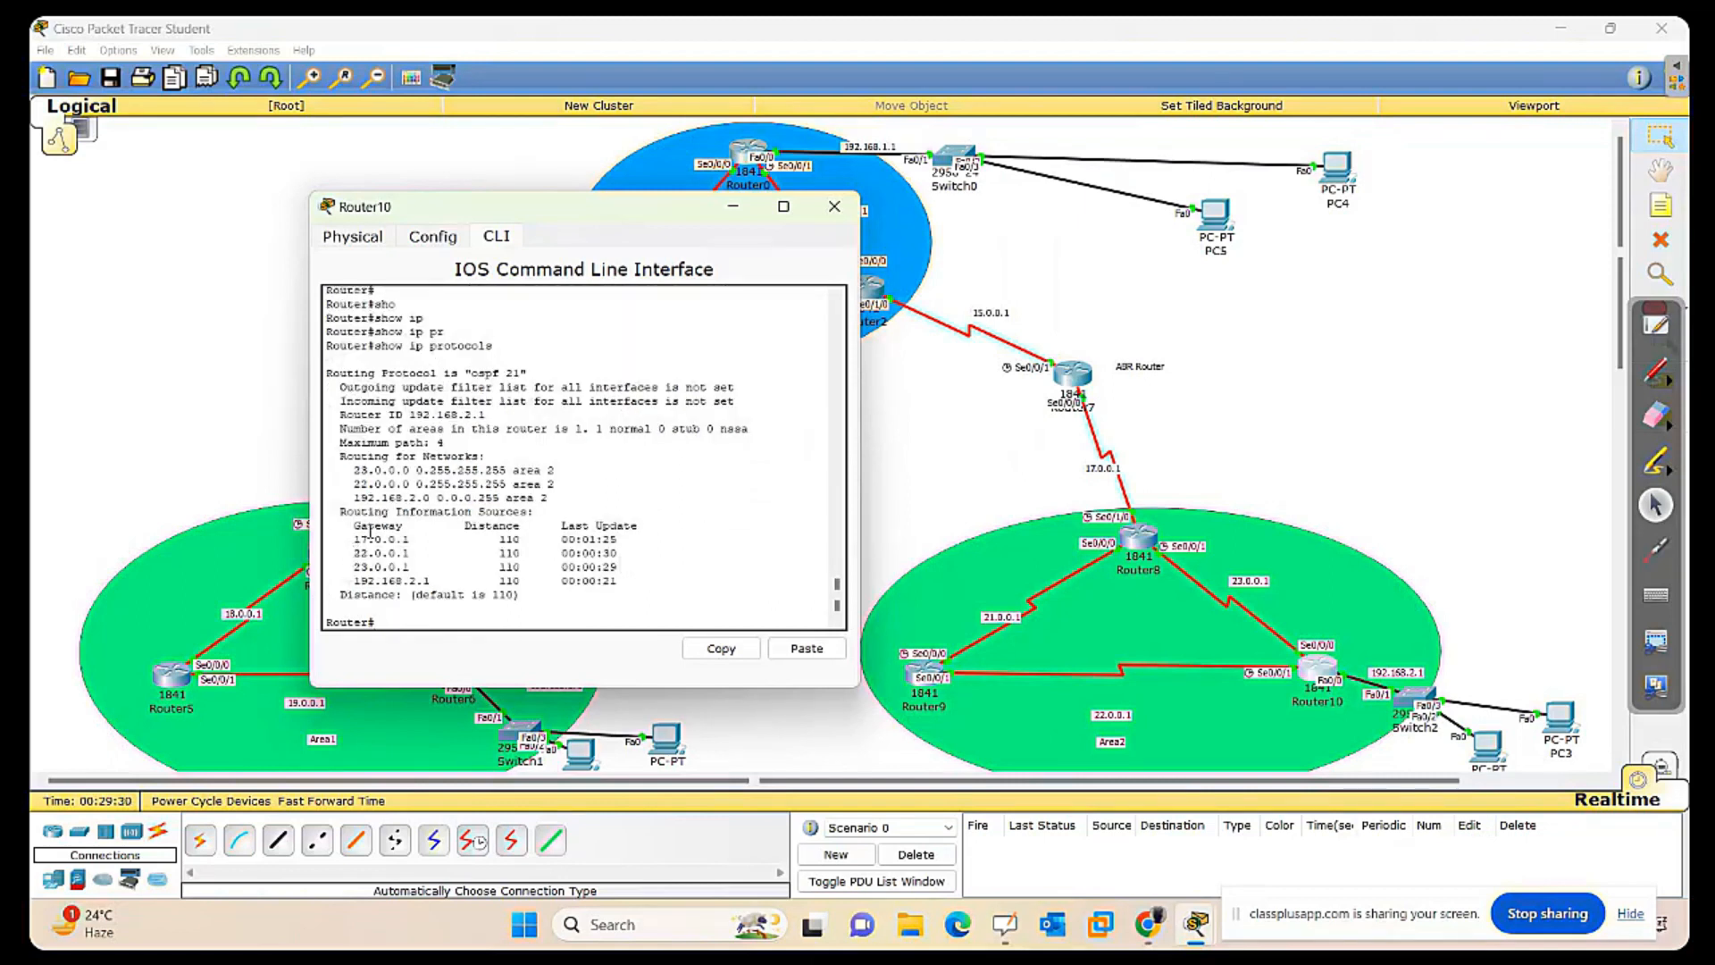
key("Return")
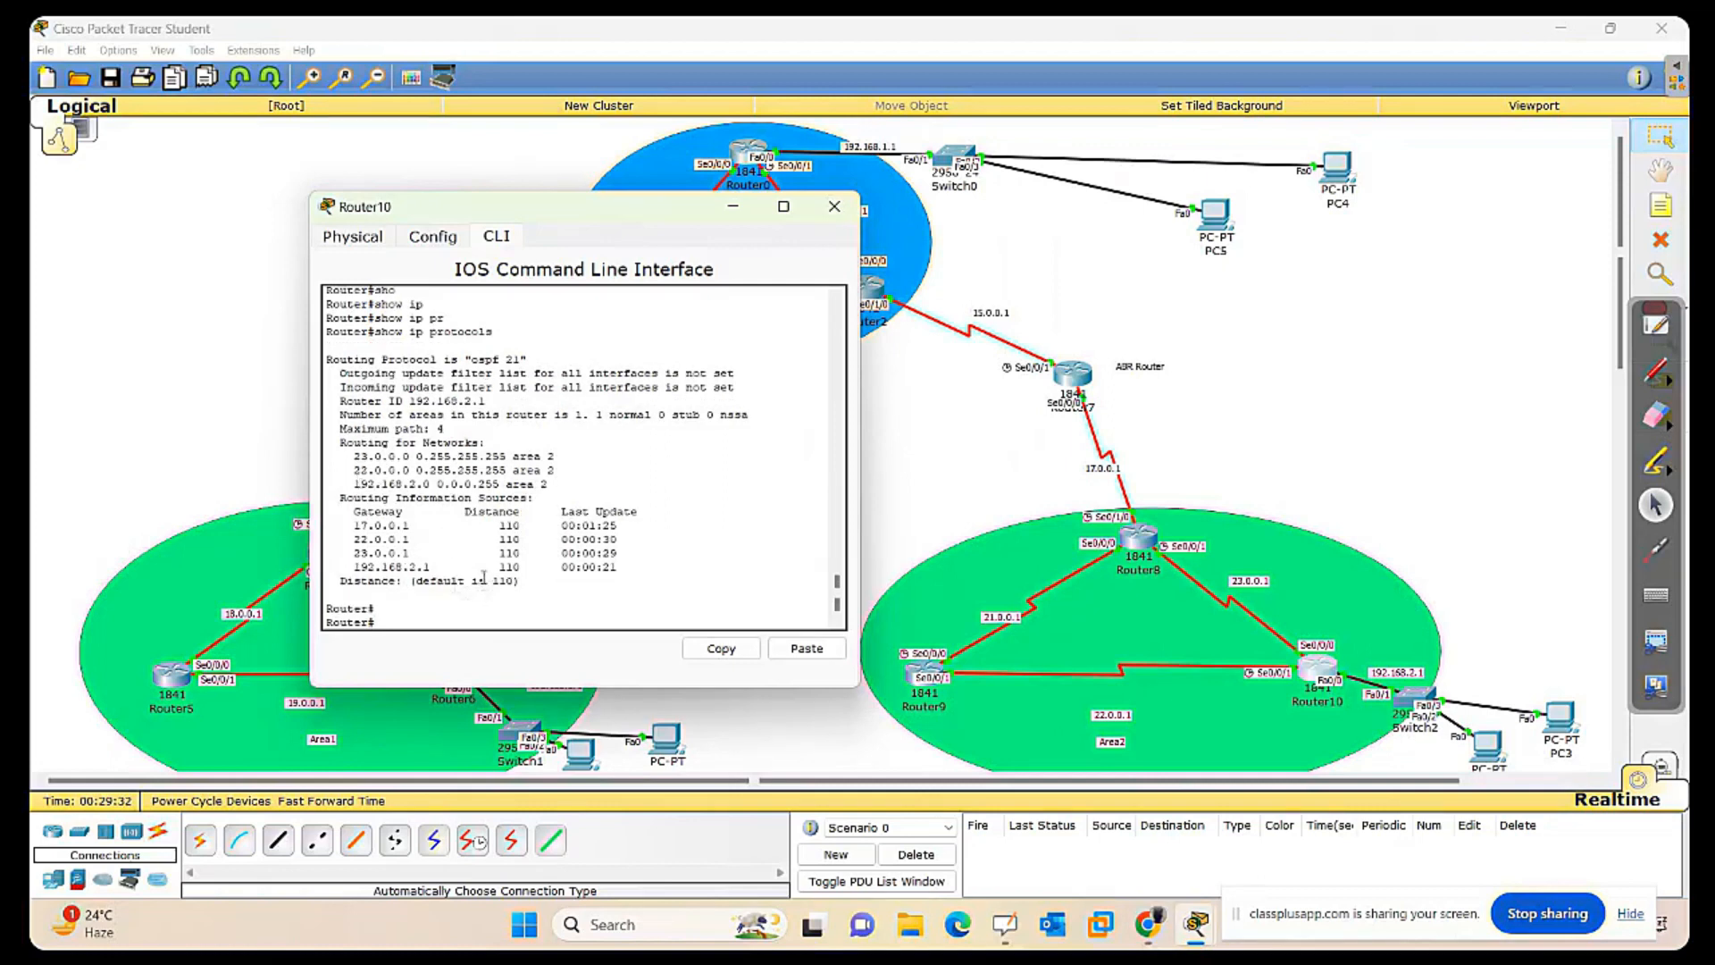
Check the networks and areas listed under Router10's OSPF routing information and close the Router10 window.
left_click_drag(352, 455, 400, 476)
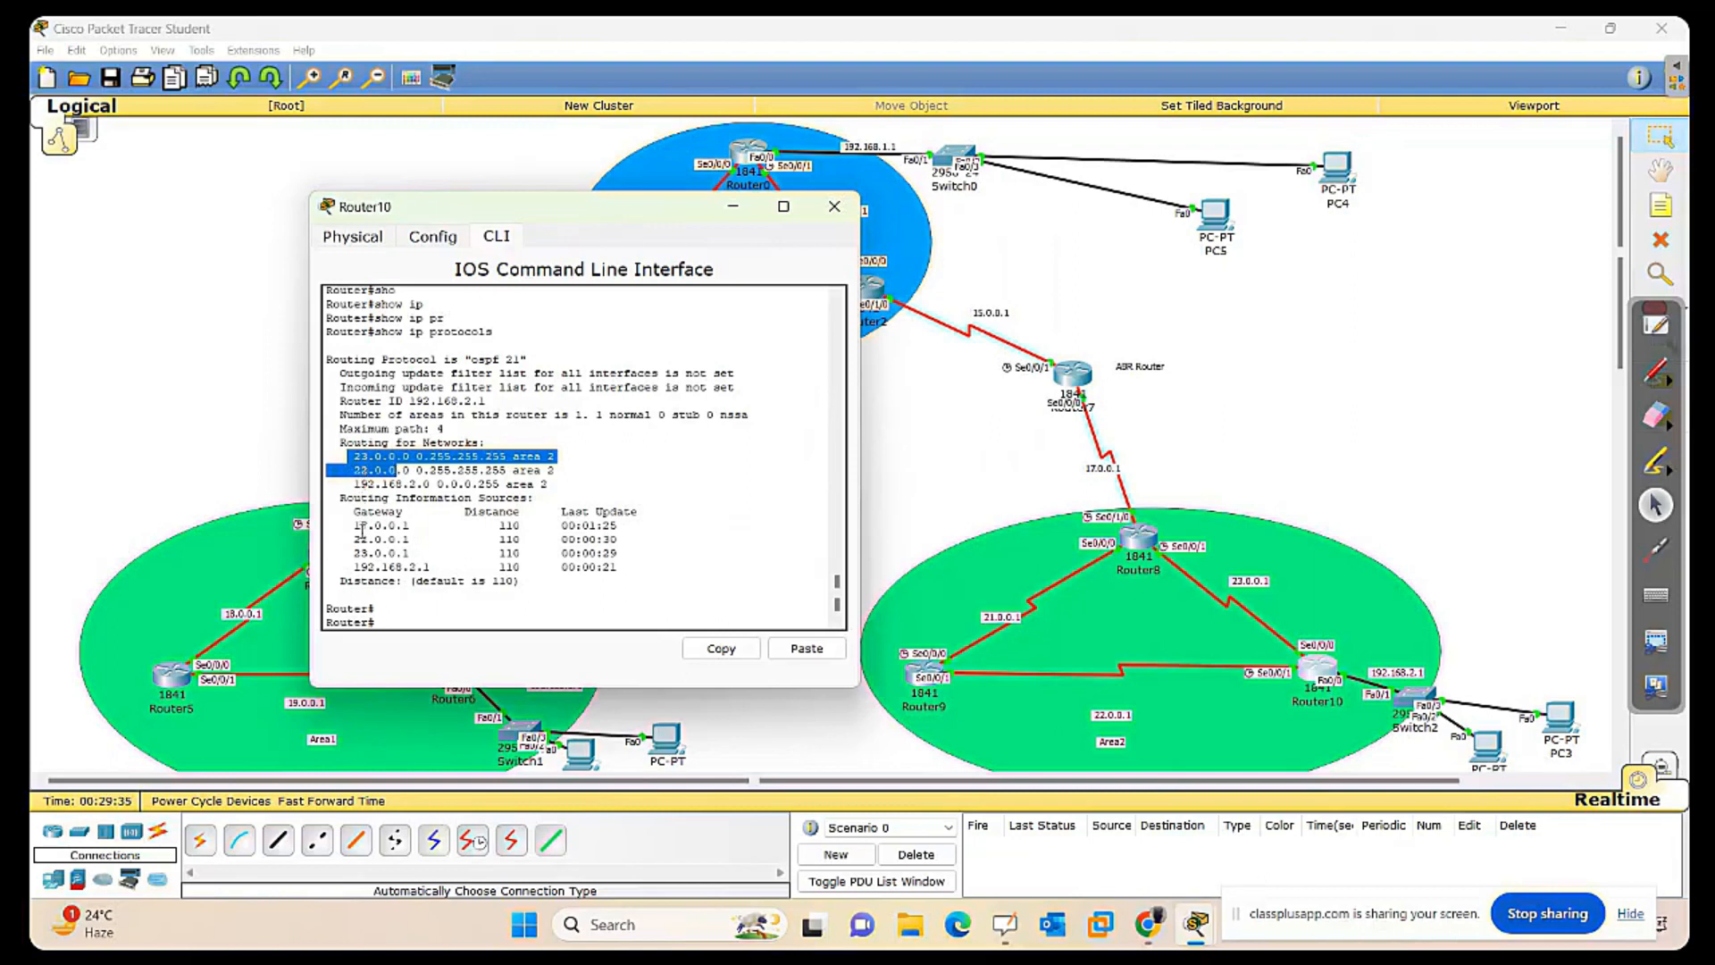
left_click(361, 487)
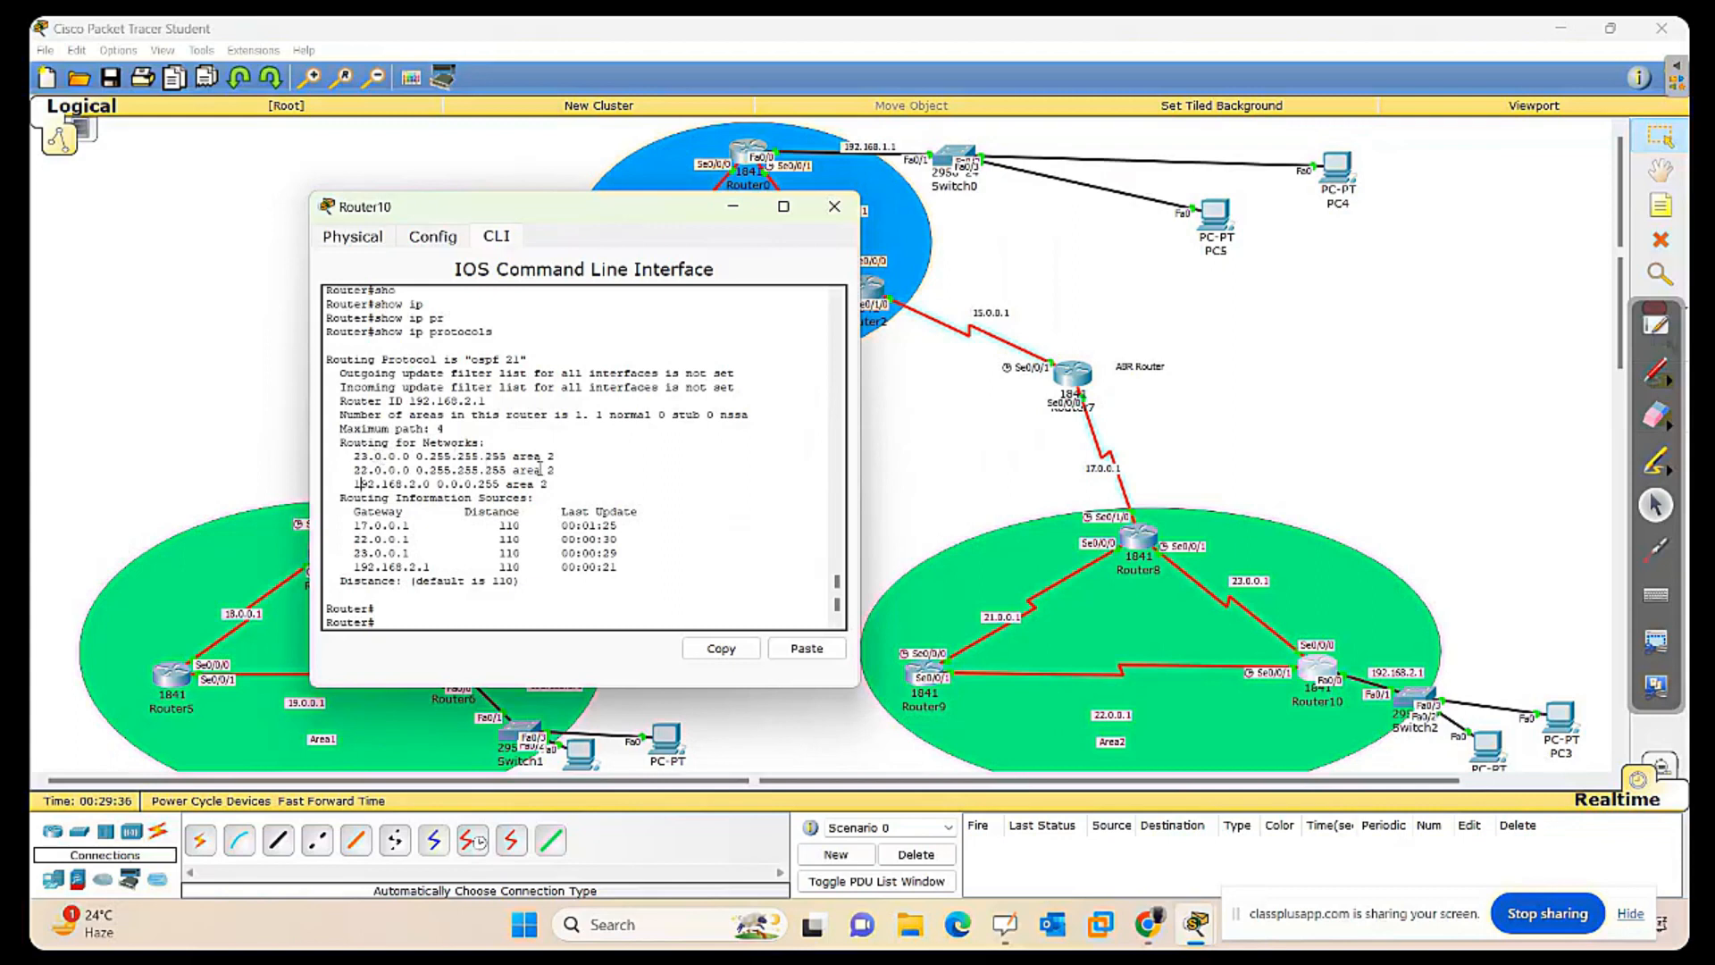
left_click_drag(551, 457, 529, 496)
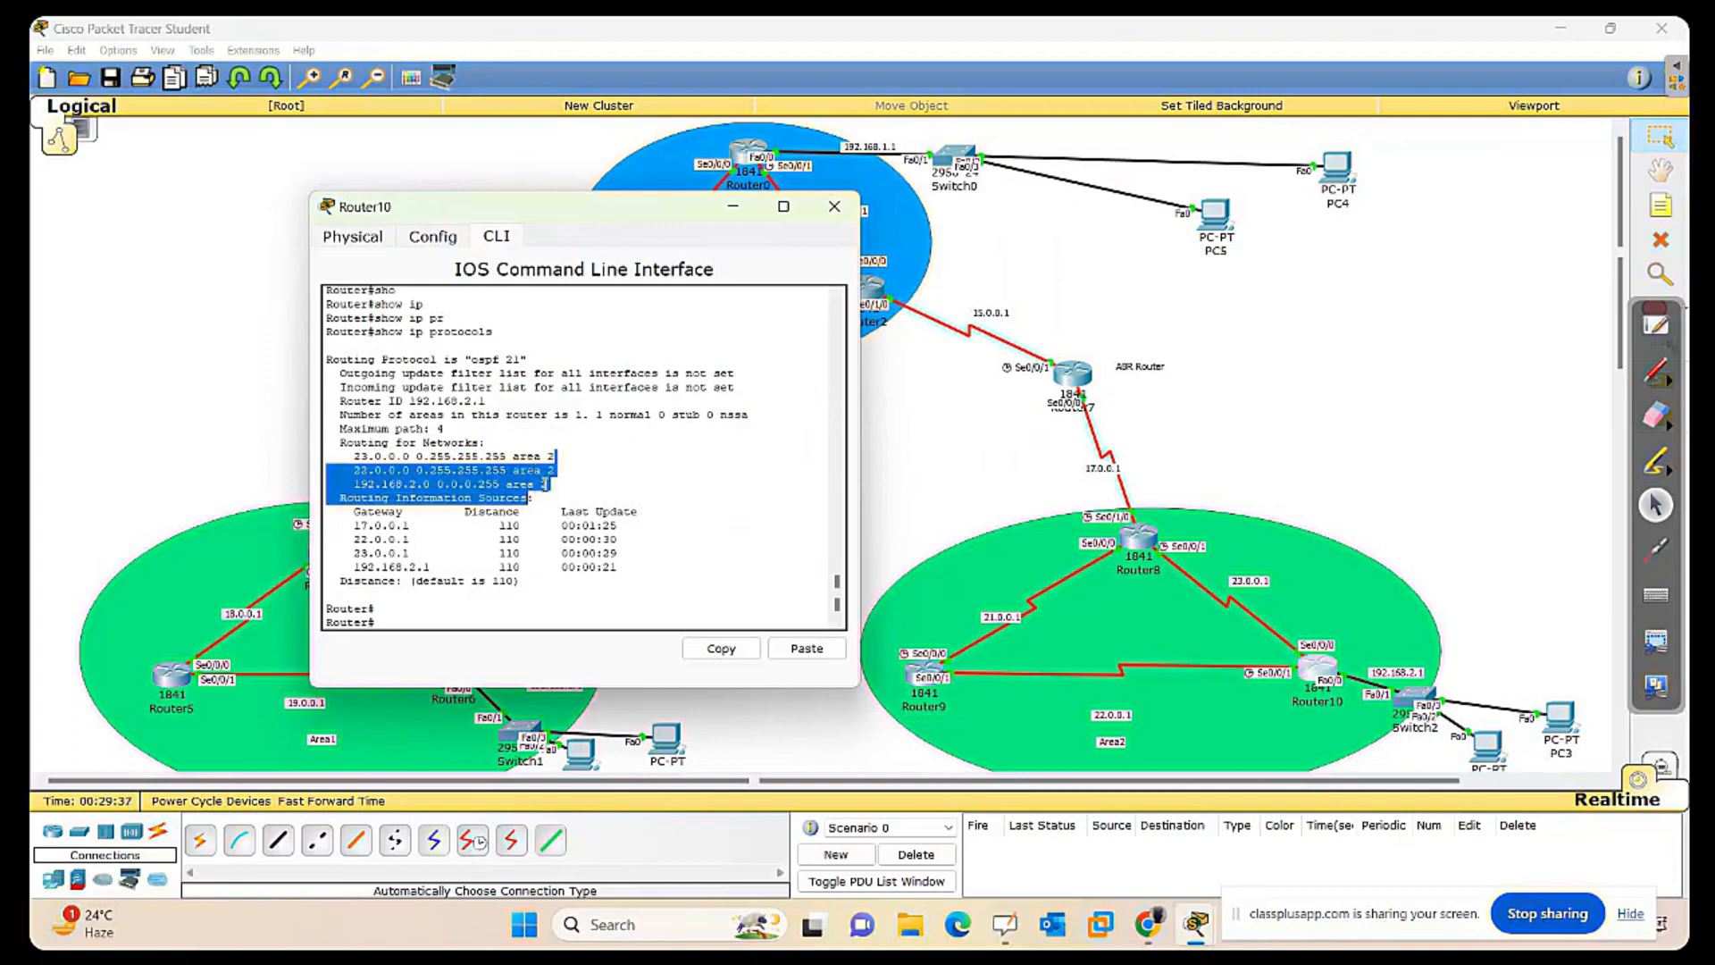
left_click(548, 483)
scroll(547, 484, "up", 10)
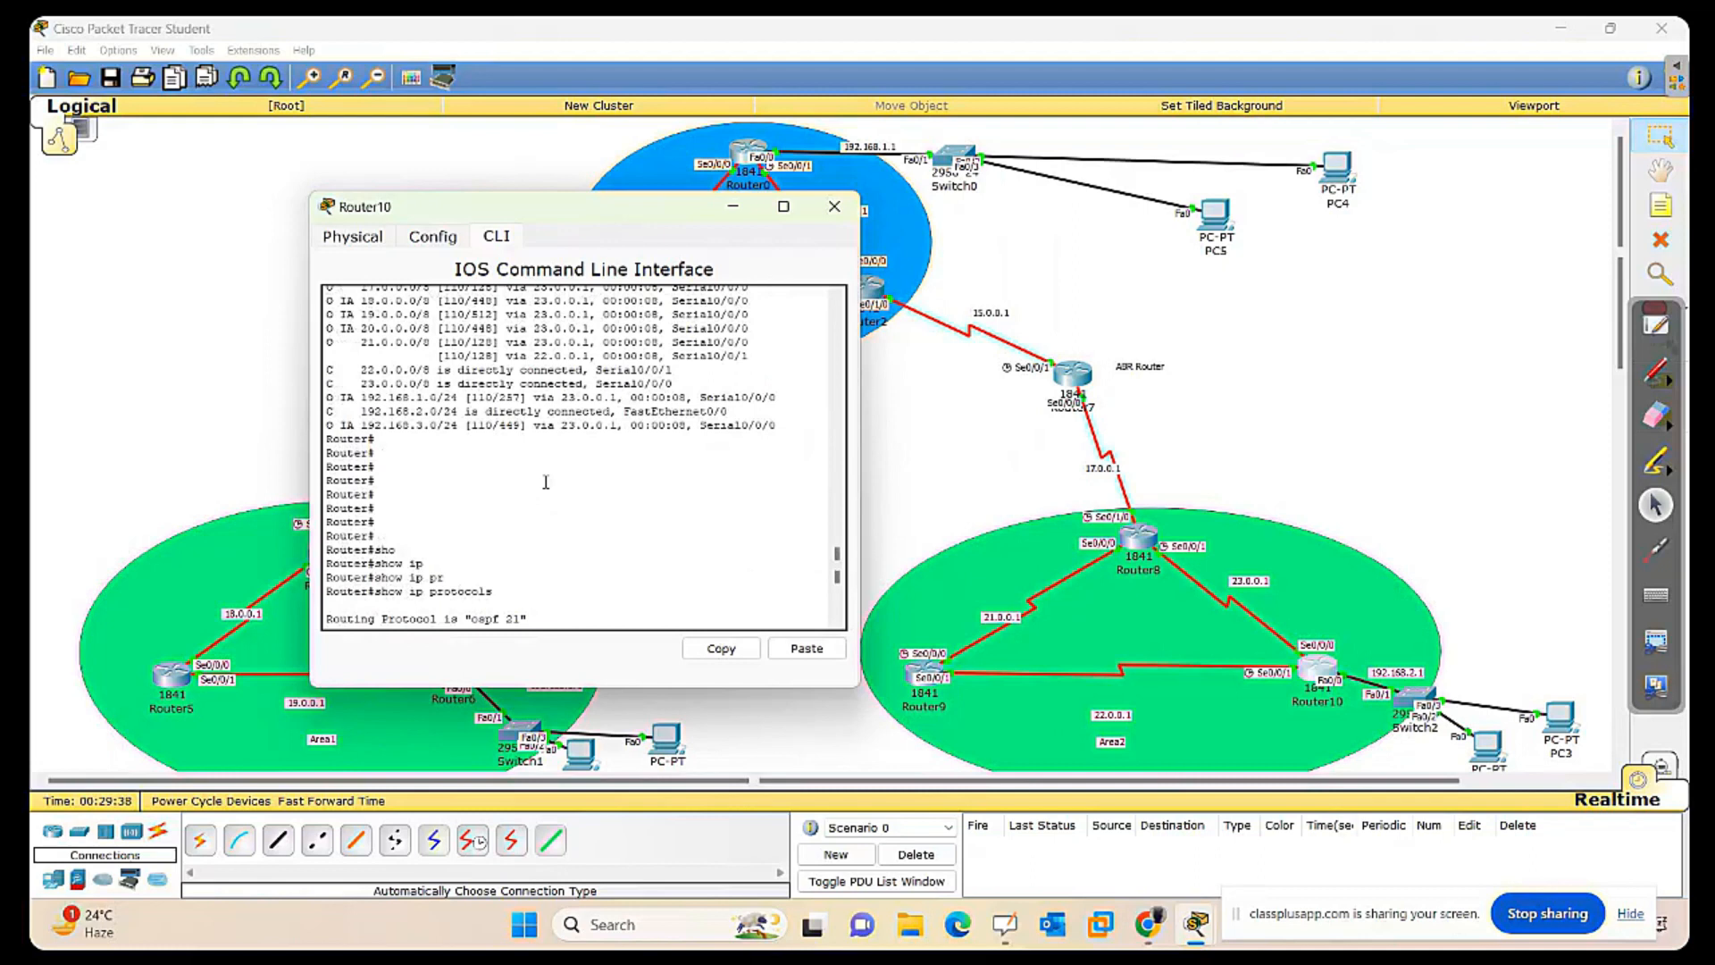
left_click(834, 207)
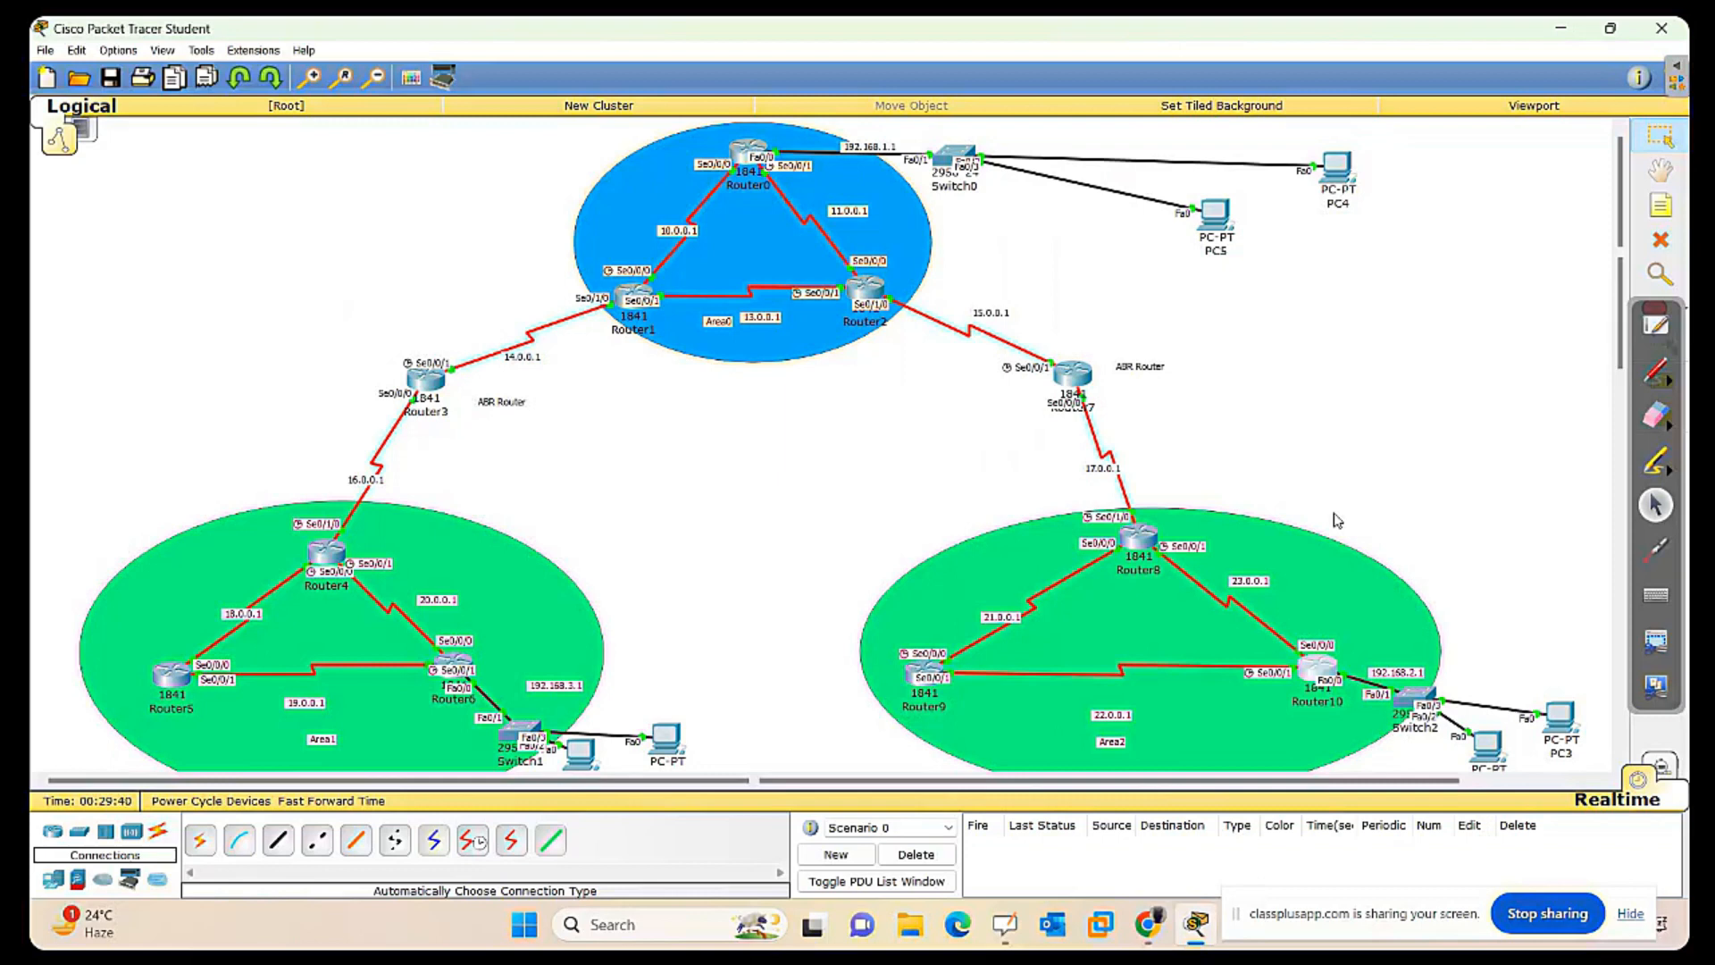
Open PC5's Command Prompt and display its IP configuration with ipconfig.
left_click(1217, 216)
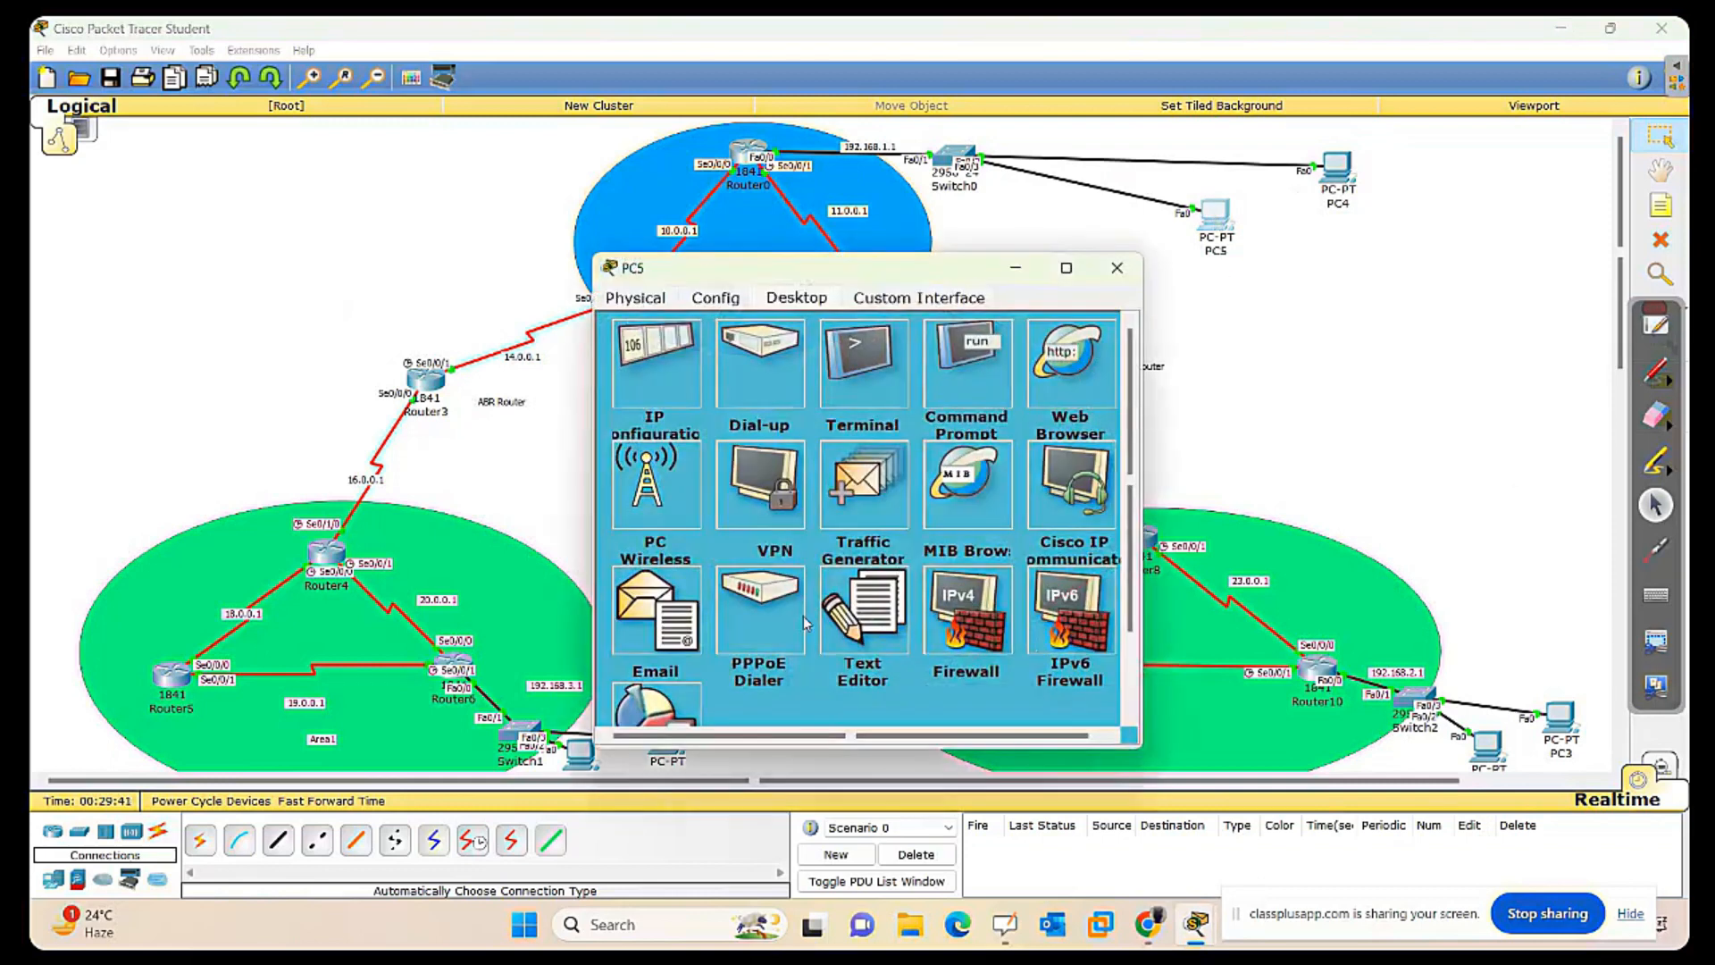
left_click(952, 382)
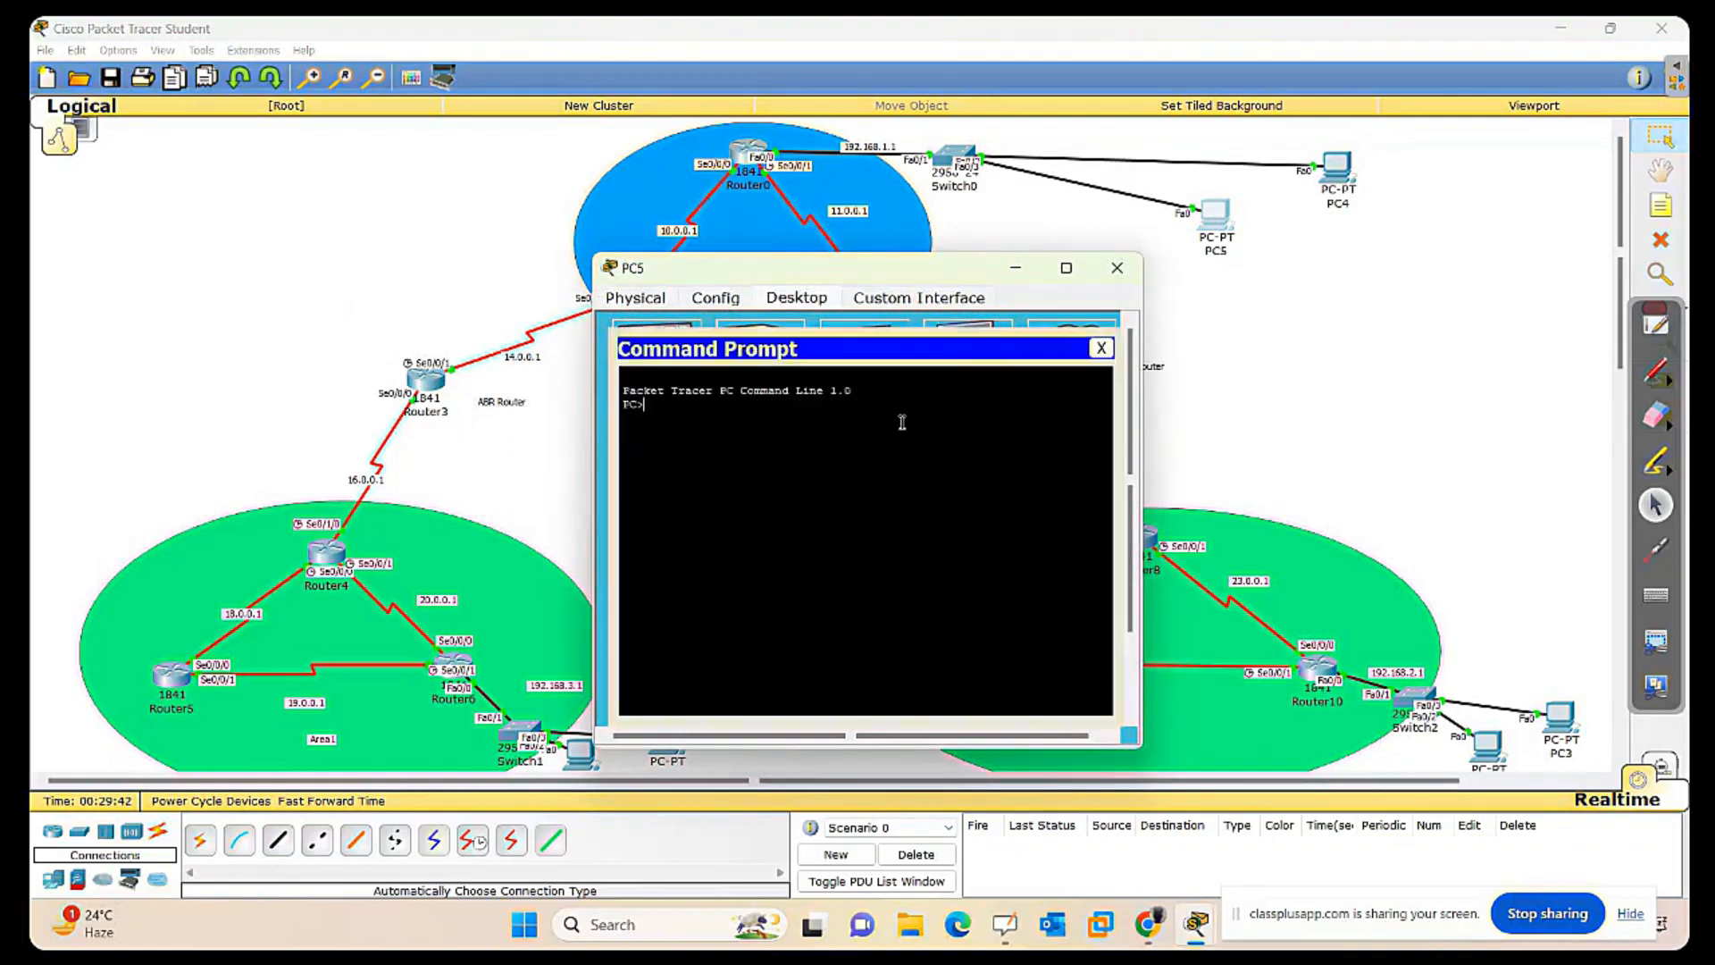
type("ipconfig")
key("Return")
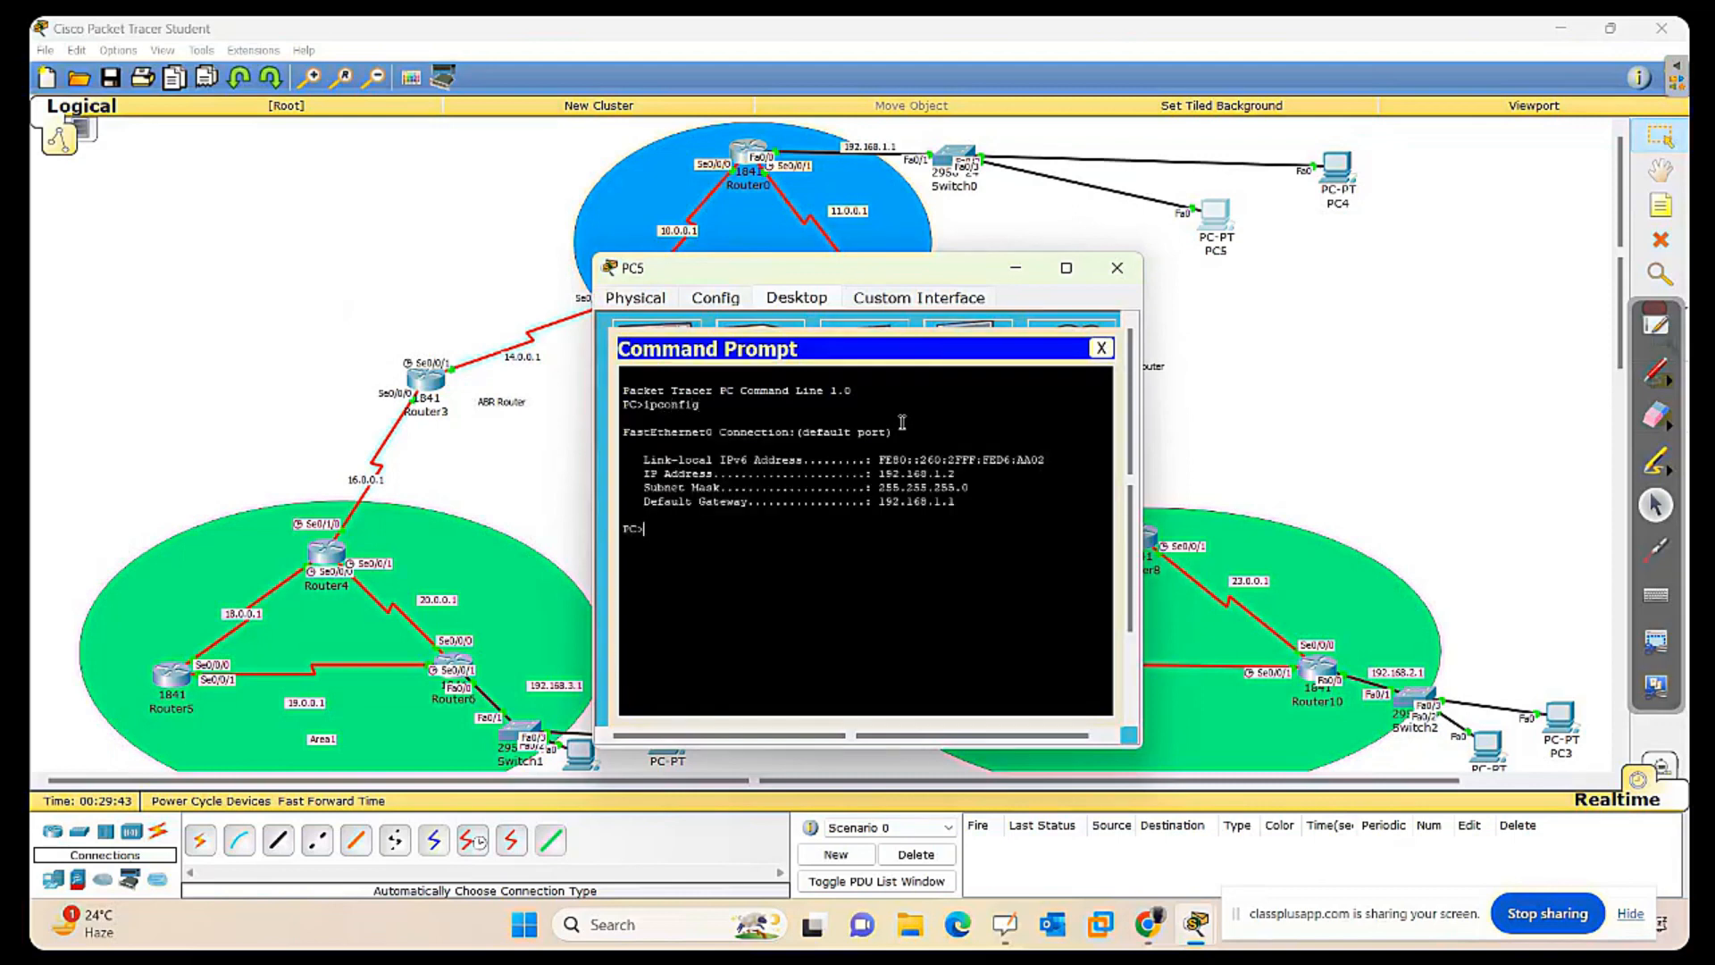
Open PC0's Command Prompt and arrange the PC0 and PC5 windows side by side.
left_click_drag(933, 268, 1313, 161)
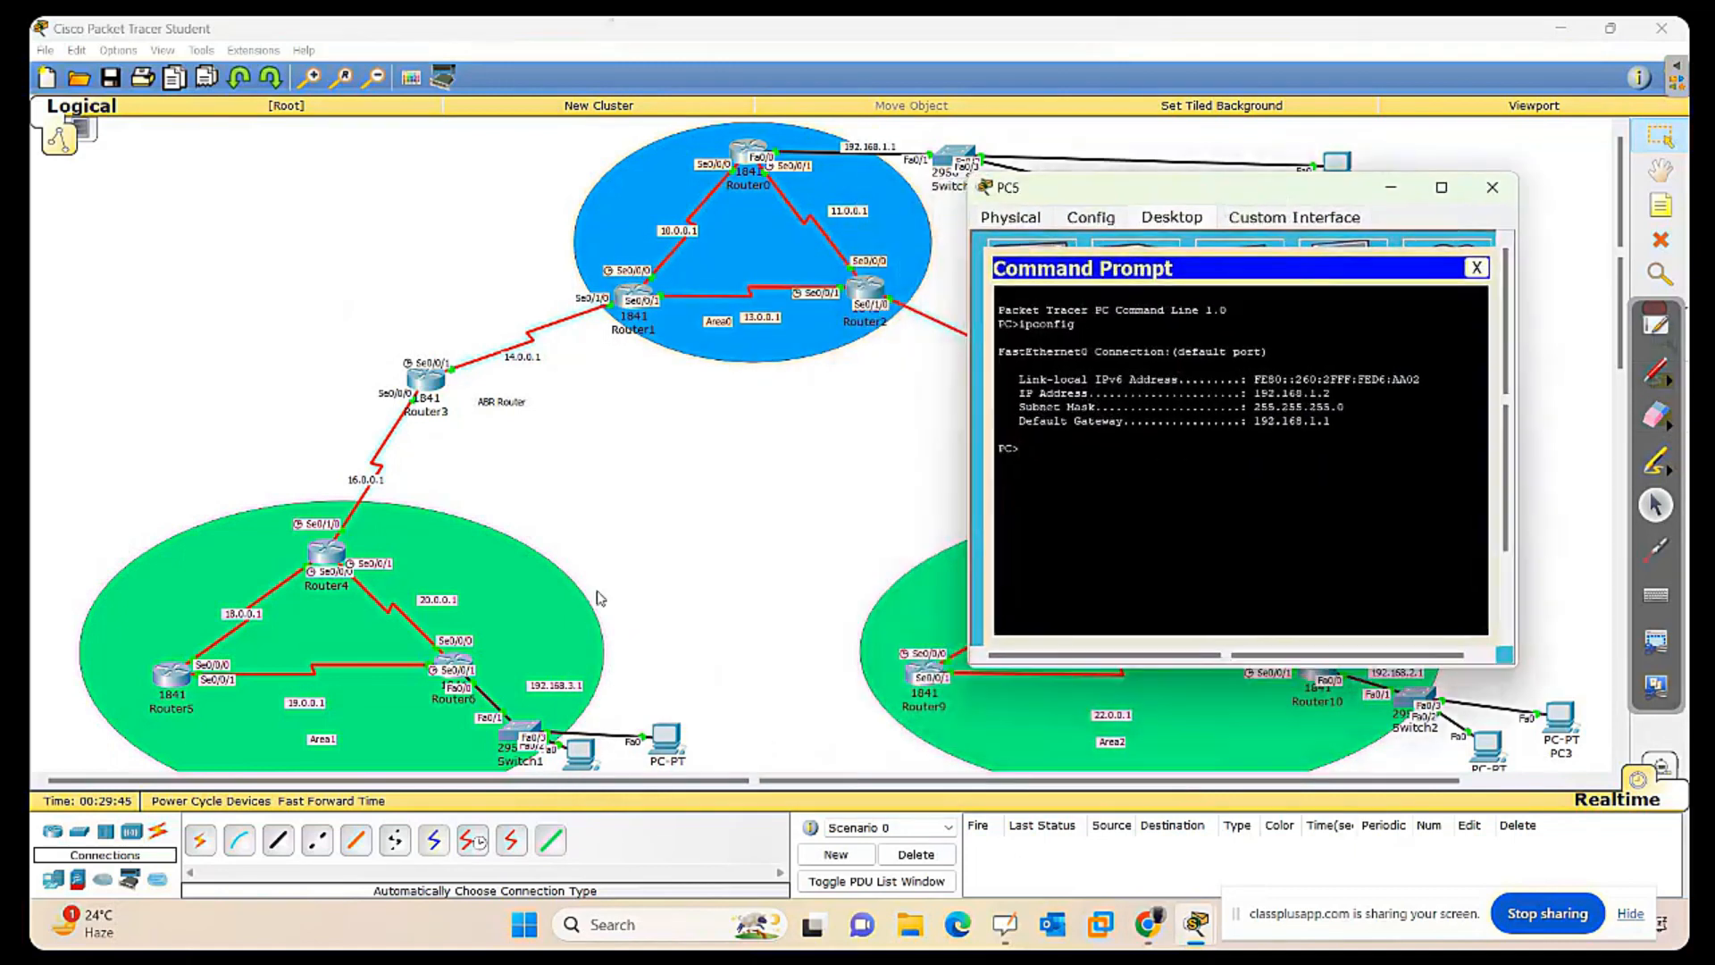
left_click(575, 753)
left_click(972, 389)
left_click_drag(917, 283, 643, 287)
mouse_move(1197, 925)
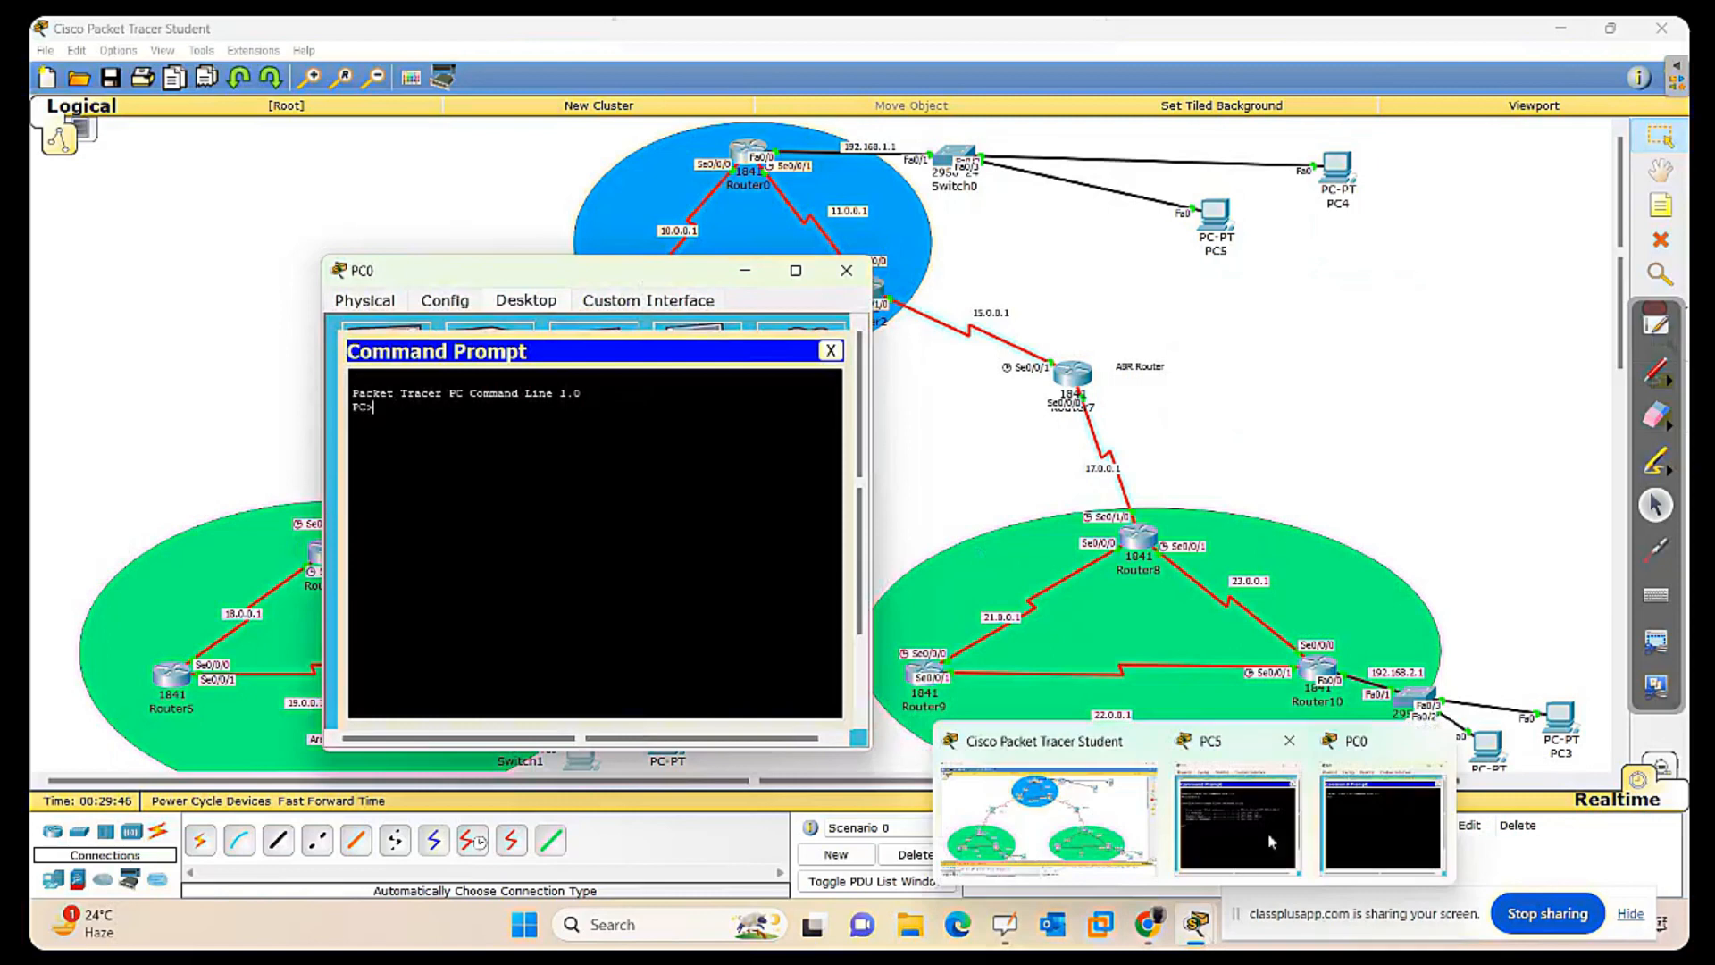
left_click(1402, 817)
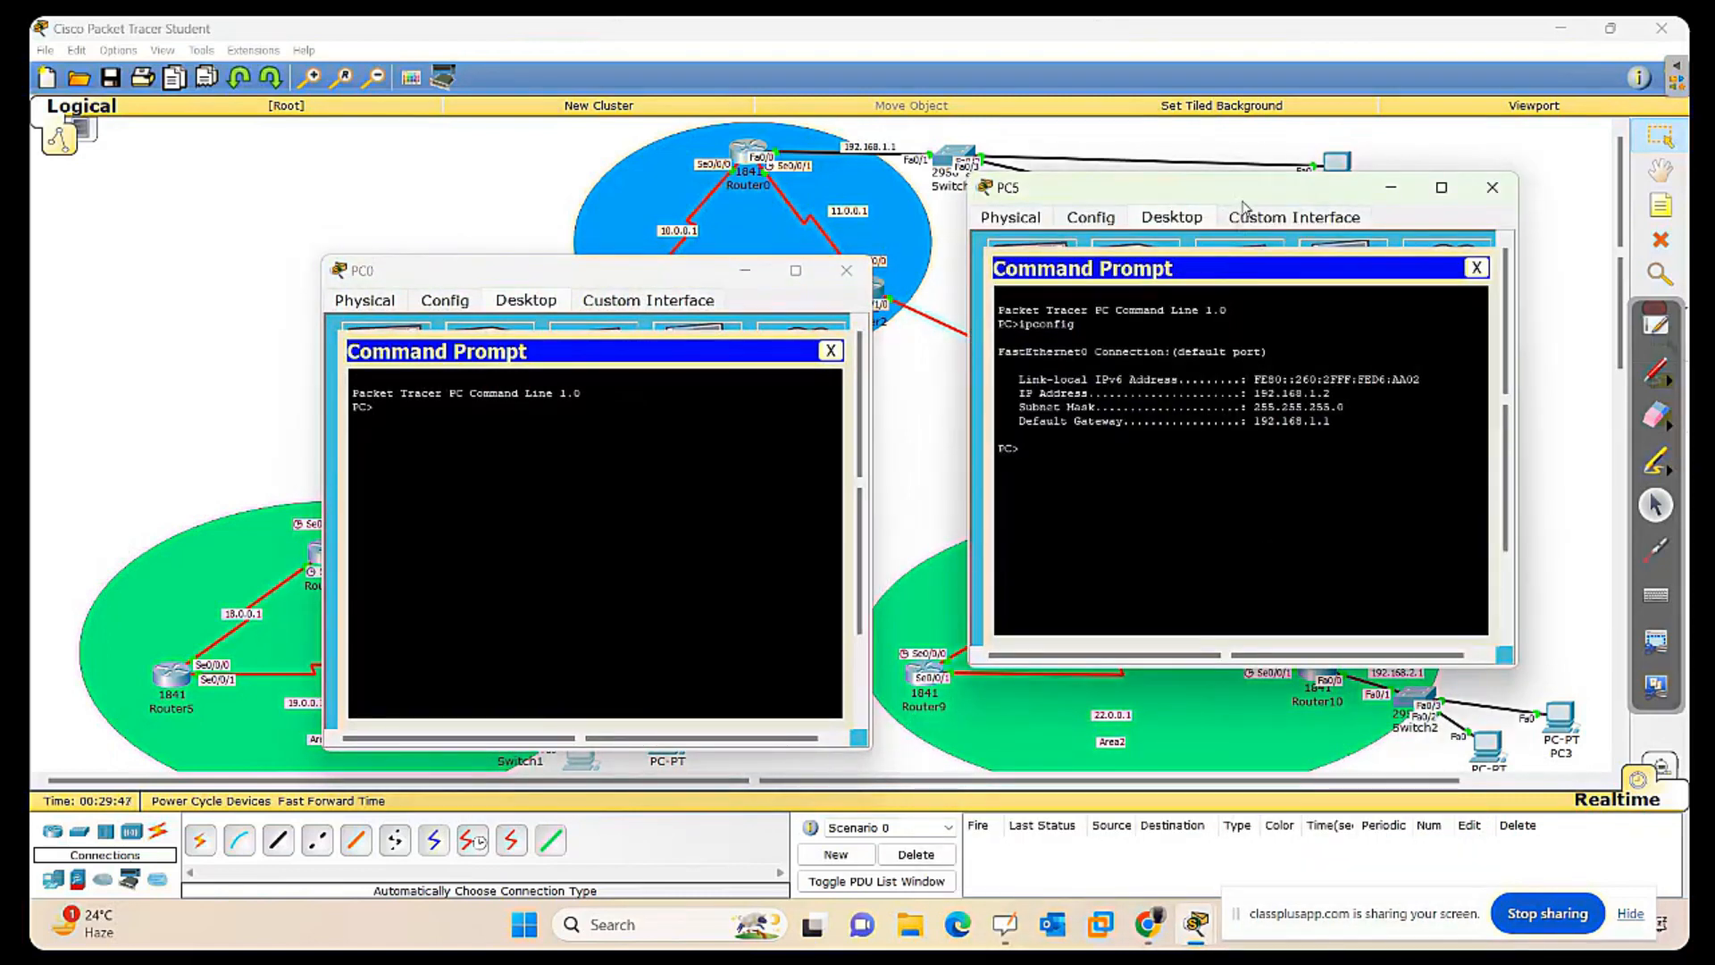
left_click_drag(1245, 189, 1306, 163)
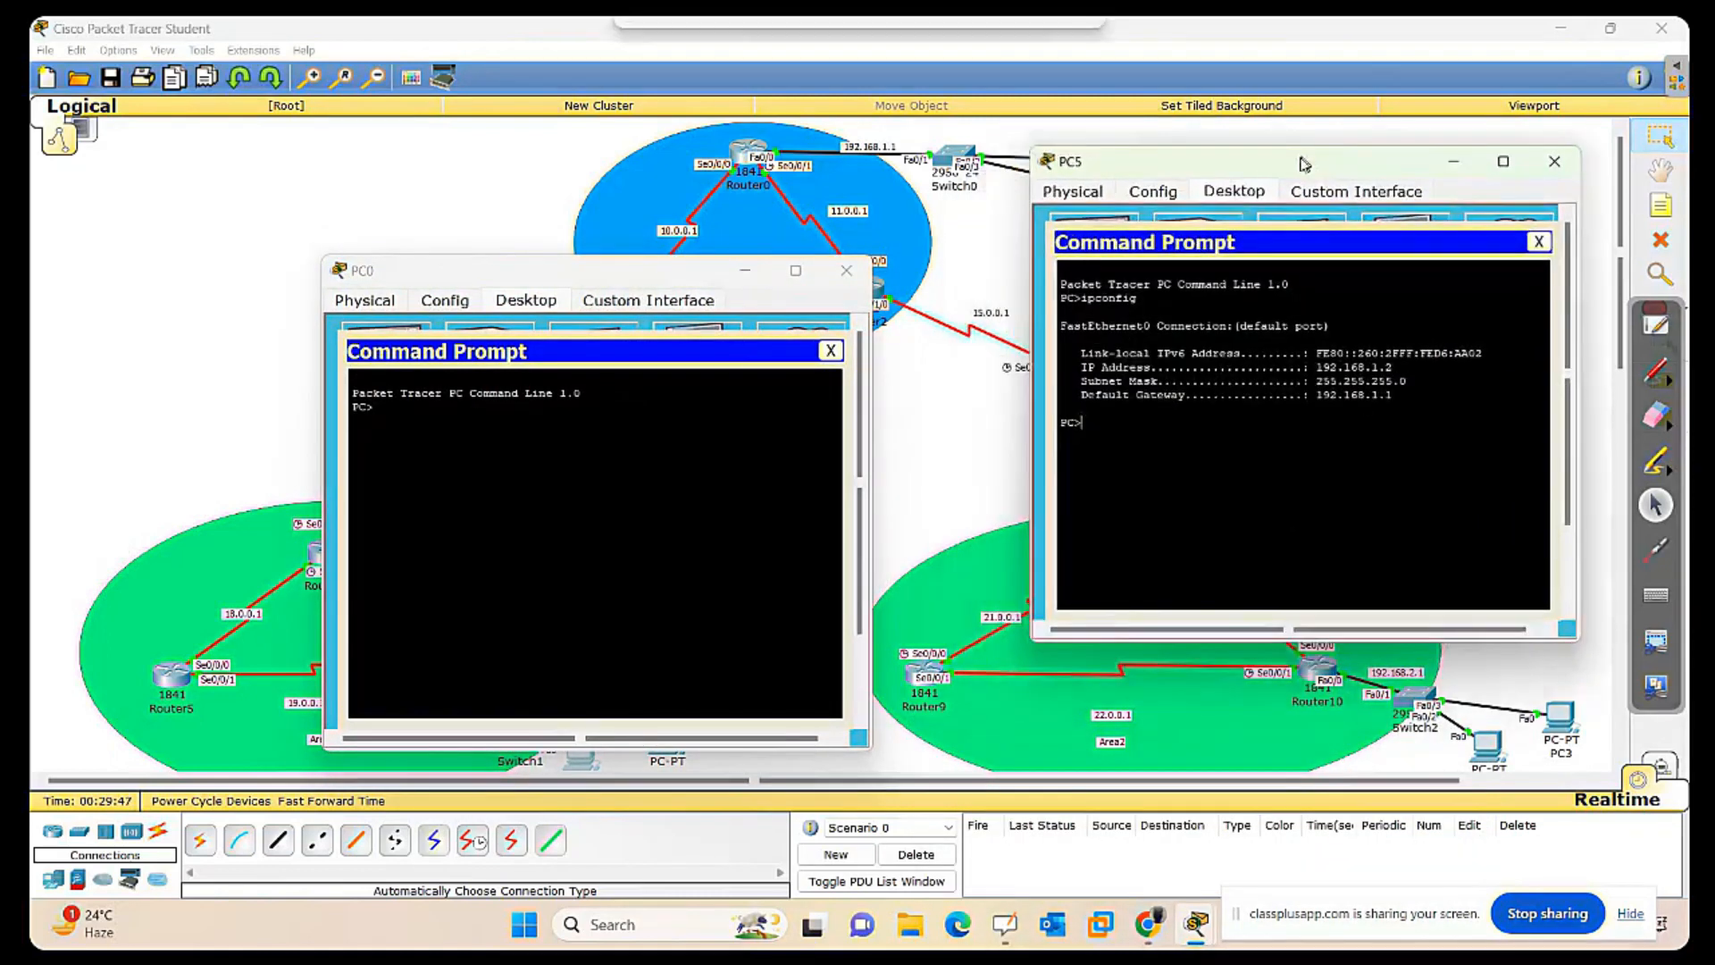
Display PC0's IP configuration with ipconfig and keep its window clear of PC5's.
left_click(529, 466)
type("ip")
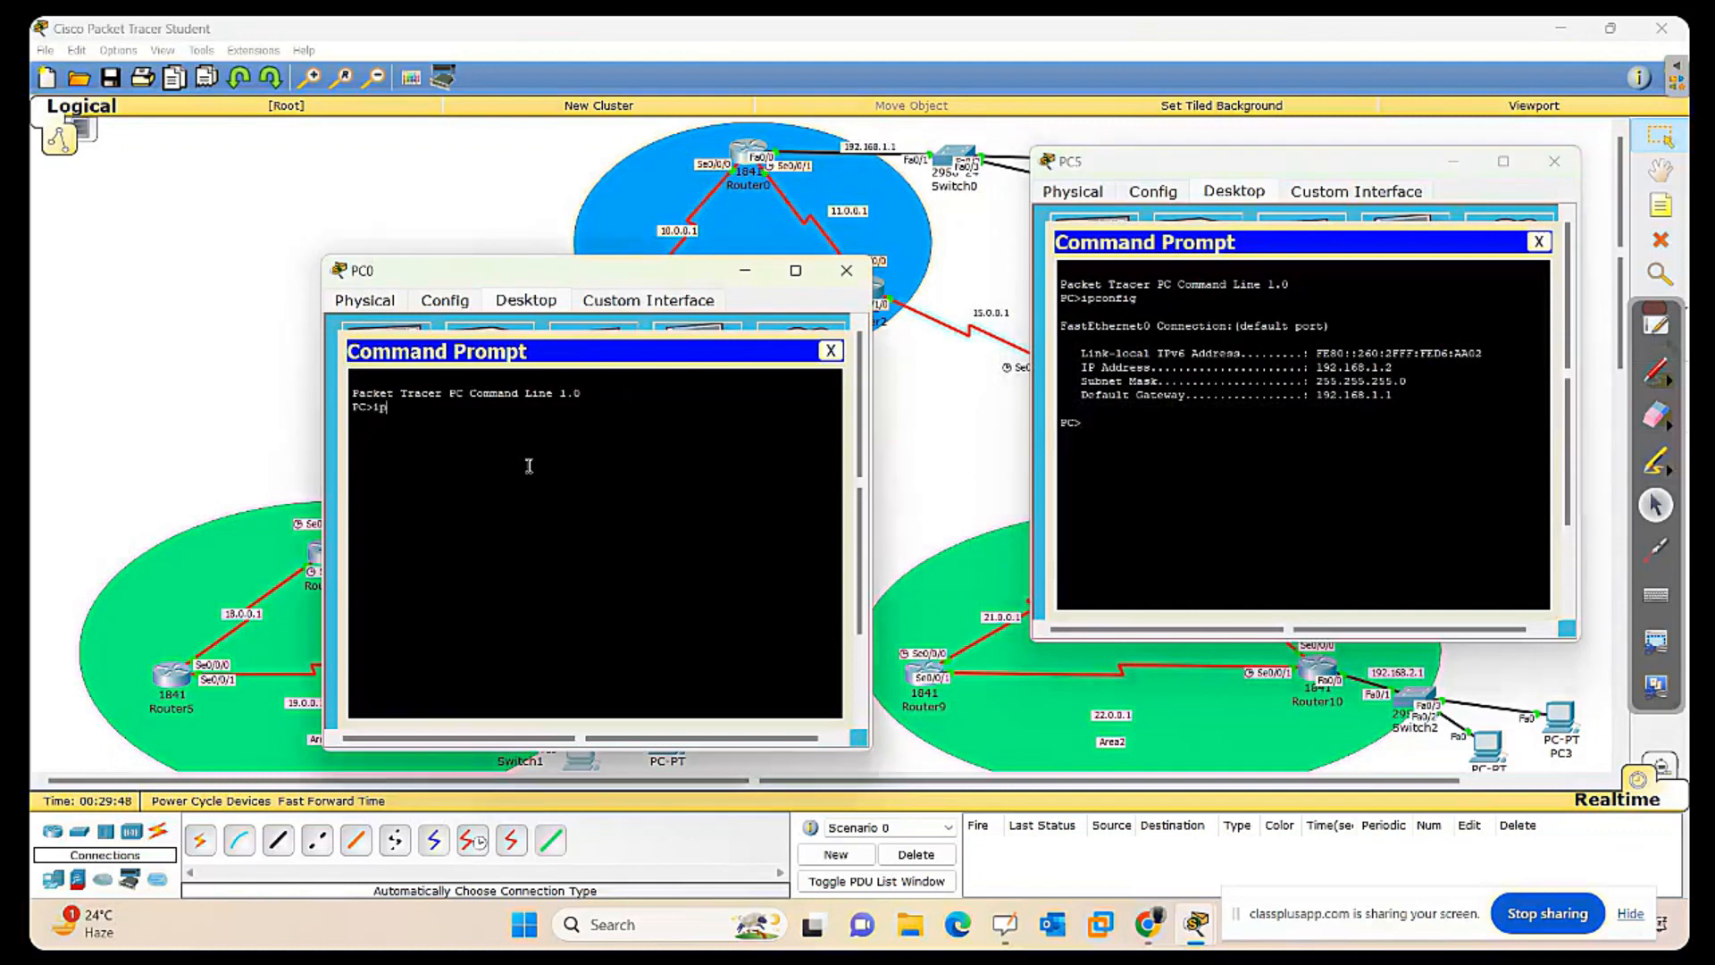
type("config")
key("Return")
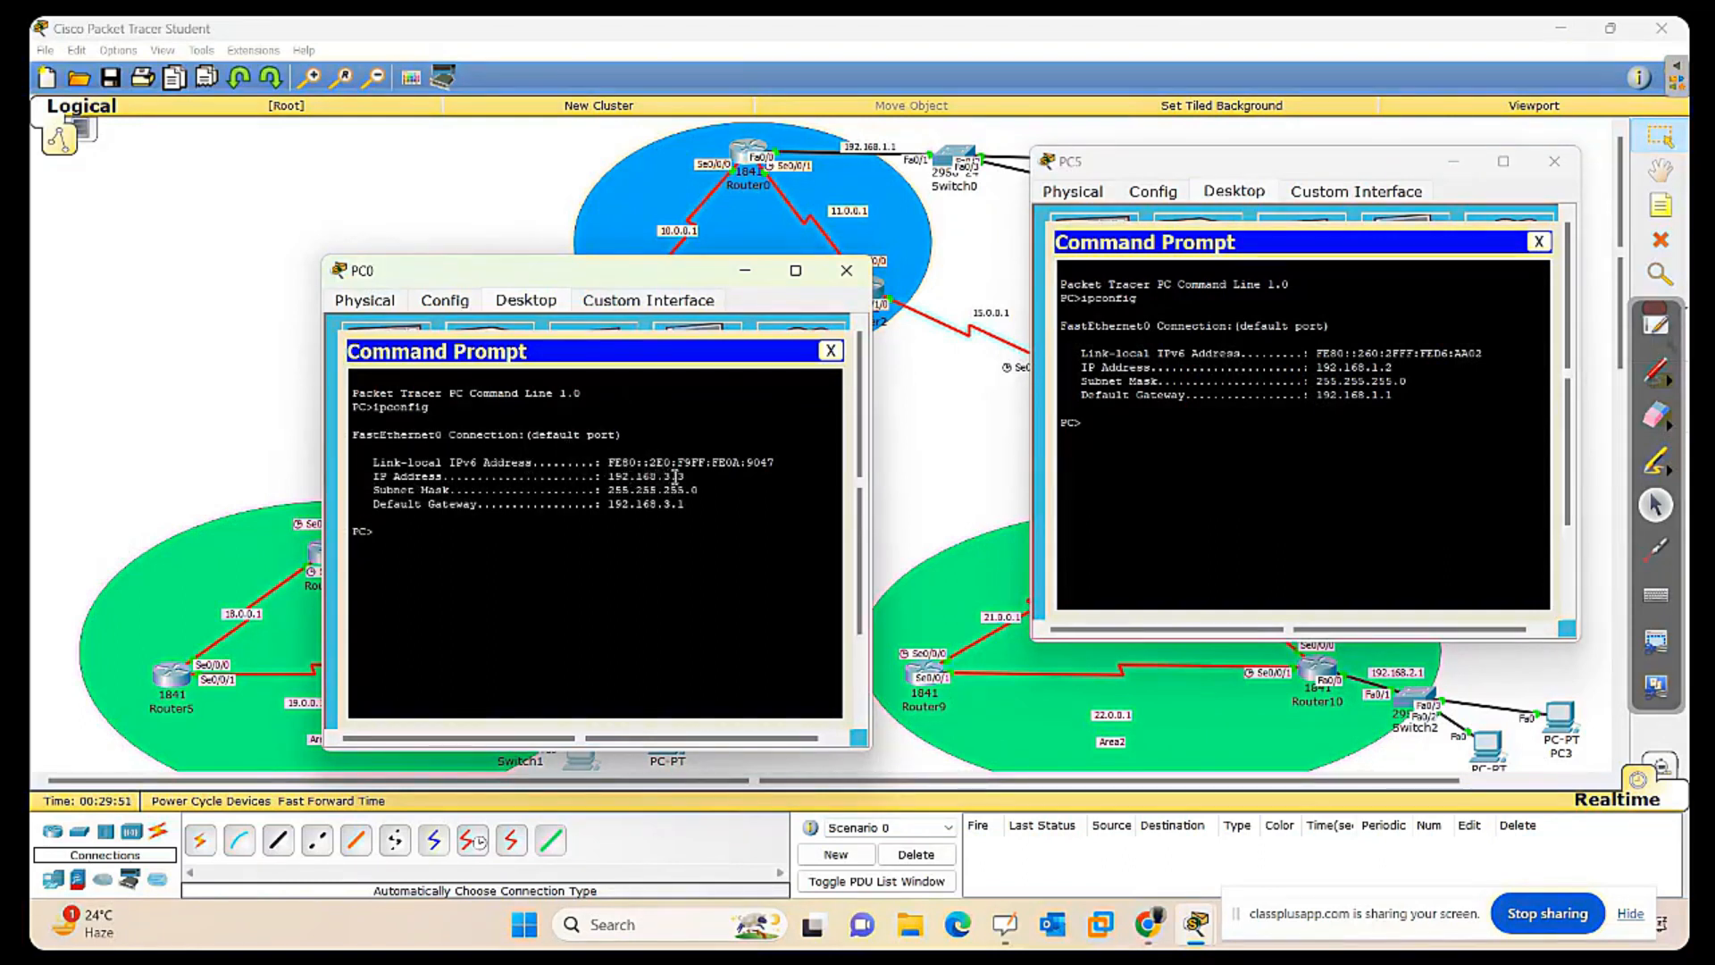
left_click_drag(649, 276, 553, 266)
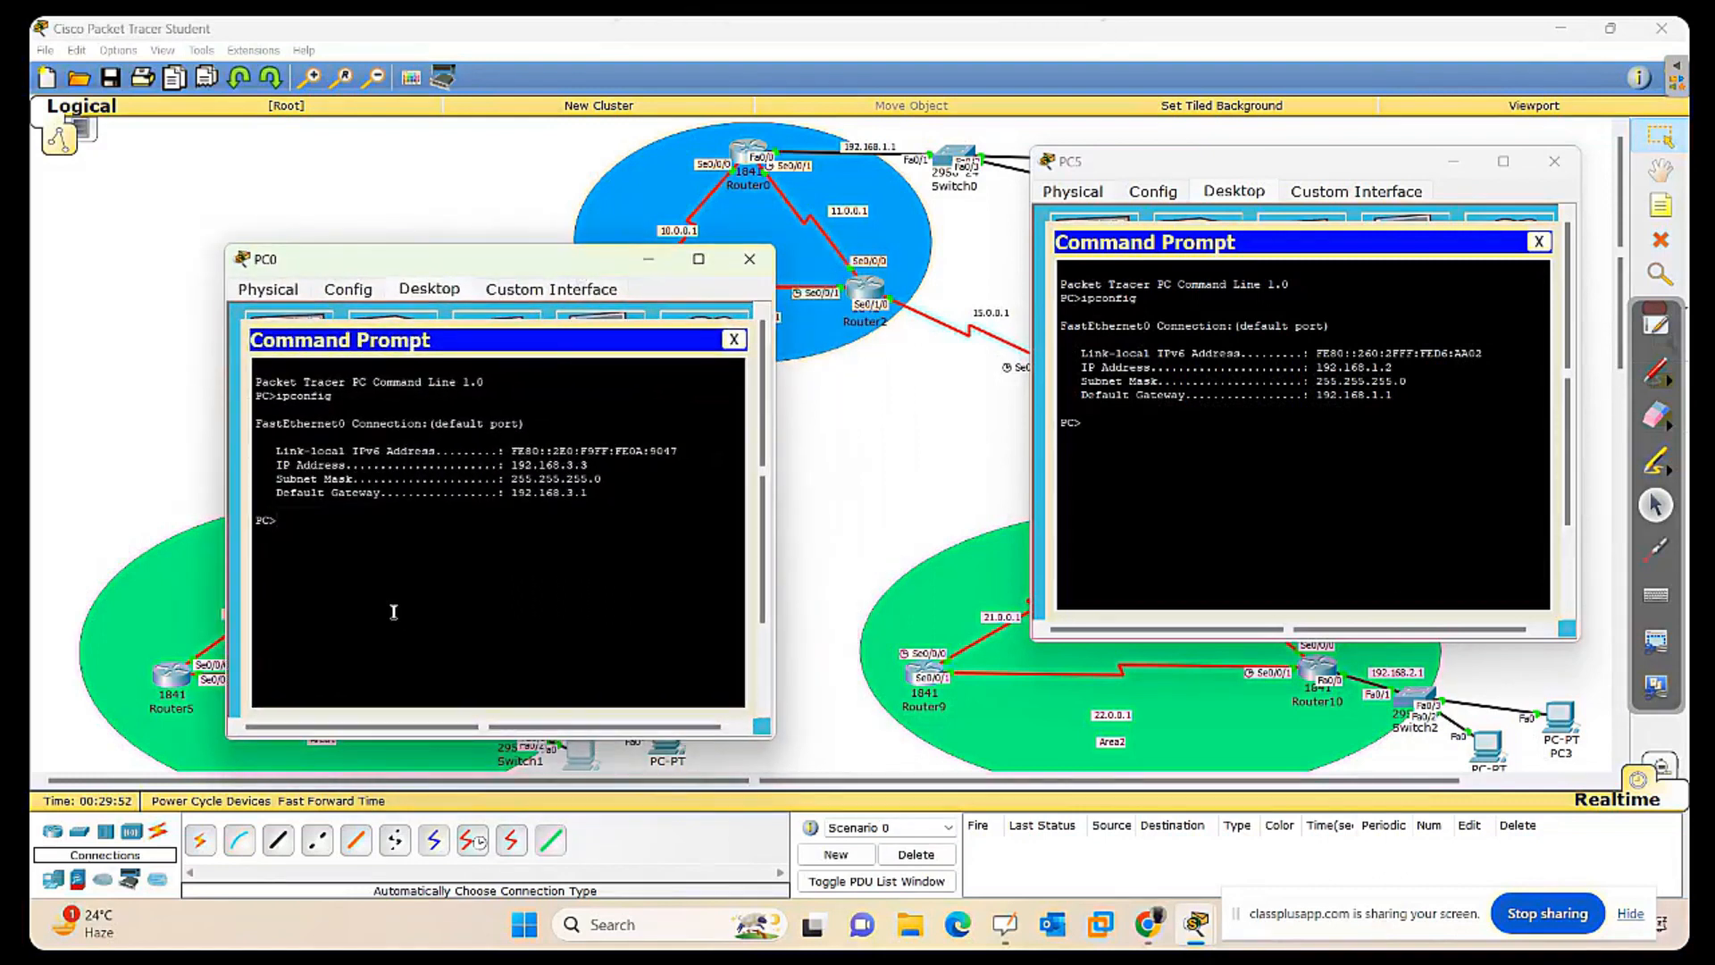
Ping PC5 at 192.168.1.2 from PC0 twice, then close both PC windows.
type("g 192.168.1.2")
key("Return")
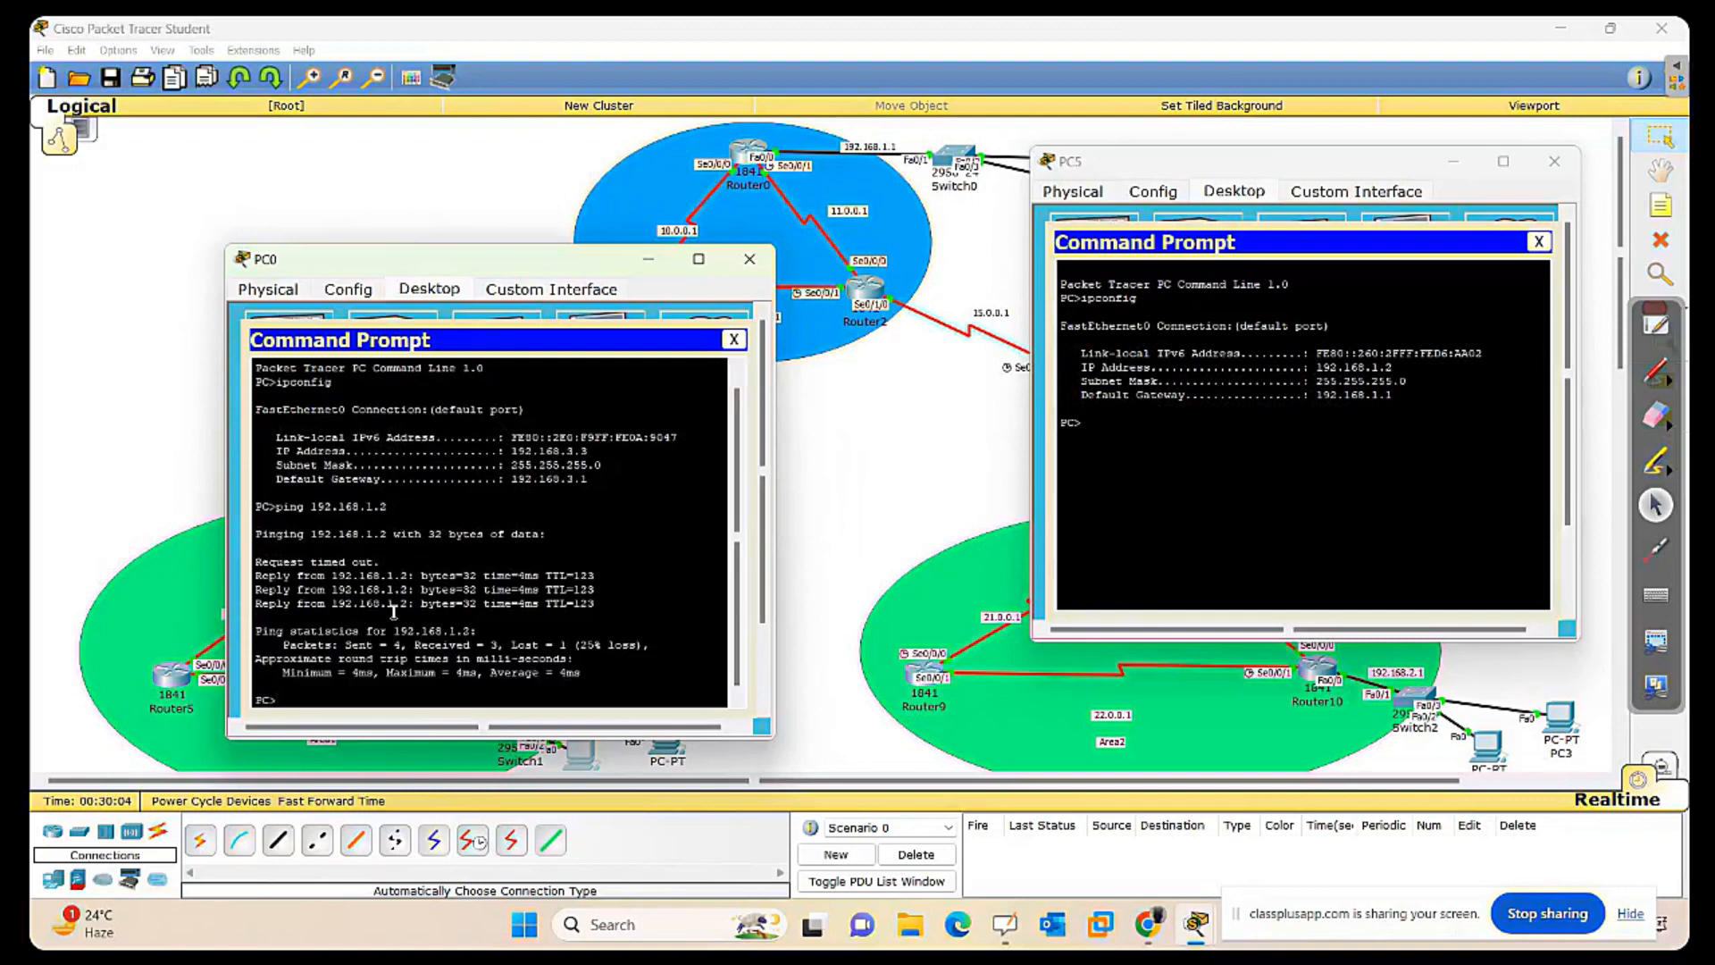
key("Up")
key("Return")
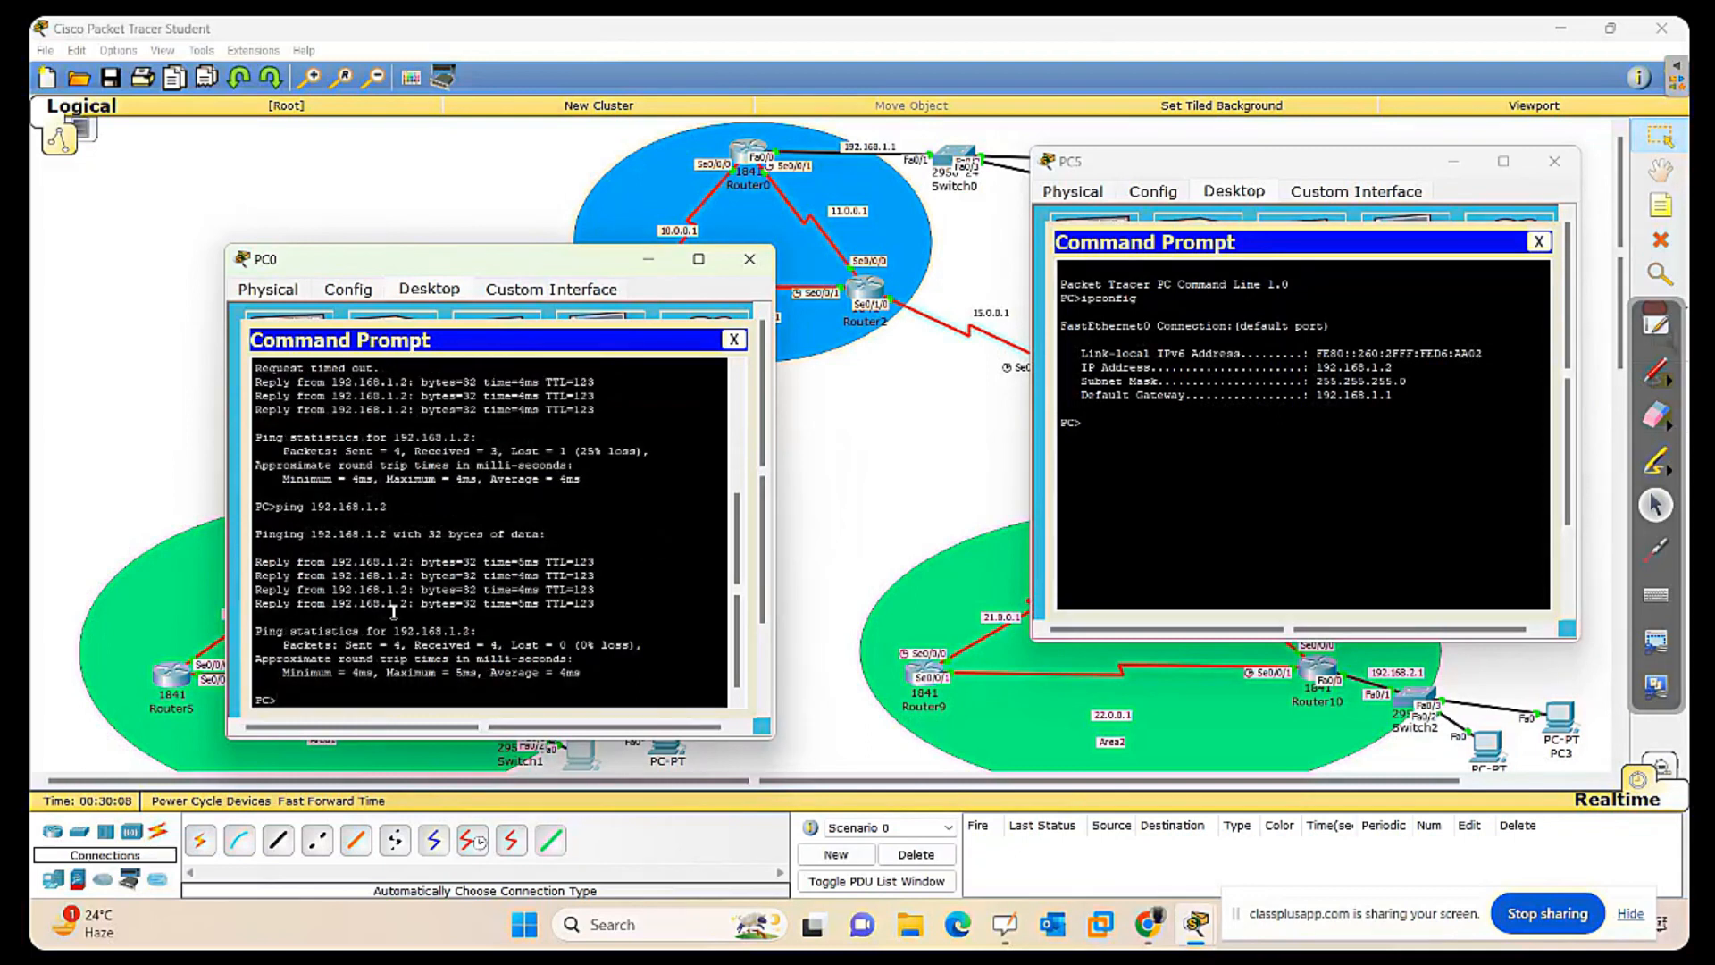
left_click_drag(393, 643, 465, 641)
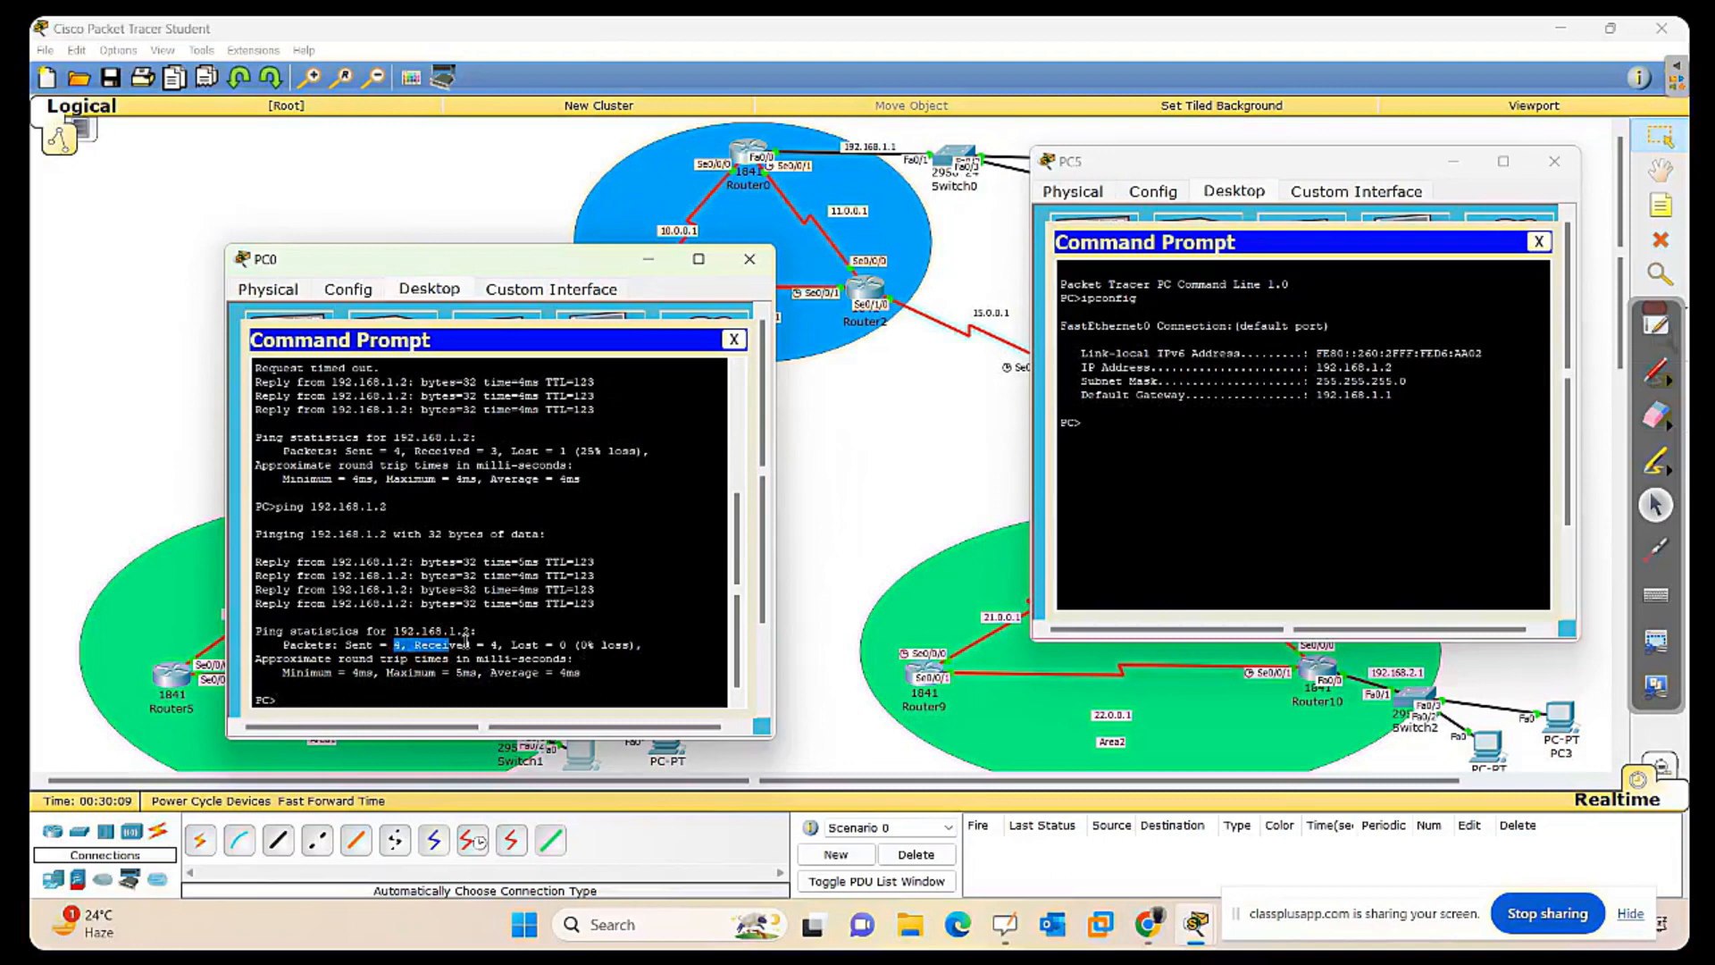
left_click(463, 658)
left_click(749, 259)
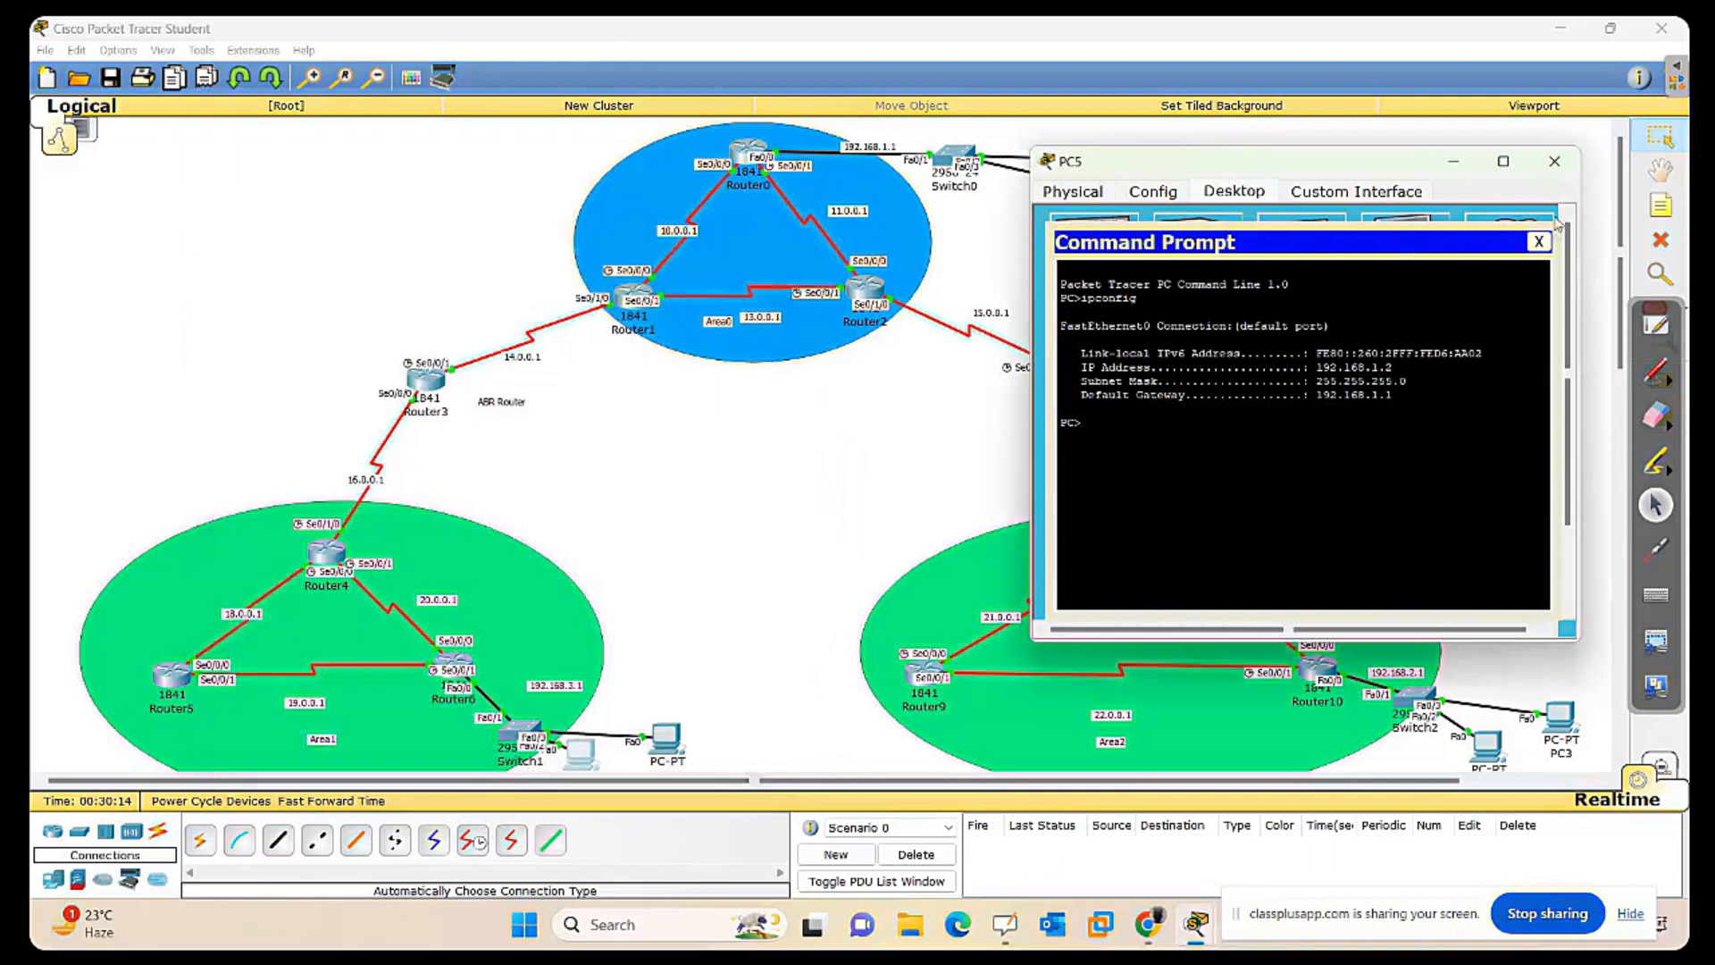
left_click(1554, 161)
Review the finished topology by marking out Area0, Area1, Area2 and the ABR Router3.
left_click_drag(476, 123, 1006, 401)
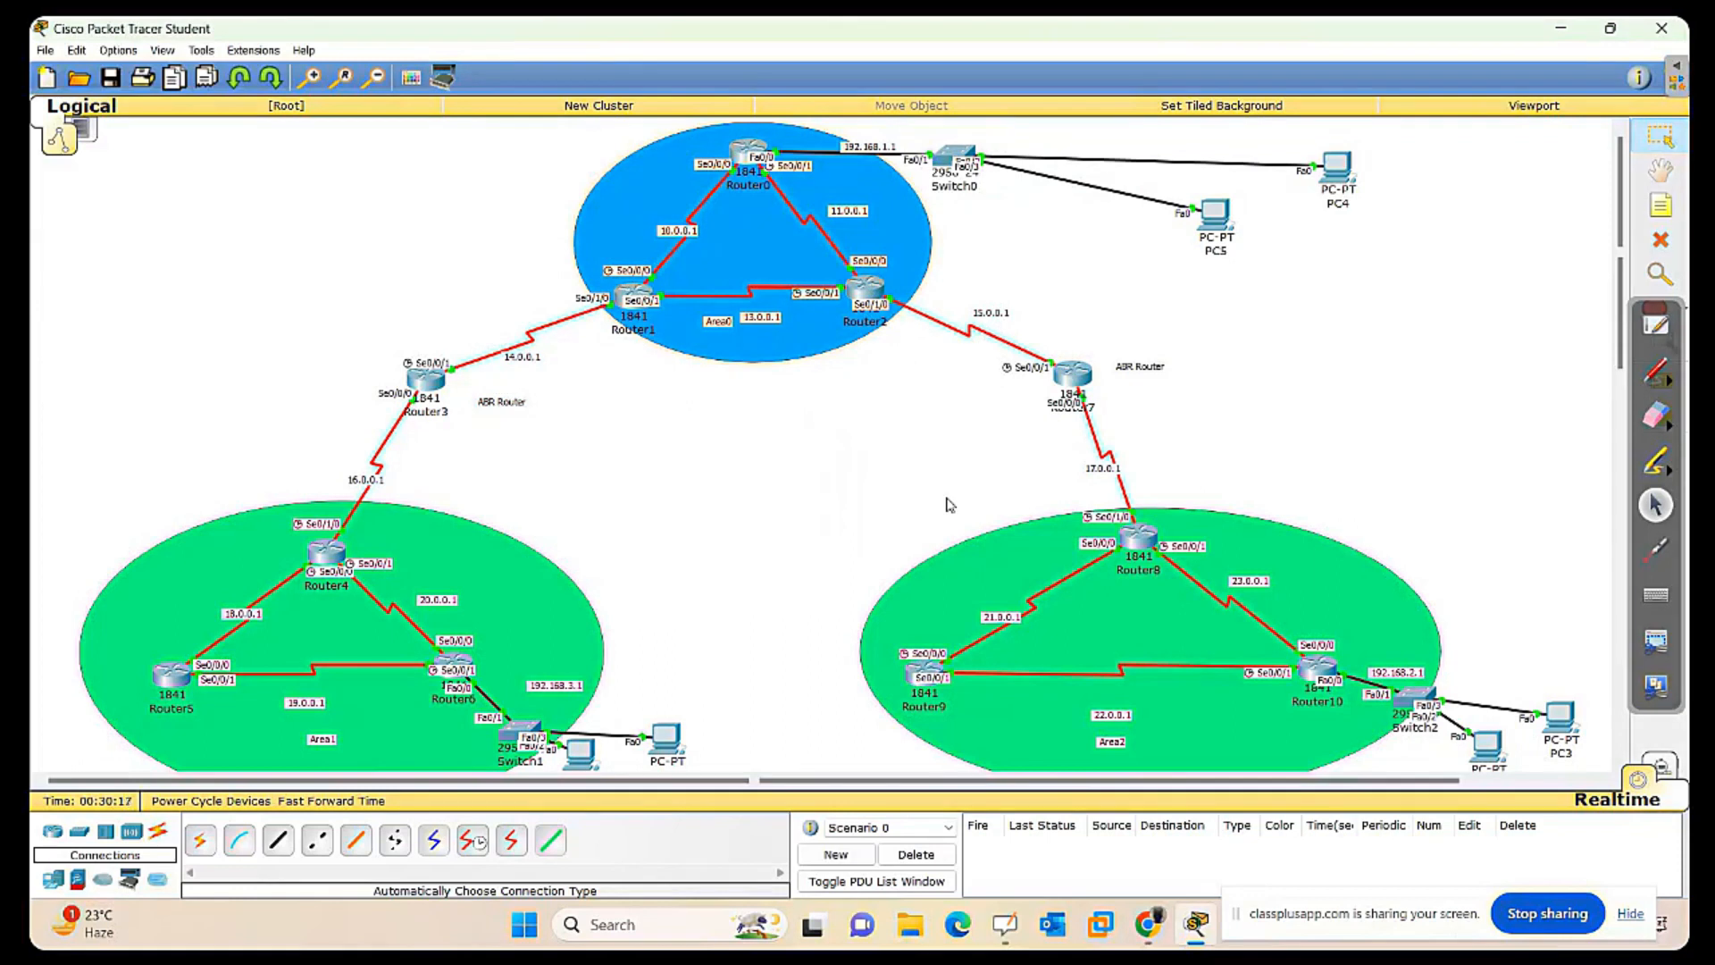
left_click_drag(544, 126, 975, 451)
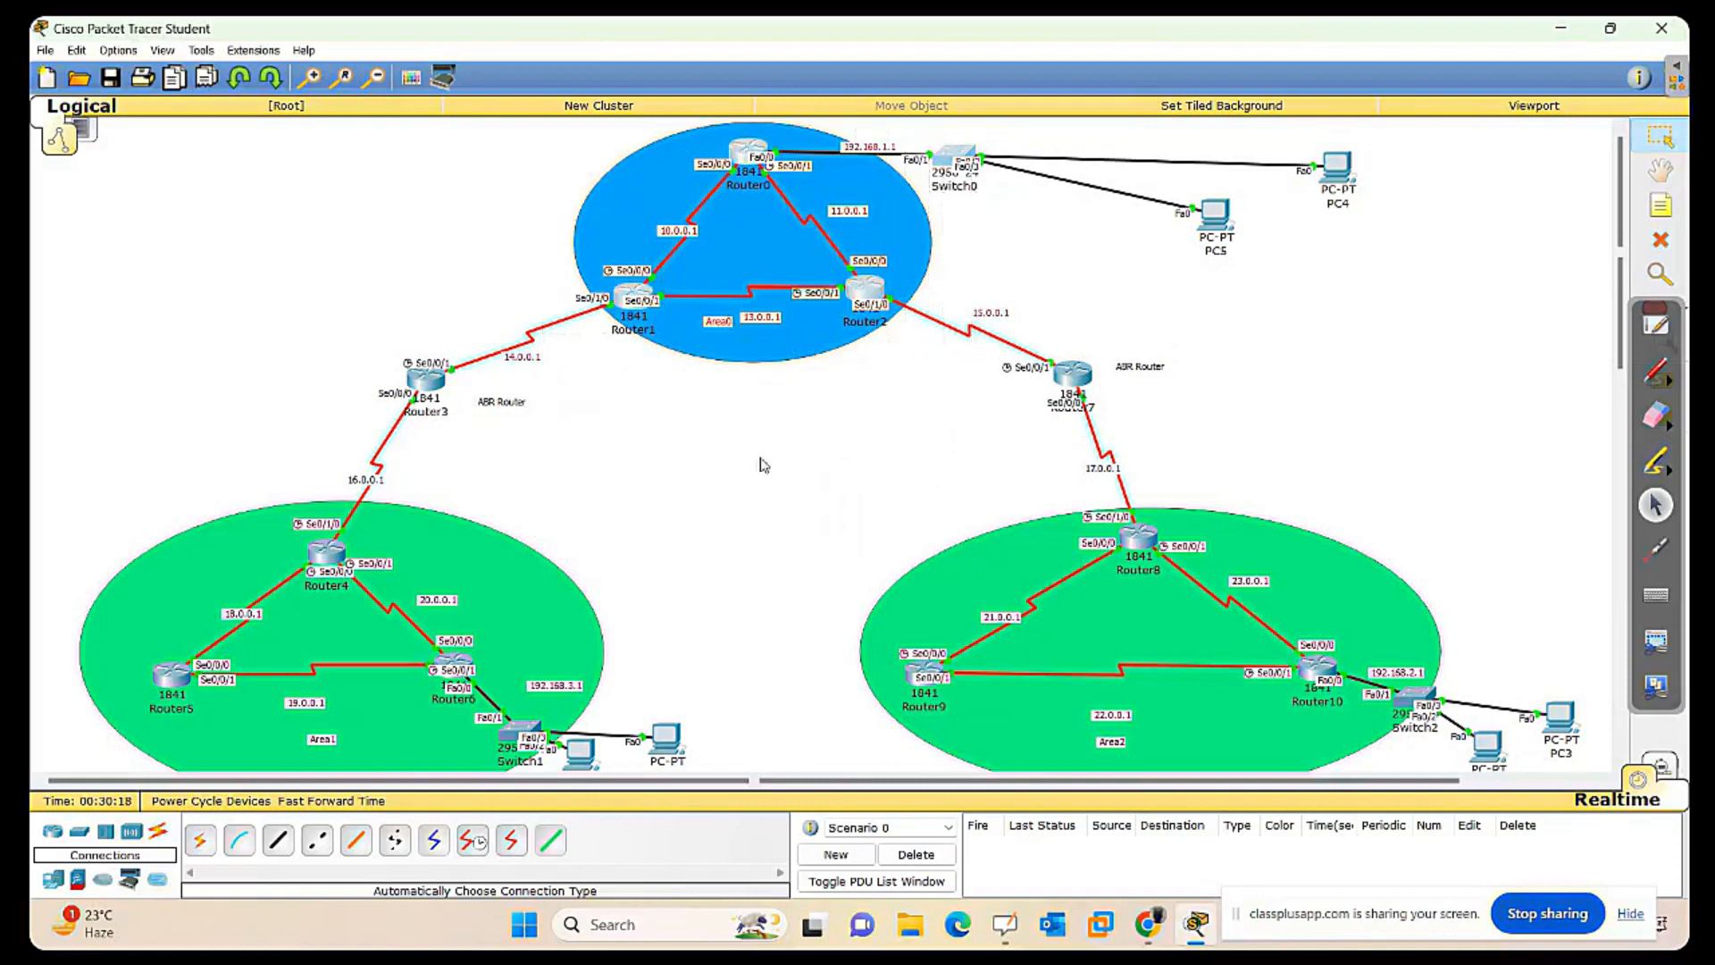
left_click_drag(97, 476, 631, 833)
left_click_drag(907, 408, 1577, 768)
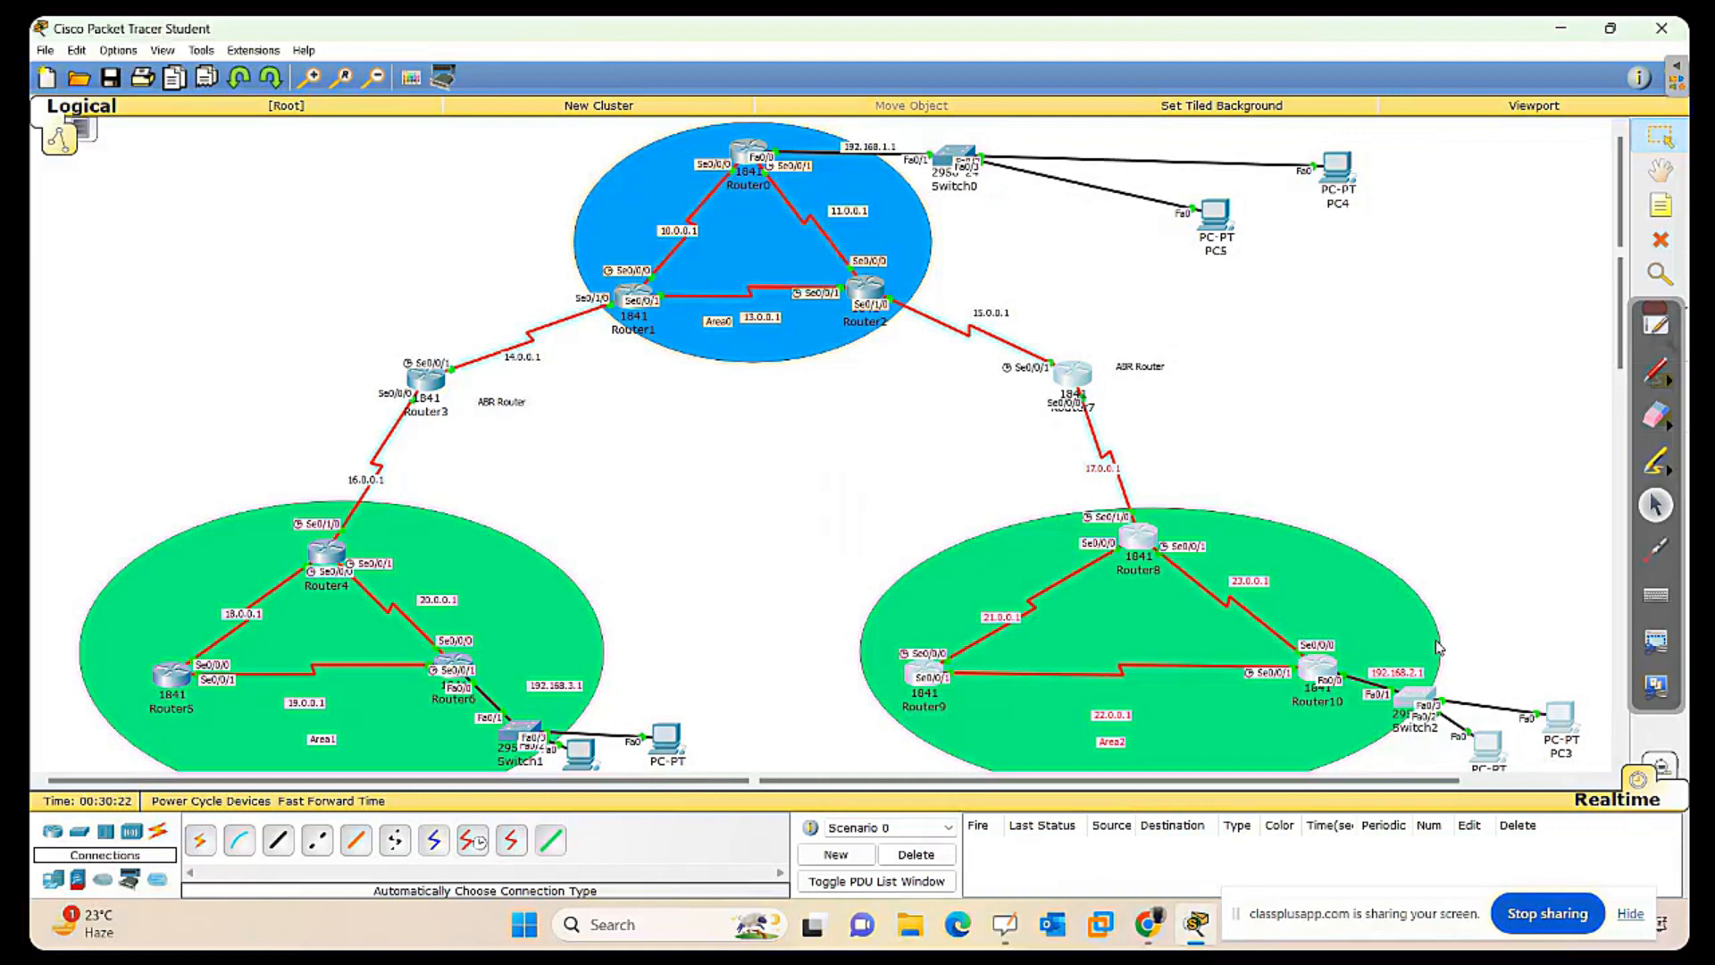
left_click_drag(535, 131, 1009, 409)
left_click_drag(331, 336, 530, 485)
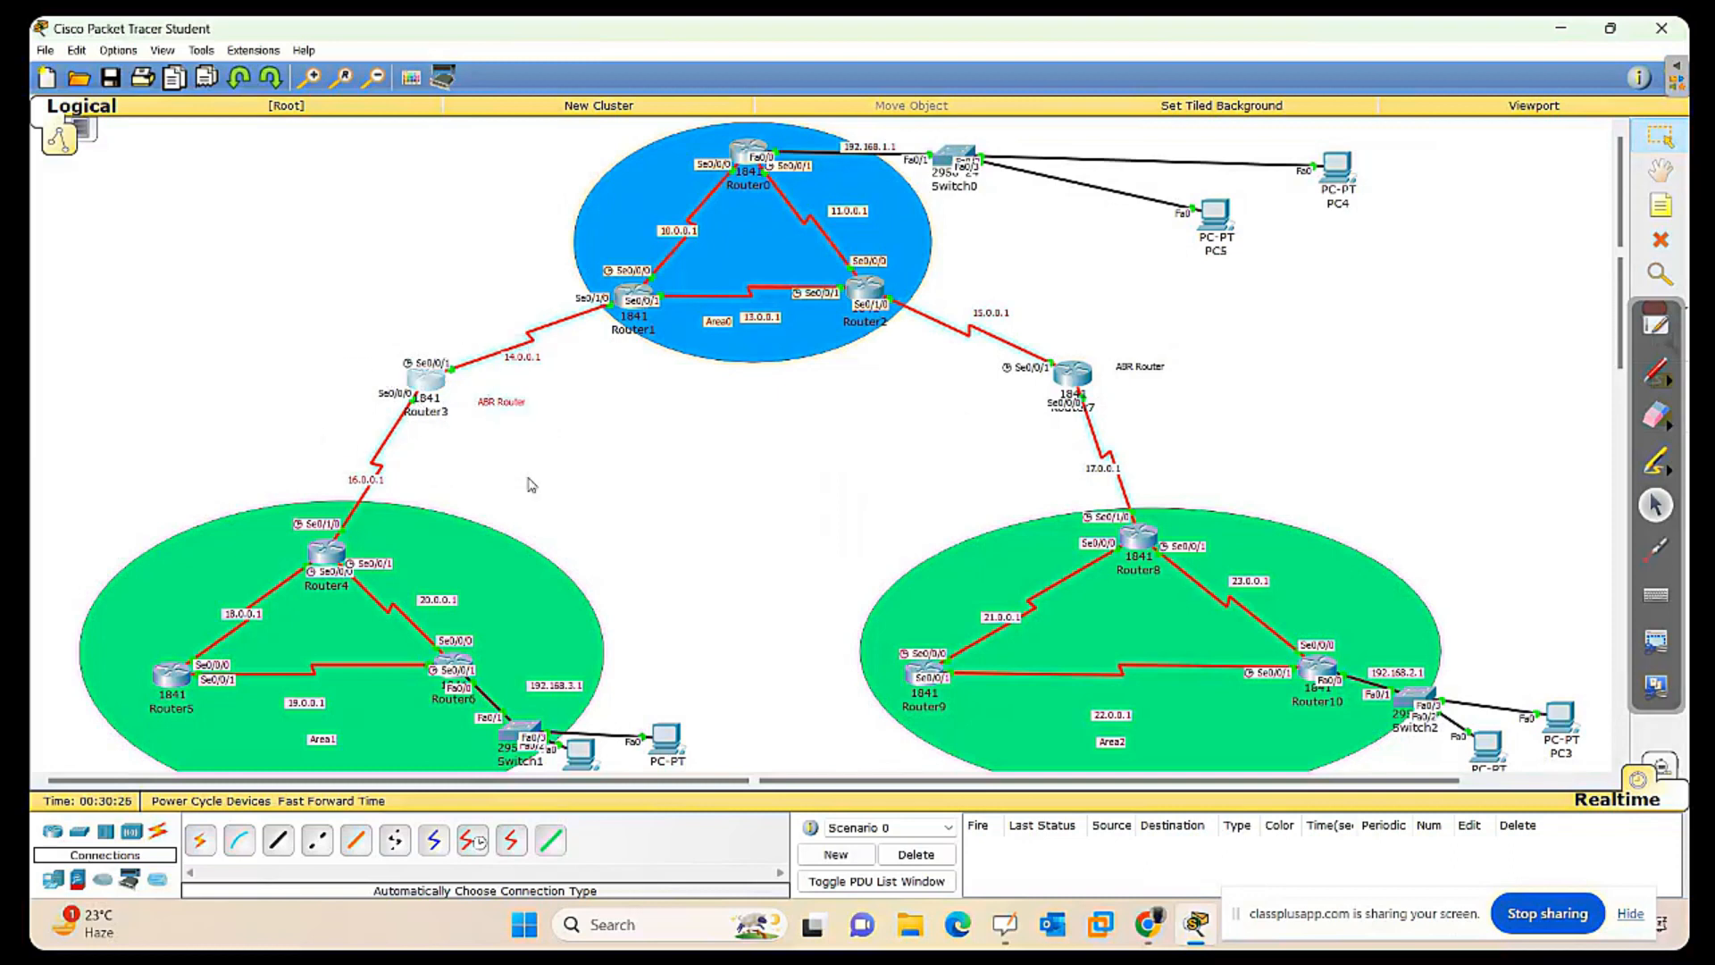
left_click_drag(149, 491, 636, 843)
left_click_drag(857, 447, 1549, 823)
left_click_drag(160, 496, 641, 791)
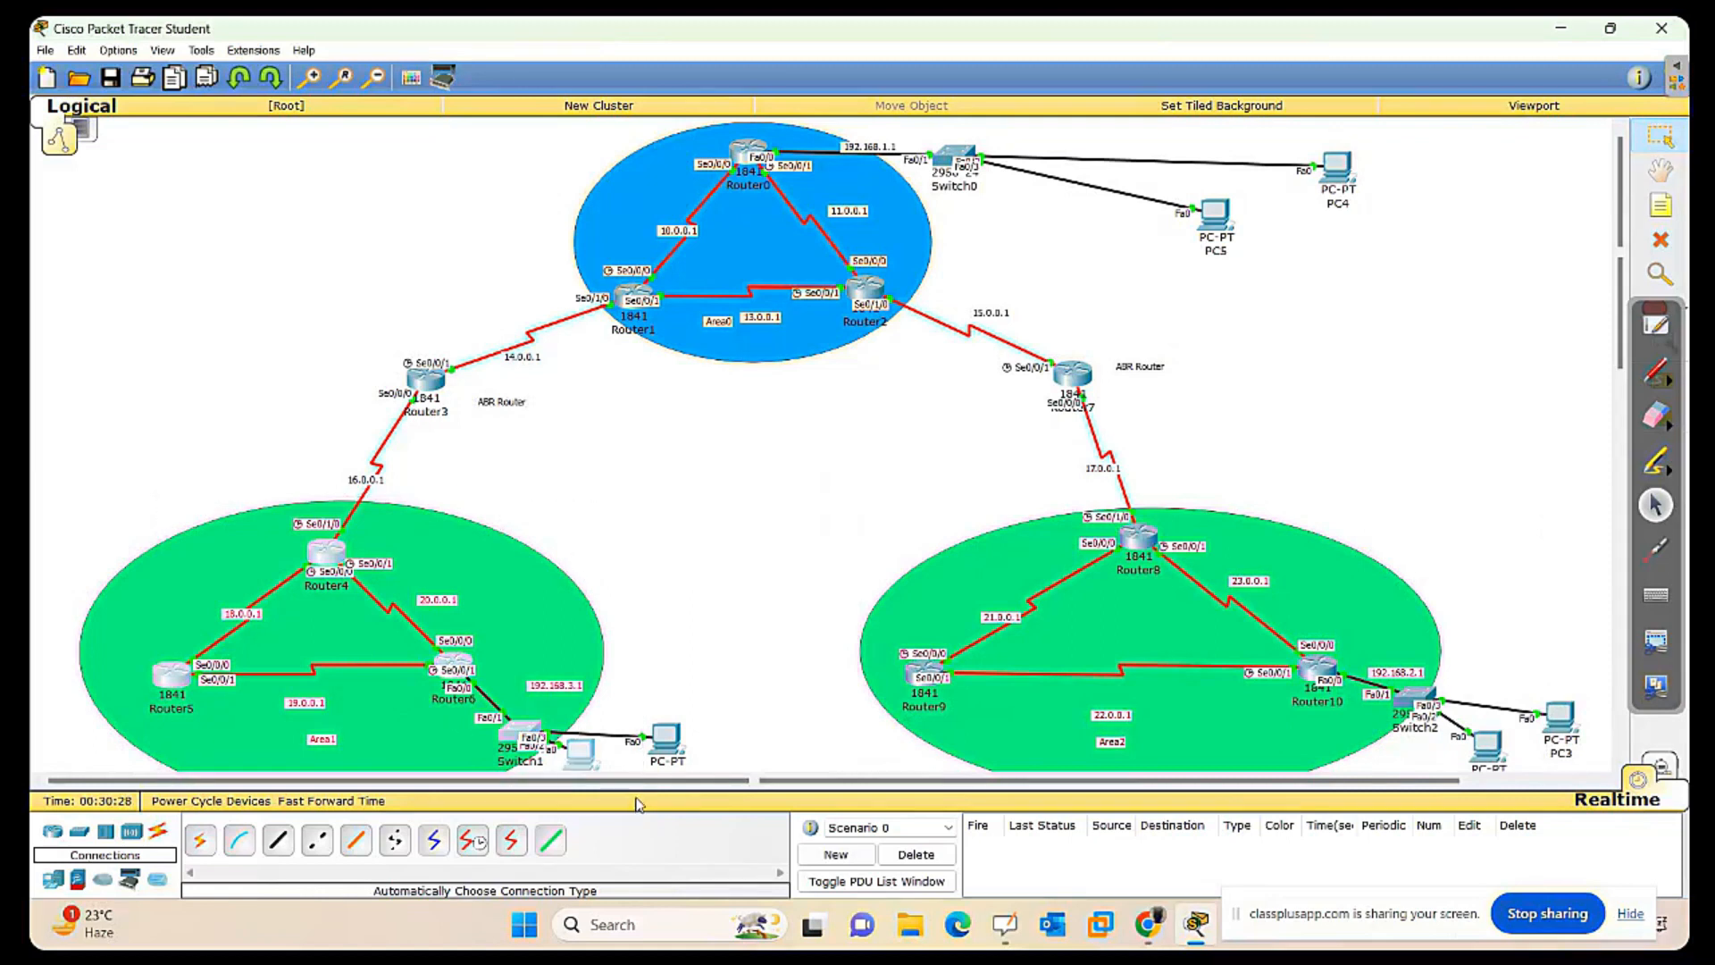